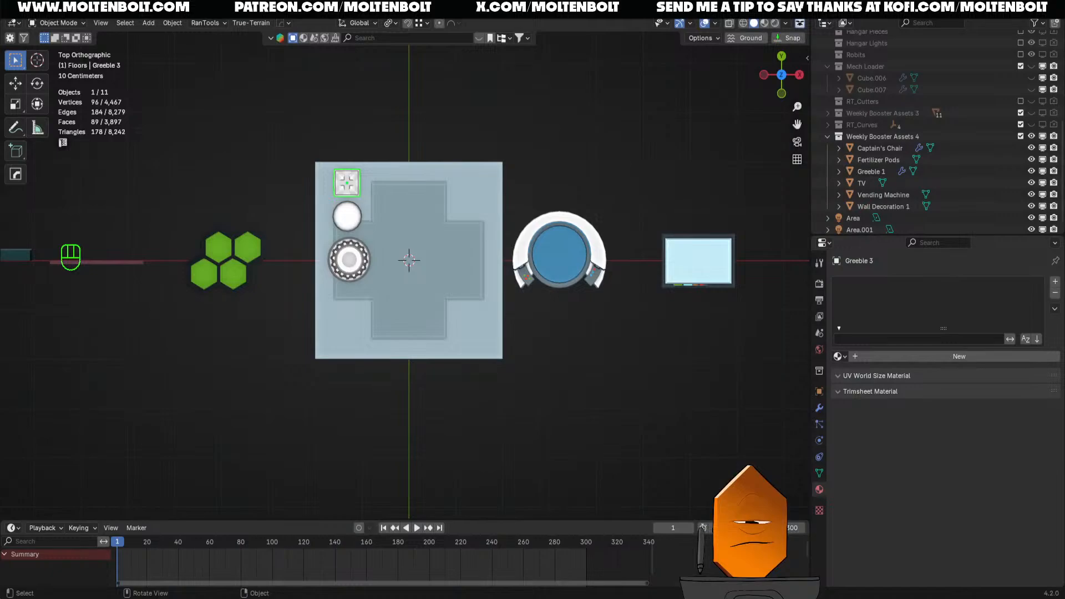
# Examine the row of sci-fi assets and the greebles on the floor tile from perspective and top views
pyautogui.moveTo(560, 366); pyautogui.dragTo(566, 421, button='middle')
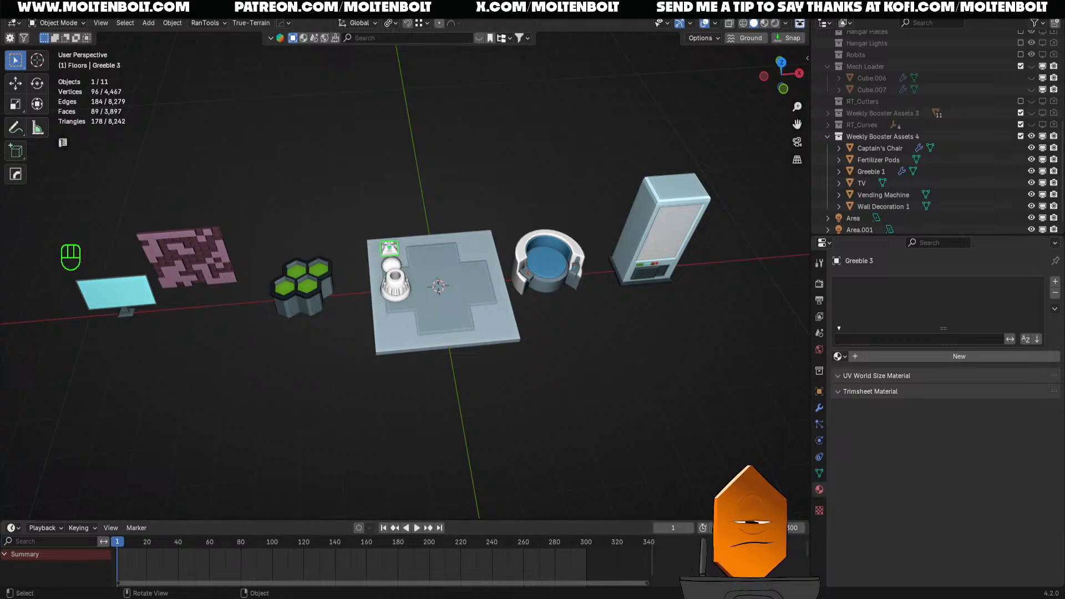
pyautogui.moveTo(405, 277); pyautogui.dragTo(410, 278, button='middle')
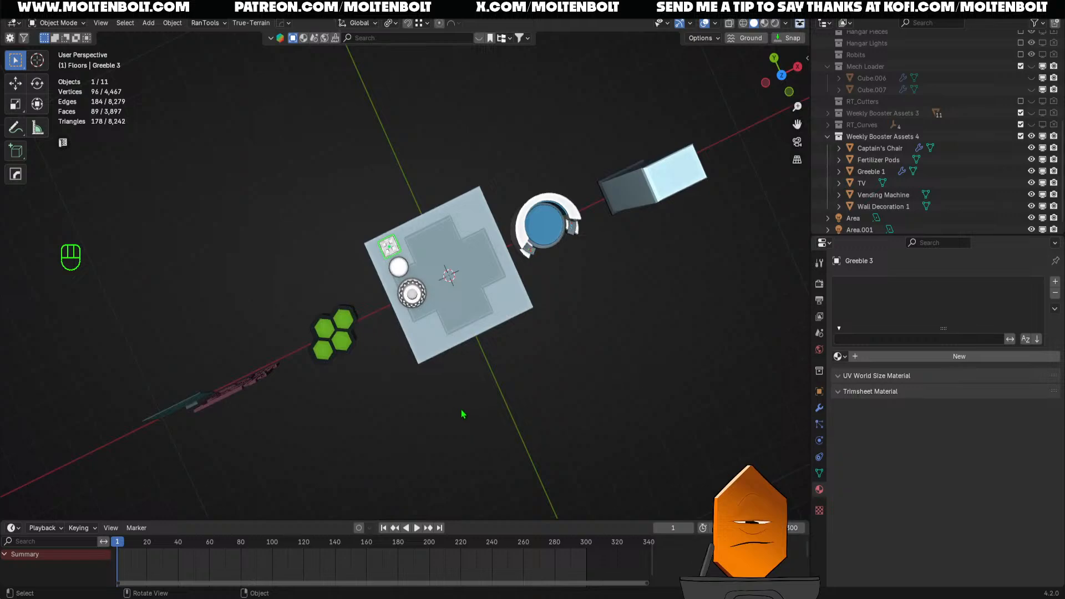
pyautogui.moveTo(462, 414); pyautogui.dragTo(488, 458, button='middle')
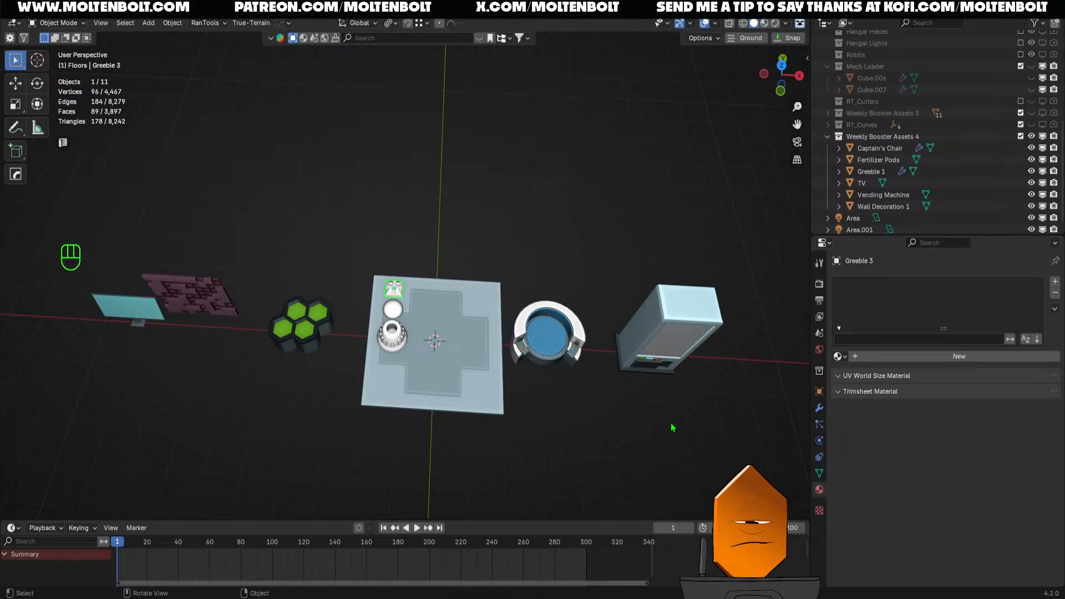
pyautogui.moveTo(671, 427); pyautogui.dragTo(582, 429, button='middle')
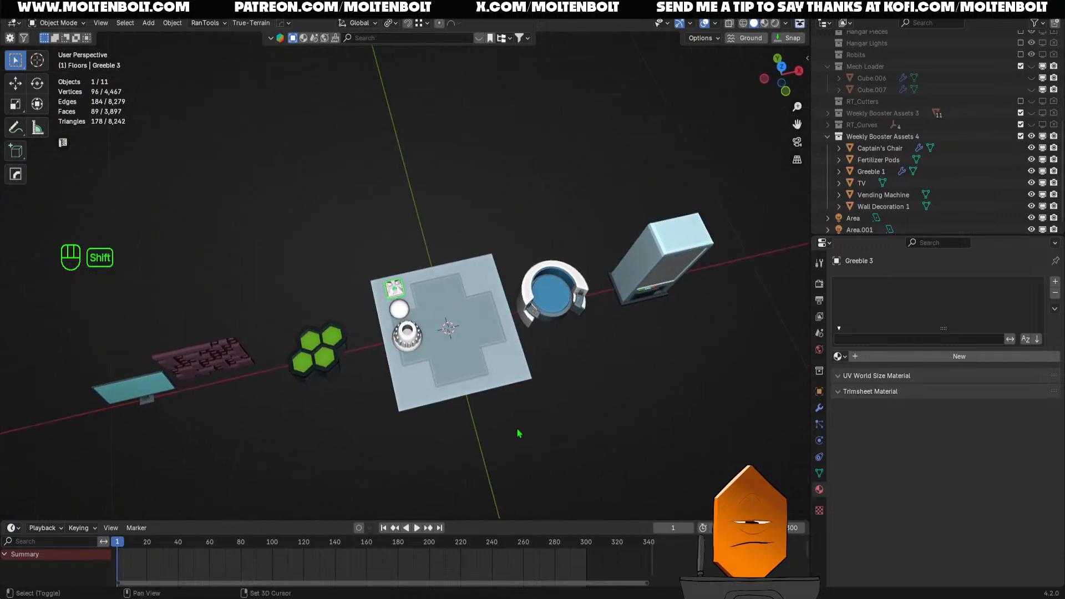
pyautogui.keyDown('shift'); pyautogui.moveTo(519, 433); pyautogui.dragTo(471, 380, button='middle'); pyautogui.keyUp('shift')
pyautogui.press('`')
pyautogui.keyDown('shift'); pyautogui.moveTo(480, 328); pyautogui.dragTo(525, 371, button='middle'); pyautogui.keyUp('shift')
pyautogui.keyDown('ctrl'); pyautogui.moveTo(525, 372); pyautogui.dragTo(533, 300, button='middle'); pyautogui.keyUp('ctrl')
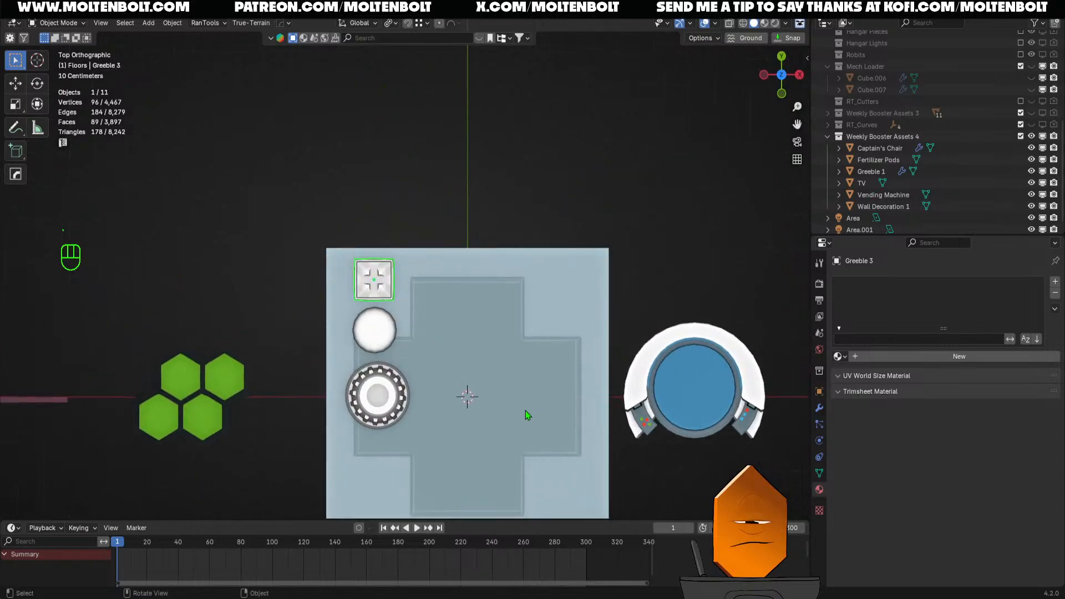
# Save the Blender file
pyautogui.moveTo(527, 415); pyautogui.dragTo(616, 440, button='middle')
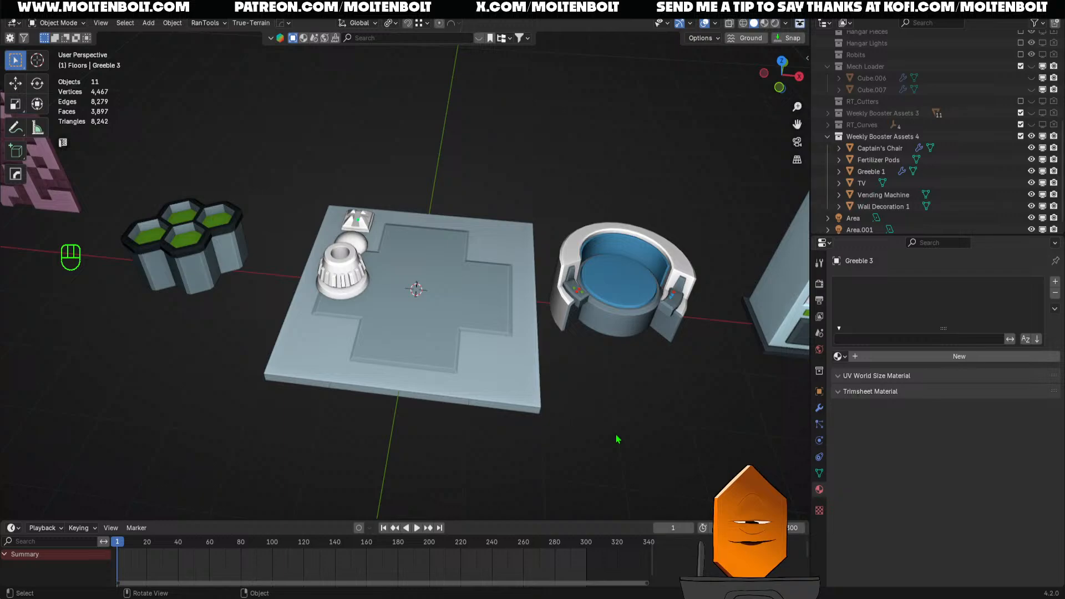
pyautogui.moveTo(488, 400); pyautogui.dragTo(453, 466, button='middle')
pyautogui.hotkey('ctrl', 's')
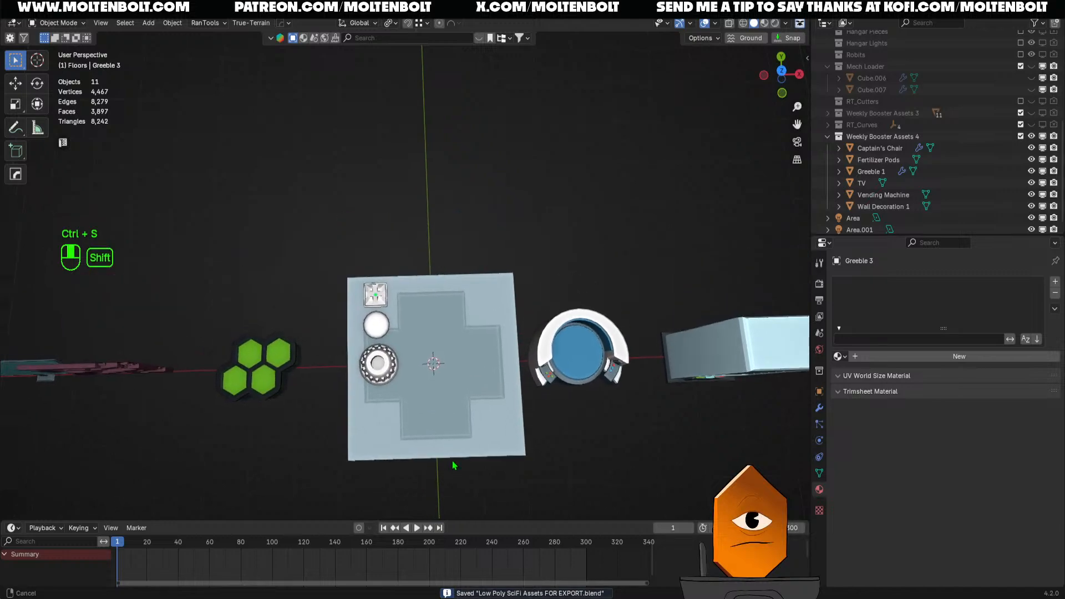
# Inspect the cone-shaped, dome and pyramid greebles on the floor tile up close, selecting each one in turn
pyautogui.scroll(2, 446, 368)
pyautogui.moveTo(445, 364); pyautogui.dragTo(434, 316, button='middle')
pyautogui.moveTo(409, 383); pyautogui.dragTo(341, 361, button='middle')
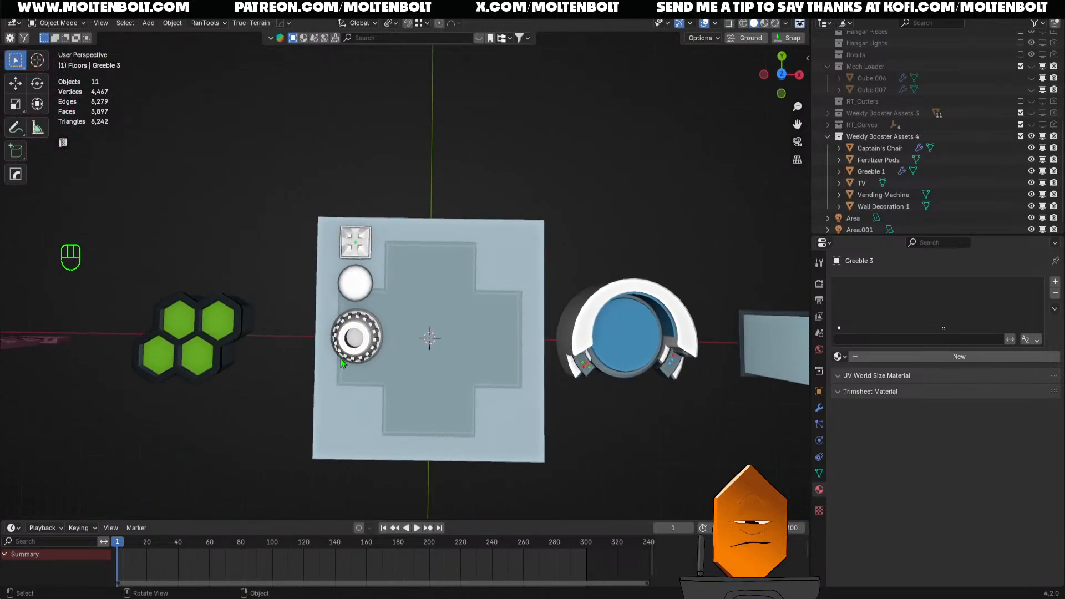
pyautogui.click(352, 354)
pyautogui.click(442, 174)
pyautogui.press('`')
pyautogui.click(371, 191)
pyautogui.keyDown('shift'); pyautogui.moveTo(432, 343); pyautogui.dragTo(464, 318, button='middle'); pyautogui.keyUp('shift')
pyautogui.moveTo(463, 350); pyautogui.dragTo(556, 361, button='middle')
pyautogui.scroll(1, 554, 363)
pyautogui.click(543, 371)
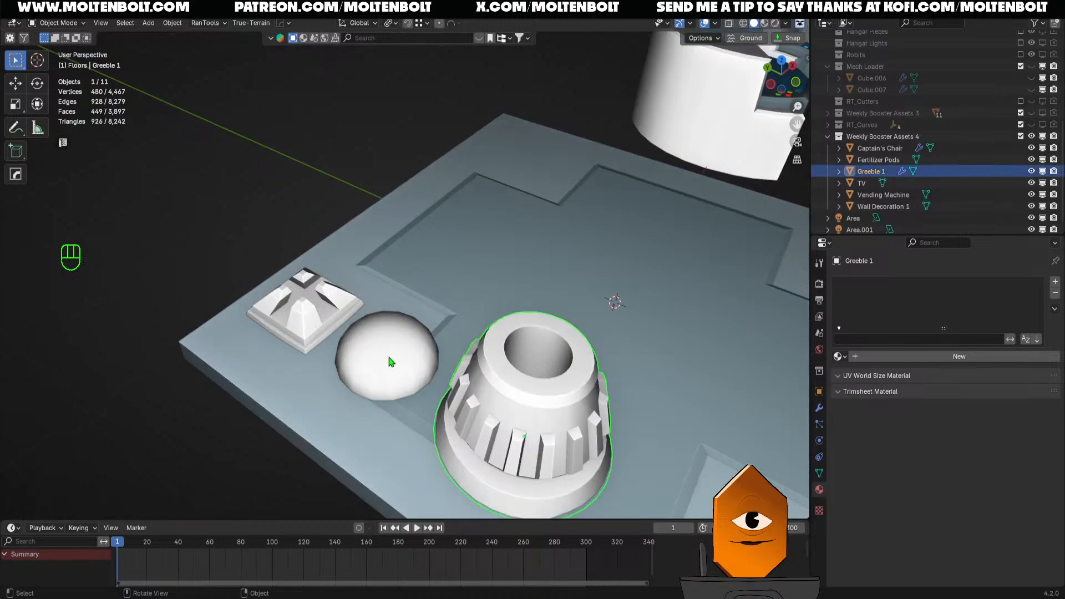
pyautogui.click(308, 302)
pyautogui.click(356, 356)
pyautogui.click(295, 314)
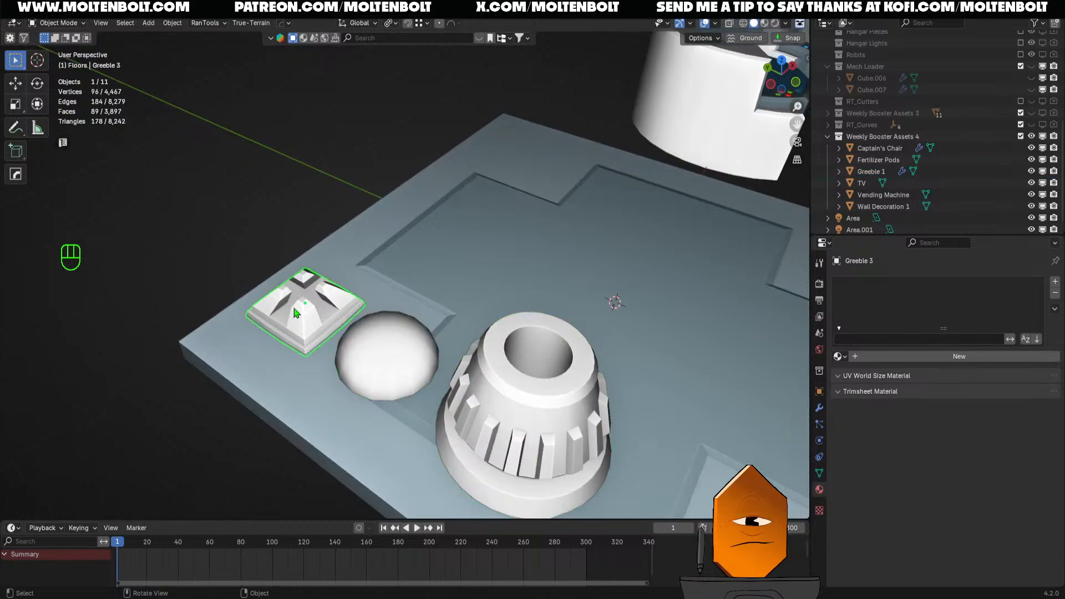
pyautogui.click(385, 348)
pyautogui.click(518, 398)
pyautogui.keyDown('ctrl'); pyautogui.moveTo(593, 284); pyautogui.dragTo(577, 399, button='middle'); pyautogui.keyUp('ctrl')
pyautogui.moveTo(577, 399); pyautogui.dragTo(458, 315, button='middle')
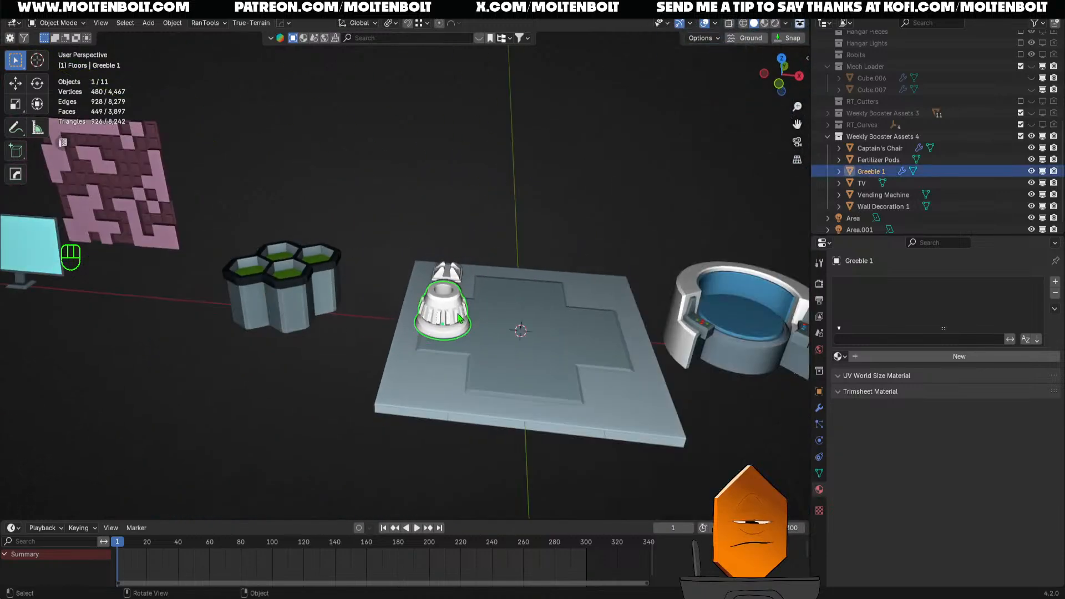
pyautogui.moveTo(497, 357); pyautogui.dragTo(413, 396, button='middle')
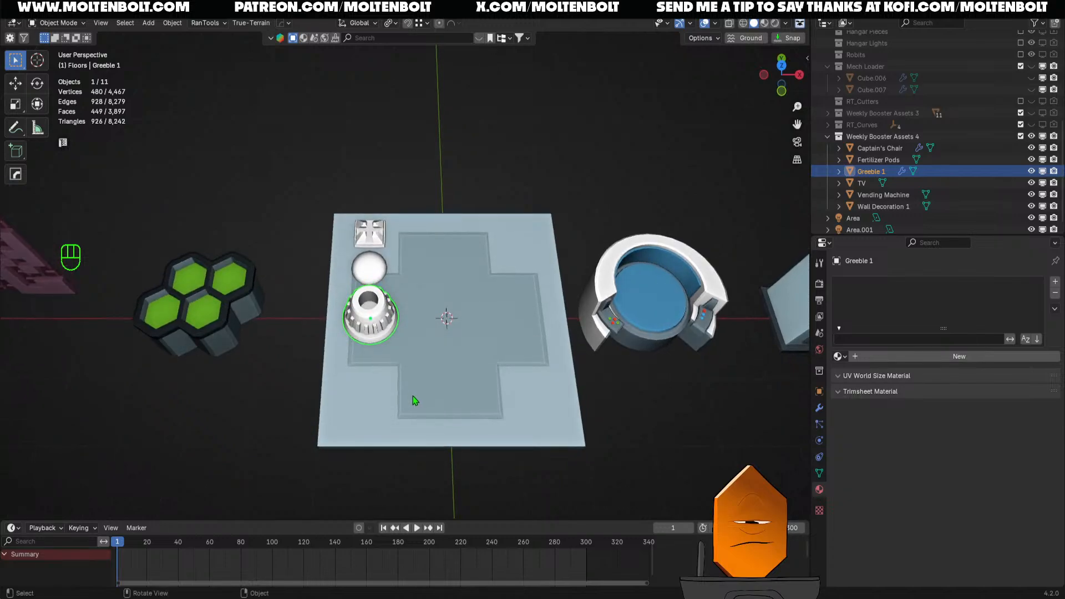
pyautogui.press('`')
pyautogui.click(435, 333)
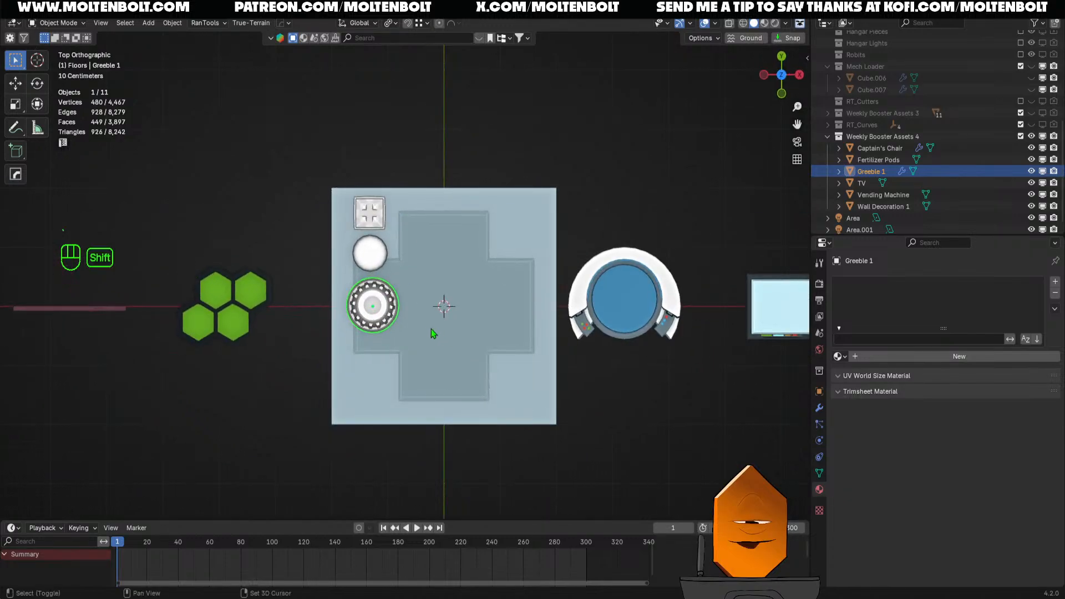
pyautogui.scroll(-4, 571, 374)
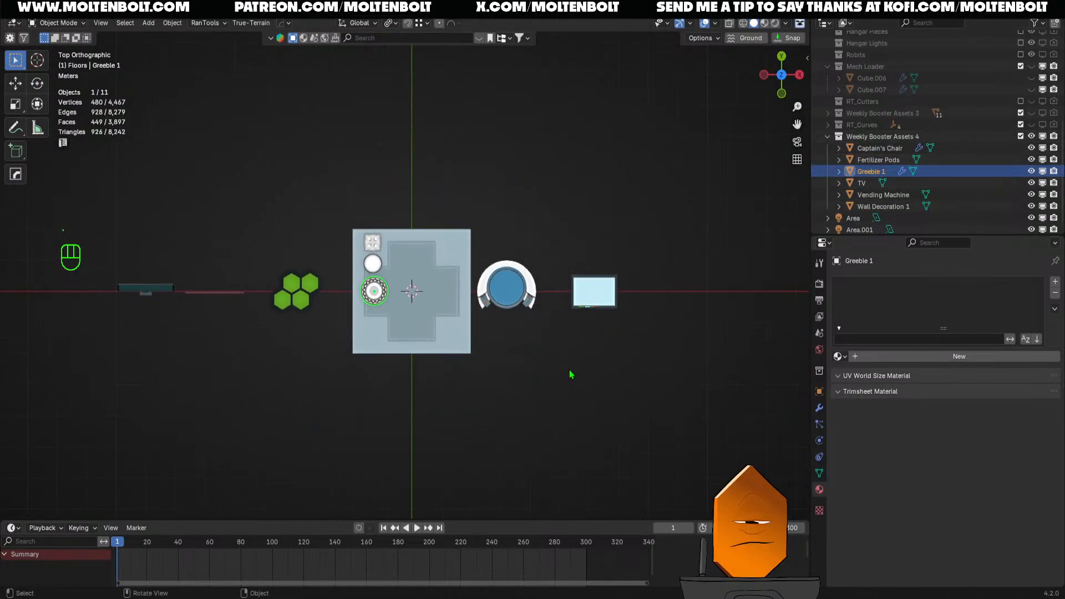
pyautogui.moveTo(571, 373); pyautogui.dragTo(451, 341, button='middle')
pyautogui.scroll(4, 477, 319)
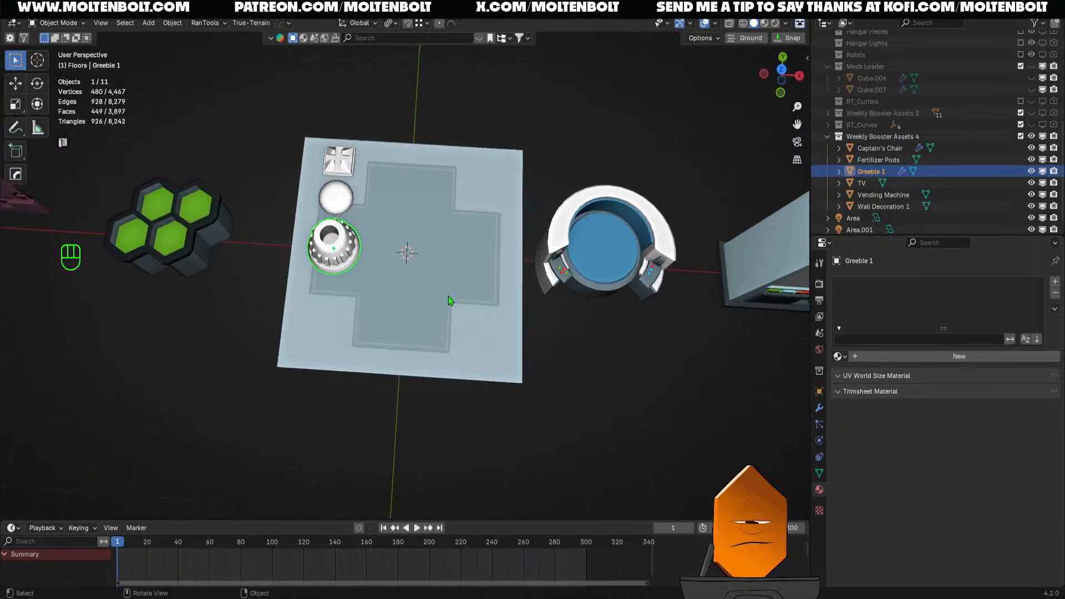
pyautogui.scroll(2, 448, 297)
pyautogui.moveTo(448, 297); pyautogui.dragTo(458, 335, button='middle')
# Add a mesh cube at the centre of the floor tile in top view
pyautogui.press('`')
pyautogui.click(416, 224)
pyautogui.keyDown('shift'); pyautogui.moveTo(431, 292); pyautogui.dragTo(440, 347, button='middle'); pyautogui.keyUp('shift')
pyautogui.scroll(2, 438, 344)
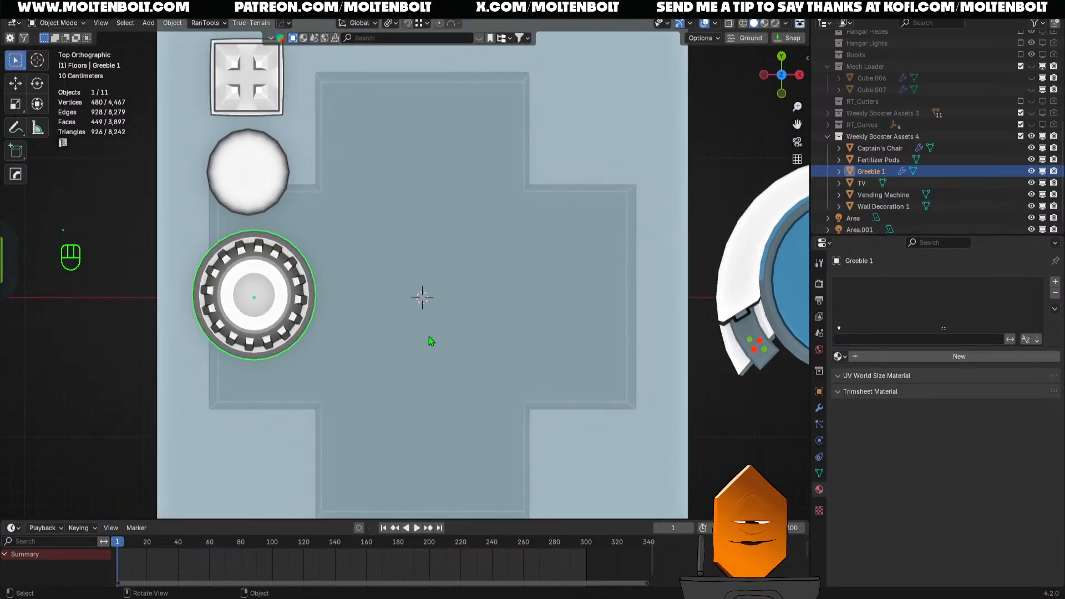
pyautogui.hotkey('shift', 'a')
pyautogui.moveTo(429, 337)
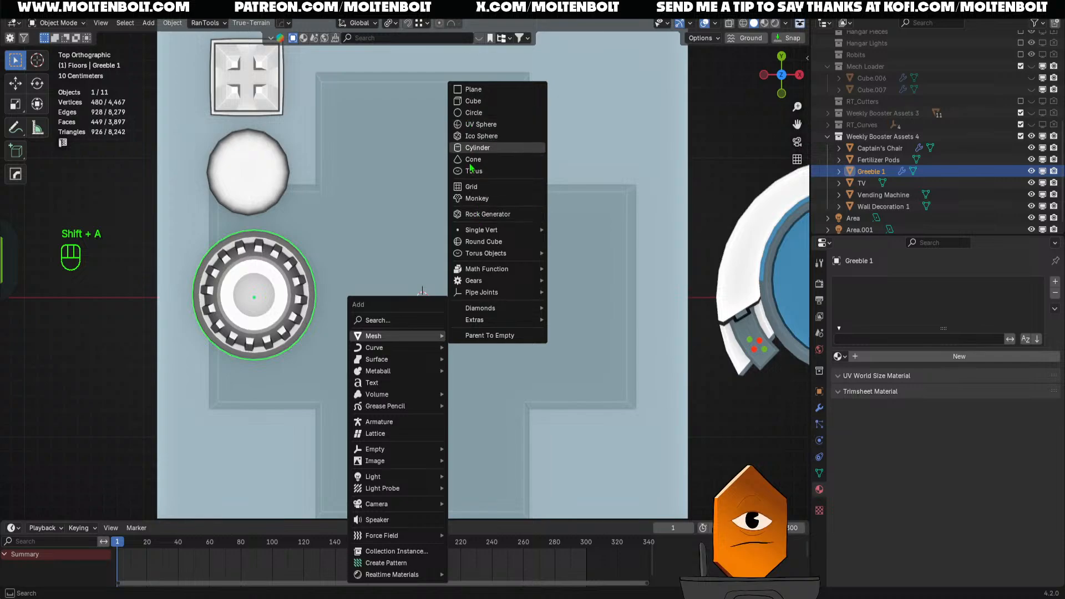
pyautogui.click(472, 102)
pyautogui.press('s')
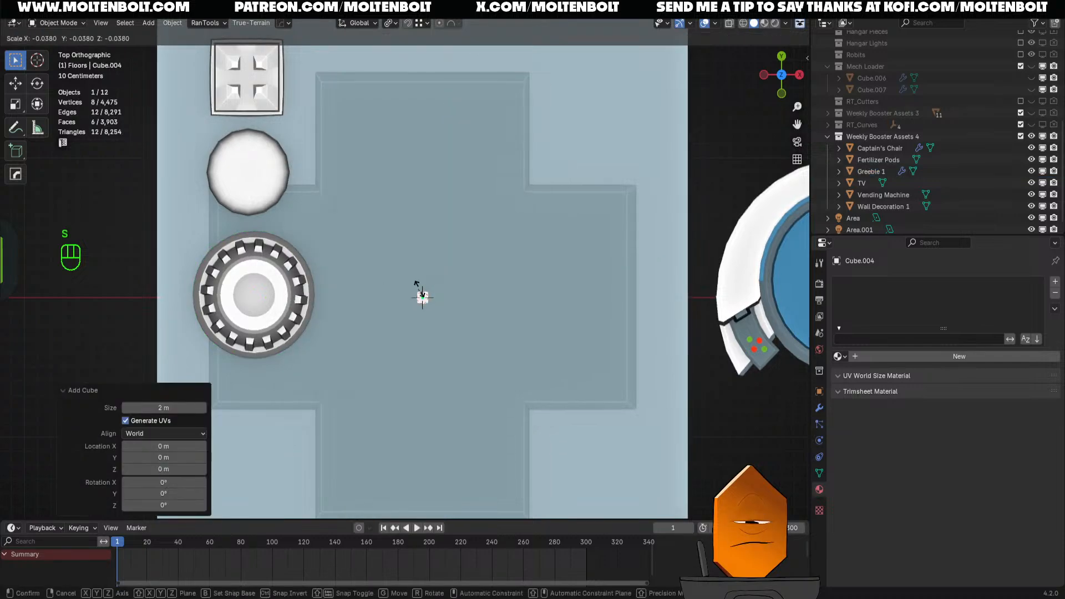
pyautogui.click(447, 280)
pyautogui.press('`')
pyautogui.click(410, 297)
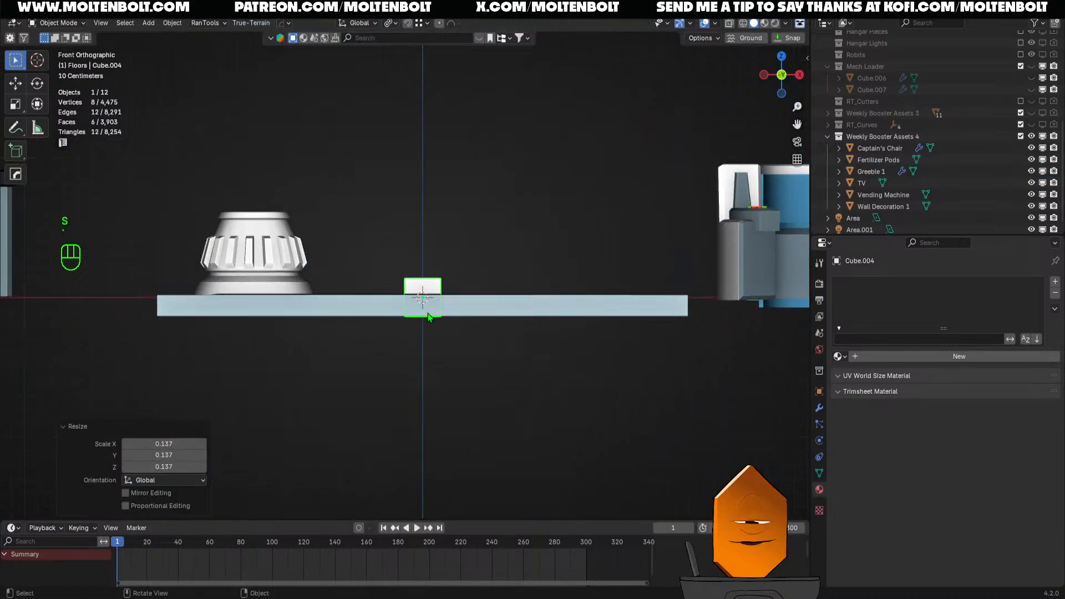
pyautogui.press('Tab')
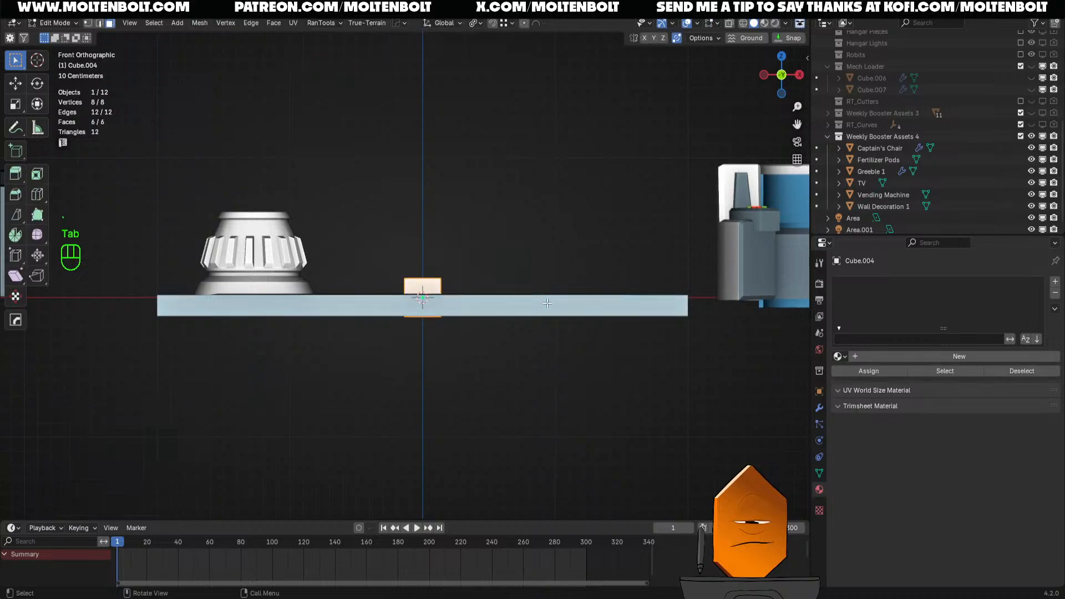
pyautogui.hotkey('ctrl', 'z')
pyautogui.hotkey('ctrl', 'z')
# Raise the cube's whole mesh 1 m along Z in Edit Mode so its base sits at the object origin
pyautogui.press('Tab')
pyautogui.press('Tab')
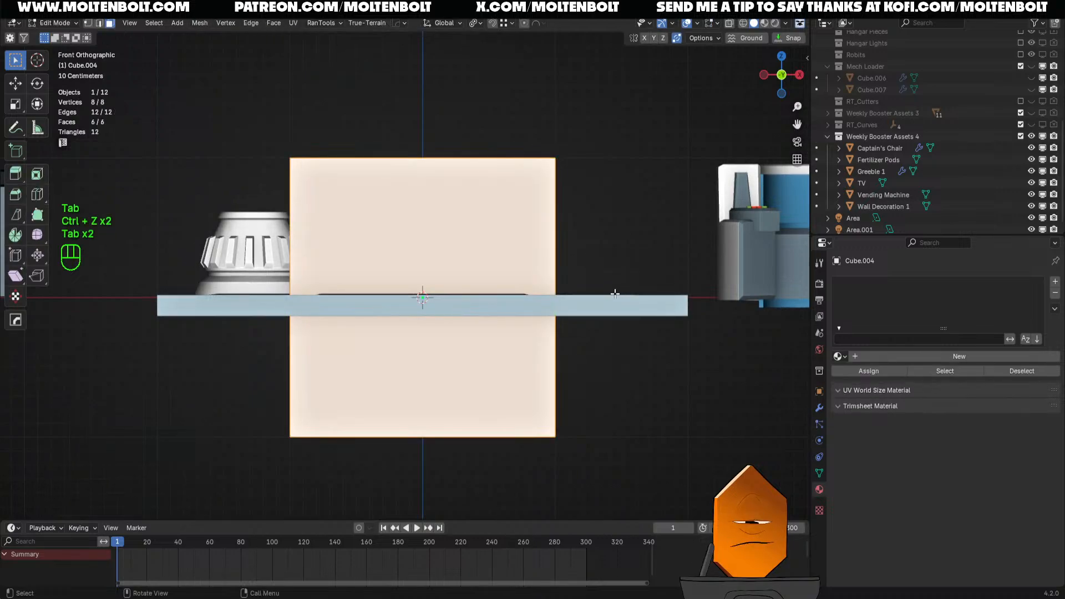
pyautogui.press('g')
pyautogui.press('z')
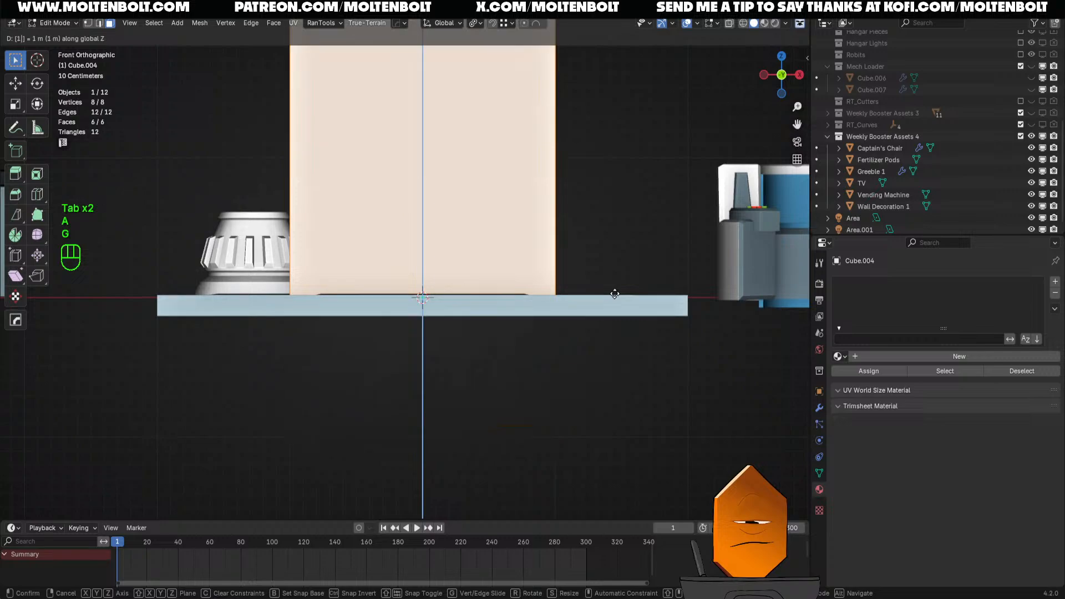
pyautogui.click(614, 294)
pyautogui.press('Tab')
# Scale the cube down uniformly to about 0.075 and stretch it by about 2.27 along Y
pyautogui.press('s')
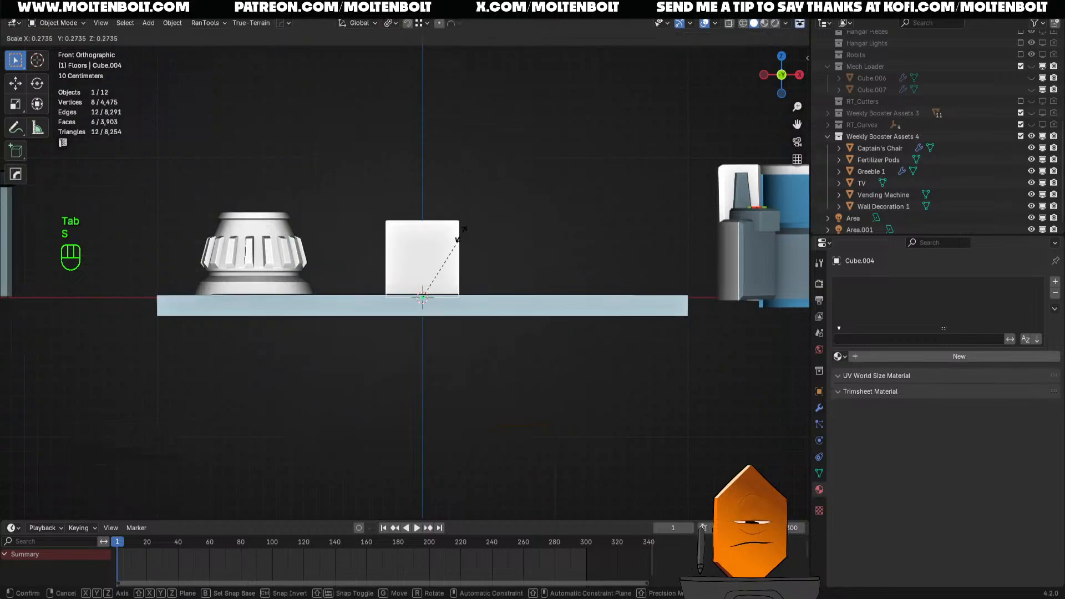
pyautogui.click(440, 284)
pyautogui.moveTo(441, 283)
pyautogui.mouseDown(button='middle')
pyautogui.moveTo(425, 324)
pyautogui.moveTo(448, 374)
pyautogui.moveTo(457, 281)
pyautogui.mouseUp(button='middle')
pyautogui.scroll(3, 457, 281)
pyautogui.press('s')
pyautogui.press('y')
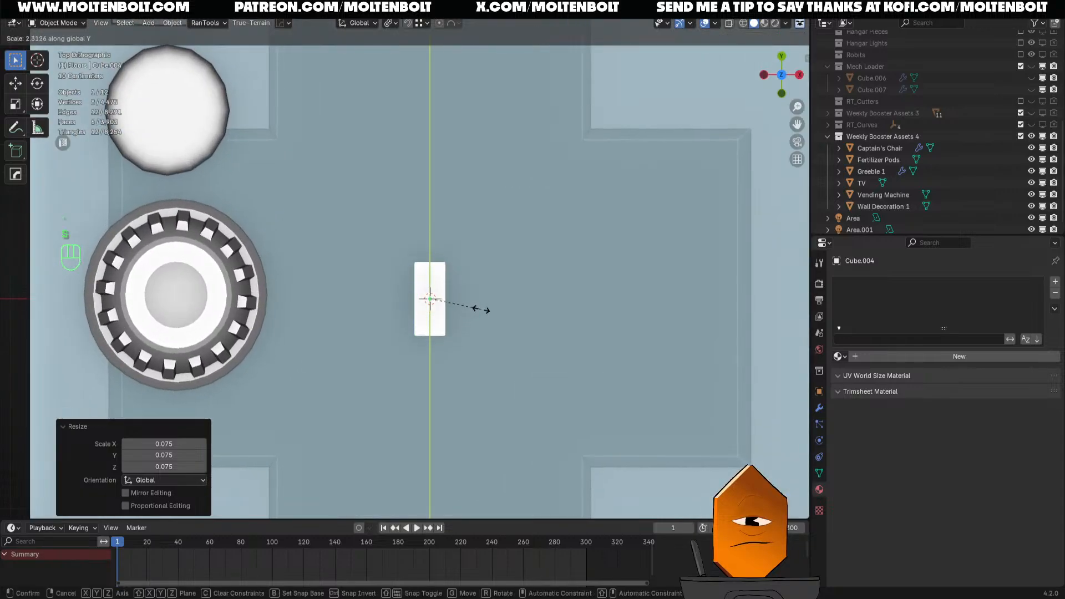
pyautogui.click(480, 314)
# Move the small block about -0.42 m along X, towards the cone-shaped greeble
pyautogui.press('g')
pyautogui.press('x')
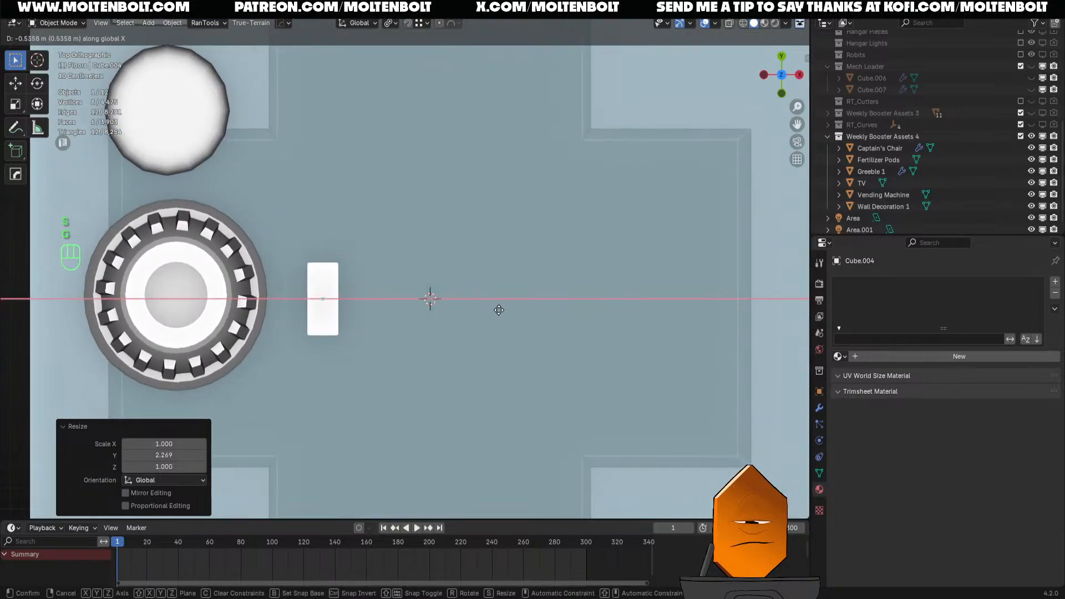
pyautogui.click(520, 316)
pyautogui.keyDown('ctrl'); pyautogui.moveTo(520, 316); pyautogui.dragTo(404, 288, button='middle'); pyautogui.keyUp('ctrl')
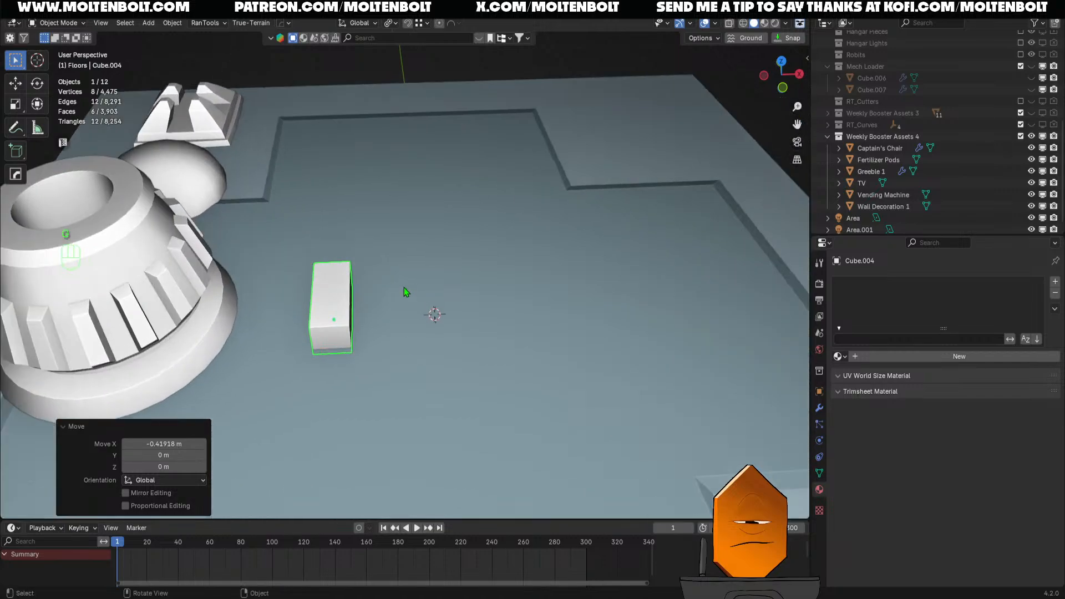
pyautogui.press('Tab')
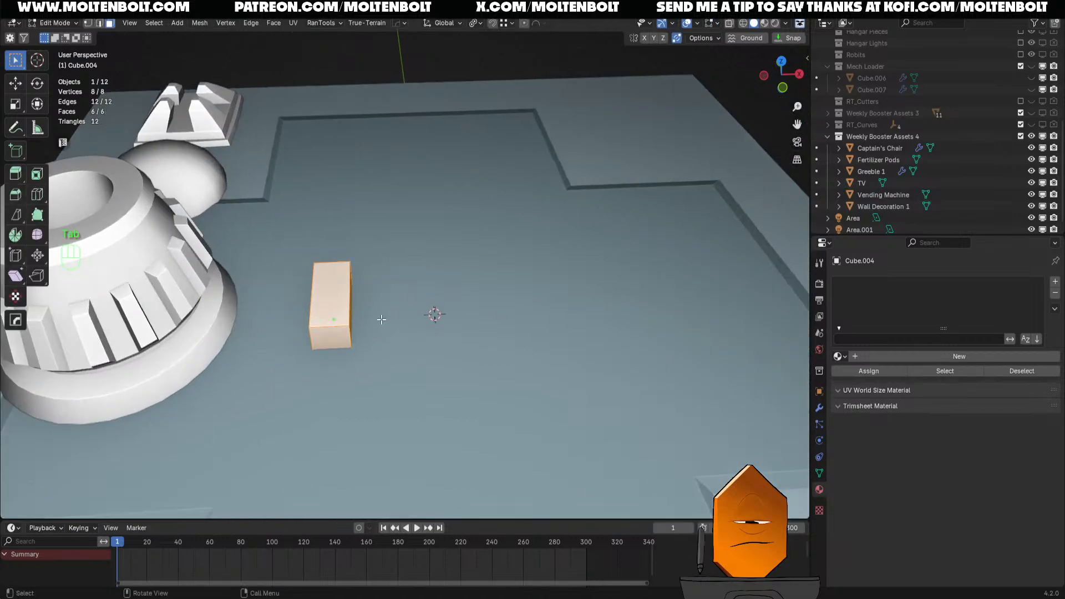
pyautogui.hotkey('alt', 'd')
pyautogui.rightClick(564, 324)
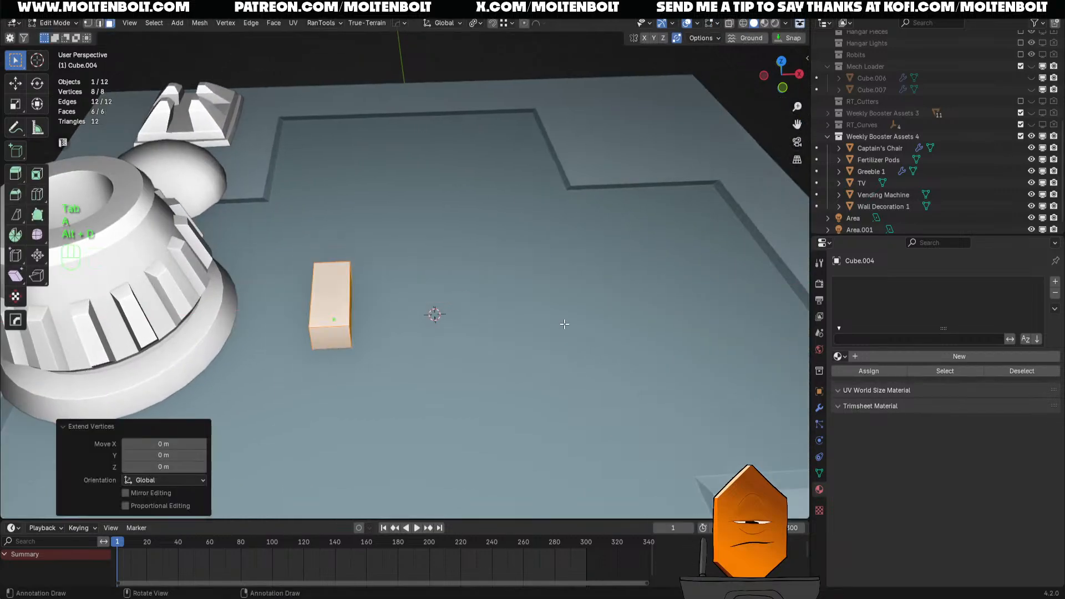
pyautogui.hotkey('shift', 'd')
pyautogui.press('x')
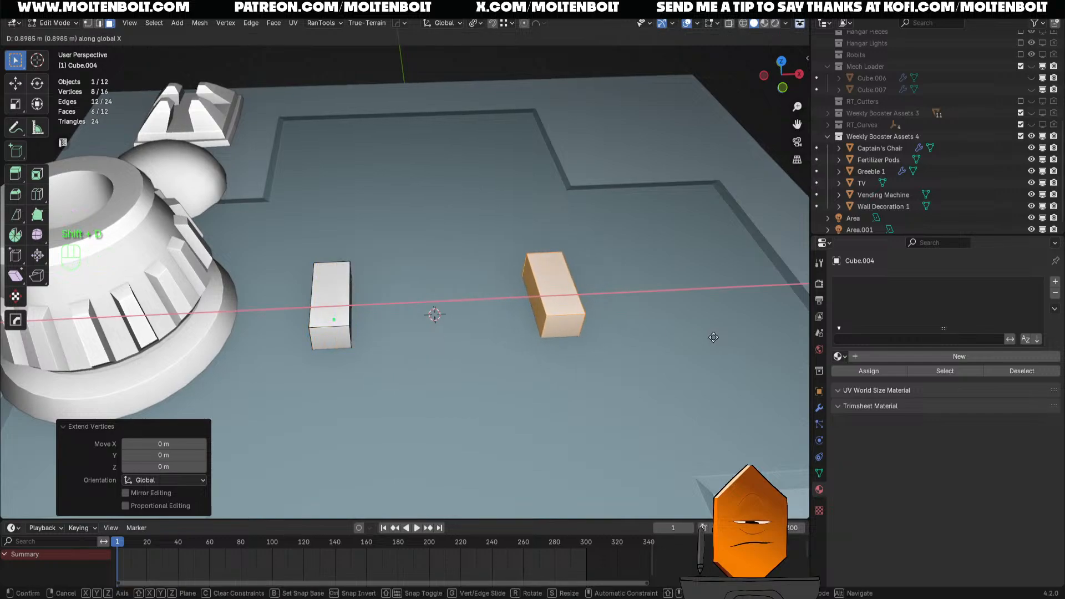
pyautogui.click(696, 340)
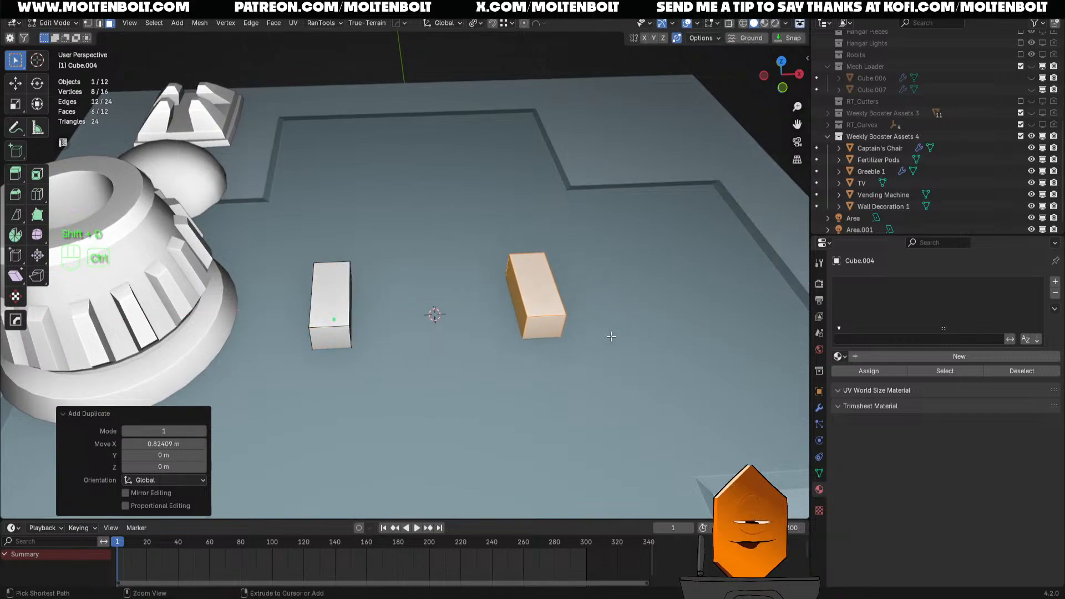
pyautogui.hotkey('ctrl', 'z')
pyautogui.hotkey('ctrl', 'z')
pyautogui.press('Tab')
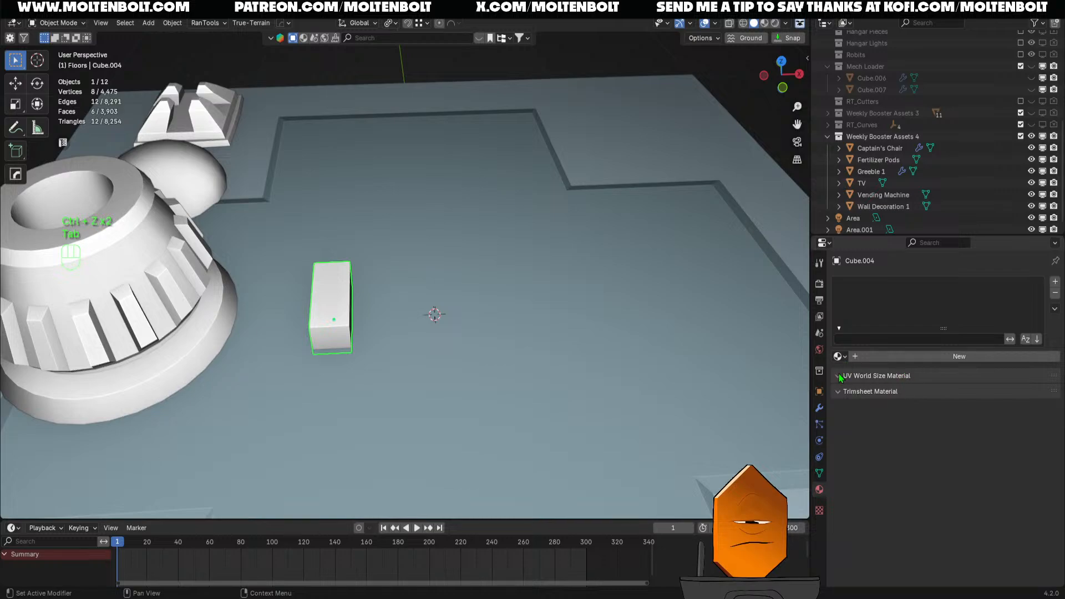
# Add a Mirror modifier to the block on the X axis, using Mirror Empty as the mirror object
pyautogui.click(819, 408)
pyautogui.click(875, 282)
pyautogui.click(876, 284)
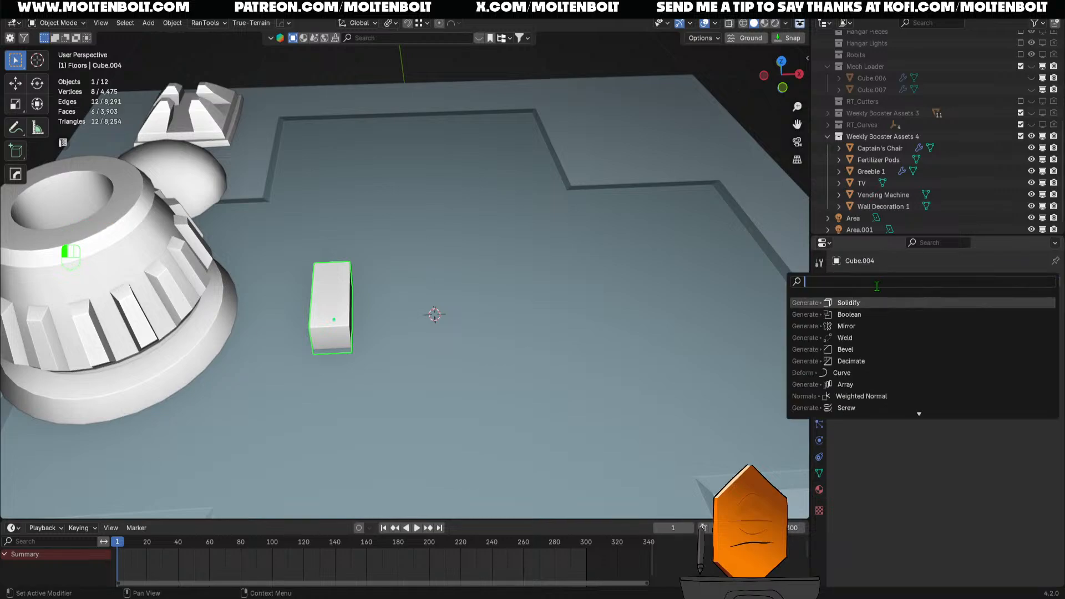
pyautogui.click(866, 326)
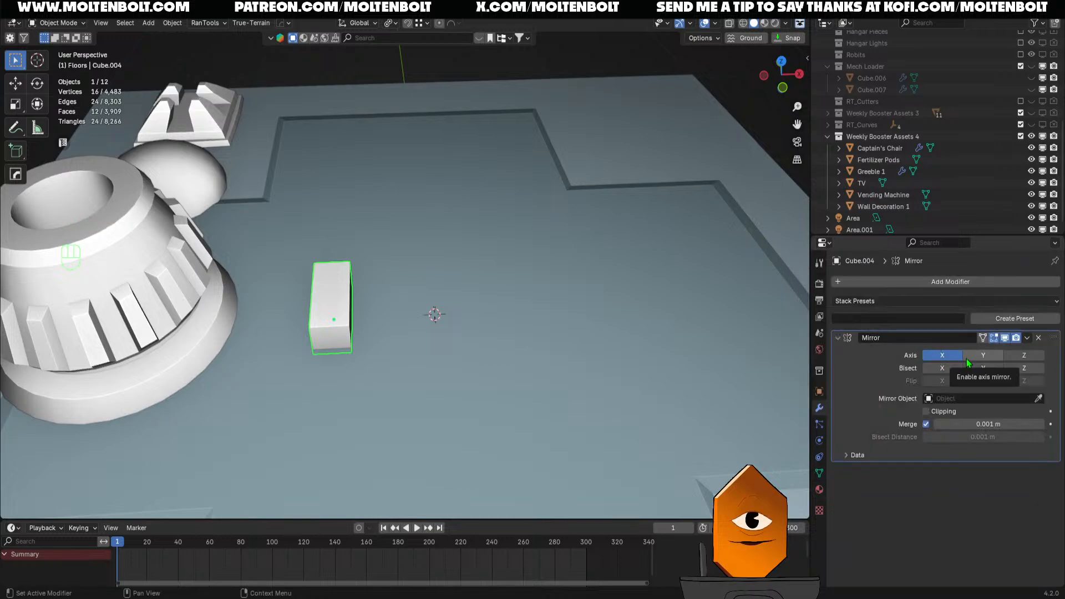
pyautogui.click(975, 397)
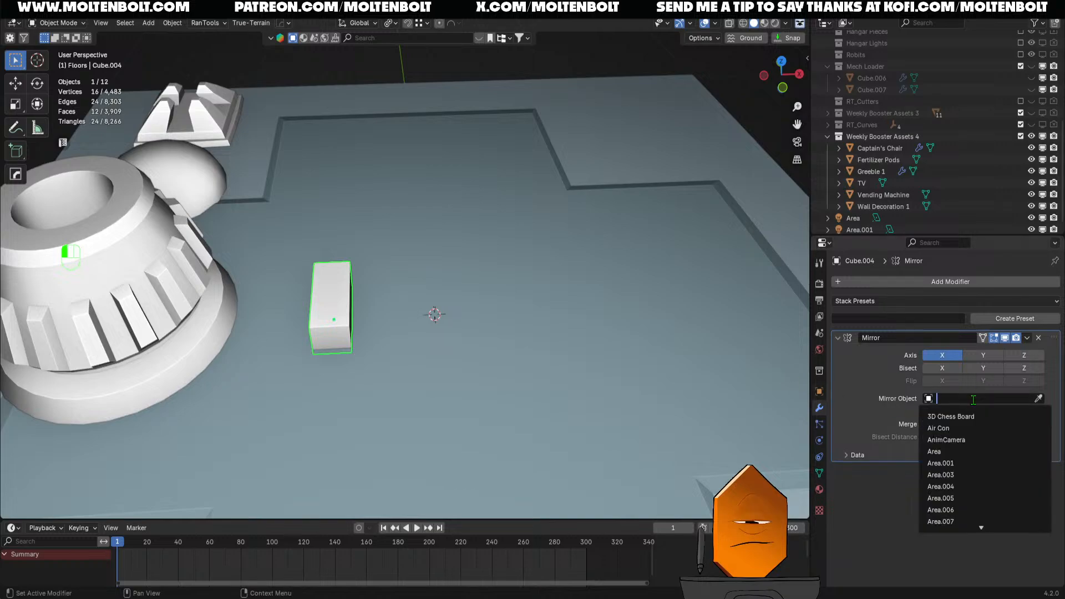
pyautogui.write('mirror')
pyautogui.click(976, 417)
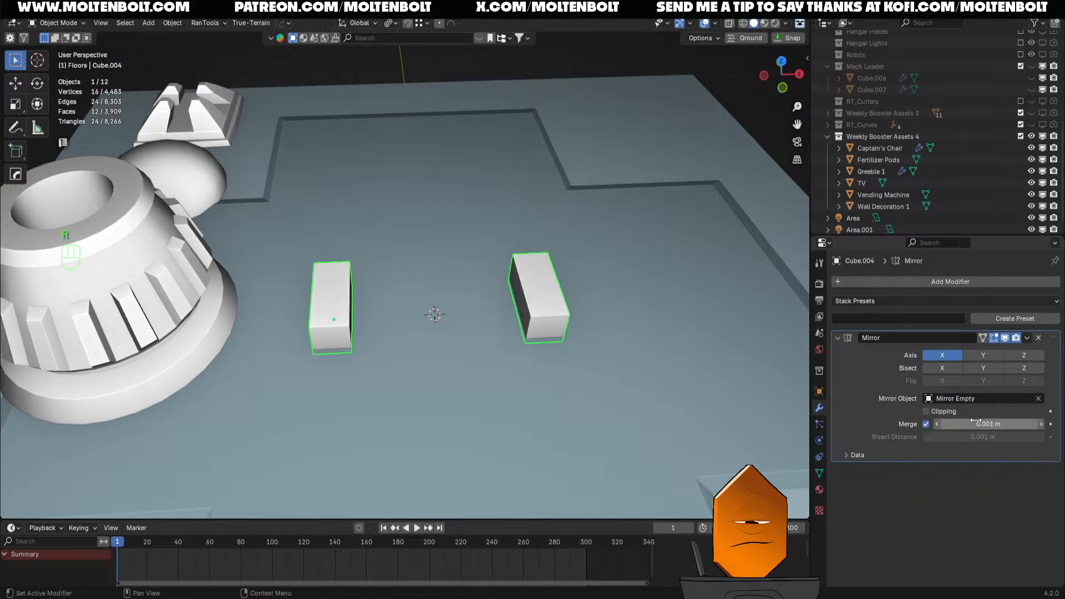
# Raise the mirrored blocks about 0.011 m along Z so they rest on the floor tile's surface
pyautogui.moveTo(630, 304); pyautogui.dragTo(603, 378, button='middle')
pyautogui.moveTo(604, 377); pyautogui.dragTo(619, 311, button='middle')
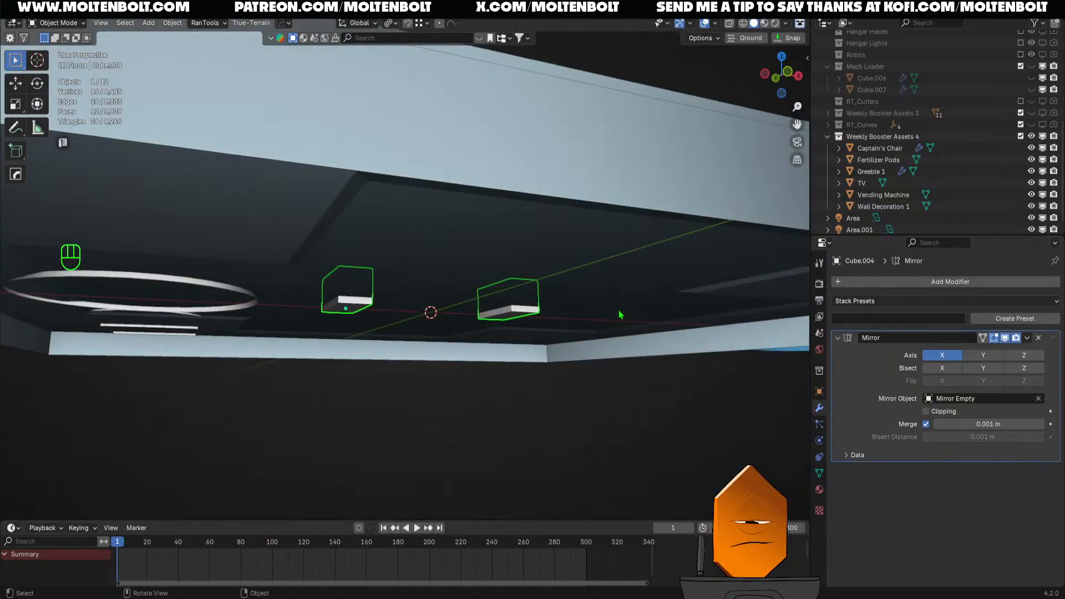
pyautogui.moveTo(618, 269); pyautogui.dragTo(595, 381, button='middle')
pyautogui.press('`')
pyautogui.click(487, 270)
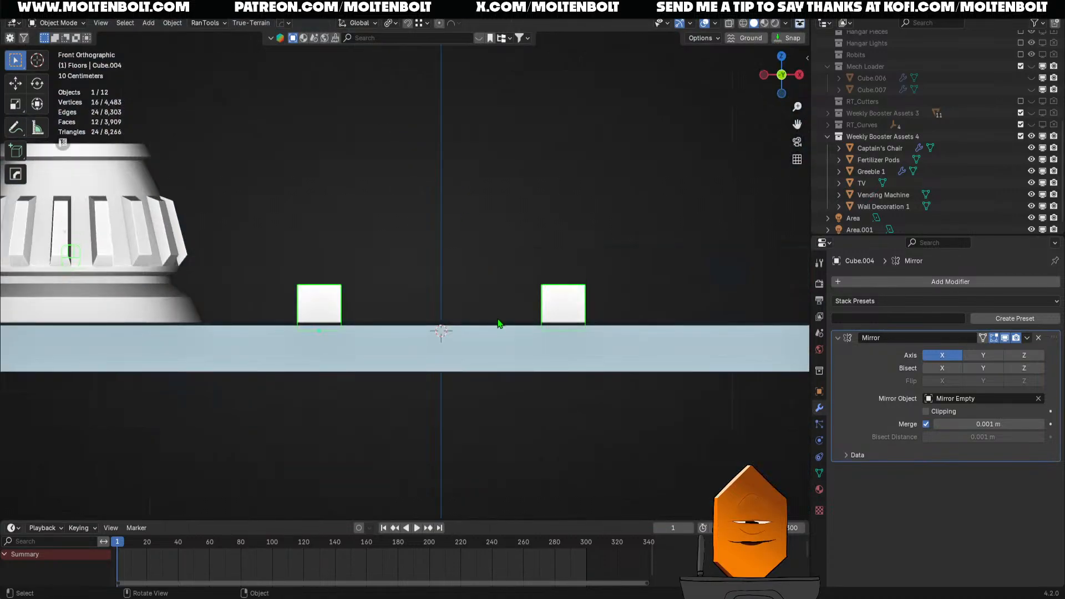
pyautogui.press('g')
pyautogui.press('z')
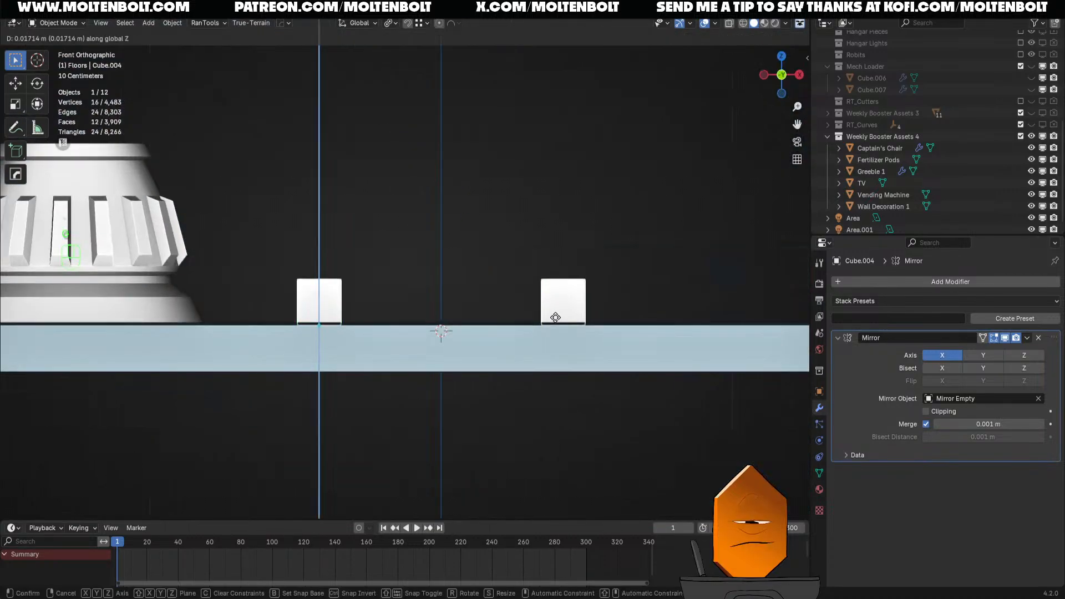
pyautogui.click(554, 309)
pyautogui.moveTo(554, 309); pyautogui.dragTo(737, 399, button='middle')
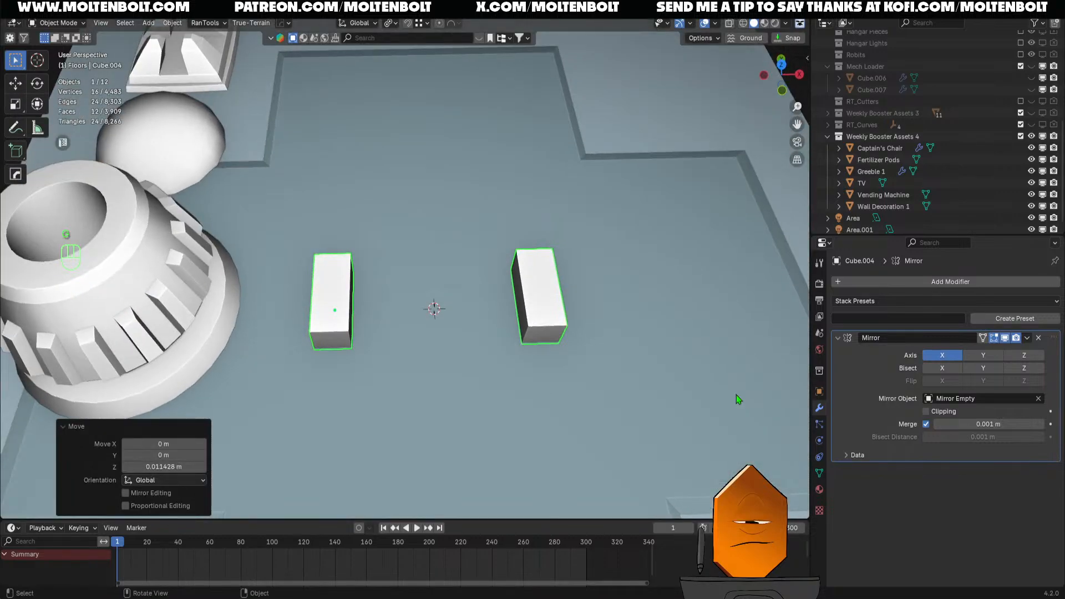
# Apply the Mirror modifier so both blocks become real mesh geometry
pyautogui.click(1030, 338)
pyautogui.click(1023, 349)
pyautogui.moveTo(575, 410); pyautogui.dragTo(450, 343, button='middle')
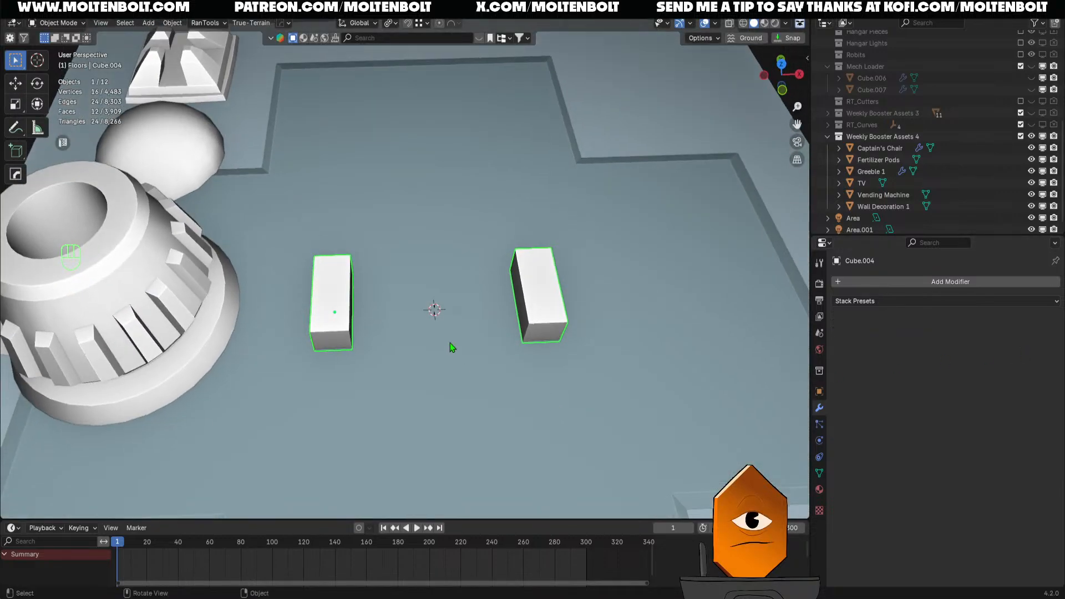
# Add a cylinder with 16 vertices at the centre between the two blocks
pyautogui.press('KP_7')
pyautogui.hotkey('shift', 'a')
pyautogui.moveTo(411, 233)
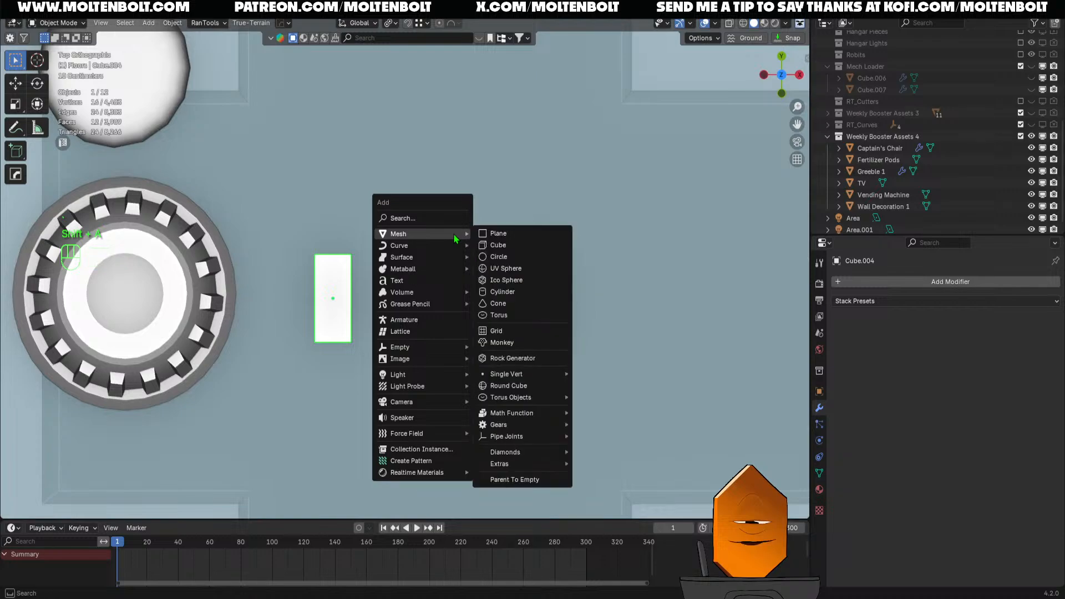
pyautogui.click(505, 292)
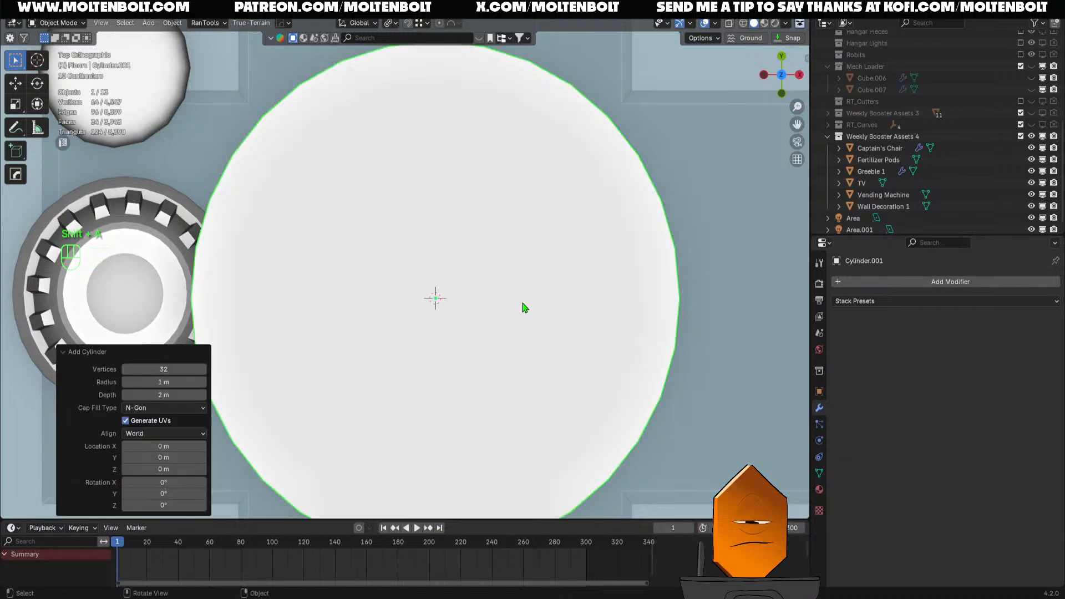
pyautogui.click(179, 369)
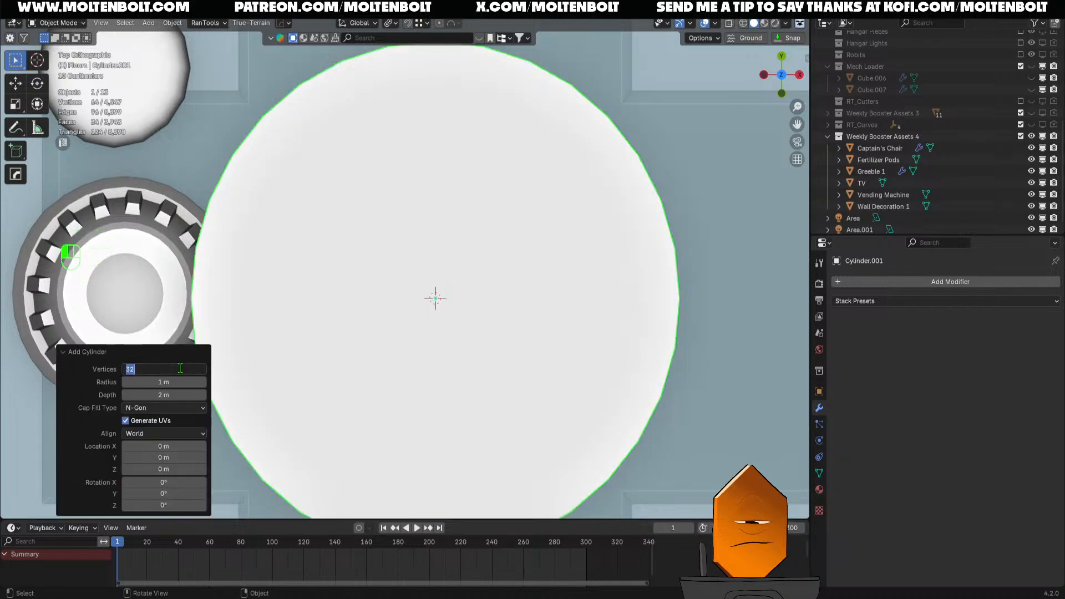
pyautogui.write('16')
pyautogui.press('Return')
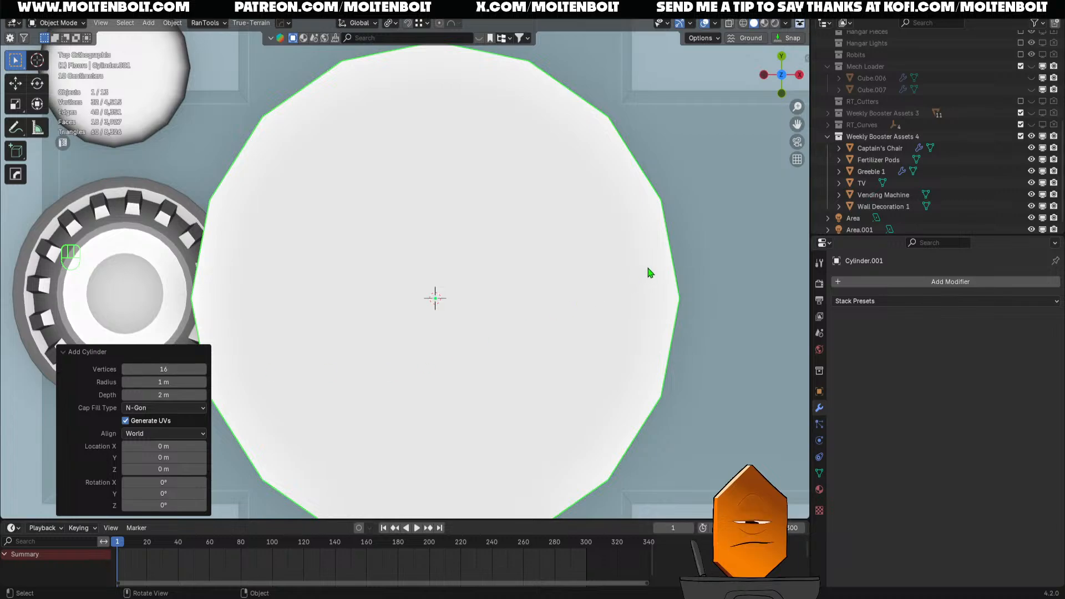
# Scale the cylinder down uniformly to about 0.027 and raise it about 0.095 m along Z, above the tile
pyautogui.press('s')
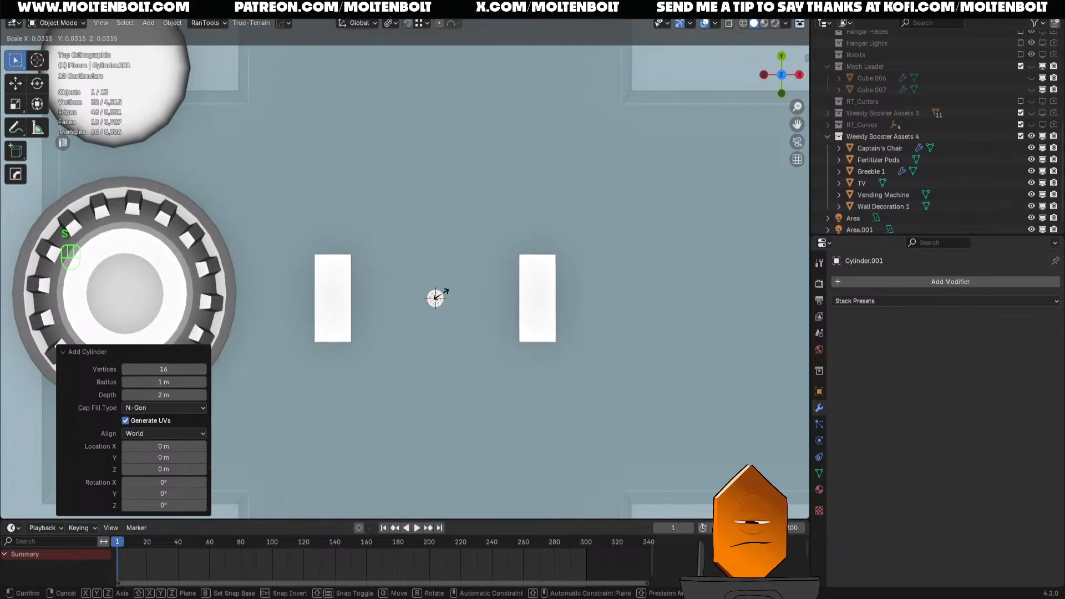
pyautogui.click(436, 298)
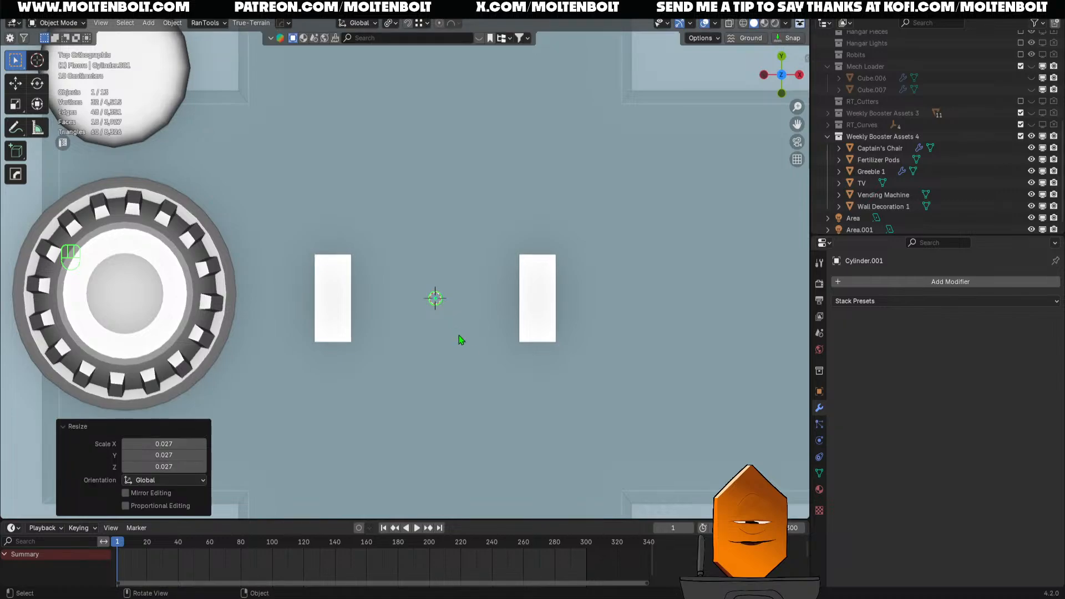
pyautogui.press('KP_1')
pyautogui.press('g')
pyautogui.press('z')
pyautogui.click(465, 268)
# Rotate the cylinder 90° around Y and stretch it by about 13.94 along X so its ends sink into both blocks
pyautogui.press('r')
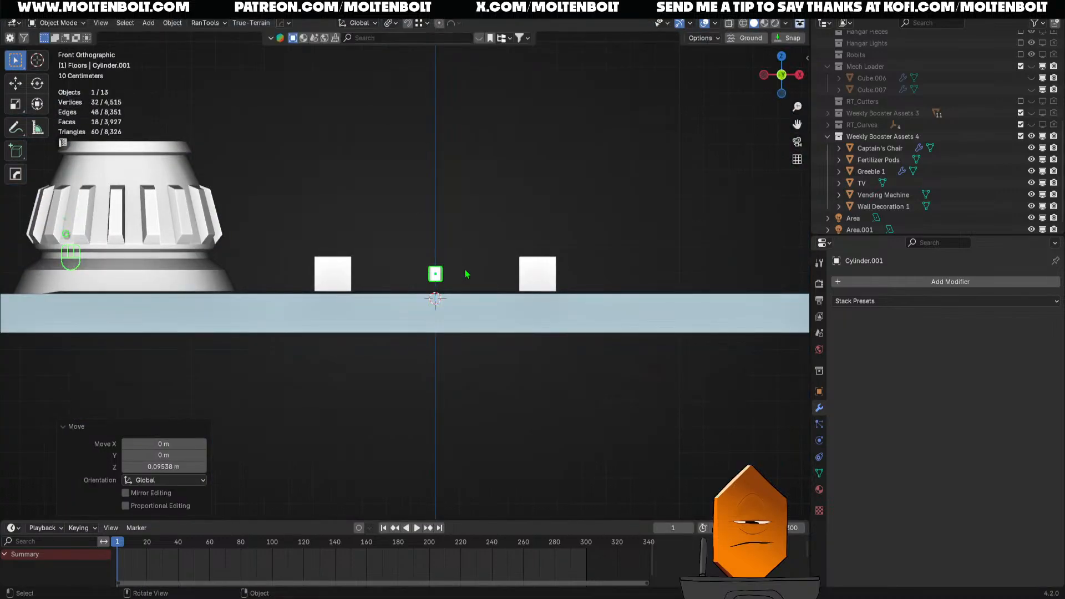
pyautogui.write('y')
pyautogui.write('90')
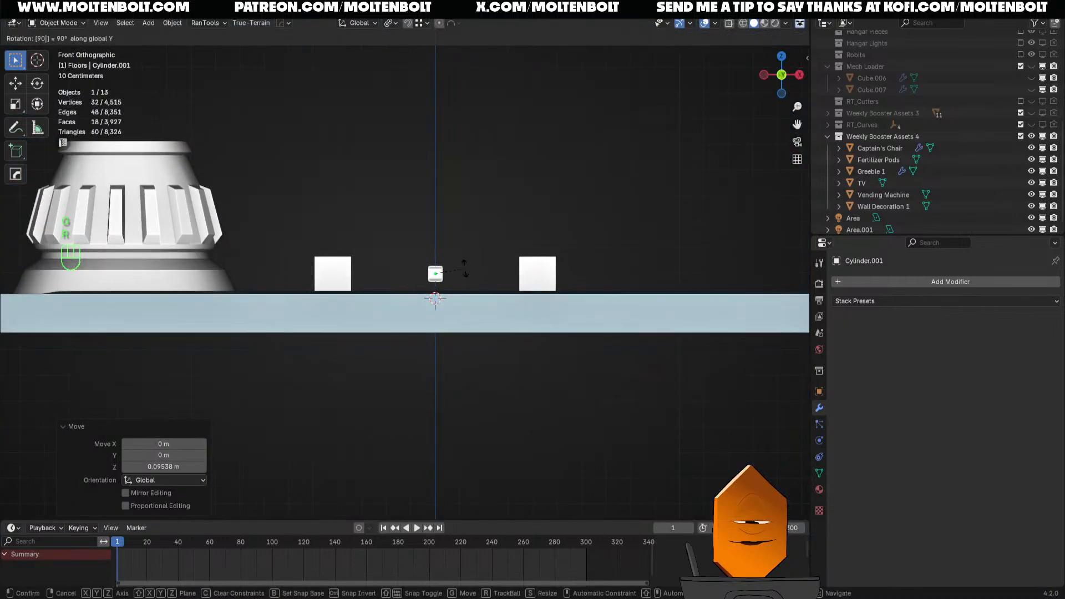
pyautogui.press('Return')
pyautogui.press('s')
pyautogui.press('x')
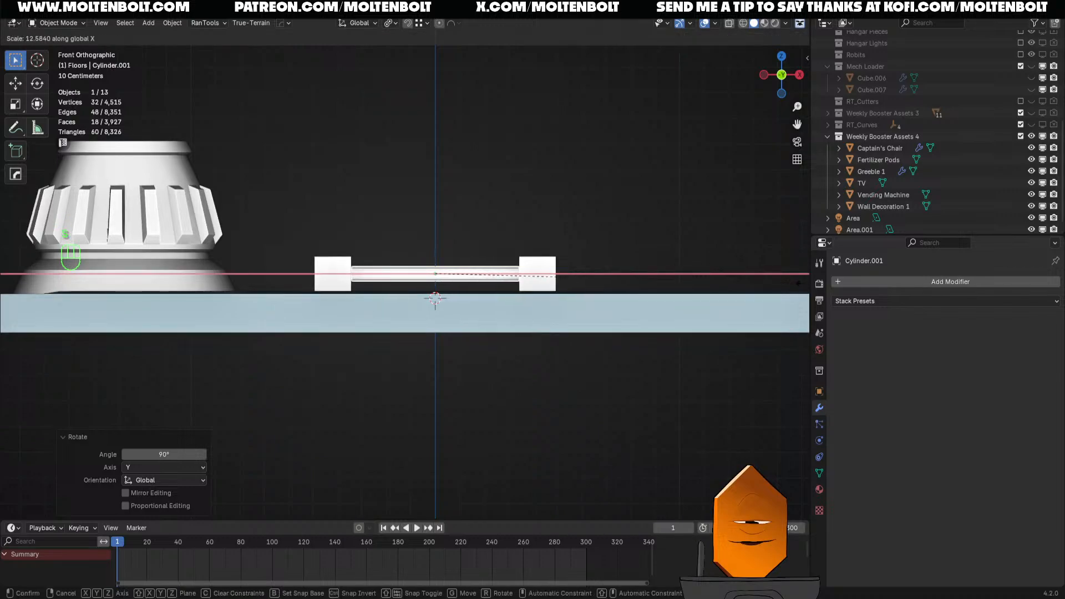
pyautogui.click(409, 324)
# Move the rod about 0.086 m along Y, towards one end of the blocks
pyautogui.press('KP_7')
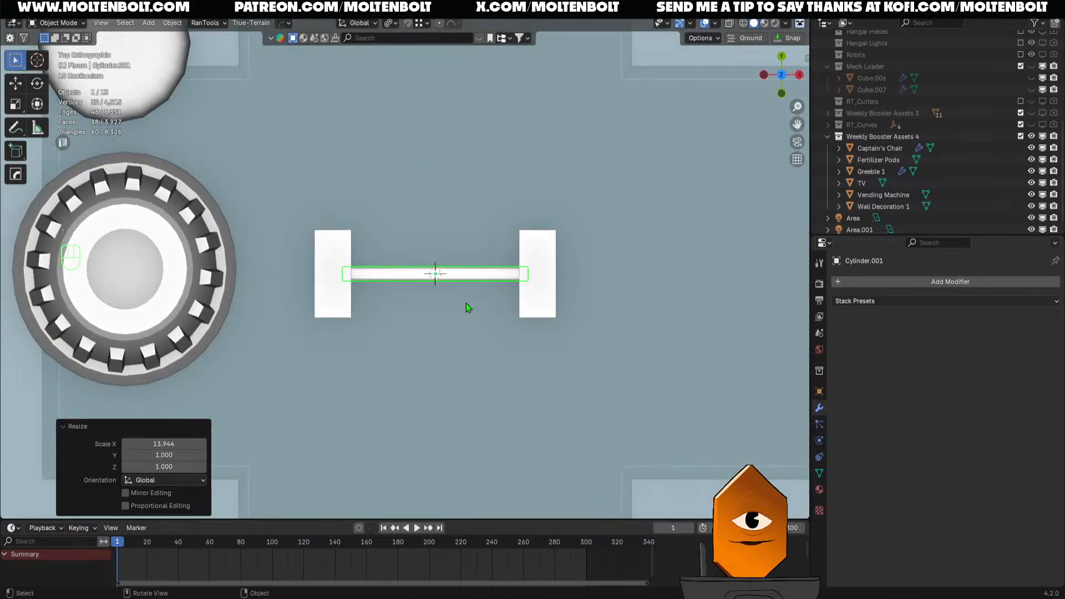
pyautogui.press('g')
pyautogui.press('y')
pyautogui.click(470, 281)
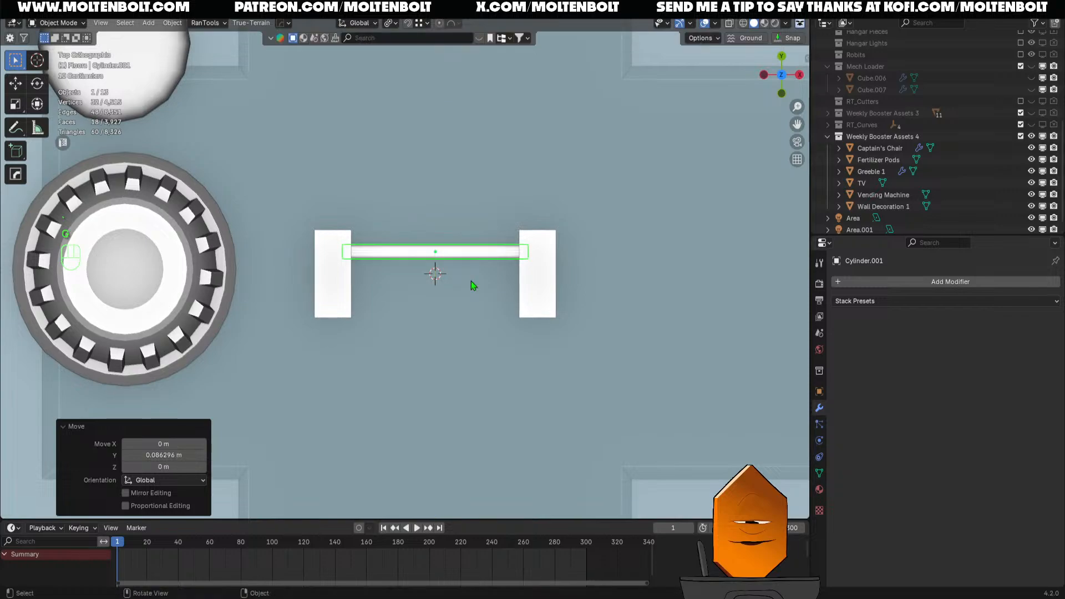
# Make a linked duplicate of the rod about -0.1 m along Y and repeat it to get three evenly spaced rods
pyautogui.hotkey('alt', 'd')
pyautogui.press('y')
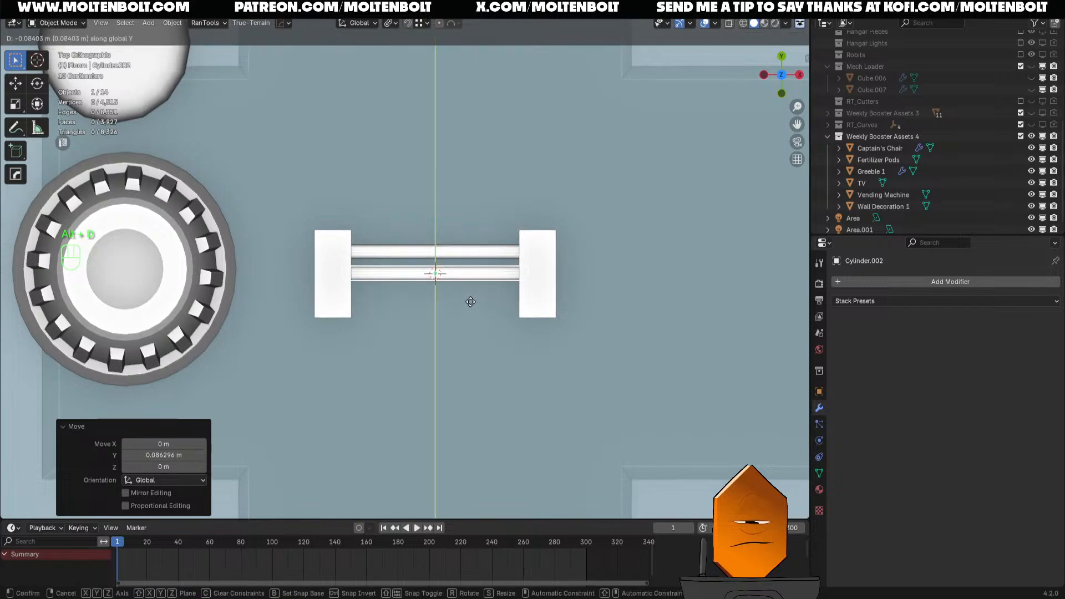
pyautogui.click(471, 306)
pyautogui.hotkey('shift', 'r')
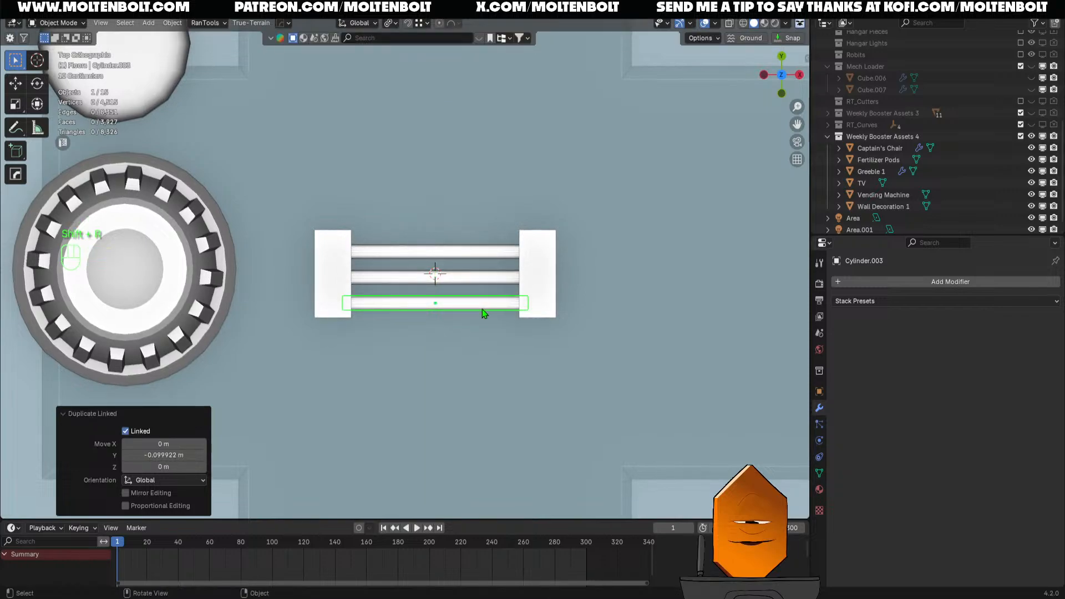
# Shift all three rods together slightly in positive Y to centre them between the blocks
pyautogui.keyDown('shift'); pyautogui.click(469, 253); pyautogui.keyUp('shift')
pyautogui.keyDown('shift'); pyautogui.click(471, 278); pyautogui.keyUp('shift')
pyautogui.keyDown('shift'); pyautogui.click(488, 292); pyautogui.keyUp('shift')
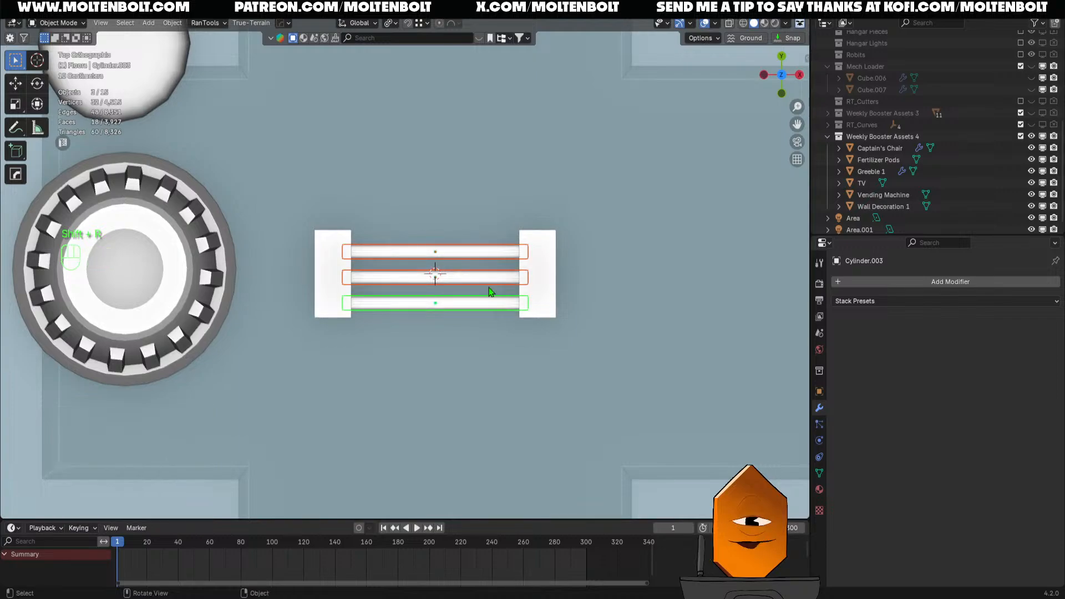
pyautogui.press('g')
pyautogui.press('y')
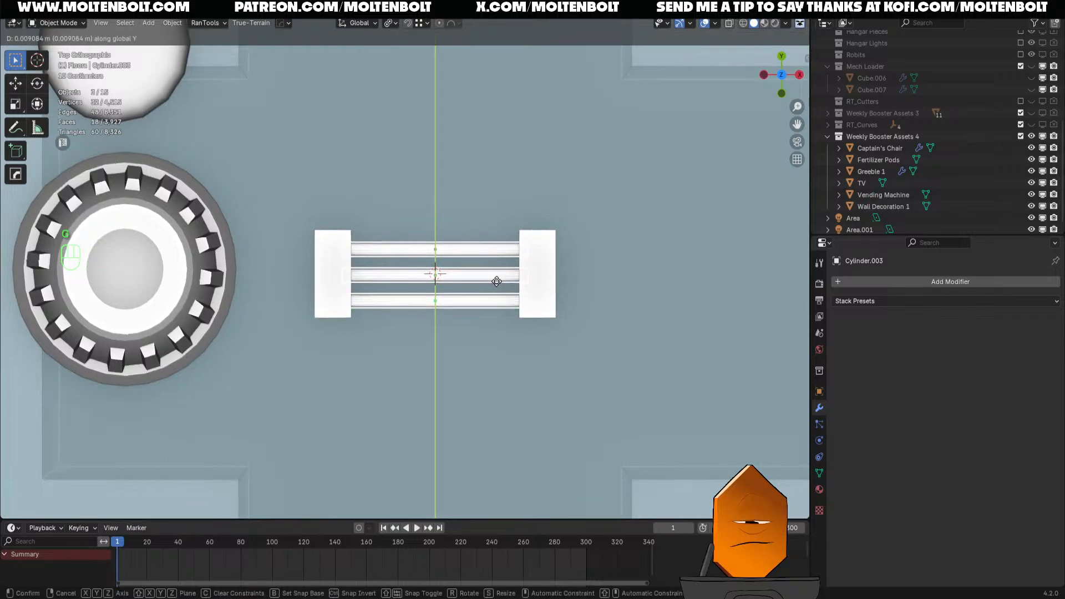
pyautogui.click(499, 279)
# Select the top faces of both end blocks in Edit Mode
pyautogui.click(337, 275)
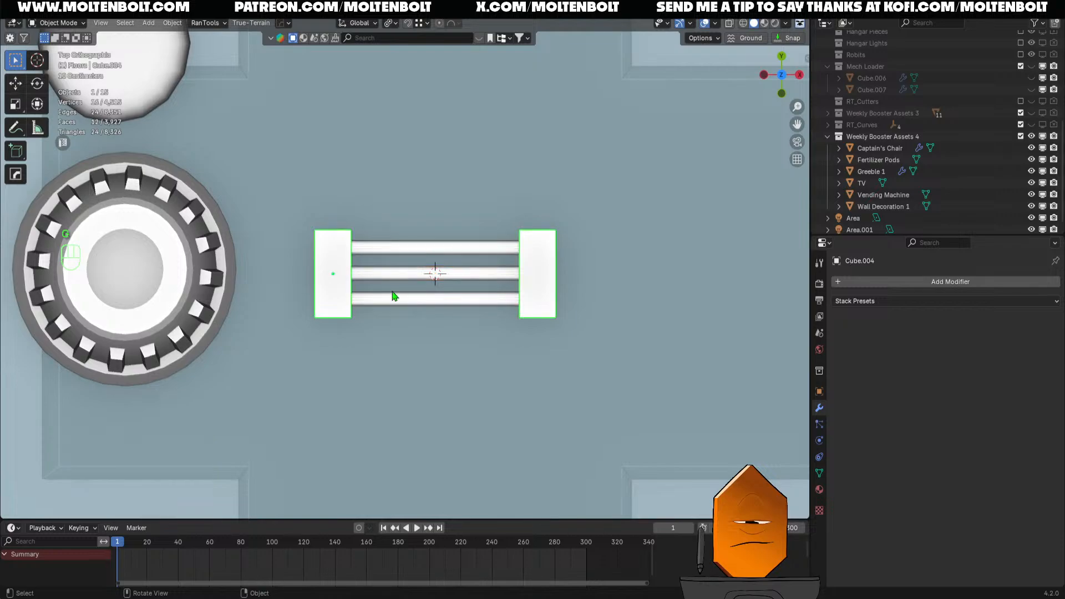
pyautogui.moveTo(394, 295); pyautogui.dragTo(414, 269, button='middle')
pyautogui.press('Tab')
pyautogui.press('3')
pyautogui.click(413, 270)
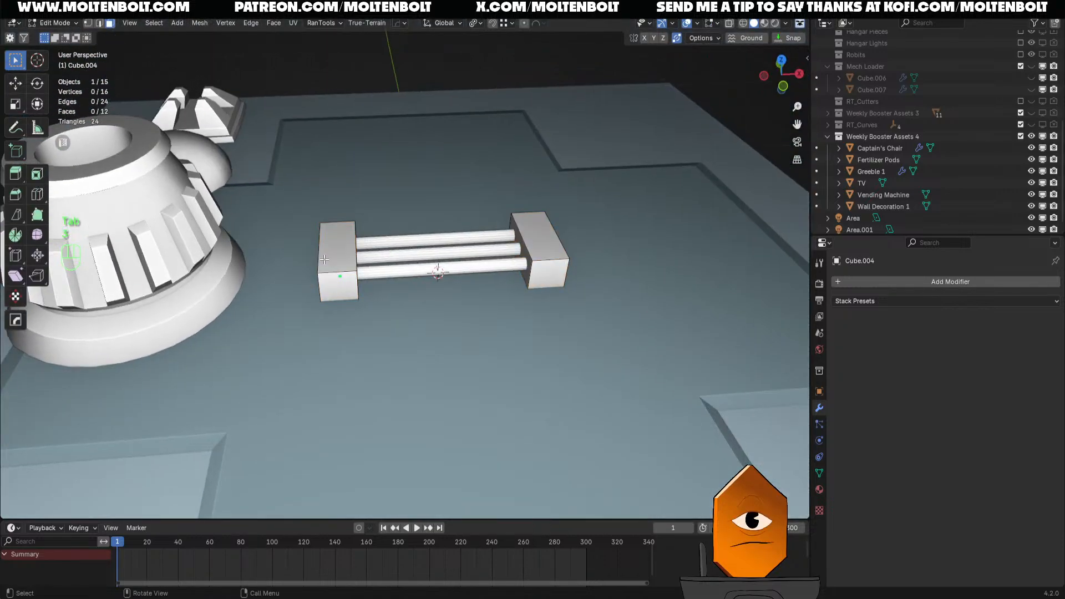
pyautogui.click(332, 257)
pyautogui.keyDown('shift'); pyautogui.click(549, 244); pyautogui.keyUp('shift')
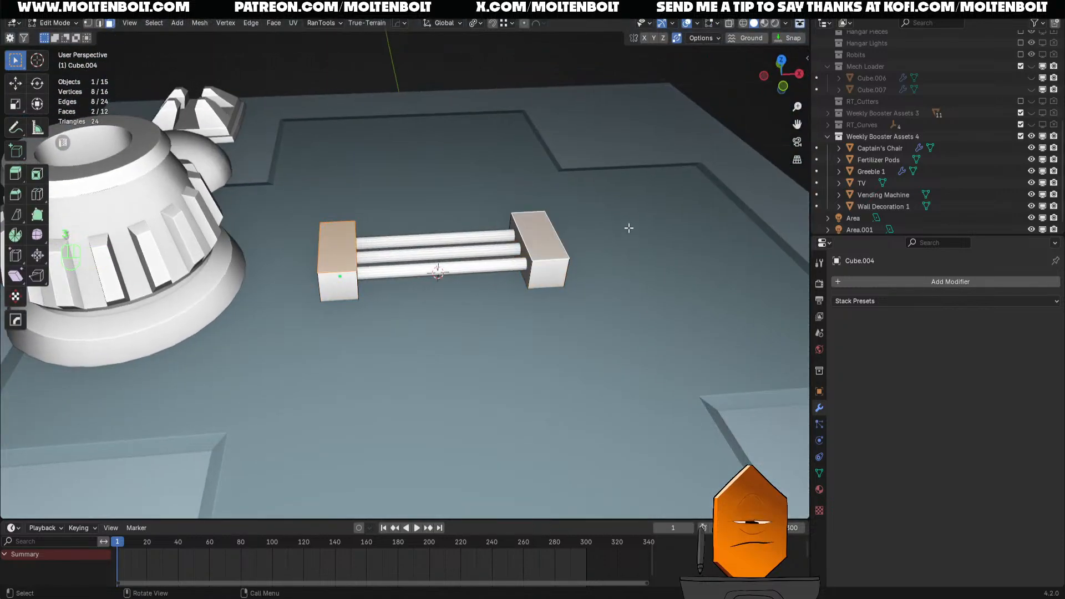
# Apply all transforms to the end-block object and set its origin to geometry
pyautogui.press('Tab')
pyautogui.press('q')
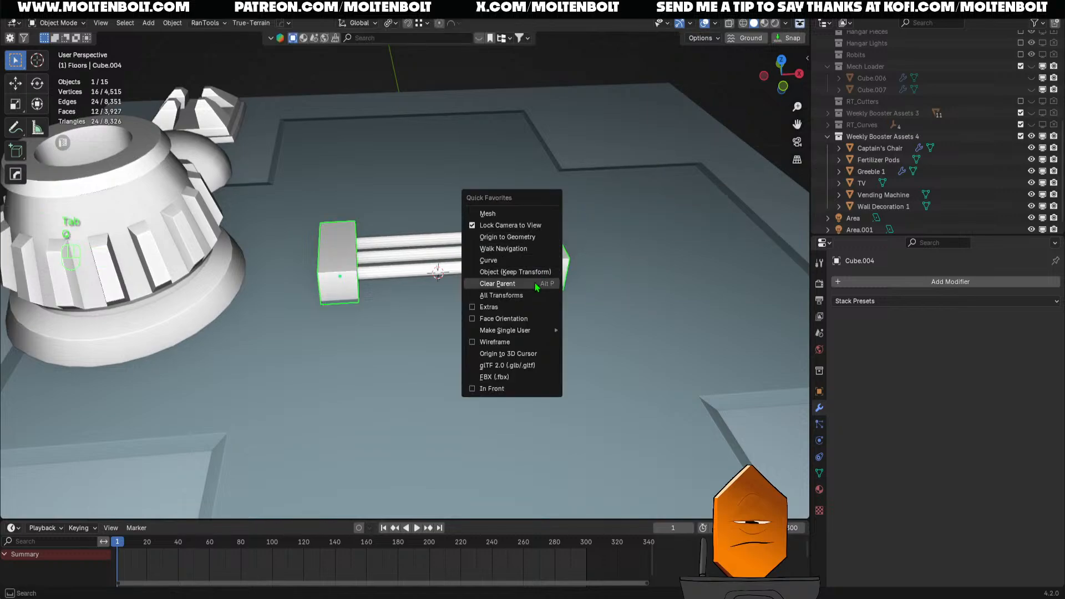
pyautogui.click(507, 295)
pyautogui.press('q')
pyautogui.click(506, 236)
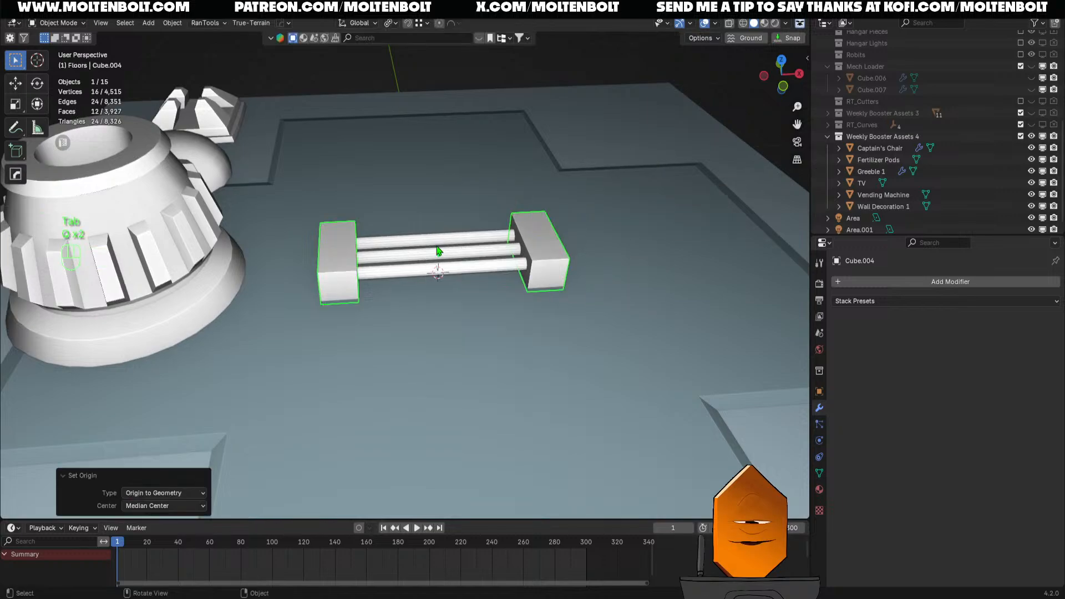
# Bevel the top edges of both end blocks with a small single-segment chamfer
pyautogui.press('Tab')
pyautogui.moveTo(555, 241); pyautogui.dragTo(588, 239, button='middle')
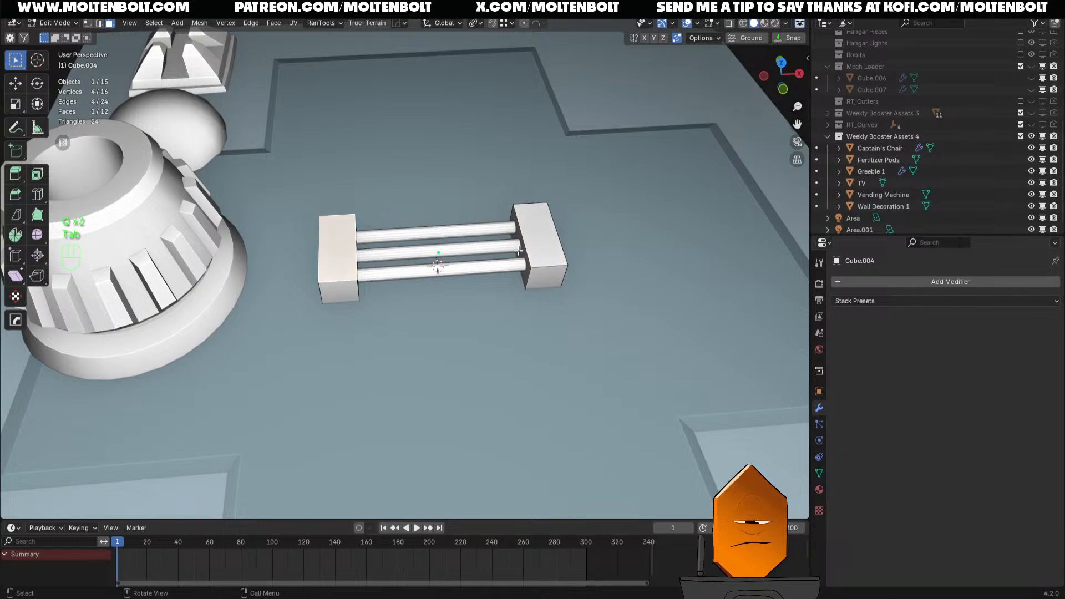
pyautogui.moveTo(599, 311); pyautogui.dragTo(468, 184, button='middle')
pyautogui.hotkey('ctrl', 'b')
pyautogui.click(634, 268)
pyautogui.press('Tab')
# Lower the three rods together by about 0.014 m along Z
pyautogui.click(442, 272)
pyautogui.keyDown('shift'); pyautogui.click(463, 254); pyautogui.keyUp('shift')
pyautogui.keyDown('shift'); pyautogui.click(475, 241); pyautogui.keyUp('shift')
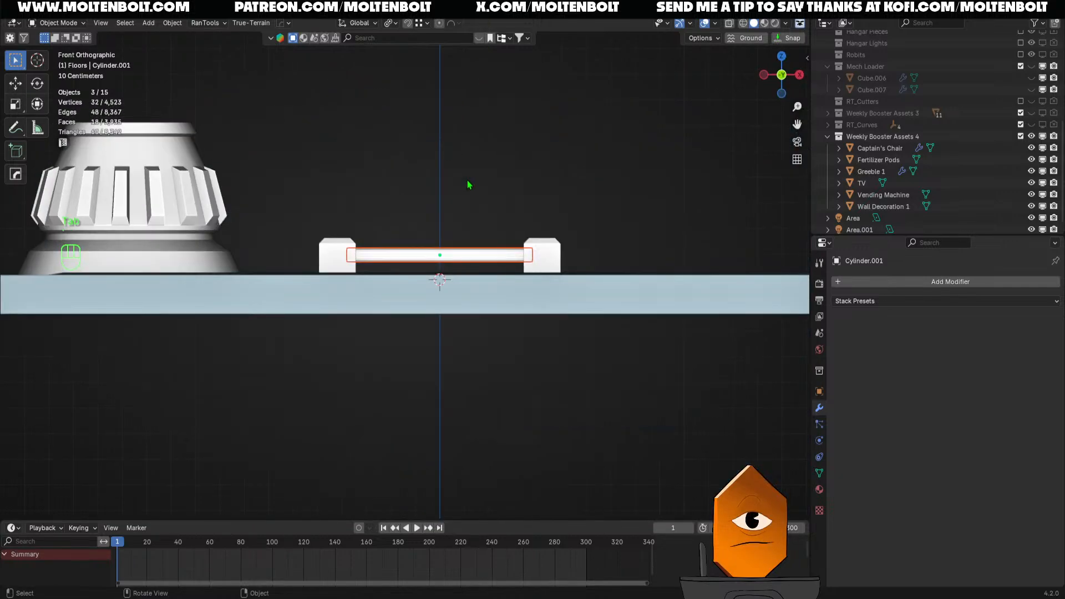
pyautogui.press('g')
pyautogui.press('z')
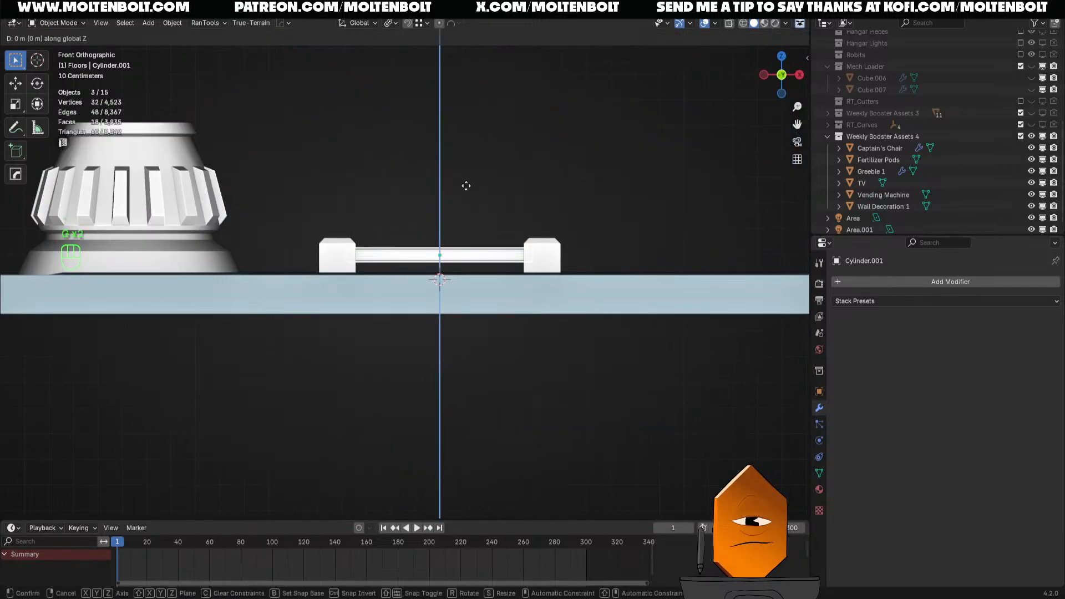
pyautogui.click(465, 191)
pyautogui.press('Tab')
pyautogui.moveTo(411, 222); pyautogui.dragTo(383, 272, button='middle')
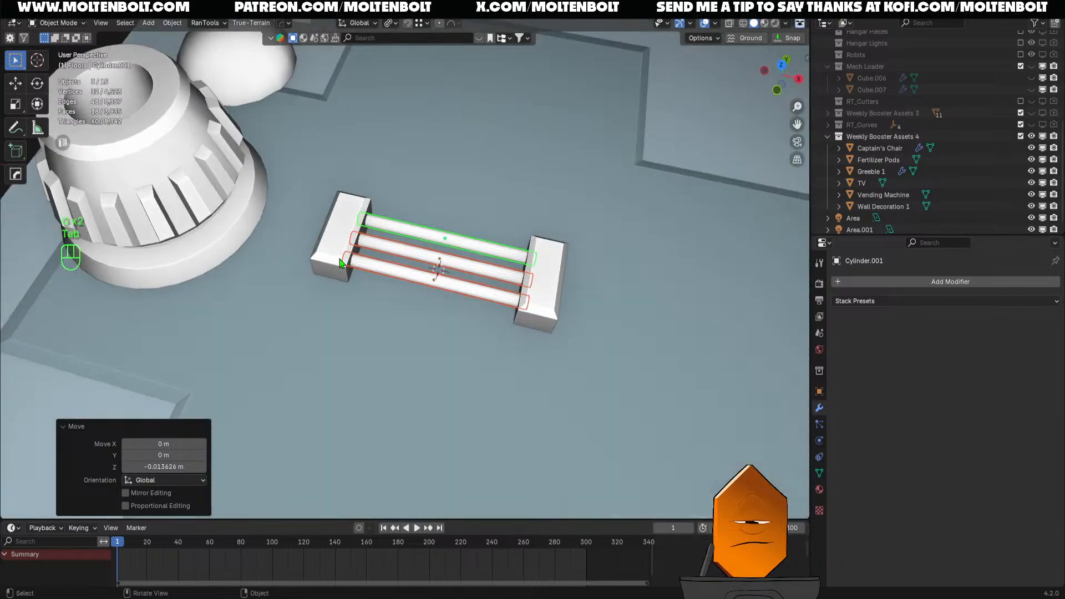
# Join the end blocks and the three rods into a single object
pyautogui.click(339, 260)
pyautogui.keyDown('shift'); pyautogui.click(387, 268); pyautogui.keyUp('shift')
pyautogui.keyDown('shift'); pyautogui.click(397, 251); pyautogui.keyUp('shift')
pyautogui.keyDown('shift'); pyautogui.click(402, 233); pyautogui.keyUp('shift')
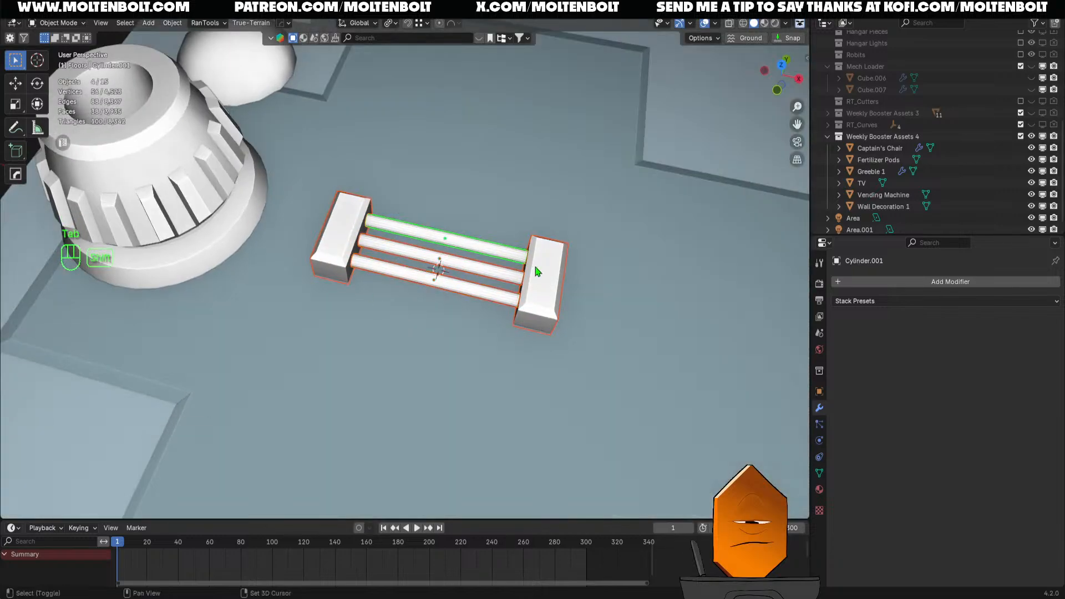
pyautogui.hotkey('ctrl', 'j')
# Raise the joined greeble about 0.008 m along Z so its base sits on the floor tile
pyautogui.keyDown('alt'); pyautogui.moveTo(529, 286); pyautogui.dragTo(401, 175, button='middle'); pyautogui.keyUp('alt')
pyautogui.moveTo(364, 215); pyautogui.dragTo(418, 291, button='middle')
pyautogui.scroll(3, 404, 375)
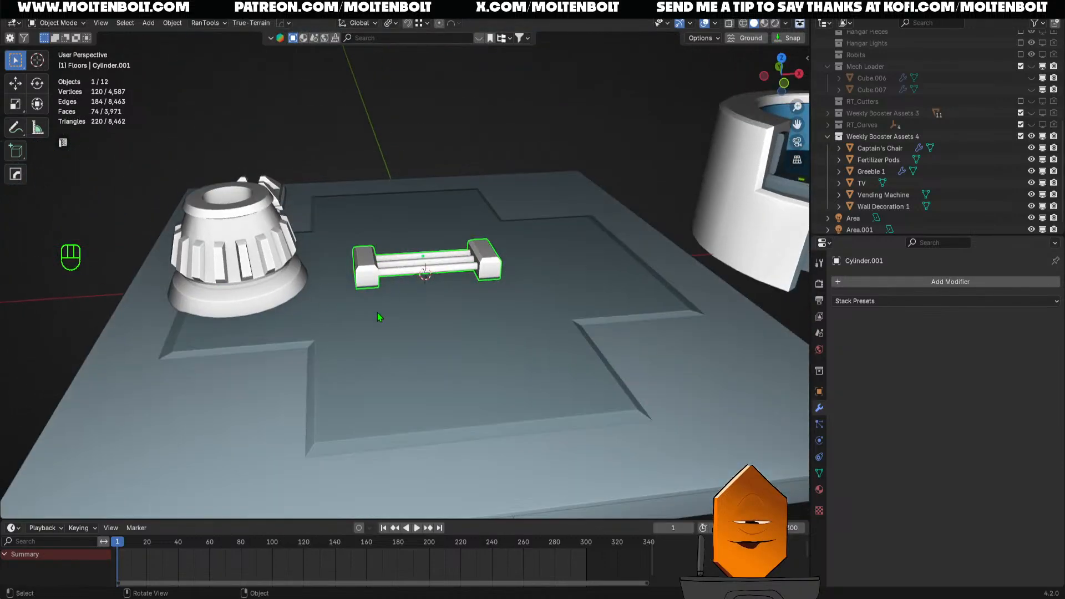
pyautogui.keyDown('alt'); pyautogui.moveTo(381, 316); pyautogui.dragTo(310, 255, button='middle'); pyautogui.keyUp('alt')
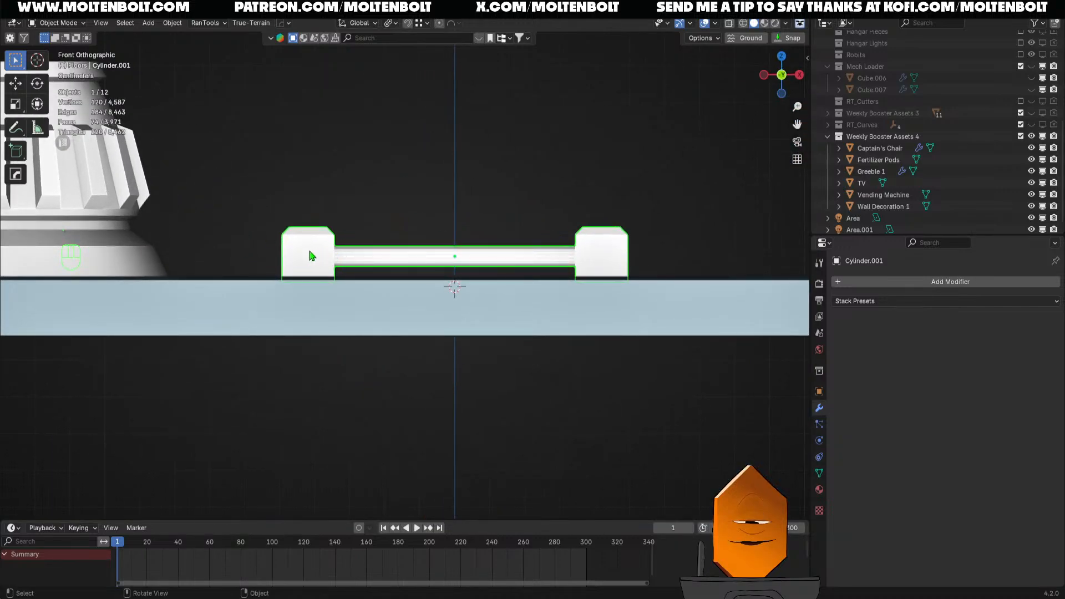
pyautogui.moveTo(521, 273); pyautogui.dragTo(499, 331, button='middle')
pyautogui.press('`')
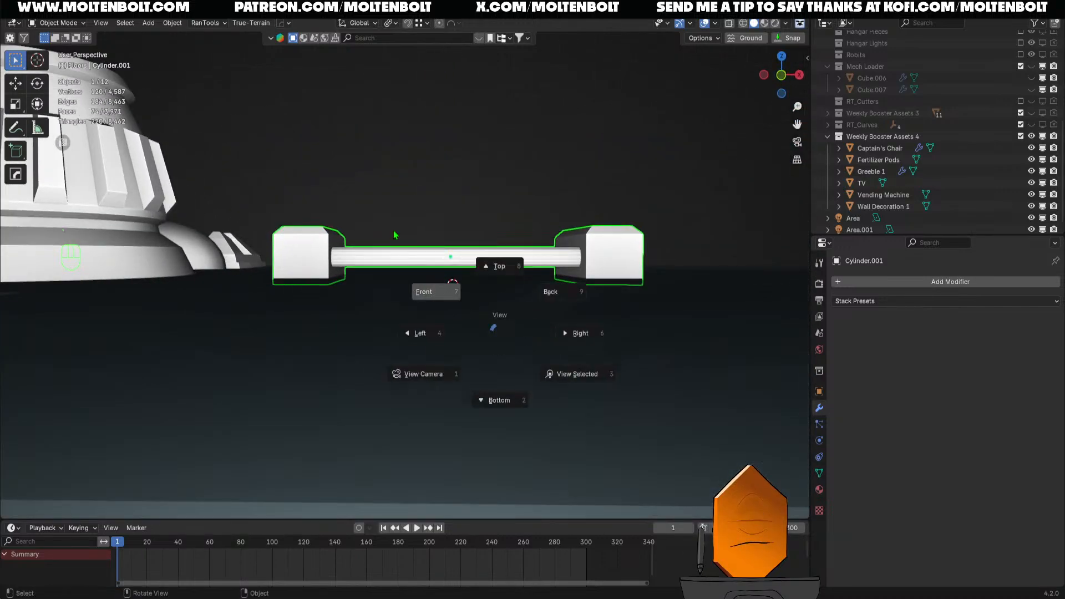
pyautogui.click(395, 234)
pyautogui.keyDown('ctrl'); pyautogui.moveTo(394, 234); pyautogui.dragTo(432, 327, button='middle'); pyautogui.keyUp('ctrl')
pyautogui.moveTo(470, 297); pyautogui.dragTo(479, 322, button='middle')
pyautogui.press('`')
pyautogui.press('g')
pyautogui.press('z')
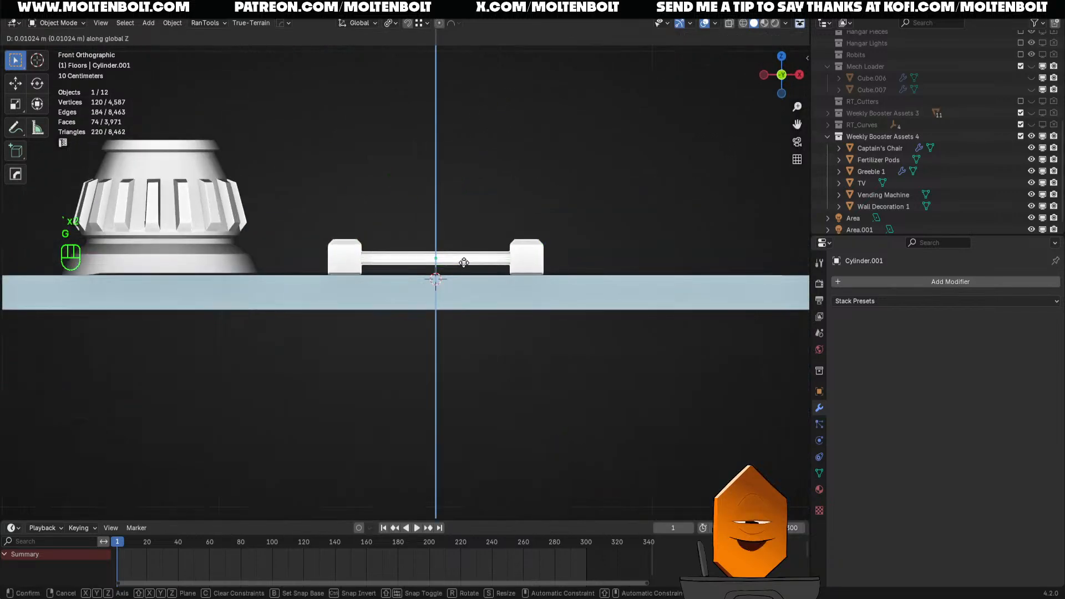
pyautogui.moveTo(469, 221); pyautogui.dragTo(407, 337, button='middle')
pyautogui.keyDown('ctrl'); pyautogui.moveTo(456, 277); pyautogui.dragTo(470, 363, button='middle'); pyautogui.keyUp('ctrl')
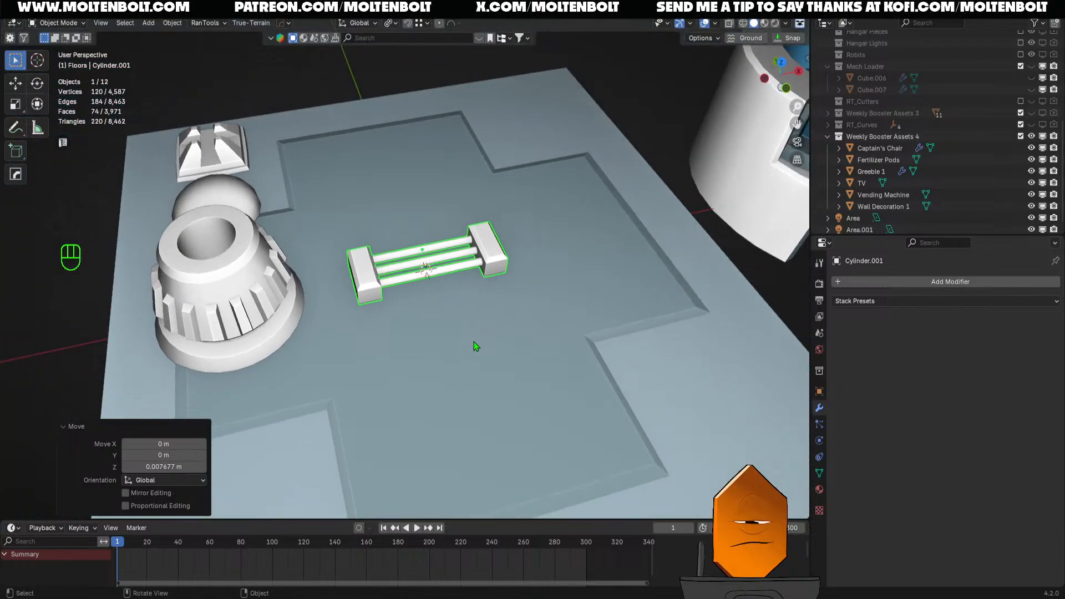
# Snap the 3D cursor to the world origin and set the joined rod greeble's origin to it
pyautogui.moveTo(465, 289); pyautogui.dragTo(440, 162, button='middle')
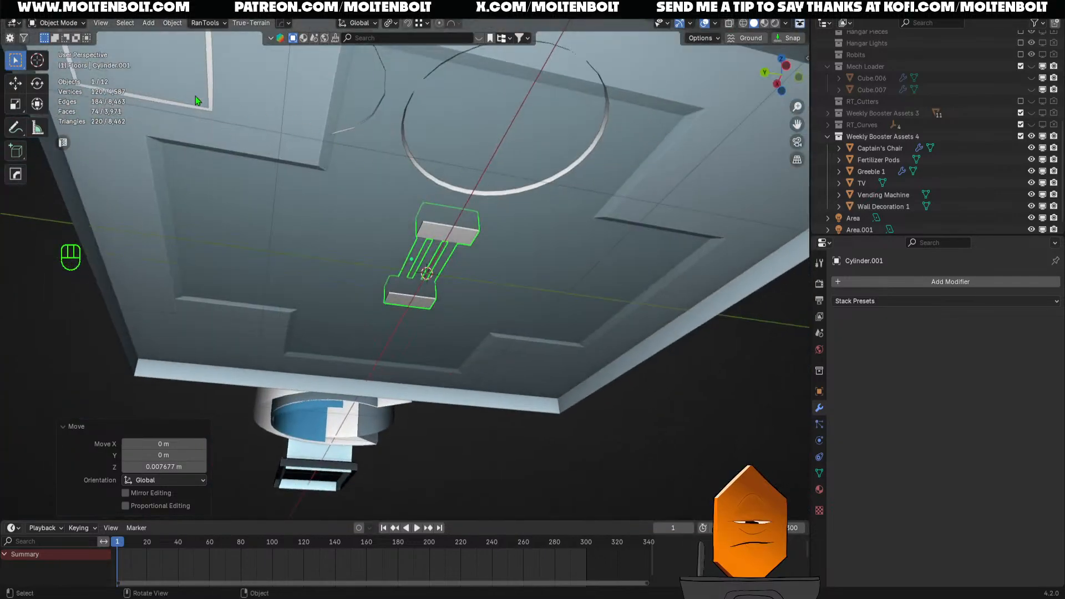
pyautogui.moveTo(195, 95); pyautogui.dragTo(427, 207, button='middle')
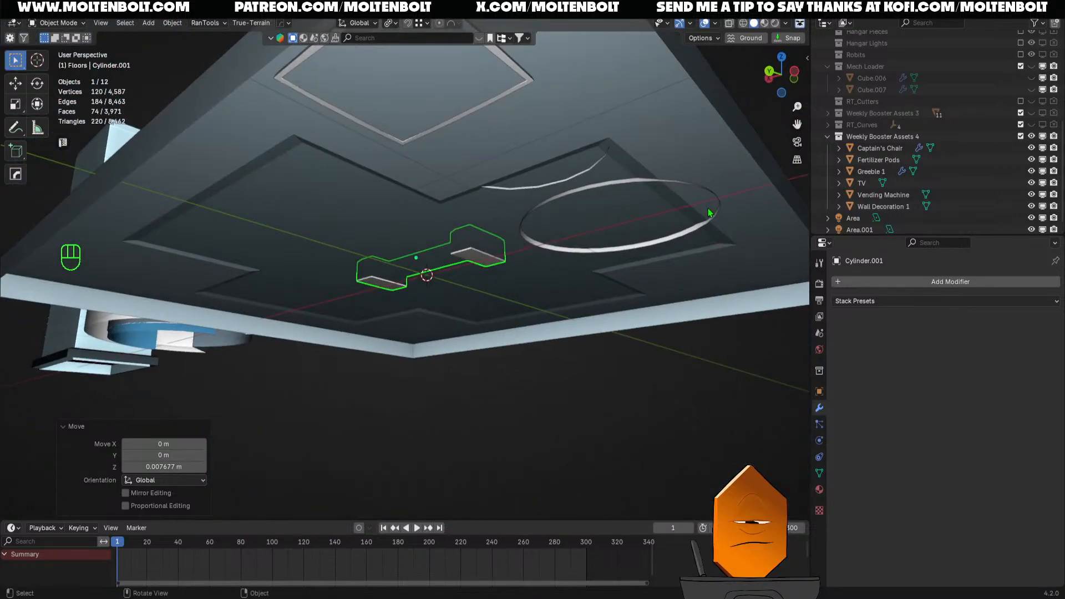
pyautogui.moveTo(708, 213); pyautogui.dragTo(503, 251, button='middle')
pyautogui.press('q')
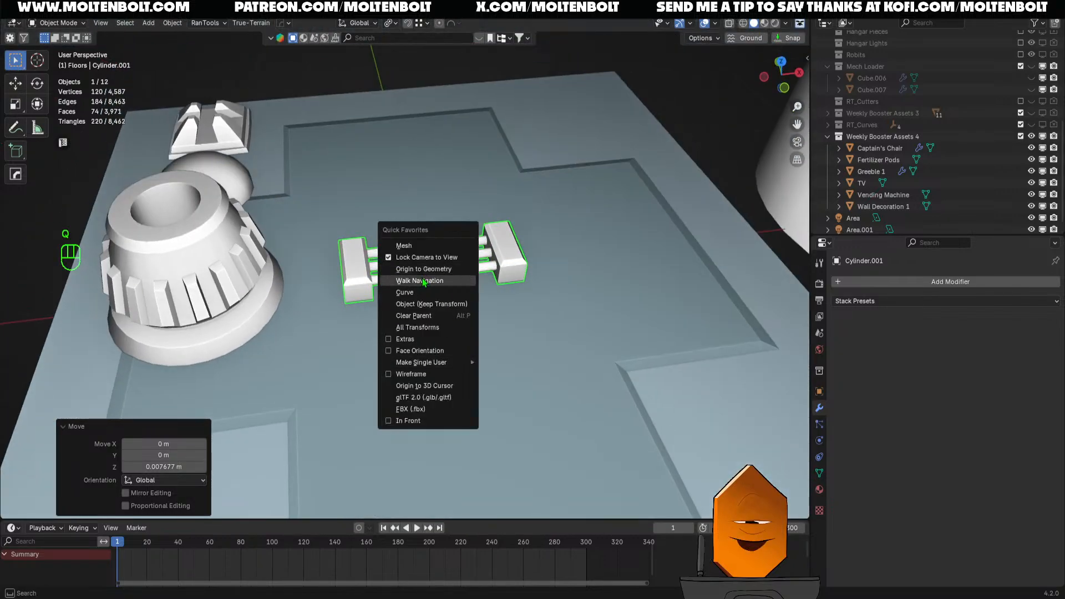
pyautogui.press('KP_1')
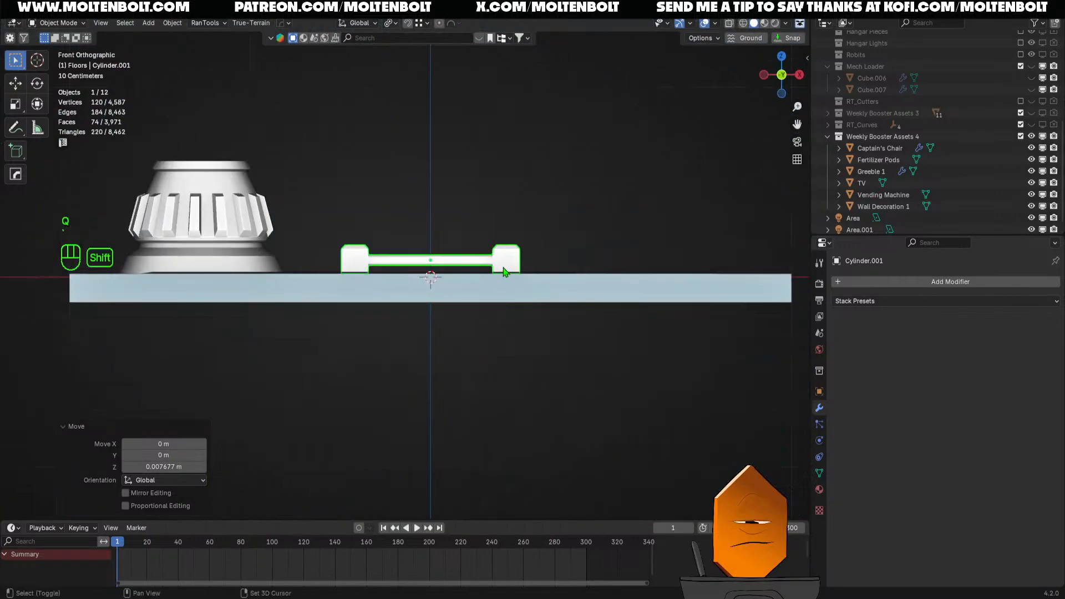
pyautogui.hotkey('shift', 's')
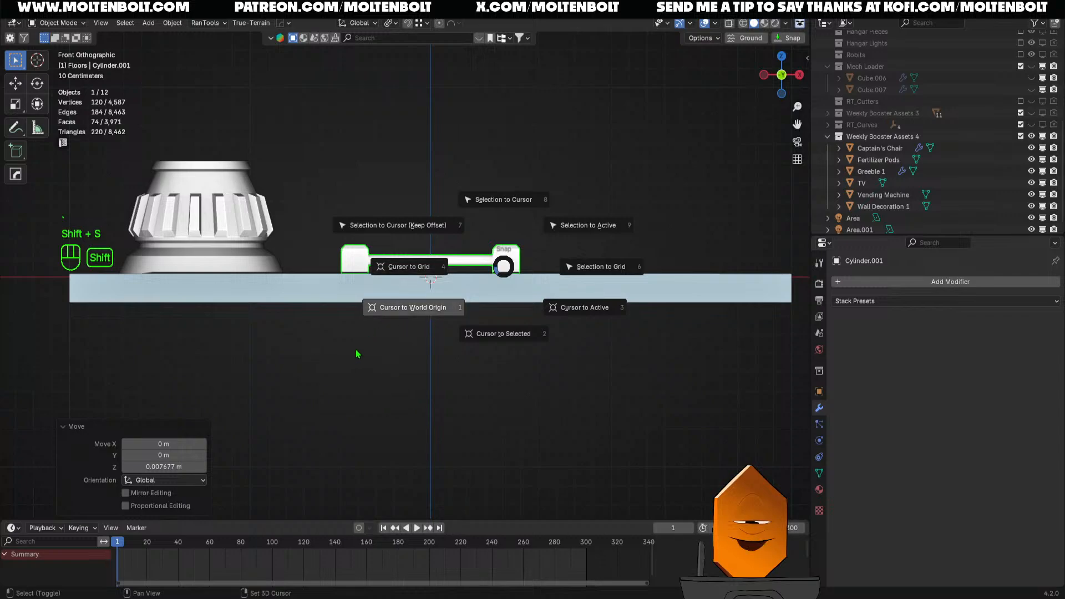
pyautogui.click(379, 337)
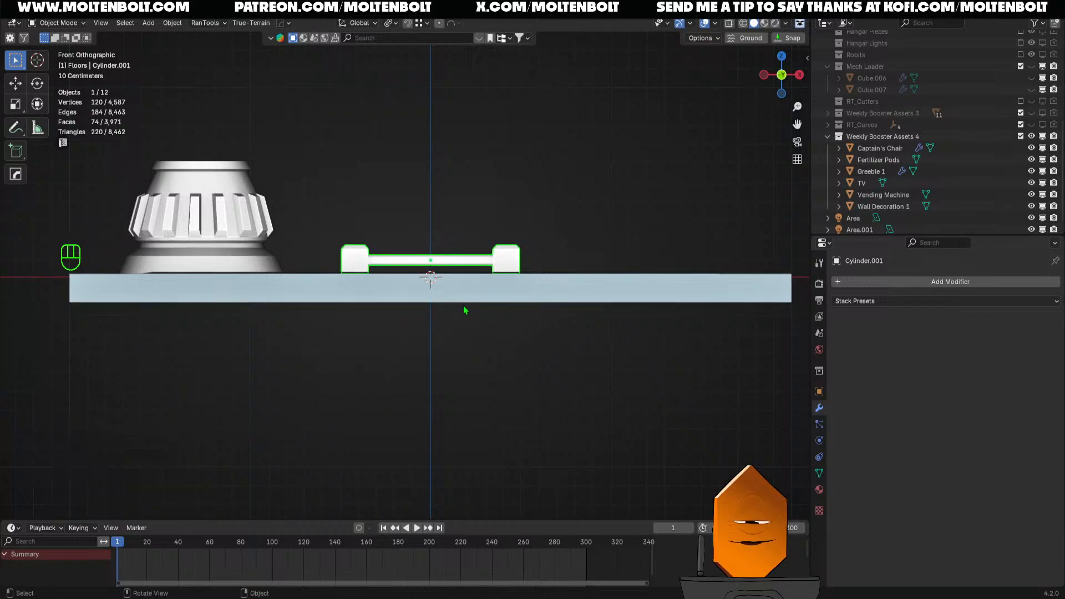
pyautogui.press('q')
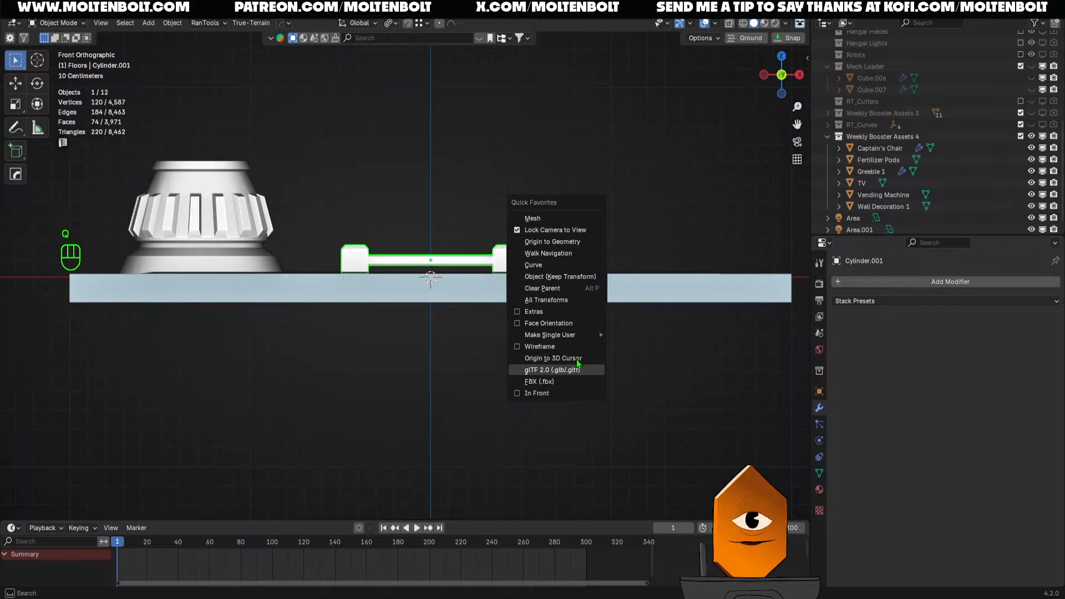
pyautogui.press('q')
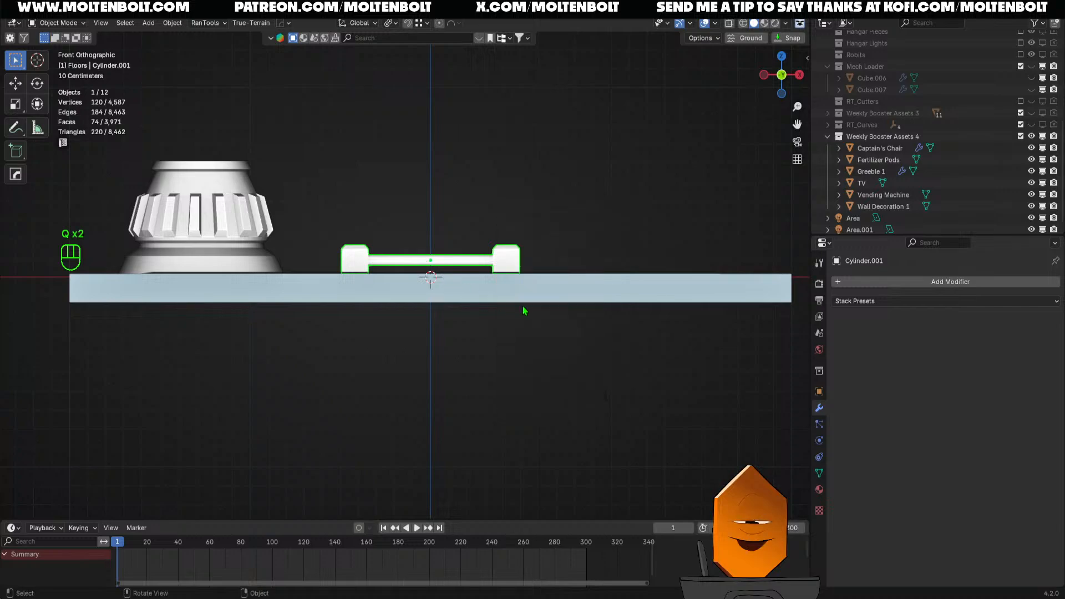
pyautogui.press('q')
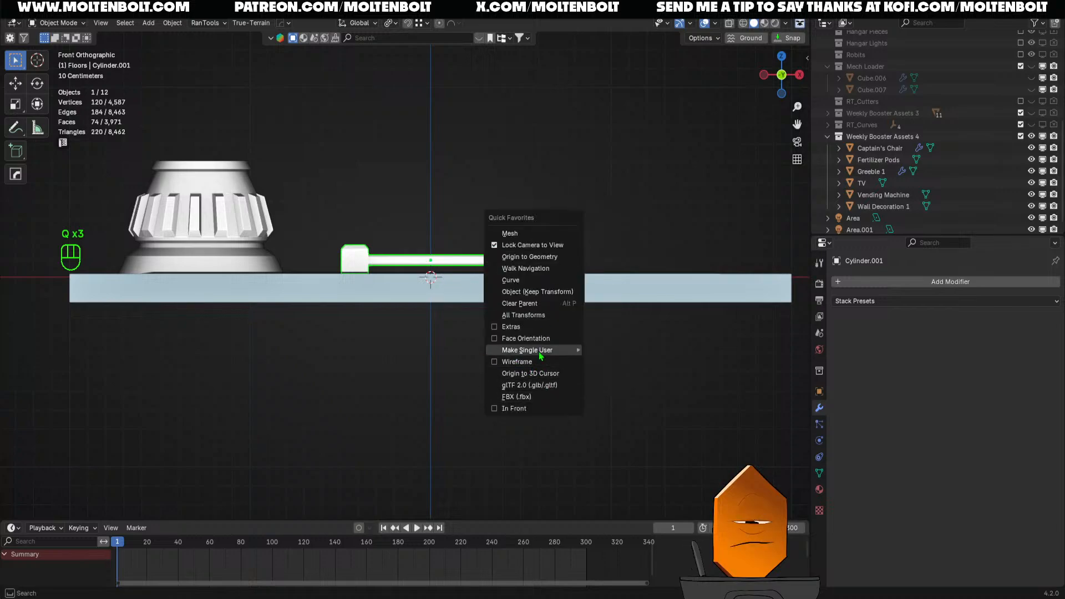
pyautogui.click(539, 375)
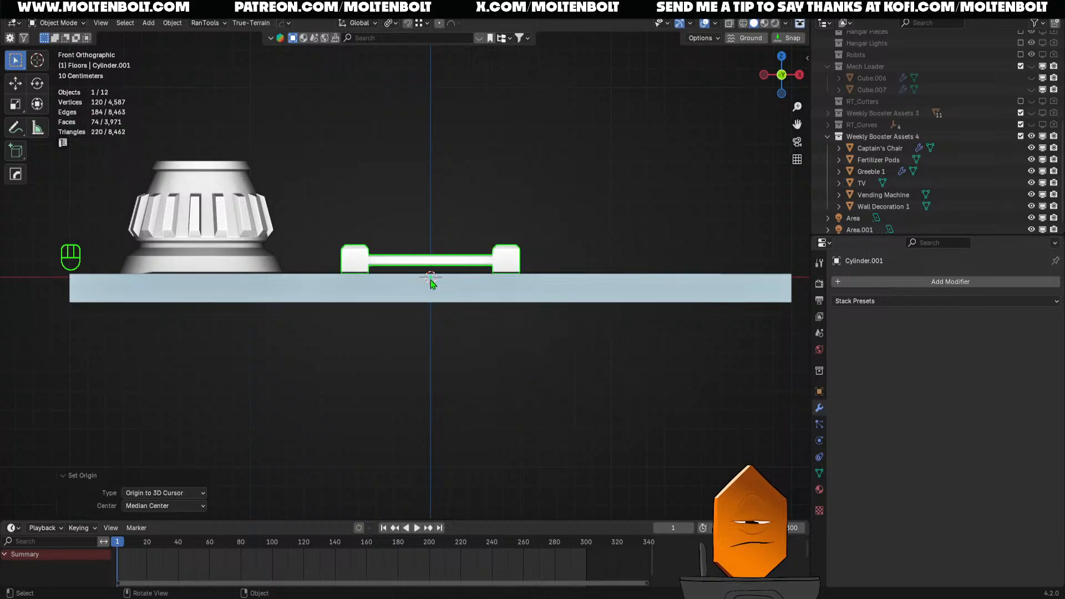
# Snap Greeble 1 to the 3D cursor and set its origin to the cursor
pyautogui.moveTo(432, 283); pyautogui.dragTo(379, 262, button='middle')
pyautogui.moveTo(416, 322); pyautogui.dragTo(355, 333, button='middle')
pyautogui.click(263, 253)
pyautogui.hotkey('shift', 's')
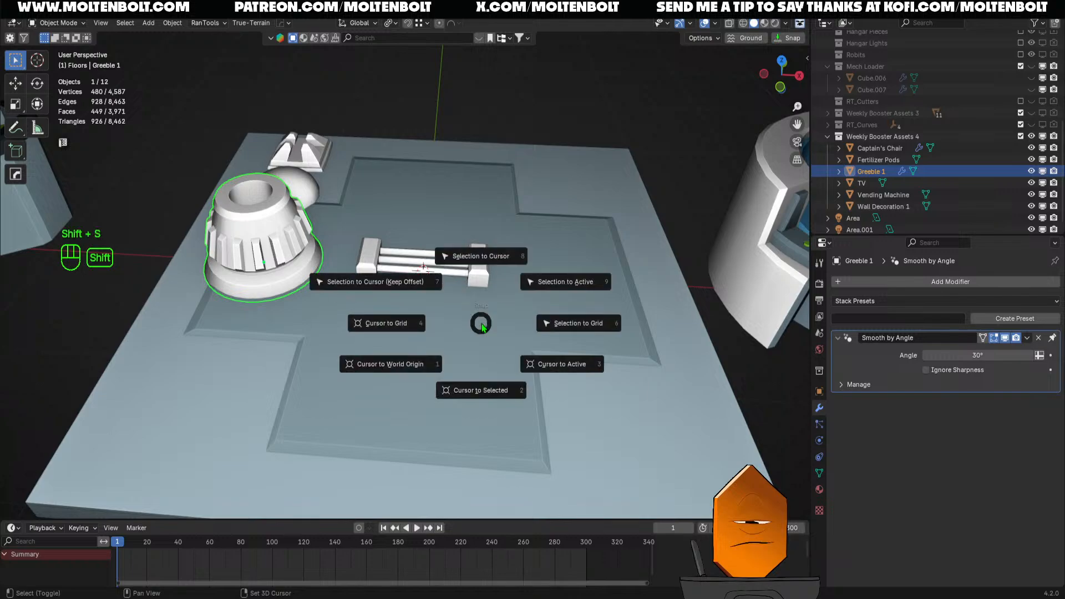
pyautogui.moveTo(396, 284); pyautogui.dragTo(430, 255, button='middle')
pyautogui.press('q')
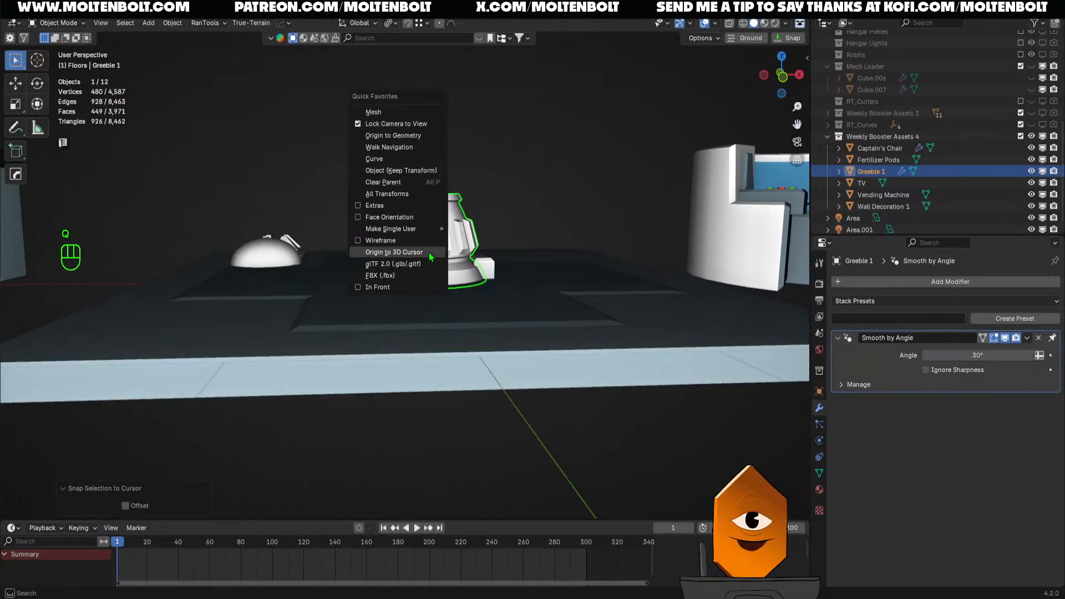
pyautogui.click(436, 260)
# Snap Greeble 2 and Greeble 3 to the 3D cursor at the floor tile's centre
pyautogui.click(266, 256)
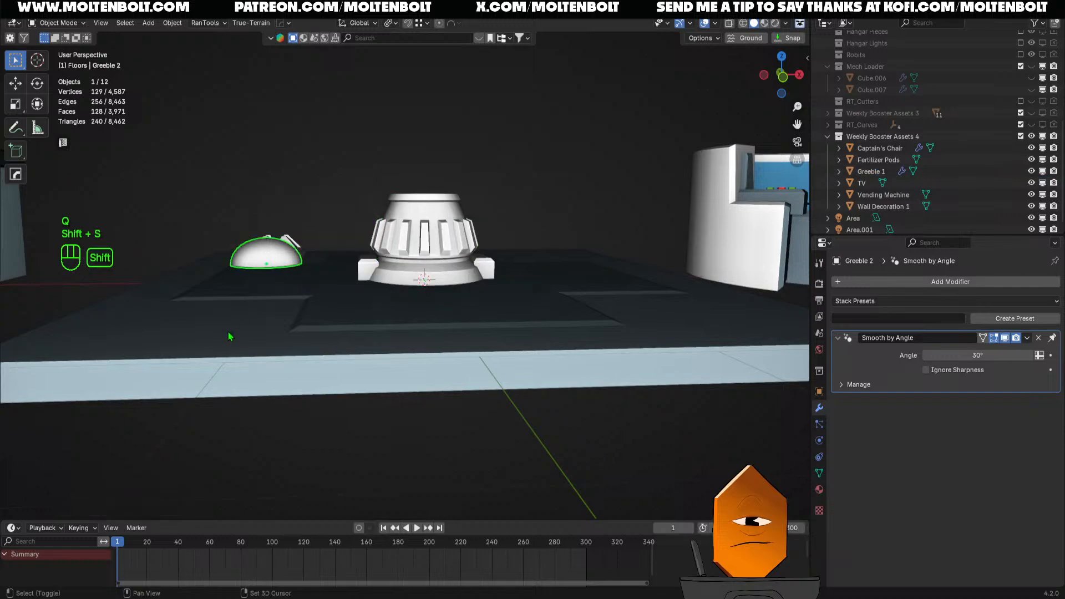
pyautogui.hotkey('shift', 's')
pyautogui.click(435, 102)
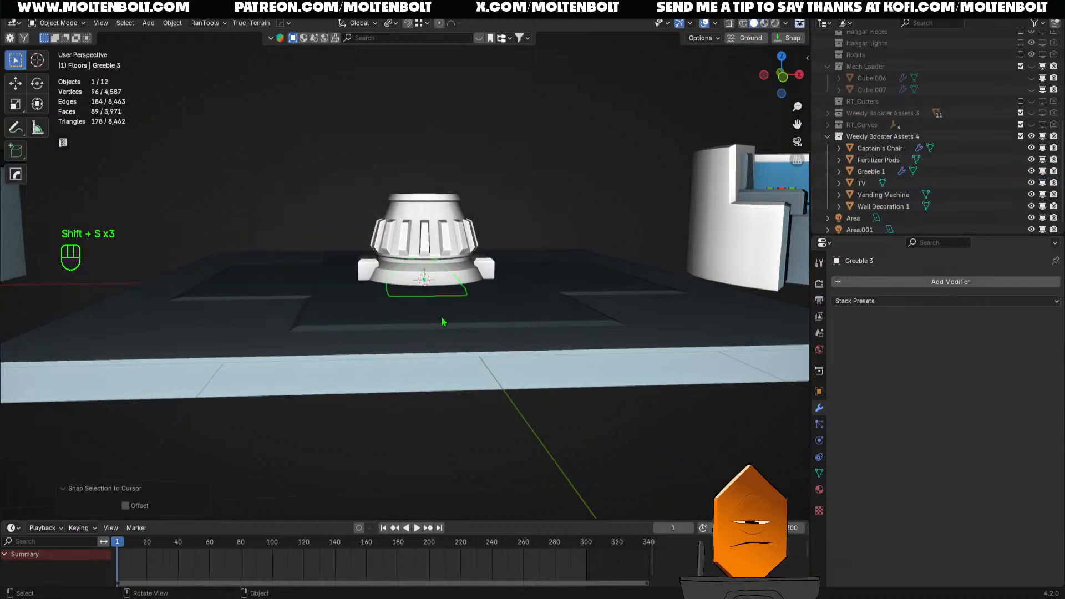
# Hide Greeble 1, the rod greeble and Greeble 2 so that only Greeble 3 is left on the tile
pyautogui.moveTo(442, 322); pyautogui.dragTo(421, 256, button='middle')
pyautogui.press('h')
pyautogui.click(425, 265)
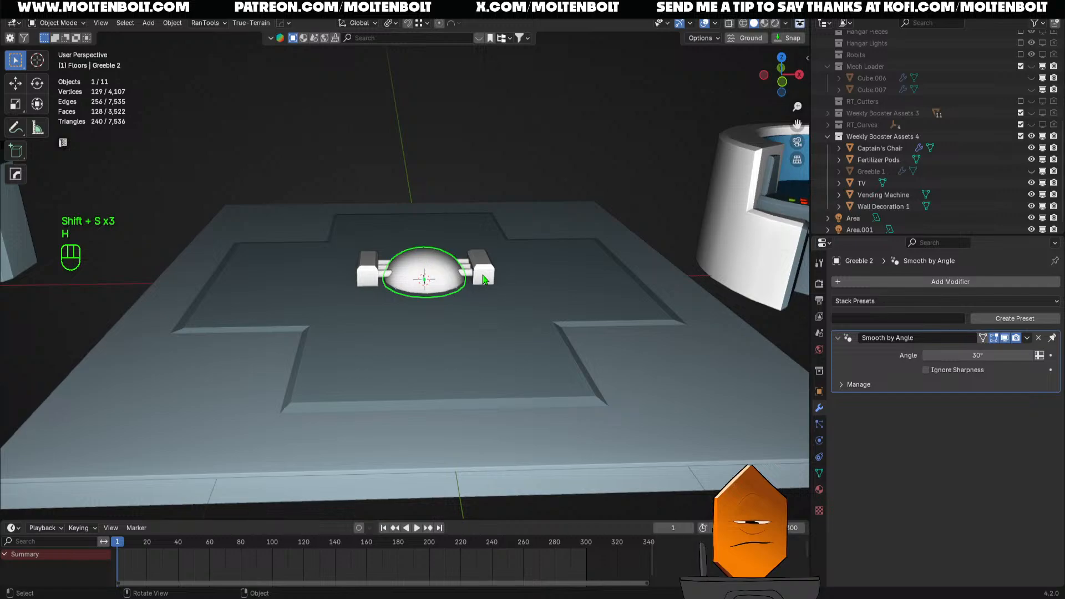
pyautogui.click(483, 276)
pyautogui.press('h')
pyautogui.click(425, 282)
pyautogui.press('`')
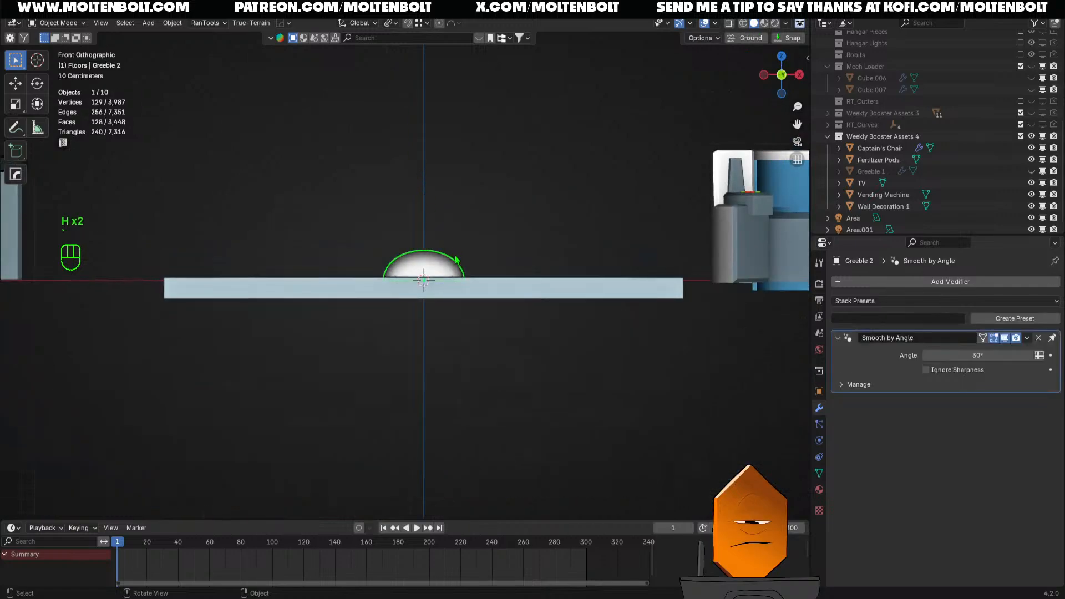
pyautogui.press('h')
# Raise Greeble 3 about 0.094 m along Z onto the tile and set its origin to the 3D cursor
pyautogui.click(446, 270)
pyautogui.press('g')
pyautogui.press('z')
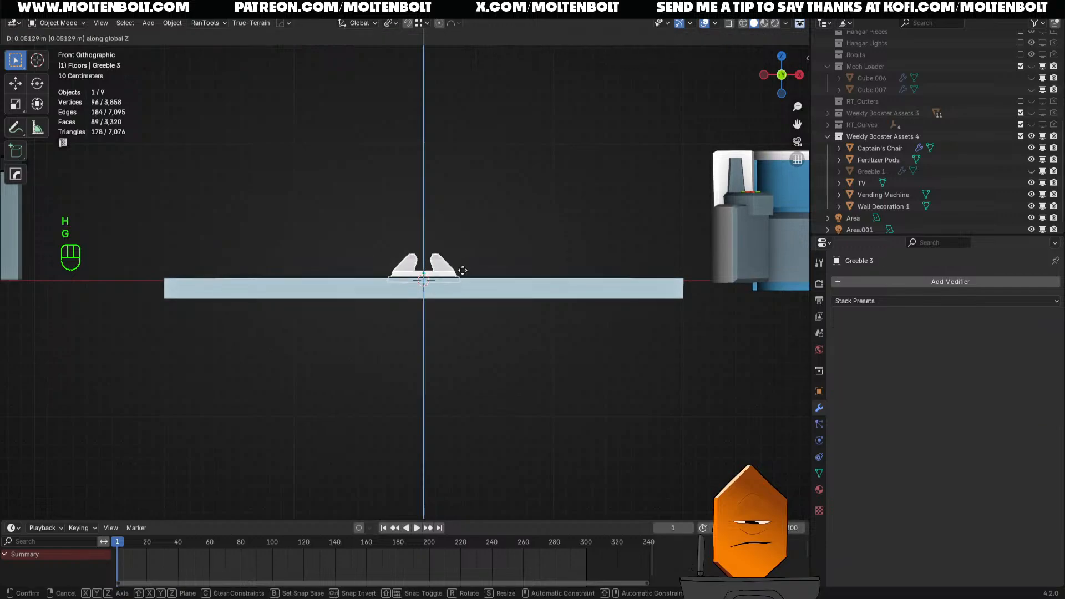
pyautogui.click(461, 264)
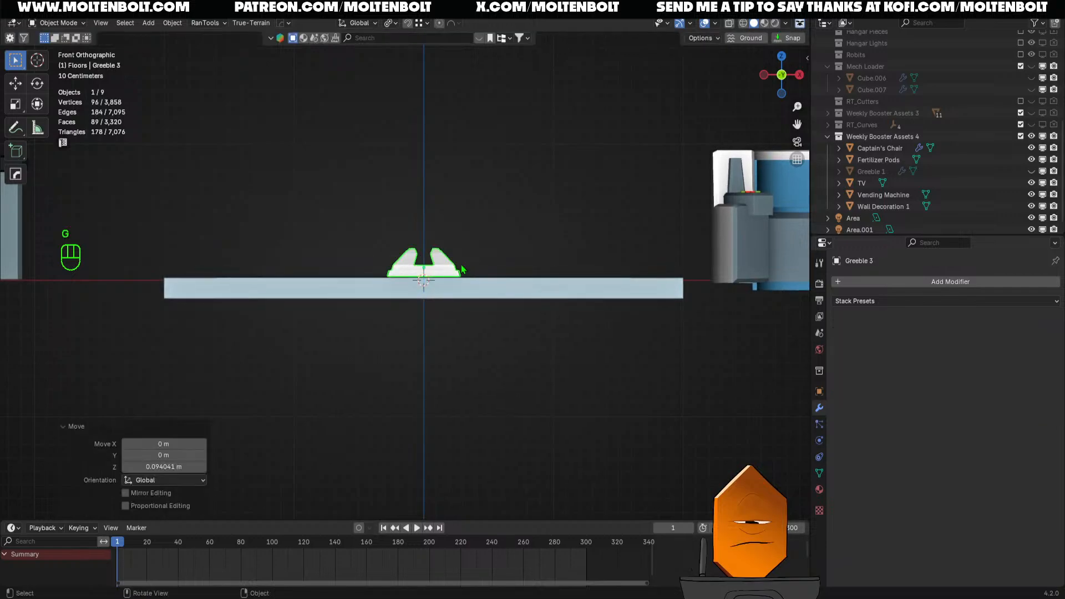
pyautogui.press('q')
pyautogui.click(460, 265)
pyautogui.moveTo(497, 242); pyautogui.dragTo(467, 287, button='middle')
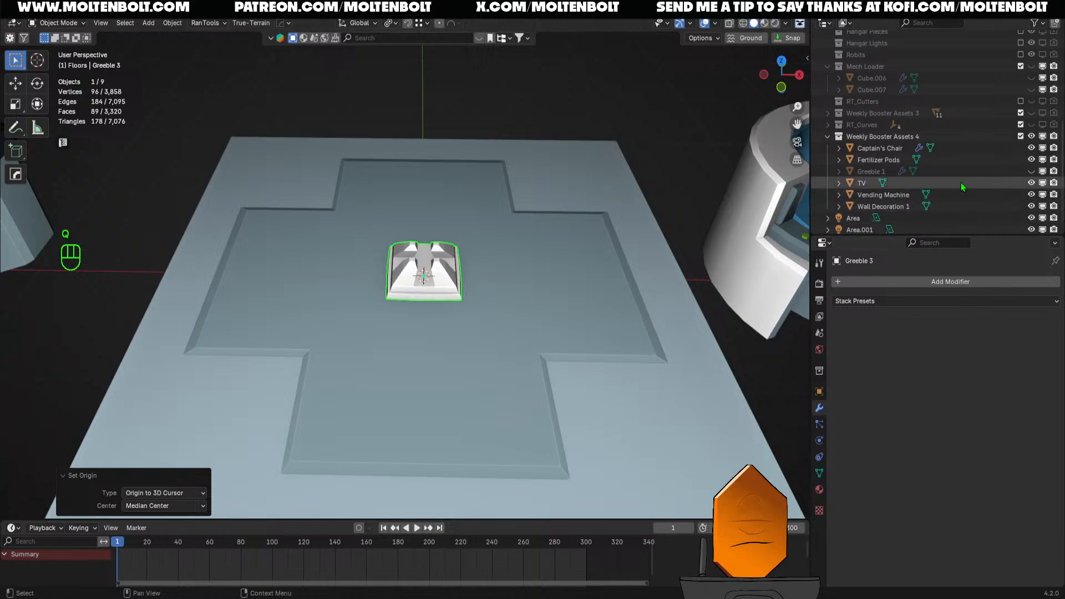
# Unhide Greeble 1 in the Weekly Booster Assets 4 collection and select it
pyautogui.scroll(1, 915, 189)
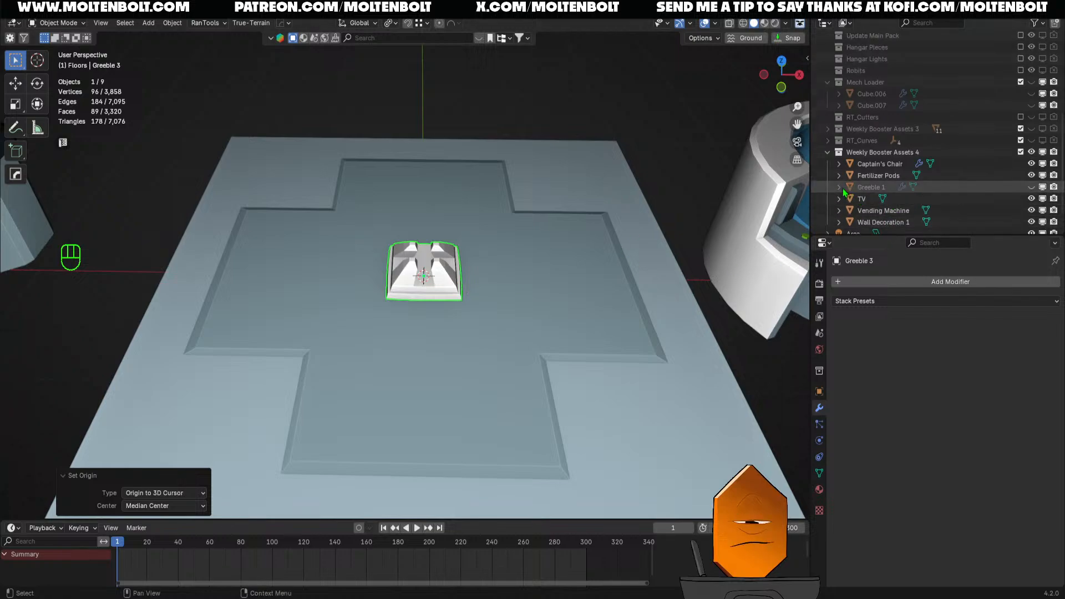
pyautogui.click(1031, 187)
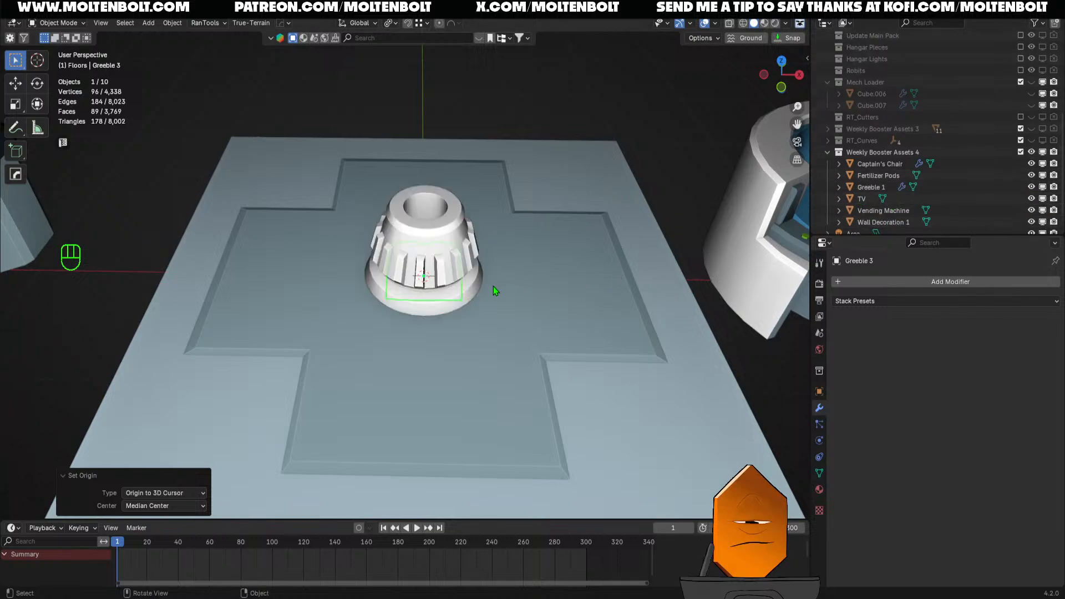
pyautogui.scroll(-2, 930, 202)
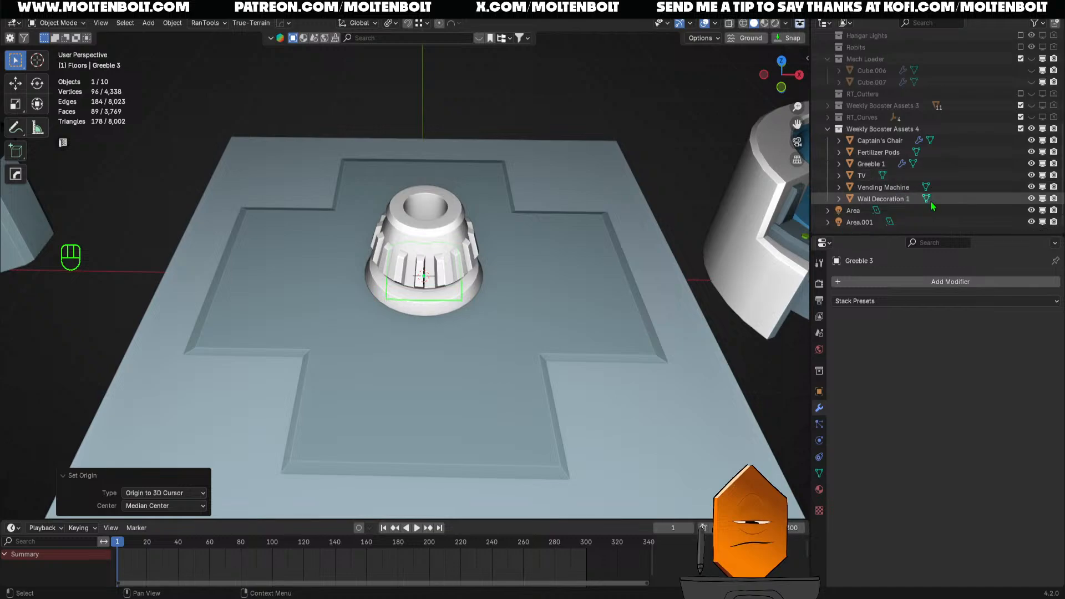
pyautogui.moveTo(473, 268); pyautogui.dragTo(438, 243, button='middle')
pyautogui.click(432, 244)
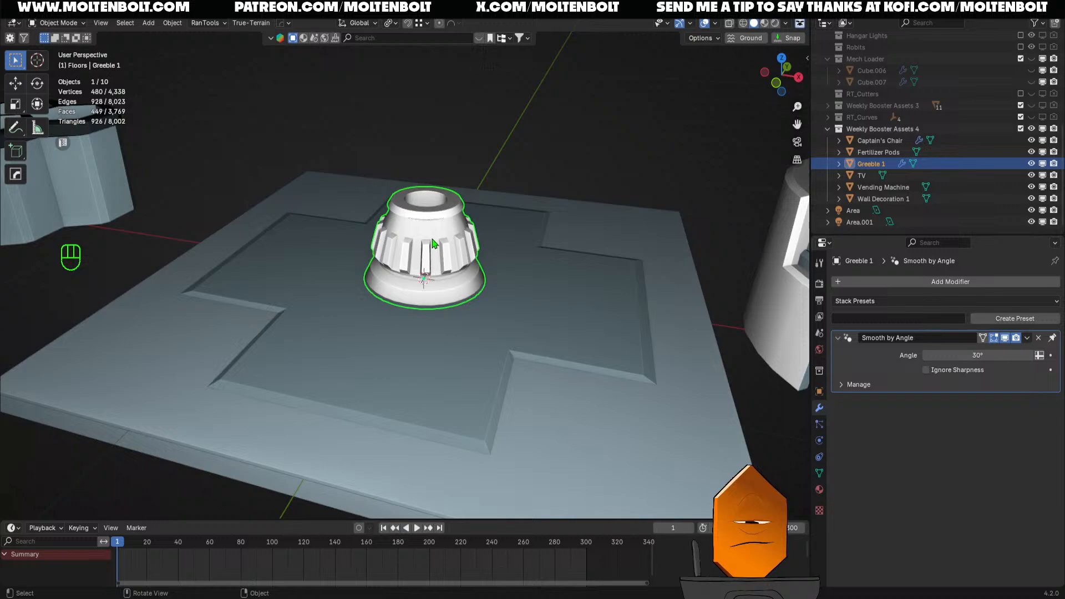
pyautogui.moveTo(419, 240); pyautogui.dragTo(458, 183, button='middle')
# Show the Mech Loader collection with Cube.006 and Cube.007 briefly, and hide them again
pyautogui.scroll(5, 928, 133)
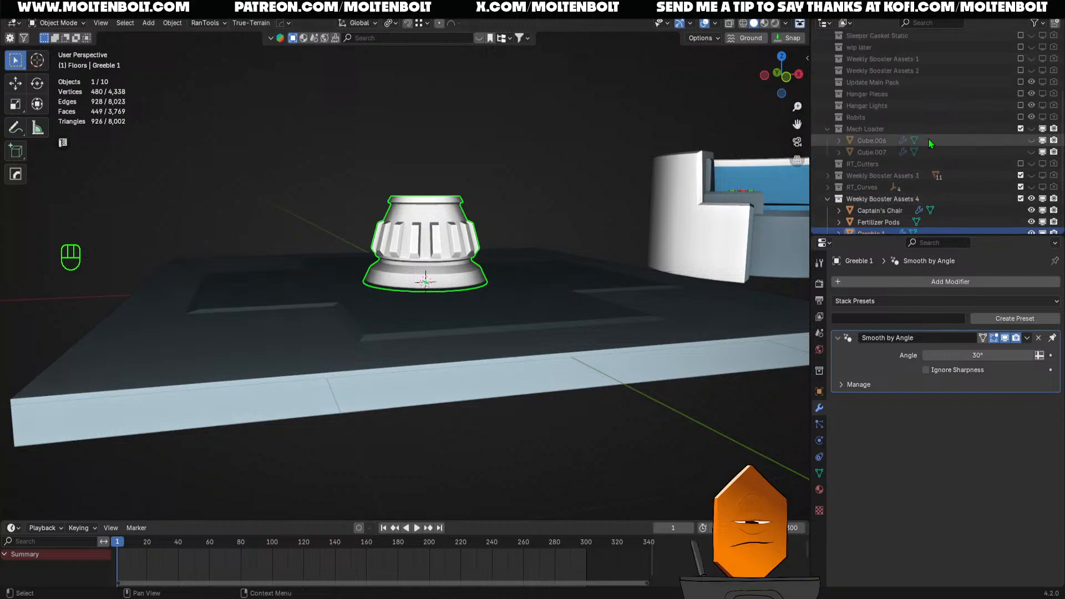
pyautogui.click(1031, 129)
pyautogui.click(1031, 140)
pyautogui.click(1033, 151)
pyautogui.click(1031, 152)
pyautogui.click(1031, 140)
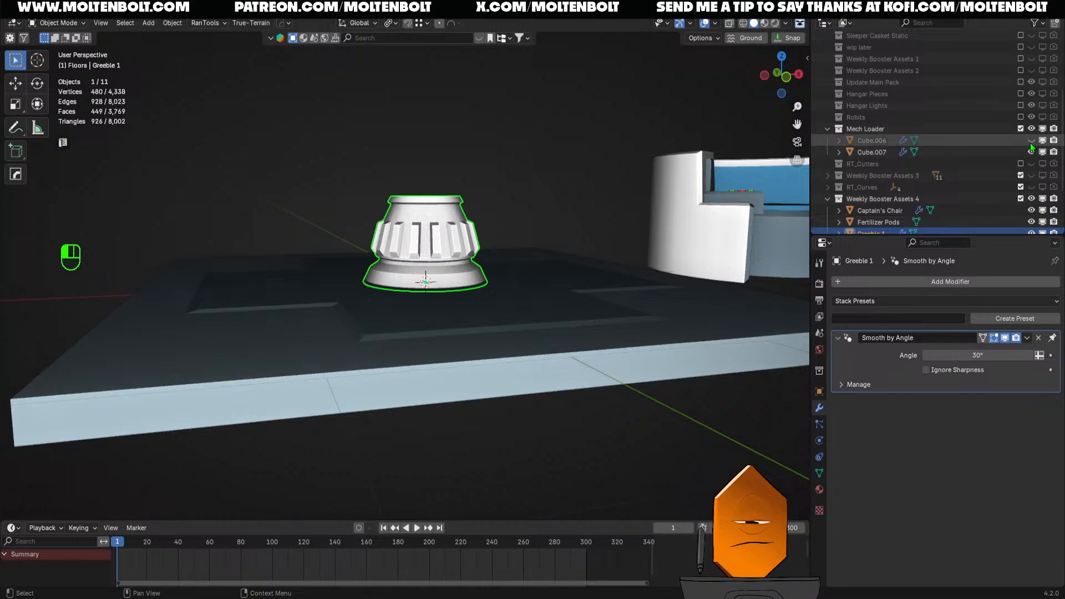
pyautogui.click(1030, 129)
# Filter the scene's object list by "greeb" to find all greeble objects
pyautogui.moveTo(422, 299); pyautogui.dragTo(516, 286, button='middle')
pyautogui.click(923, 22)
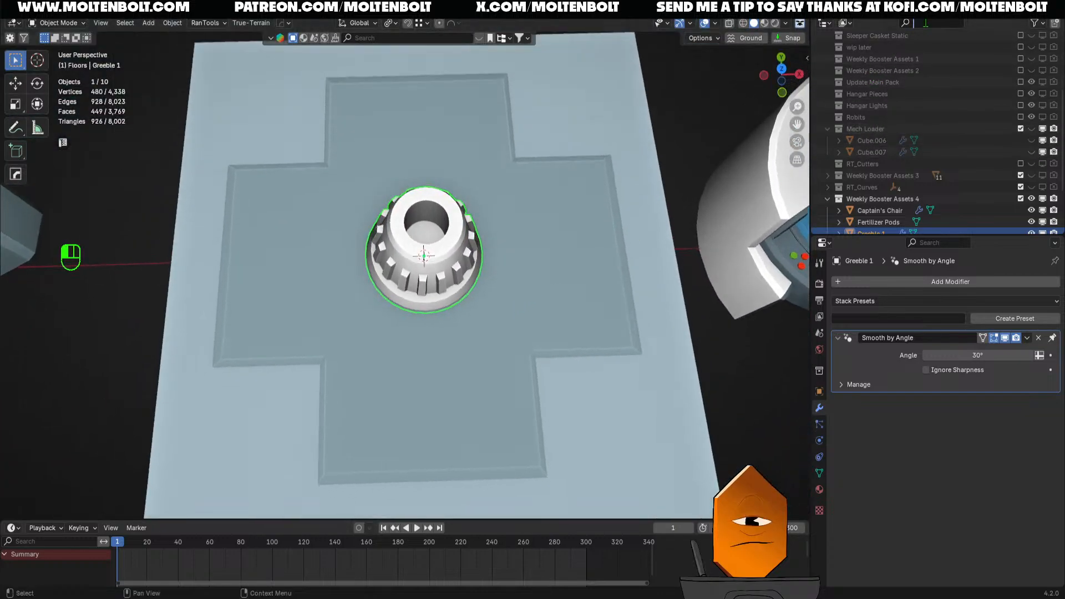
pyautogui.write('gree')
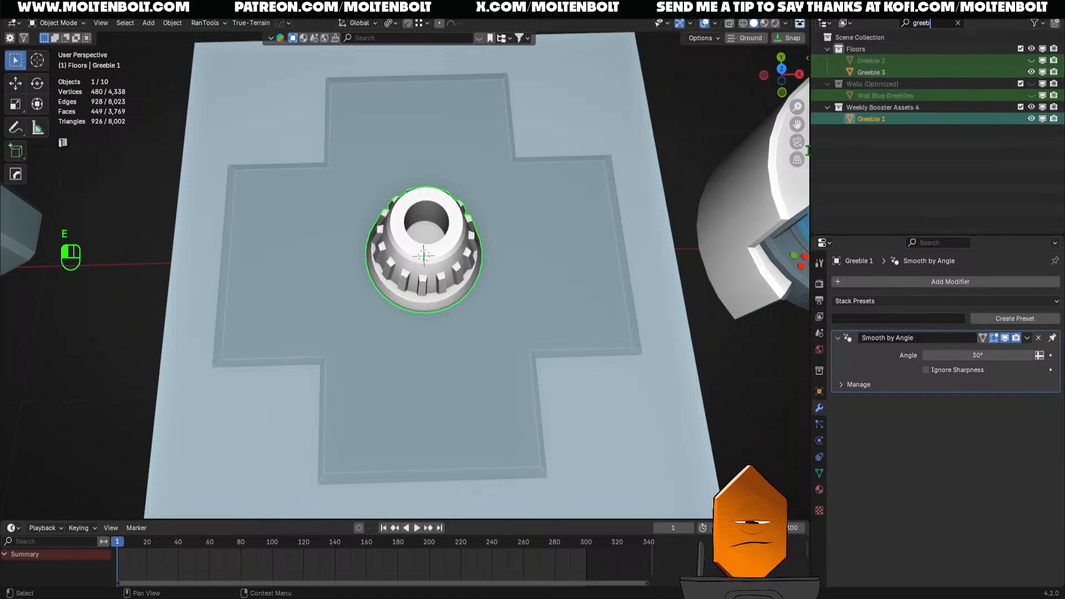
pyautogui.write('b')
# Move Greeble 3 from the Floors collection into the Weekly Booster Assets 4 collection
pyautogui.click(872, 73)
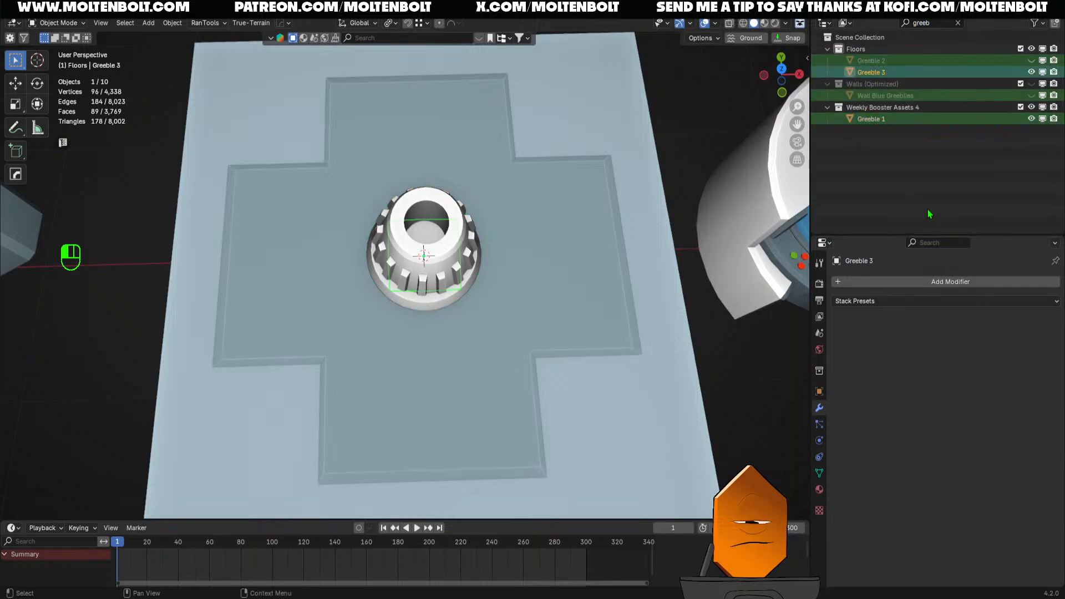
pyautogui.click(644, 181)
pyautogui.click(876, 62)
pyautogui.keyDown('shift'); pyautogui.click(869, 71); pyautogui.keyUp('shift')
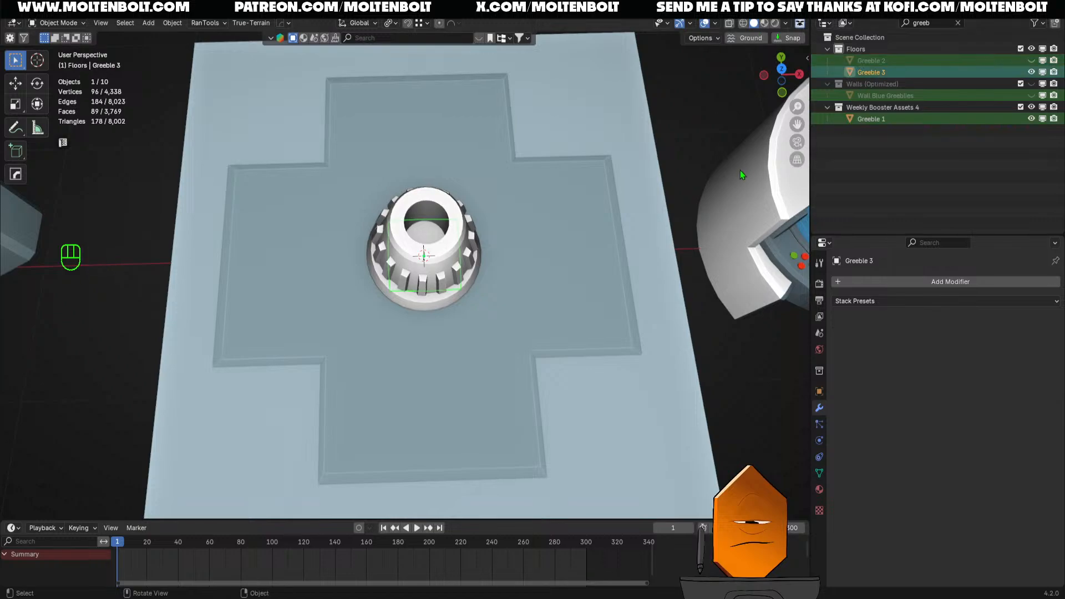
pyautogui.press('m')
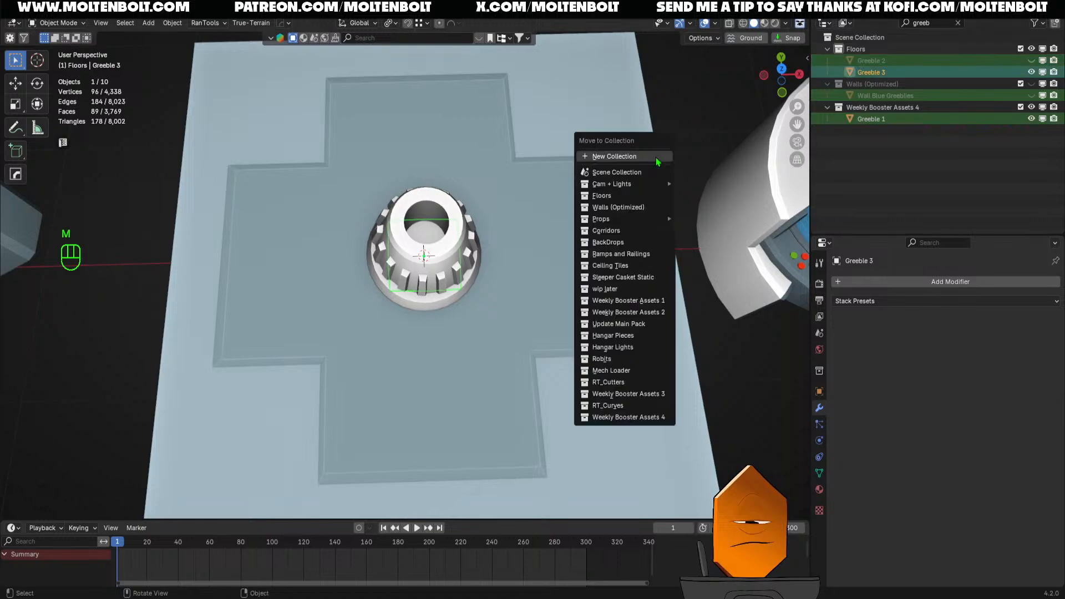
pyautogui.click(642, 417)
# Unhide Greeble 2 and move it into the Weekly Booster Assets 4 collection
pyautogui.click(894, 71)
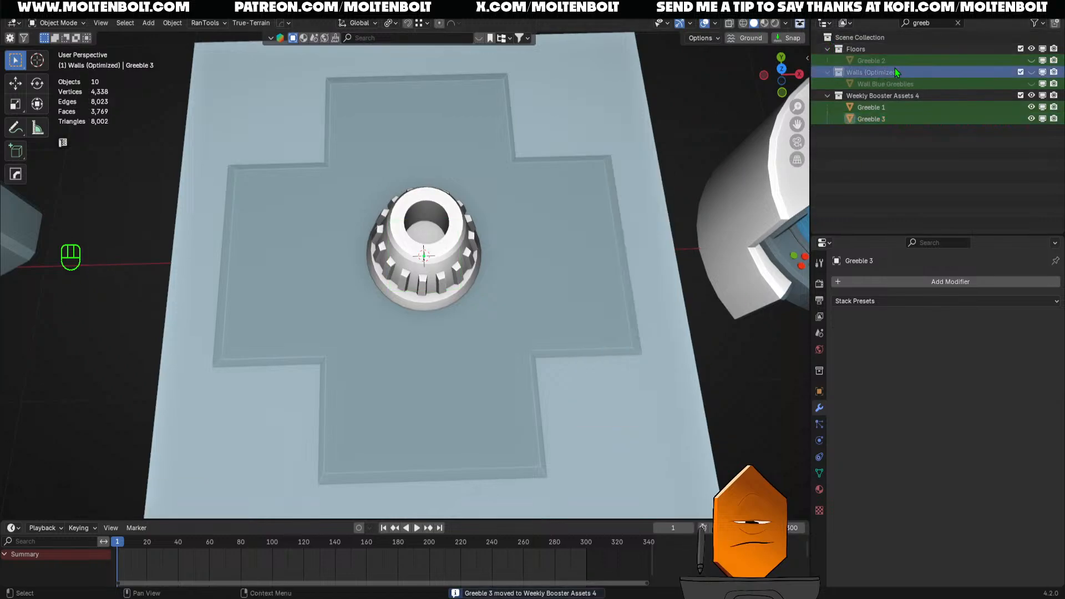
pyautogui.click(1031, 61)
pyautogui.click(871, 60)
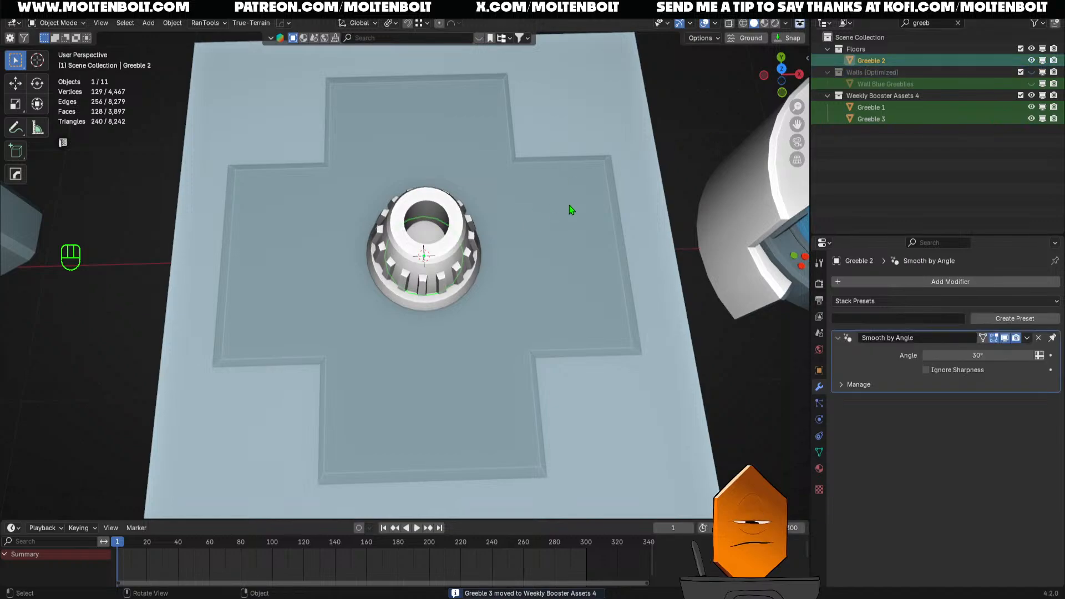
pyautogui.press('m')
pyautogui.click(551, 289)
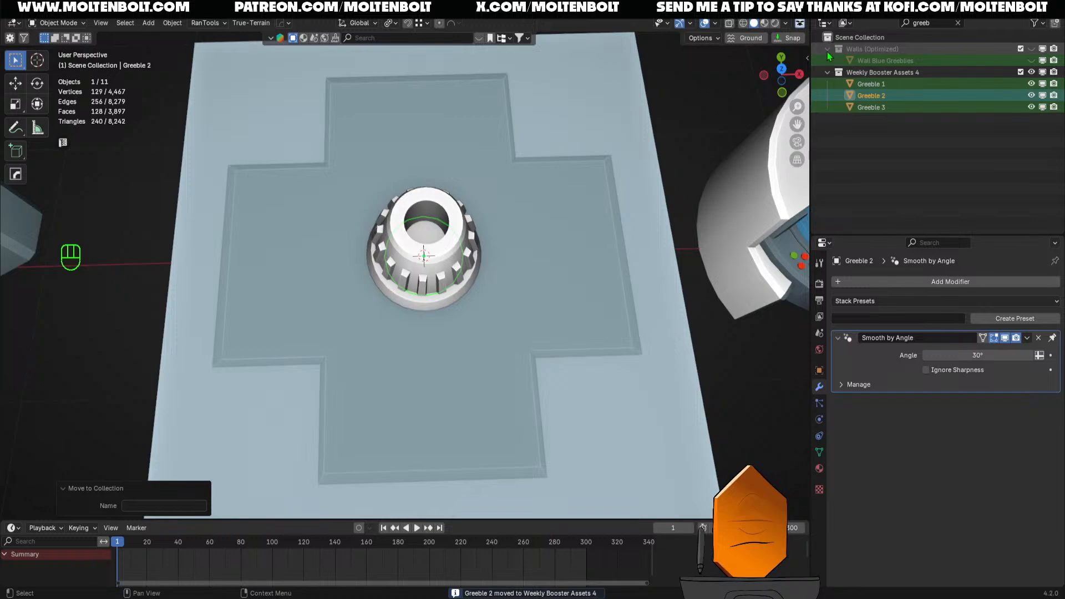
# Clear the object list filter and select Greeble 1 on the tile
pyautogui.click(957, 23)
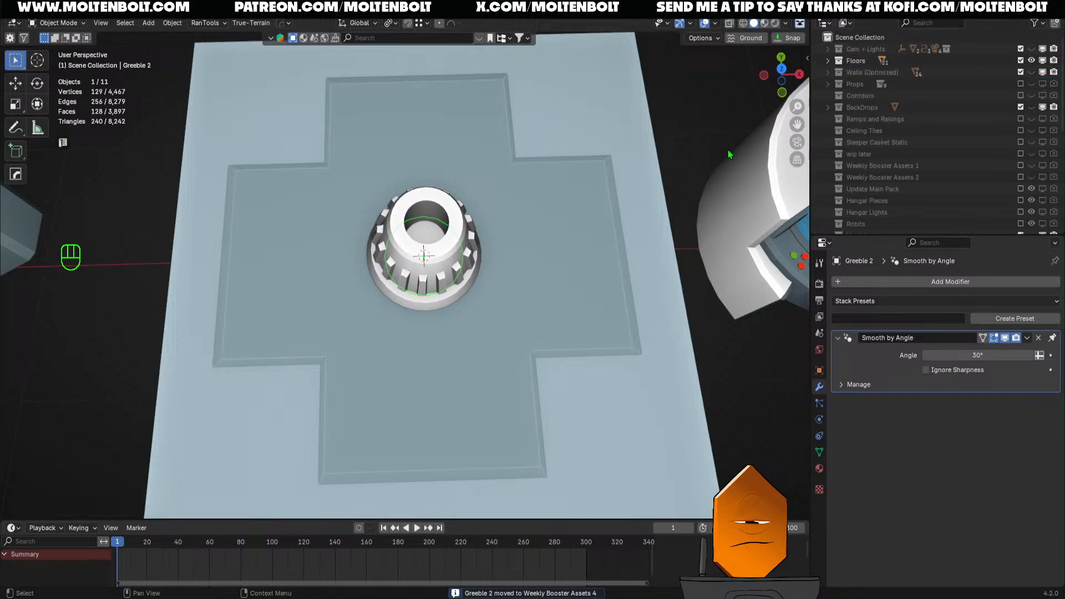
pyautogui.click(489, 261)
pyautogui.click(466, 266)
pyautogui.moveTo(521, 288)
pyautogui.mouseDown(button='middle')
pyautogui.moveTo(527, 213)
pyautogui.moveTo(506, 240)
pyautogui.moveTo(522, 277)
pyautogui.mouseUp(button='middle')
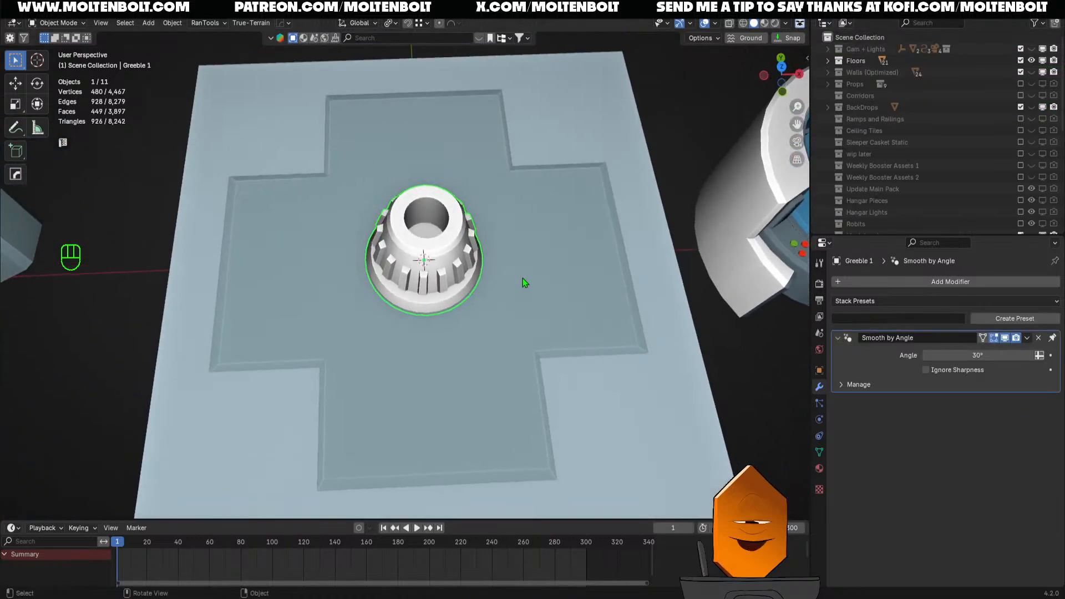
pyautogui.press('h')
pyautogui.hotkey('ctrl', 'z')
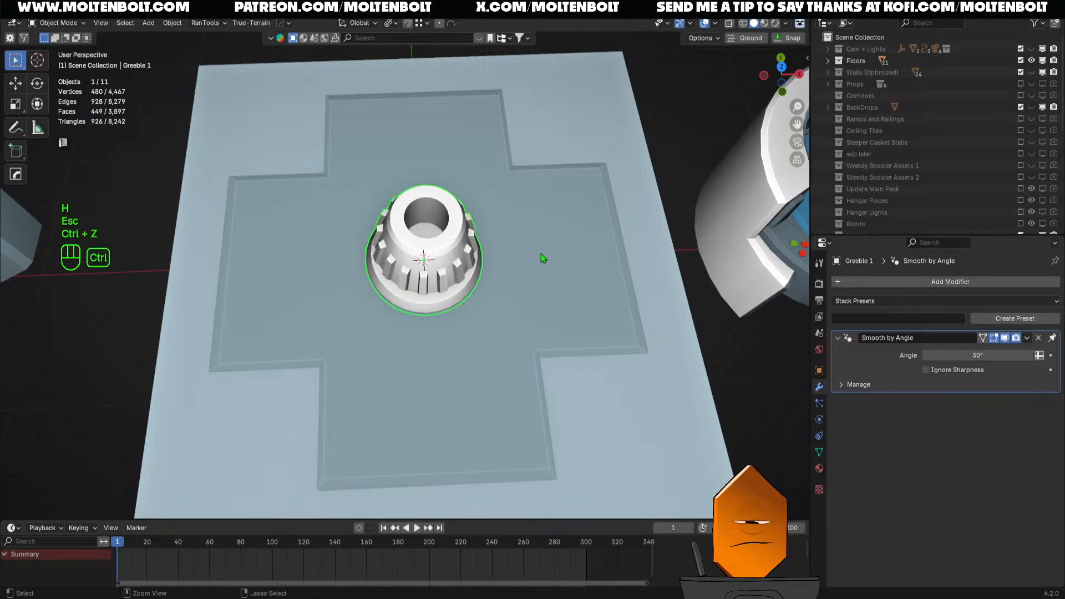
pyautogui.press('h')
pyautogui.hotkey('ctrl', 'z')
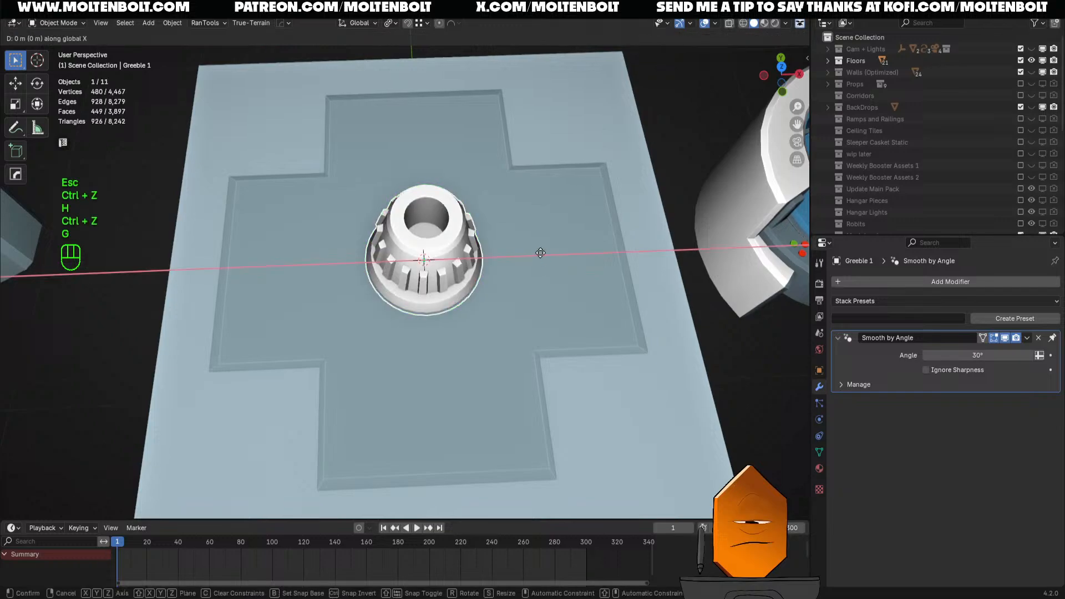
# Spread the three greebles apart, moving Greeble 1 and Greeble 2 to opposite sides along X and Greeble 3 about 0.85 m along Y
pyautogui.press('g')
pyautogui.click(367, 253)
pyautogui.click(425, 250)
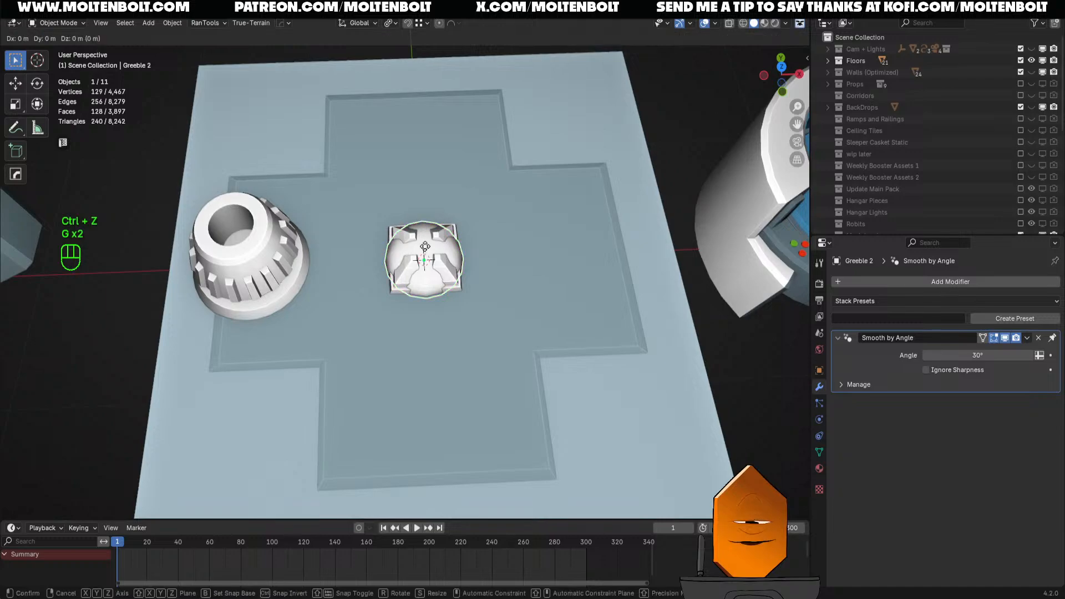
pyautogui.press('g')
pyautogui.click(603, 244)
pyautogui.click(436, 263)
pyautogui.press('g')
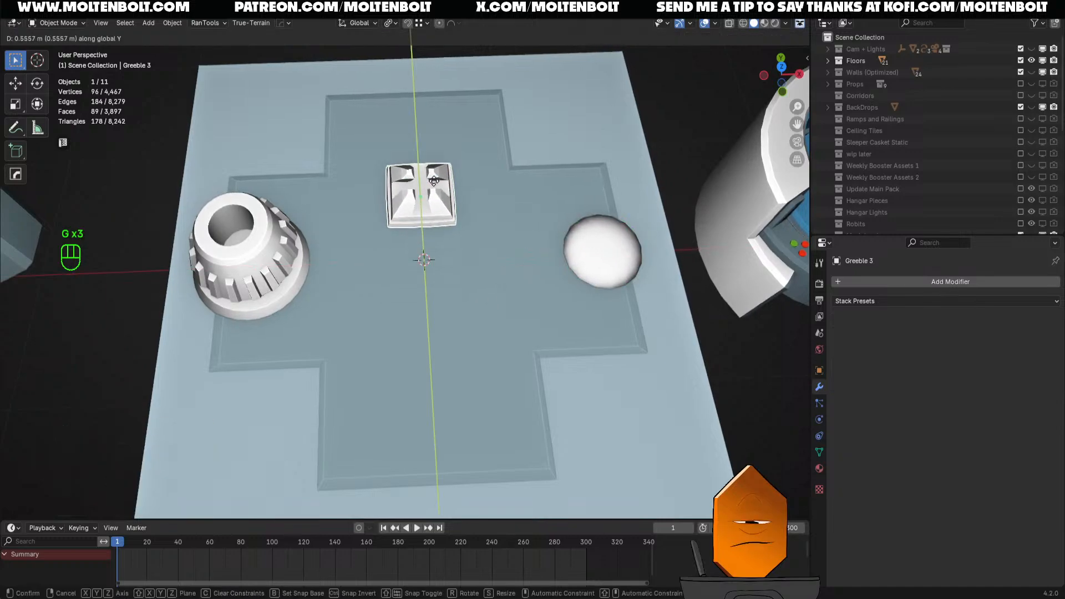
pyautogui.click(519, 192)
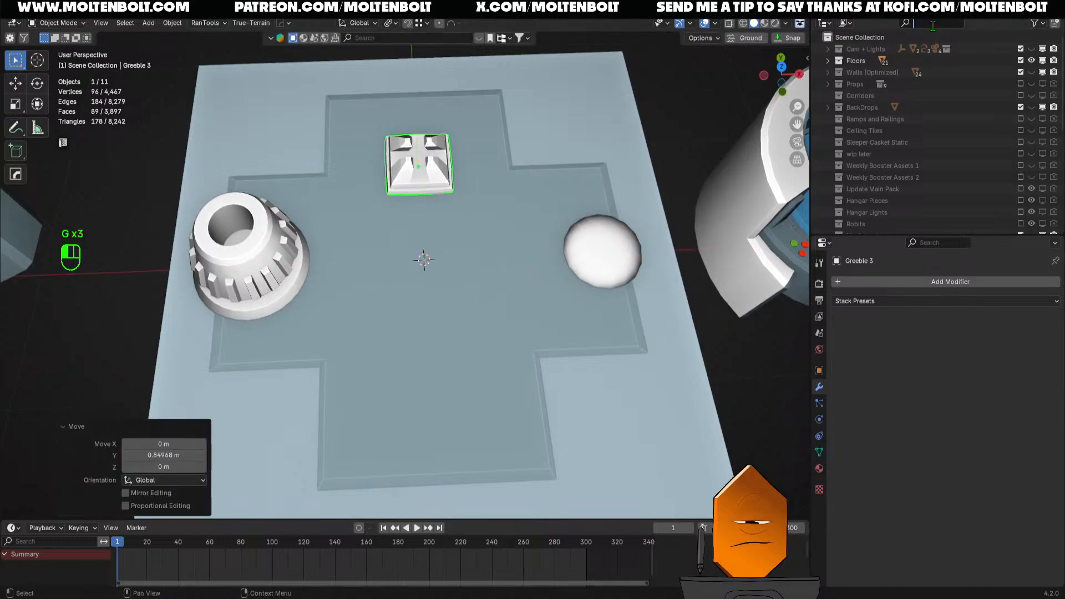
# Search the scene's object list for "cube" to look for the remaining greeble, then clear the filter
pyautogui.write('cube')
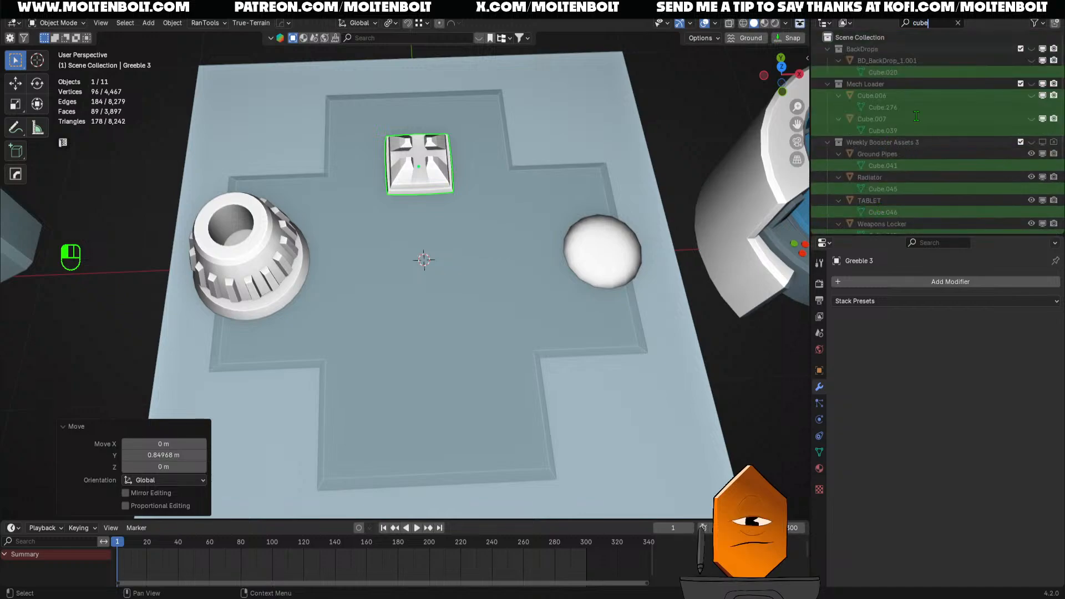
pyautogui.scroll(-5, 932, 164)
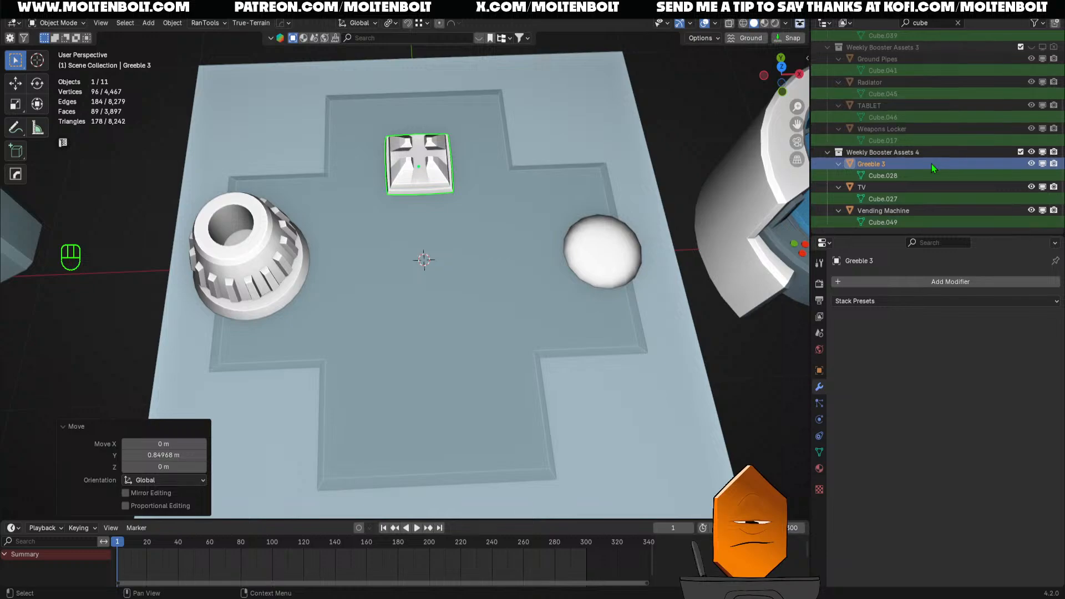
pyautogui.scroll(-1, 615, 220)
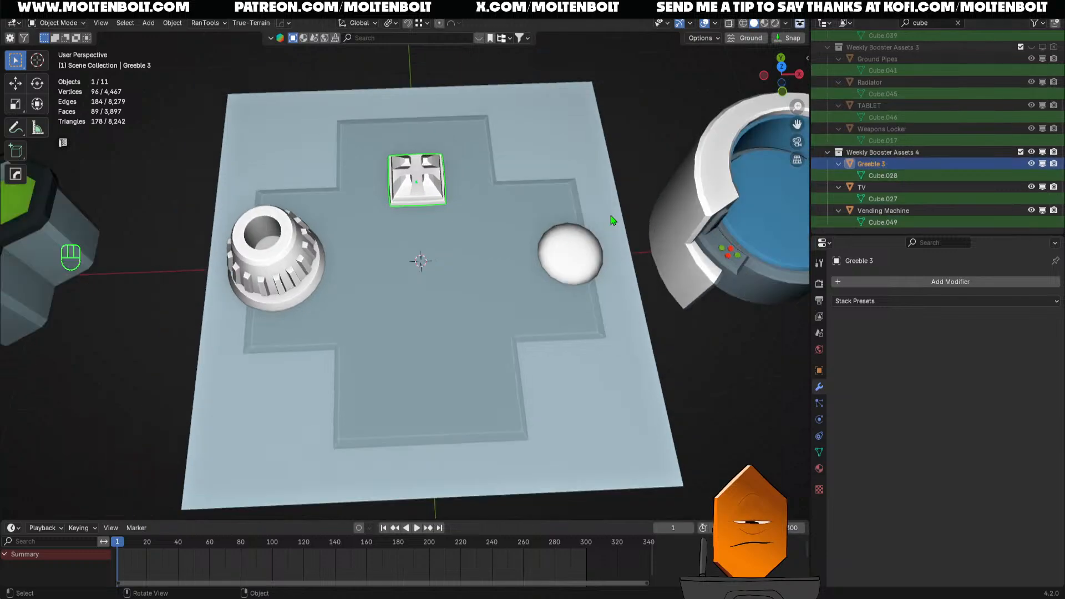
pyautogui.moveTo(613, 221); pyautogui.dragTo(659, 208, button='middle')
pyautogui.scroll(-3, 658, 209)
pyautogui.click(599, 149)
pyautogui.moveTo(599, 148); pyautogui.dragTo(627, 188, button='middle')
pyautogui.click(957, 23)
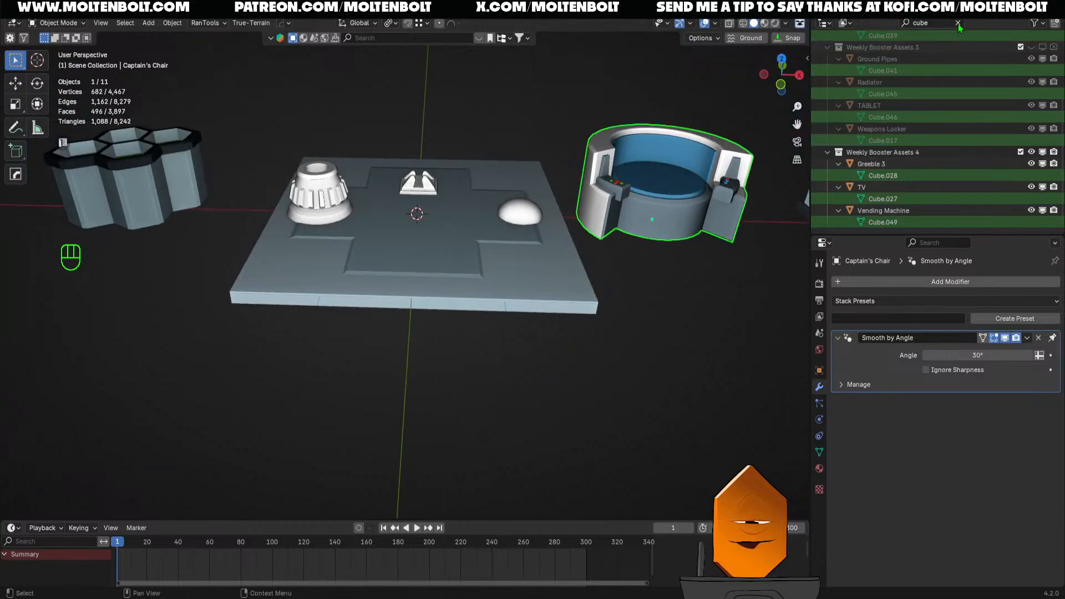
# Find Cylinder.001 in the Floors collection and make it visible in the viewport
pyautogui.scroll(2, 948, 154)
pyautogui.scroll(-3, 947, 153)
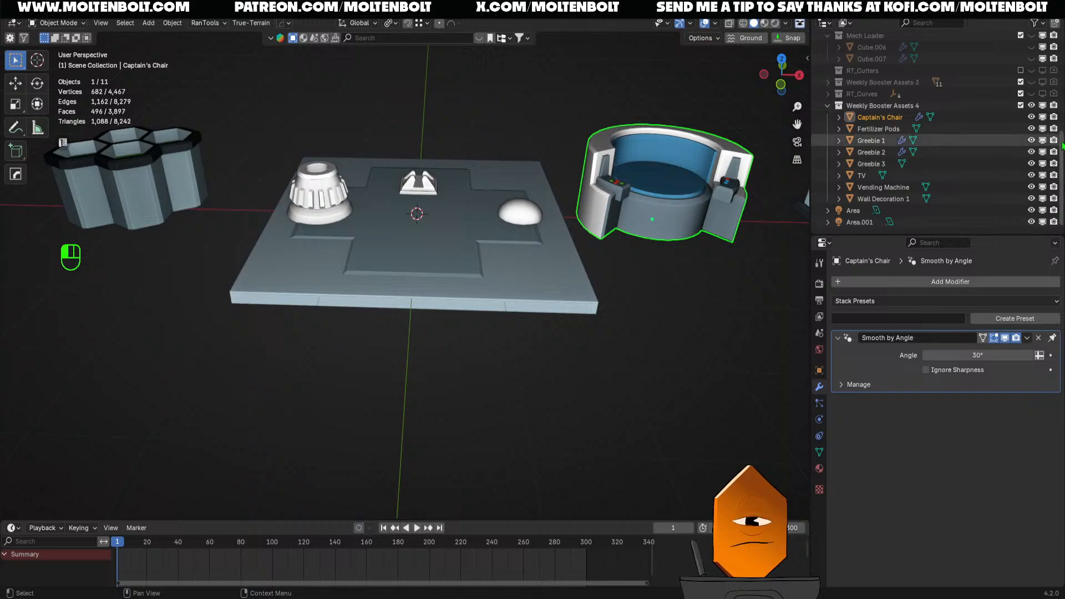
pyautogui.scroll(6, 1063, 145)
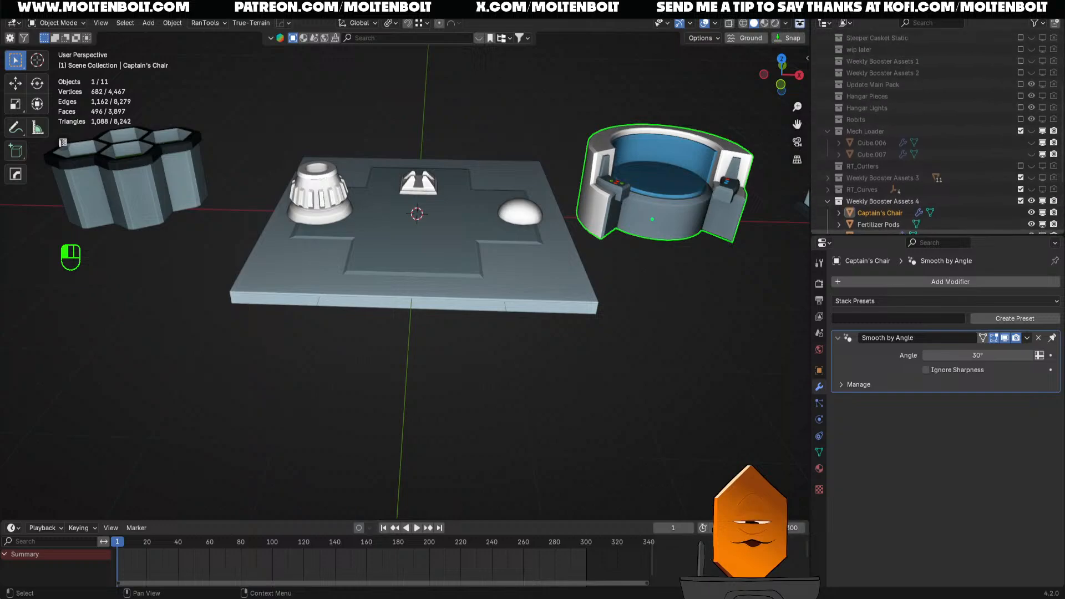
pyautogui.scroll(5, 888, 139)
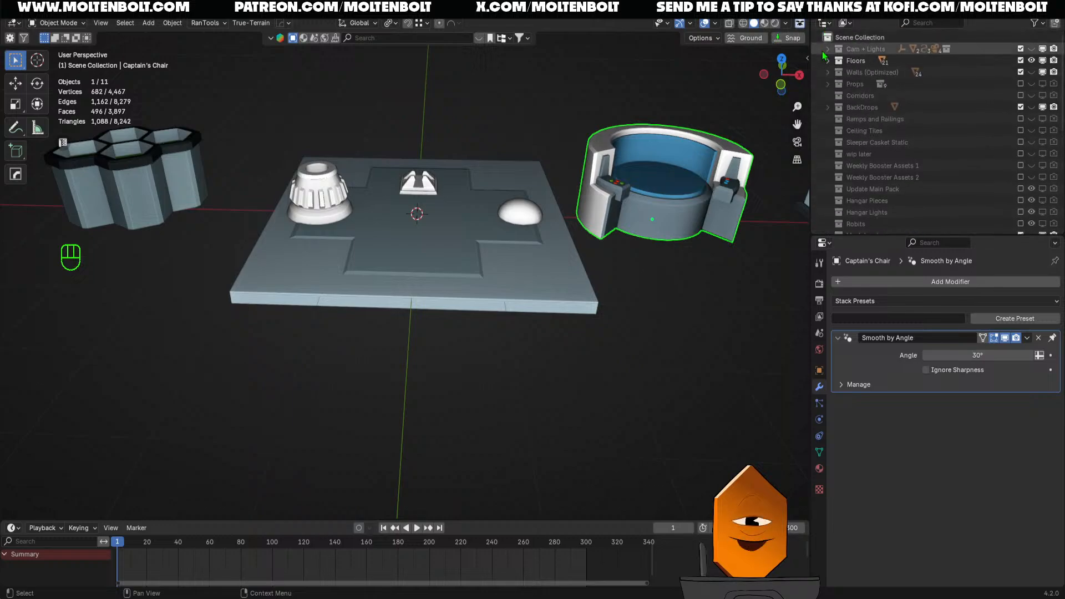
pyautogui.click(827, 60)
pyautogui.scroll(-3, 865, 100)
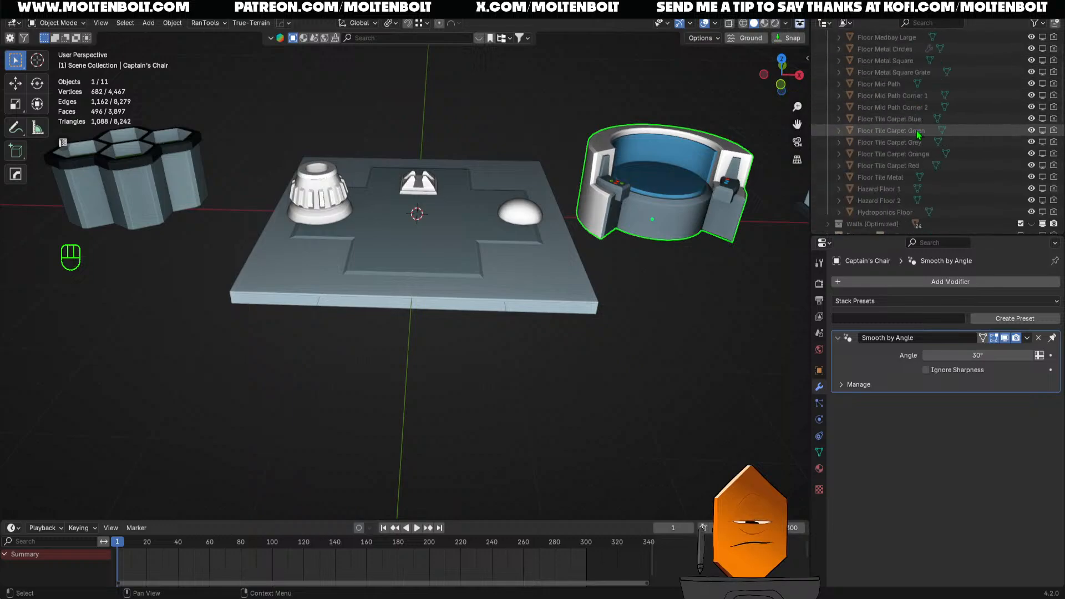
pyautogui.scroll(1, 916, 135)
pyautogui.click(1042, 49)
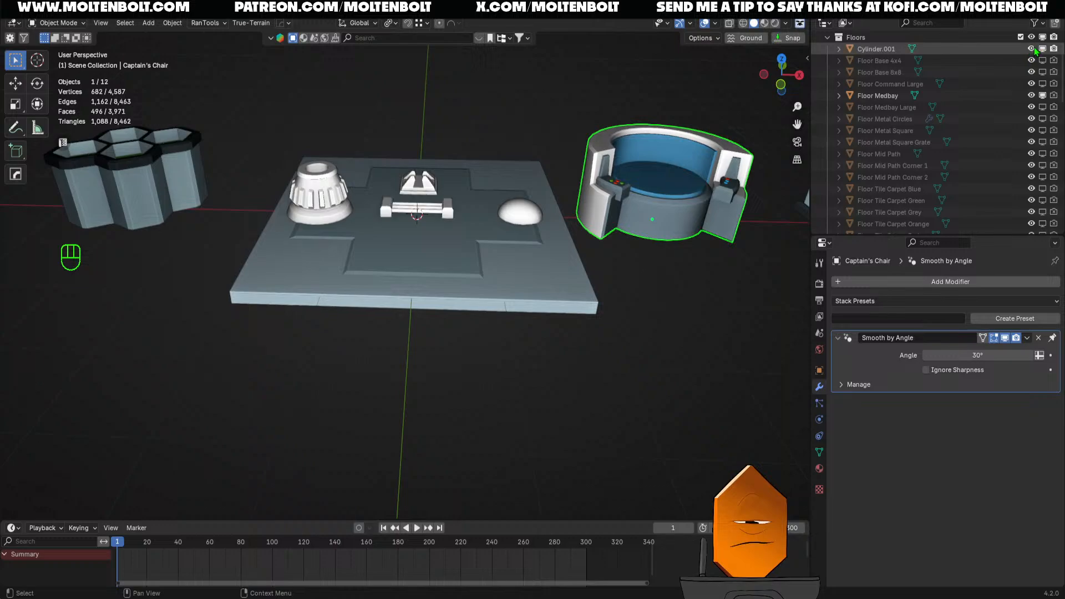
# Rename the Cylinder.001 bar-shaped greeble as "Greeblie 4"
pyautogui.click(460, 226)
pyautogui.press('F3')
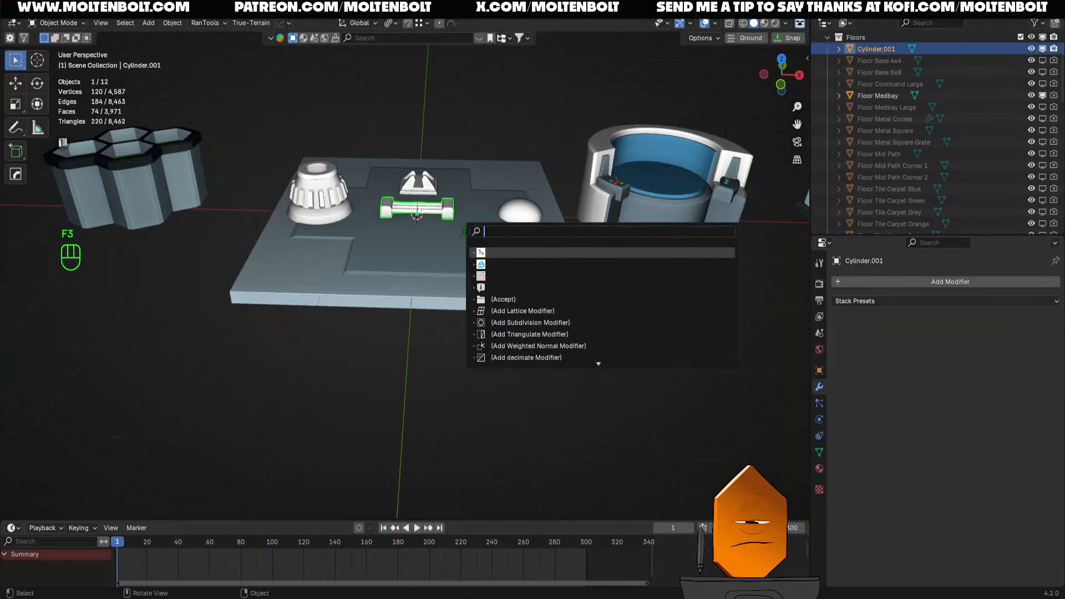
pyautogui.press('F2')
pyautogui.write('G')
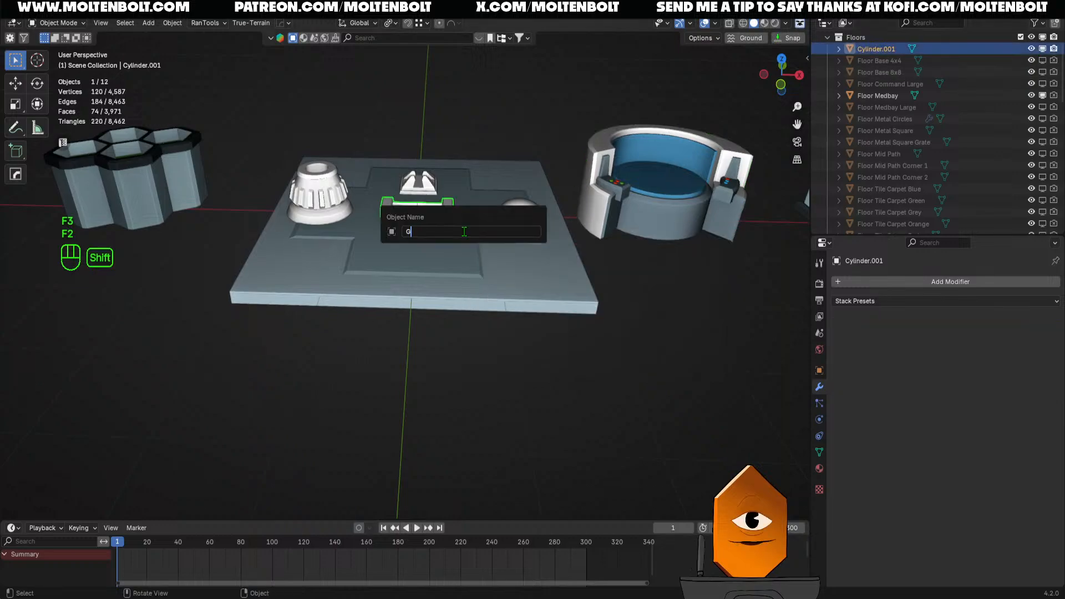
pyautogui.write('reebl')
pyautogui.press('BackSpace')
pyautogui.press('BackSpace')
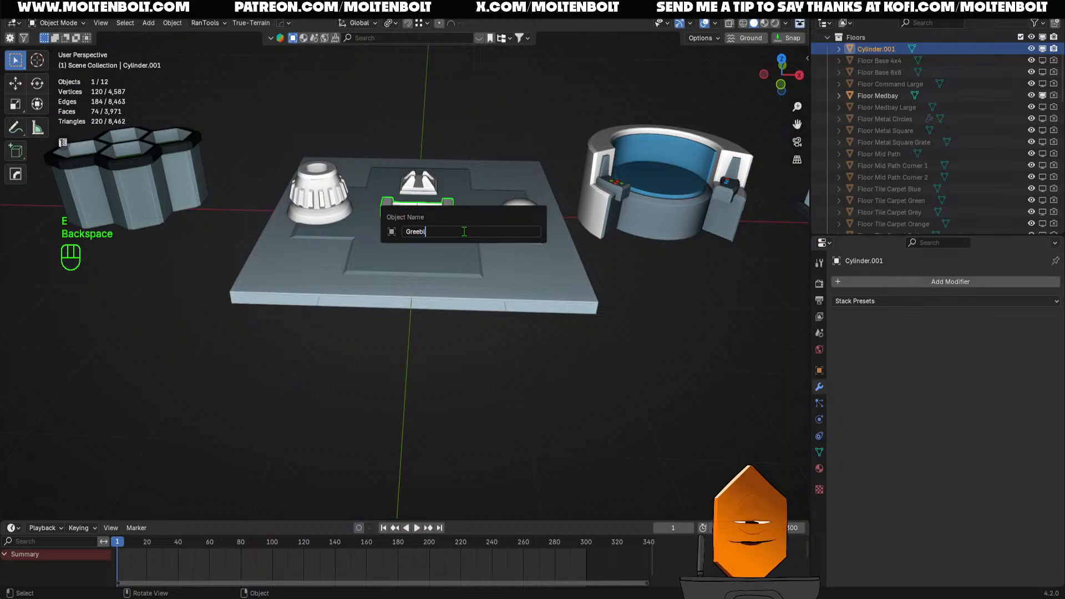
pyautogui.press('Return')
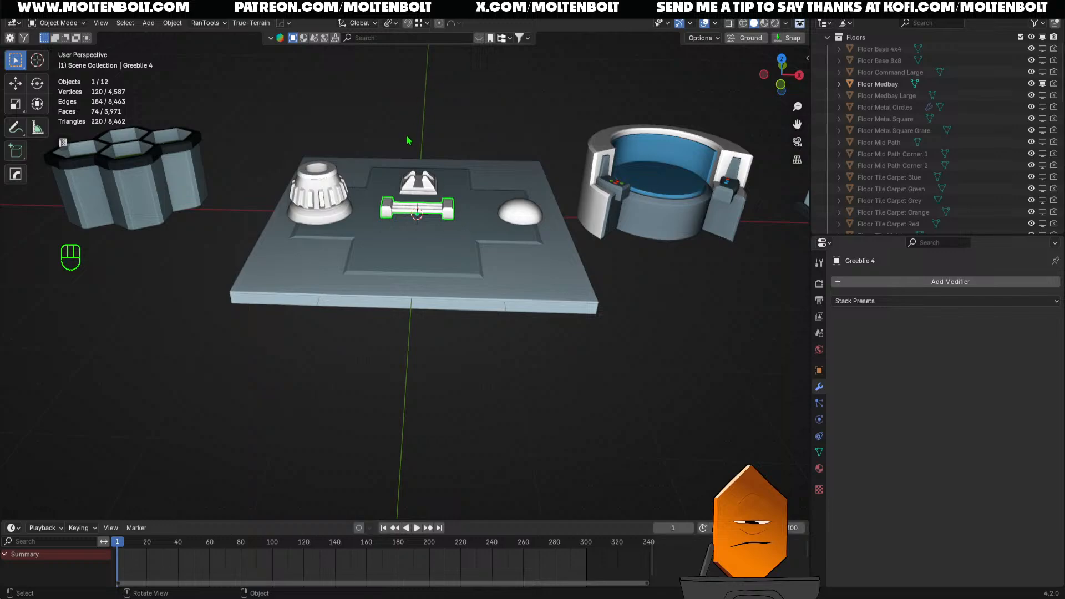
# Move Greeblie 4 into the Weekly Booster Assets 4 collection and collapse the Floors collection
pyautogui.press('m')
pyautogui.click(367, 240)
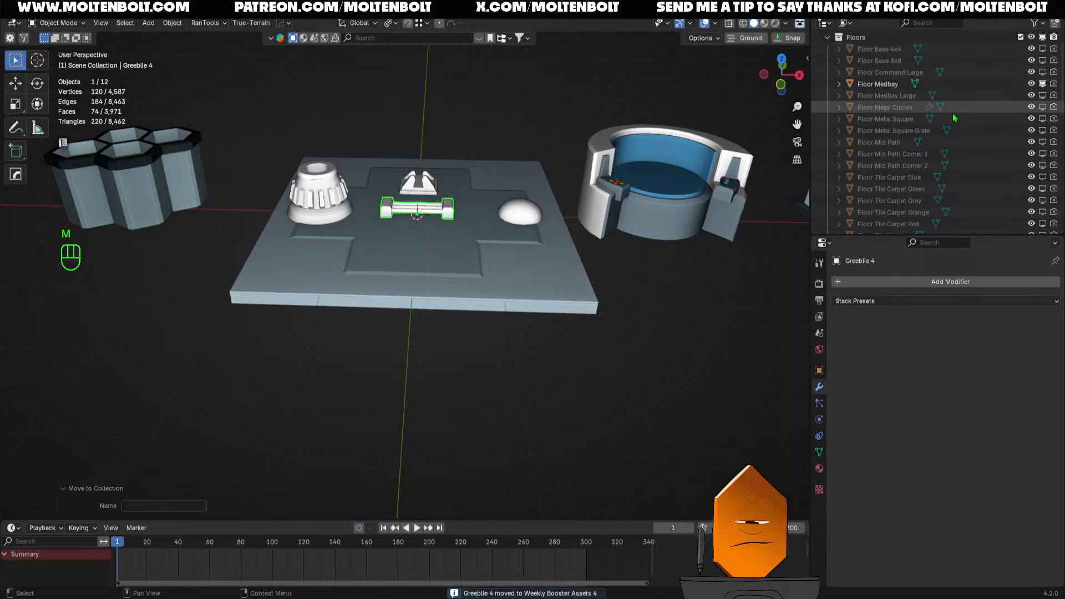
pyautogui.scroll(2, 915, 100)
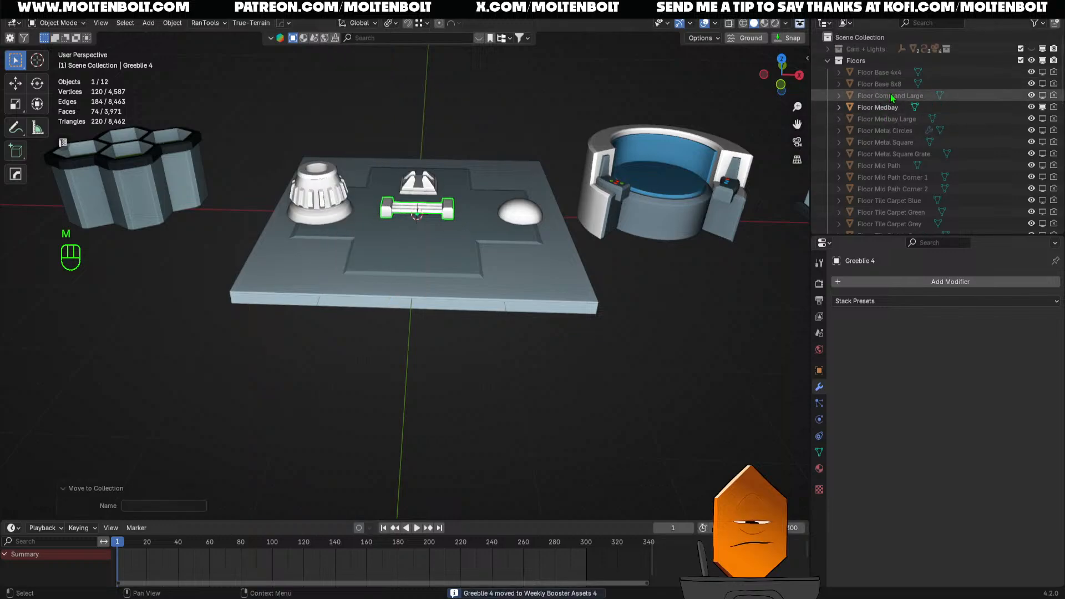
pyautogui.click(827, 61)
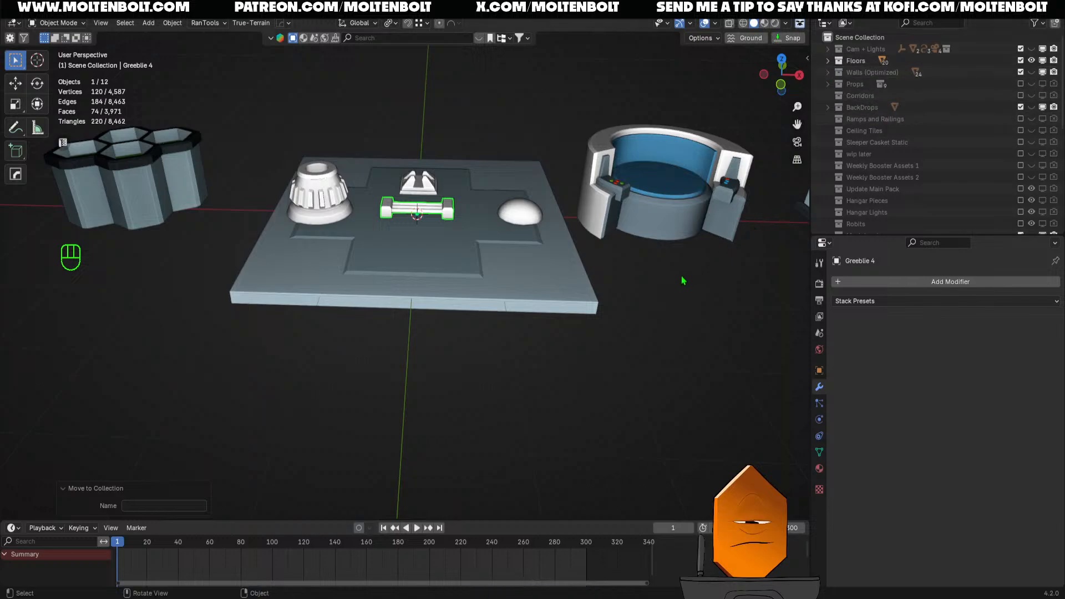
# Save the Blender file
pyautogui.moveTo(683, 281); pyautogui.dragTo(636, 281, button='middle')
pyautogui.hotkey('ctrl', 's')
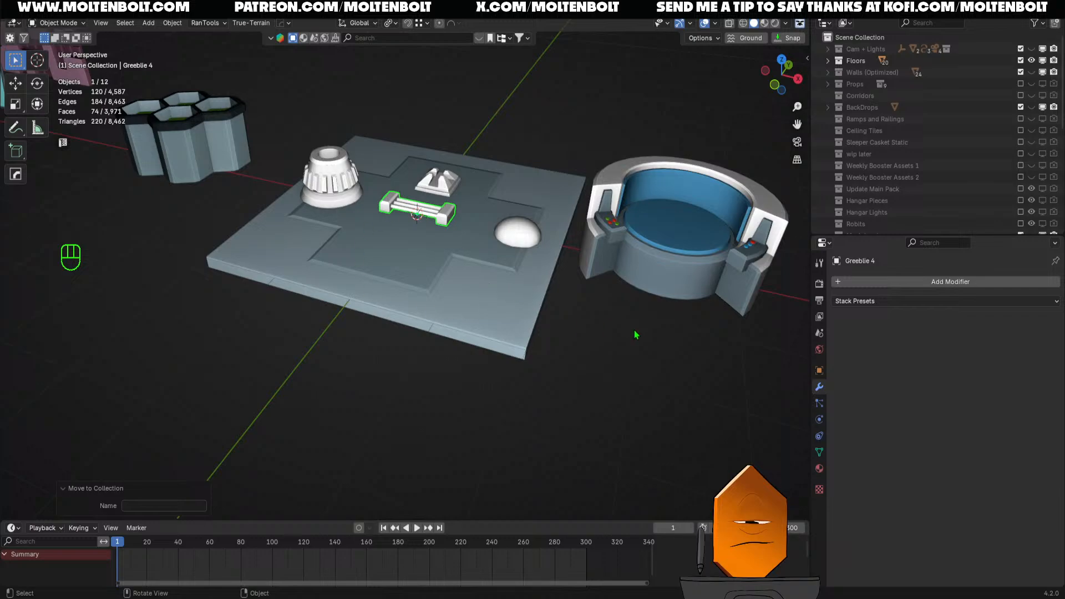
pyautogui.moveTo(635, 332); pyautogui.dragTo(654, 299, button='middle')
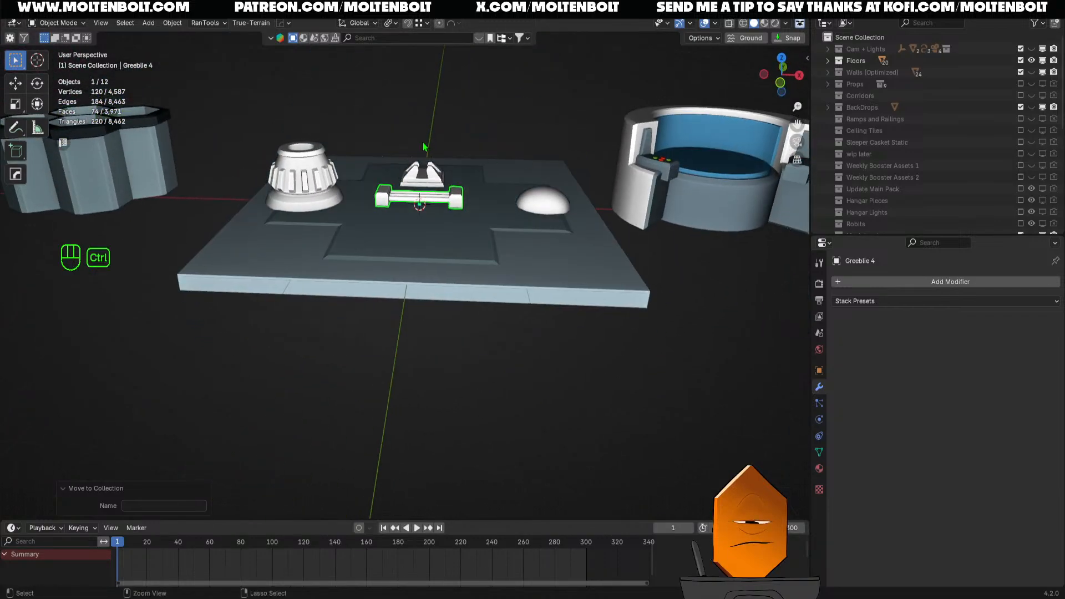
pyautogui.hotkey('ctrl', 's')
pyautogui.moveTo(423, 145)
pyautogui.keyDown('ctrl'); pyautogui.mouseDown(button='middle')
pyautogui.moveTo(423, 269)
pyautogui.moveTo(426, 153)
pyautogui.mouseUp(button='middle'); pyautogui.keyUp('ctrl')
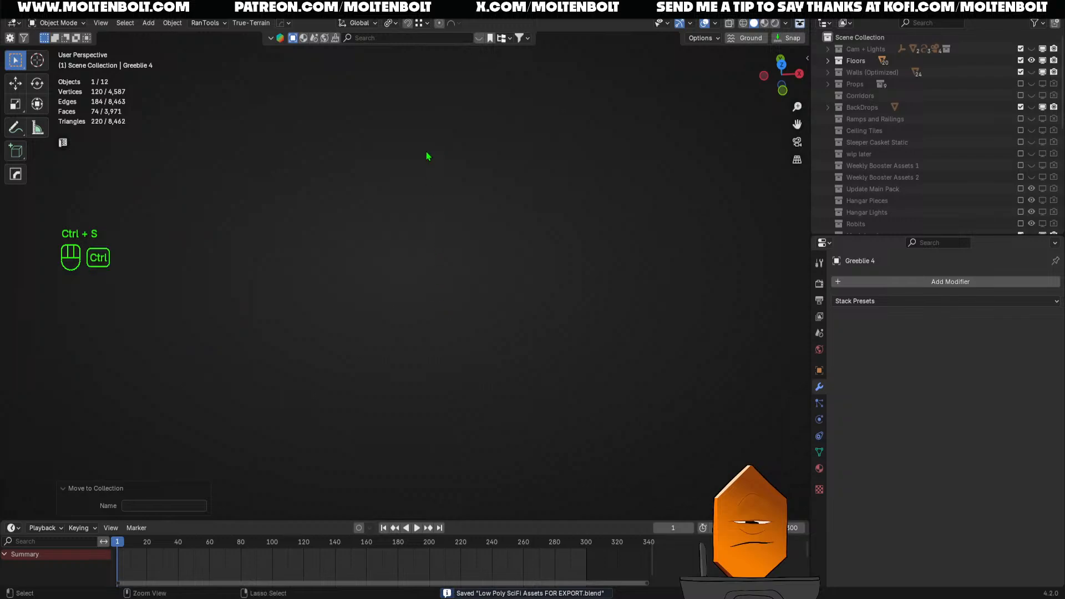
# In top view, move Greeble 1 about 1.2 m along Y and place Greeble 3 beside it near the tile's back edge
pyautogui.press('KP_Decimal')
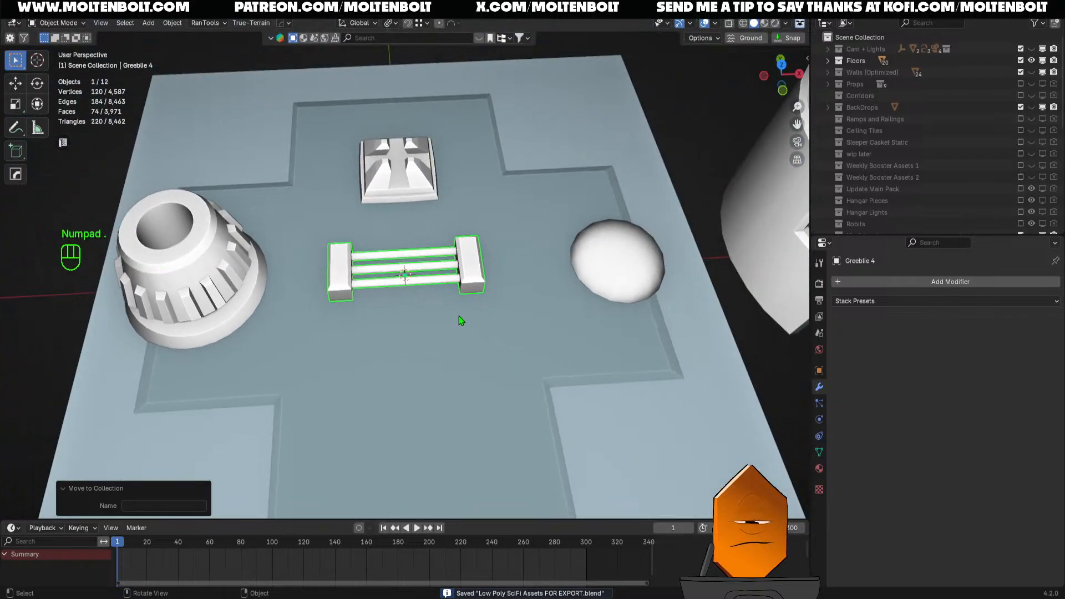
pyautogui.press('KP_7')
pyautogui.click(272, 305)
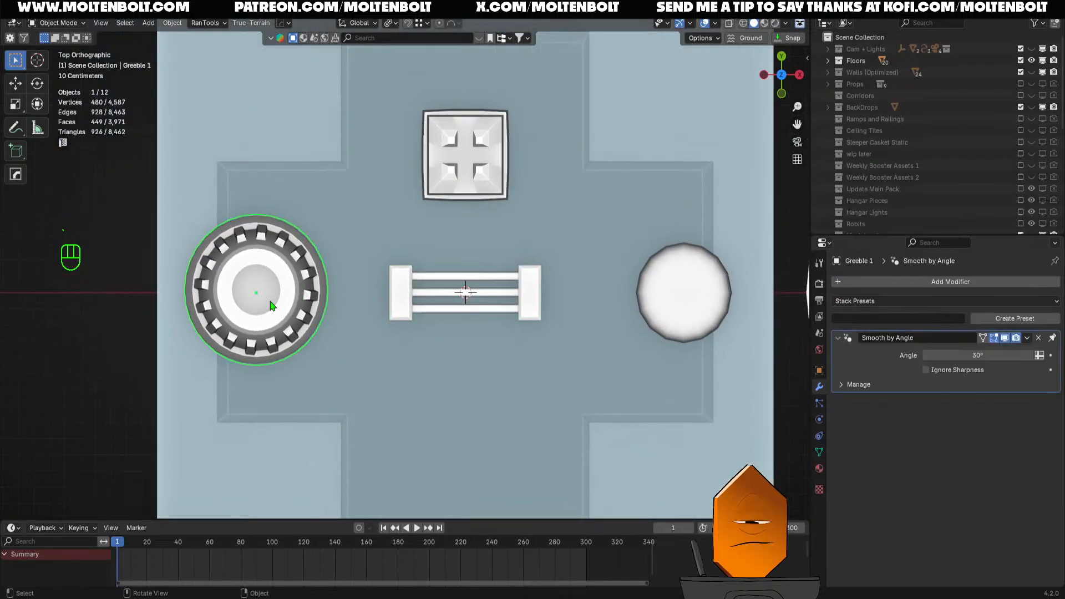
pyautogui.press('g')
pyautogui.click(270, 106)
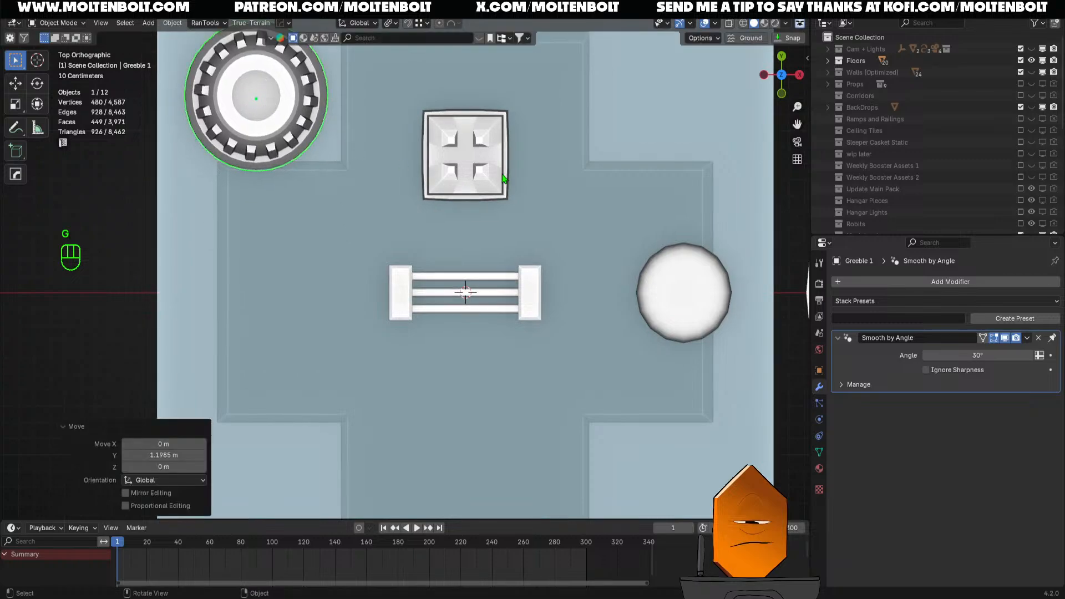
pyautogui.click(488, 189)
pyautogui.press('g')
pyautogui.click(432, 135)
# Place Greeblie 4 and Greeble 2 next to Greeble 3, completing a row along the tile's back edge
pyautogui.click(470, 305)
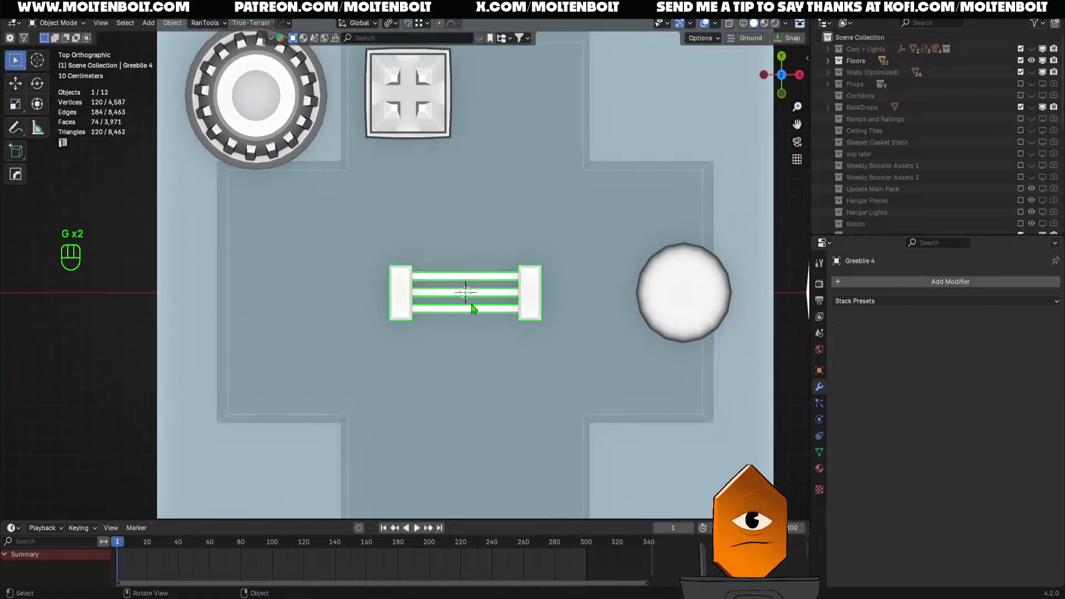
pyautogui.press('g')
pyautogui.click(563, 108)
pyautogui.click(692, 316)
pyautogui.press('g')
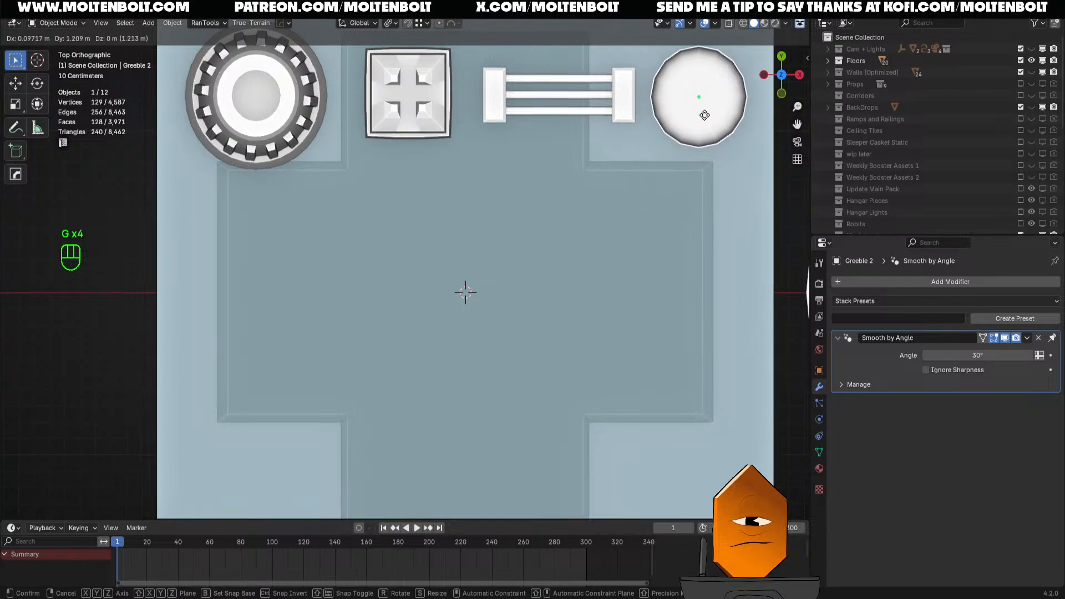
pyautogui.click(694, 86)
pyautogui.moveTo(646, 234); pyautogui.dragTo(467, 227, button='middle')
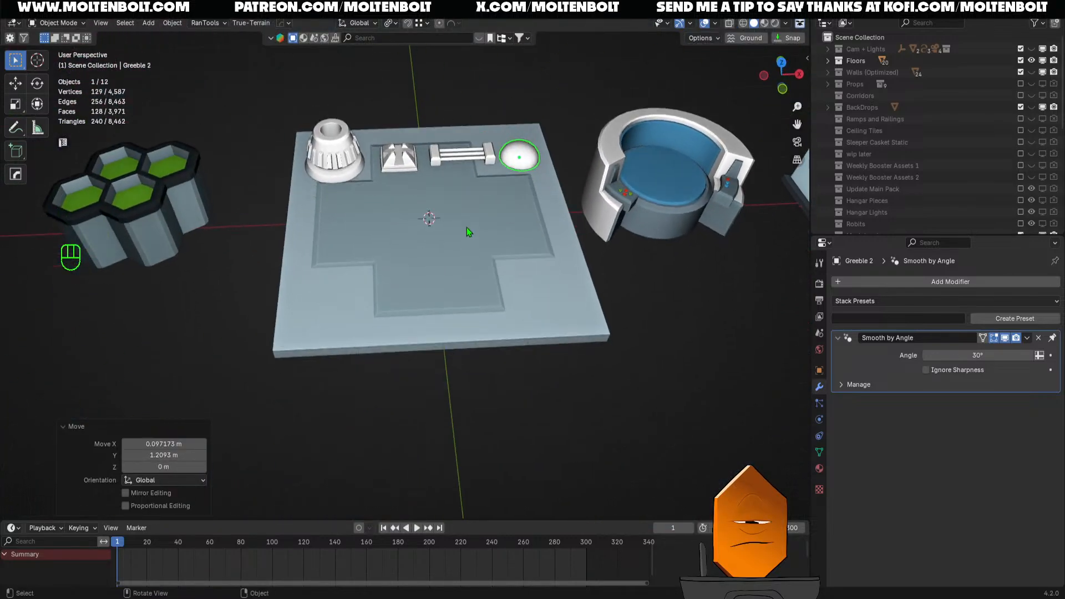
# Add a 2 m cube mesh at the centre of the floor tile
pyautogui.press('KP_7')
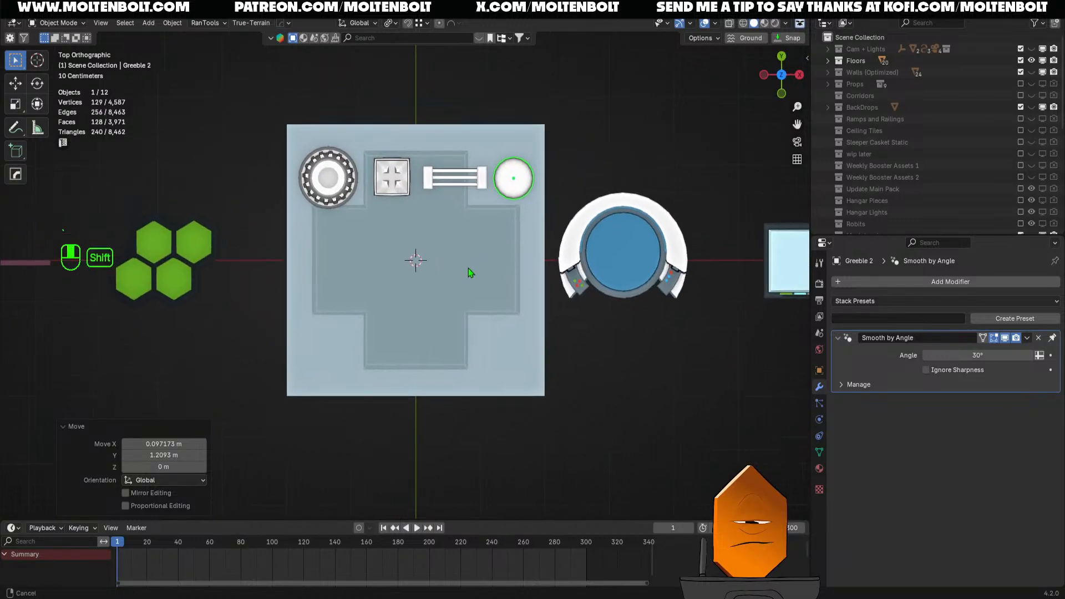
pyautogui.scroll(4, 468, 268)
pyautogui.scroll(-1, 451, 195)
pyautogui.hotkey('shift', 'a')
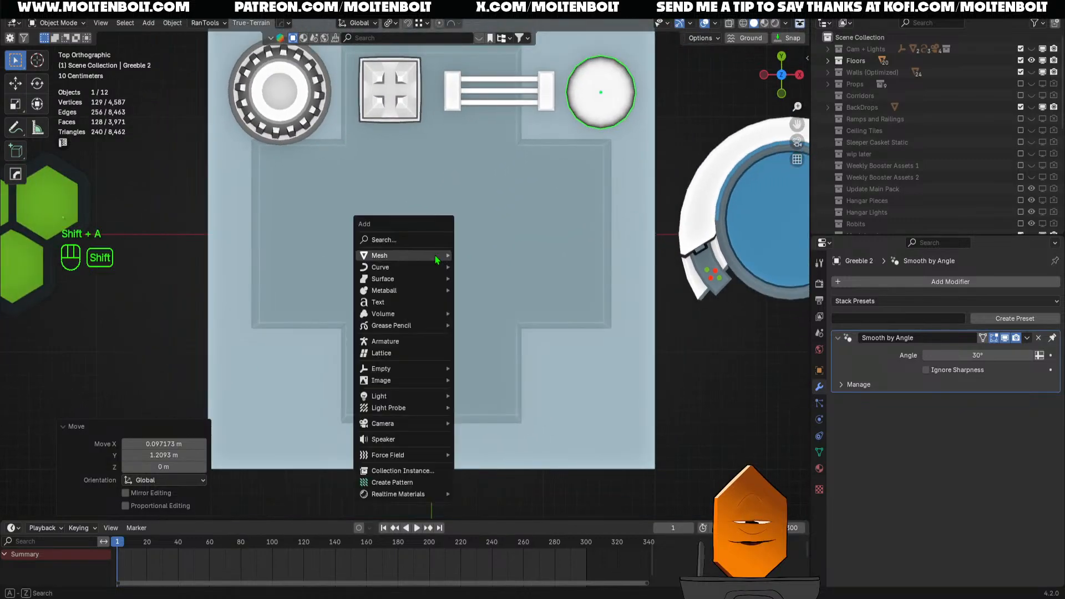
pyautogui.moveTo(435, 256)
# Raise the cube's whole mesh 1 m along Z in Edit Mode, leaving its origin at the base
pyautogui.press('KP_1')
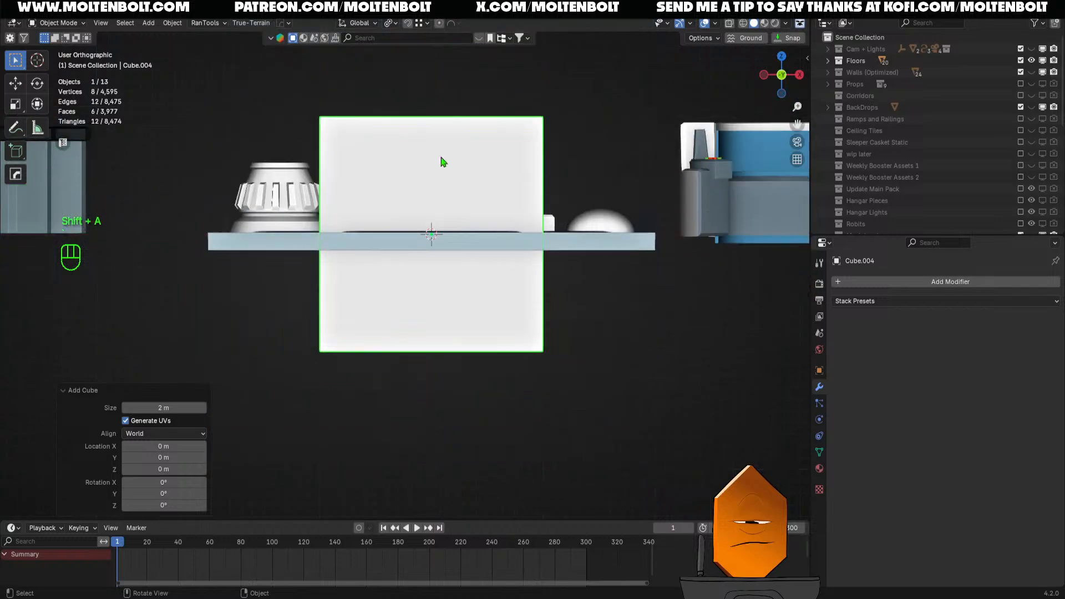
pyautogui.press('Tab')
pyautogui.press('a')
pyautogui.press('g')
pyautogui.press('z')
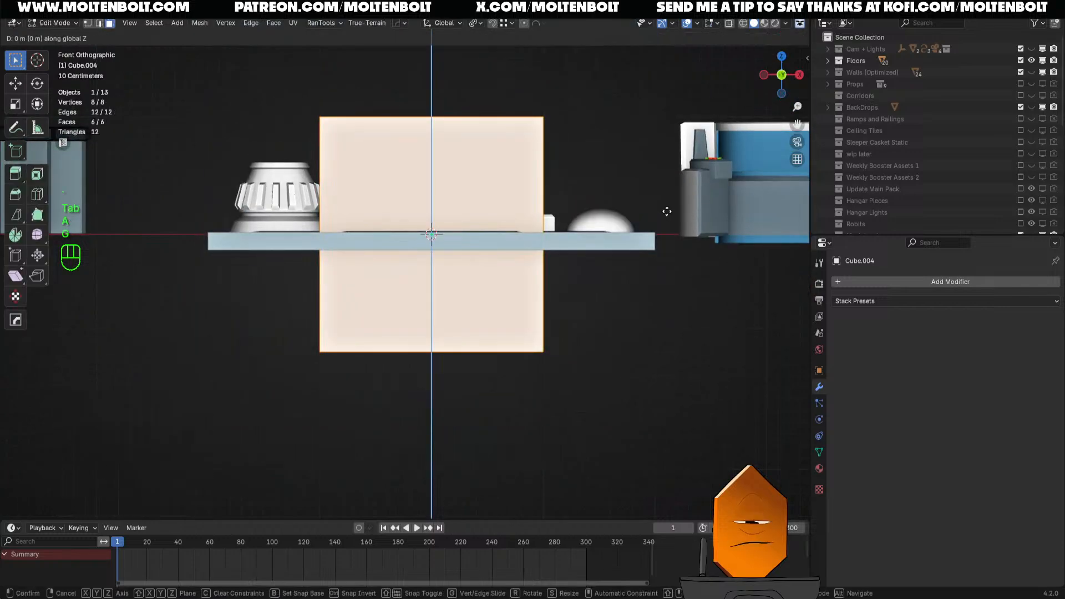
pyautogui.press('1')
pyautogui.press('Return')
pyautogui.press('Tab')
pyautogui.moveTo(514, 214); pyautogui.dragTo(542, 233, button='middle')
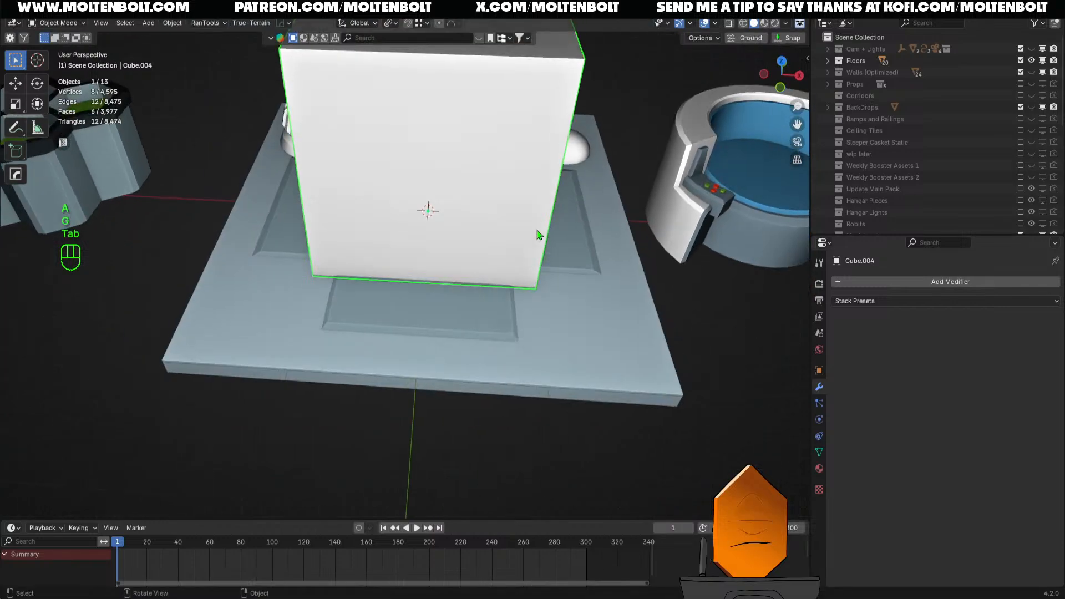
# Scale the new cube down uniformly to about 0.24 of its size
pyautogui.press('s')
pyautogui.click(487, 230)
pyautogui.press('KP_7')
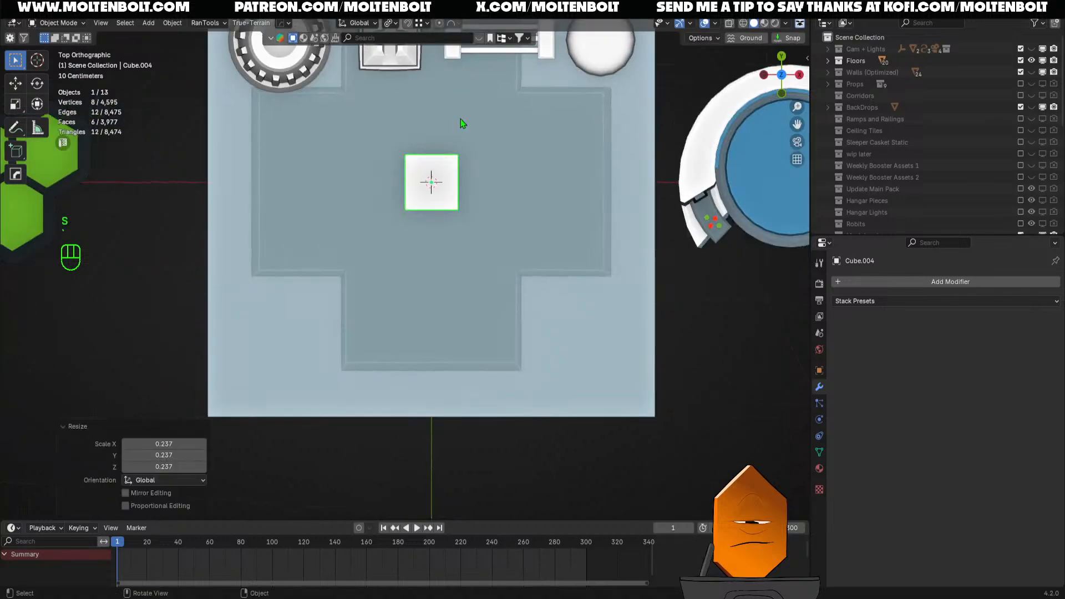
# In front view, flatten the small cube along Z to roughly a third of its height, making a low square base
pyautogui.press('`')
pyautogui.press('a')
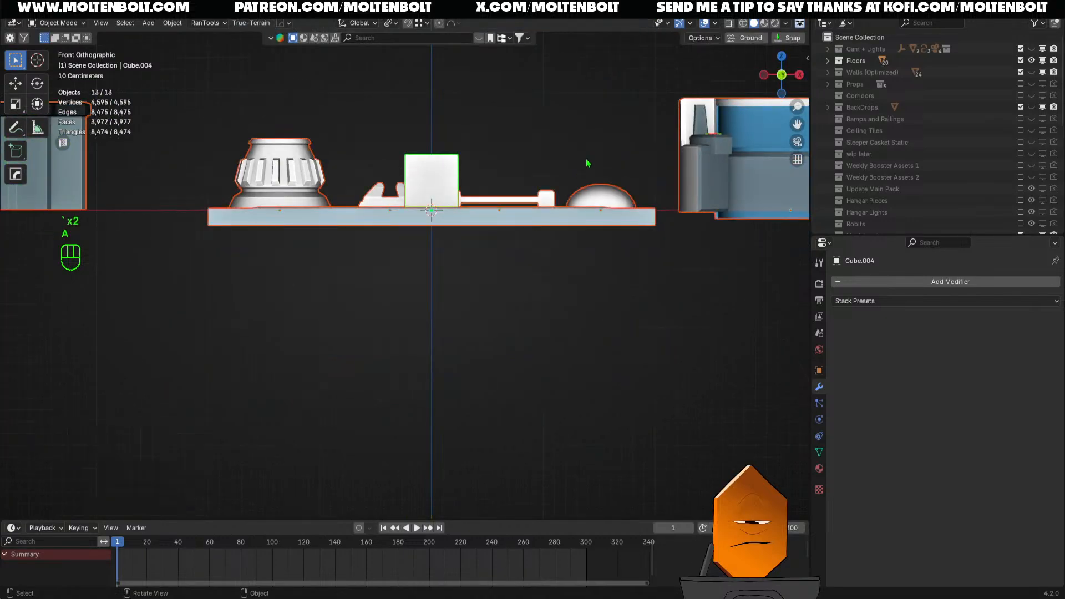
pyautogui.click(591, 146)
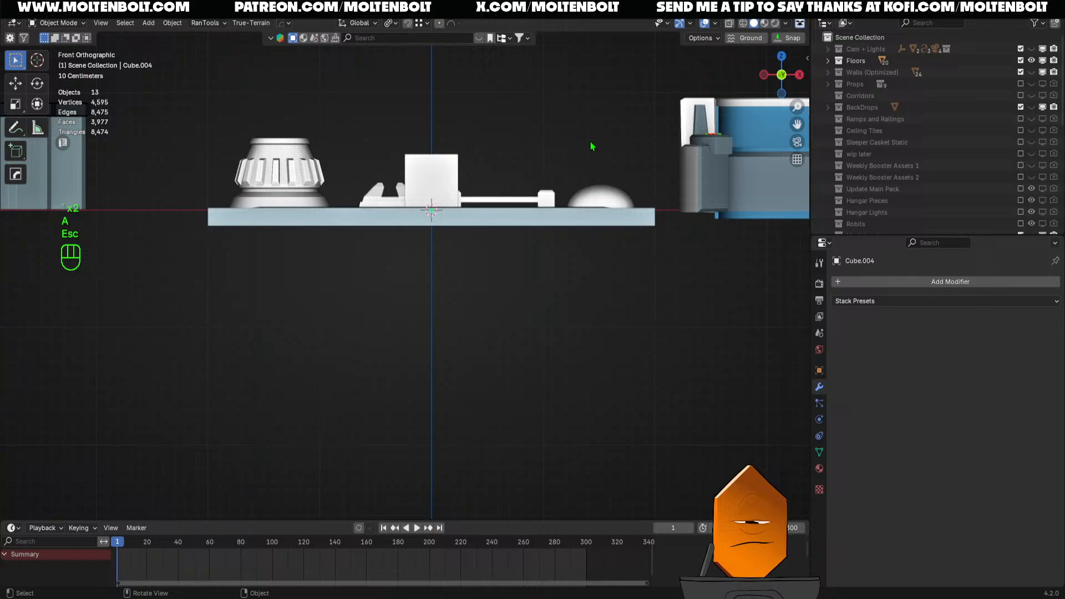
pyautogui.click(407, 177)
pyautogui.press('s')
pyautogui.press('z')
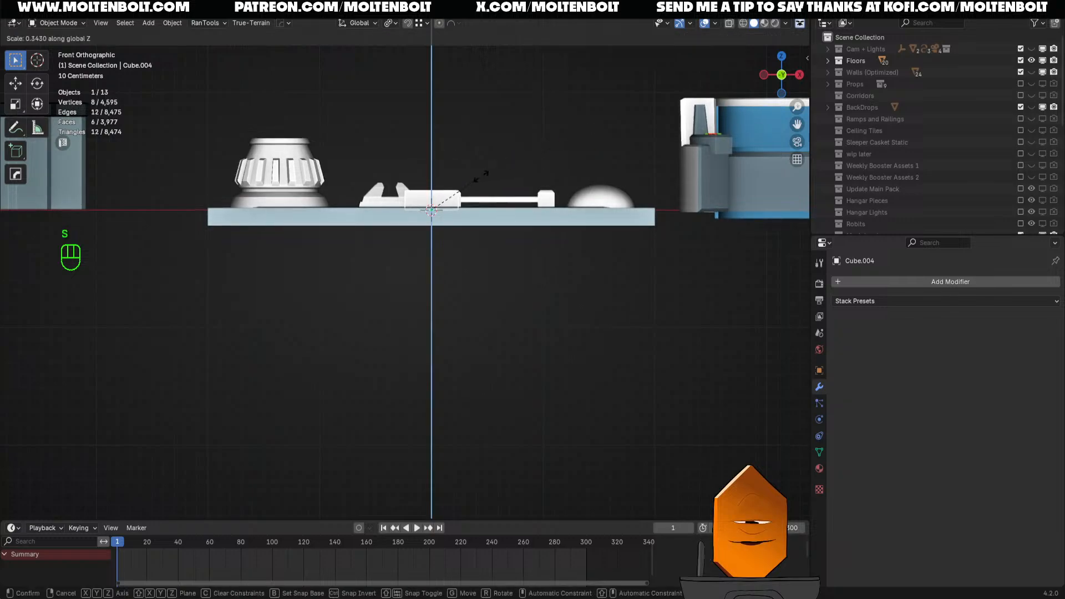
pyautogui.click(469, 183)
pyautogui.moveTo(469, 183); pyautogui.dragTo(473, 376, button='middle')
pyautogui.click(555, 396)
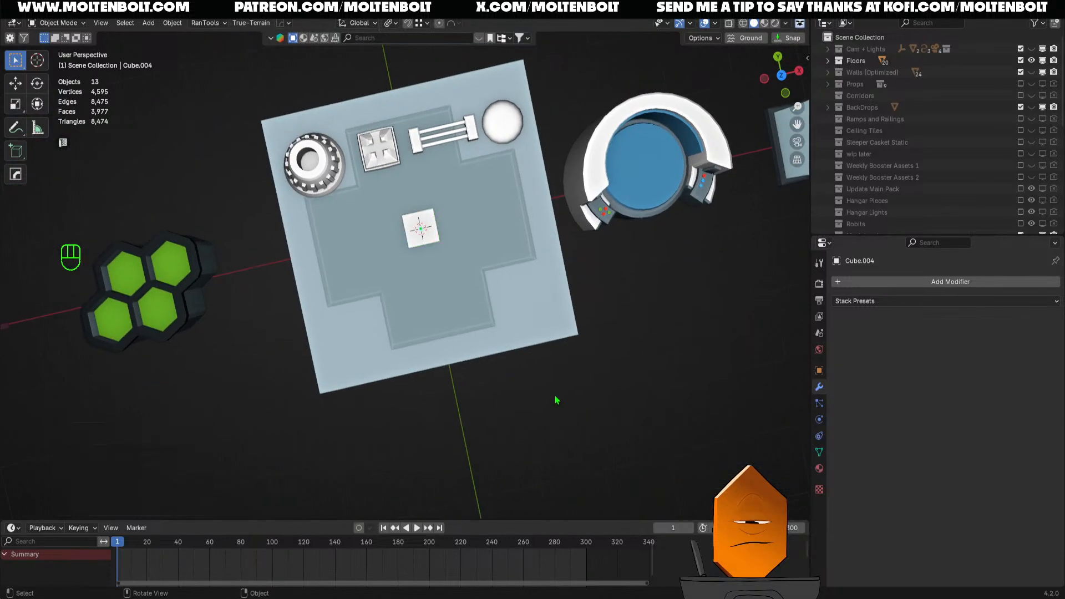
pyautogui.scroll(4, 451, 216)
pyautogui.click(452, 217)
pyautogui.press('Tab')
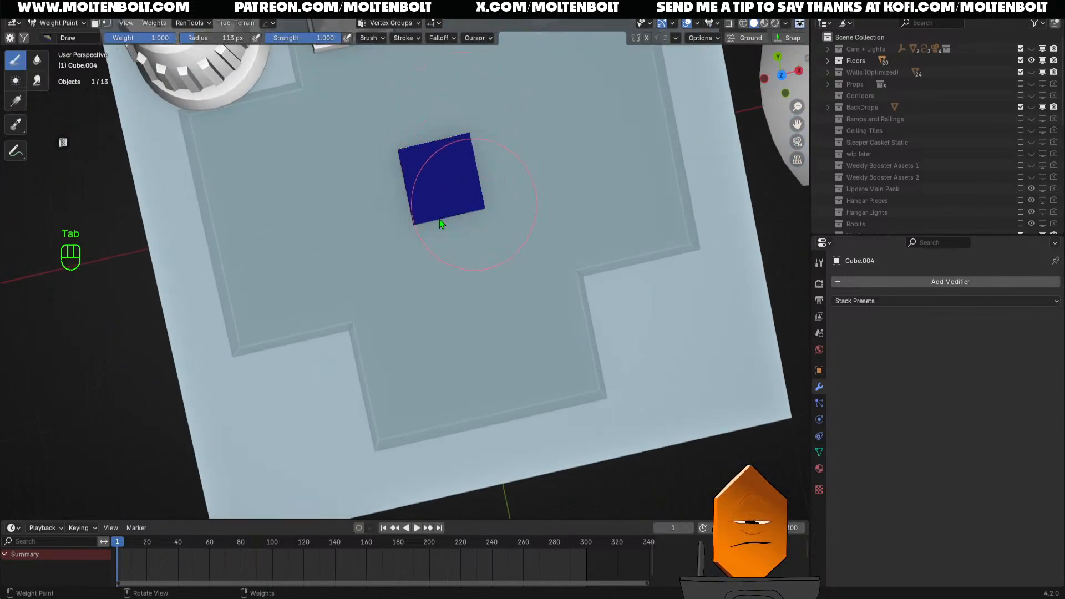
pyautogui.press('Tab')
# Add a cylinder mesh with 8 vertices at the centre of the floor tile
pyautogui.scroll(-3, 478, 350)
pyautogui.moveTo(478, 350)
pyautogui.mouseDown(button='middle')
pyautogui.moveTo(455, 333)
pyautogui.moveTo(427, 351)
pyautogui.mouseUp(button='middle')
pyautogui.hotkey('shift', 'a')
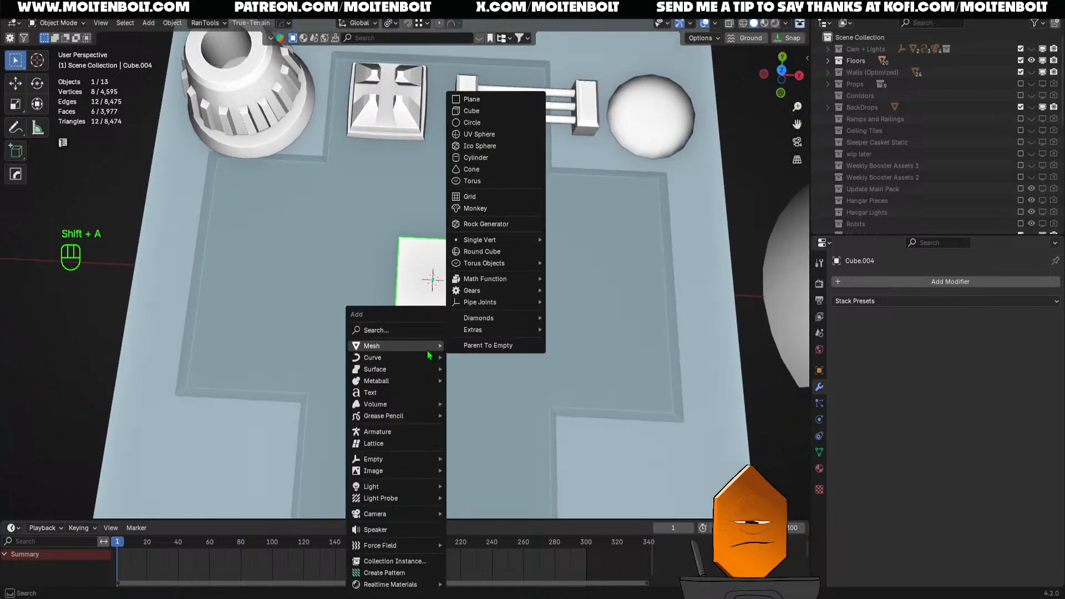
pyautogui.moveTo(429, 349)
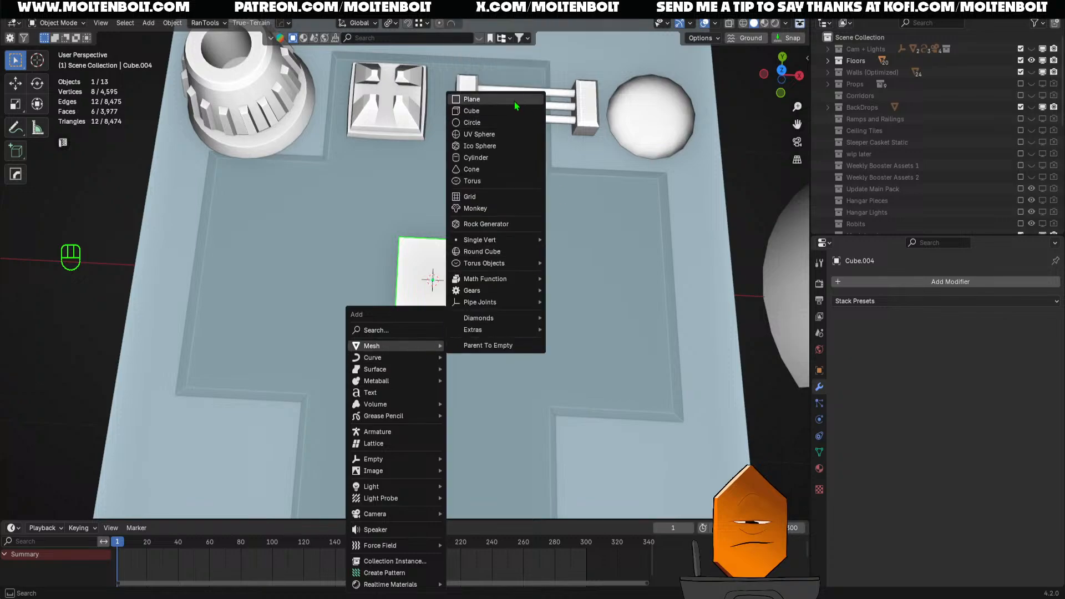
pyautogui.click(496, 158)
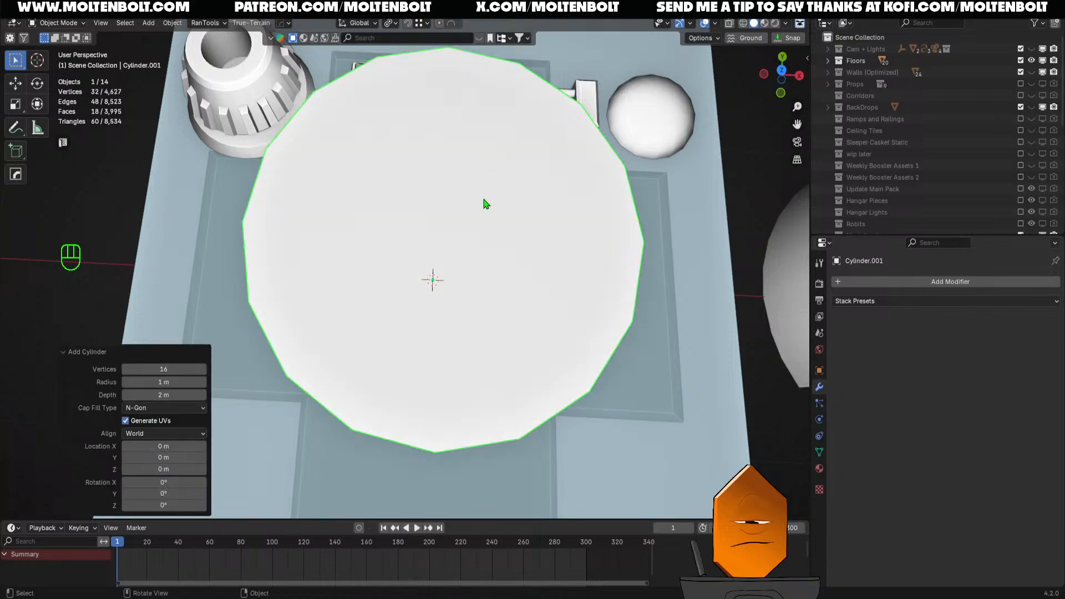
pyautogui.doubleClick(167, 369)
pyautogui.write('8')
pyautogui.press('Return')
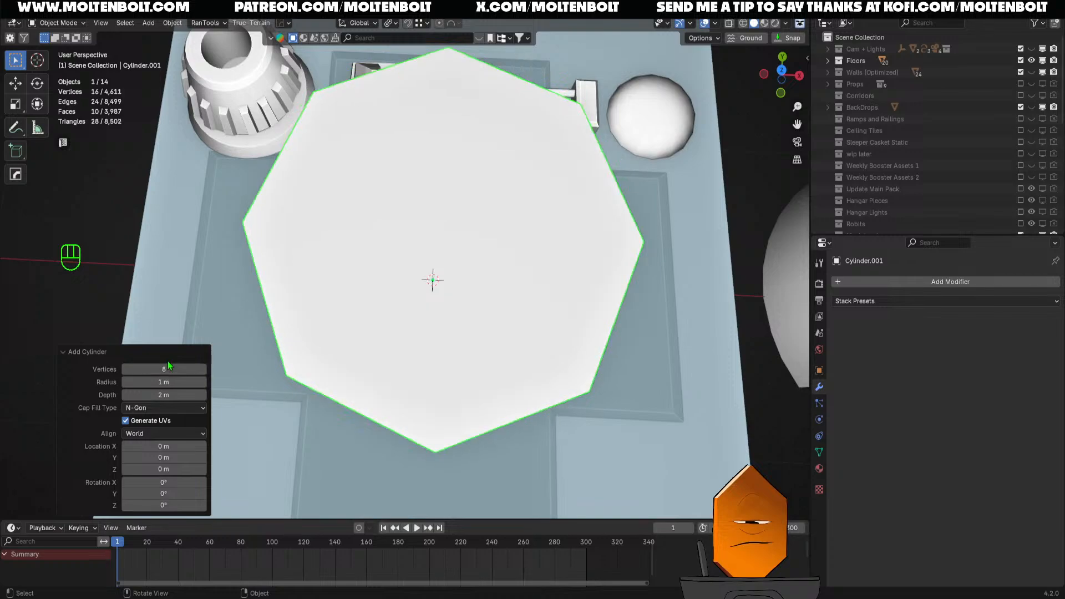
# Scale the eight-sided cylinder down to about 0.09 and raise it about 0.18 m along Z above the base block
pyautogui.press('KP_7')
pyautogui.moveTo(515, 333); pyautogui.dragTo(504, 224, button='middle')
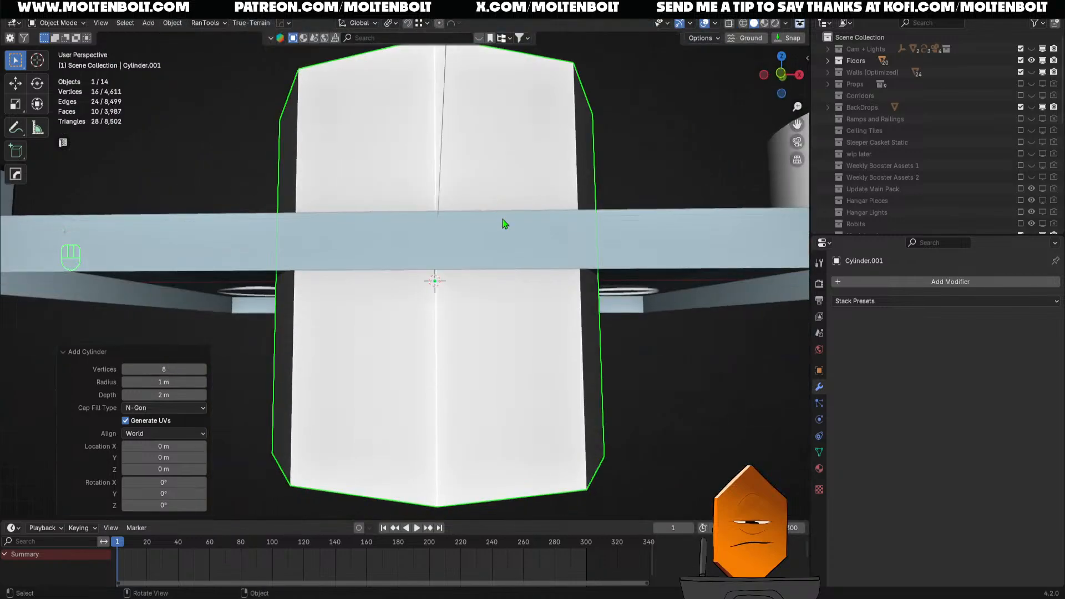
pyautogui.press('s')
pyautogui.click(457, 293)
pyautogui.press('`')
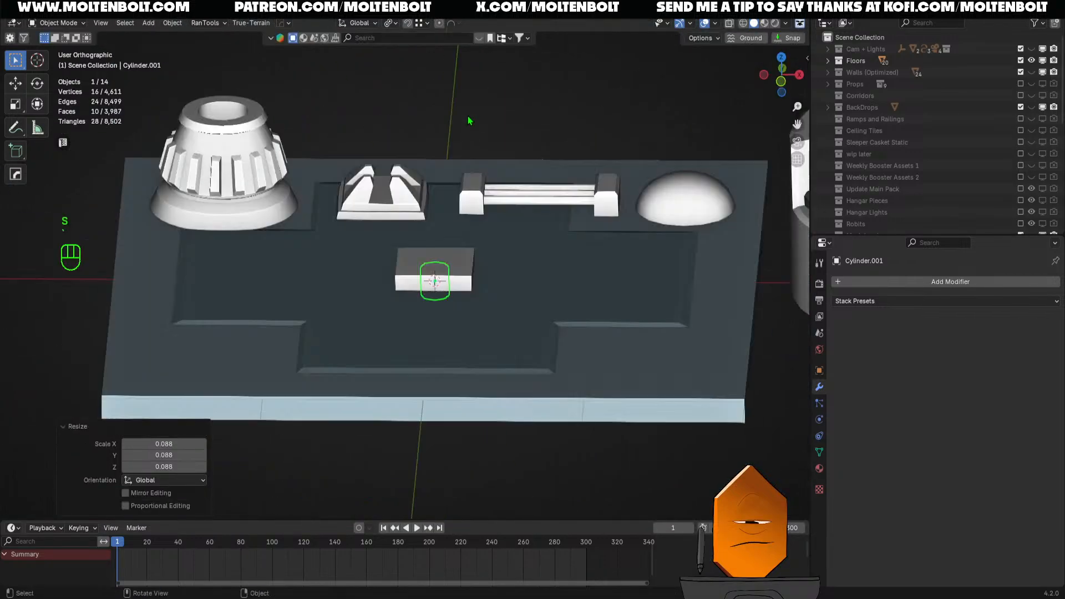
pyautogui.press('`')
pyautogui.press('`')
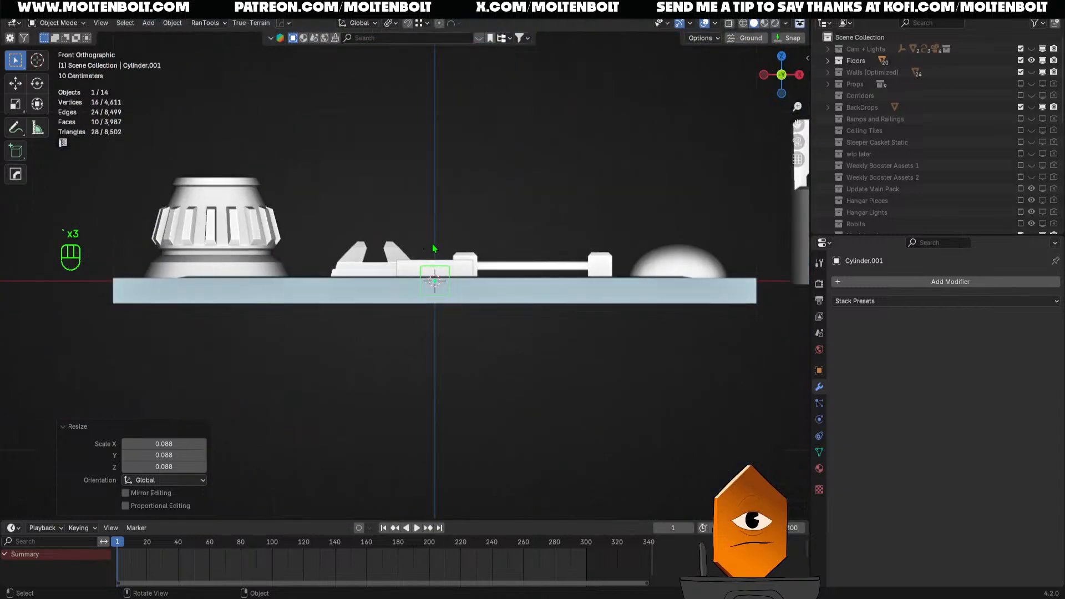
pyautogui.press('g')
pyautogui.middleClick(468, 274)
pyautogui.click(472, 257)
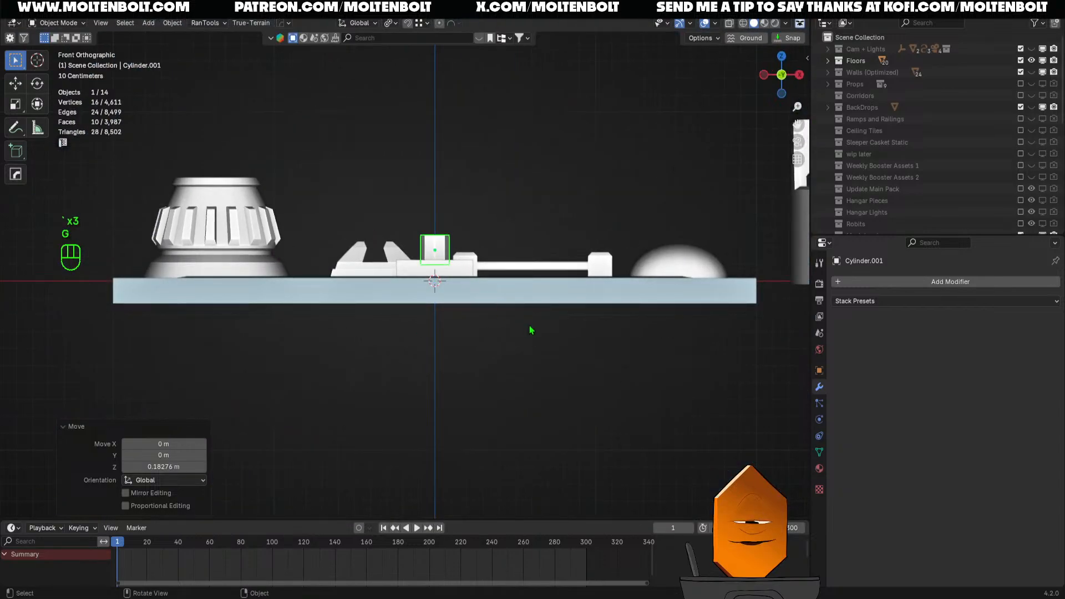
# Check the eight-sided cylinder against the base block from above and delete the cylinder
pyautogui.press('`')
pyautogui.scroll(4, 480, 251)
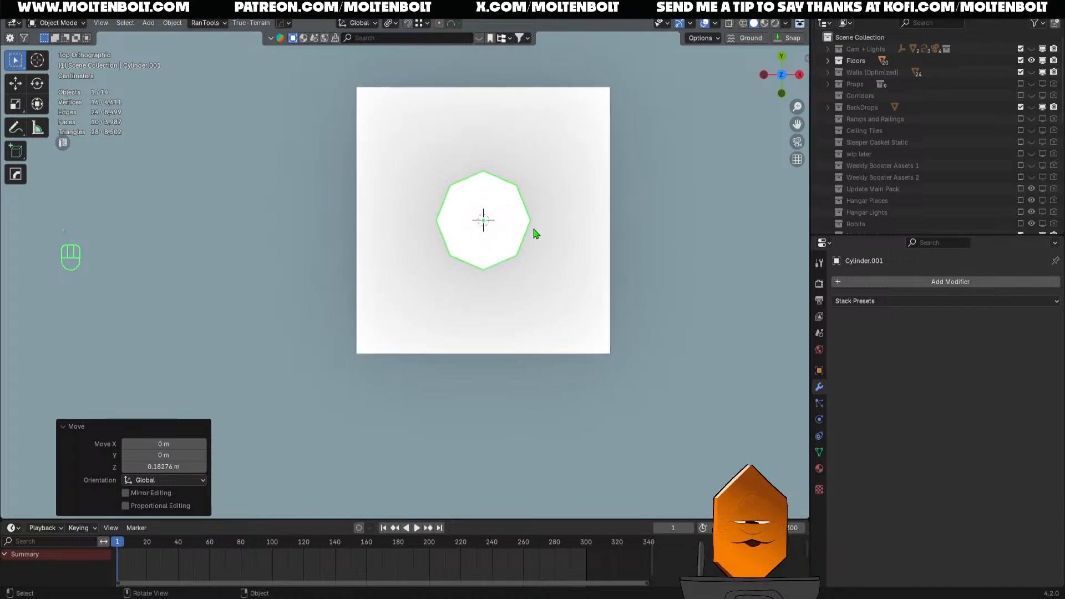
pyautogui.press('Delete')
# Add a new cylinder mesh with 12 vertices at the centre of the base block
pyautogui.moveTo(463, 264); pyautogui.dragTo(463, 248, button='middle')
pyautogui.scroll(-3, 466, 261)
pyautogui.hotkey('shift', 'a')
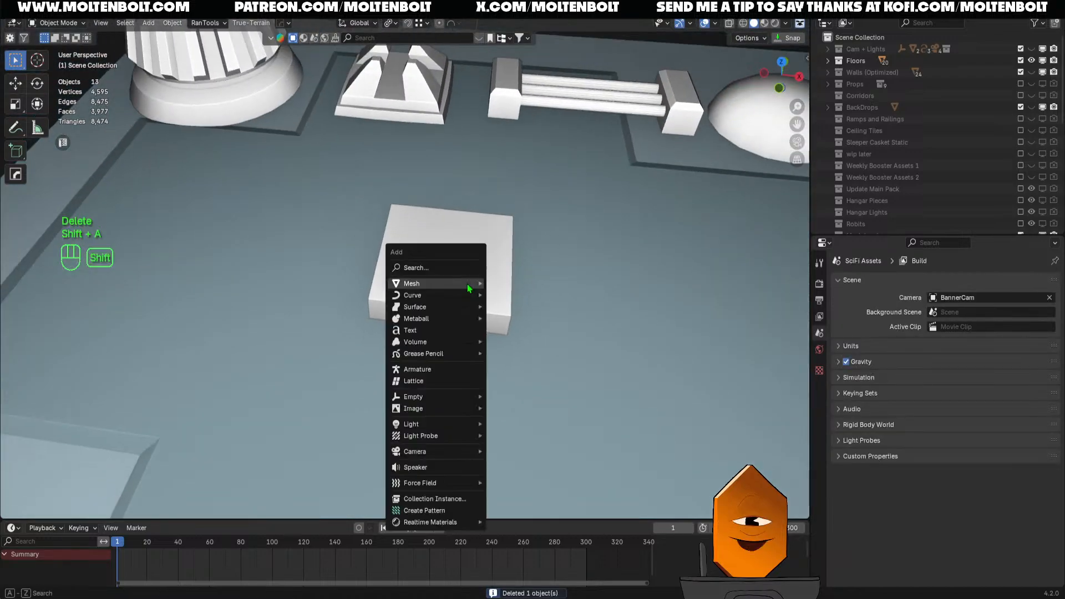
pyautogui.moveTo(466, 288)
pyautogui.click(516, 341)
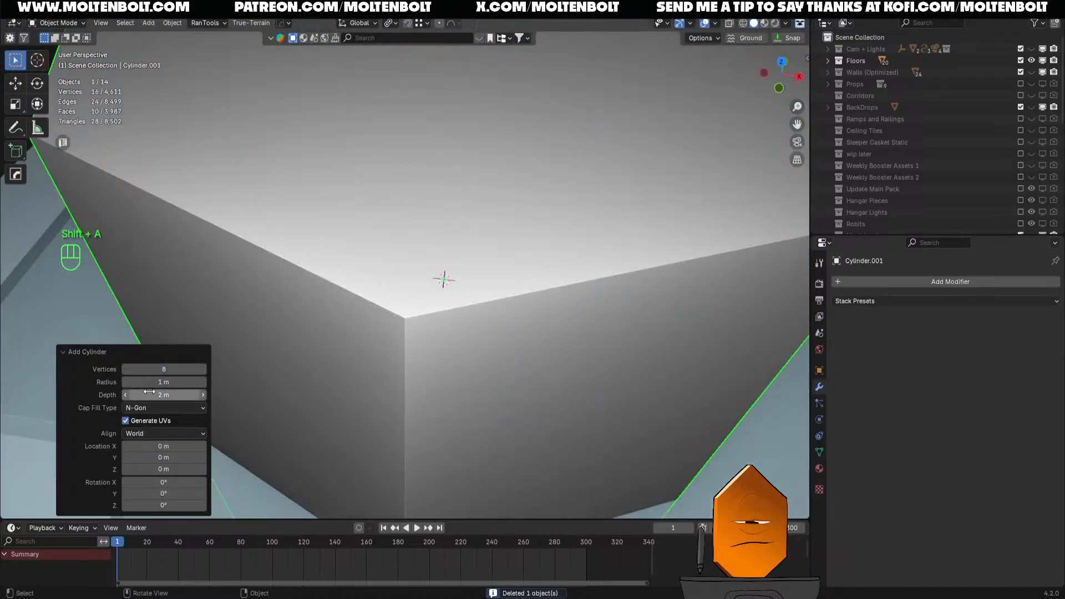
pyautogui.click(169, 370)
pyautogui.write('12')
pyautogui.press('Return')
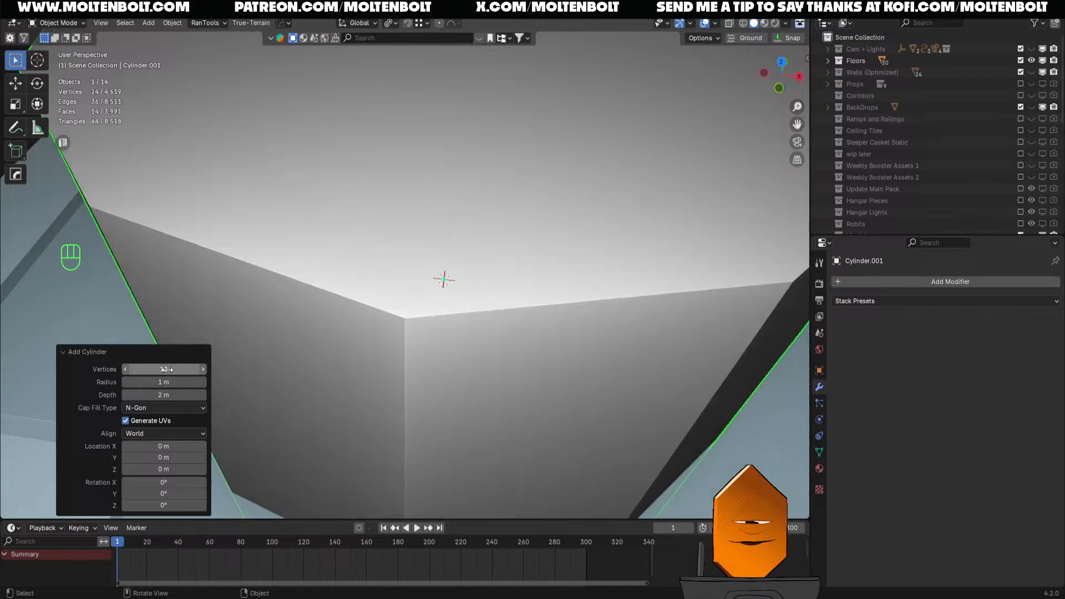
# In top view, scale the 12-sided cylinder down uniformly to about 0.12
pyautogui.keyDown('ctrl'); pyautogui.moveTo(500, 236); pyautogui.dragTo(499, 361, button='middle'); pyautogui.keyUp('ctrl')
pyautogui.press('`')
pyautogui.click(490, 125)
pyautogui.press('s')
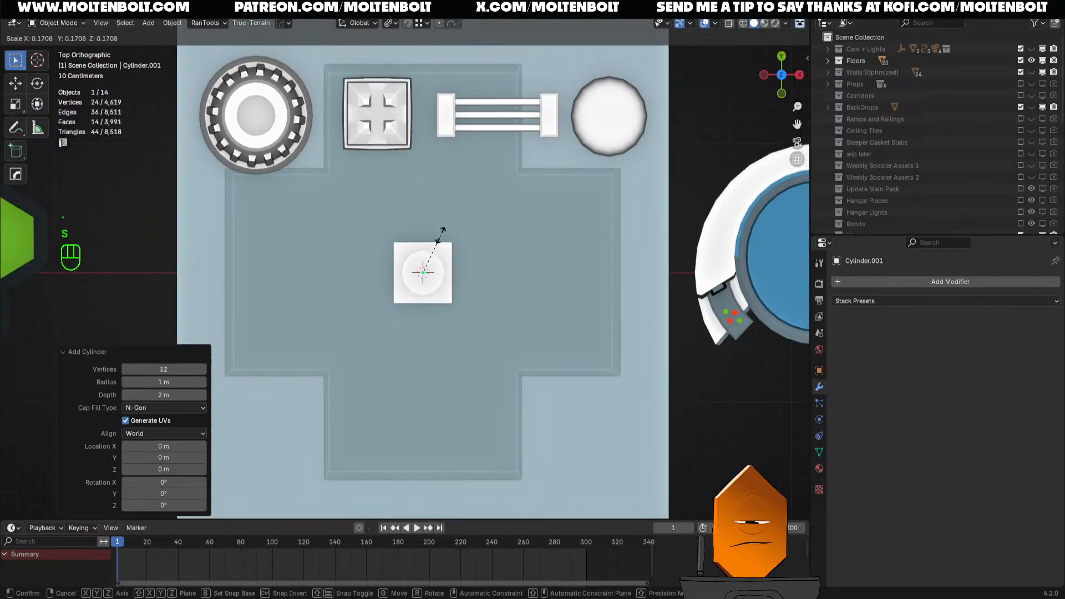
pyautogui.click(435, 250)
pyautogui.keyDown('ctrl'); pyautogui.moveTo(461, 332); pyautogui.dragTo(501, 239, button='middle'); pyautogui.keyUp('ctrl')
pyautogui.keyDown('ctrl'); pyautogui.moveTo(521, 291); pyautogui.dragTo(461, 241, button='middle'); pyautogui.keyUp('ctrl')
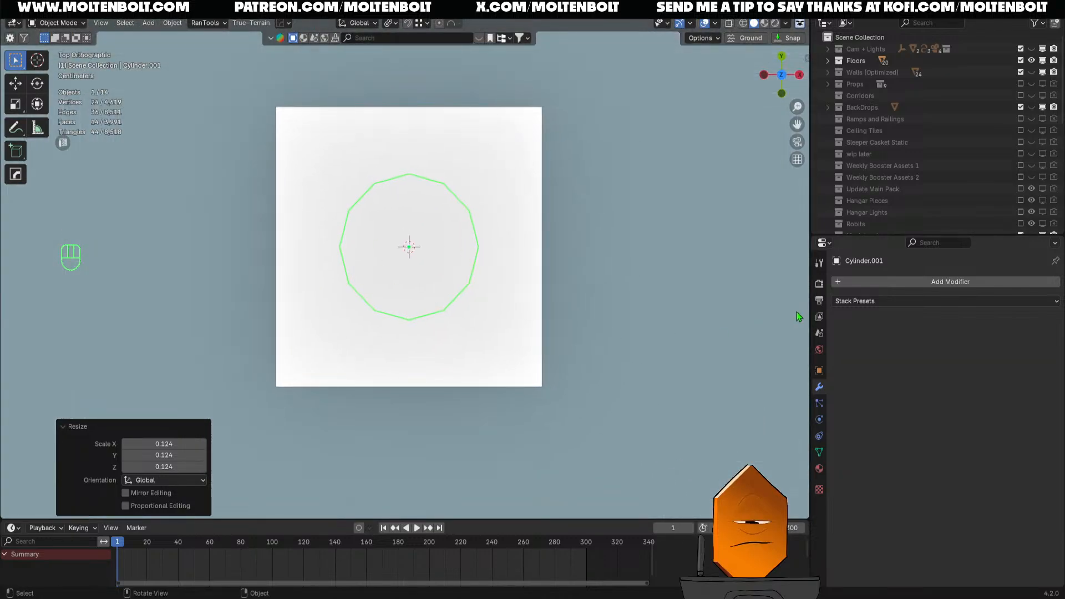
# Move the cylinder about -0.235 m in X and Y to the base block's front-left corner and raise it about 0.24 m along Z
pyautogui.press('g')
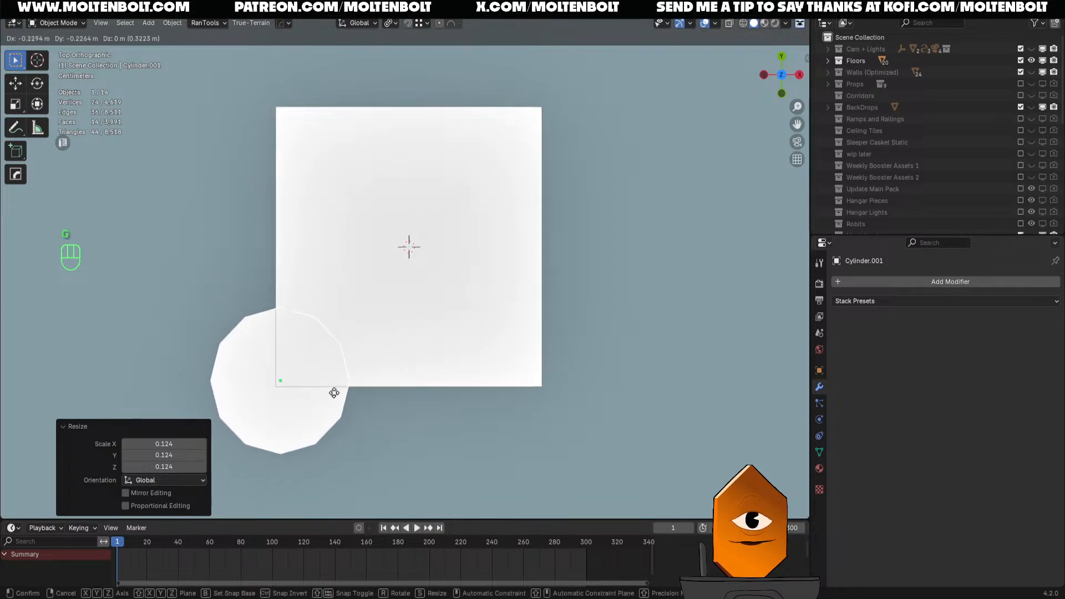
pyautogui.click(331, 397)
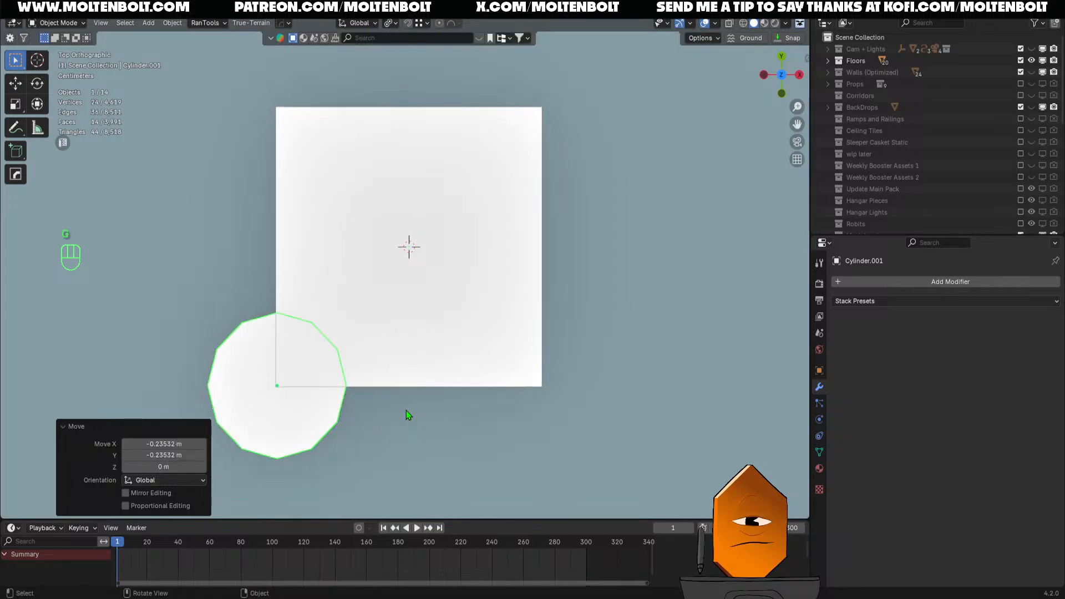
pyautogui.press('`')
pyautogui.press('`')
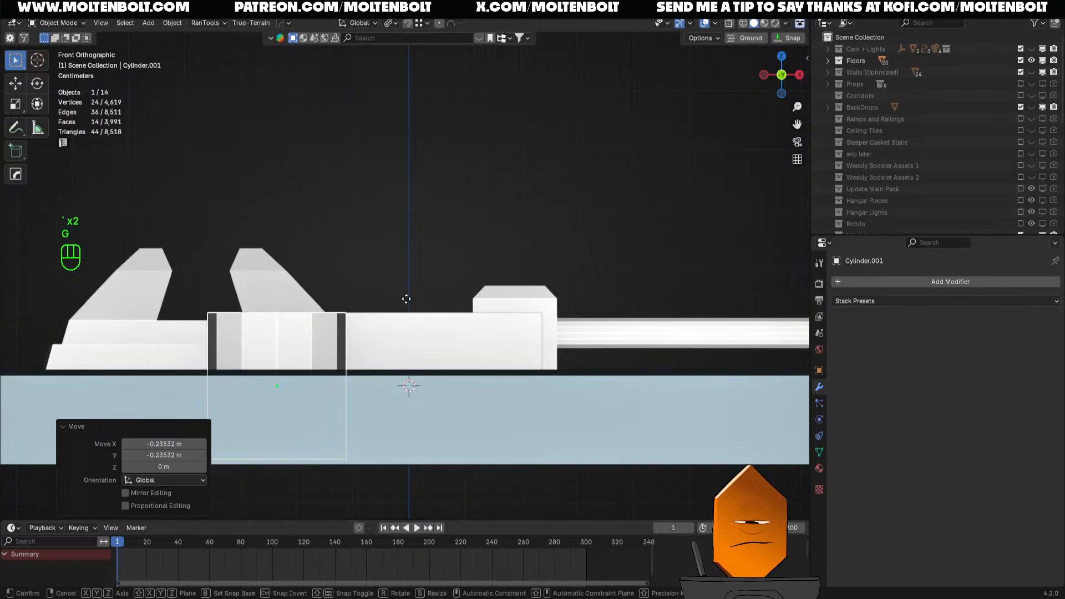
pyautogui.press('g')
pyautogui.press('z')
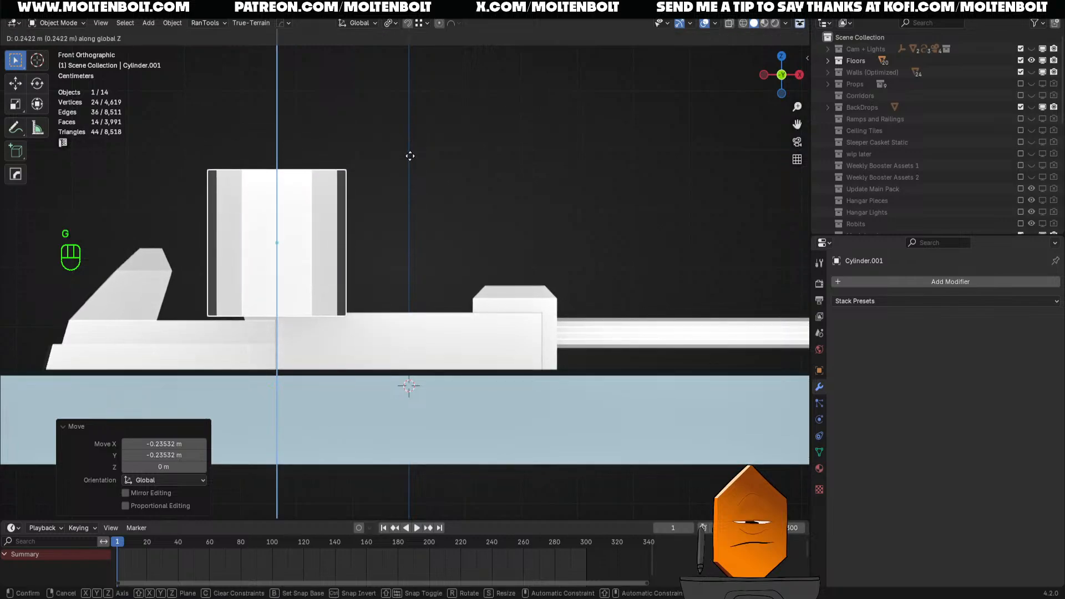
pyautogui.click(410, 156)
# Narrow the cylinder to about 0.58 without changing its height, and shift it about 0.07 m in X and Y inside the block's corner
pyautogui.press('s')
pyautogui.hotkey('shift', 'z')
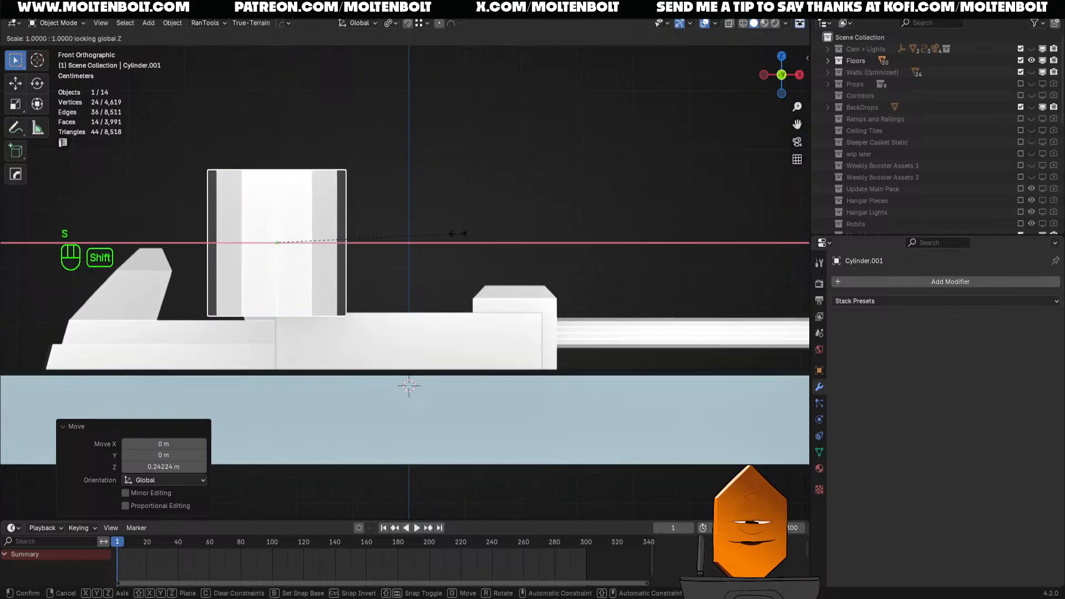
pyautogui.click(385, 258)
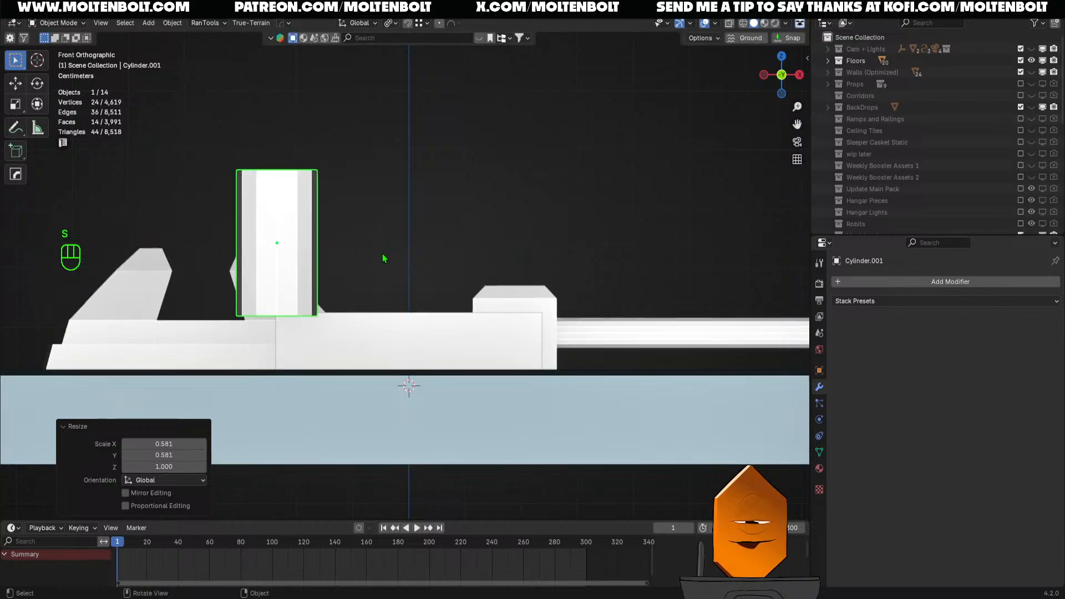
pyautogui.press('KP_7')
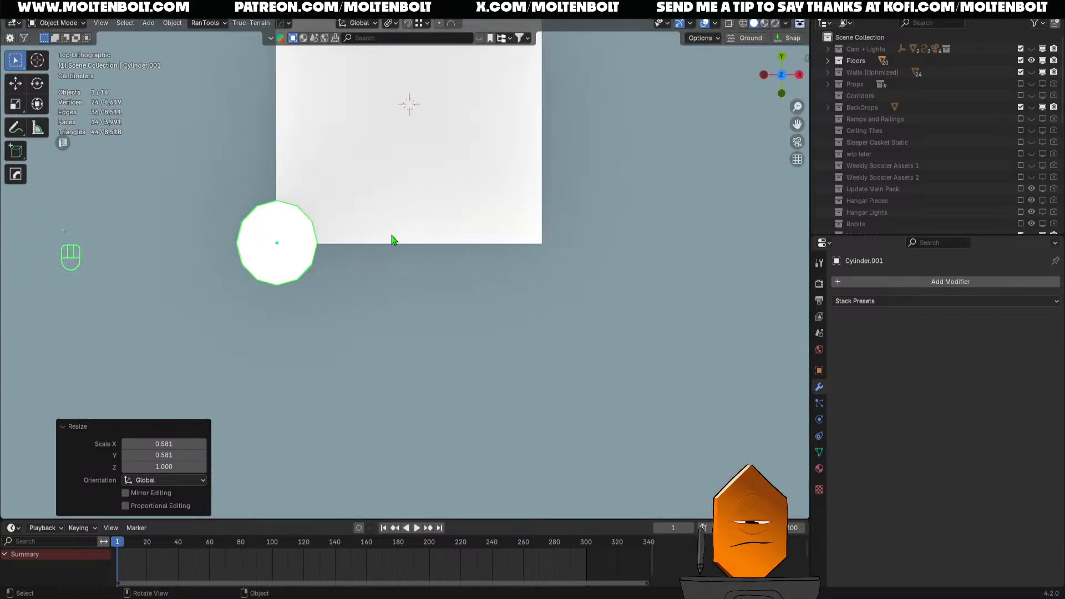
pyautogui.keyDown('shift'); pyautogui.moveTo(392, 240); pyautogui.dragTo(414, 347, button='middle'); pyautogui.keyUp('shift')
pyautogui.press('g')
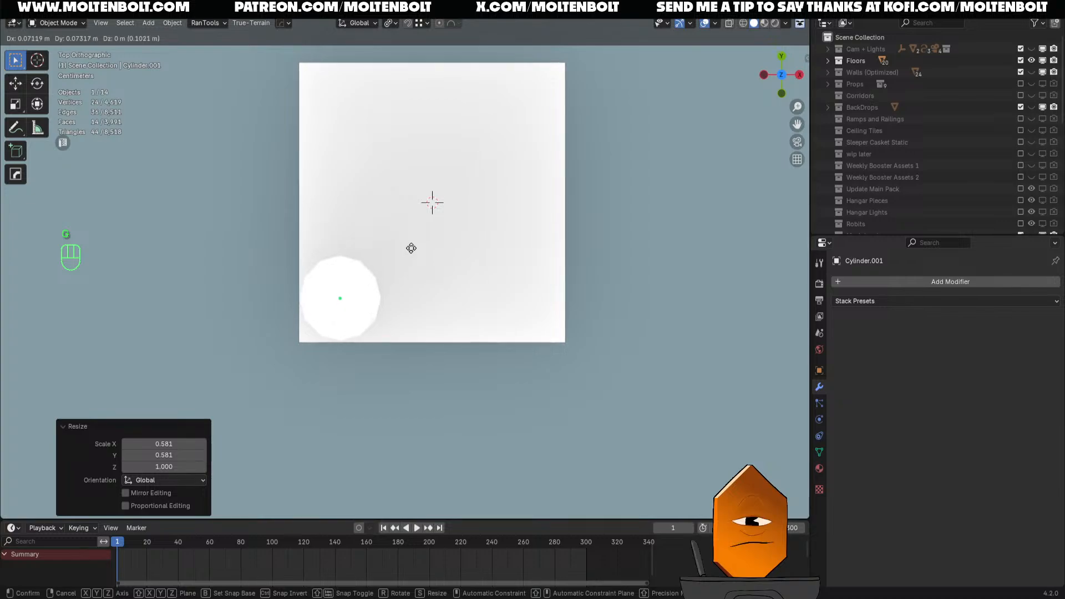
pyautogui.click(411, 247)
pyautogui.scroll(-2, 480, 321)
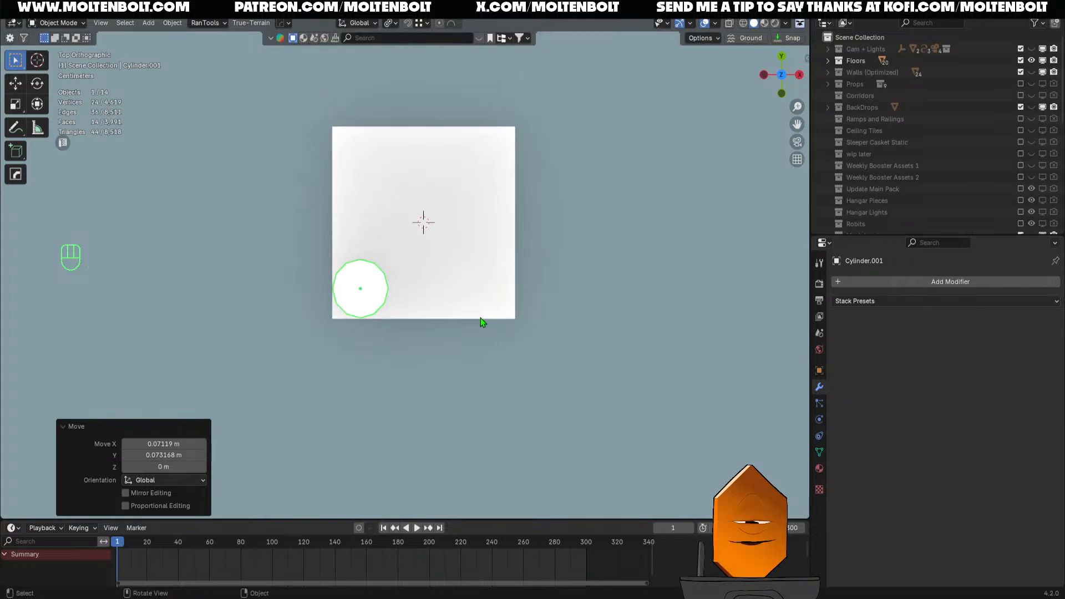
pyautogui.keyDown('shift'); pyautogui.moveTo(448, 283); pyautogui.dragTo(429, 312, button='middle'); pyautogui.keyUp('shift')
# Give the cylinder a Mirror modifier on the X and Y axes, using Mirror Empty as the mirror object
pyautogui.click(896, 285)
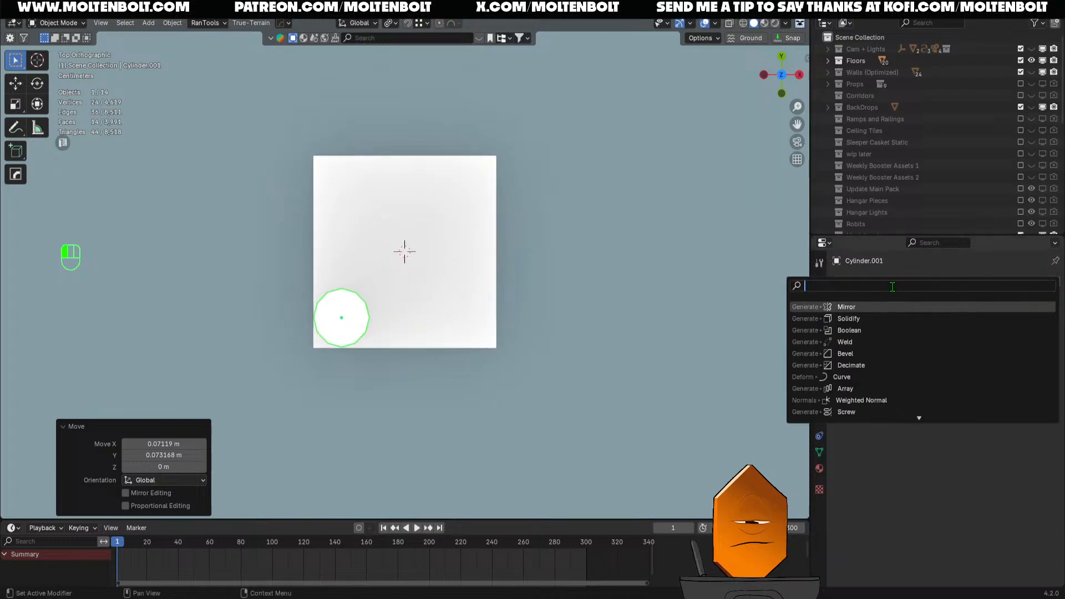
pyautogui.click(875, 307)
pyautogui.click(989, 399)
pyautogui.write('mirror')
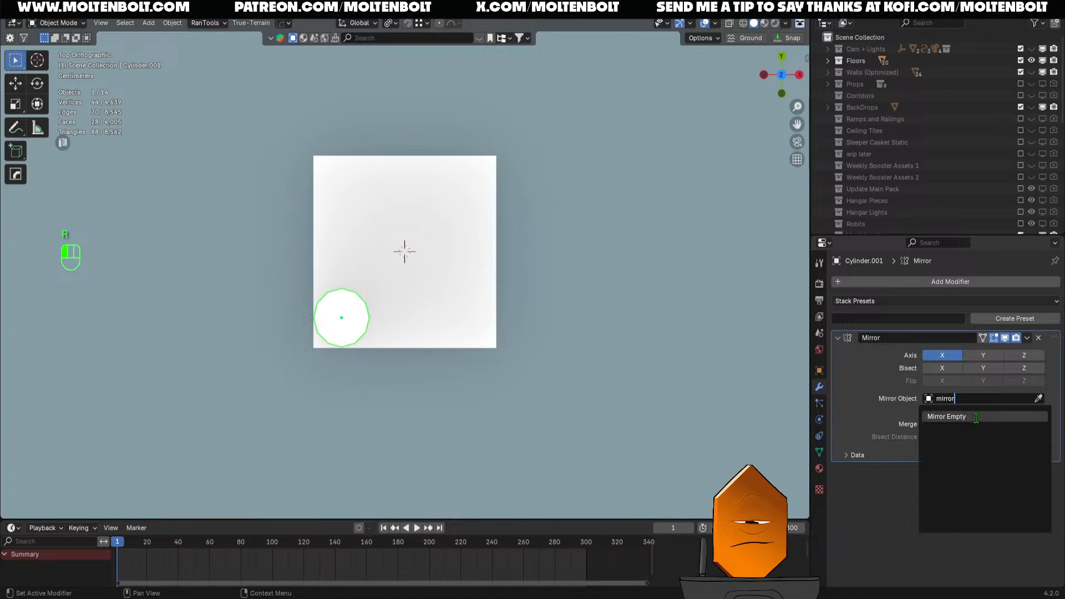
pyautogui.click(976, 416)
pyautogui.click(986, 356)
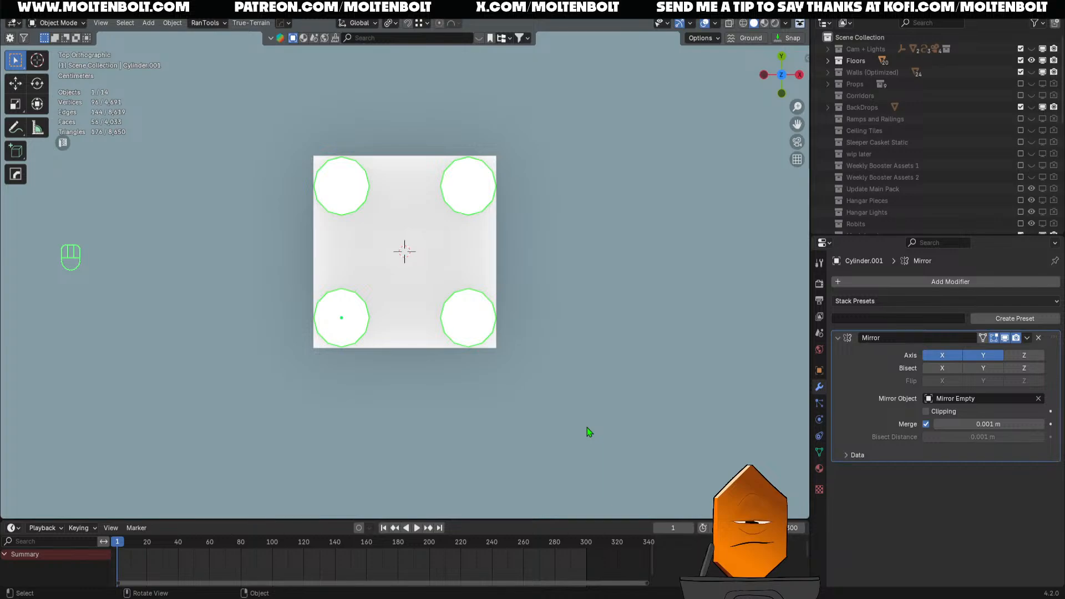
# Lower the four mirrored cylinders about 0.036 m along Z into the base block
pyautogui.moveTo(587, 427); pyautogui.dragTo(520, 284, button='middle')
pyautogui.press('g')
pyautogui.press('z')
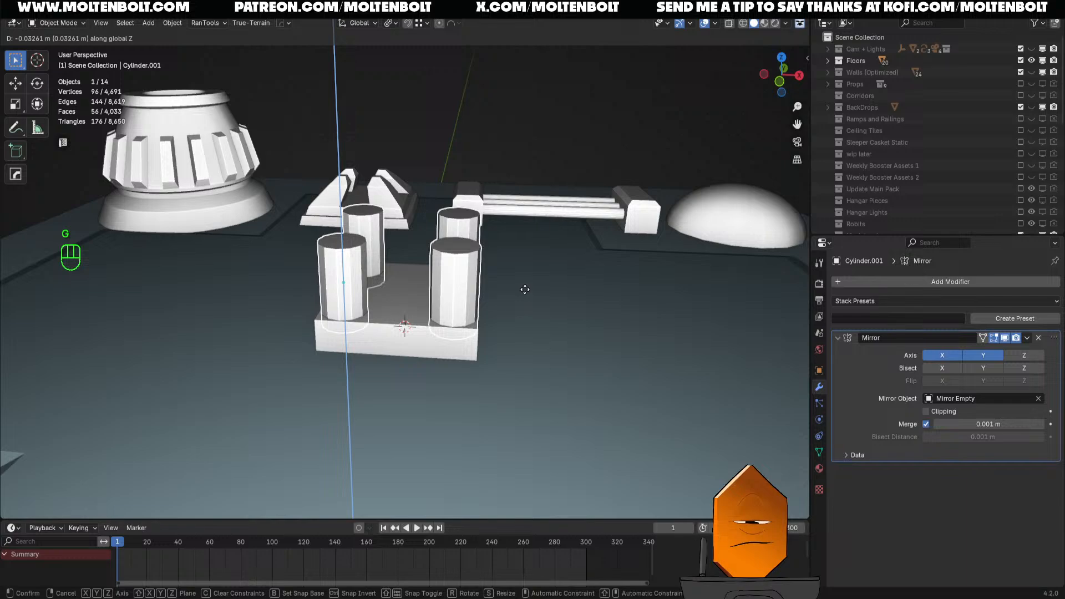
pyautogui.click(525, 291)
# Shift the four mirrored cylinders inward on the base block by about 0.02 m in X and Y
pyautogui.press('KP_7')
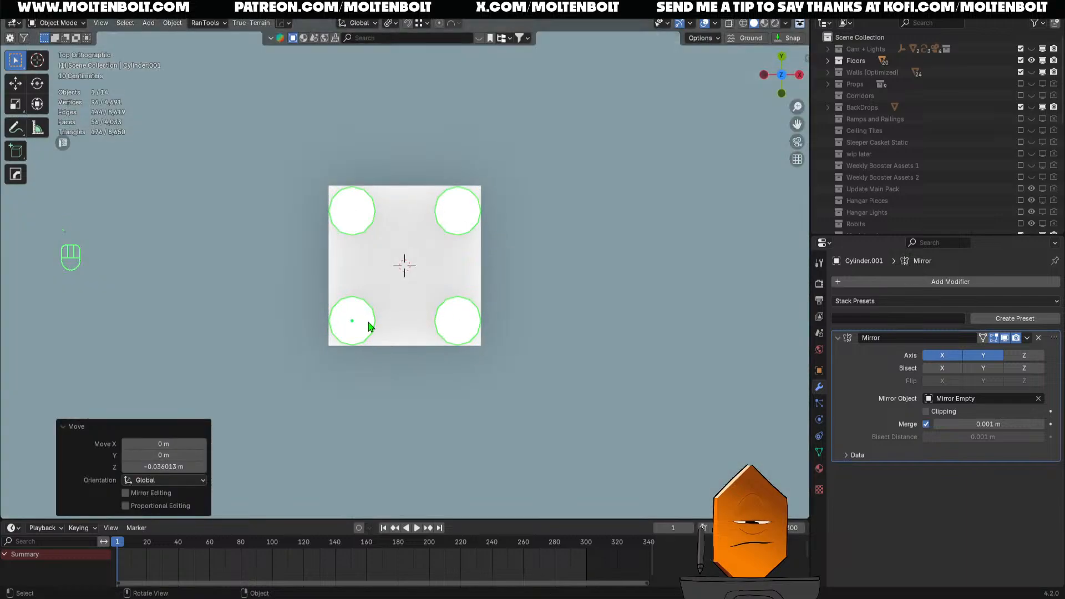
pyautogui.press('g')
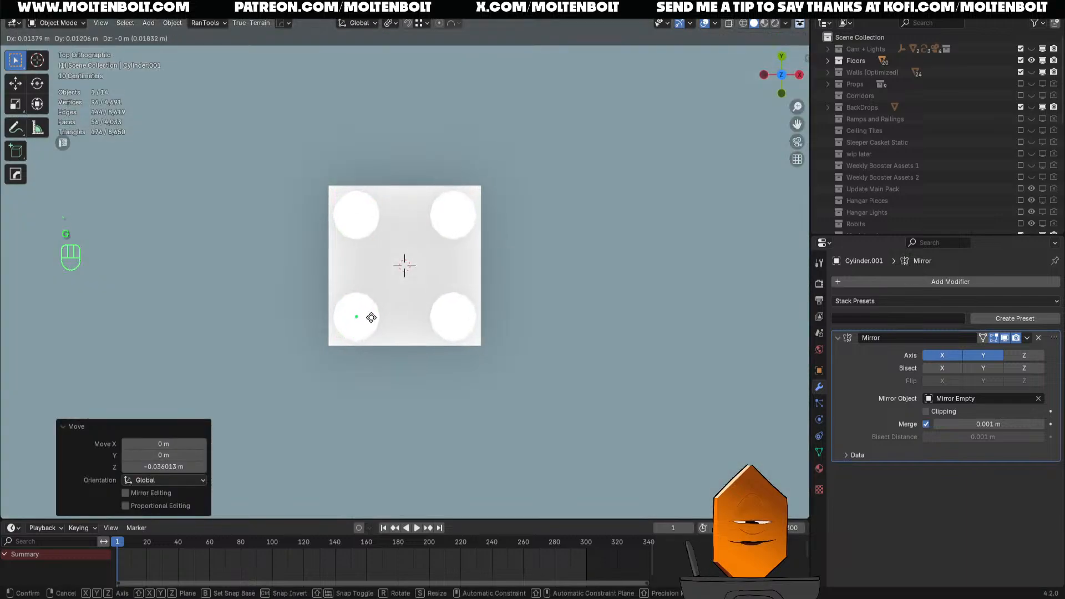
pyautogui.click(374, 315)
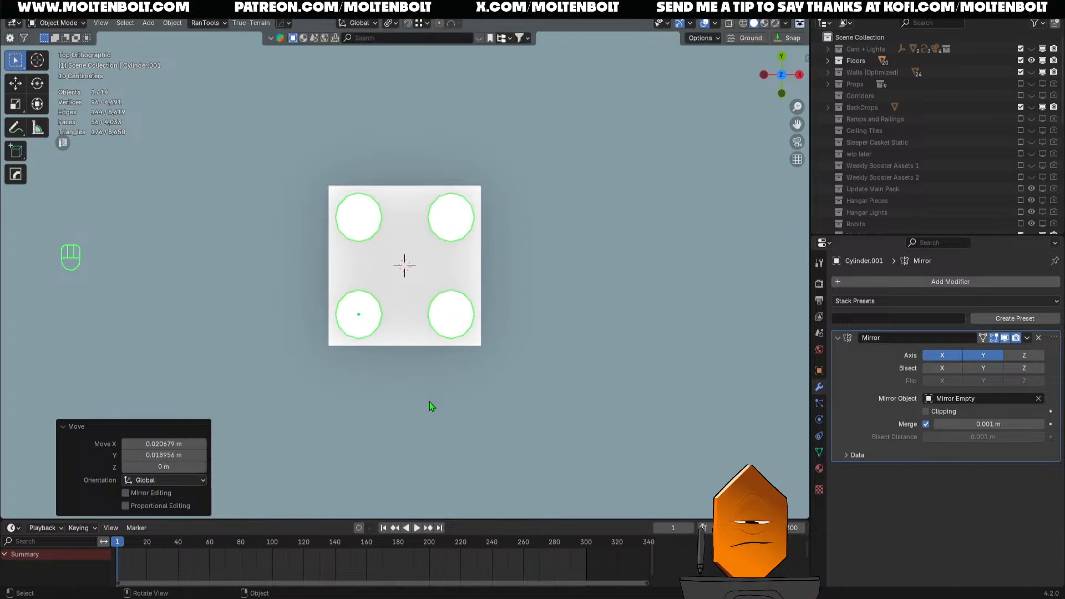
# Apply all transforms to the base block and set its origin to its geometry
pyautogui.moveTo(429, 401); pyautogui.dragTo(475, 359, button='middle')
pyautogui.click(475, 359)
pyautogui.press('Tab')
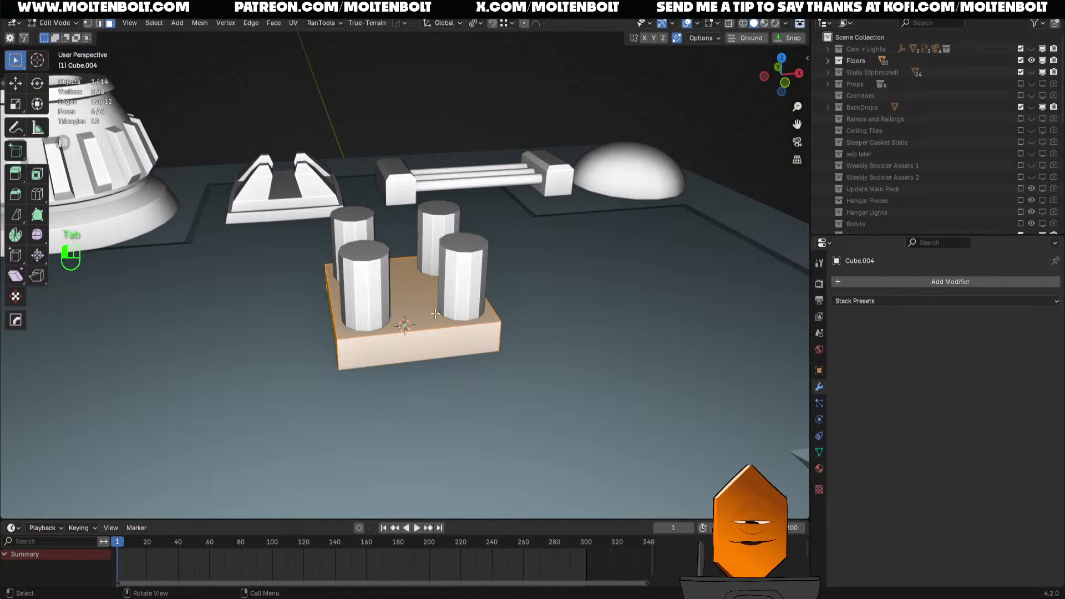
pyautogui.press('Tab')
pyautogui.press('q')
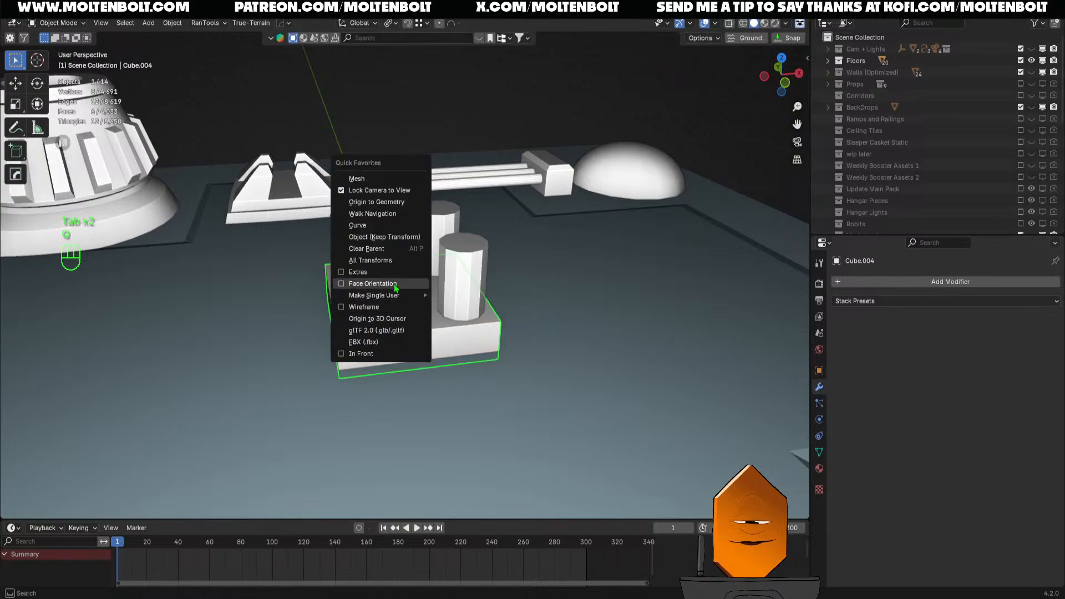
pyautogui.click(370, 260)
pyautogui.press('q')
pyautogui.click(377, 202)
# Bevel the edges of the base block's top face with an offset of about 0.022 m and one segment
pyautogui.press('Tab')
pyautogui.press('3')
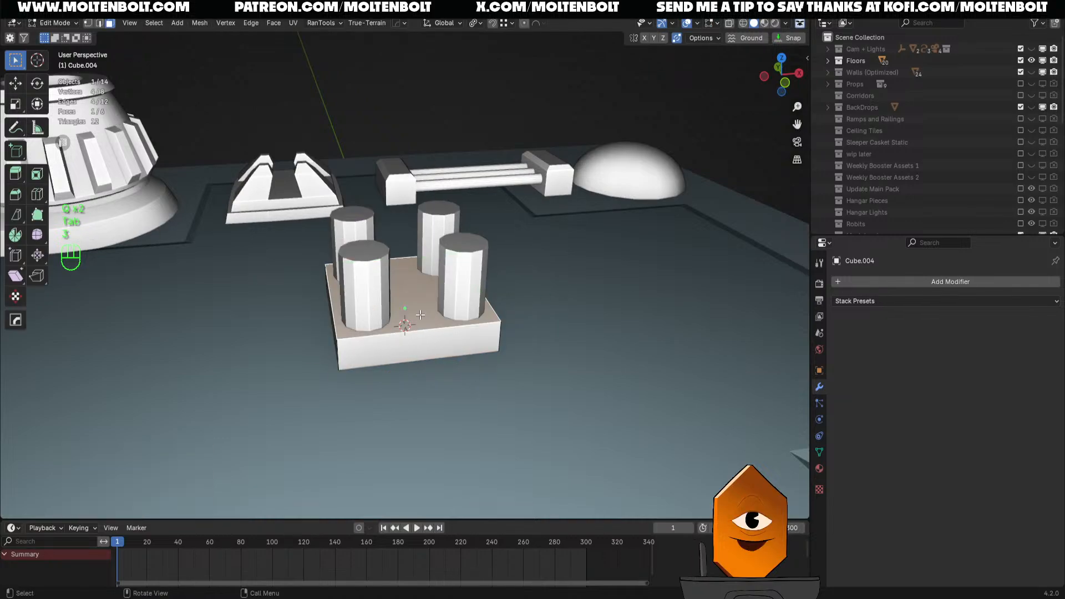
pyautogui.hotkey('ctrl', 'b')
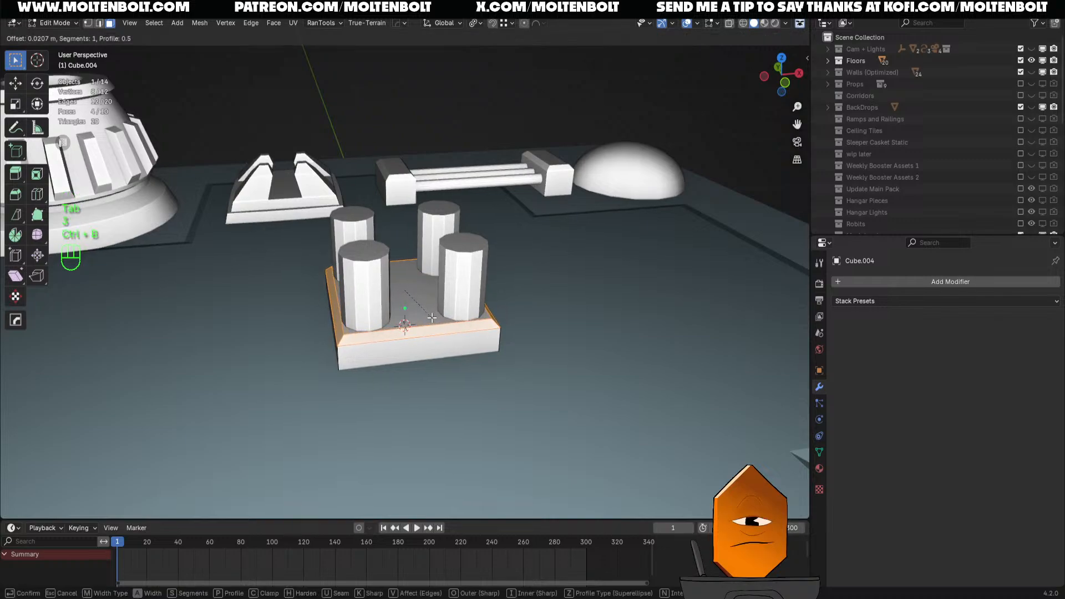
pyautogui.click(432, 317)
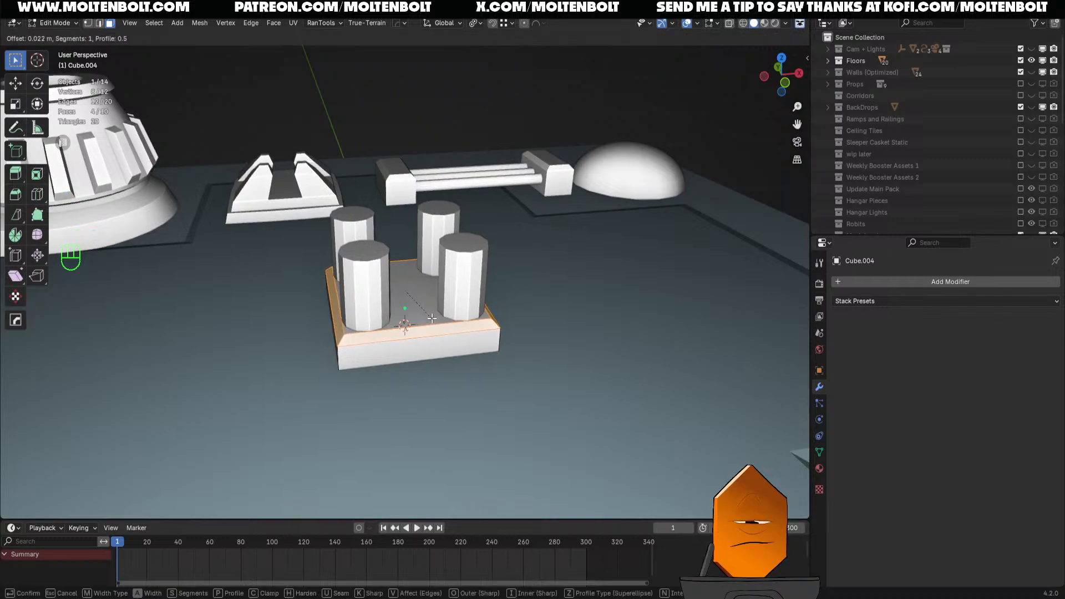
pyautogui.press('Tab')
# Move the mirrored cylinders further inside the beveled edge, about 0.014 m in X and 0.017 m in Y
pyautogui.press('KP_7')
pyautogui.click(367, 328)
pyautogui.press('g')
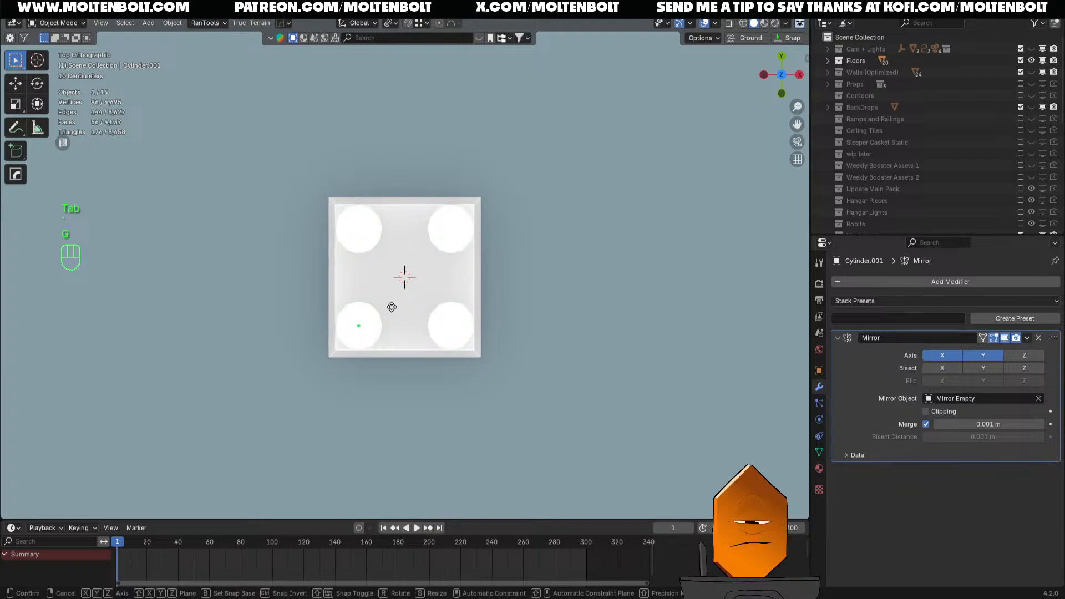
pyautogui.click(398, 306)
pyautogui.moveTo(397, 306); pyautogui.dragTo(400, 333, button='middle')
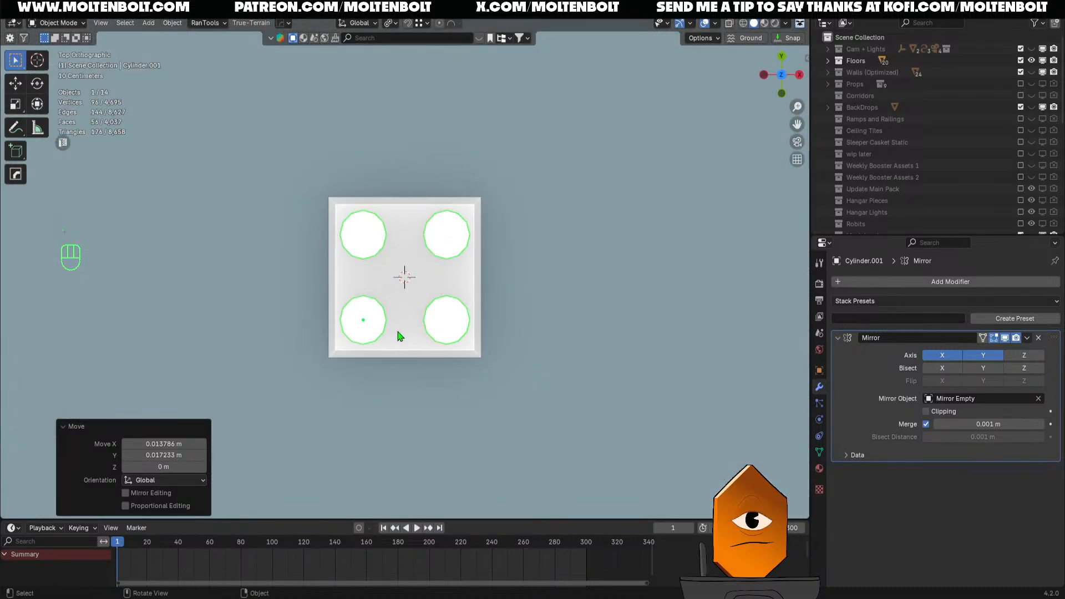
# Scale the cylinders up to about 1.56 and shift them outward by about -0.038 m in X and -0.04 m in Y
pyautogui.press('s')
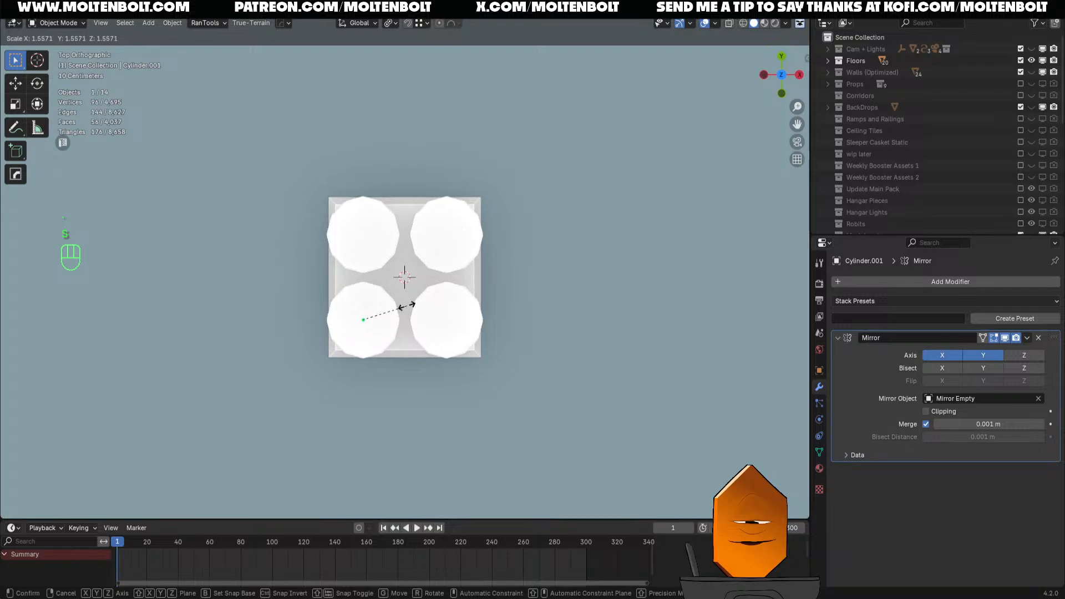
pyautogui.click(408, 305)
pyautogui.press('g')
pyautogui.hotkey('shift', 'z')
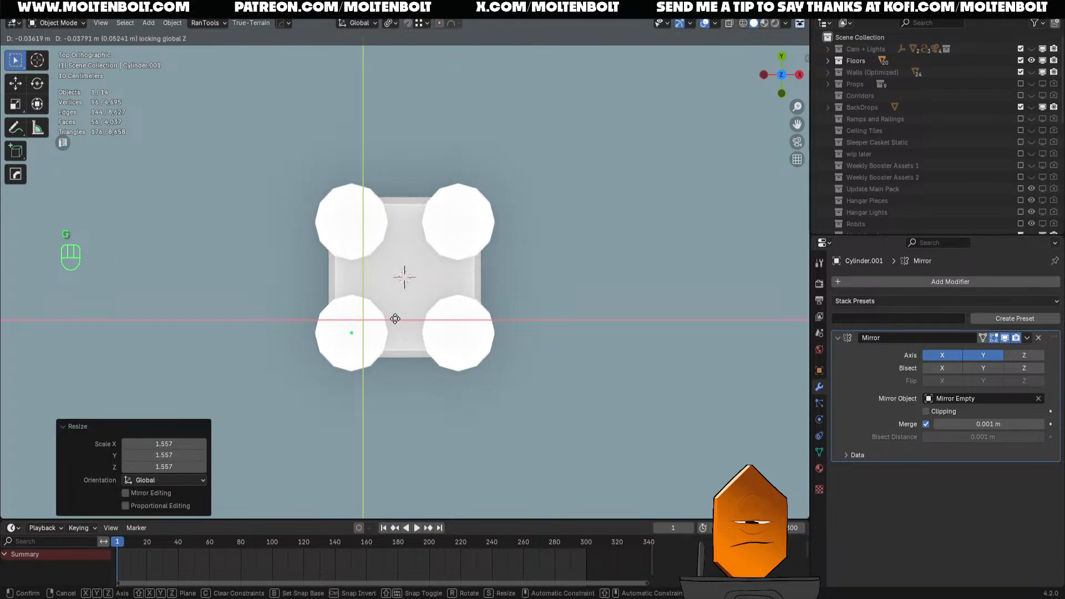
pyautogui.click(394, 319)
pyautogui.press('Tab')
# Raise the four enlarged cylinders about 0.049 m along Z
pyautogui.moveTo(391, 344); pyautogui.dragTo(431, 295, button='middle')
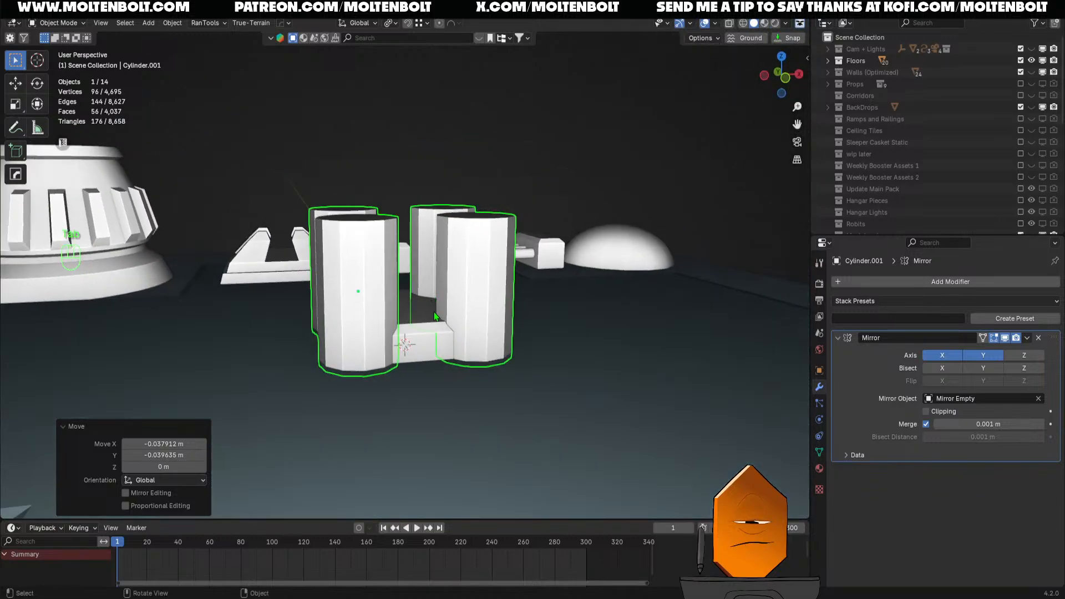
pyautogui.press('g')
pyautogui.press('z')
pyautogui.click(439, 294)
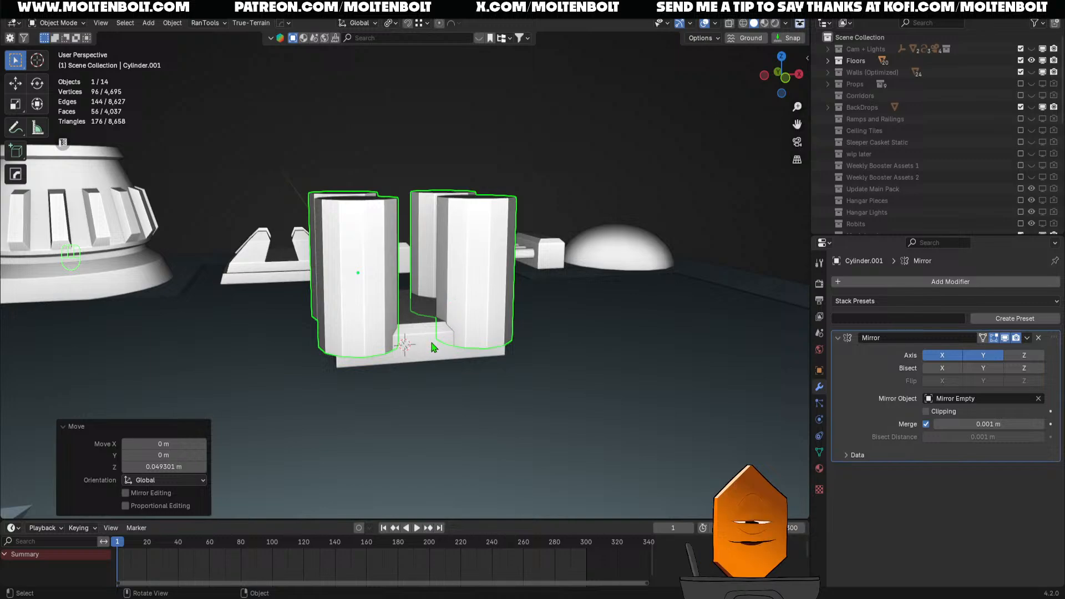
# Convert the base block to a mesh, apply all its transforms and set its origin to its geometry
pyautogui.click(475, 315)
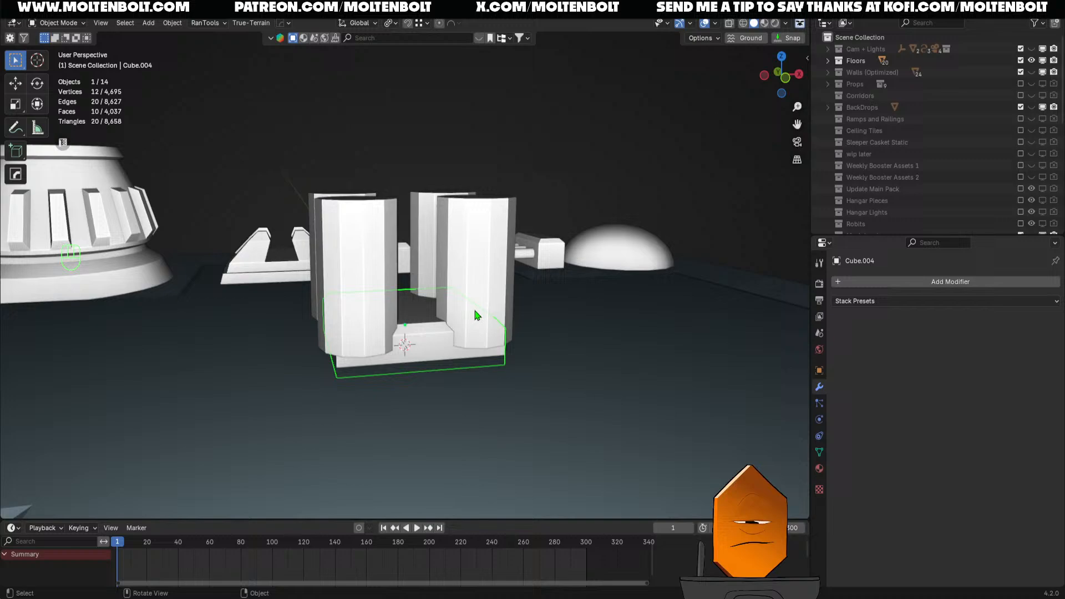
pyautogui.click(919, 280)
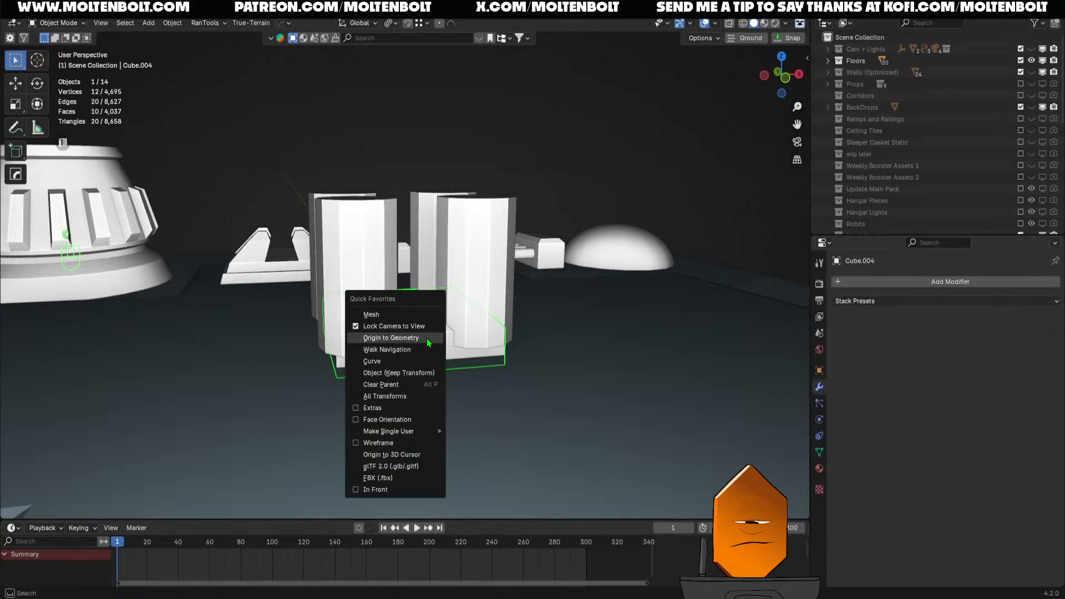
pyautogui.press('q')
pyautogui.click(401, 395)
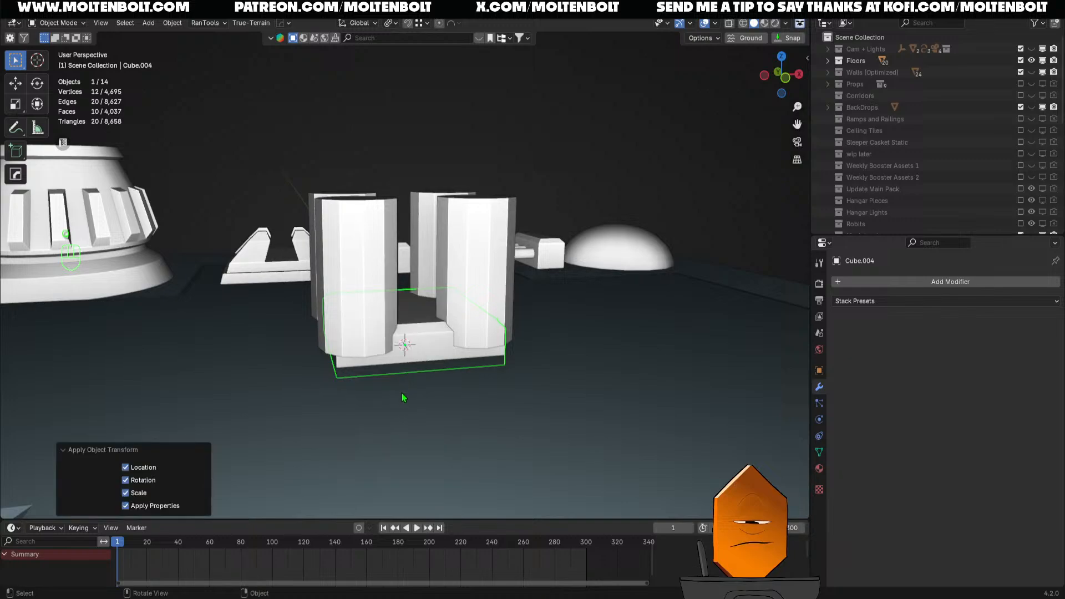
pyautogui.press('q')
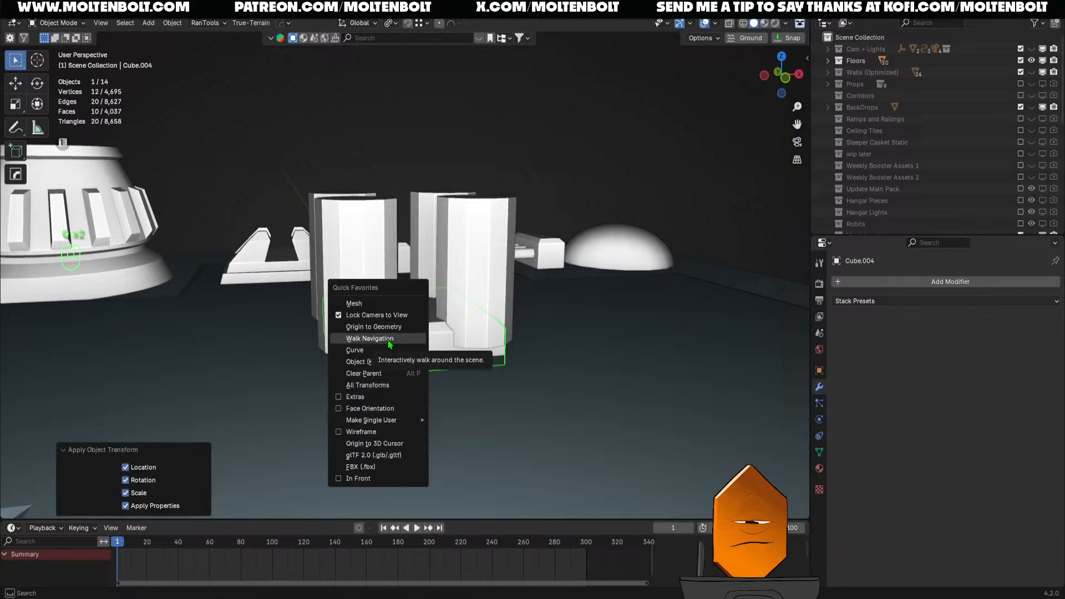
pyautogui.click(382, 327)
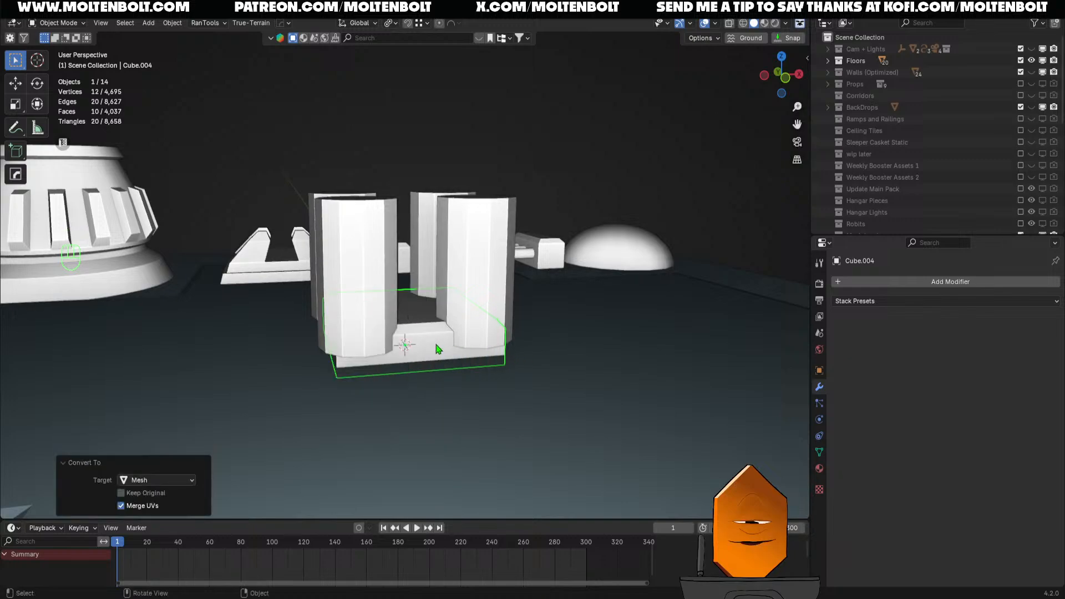
pyautogui.press('q')
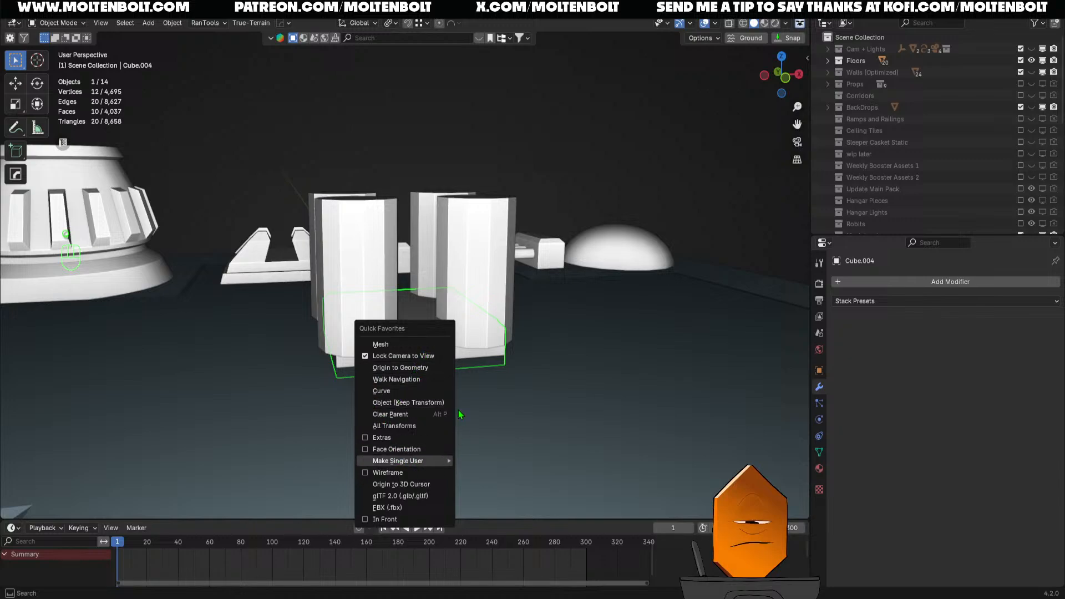
pyautogui.click(408, 426)
pyautogui.press('q')
pyautogui.click(409, 370)
# Convert the mirrored cylinders to a mesh, apply all transforms and set their origin to geometry
pyautogui.moveTo(614, 397); pyautogui.dragTo(606, 423, button='middle')
pyautogui.scroll(-2, 607, 423)
pyautogui.click(467, 284)
pyautogui.press('q')
pyautogui.click(442, 264)
pyautogui.press('q')
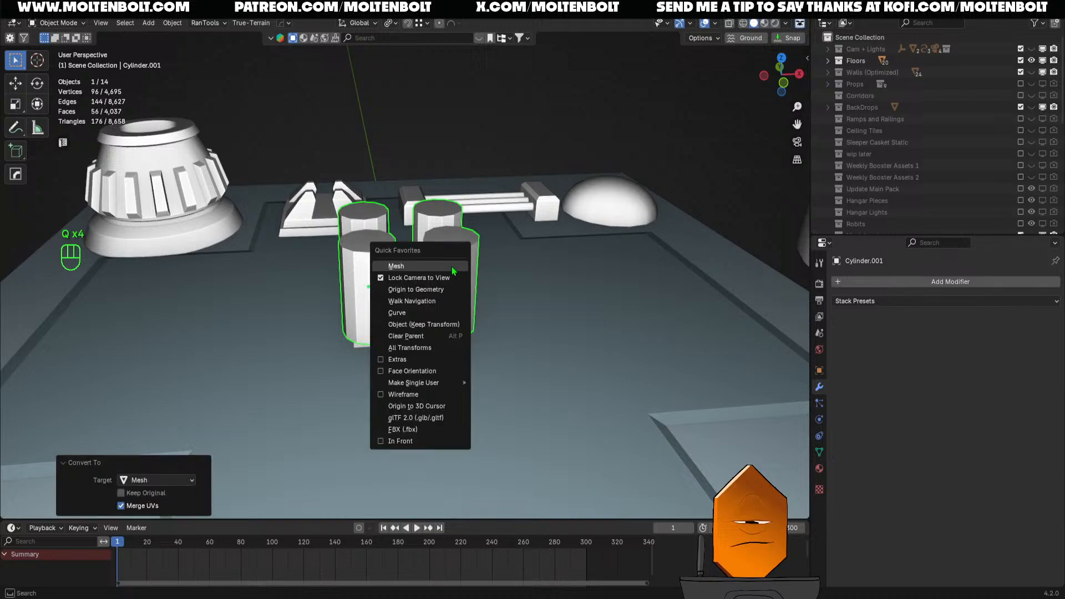
pyautogui.click(422, 344)
pyautogui.press('q')
pyautogui.click(411, 289)
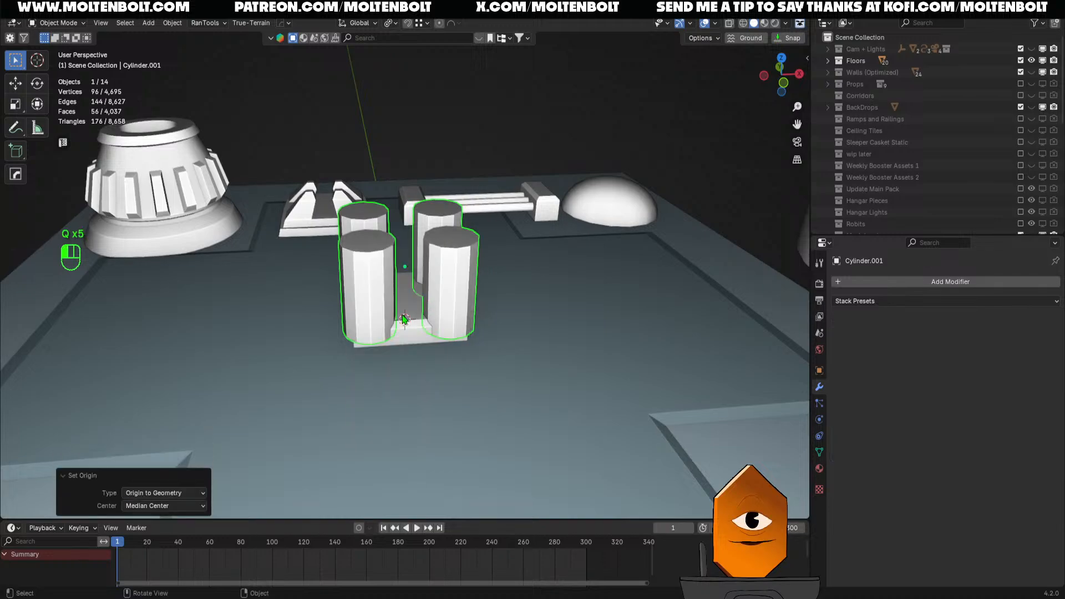
# Cut the cylinders' shapes out of the base block with a Boolean Difference modifier and apply it
pyautogui.click(408, 308)
pyautogui.click(890, 281)
pyautogui.click(865, 324)
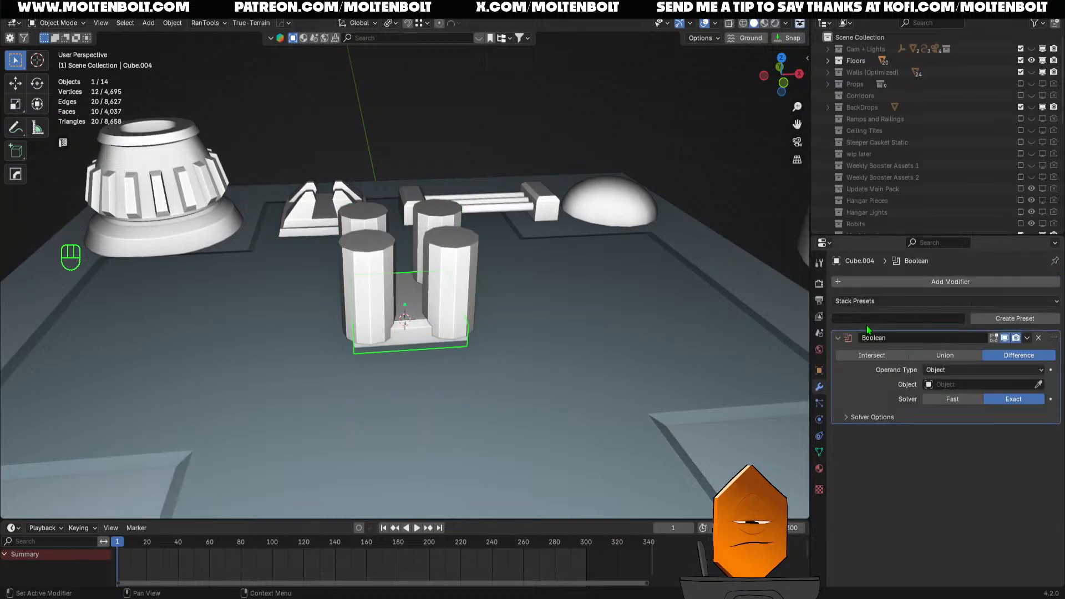
pyautogui.click(1038, 385)
pyautogui.click(469, 267)
pyautogui.moveTo(486, 296); pyautogui.dragTo(571, 415, button='middle')
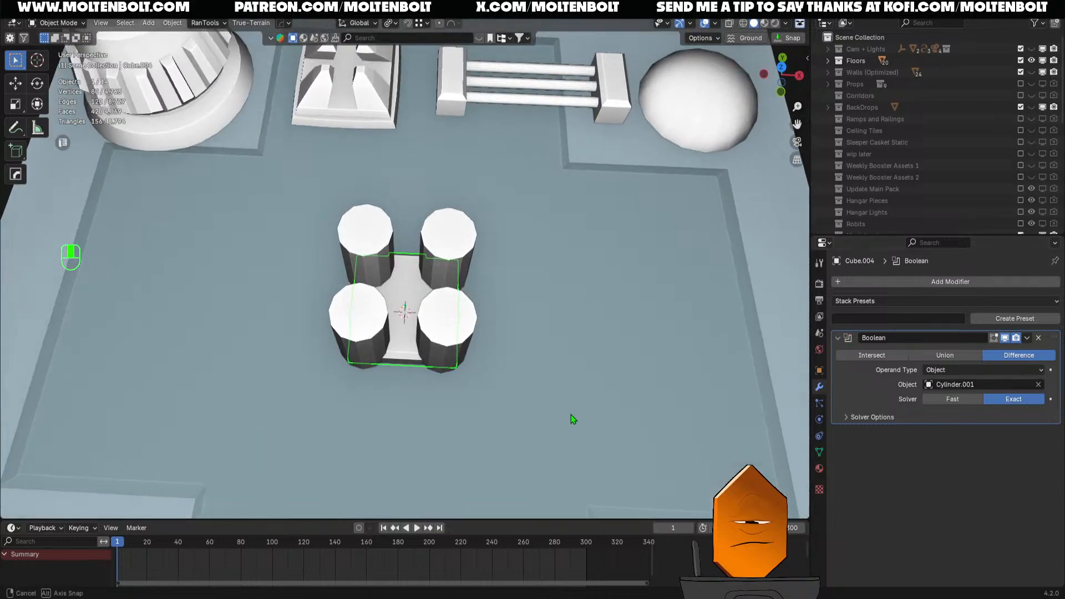
pyautogui.click(1027, 337)
pyautogui.click(979, 349)
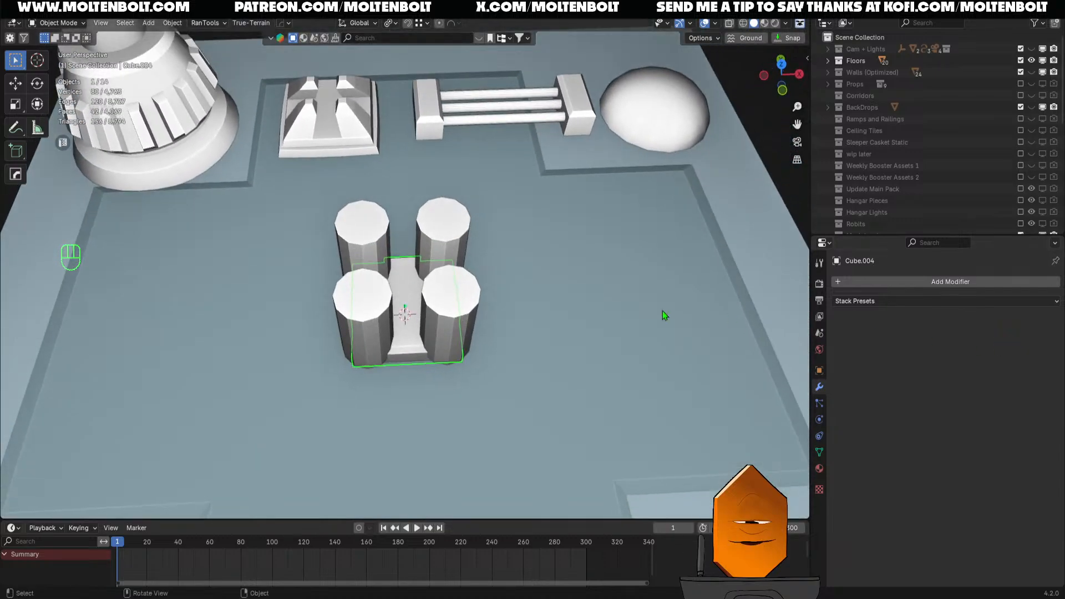
# Move the cylinders and the notched base block to the Weekly Booster Assets 4 collection
pyautogui.click(474, 309)
pyautogui.press('m')
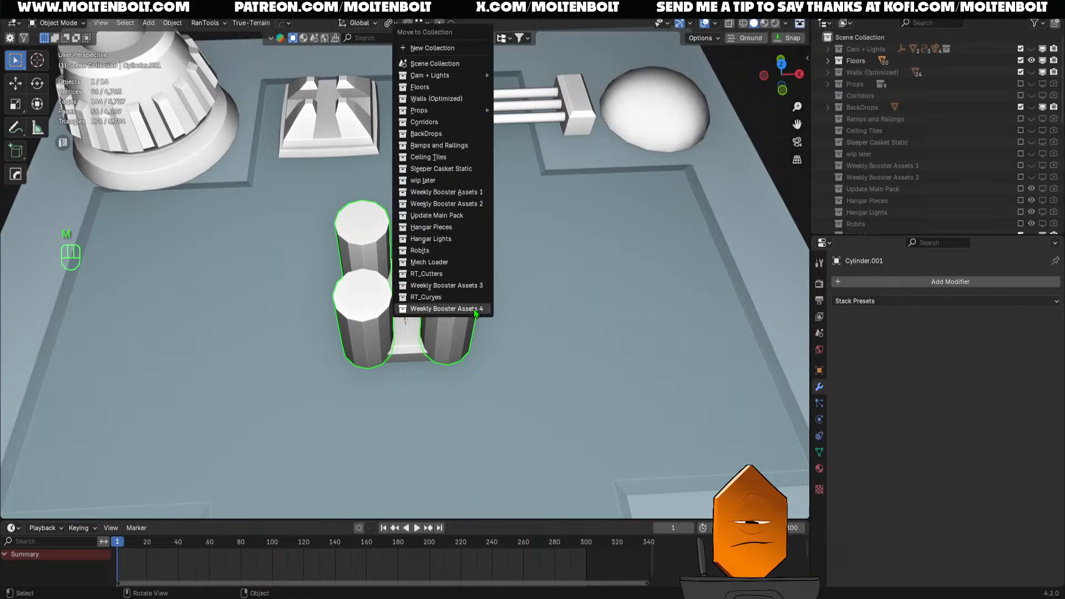
pyautogui.press('n')
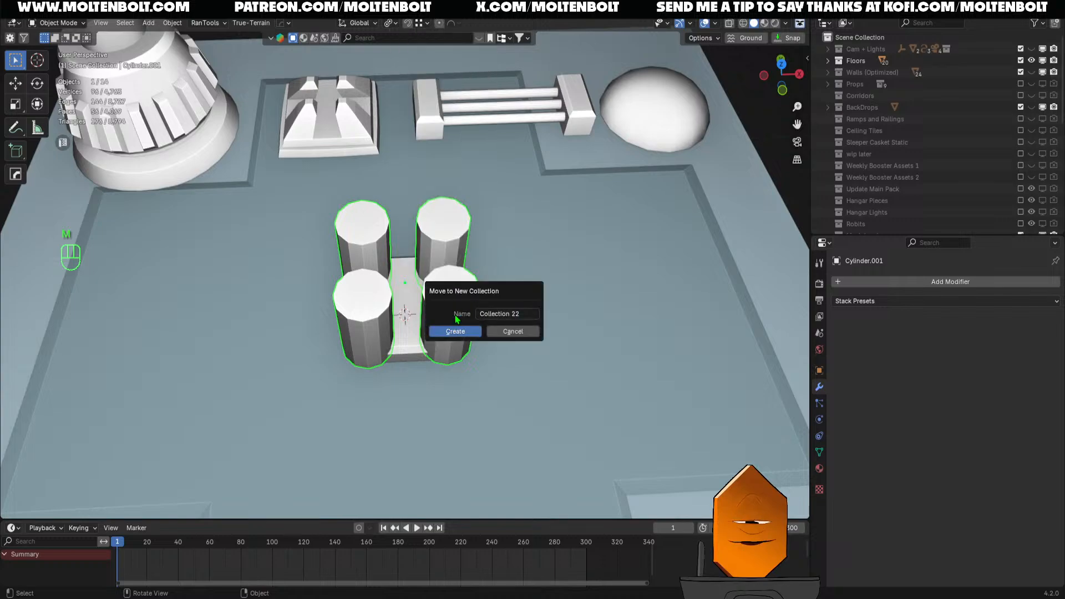
pyautogui.click(513, 331)
pyautogui.press('m')
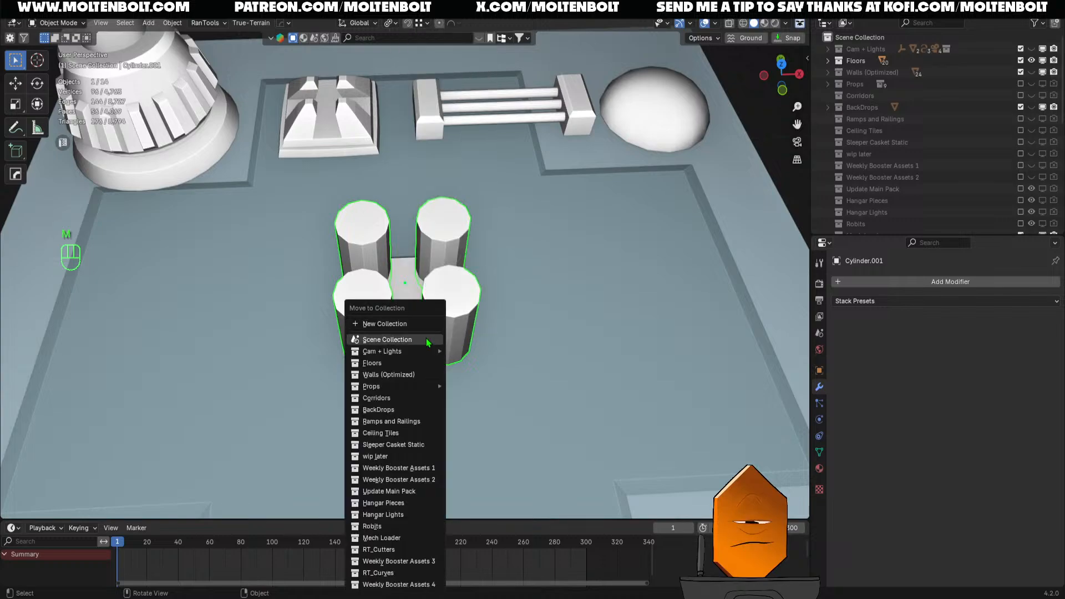
pyautogui.click(408, 584)
pyautogui.click(418, 344)
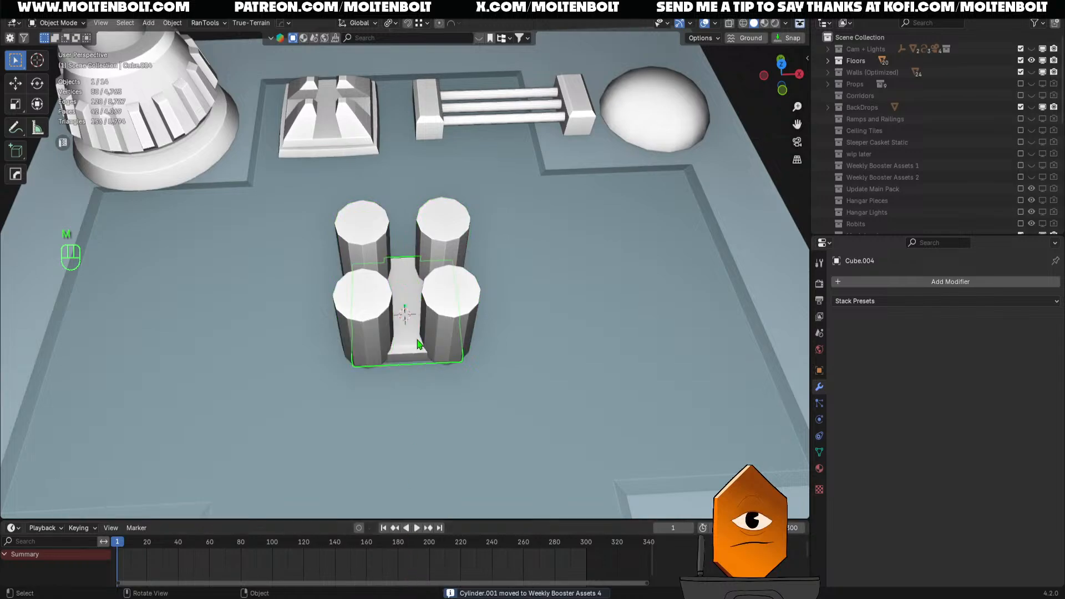
pyautogui.press('m')
pyautogui.click(413, 355)
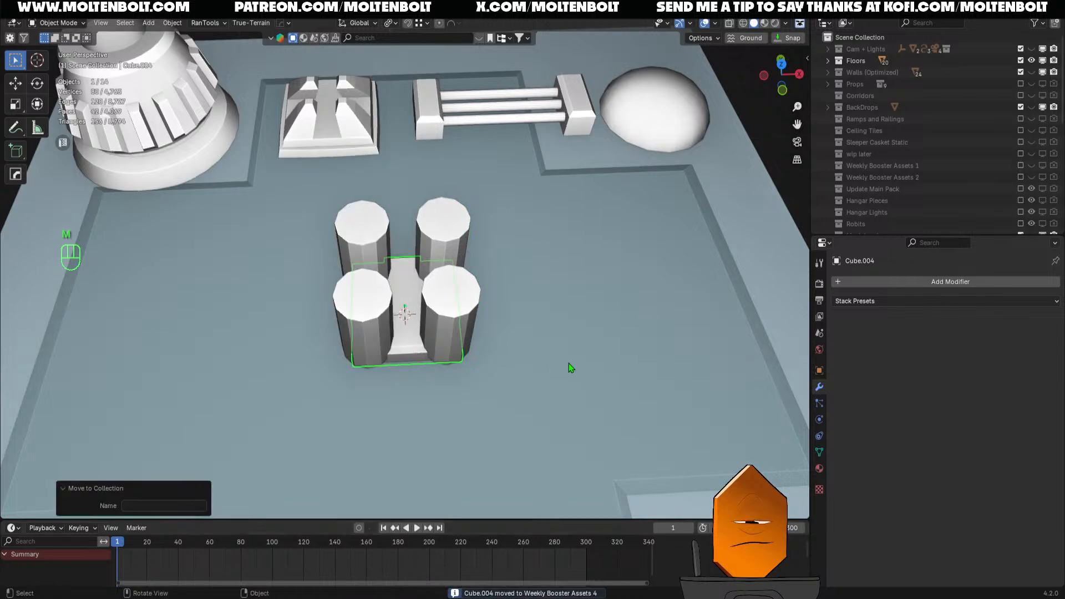
# Save the scene file with the new four-cylinder greeble
pyautogui.moveTo(547, 361); pyautogui.dragTo(591, 296, button='middle')
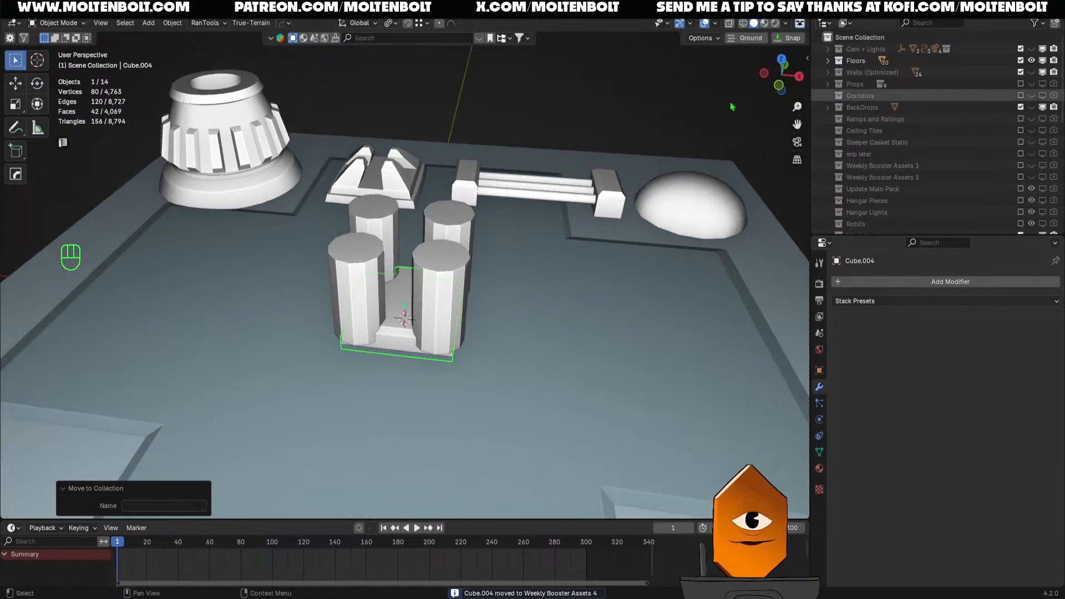
pyautogui.moveTo(684, 203)
pyautogui.mouseDown(button='middle')
pyautogui.moveTo(669, 253)
pyautogui.moveTo(704, 200)
pyautogui.mouseUp(button='middle')
pyautogui.scroll(-2, 705, 199)
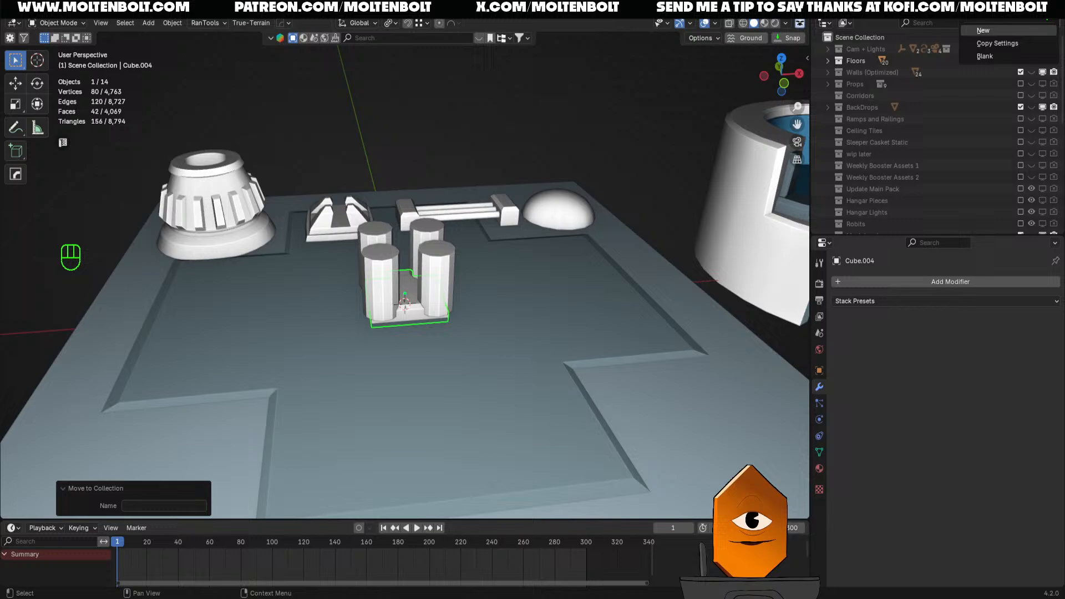
pyautogui.click(1019, 49)
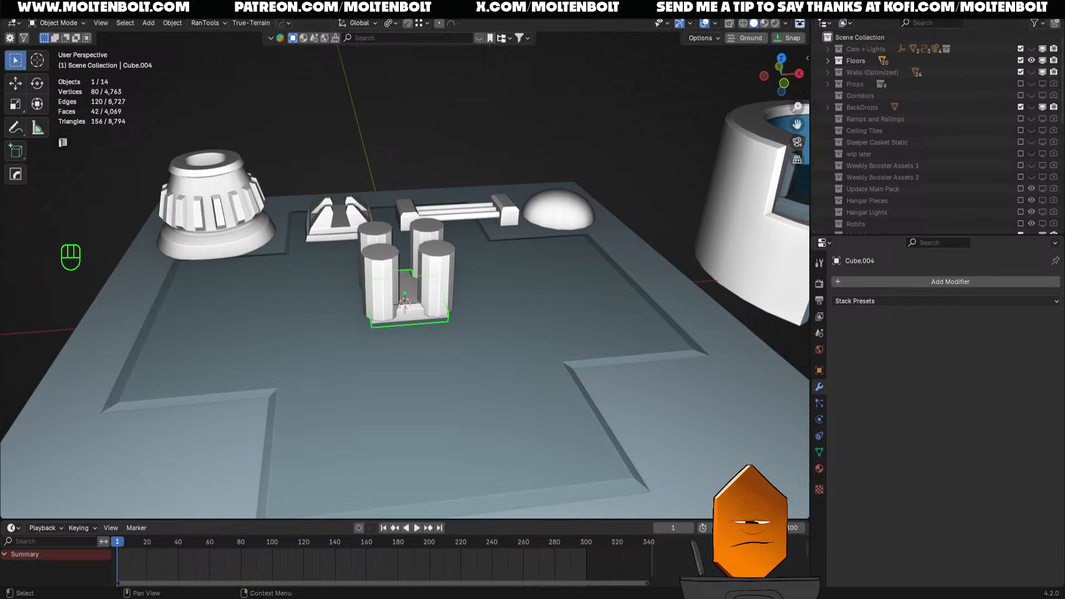
pyautogui.moveTo(560, 199); pyautogui.dragTo(525, 224, button='middle')
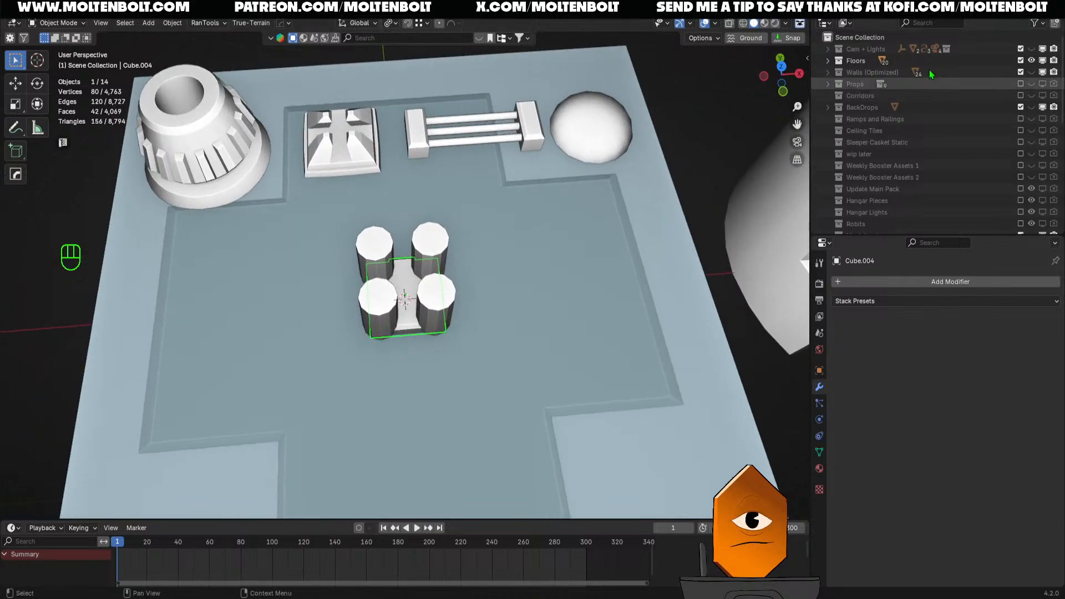
pyautogui.moveTo(594, 215); pyautogui.dragTo(567, 280, button='middle')
pyautogui.hotkey('ctrl', 's')
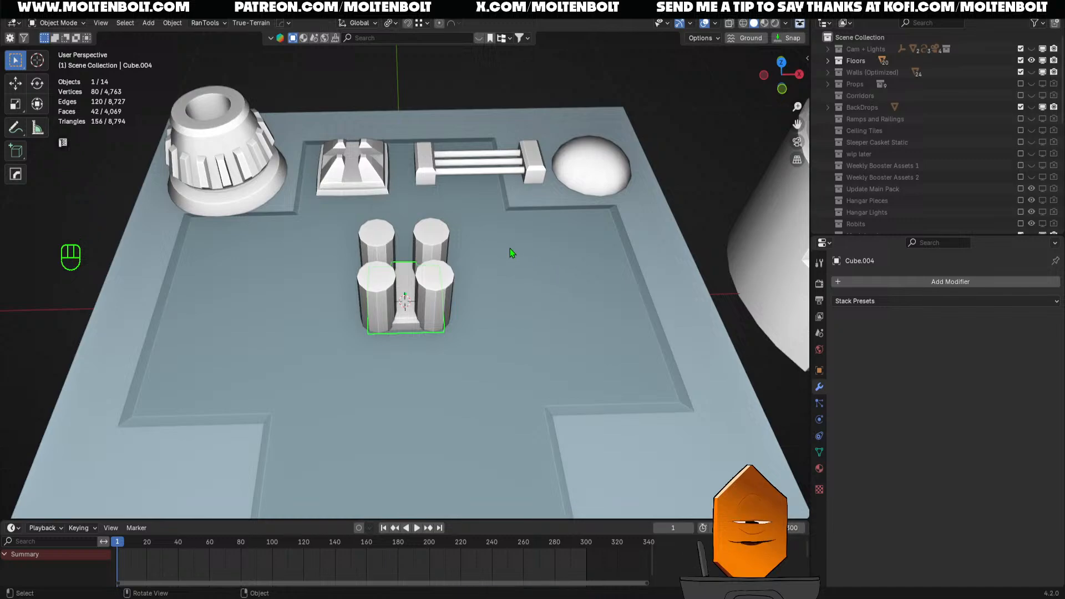
# Deselect everything in the scene and save the file again
pyautogui.moveTo(511, 252); pyautogui.dragTo(533, 239, button='middle')
pyautogui.moveTo(553, 173); pyautogui.dragTo(459, 361, button='middle')
pyautogui.hotkey('alt', 'a')
pyautogui.moveTo(473, 275); pyautogui.dragTo(547, 345, button='middle')
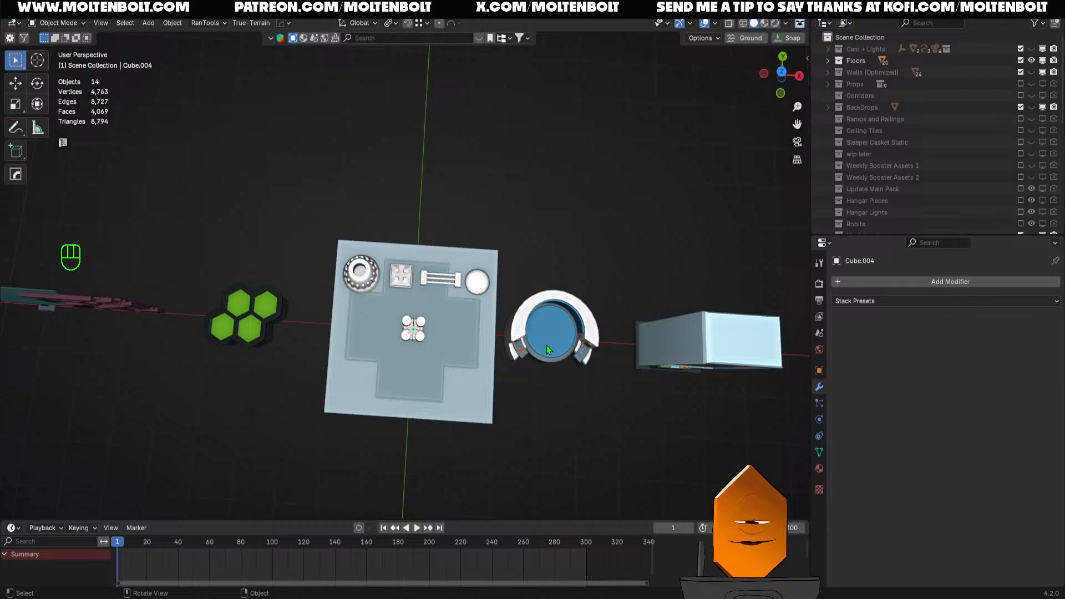
pyautogui.moveTo(547, 345); pyautogui.dragTo(624, 380, button='middle')
pyautogui.hotkey('ctrl', 's')
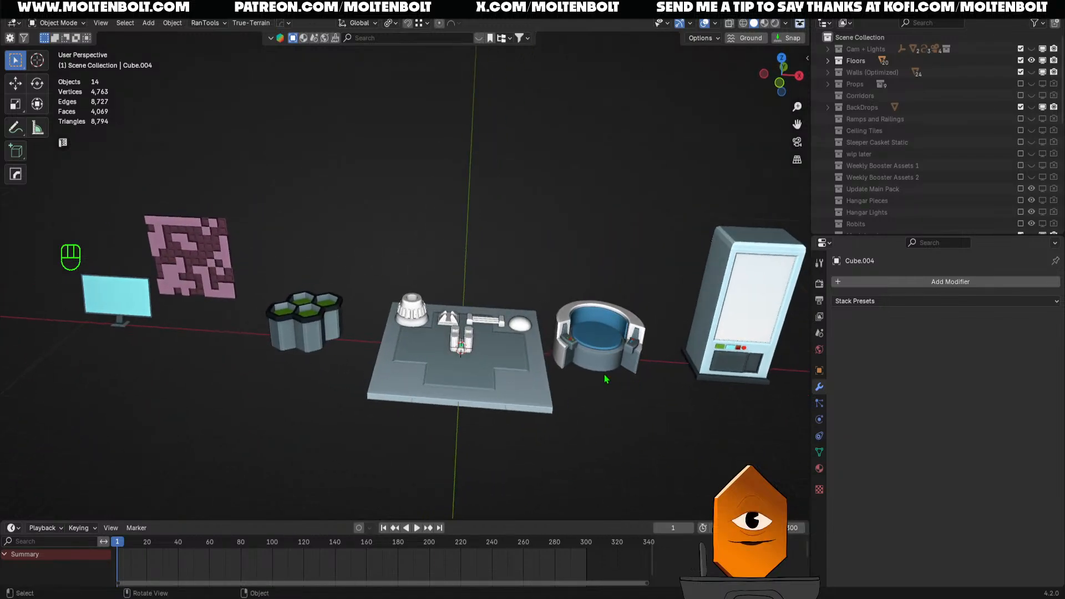
# Open the recent file "mb grad test.blend"
pyautogui.keyDown('ctrl'); pyautogui.moveTo(418, 265); pyautogui.dragTo(440, 288, button='middle'); pyautogui.keyUp('ctrl')
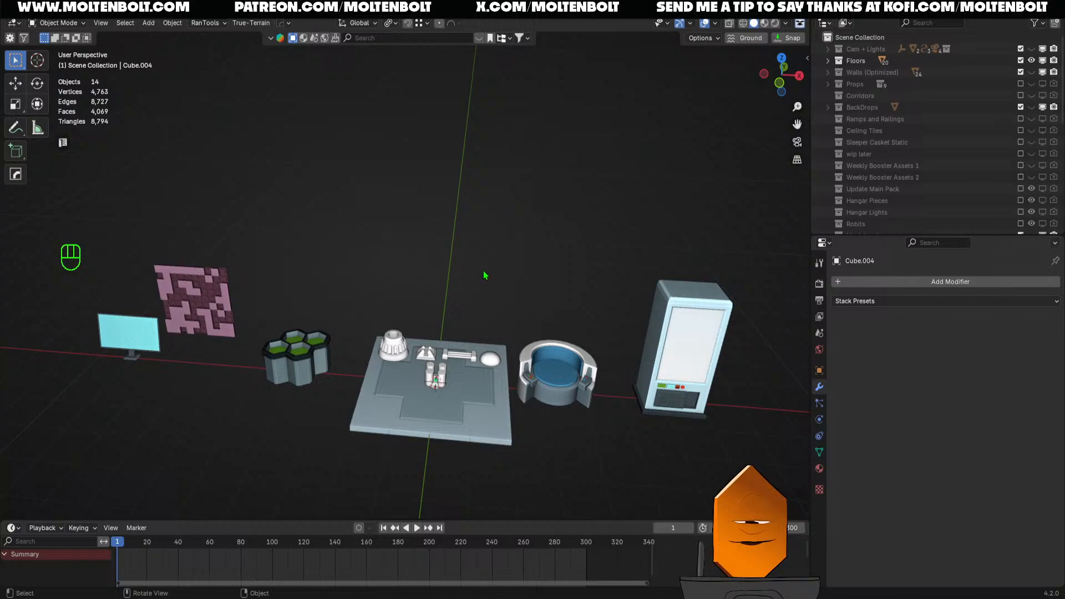
pyautogui.click(25, 7)
pyautogui.moveTo(49, 48)
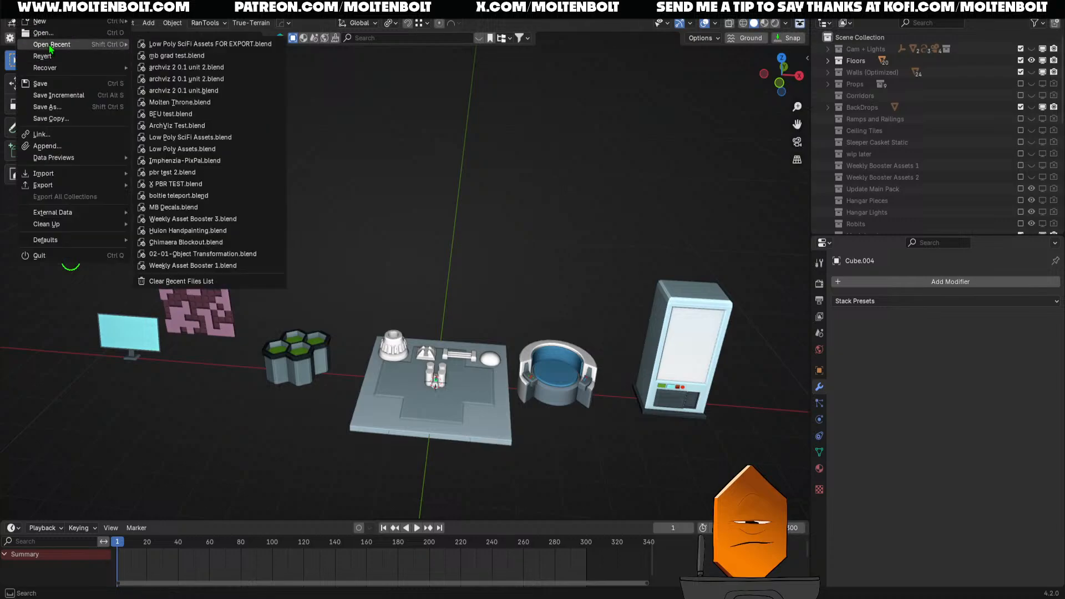
pyautogui.click(177, 56)
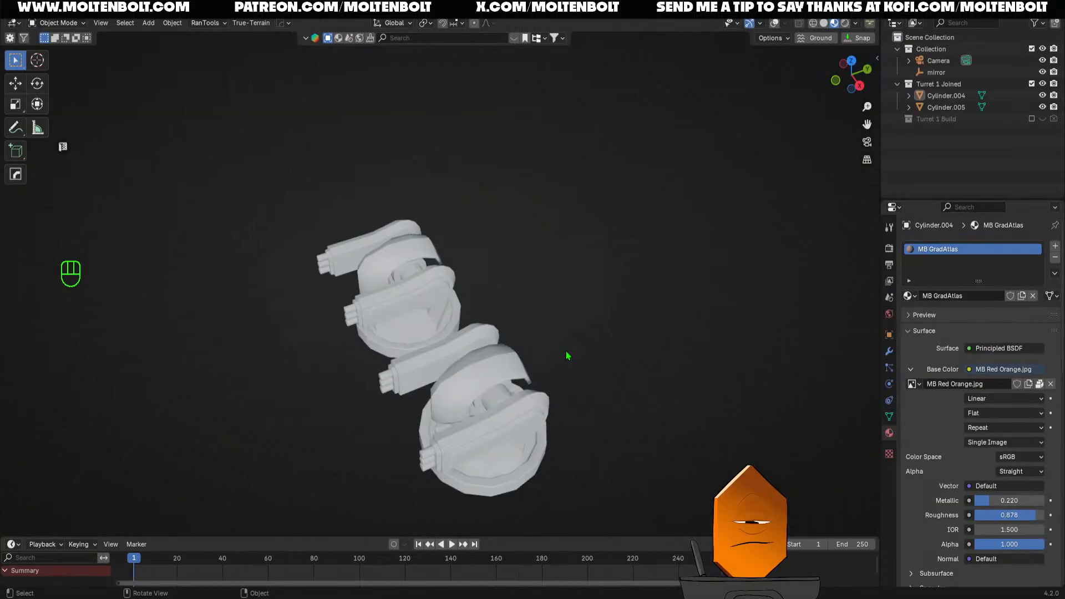
# Examine the two gradient-textured turrets from several angles in the material preview
pyautogui.moveTo(551, 345); pyautogui.dragTo(382, 336, button='middle')
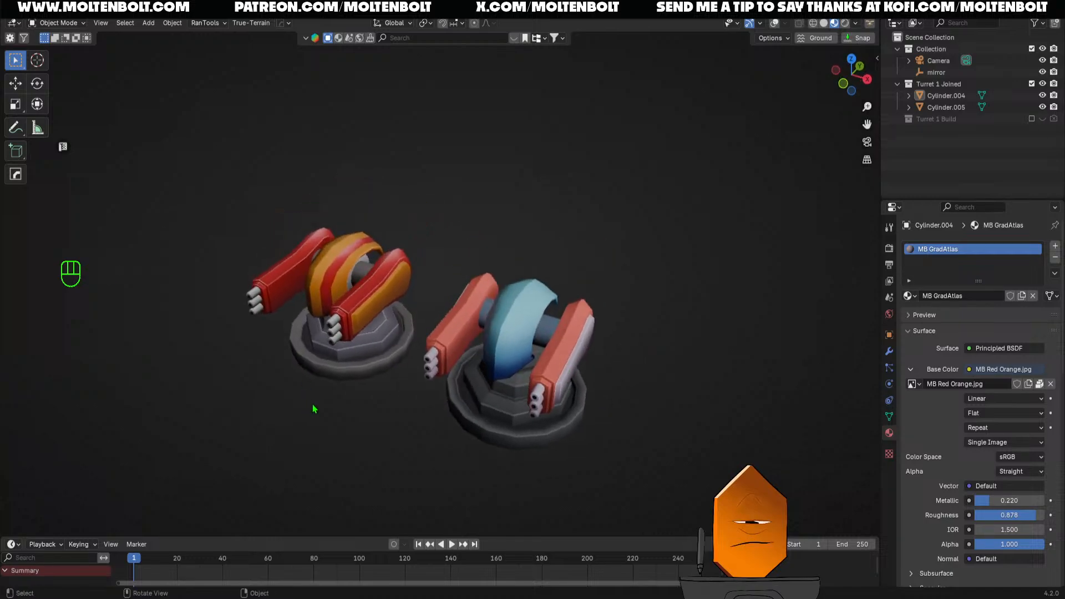
pyautogui.moveTo(313, 405); pyautogui.dragTo(417, 382, button='middle')
pyautogui.click(401, 359)
pyautogui.keyDown('ctrl'); pyautogui.moveTo(417, 382); pyautogui.dragTo(413, 404, button='middle'); pyautogui.keyUp('ctrl')
pyautogui.click(430, 452)
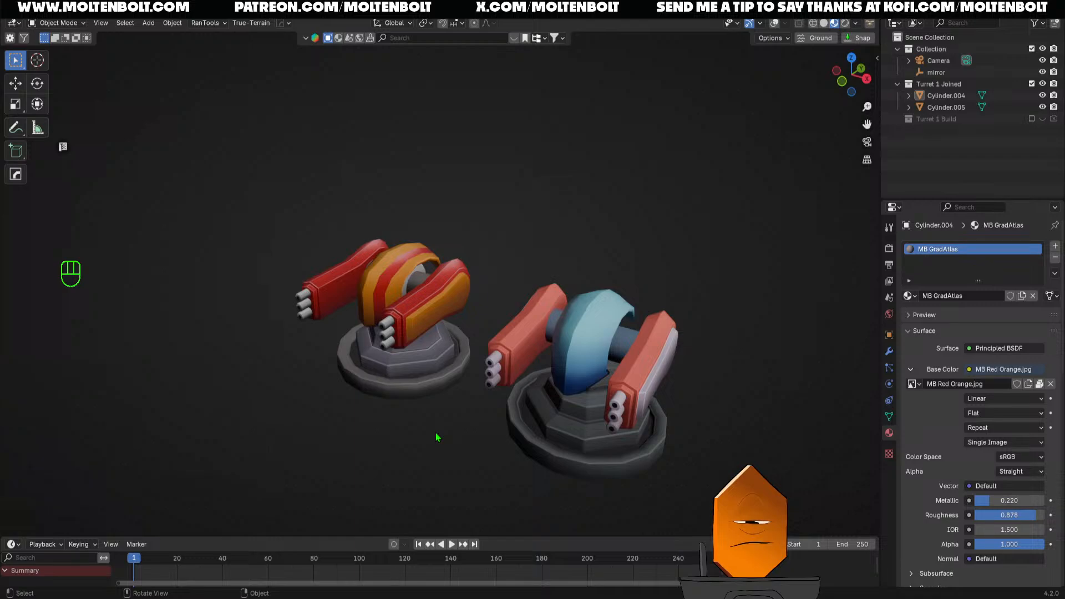
pyautogui.moveTo(436, 437); pyautogui.dragTo(491, 446, button='middle')
pyautogui.moveTo(339, 373); pyautogui.dragTo(450, 325, button='middle')
pyautogui.moveTo(391, 402); pyautogui.dragTo(342, 383, button='middle')
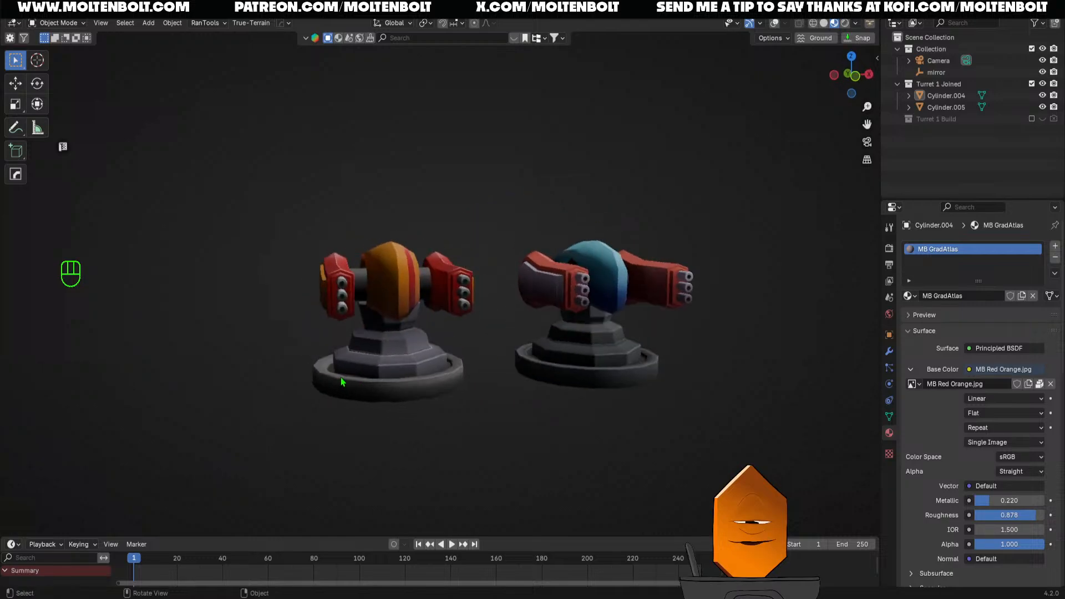
# Set the viewport's render pass to Diffuse Color, inspect both turrets and select the red and orange one
pyautogui.click(856, 23)
pyautogui.click(833, 259)
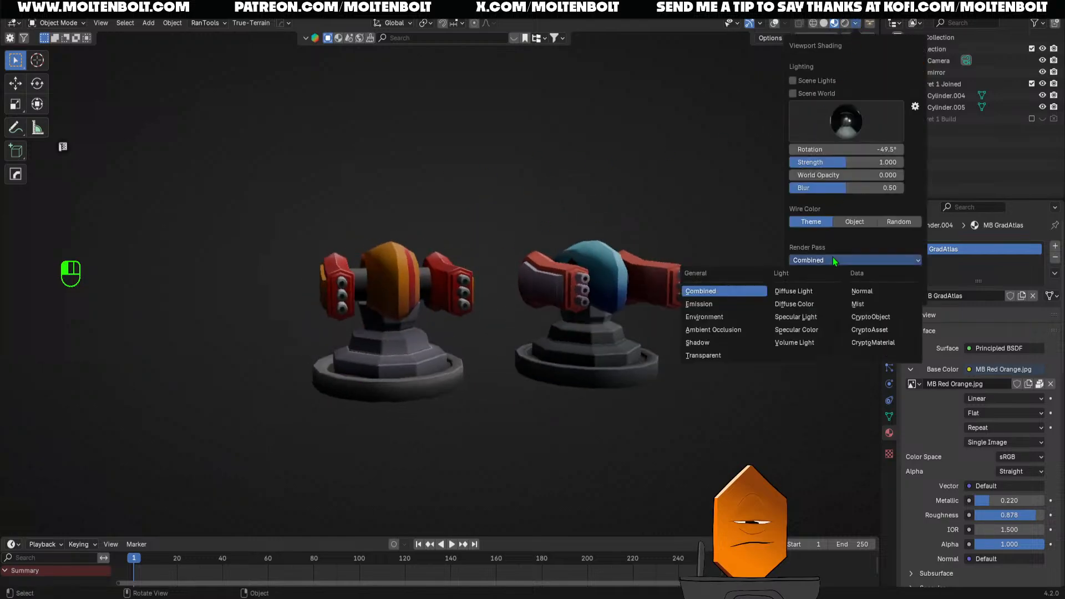
pyautogui.click(793, 306)
pyautogui.moveTo(609, 378); pyautogui.dragTo(502, 416, button='middle')
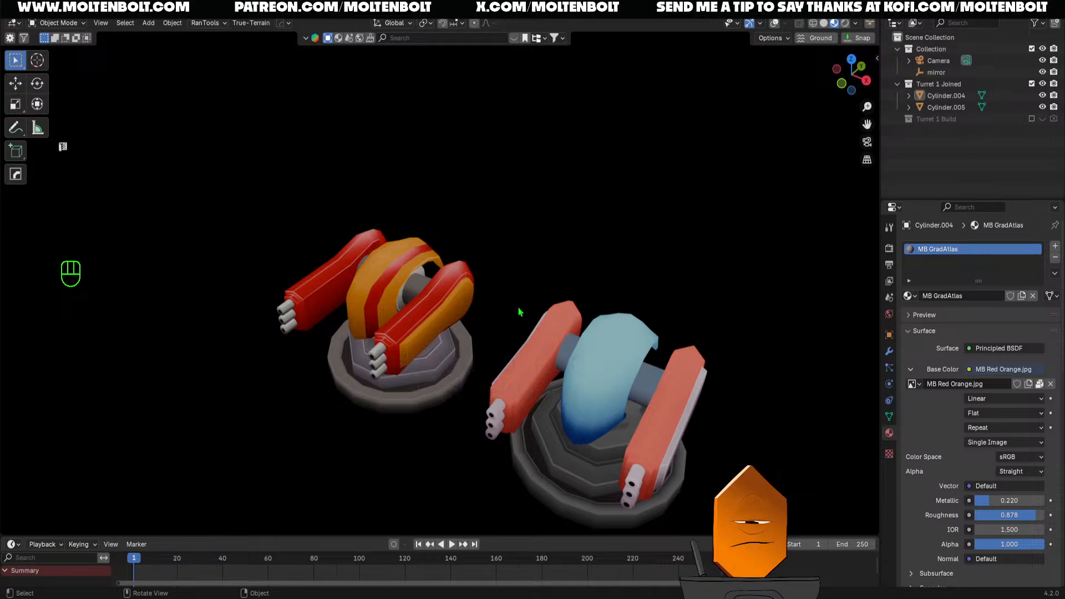
pyautogui.moveTo(518, 308)
pyautogui.mouseDown(button='middle')
pyautogui.moveTo(514, 298)
pyautogui.moveTo(471, 341)
pyautogui.moveTo(458, 312)
pyautogui.moveTo(458, 353)
pyautogui.moveTo(554, 371)
pyautogui.moveTo(364, 311)
pyautogui.moveTo(523, 332)
pyautogui.moveTo(549, 324)
pyautogui.mouseUp(button='middle')
pyautogui.click(364, 312)
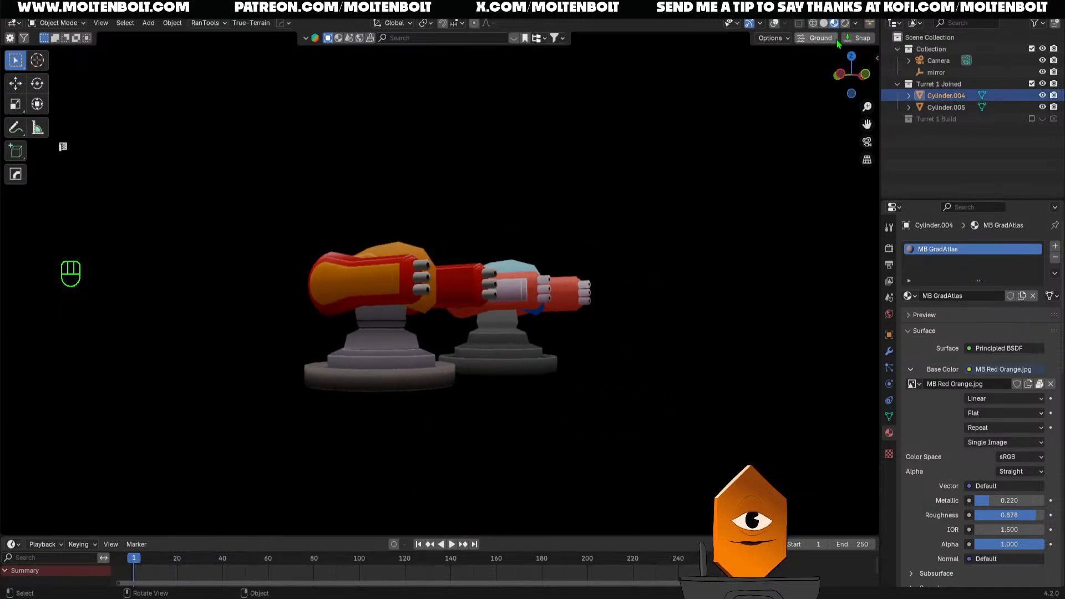
pyautogui.click(855, 23)
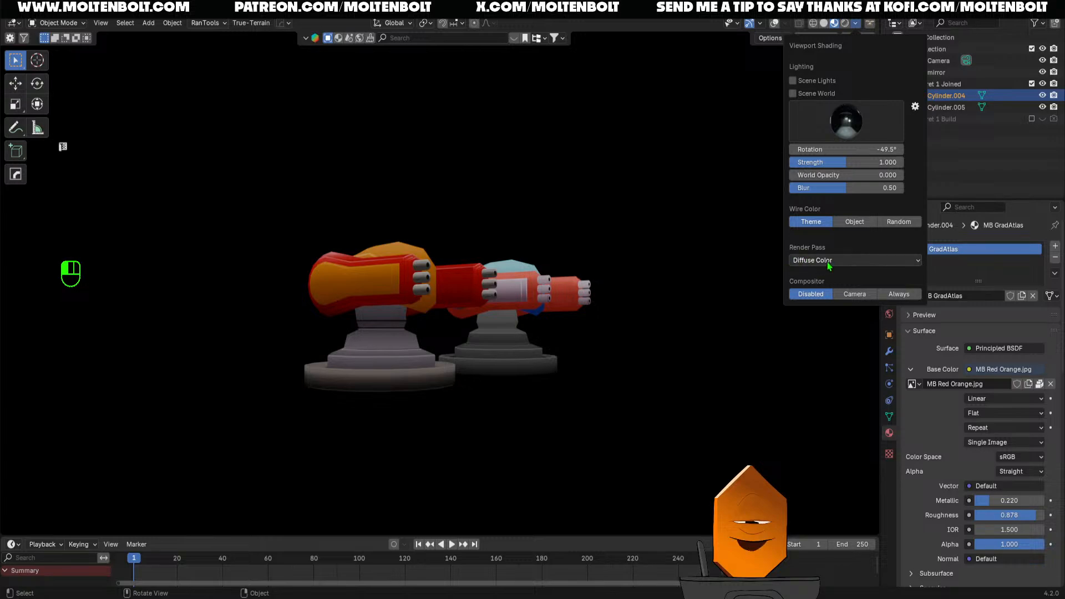
pyautogui.moveTo(531, 331); pyautogui.dragTo(384, 354, button='middle')
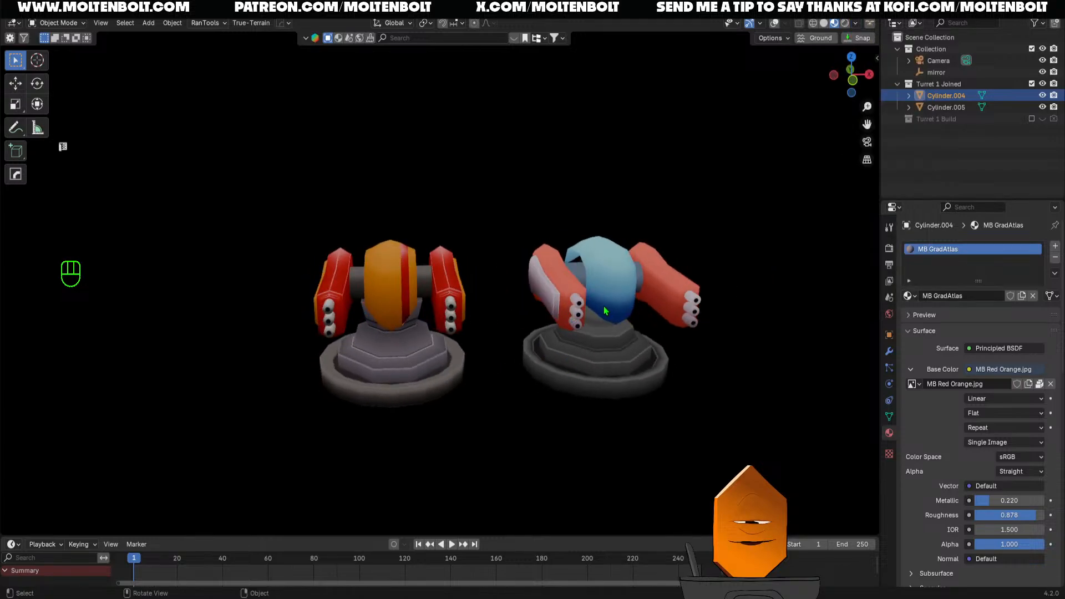
pyautogui.moveTo(605, 311); pyautogui.dragTo(314, 269, button='middle')
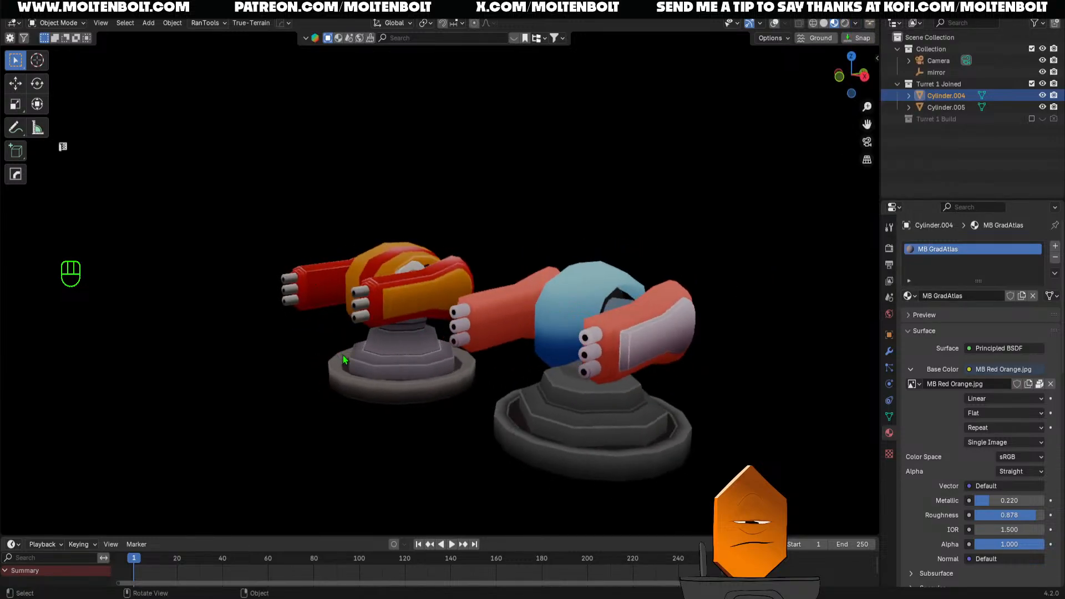
pyautogui.moveTo(347, 355); pyautogui.dragTo(413, 411, button='middle')
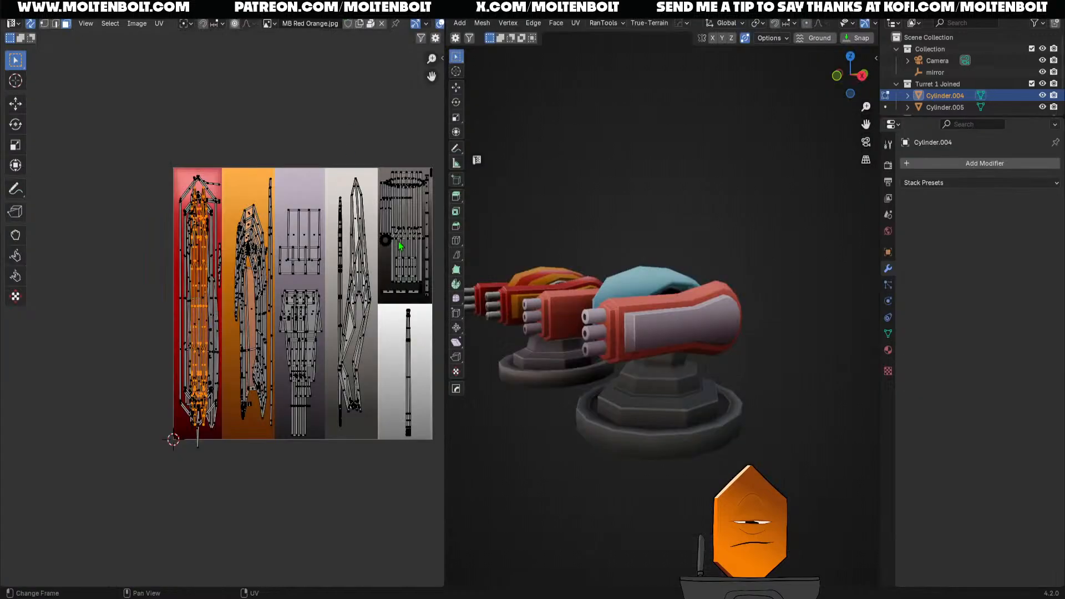
# Hide all of the red and orange turret's faces to examine the bare MB Red Orange.jpg gradient in the UV editor
pyautogui.moveTo(311, 129); pyautogui.dragTo(298, 130, button='middle')
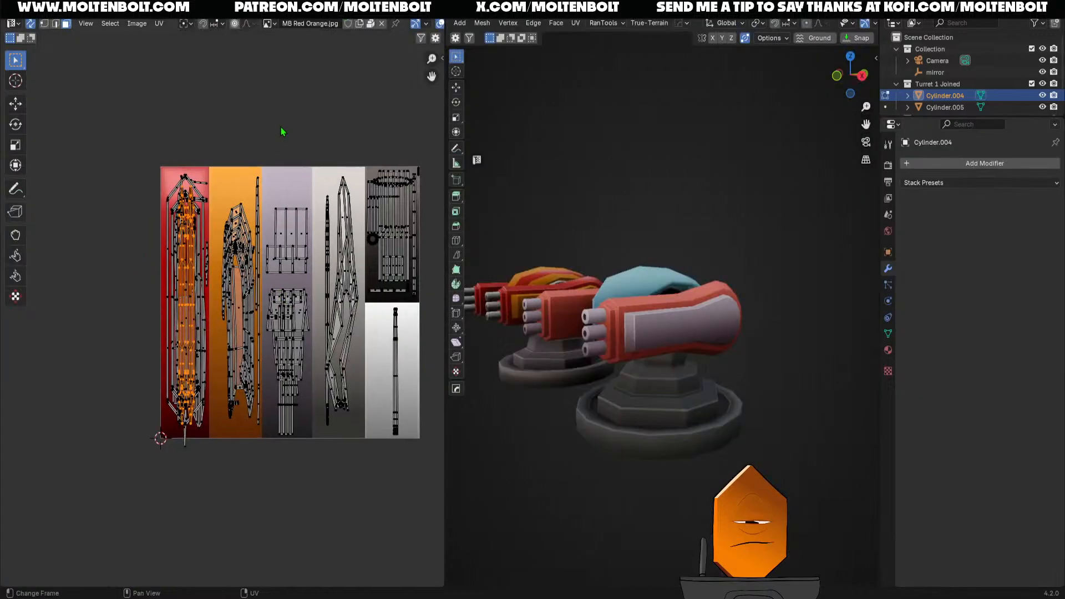
pyautogui.press('h')
pyautogui.press('a')
pyautogui.press('h')
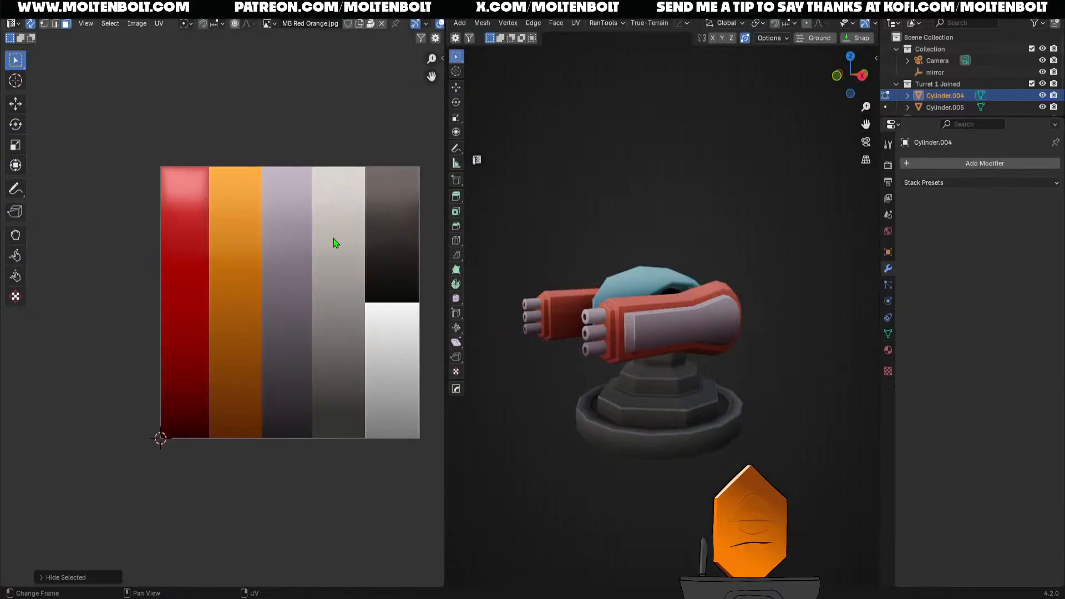
pyautogui.moveTo(333, 237); pyautogui.dragTo(300, 267, button='middle')
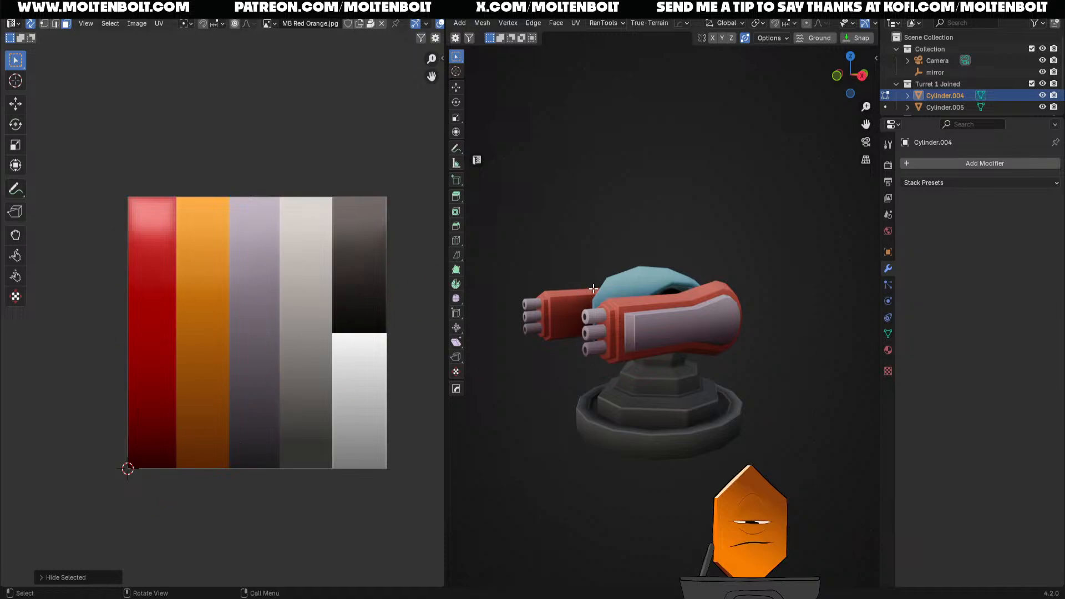
pyautogui.moveTo(593, 288); pyautogui.dragTo(568, 344, button='middle')
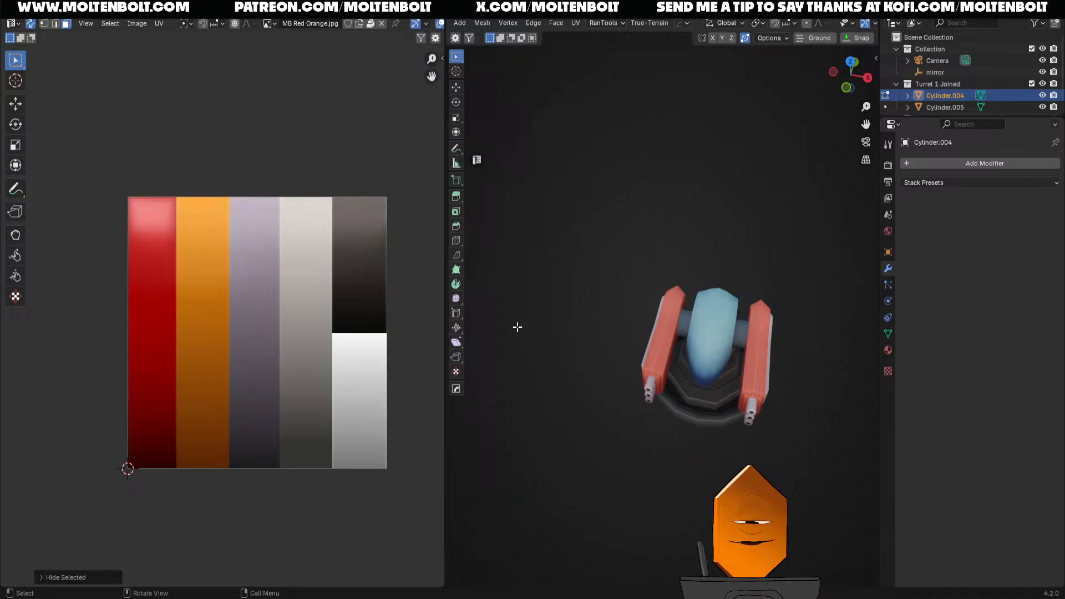
# Reveal the red and orange turret's hidden faces and return it to Object Mode
pyautogui.hotkey('alt', 'h')
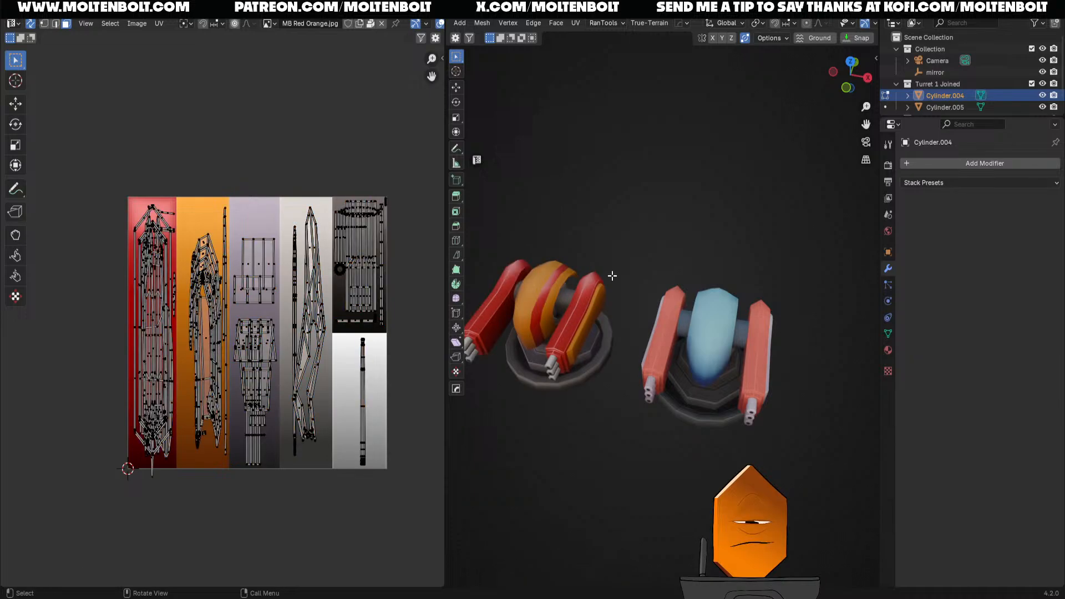
pyautogui.moveTo(611, 275); pyautogui.dragTo(693, 240, button='middle')
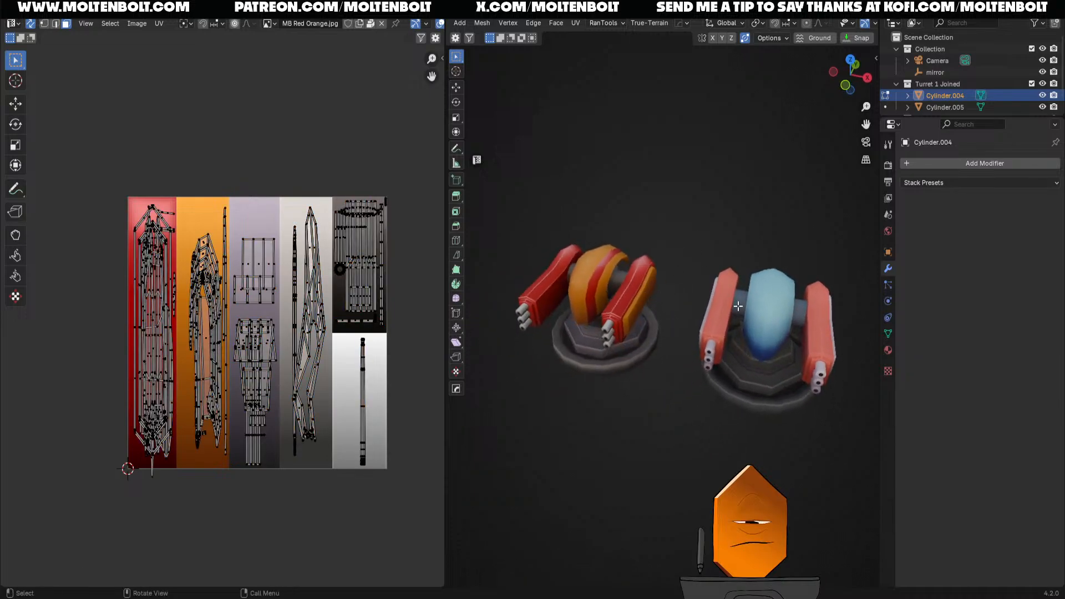
pyautogui.keyDown('shift'); pyautogui.moveTo(594, 389); pyautogui.dragTo(696, 431, button='middle'); pyautogui.keyUp('shift')
pyautogui.hotkey('ctrl', 'Tab')
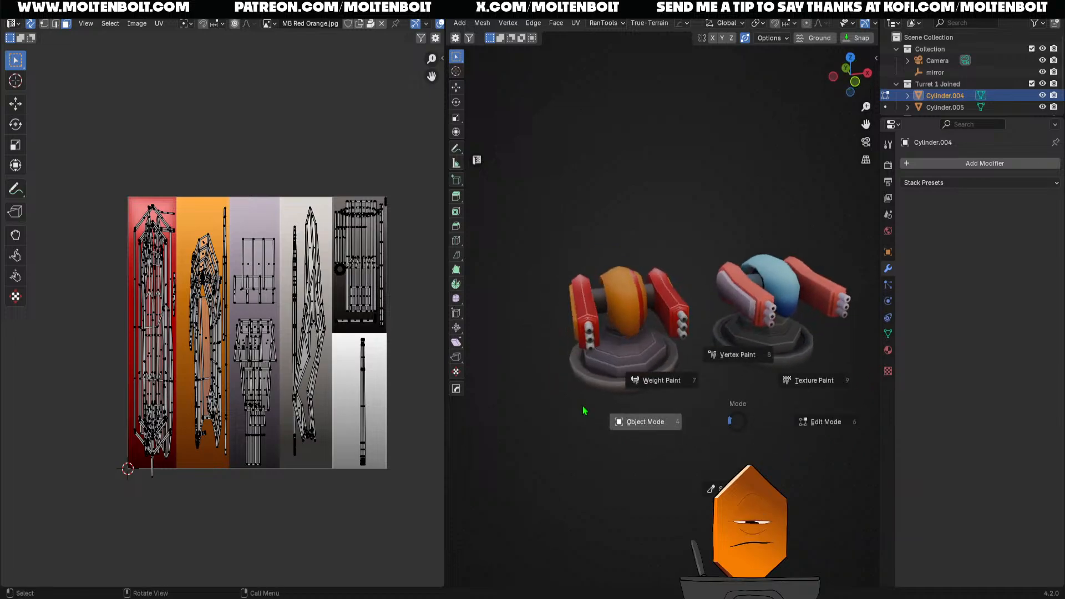
pyautogui.click(585, 411)
pyautogui.moveTo(585, 414); pyautogui.dragTo(613, 427, button='middle')
pyautogui.scroll(2, 601, 318)
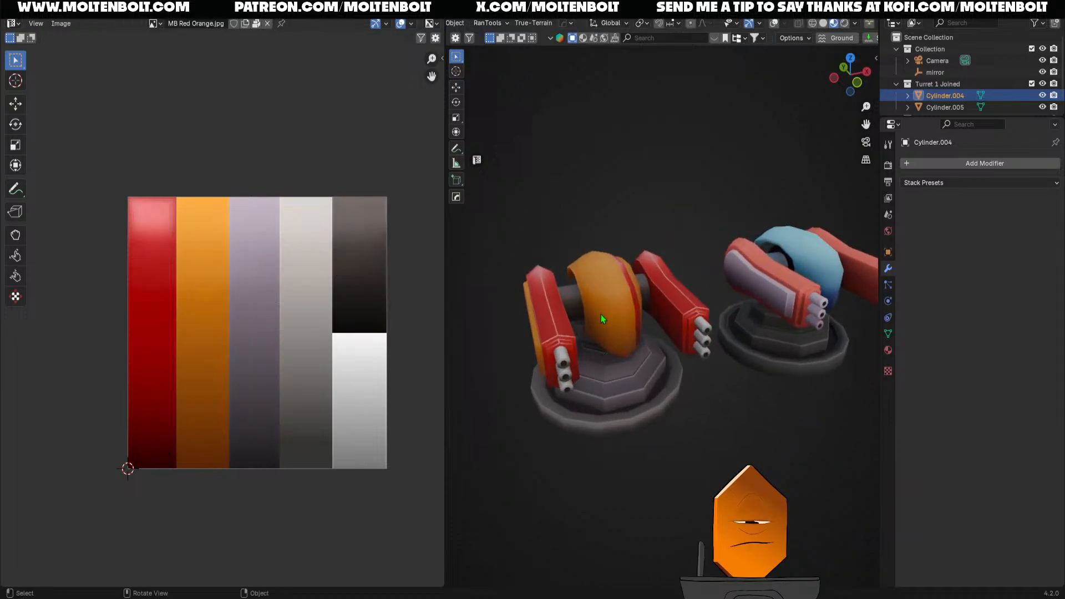
# Turn on the viewport overlays, select the blue turret and show MB CSP Gradient 1.jpg in the image editor
pyautogui.hotkey('shift', 'alt', 'z')
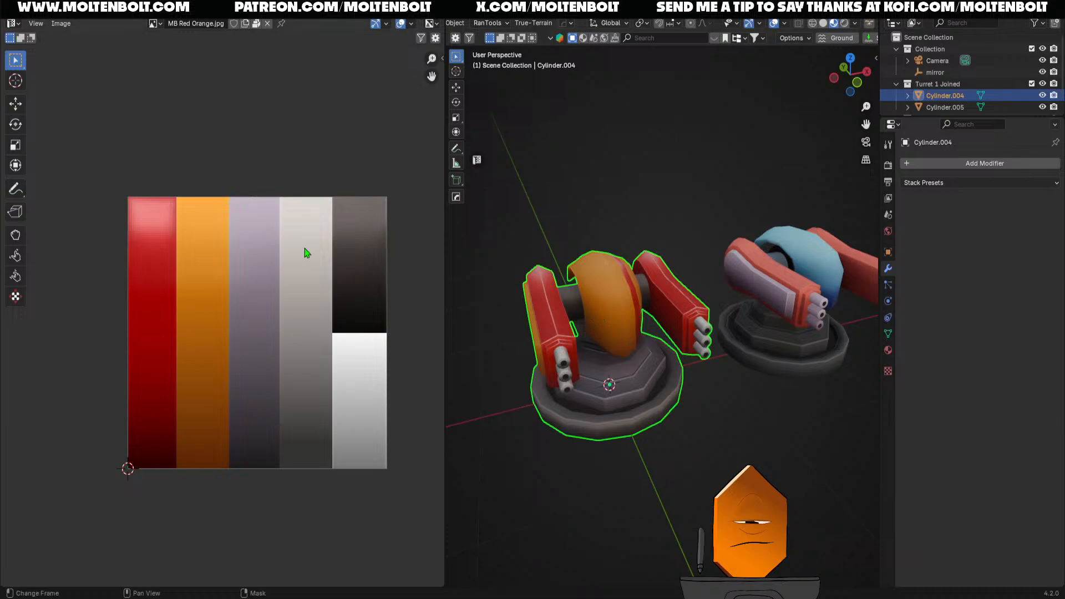
pyautogui.moveTo(742, 471)
pyautogui.mouseDown(button='middle')
pyautogui.moveTo(637, 477)
pyautogui.moveTo(732, 466)
pyautogui.mouseUp(button='middle')
pyautogui.click(806, 378)
pyautogui.moveTo(796, 433); pyautogui.dragTo(721, 433, button='middle')
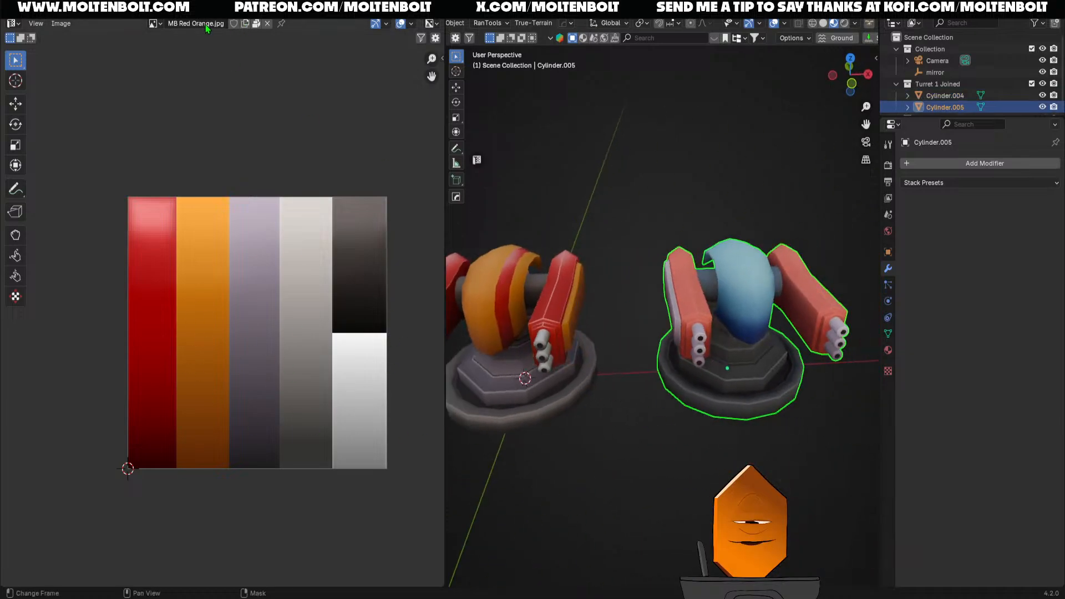
pyautogui.click(160, 24)
pyautogui.click(183, 34)
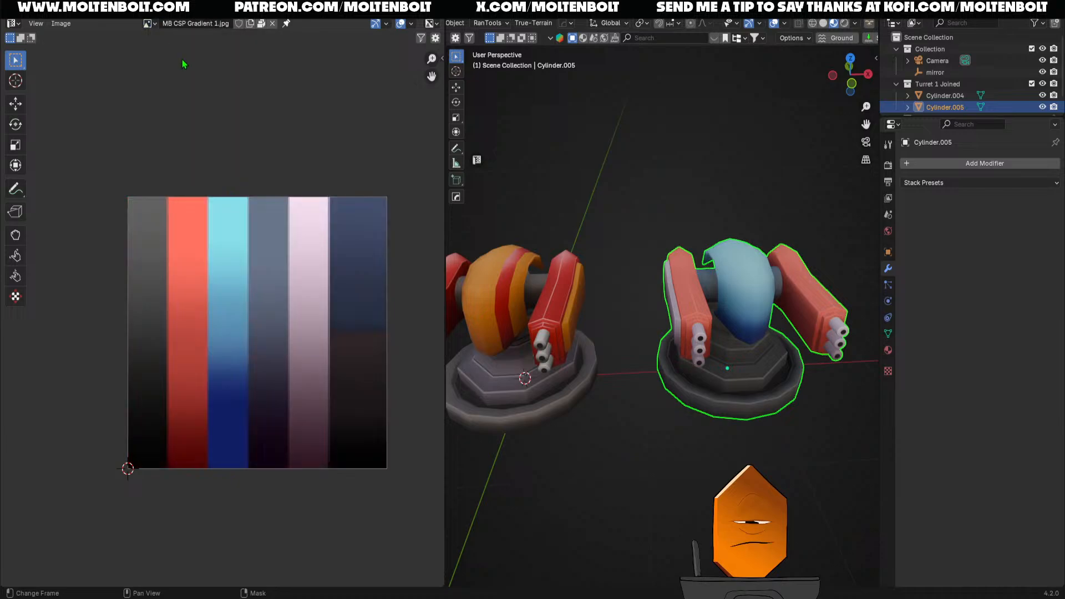
# Examine both turrets from several angles alongside the MB CSP Gradient 1.jpg gradient texture
pyautogui.moveTo(654, 405); pyautogui.dragTo(739, 434, button='middle')
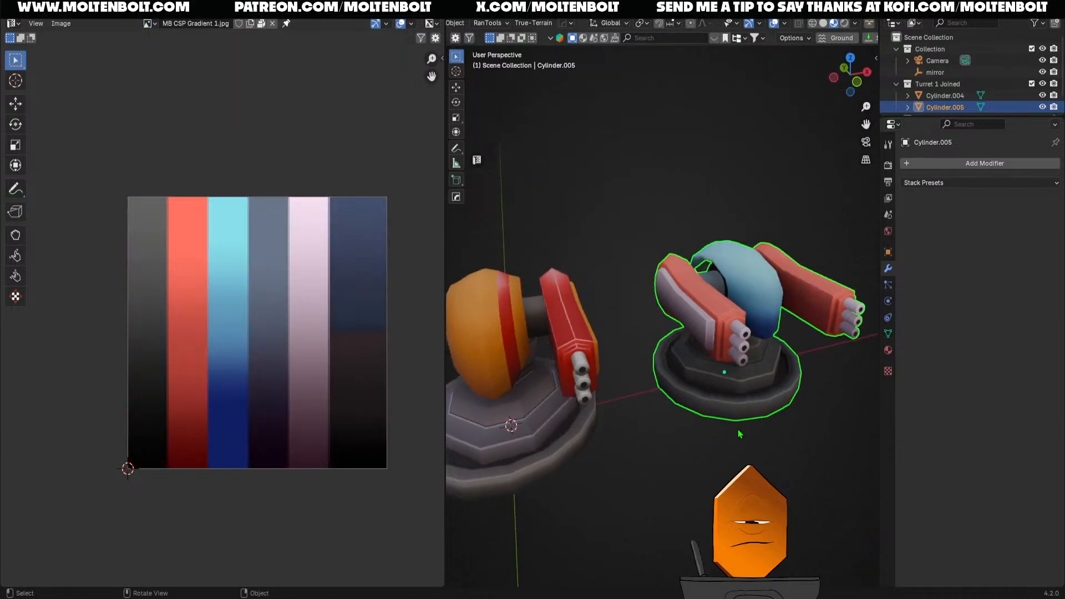
pyautogui.moveTo(767, 475); pyautogui.dragTo(744, 486, button='middle')
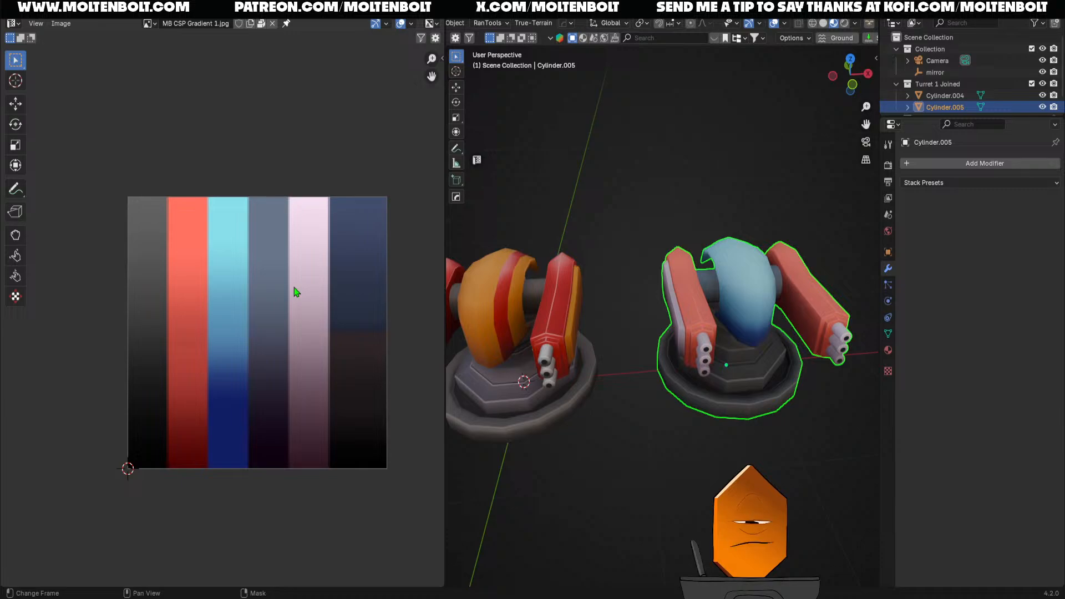
pyautogui.moveTo(658, 230); pyautogui.dragTo(623, 236, button='middle')
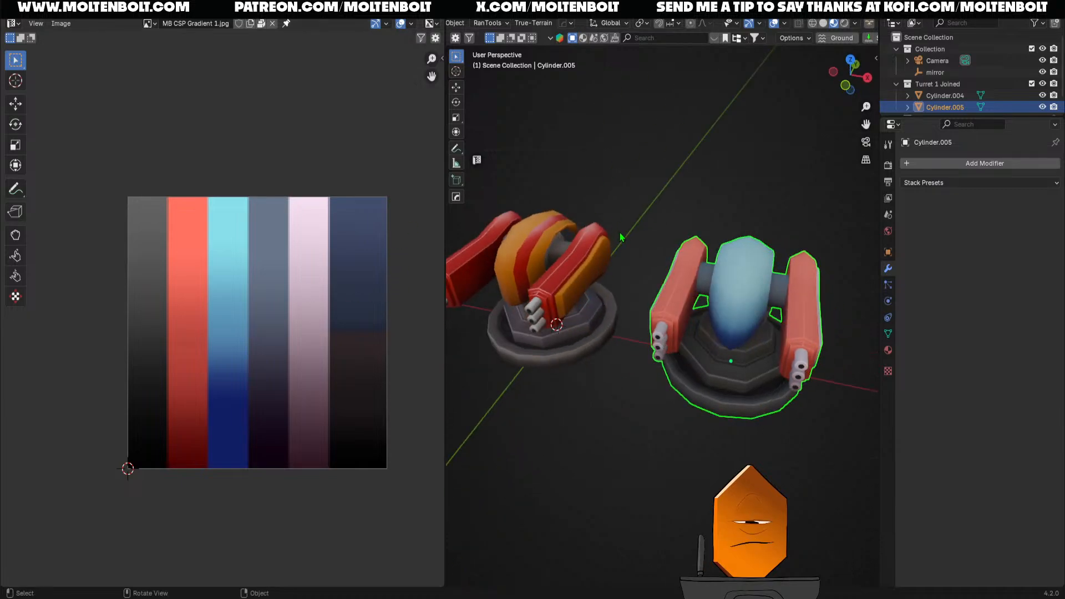
pyautogui.scroll(-1, 623, 277)
pyautogui.keyDown('shift'); pyautogui.moveTo(627, 386); pyautogui.dragTo(647, 441, button='middle'); pyautogui.keyUp('shift')
pyautogui.click(607, 350)
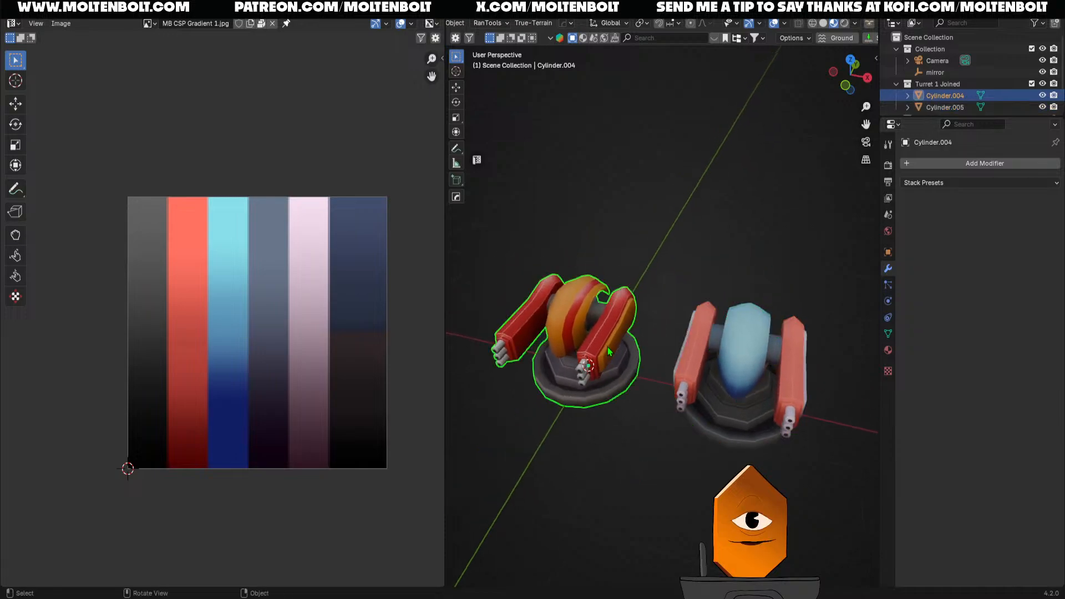
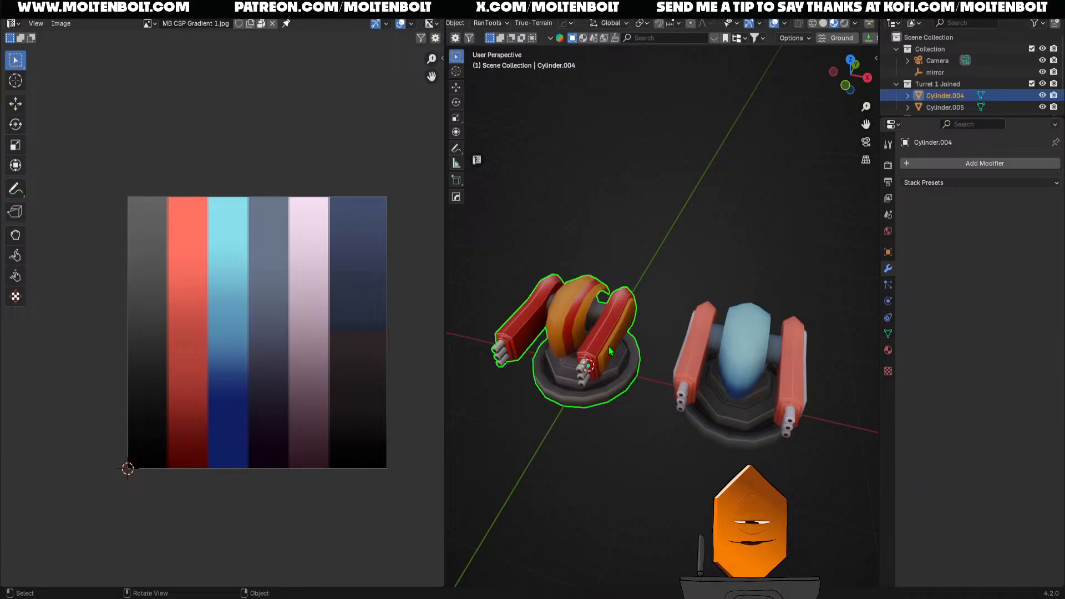
pyautogui.click(668, 299)
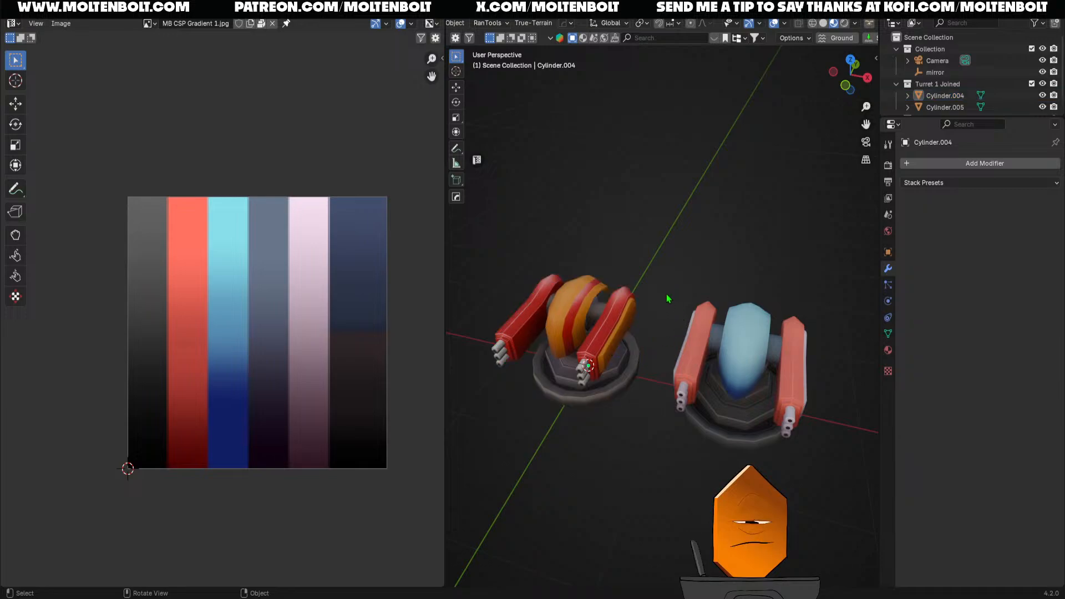
pyautogui.moveTo(659, 307); pyautogui.dragTo(656, 436, button='middle')
pyautogui.scroll(2, 668, 340)
pyautogui.scroll(1, 670, 322)
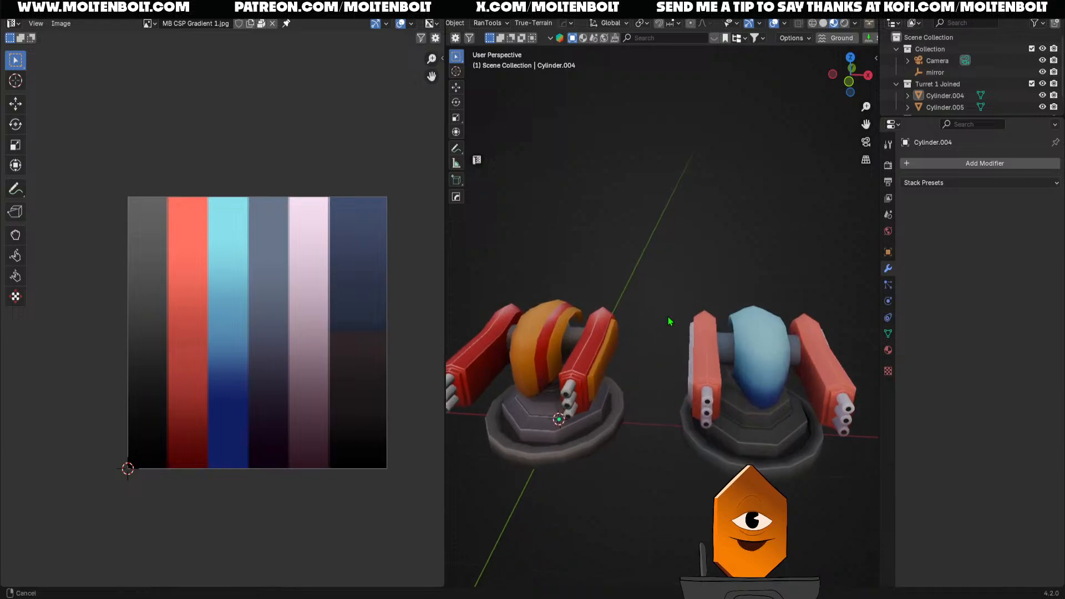
pyautogui.scroll(-1, 669, 321)
pyautogui.moveTo(668, 330); pyautogui.dragTo(647, 342, button='middle')
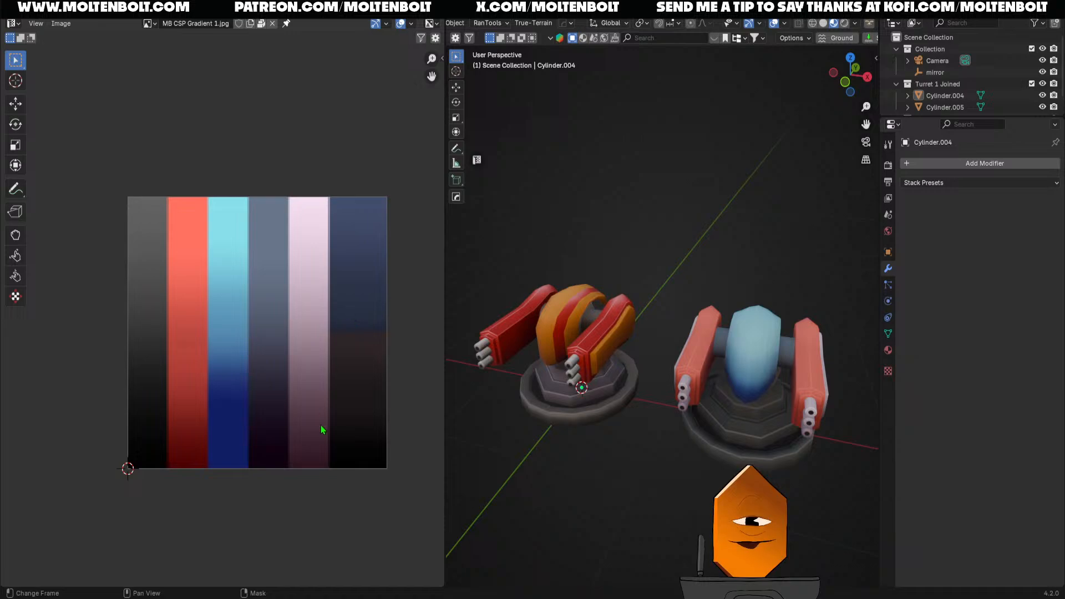
pyautogui.moveTo(557, 382); pyautogui.dragTo(604, 463, button='middle')
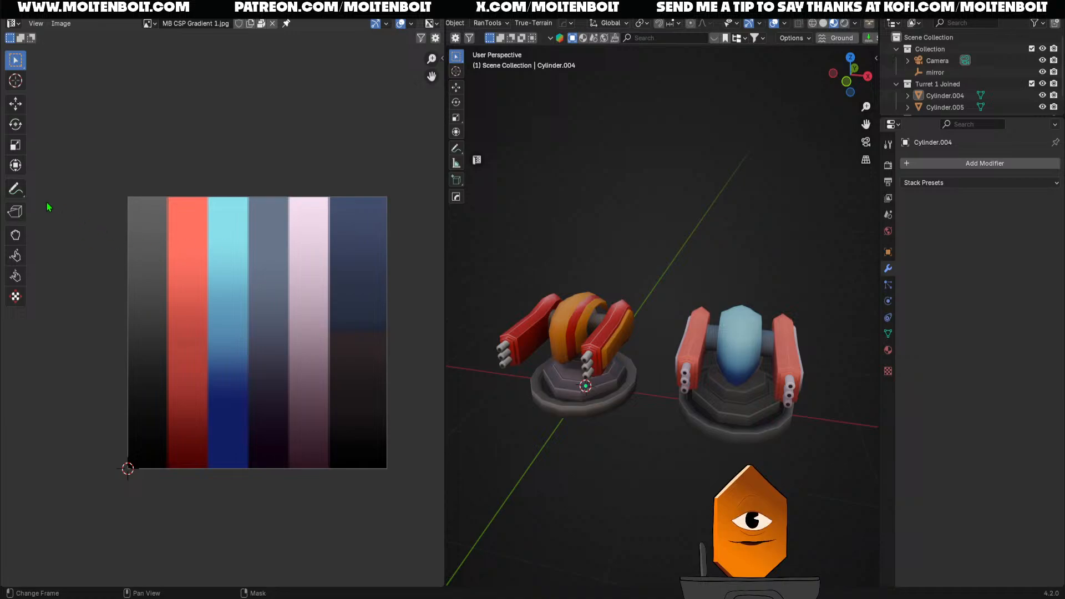
# Handwrite the annotation 128 above the gradient texture with the Annotate tool, and undo its strokes
pyautogui.click(15, 189)
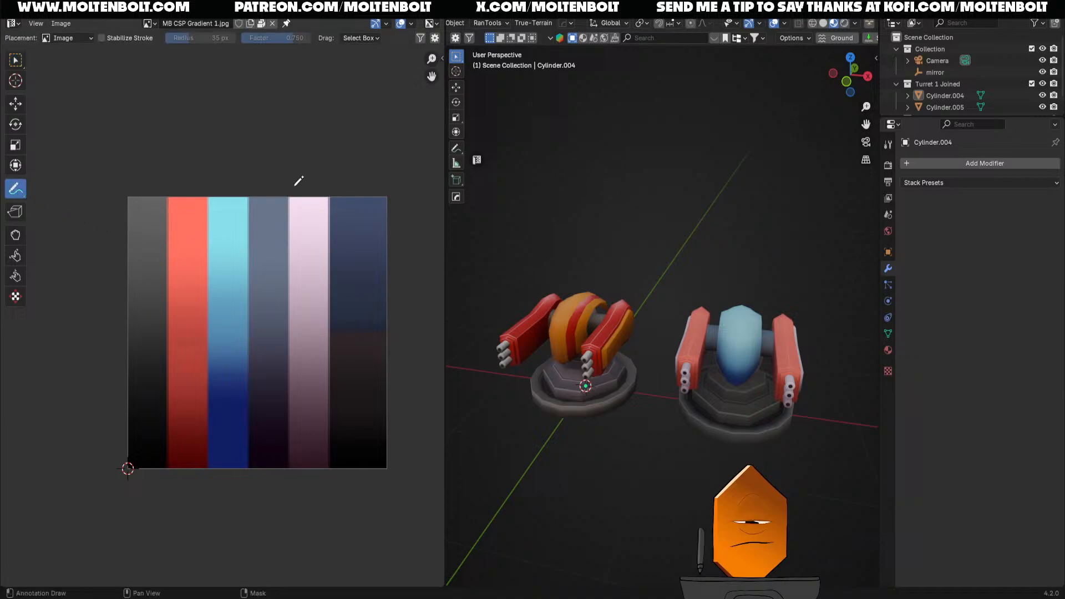
pyautogui.moveTo(121, 122); pyautogui.dragTo(130, 162)
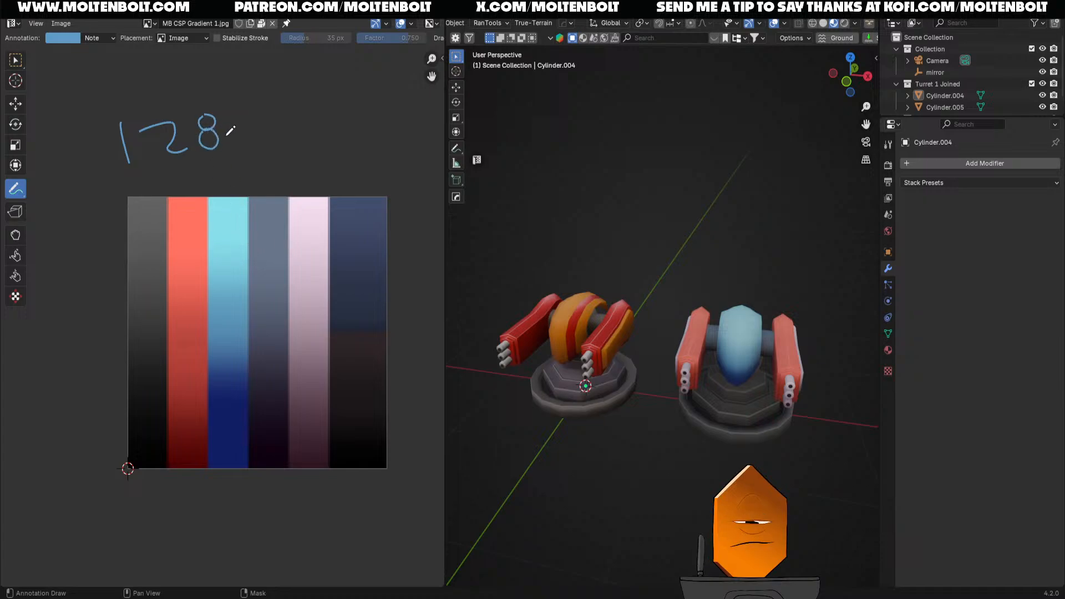
pyautogui.hotkey('ctrl', 'z')
pyautogui.hotkey('ctrl', 'z')
pyautogui.hotkey('ctrl', 'z')
pyautogui.hotkey('ctrl', 'z')
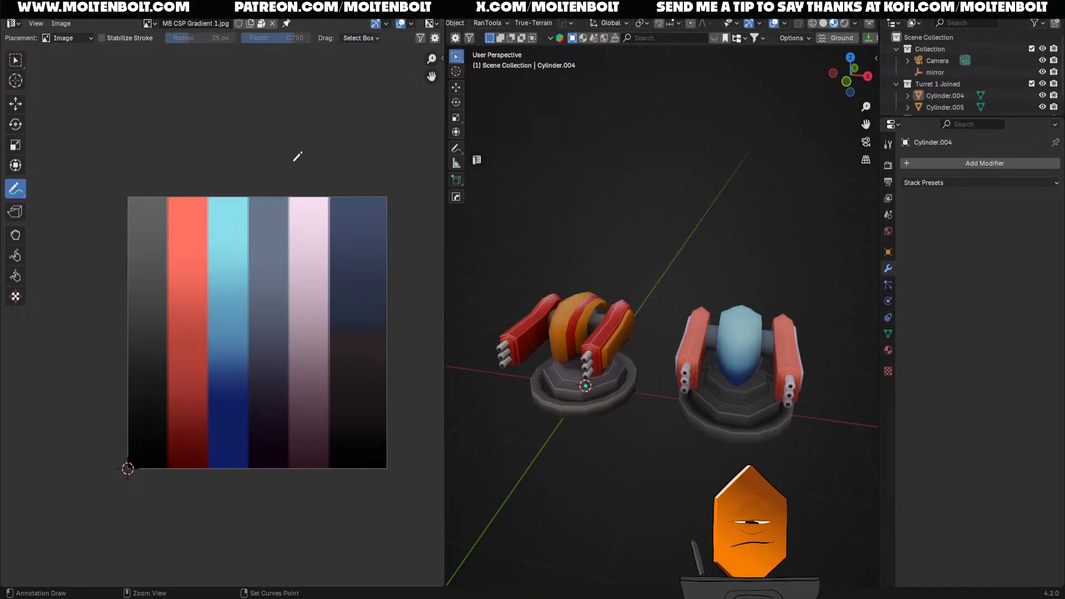
# Annotate 64 above the gradient texture, undo the strokes and return to the selection tool
pyautogui.moveTo(169, 119); pyautogui.dragTo(154, 137)
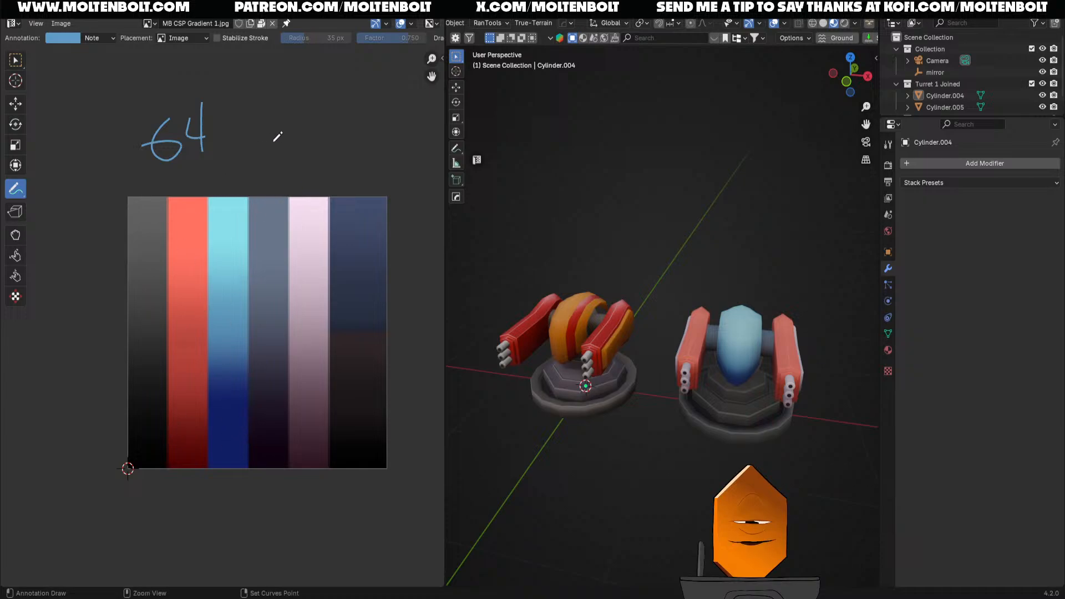
pyautogui.hotkey('ctrl', 'z')
pyautogui.hotkey('ctrl', 'z')
pyautogui.click(17, 59)
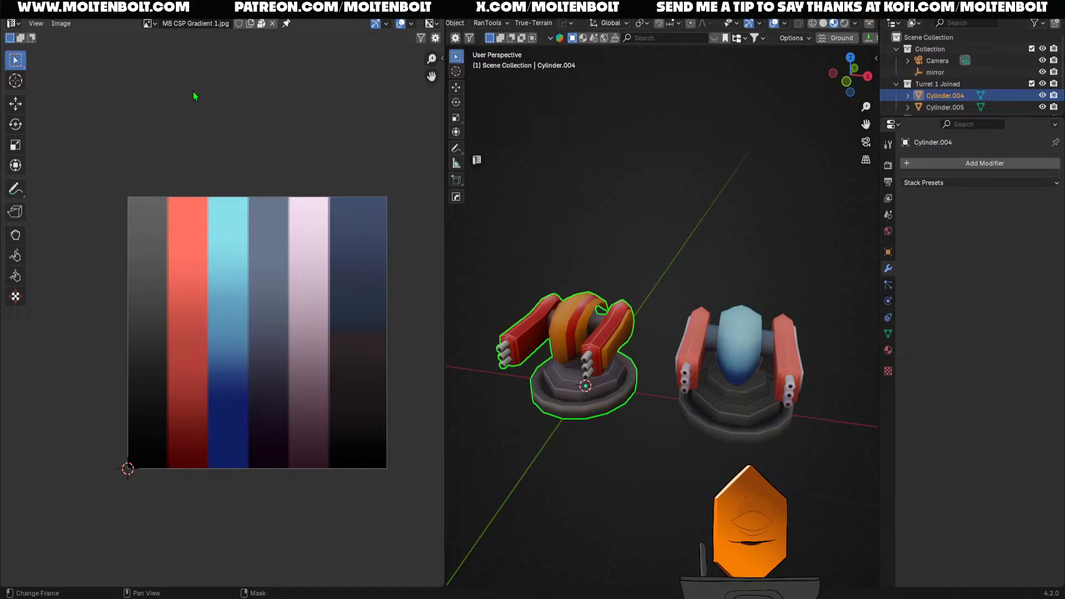
# Return to the Layout workspace, save mb grad test.blend and select the blue turret
pyautogui.moveTo(298, 209); pyautogui.dragTo(280, 226, button='middle')
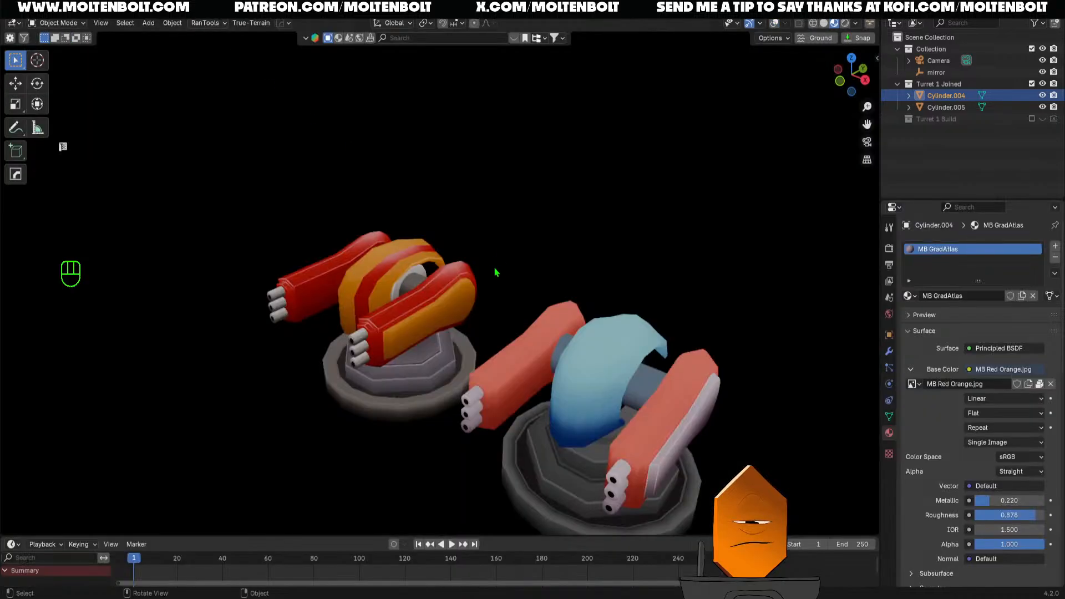
pyautogui.moveTo(495, 272); pyautogui.dragTo(514, 302, button='middle')
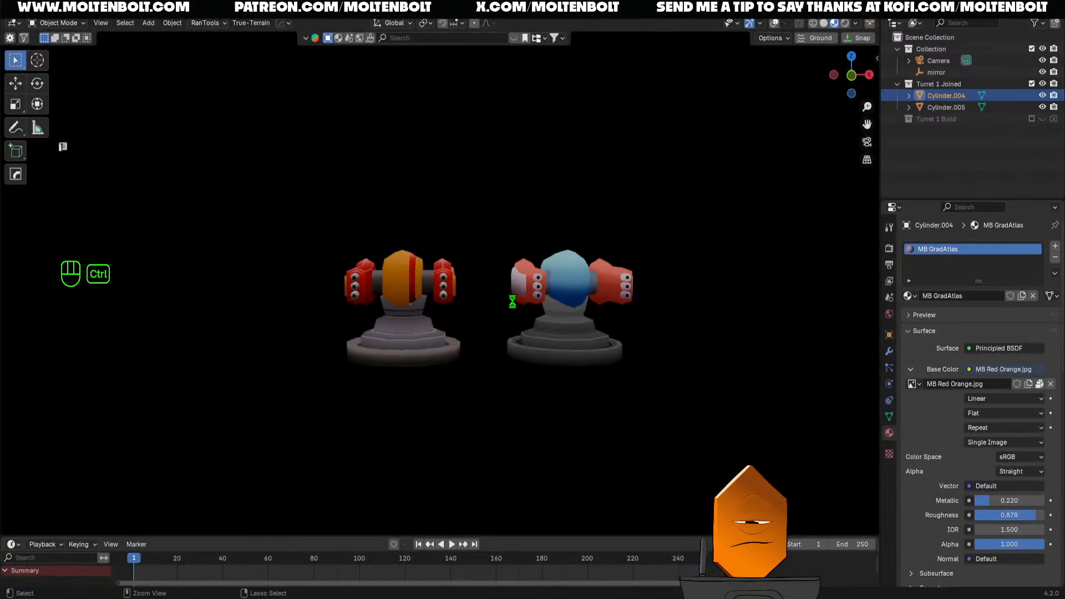
pyautogui.hotkey('ctrl', 's')
pyautogui.moveTo(610, 335); pyautogui.dragTo(380, 341, button='middle')
pyautogui.click(421, 345)
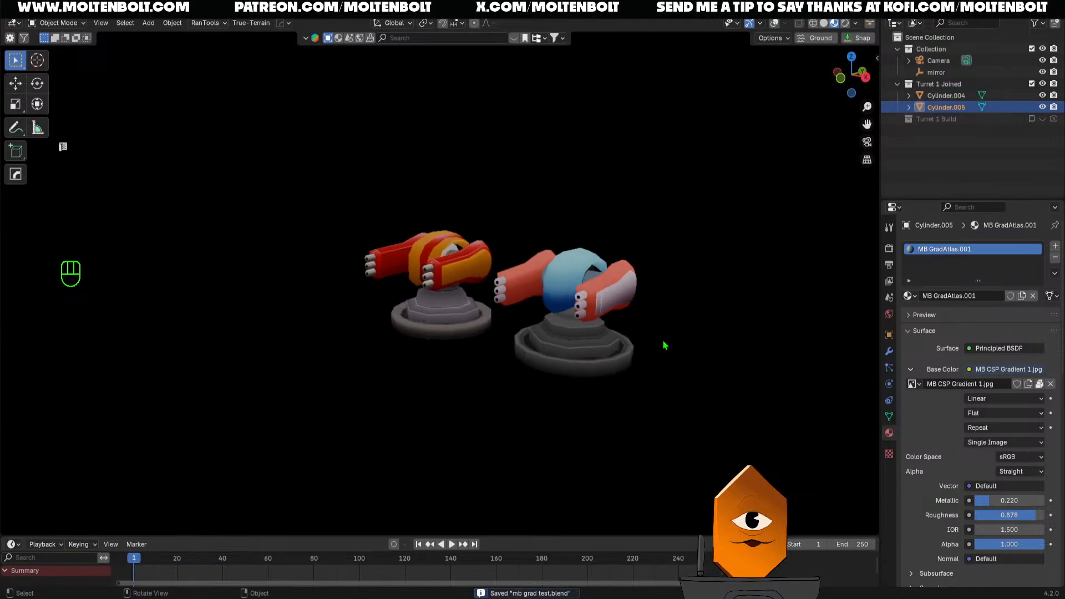
# Turn on the viewport overlays and select each turret in turn to compare their geometry statistics from several angles
pyautogui.hotkey('shift', 'alt', 'z')
pyautogui.click(516, 309)
pyautogui.click(466, 305)
pyautogui.click(511, 316)
pyautogui.click(466, 305)
pyautogui.moveTo(606, 319); pyautogui.dragTo(547, 428, button='middle')
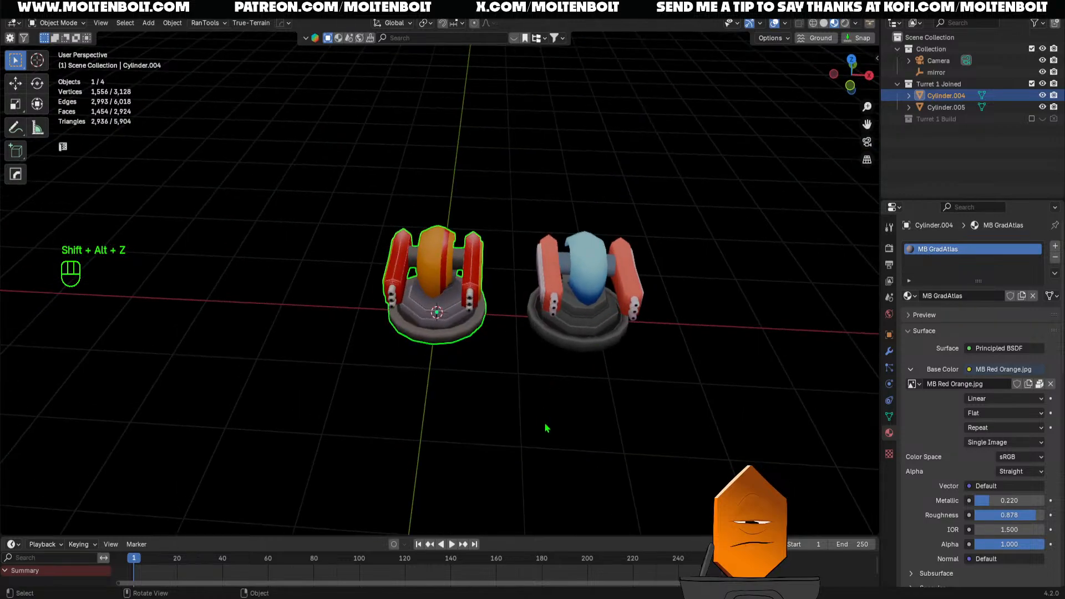
pyautogui.moveTo(483, 332); pyautogui.dragTo(424, 54, button='middle')
pyautogui.moveTo(371, 146); pyautogui.dragTo(421, 157, button='middle')
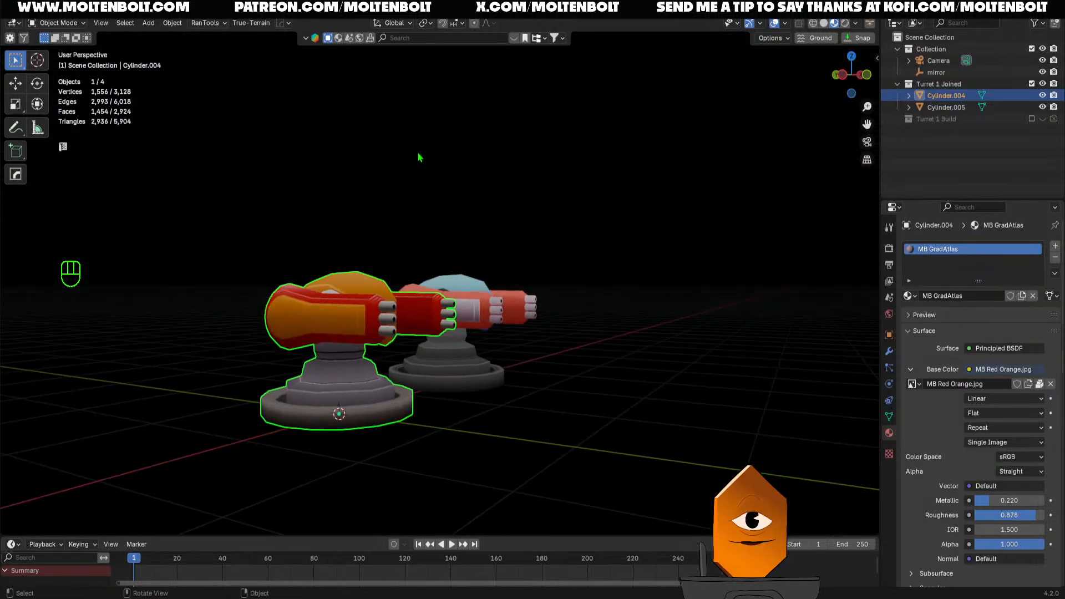
pyautogui.click(357, 198)
pyautogui.moveTo(632, 170); pyautogui.dragTo(407, 80, button='middle')
pyautogui.click(367, 288)
# Duplicate the blue turret and place the copy along the X axis, beyond the original
pyautogui.click(483, 230)
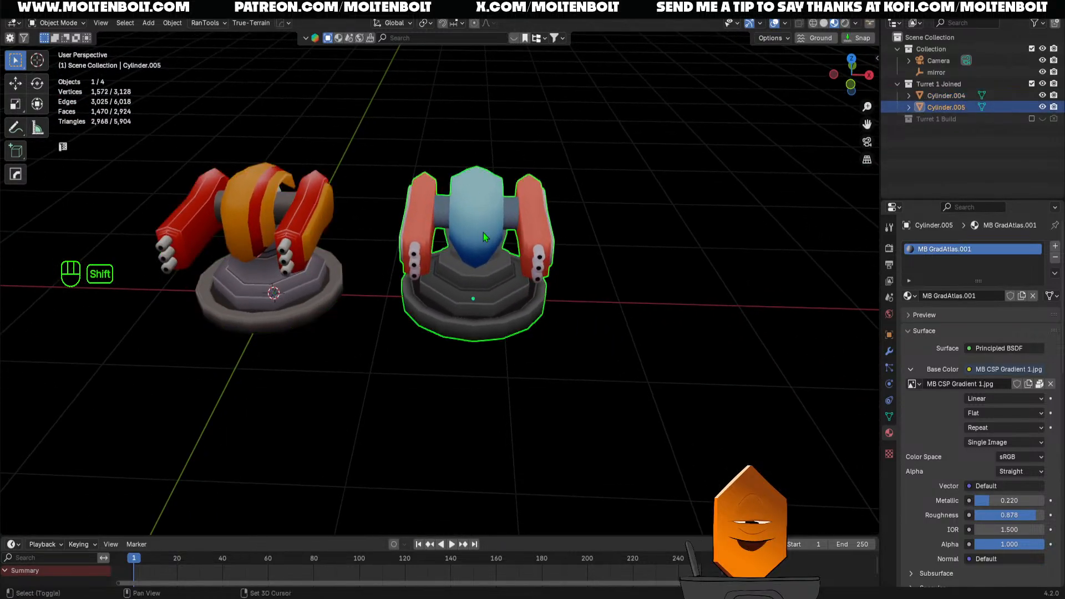
pyautogui.hotkey('shift', 'd')
pyautogui.press('x')
pyautogui.click(753, 243)
pyautogui.moveTo(754, 243); pyautogui.dragTo(683, 327, button='middle')
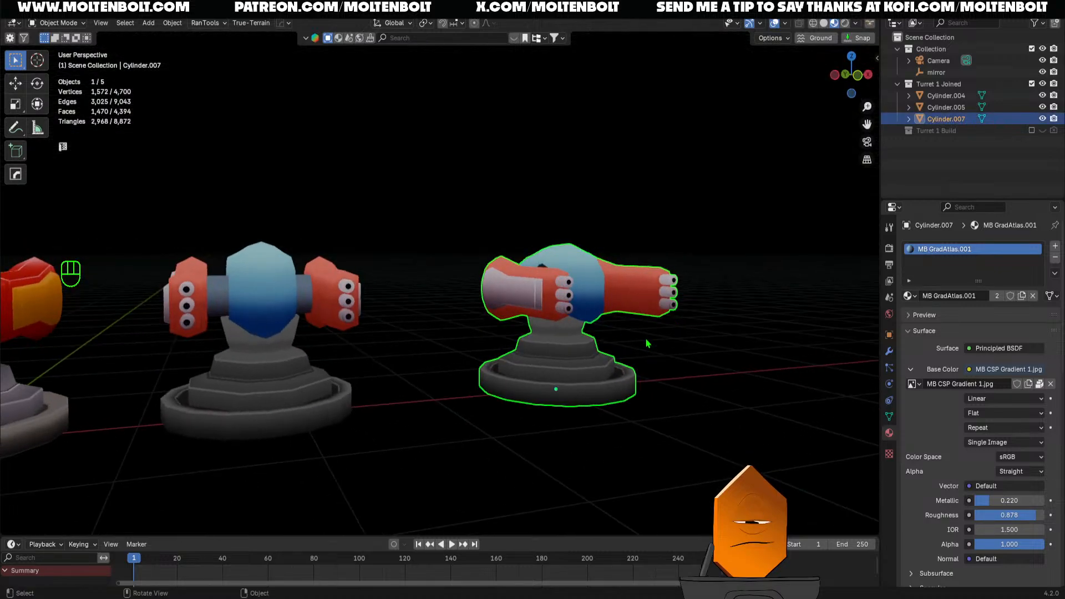
# In the UV Editing workspace, hide the red and orange turret and the original blue turret in Object Mode, and select the duplicate
pyautogui.press('/')
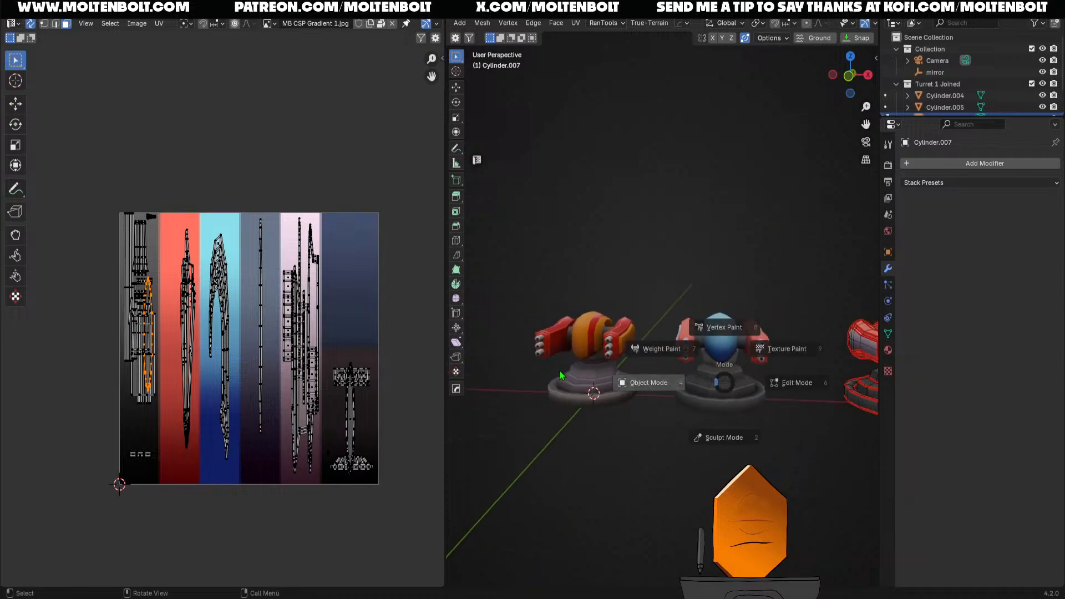
pyautogui.click(560, 371)
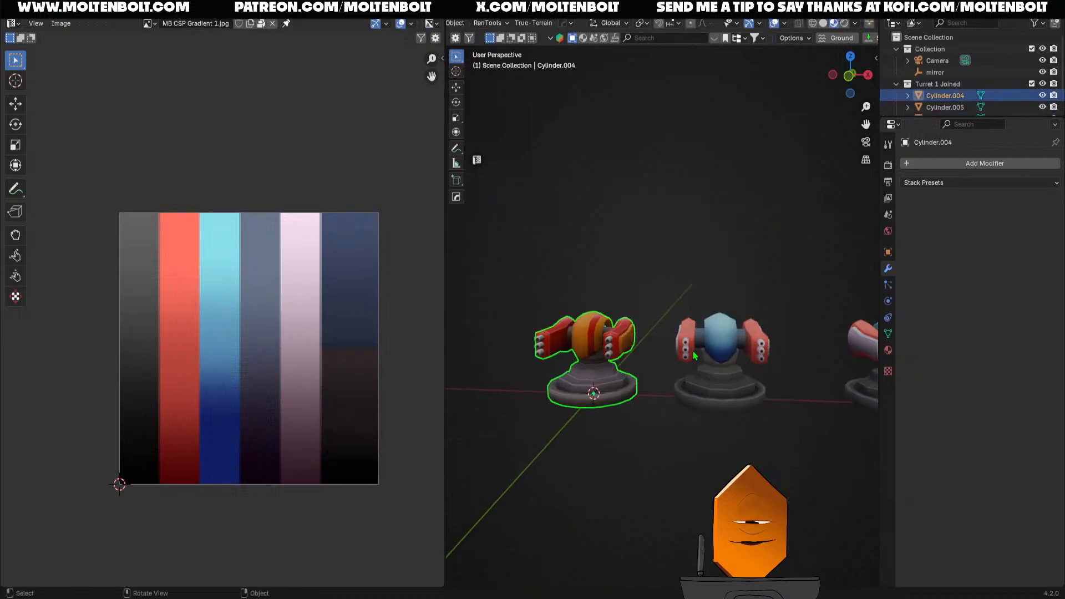
pyautogui.press('h')
pyautogui.click(717, 354)
pyautogui.press('h')
pyautogui.moveTo(718, 353); pyautogui.dragTo(809, 360, button='middle')
pyautogui.click(872, 340)
# Unwrap all faces of the duplicate turret with Project from View in the Left Orthographic view, and deselect everything
pyautogui.press('`')
pyautogui.moveTo(643, 339); pyautogui.dragTo(511, 360, button='middle')
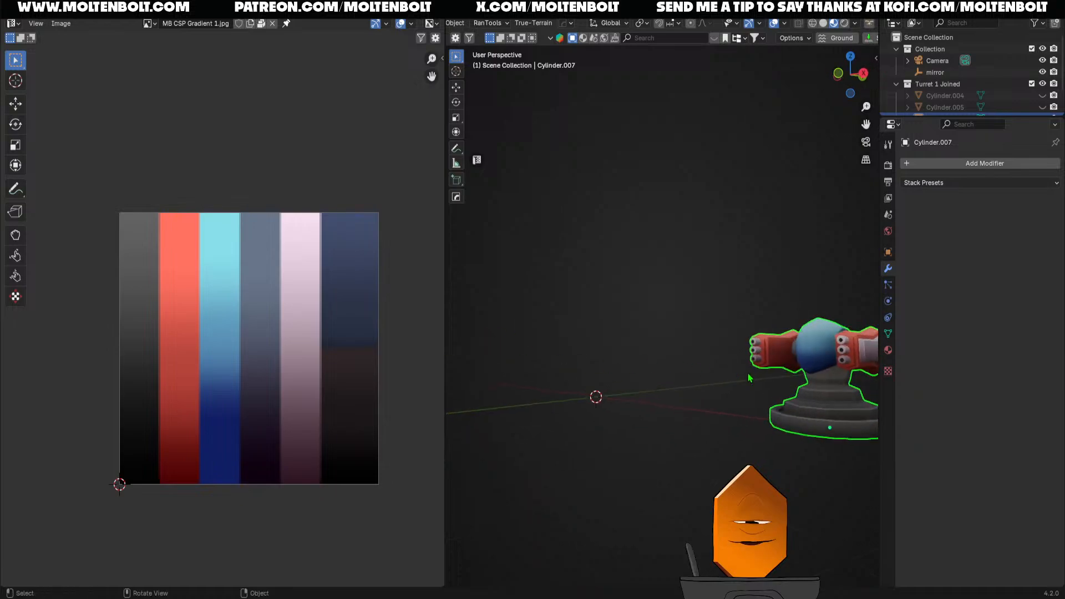
pyautogui.press('`')
pyautogui.keyDown('shift'); pyautogui.moveTo(823, 386); pyautogui.dragTo(819, 468, button='middle'); pyautogui.keyUp('shift')
pyautogui.press('`')
pyautogui.press('Tab')
pyautogui.press('a')
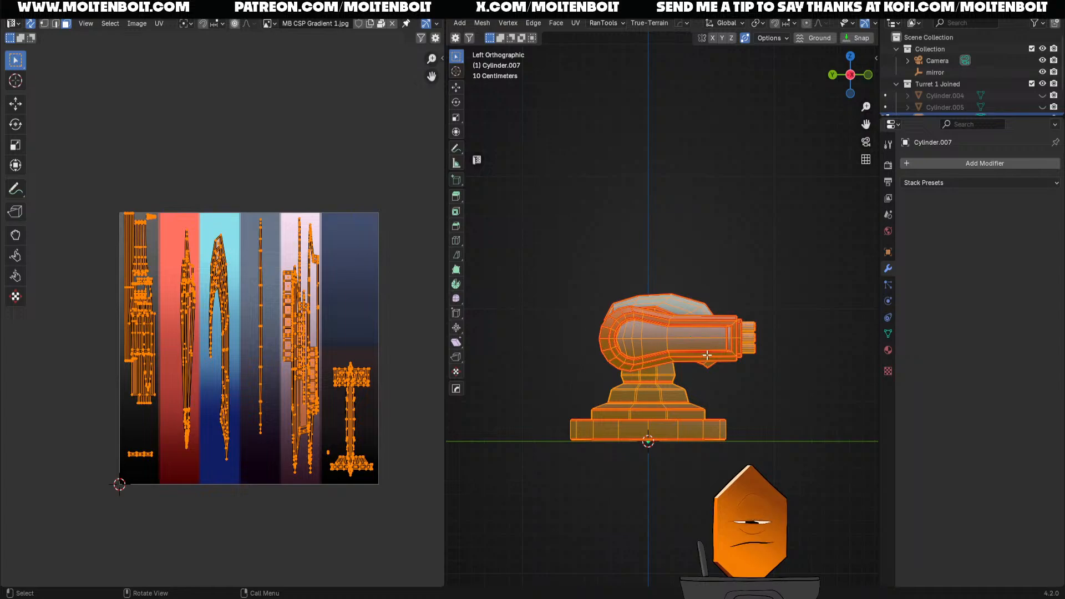
pyautogui.press('u')
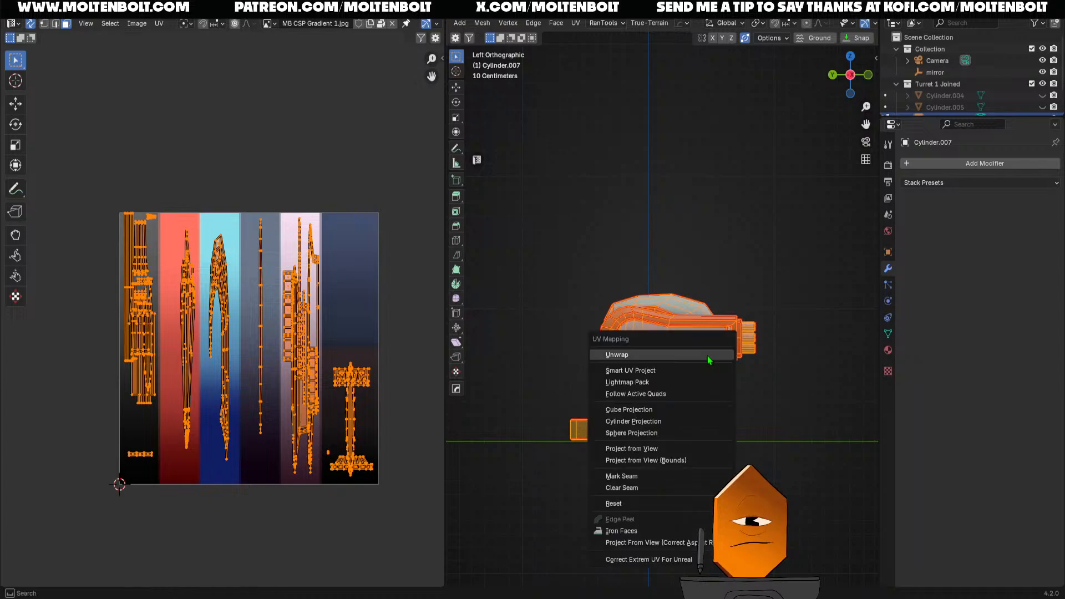
pyautogui.click(675, 449)
pyautogui.hotkey('alt', 'a')
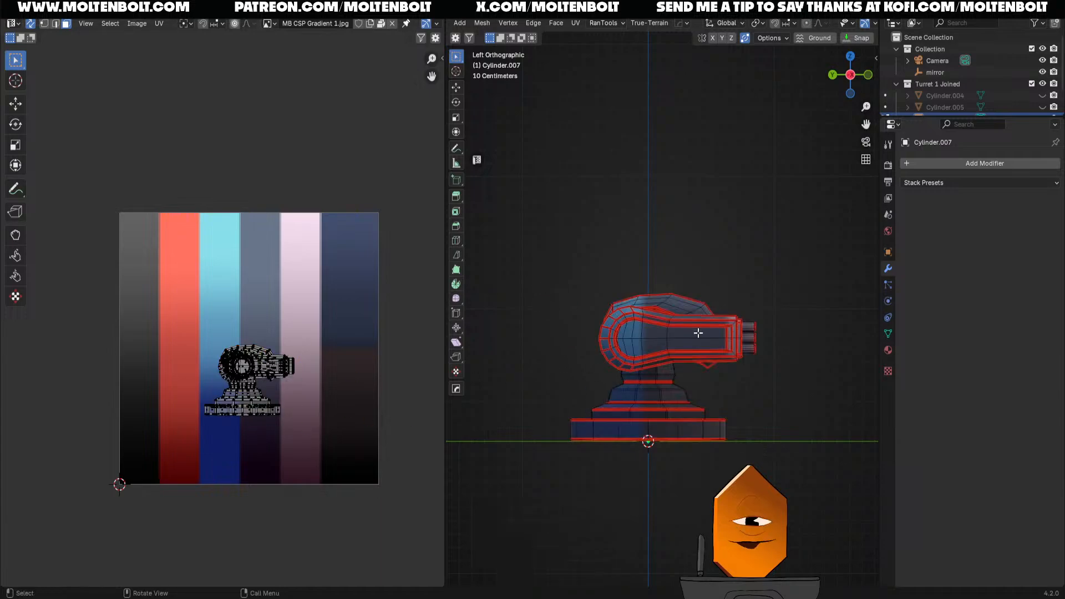
# Annotate a long downward arrow beside the gradient texture, and return to the selection tool
pyautogui.click(16, 189)
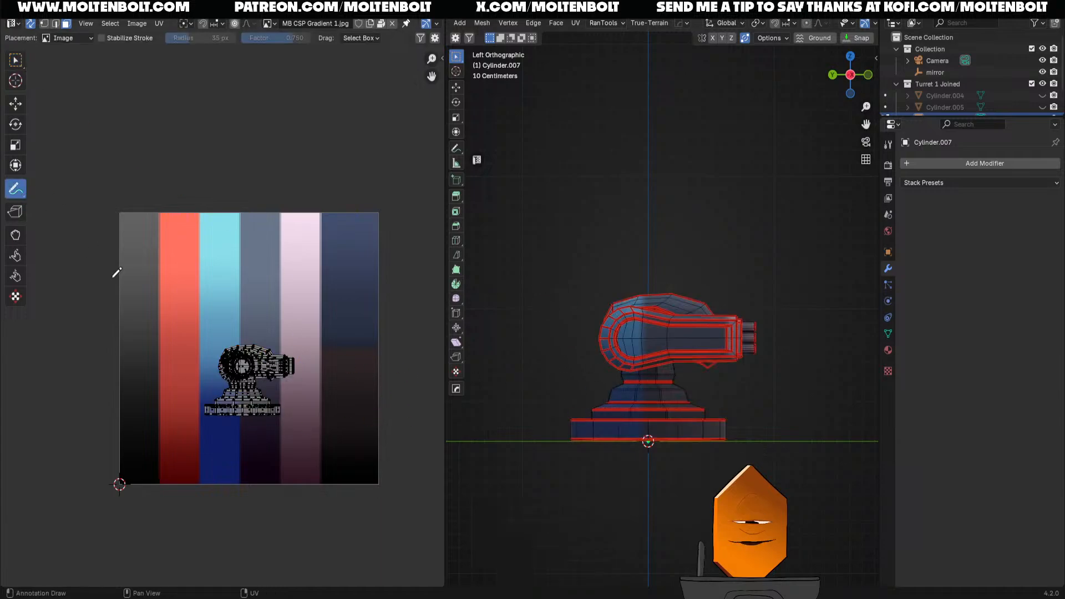
pyautogui.moveTo(95, 185)
pyautogui.mouseDown()
pyautogui.moveTo(71, 491)
pyautogui.moveTo(94, 461)
pyautogui.mouseUp()
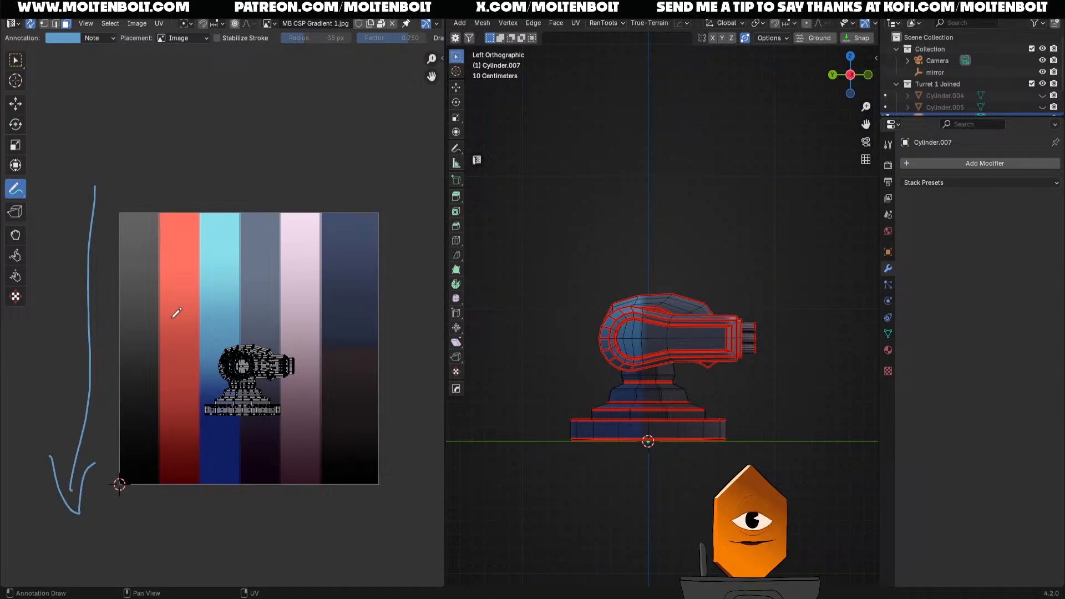
pyautogui.moveTo(654, 134); pyautogui.dragTo(665, 239)
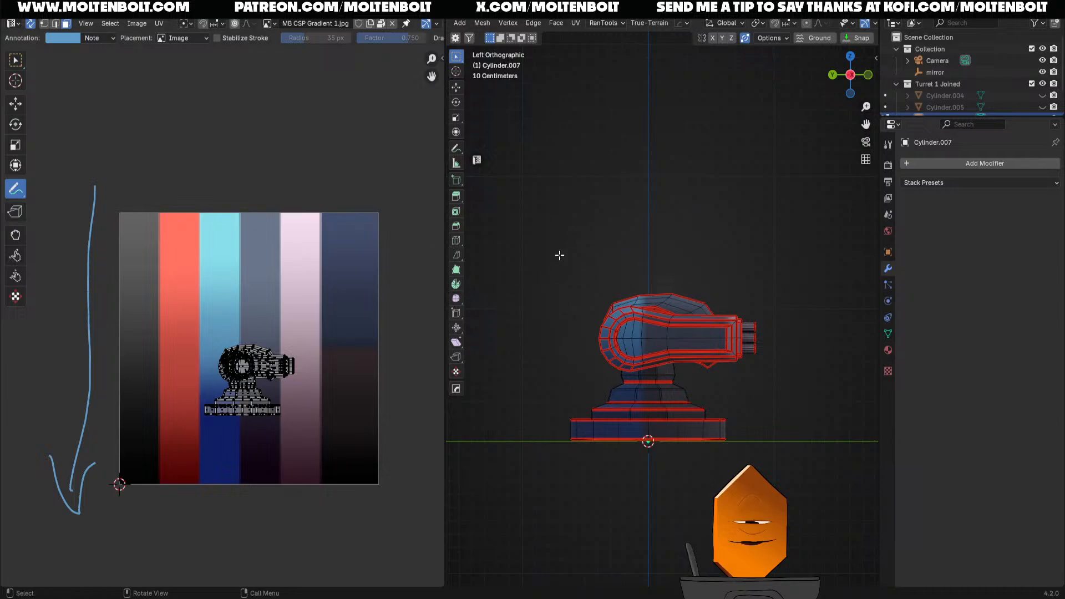
pyautogui.click(15, 60)
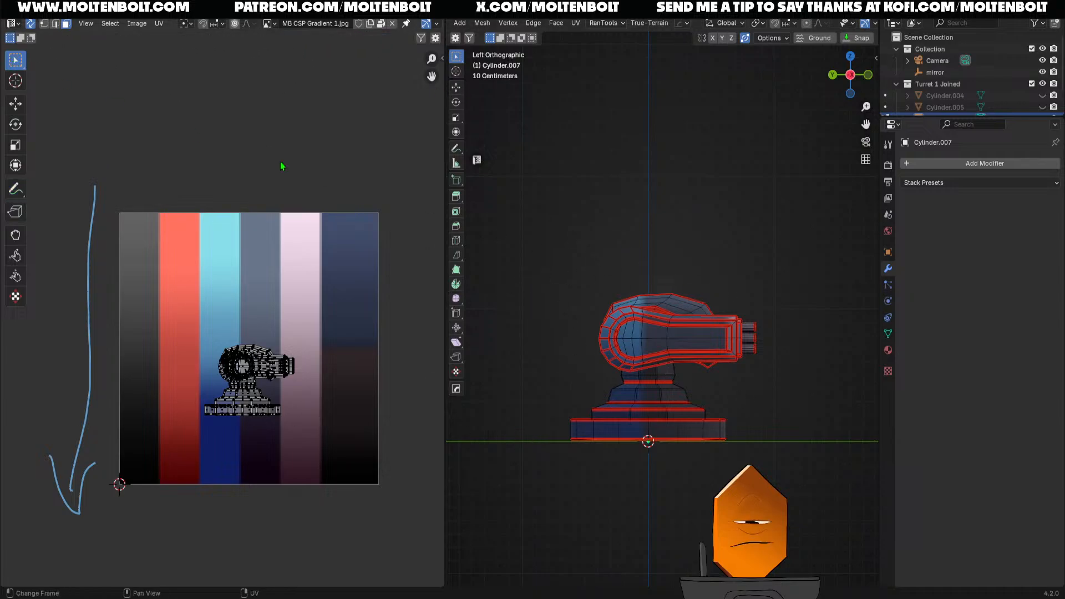
# Select the entire near gun arm as linked faces delimited by Material and move its UVs toward the coral red gradient strip
pyautogui.press('l')
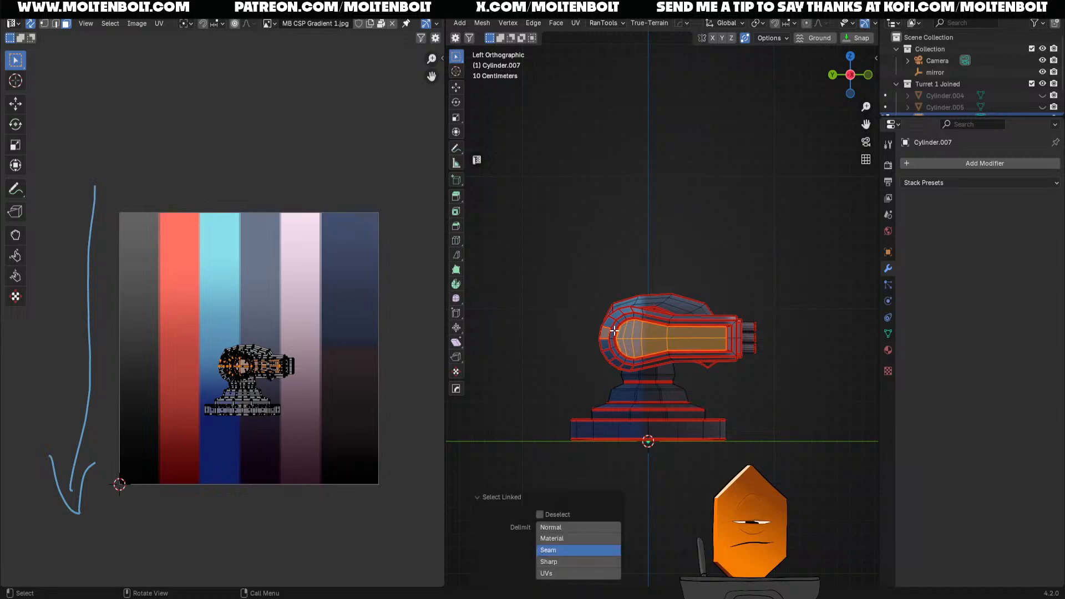
pyautogui.click(580, 539)
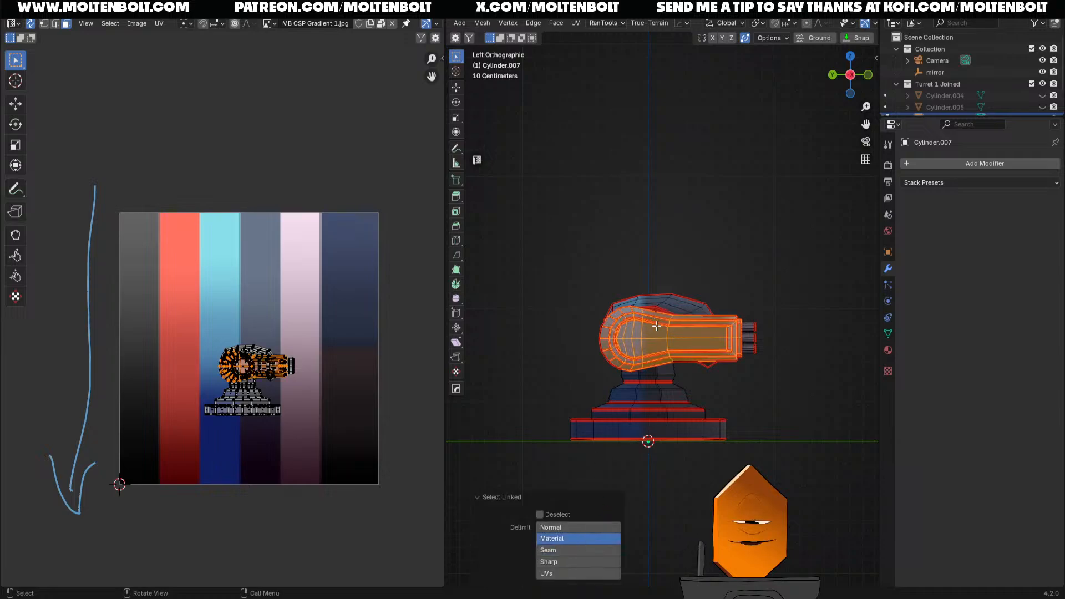
pyautogui.press('g')
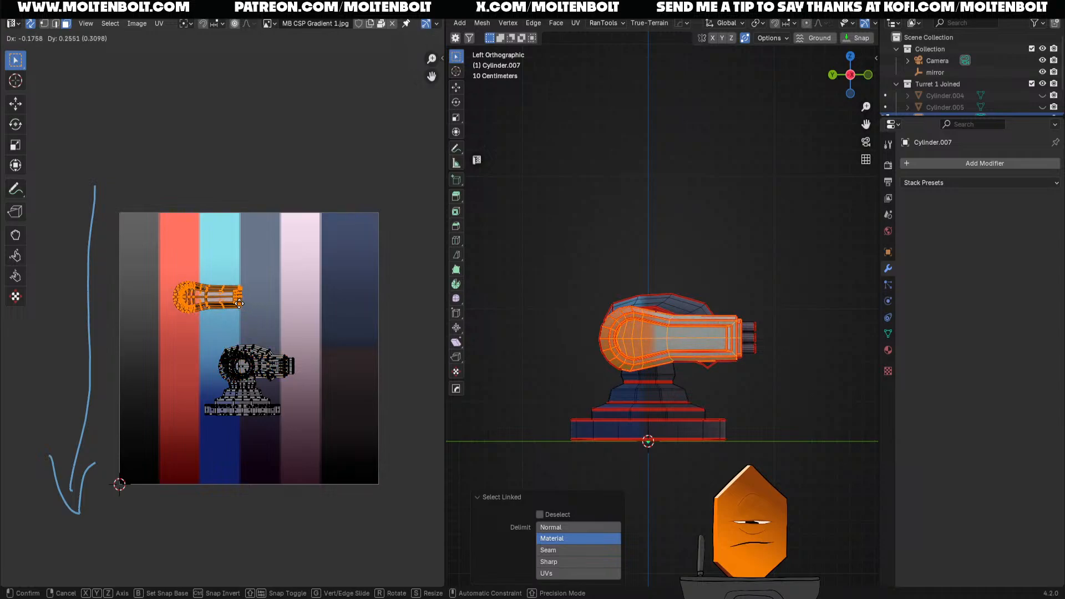
pyautogui.click(218, 322)
# Shrink the gun arm's UVs to fit the coral red strip's width, stretch them along Y and shift them down the gradient
pyautogui.press('s')
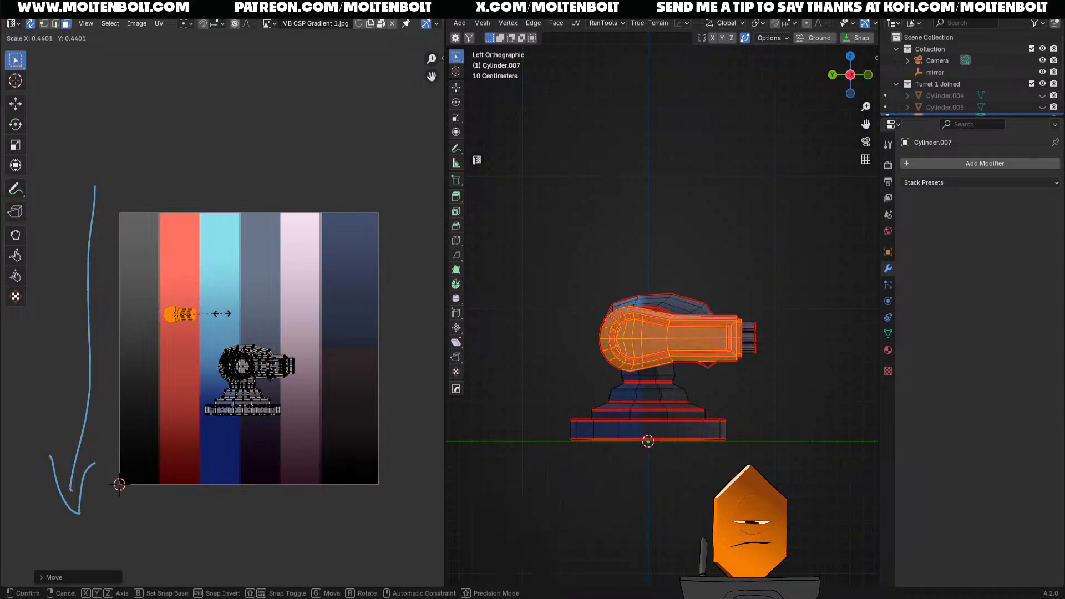
pyautogui.press('y')
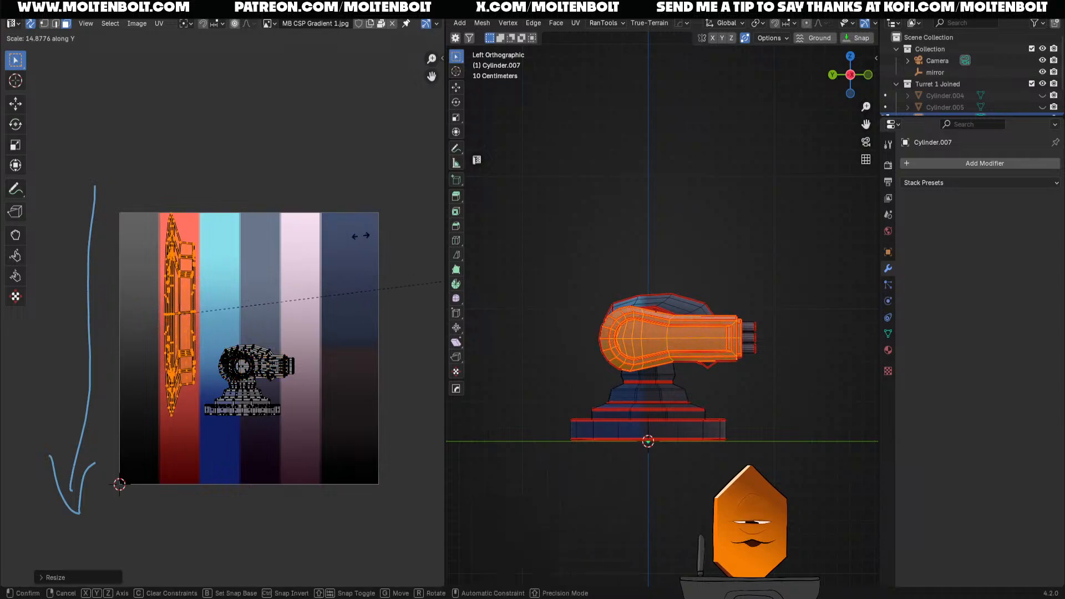
pyautogui.click(362, 237)
pyautogui.press('g')
pyautogui.press('y')
pyautogui.click(358, 257)
pyautogui.click(806, 293)
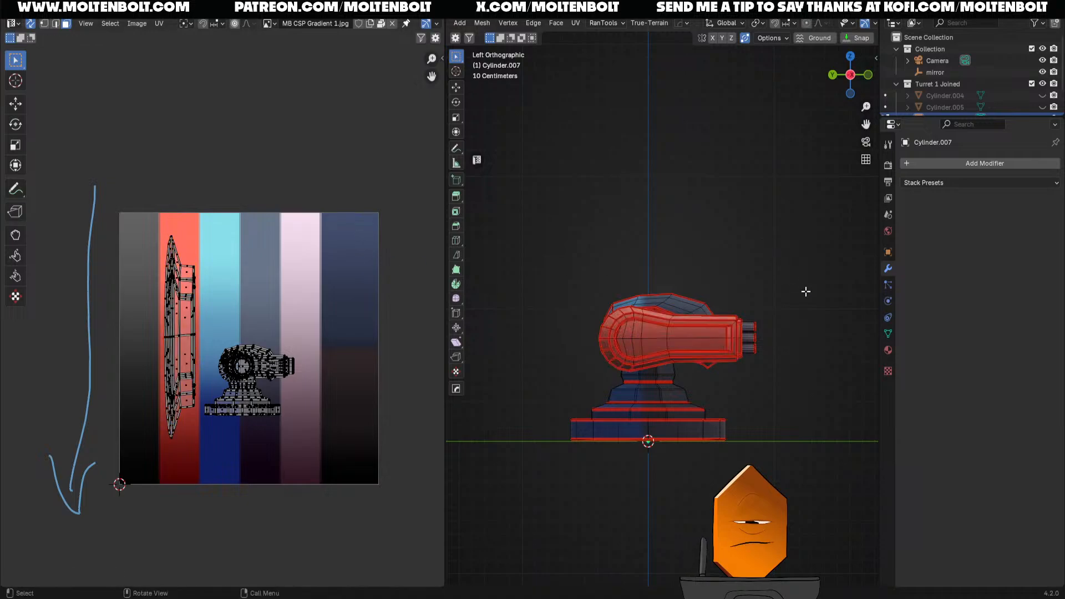
# Examine the gradient shading on the duplicate turret's remapped gun arm from several angles, with the viewport overlays off
pyautogui.moveTo(806, 293); pyautogui.dragTo(669, 307, button='middle')
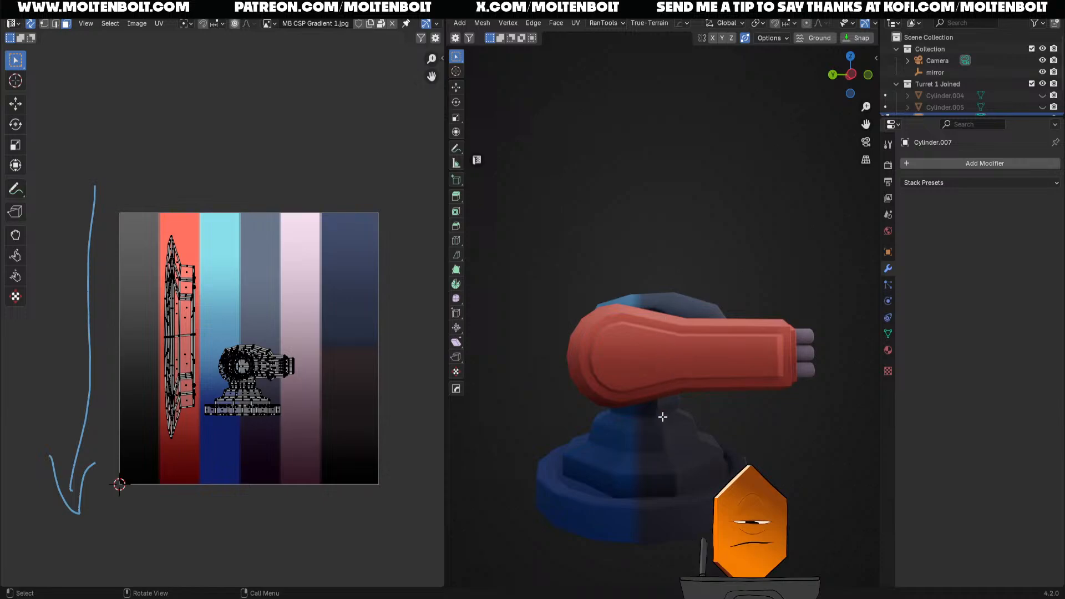
pyautogui.moveTo(662, 417)
pyautogui.mouseDown(button='middle')
pyautogui.moveTo(656, 444)
pyautogui.moveTo(676, 429)
pyautogui.mouseUp(button='middle')
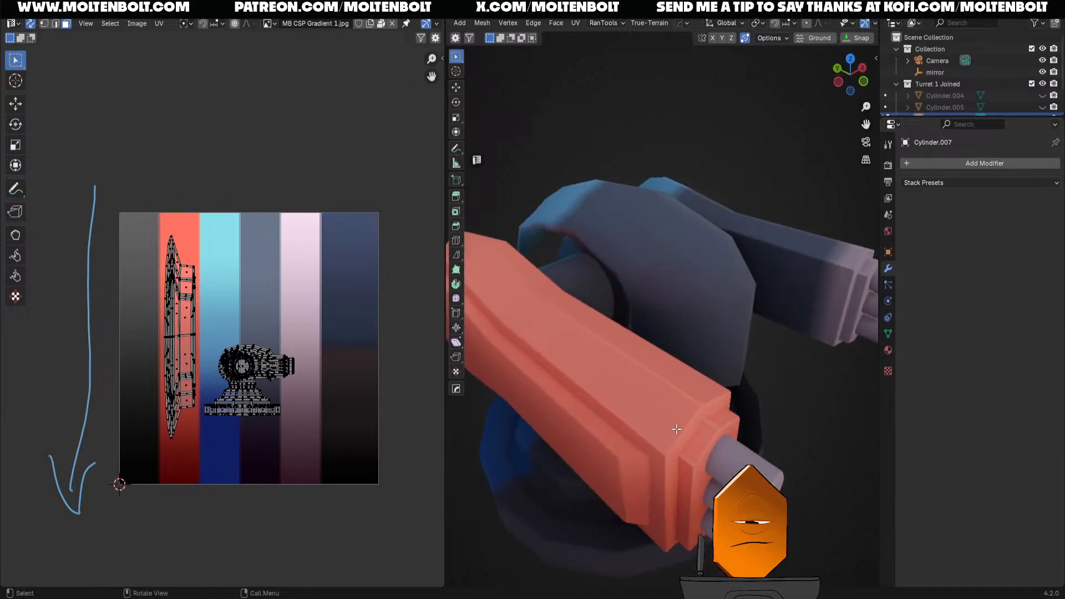
pyautogui.scroll(2, 676, 428)
pyautogui.moveTo(710, 461); pyautogui.dragTo(617, 402, button='middle')
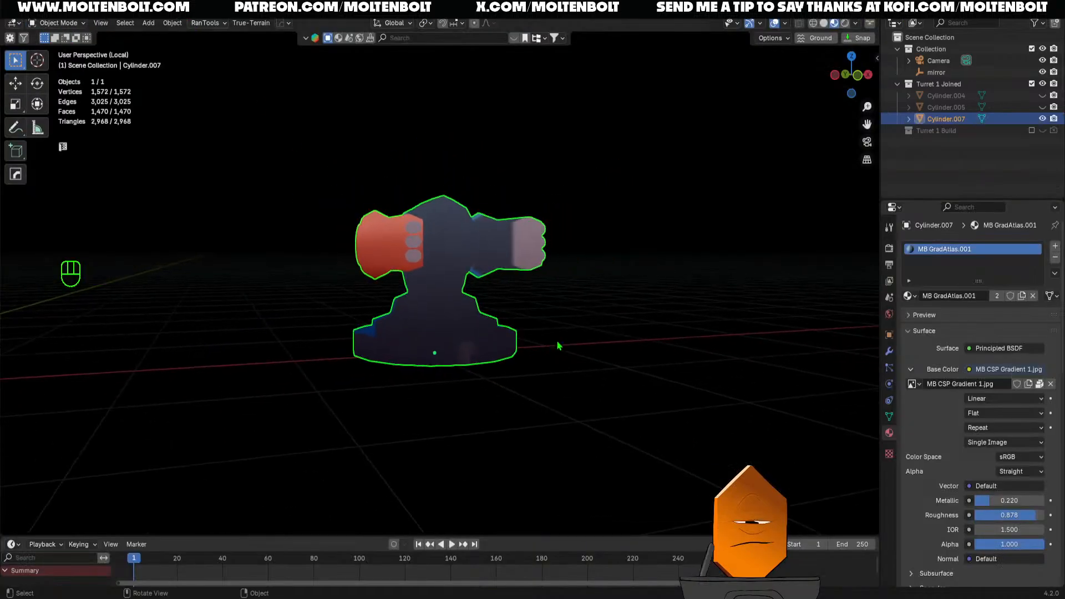
pyautogui.press('Tab')
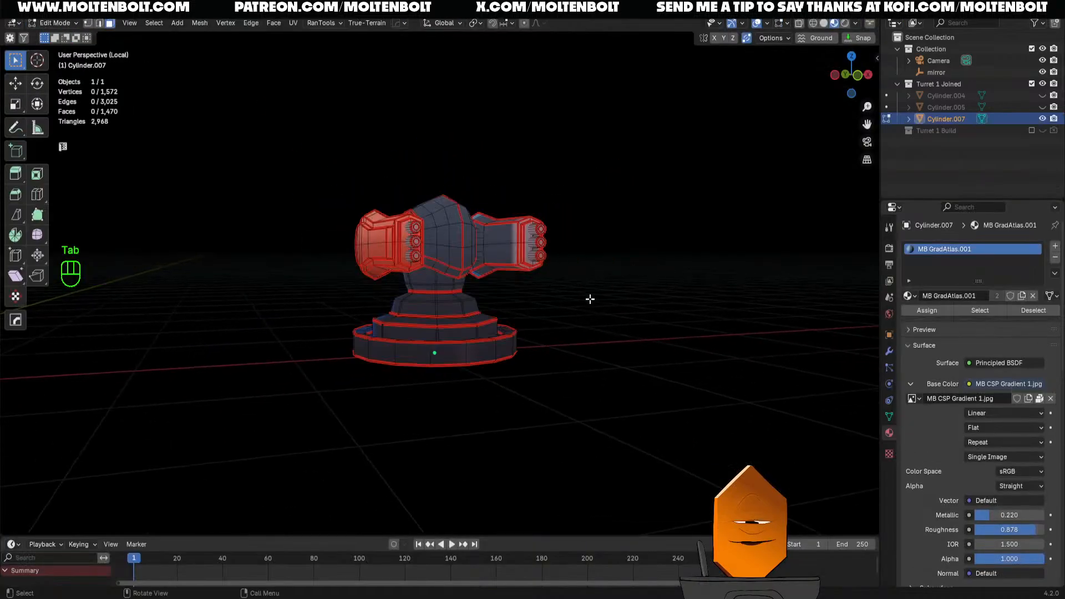
pyautogui.hotkey('shift', 'alt', 'z')
pyautogui.moveTo(575, 302); pyautogui.dragTo(655, 281, button='middle')
# Leave the duplicate turret's local view in Object Mode and unhide the other two turrets, with the viewport overlays back on
pyautogui.hotkey('alt', 'h')
pyautogui.press('Tab')
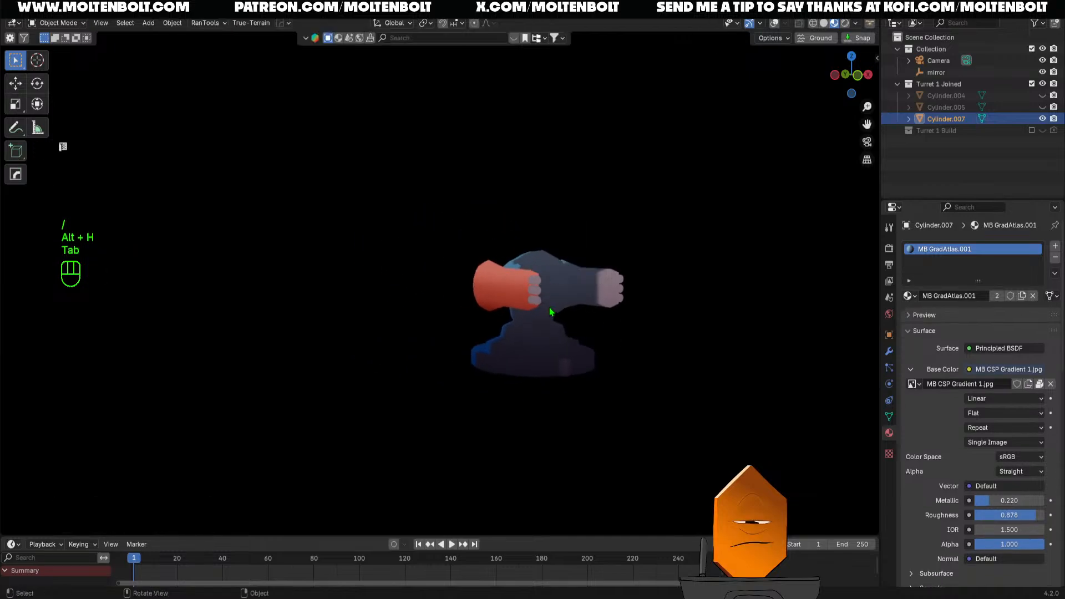
pyautogui.press('z')
pyautogui.moveTo(570, 378); pyautogui.dragTo(549, 362, button='middle')
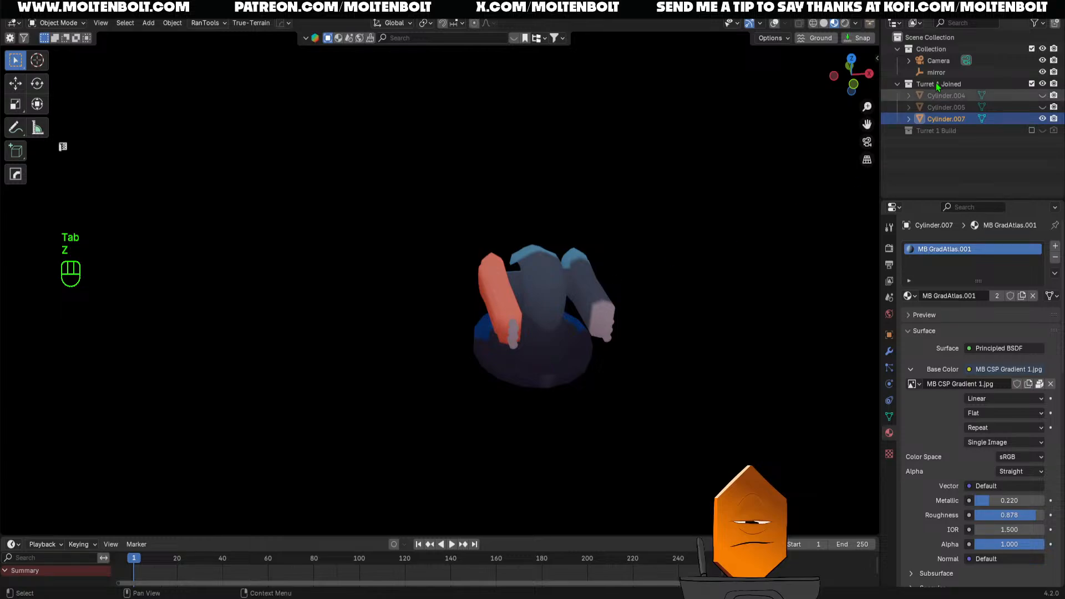
pyautogui.moveTo(1043, 96); pyautogui.dragTo(1043, 108)
pyautogui.moveTo(626, 256); pyautogui.dragTo(601, 321, button='middle')
pyautogui.hotkey('shift', 'alt', 'z')
pyautogui.moveTo(506, 358); pyautogui.dragTo(654, 356, button='middle')
pyautogui.press('Tab')
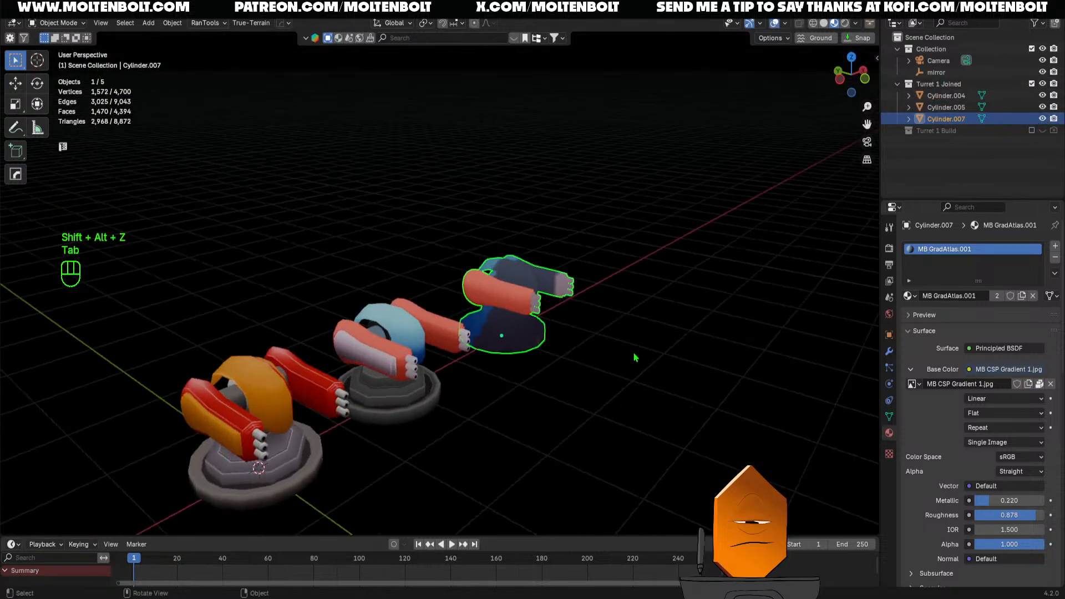
# Delete the duplicate turret used for the remapping demonstration and save mb grad test.blend
pyautogui.press('Tab')
pyautogui.press('Delete')
pyautogui.moveTo(577, 366); pyautogui.dragTo(523, 368, button='middle')
pyautogui.hotkey('ctrl', 's')
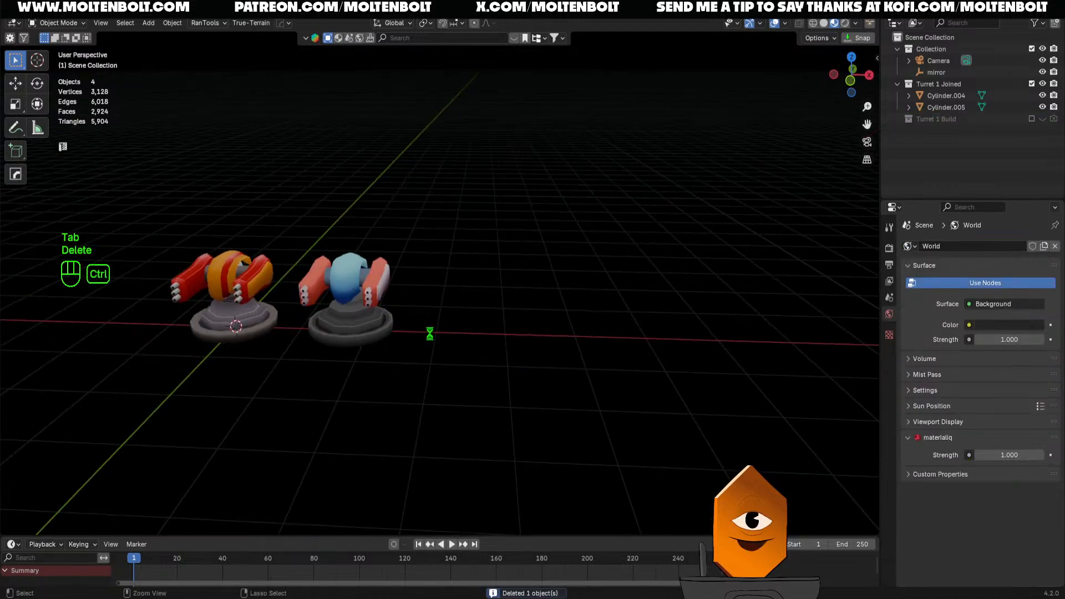
pyautogui.keyDown('shift'); pyautogui.moveTo(377, 327); pyautogui.dragTo(510, 311, button='middle'); pyautogui.keyUp('shift')
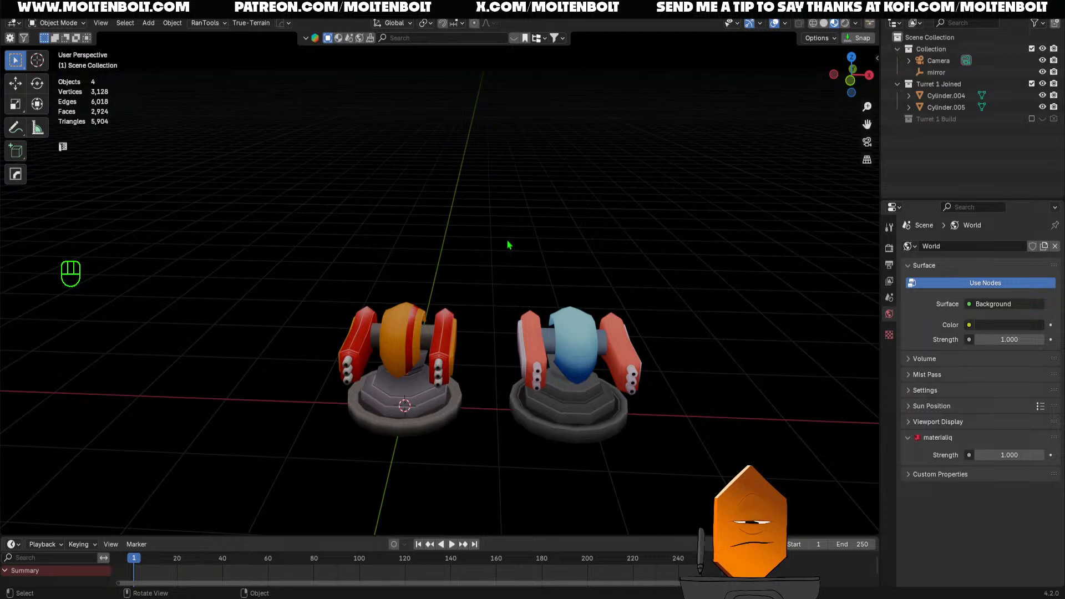
# Compare the red-orange and blue turrets from the front, selecting each in turn, and save mb grad test.blend again
pyautogui.keyDown('shift'); pyautogui.moveTo(475, 263); pyautogui.dragTo(448, 273, button='middle'); pyautogui.keyUp('shift')
pyautogui.keyDown('ctrl'); pyautogui.moveTo(469, 311); pyautogui.dragTo(460, 244, button='middle'); pyautogui.keyUp('ctrl')
pyautogui.click(384, 279)
pyautogui.click(539, 291)
pyautogui.click(480, 232)
pyautogui.click(356, 295)
pyautogui.click(524, 320)
pyautogui.click(442, 268)
pyautogui.click(28, 14)
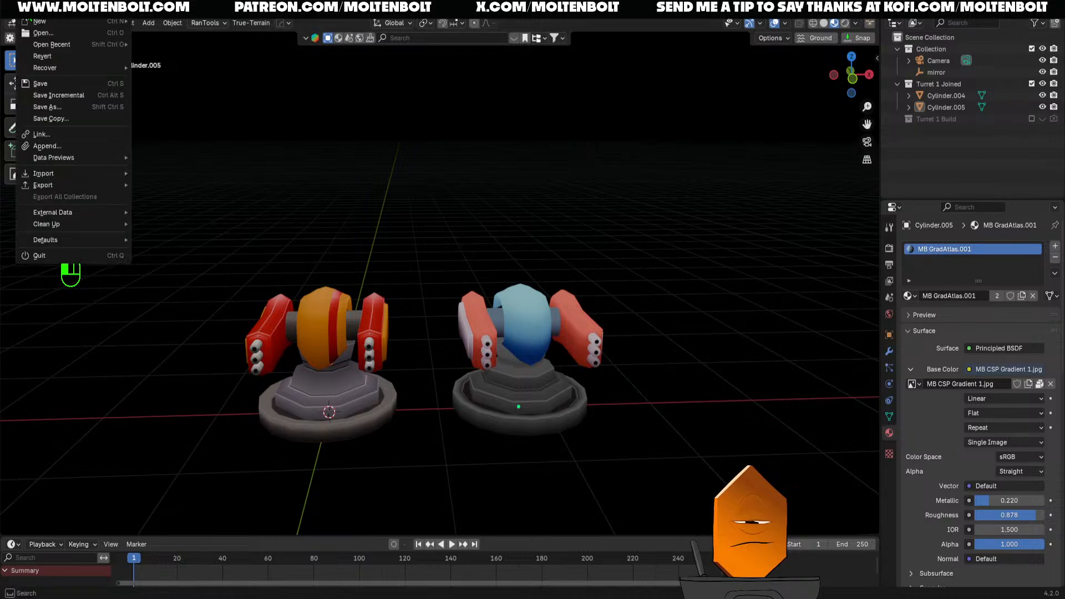
pyautogui.click(258, 117)
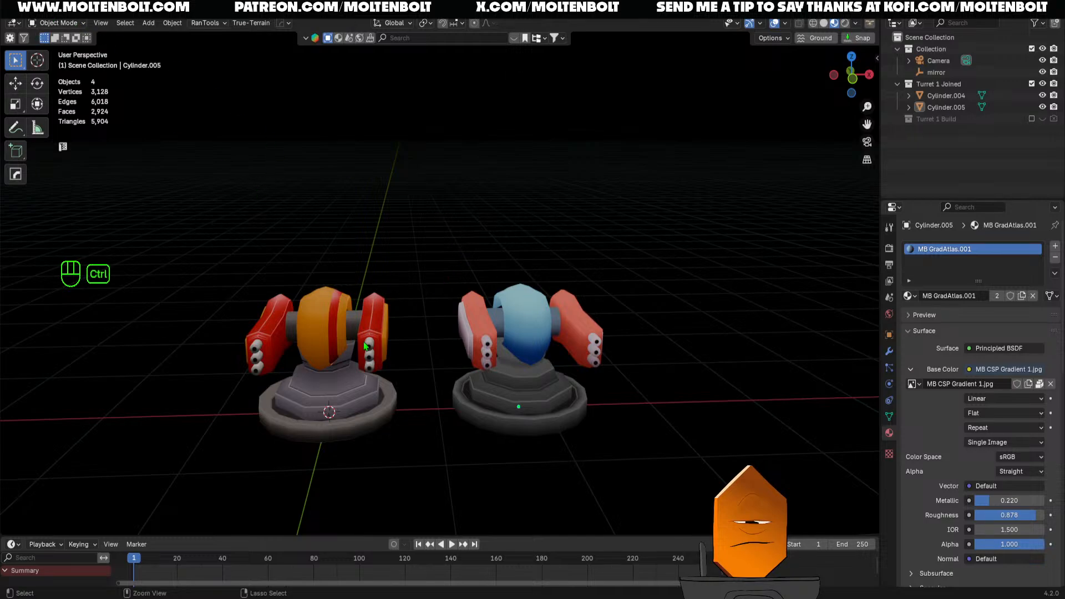
pyautogui.hotkey('ctrl', 's')
# Examine the two turrets at an angle, selecting each in turn to compare their MB Red Orange and MB CSP Gradient 1 textures
pyautogui.moveTo(459, 250); pyautogui.dragTo(527, 258, button='middle')
pyautogui.click(450, 422)
pyautogui.keyDown('shift'); pyautogui.moveTo(532, 317); pyautogui.dragTo(516, 423, button='middle'); pyautogui.keyUp('shift')
pyautogui.click(480, 443)
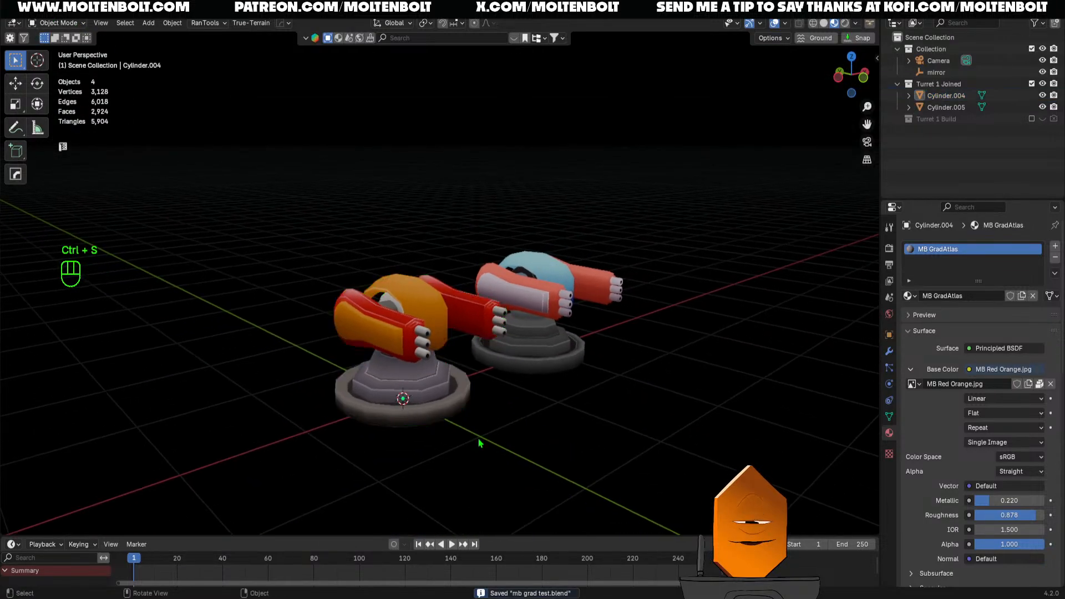
pyautogui.click(537, 345)
pyautogui.click(437, 377)
pyautogui.click(558, 397)
pyautogui.click(407, 374)
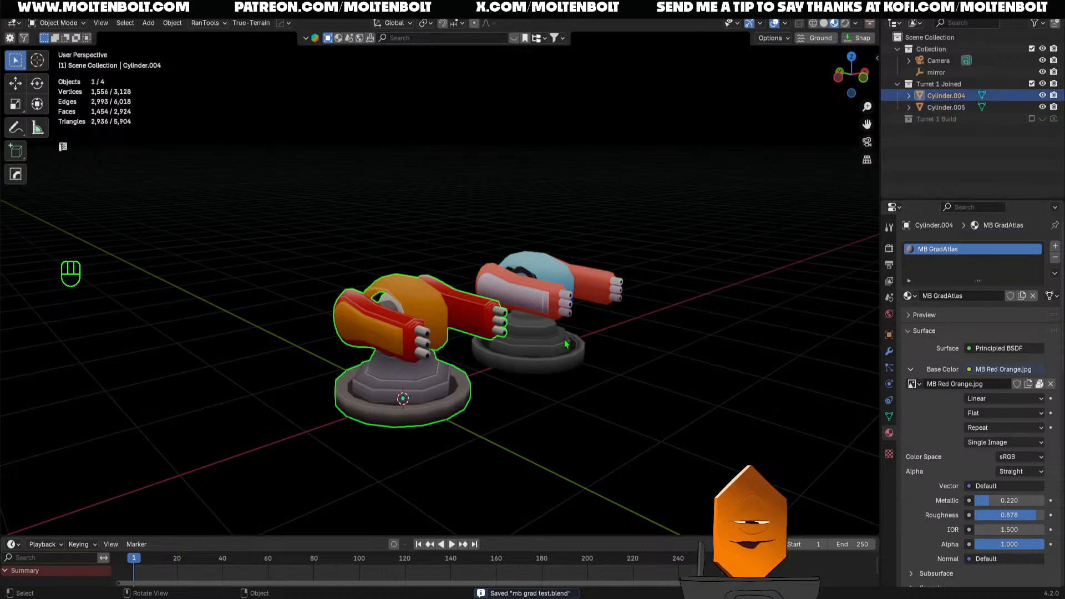
pyautogui.click(564, 339)
pyautogui.click(424, 408)
pyautogui.click(526, 356)
pyautogui.click(560, 414)
pyautogui.click(446, 397)
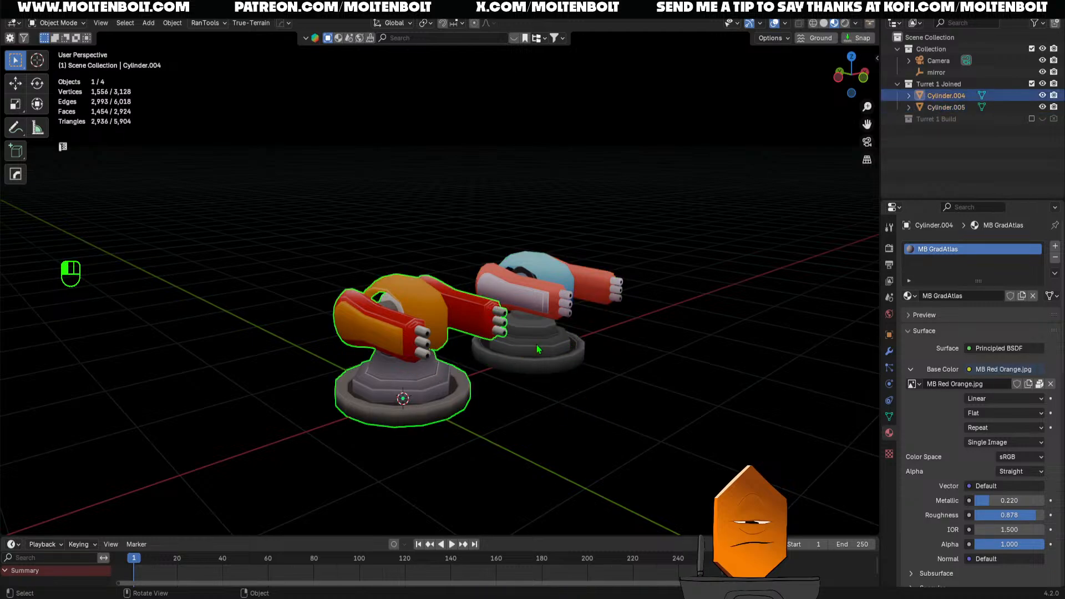
pyautogui.click(537, 345)
pyautogui.click(513, 405)
pyautogui.moveTo(650, 426)
pyautogui.mouseDown(button='middle')
pyautogui.moveTo(642, 418)
pyautogui.moveTo(635, 430)
pyautogui.mouseUp(button='middle')
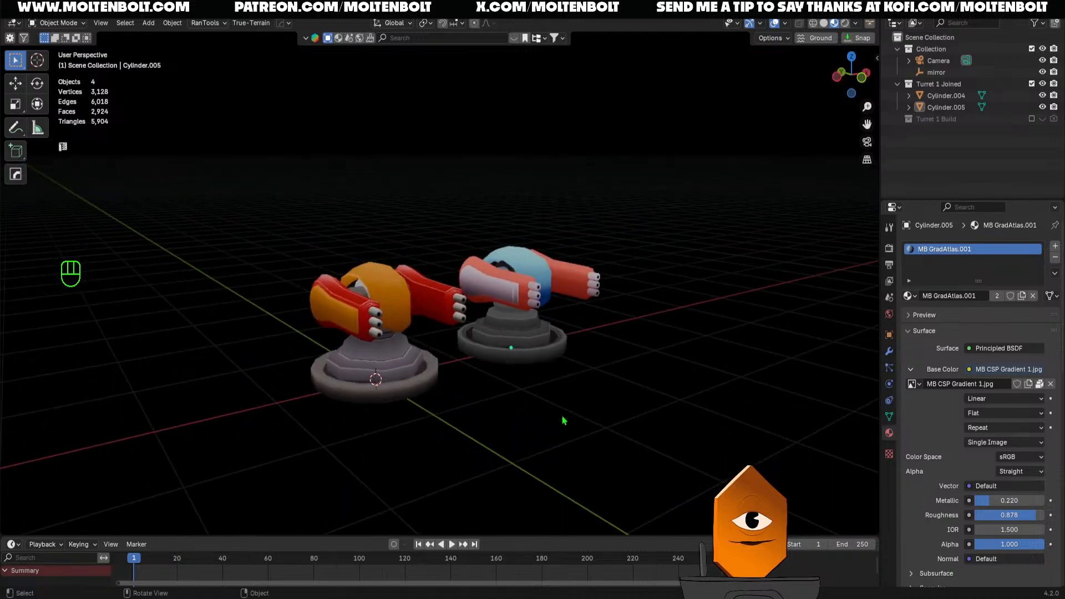
pyautogui.click(418, 376)
pyautogui.keyDown('ctrl'); pyautogui.moveTo(471, 342); pyautogui.dragTo(488, 379, button='middle'); pyautogui.keyUp('ctrl')
pyautogui.click(488, 379)
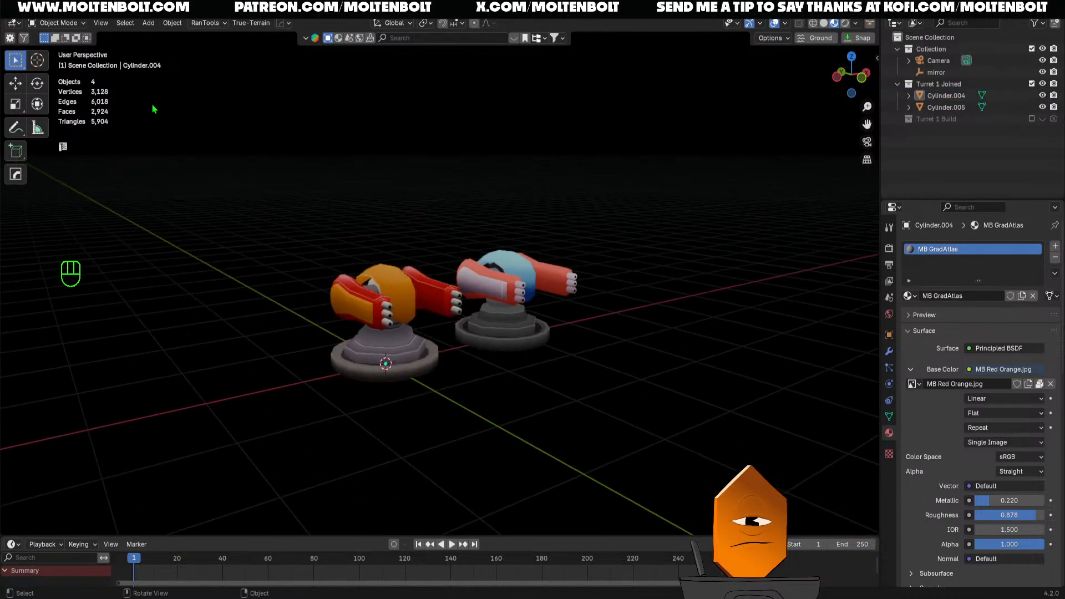
# Open the recent file Low Poly SciFi Assets FOR EXPORT.blend without saving the changes to mb grad test.blend
pyautogui.click(25, 7)
pyautogui.moveTo(53, 45)
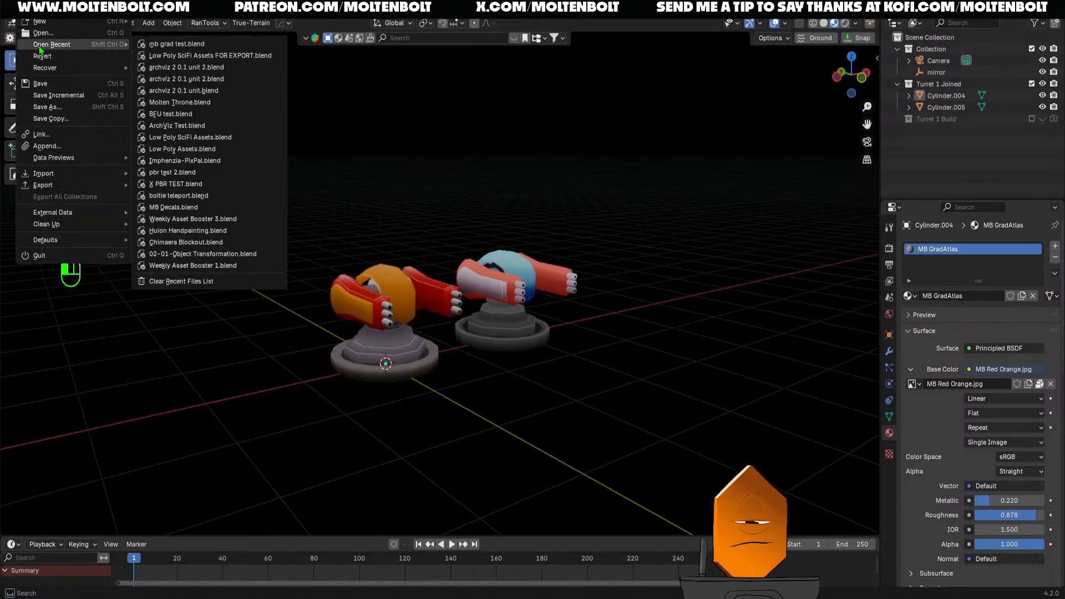
pyautogui.click(179, 56)
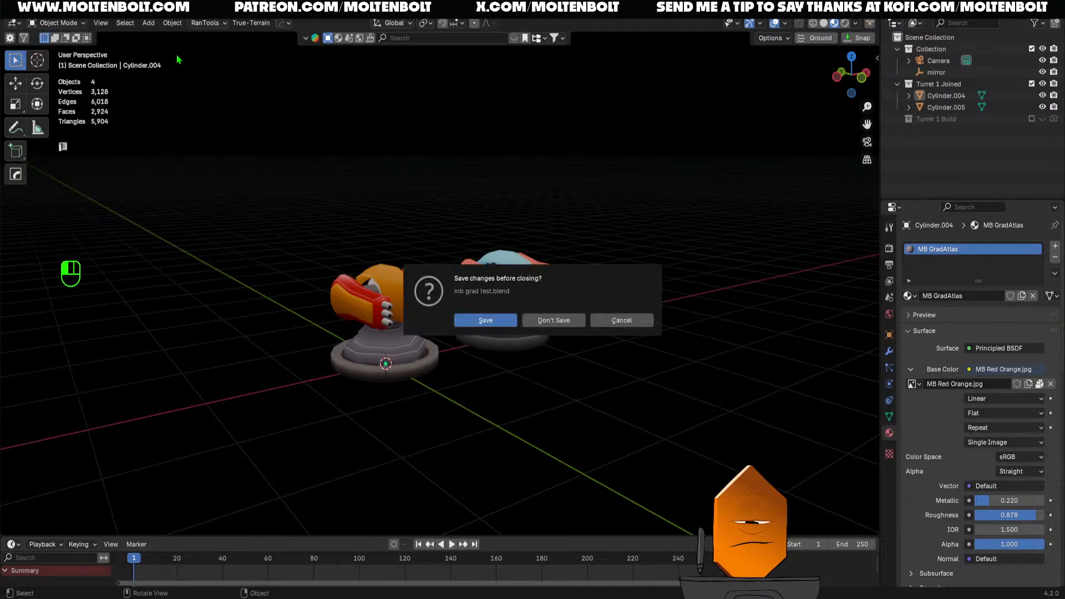
pyautogui.click(568, 320)
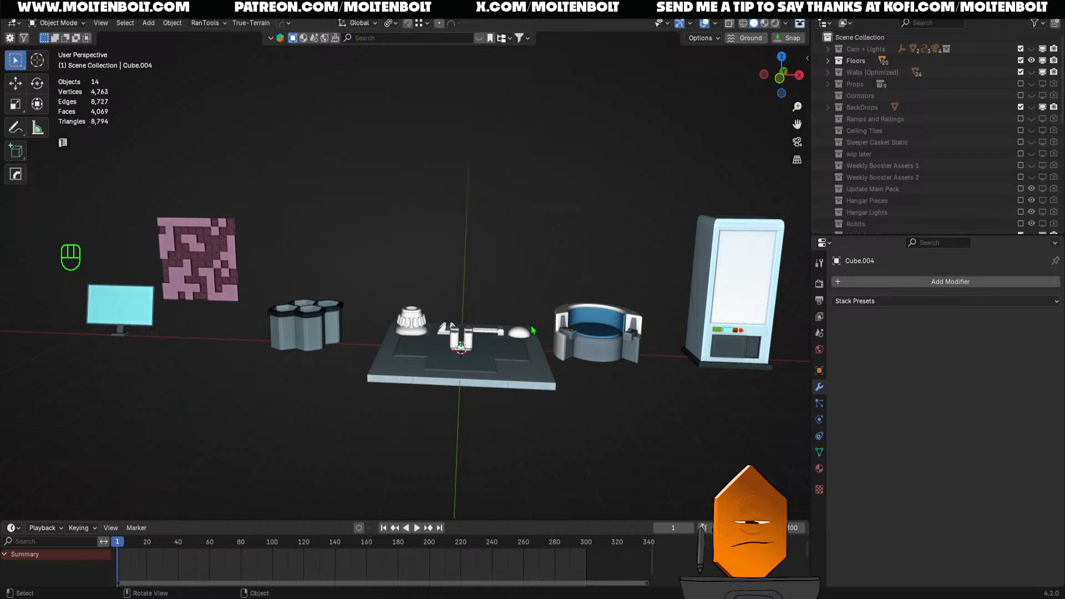
# Save the file and hide the four cylinders standing on the centre floor greeble
pyautogui.moveTo(511, 238); pyautogui.dragTo(498, 282, button='middle')
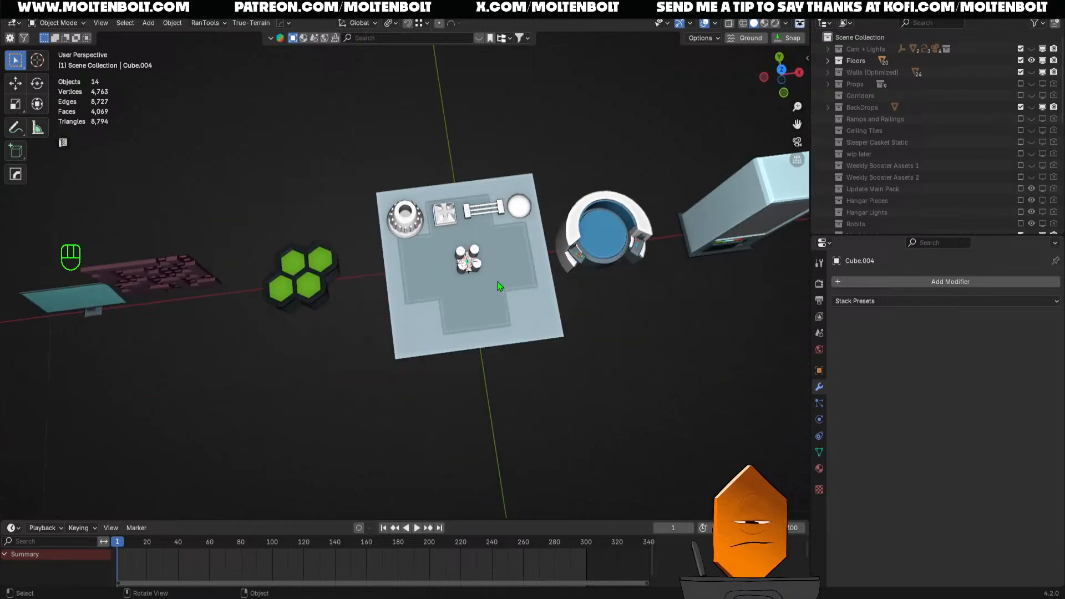
pyautogui.scroll(2, 498, 284)
pyautogui.click(495, 265)
pyautogui.press('KP_Decimal')
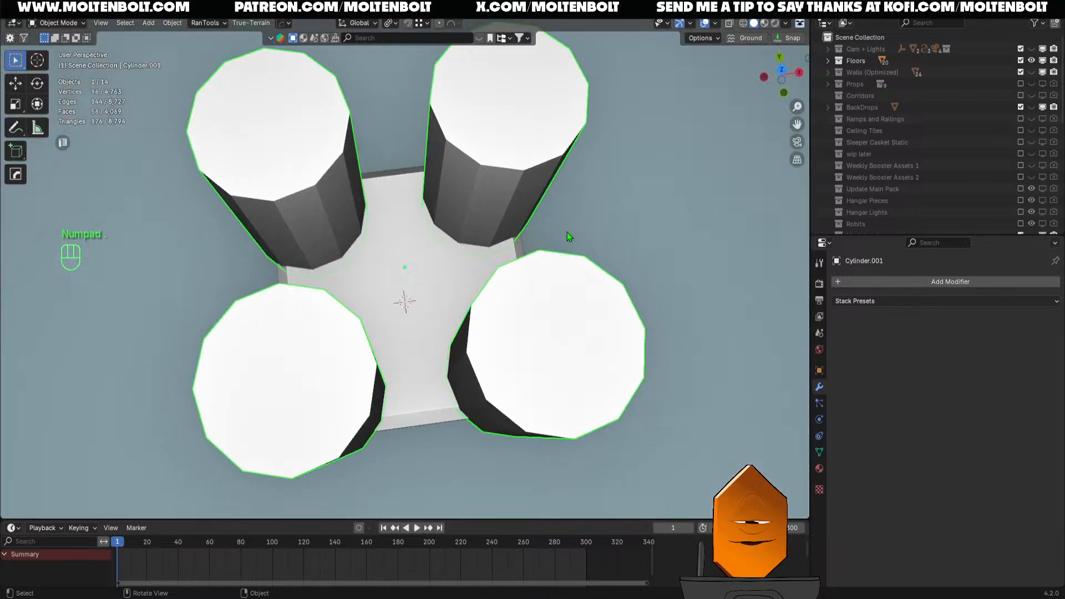
pyautogui.scroll(-8, 567, 232)
pyautogui.hotkey('ctrl', 's')
pyautogui.moveTo(528, 231); pyautogui.dragTo(471, 305, button='middle')
pyautogui.press('h')
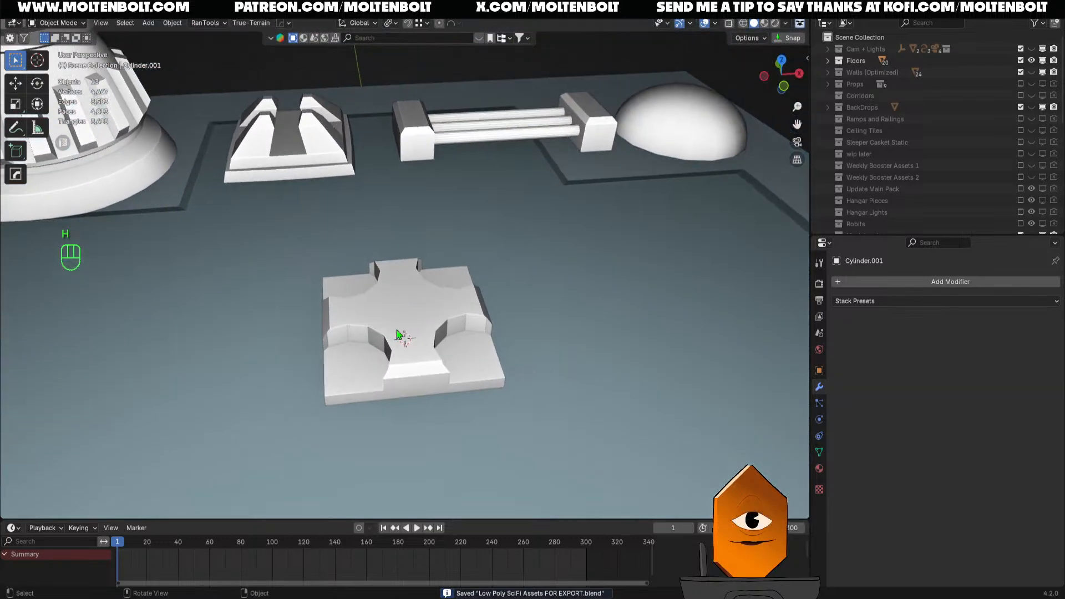
# Merge all vertices of the notched greeble base by distance in Edit Mode
pyautogui.press('Tab')
pyautogui.moveTo(500, 233); pyautogui.dragTo(540, 258, button='middle')
pyautogui.keyDown('ctrl'); pyautogui.moveTo(540, 258); pyautogui.dragTo(534, 281, button='middle'); pyautogui.keyUp('ctrl')
pyautogui.press('1')
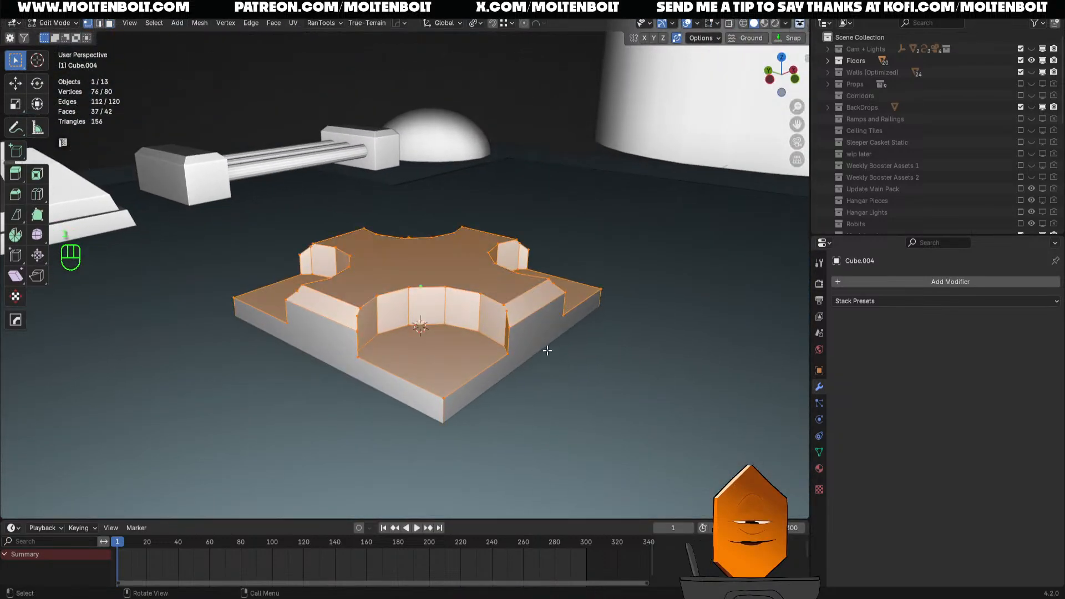
pyautogui.press('a')
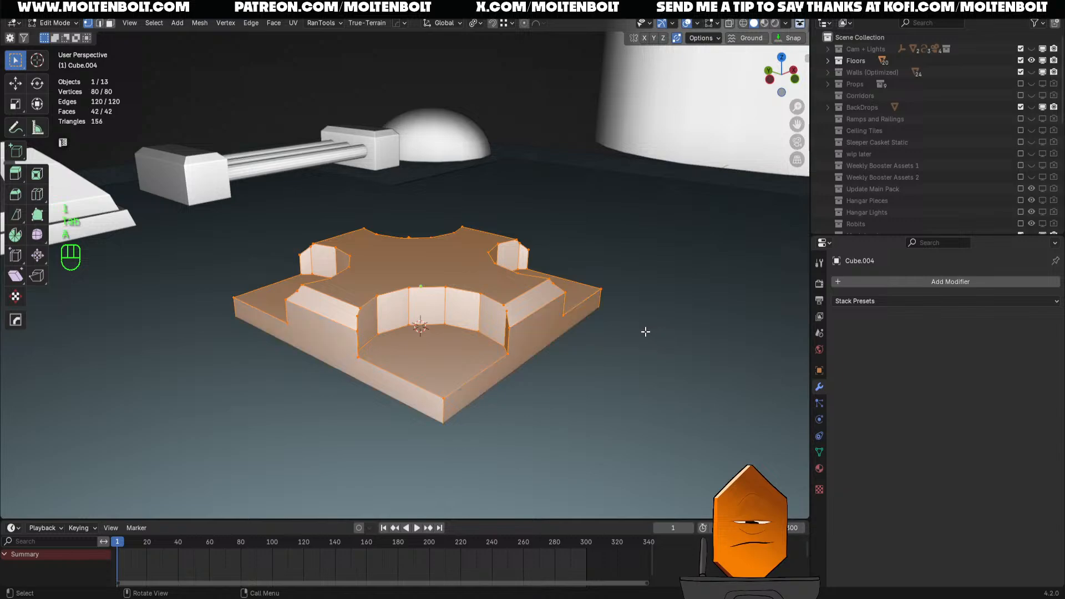
pyautogui.moveTo(646, 332); pyautogui.dragTo(588, 378, button='middle')
pyautogui.press('m')
pyautogui.click(587, 379)
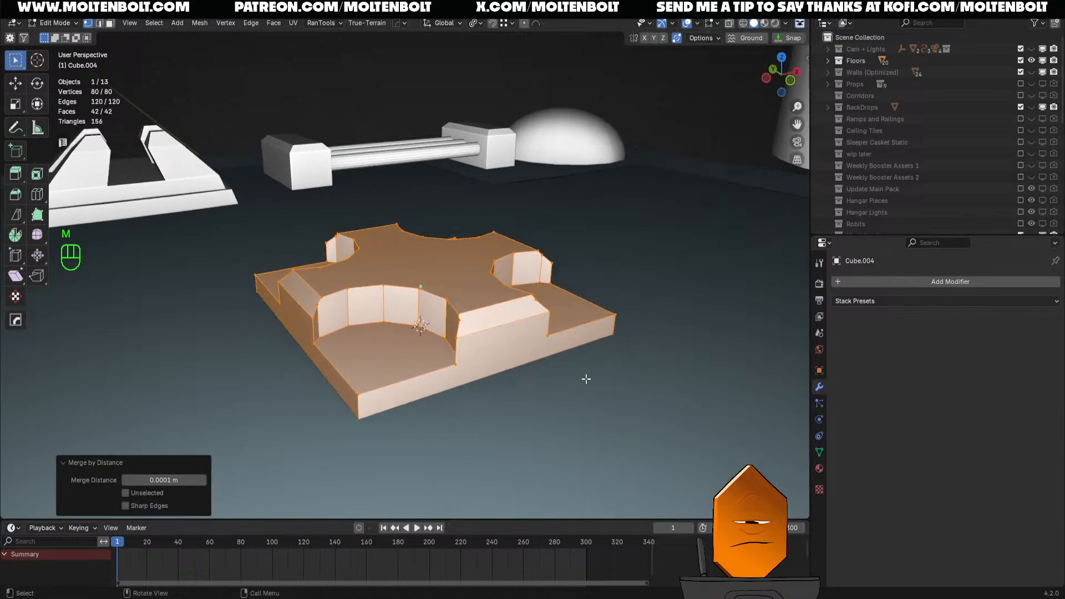
# Examine the greeble base's rounded corner cut-outs and sloped edges from several angles in Object and Edit Mode
pyautogui.press('Tab')
pyautogui.moveTo(554, 368); pyautogui.dragTo(567, 317, button='middle')
pyautogui.press('Tab')
pyautogui.moveTo(567, 317); pyautogui.dragTo(489, 328, button='middle')
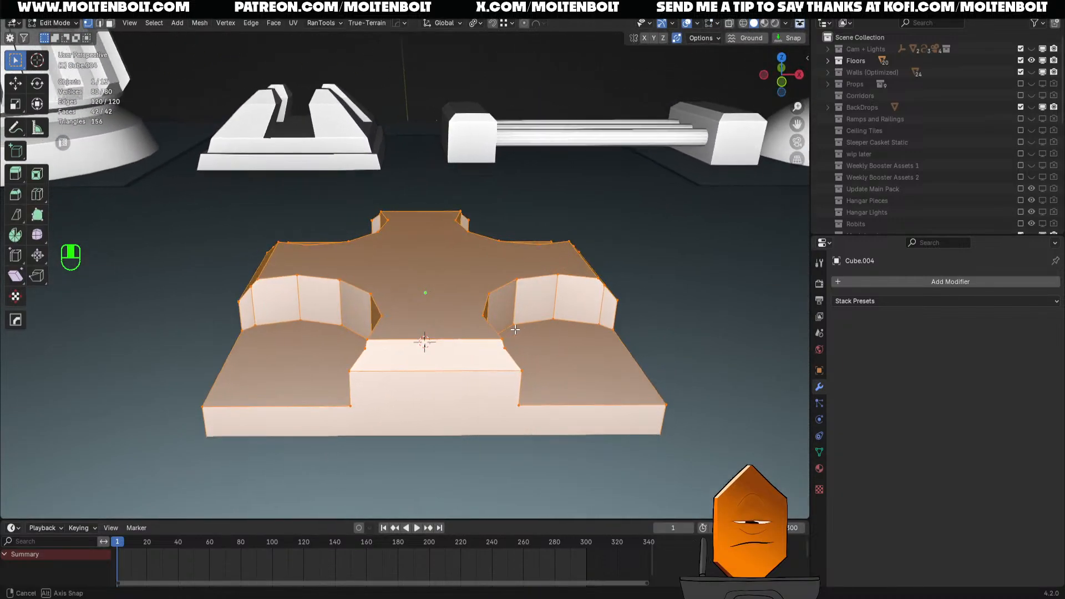
pyautogui.moveTo(388, 320); pyautogui.dragTo(409, 316, button='middle')
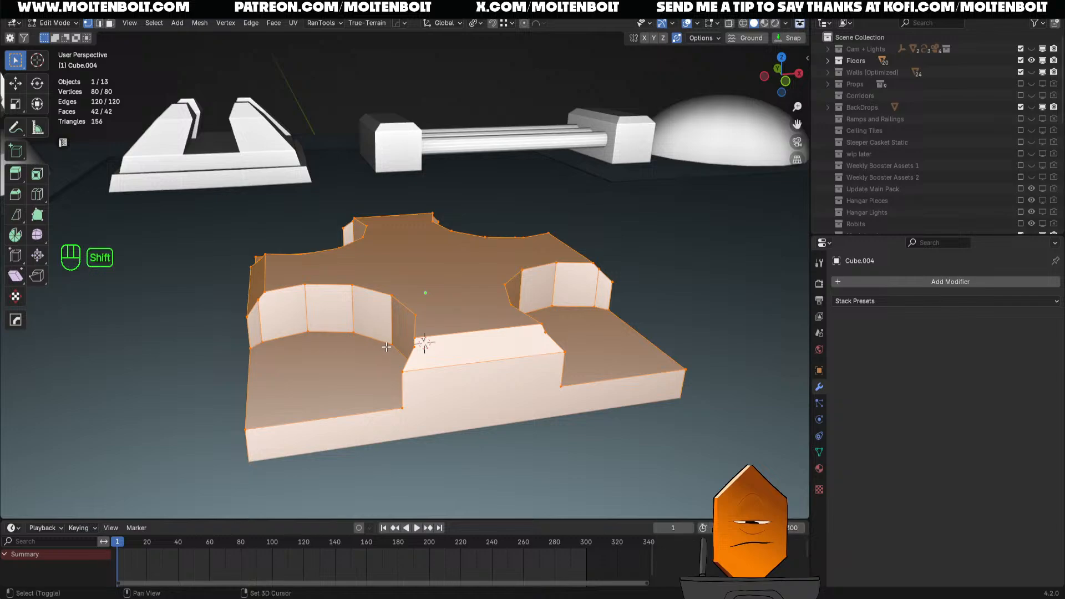
pyautogui.keyDown('shift'); pyautogui.moveTo(387, 347); pyautogui.dragTo(384, 304, button='middle'); pyautogui.keyUp('shift')
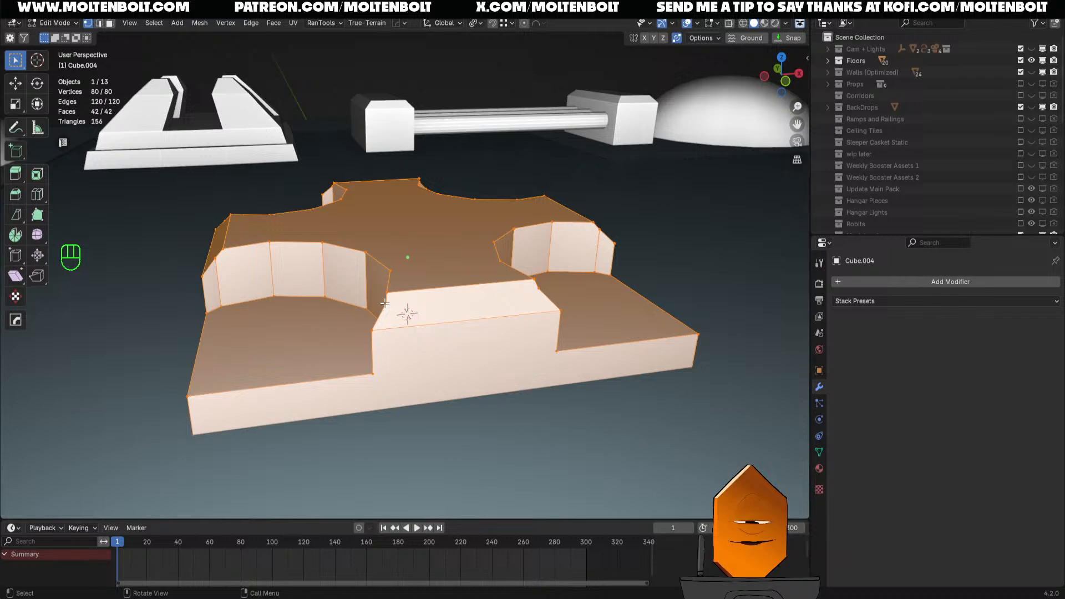
pyautogui.press('Tab')
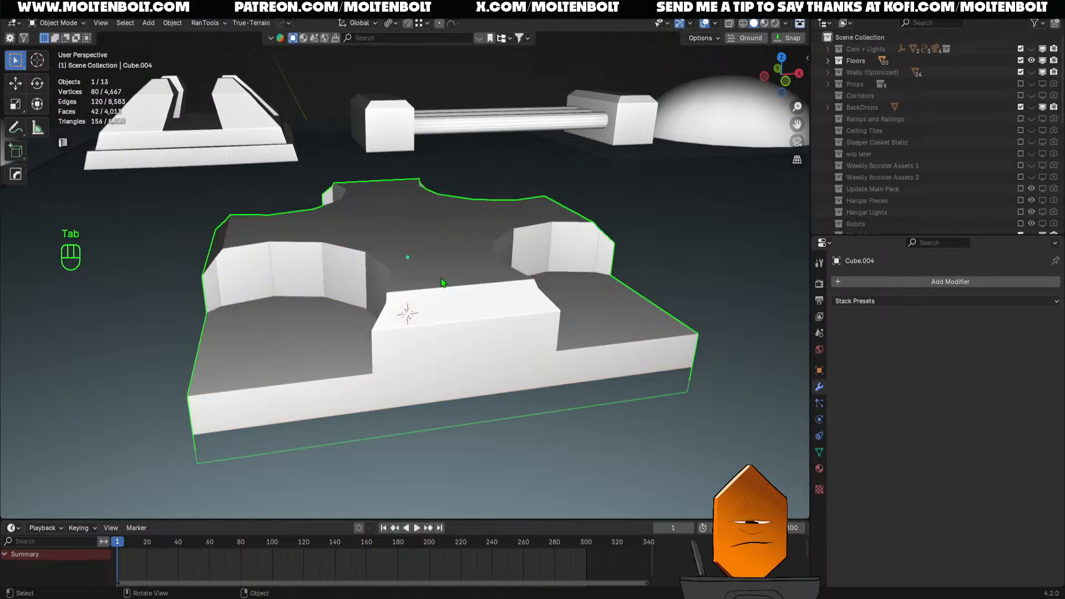
# Cut an edge with the Knife tool across the greeble base's front sloped face, joining the loose vertices on its two side edges
pyautogui.press('Tab')
pyautogui.scroll(-3, 433, 297)
pyautogui.click(434, 304)
pyautogui.moveTo(442, 338); pyautogui.dragTo(399, 312, button='middle')
pyautogui.press('2')
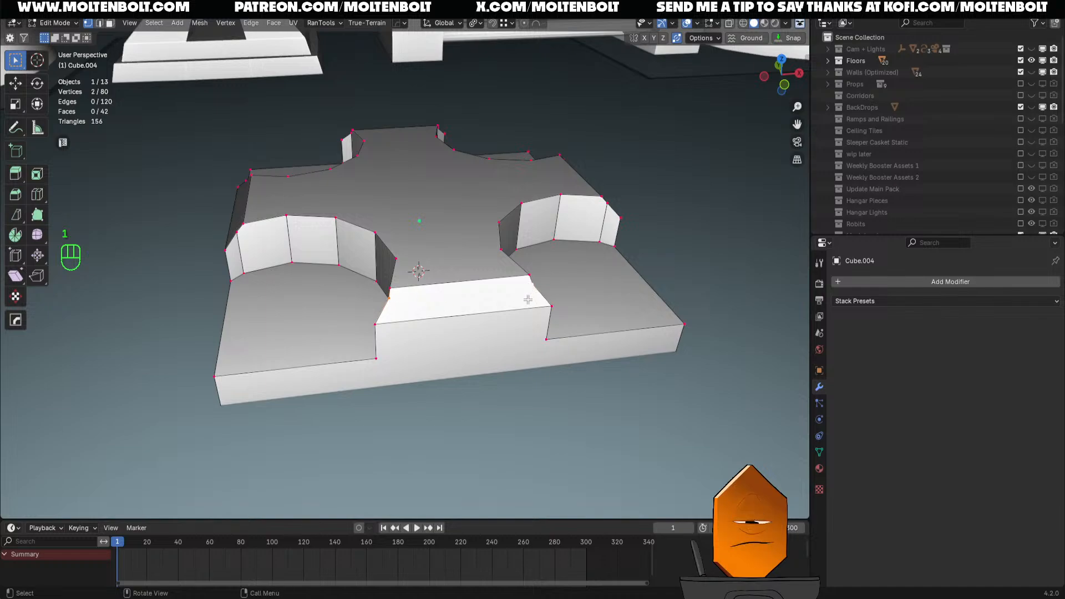
pyautogui.moveTo(527, 300); pyautogui.dragTo(465, 341, button='middle')
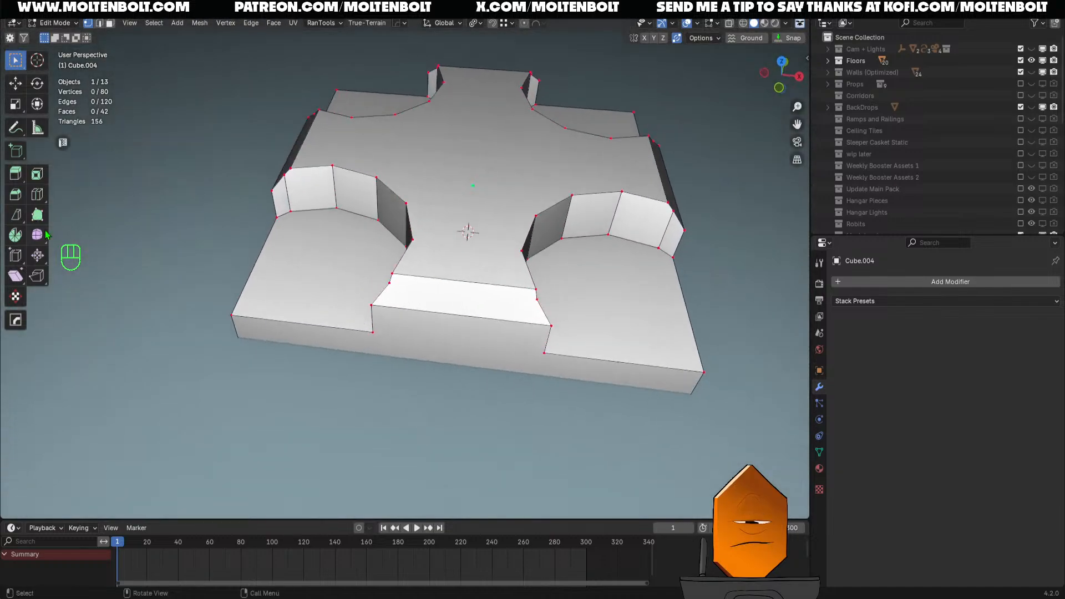
pyautogui.click(16, 214)
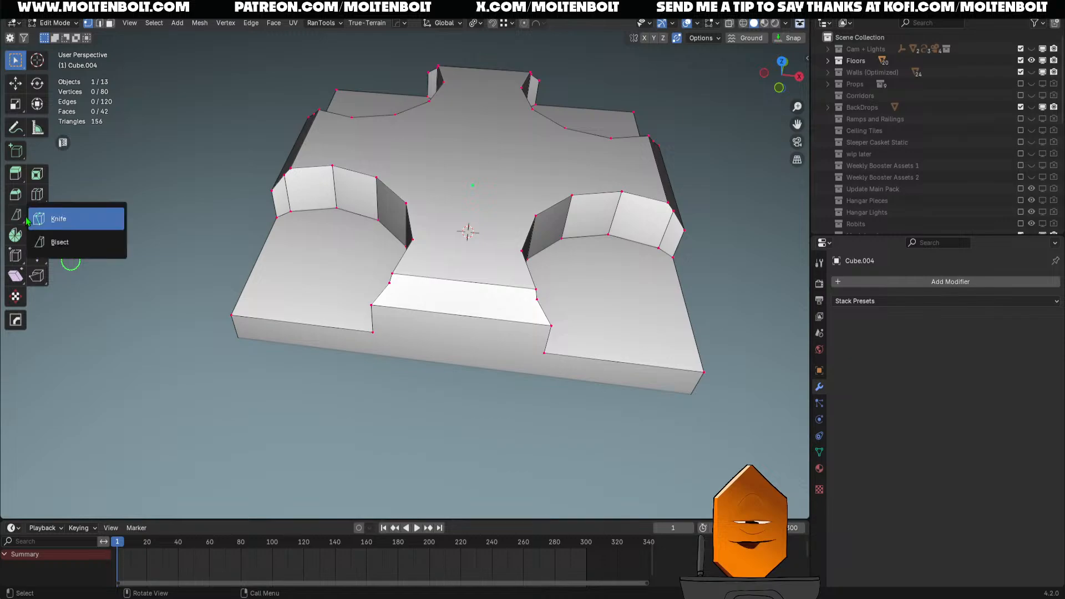
pyautogui.click(39, 217)
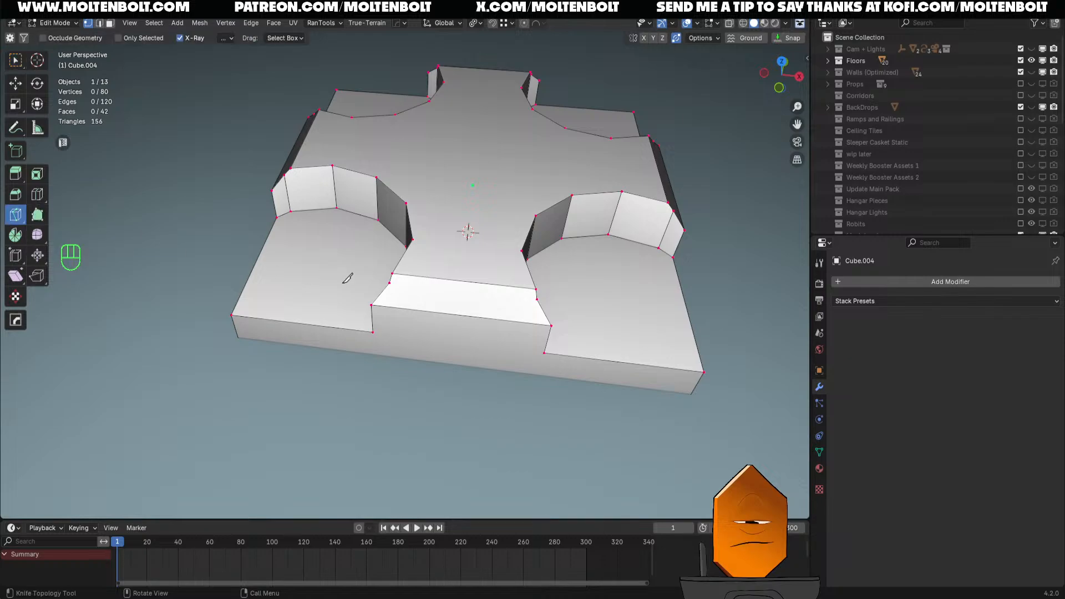
pyautogui.click(392, 281)
pyautogui.click(537, 300)
pyautogui.press('Return')
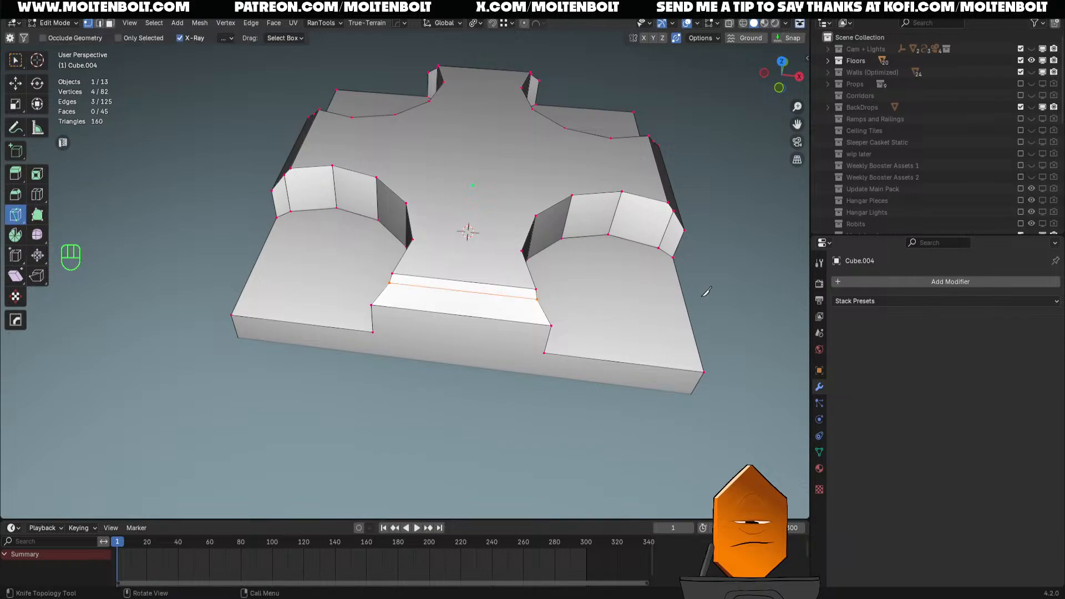
pyautogui.rightClick(707, 276)
pyautogui.click(16, 60)
# Knife-cut matching edges across the other three sloped faces of the greeble base, between the loose vertices on their side edges
pyautogui.moveTo(594, 266); pyautogui.dragTo(430, 194, button='middle')
pyautogui.keyDown('shift'); pyautogui.moveTo(601, 382); pyautogui.dragTo(545, 281, button='middle'); pyautogui.keyUp('shift')
pyautogui.scroll(-3, 545, 281)
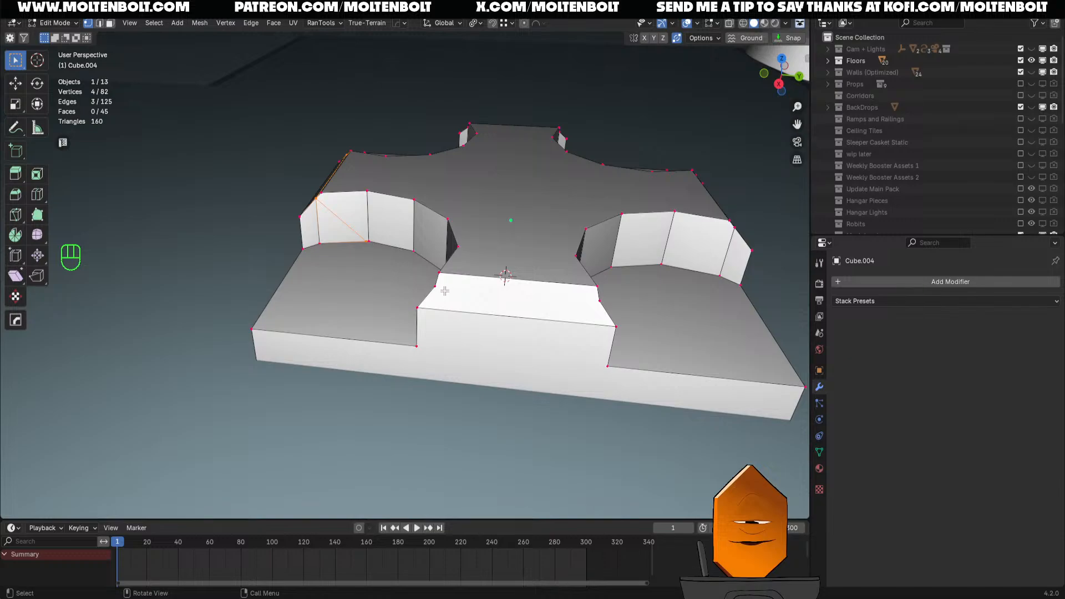
pyautogui.press('k')
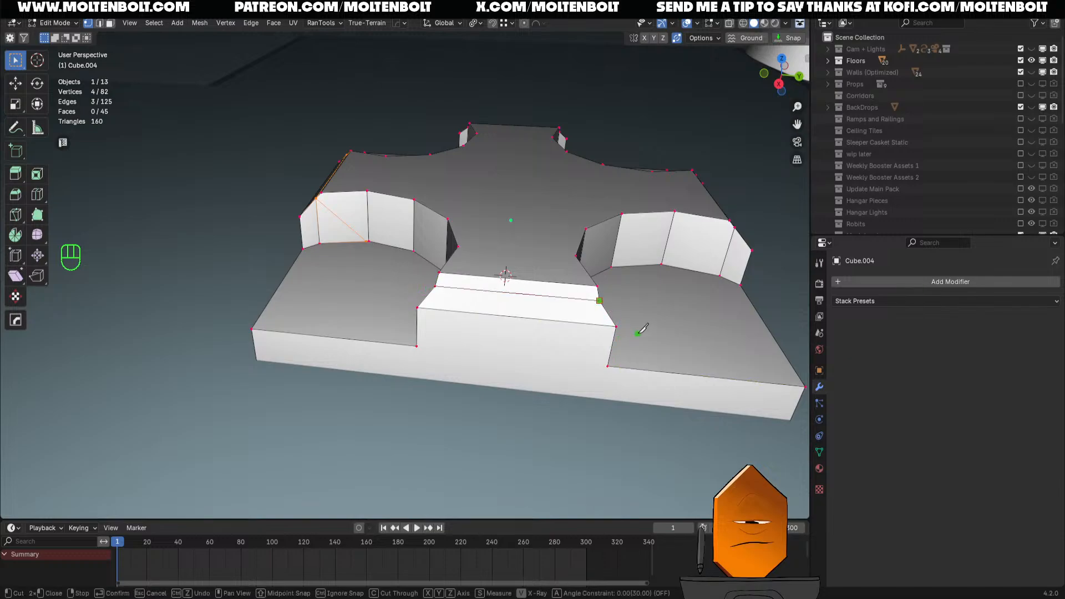
pyautogui.moveTo(726, 270); pyautogui.dragTo(328, 388, button='middle')
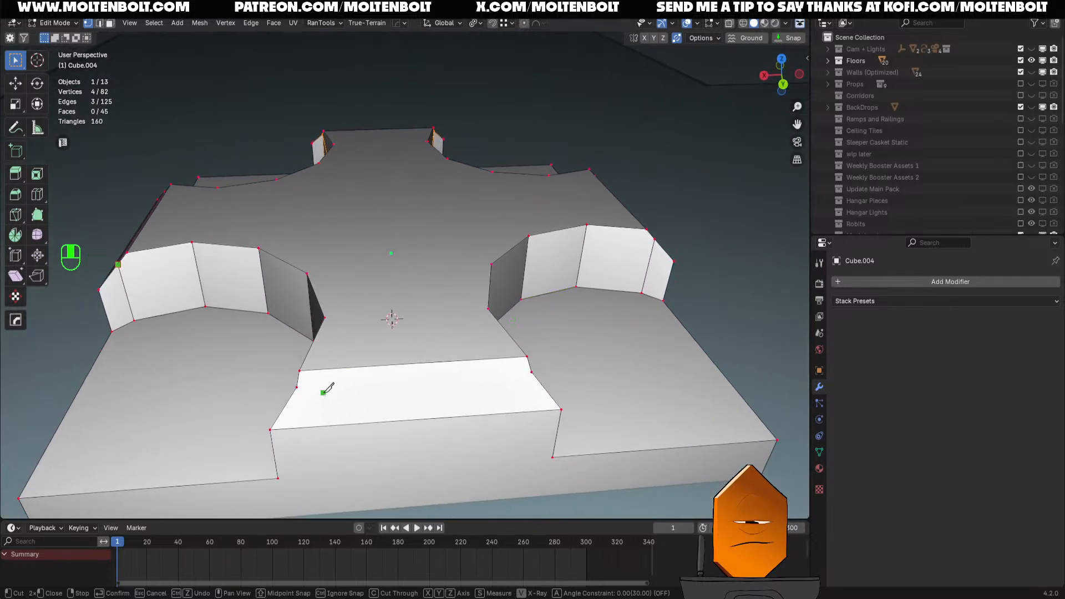
pyautogui.click(297, 386)
pyautogui.click(531, 373)
pyautogui.rightClick(604, 345)
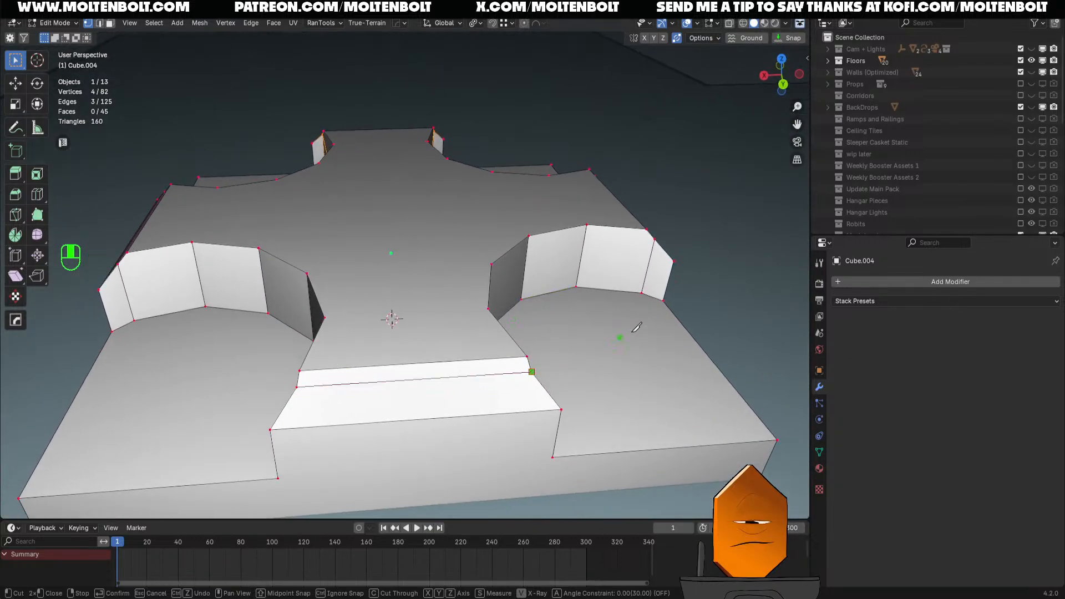
pyautogui.moveTo(693, 310); pyautogui.dragTo(511, 361, button='middle')
pyautogui.rightClick(593, 213)
pyautogui.press('Return')
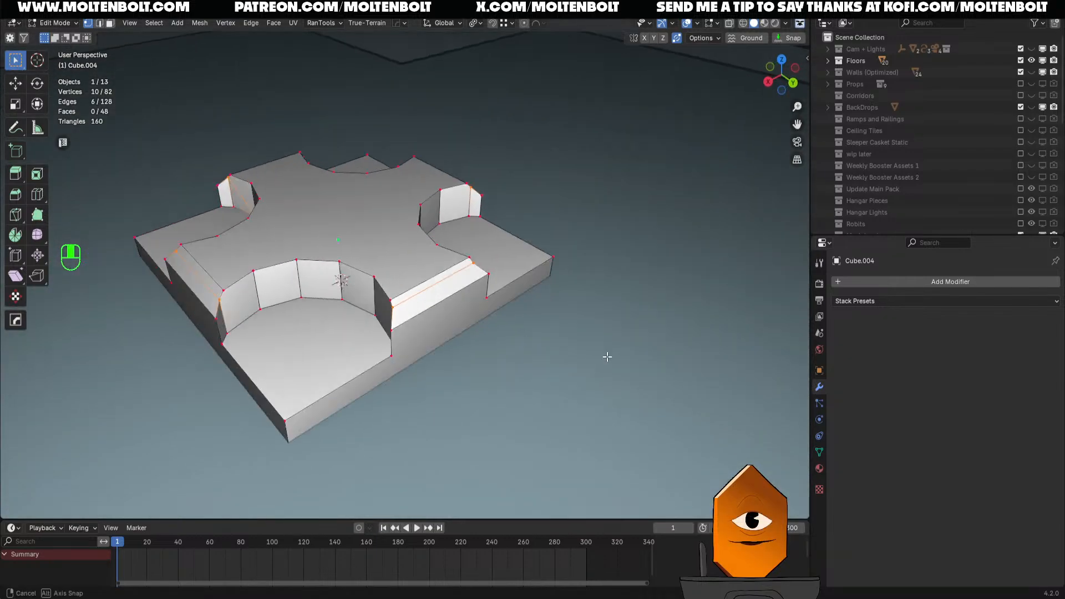
# Inspect the knife cuts around the greeble base's cut-outs and undo the cuts across its sloped faces
pyautogui.moveTo(608, 356); pyautogui.dragTo(408, 345, button='middle')
pyautogui.keyDown('shift'); pyautogui.moveTo(408, 345); pyautogui.dragTo(607, 327, button='middle'); pyautogui.keyUp('shift')
pyautogui.scroll(3, 616, 311)
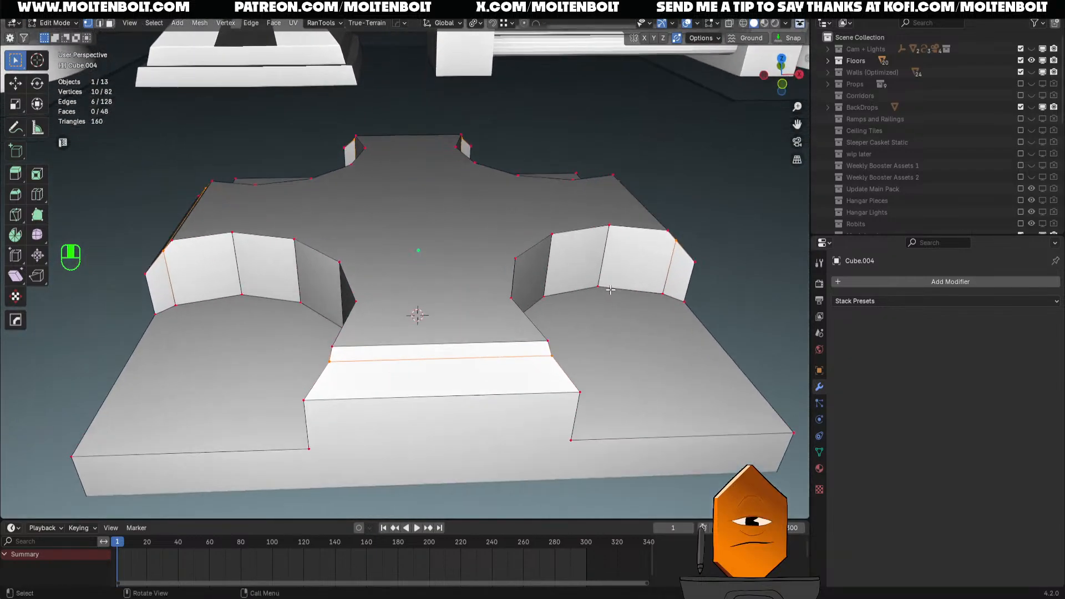
pyautogui.keyDown('shift'); pyautogui.moveTo(621, 291); pyautogui.dragTo(484, 324, button='middle'); pyautogui.keyUp('shift')
pyautogui.scroll(4, 484, 324)
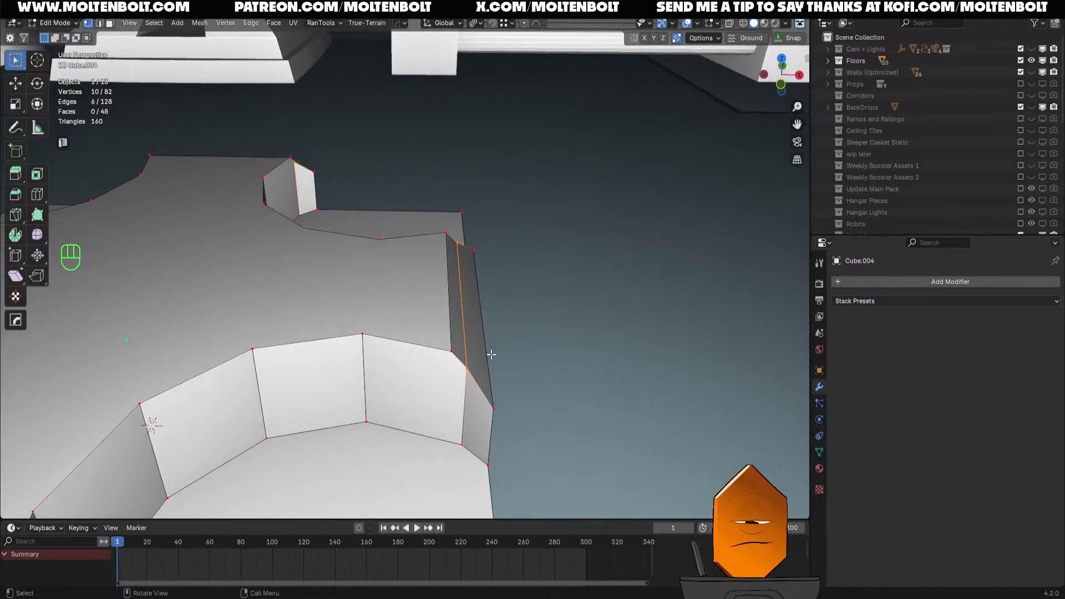
pyautogui.moveTo(466, 288); pyautogui.dragTo(465, 334, button='middle')
pyautogui.scroll(-1, 463, 339)
pyautogui.hotkey('ctrl', 'z')
pyautogui.hotkey('ctrl', 'z')
pyautogui.hotkey('ctrl', 'z')
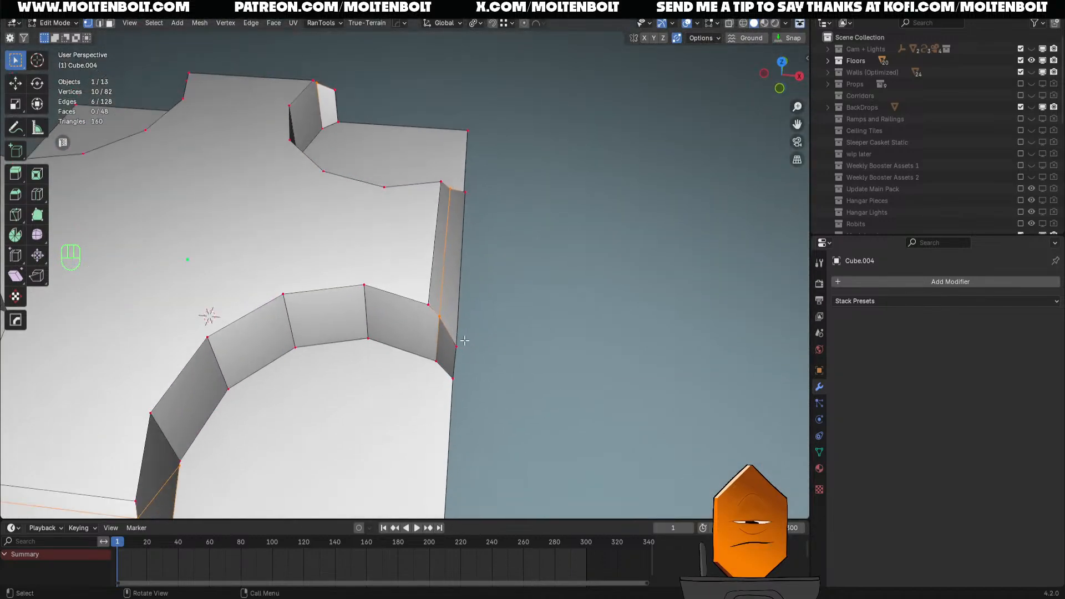
pyautogui.scroll(-5, 462, 314)
pyautogui.moveTo(604, 328); pyautogui.dragTo(520, 328, button='middle')
pyautogui.scroll(3, 499, 328)
pyautogui.moveTo(449, 328)
pyautogui.mouseDown(button='middle')
pyautogui.moveTo(468, 330)
pyautogui.moveTo(456, 335)
pyautogui.mouseUp(button='middle')
pyautogui.moveTo(339, 344)
pyautogui.keyDown('ctrl'); pyautogui.mouseDown(button='middle')
pyautogui.moveTo(328, 349)
pyautogui.moveTo(334, 364)
pyautogui.mouseUp(button='middle'); pyautogui.keyUp('ctrl')
pyautogui.moveTo(344, 363); pyautogui.dragTo(457, 363, button='middle')
pyautogui.keyDown('shift'); pyautogui.moveTo(591, 308); pyautogui.dragTo(495, 247, button='middle'); pyautogui.keyUp('shift')
pyautogui.press('2')
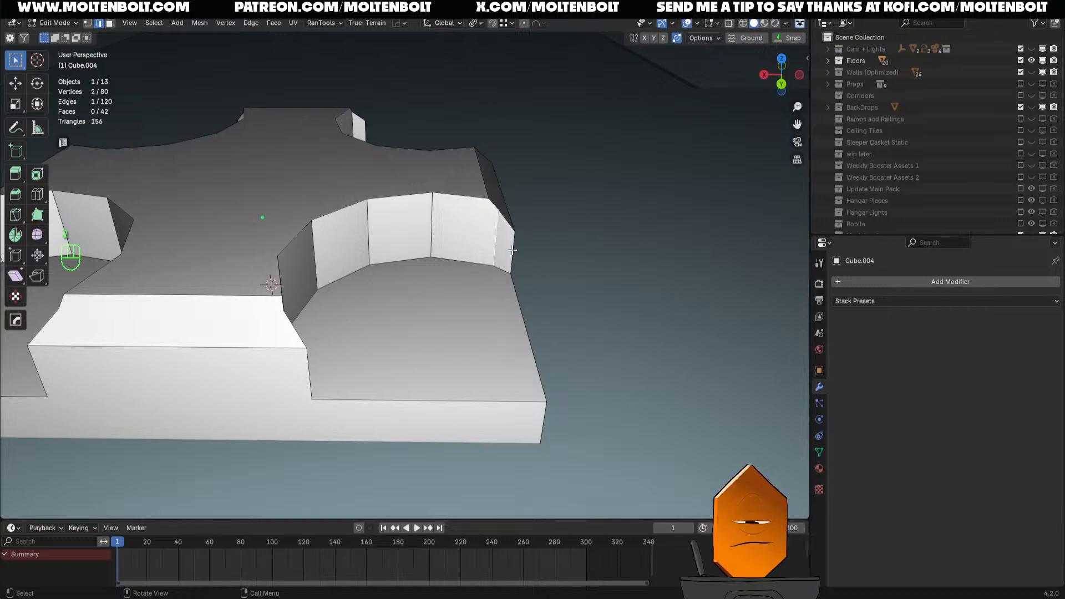
pyautogui.press('g')
pyautogui.press('g')
pyautogui.rightClick(575, 258)
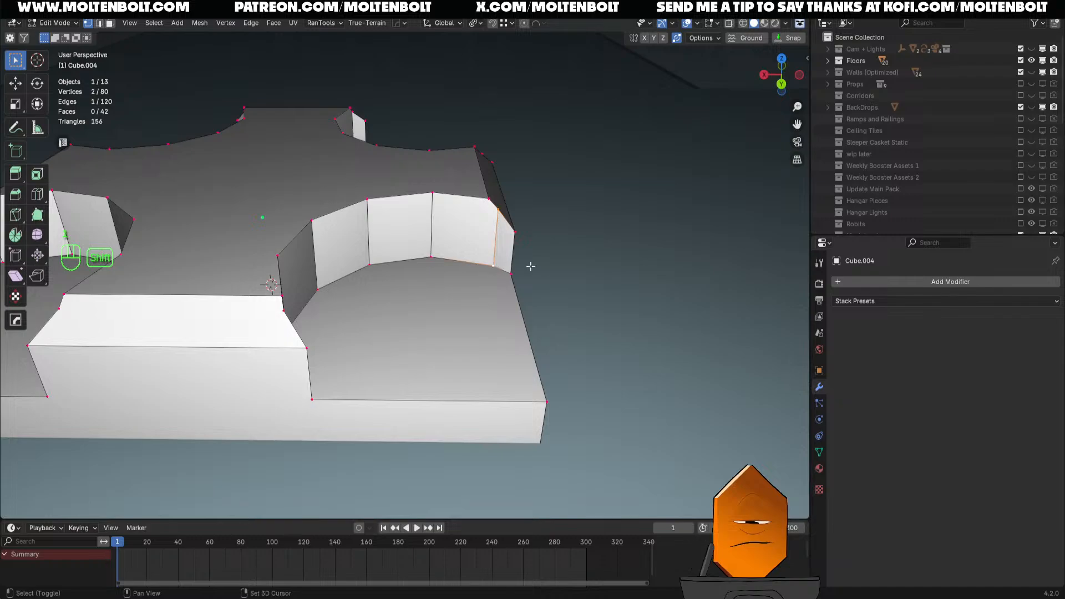
pyautogui.press('g')
pyautogui.press('g')
pyautogui.rightClick(564, 258)
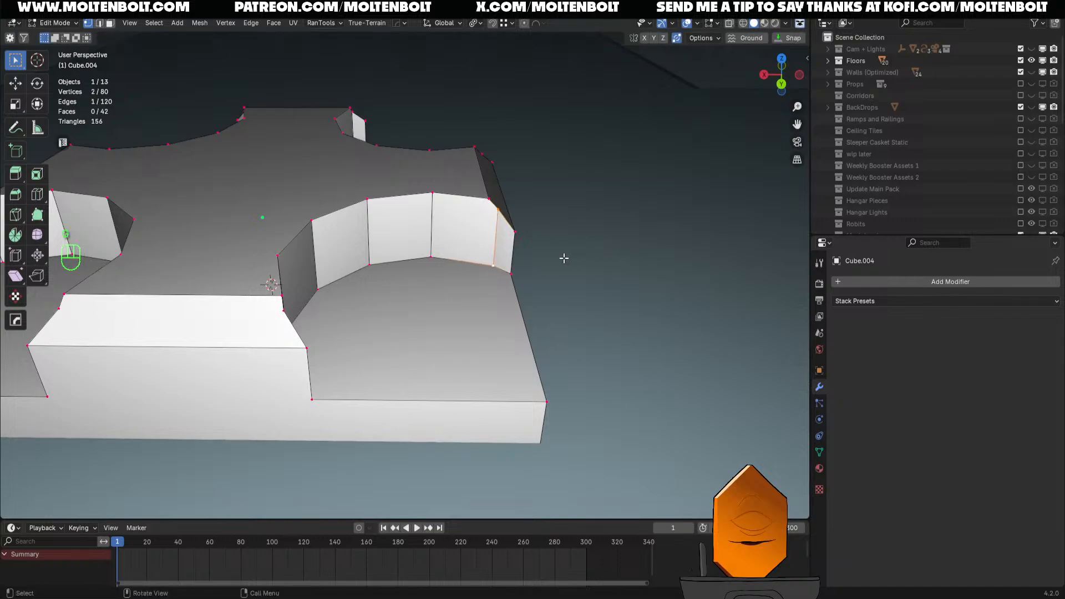
# Slide the loose vertex on the sloped edge at the rounded cut-out's end up onto the top corner with factor 1.000
pyautogui.press('g')
pyautogui.press('g')
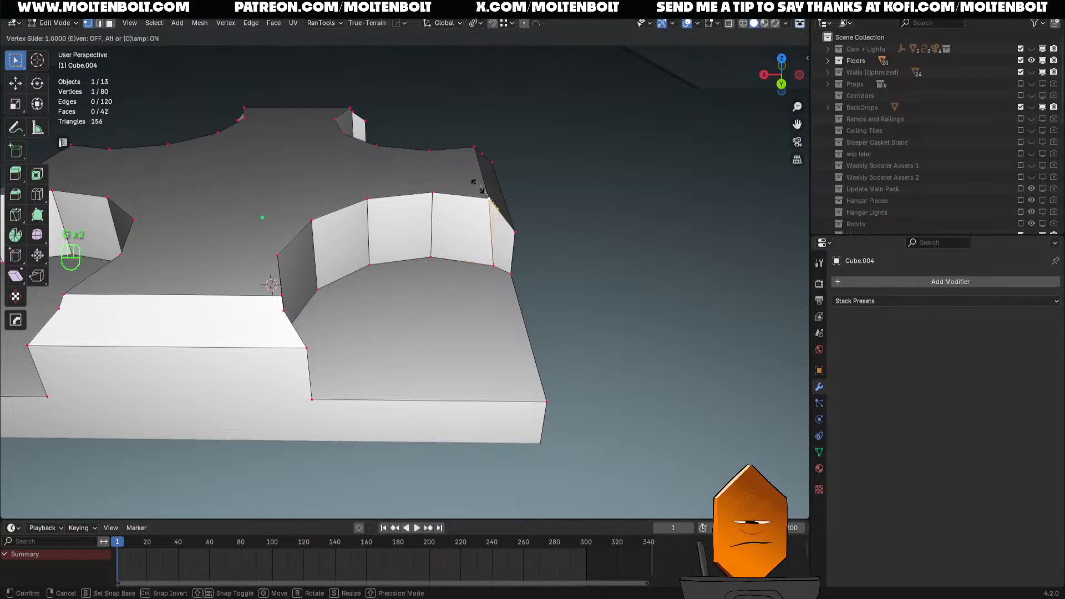
pyautogui.click(478, 188)
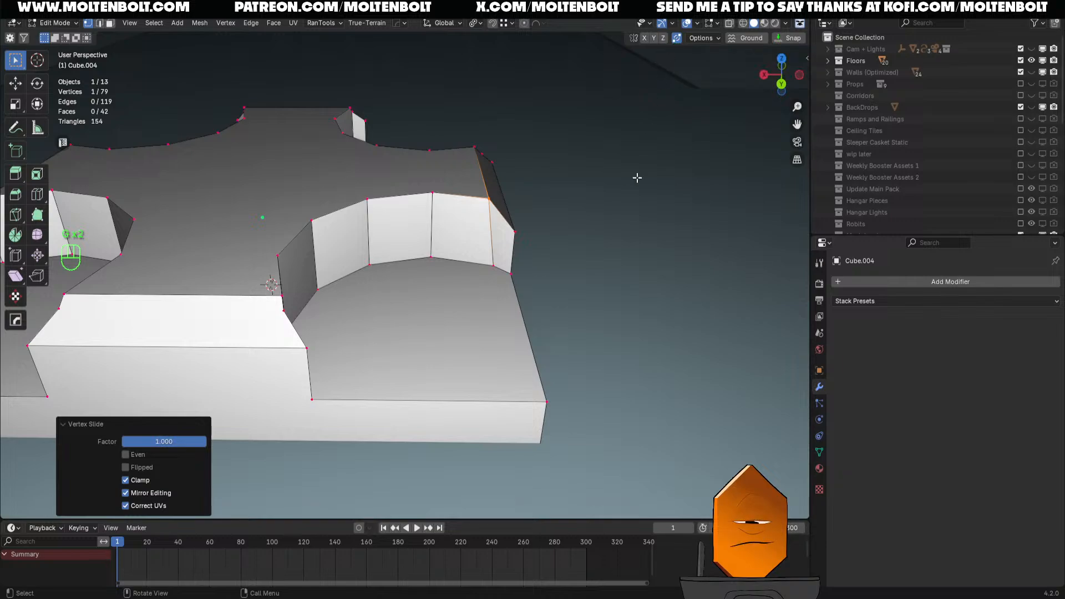
pyautogui.click(493, 266)
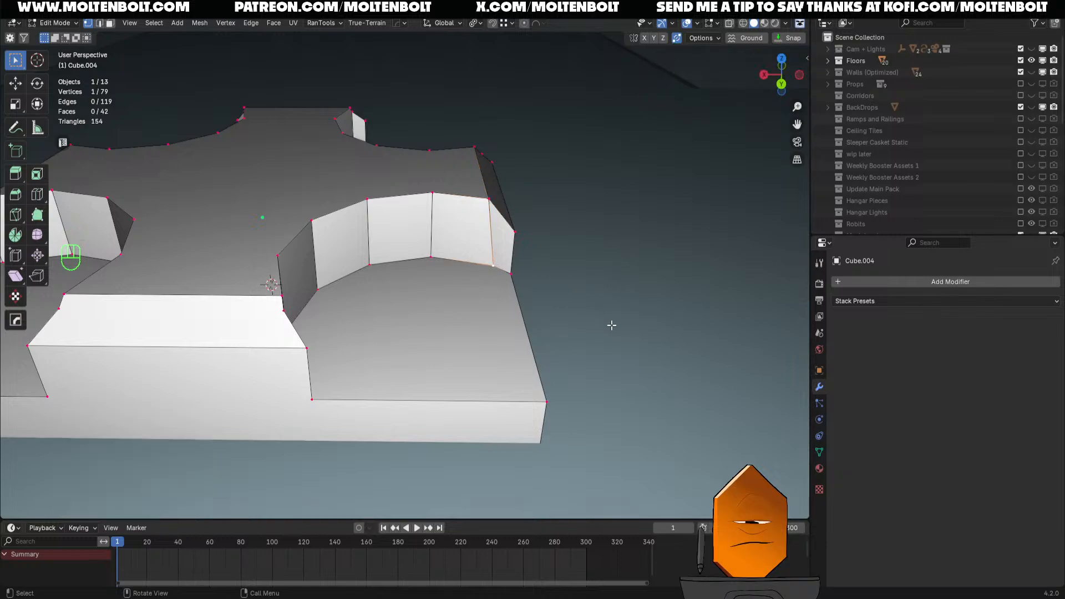
# Vertex-slide the loose vertex beside another corner cut-out along its sloped edge onto the top corner, merging the two
pyautogui.moveTo(611, 325); pyautogui.dragTo(406, 255, button='middle')
pyautogui.scroll(3, 442, 321)
pyautogui.moveTo(482, 253); pyautogui.dragTo(450, 241, button='middle')
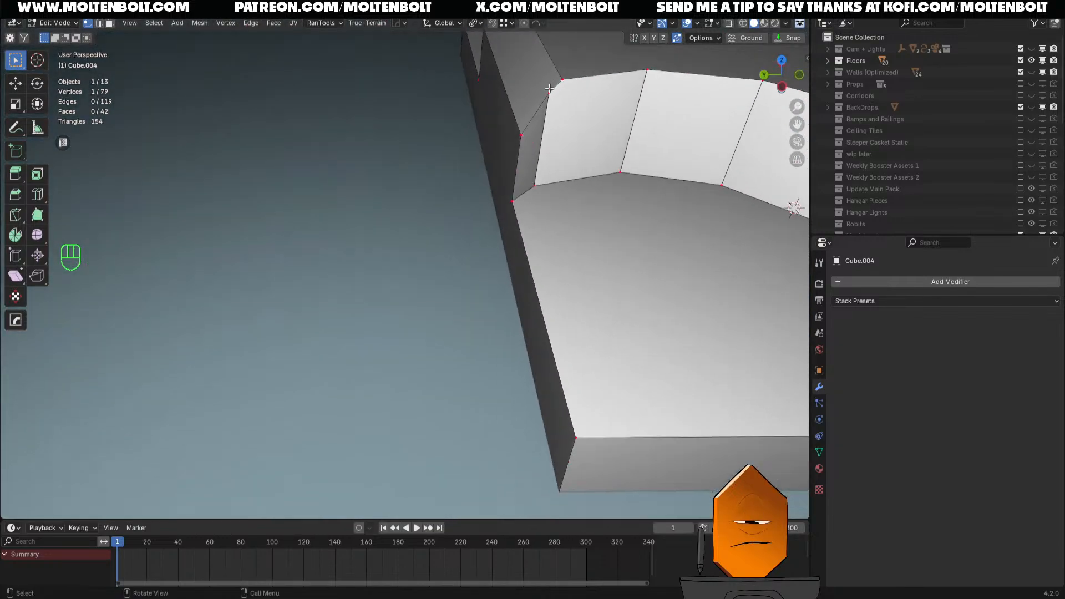
pyautogui.press('g')
pyautogui.press('g')
pyautogui.click(569, 77)
# Slide the loose vertex at one end of the next rounded cut-out fully up its sloped edge to the top corner
pyautogui.scroll(-4, 572, 111)
pyautogui.keyDown('shift'); pyautogui.moveTo(580, 213); pyautogui.dragTo(452, 263, button='middle'); pyautogui.keyUp('shift')
pyautogui.keyDown('shift'); pyautogui.moveTo(447, 266); pyautogui.dragTo(437, 302, button='middle'); pyautogui.keyUp('shift')
pyautogui.scroll(2, 438, 302)
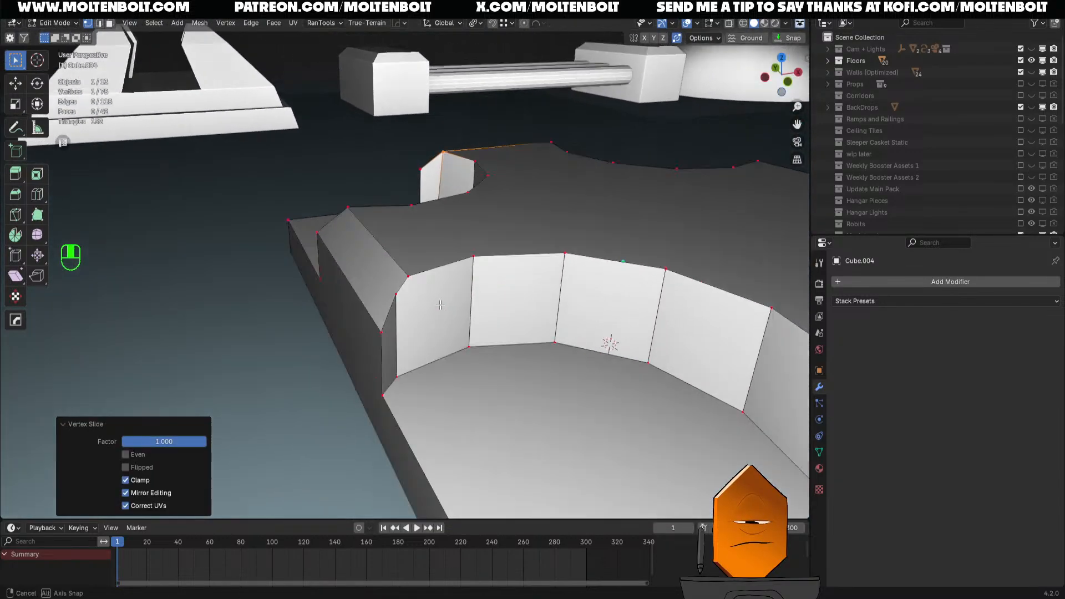
pyautogui.click(376, 282)
pyautogui.press('g')
pyautogui.press('g')
pyautogui.click(396, 257)
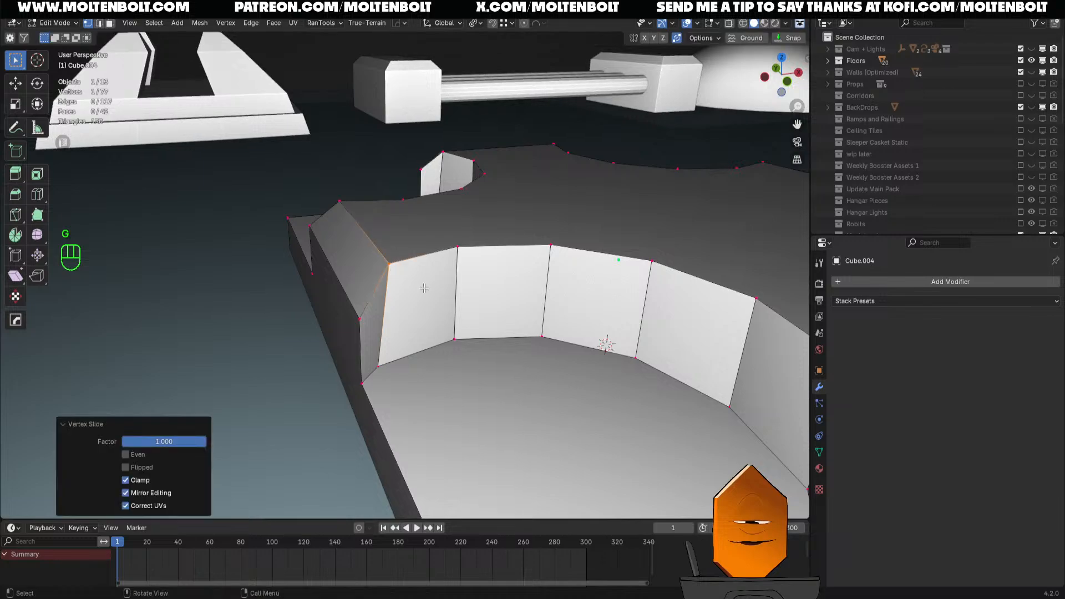
# Slide the loose vertex at the opposite end of that same cut-out onto its top corner vertex
pyautogui.scroll(-3, 430, 305)
pyautogui.keyDown('shift'); pyautogui.moveTo(449, 344); pyautogui.dragTo(361, 302, button='middle'); pyautogui.keyUp('shift')
pyautogui.moveTo(433, 326); pyautogui.dragTo(532, 334, button='middle')
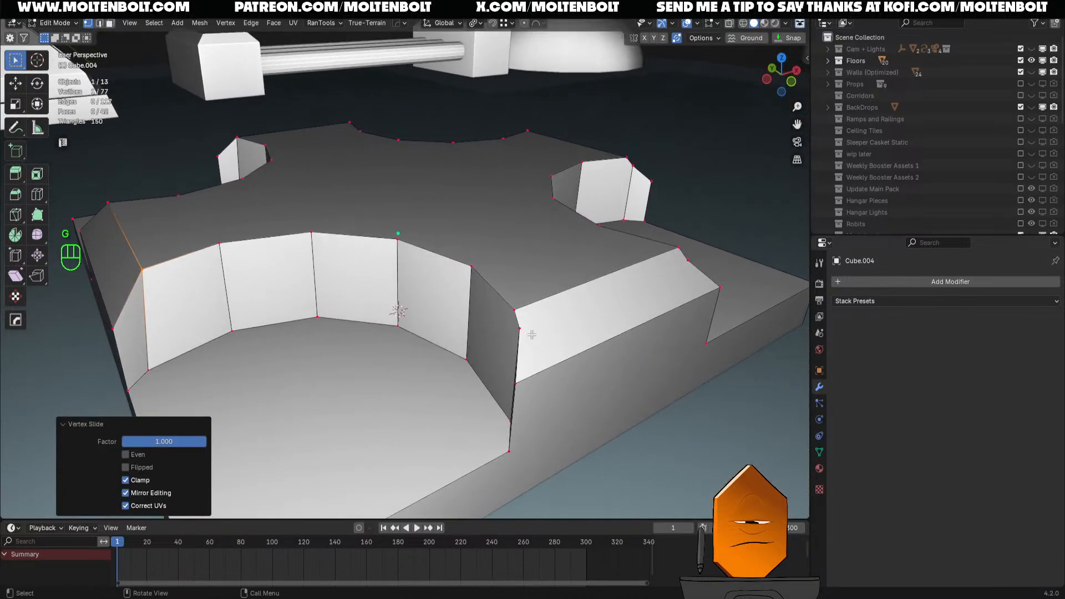
pyautogui.click(519, 326)
pyautogui.press('g')
pyautogui.press('g')
pyautogui.click(512, 299)
# Select the loose vertex on the next cut-out's sloped end edge, just below the top corner
pyautogui.keyDown('ctrl'); pyautogui.moveTo(592, 307); pyautogui.dragTo(571, 332, button='middle'); pyautogui.keyUp('ctrl')
pyautogui.moveTo(571, 333); pyautogui.dragTo(444, 344, button='middle')
pyautogui.keyDown('shift'); pyautogui.moveTo(444, 344); pyautogui.dragTo(456, 342, button='middle'); pyautogui.keyUp('shift')
pyautogui.click(433, 310)
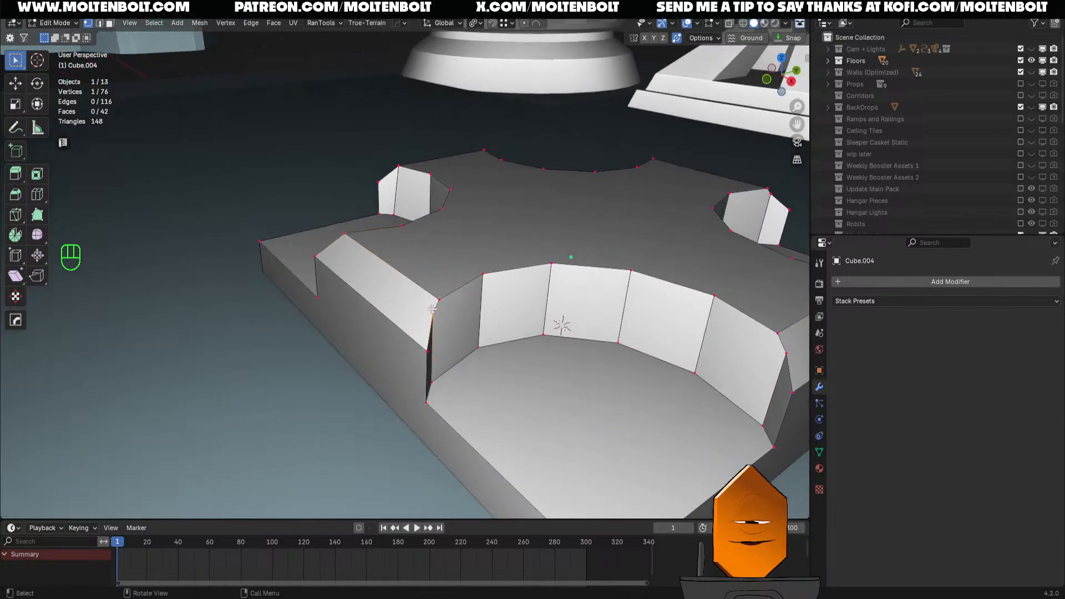
# Slide the two stray vertices at the ends of the front curved recess along their edges into the adjoining corner vertices
pyautogui.press('g')
pyautogui.press('g')
pyautogui.click(452, 282)
pyautogui.keyDown('shift'); pyautogui.moveTo(625, 342); pyautogui.dragTo(479, 328, button='middle'); pyautogui.keyUp('shift')
pyautogui.click(595, 331)
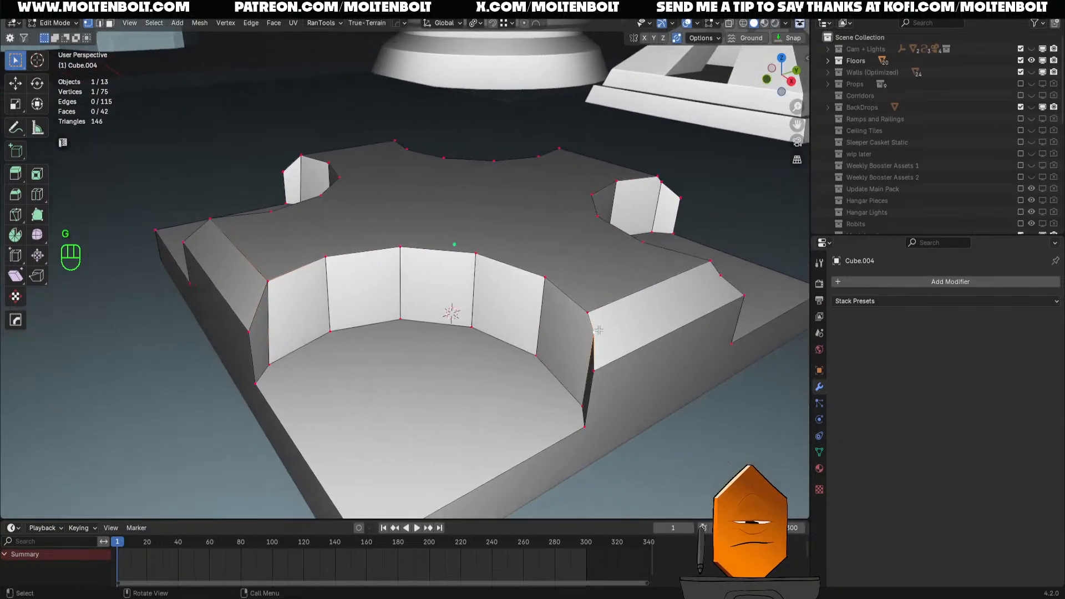
pyautogui.press('g')
pyautogui.press('g')
pyautogui.click(588, 298)
# Slide the two remaining stray vertices at the other recess ends into their neighbouring corners and finish editing the block's mesh
pyautogui.keyDown('ctrl'); pyautogui.moveTo(629, 321); pyautogui.dragTo(626, 348, button='middle'); pyautogui.keyUp('ctrl')
pyautogui.moveTo(626, 348); pyautogui.dragTo(477, 342, button='middle')
pyautogui.keyDown('shift'); pyautogui.moveTo(477, 343); pyautogui.dragTo(440, 318, button='middle'); pyautogui.keyUp('shift')
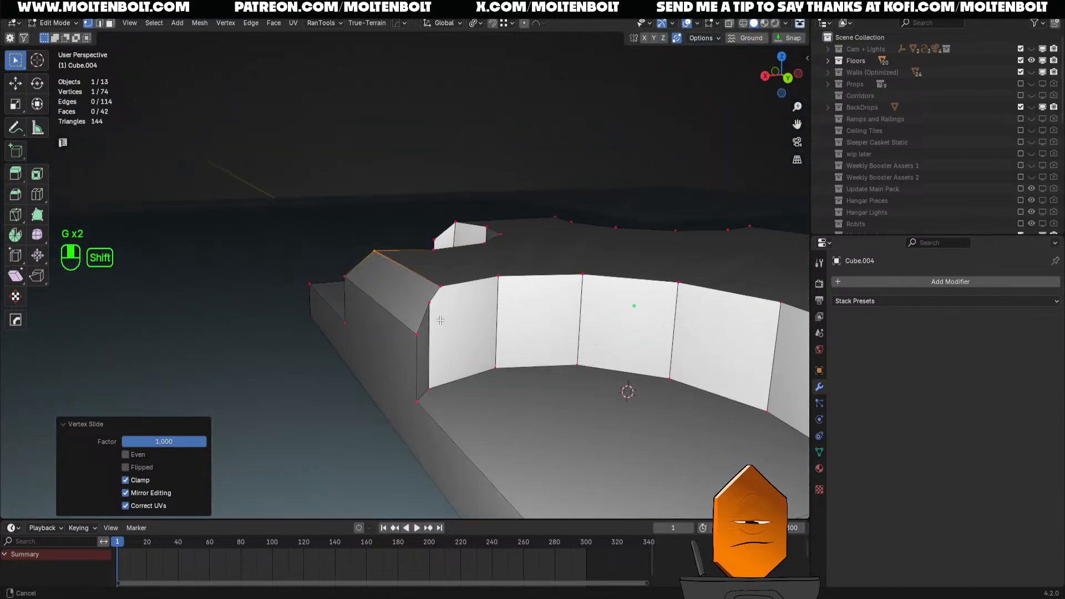
pyautogui.click(433, 304)
pyautogui.press('g')
pyautogui.press('g')
pyautogui.click(447, 273)
pyautogui.moveTo(447, 273); pyautogui.dragTo(457, 311, button='middle')
pyautogui.click(421, 200)
pyautogui.press('g')
pyautogui.press('g')
pyautogui.click(422, 200)
pyautogui.press('Tab')
# Shade the notched block auto smooth with a 30° angle
pyautogui.moveTo(321, 239); pyautogui.dragTo(420, 395, button='middle')
pyautogui.rightClick(407, 324)
pyautogui.click(408, 315)
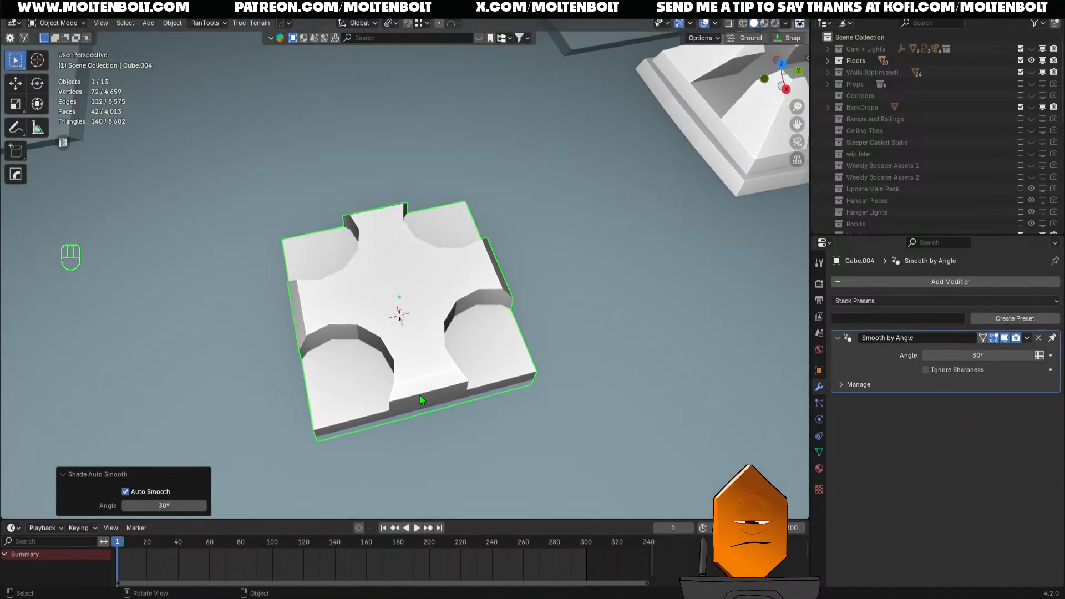
# Try a 45° angle in the block's Smooth by Angle modifier, and revert it to 30°
pyautogui.click(954, 355)
pyautogui.write('45')
pyautogui.press('Return')
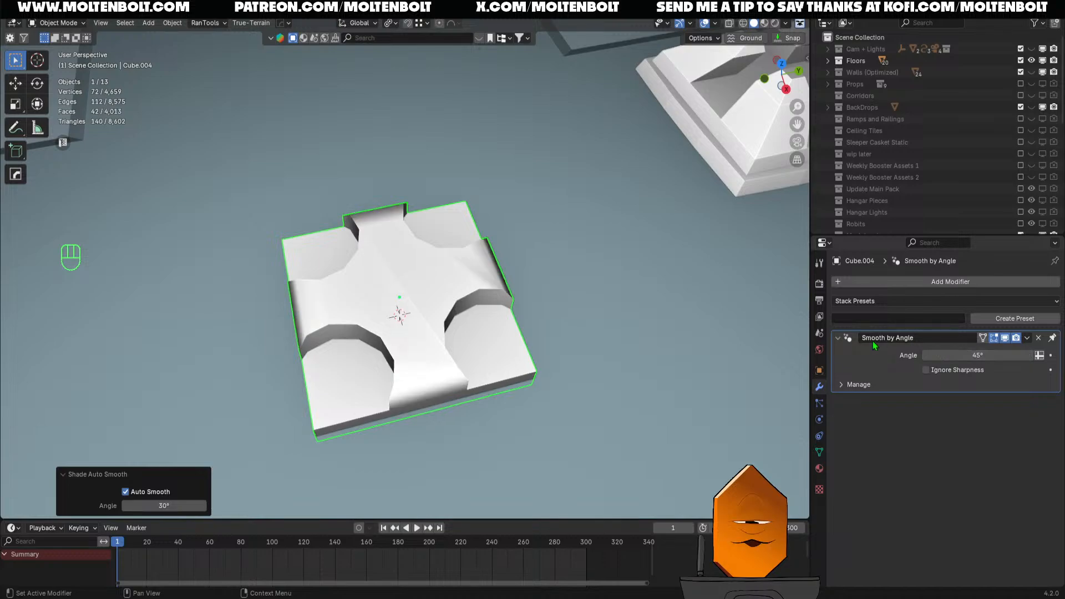
pyautogui.click(972, 355)
pyautogui.press('Return')
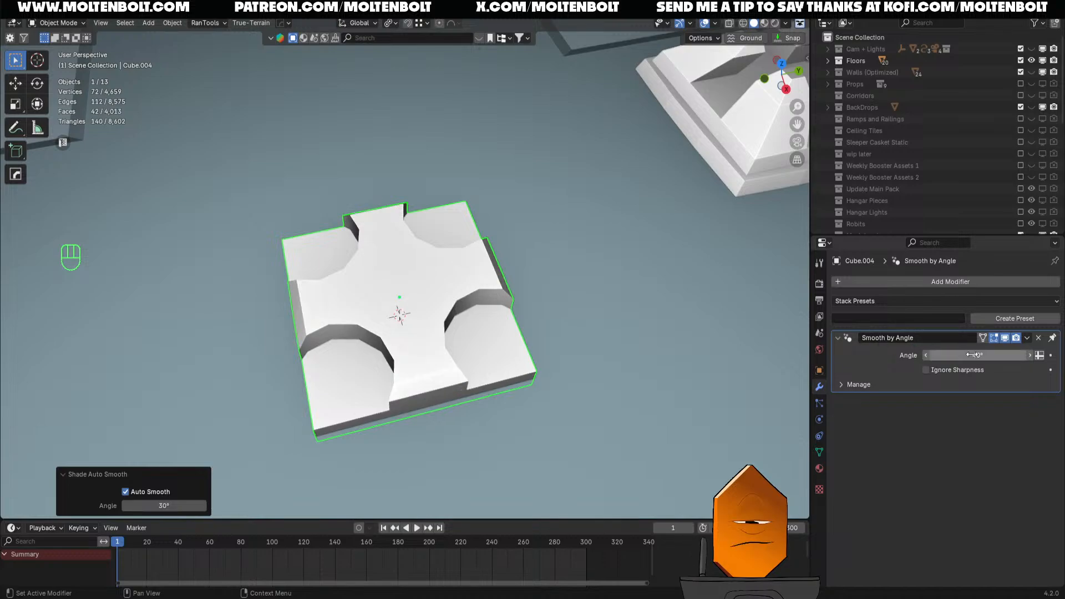
# Apply the Smooth by Angle modifier on the notched block
pyautogui.moveTo(544, 300); pyautogui.dragTo(555, 416, button='middle')
pyautogui.click(1027, 338)
pyautogui.click(1021, 352)
pyautogui.press('Tab')
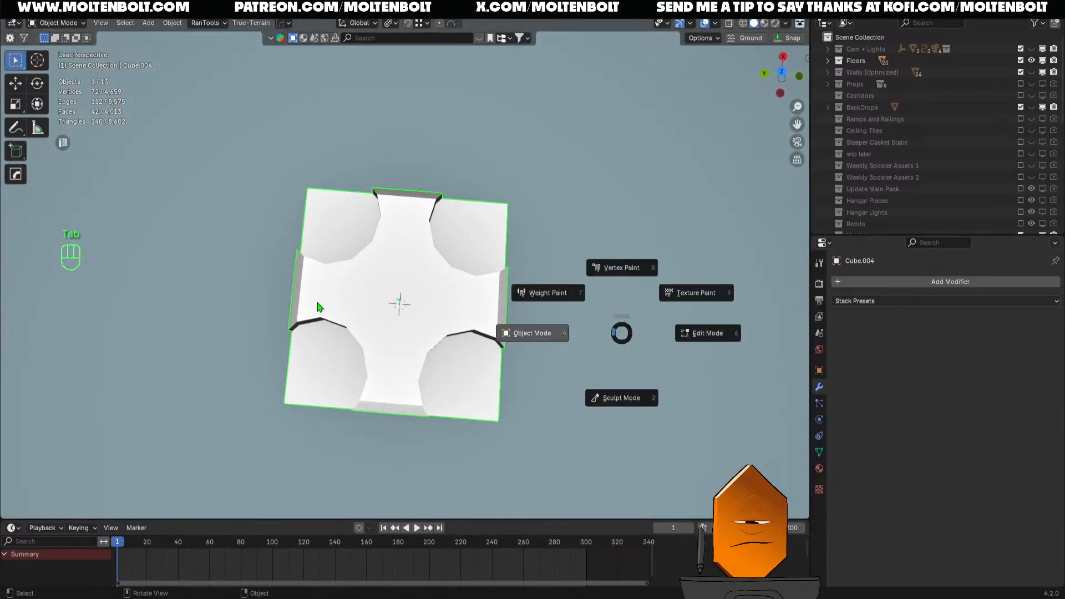
# Raise the notched block about 0.018 m along Z so it rests on the floor
pyautogui.scroll(-4, 489, 388)
pyautogui.moveTo(490, 396); pyautogui.dragTo(425, 317, button='middle')
pyautogui.press('KP_1')
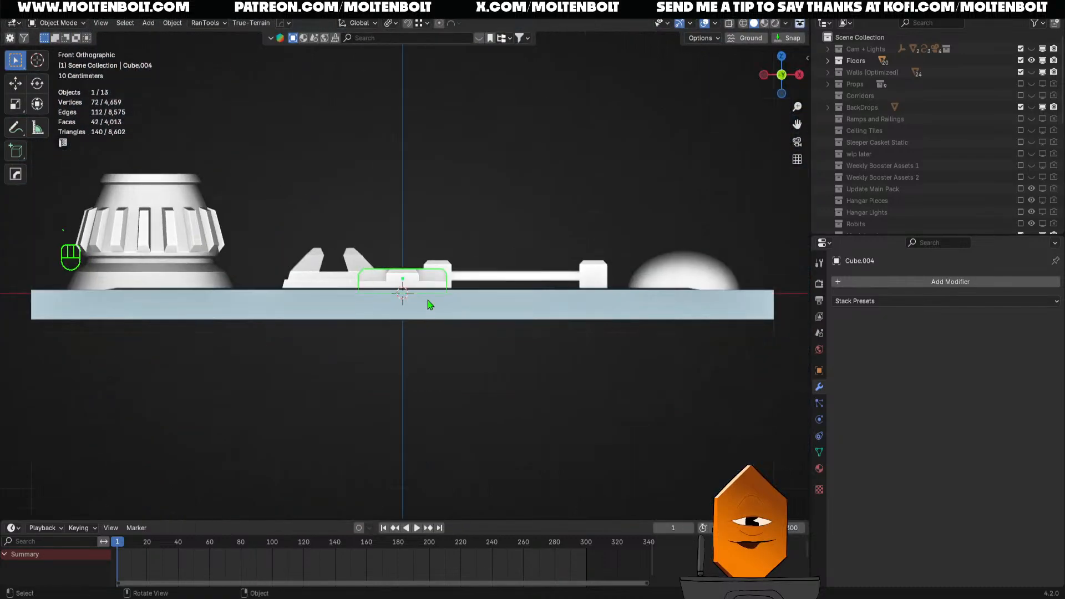
pyautogui.click(425, 286)
pyautogui.moveTo(425, 285); pyautogui.dragTo(588, 292, button='middle')
pyautogui.scroll(-10, 885, 222)
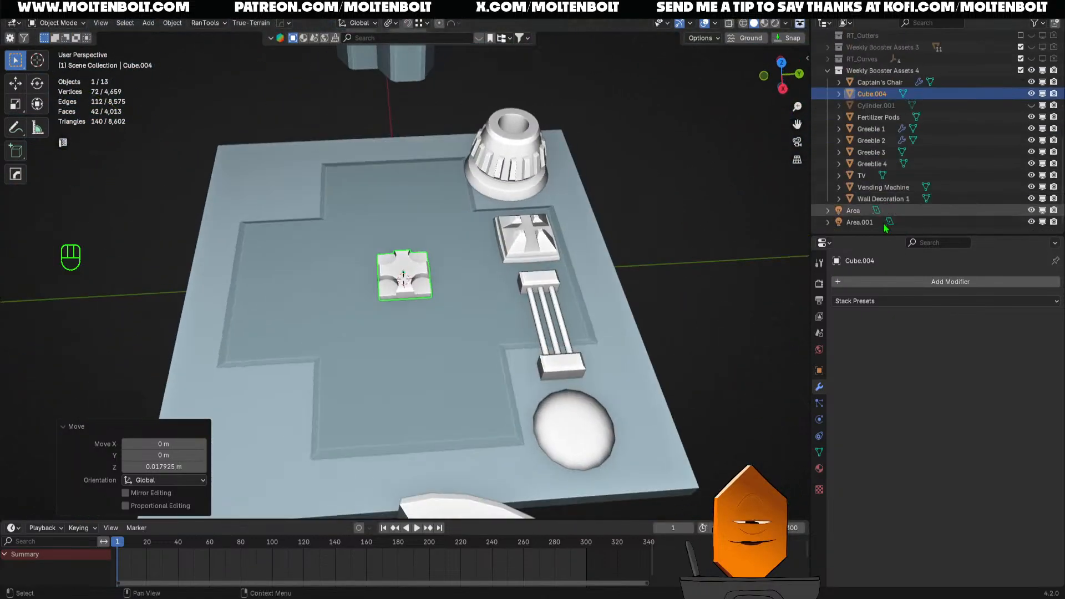
# Unhide Cylinder.001 and shrink its four cylinders inward by about 0.062 m with Shrink/Fatten
pyautogui.click(1031, 105)
pyautogui.moveTo(444, 324); pyautogui.dragTo(457, 333, button='middle')
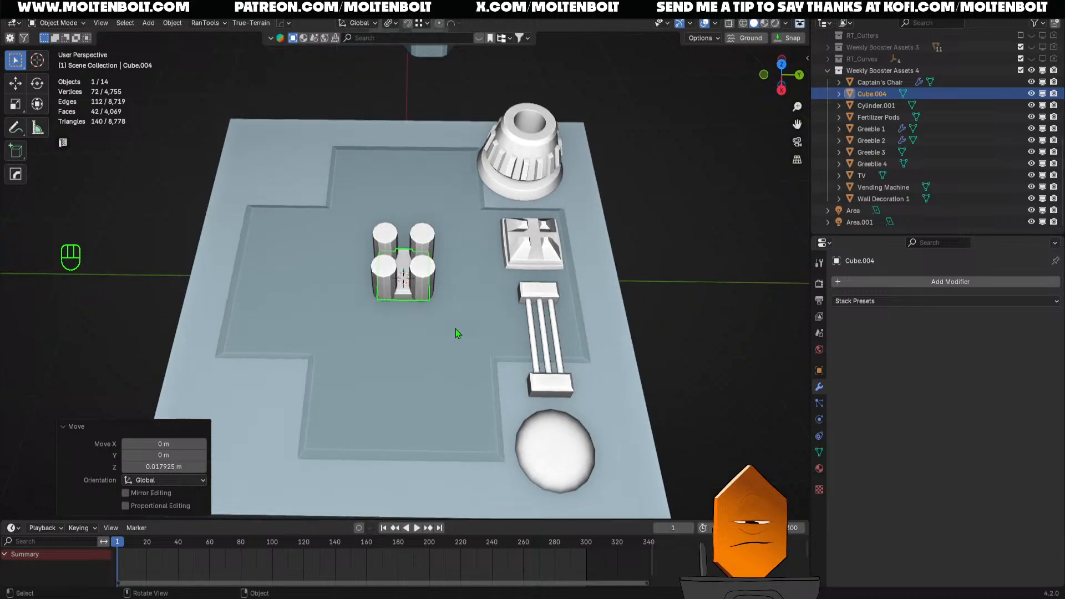
pyautogui.scroll(8, 455, 332)
pyautogui.click(512, 309)
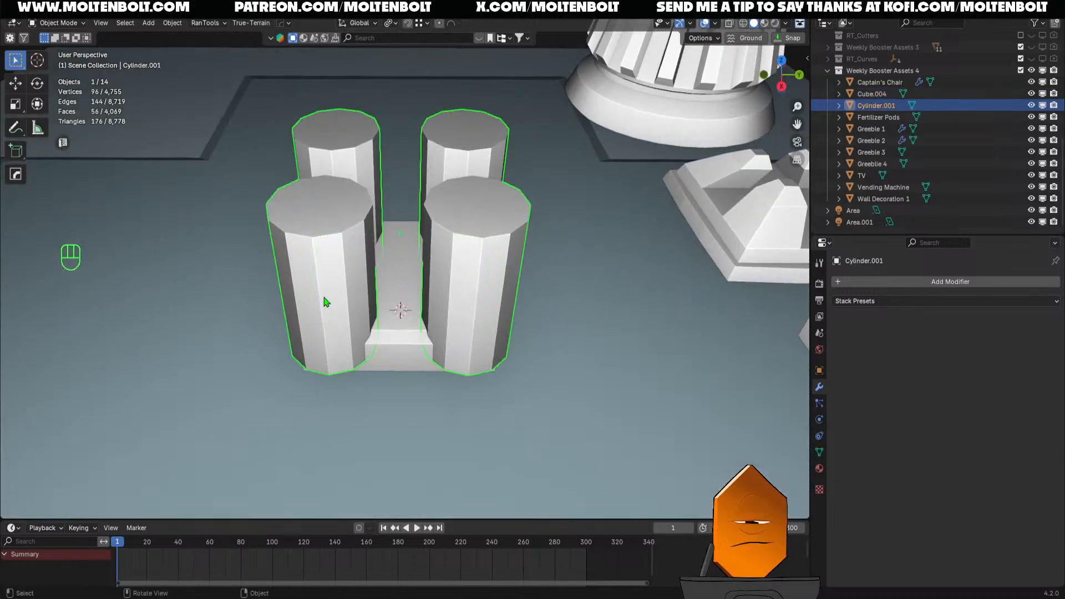
pyautogui.press('Tab')
pyautogui.hotkey('alt', 's')
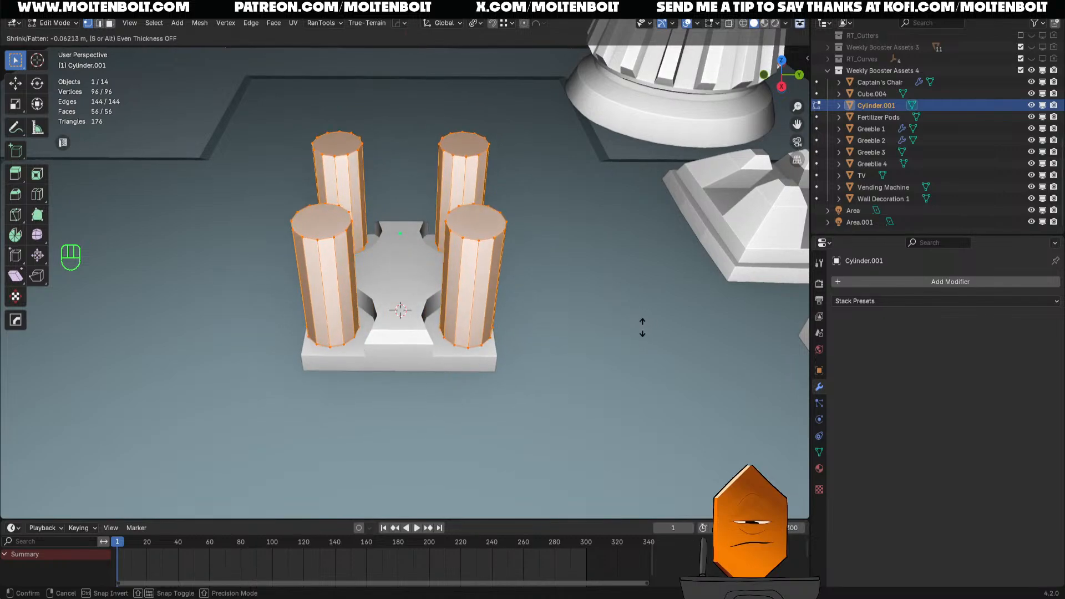
pyautogui.click(642, 327)
pyautogui.press('KP_7')
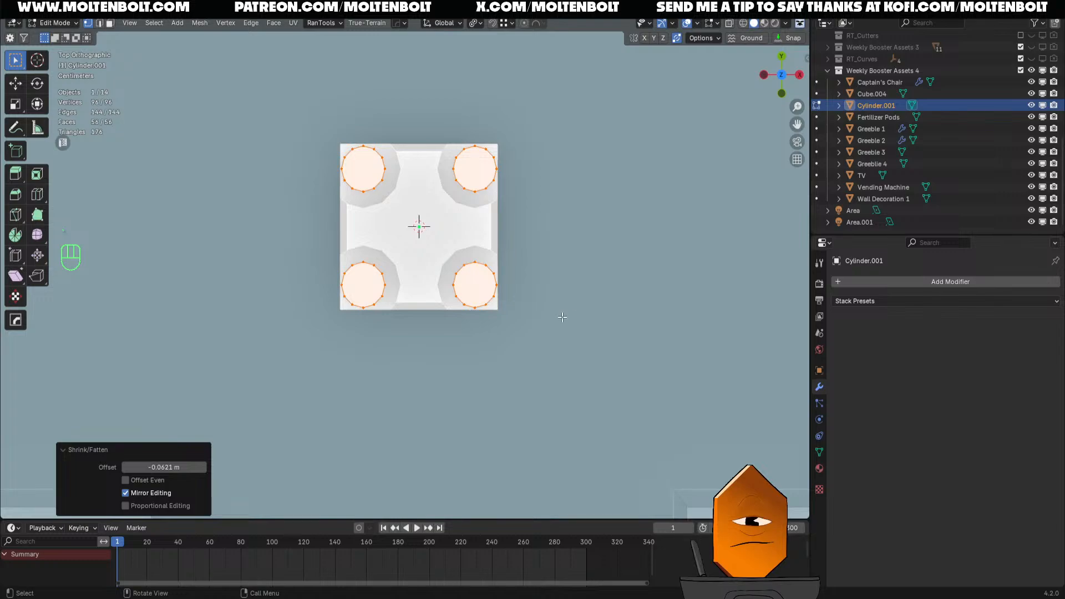
# Lower the four cylinders about 0.032 m along Z so their bases sink into the block's recesses
pyautogui.press('Tab')
pyautogui.moveTo(477, 329); pyautogui.dragTo(495, 218, button='middle')
pyautogui.press('KP_1')
pyautogui.press('g')
pyautogui.press('z')
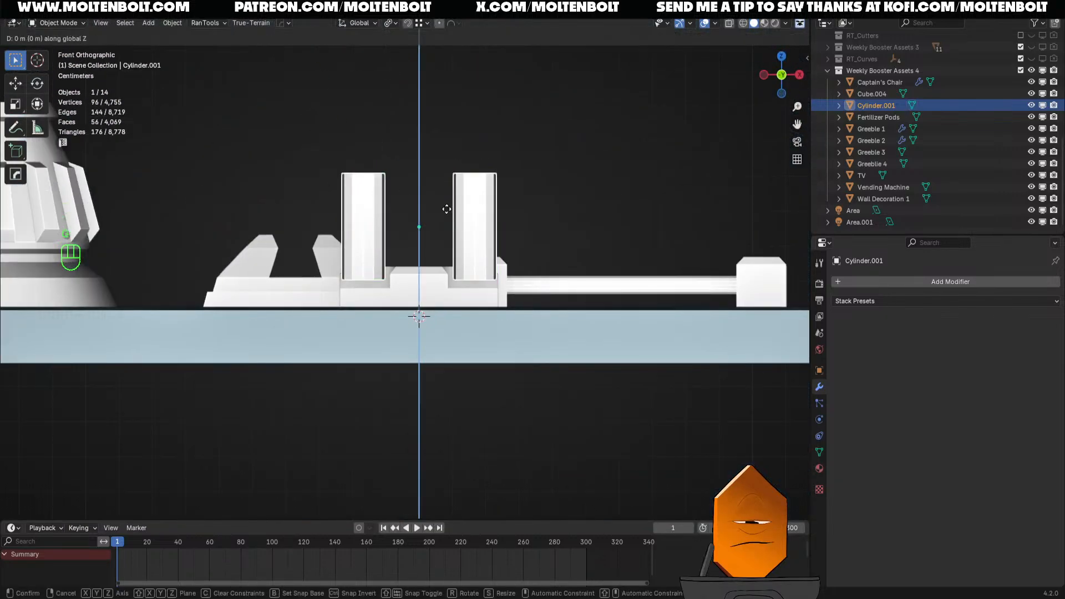
pyautogui.click(452, 219)
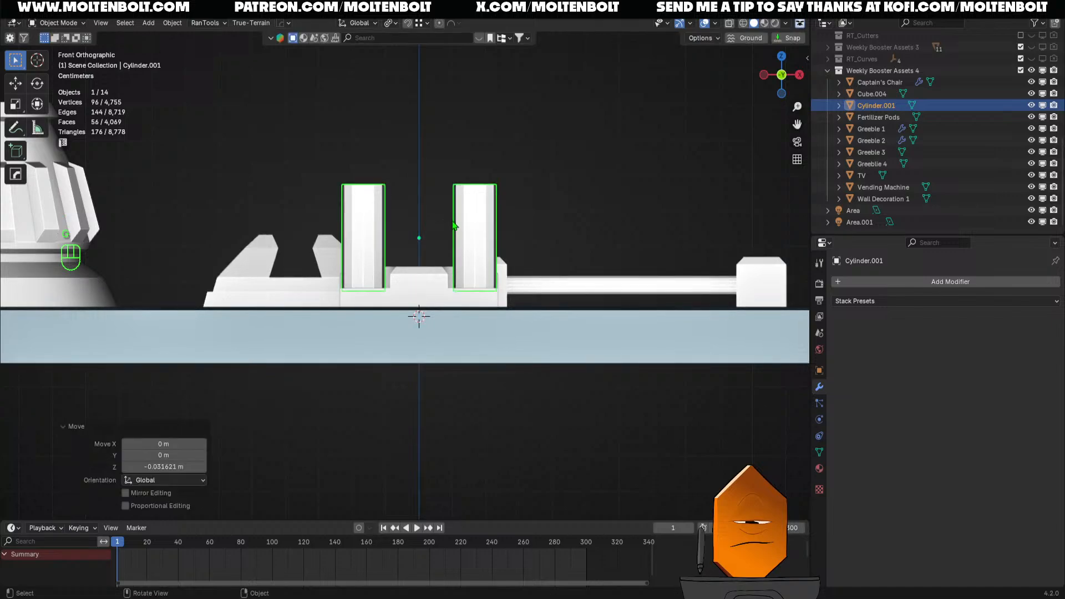
# Isolate the cylinders, delete their four bottom faces, and return to the full scene in Object Mode
pyautogui.press('/')
pyautogui.moveTo(452, 219); pyautogui.dragTo(218, 229, button='middle')
pyautogui.press('Tab')
pyautogui.press('3')
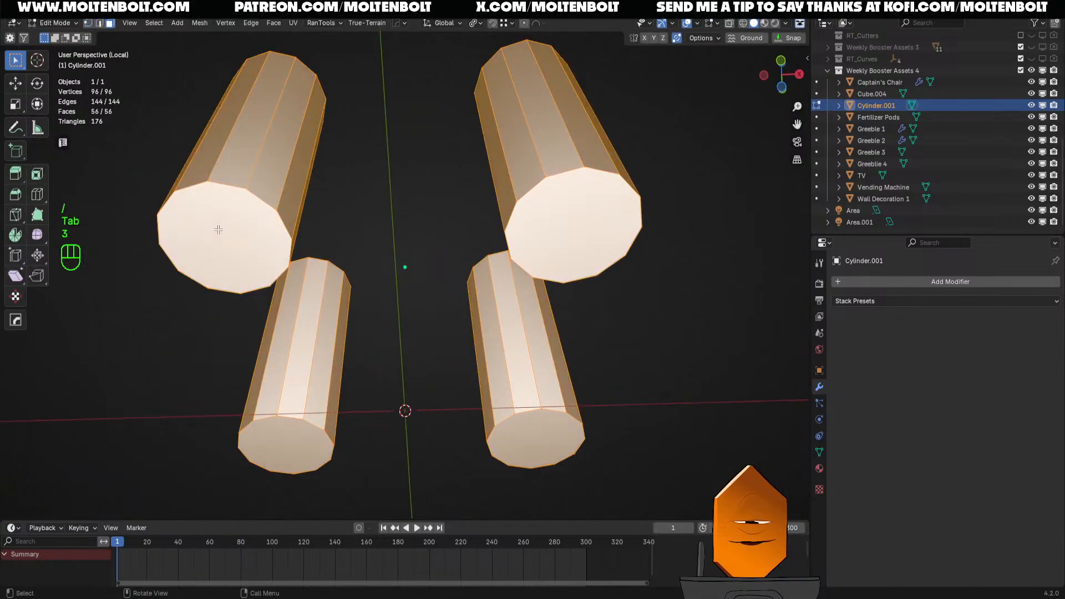
pyautogui.keyDown('shift'); pyautogui.click(609, 226); pyautogui.keyUp('shift')
pyautogui.click(248, 250)
pyautogui.keyDown('shift'); pyautogui.click(587, 215); pyautogui.keyUp('shift')
pyautogui.keyDown('shift'); pyautogui.click(548, 429); pyautogui.keyUp('shift')
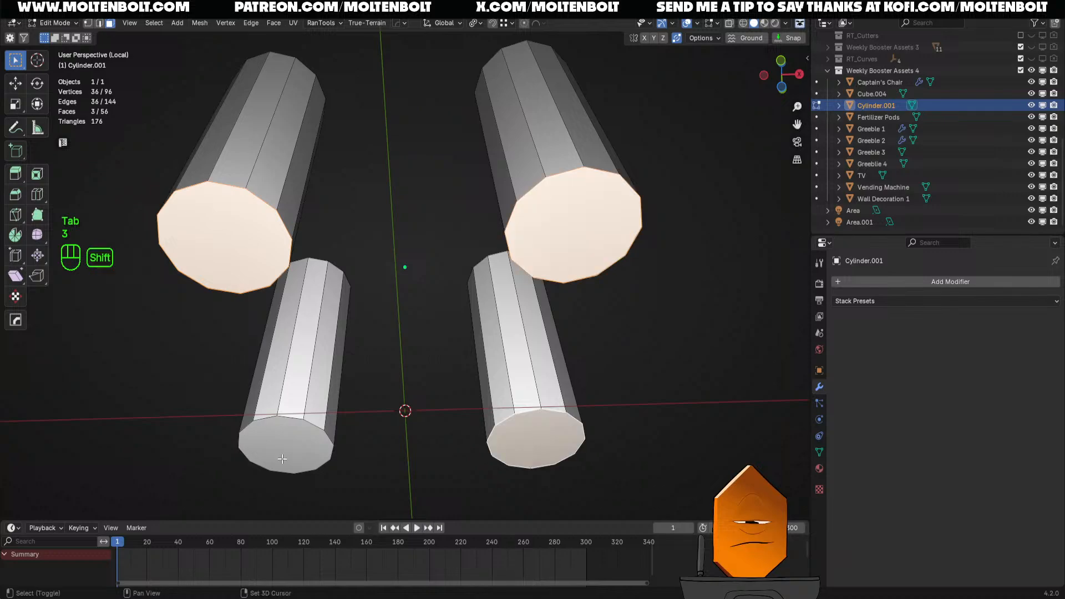
pyautogui.keyDown('shift'); pyautogui.click(281, 457); pyautogui.keyUp('shift')
pyautogui.press('x')
pyautogui.click(283, 462)
pyautogui.press('/')
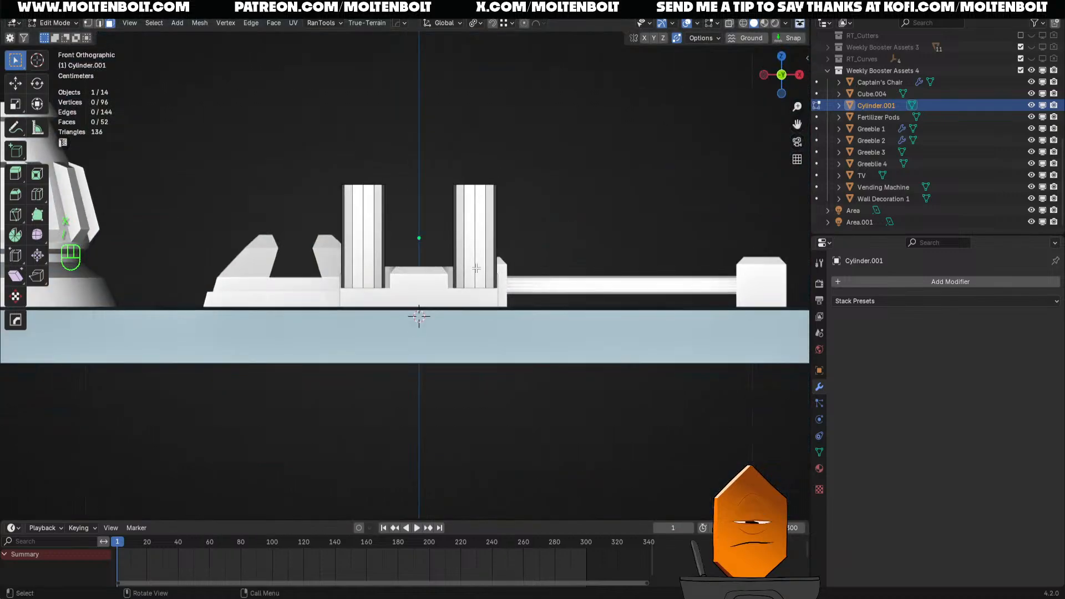
pyautogui.moveTo(471, 297); pyautogui.dragTo(461, 361, button='middle')
pyautogui.press('Tab')
# Rename the notched block Greeblie 5 and place a duplicate about 0.9 m away along negative X
pyautogui.click(411, 316)
pyautogui.press('F3')
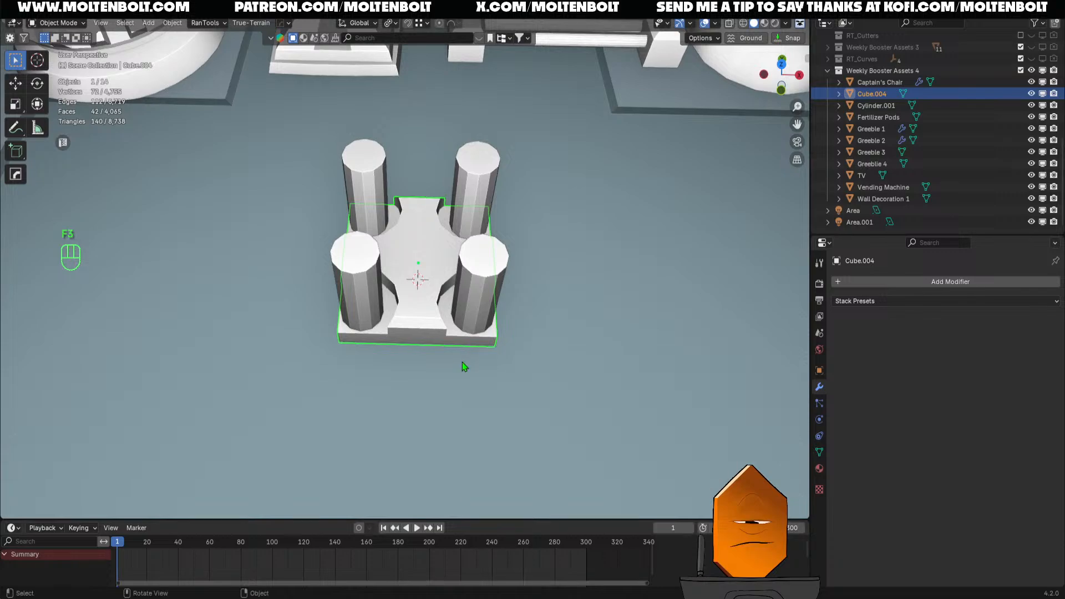
pyautogui.press('F2')
pyautogui.write('Greeblie 5')
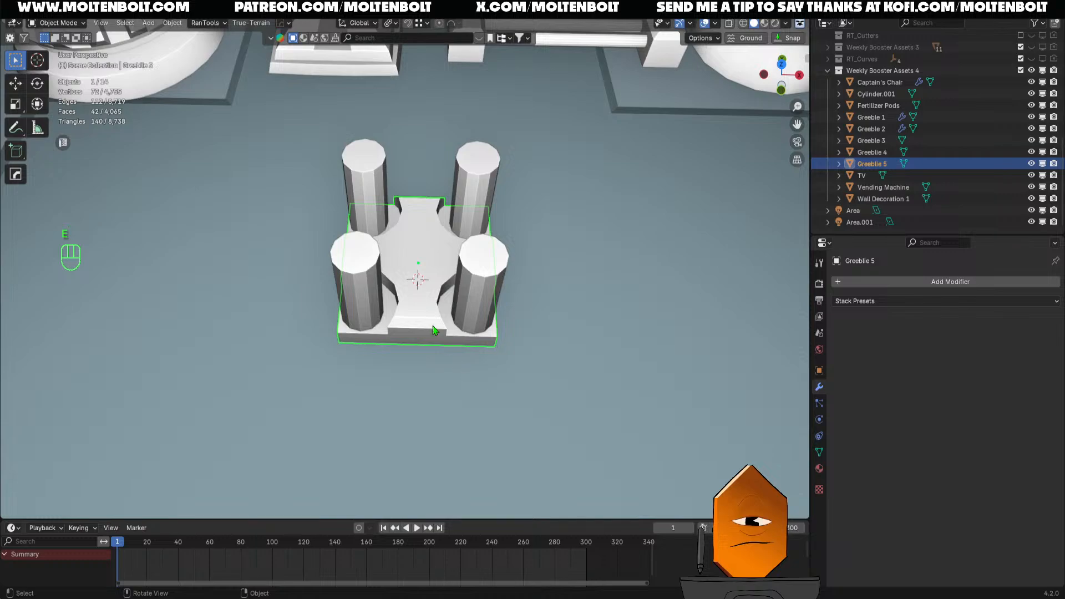
pyautogui.hotkey('shift', 'd')
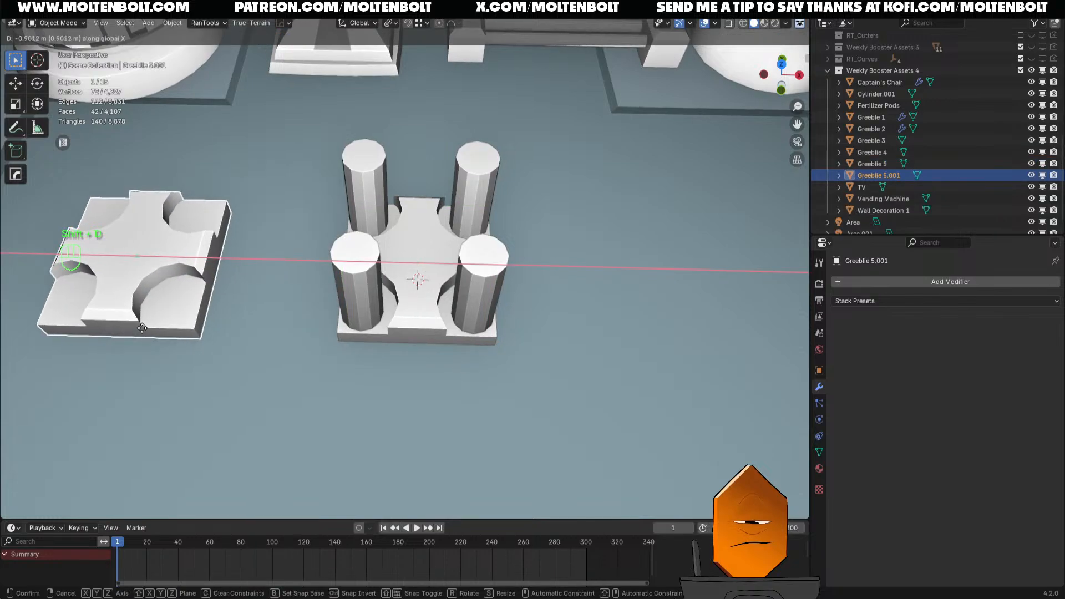
pyautogui.click(439, 326)
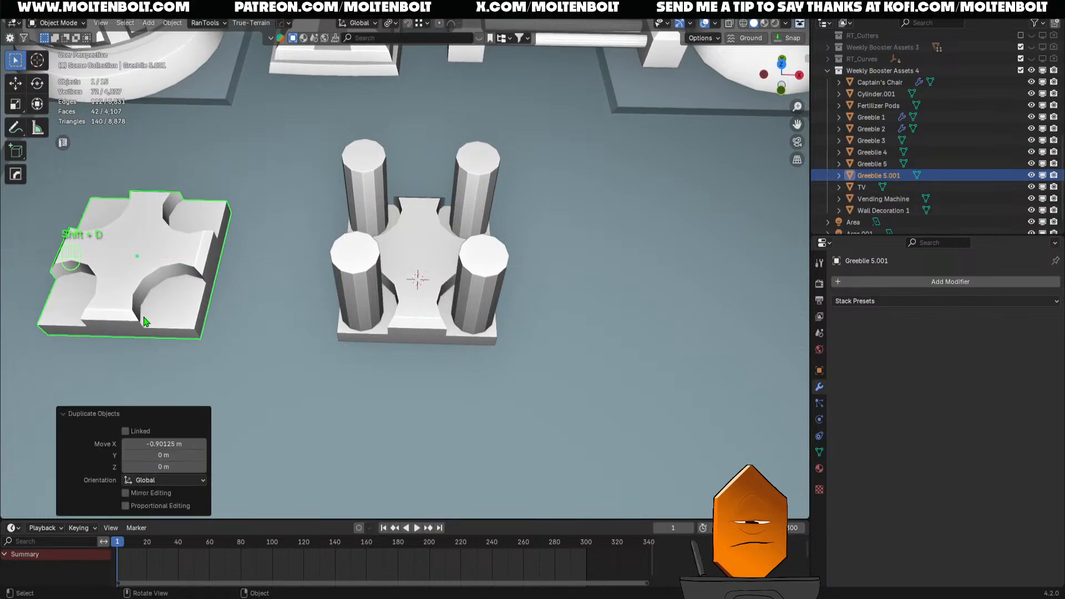
# Rename the original block beneath the cylinders as Greeblie 6
pyautogui.click(420, 308)
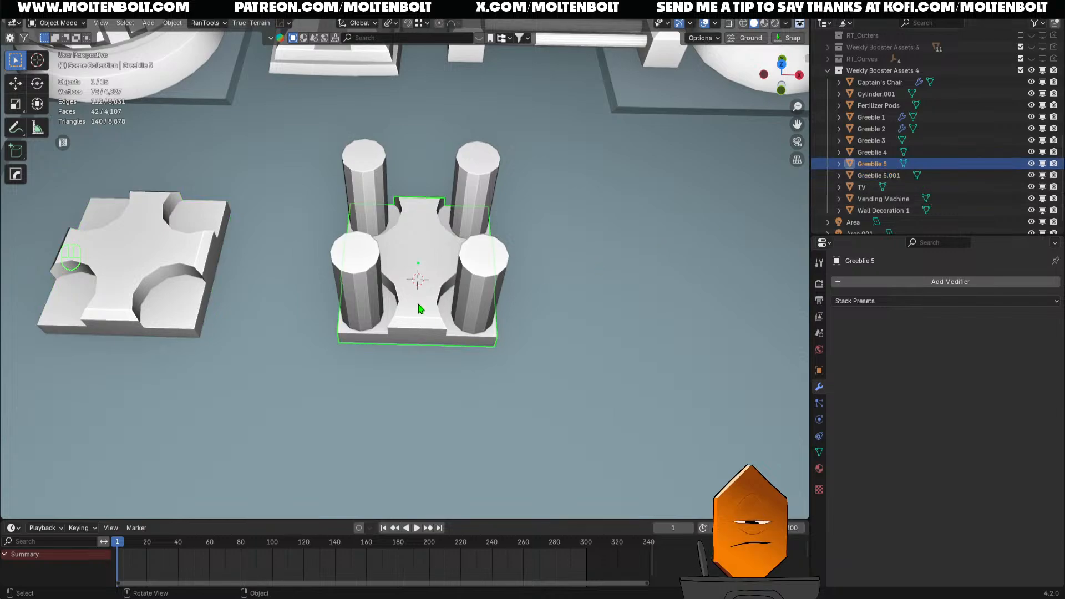
pyautogui.press('F2')
pyautogui.write('Greebl')
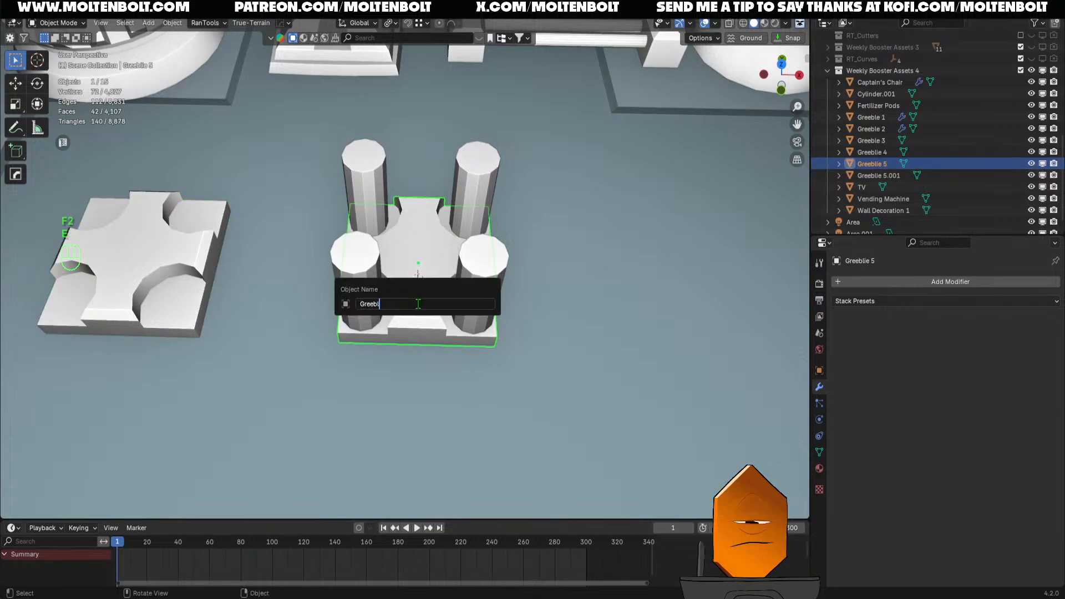
pyautogui.write('e 6')
pyautogui.press('Return')
# Rename the duplicated block Greeblie 5 and save the file
pyautogui.click(128, 252)
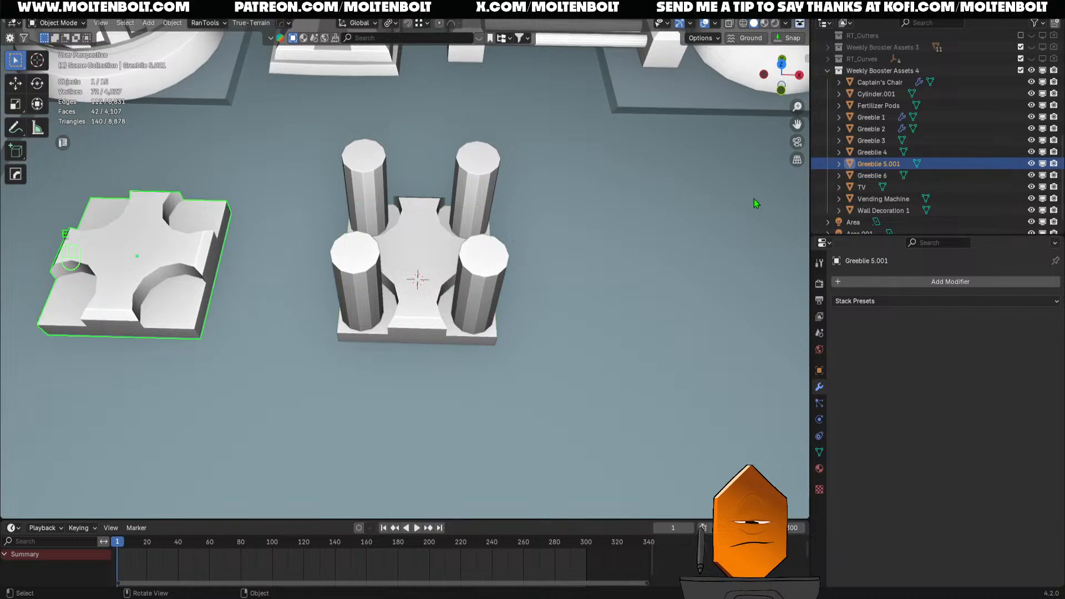
pyautogui.doubleClick(900, 167)
pyautogui.moveTo(883, 160); pyautogui.dragTo(1022, 151)
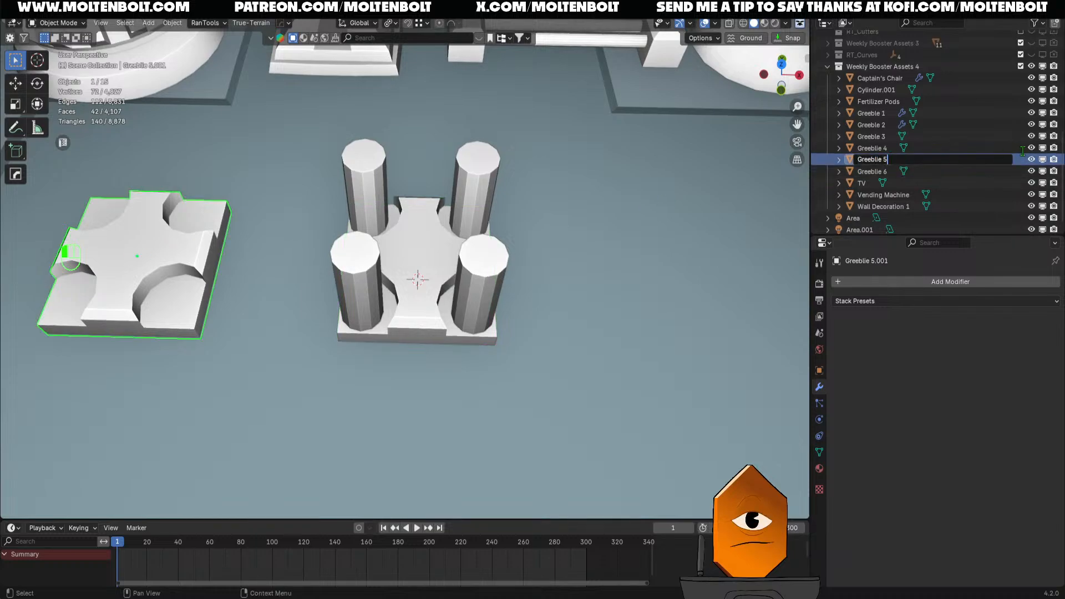
pyautogui.press('Return')
pyautogui.hotkey('ctrl', 's')
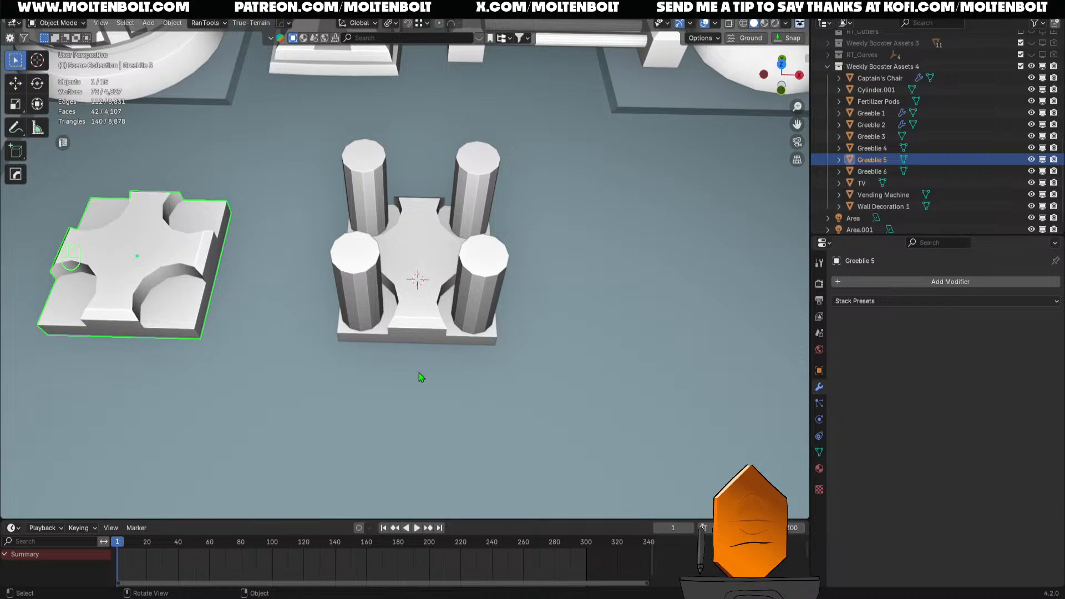
# Shorten the four cylinders by lowering their top faces about 0.17 m along Z
pyautogui.moveTo(434, 367); pyautogui.dragTo(423, 395, button='middle')
pyautogui.click(381, 249)
pyautogui.press('Tab')
pyautogui.scroll(2, 438, 438)
pyautogui.press('3')
pyautogui.click(347, 241)
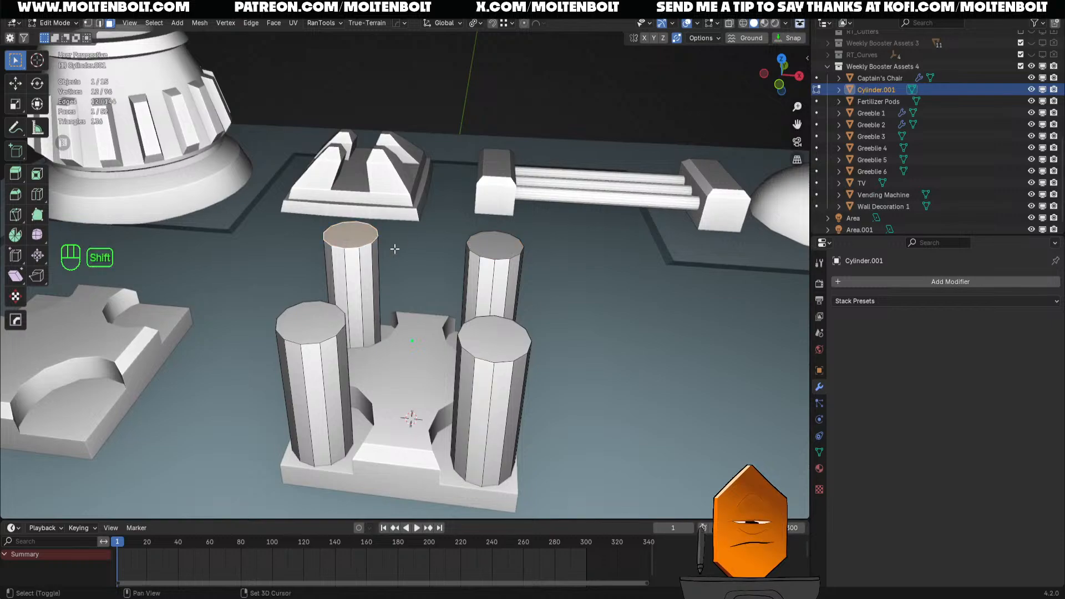
pyautogui.keyDown('shift'); pyautogui.click(486, 247); pyautogui.keyUp('shift')
pyautogui.keyDown('shift'); pyautogui.click(493, 338); pyautogui.keyUp('shift')
pyautogui.keyDown('shift'); pyautogui.click(311, 332); pyautogui.keyUp('shift')
pyautogui.press('KP_1')
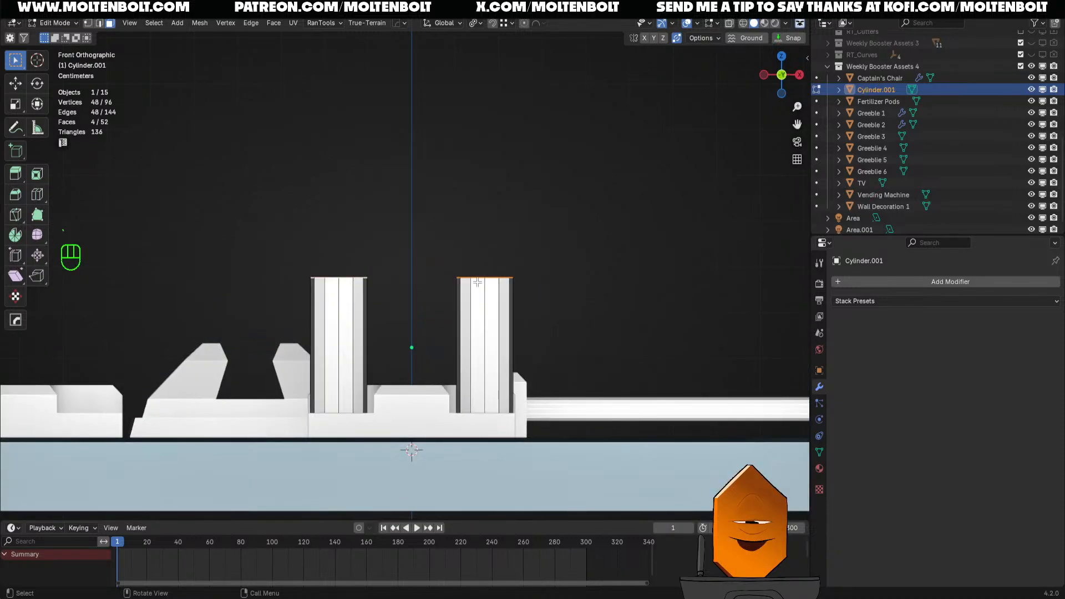
pyautogui.press('g')
pyautogui.press('z')
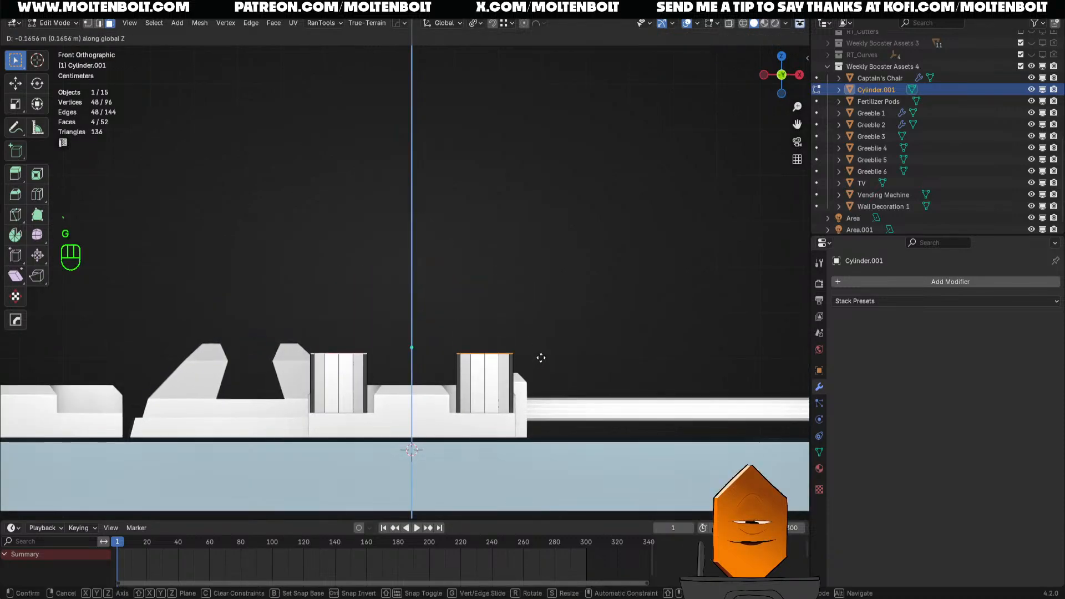
pyautogui.click(542, 354)
# Taper the cylinders by scaling each top face to about 0.757 around its own centre, and leave Edit Mode
pyautogui.press('KP_7')
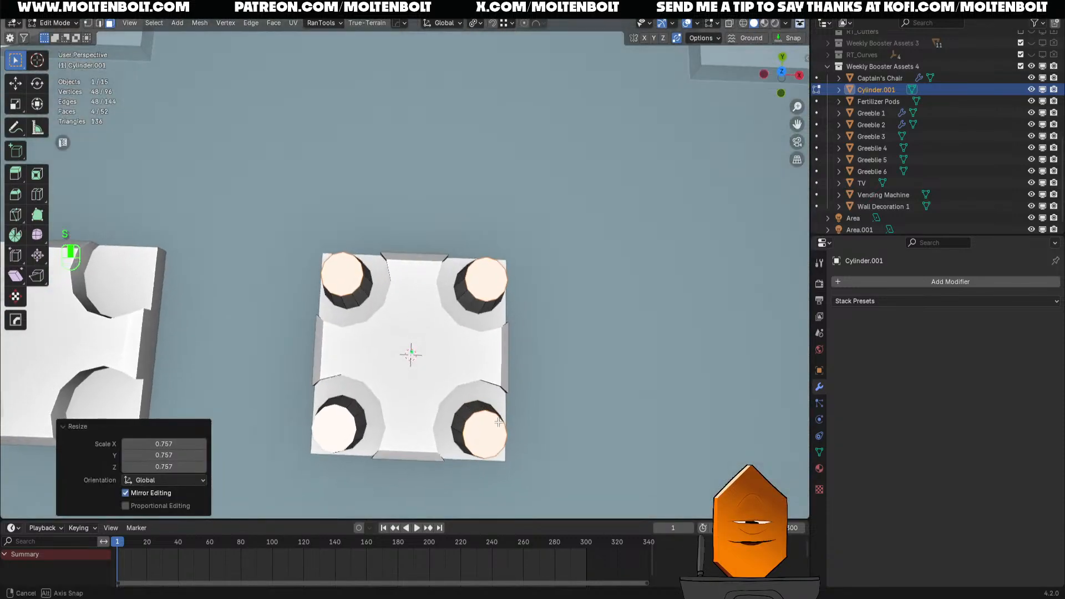
pyautogui.press('s')
pyautogui.click(489, 291)
pyautogui.scroll(-4, 490, 291)
pyautogui.moveTo(506, 419); pyautogui.dragTo(502, 327, button='middle')
pyautogui.press('Tab')
pyautogui.moveTo(429, 366); pyautogui.dragTo(421, 405, button='middle')
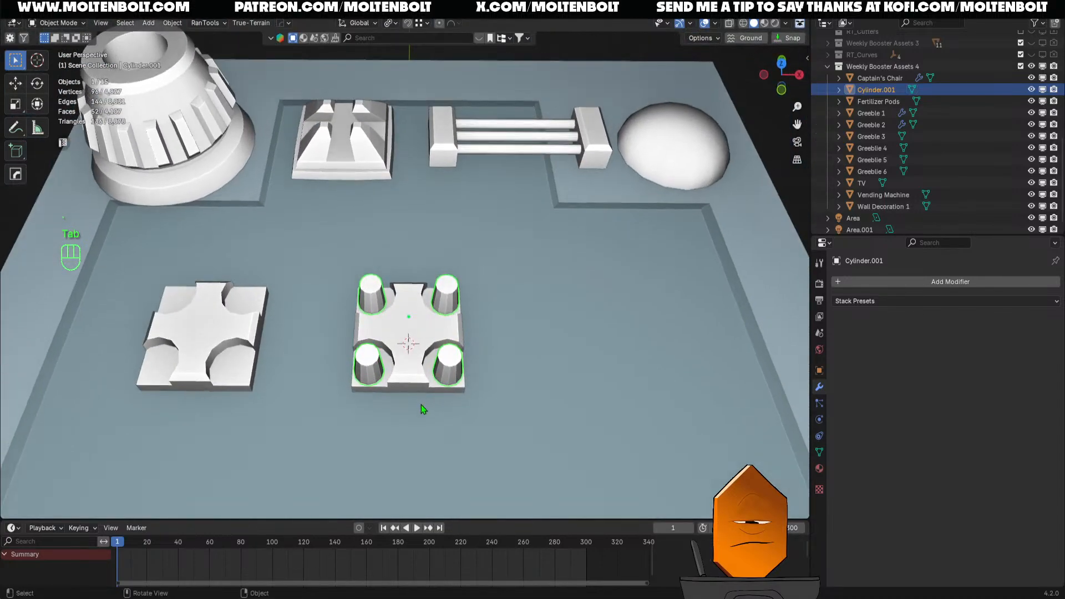
# Delete three of the tapered cylinders, keeping only the one at the block's negative X, negative Y corner
pyautogui.press('KP_7')
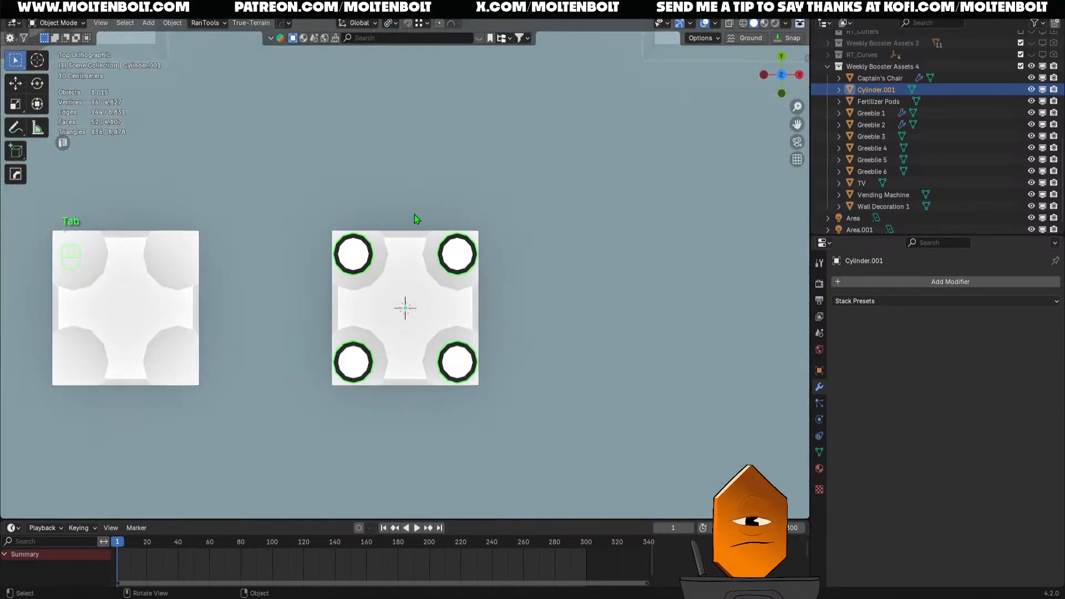
pyautogui.scroll(2, 420, 369)
pyautogui.press('Tab')
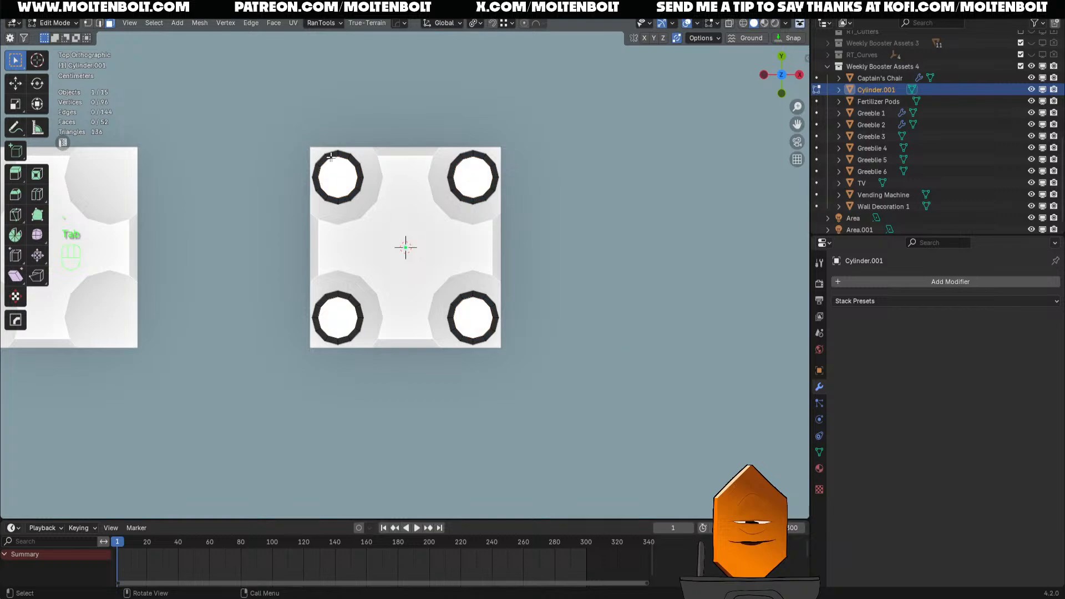
pyautogui.hotkey('alt', 'z')
pyautogui.moveTo(275, 131); pyautogui.dragTo(732, 236)
pyautogui.keyDown('shift'); pyautogui.moveTo(432, 277); pyautogui.dragTo(583, 430); pyautogui.keyUp('shift')
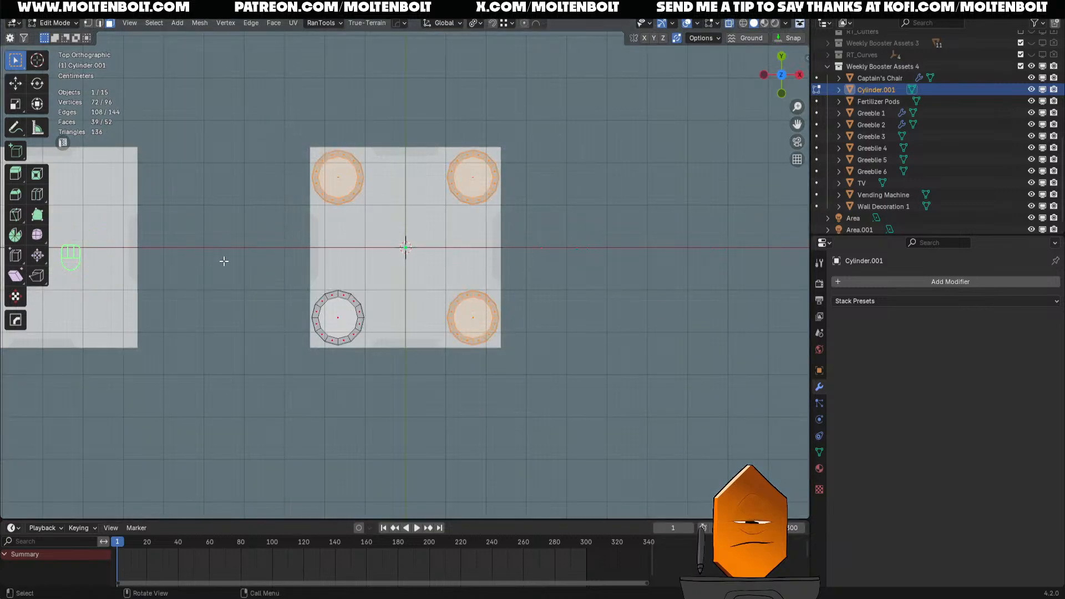
pyautogui.press('x')
pyautogui.click(488, 247)
pyautogui.press('Tab')
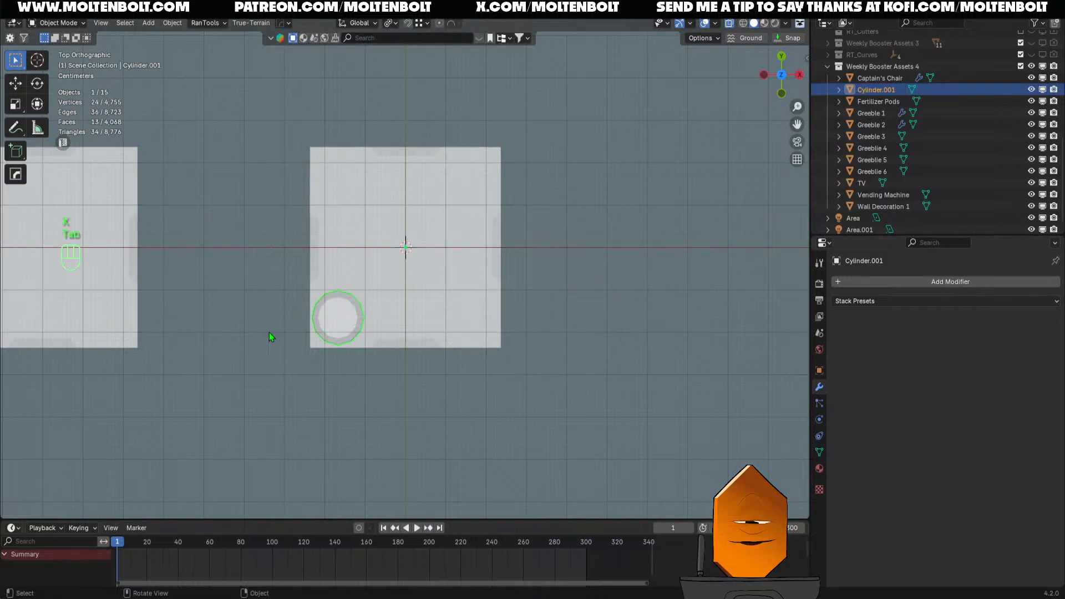
# Add a Mirror modifier on the X and Y axes to the tapered cylinder, using Mirror Empty as the mirror object
pyautogui.moveTo(377, 400); pyautogui.dragTo(346, 379, button='middle')
pyautogui.press('`')
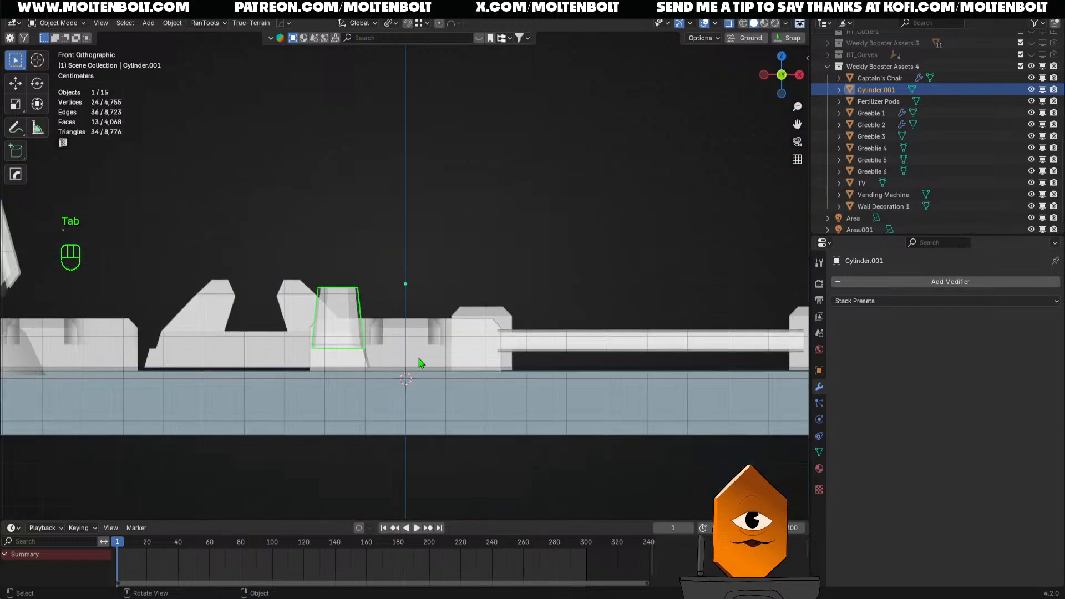
pyautogui.press('`')
pyautogui.hotkey('alt', 'z')
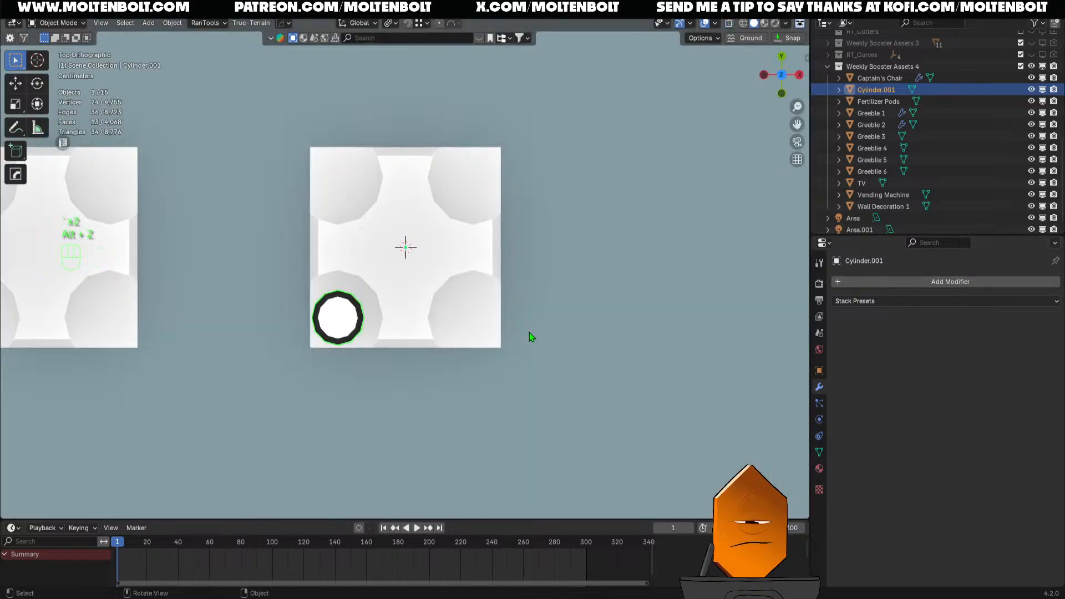
pyautogui.click(932, 283)
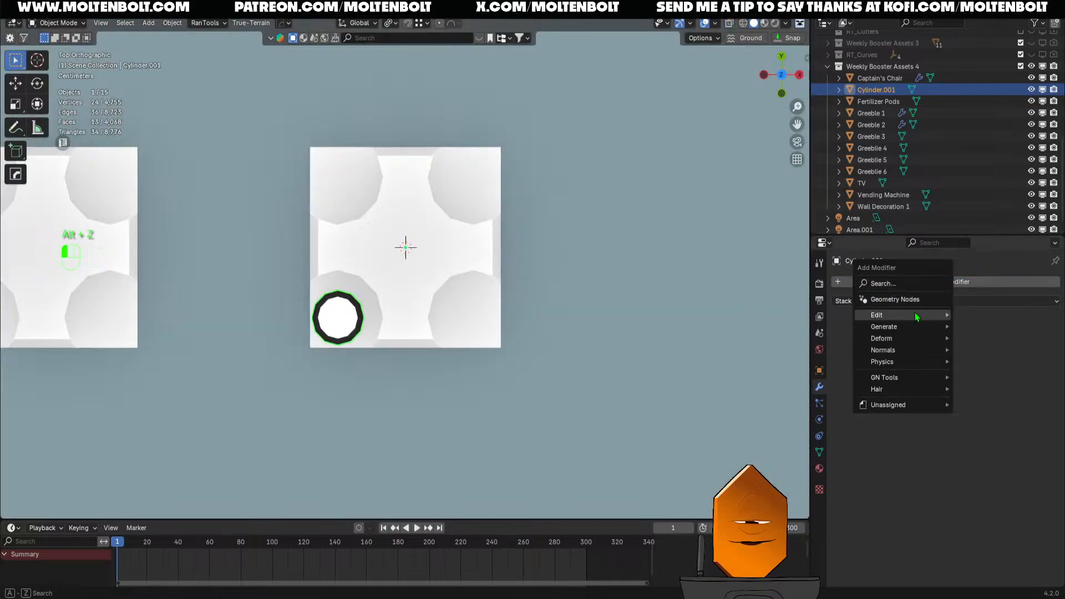
pyautogui.click(913, 285)
pyautogui.click(850, 311)
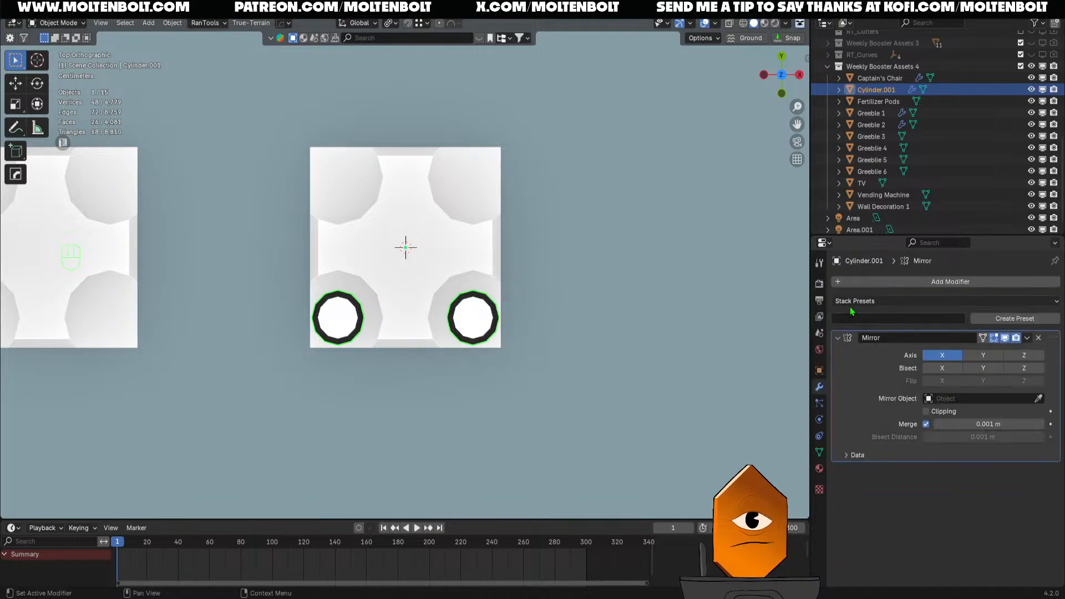
pyautogui.click(995, 355)
pyautogui.click(991, 398)
pyautogui.write('mirror')
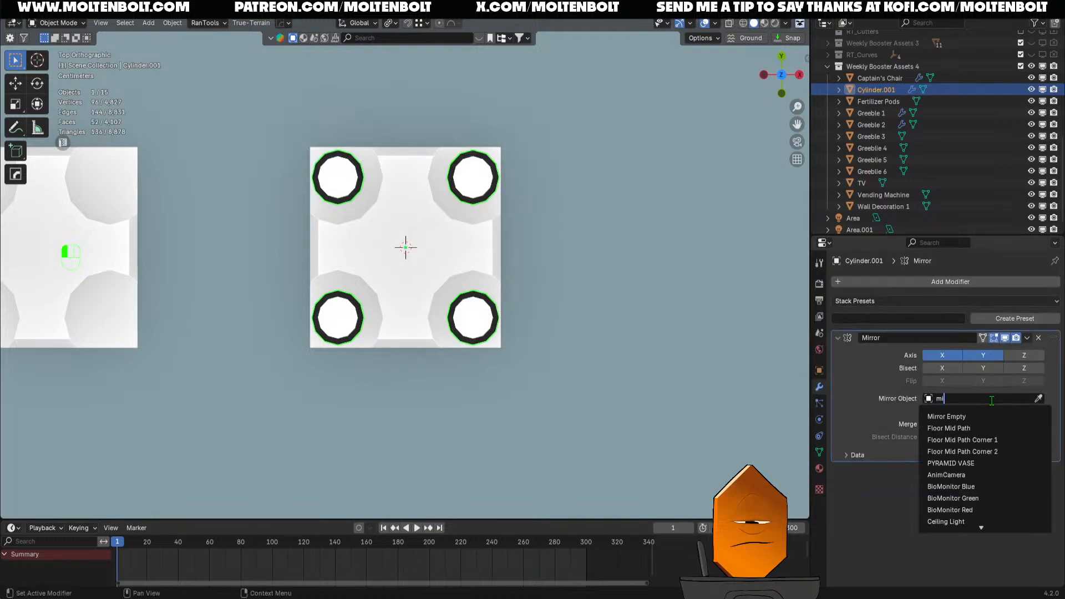
pyautogui.click(968, 416)
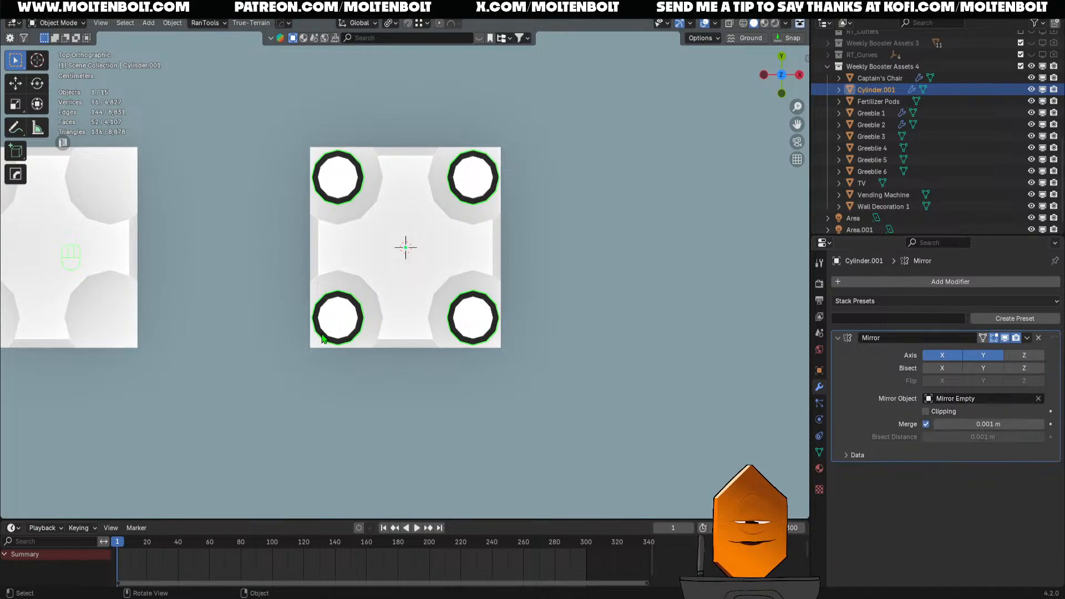
# Move the tapered cylinder about 0.011 m along X and 0.0096 m along Y, with Z locked
pyautogui.press('g')
pyautogui.hotkey('shift', 'z')
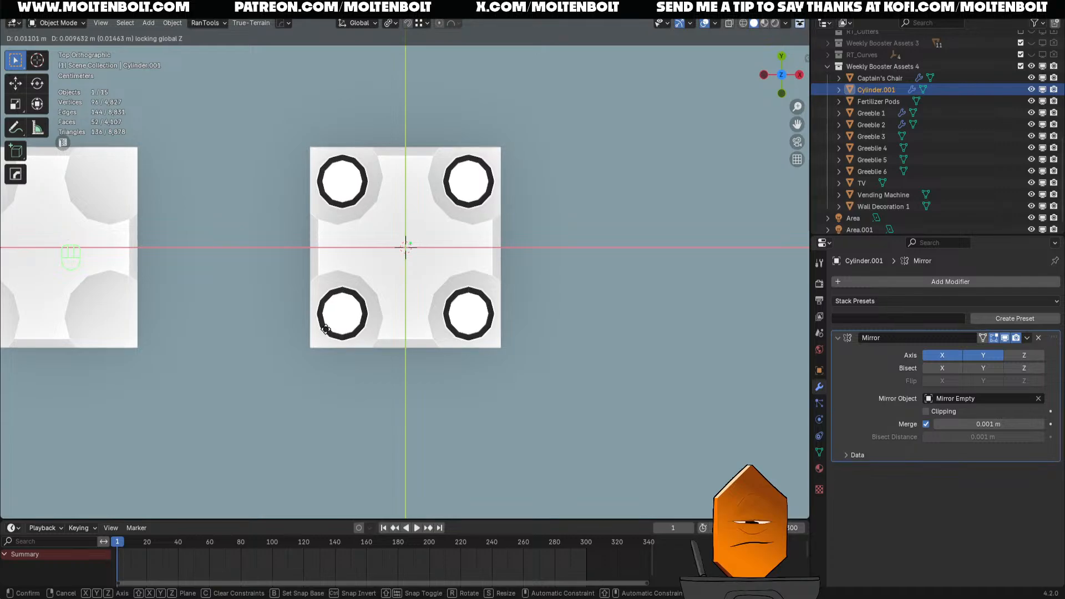
pyautogui.click(325, 329)
pyautogui.press('Tab')
pyautogui.keyDown('ctrl'); pyautogui.moveTo(533, 330); pyautogui.dragTo(519, 280, button='middle'); pyautogui.keyUp('ctrl')
pyautogui.moveTo(519, 280)
pyautogui.mouseDown(button='middle')
pyautogui.moveTo(516, 464)
pyautogui.moveTo(502, 291)
pyautogui.mouseUp(button='middle')
# Convert the mirrored cylinders to a mesh and join them into the notched block Greeblie 6
pyautogui.click(370, 276)
pyautogui.click(415, 314)
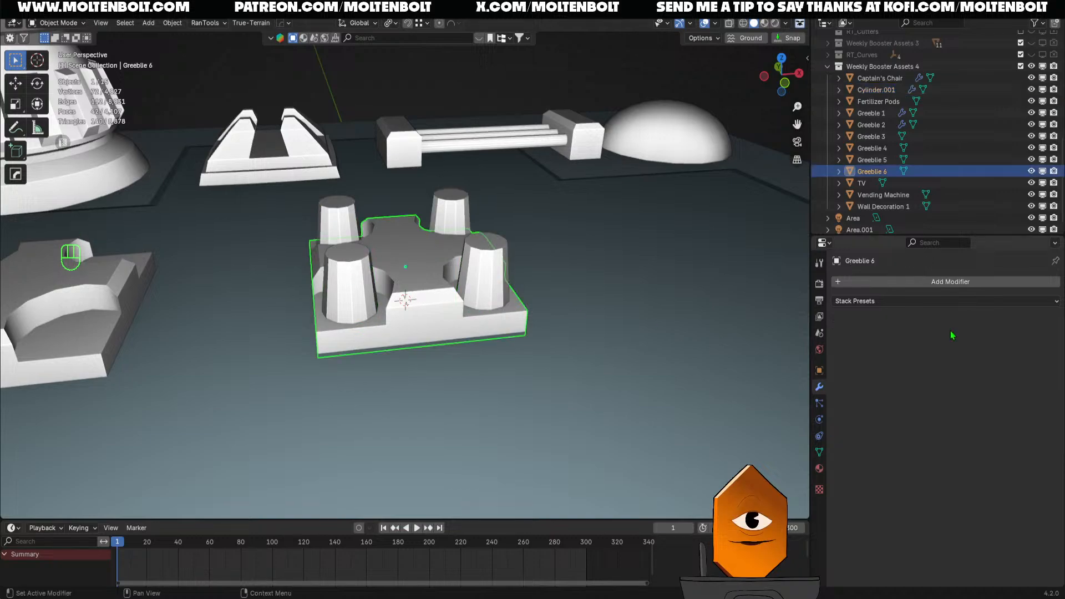
pyautogui.click(473, 276)
pyautogui.press('q')
pyautogui.click(442, 250)
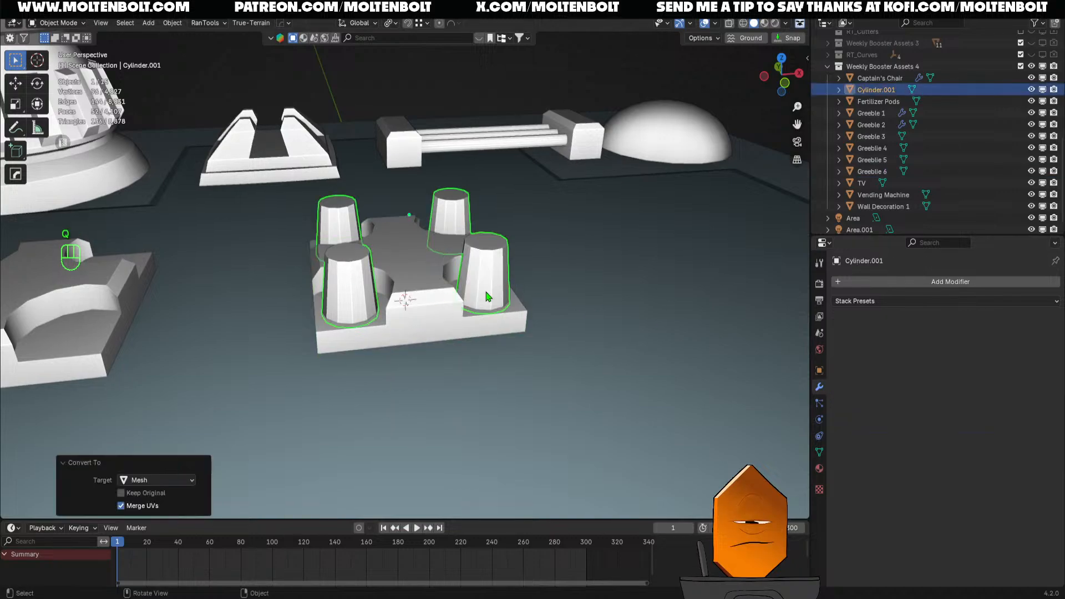
pyautogui.keyDown('ctrl'); pyautogui.click(432, 317); pyautogui.keyUp('ctrl')
pyautogui.hotkey('ctrl', 'j')
# Isolate Greeblie 6, delete the block's bottom face, and return to the full scene in Object Mode
pyautogui.moveTo(427, 319); pyautogui.dragTo(361, 278, button='middle')
pyautogui.press('/')
pyautogui.press('Tab')
pyautogui.press('3')
pyautogui.click(444, 302)
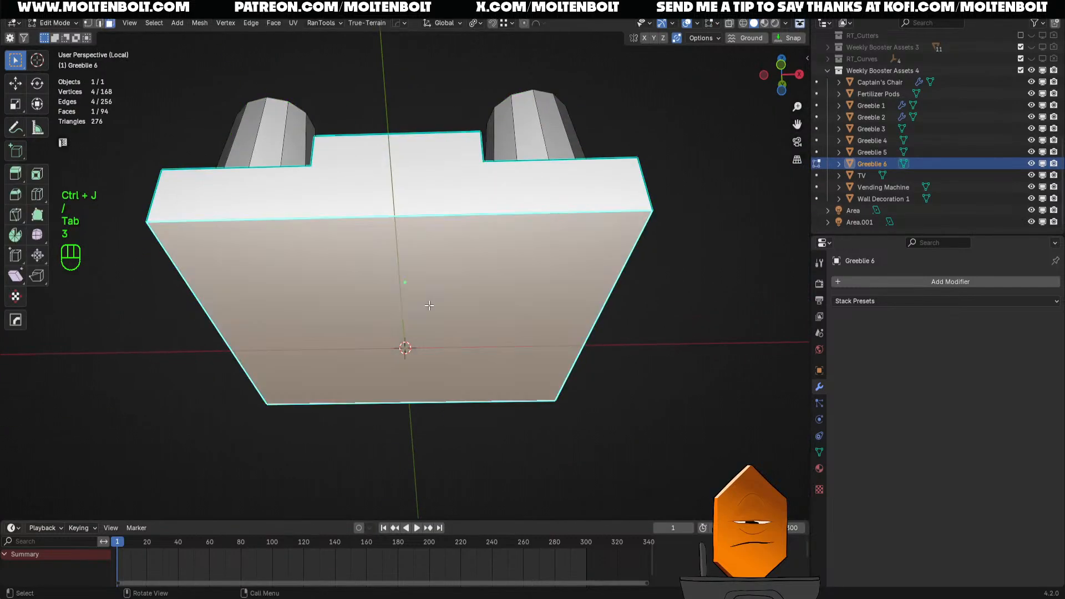
pyautogui.press('x')
pyautogui.click(444, 306)
pyautogui.press('Tab')
pyautogui.keyDown('ctrl'); pyautogui.moveTo(444, 306); pyautogui.dragTo(388, 328, button='middle'); pyautogui.keyUp('ctrl')
pyautogui.moveTo(389, 327); pyautogui.dragTo(485, 392, button='middle')
pyautogui.press('Tab')
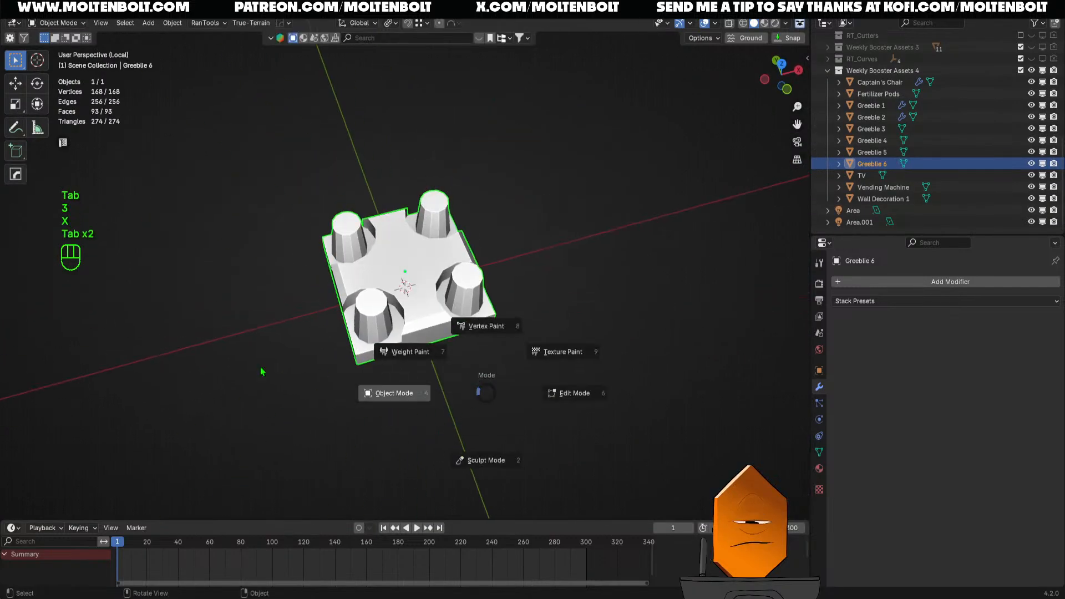
pyautogui.press('/')
# Delete the bottom face of the plain notched block Greeblie 5 and leave Edit Mode
pyautogui.keyDown('shift'); pyautogui.moveTo(313, 374); pyautogui.dragTo(527, 368, button='middle'); pyautogui.keyUp('shift')
pyautogui.click(281, 268)
pyautogui.press('Tab')
pyautogui.moveTo(482, 330); pyautogui.dragTo(443, 360, button='middle')
pyautogui.press('x')
pyautogui.click(491, 236)
pyautogui.press('Tab')
# Isolate Greeblie 4, delete the bottom faces of its two end blocks, return to the full scene and save the file
pyautogui.click(450, 278)
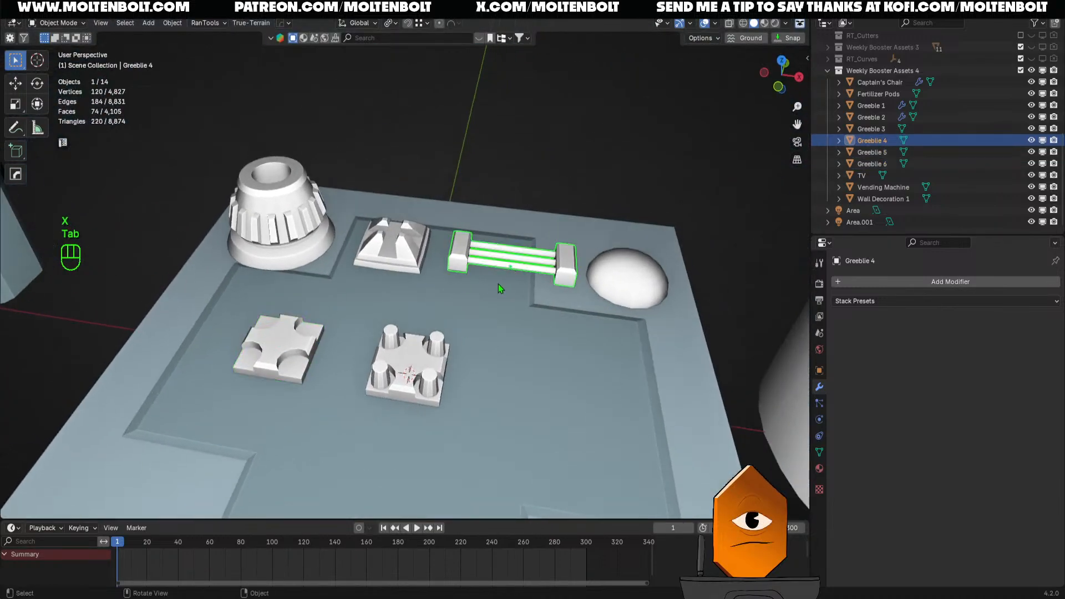
pyautogui.press('/')
pyautogui.moveTo(498, 284); pyautogui.dragTo(546, 304, button='middle')
pyautogui.press('Tab')
pyautogui.press('3')
pyautogui.click(547, 304)
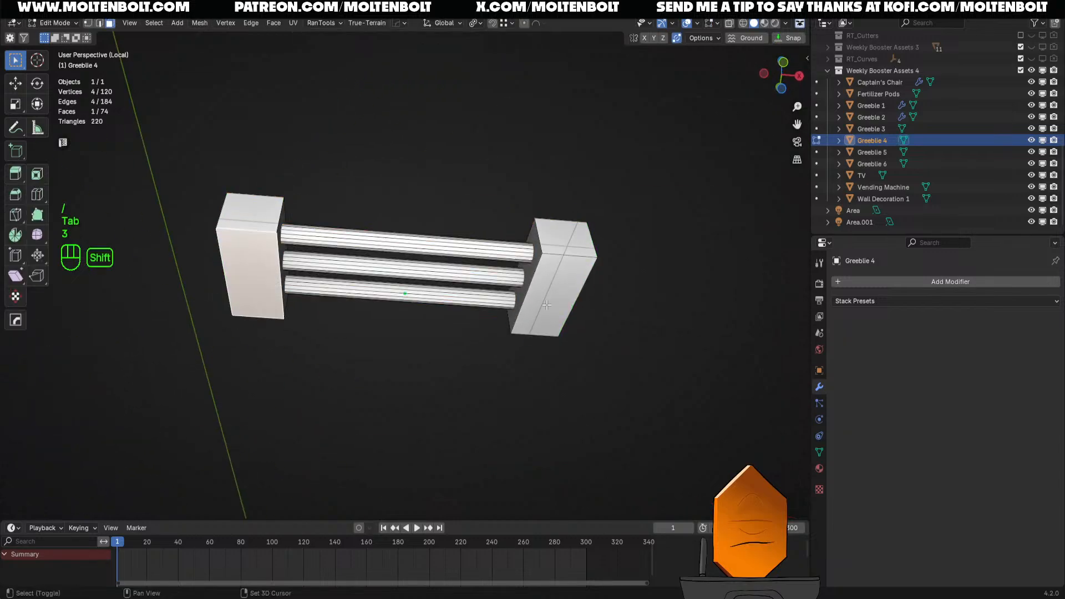
pyautogui.keyDown('shift'); pyautogui.click(561, 296); pyautogui.keyUp('shift')
pyautogui.press('x')
pyautogui.click(563, 295)
pyautogui.press('Tab')
pyautogui.scroll(-6, 466, 271)
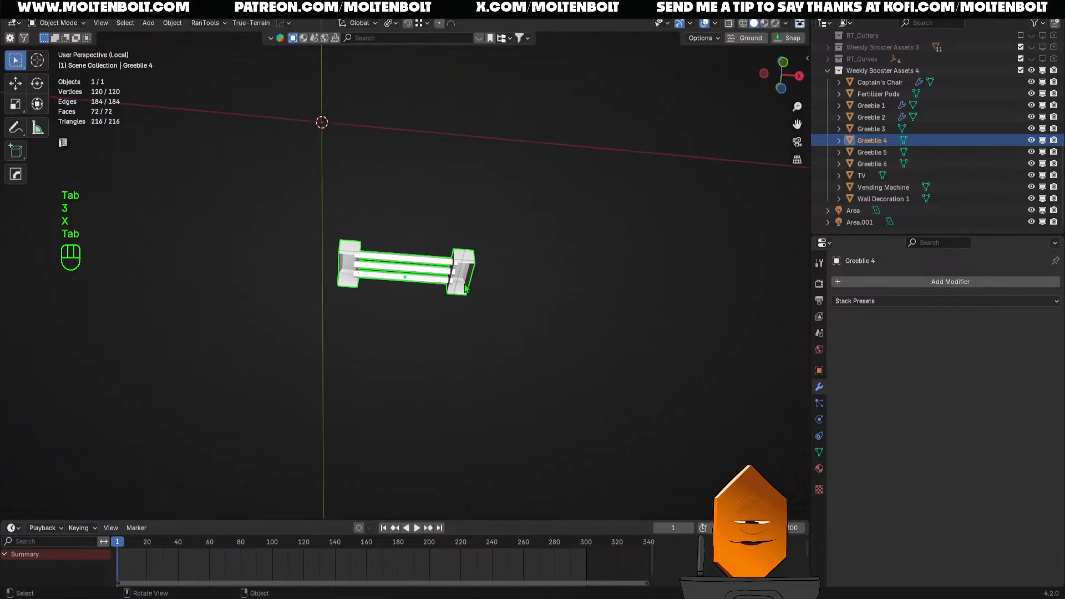
pyautogui.moveTo(459, 258); pyautogui.dragTo(507, 304, button='middle')
pyautogui.press('/')
pyautogui.hotkey('ctrl', 's')
# Select Greeblie 6 and apply all its transforms in front orthographic view
pyautogui.scroll(-2, 429, 355)
pyautogui.scroll(2, 495, 375)
pyautogui.click(411, 272)
pyautogui.click(582, 255)
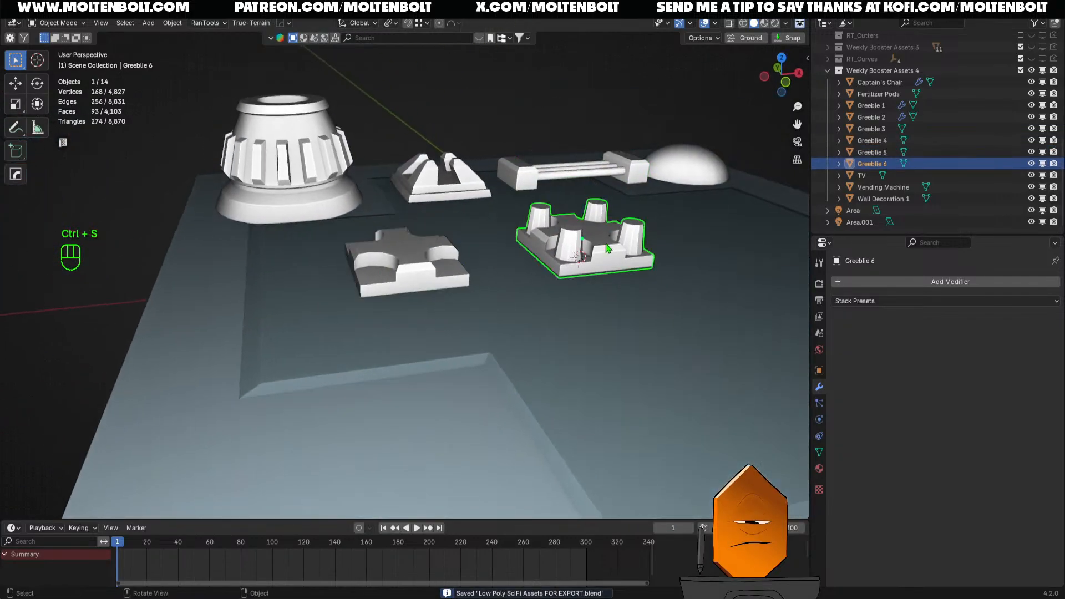
pyautogui.moveTo(579, 280); pyautogui.dragTo(572, 408, button='middle')
pyautogui.press('`')
pyautogui.keyDown('shift'); pyautogui.moveTo(475, 266); pyautogui.dragTo(421, 321, button='middle'); pyautogui.keyUp('shift')
pyautogui.keyDown('ctrl'); pyautogui.moveTo(421, 321); pyautogui.dragTo(543, 388, button='middle'); pyautogui.keyUp('ctrl')
pyautogui.keyDown('shift'); pyautogui.moveTo(544, 388); pyautogui.dragTo(433, 336, button='middle'); pyautogui.keyUp('shift')
pyautogui.scroll(3, 416, 338)
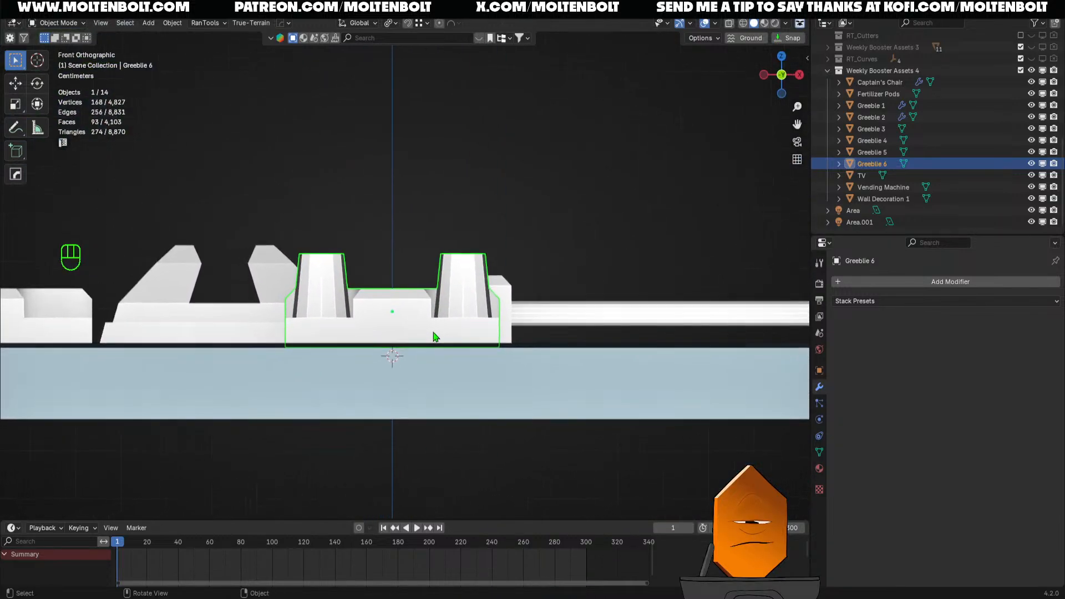
pyautogui.press('q')
pyautogui.click(399, 415)
# Set Greeblie 6's origin to its geometry and finally to the 3D cursor
pyautogui.press('q')
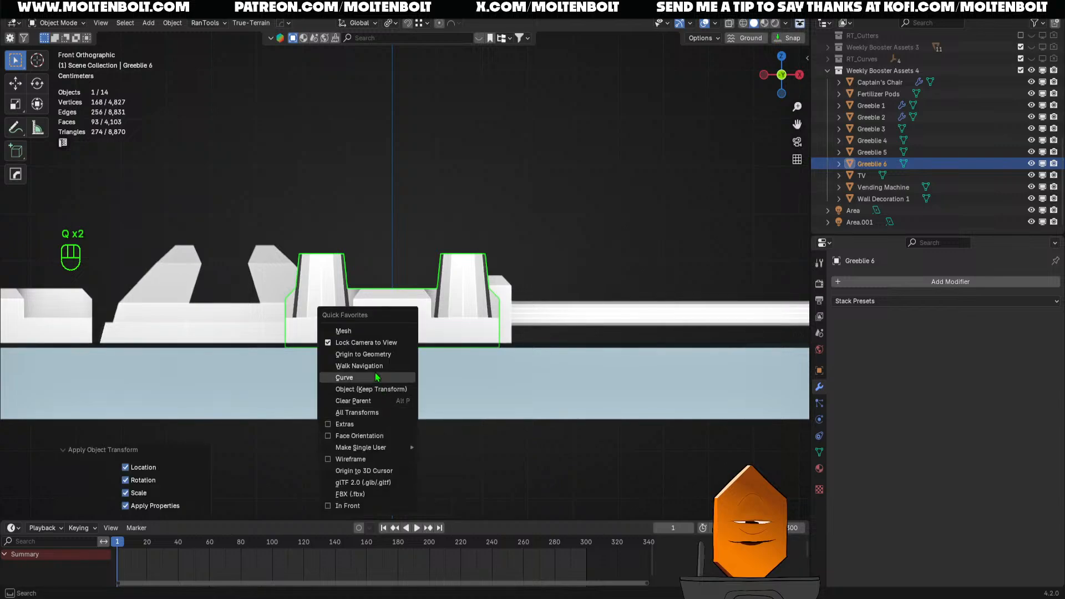
pyautogui.click(383, 357)
pyautogui.press('q')
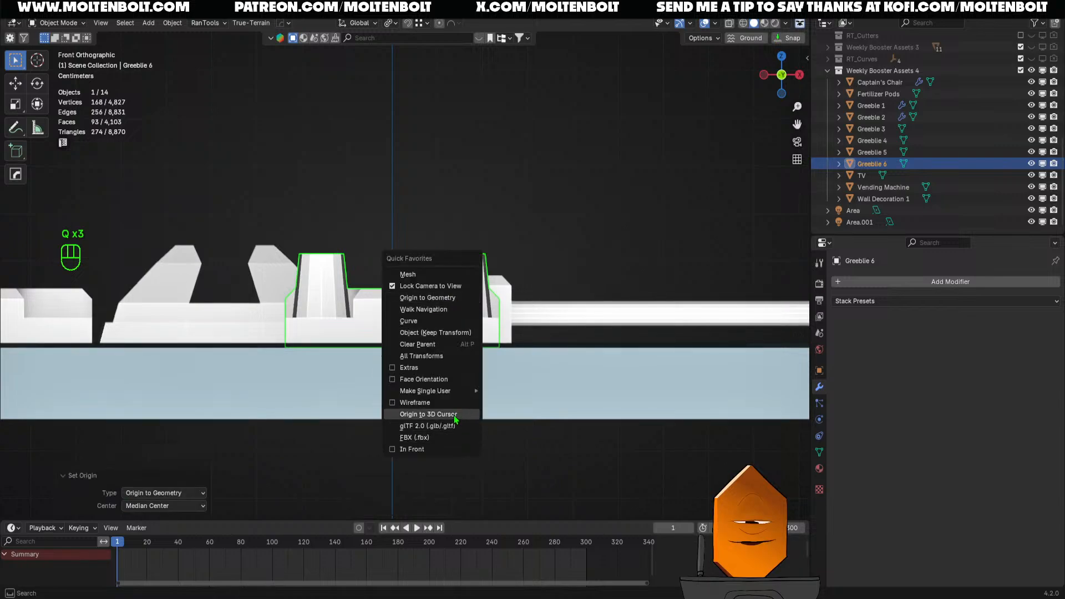
pyautogui.click(402, 413)
# Move Greeblie 6 about 1.44 m along negative X, clear of the world centre
pyautogui.keyDown('shift'); pyautogui.moveTo(385, 333); pyautogui.dragTo(523, 277, button='middle'); pyautogui.keyUp('shift')
pyautogui.scroll(-5, 523, 276)
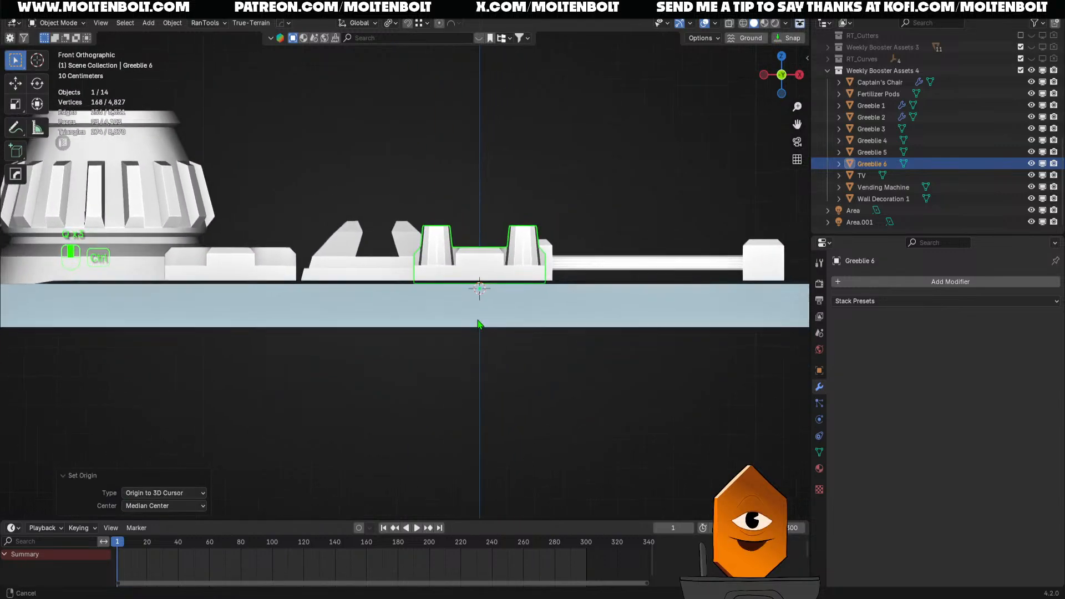
pyautogui.press('g')
pyautogui.middleClick(399, 361)
pyautogui.click(244, 366)
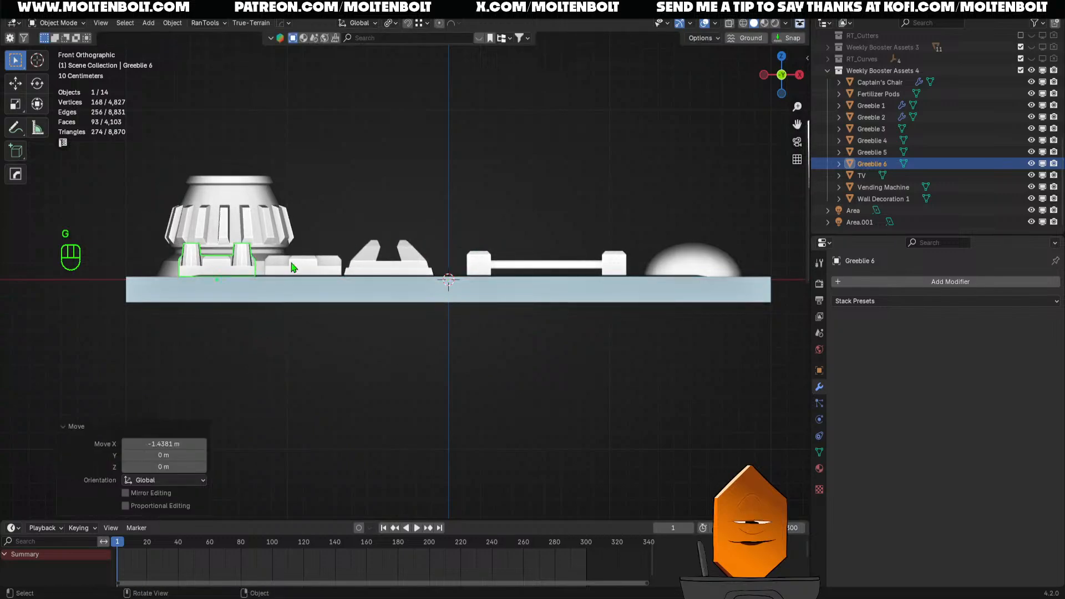
# Snap the plain notched block Greeblie 5 to the 3D cursor
pyautogui.click(311, 268)
pyautogui.hotkey('shift', 's')
pyautogui.hotkey('shift', 's')
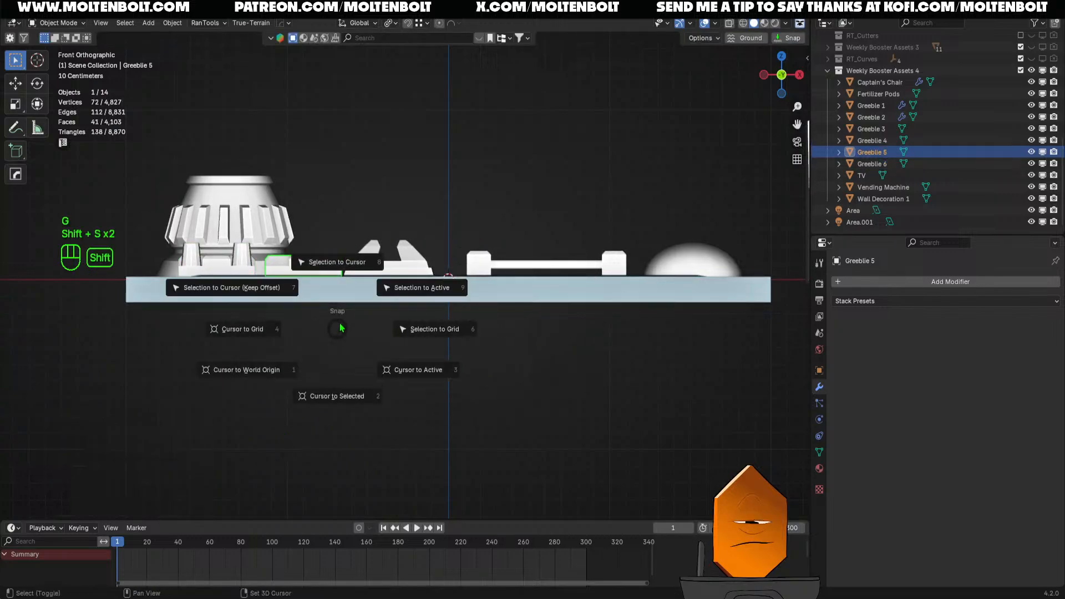
pyautogui.click(340, 273)
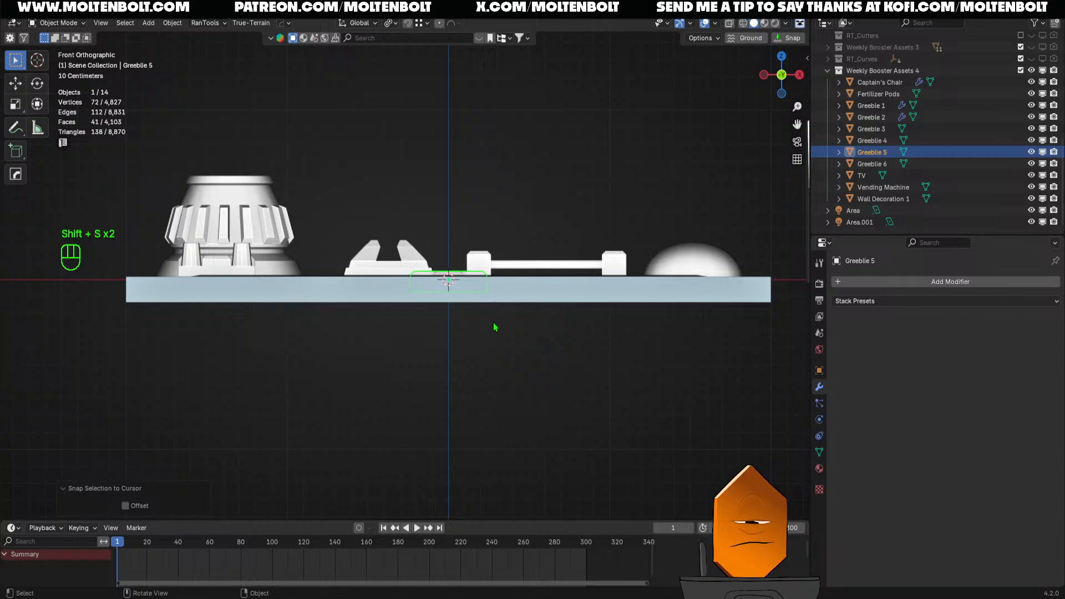
# Raise Greeblie 5 along Z onto the floor panel, set its origin to the 3D cursor, and save the file
pyautogui.press('g')
pyautogui.middleClick(492, 322)
pyautogui.click(494, 306)
pyautogui.moveTo(494, 306); pyautogui.dragTo(480, 433, button='middle')
pyautogui.press('q')
pyautogui.click(494, 317)
pyautogui.scroll(-2, 512, 264)
pyautogui.hotkey('ctrl', 's')
# Reset the 3D cursor to the world origin and snap Greeblie 6 to it
pyautogui.scroll(-2, 508, 288)
pyautogui.click(417, 186)
pyautogui.click(488, 186)
pyautogui.click(560, 191)
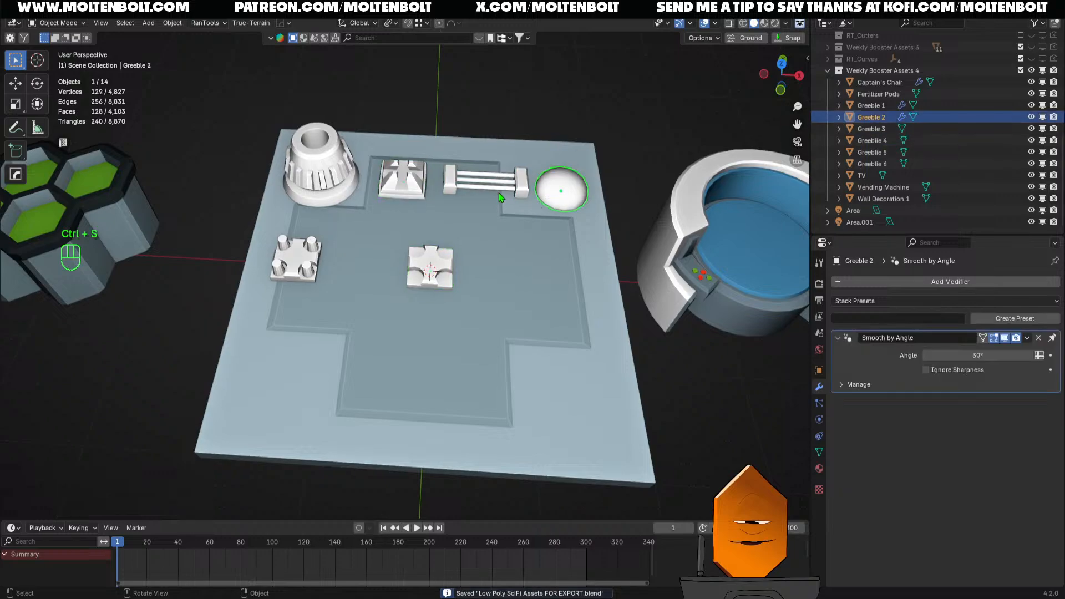
pyautogui.click(322, 167)
pyautogui.click(444, 275)
pyautogui.click(294, 267)
pyautogui.hotkey('shift', 's')
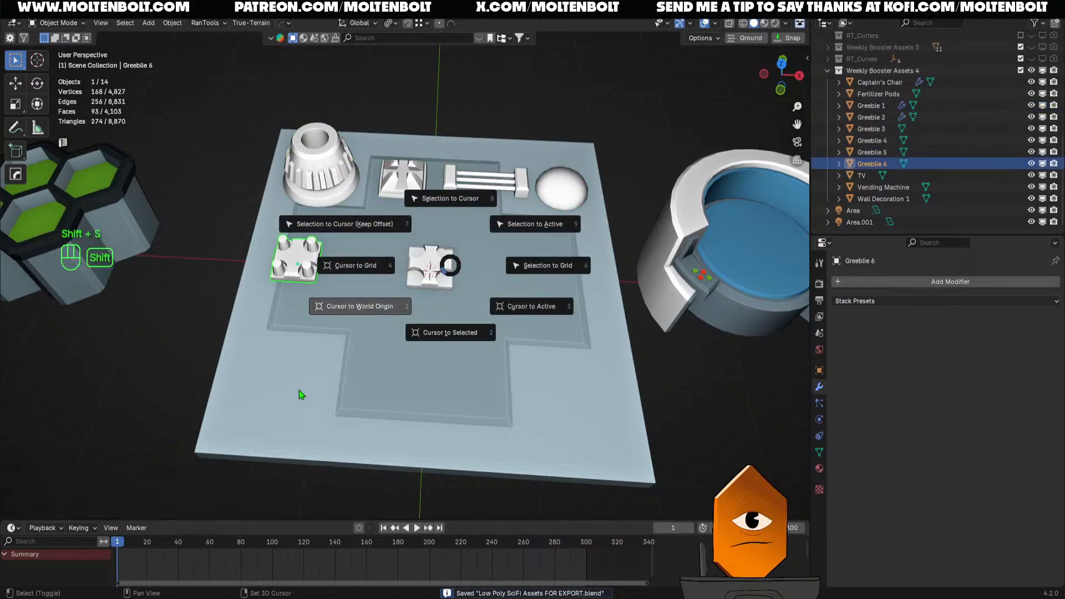
pyautogui.click(298, 394)
pyautogui.hotkey('shift', 's')
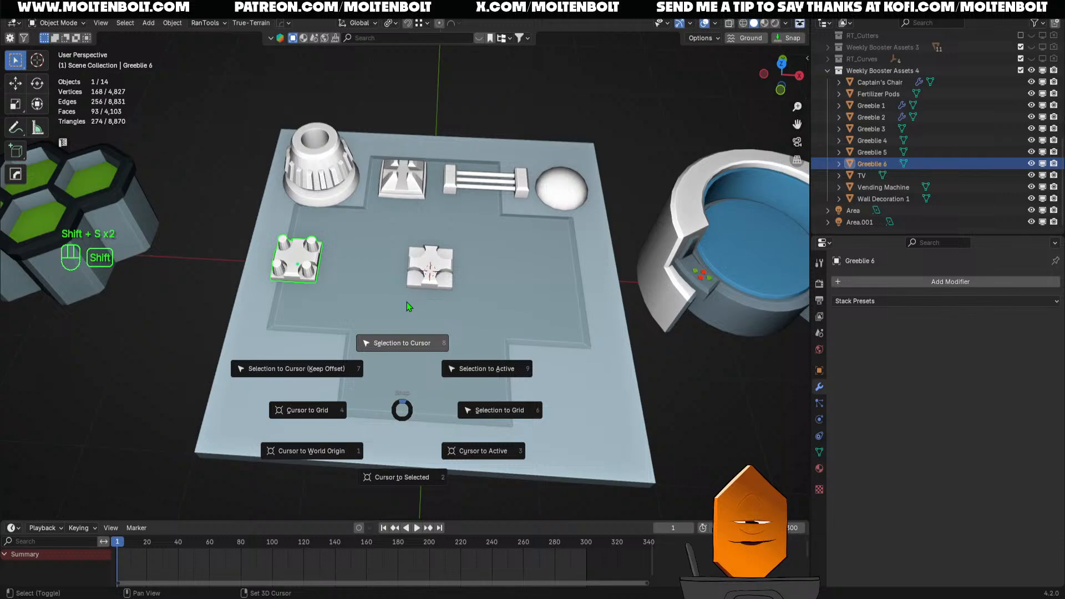
pyautogui.click(379, 182)
# Snap the ribbed tower Greeble 1 and the pyramid-shaped Greeble 3 to the 3D cursor, one after the other
pyautogui.click(336, 189)
pyautogui.hotkey('shift', 's')
pyautogui.click(417, 166)
pyautogui.click(412, 186)
pyautogui.hotkey('shift', 's')
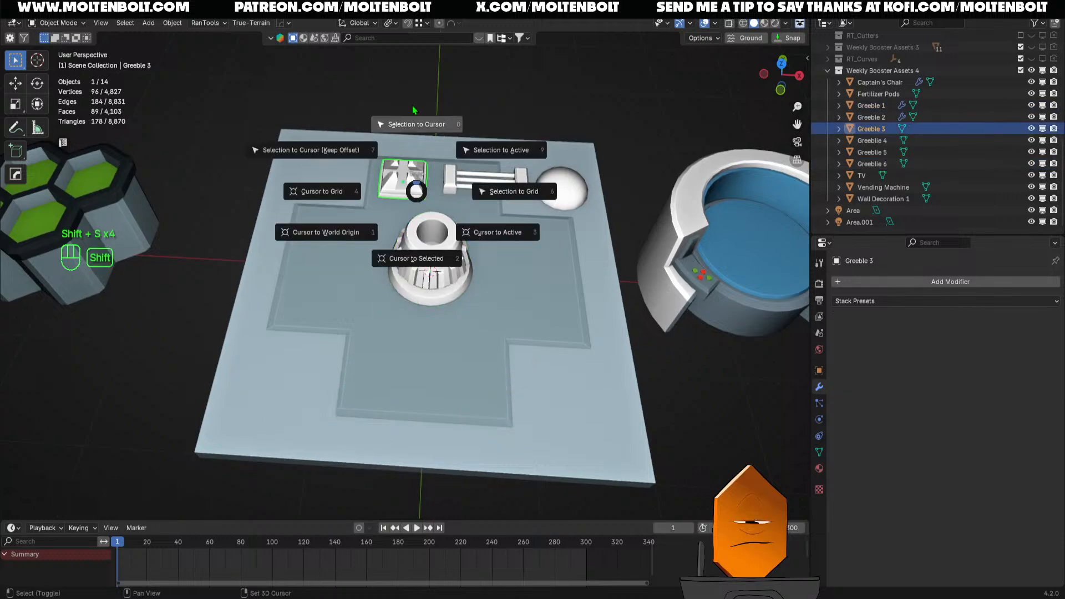
pyautogui.click(413, 110)
# Snap the barred Greeblie 4 and the dome Greeble 2 to the 3D cursor, one after the other
pyautogui.click(488, 190)
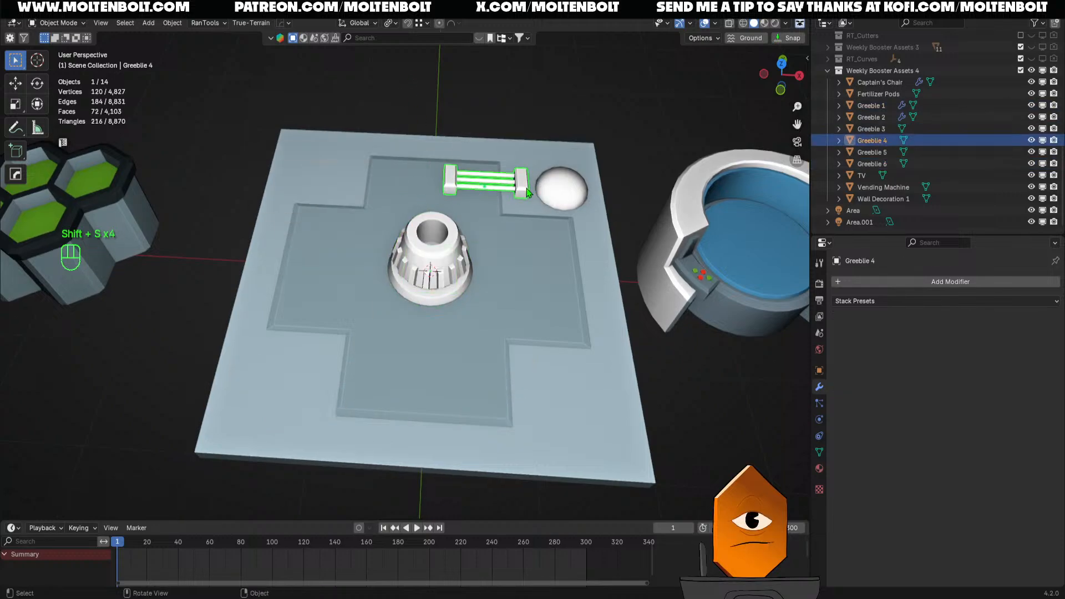
pyautogui.hotkey('shift', 's')
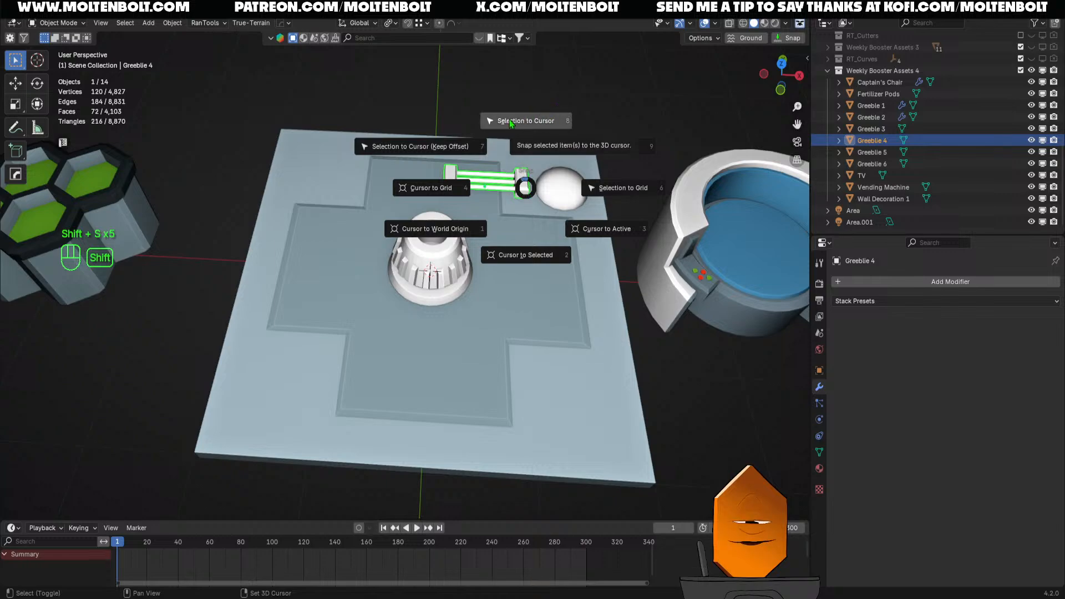
pyautogui.click(545, 121)
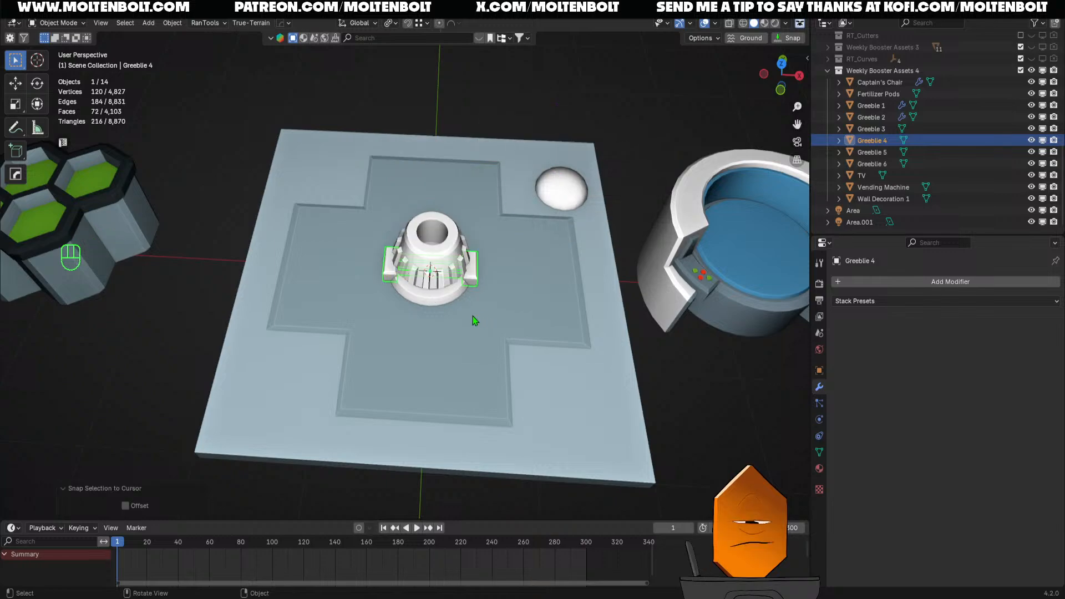
pyautogui.moveTo(473, 317)
pyautogui.mouseDown(button='middle')
pyautogui.moveTo(438, 283)
pyautogui.moveTo(468, 307)
pyautogui.mouseUp(button='middle')
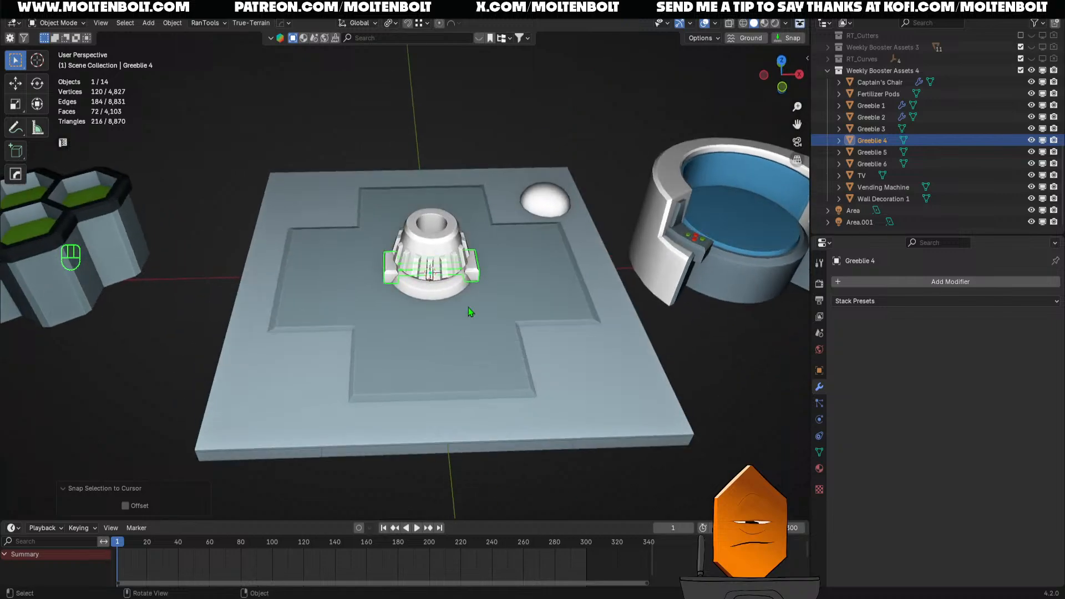
pyautogui.click(543, 198)
pyautogui.hotkey('shift', 's')
pyautogui.click(549, 83)
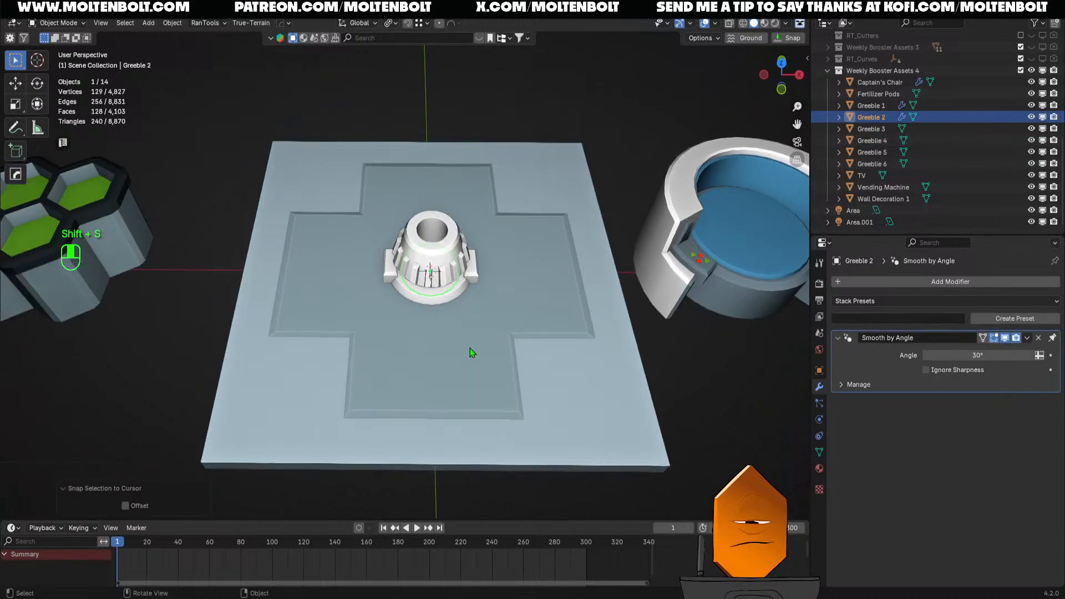
# Try to scale the six stacked greebles together in front orthographic view
pyautogui.press('KP_1')
pyautogui.keyDown('ctrl'); pyautogui.moveTo(464, 368); pyautogui.dragTo(440, 370, button='middle'); pyautogui.keyUp('ctrl')
pyautogui.keyDown('ctrl'); pyautogui.moveTo(437, 290); pyautogui.dragTo(436, 444, button='middle'); pyautogui.keyUp('ctrl')
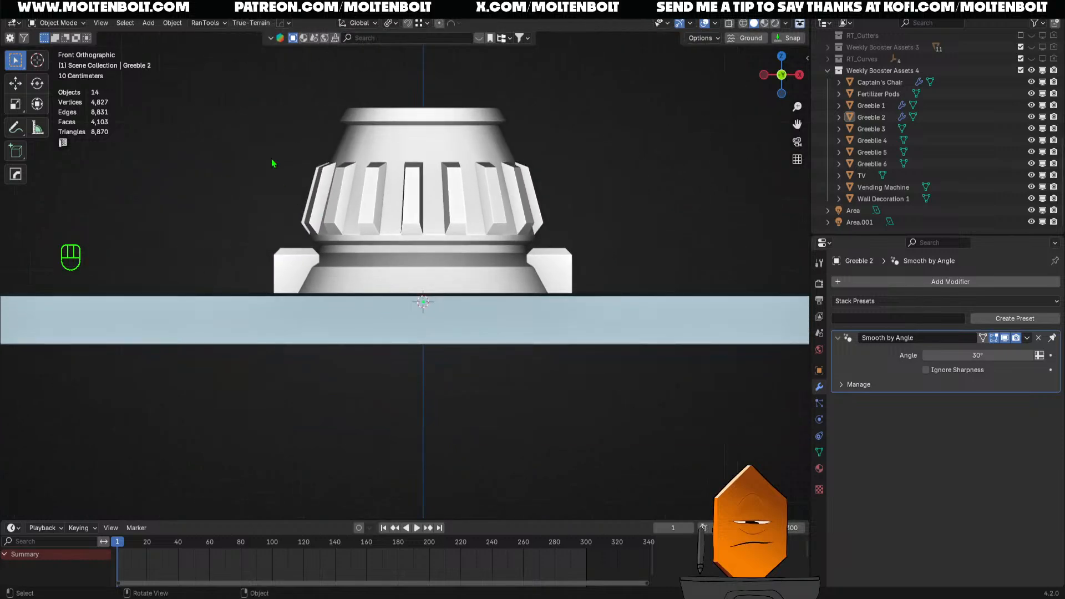
pyautogui.moveTo(252, 141); pyautogui.dragTo(587, 336)
pyautogui.click(259, 158)
pyautogui.moveTo(262, 108); pyautogui.dragTo(609, 289)
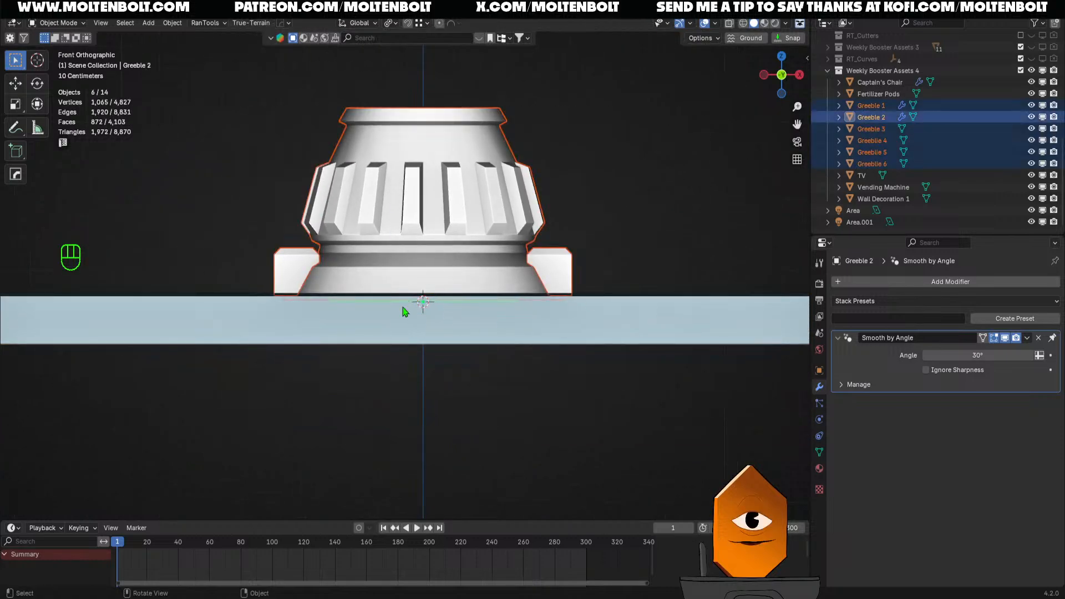
pyautogui.press('s')
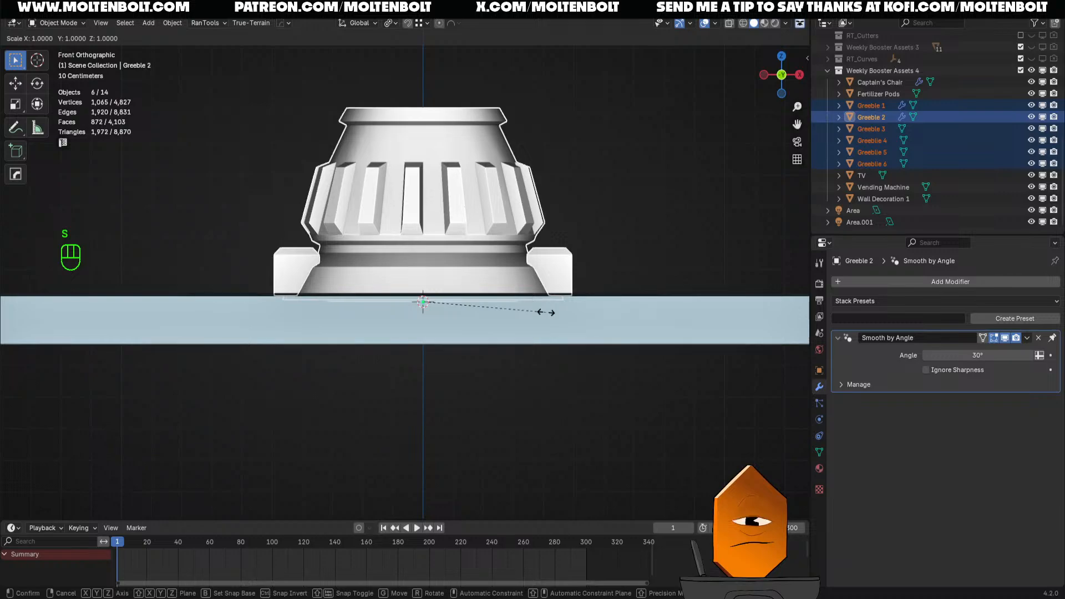
pyautogui.rightClick(546, 312)
# Set the origins of the six stacked greebles to the 3D cursor, deselect them and save the file
pyautogui.moveTo(228, 129); pyautogui.dragTo(653, 290)
pyautogui.hotkey('alt', 'z')
pyautogui.click(672, 228)
pyautogui.moveTo(250, 84); pyautogui.dragTo(681, 300)
pyautogui.press('q')
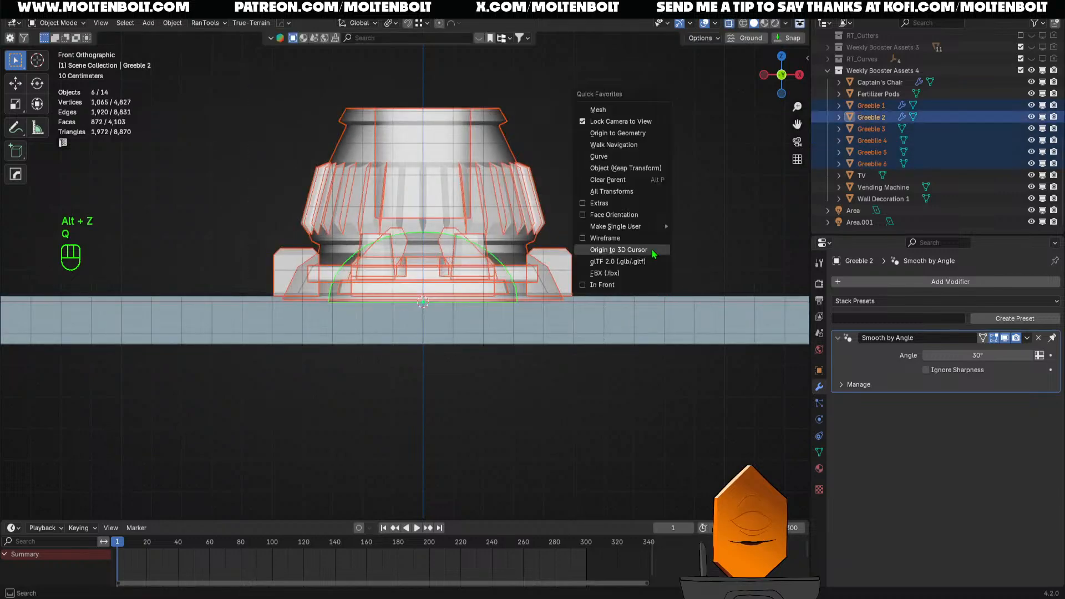
pyautogui.click(648, 247)
pyautogui.press('Tab')
pyautogui.press('Tab')
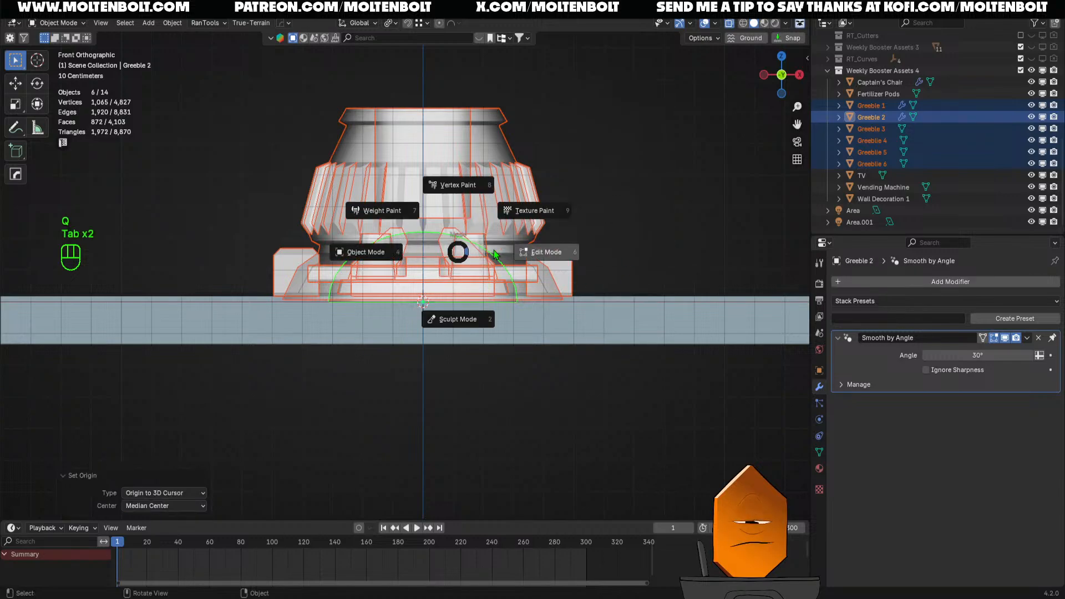
pyautogui.click(630, 230)
pyautogui.hotkey('alt', 'z')
pyautogui.scroll(-5, 586, 327)
pyautogui.hotkey('ctrl', 's')
# Move the ribbed tower Greeble 1 horizontally about -1.5 m in X and 1.5 m in Y to the floor's back-left corner
pyautogui.moveTo(586, 327); pyautogui.dragTo(403, 356, button='middle')
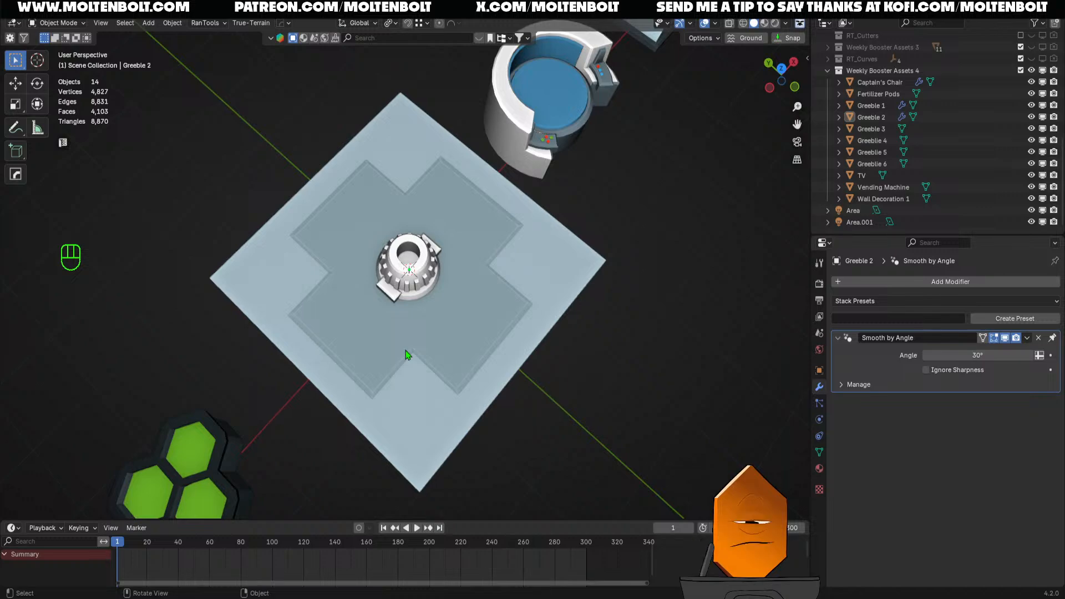
pyautogui.keyDown('ctrl'); pyautogui.moveTo(553, 332); pyautogui.dragTo(533, 400, button='middle'); pyautogui.keyUp('ctrl')
pyautogui.moveTo(532, 399); pyautogui.dragTo(448, 383, button='middle')
pyautogui.keyDown('ctrl'); pyautogui.moveTo(448, 382); pyautogui.dragTo(463, 409, button='middle'); pyautogui.keyUp('ctrl')
pyautogui.click(450, 222)
pyautogui.press('g')
pyautogui.hotkey('shift', 'z')
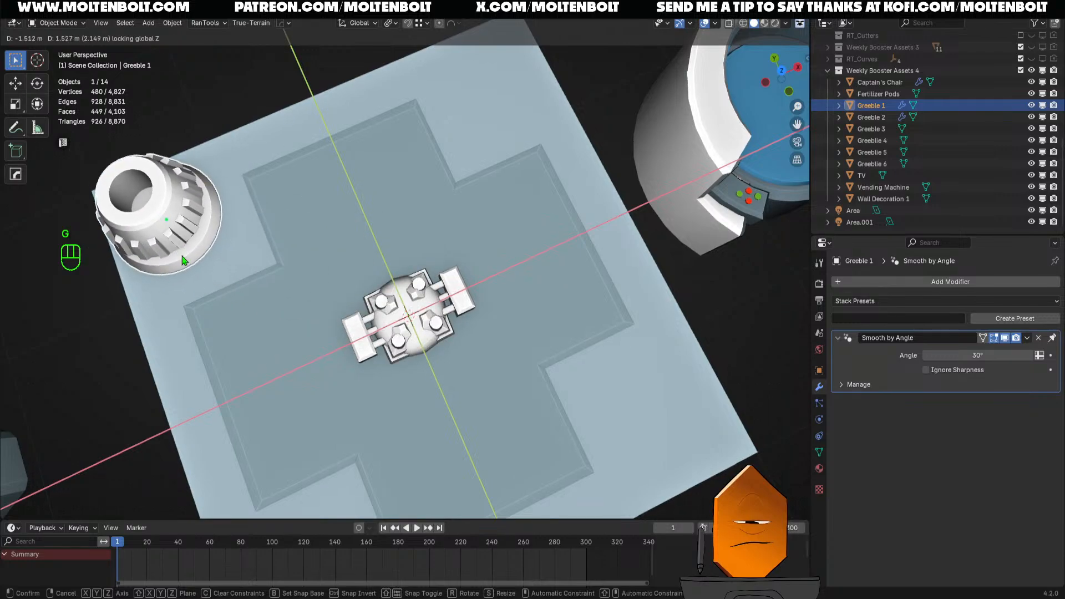
pyautogui.click(181, 254)
# Place Greeble 3 and the dome Greeble 2 side by side along the floor's back edge, beside the ribbed tower
pyautogui.click(441, 351)
pyautogui.click(427, 347)
pyautogui.press('g')
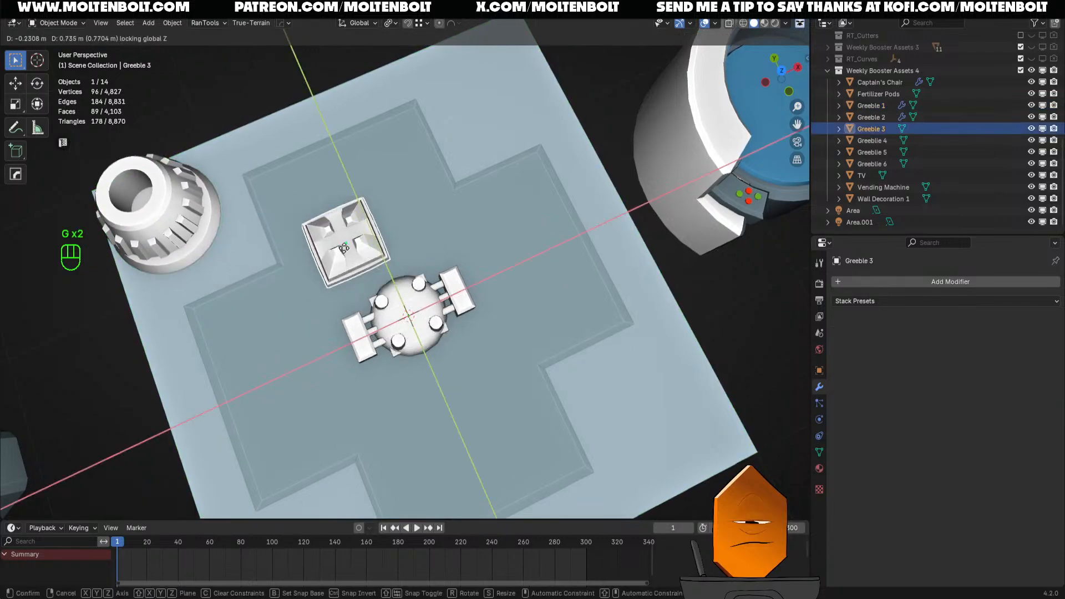
pyautogui.click(280, 198)
pyautogui.click(416, 321)
pyautogui.press('g')
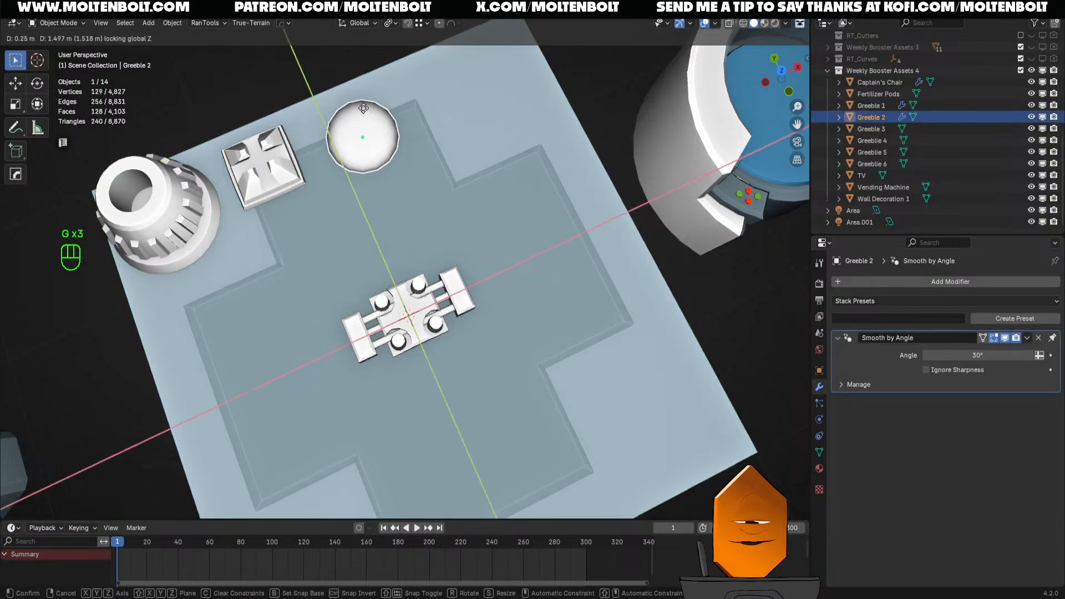
pyautogui.click(361, 137)
# Move the four-post Greeblie 6 beside the dome and the notched plate Greeblie 5 in front of the ribbed tower
pyautogui.click(409, 305)
pyautogui.press('g')
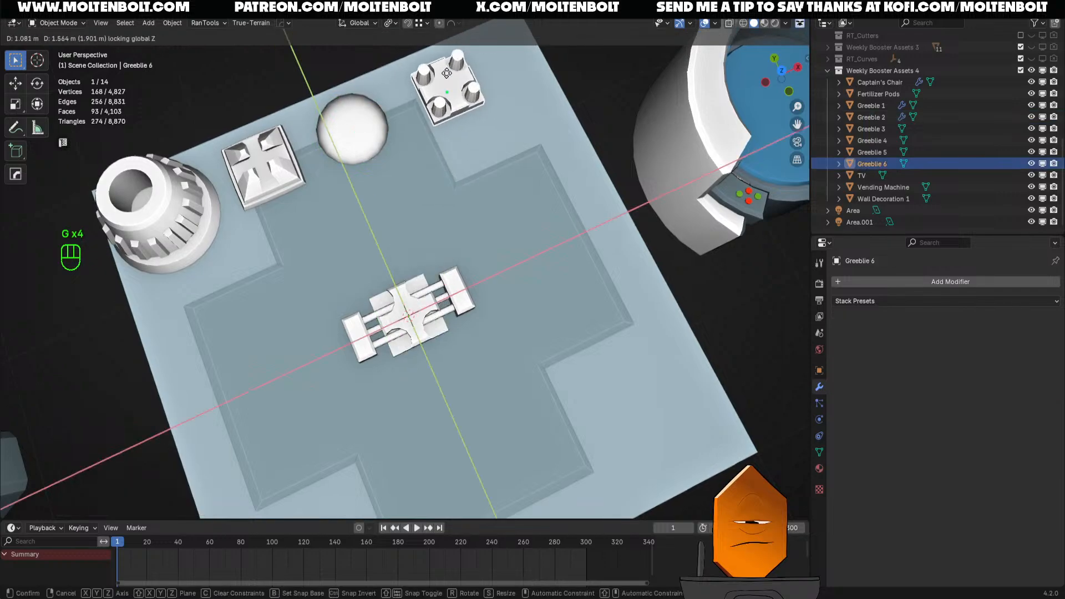
pyautogui.click(435, 79)
pyautogui.click(417, 322)
pyautogui.press('g')
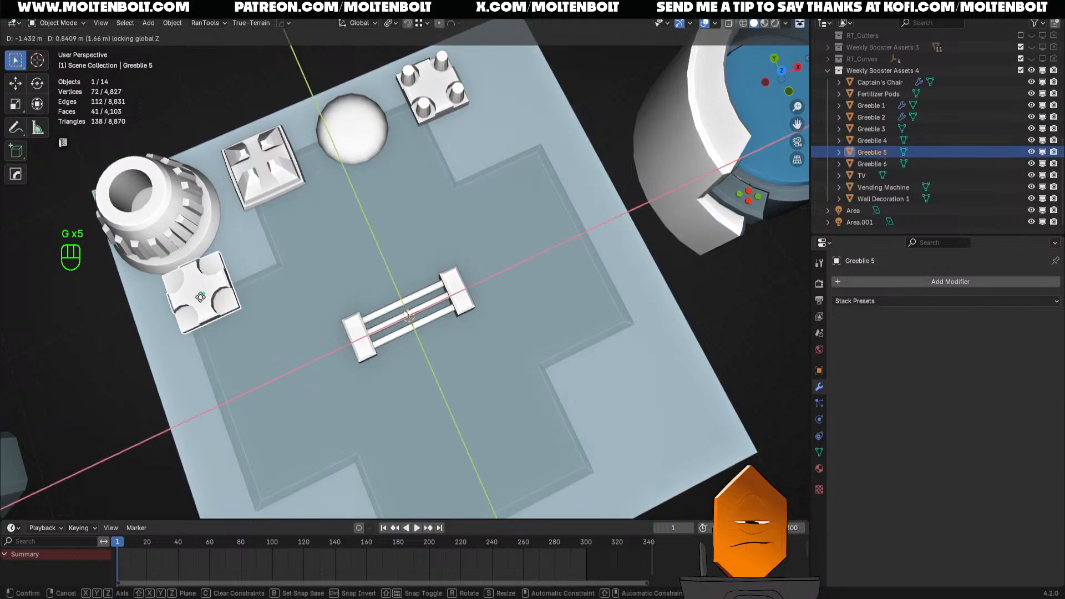
pyautogui.click(271, 311)
# Move the barred Greeblie 4 off the origin to beside the notched plate, deselect it and save the file
pyautogui.click(390, 314)
pyautogui.press('g')
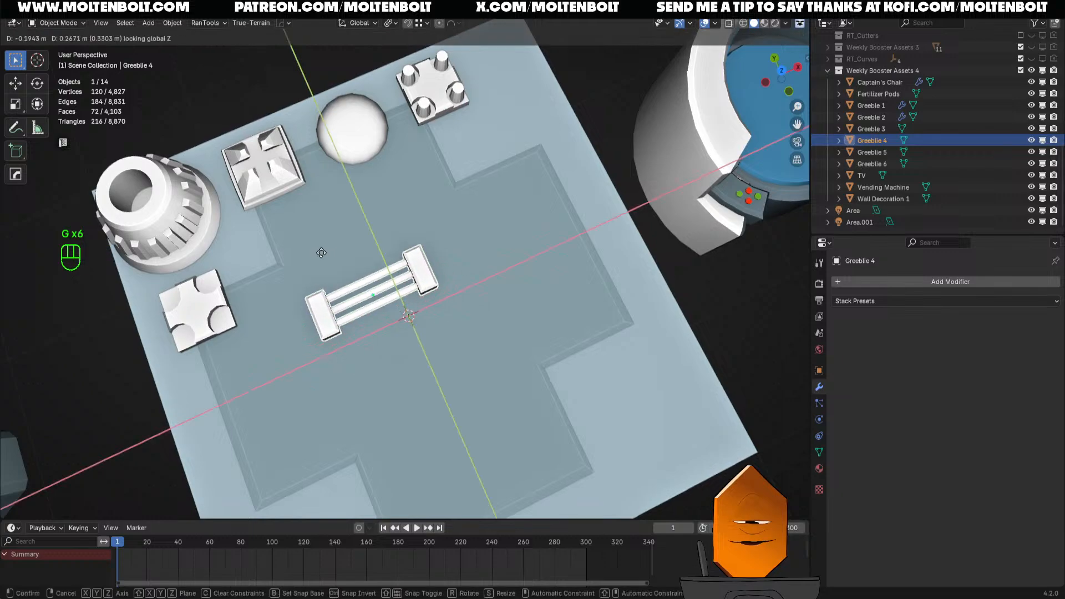
pyautogui.click(299, 258)
pyautogui.click(730, 307)
pyautogui.hotkey('ctrl', 's')
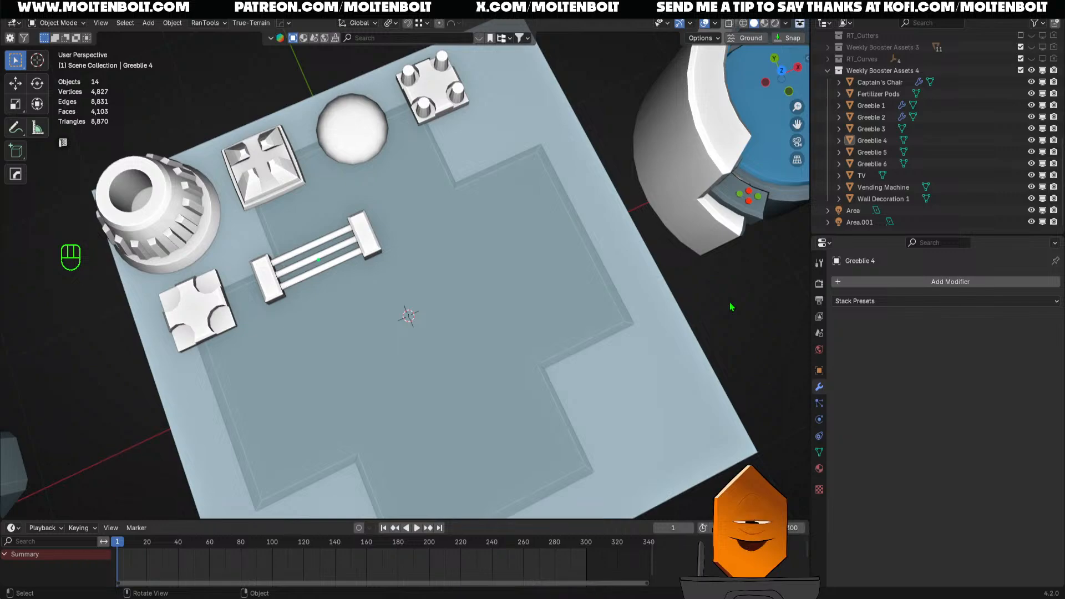
# Examine the greebles laid out on the floor from several angles
pyautogui.scroll(-3, 672, 223)
pyautogui.moveTo(672, 223); pyautogui.dragTo(527, 310, button='middle')
pyautogui.keyDown('ctrl'); pyautogui.moveTo(518, 346); pyautogui.dragTo(443, 330, button='middle'); pyautogui.keyUp('ctrl')
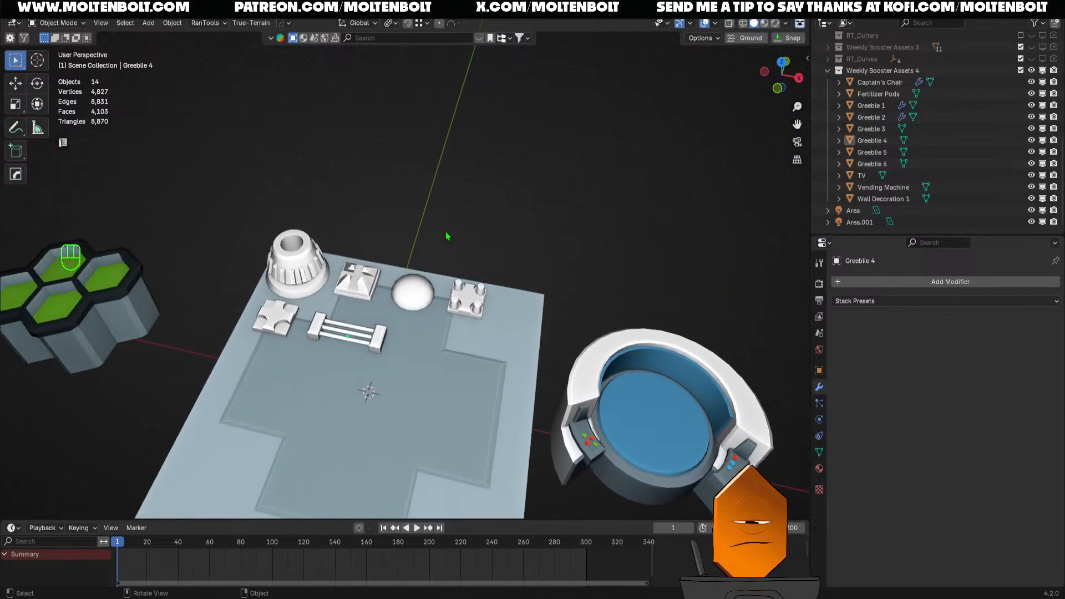
pyautogui.moveTo(459, 231); pyautogui.dragTo(487, 386, button='middle')
pyautogui.keyDown('ctrl'); pyautogui.moveTo(487, 386); pyautogui.dragTo(432, 366, button='middle'); pyautogui.keyUp('ctrl')
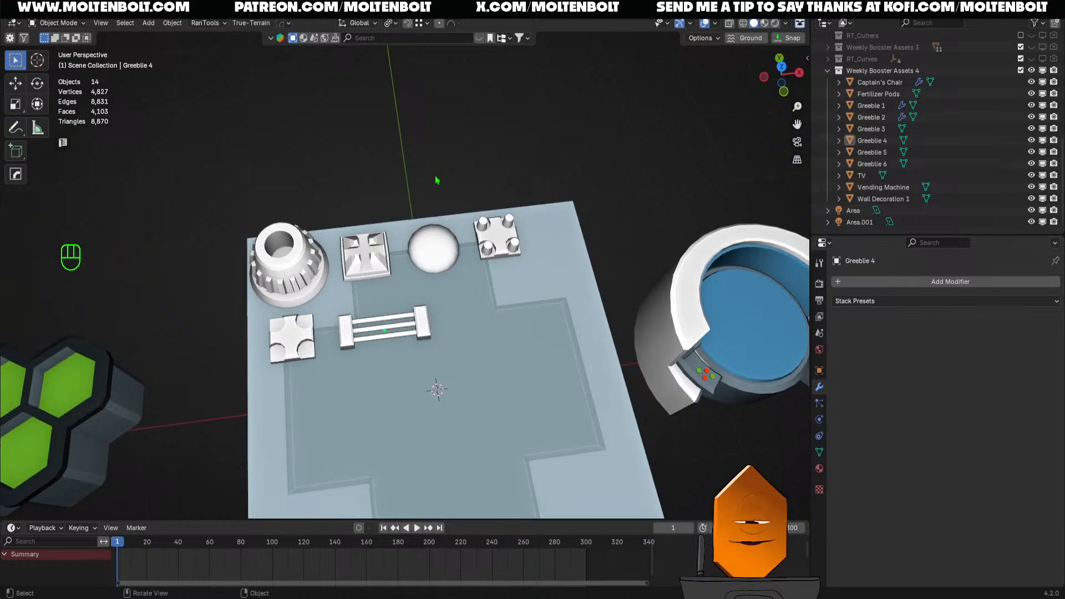
pyautogui.moveTo(368, 255); pyautogui.dragTo(349, 270, button='middle')
pyautogui.moveTo(392, 326); pyautogui.dragTo(441, 341, button='middle')
pyautogui.scroll(-2, 424, 375)
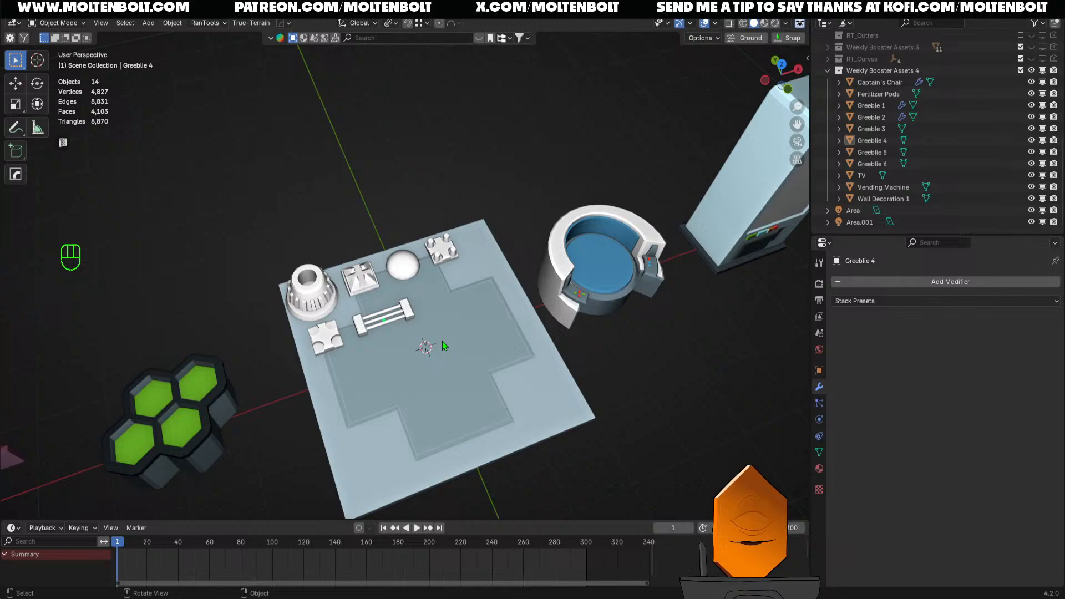
pyautogui.moveTo(534, 392); pyautogui.dragTo(419, 339, button='middle')
pyautogui.scroll(3, 471, 216)
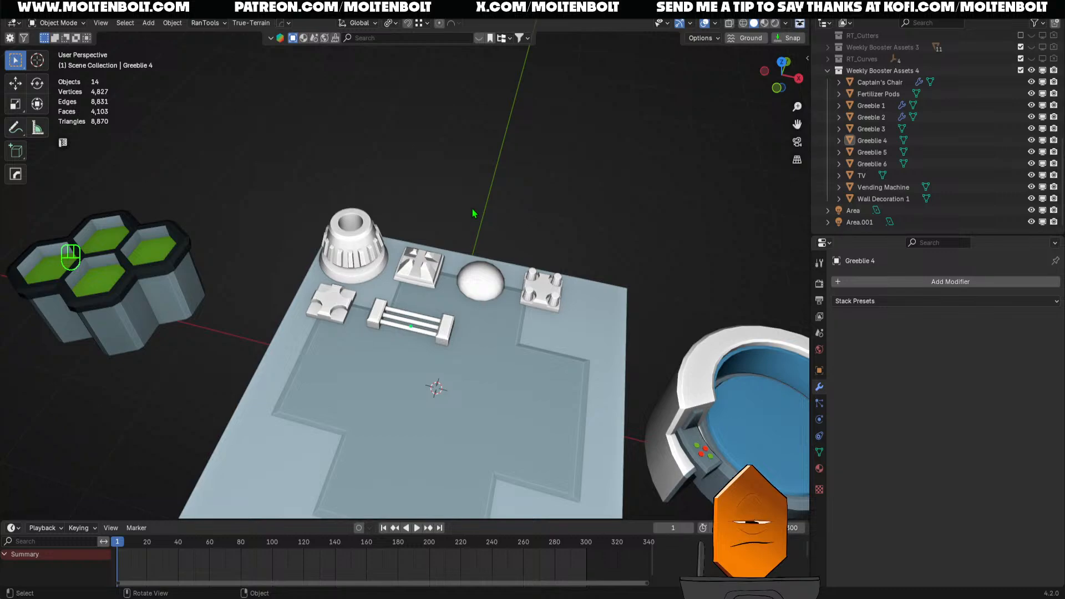
pyautogui.moveTo(473, 213); pyautogui.dragTo(515, 252, button='middle')
# Save the asset file with the greebles spread out on the floor
pyautogui.hotkey('ctrl', 's')
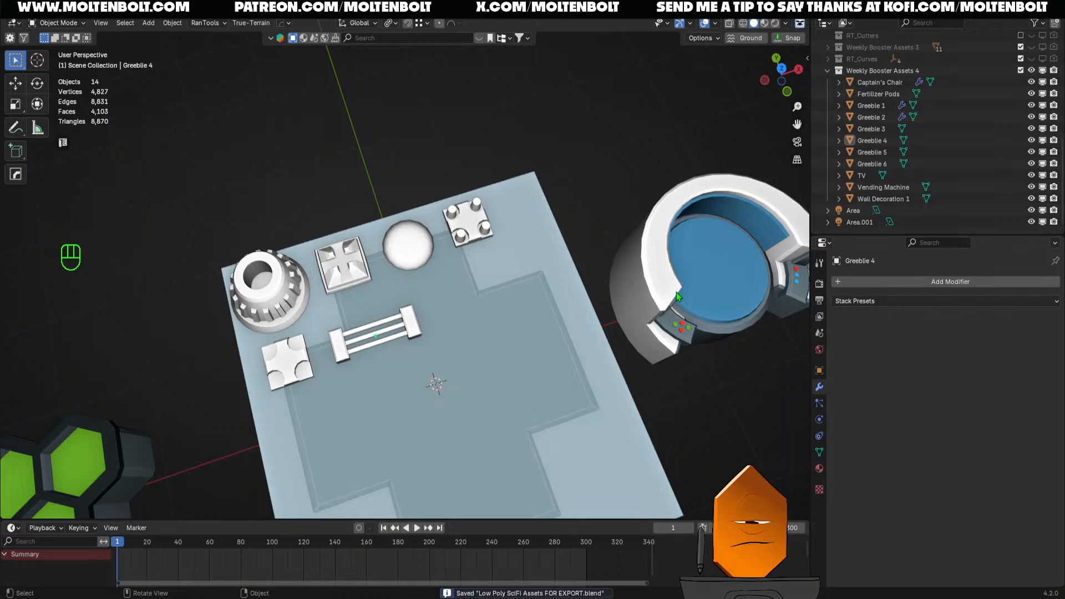
pyautogui.moveTo(677, 291); pyautogui.dragTo(525, 293, button='middle')
pyautogui.scroll(3, 530, 233)
pyautogui.scroll(-3, 530, 233)
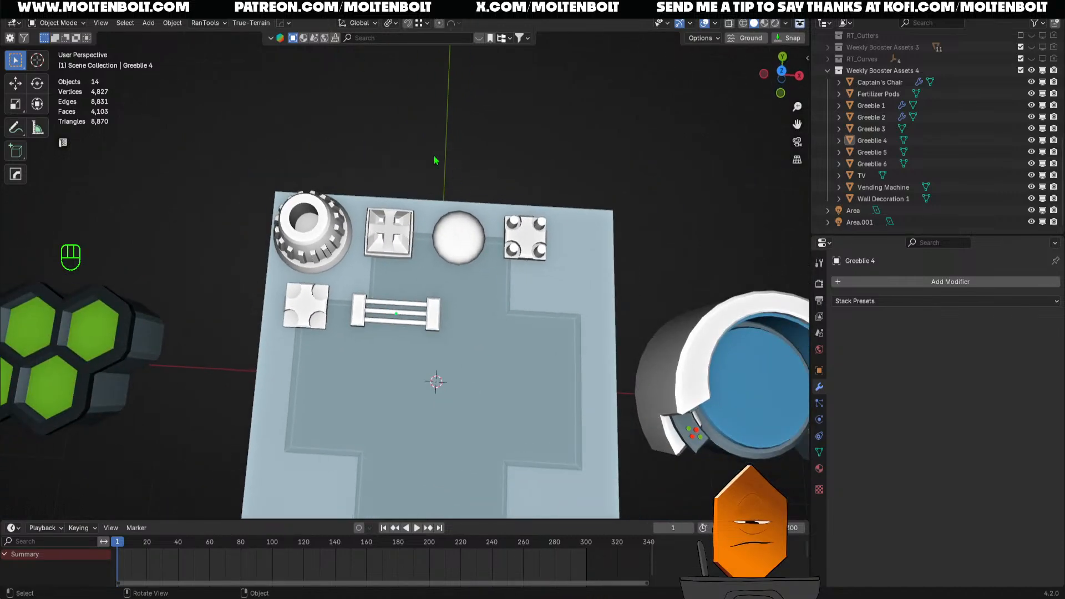
pyautogui.hotkey('ctrl', 's')
# Examine the full row of props around the floor piece, in perspective and from the top
pyautogui.moveTo(442, 170); pyautogui.dragTo(371, 345, button='middle')
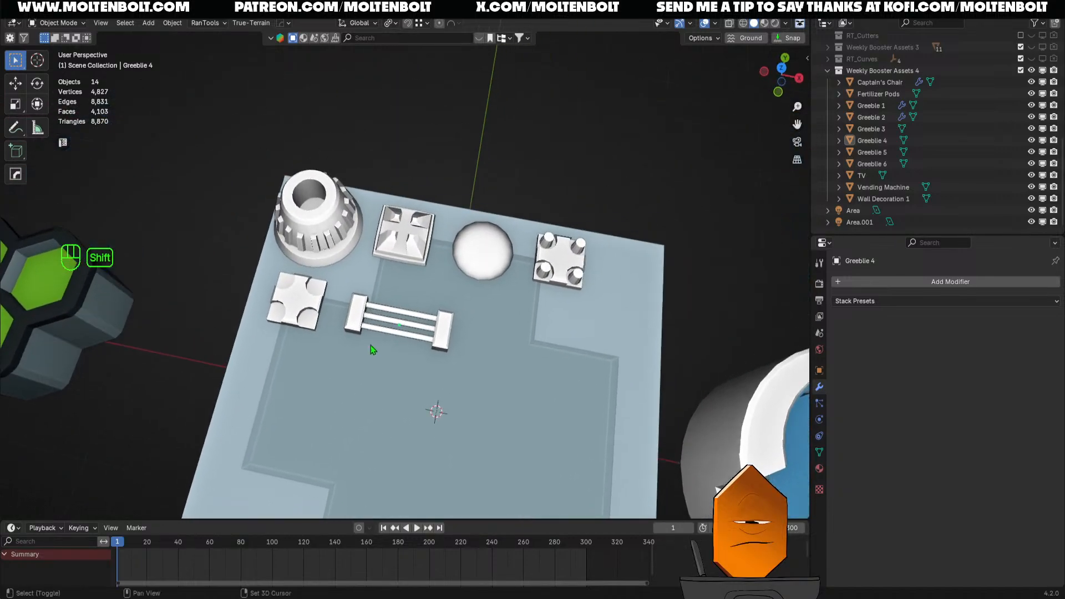
pyautogui.press('`')
pyautogui.keyDown('shift'); pyautogui.moveTo(468, 204); pyautogui.dragTo(471, 182, button='middle'); pyautogui.keyUp('shift')
pyautogui.keyDown('ctrl'); pyautogui.moveTo(471, 182); pyautogui.dragTo(489, 239, button='middle'); pyautogui.keyUp('ctrl')
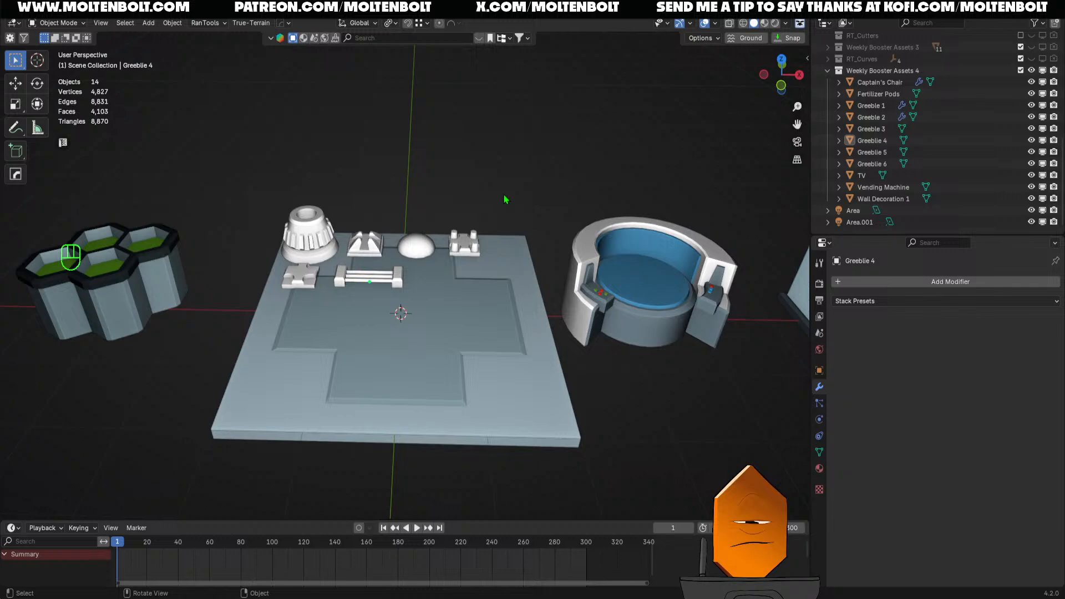
pyautogui.moveTo(480, 216); pyautogui.dragTo(484, 281, button='middle')
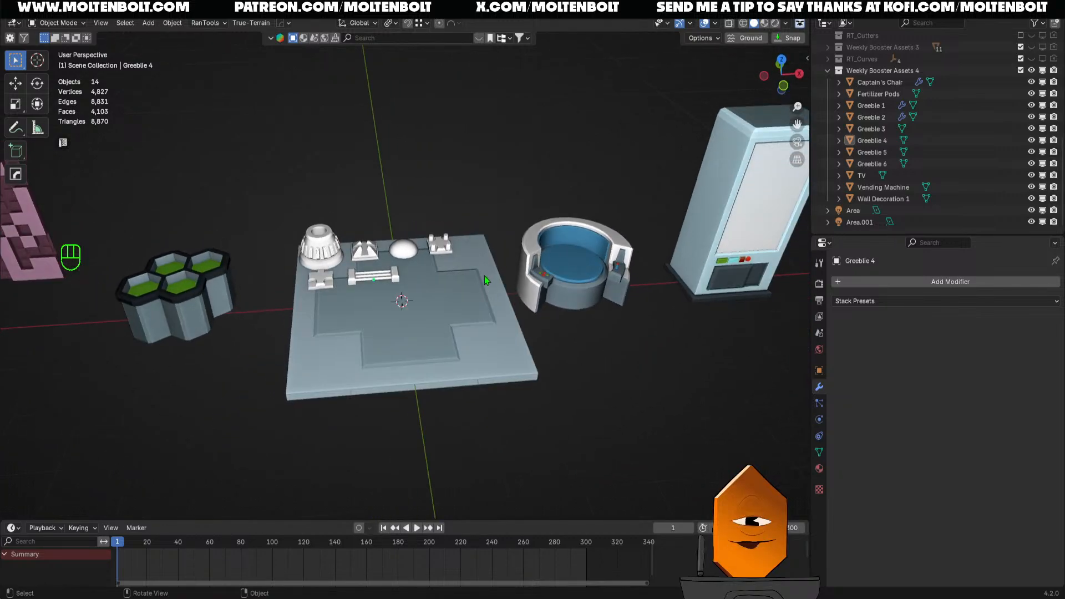
pyautogui.moveTo(484, 270); pyautogui.dragTo(391, 254, button='middle')
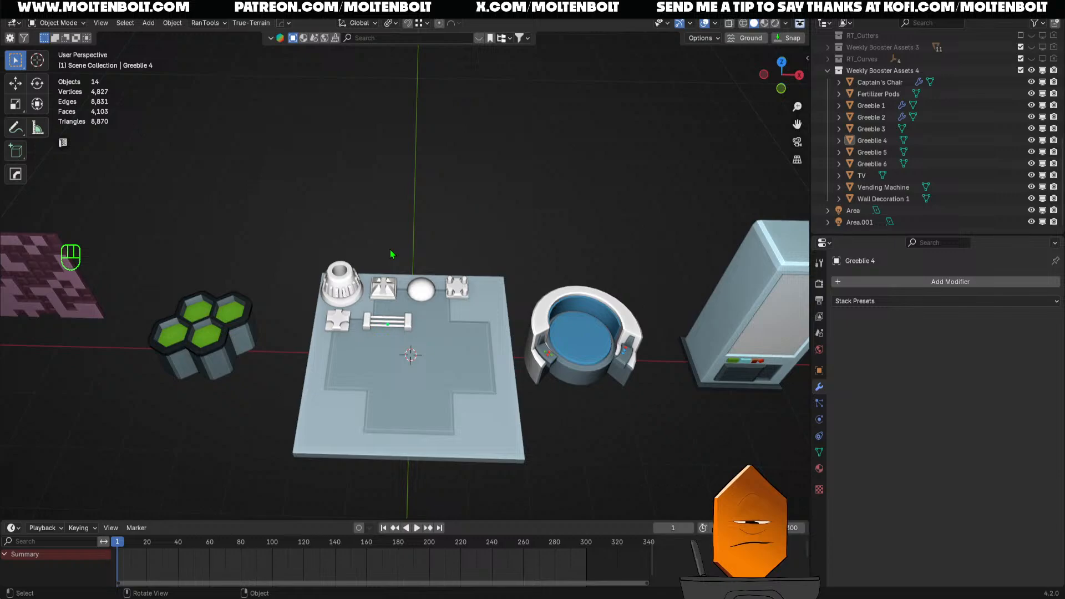
pyautogui.keyDown('ctrl'); pyautogui.moveTo(472, 263); pyautogui.dragTo(468, 332, button='middle'); pyautogui.keyUp('ctrl')
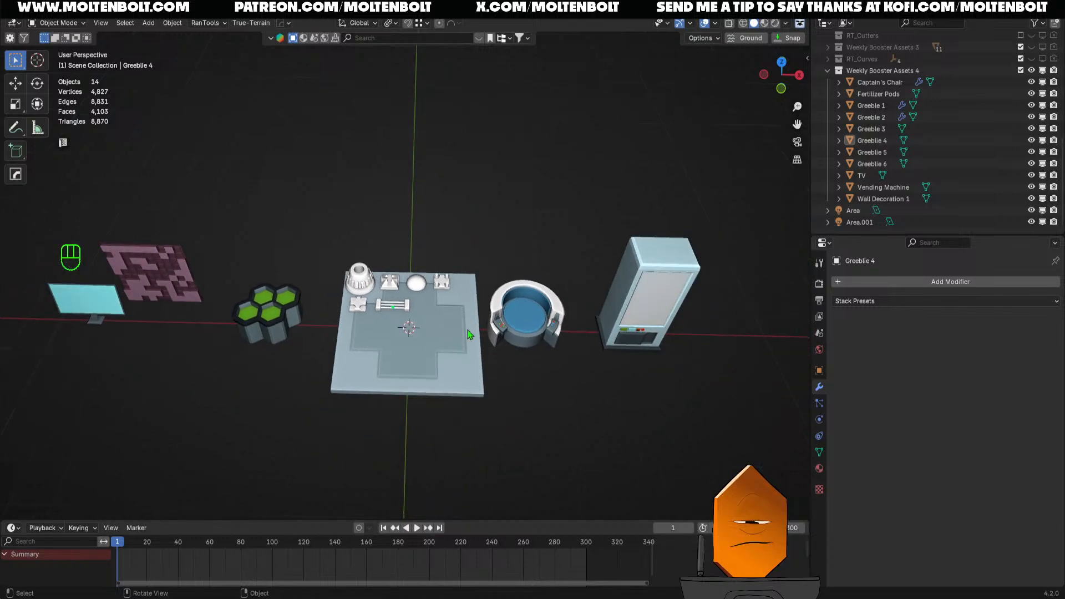
pyautogui.press('`')
pyautogui.keyDown('shift'); pyautogui.moveTo(450, 289); pyautogui.dragTo(478, 267, button='middle'); pyautogui.keyUp('shift')
pyautogui.keyDown('ctrl'); pyautogui.moveTo(479, 266); pyautogui.dragTo(656, 401, button='middle'); pyautogui.keyUp('ctrl')
pyautogui.click(510, 375)
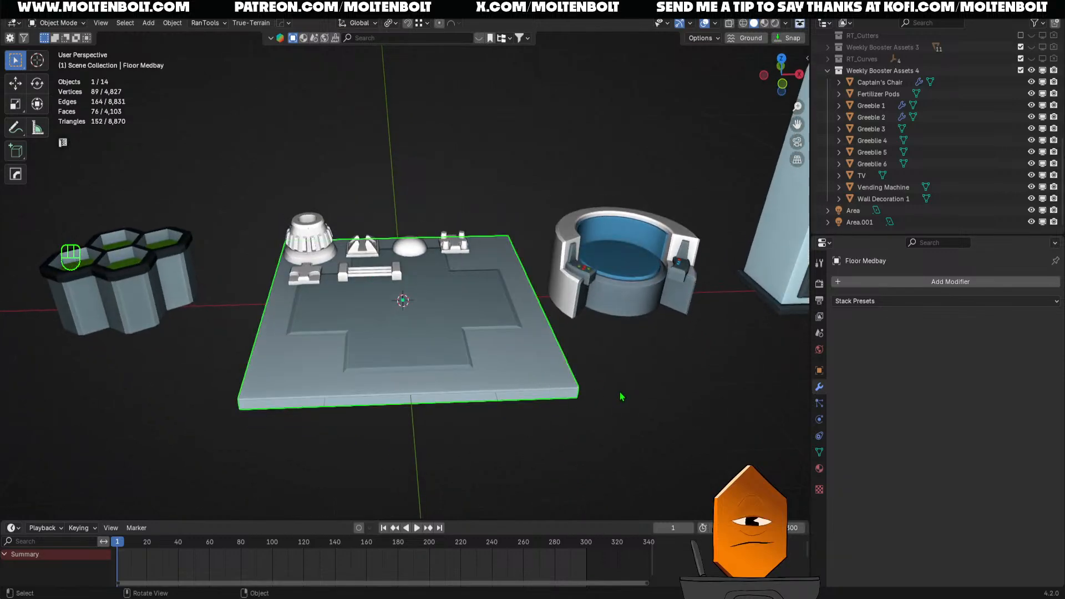
pyautogui.scroll(3, 498, 317)
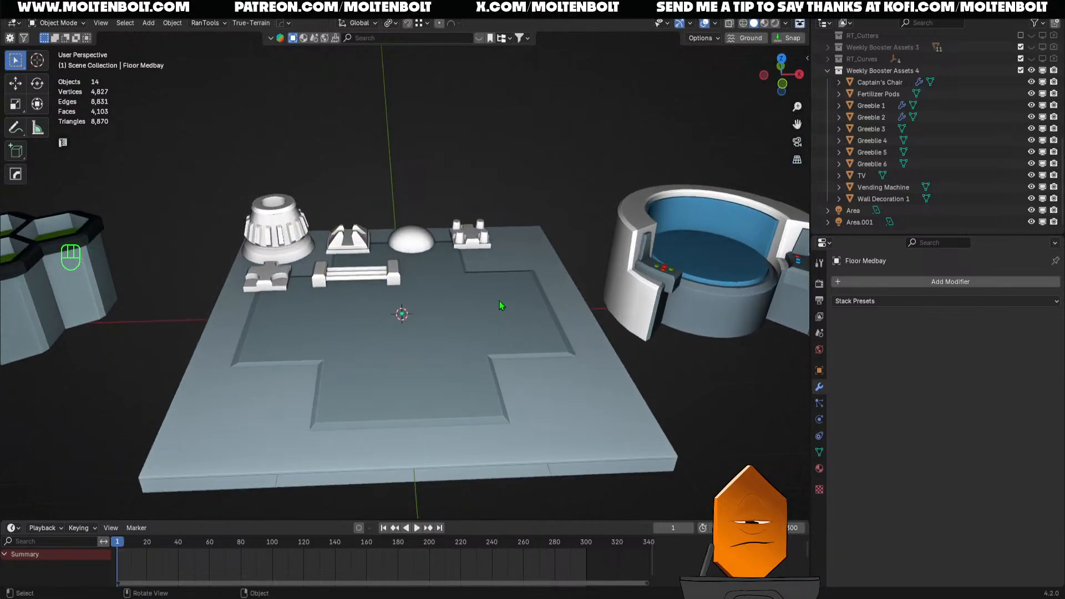
pyautogui.moveTo(495, 304); pyautogui.dragTo(502, 412, button='middle')
pyautogui.press('`')
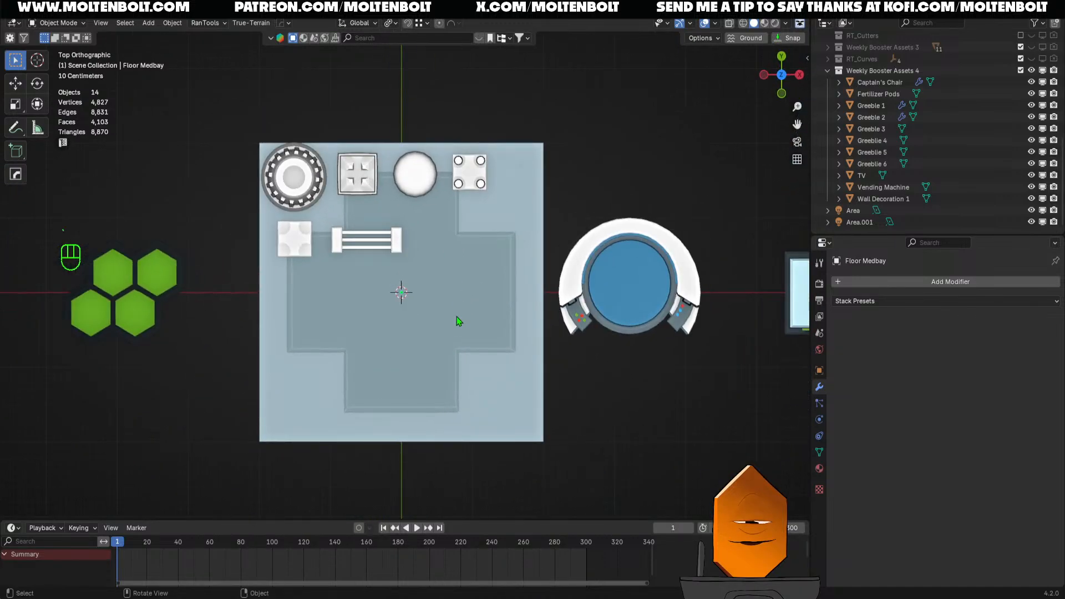
# Move Greeblie 5 about 3 m in X and 0.9 m in Y to the end of the back row, and save the file
pyautogui.moveTo(443, 348); pyautogui.dragTo(464, 260, button='middle')
pyautogui.click(269, 248)
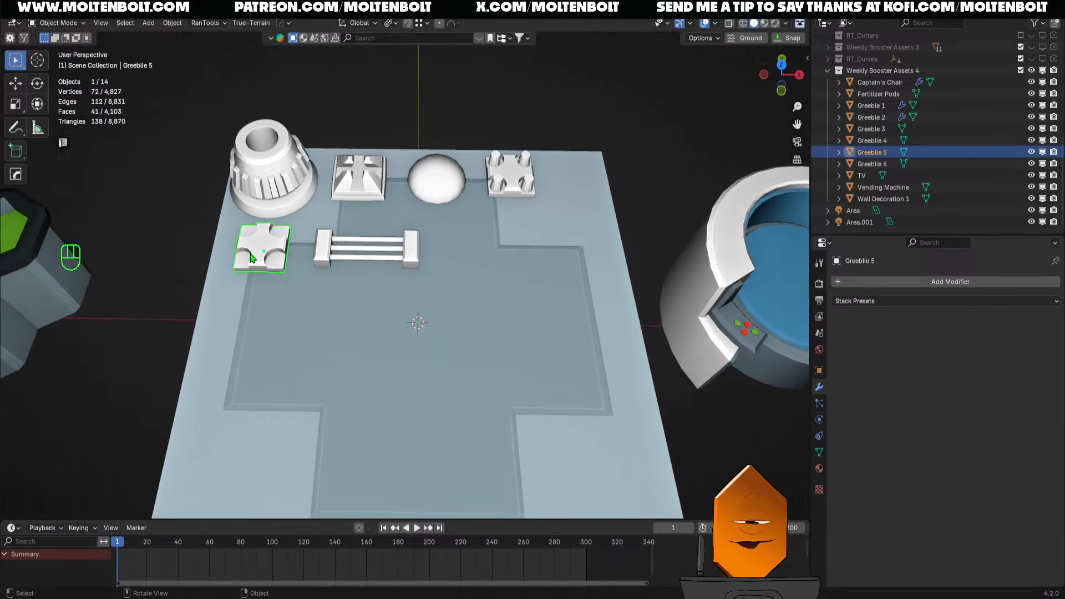
pyautogui.press('g')
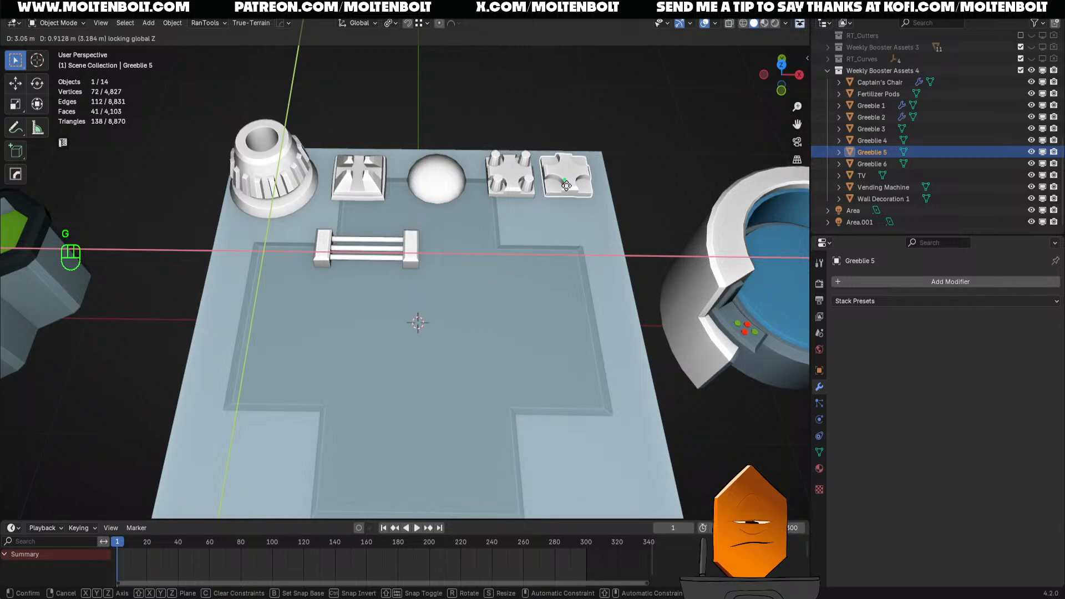
pyautogui.click(567, 183)
pyautogui.click(358, 266)
pyautogui.click(407, 268)
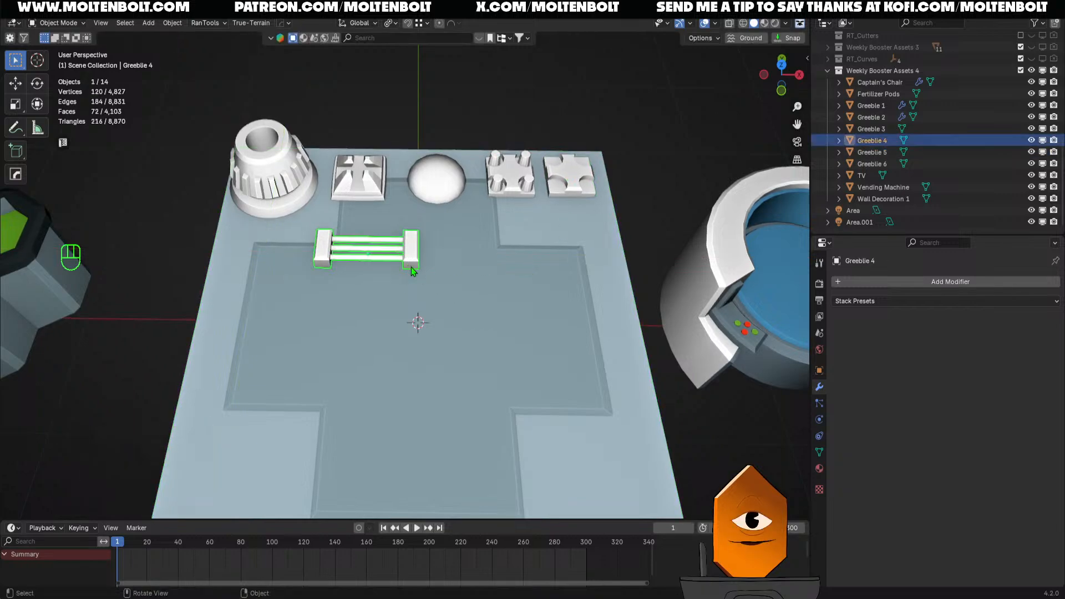
pyautogui.moveTo(417, 366); pyautogui.dragTo(658, 253, button='middle')
pyautogui.click(596, 192)
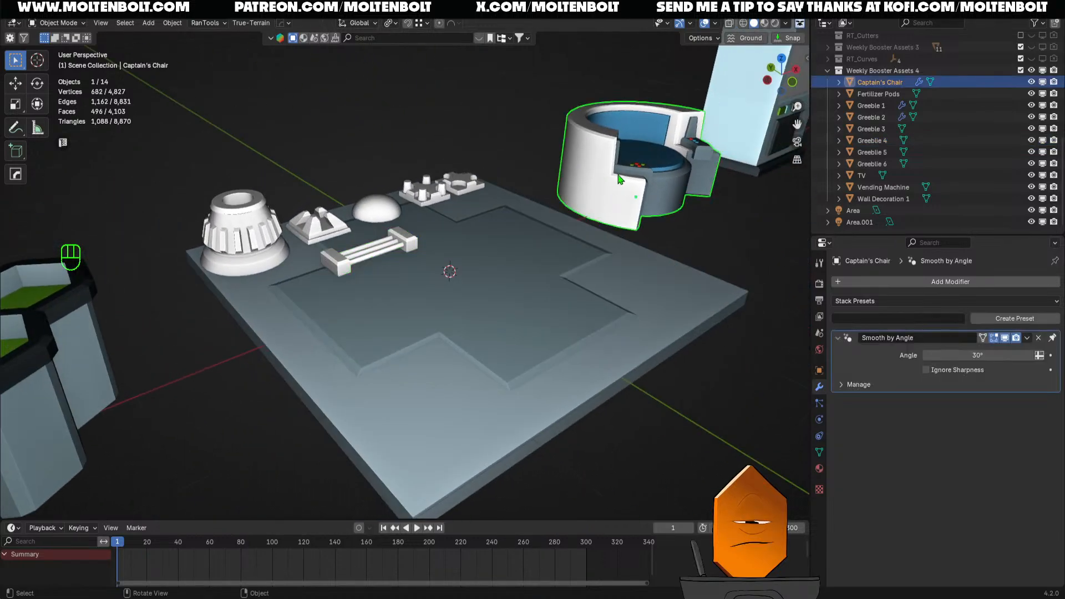
pyautogui.moveTo(604, 200); pyautogui.dragTo(521, 316, button='middle')
pyautogui.hotkey('ctrl', 's')
# Examine the Floor Medbay piece and the greeble layout in top orthographic view
pyautogui.press('`')
pyautogui.keyDown('shift'); pyautogui.moveTo(467, 275); pyautogui.dragTo(472, 301, button='middle'); pyautogui.keyUp('shift')
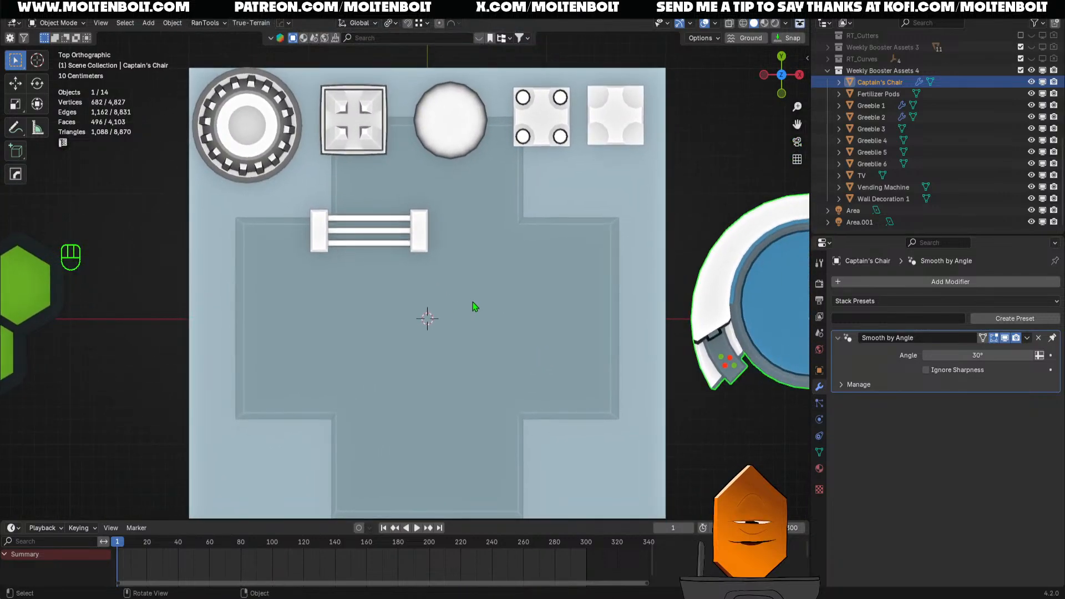
pyautogui.keyDown('ctrl'); pyautogui.moveTo(473, 302); pyautogui.dragTo(516, 377, button='middle'); pyautogui.keyUp('ctrl')
pyautogui.moveTo(516, 377)
pyautogui.keyDown('shift'); pyautogui.mouseDown(button='middle')
pyautogui.moveTo(500, 350)
pyautogui.moveTo(528, 376)
pyautogui.mouseUp(button='middle'); pyautogui.keyUp('shift')
pyautogui.click(502, 344)
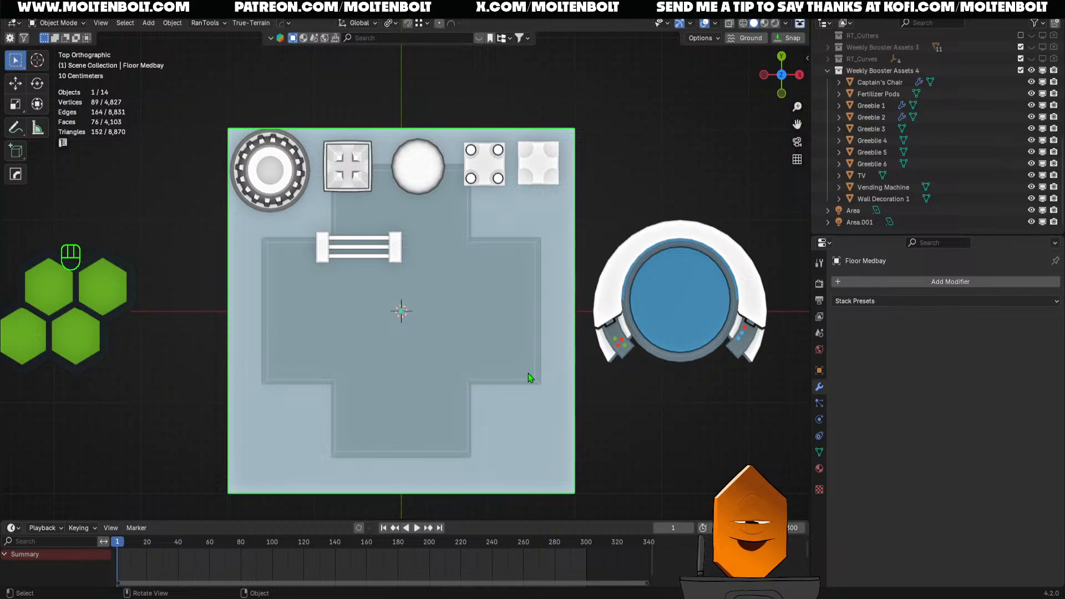
pyautogui.keyDown('shift'); pyautogui.moveTo(515, 361); pyautogui.dragTo(517, 335, button='middle'); pyautogui.keyUp('shift')
pyautogui.click(641, 384)
pyautogui.click(571, 408)
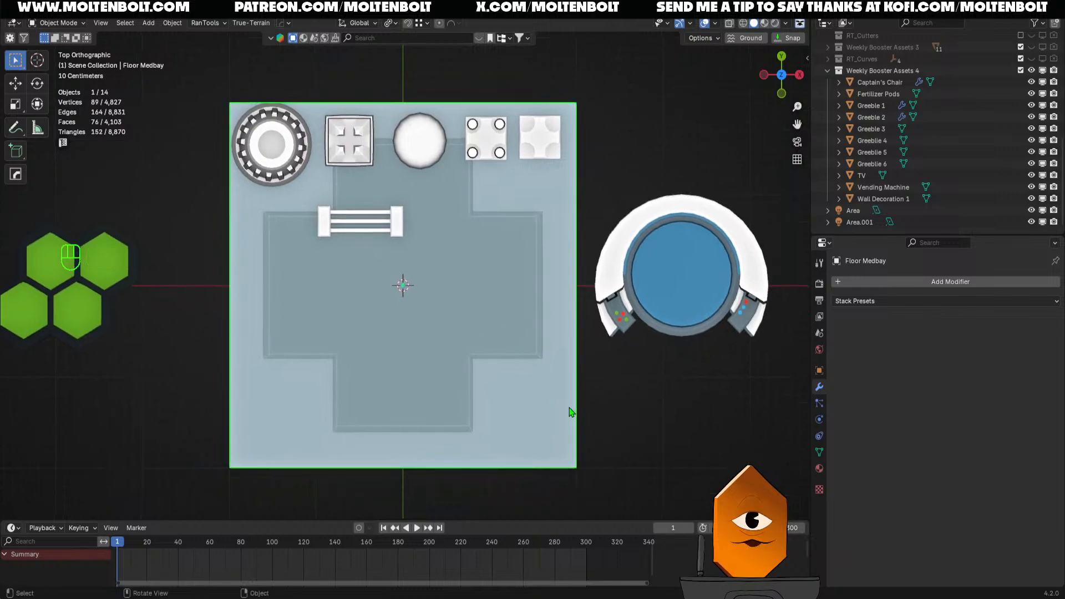
pyautogui.keyDown('shift'); pyautogui.moveTo(640, 407); pyautogui.dragTo(655, 415, button='middle'); pyautogui.keyUp('shift')
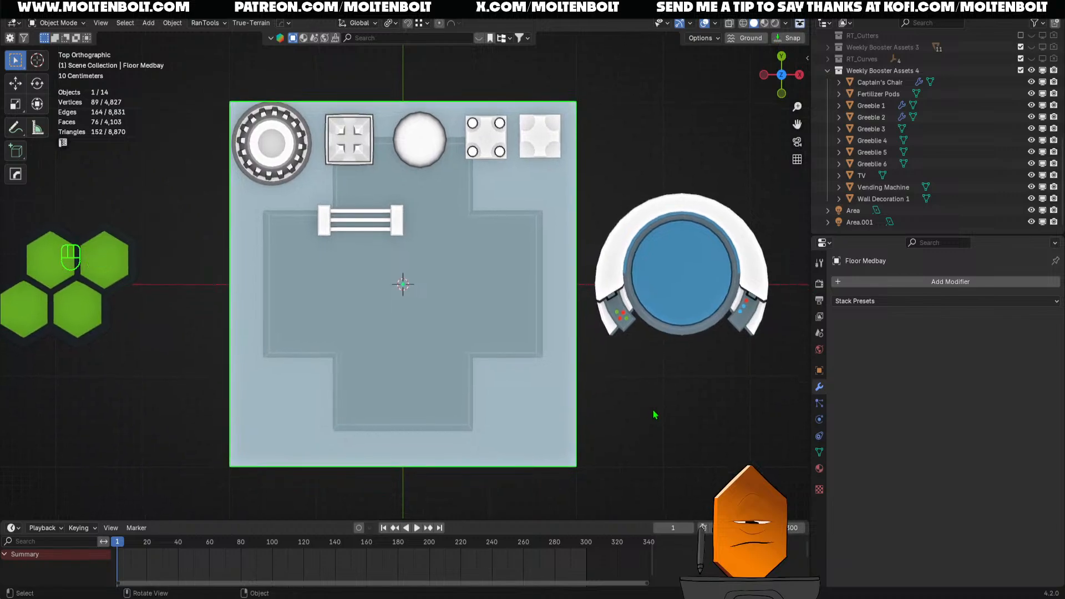
pyautogui.click(652, 411)
pyautogui.click(550, 403)
pyautogui.moveTo(527, 373); pyautogui.dragTo(526, 444, button='middle')
pyautogui.press('`')
pyautogui.keyDown('shift'); pyautogui.moveTo(493, 254); pyautogui.dragTo(552, 277, button='middle'); pyautogui.keyUp('shift')
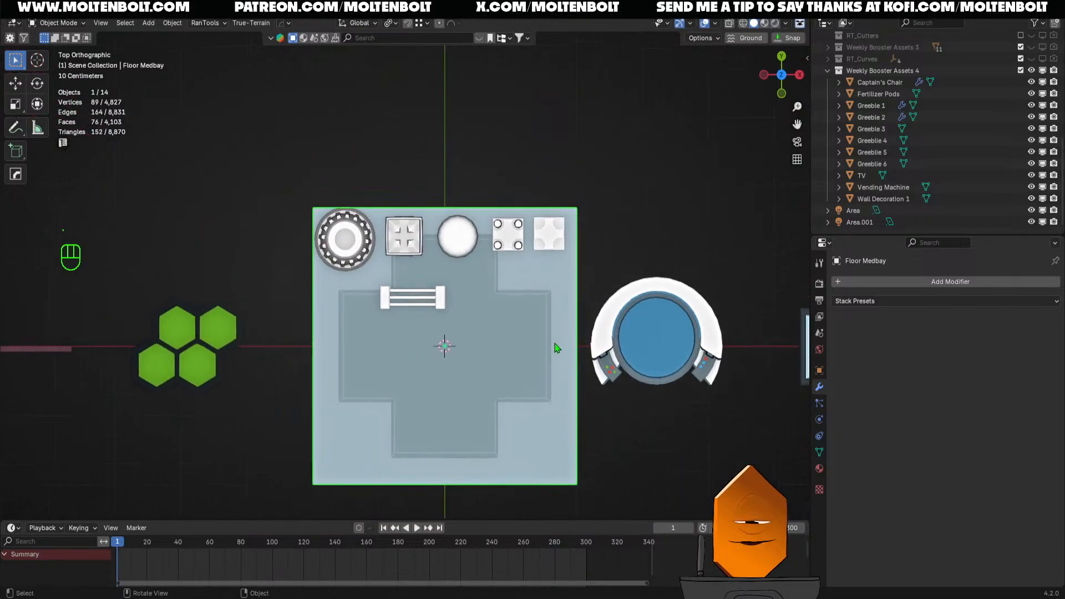
# Save the file and deselect the Floor Medbay piece
pyautogui.moveTo(244, 459); pyautogui.dragTo(292, 354, button='middle')
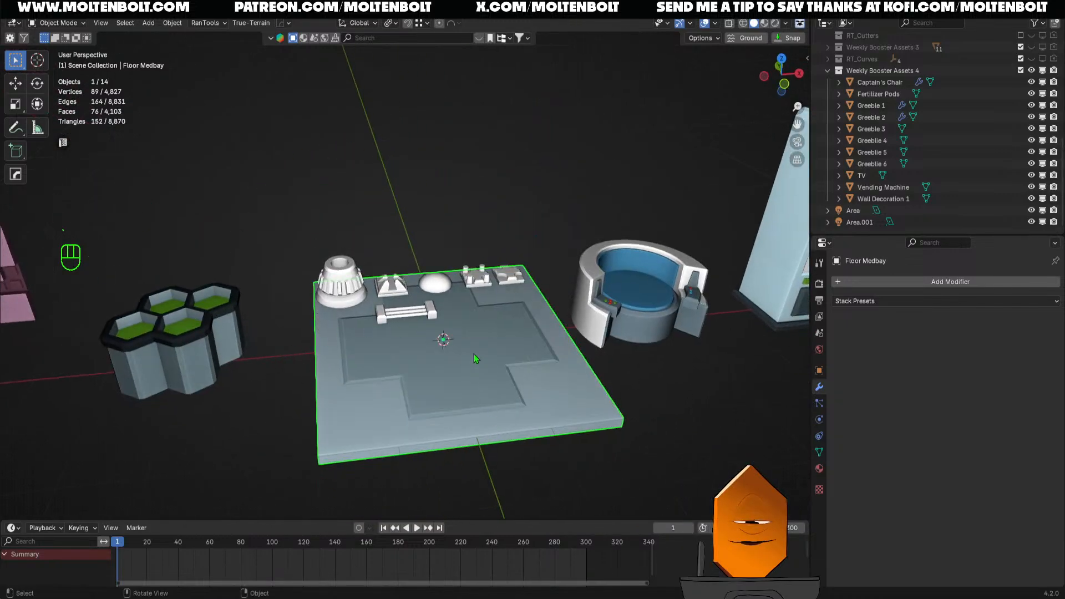
pyautogui.scroll(-3, 474, 354)
pyautogui.hotkey('ctrl', 's')
pyautogui.moveTo(668, 381); pyautogui.dragTo(608, 445, button='middle')
pyautogui.click(609, 447)
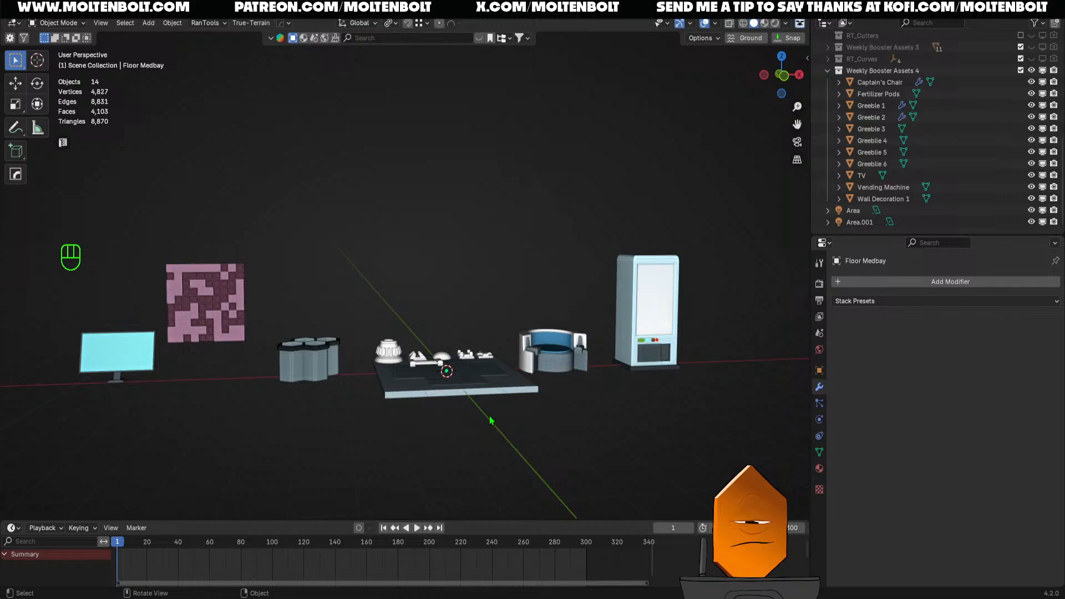
pyautogui.moveTo(490, 420); pyautogui.dragTo(420, 403, button='middle')
pyautogui.moveTo(111, 212); pyautogui.dragTo(685, 377)
pyautogui.click(738, 428)
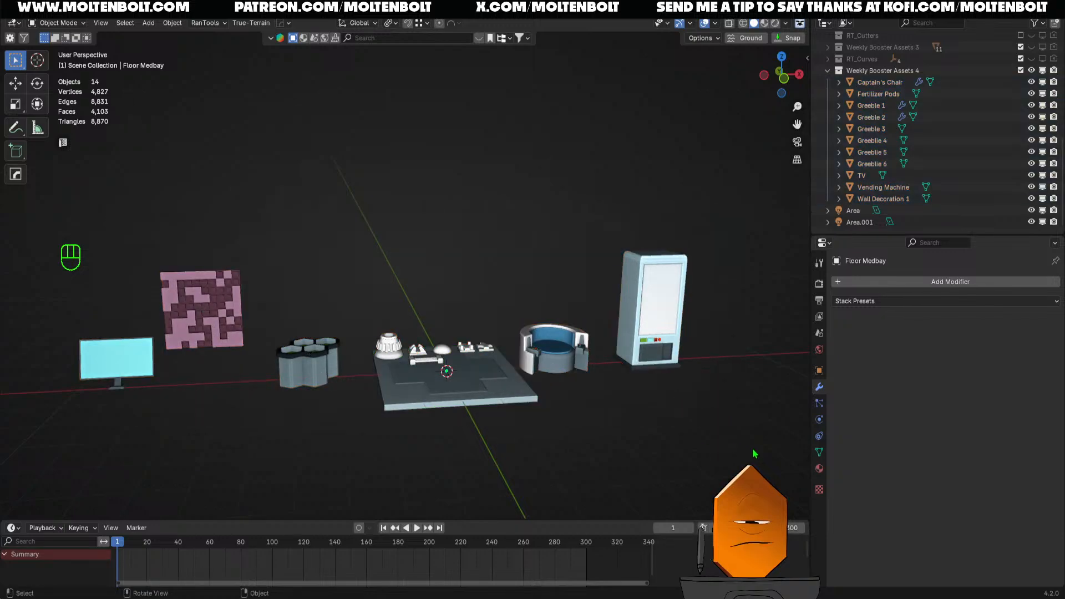
pyautogui.moveTo(468, 369); pyautogui.dragTo(457, 254, button='middle')
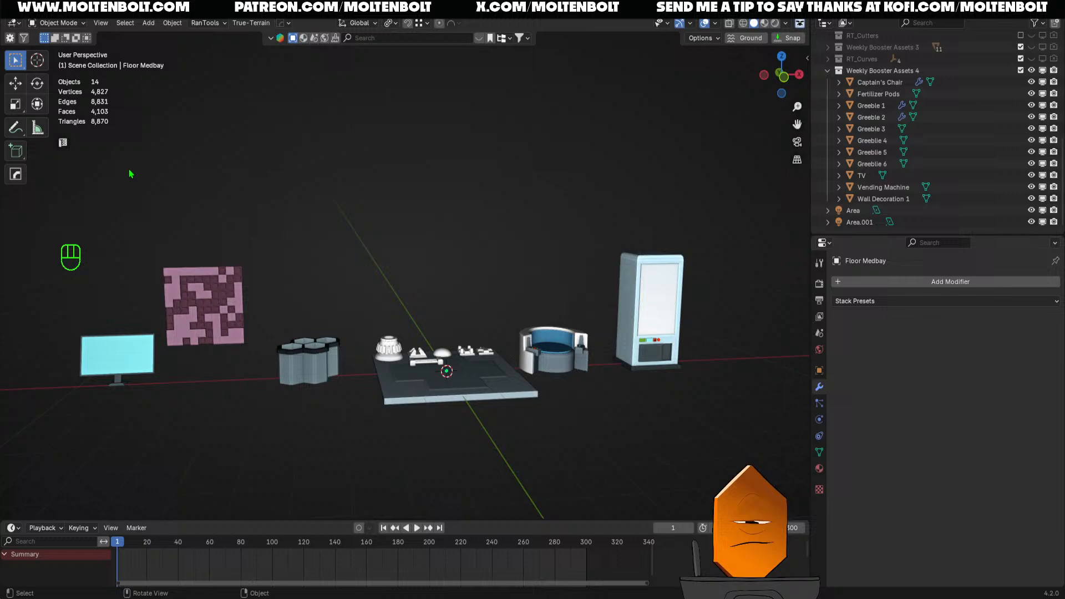
# Sketch freehand annotation curves in the empty space above the prop row and undo them
pyautogui.click(15, 127)
pyautogui.moveTo(133, 200); pyautogui.dragTo(721, 105)
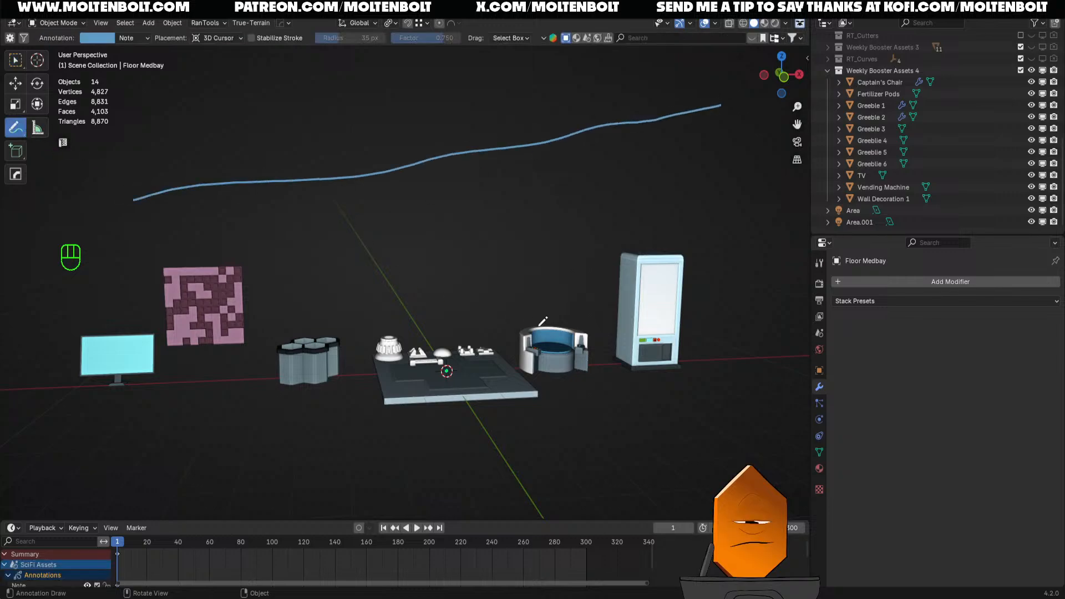
pyautogui.moveTo(332, 251)
pyautogui.mouseDown()
pyautogui.moveTo(355, 262)
pyautogui.moveTo(489, 128)
pyautogui.mouseUp()
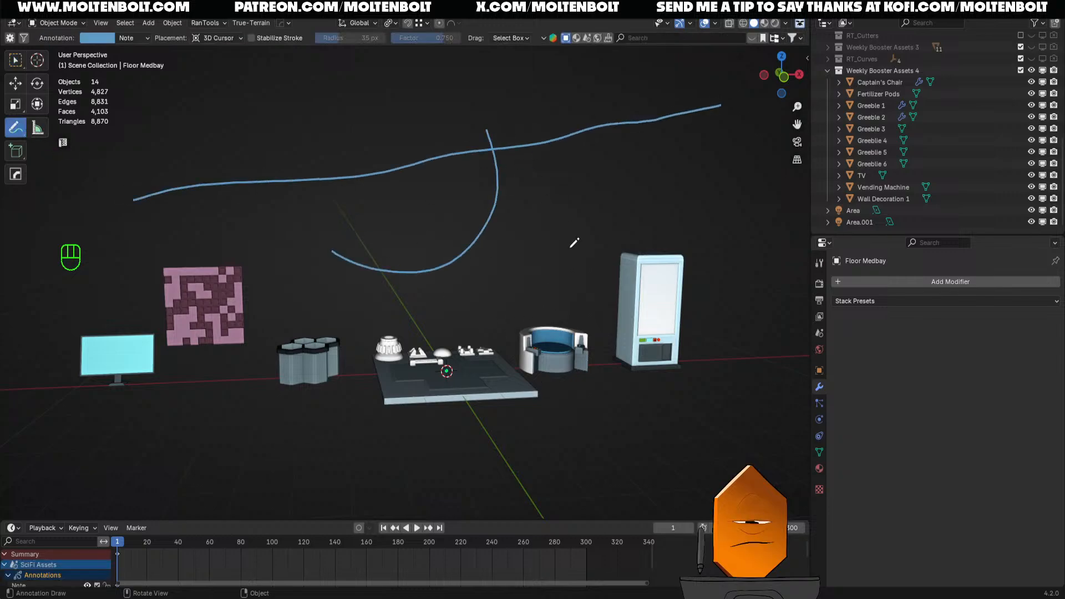
pyautogui.hotkey('ctrl', 'z')
pyautogui.hotkey('ctrl', 'z')
pyautogui.moveTo(118, 146); pyautogui.dragTo(222, 99)
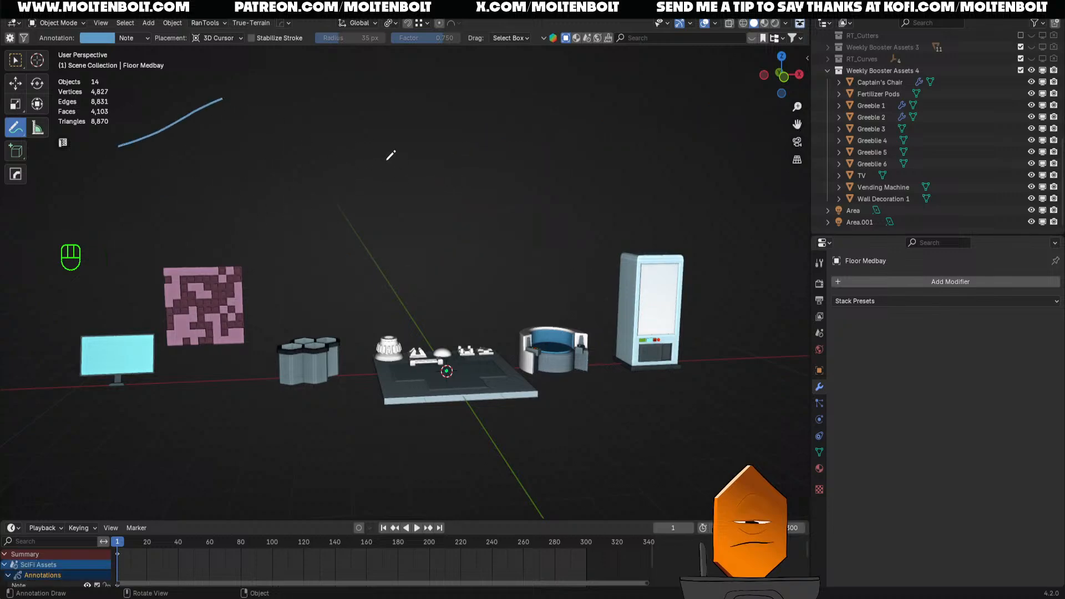
pyautogui.moveTo(395, 157)
pyautogui.mouseDown()
pyautogui.moveTo(456, 129)
pyautogui.moveTo(465, 65)
pyautogui.mouseUp()
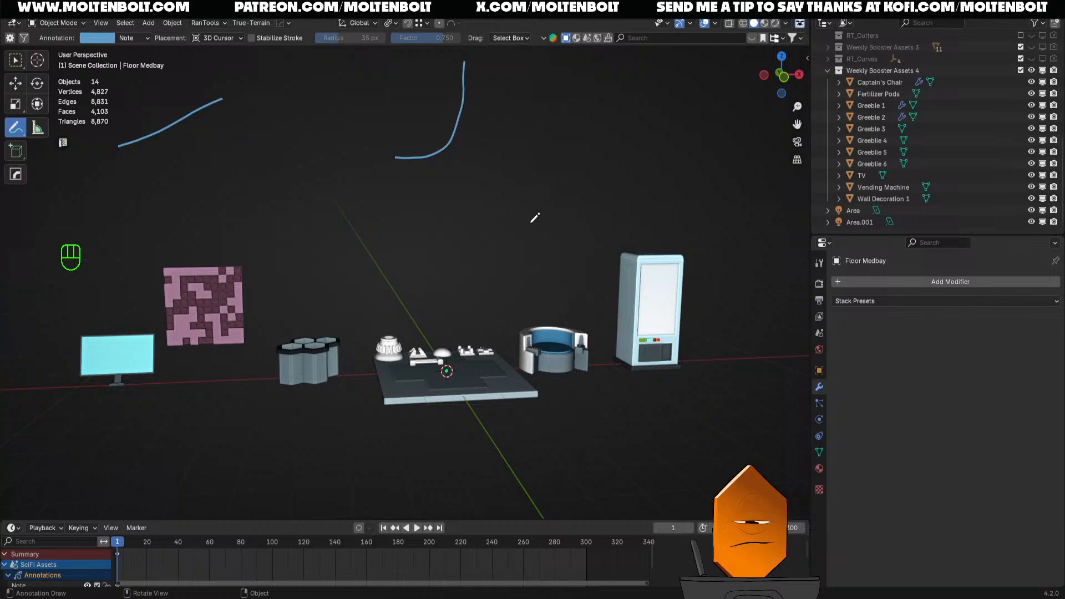
pyautogui.hotkey('ctrl', 'z')
pyautogui.moveTo(426, 155)
pyautogui.mouseDown()
pyautogui.moveTo(474, 98)
pyautogui.moveTo(629, 89)
pyautogui.mouseUp()
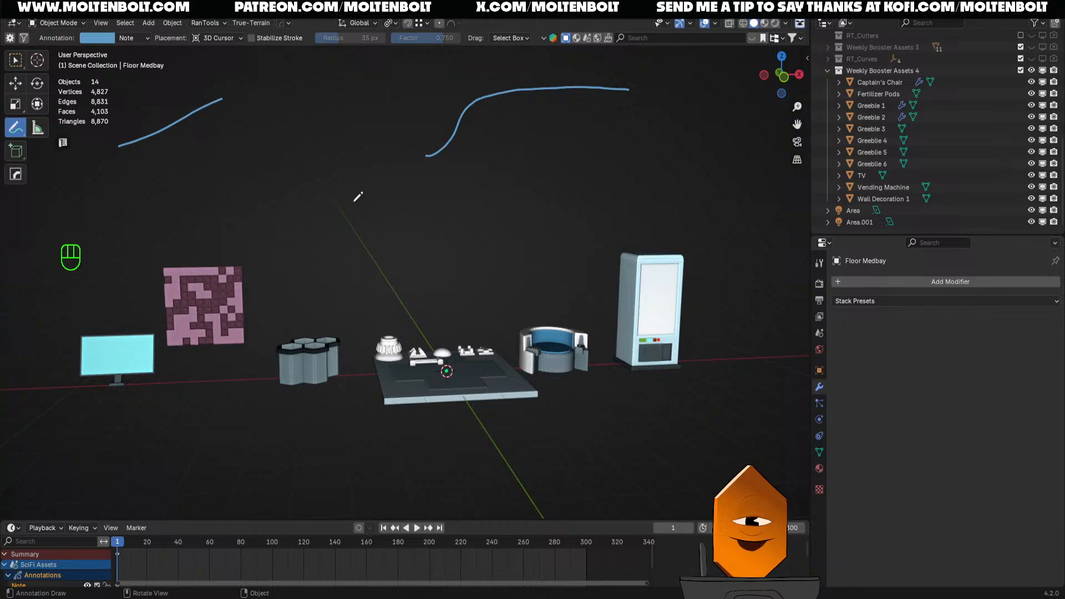
pyautogui.hotkey('ctrl', 'z')
pyautogui.hotkey('ctrl', 'z')
pyautogui.click(15, 60)
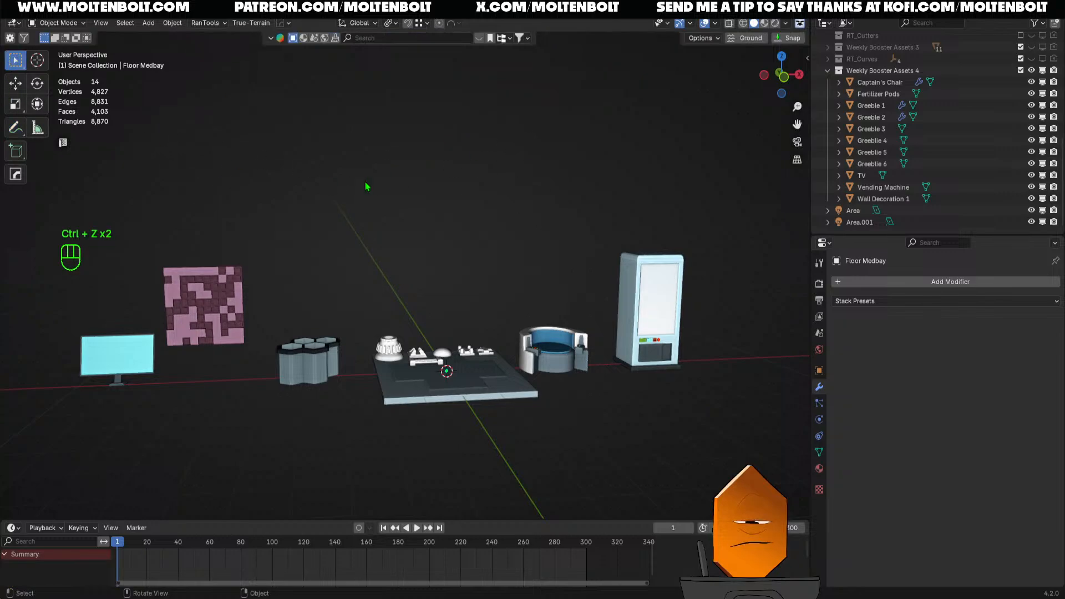
# Save the export file with the whole prop row in perspective view
pyautogui.moveTo(477, 255); pyautogui.dragTo(493, 360, button='middle')
pyautogui.hotkey('ctrl', 's')
pyautogui.moveTo(478, 306); pyautogui.dragTo(471, 285, button='middle')
pyautogui.keyDown('ctrl'); pyautogui.moveTo(472, 286); pyautogui.dragTo(472, 250, button='middle'); pyautogui.keyUp('ctrl')
pyautogui.keyDown('shift'); pyautogui.moveTo(472, 249); pyautogui.dragTo(488, 328, button='middle'); pyautogui.keyUp('shift')
# Examine the props one at a time, from the wall decoration to the vending machine and back to the TV
pyautogui.click(257, 266)
pyautogui.click(302, 288)
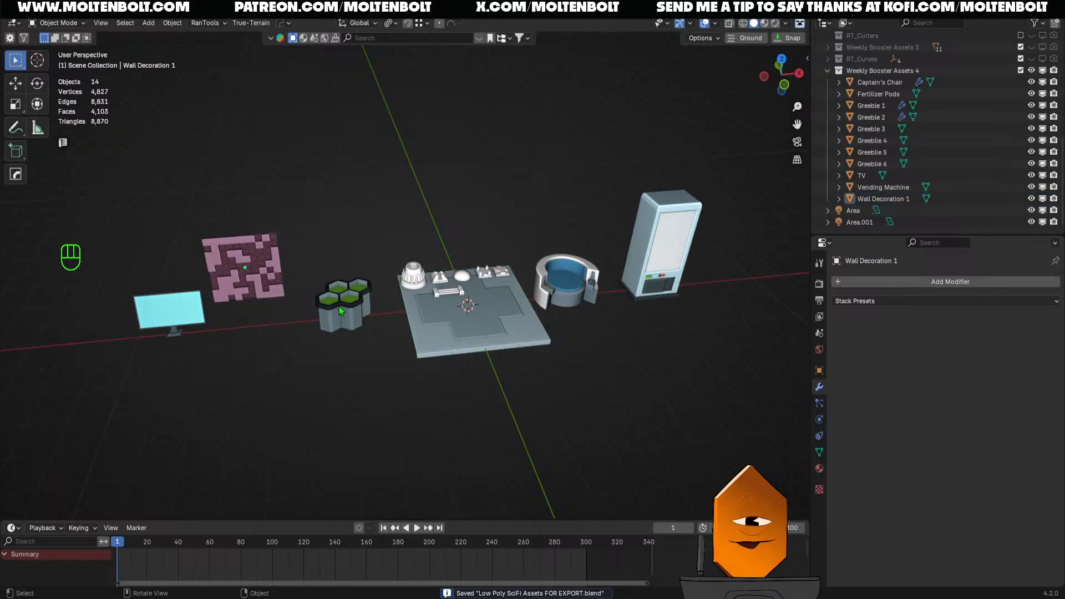
pyautogui.click(340, 307)
pyautogui.click(476, 308)
pyautogui.click(574, 282)
pyautogui.click(660, 239)
pyautogui.click(610, 269)
pyautogui.click(573, 286)
pyautogui.click(492, 327)
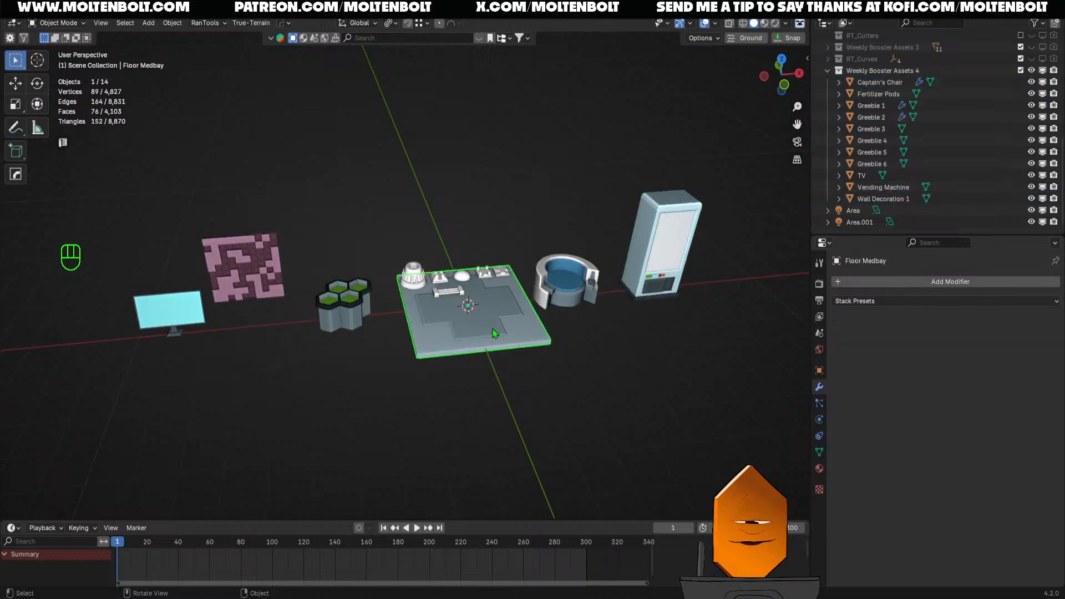
pyautogui.click(570, 385)
pyautogui.click(345, 314)
pyautogui.click(327, 355)
pyautogui.click(254, 277)
pyautogui.click(191, 310)
pyautogui.click(260, 312)
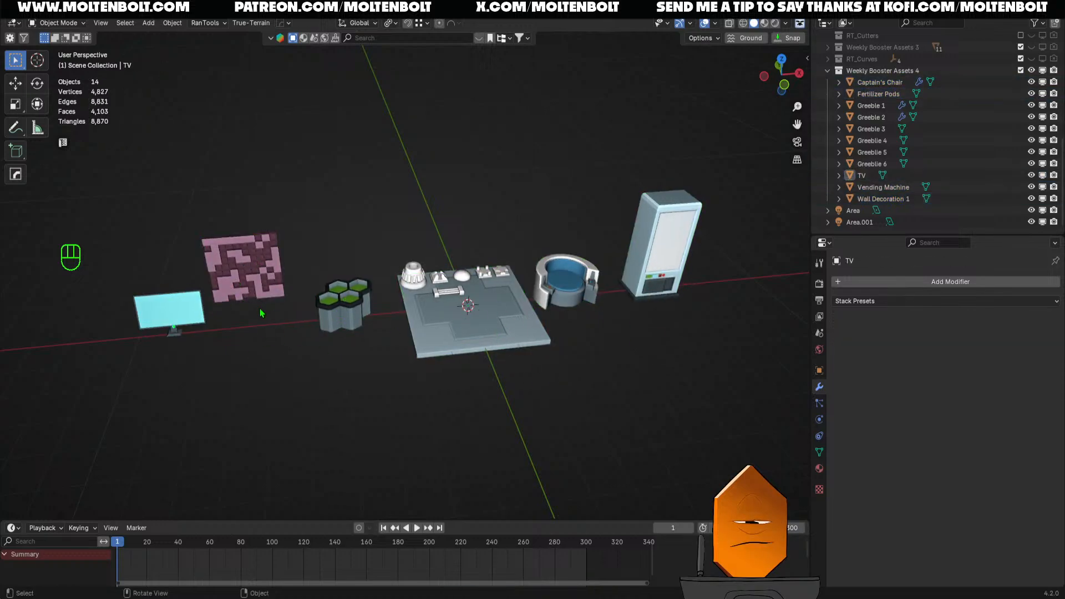
pyautogui.click(243, 282)
pyautogui.click(302, 362)
# Check the prop row from low and raised perspective angles, and save the file
pyautogui.moveTo(454, 267); pyautogui.dragTo(462, 301, button='middle')
pyautogui.moveTo(256, 327); pyautogui.dragTo(455, 459, button='middle')
pyautogui.moveTo(322, 398); pyautogui.dragTo(317, 353, button='middle')
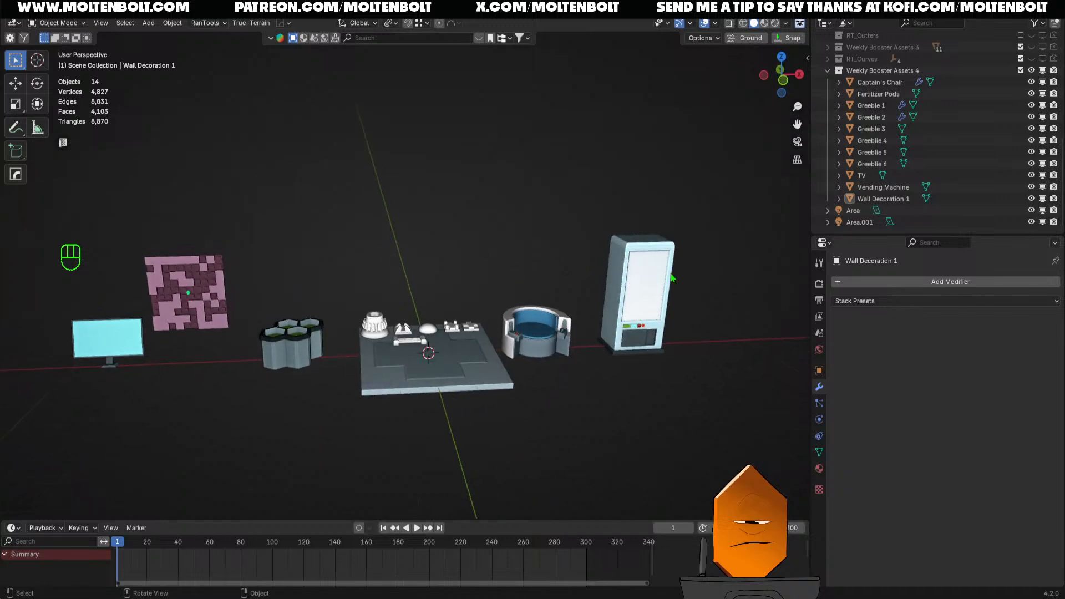
pyautogui.moveTo(503, 341); pyautogui.dragTo(485, 308, button='middle')
pyautogui.scroll(2, 484, 271)
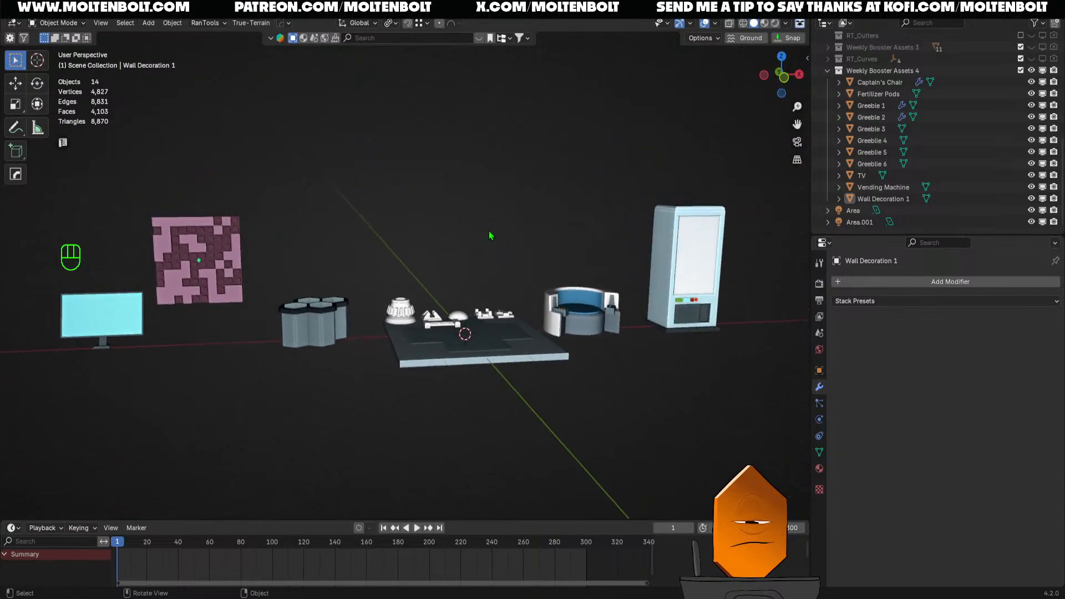
pyautogui.moveTo(488, 230); pyautogui.dragTo(481, 275, button='middle')
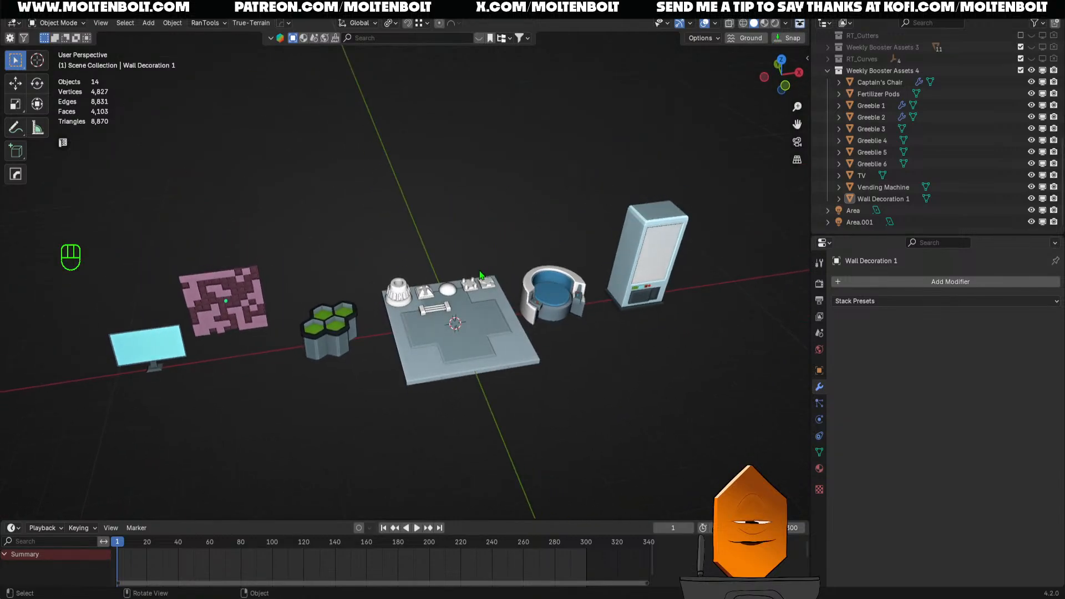
pyautogui.hotkey('ctrl', 's')
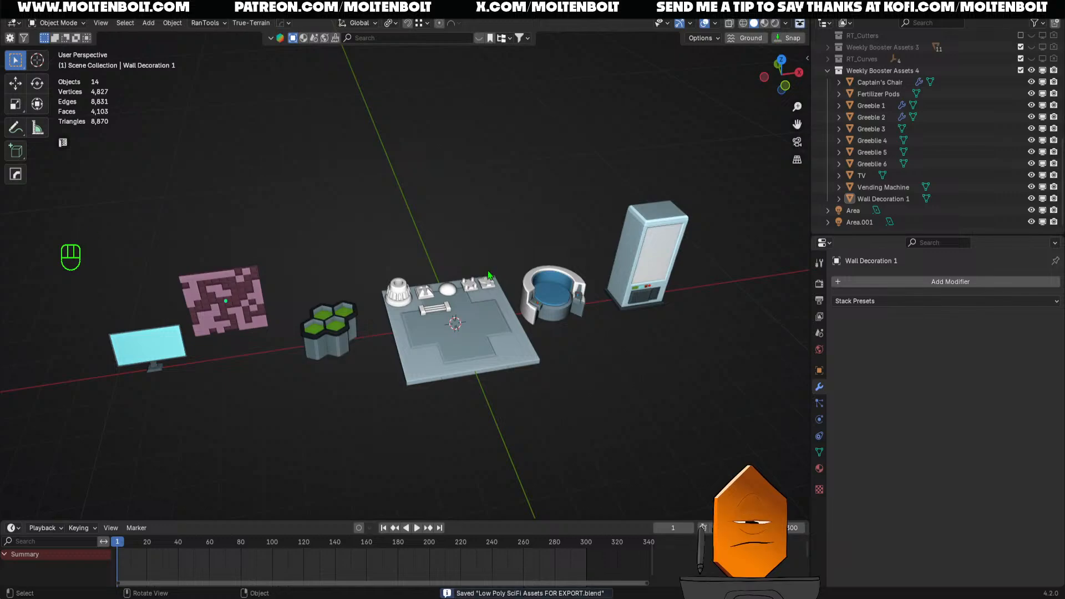
# In top orthographic view, move Greeblie 4 about -0.92 m in X and -0.04 m in Y to sit in front of Greeble 1, and save
pyautogui.moveTo(476, 262); pyautogui.dragTo(474, 326, button='middle')
pyautogui.press('`')
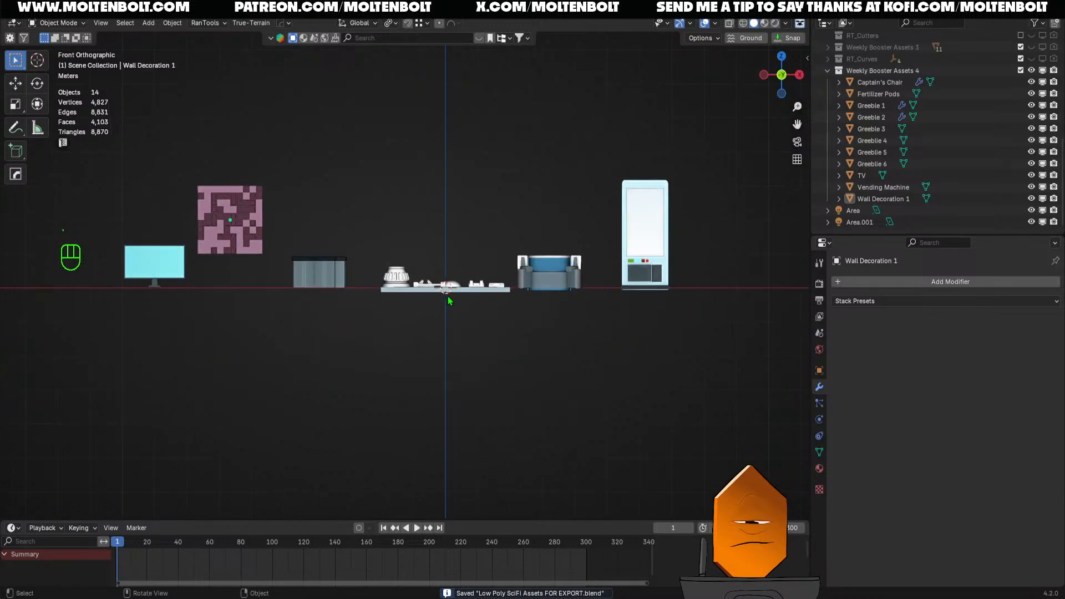
pyautogui.press('`')
pyautogui.click(433, 266)
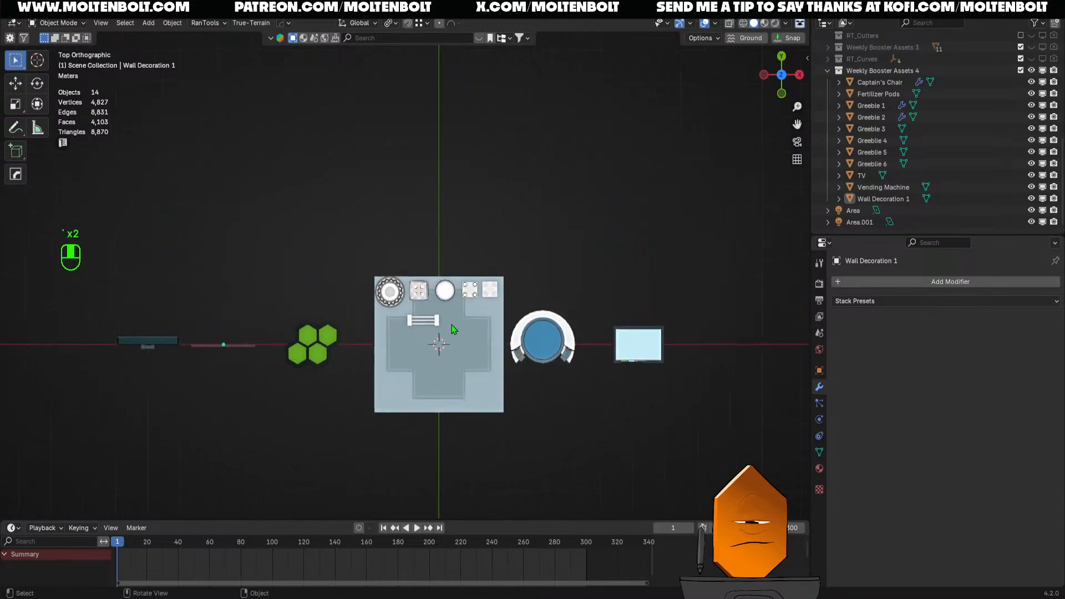
pyautogui.scroll(8, 452, 327)
pyautogui.scroll(-3, 428, 207)
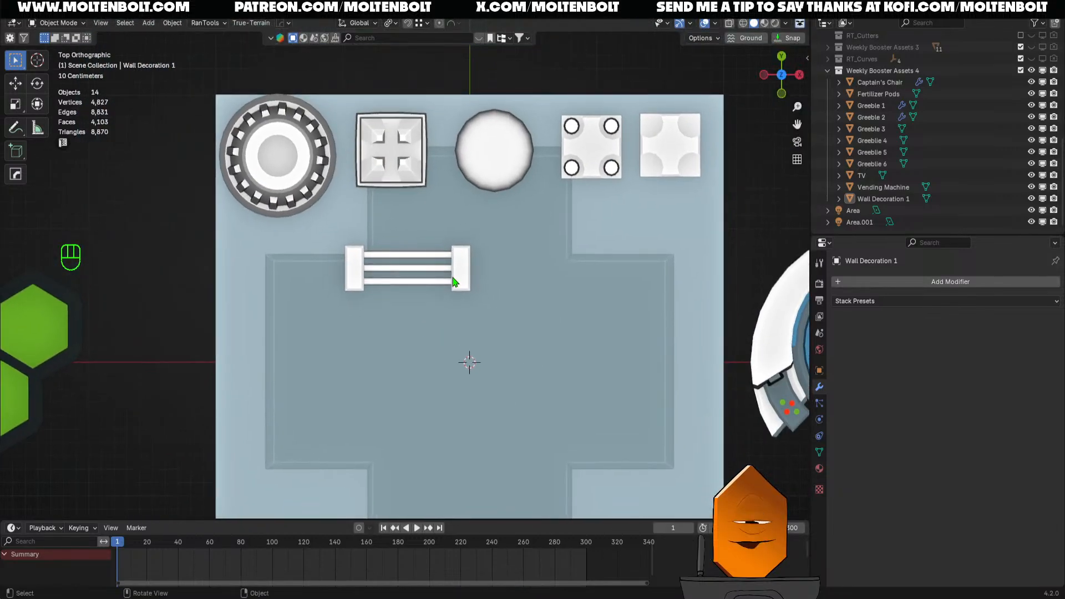
pyautogui.click(454, 282)
pyautogui.press('g')
pyautogui.click(342, 295)
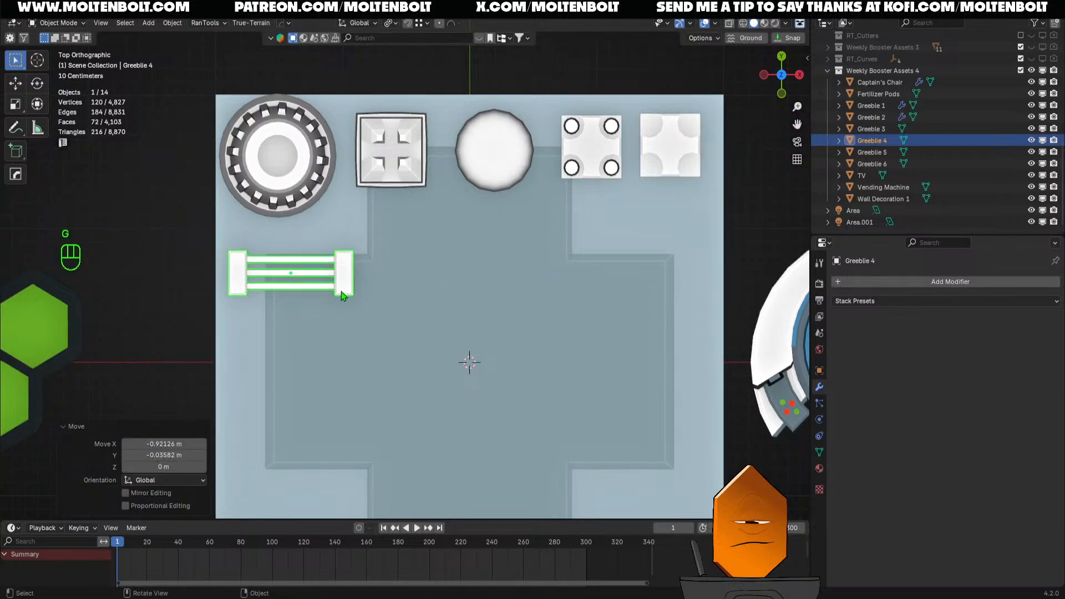
pyautogui.scroll(-1, 343, 307)
pyautogui.hotkey('ctrl', 's')
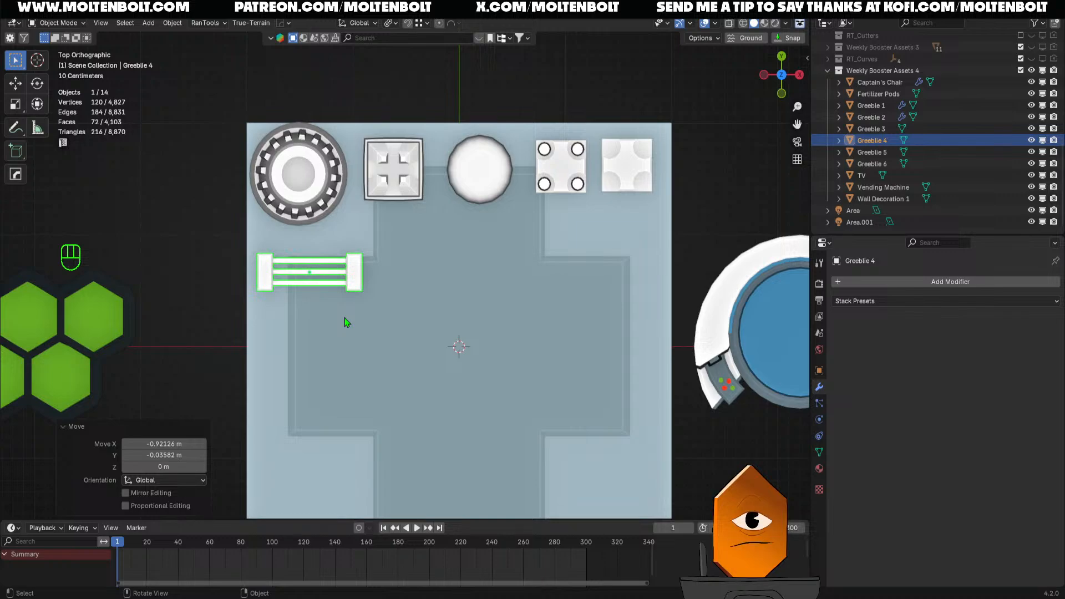
# Inspect the greeble layout on the floor piece from the top and in perspective, and save the file with nothing selected
pyautogui.scroll(-2, 414, 264)
pyautogui.click(567, 391)
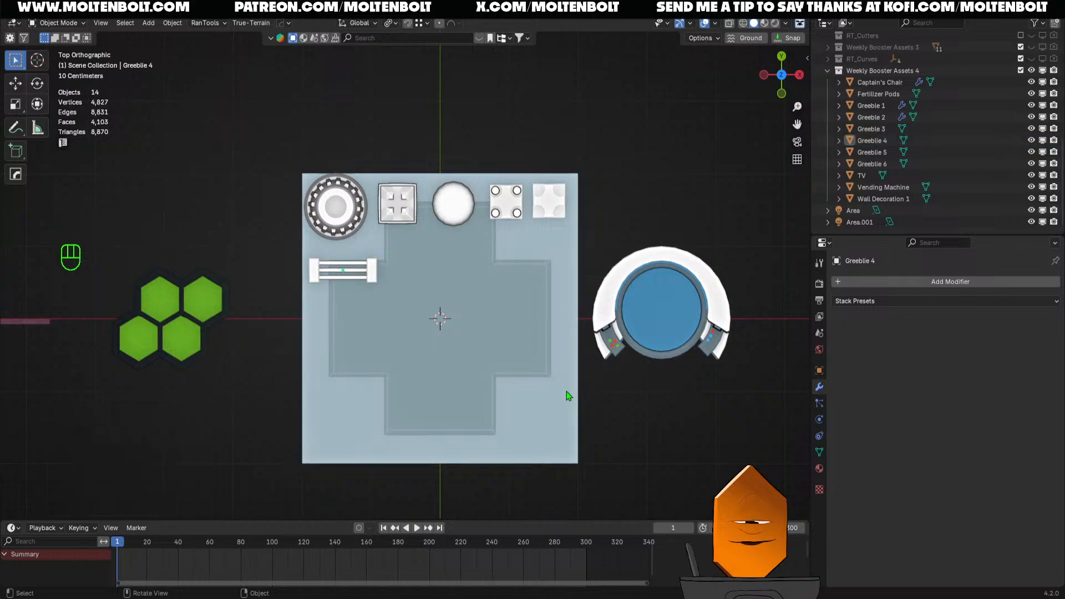
pyautogui.keyDown('shift'); pyautogui.moveTo(567, 391); pyautogui.dragTo(515, 362, button='middle'); pyautogui.keyUp('shift')
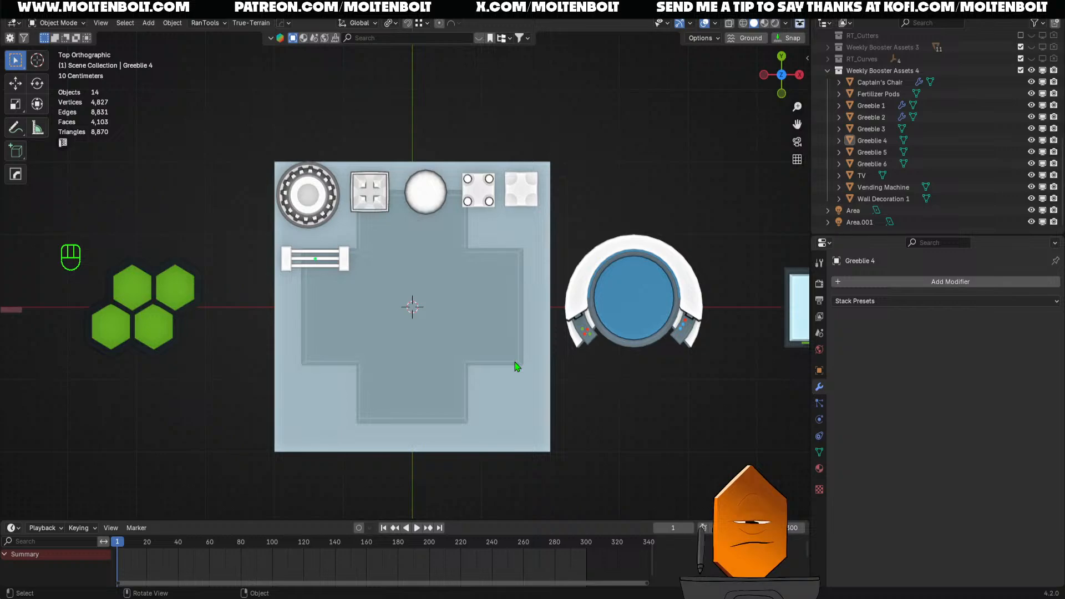
pyautogui.moveTo(516, 366); pyautogui.dragTo(489, 320, button='middle')
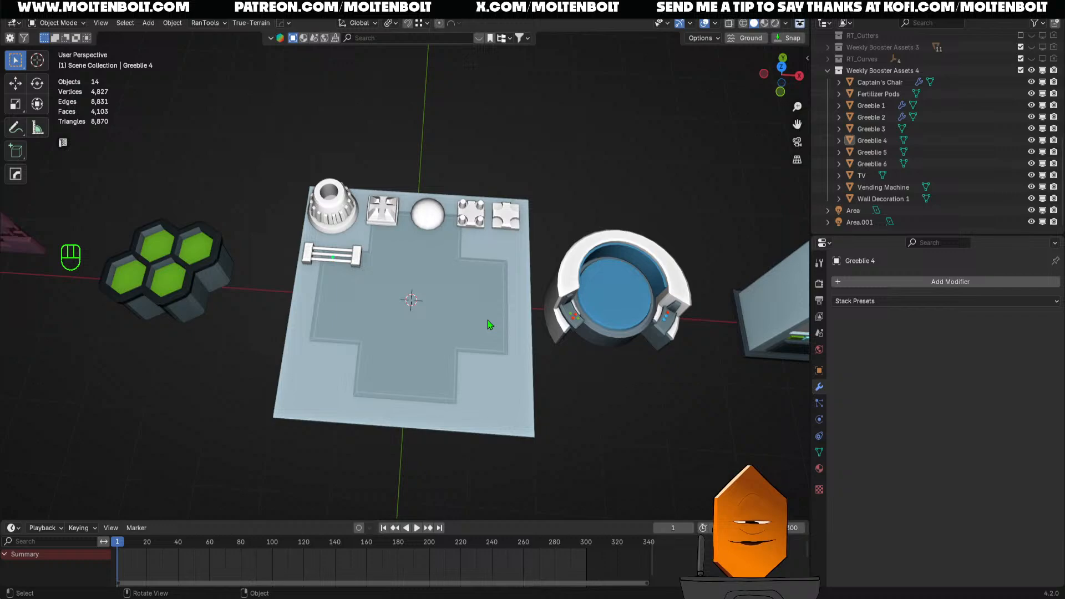
pyautogui.moveTo(488, 321); pyautogui.dragTo(374, 291, button='middle')
pyautogui.scroll(4, 496, 291)
pyautogui.click(398, 277)
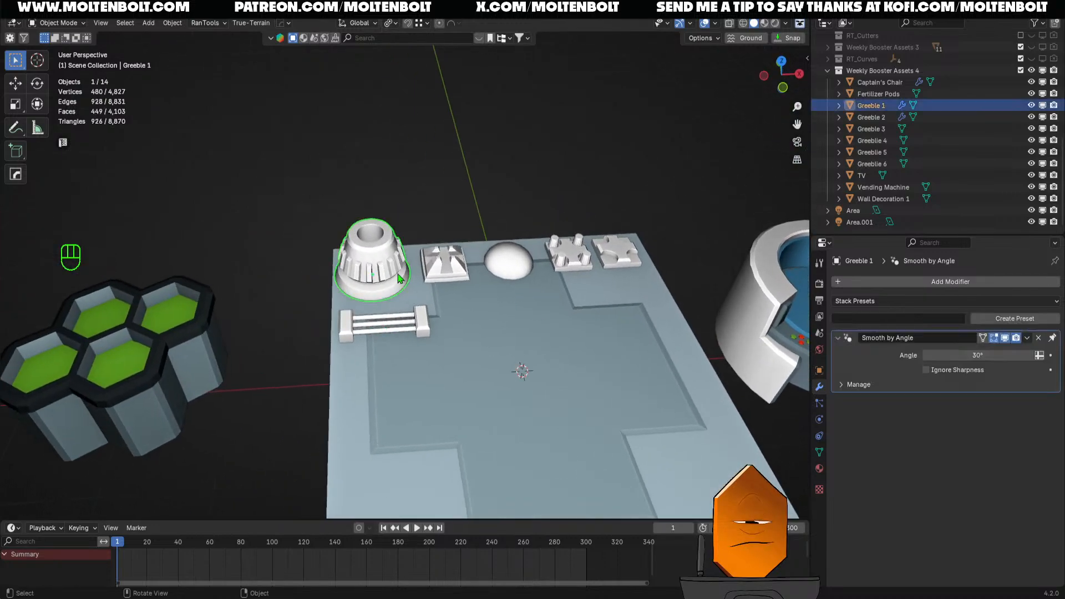
pyautogui.click(481, 234)
pyautogui.scroll(-2, 417, 298)
pyautogui.moveTo(524, 302); pyautogui.dragTo(632, 294, button='middle')
pyautogui.hotkey('ctrl', 's')
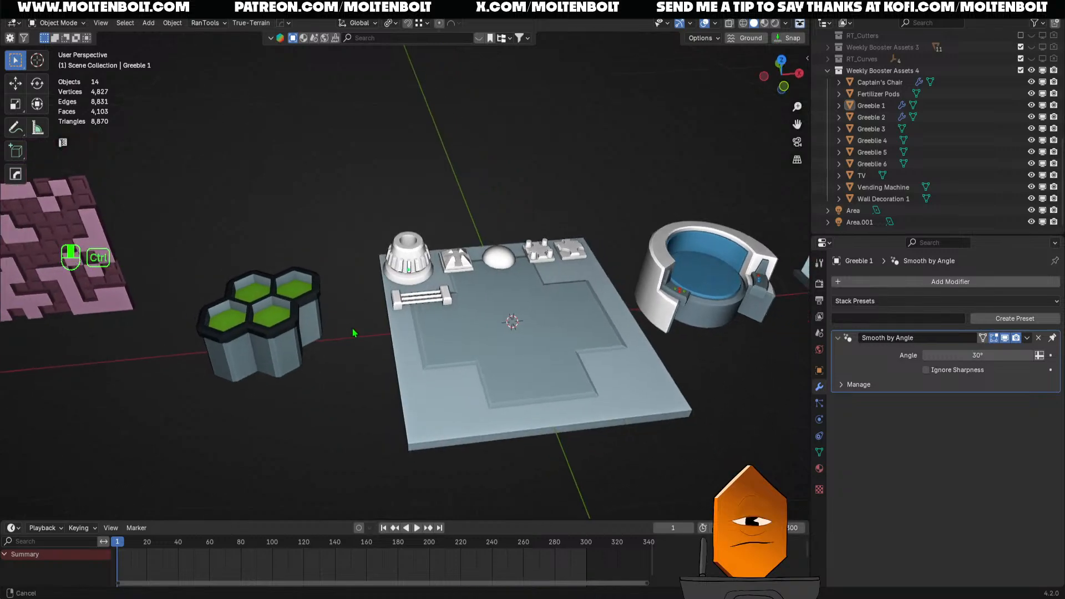
# In front orthographic view, move Wall Decoration 1 about 0.5 m in X and -0.16 m in Z, and save the file
pyautogui.keyDown('alt'); pyautogui.moveTo(355, 332); pyautogui.dragTo(292, 207, button='middle'); pyautogui.keyUp('alt')
pyautogui.keyDown('shift'); pyautogui.moveTo(189, 235); pyautogui.dragTo(282, 245, button='middle'); pyautogui.keyUp('shift')
pyautogui.click(266, 248)
pyautogui.press('g')
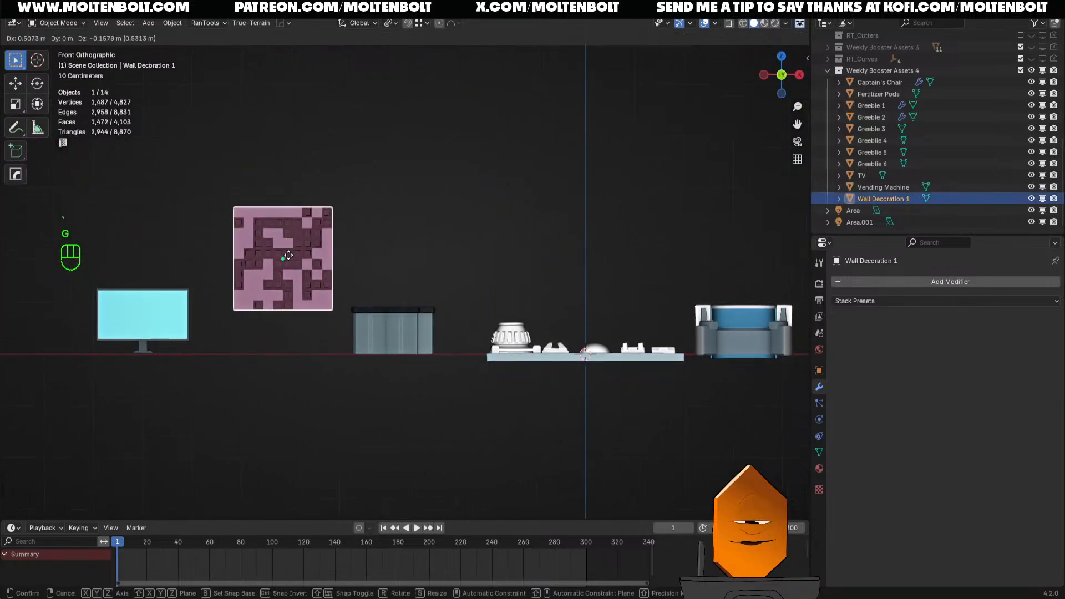
pyautogui.click(286, 255)
pyautogui.hotkey('ctrl', 's')
# Review the rearranged prop row in perspective, clear the selection and save the file
pyautogui.moveTo(499, 162); pyautogui.dragTo(471, 363, button='middle')
pyautogui.keyDown('ctrl'); pyautogui.moveTo(471, 364); pyautogui.dragTo(484, 309, button='middle'); pyautogui.keyUp('ctrl')
pyautogui.keyDown('shift'); pyautogui.moveTo(530, 365); pyautogui.dragTo(620, 397, button='middle'); pyautogui.keyUp('shift')
pyautogui.click(66, 427)
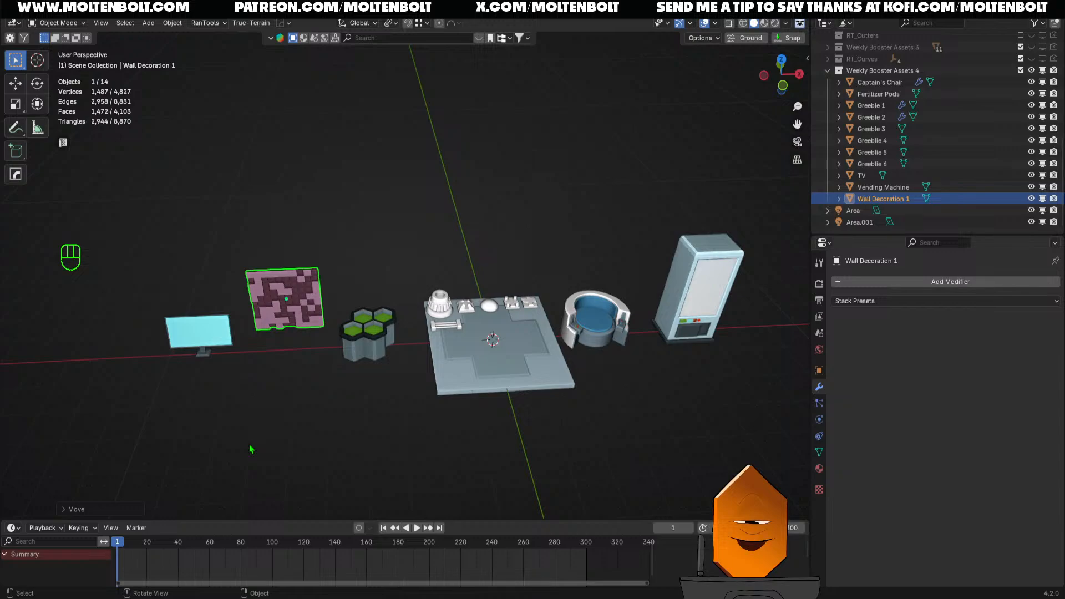
pyautogui.moveTo(342, 402); pyautogui.dragTo(328, 367, button='middle')
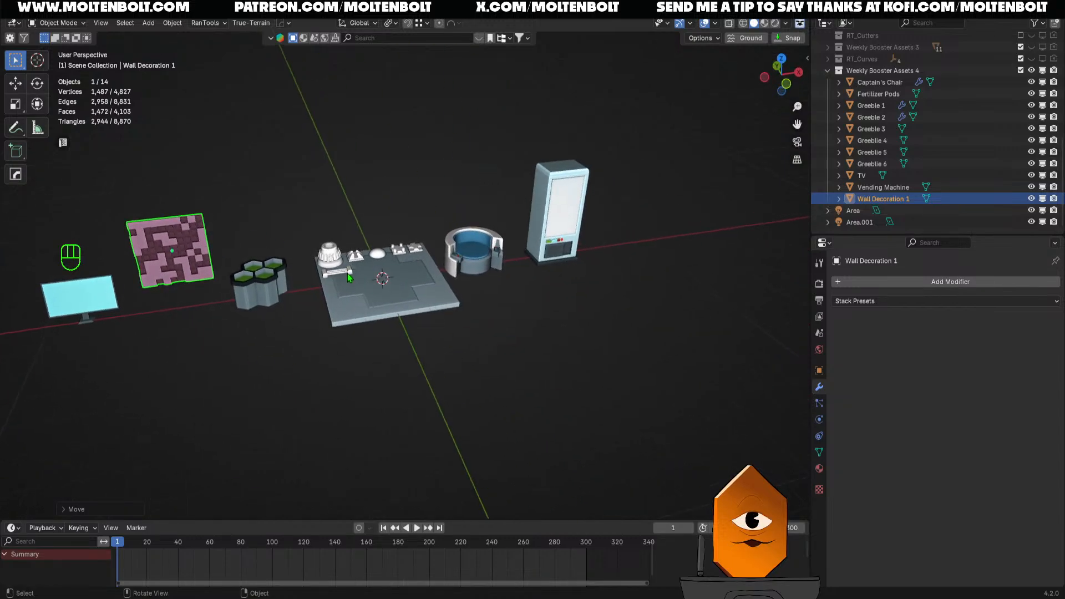
pyautogui.click(348, 274)
pyautogui.click(485, 334)
pyautogui.click(400, 307)
pyautogui.moveTo(485, 356); pyautogui.dragTo(572, 366, button='middle')
pyautogui.click(466, 380)
pyautogui.hotkey('ctrl', 's')
pyautogui.keyDown('ctrl'); pyautogui.moveTo(571, 366); pyautogui.dragTo(588, 441, button='middle'); pyautogui.keyUp('ctrl')
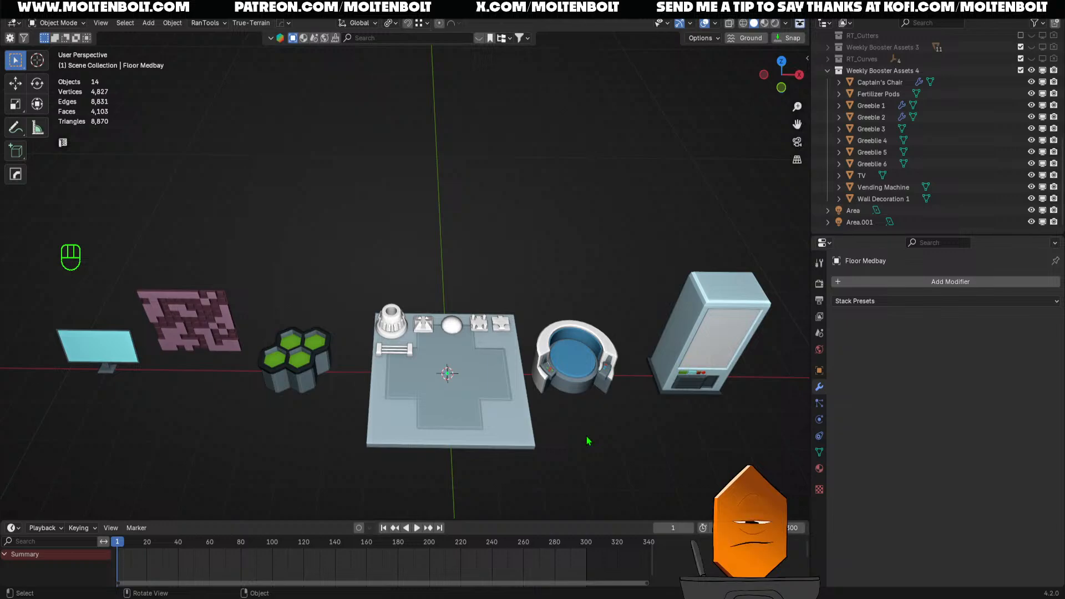
# Examine the Floor Medbay piece and its greebles up close in top orthographic and perspective views
pyautogui.click(485, 360)
pyautogui.keyDown('shift'); pyautogui.moveTo(484, 359); pyautogui.dragTo(478, 322, button='middle'); pyautogui.keyUp('shift')
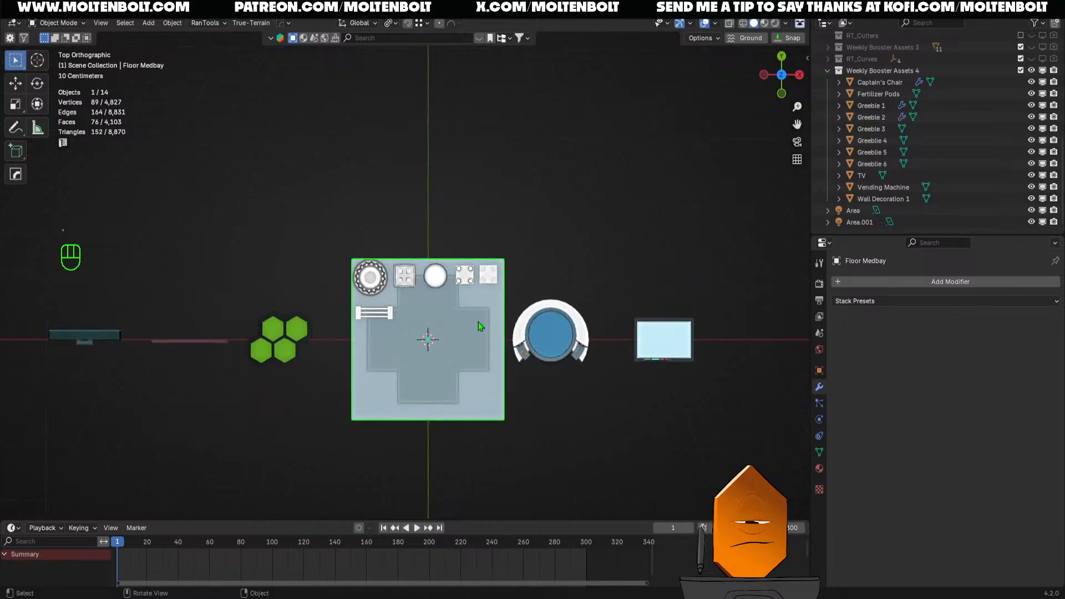
pyautogui.keyDown('shift'); pyautogui.moveTo(482, 380); pyautogui.dragTo(481, 318, button='middle'); pyautogui.keyUp('shift')
pyautogui.keyDown('ctrl'); pyautogui.moveTo(490, 330); pyautogui.dragTo(515, 239, button='middle'); pyautogui.keyUp('ctrl')
pyautogui.keyDown('shift'); pyautogui.moveTo(525, 265); pyautogui.dragTo(442, 312, button='middle'); pyautogui.keyUp('shift')
pyautogui.keyDown('ctrl'); pyautogui.moveTo(613, 415); pyautogui.dragTo(660, 431, button='middle'); pyautogui.keyUp('ctrl')
pyautogui.click(663, 377)
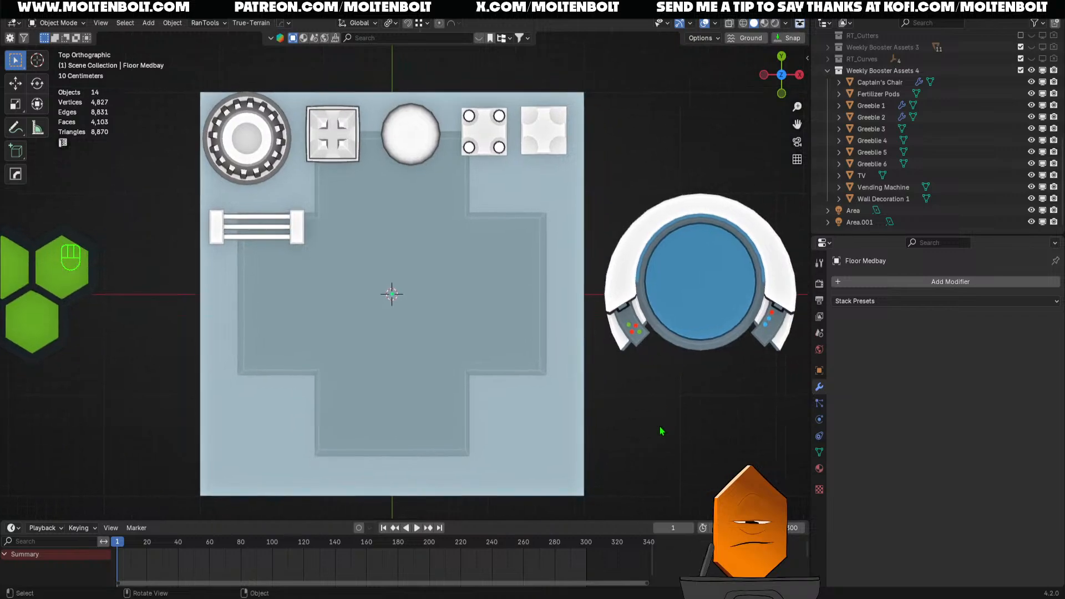
pyautogui.moveTo(492, 426); pyautogui.dragTo(468, 383, button='middle')
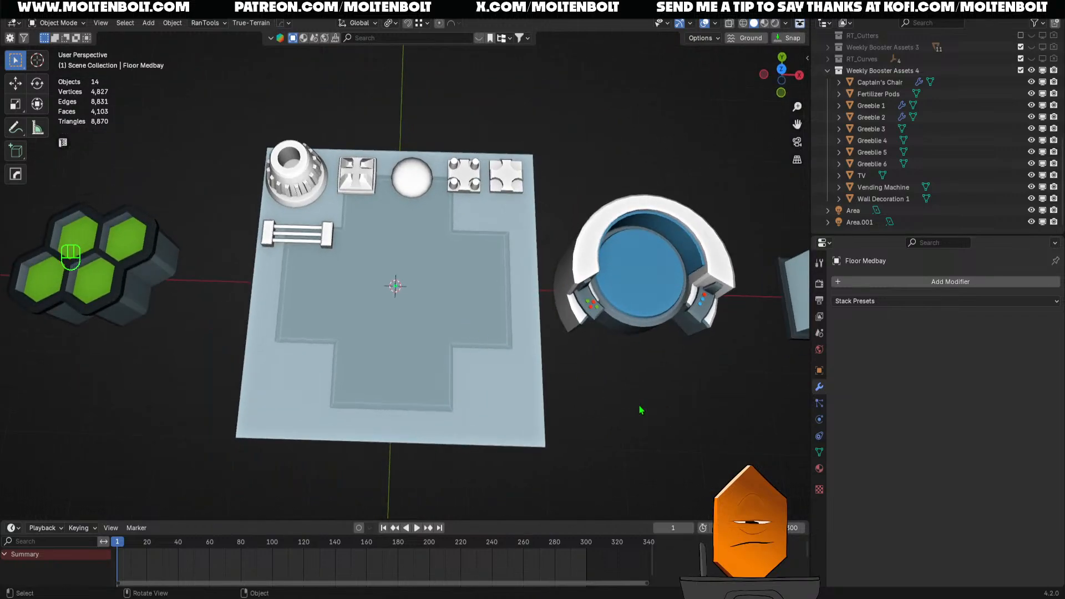
pyautogui.keyDown('alt'); pyautogui.moveTo(638, 413); pyautogui.dragTo(613, 372, button='middle'); pyautogui.keyUp('alt')
pyautogui.keyDown('shift'); pyautogui.moveTo(610, 372); pyautogui.dragTo(645, 387, button='middle'); pyautogui.keyUp('shift')
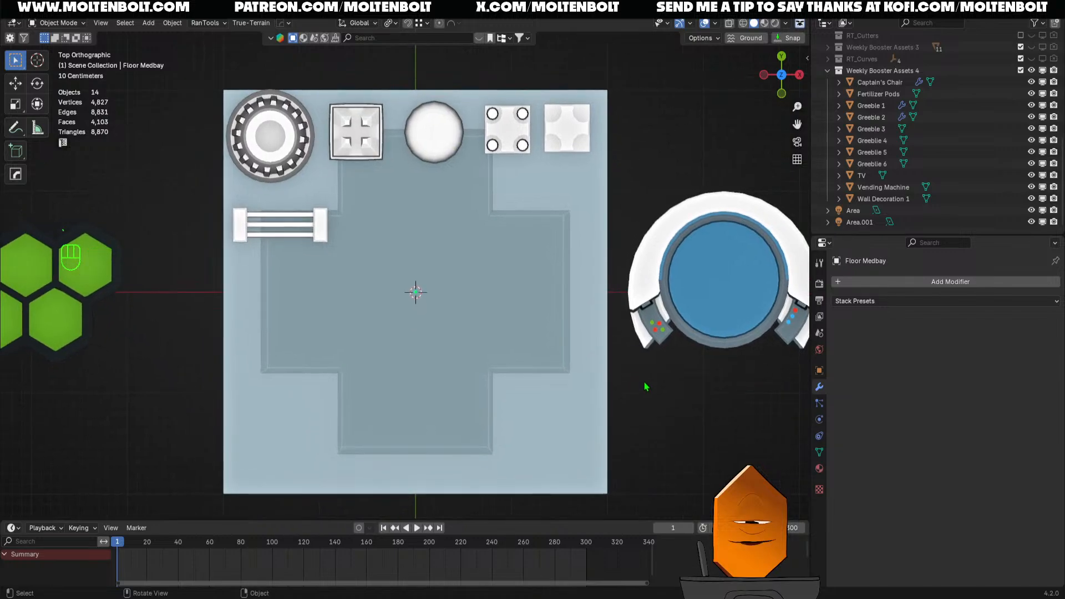
# Apply Shade Auto Smooth to Greeblie 6, the square greeble with four corner posts
pyautogui.moveTo(502, 263); pyautogui.dragTo(519, 306, button='middle')
pyautogui.scroll(4, 519, 306)
pyautogui.click(542, 215)
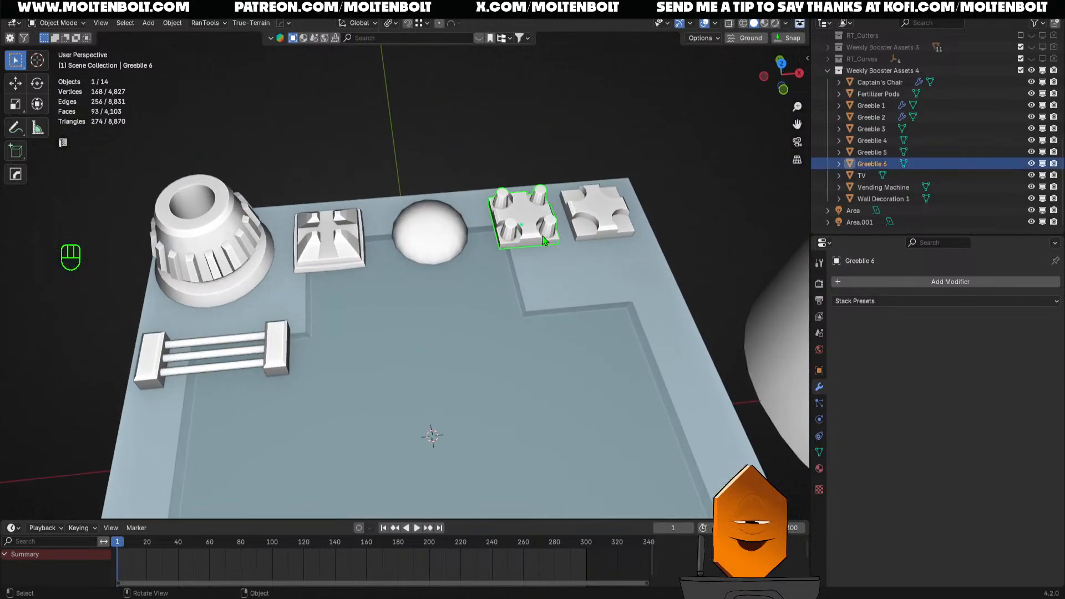
pyautogui.rightClick(541, 214)
pyautogui.click(532, 213)
pyautogui.scroll(2, 527, 224)
pyautogui.keyDown('ctrl'); pyautogui.moveTo(525, 219); pyautogui.dragTo(527, 228, button='middle'); pyautogui.keyUp('ctrl')
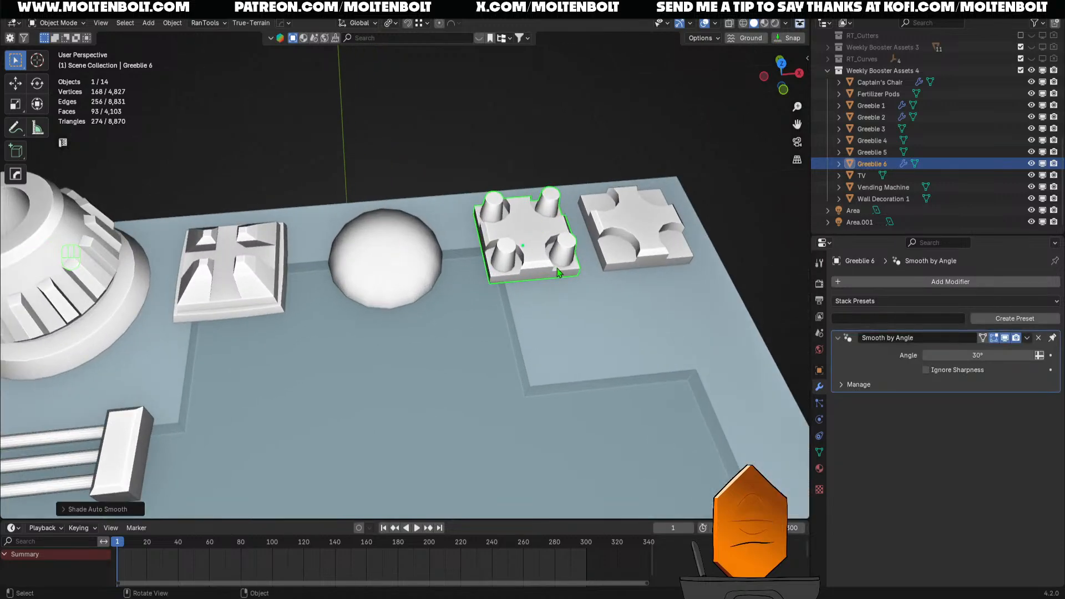
# Apply the Smooth by Angle modifier on Greeblie 6, clear the selection and save the file
pyautogui.click(1026, 338)
pyautogui.click(1024, 353)
pyautogui.keyDown('ctrl'); pyautogui.moveTo(590, 301); pyautogui.dragTo(575, 263, button='middle'); pyautogui.keyUp('ctrl')
pyautogui.click(525, 140)
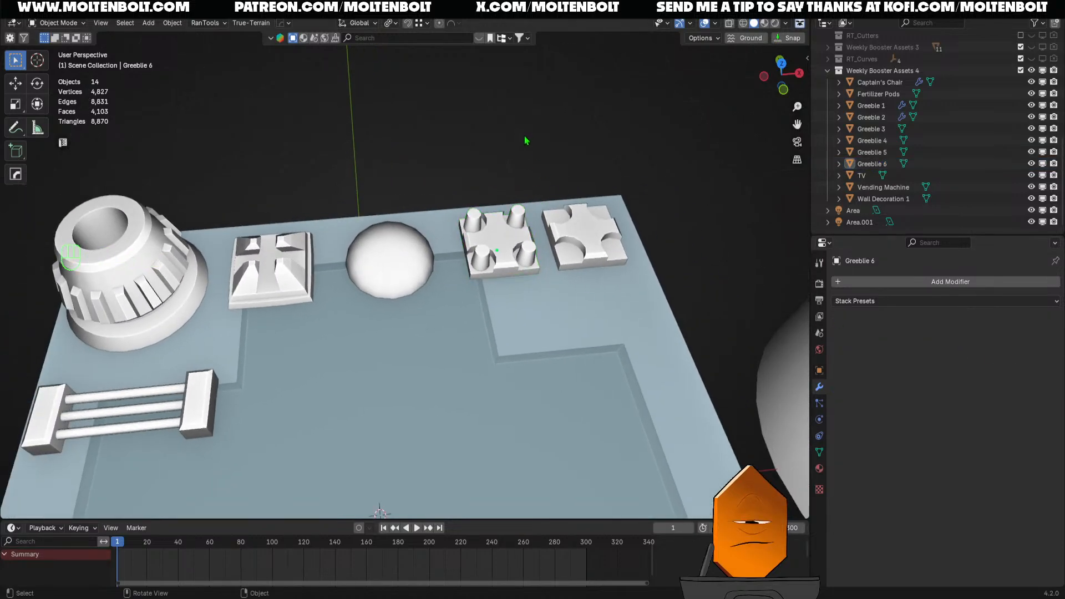
pyautogui.hotkey('ctrl', 's')
pyautogui.scroll(-3, 384, 291)
pyautogui.keyDown('shift'); pyautogui.moveTo(387, 363); pyautogui.dragTo(436, 282, button='middle'); pyautogui.keyUp('shift')
pyautogui.scroll(-1, 436, 283)
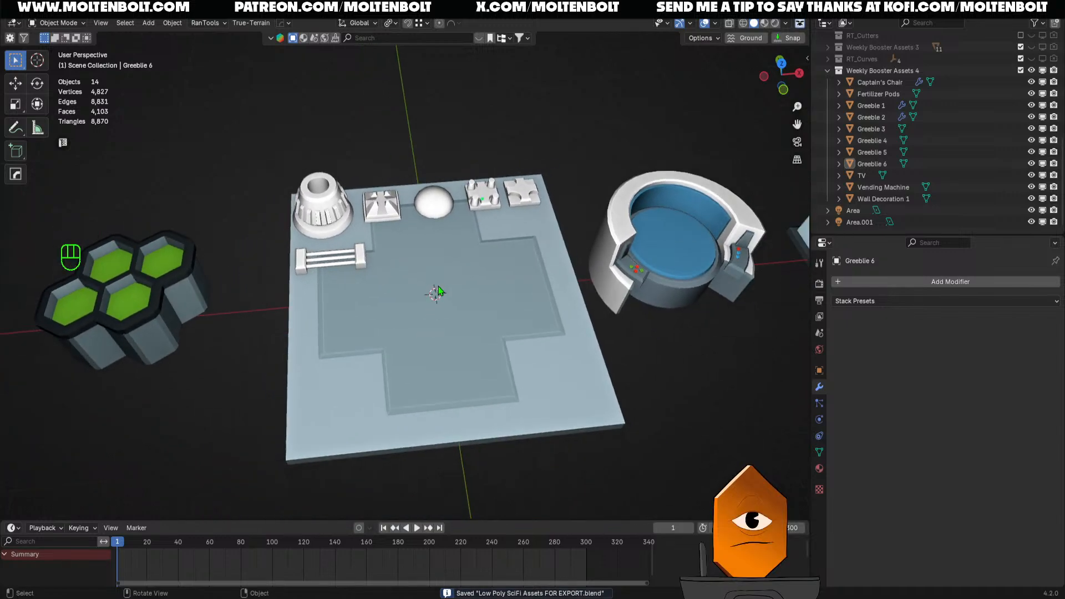
pyautogui.press('`')
pyautogui.click(489, 272)
pyautogui.moveTo(489, 273); pyautogui.dragTo(466, 371, button='middle')
pyautogui.press('`')
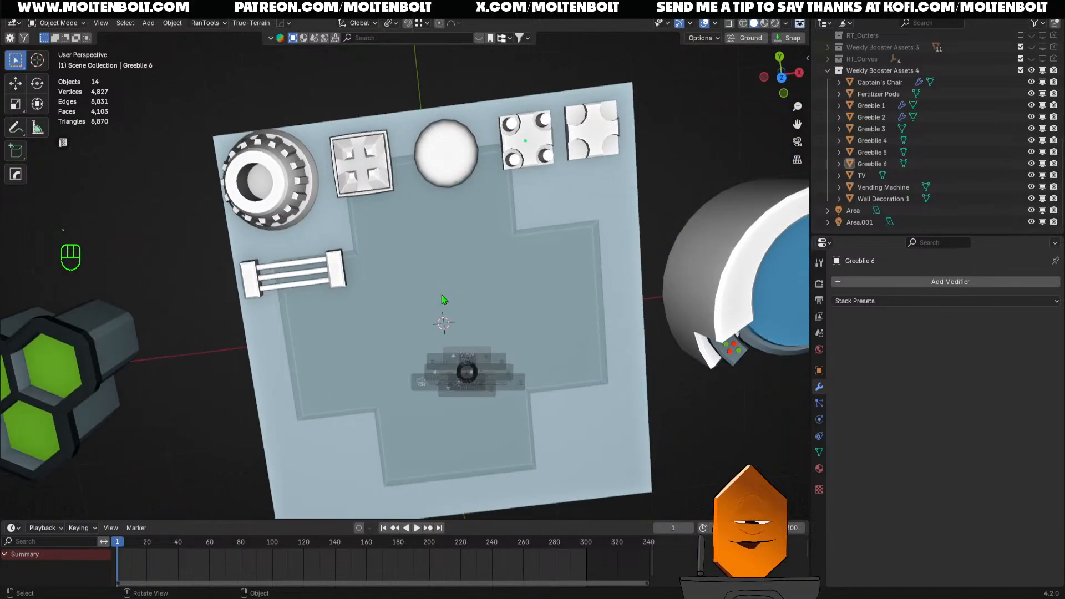
pyautogui.keyDown('ctrl'); pyautogui.moveTo(443, 299); pyautogui.dragTo(478, 310, button='middle'); pyautogui.keyUp('ctrl')
pyautogui.press('Tab')
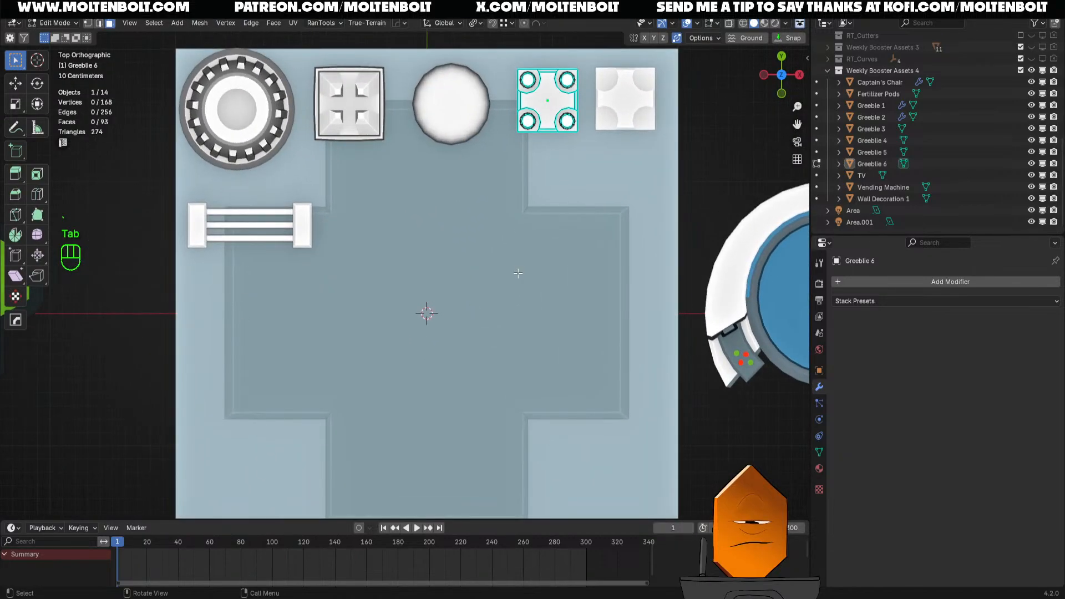
pyautogui.hotkey('shift', 'a')
pyautogui.moveTo(417, 321)
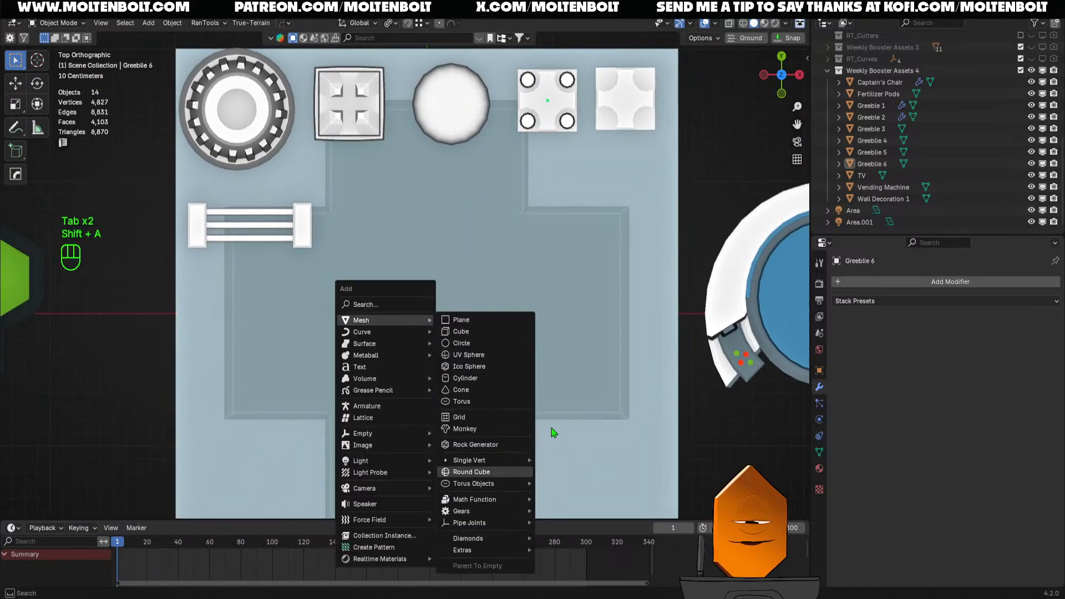
pyautogui.press('a')
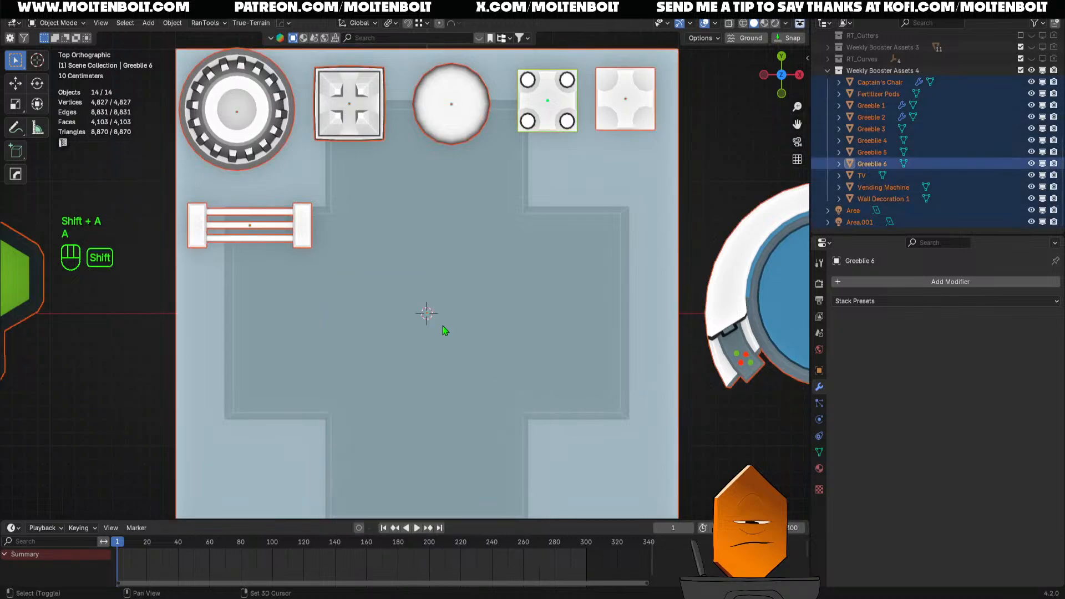
pyautogui.click(443, 326)
pyautogui.hotkey('shift', 'a')
pyautogui.moveTo(442, 327)
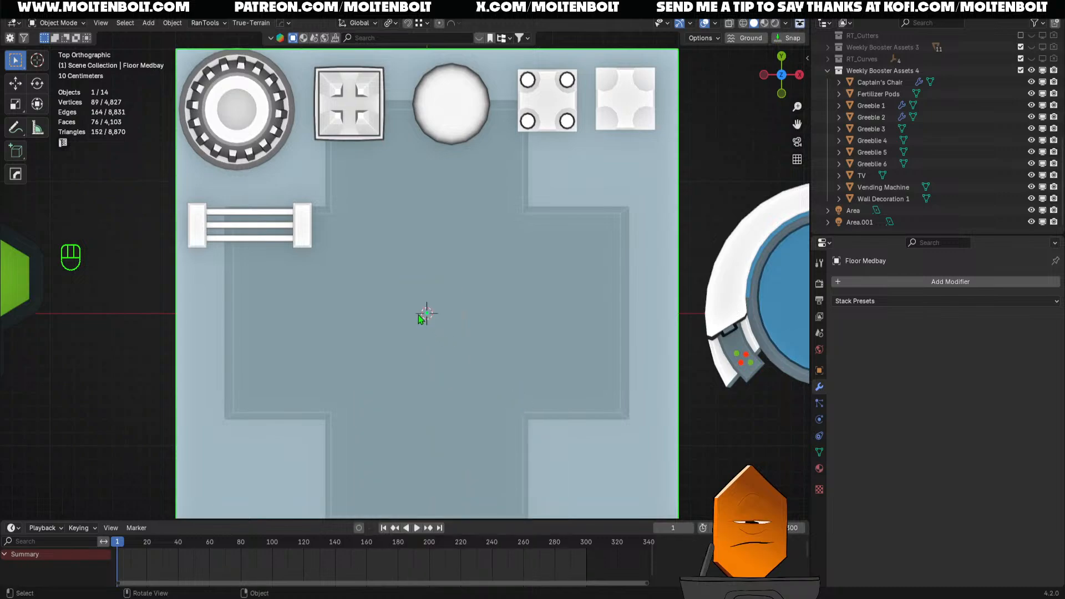
pyautogui.hotkey('shift', 'a')
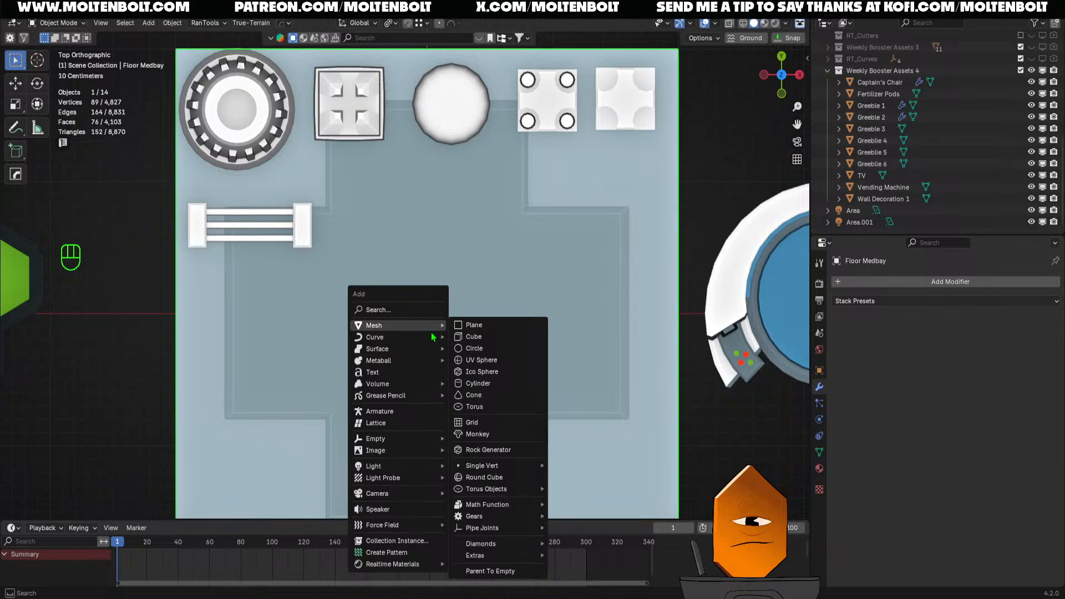
pyautogui.press('Escape')
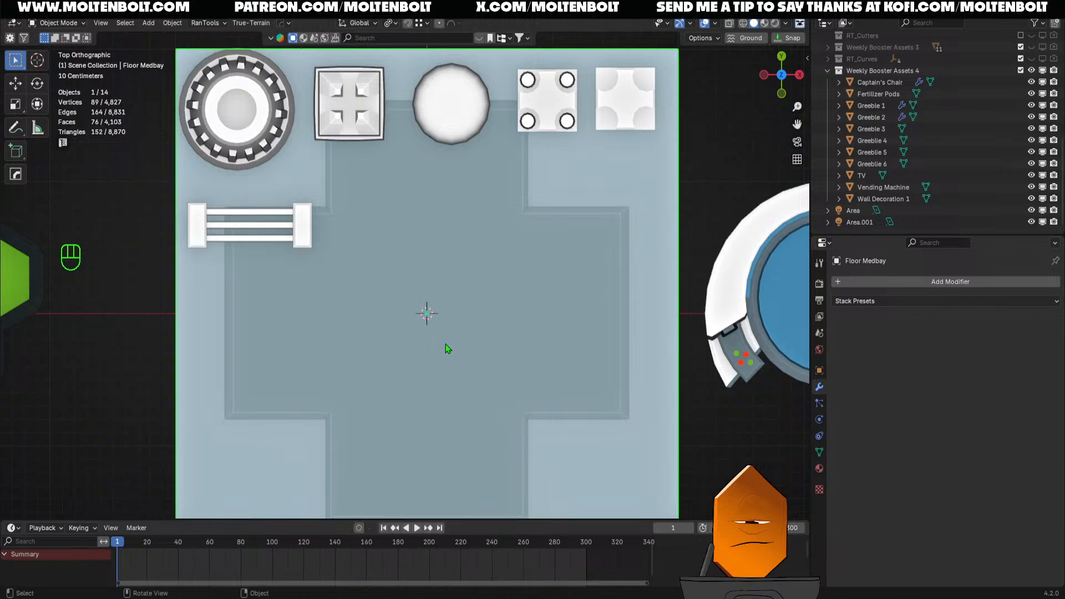
pyautogui.scroll(-3, 468, 276)
pyautogui.moveTo(468, 270); pyautogui.dragTo(465, 354, button='middle')
pyautogui.click(593, 389)
pyautogui.moveTo(596, 391); pyautogui.dragTo(580, 458, button='middle')
pyautogui.moveTo(591, 436)
pyautogui.mouseDown(button='middle')
pyautogui.moveTo(623, 349)
pyautogui.moveTo(594, 387)
pyautogui.moveTo(596, 435)
pyautogui.moveTo(588, 427)
pyautogui.mouseUp(button='middle')
pyautogui.moveTo(424, 309); pyautogui.dragTo(403, 266, button='middle')
pyautogui.press('`')
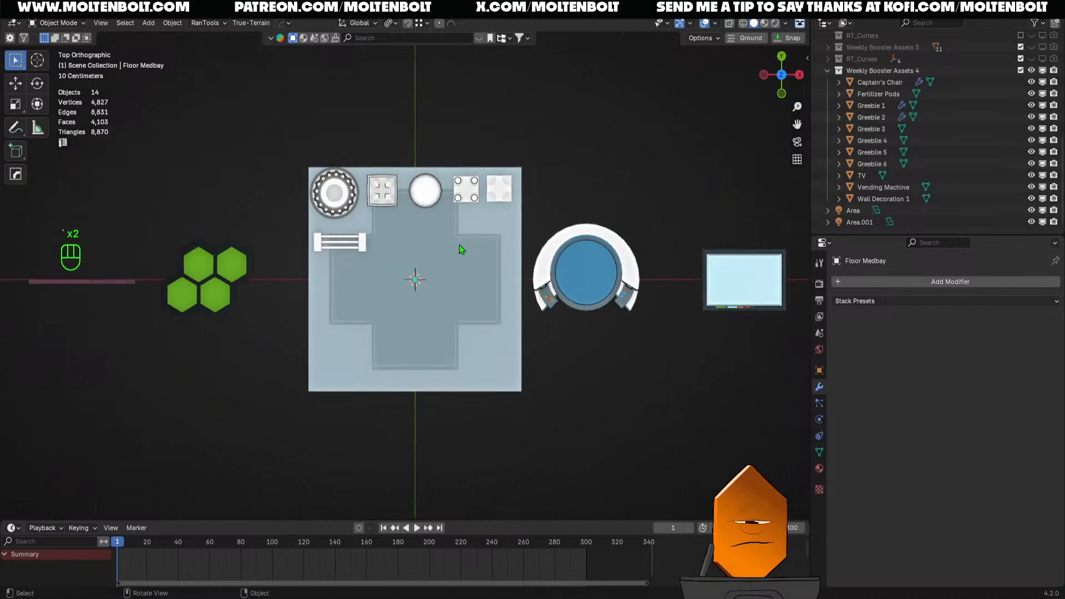
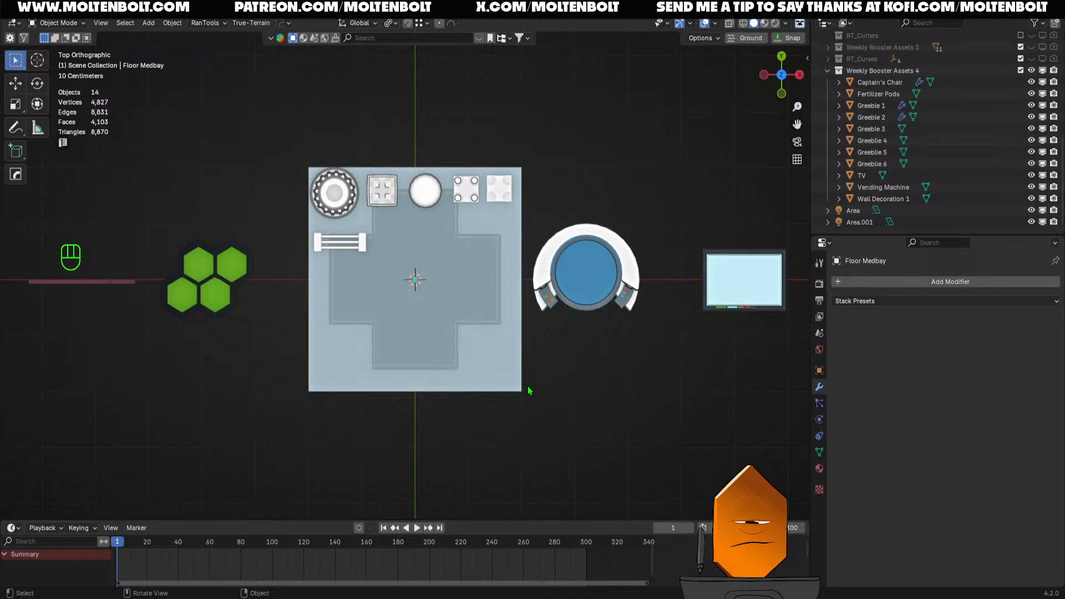
# Add a cube mesh at the centre of the Floor Medbay piece
pyautogui.press('KP_5')
pyautogui.keyDown('shift'); pyautogui.moveTo(464, 397); pyautogui.dragTo(522, 421, button='middle'); pyautogui.keyUp('shift')
pyautogui.press('KP_5')
pyautogui.keyDown('shift'); pyautogui.moveTo(478, 348); pyautogui.dragTo(436, 337, button='middle'); pyautogui.keyUp('shift')
pyautogui.keyDown('ctrl'); pyautogui.moveTo(436, 337); pyautogui.dragTo(482, 356, button='middle'); pyautogui.keyUp('ctrl')
pyautogui.hotkey('shift', 'a')
pyautogui.moveTo(461, 346)
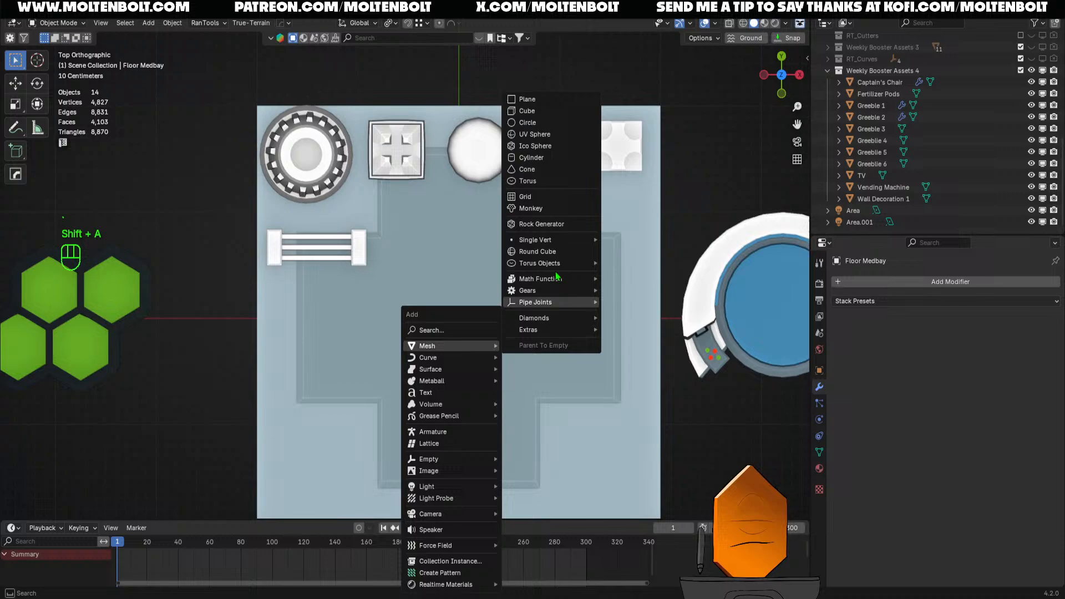
pyautogui.click(527, 113)
pyautogui.keyDown('ctrl'); pyautogui.moveTo(440, 416); pyautogui.dragTo(436, 447, button='middle'); pyautogui.keyUp('ctrl')
pyautogui.moveTo(435, 446); pyautogui.dragTo(442, 352, button='middle')
pyautogui.press('`')
pyautogui.press('`')
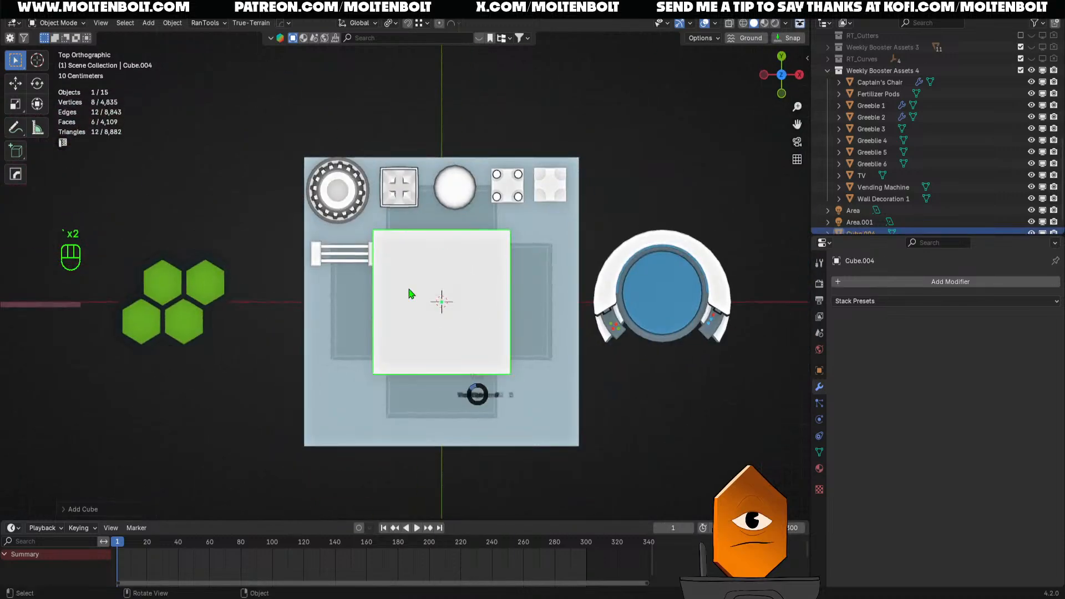
# Raise the cube's whole mesh 1 m along Z in Edit Mode, and scale the object down to about 0.16
pyautogui.press('Tab')
pyautogui.write('ag')
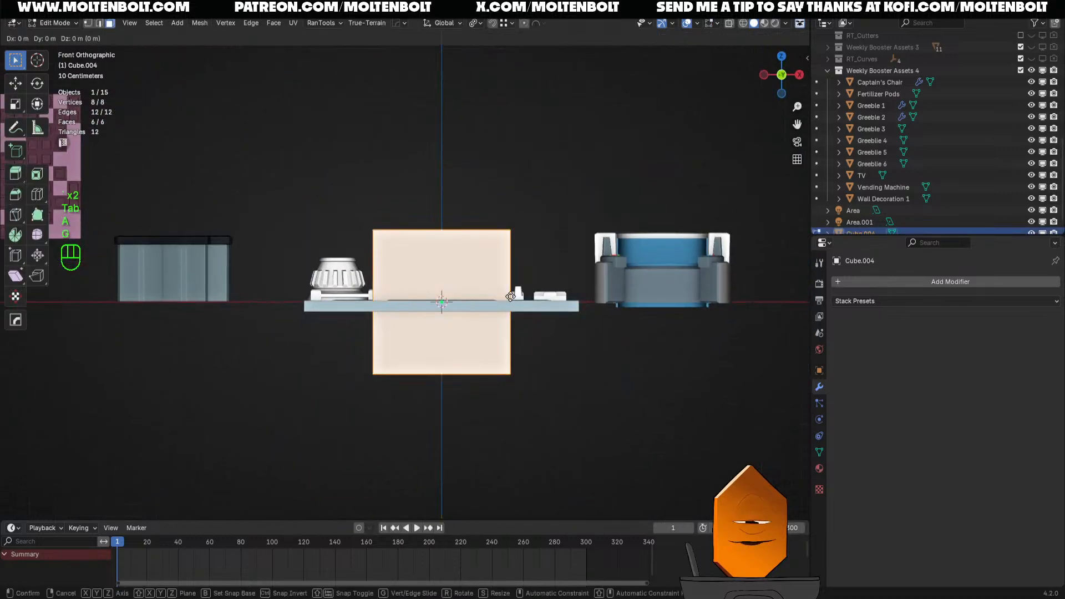
pyautogui.write('z1')
pyautogui.press('Return')
pyautogui.press('Tab')
pyautogui.press('s')
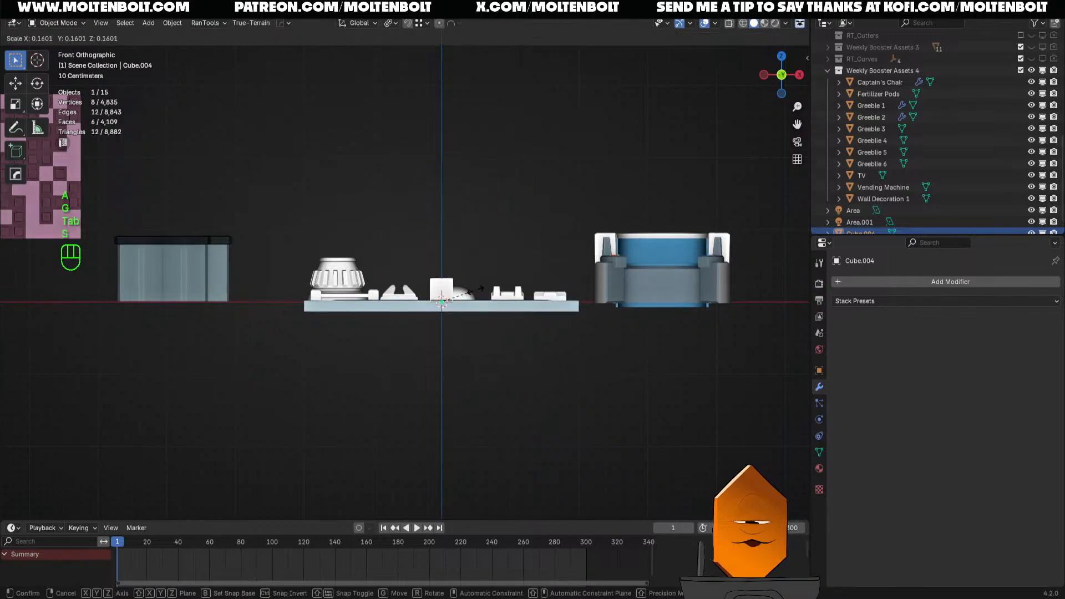
pyautogui.click(472, 280)
# Add a horizontal loop cut around the small cube, slide it toward the base and scale the loop outward
pyautogui.keyDown('ctrl'); pyautogui.moveTo(477, 296); pyautogui.dragTo(491, 369, button='middle'); pyautogui.keyUp('ctrl')
pyautogui.keyDown('shift'); pyautogui.moveTo(491, 370); pyautogui.dragTo(411, 360, button='middle'); pyautogui.keyUp('shift')
pyautogui.keyDown('ctrl'); pyautogui.moveTo(411, 361); pyautogui.dragTo(404, 340, button='middle'); pyautogui.keyUp('ctrl')
pyautogui.press('Tab')
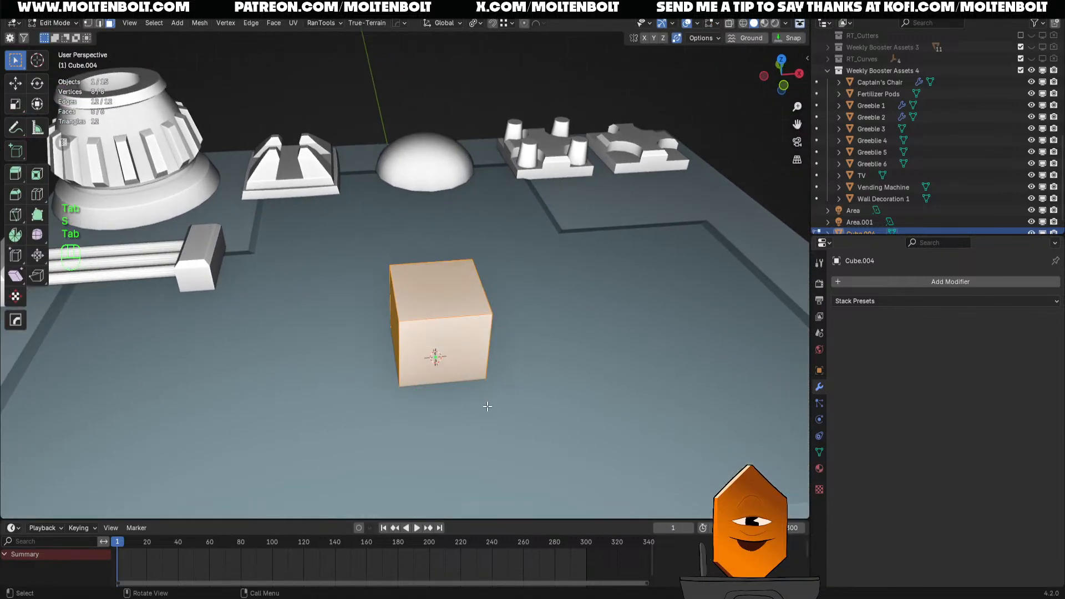
pyautogui.hotkey('ctrl', 'r')
pyautogui.click(481, 347)
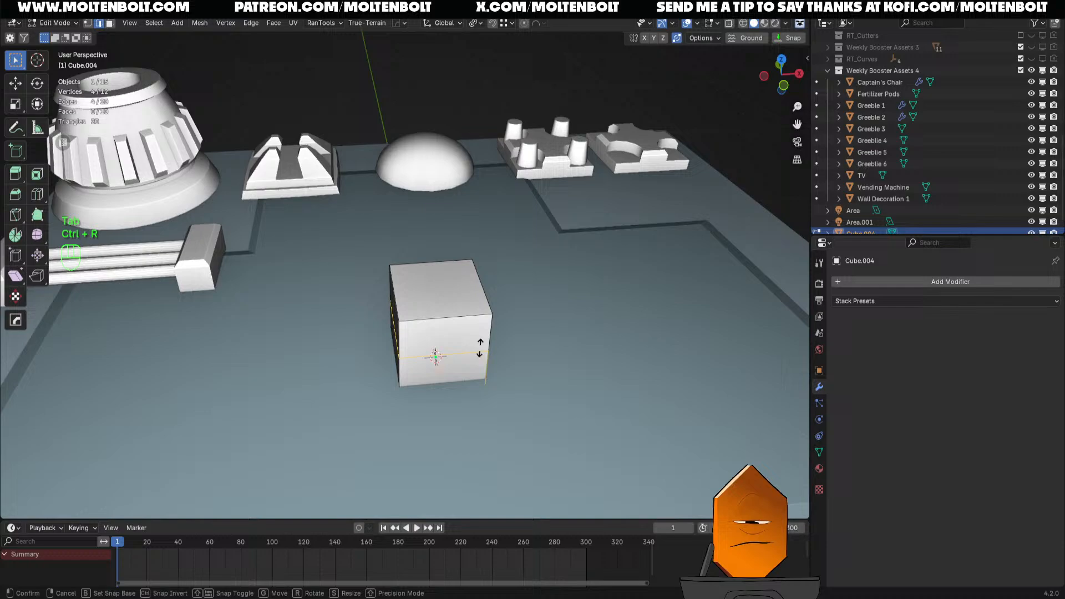
pyautogui.click(436, 357)
pyautogui.press('s')
pyautogui.click(529, 363)
# Scale the cube's bottom face outward to flare the base
pyautogui.moveTo(530, 363); pyautogui.dragTo(447, 391, button='middle')
pyautogui.press('3')
pyautogui.click(448, 381)
pyautogui.press('s')
pyautogui.click(468, 390)
# Add a second horizontal loop cut around the flared lower part, just below the first loop
pyautogui.hotkey('ctrl', 'r')
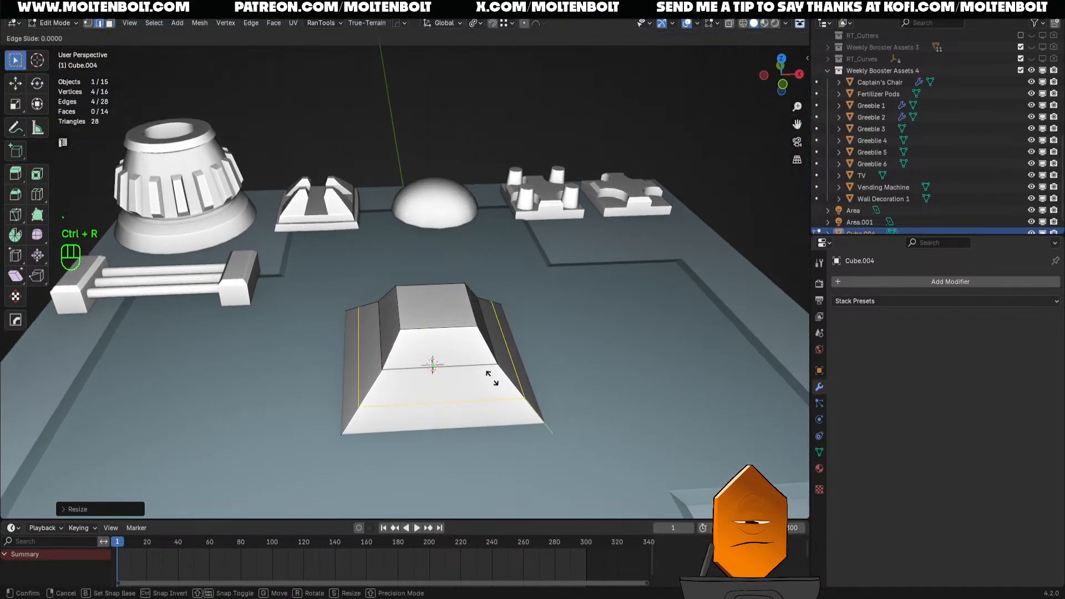
pyautogui.click(488, 369)
pyautogui.click(488, 365)
# Select the ring of four thin faces between the two loop cuts
pyautogui.press('3')
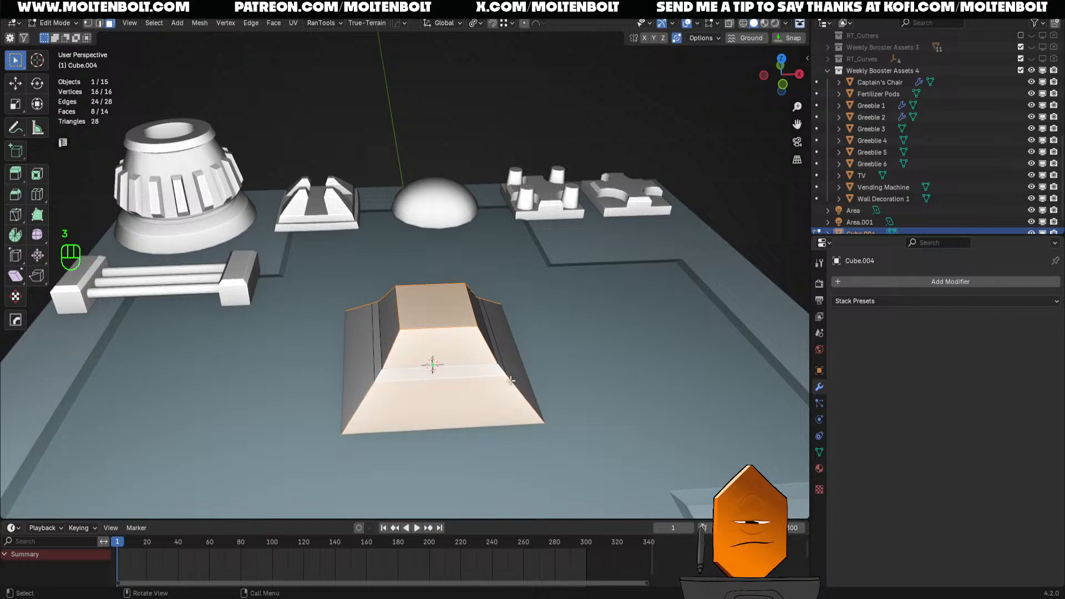
pyautogui.click(593, 358)
pyautogui.press('3')
pyautogui.moveTo(593, 358); pyautogui.dragTo(499, 378, button='middle')
pyautogui.keyDown('alt'); pyautogui.click(481, 382); pyautogui.keyUp('alt')
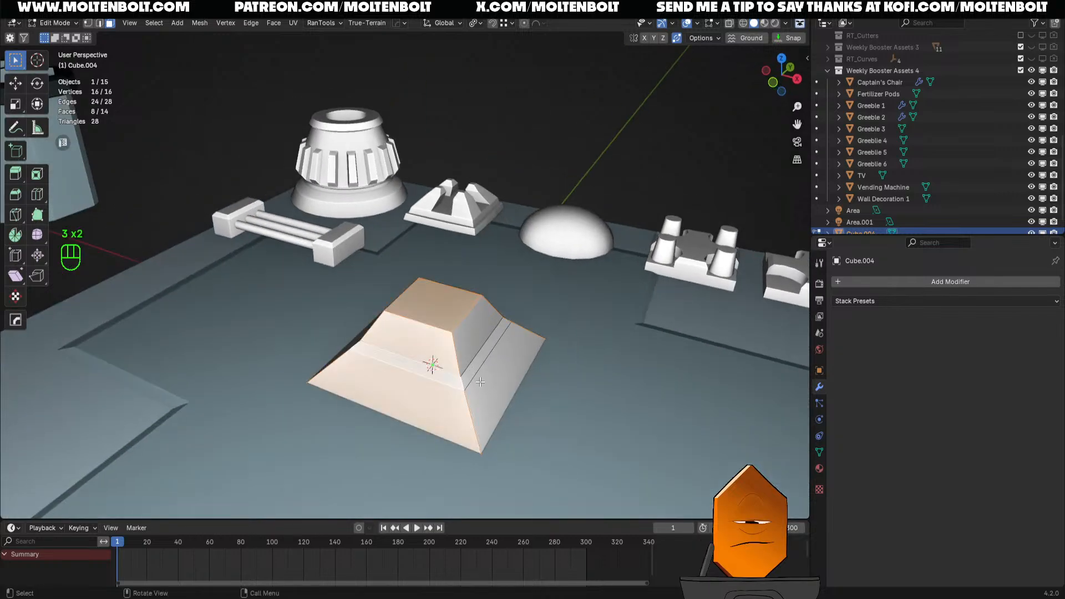
pyautogui.click(586, 292)
pyautogui.keyDown('alt'); pyautogui.keyDown('shift'); pyautogui.click(460, 389); pyautogui.keyUp('shift'); pyautogui.keyUp('alt')
pyautogui.keyDown('alt'); pyautogui.click(467, 391); pyautogui.keyUp('alt')
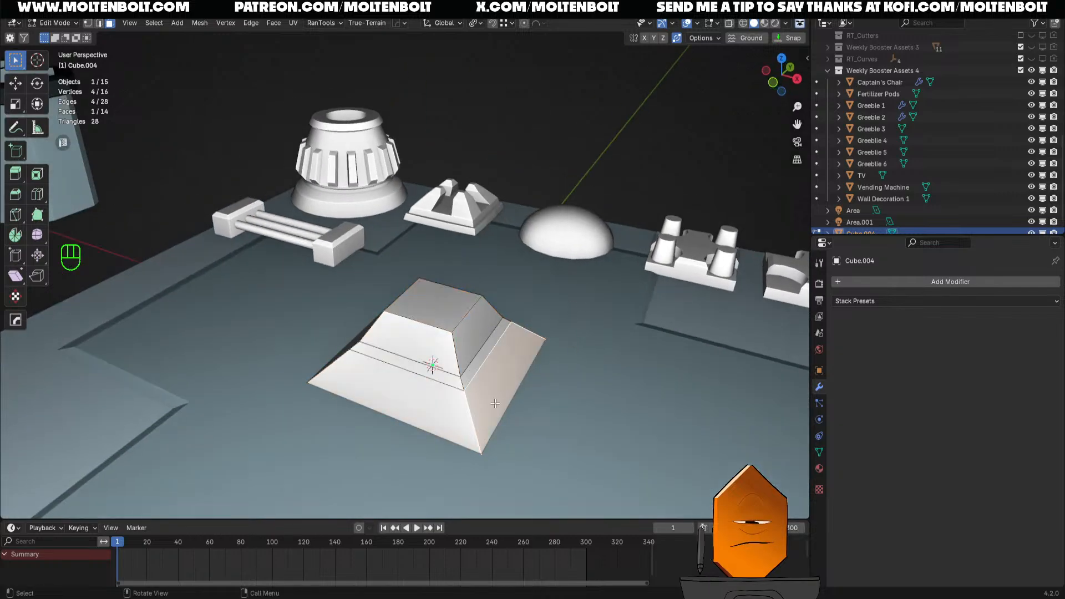
pyautogui.keyDown('alt'); pyautogui.click(464, 384); pyautogui.keyUp('alt')
pyautogui.moveTo(503, 410); pyautogui.dragTo(601, 396, button='middle')
# Try to extrude the thin face ring inward along its normals, and undo the extrusion
pyautogui.hotkey('alt', 'e')
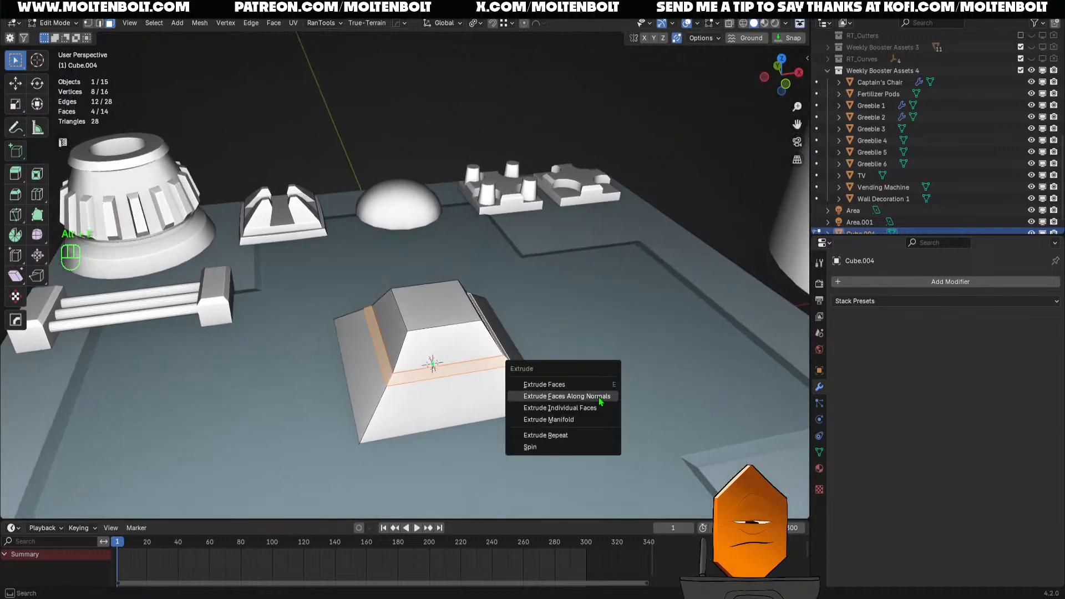
pyautogui.click(599, 397)
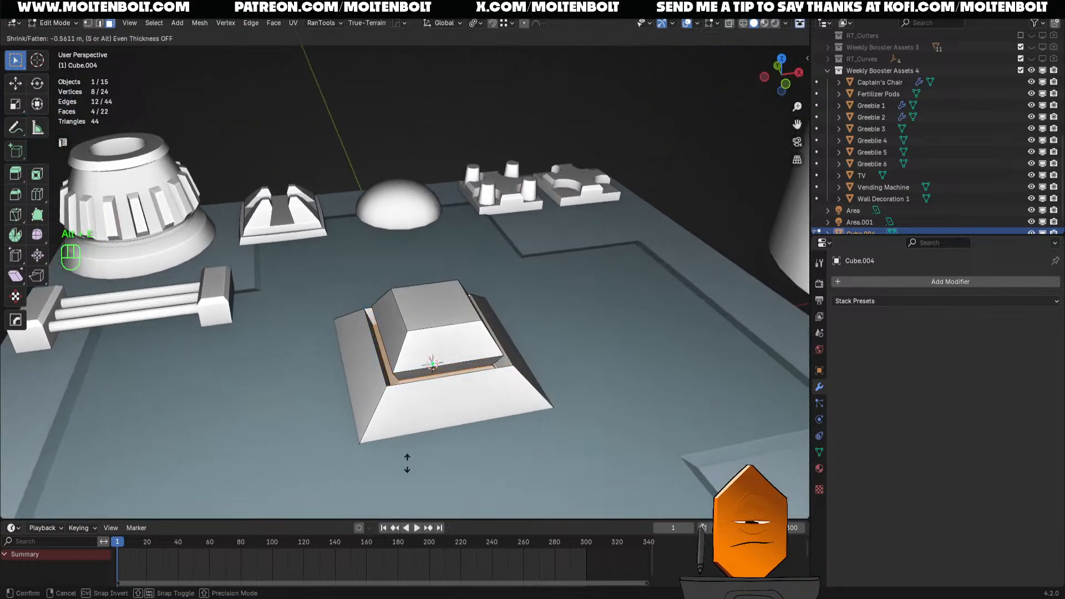
pyautogui.click(419, 425)
pyautogui.hotkey('ctrl', 'z')
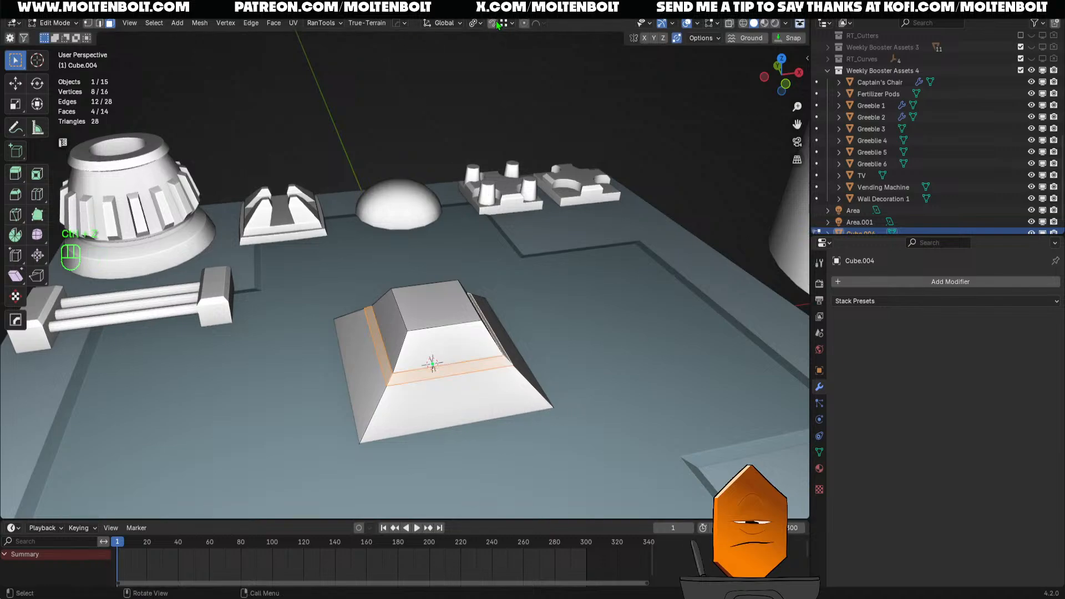
# In Object Mode and front orthographic view, move the new greeble slightly up along Z so its base rests on the floor piece
pyautogui.click(479, 27)
pyautogui.press('Tab')
pyautogui.moveTo(491, 405); pyautogui.dragTo(466, 376, button='middle')
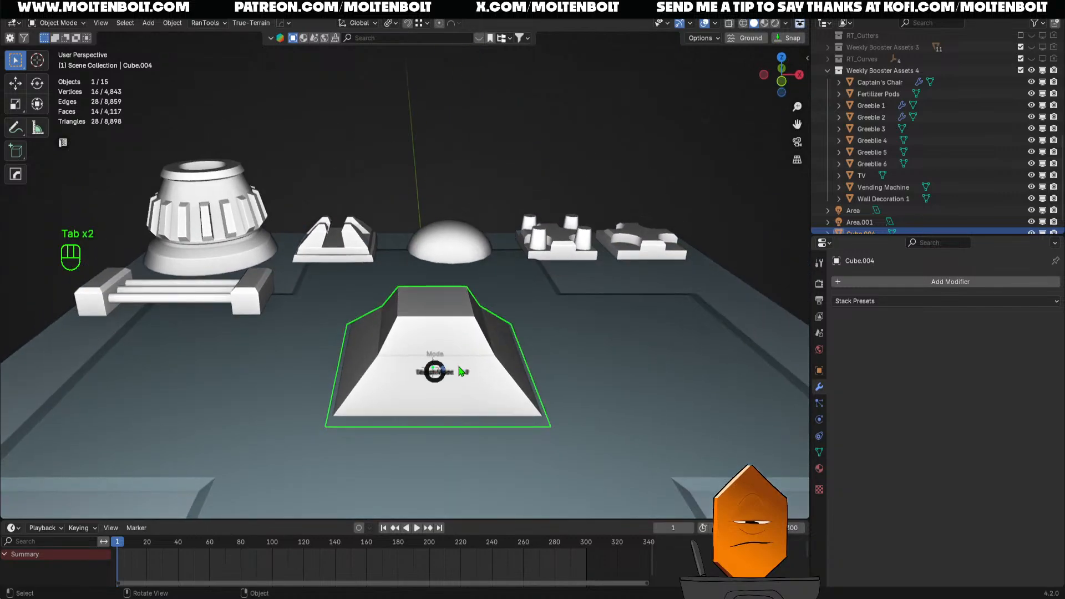
pyautogui.press('Tab')
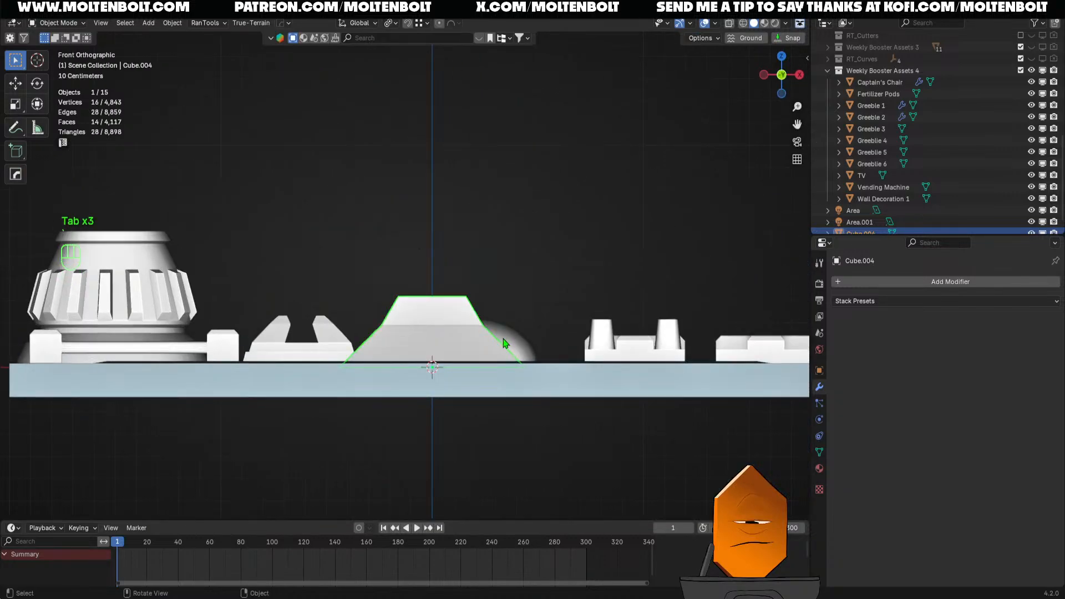
pyautogui.press('g')
pyautogui.press('z')
pyautogui.keyDown('shift'); pyautogui.click(530, 310); pyautogui.keyUp('shift')
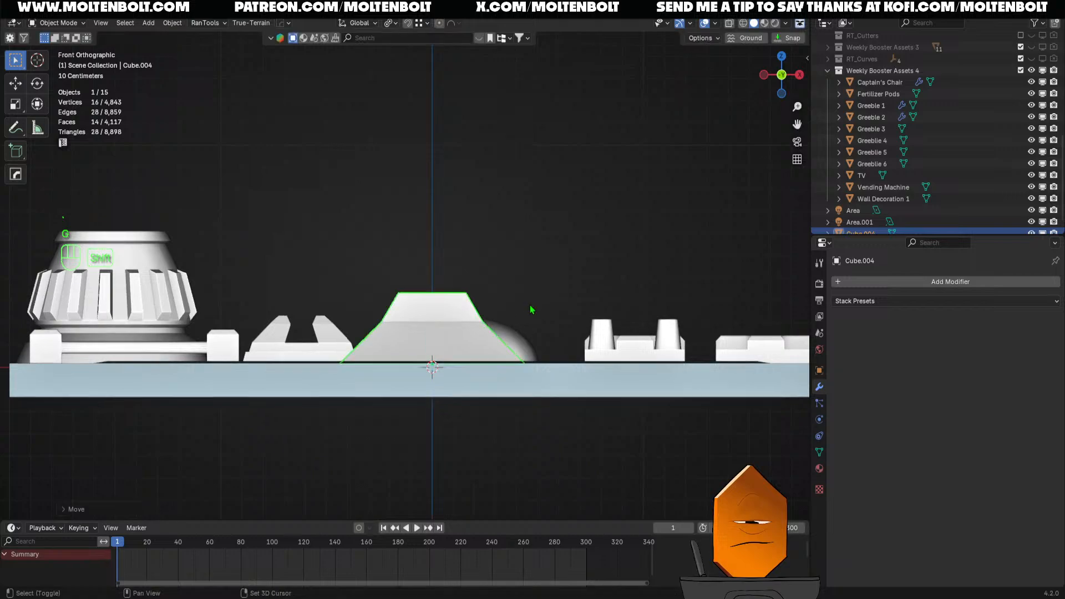
# Apply all transforms to the new greeble and set its origin to its geometry
pyautogui.moveTo(515, 396); pyautogui.dragTo(488, 370, button='middle')
pyautogui.press('q')
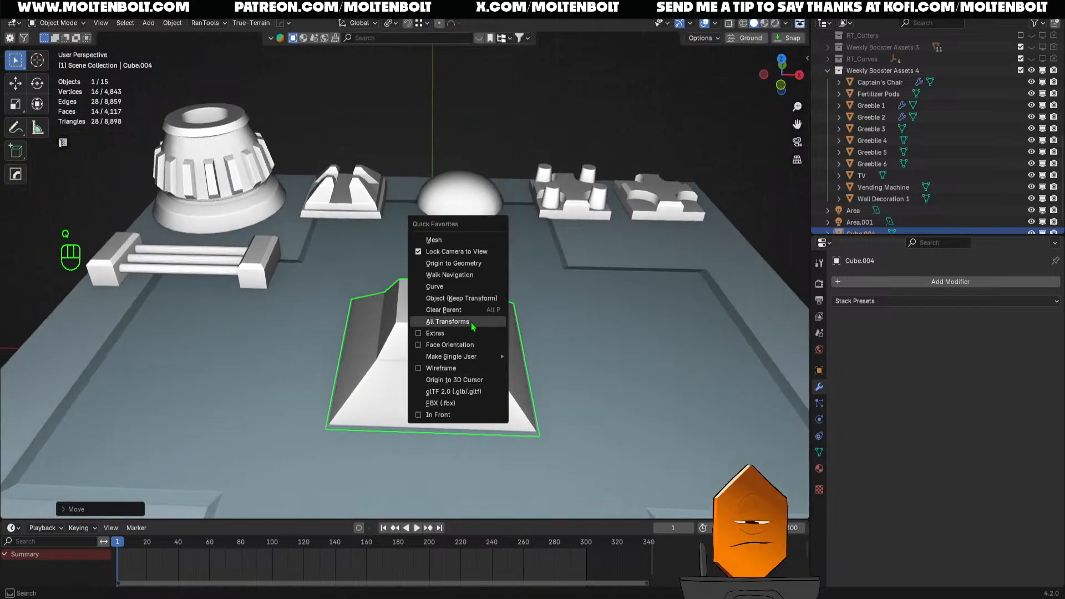
pyautogui.press('q')
pyautogui.click(443, 257)
# Extrude the thin face ring outward along its normals by about 0.036 m
pyautogui.press('Tab')
pyautogui.press('3')
pyautogui.moveTo(481, 397); pyautogui.dragTo(504, 348, button='middle')
pyautogui.hotkey('alt', 'e')
pyautogui.click(508, 348)
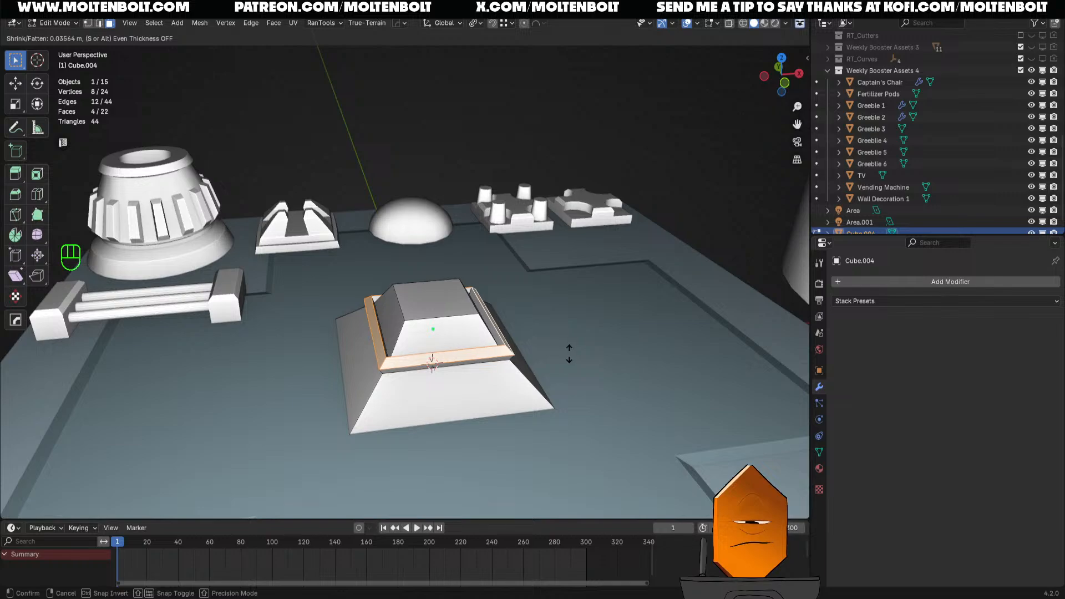
pyautogui.click(570, 354)
# Scale the extruded ring to about 1.06 in X and Y only, keeping Z locked
pyautogui.press('s')
pyautogui.hotkey('shift', 'z')
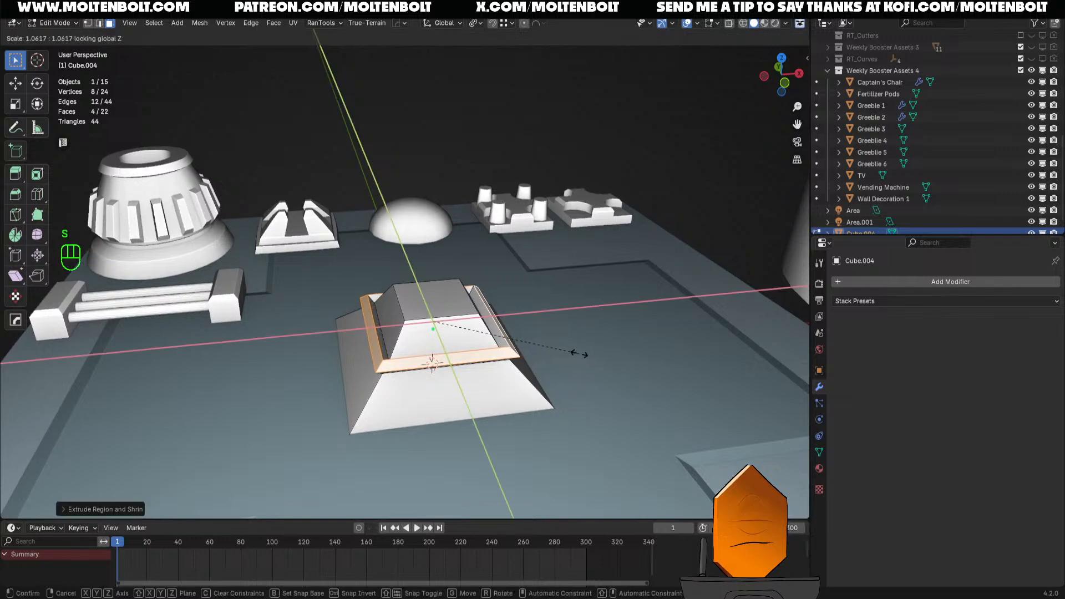
pyautogui.click(582, 353)
pyautogui.moveTo(582, 352); pyautogui.dragTo(512, 394, button='middle')
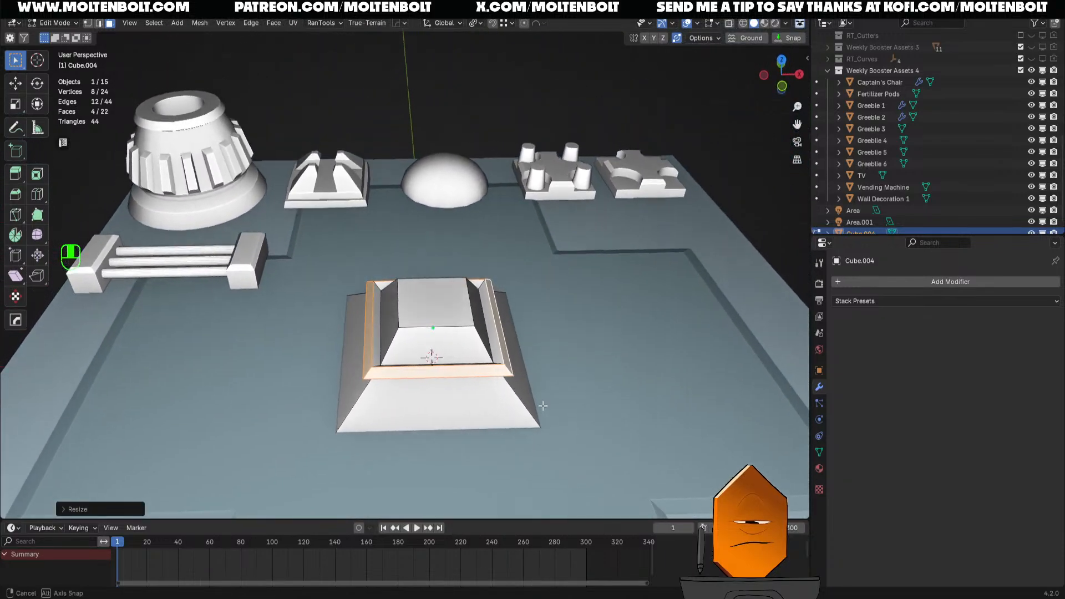
# Return to Object Mode and isolate the Floors collection in the viewport
pyautogui.press('Tab')
pyautogui.press('3')
pyautogui.press('2')
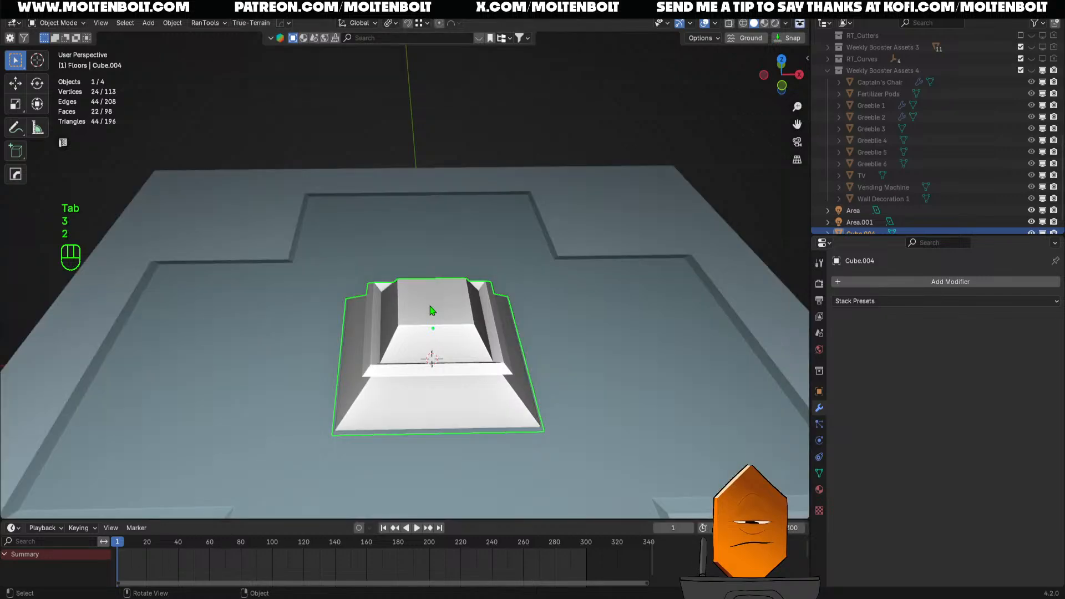
pyautogui.press('1')
pyautogui.press('2')
pyautogui.press('3')
pyautogui.press('2')
# Move the new greeble into the Weekly Booster Assets 4 collection
pyautogui.scroll(-1, 970, 209)
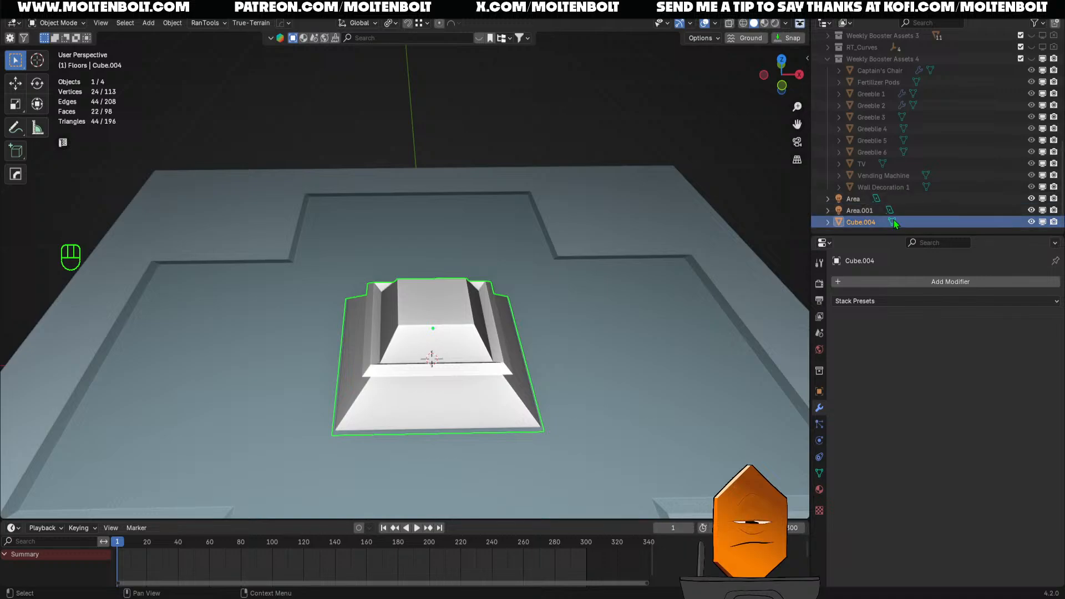
pyautogui.press('m')
pyautogui.click(454, 366)
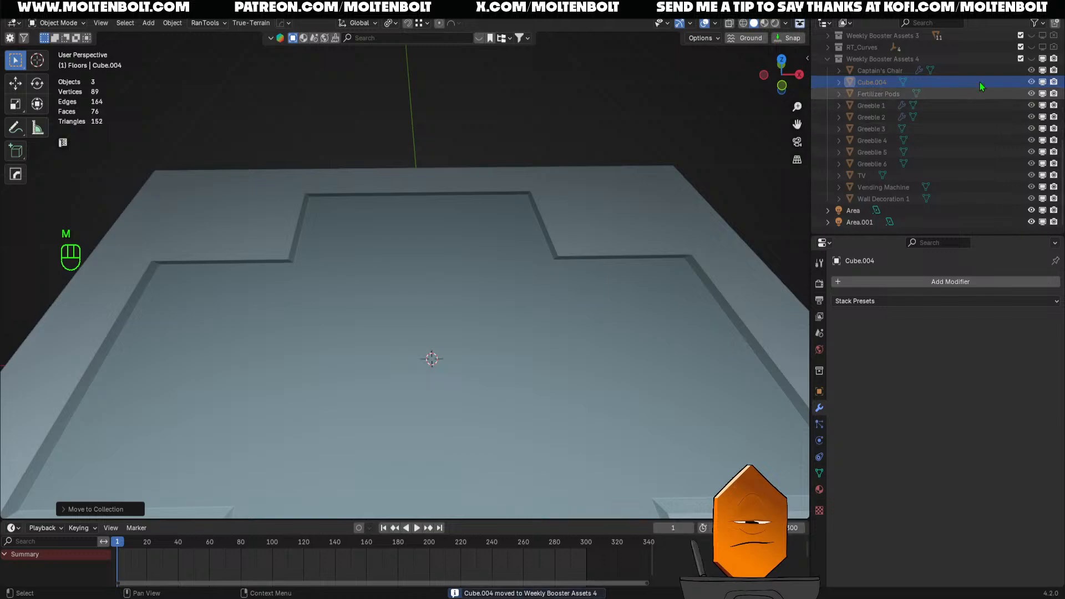
pyautogui.scroll(8, 999, 122)
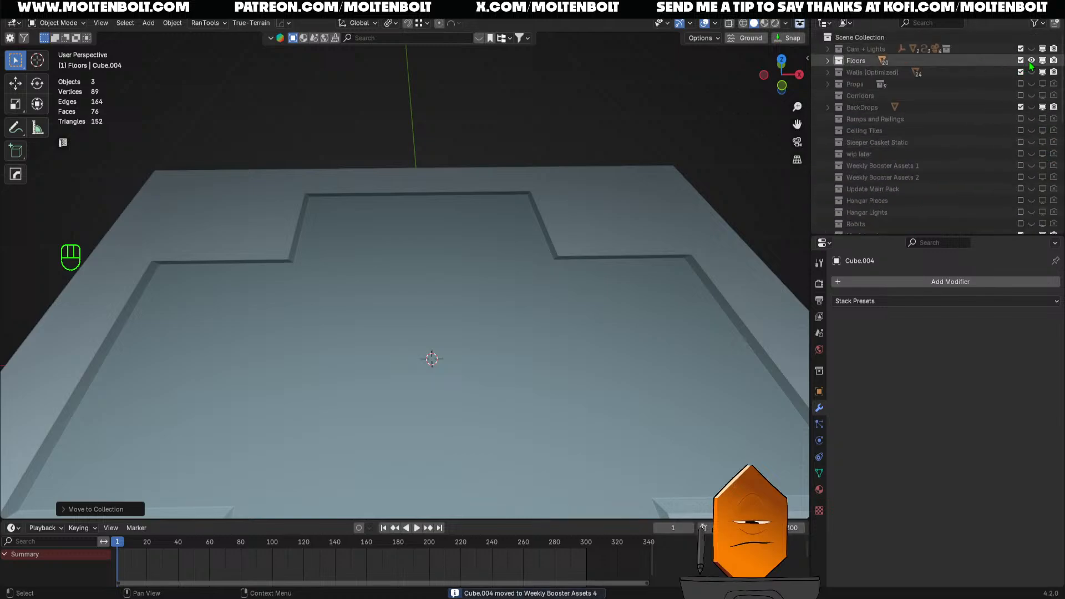
# Show the Weekly Booster Assets 4 collection in the viewport and save the file
pyautogui.keyDown('ctrl'); pyautogui.moveTo(611, 208); pyautogui.dragTo(564, 402, button='middle'); pyautogui.keyUp('ctrl')
pyautogui.moveTo(0, 0); pyautogui.dragTo(0, 0)
pyautogui.keyDown('ctrl'); pyautogui.moveTo(564, 402); pyautogui.dragTo(596, 327, button='middle'); pyautogui.keyUp('ctrl')
pyautogui.scroll(-8, 982, 183)
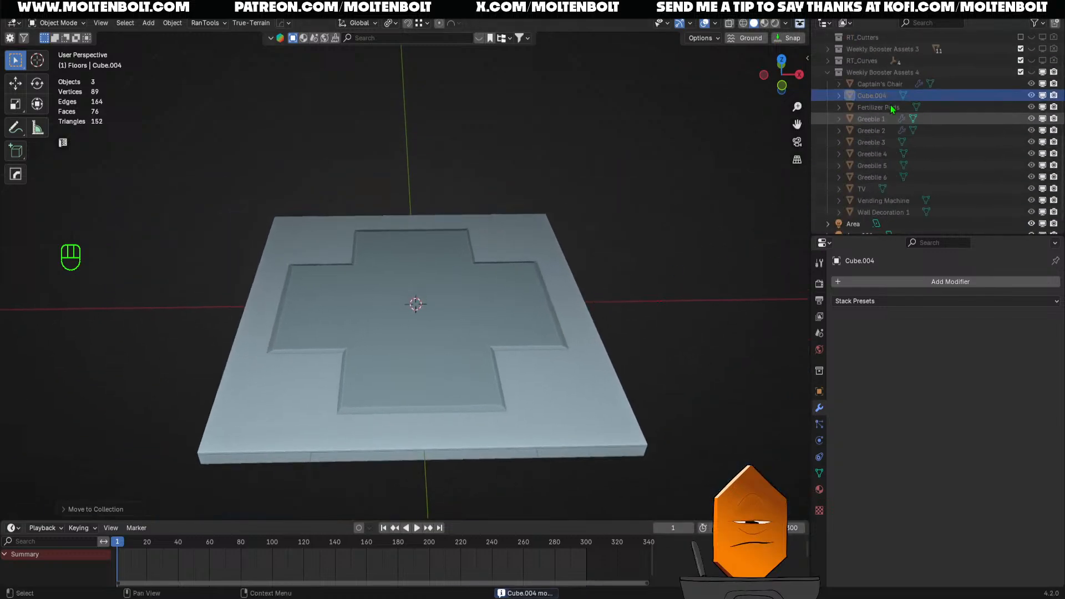
pyautogui.click(1031, 72)
pyautogui.moveTo(499, 321); pyautogui.dragTo(463, 299, button='middle')
pyautogui.hotkey('ctrl', 's')
# Add two evenly spaced horizontal loop cuts around the lower sloped tier of the new greeble in Edit Mode
pyautogui.press('Tab')
pyautogui.keyDown('shift'); pyautogui.moveTo(492, 378); pyautogui.dragTo(473, 357, button='middle'); pyautogui.keyUp('shift')
pyautogui.press('`')
pyautogui.press('3')
pyautogui.keyDown('shift'); pyautogui.moveTo(475, 318); pyautogui.dragTo(507, 328, button='middle'); pyautogui.keyUp('shift')
pyautogui.hotkey('ctrl', 'r')
pyautogui.scroll(1, 525, 329)
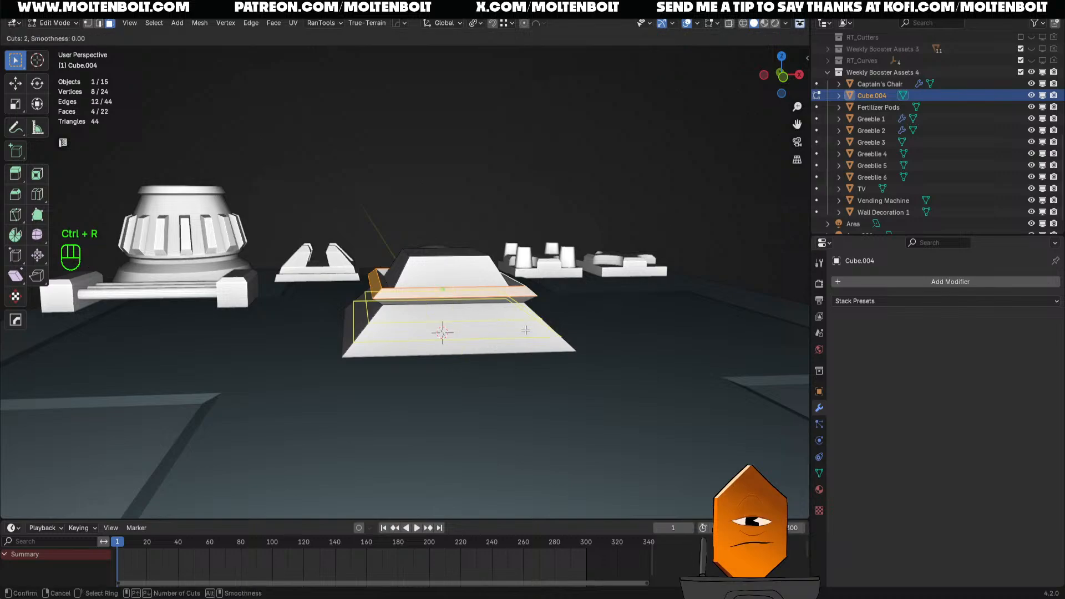
pyautogui.click(526, 329)
pyautogui.rightClick(538, 328)
pyautogui.moveTo(570, 318); pyautogui.dragTo(571, 322, button='middle')
pyautogui.moveTo(605, 354); pyautogui.dragTo(638, 348, button='middle')
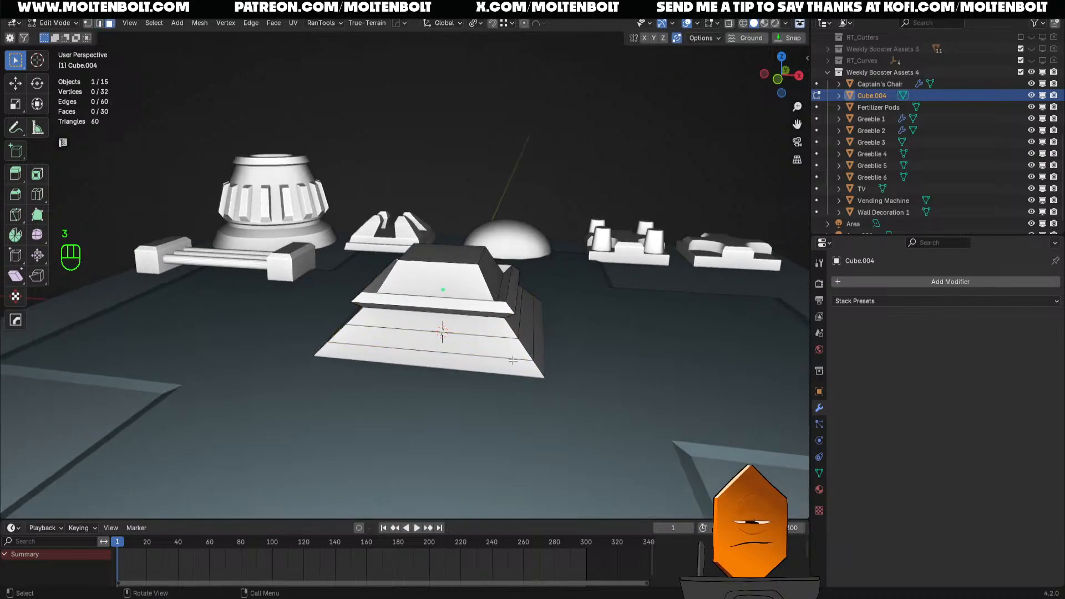
# Inset the middle face ring of the lower tier and scale it to about 0.9 in X and Y, keeping Z locked
pyautogui.press('3')
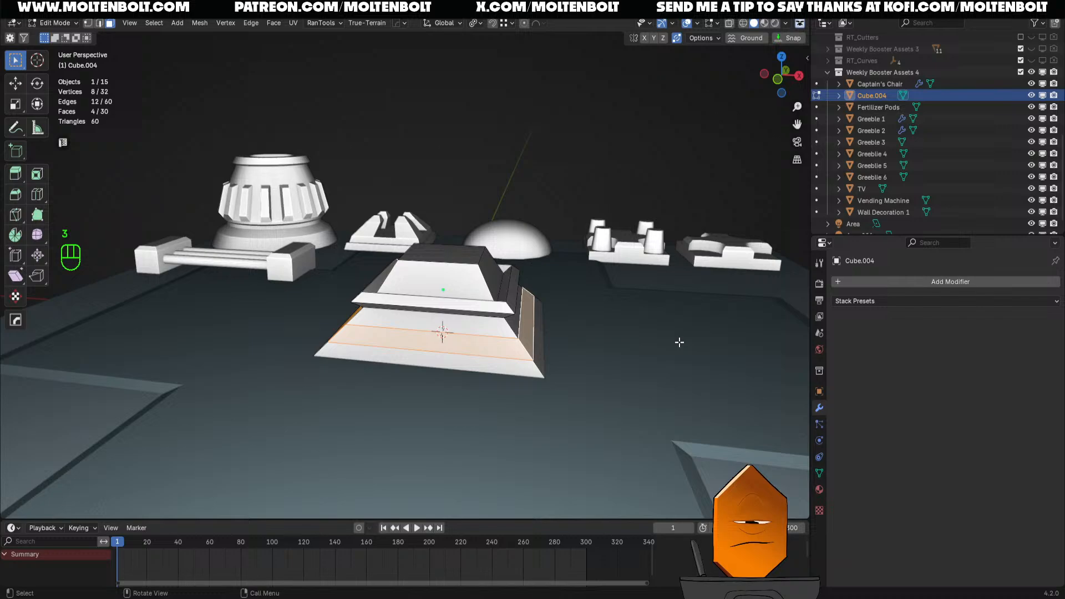
pyautogui.press('i')
pyautogui.click(678, 343)
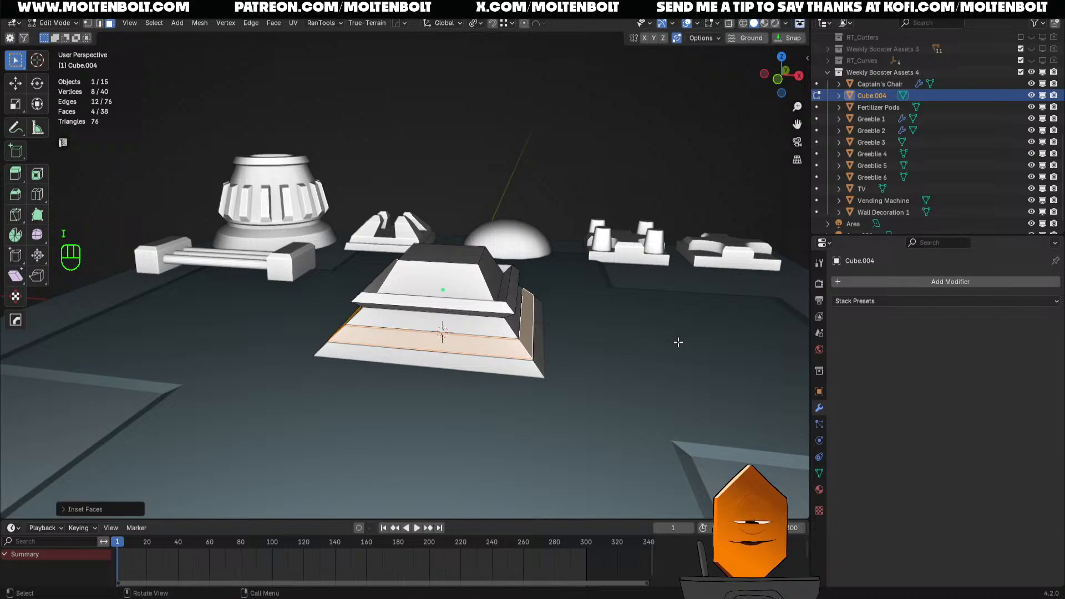
pyautogui.press('s')
pyautogui.hotkey('shift', 'z')
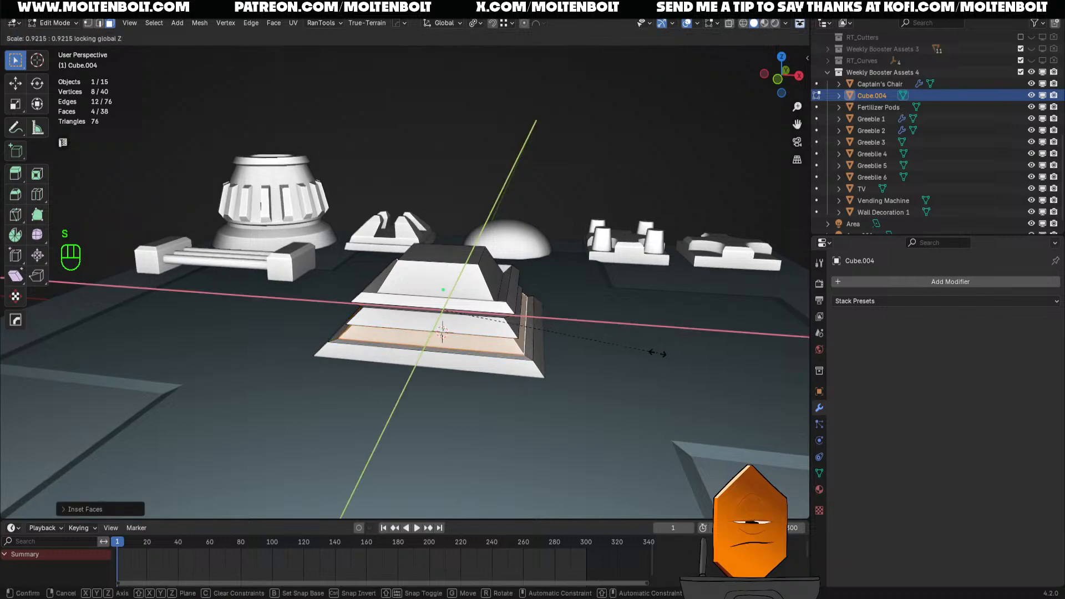
pyautogui.click(649, 355)
# Inset the greeble's top face, extrude it about 0.044 m downward as a recess, and return to Object Mode
pyautogui.moveTo(648, 356); pyautogui.dragTo(595, 347, button='middle')
pyautogui.click(415, 239)
pyautogui.click(450, 268)
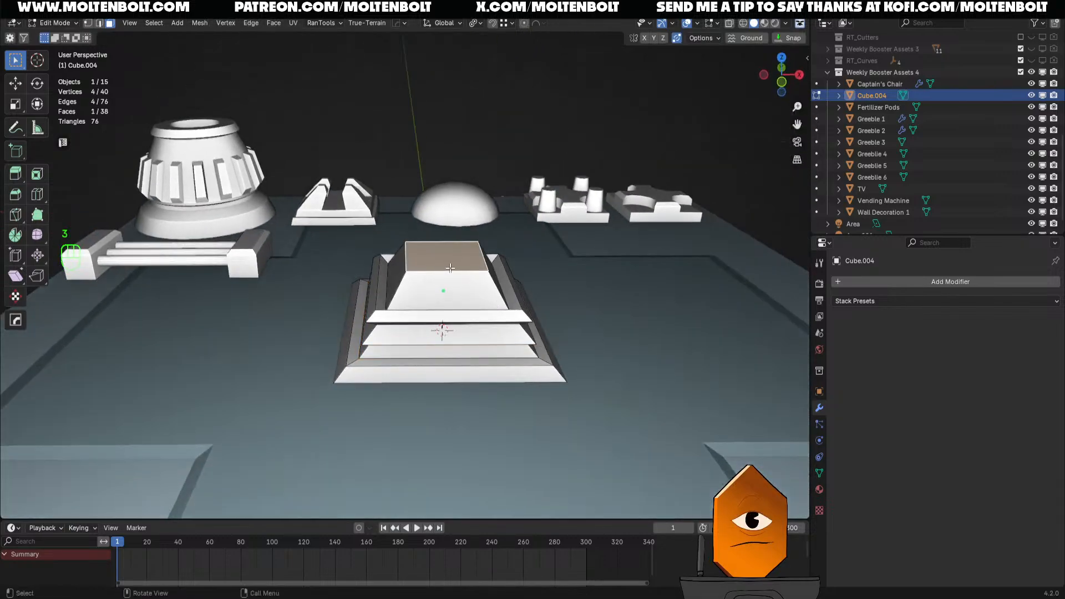
pyautogui.press('i')
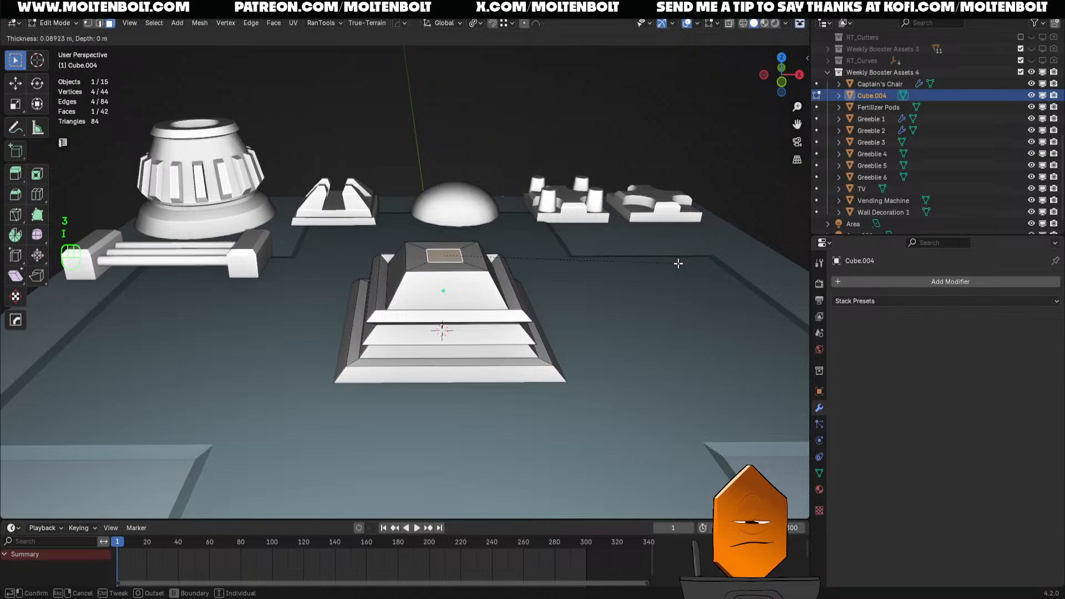
pyautogui.click(694, 263)
pyautogui.press('e')
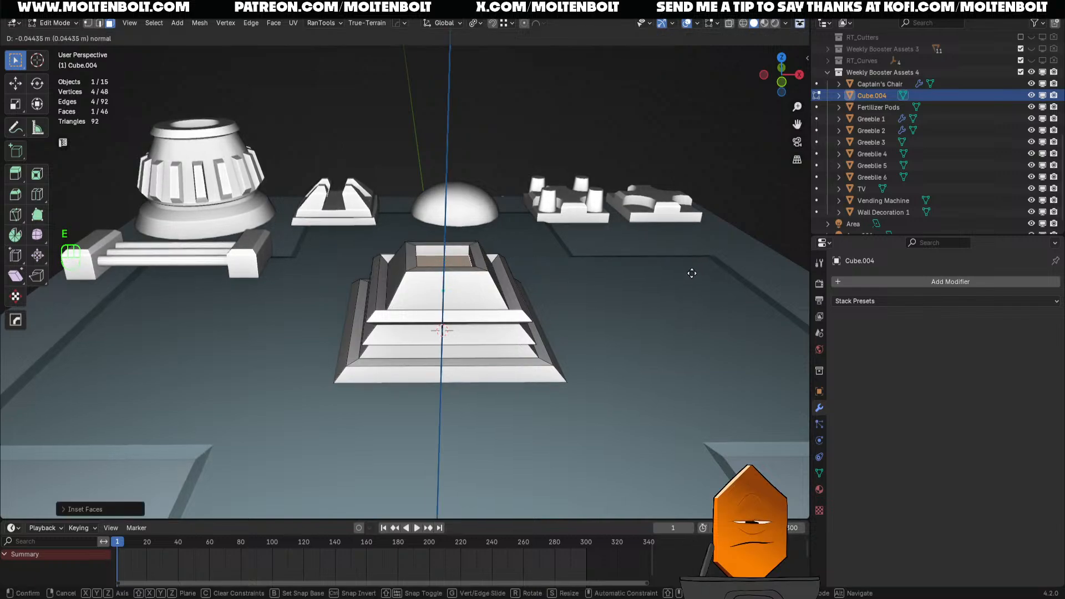
pyautogui.click(692, 274)
pyautogui.press('Tab')
# Try to scale the stepped greeble down about its current origin, checking it in front view
pyautogui.moveTo(686, 314); pyautogui.dragTo(592, 323, button='middle')
pyautogui.press('`')
pyautogui.press('s')
pyautogui.click(586, 227)
pyautogui.press('`')
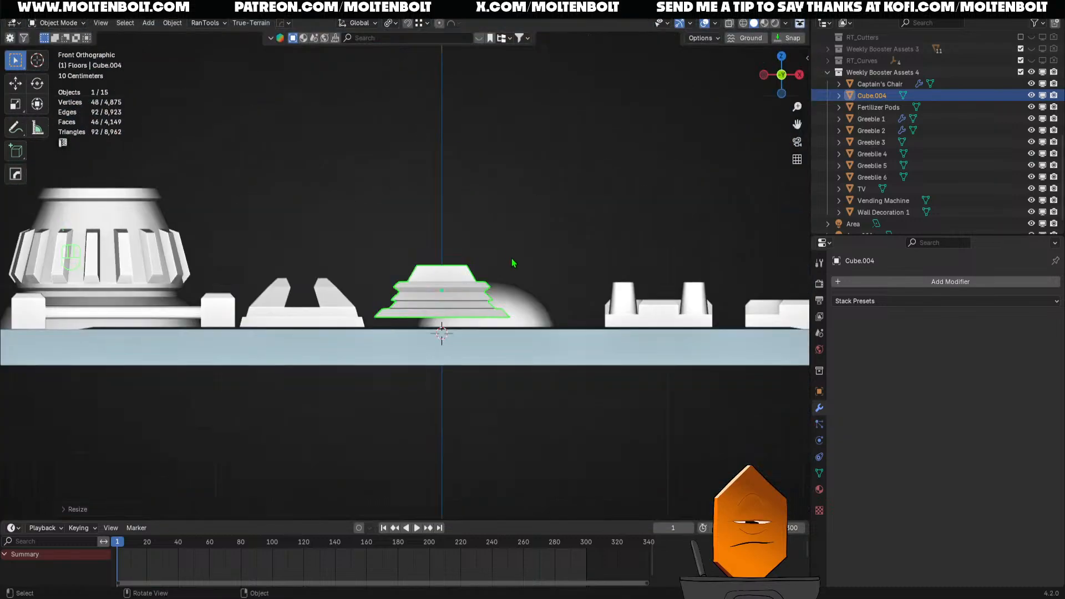
pyautogui.hotkey('ctrl', 'z')
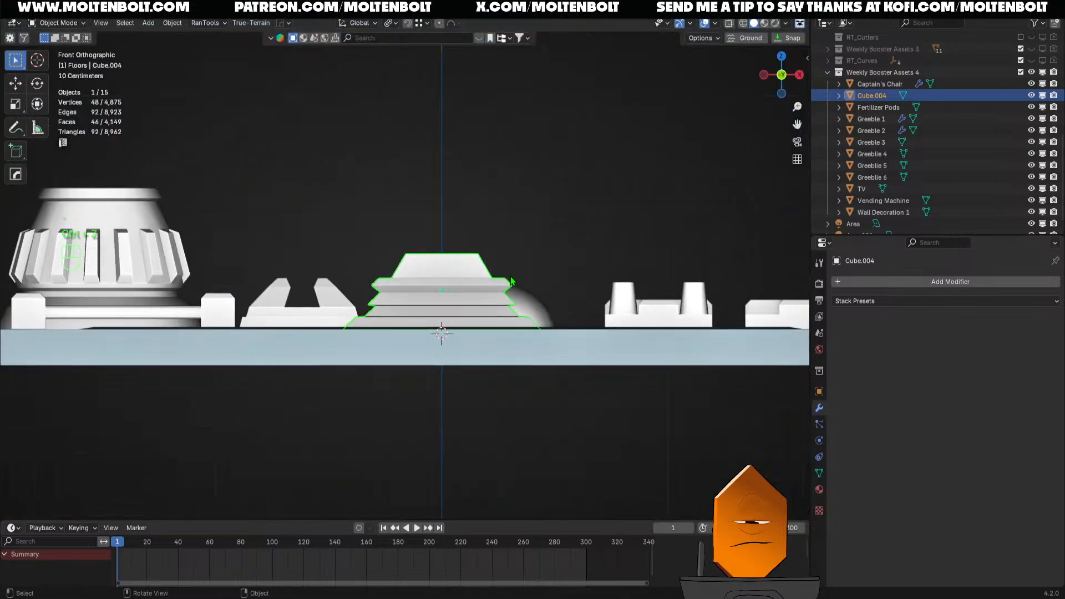
# Apply all transforms to the stepped greeble, and scale it down uniformly with its origin set to the 3D cursor
pyautogui.press('q')
pyautogui.click(466, 333)
pyautogui.press('q')
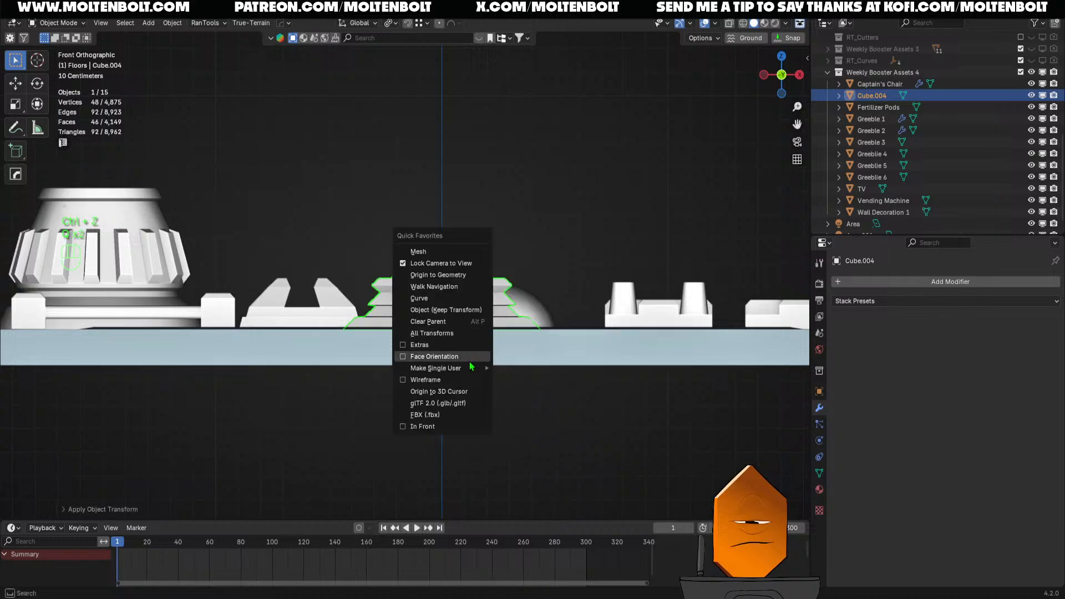
pyautogui.click(438, 391)
pyautogui.press('s')
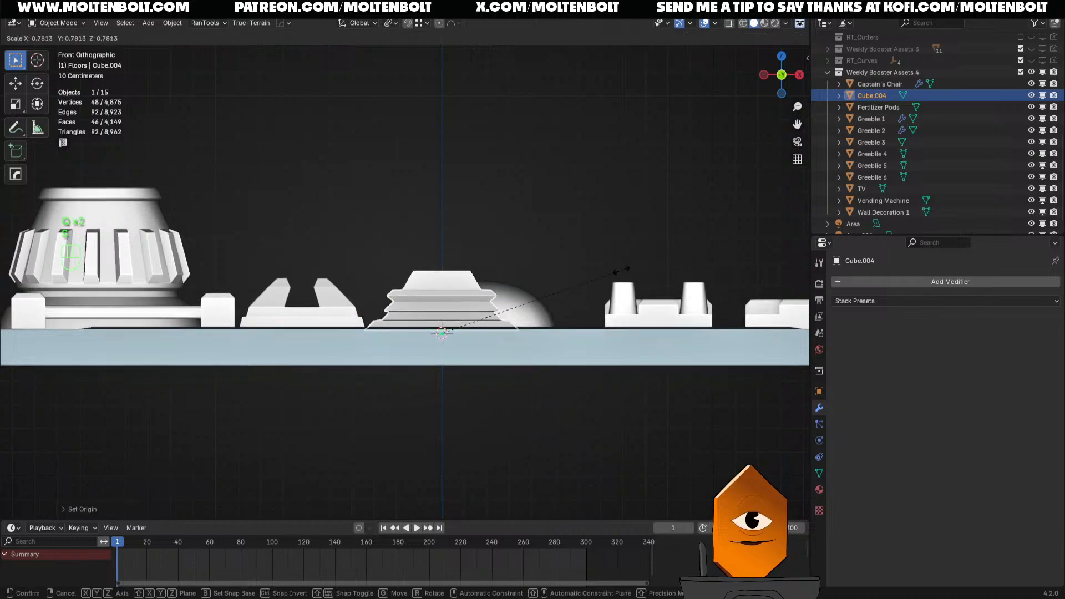
pyautogui.click(265, 311)
# Snap Greeble 3 to the 3D cursor and scale it uniformly to about 0.95 to match the stepped greeble's width
pyautogui.click(266, 312)
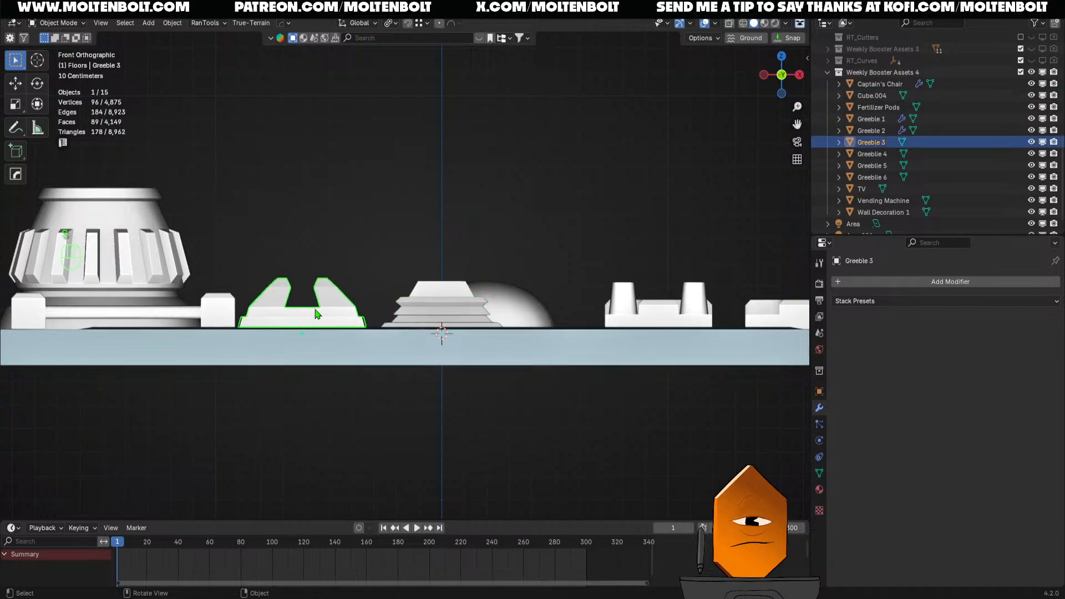
pyautogui.hotkey('shift', 's')
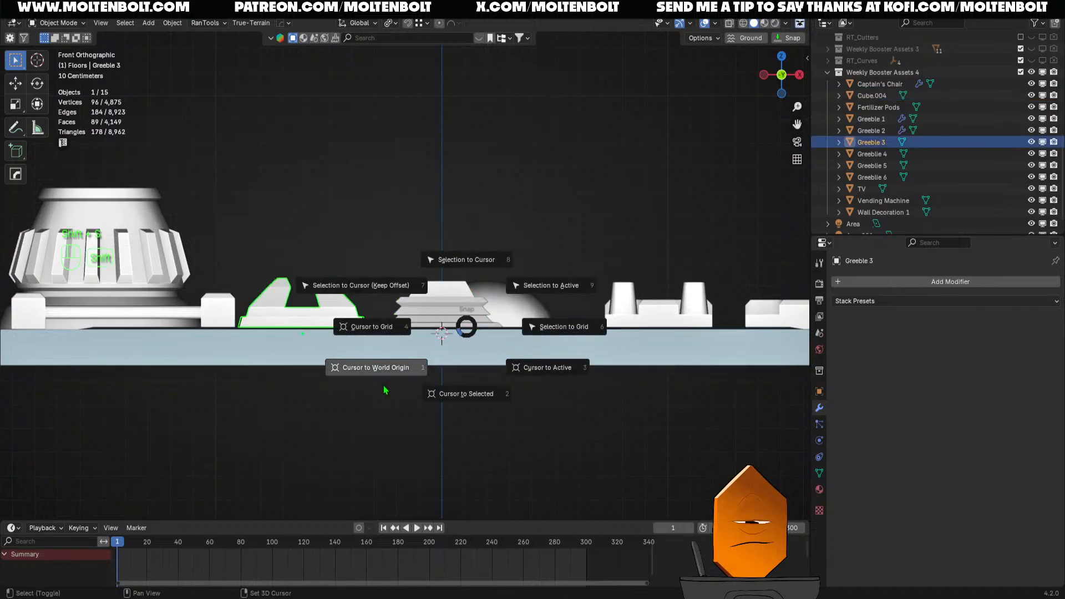
pyautogui.click(522, 213)
pyautogui.press('s')
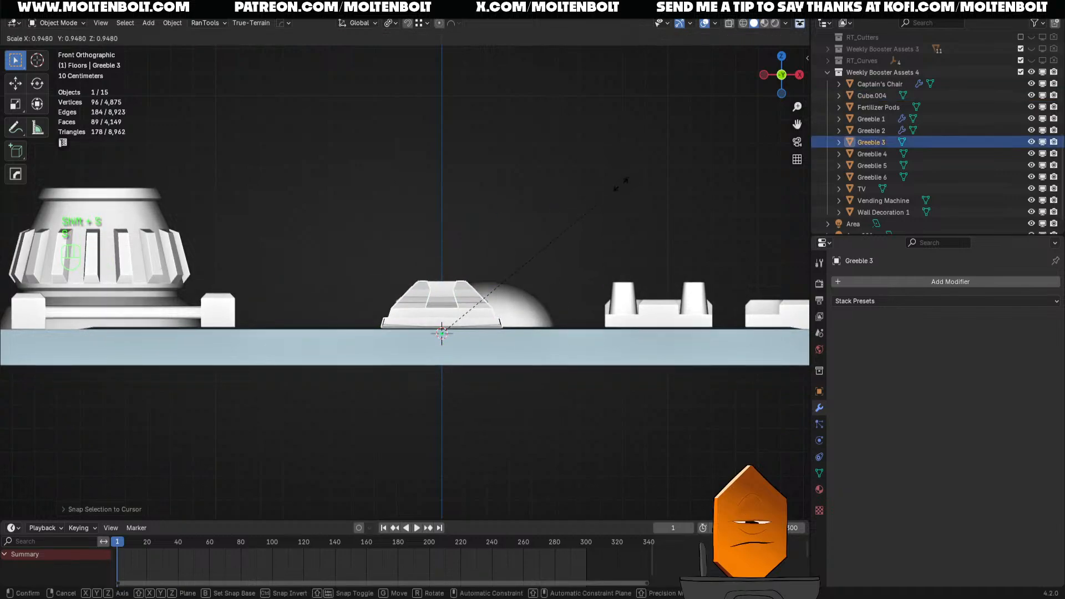
pyautogui.click(591, 285)
# Move Greeble 3 in top view, with Z locked, into the back row between the ribbed cylinder and the dome
pyautogui.moveTo(591, 285); pyautogui.dragTo(560, 437, button='middle')
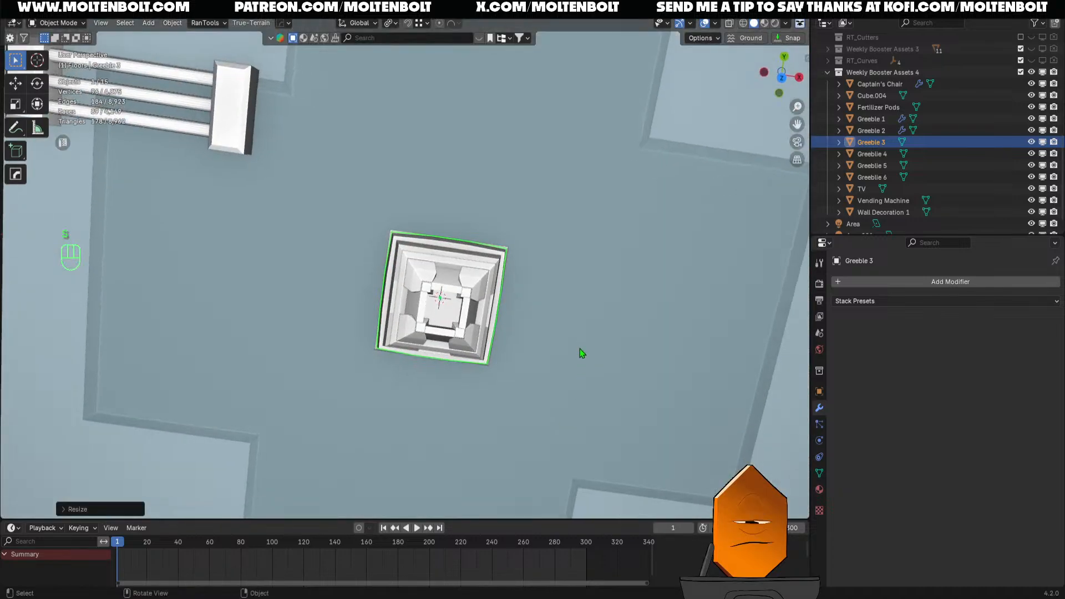
pyautogui.press('`')
pyautogui.scroll(-2, 558, 308)
pyautogui.press('g')
pyautogui.hotkey('shift', 'z')
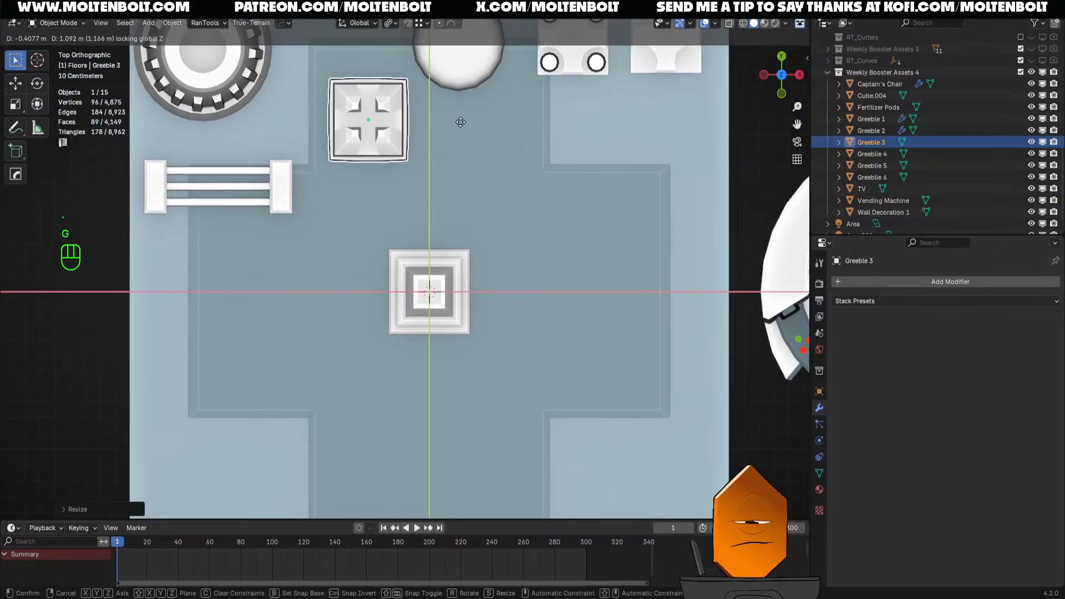
pyautogui.click(447, 66)
# Move the stepped greeble with Z locked to the spot in front of Greeble 3, beside the railed greeble
pyautogui.click(449, 315)
pyautogui.press('g')
pyautogui.hotkey('shift', 'z')
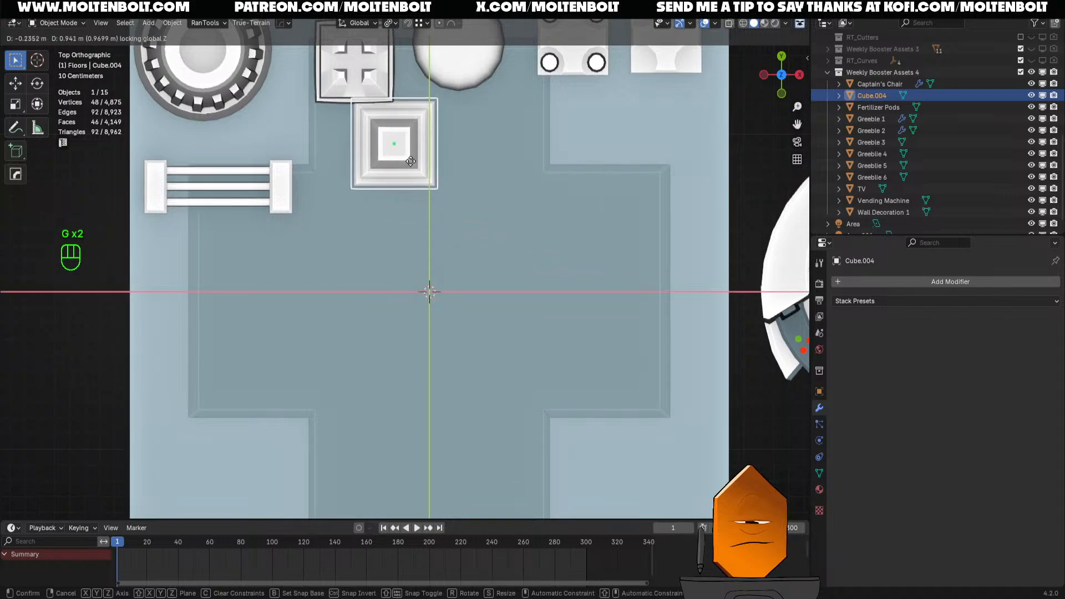
pyautogui.click(379, 198)
# Rename the stepped greeble as Greeblie 7 and save the file
pyautogui.press('F2')
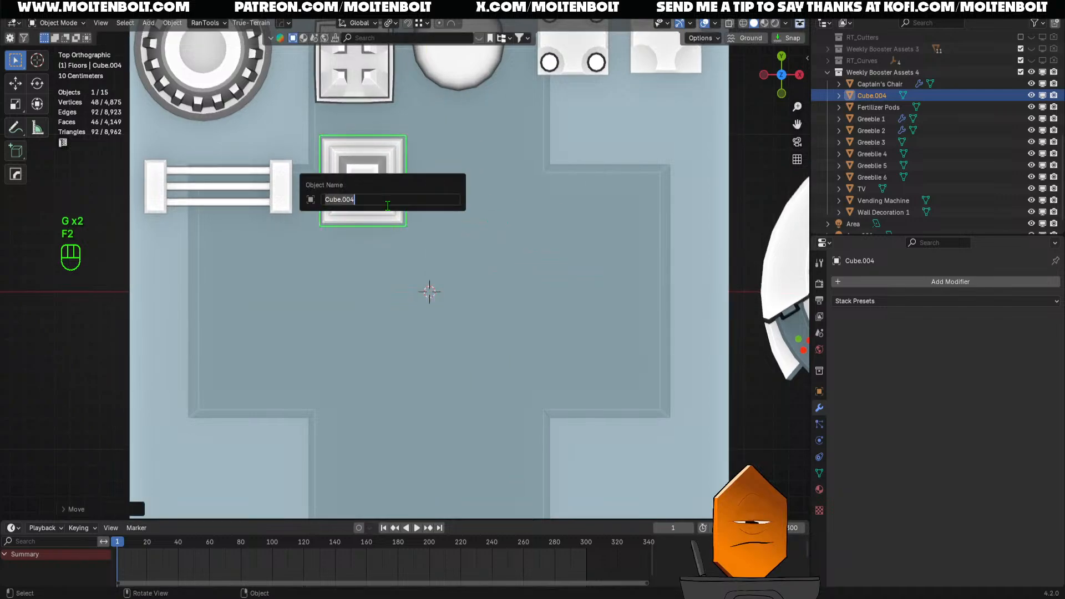
pyautogui.write('Greeblie 7')
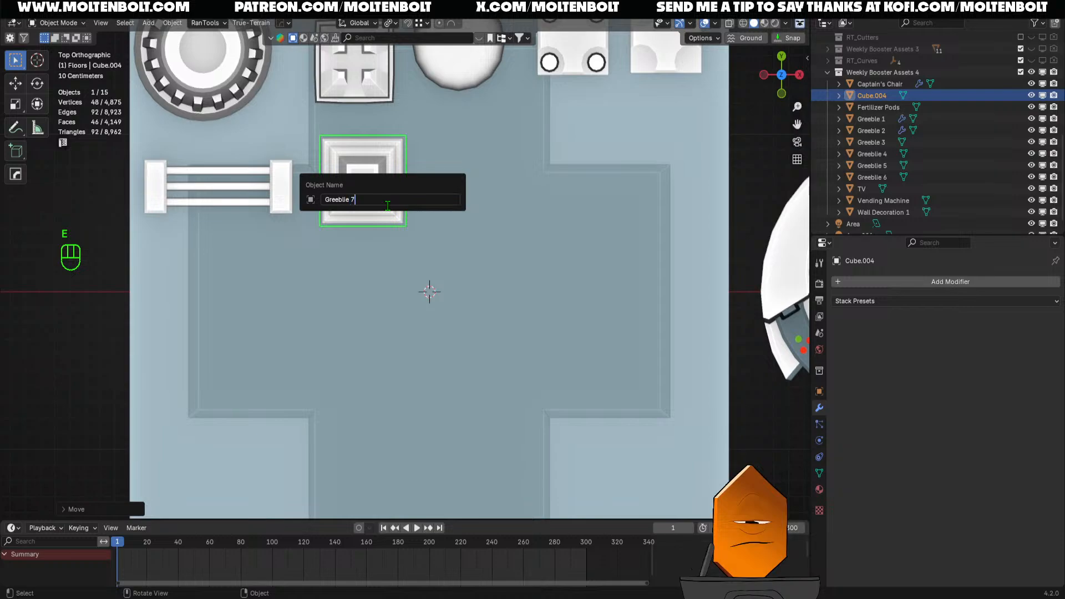
pyautogui.press('Return')
pyautogui.scroll(-5, 483, 249)
pyautogui.hotkey('ctrl', 's')
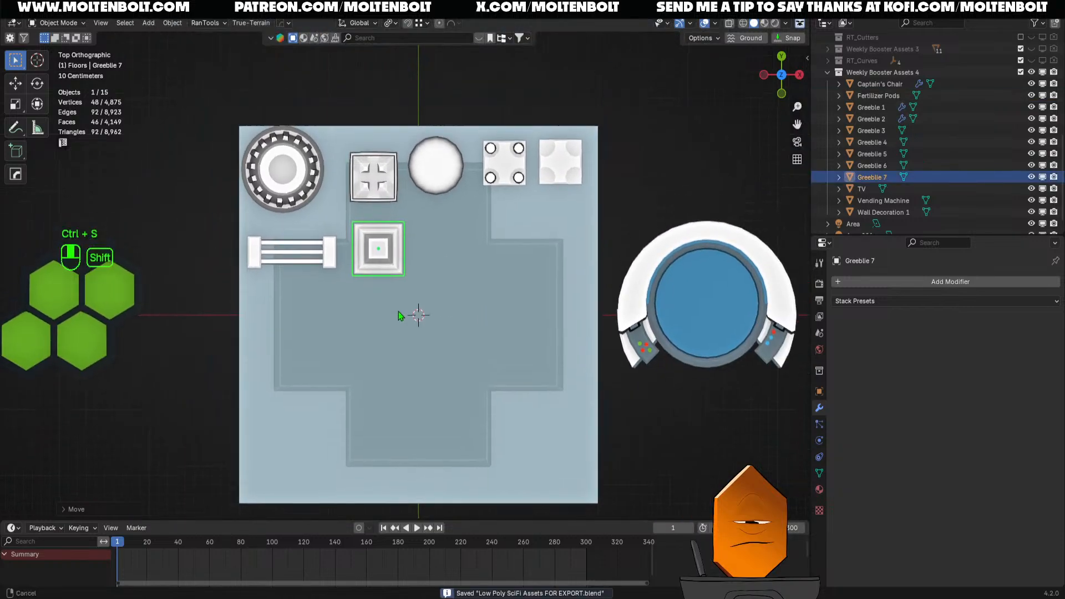
# Mark seams by angle on Greeble 1, the ribbed cylinder, and unwrap it with Zen Unwrap
pyautogui.moveTo(399, 311); pyautogui.dragTo(408, 292, button='middle')
pyautogui.click(291, 205)
pyautogui.press('Tab')
pyautogui.keyDown('shift'); pyautogui.moveTo(434, 253); pyautogui.dragTo(537, 313, button='middle'); pyautogui.keyUp('shift')
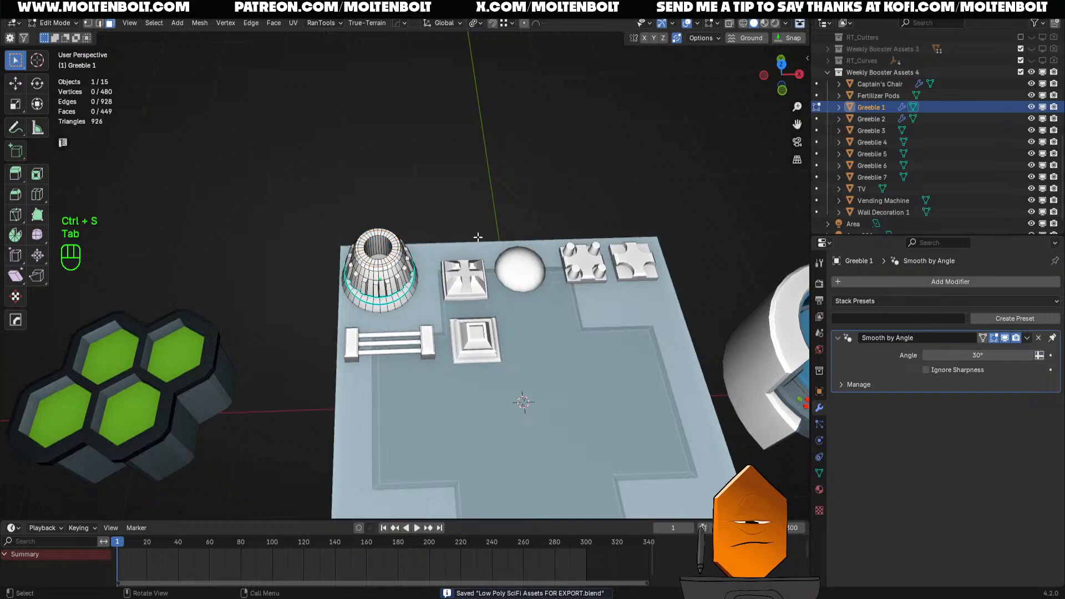
pyautogui.hotkey('alt', 'u')
pyautogui.hotkey('alt', 'u')
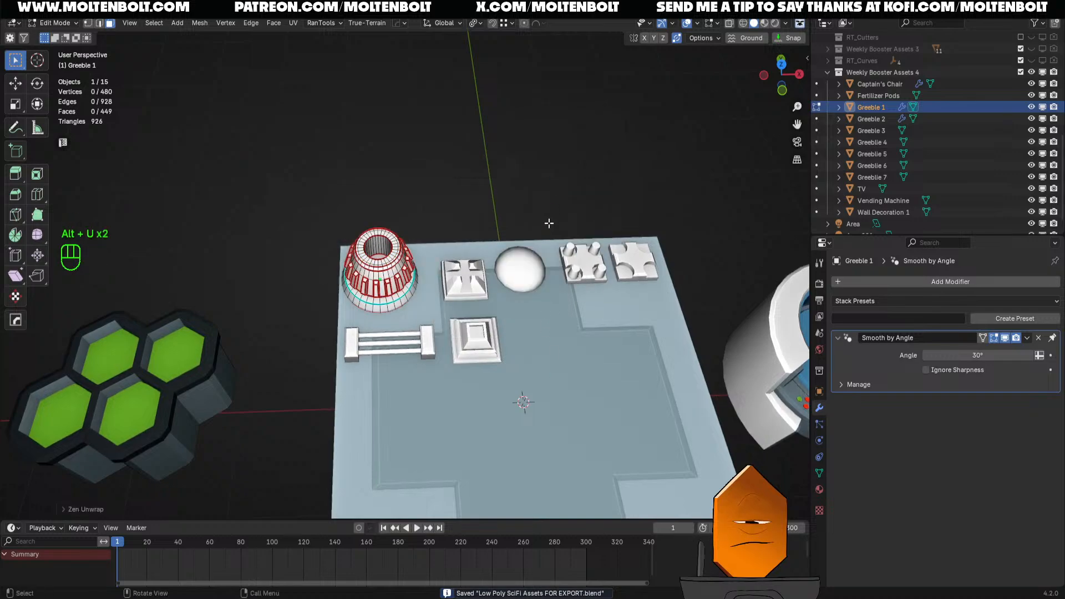
# Mark seams by angle on Greeble 3 and unwrap it with Zen Unwrap
pyautogui.press('Tab')
pyautogui.click(469, 278)
pyautogui.press('Tab')
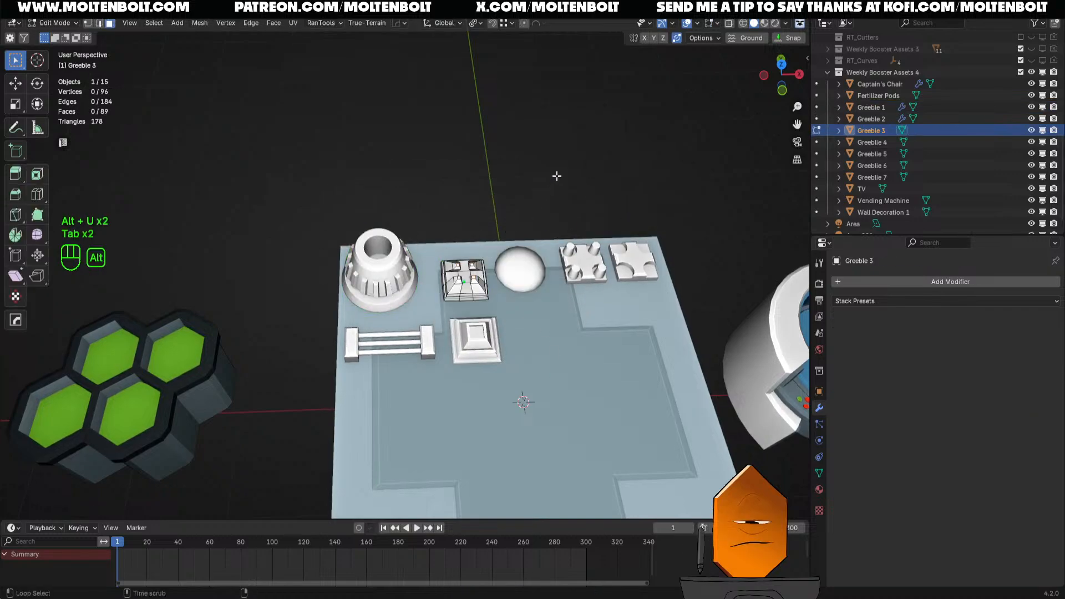
pyautogui.hotkey('alt', 'u')
pyautogui.hotkey('alt', 'u')
pyautogui.press('Tab')
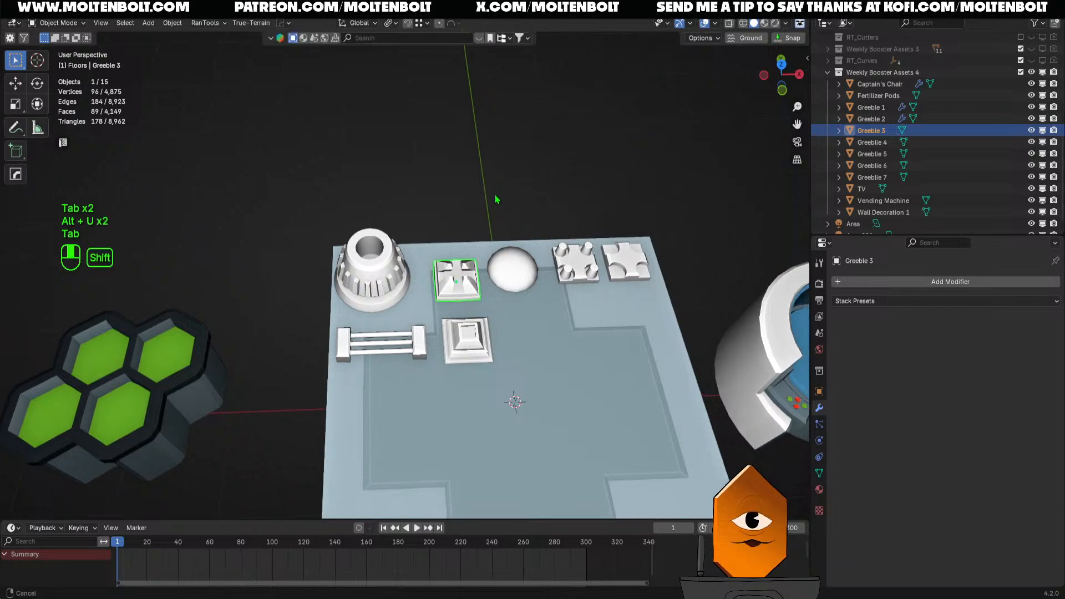
# Unwrap the entire mesh of Greeble 2, the dome, with the standard Unwrap operation
pyautogui.scroll(2, 500, 233)
pyautogui.click(478, 222)
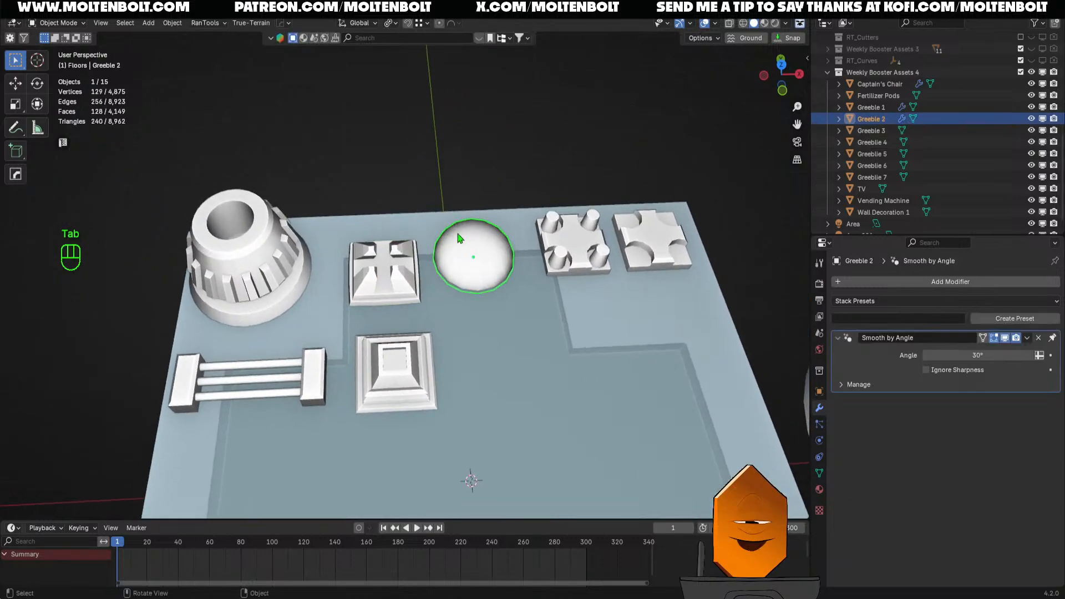
pyautogui.press('Tab')
pyautogui.press('a')
pyautogui.click(523, 200)
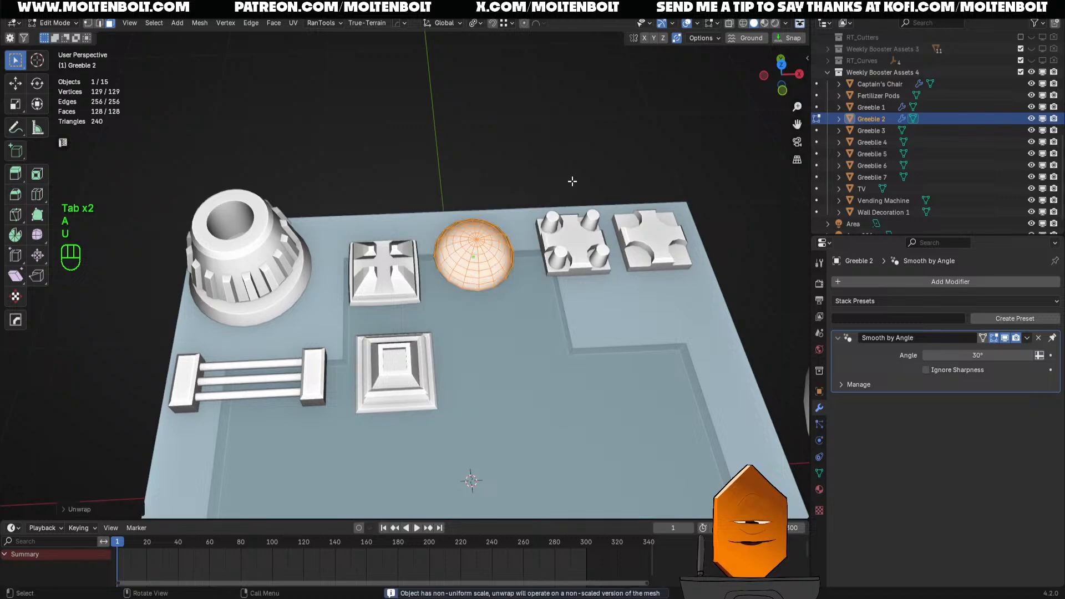
pyautogui.press('Tab')
# Clear the selection on the dome, mark its seams by angle and run Zen Unwrap on it
pyautogui.press('Tab')
pyautogui.moveTo(498, 229); pyautogui.dragTo(509, 168, button='middle')
pyautogui.hotkey('alt', 'a')
pyautogui.hotkey('alt', 'u')
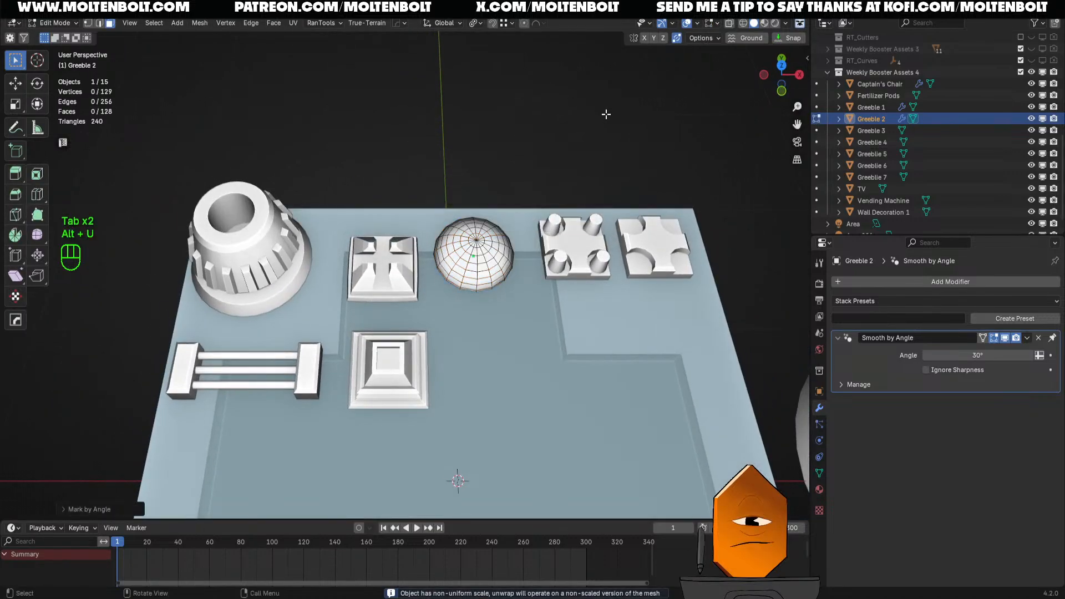
pyautogui.hotkey('alt', 'u')
pyautogui.press('Tab')
# Mark seams by angle on Greeblie 6, the plate with four pegs, and unwrap it with Zen Unwrap
pyautogui.click(594, 261)
pyautogui.press('Tab')
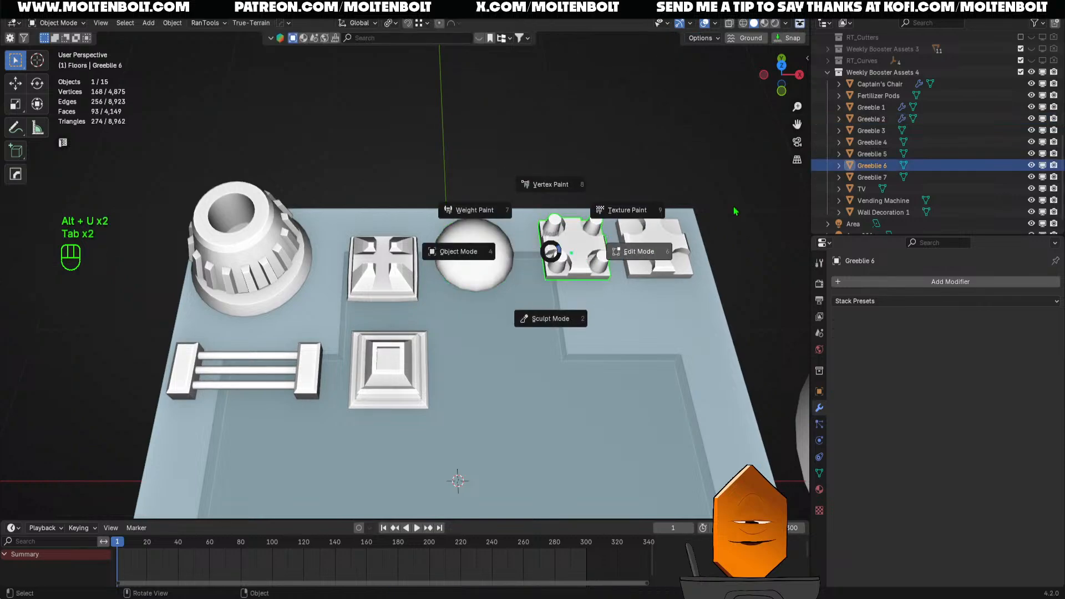
pyautogui.hotkey('alt', 'u')
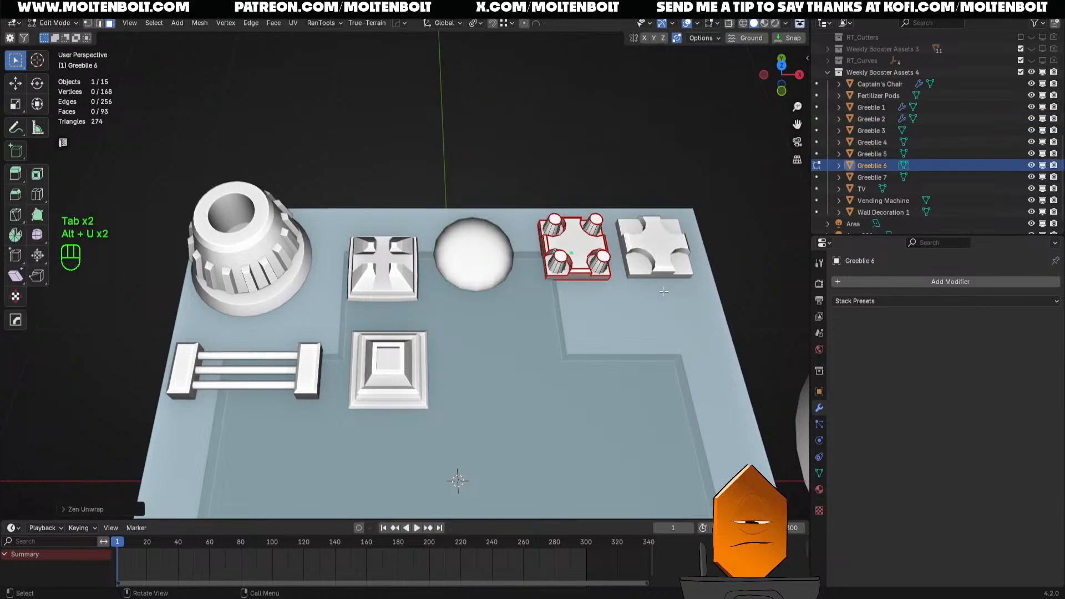
pyautogui.press('Tab')
# Mark seams by angle on Greeblie 5, the plate with rounded corner cut-outs, and unwrap it with Zen Unwrap
pyautogui.click(666, 249)
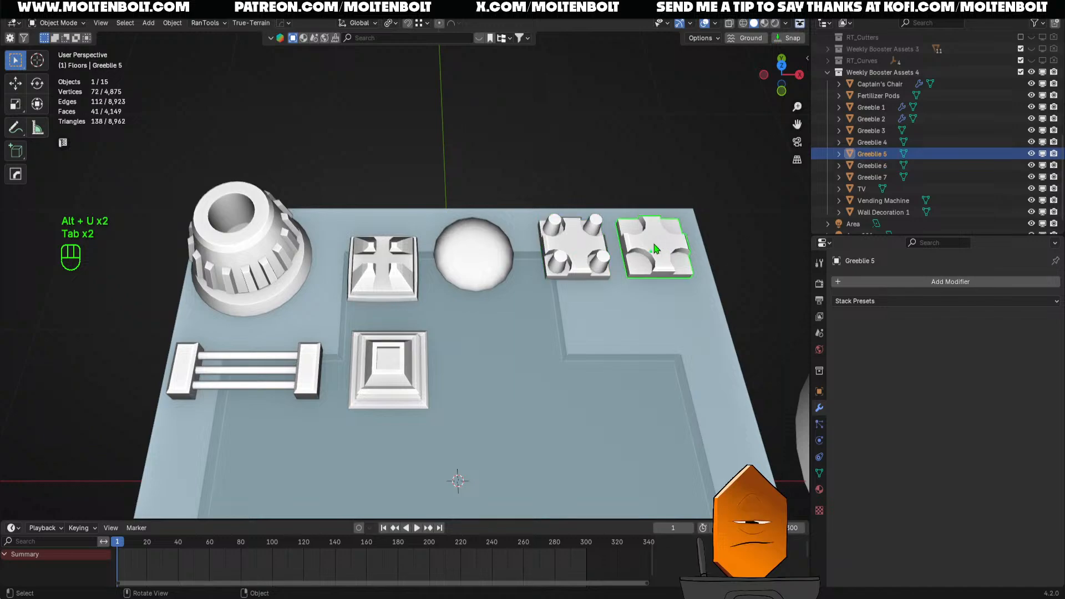
pyautogui.keyDown('shift'); pyautogui.moveTo(628, 243); pyautogui.dragTo(505, 238, button='middle'); pyautogui.keyUp('shift')
pyautogui.press('Tab')
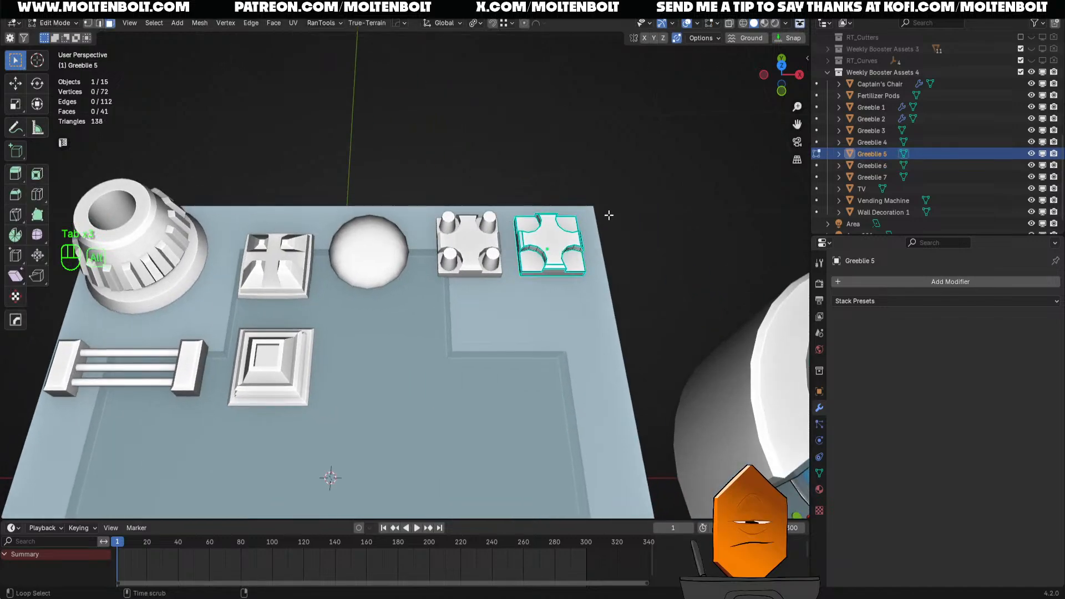
pyautogui.hotkey('alt', 'u')
pyautogui.hotkey('alt', 'u')
pyautogui.press('Tab')
# Mark seams by angle on Greeblie 4, the railed greeble, and unwrap it with Zen Unwrap
pyautogui.keyDown('shift'); pyautogui.moveTo(436, 265); pyautogui.dragTo(574, 182, button='middle'); pyautogui.keyUp('shift')
pyautogui.click(345, 269)
pyautogui.press('Tab')
pyautogui.hotkey('alt', 'u')
pyautogui.hotkey('alt', 'u')
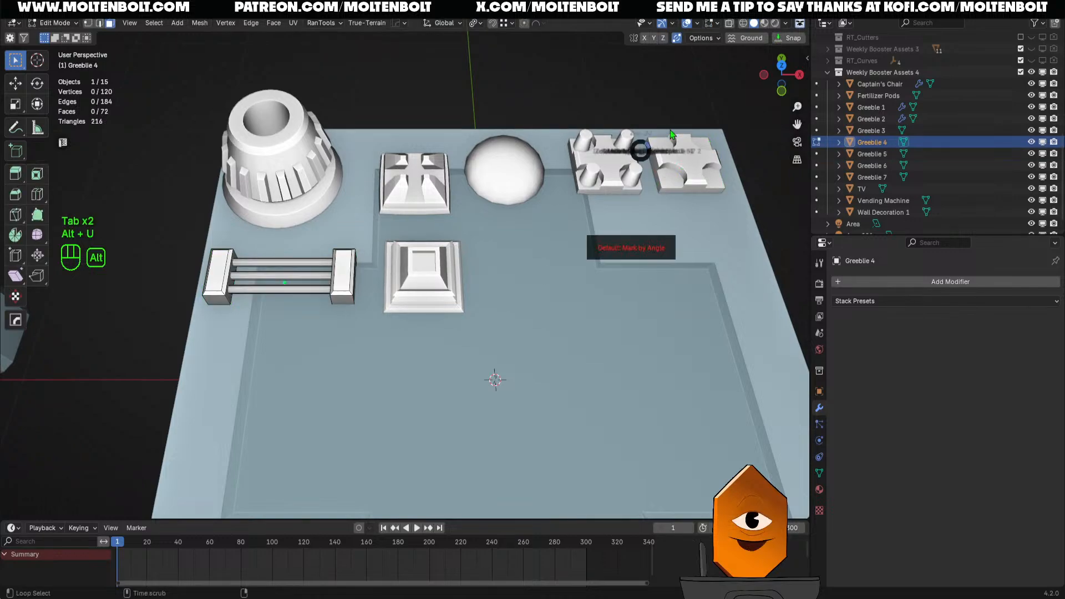
pyautogui.press('Tab')
# Mark seams by angle on Greeblie 7, the stepped square greeble, and unwrap it with Zen Unwrap
pyautogui.click(422, 306)
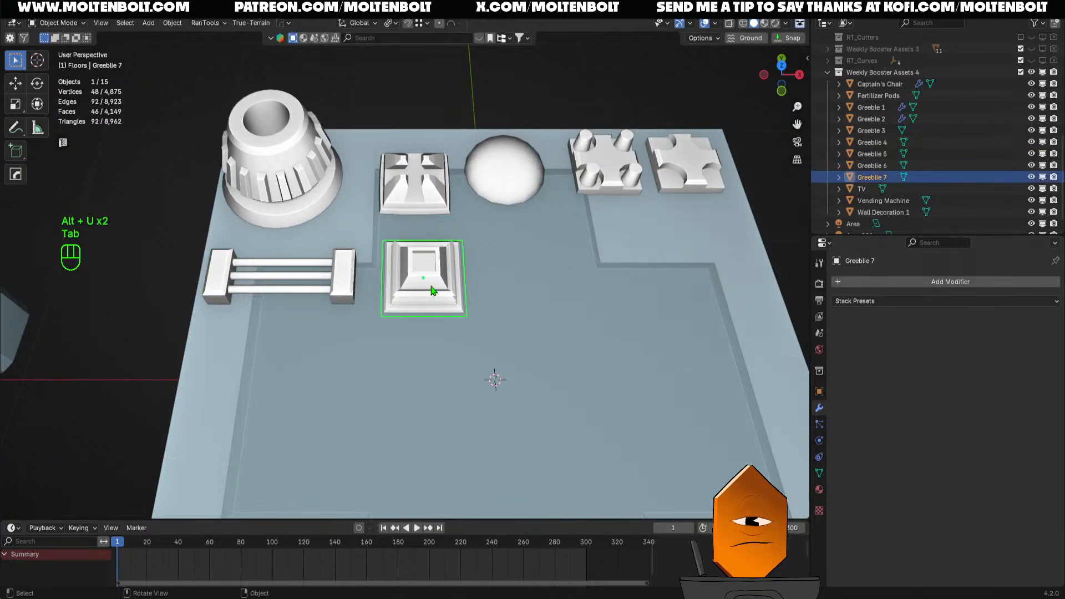
pyautogui.press('Tab')
pyautogui.press('Tab')
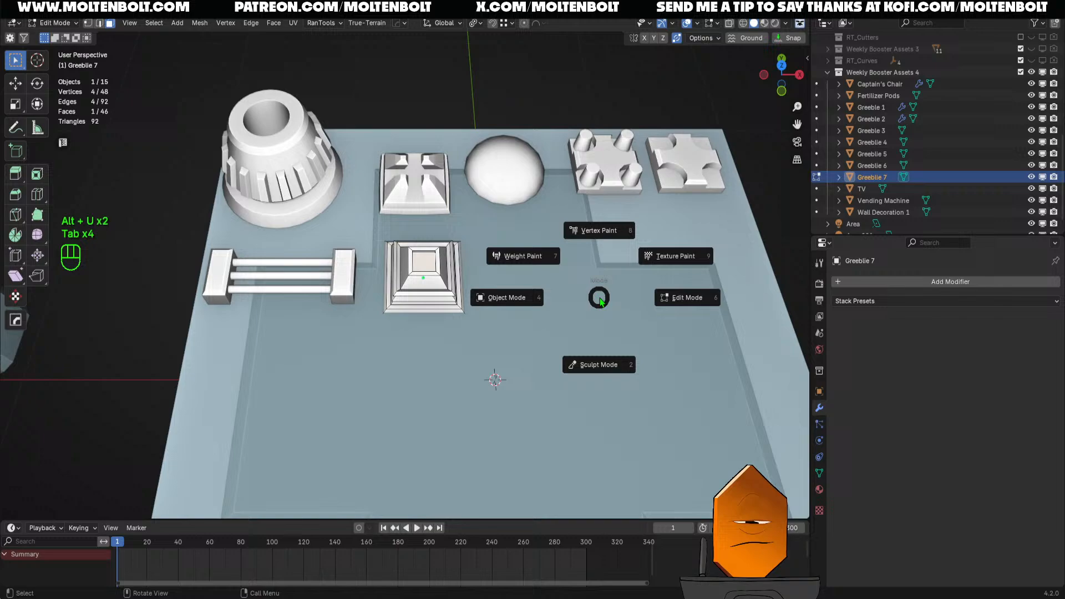
pyautogui.click(658, 294)
pyautogui.hotkey('alt', 'u')
pyautogui.hotkey('alt', 'u')
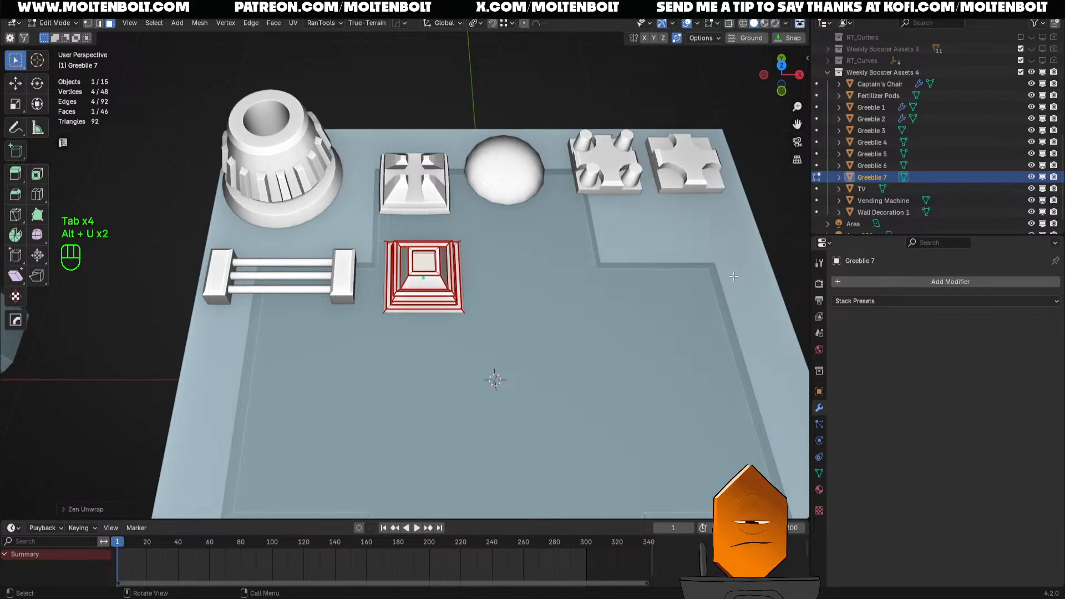
pyautogui.press('Tab')
# Assign the existing Atlas material to Greeble 1, the ribbed round greeble
pyautogui.scroll(-4, 559, 269)
pyautogui.click(341, 200)
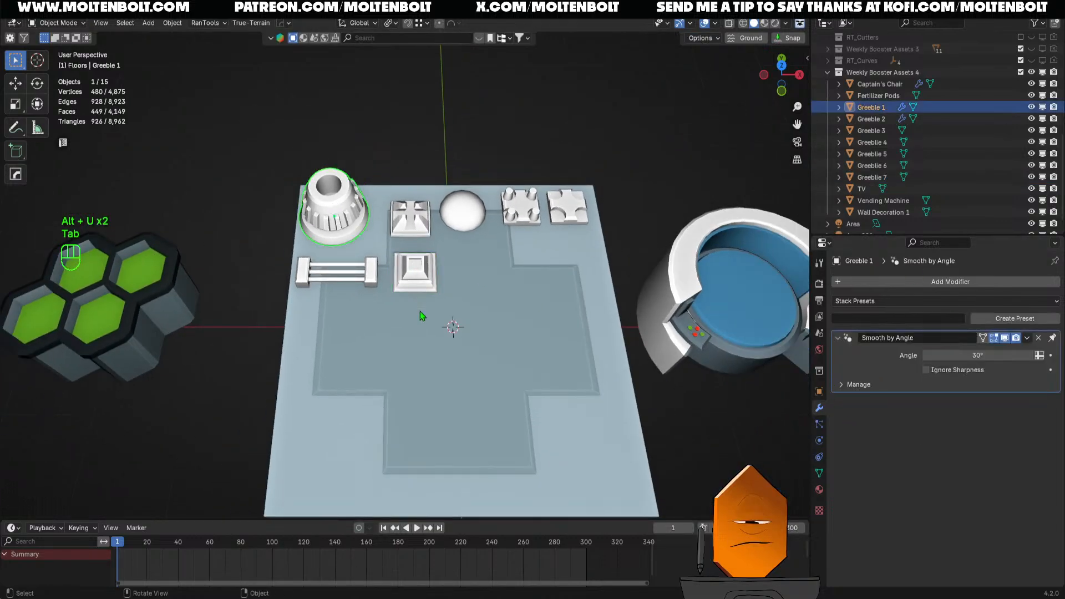
pyautogui.click(820, 488)
pyautogui.click(839, 356)
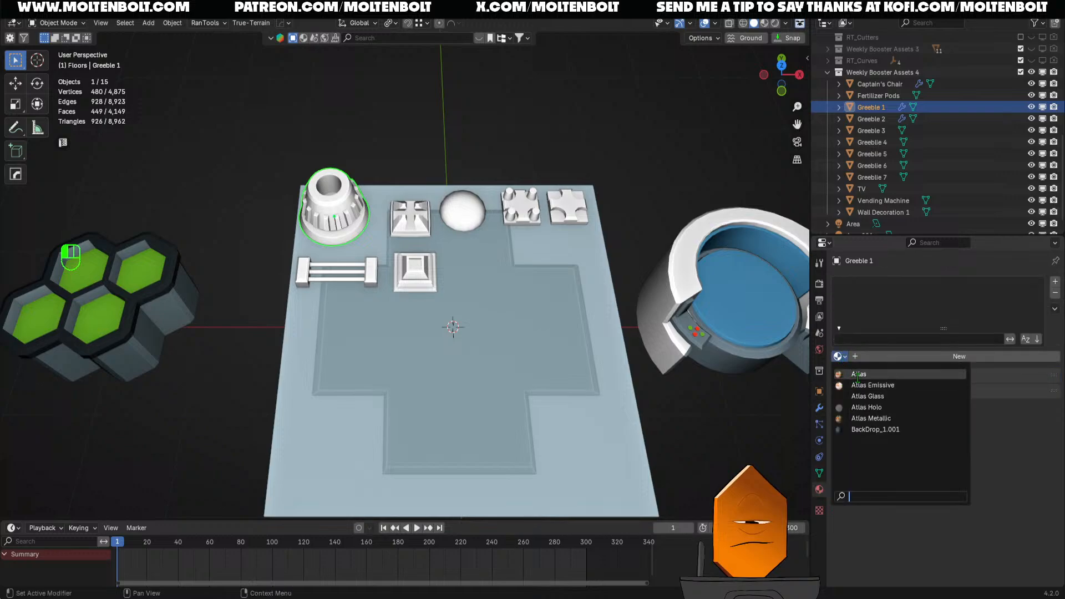
pyautogui.click(858, 374)
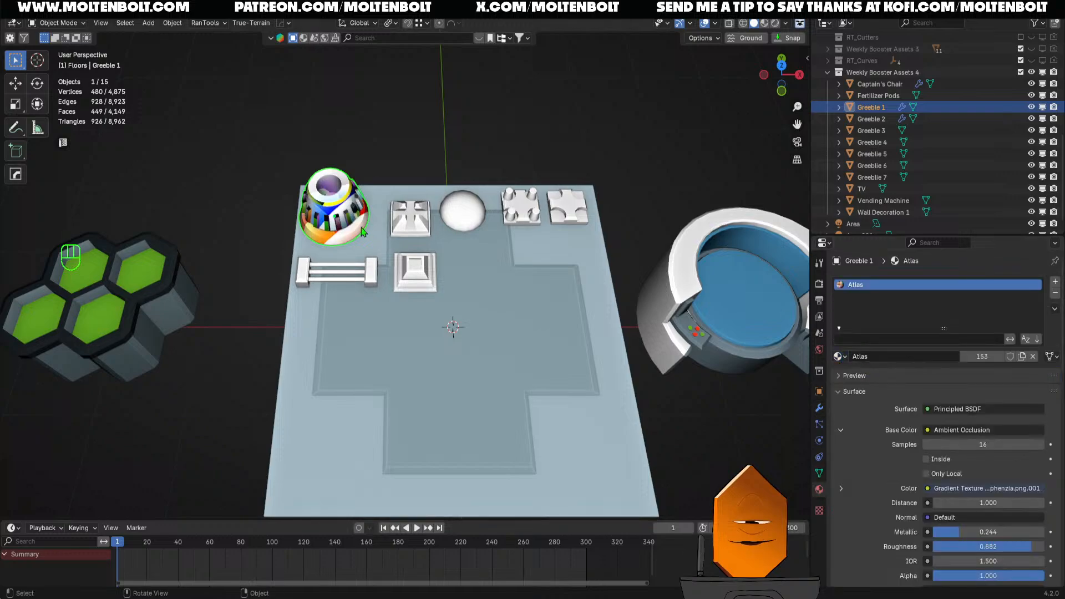
# Select the other six greebles with Greeble 1 as the active object and link its Atlas material to them
pyautogui.click(417, 280)
pyautogui.keyDown('shift'); pyautogui.click(354, 270); pyautogui.keyUp('shift')
pyautogui.keyDown('shift'); pyautogui.click(411, 218); pyautogui.keyUp('shift')
pyautogui.keyDown('shift'); pyautogui.click(467, 216); pyautogui.keyUp('shift')
pyautogui.keyDown('shift'); pyautogui.click(521, 210); pyautogui.keyUp('shift')
pyautogui.keyDown('shift'); pyautogui.click(566, 210); pyautogui.keyUp('shift')
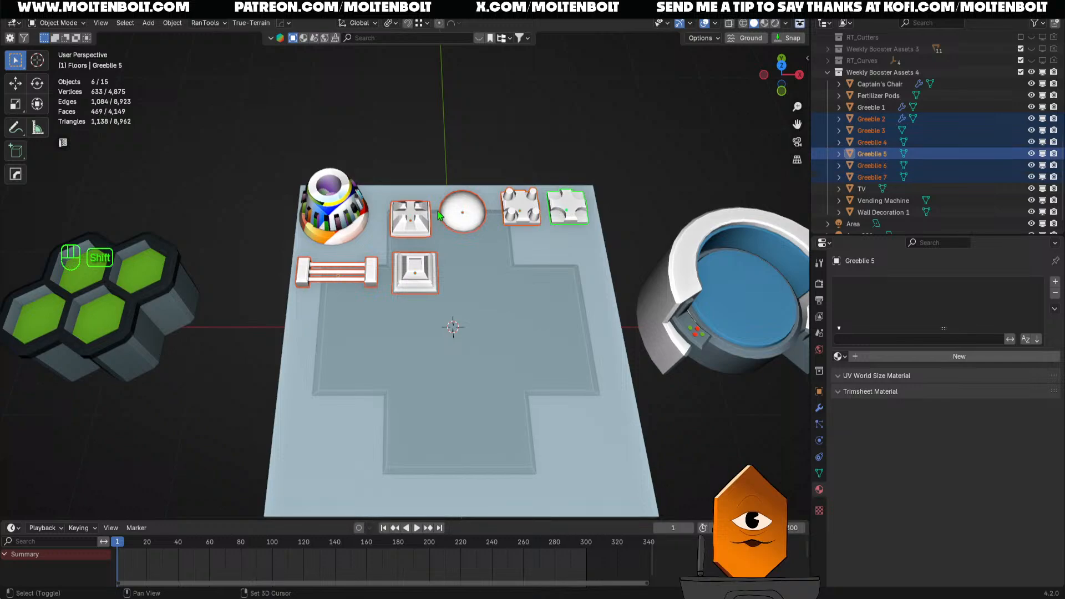
pyautogui.keyDown('shift'); pyautogui.click(342, 220); pyautogui.keyUp('shift')
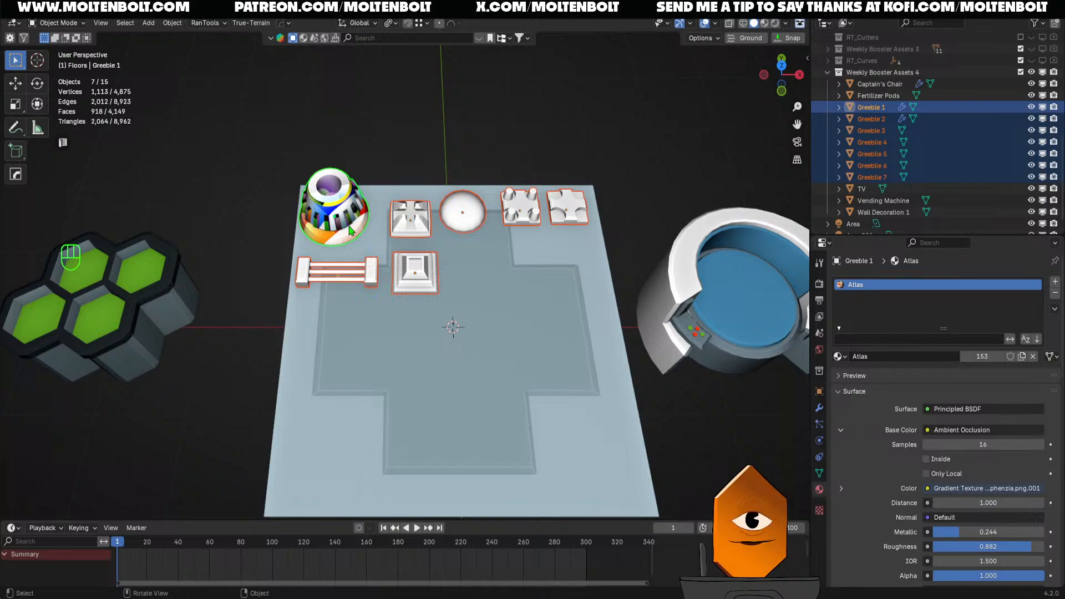
pyautogui.hotkey('ctrl', 'l')
pyautogui.click(318, 255)
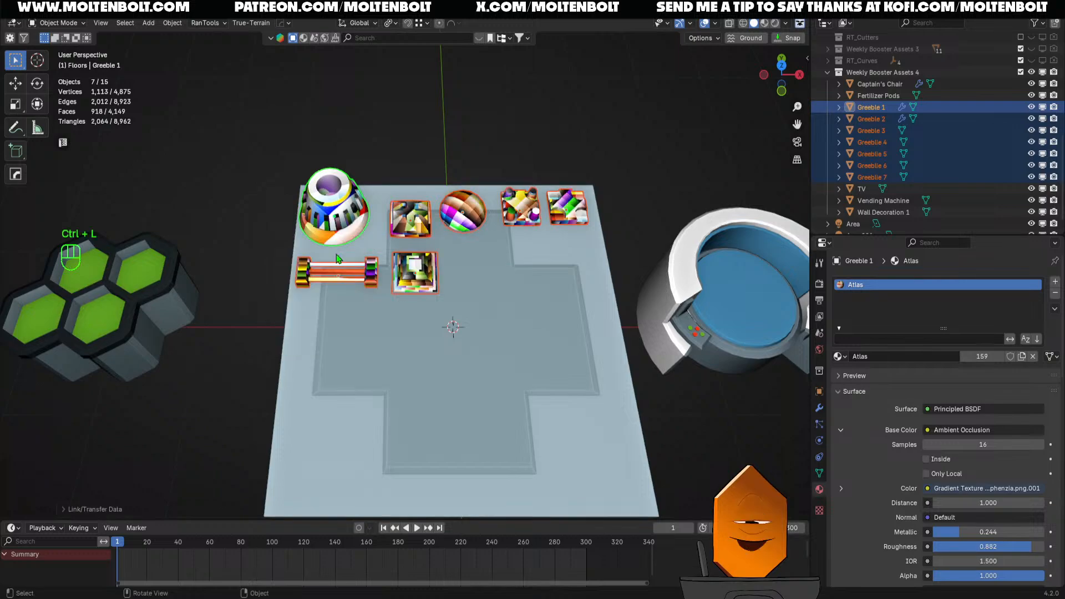
# Open Greeble 1 for UV editing beside the gradient atlas and select its entire mesh
pyautogui.moveTo(502, 337)
pyautogui.mouseDown(button='middle')
pyautogui.moveTo(486, 435)
pyautogui.moveTo(481, 338)
pyautogui.mouseUp(button='middle')
pyautogui.keyDown('ctrl'); pyautogui.moveTo(481, 338); pyautogui.dragTo(469, 309, button='middle'); pyautogui.keyUp('ctrl')
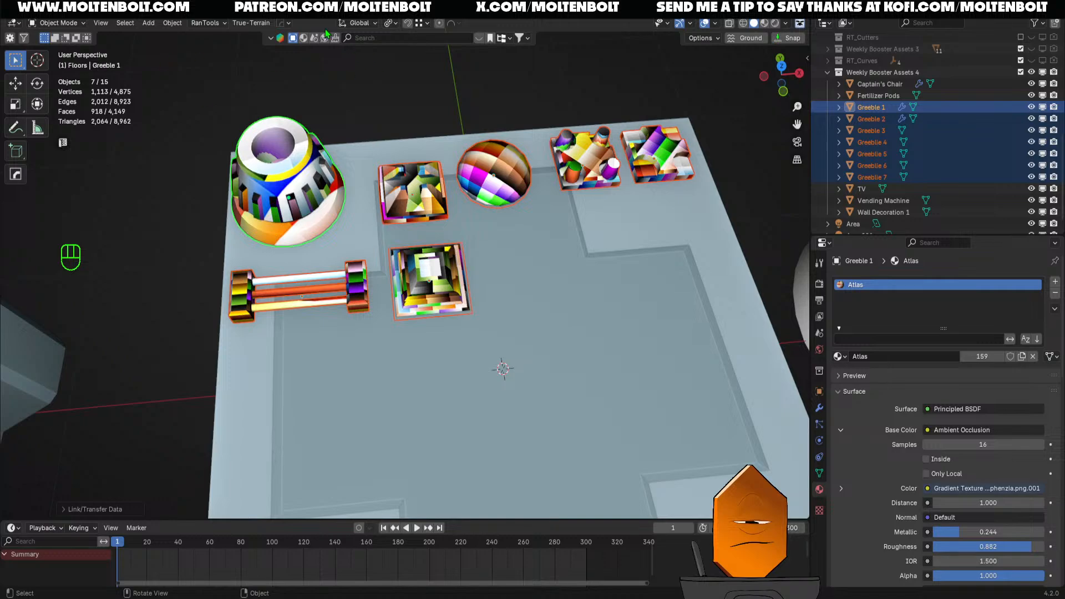
pyautogui.click(288, 189)
pyautogui.click(272, 7)
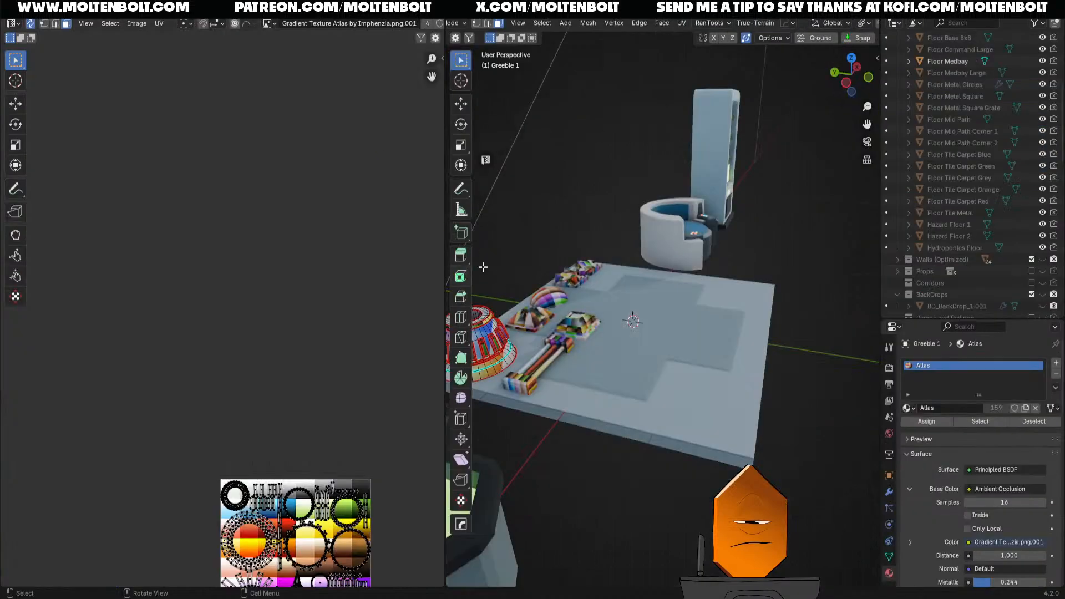
pyautogui.moveTo(497, 364); pyautogui.dragTo(732, 381, button='middle')
pyautogui.keyDown('shift'); pyautogui.moveTo(378, 482); pyautogui.dragTo(266, 327, button='middle'); pyautogui.keyUp('shift')
pyautogui.keyDown('shift'); pyautogui.moveTo(266, 327); pyautogui.dragTo(216, 287, button='middle'); pyautogui.keyUp('shift')
pyautogui.press('a')
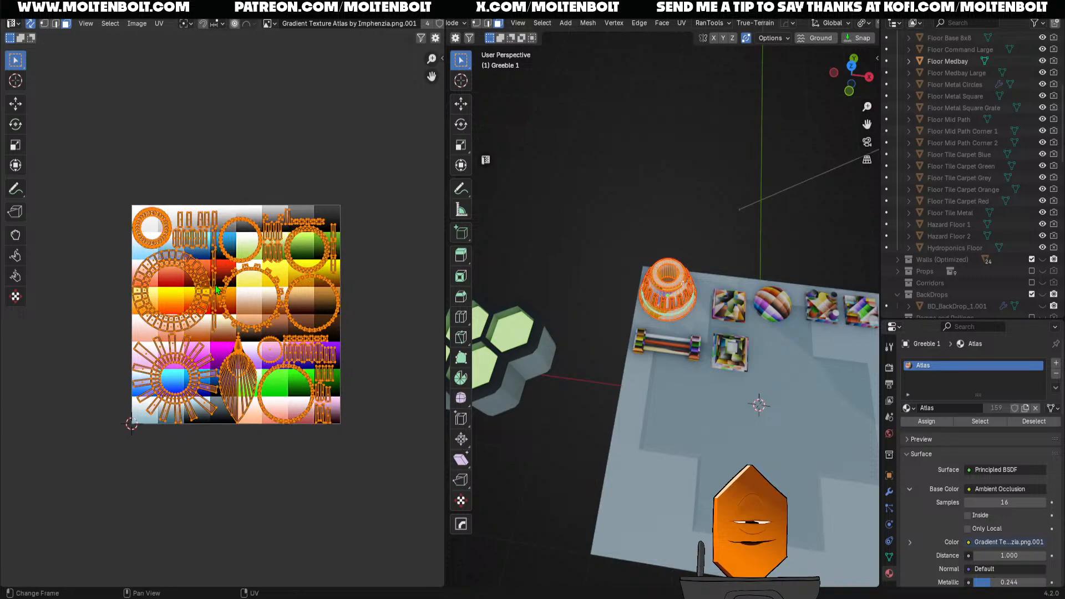
# Scale all of Greeble 1's UVs to 0 and move them onto the first white swatch of the gradient atlas
pyautogui.press('s')
pyautogui.press('0')
pyautogui.press('Return')
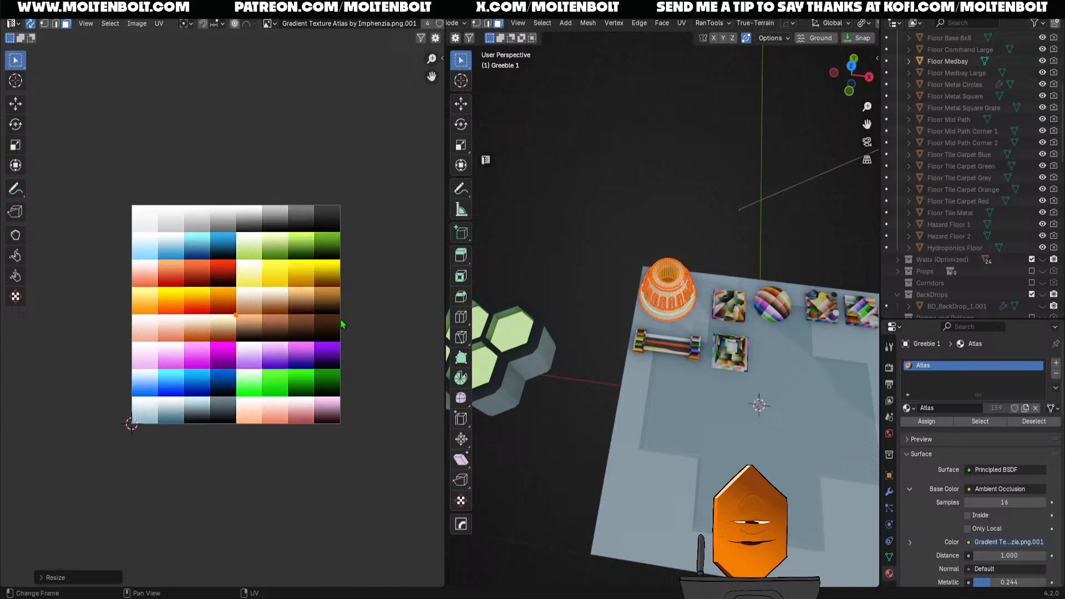
pyautogui.press('g')
pyautogui.click(245, 250)
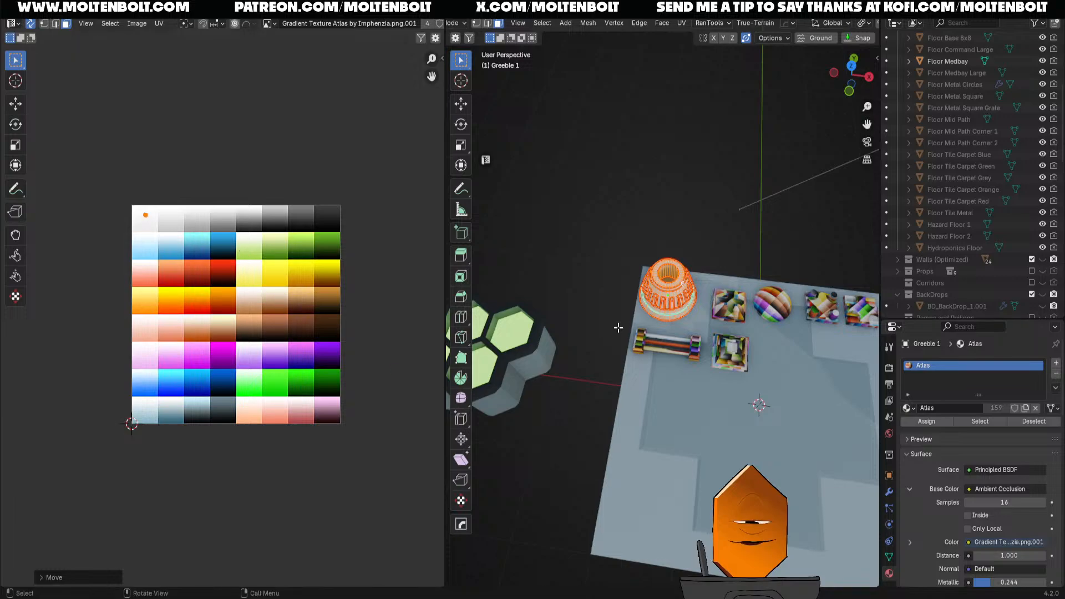
# Project Greeble 1's UVs from the left orthographic view using Project from View
pyautogui.moveTo(617, 328); pyautogui.dragTo(667, 398, button='middle')
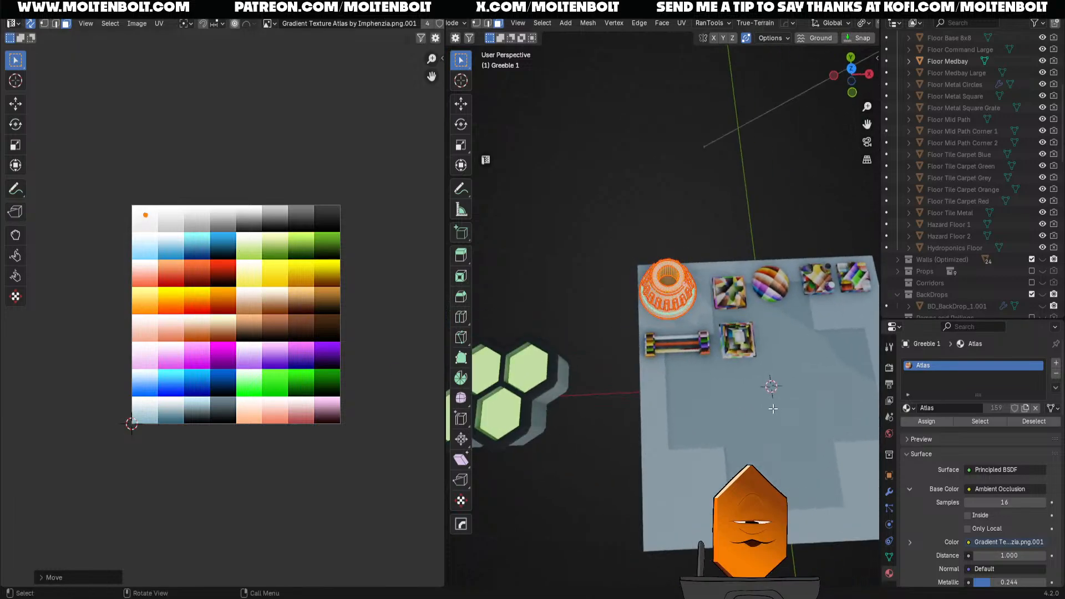
pyautogui.press('`')
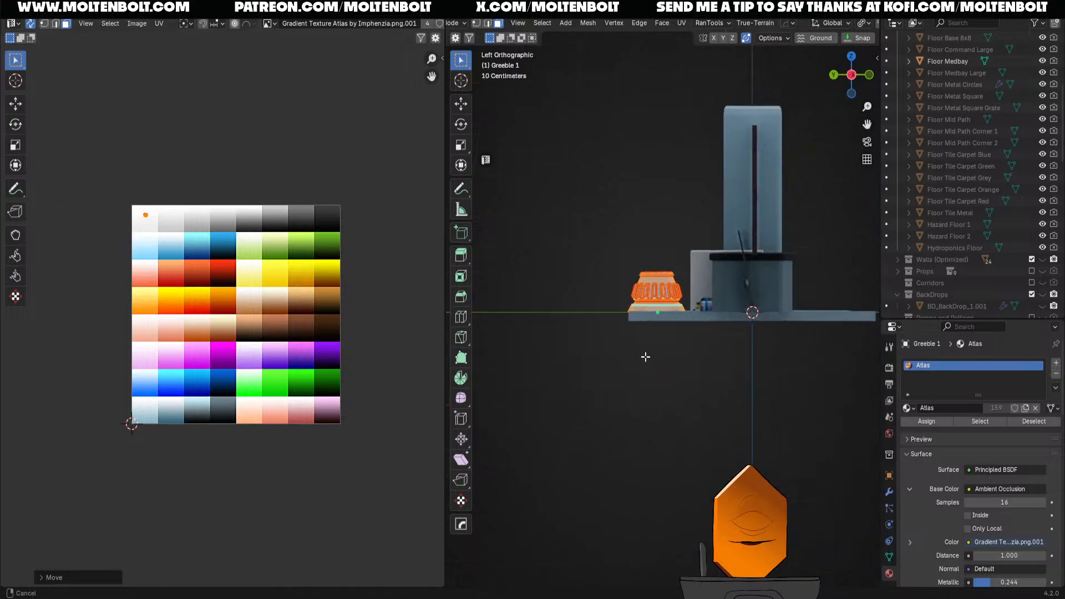
pyautogui.keyDown('ctrl'); pyautogui.moveTo(643, 356); pyautogui.dragTo(708, 286, button='middle'); pyautogui.keyUp('ctrl')
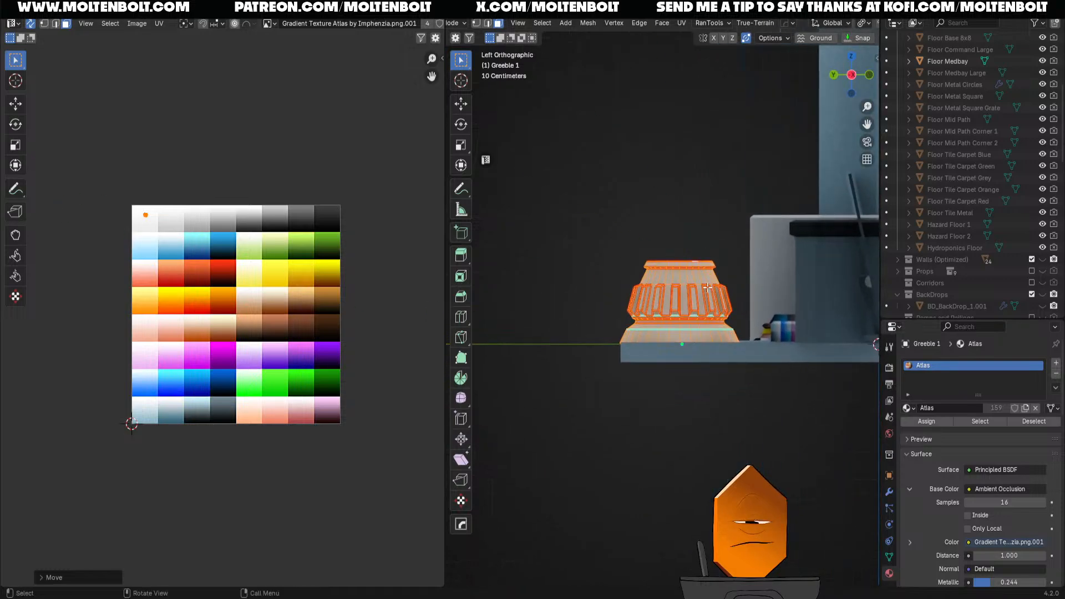
pyautogui.press('u')
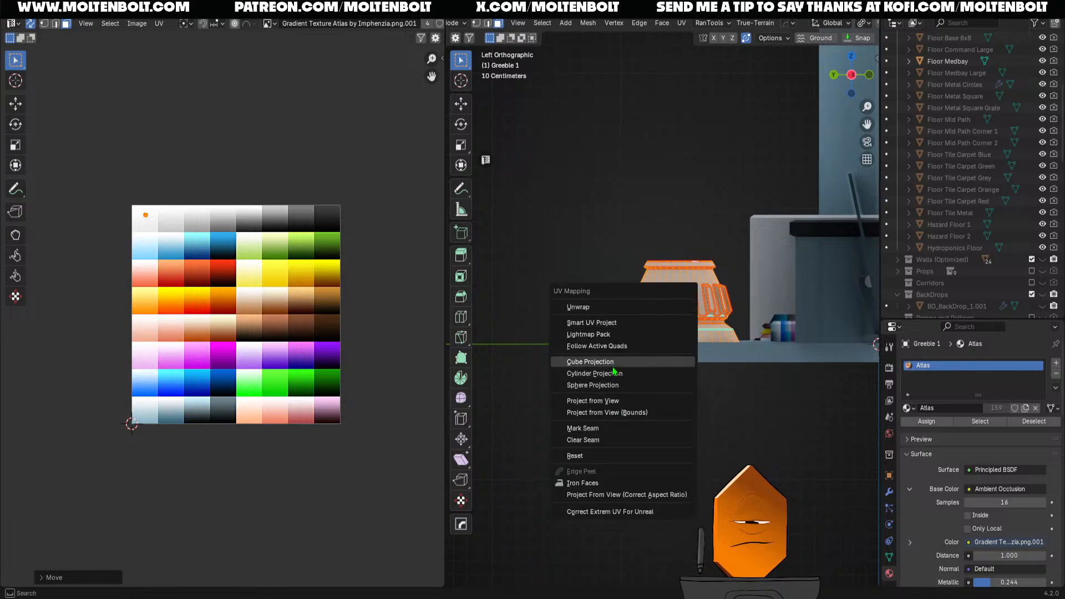
pyautogui.click(579, 401)
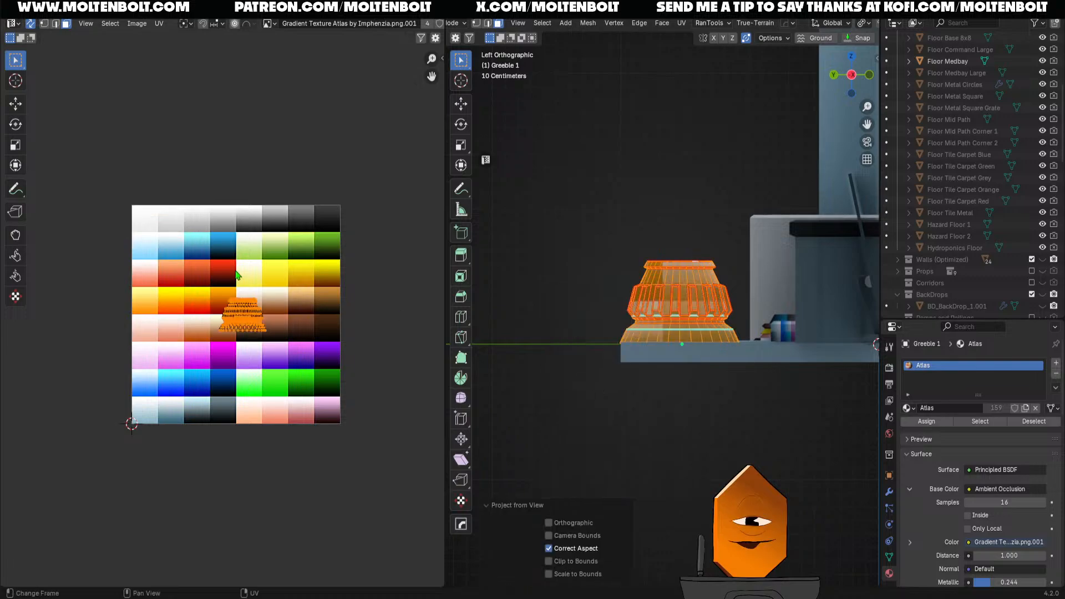
# Shrink Greeble 1's projected UVs and move them onto the first white swatch of the gradient atlas
pyautogui.press('s')
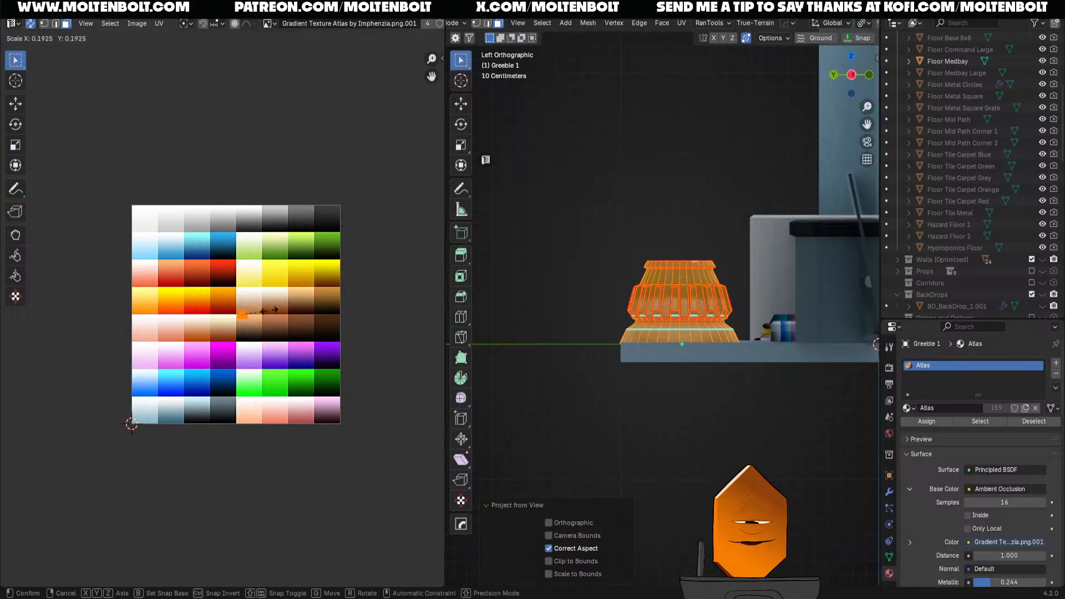
pyautogui.click(242, 314)
pyautogui.press('g')
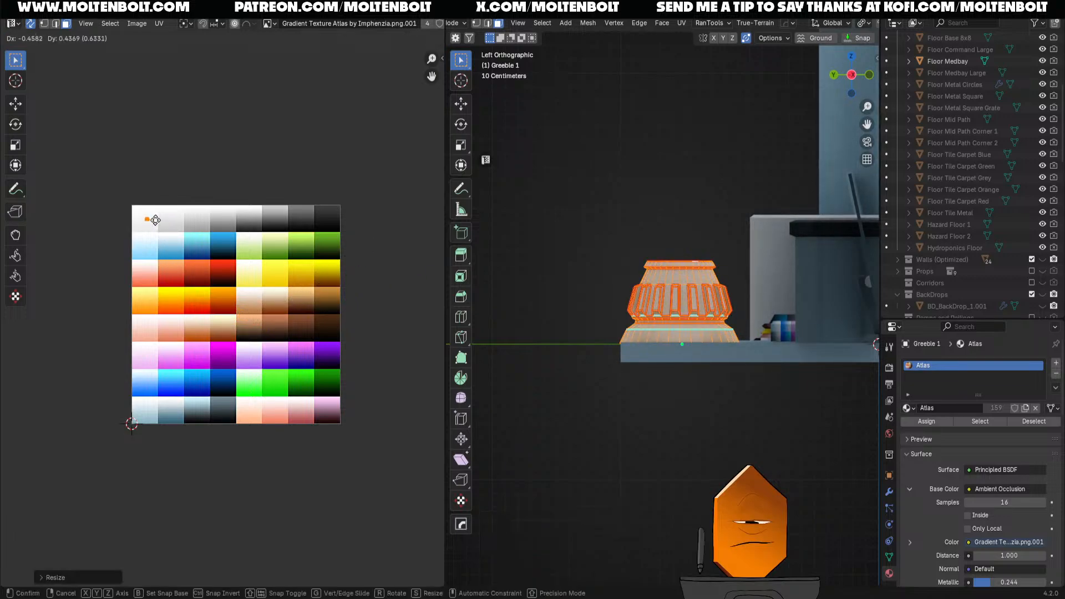
pyautogui.click(156, 228)
# Stretch Greeble 1's UVs along Y to span the white swatch's gradient, centre them in it and leave Edit Mode
pyautogui.press('s')
pyautogui.press('y')
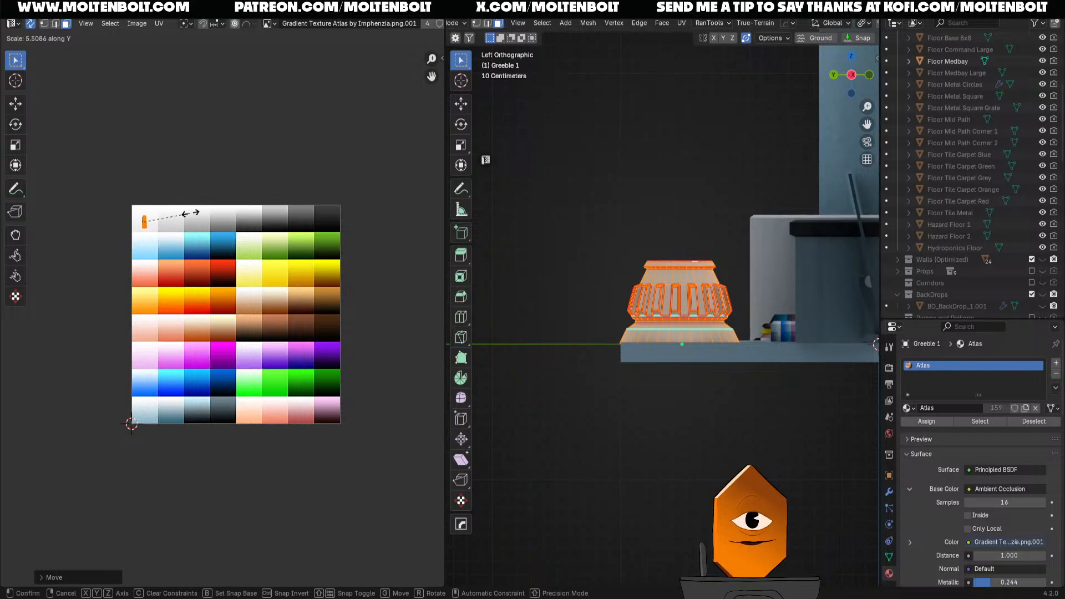
pyautogui.click(200, 213)
pyautogui.press('g')
pyautogui.click(200, 210)
pyautogui.hotkey('alt', 'shift', 'z')
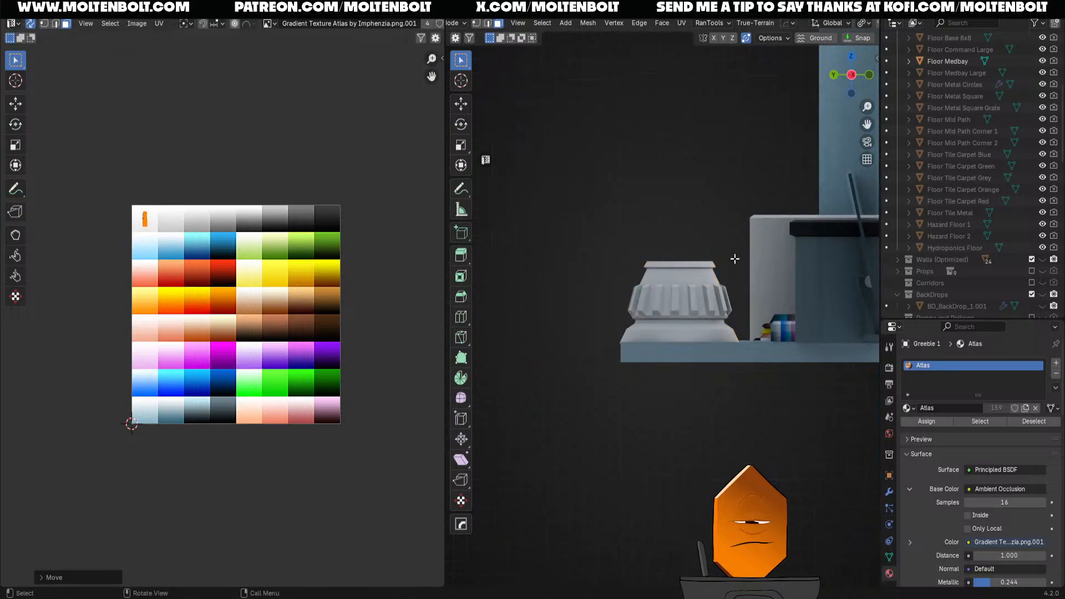
pyautogui.moveTo(734, 259); pyautogui.dragTo(519, 276, button='middle')
pyautogui.moveTo(193, 258); pyautogui.dragTo(233, 282, button='middle')
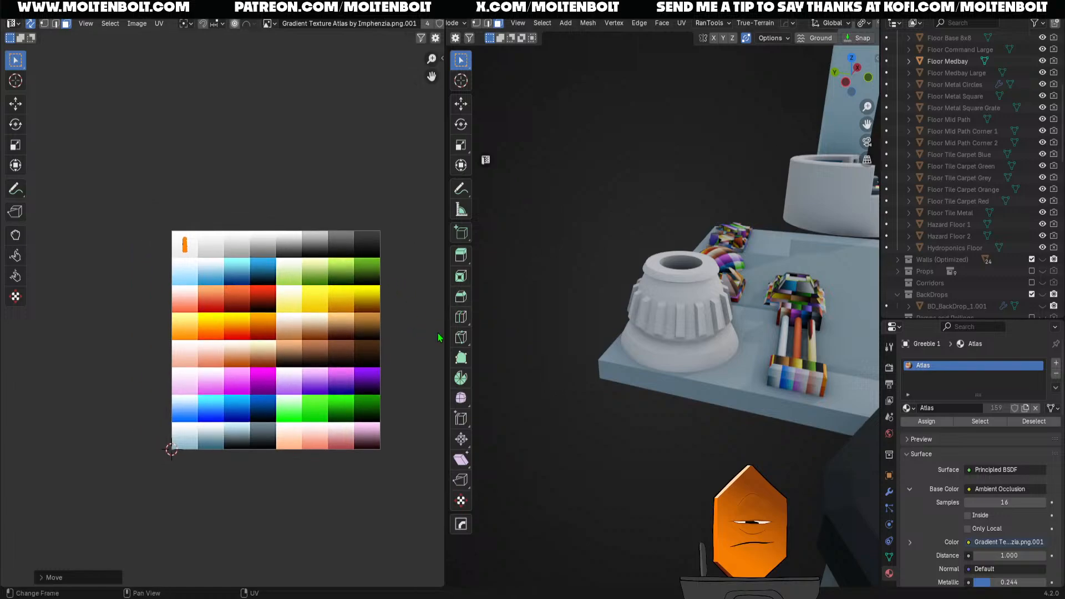
pyautogui.press('Tab')
pyautogui.moveTo(681, 291); pyautogui.dragTo(651, 366, button='middle')
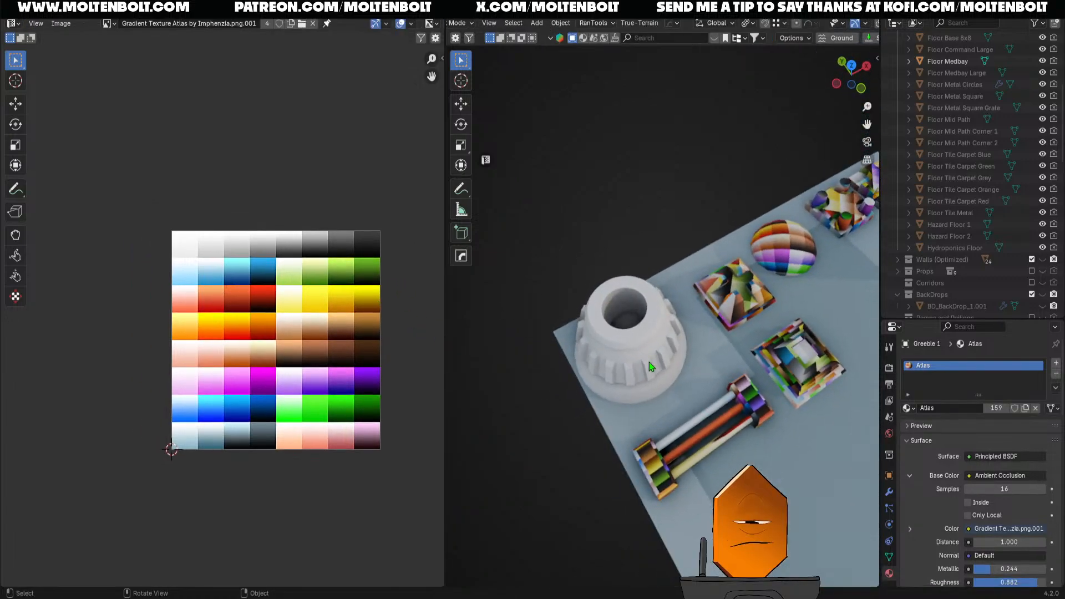
# Open Greeble 3, the square greeble with four corner wedges, for editing and project all its UVs from the left orthographic view
pyautogui.click(743, 297)
pyautogui.hotkey('alt', 'shift', 'z')
pyautogui.press('Tab')
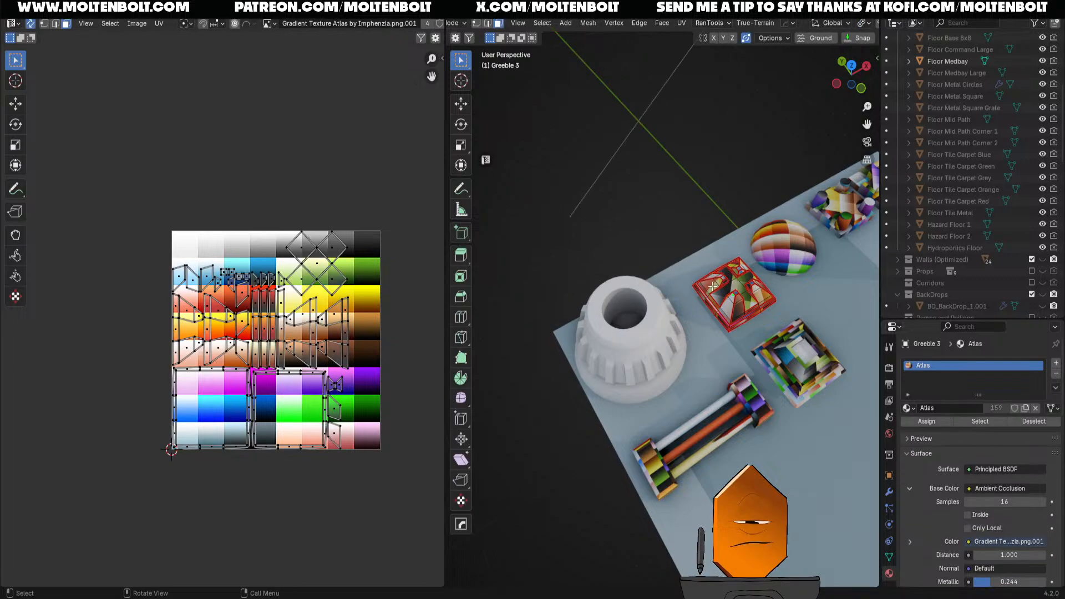
pyautogui.keyDown('shift'); pyautogui.moveTo(717, 248); pyautogui.dragTo(675, 255, button='middle'); pyautogui.keyUp('shift')
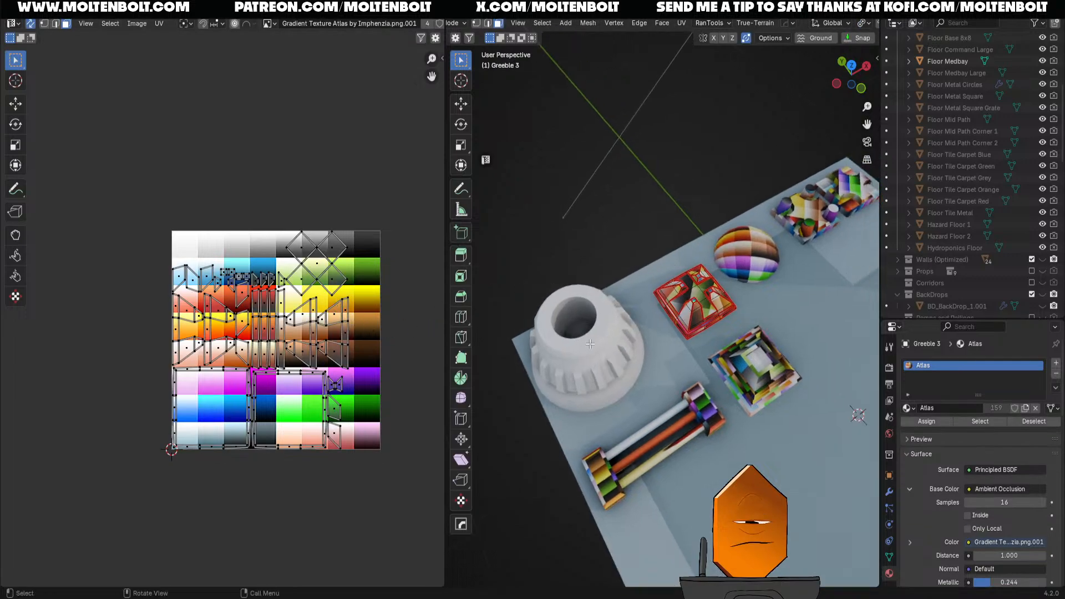
pyautogui.press('ctrl+KP_3')
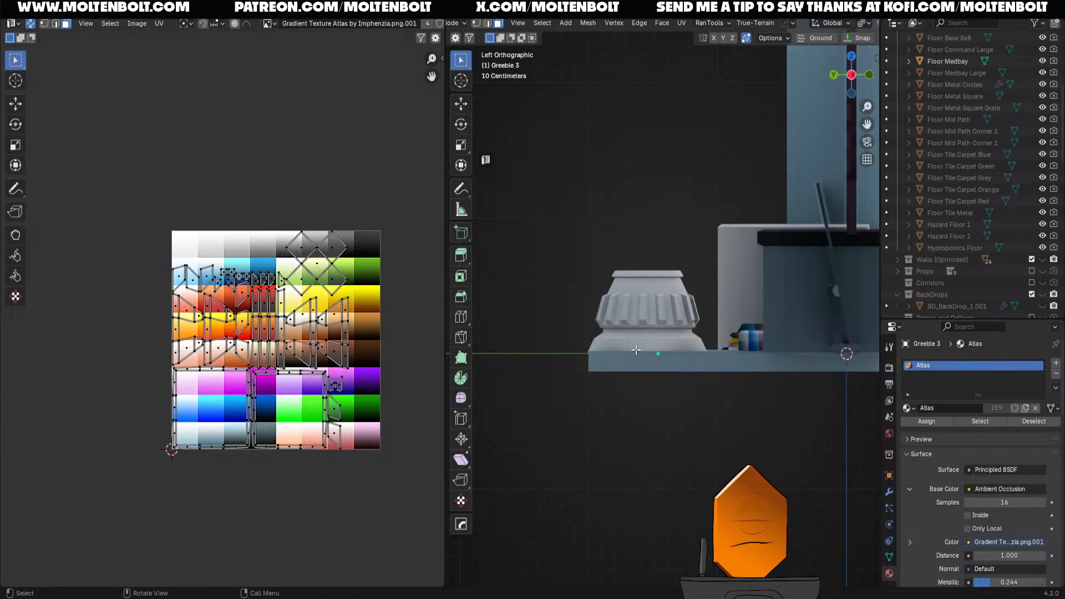
pyautogui.press('a')
pyautogui.press('u')
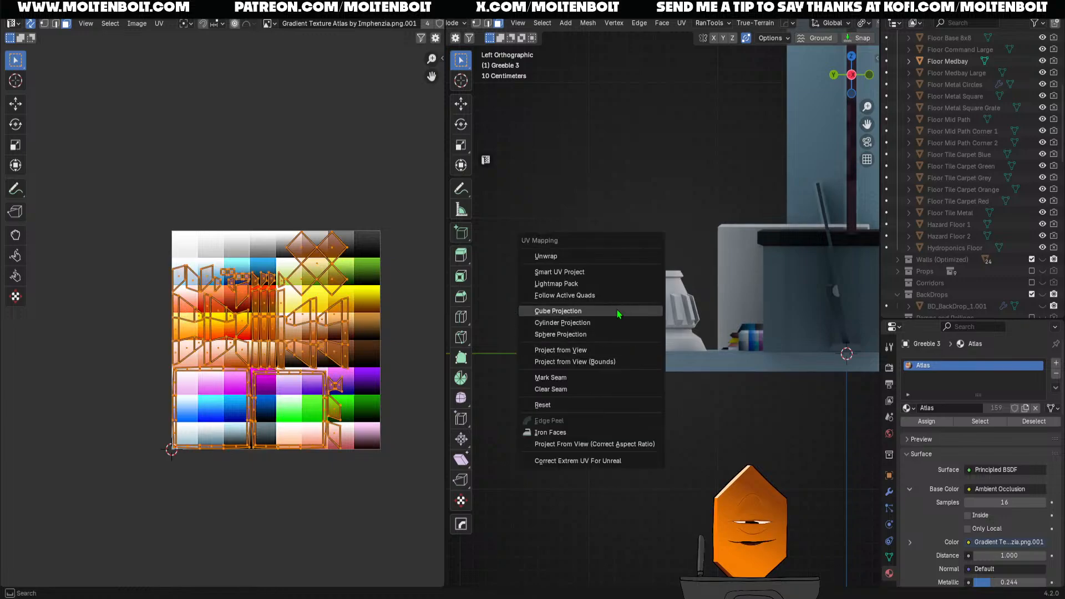
pyautogui.click(606, 351)
# Shrink Greeble 3's UVs, place them on the first white swatch, stretch them along Y within it, and leave Edit Mode
pyautogui.press('s')
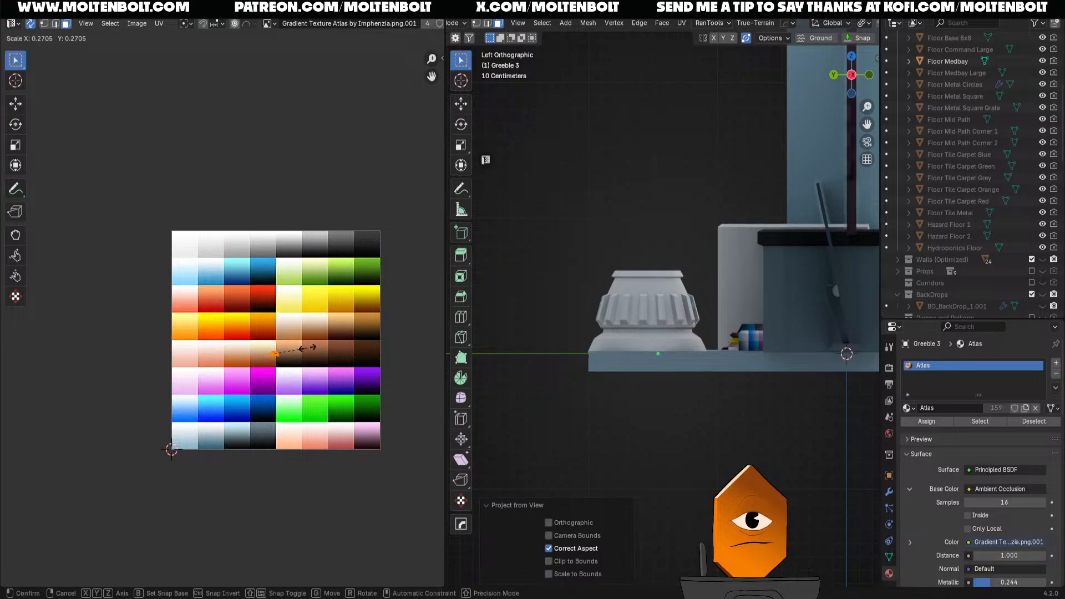
pyautogui.click(299, 345)
pyautogui.press('g')
pyautogui.click(214, 243)
pyautogui.press('s')
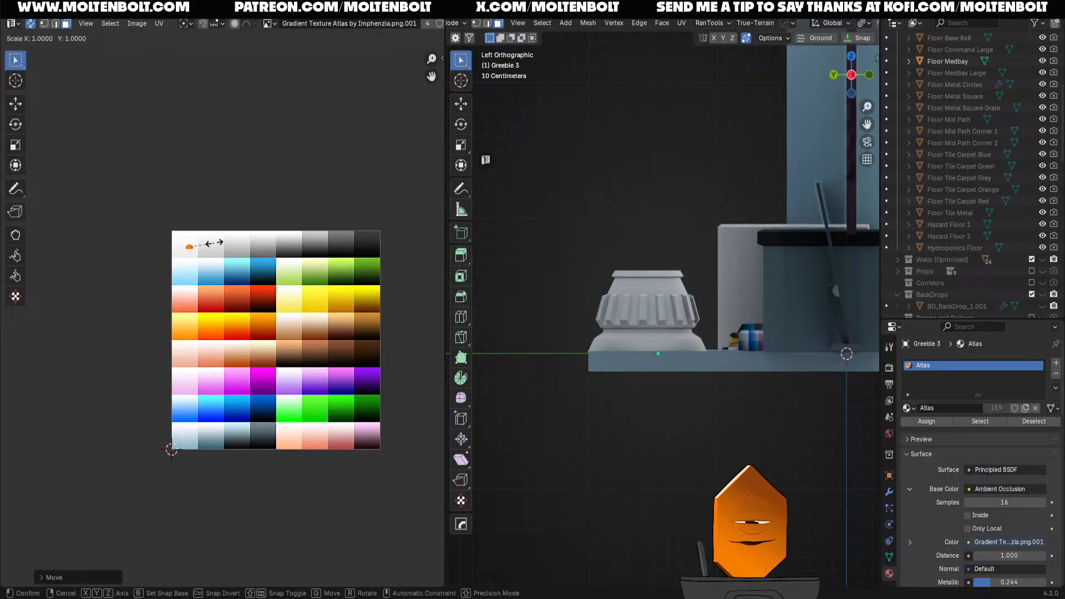
pyautogui.press('y')
pyautogui.click(368, 241)
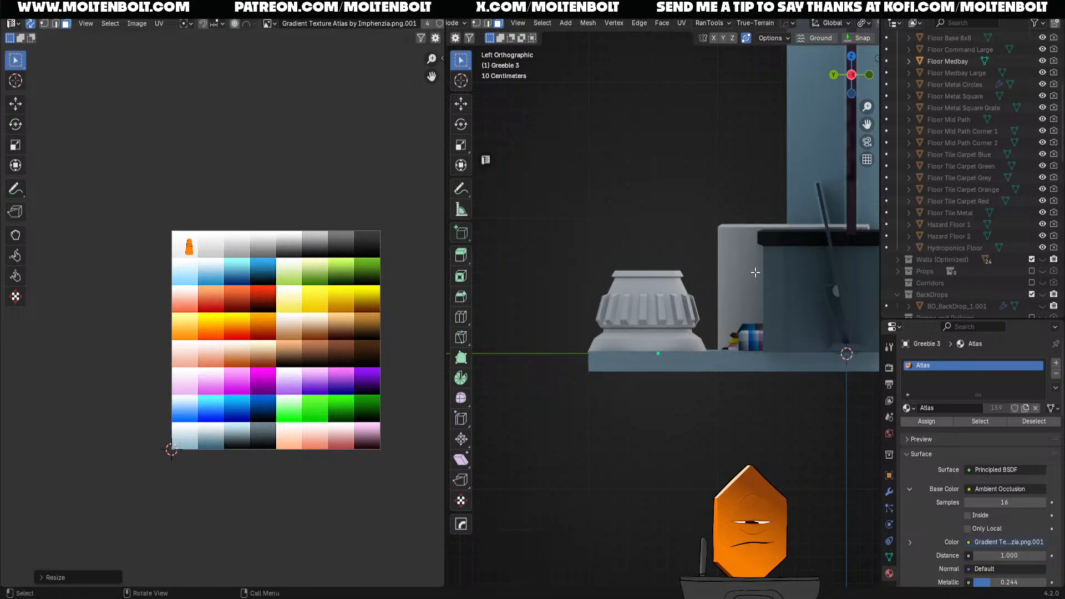
pyautogui.moveTo(753, 272); pyautogui.dragTo(711, 310, button='middle')
pyautogui.press('Tab')
pyautogui.moveTo(664, 358)
pyautogui.mouseDown(button='middle')
pyautogui.moveTo(660, 388)
pyautogui.moveTo(663, 358)
pyautogui.moveTo(671, 374)
pyautogui.mouseUp(button='middle')
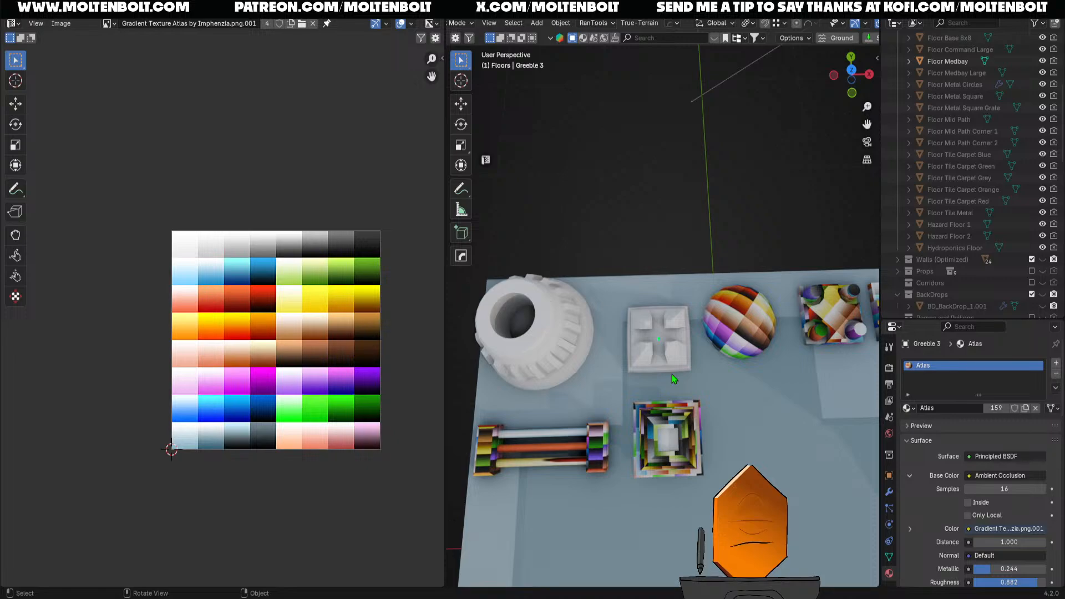
# Open Greeble 2, the dome greeble, for editing and project all its UVs from the left orthographic view
pyautogui.click(724, 316)
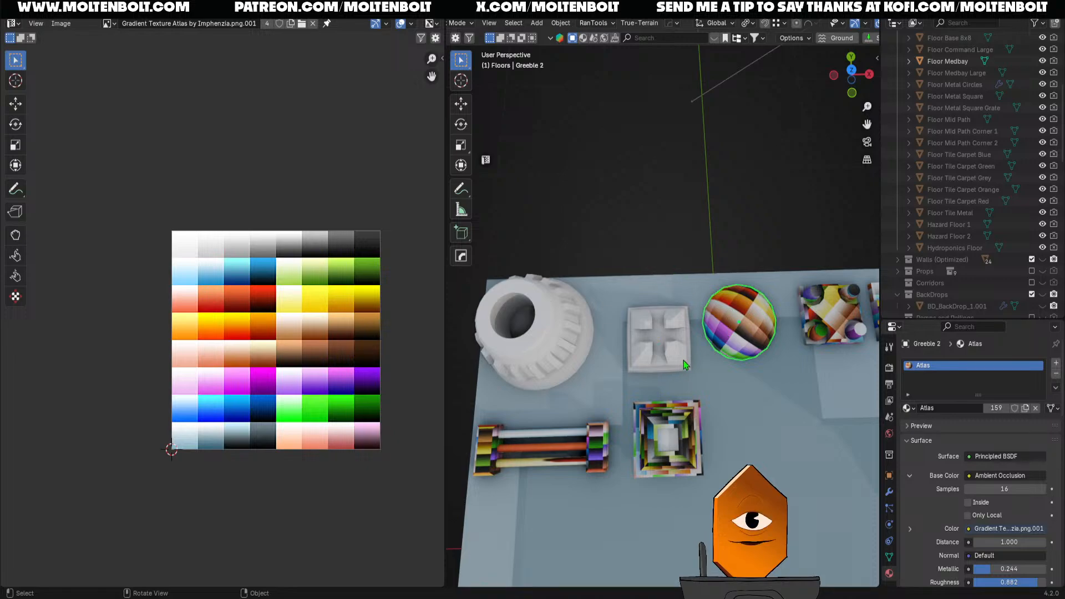
pyautogui.moveTo(684, 360); pyautogui.dragTo(723, 284, button='middle')
pyautogui.press('Tab')
pyautogui.press('a')
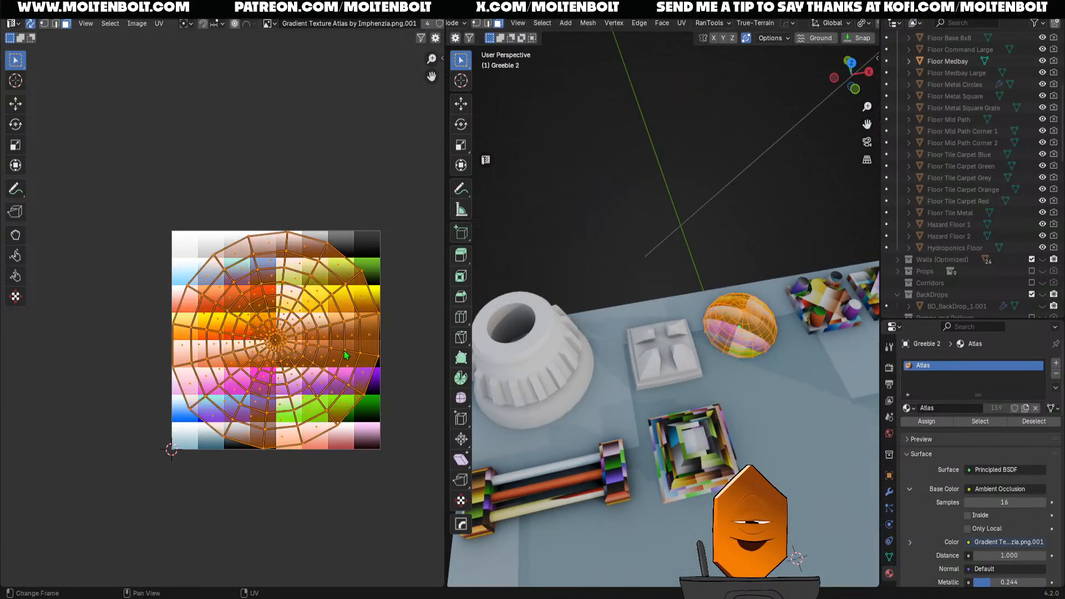
pyautogui.press('ctrl+KP_3')
pyautogui.press('u')
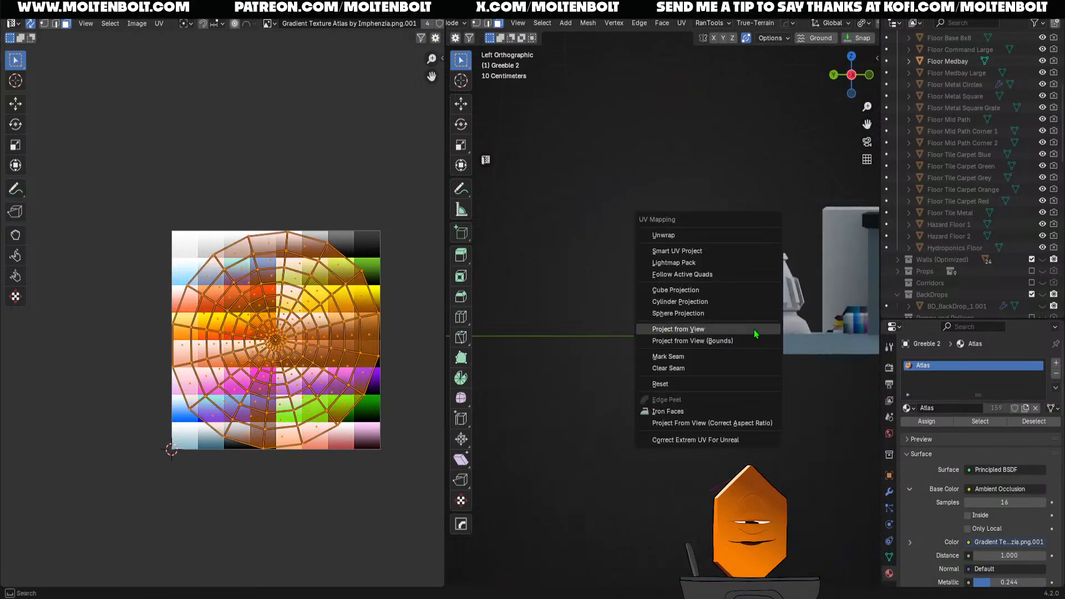
pyautogui.click(755, 333)
# Shrink Greeble 2's UVs, place them on the second, light-grey swatch, stretch them along Y, save the file and leave Edit Mode
pyautogui.press('Tab')
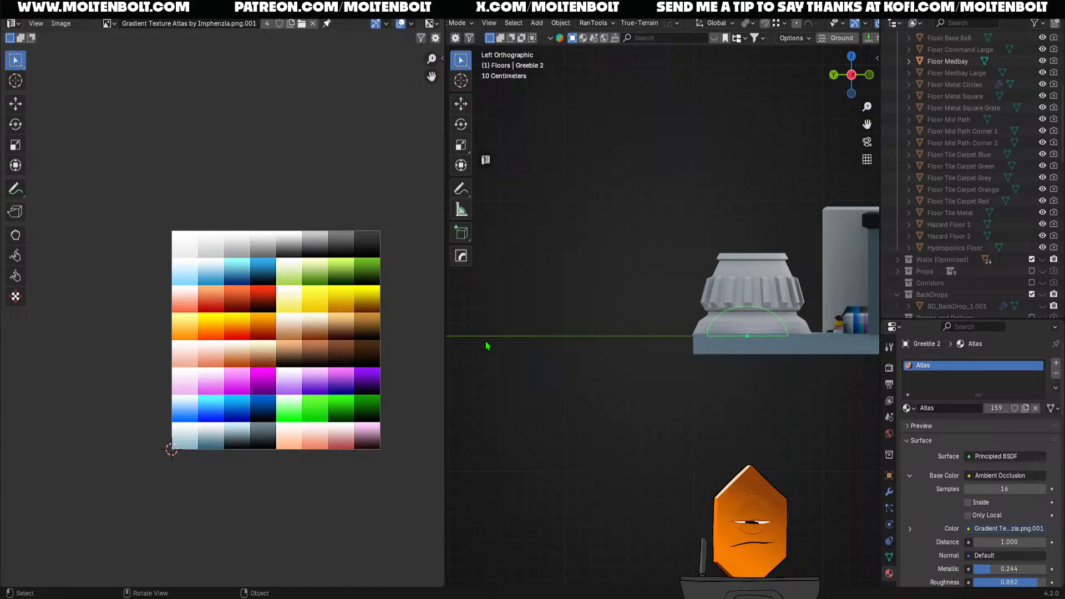
pyautogui.press('Tab')
pyautogui.press('s')
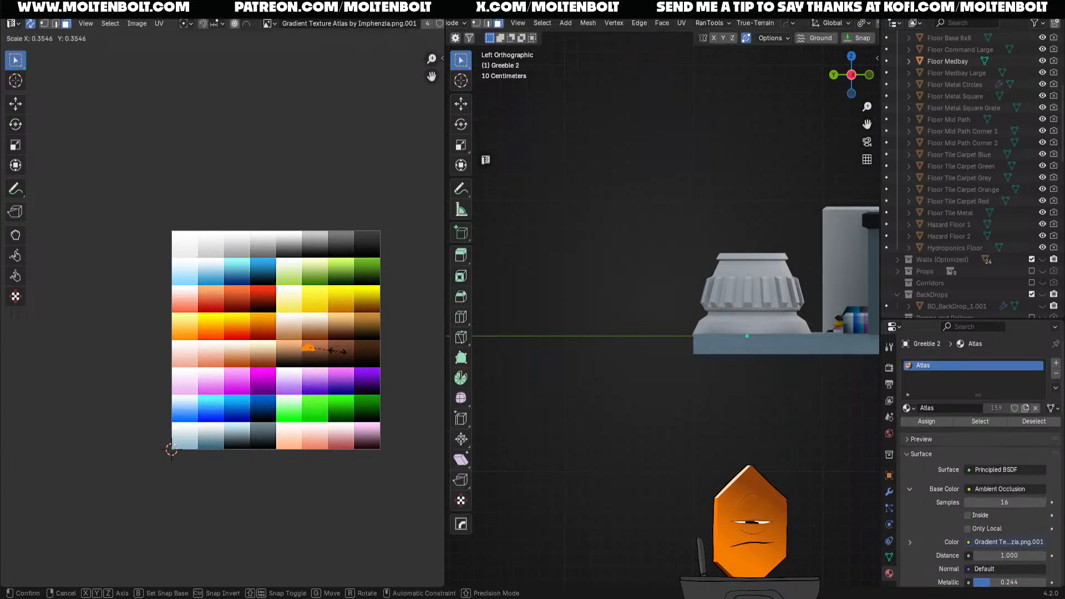
pyautogui.click(331, 351)
pyautogui.press('g')
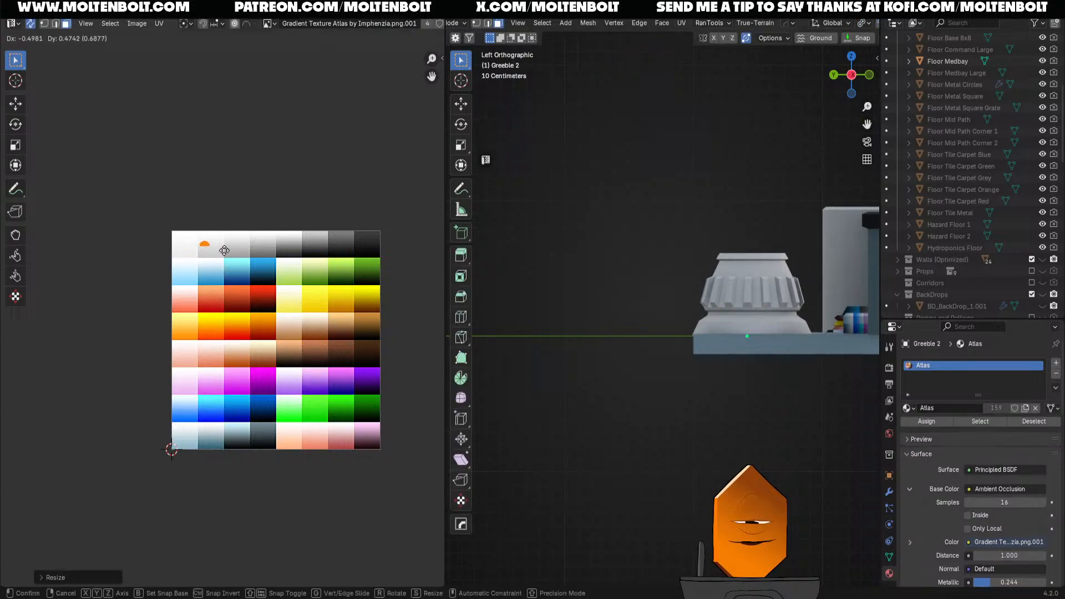
pyautogui.click(231, 250)
pyautogui.press('s')
pyautogui.press('y')
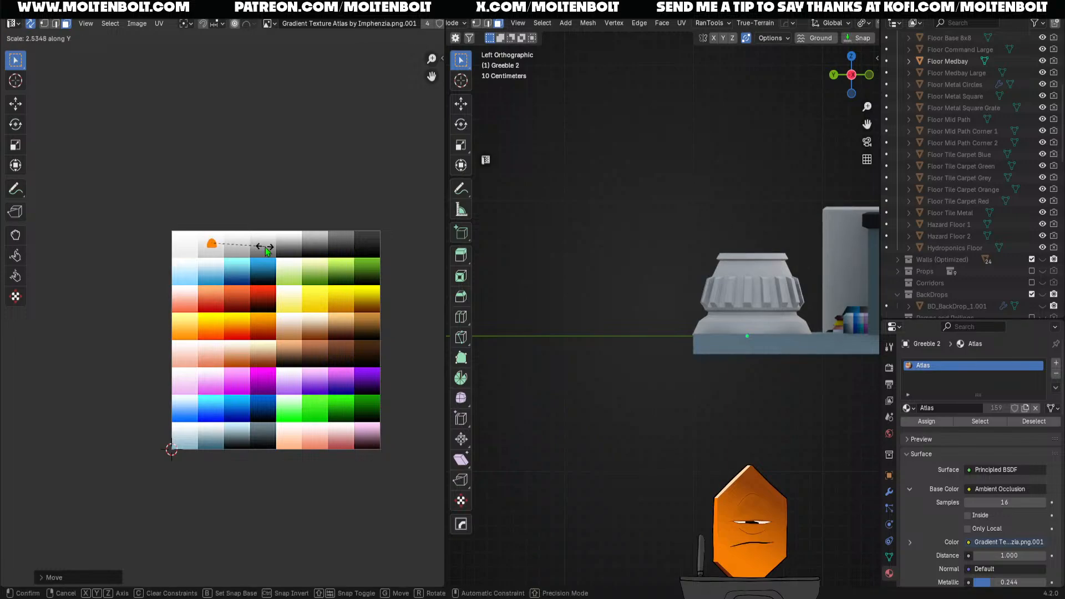
pyautogui.click(265, 247)
pyautogui.moveTo(610, 278); pyautogui.dragTo(704, 322, button='middle')
pyautogui.hotkey('ctrl', 's')
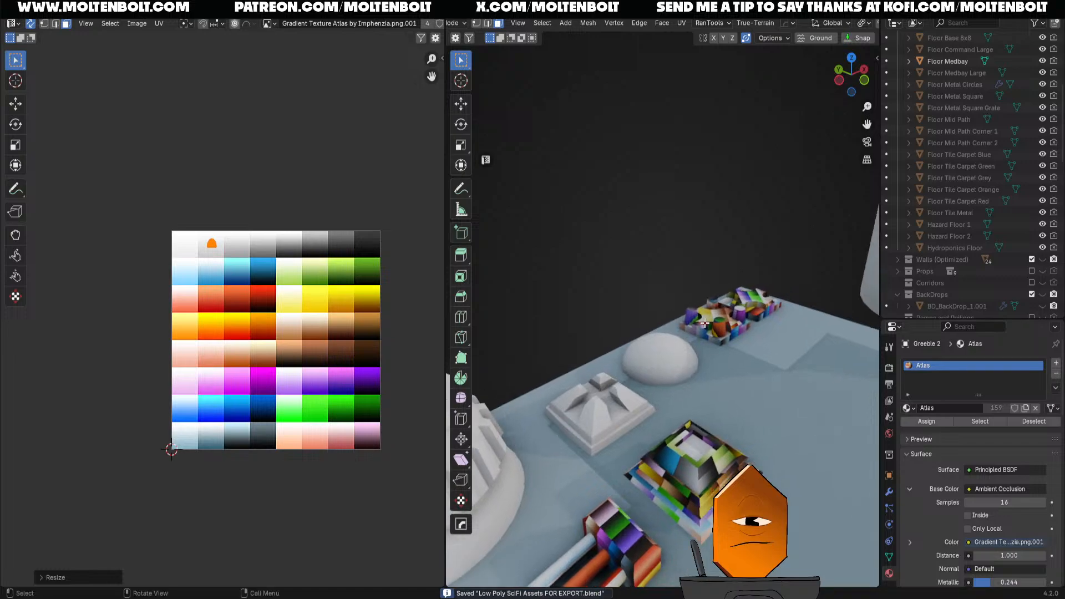
pyautogui.press('Tab')
# Open Greeble 6, the square greeble with four corner cylinders, for editing and project all its UVs from the left orthographic view
pyautogui.click(716, 319)
pyautogui.press('Tab')
pyautogui.hotkey('shift', 'alt', 'z')
pyautogui.moveTo(810, 299); pyautogui.dragTo(706, 332, button='middle')
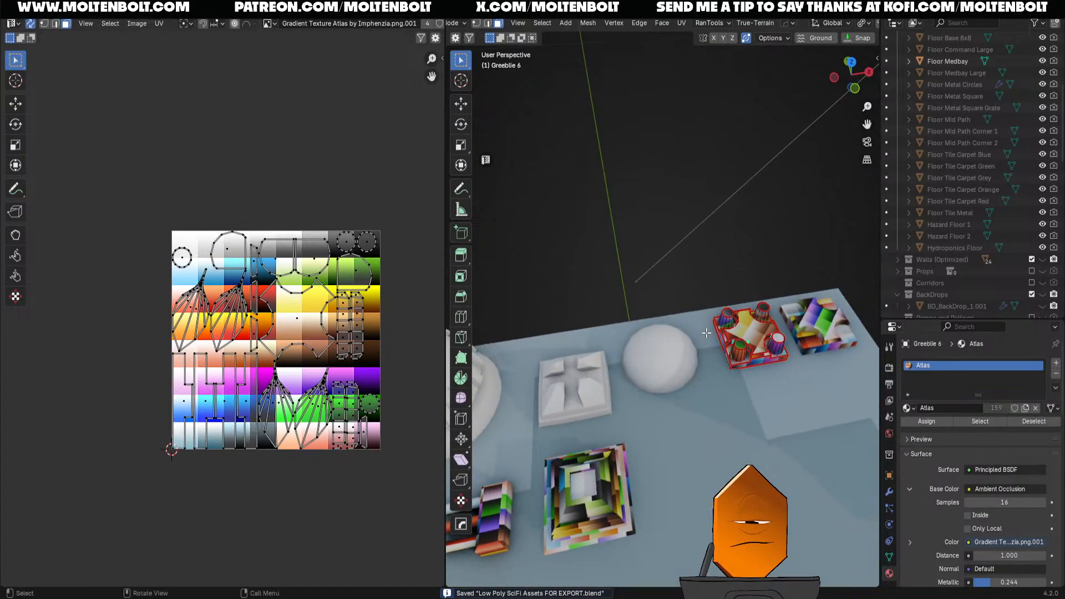
pyautogui.press('`')
pyautogui.click(641, 328)
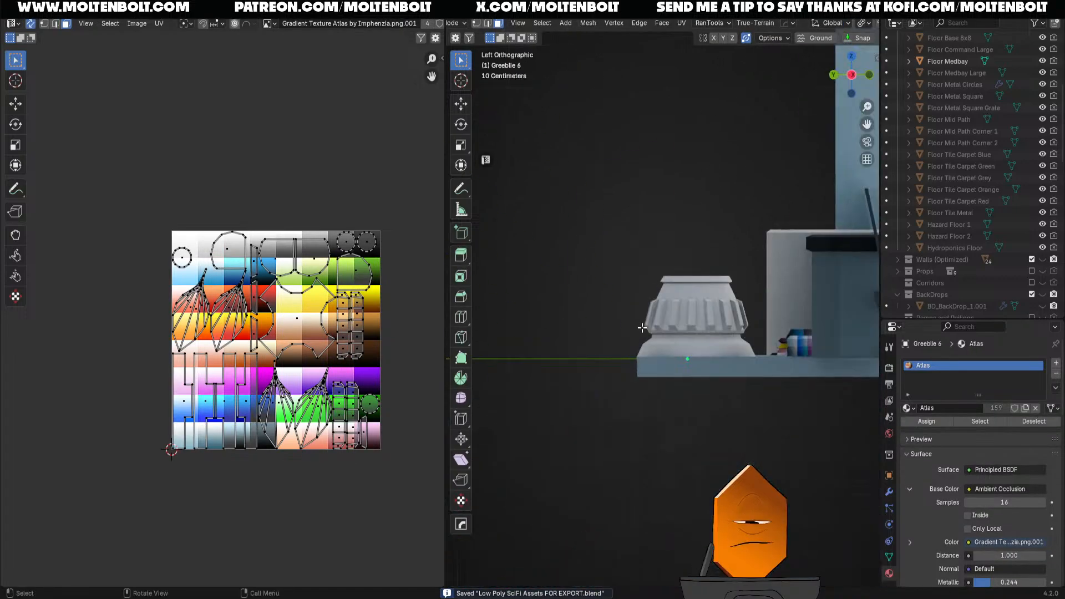
pyautogui.press('a')
pyautogui.press('u')
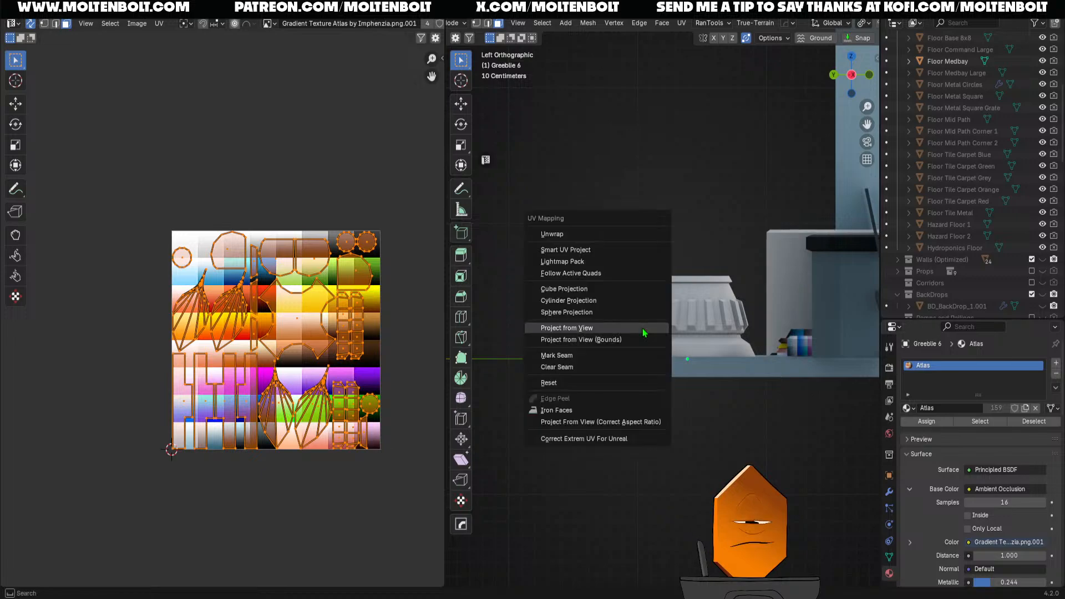
pyautogui.click(643, 331)
# Shrink Greeble 6's UVs, place them on the light-grey second swatch, stretch them along Y and return to Object Mode
pyautogui.press('s')
pyautogui.click(307, 349)
pyautogui.press('g')
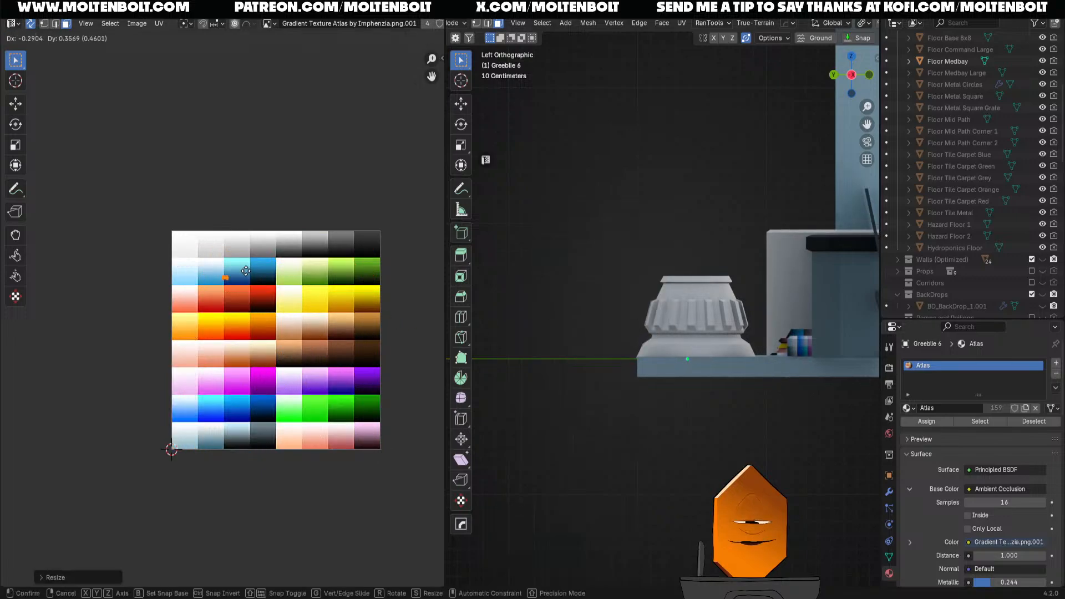
pyautogui.click(234, 239)
pyautogui.press('s')
pyautogui.press('y')
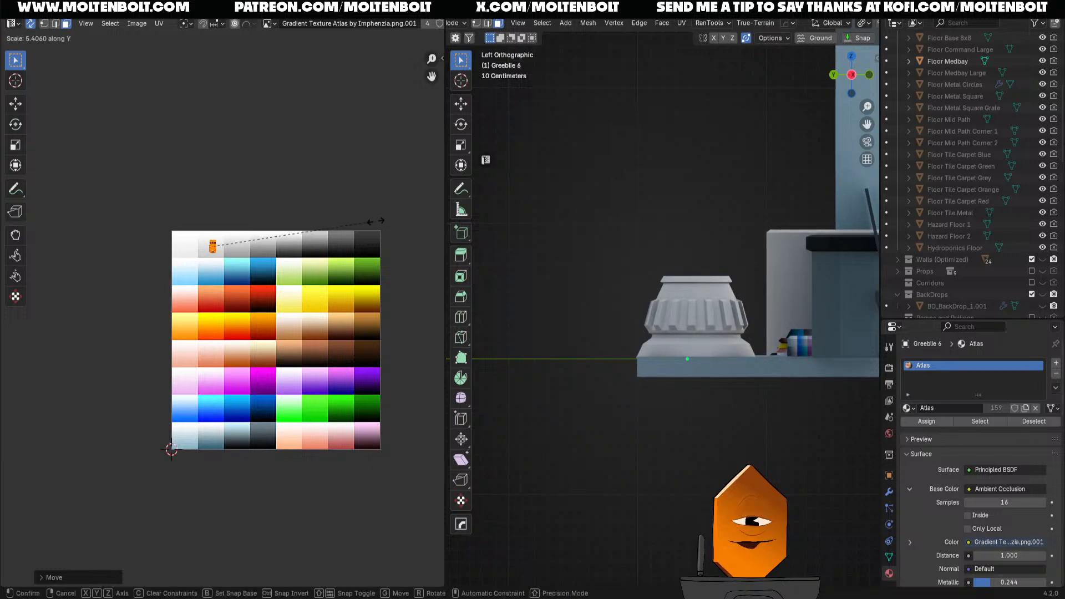
pyautogui.click(381, 224)
pyautogui.press('Tab')
pyautogui.click(477, 267)
# Move Greeble 3's UVs from the first white swatch onto the light-grey second swatch and return to Object Mode
pyautogui.moveTo(649, 277); pyautogui.dragTo(689, 355, button='middle')
pyautogui.click(597, 305)
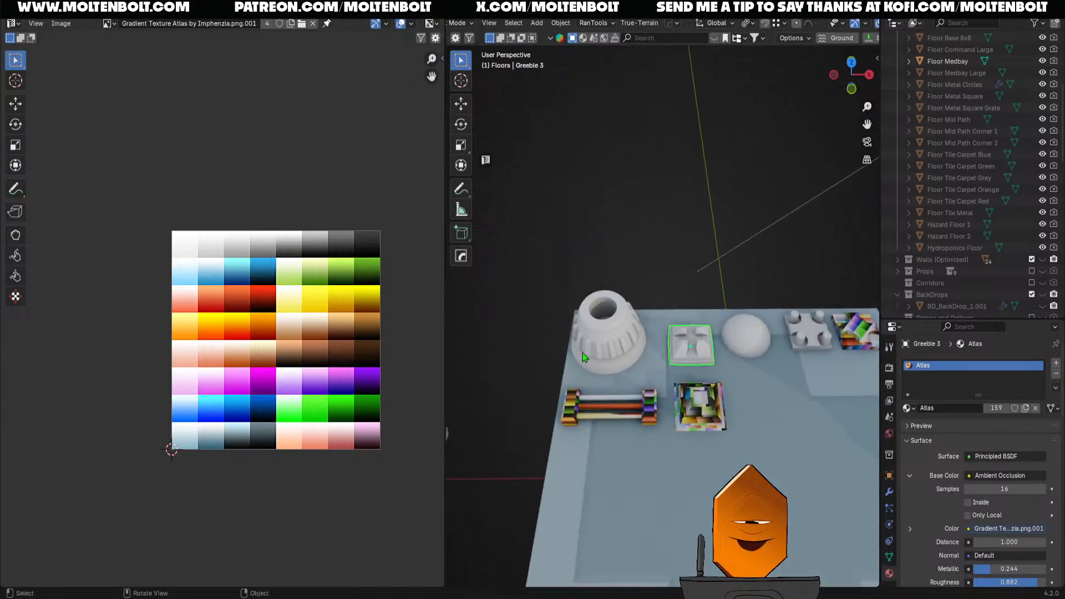
pyautogui.press('Tab')
pyautogui.press('g')
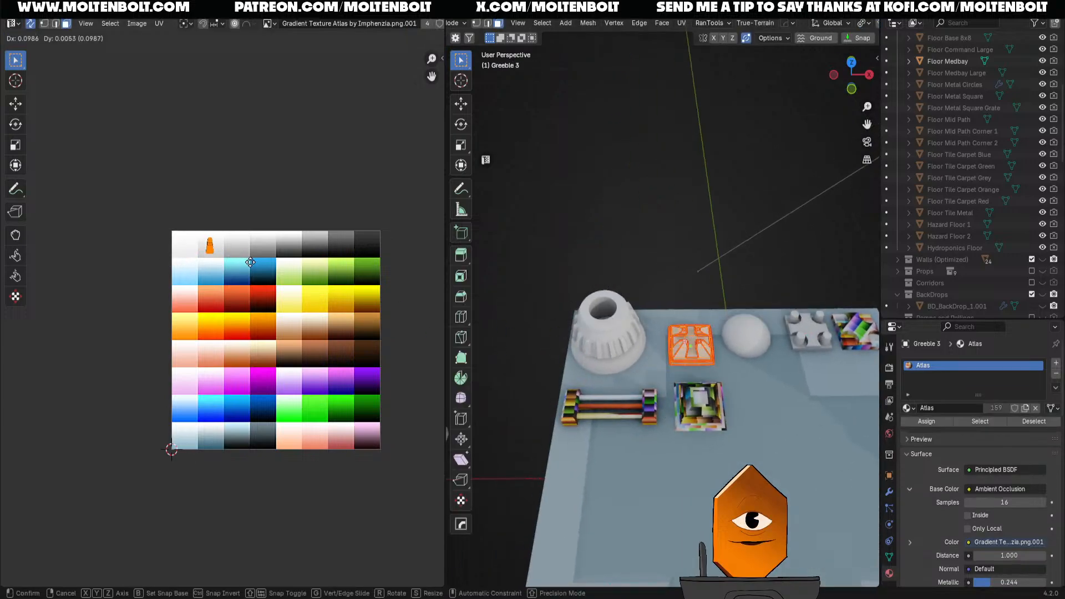
pyautogui.click(254, 263)
pyautogui.hotkey('ctrl', 'Tab')
pyautogui.click(622, 348)
# Move Greeble 1's UVs onto the light-grey second swatch, return to Object Mode and save the file
pyautogui.click(592, 341)
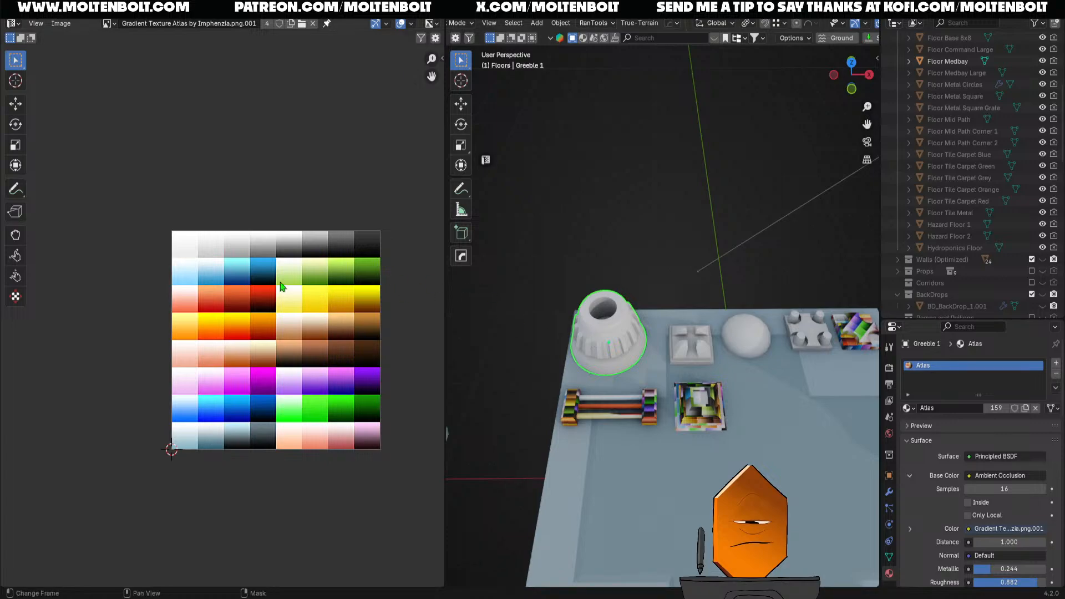
pyautogui.press('Tab')
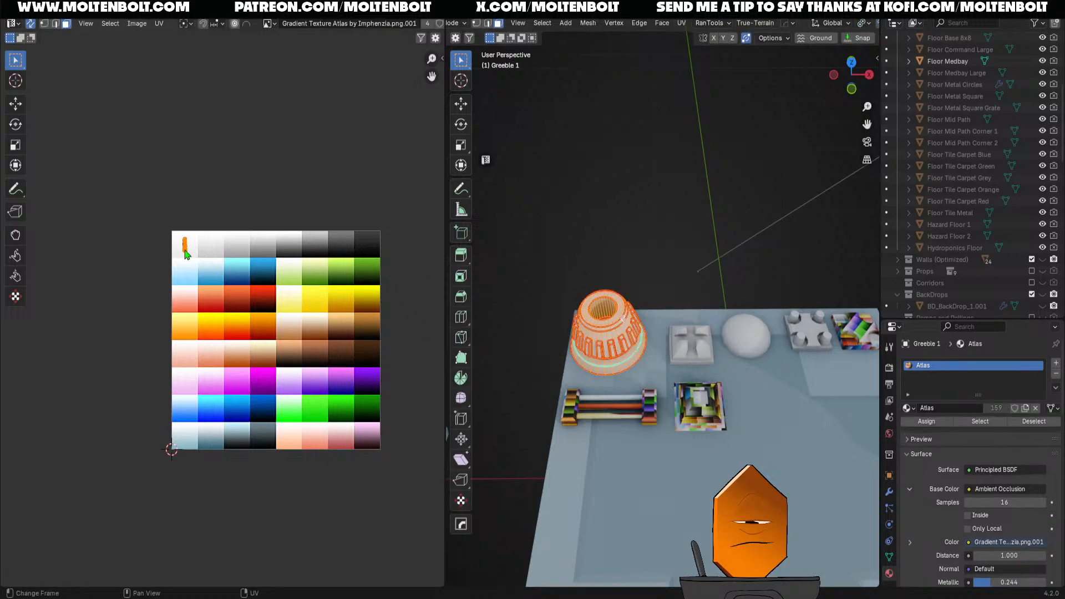
pyautogui.press('g')
pyautogui.click(223, 244)
pyautogui.press('Tab')
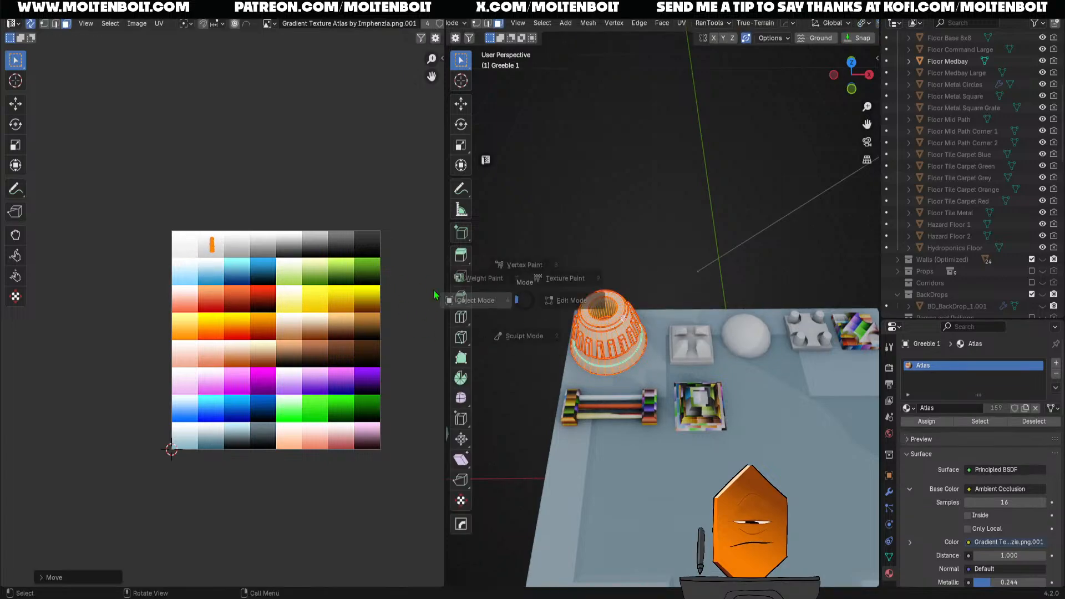
pyautogui.click(488, 300)
pyautogui.hotkey('ctrl', 's')
# Open Greeble 5, the patterned square greeble beside Greeble 6, for editing and project all its UVs from the left orthographic view
pyautogui.moveTo(625, 285); pyautogui.dragTo(743, 416, button='middle')
pyautogui.keyDown('shift'); pyautogui.moveTo(654, 433); pyautogui.dragTo(577, 438, button='middle'); pyautogui.keyUp('shift')
pyautogui.scroll(2, 748, 483)
pyautogui.moveTo(721, 444); pyautogui.dragTo(666, 444, button='middle')
pyautogui.keyDown('shift'); pyautogui.moveTo(721, 444); pyautogui.dragTo(543, 398, button='middle'); pyautogui.keyUp('shift')
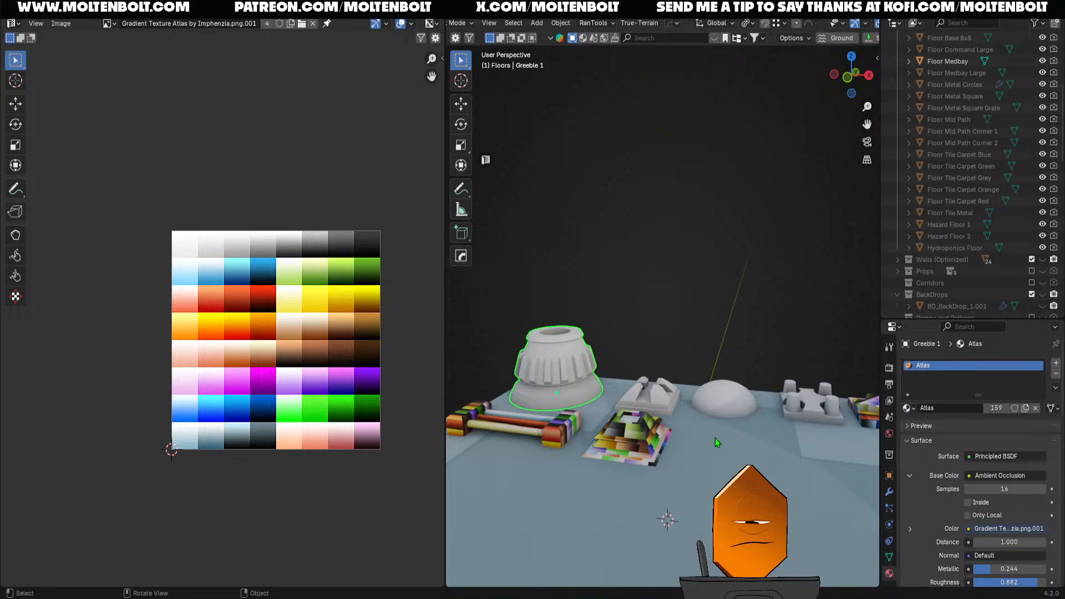
pyautogui.moveTo(714, 438); pyautogui.dragTo(684, 468, button='middle')
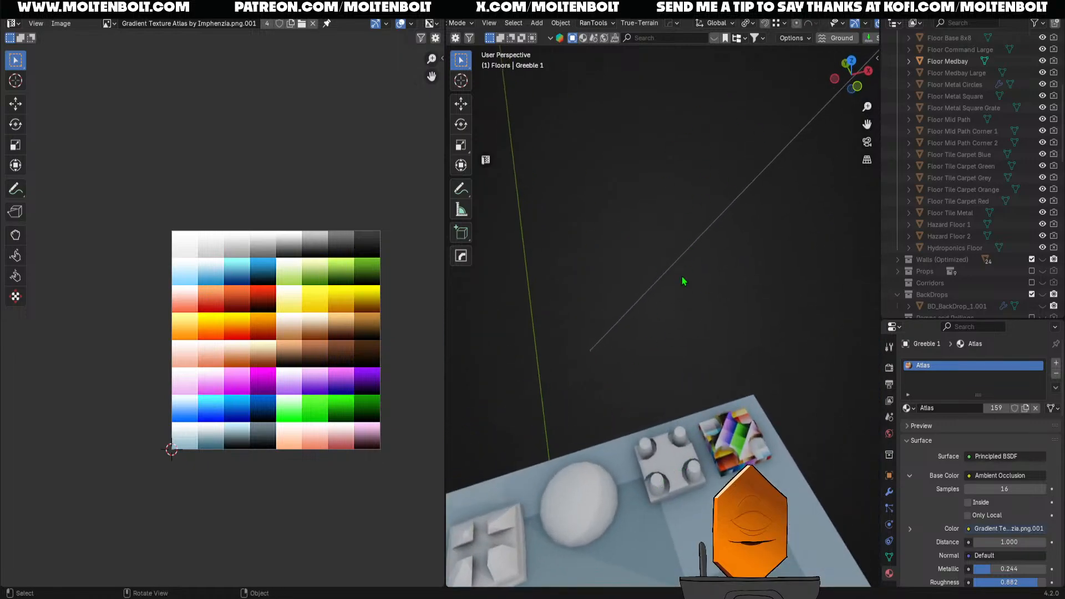
pyautogui.keyDown('shift'); pyautogui.moveTo(683, 399); pyautogui.dragTo(730, 340, button='middle'); pyautogui.keyUp('shift')
pyautogui.click(738, 425)
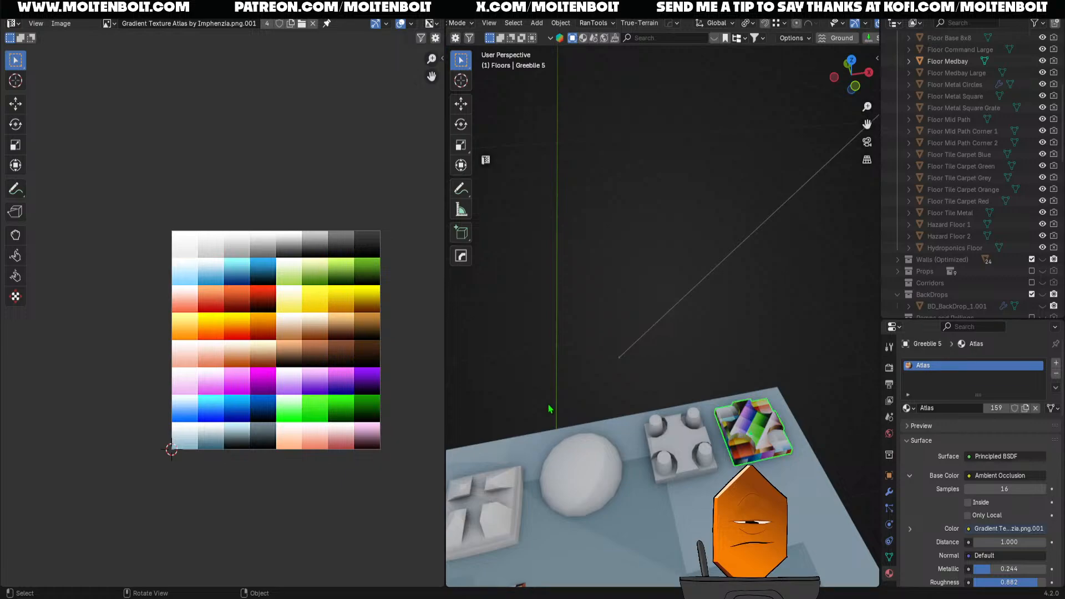
pyautogui.moveTo(750, 401); pyautogui.dragTo(650, 417, button='middle')
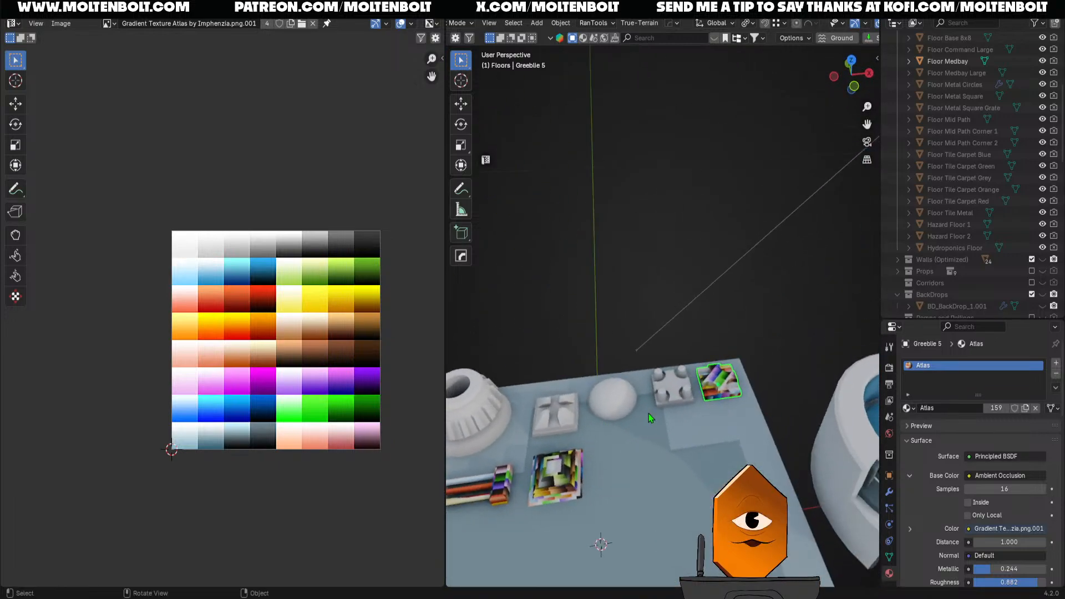
pyautogui.press('Tab')
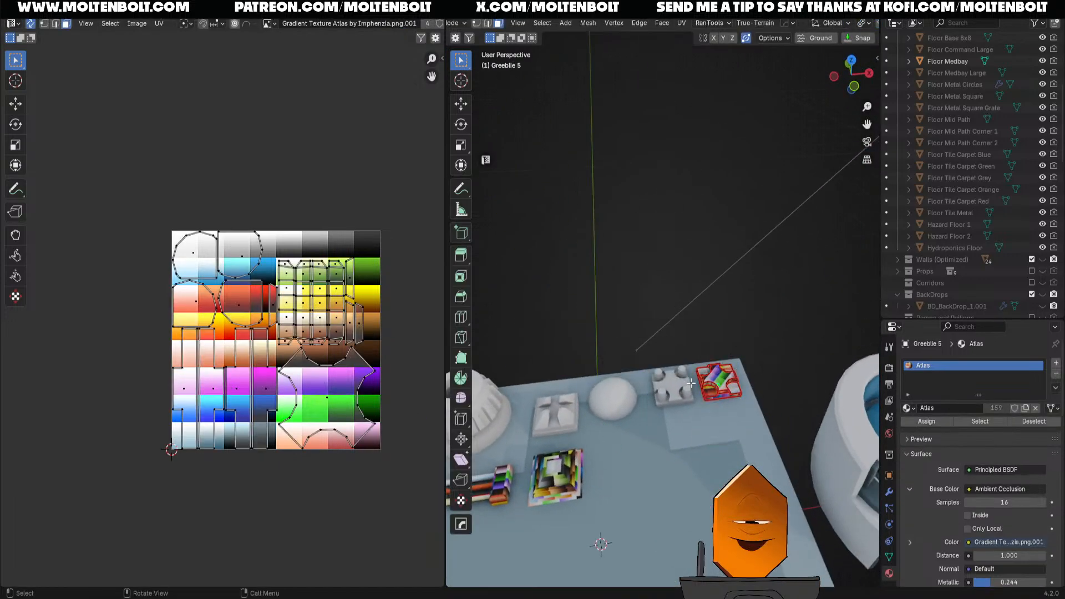
pyautogui.press('KP_Decimal')
pyautogui.press('ctrl+KP_3')
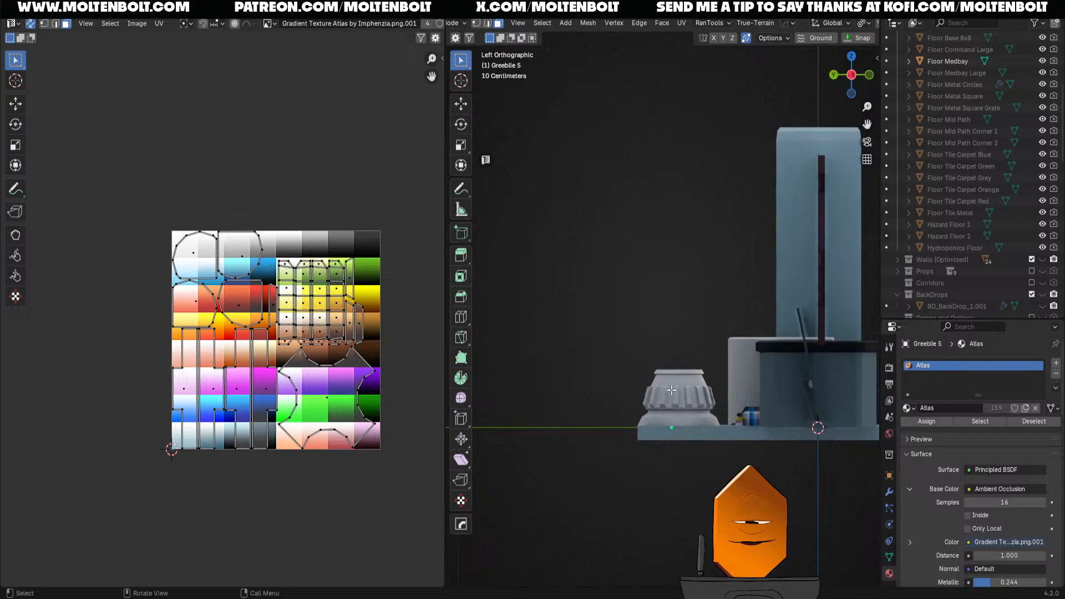
pyautogui.press('a')
pyautogui.press('u')
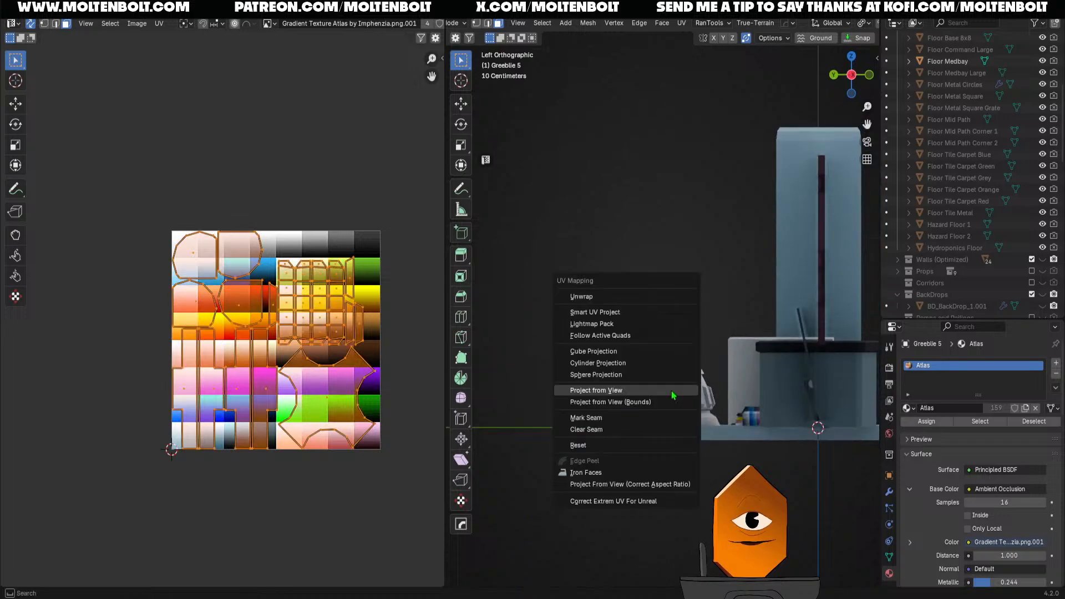
pyautogui.click(672, 392)
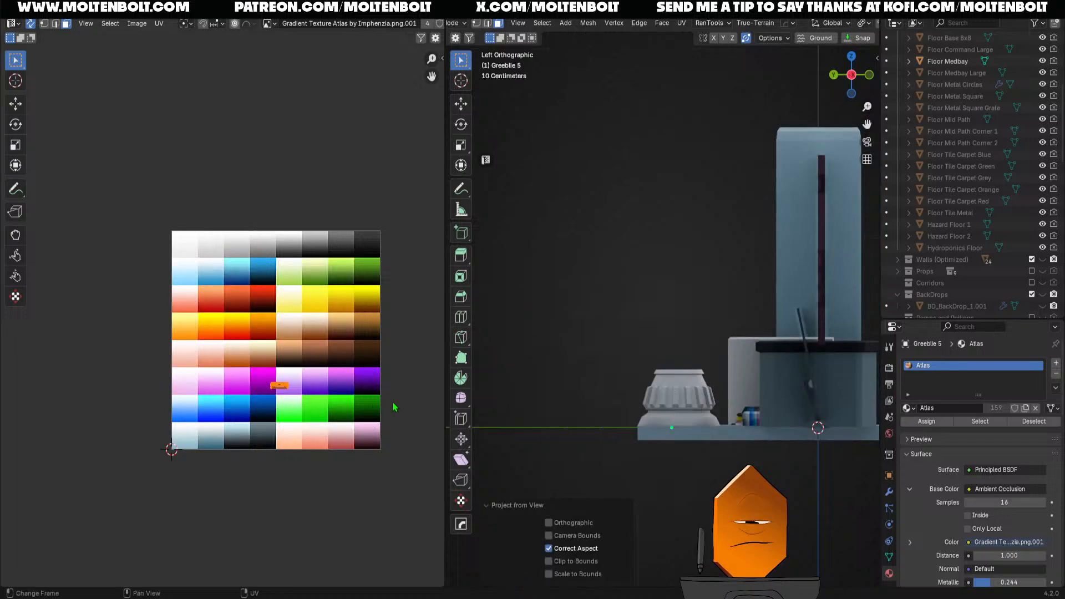
# Place Greeble 5's UVs on the light-grey second swatch, shrink them, stretch them along Y to span its gradient, and leave Edit Mode
pyautogui.press('g')
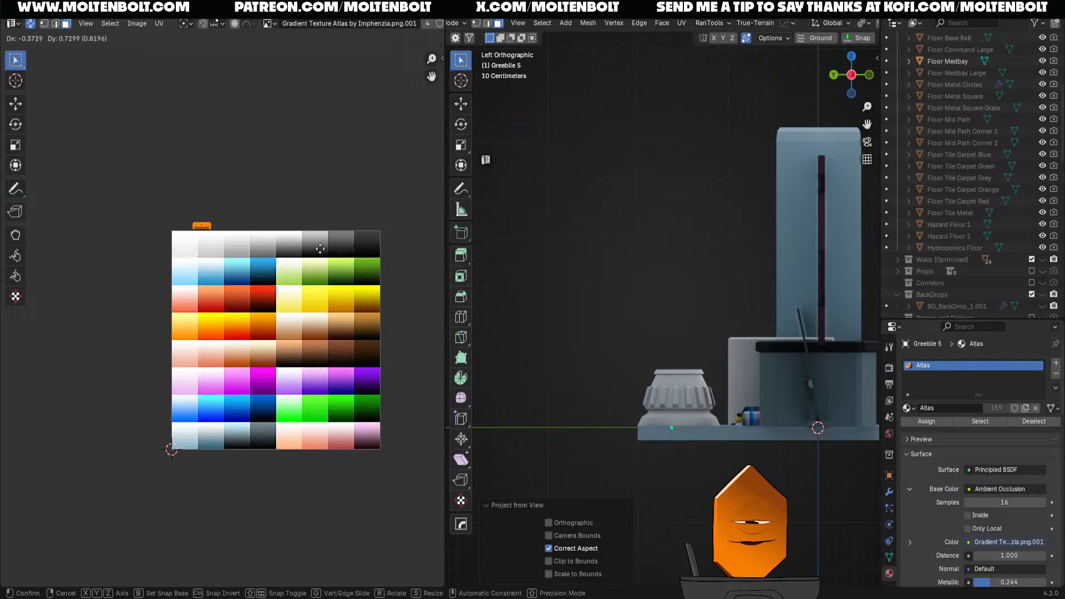
pyautogui.click(323, 263)
pyautogui.press('s')
pyautogui.click(290, 263)
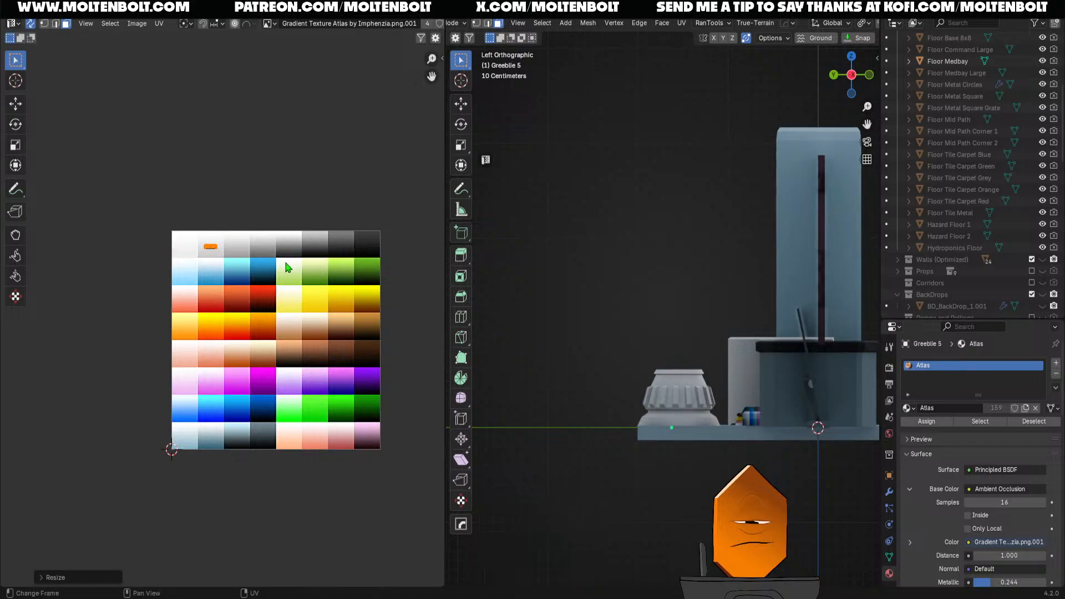
pyautogui.press('g')
pyautogui.press('y')
pyautogui.press('s')
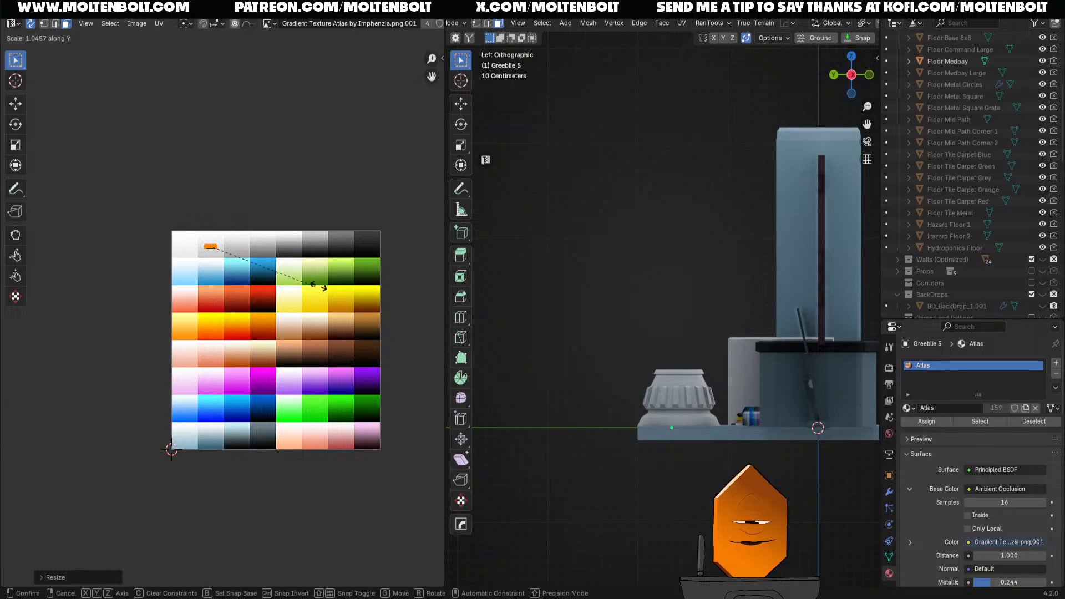
pyautogui.click(323, 357)
pyautogui.press('g')
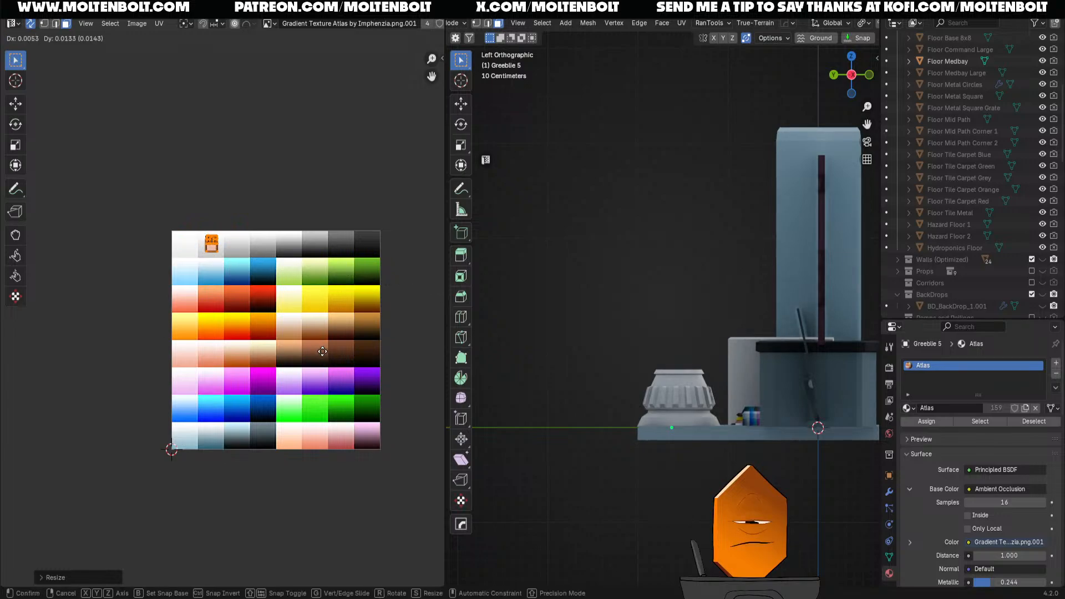
pyautogui.click(324, 353)
pyautogui.press('Tab')
# Open Greeble 4, the barred connector greeble, for editing and project all its UVs from the left orthographic view
pyautogui.moveTo(715, 306); pyautogui.dragTo(641, 308, button='middle')
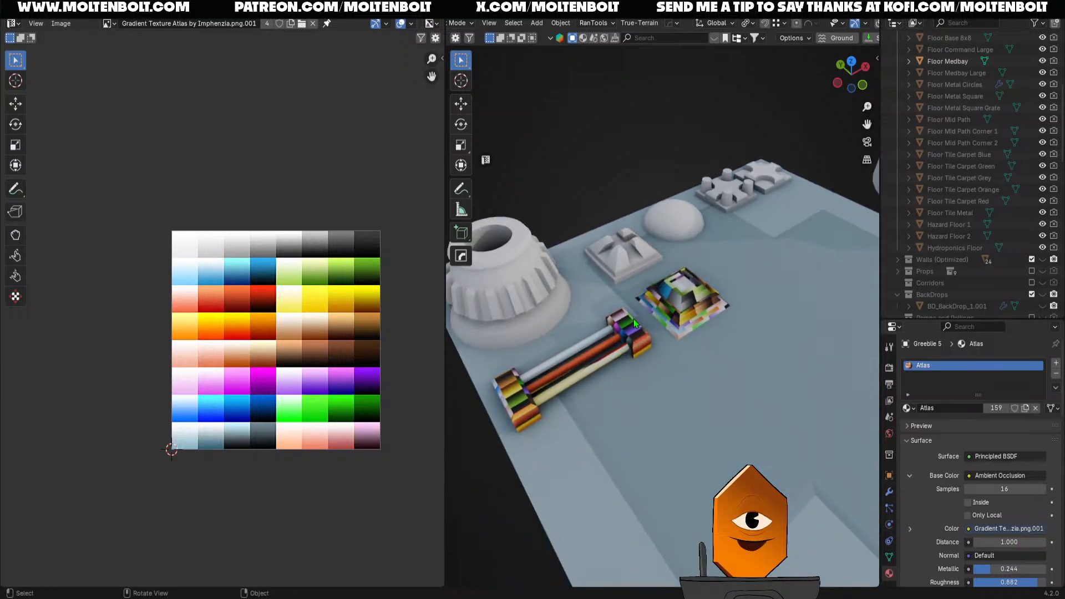
pyautogui.click(634, 367)
pyautogui.press('Tab')
pyautogui.press('ctrl+KP_3')
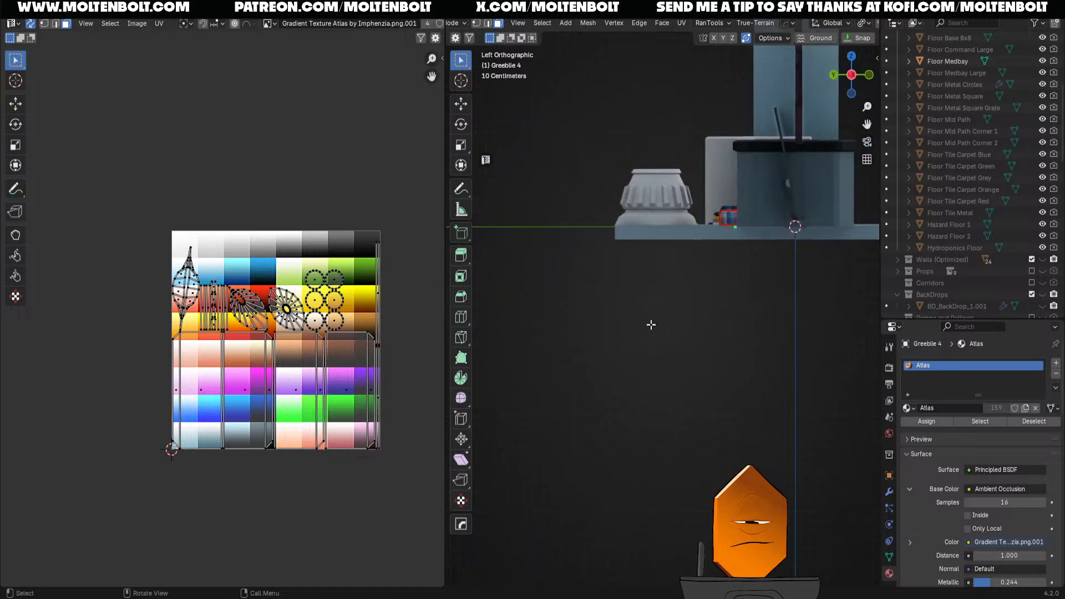
pyautogui.keyDown('shift'); pyautogui.moveTo(650, 325); pyautogui.dragTo(577, 409, button='middle'); pyautogui.keyUp('shift')
pyautogui.press('a')
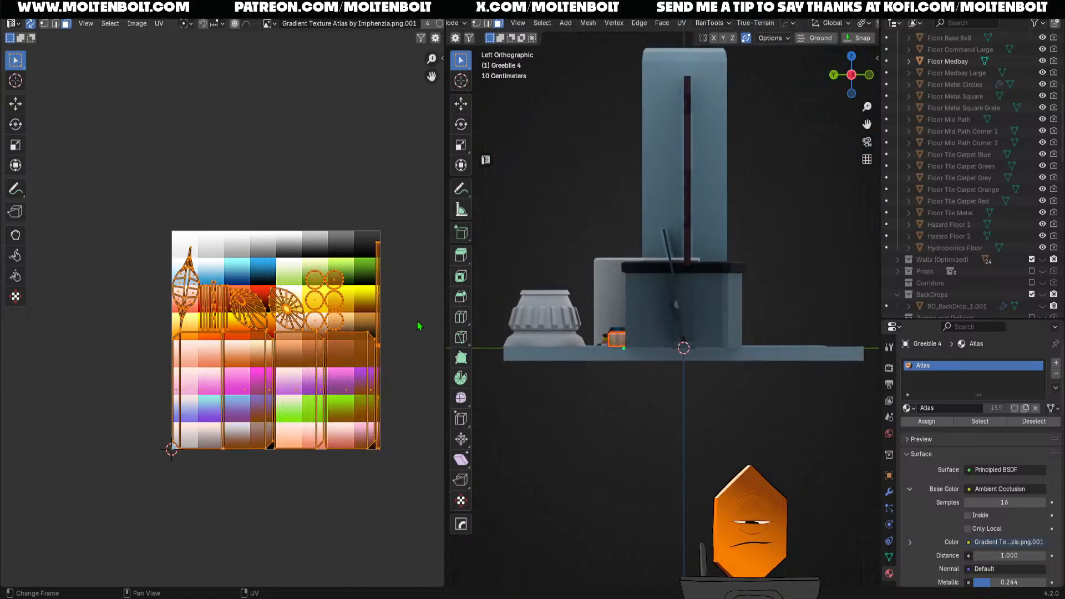
pyautogui.press('u')
pyautogui.click(644, 335)
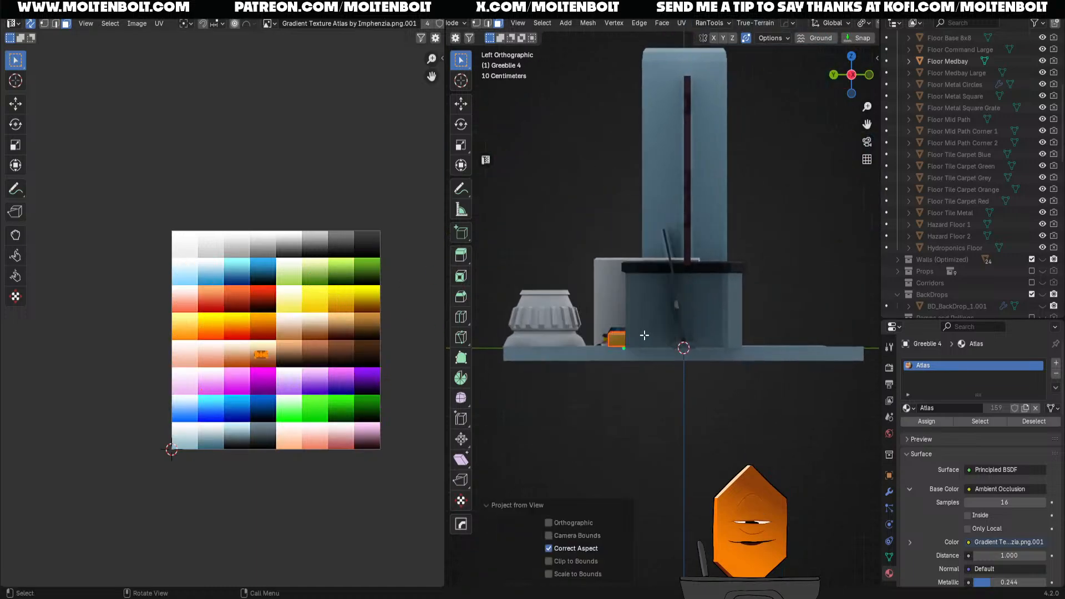
# Place Greeble 4's UVs on the light-grey second swatch, stretch them about 4.4 times along Y and shrink them to fit
pyautogui.press('g')
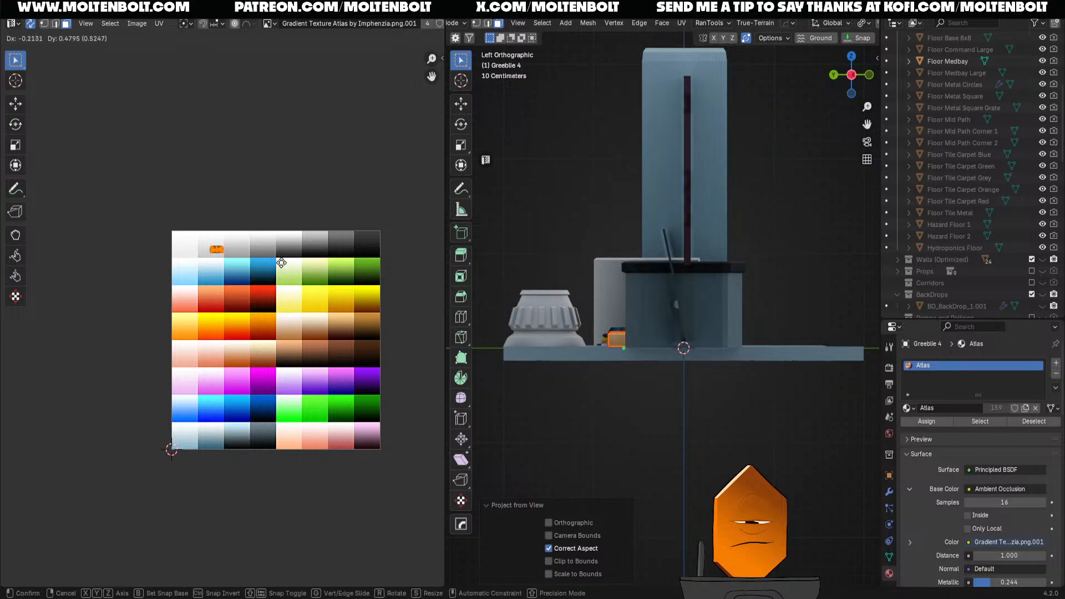
pyautogui.click(276, 264)
pyautogui.press('s')
pyautogui.press('y')
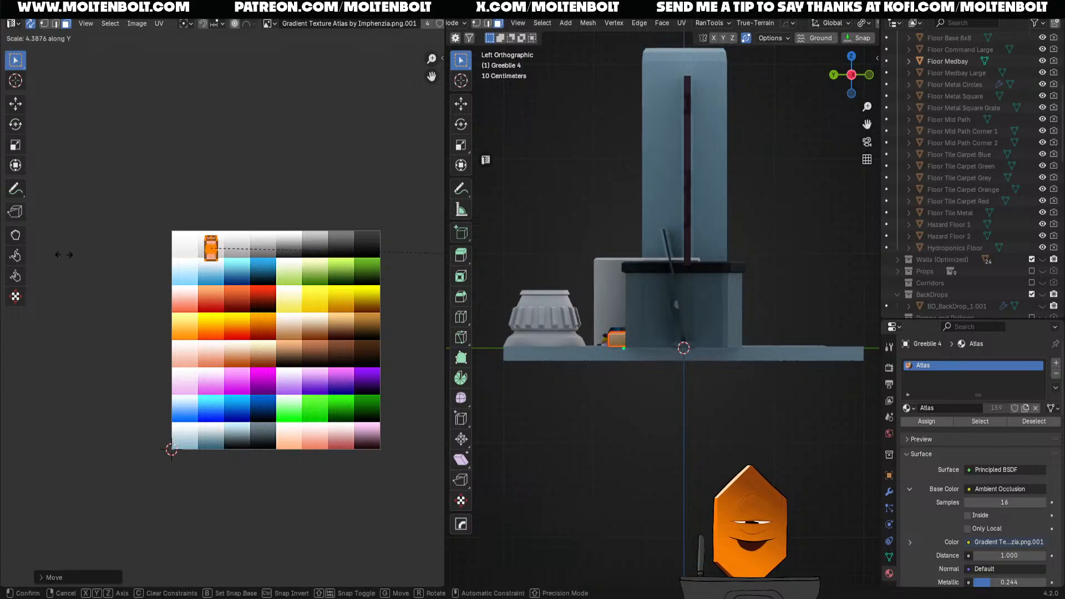
pyautogui.click(64, 254)
pyautogui.press('g')
pyautogui.press('y')
pyautogui.press('s')
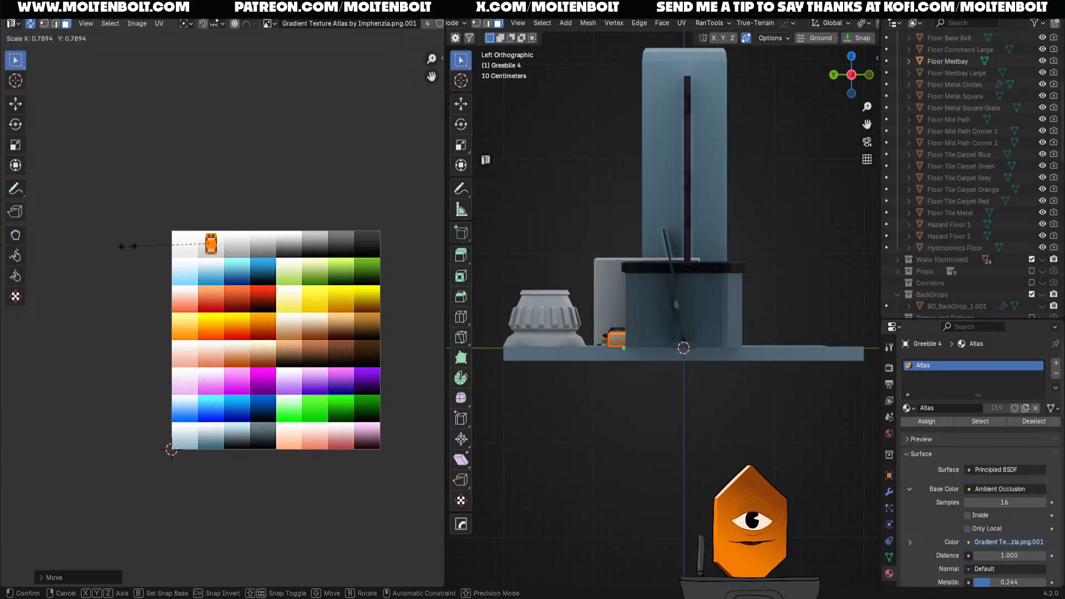
pyautogui.click(131, 246)
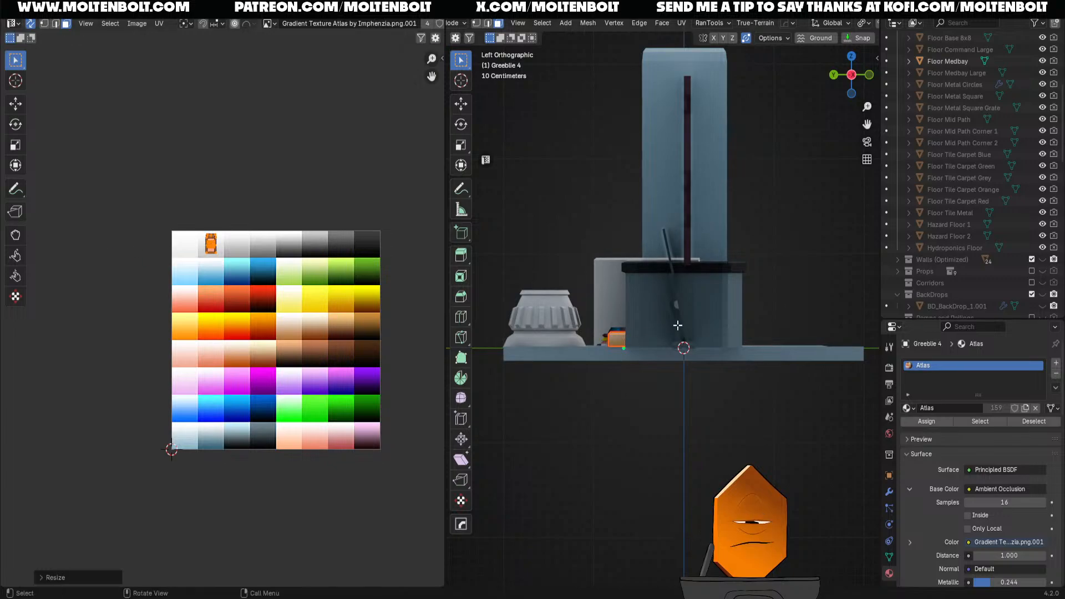
# Inspect Greeble 4's shading with the viewport overlays hidden, leave Edit Mode and restore the overlays
pyautogui.hotkey('shift', 'alt', 'z')
pyautogui.moveTo(721, 300); pyautogui.dragTo(622, 367, button='middle')
pyautogui.keyDown('ctrl'); pyautogui.moveTo(622, 366); pyautogui.dragTo(626, 442, button='middle'); pyautogui.keyUp('ctrl')
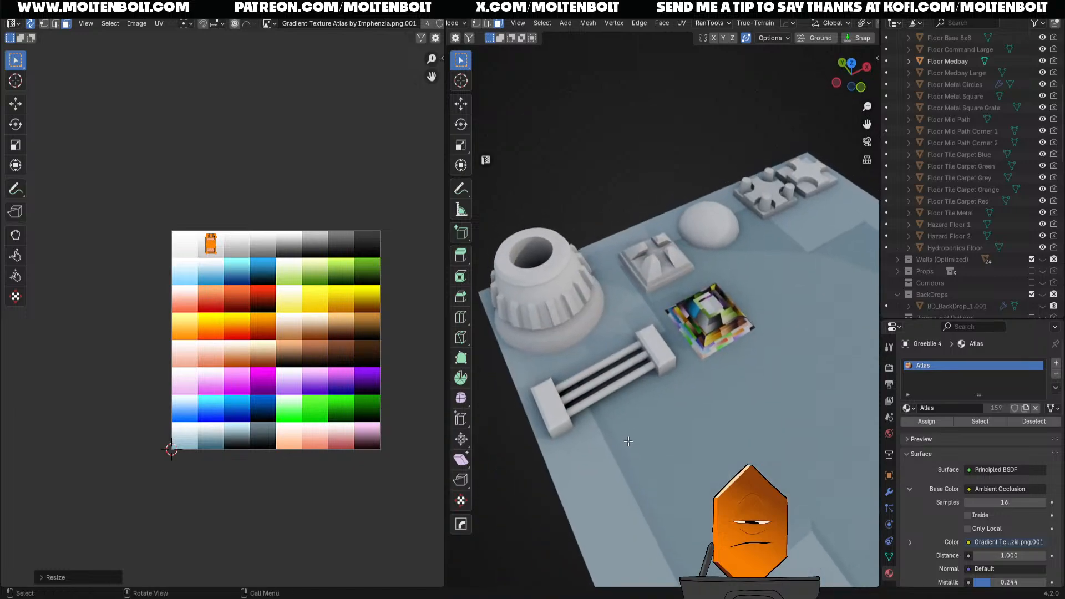
pyautogui.scroll(2, 625, 420)
pyautogui.moveTo(636, 361); pyautogui.dragTo(679, 355, button='middle')
pyautogui.scroll(-3, 697, 401)
pyautogui.moveTo(749, 389); pyautogui.dragTo(690, 388, button='middle')
pyautogui.press('Tab')
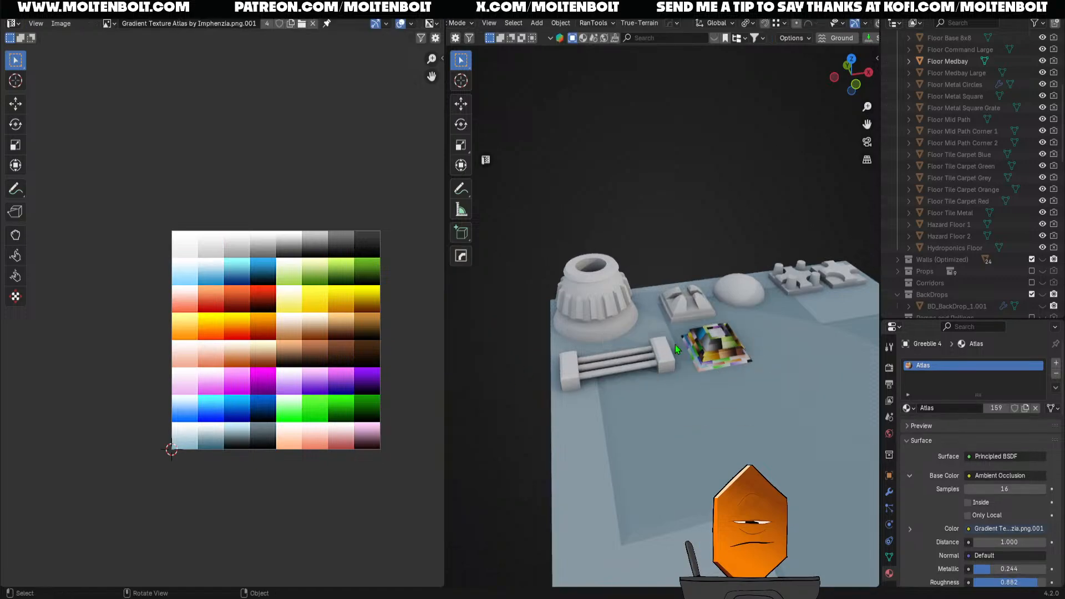
pyautogui.hotkey('alt', 'shift', 'z')
# Open Greeble 7, the stepped pyramid greeble, for editing and project all its UVs from the left orthographic view
pyautogui.press('Tab')
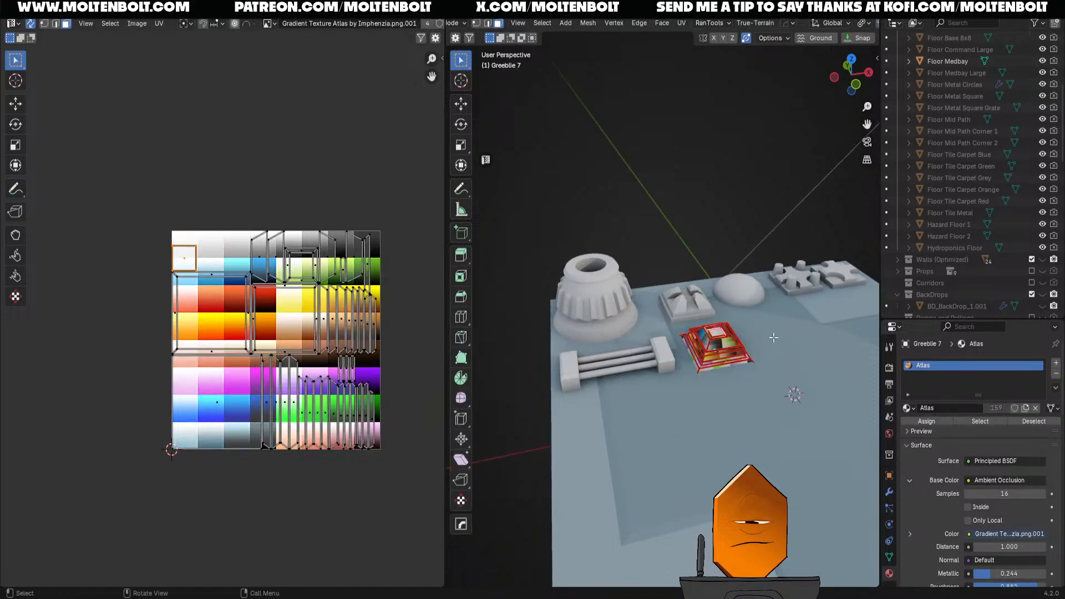
pyautogui.keyDown('shift'); pyautogui.moveTo(715, 355); pyautogui.dragTo(686, 371, button='middle'); pyautogui.keyUp('shift')
pyautogui.press('KP_5')
pyautogui.press('ctrl+KP_3')
pyautogui.press('a')
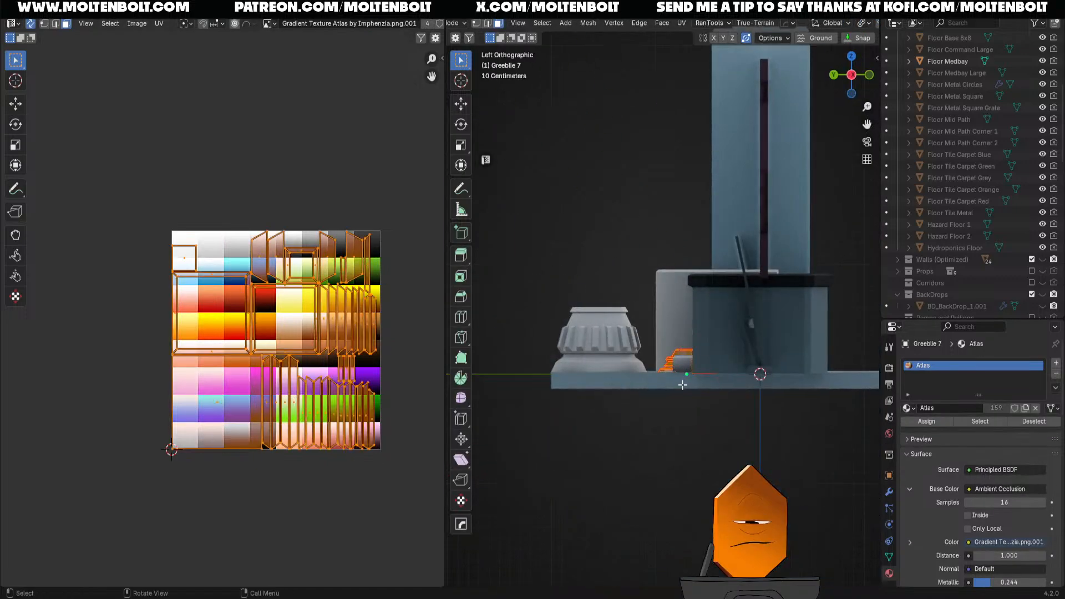
pyautogui.press('u')
pyautogui.click(684, 388)
# Shrink Greeble 7's UVs, fit them to the light-grey second swatch by stretching along Y, leave Edit Mode and save the file
pyautogui.press('s')
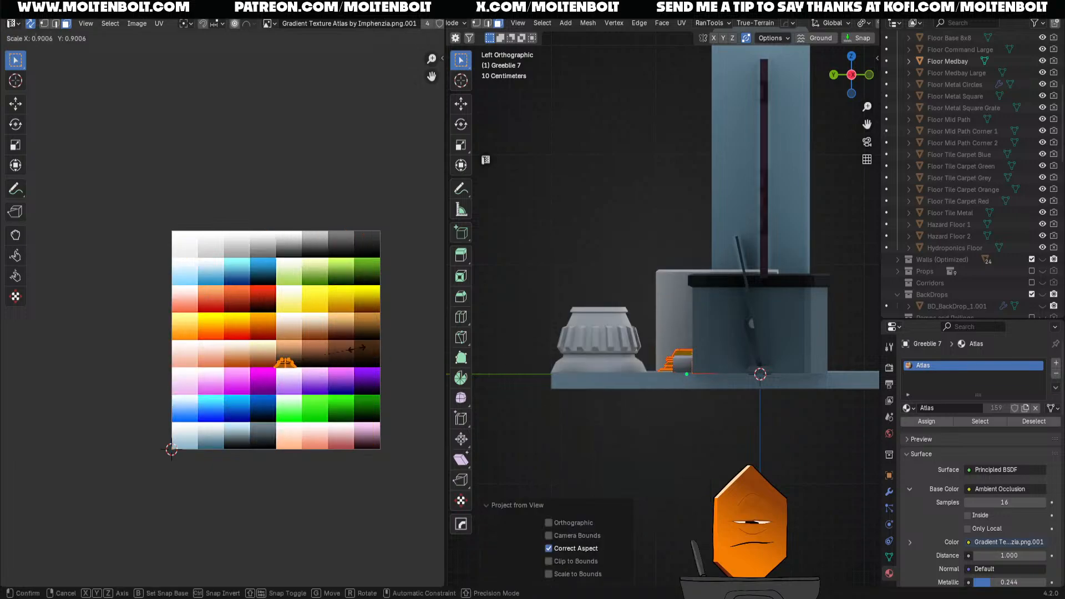
pyautogui.click(323, 328)
pyautogui.press('g')
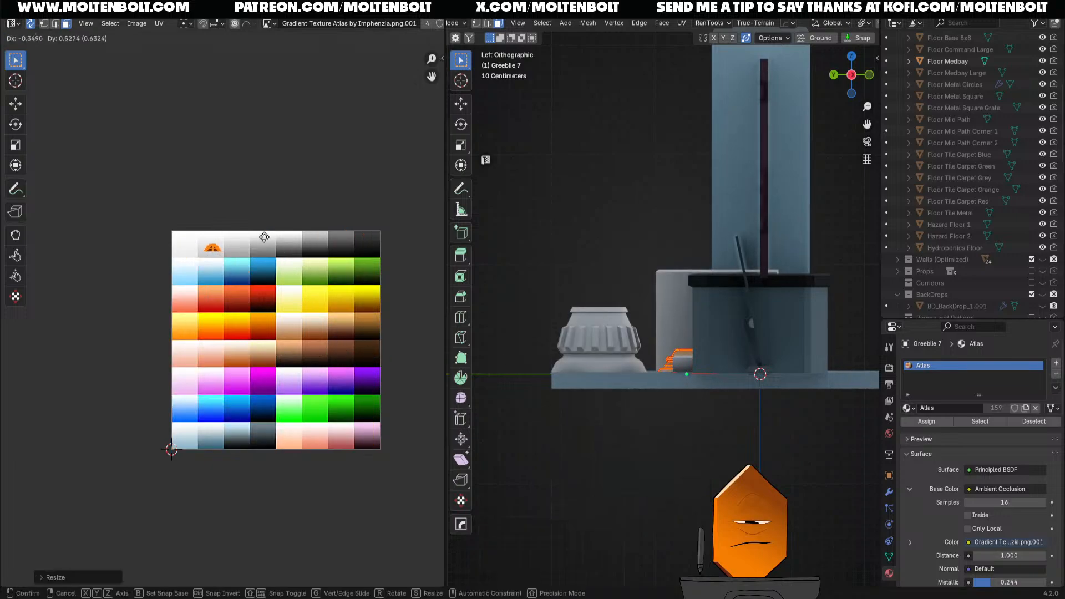
pyautogui.click(265, 237)
pyautogui.press('s')
pyautogui.press('y')
pyautogui.click(353, 196)
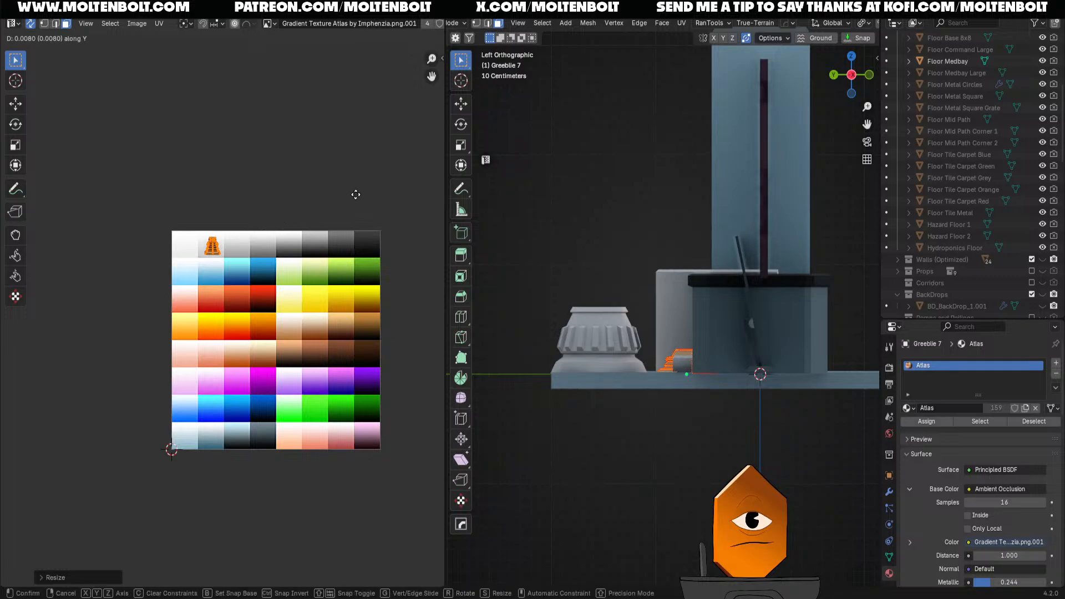
pyautogui.press('Tab')
pyautogui.hotkey('ctrl', 's')
# Open the Layout workspace and look over the coloured greebles, switching briefly between Material Preview and Solid shading
pyautogui.moveTo(638, 239); pyautogui.dragTo(621, 382, button='middle')
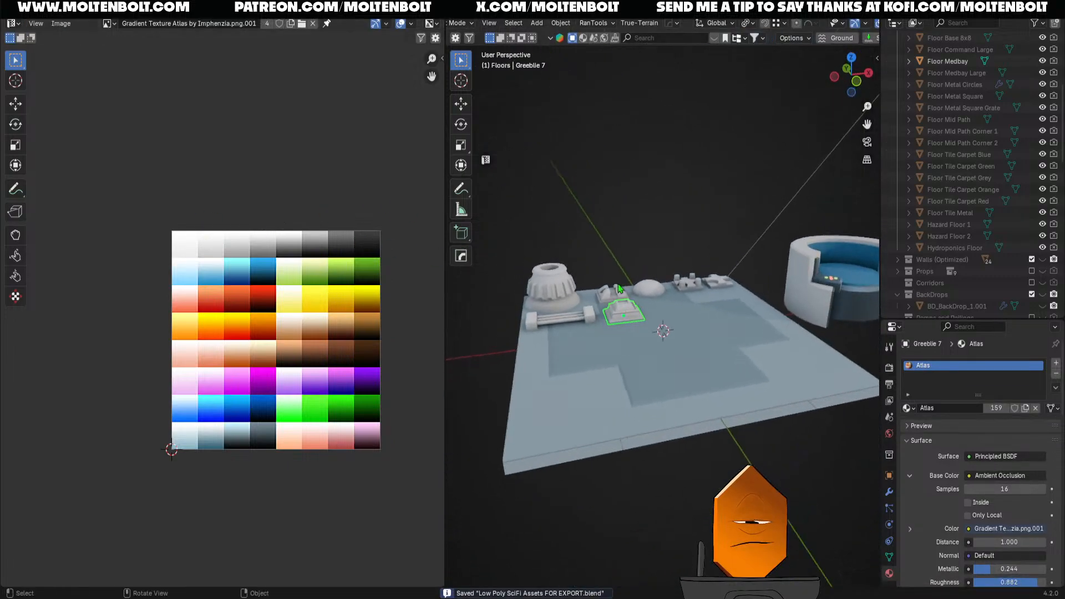
pyautogui.click(158, 7)
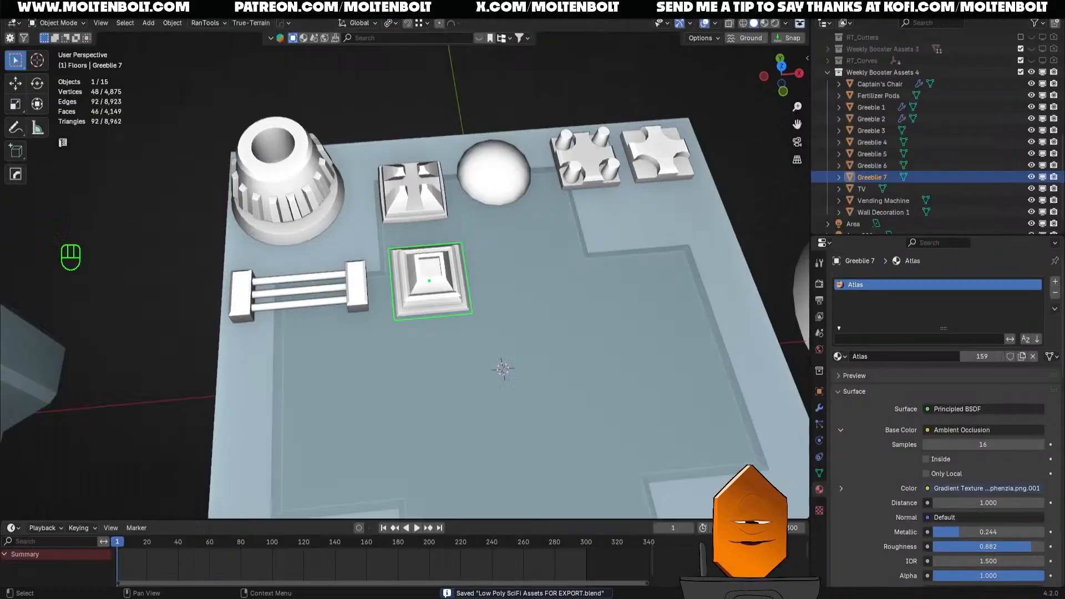
pyautogui.scroll(-3, 539, 290)
pyautogui.moveTo(539, 290)
pyautogui.mouseDown(button='middle')
pyautogui.moveTo(548, 313)
pyautogui.moveTo(509, 345)
pyautogui.mouseUp(button='middle')
pyautogui.press('z')
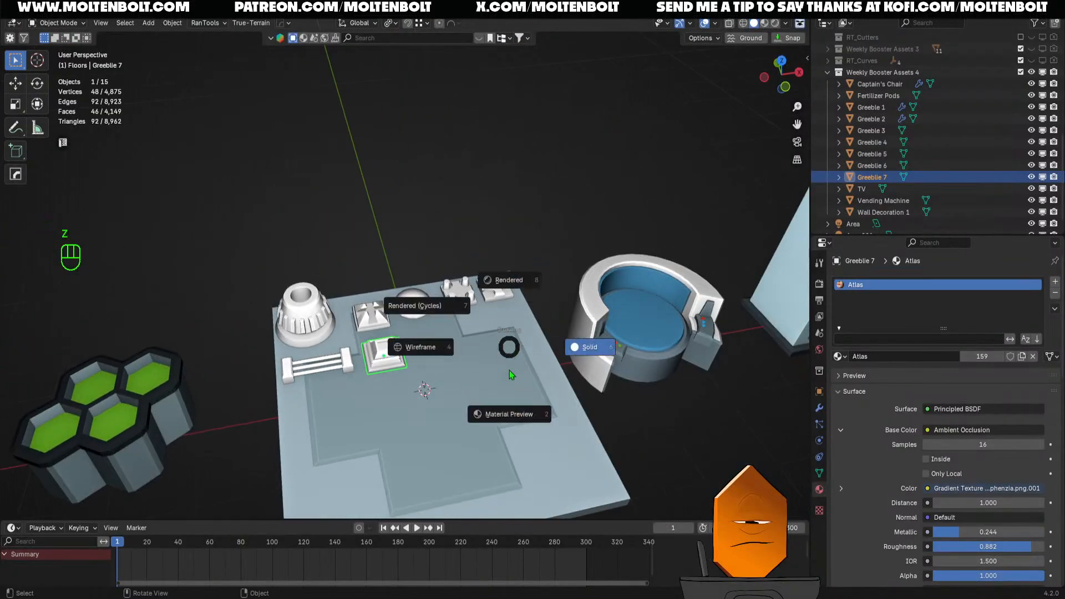
pyautogui.click(511, 395)
pyautogui.moveTo(516, 390)
pyautogui.keyDown('shift'); pyautogui.mouseDown(button='middle')
pyautogui.moveTo(540, 357)
pyautogui.moveTo(494, 335)
pyautogui.moveTo(523, 321)
pyautogui.moveTo(541, 341)
pyautogui.mouseUp(button='middle'); pyautogui.keyUp('shift')
pyautogui.scroll(3, 522, 338)
pyautogui.press('z')
pyautogui.click(535, 319)
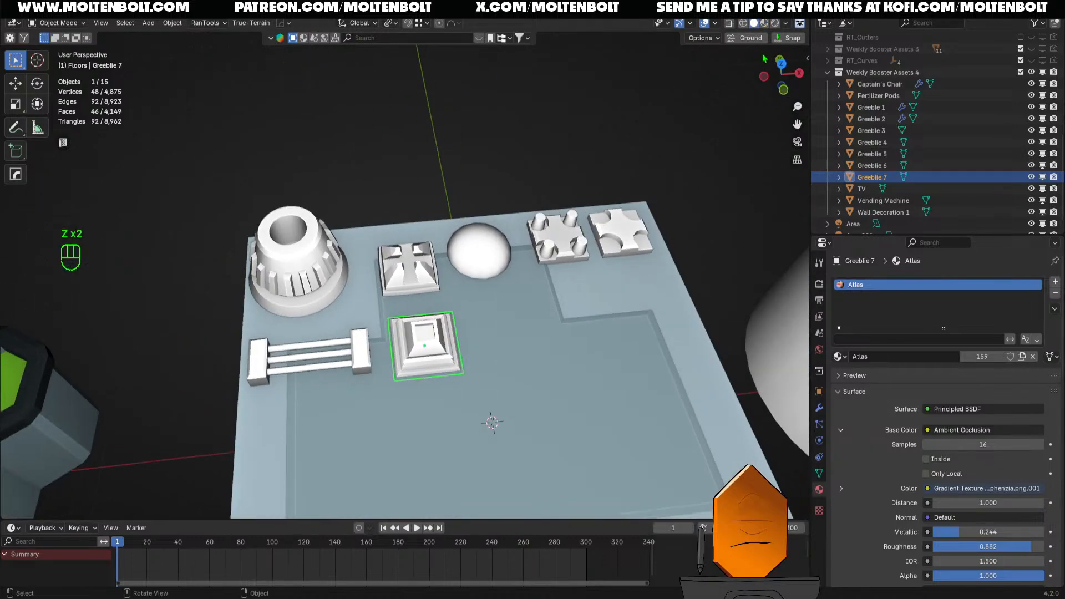
# Show the viewport in Material Preview with the Diffuse Color render pass and examine the greebles' gradients
pyautogui.click(785, 22)
pyautogui.press('z')
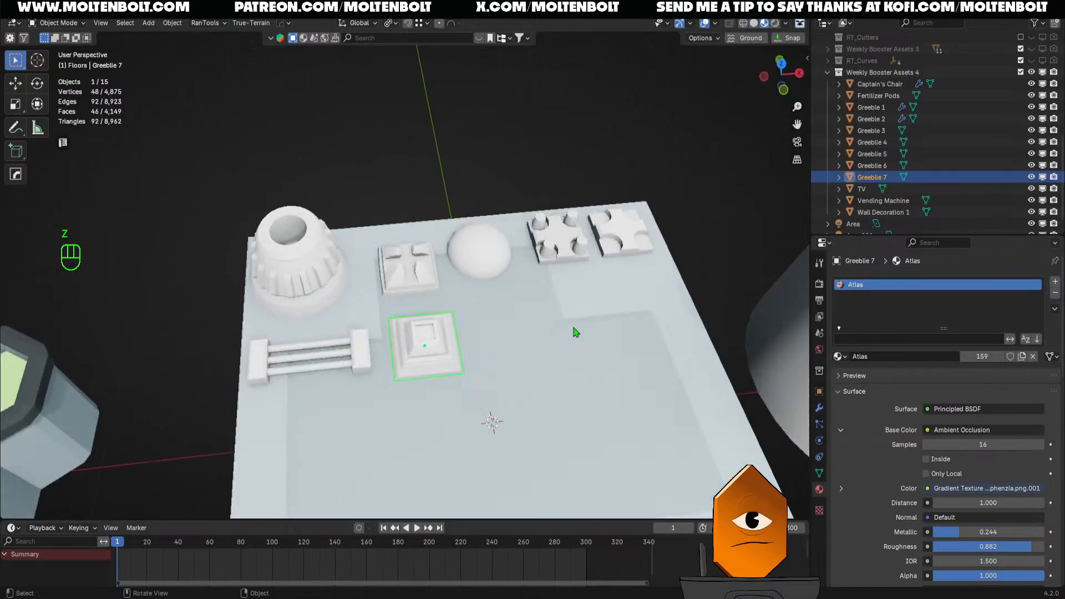
pyautogui.click(787, 23)
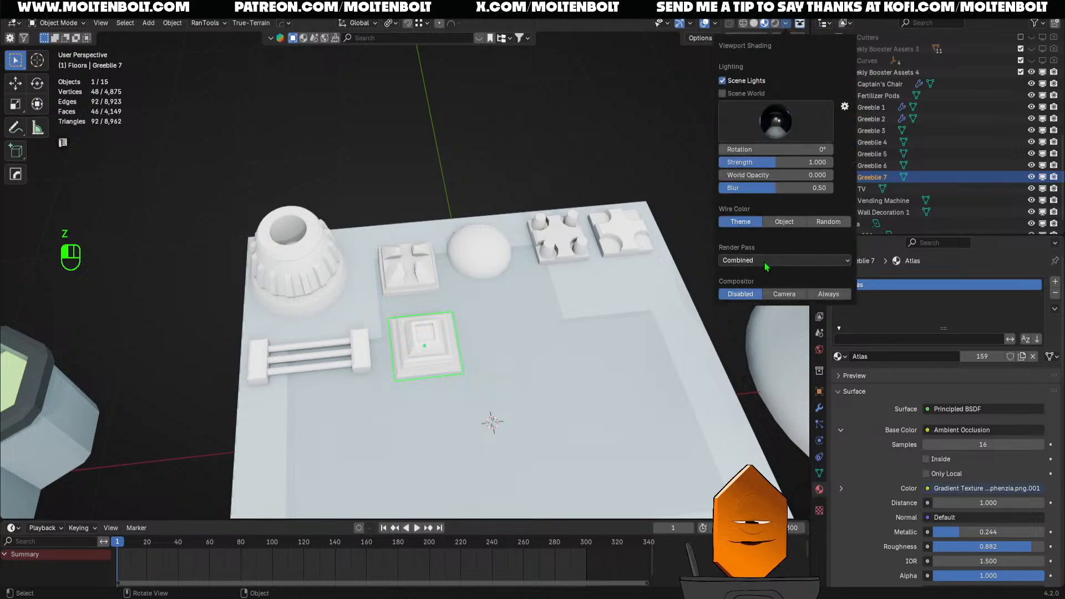
pyautogui.click(746, 260)
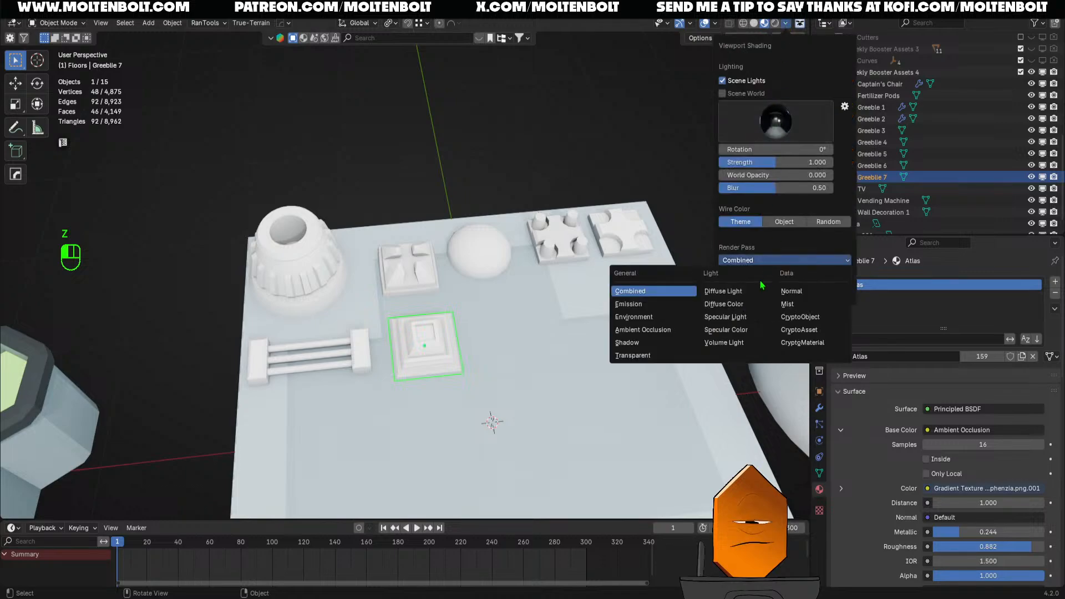
pyautogui.click(733, 304)
pyautogui.moveTo(624, 346)
pyautogui.mouseDown(button='middle')
pyautogui.moveTo(493, 356)
pyautogui.moveTo(504, 367)
pyautogui.mouseUp(button='middle')
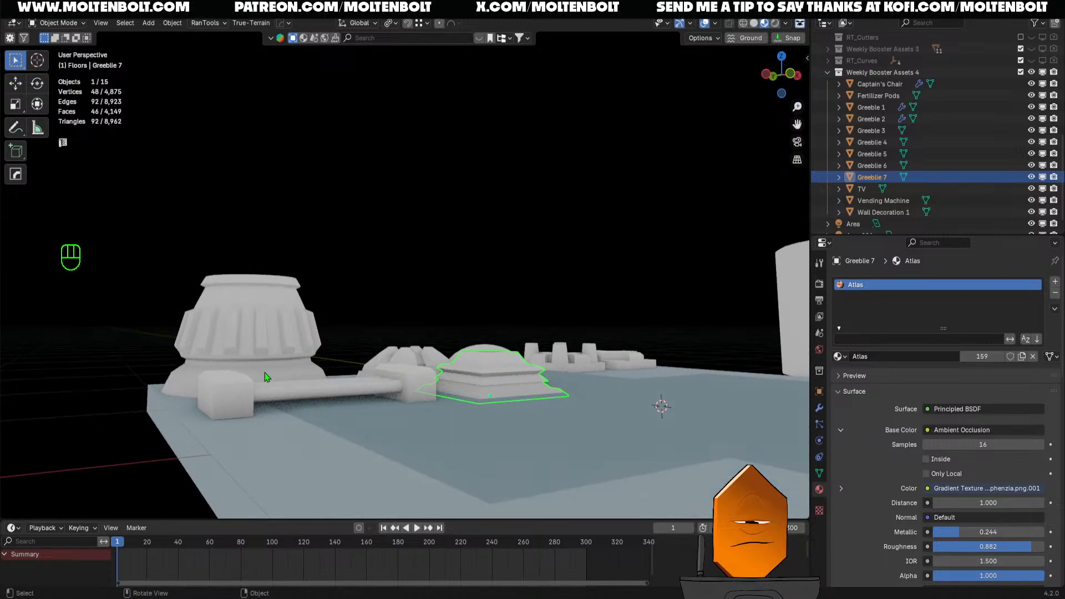
pyautogui.moveTo(237, 392); pyautogui.dragTo(412, 358, button='middle')
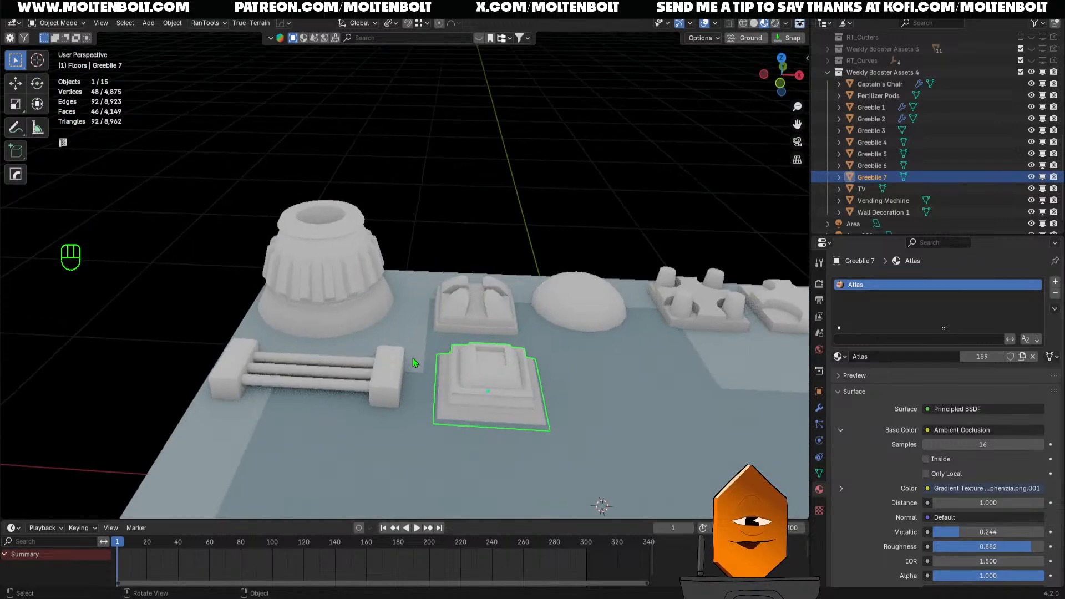
# Select all seven greebles, Greeble 1 to Greeble 7, and enter Edit Mode on them together
pyautogui.scroll(-3, 388, 327)
pyautogui.click(355, 283)
pyautogui.keyDown('shift'); pyautogui.click(456, 297); pyautogui.keyUp('shift')
pyautogui.keyDown('shift'); pyautogui.click(524, 289); pyautogui.keyUp('shift')
pyautogui.keyDown('shift'); pyautogui.click(624, 291); pyautogui.keyUp('shift')
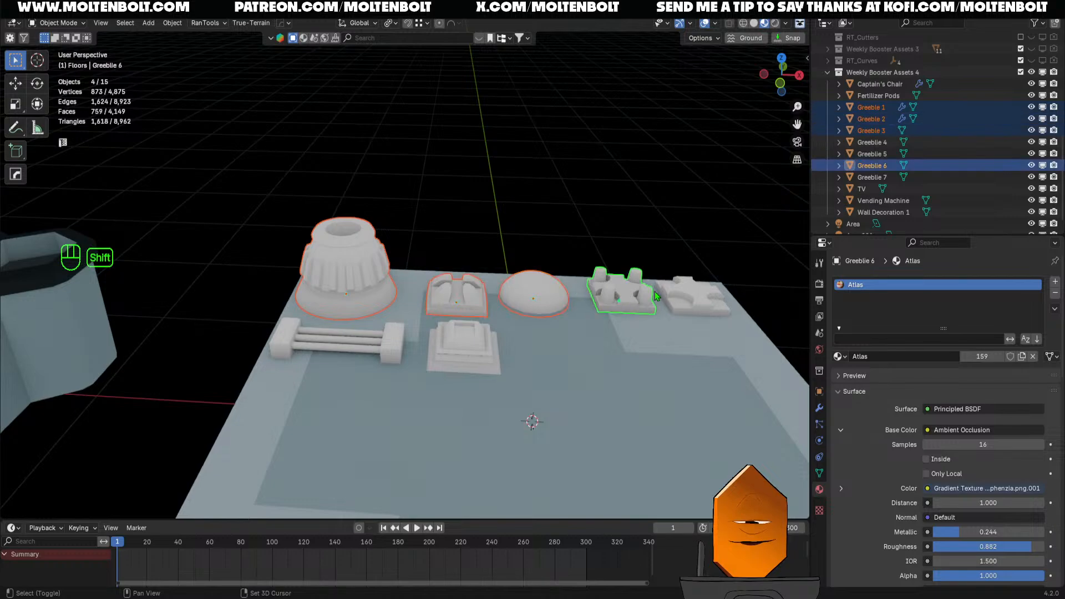
pyautogui.keyDown('shift'); pyautogui.click(687, 297); pyautogui.keyUp('shift')
pyautogui.keyDown('shift'); pyautogui.click(378, 327); pyautogui.keyUp('shift')
pyautogui.keyDown('shift'); pyautogui.click(464, 352); pyautogui.keyUp('shift')
pyautogui.press('Tab')
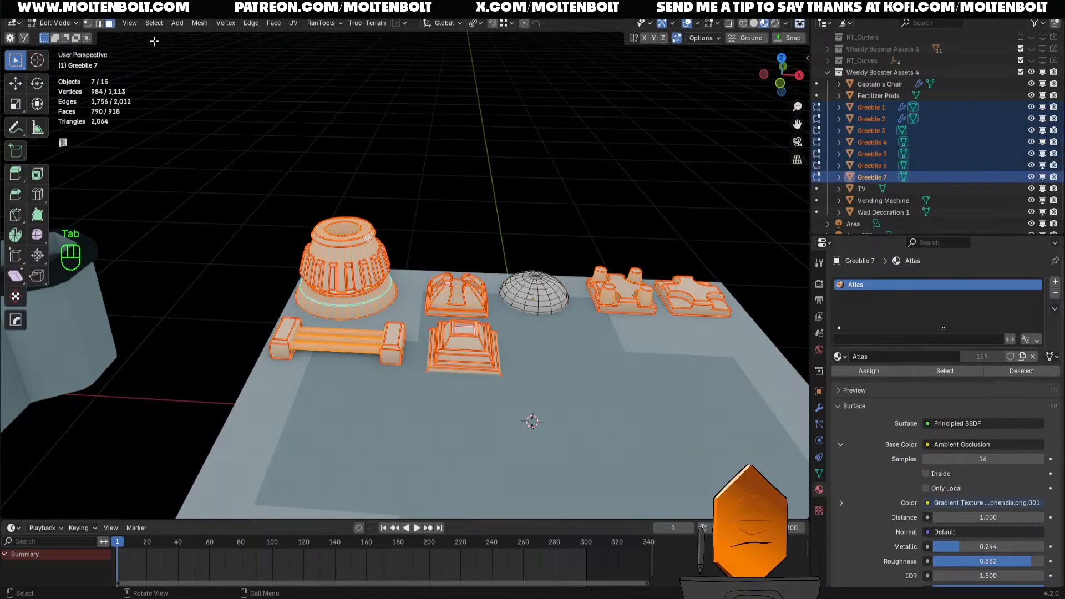
# In the UV editing workspace, move all greebles' UVs onto the darker grey fourth swatch, return to Object Mode and save the file
pyautogui.click(273, 8)
pyautogui.press('a')
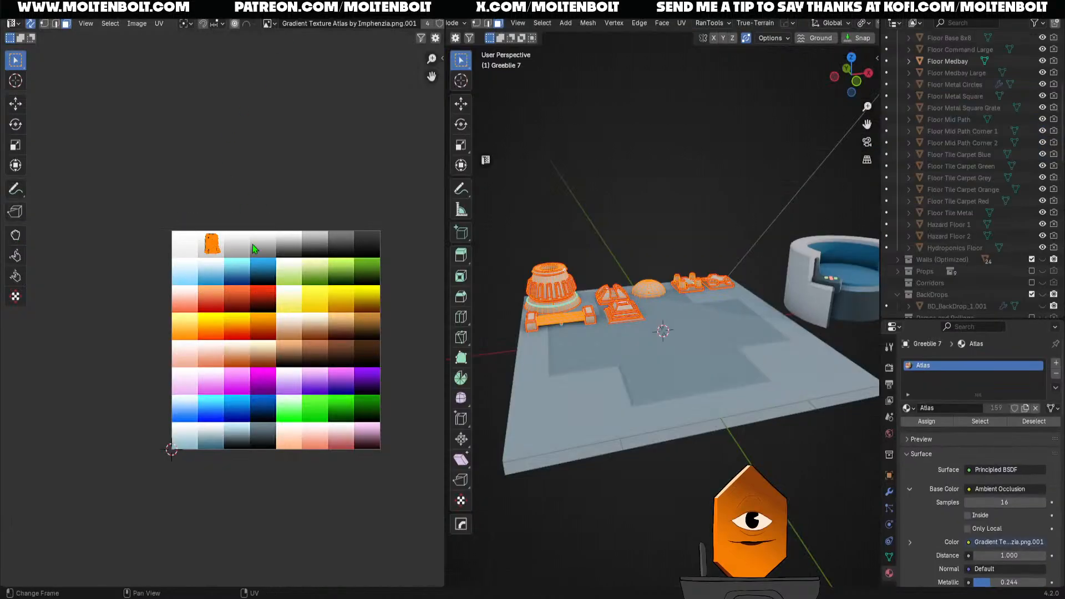
pyautogui.press('g')
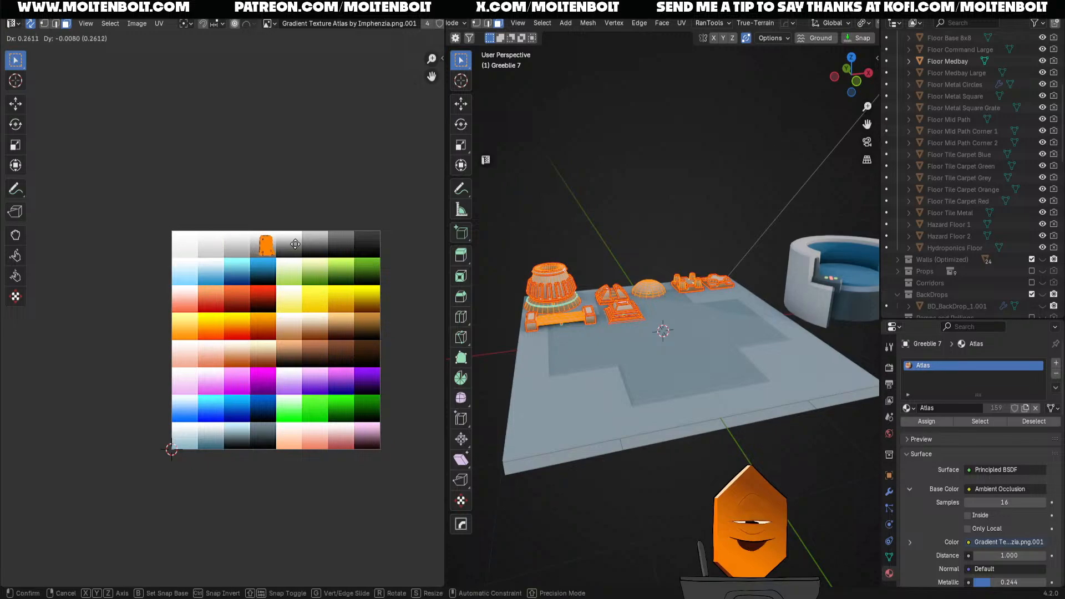
pyautogui.click(295, 243)
pyautogui.press('Tab')
pyautogui.moveTo(646, 247); pyautogui.dragTo(640, 294, button='middle')
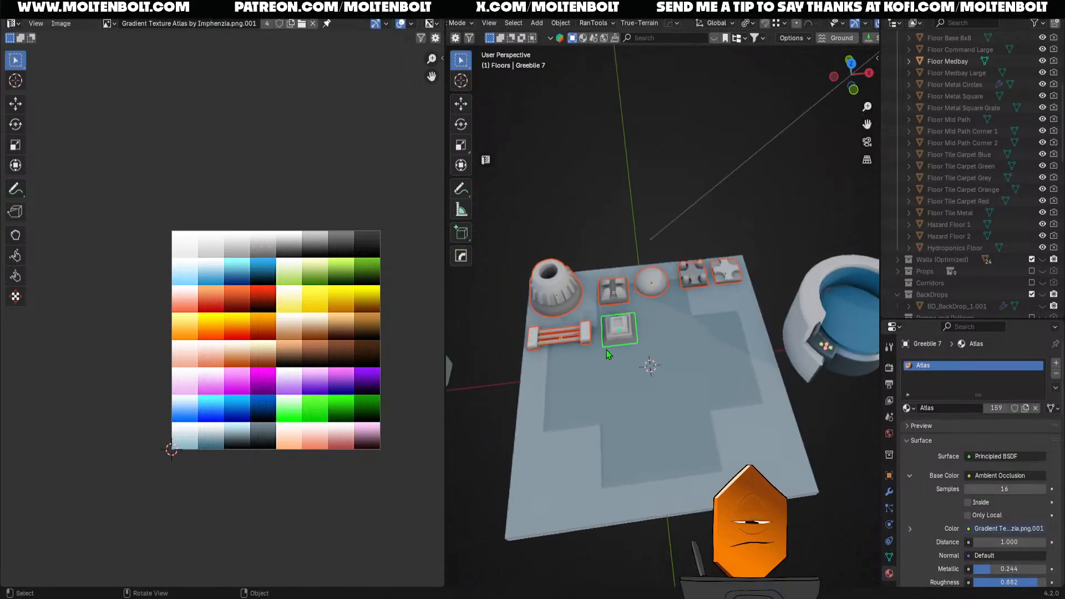
pyautogui.scroll(3, 640, 294)
pyautogui.hotkey('ctrl', 's')
# Deselect everything, inspect the darker greebles in the Layout workspace and set the viewport render pass back to Combined
pyautogui.moveTo(593, 404); pyautogui.dragTo(589, 339, button='middle')
pyautogui.click(660, 217)
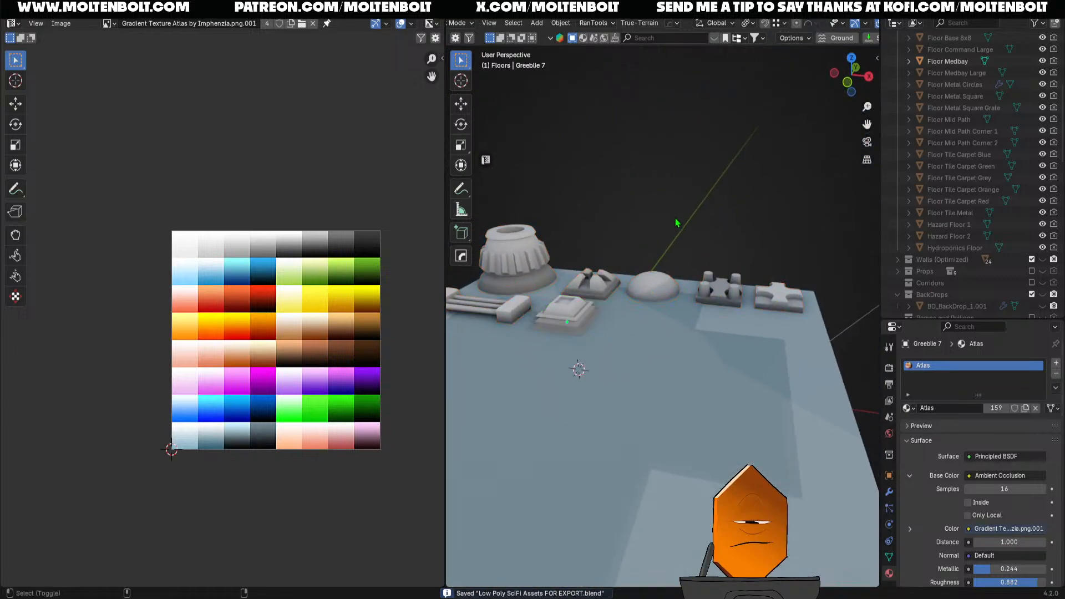
pyautogui.hotkey('shift', 'alt', 'z')
pyautogui.moveTo(660, 236); pyautogui.dragTo(683, 343, button='middle')
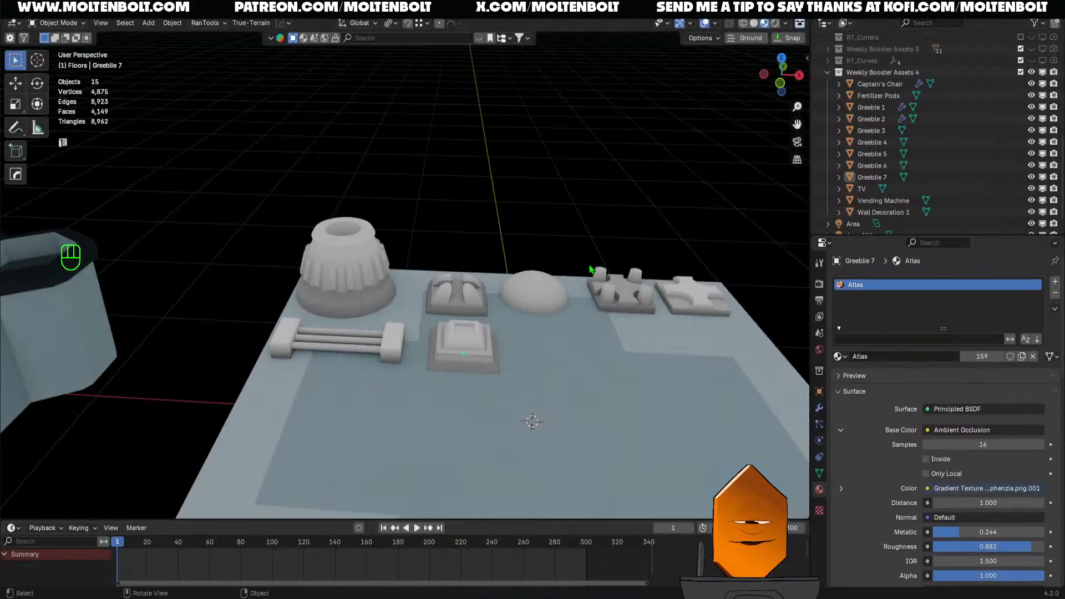
pyautogui.moveTo(543, 278); pyautogui.dragTo(493, 280, button='middle')
pyautogui.moveTo(454, 361); pyautogui.dragTo(583, 311, button='middle')
pyautogui.click(785, 24)
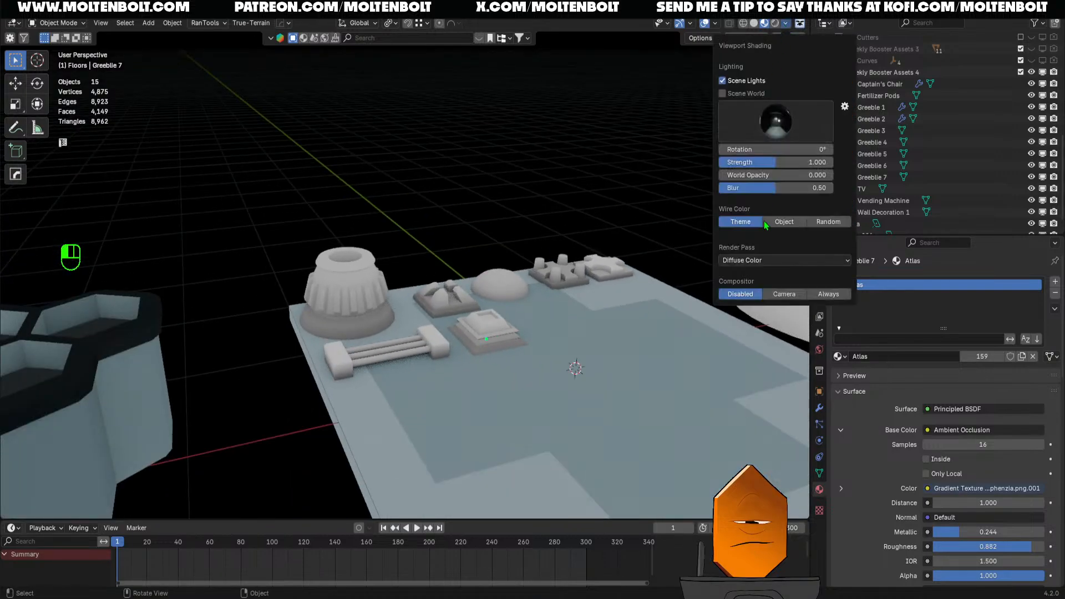
pyautogui.click(760, 260)
pyautogui.click(656, 298)
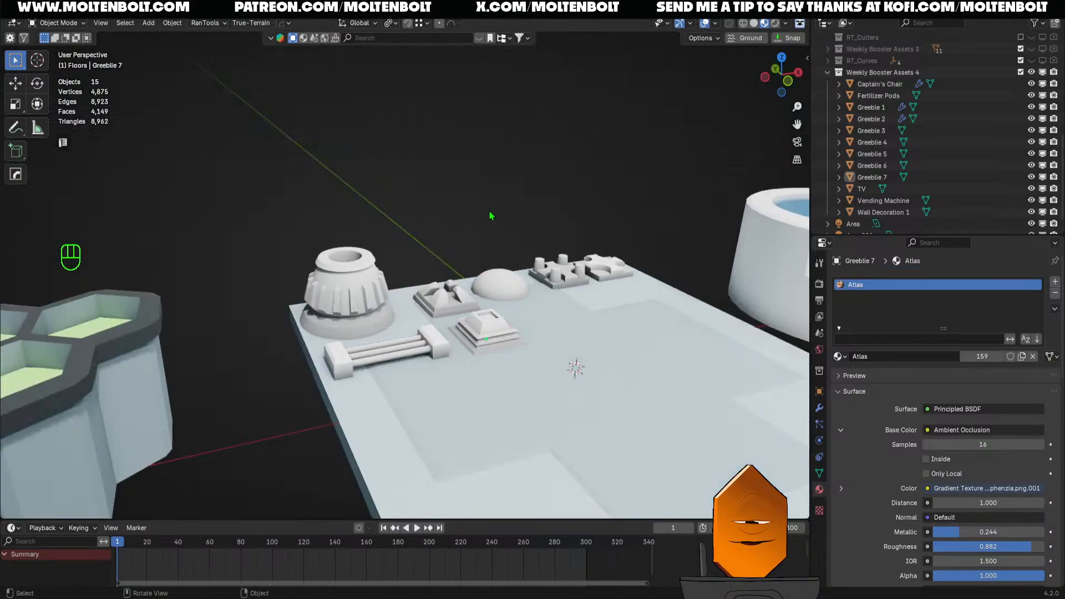
# Show the viewport extras and select the two area lights above the assets
pyautogui.moveTo(492, 217)
pyautogui.mouseDown(button='middle')
pyautogui.moveTo(464, 298)
pyautogui.moveTo(511, 305)
pyautogui.moveTo(531, 295)
pyautogui.mouseUp(button='middle')
pyautogui.scroll(-3, 510, 304)
pyautogui.scroll(-3, 531, 295)
pyautogui.press('q')
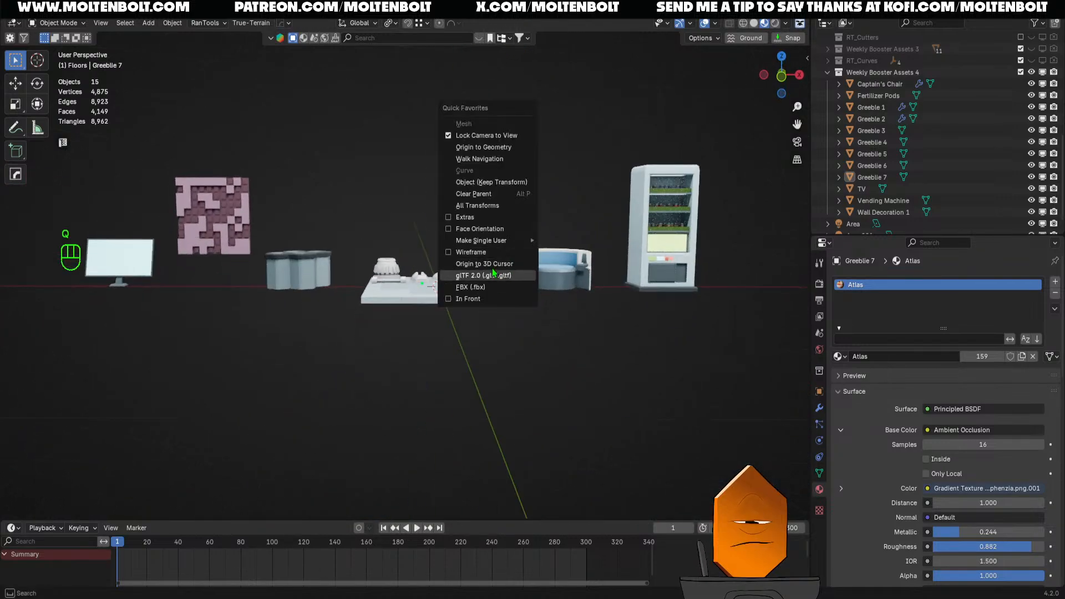
pyautogui.click(494, 171)
pyautogui.keyDown('ctrl'); pyautogui.moveTo(493, 171); pyautogui.dragTo(471, 343, button='middle'); pyautogui.keyUp('ctrl')
pyautogui.keyDown('shift'); pyautogui.moveTo(490, 236); pyautogui.dragTo(464, 328, button='middle'); pyautogui.keyUp('shift')
pyautogui.moveTo(350, 217); pyautogui.dragTo(586, 268)
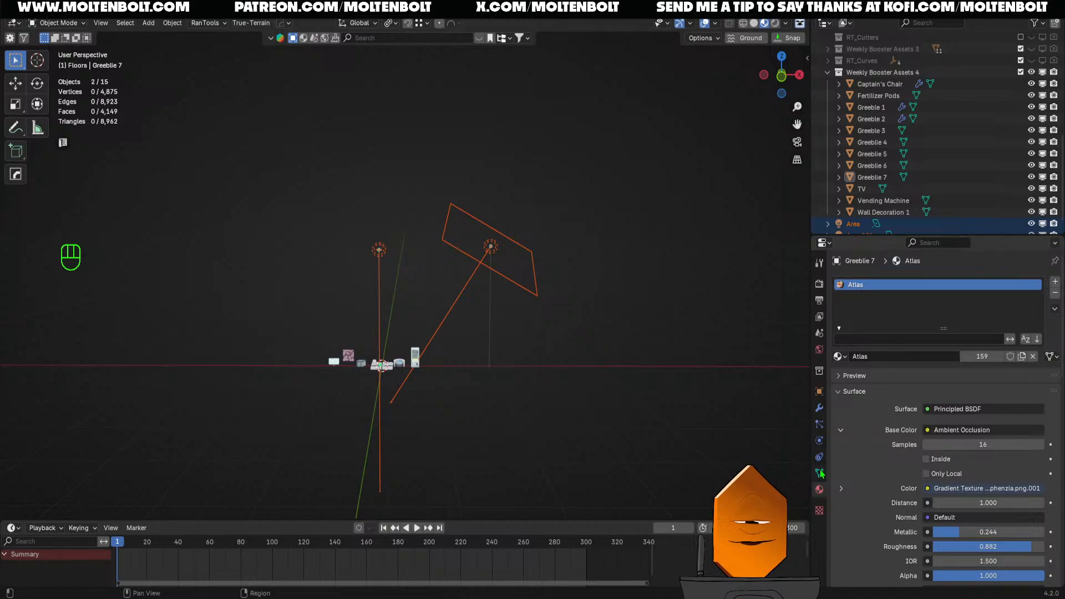
# Set the power of both area lights above the assets, Area.001 and Area, to 5000 W
pyautogui.click(488, 252)
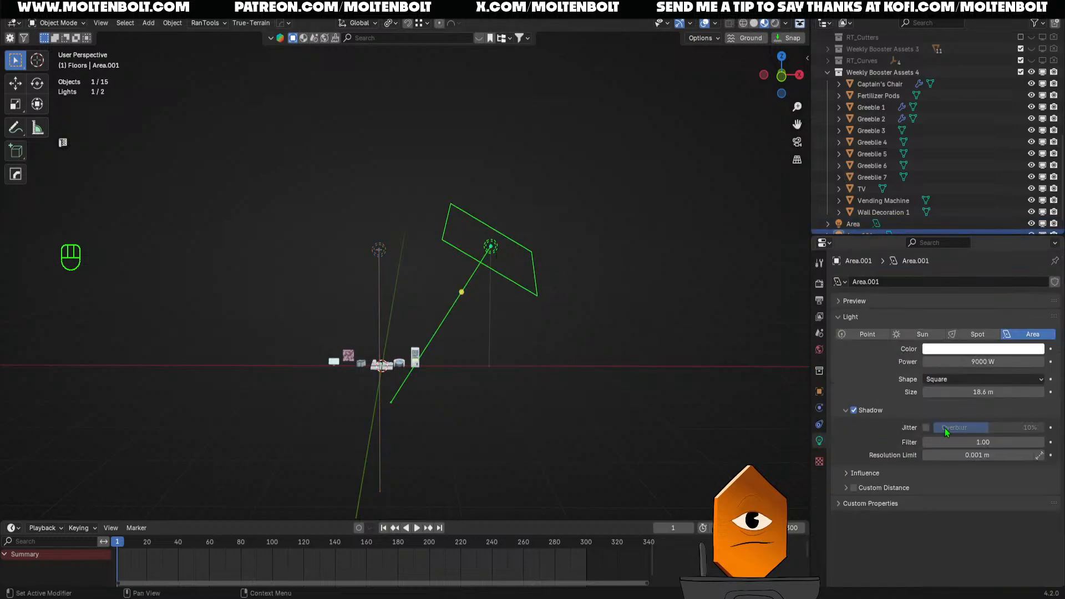
pyautogui.click(1008, 364)
pyautogui.write('6000')
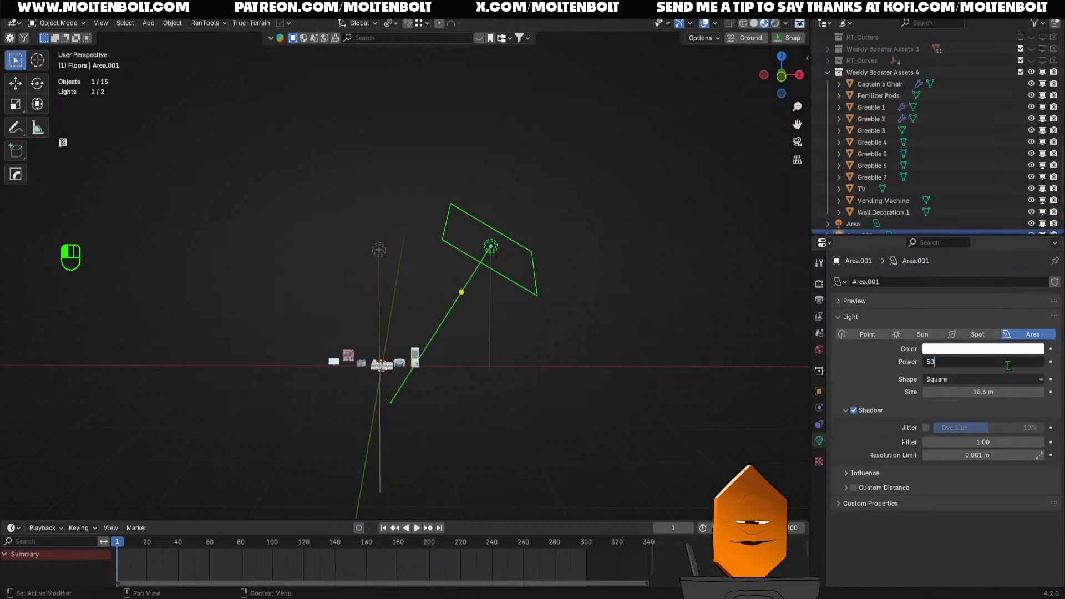
pyautogui.press('Return')
pyautogui.click(379, 252)
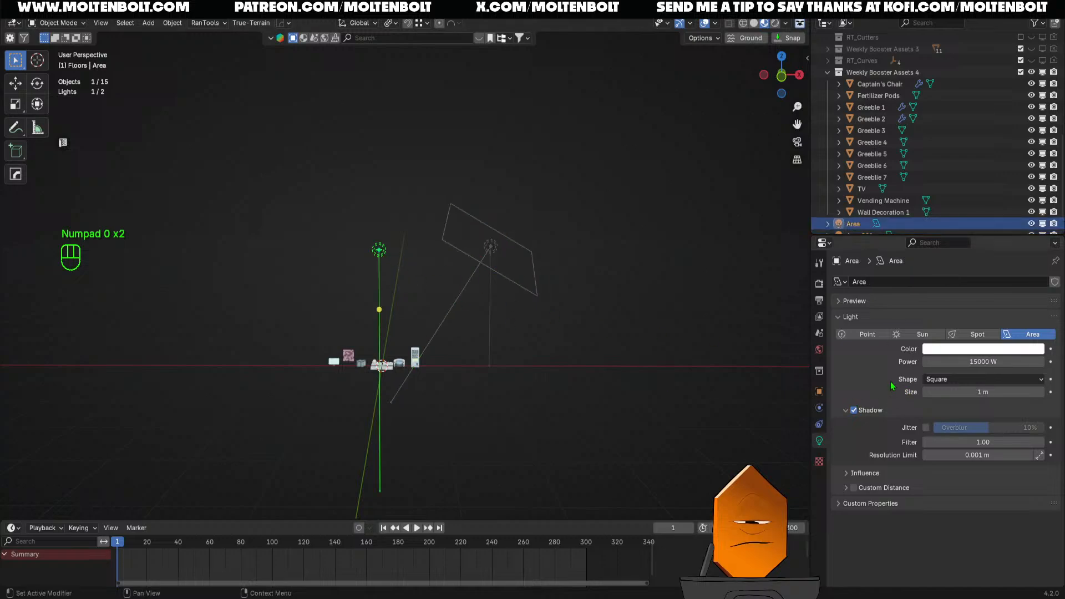
pyautogui.click(976, 361)
pyautogui.write('5000')
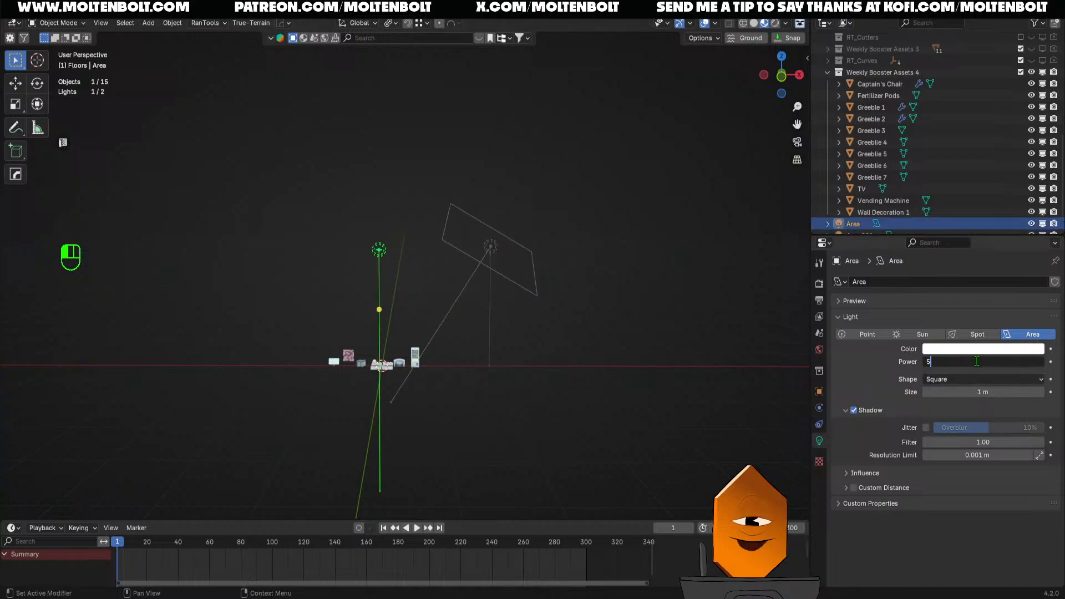
pyautogui.press('Return')
# Frame the medbay floor in the viewport, search the scene's objects for "sun" and clear the search
pyautogui.moveTo(497, 376); pyautogui.dragTo(468, 412, button='middle')
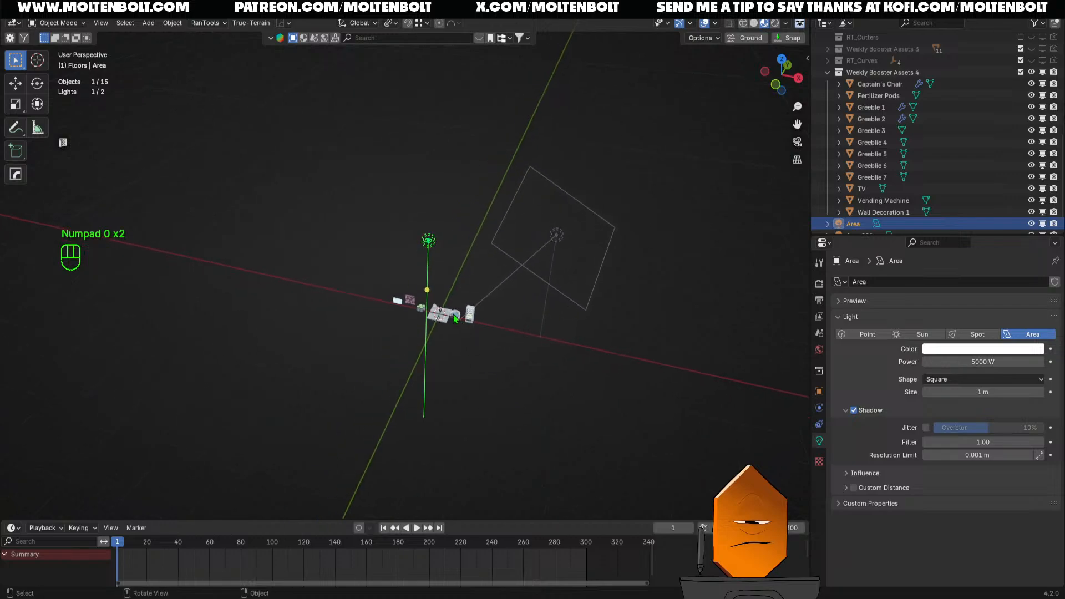
pyautogui.click(454, 314)
pyautogui.press('KP_Decimal')
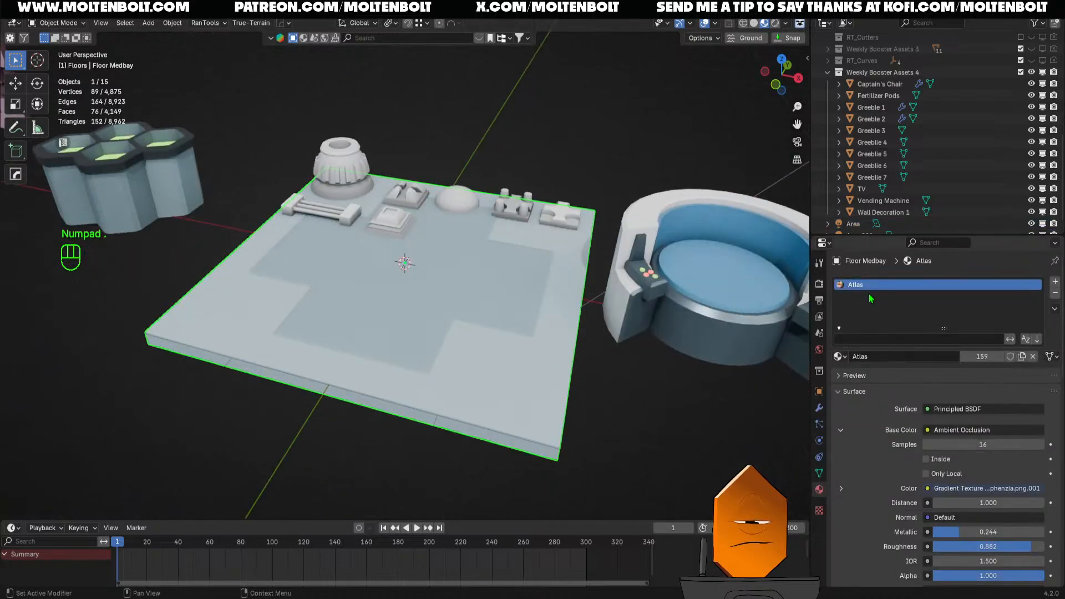
pyautogui.click(942, 23)
pyautogui.write('sun')
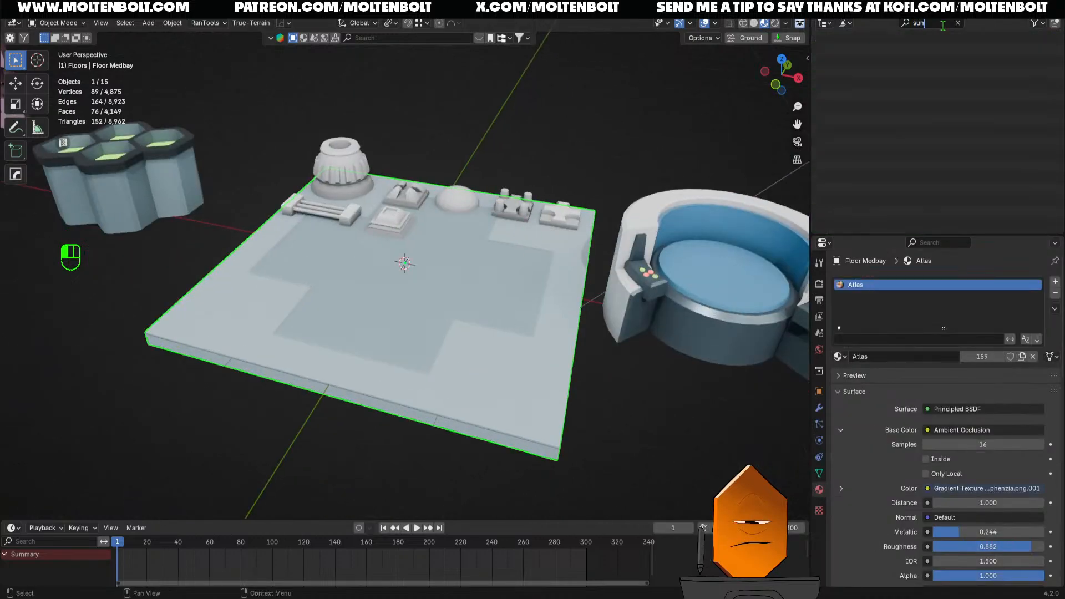
pyautogui.click(958, 22)
# Frame Greeble 3, inspect the greebles under the dimmed lights with nothing selected, and save the file
pyautogui.keyDown('shift'); pyautogui.moveTo(552, 161); pyautogui.dragTo(576, 265, button='middle'); pyautogui.keyUp('shift')
pyautogui.click(597, 221)
pyautogui.scroll(-2, 571, 230)
pyautogui.moveTo(520, 242); pyautogui.dragTo(504, 222, button='middle')
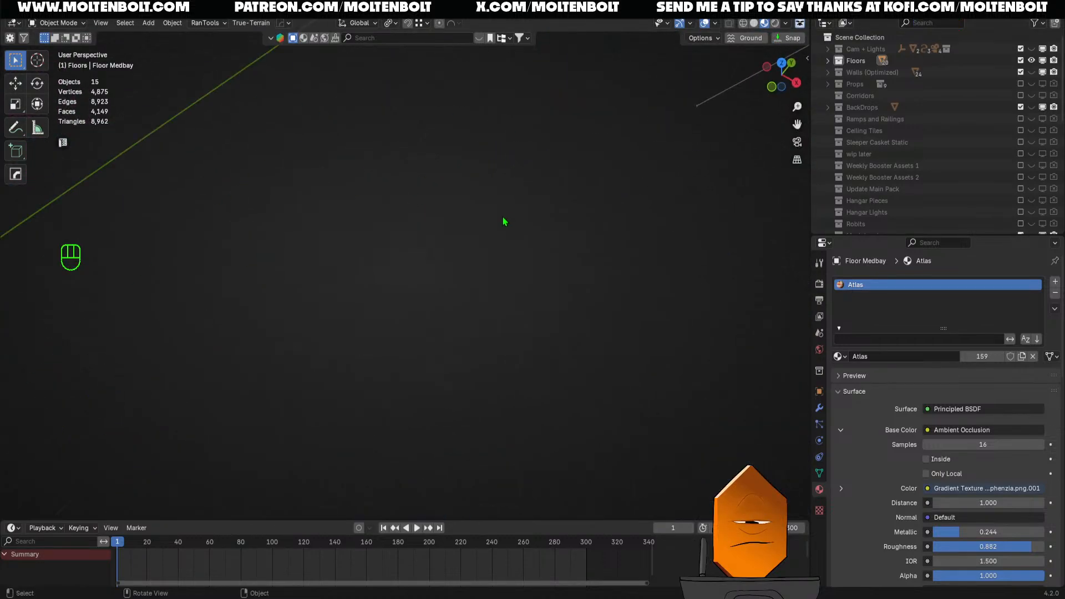
pyautogui.scroll(-4, 896, 178)
pyautogui.click(920, 177)
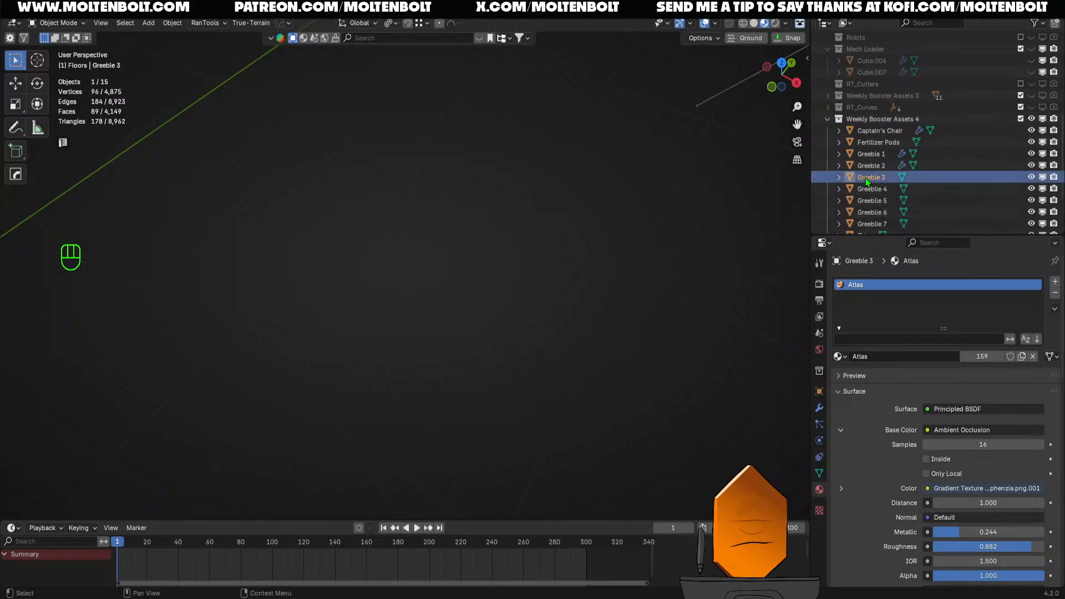
pyautogui.press('KP_Decimal')
pyautogui.moveTo(527, 160); pyautogui.dragTo(549, 216, button='middle')
pyautogui.click(442, 221)
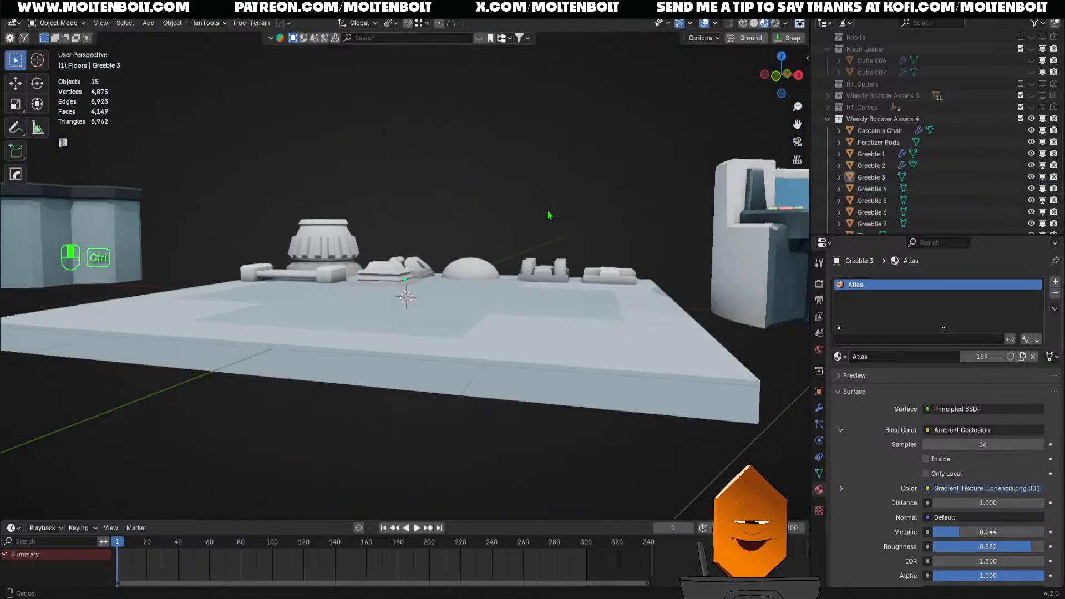
pyautogui.moveTo(427, 185); pyautogui.dragTo(469, 243, button='middle')
pyautogui.hotkey('ctrl', 's')
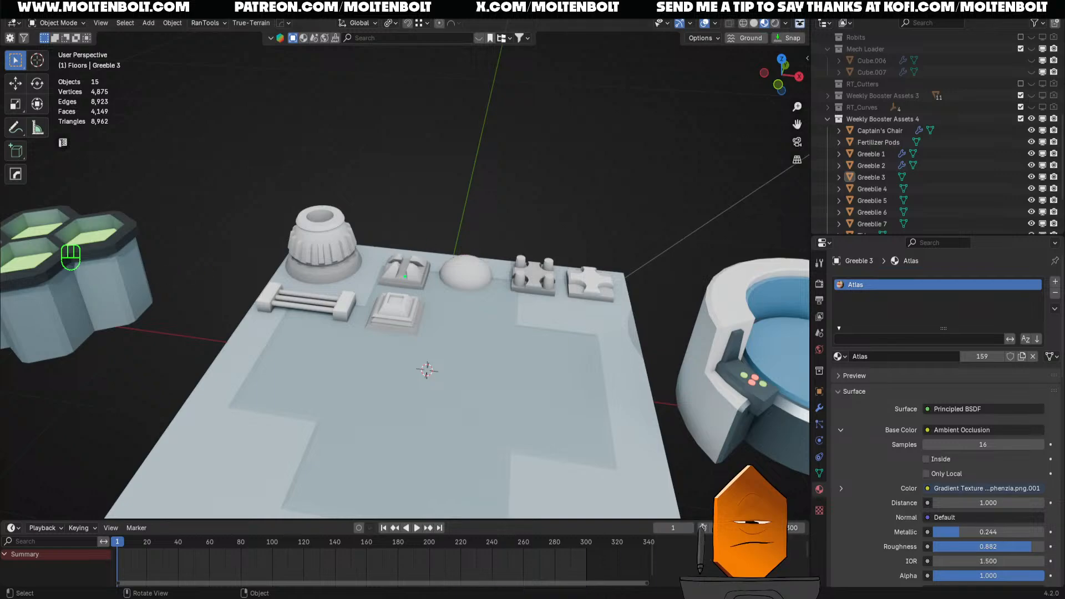
pyautogui.hotkey('ctrl', 's')
# Select all seven greebles on the medbay floor, Greeble 1 to Greeble 7
pyautogui.moveTo(448, 239); pyautogui.dragTo(461, 308, button='middle')
pyautogui.keyDown('ctrl'); pyautogui.moveTo(452, 311); pyautogui.dragTo(435, 371, button='middle'); pyautogui.keyUp('ctrl')
pyautogui.keyDown('shift'); pyautogui.moveTo(427, 353); pyautogui.dragTo(460, 306, button='middle'); pyautogui.keyUp('shift')
pyautogui.keyDown('ctrl'); pyautogui.moveTo(452, 315); pyautogui.dragTo(423, 275, button='middle'); pyautogui.keyUp('ctrl')
pyautogui.keyDown('shift'); pyautogui.moveTo(423, 275); pyautogui.dragTo(433, 335, button='middle'); pyautogui.keyUp('shift')
pyautogui.moveTo(420, 213); pyautogui.dragTo(380, 243, button='middle')
pyautogui.keyDown('shift'); pyautogui.click(380, 243); pyautogui.keyUp('shift')
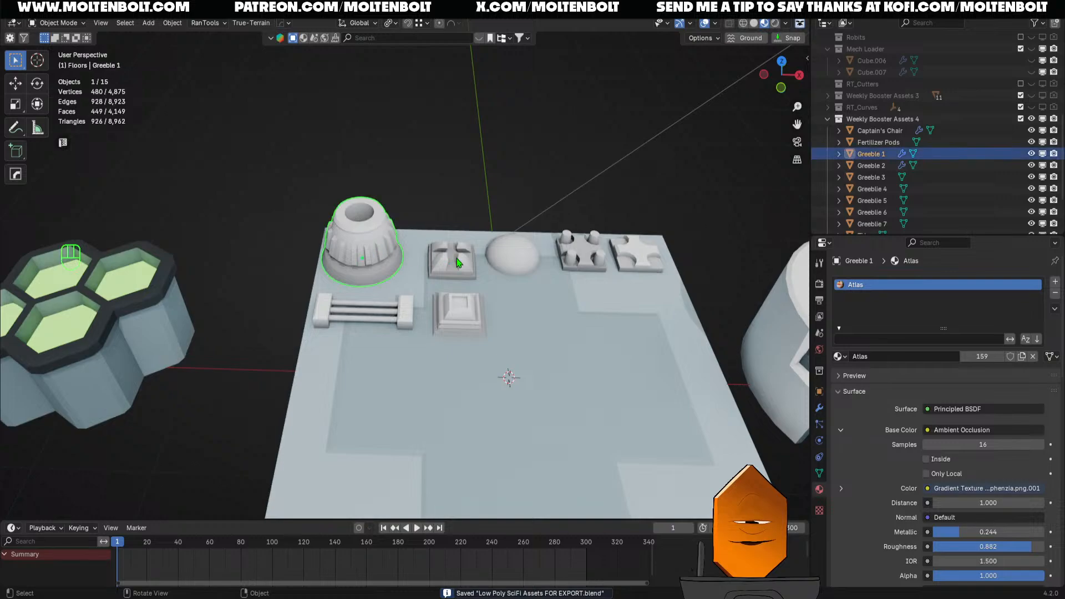
pyautogui.keyDown('shift'); pyautogui.click(460, 264); pyautogui.keyUp('shift')
pyautogui.keyDown('shift'); pyautogui.click(537, 254); pyautogui.keyUp('shift')
pyautogui.keyDown('shift'); pyautogui.click(590, 256); pyautogui.keyUp('shift')
pyautogui.keyDown('shift'); pyautogui.click(649, 255); pyautogui.keyUp('shift')
pyautogui.keyDown('shift'); pyautogui.click(396, 304); pyautogui.keyUp('shift')
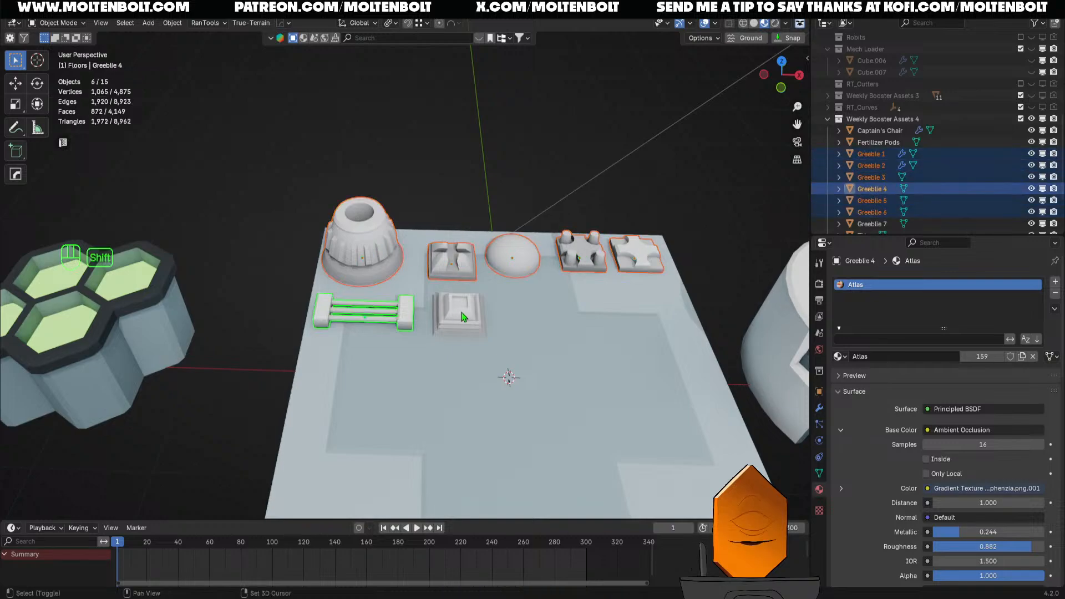
pyautogui.keyDown('shift'); pyautogui.click(459, 315); pyautogui.keyUp('shift')
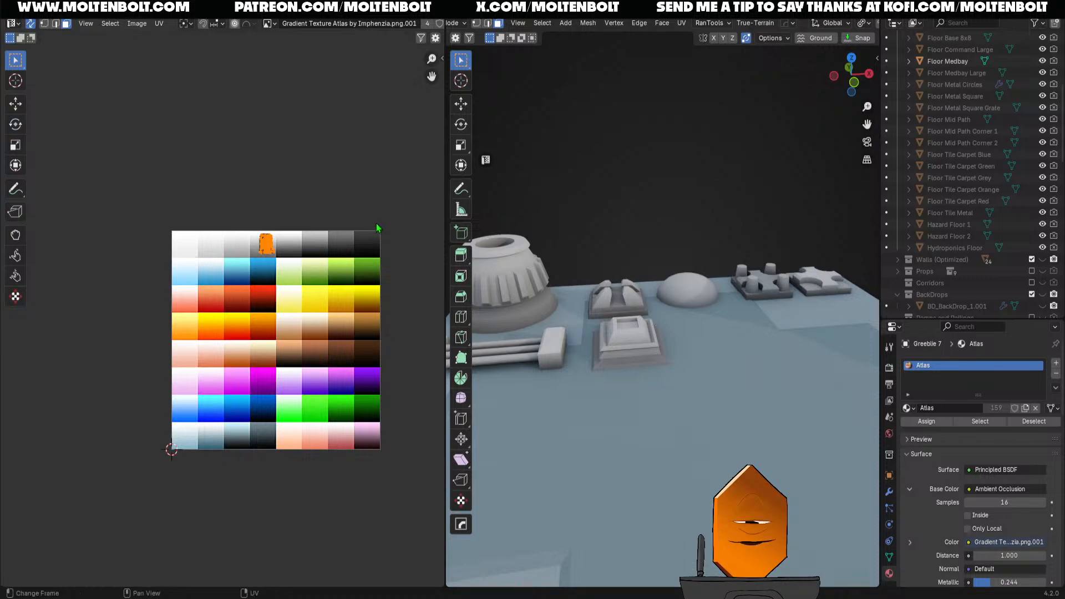
# Move all the greebles' UVs onto the blue-grey third swatch in the bottom row of the gradient atlas
pyautogui.press('g')
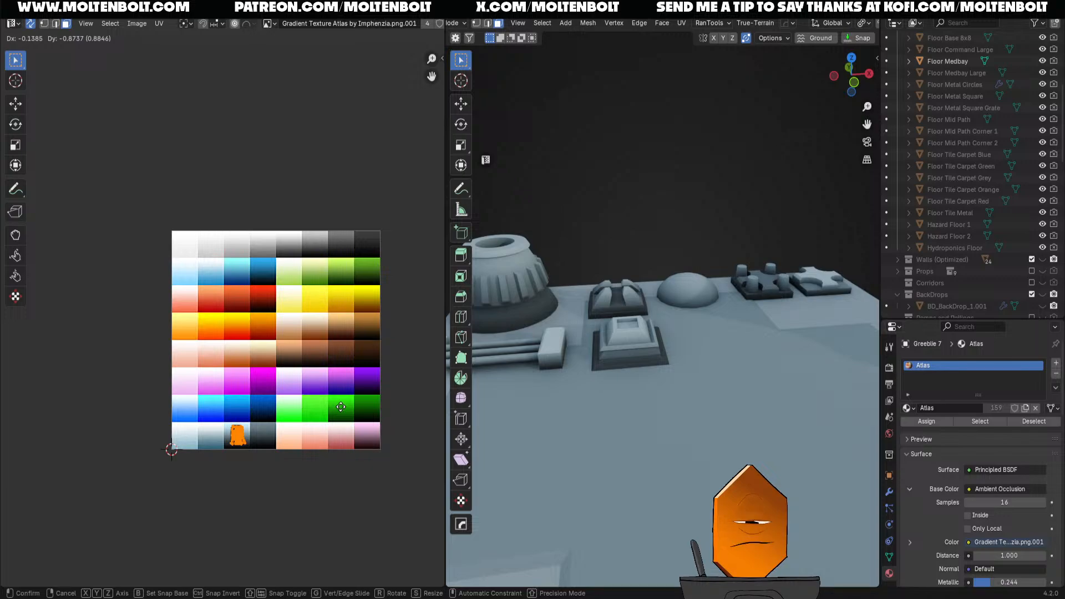
pyautogui.click(343, 410)
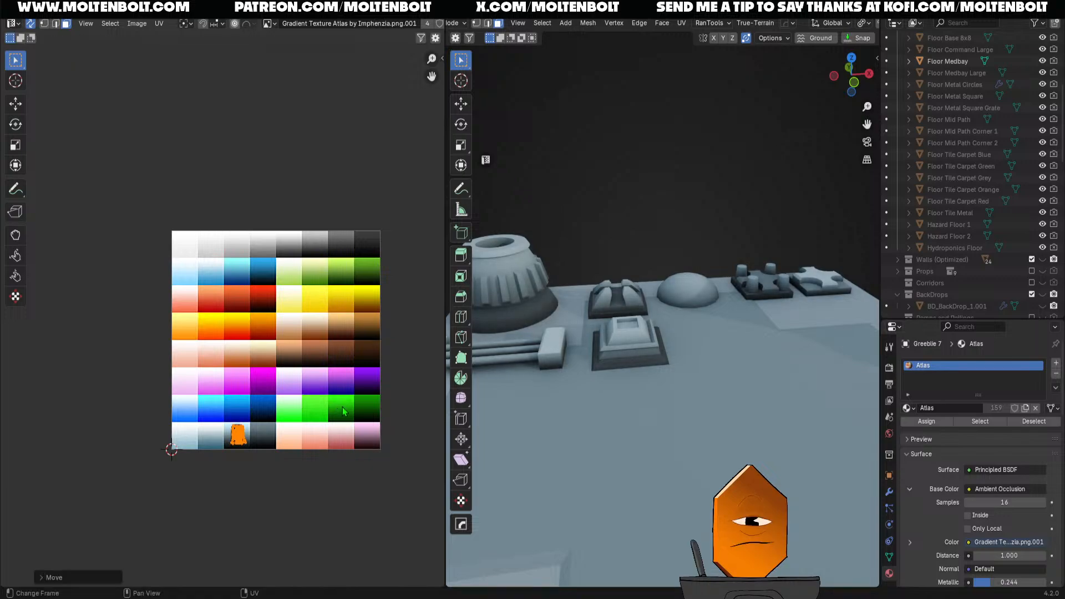
pyautogui.moveTo(599, 411); pyautogui.dragTo(627, 424, button='middle')
pyautogui.press('s')
pyautogui.press('y')
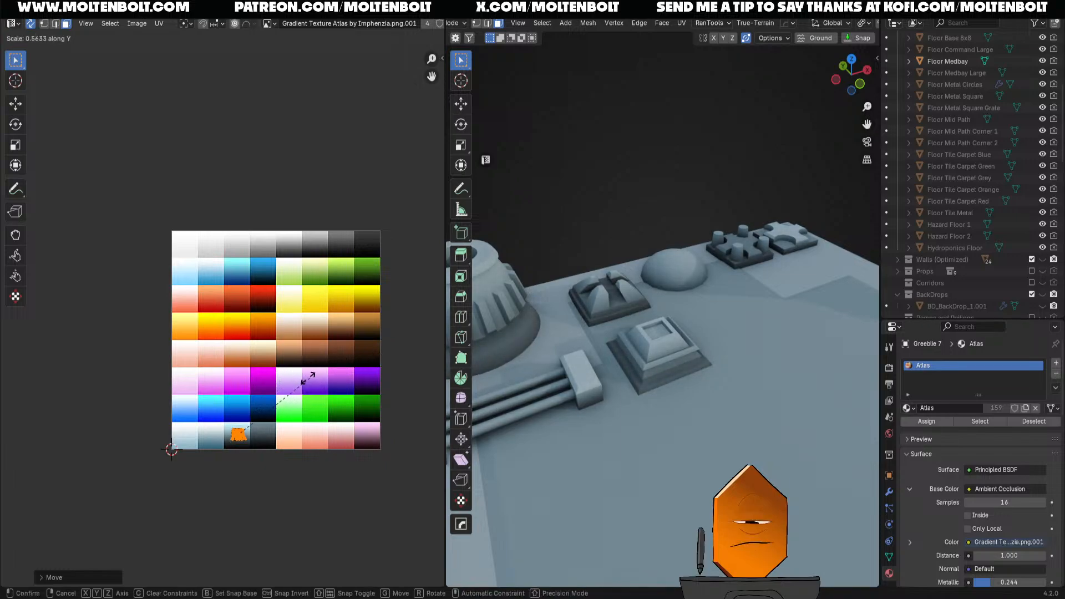
pyautogui.click(314, 378)
# Save the file with the greebles' blue-grey colouring
pyautogui.hotkey('ctrl', 's')
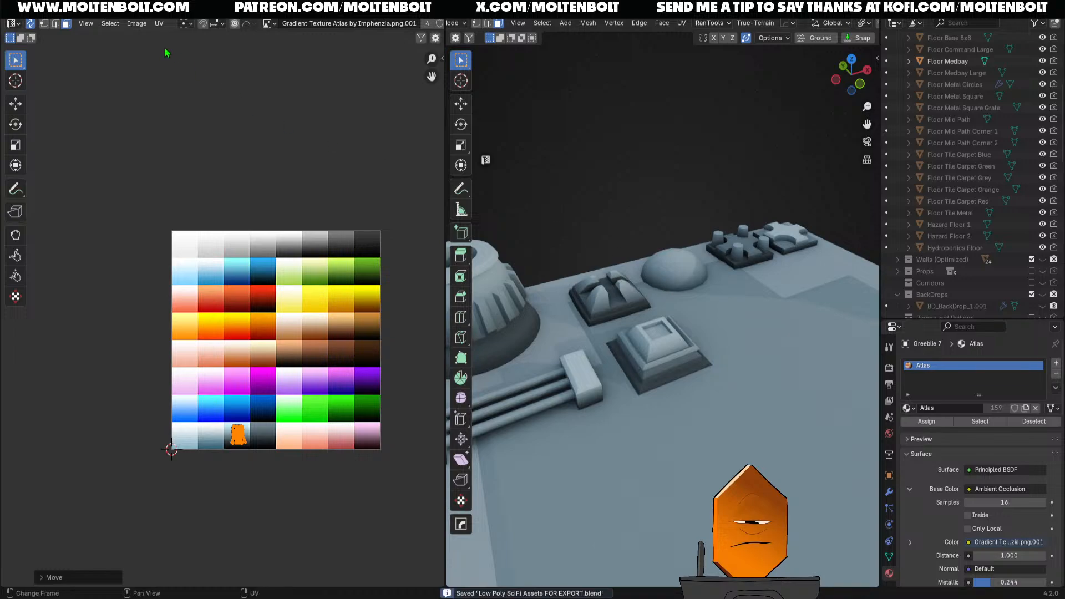
pyautogui.moveTo(685, 384); pyautogui.dragTo(730, 374, button='middle')
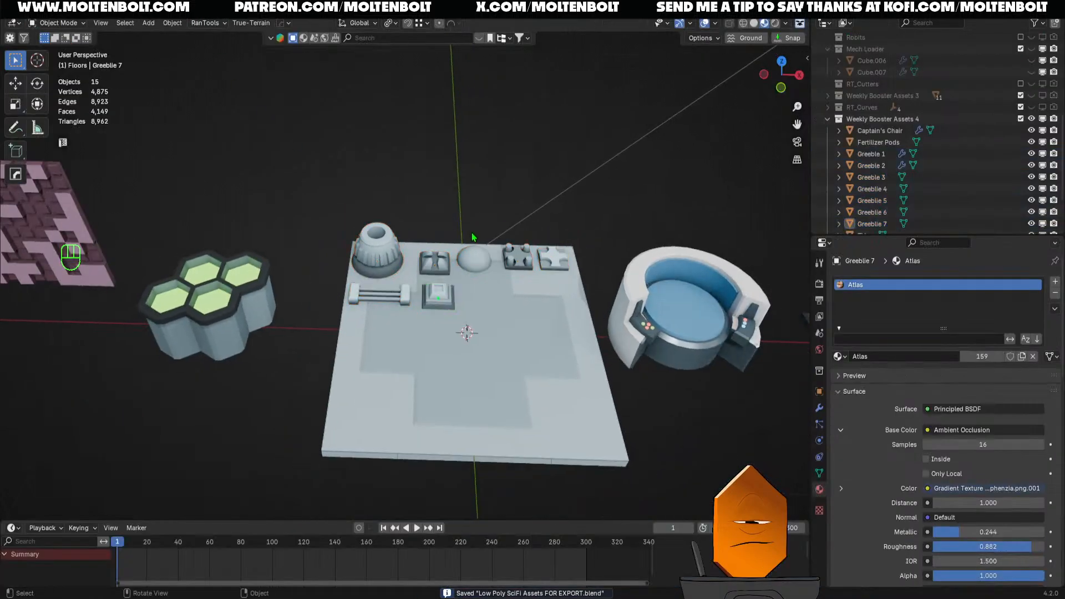
pyautogui.moveTo(465, 243); pyautogui.dragTo(395, 238, button='middle')
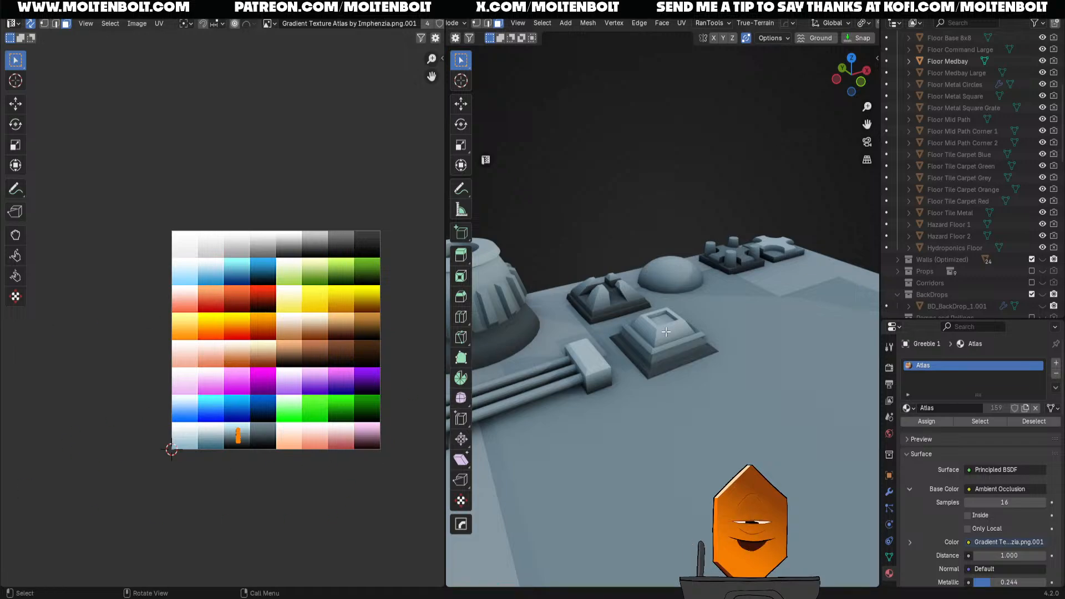
pyautogui.moveTo(665, 333); pyautogui.dragTo(616, 388, button='middle')
pyautogui.scroll(-2, 669, 448)
pyautogui.moveTo(668, 448); pyautogui.dragTo(761, 394, button='middle')
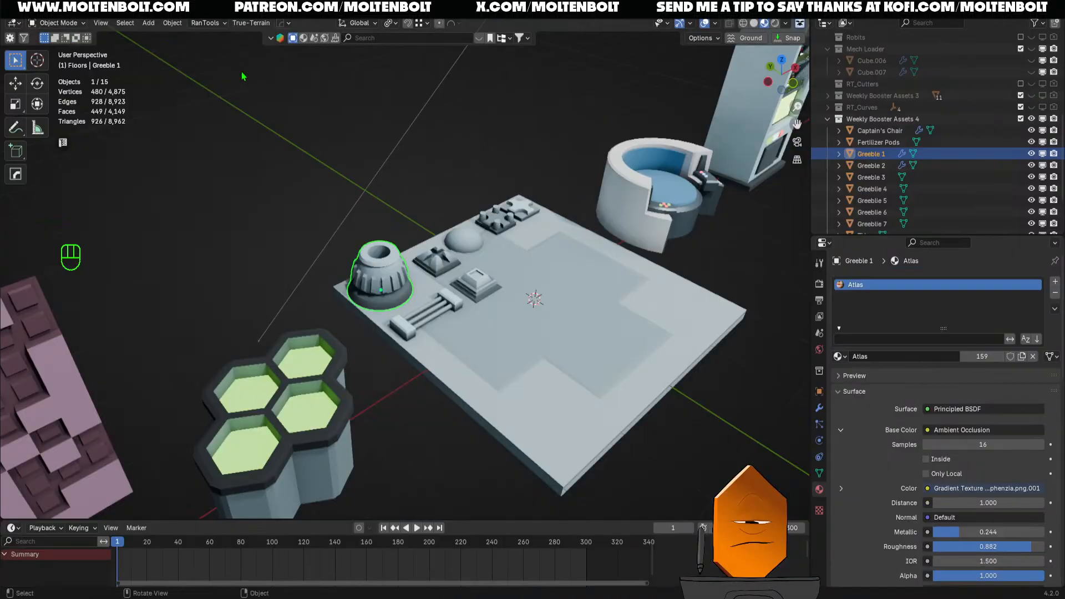
# Review the row of assets by selecting each in turn, from the wall decoration and fertilizer pods through the greebles to the vending machine
pyautogui.keyDown('ctrl'); pyautogui.moveTo(481, 333); pyautogui.dragTo(484, 361, button='middle'); pyautogui.keyUp('ctrl')
pyautogui.scroll(2, 484, 360)
pyautogui.click(161, 303)
pyautogui.click(238, 273)
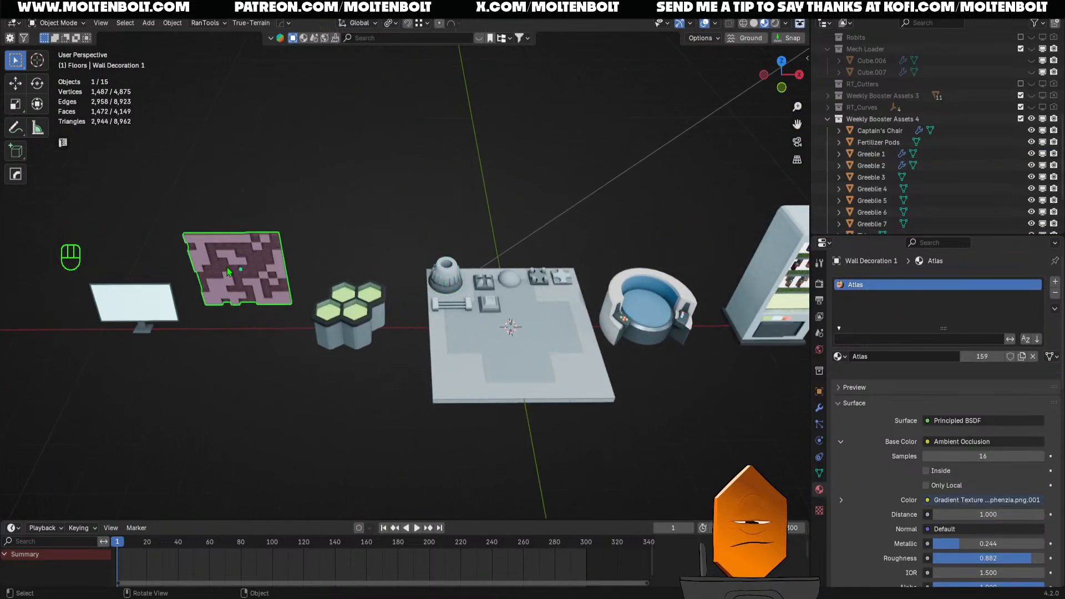
pyautogui.click(352, 312)
pyautogui.click(448, 283)
pyautogui.click(455, 304)
pyautogui.click(489, 304)
pyautogui.click(484, 283)
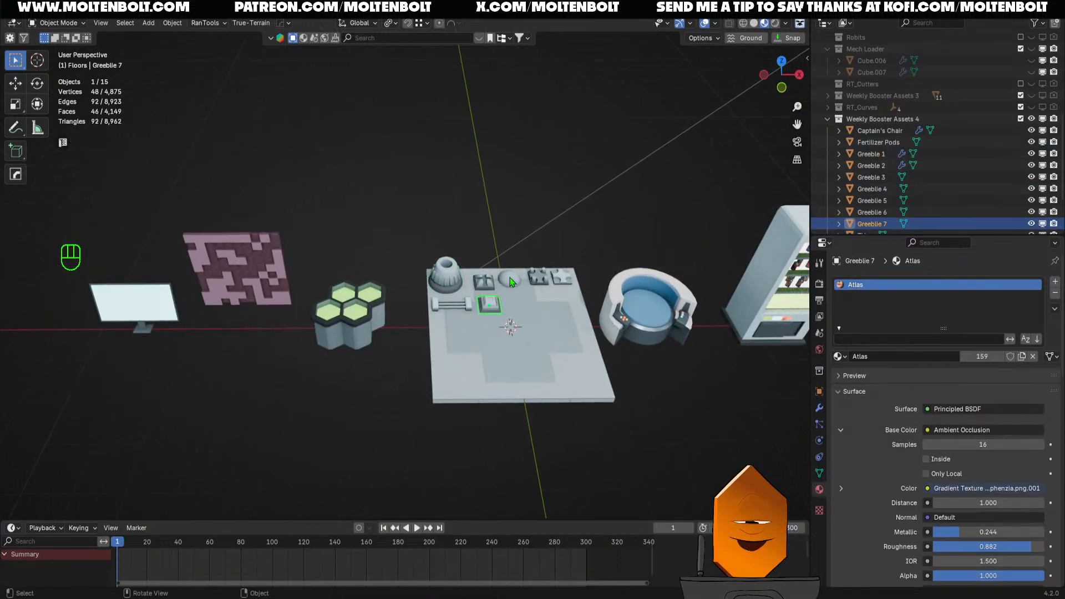
pyautogui.click(510, 279)
pyautogui.click(538, 277)
pyautogui.click(561, 279)
pyautogui.click(624, 315)
pyautogui.keyDown('shift'); pyautogui.moveTo(624, 316); pyautogui.dragTo(400, 323, button='middle'); pyautogui.keyUp('shift')
pyautogui.click(550, 316)
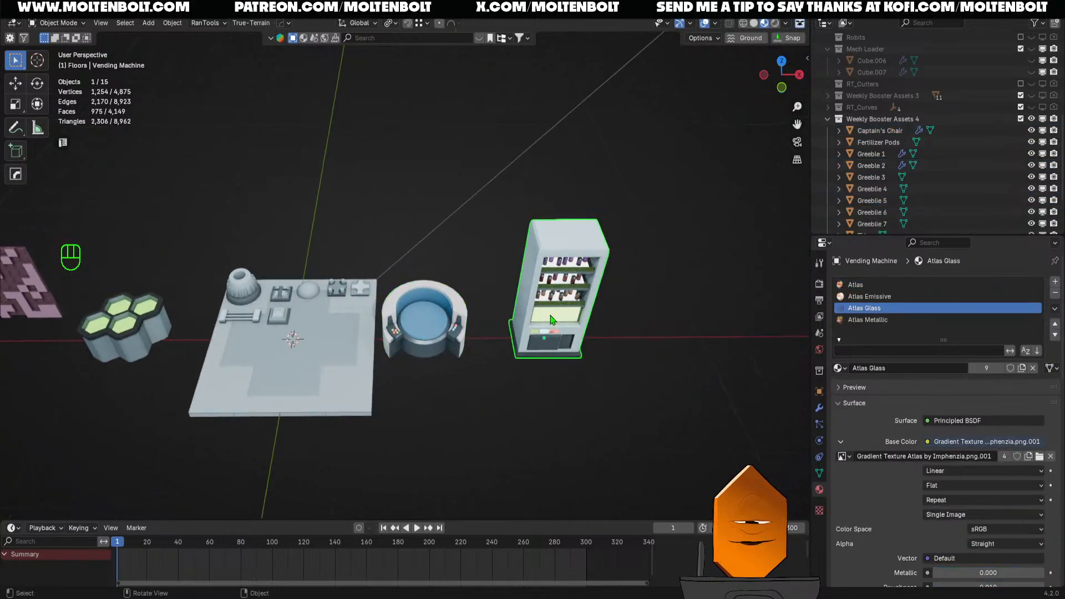
pyautogui.keyDown('shift'); pyautogui.moveTo(480, 359); pyautogui.dragTo(577, 345, button='middle'); pyautogui.keyUp('shift')
# Save the Low Poly SciFi Assets FOR EXPORT.blend file
pyautogui.hotkey('ctrl', 's')
pyautogui.keyDown('ctrl'); pyautogui.moveTo(577, 345); pyautogui.dragTo(614, 363, button='middle'); pyautogui.keyUp('ctrl')
pyautogui.hotkey('ctrl', 's')
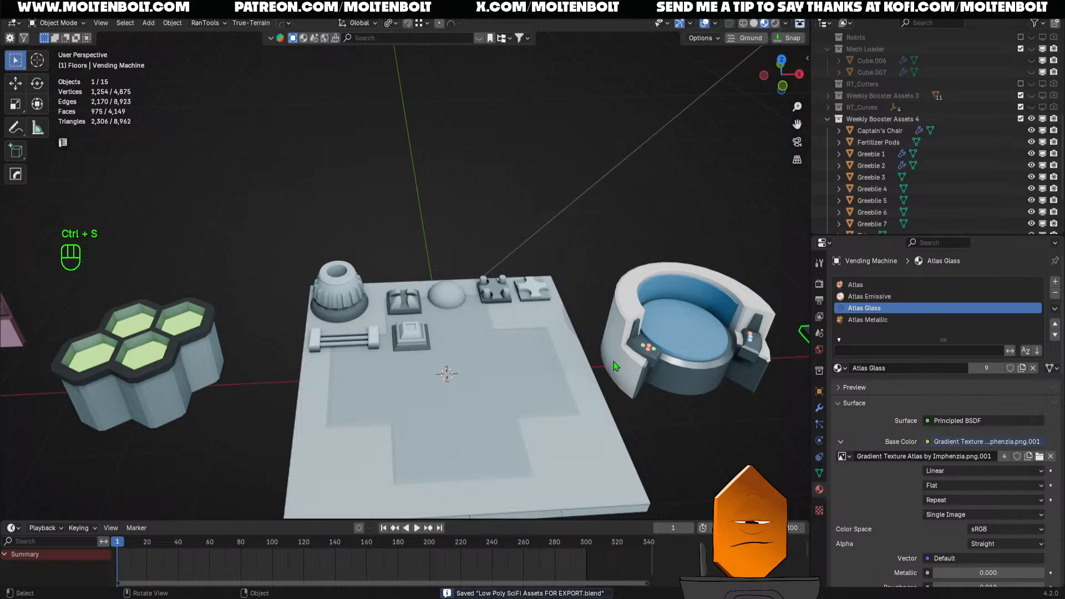
# Check the TV, wall decoration, fertilizer pods, floor tile and greebles individually, leaving nothing selected
pyautogui.moveTo(617, 363); pyautogui.dragTo(544, 339, button='middle')
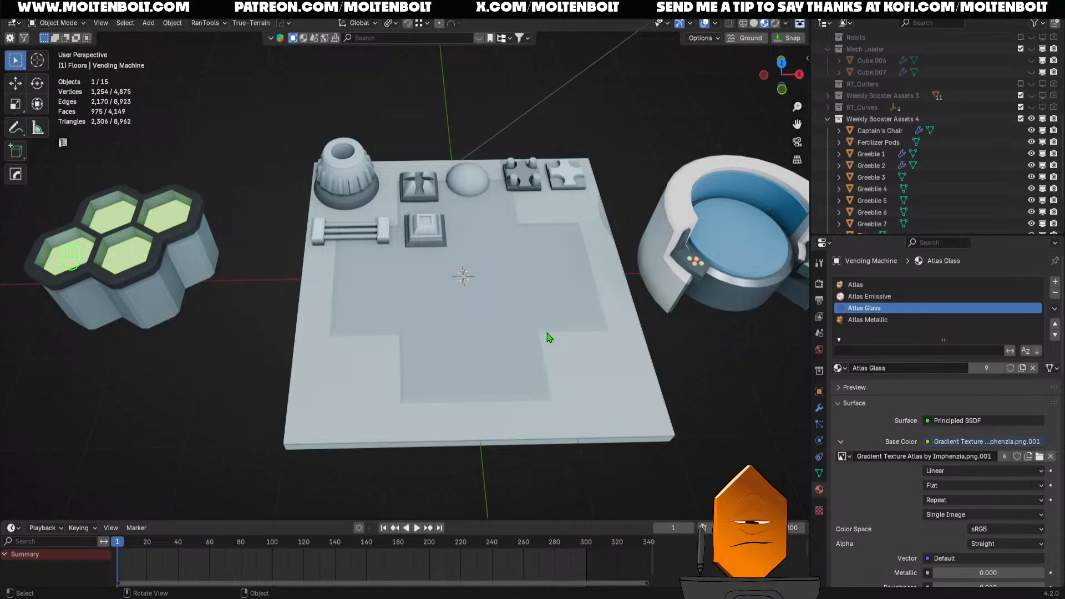
pyautogui.moveTo(516, 361); pyautogui.dragTo(525, 384, button='middle')
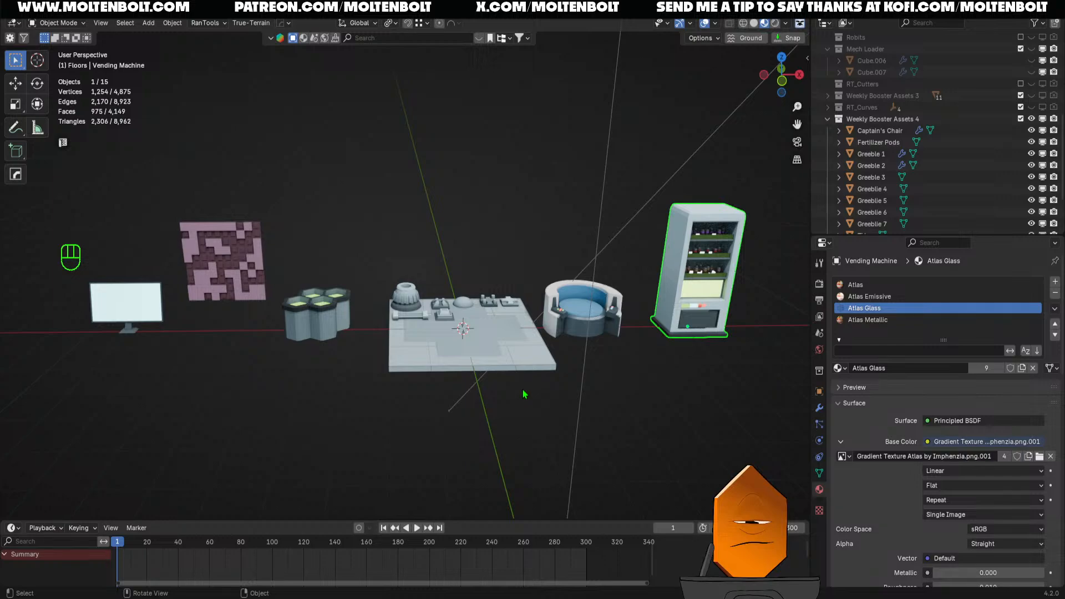
pyautogui.moveTo(524, 393); pyautogui.dragTo(461, 373, button='middle')
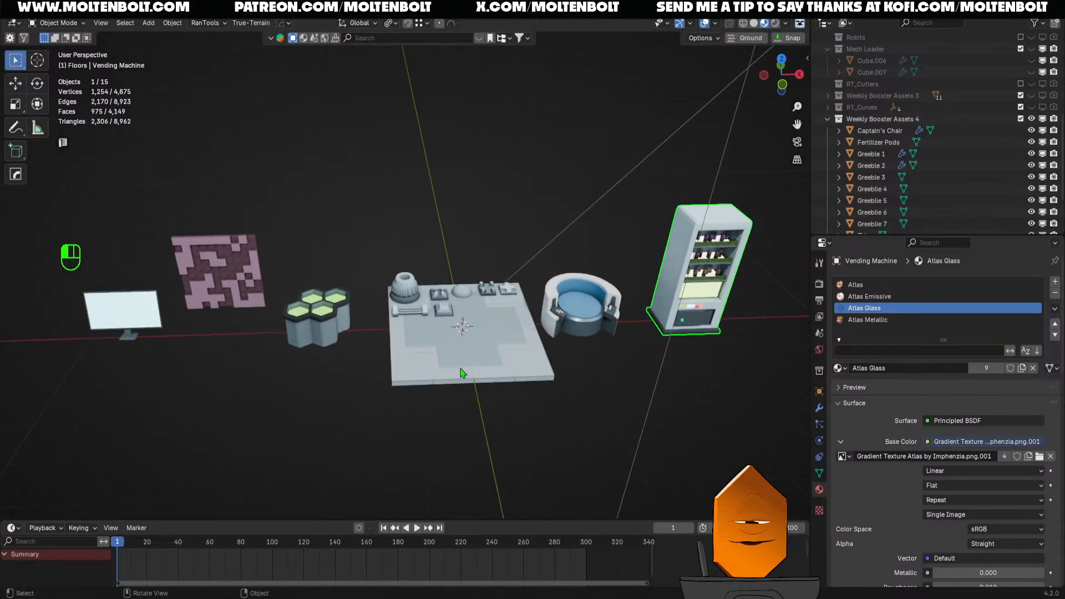
pyautogui.click(460, 368)
pyautogui.click(675, 413)
pyautogui.click(475, 381)
pyautogui.click(332, 377)
pyautogui.click(136, 317)
pyautogui.click(203, 279)
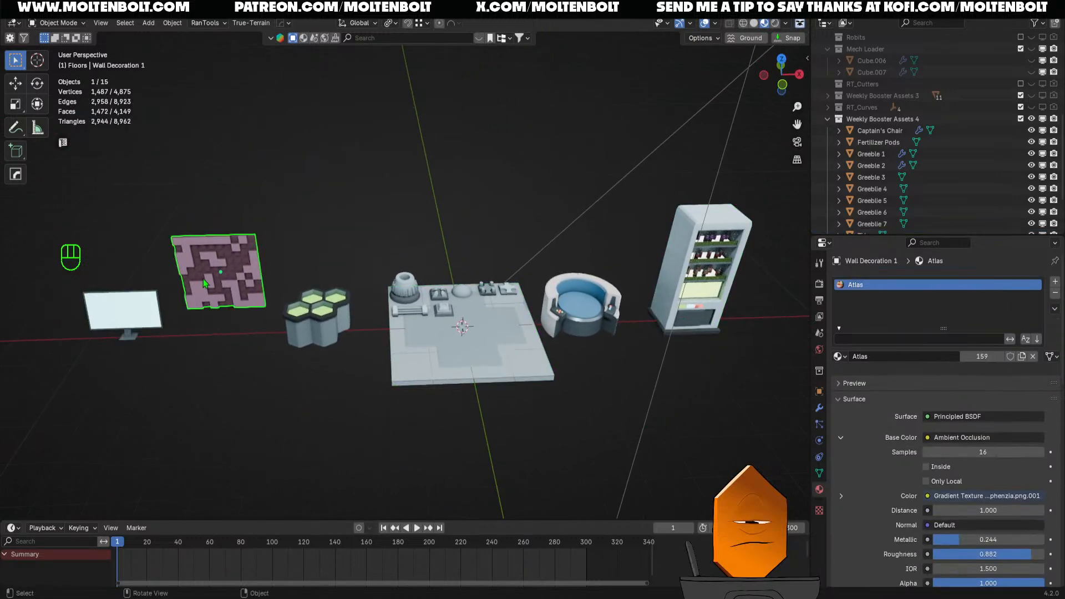
pyautogui.click(319, 319)
pyautogui.click(515, 351)
pyautogui.click(406, 288)
pyautogui.click(412, 311)
pyautogui.click(444, 320)
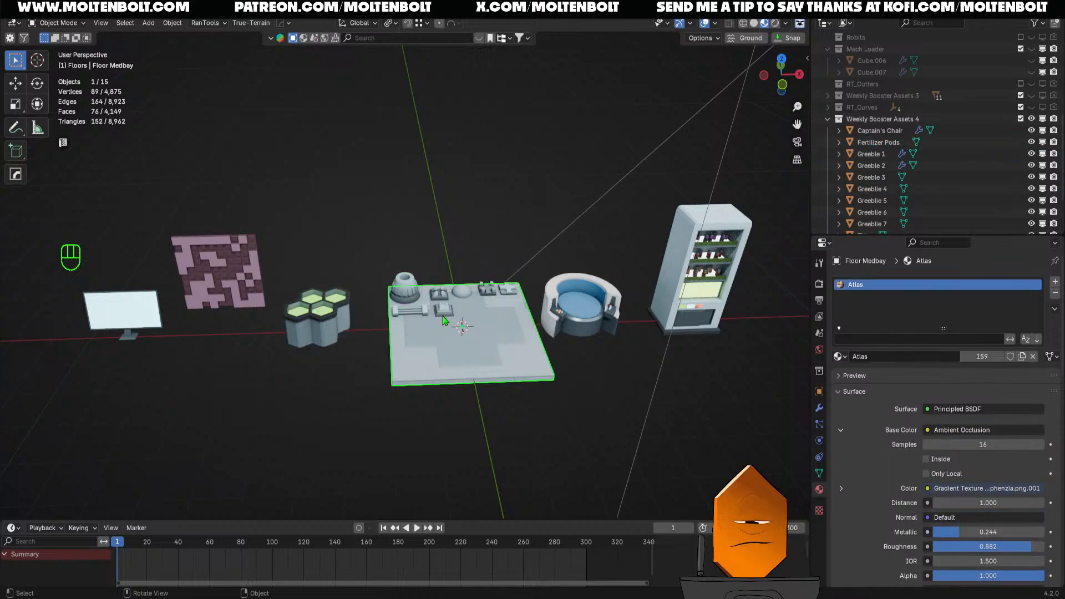
pyautogui.click(592, 398)
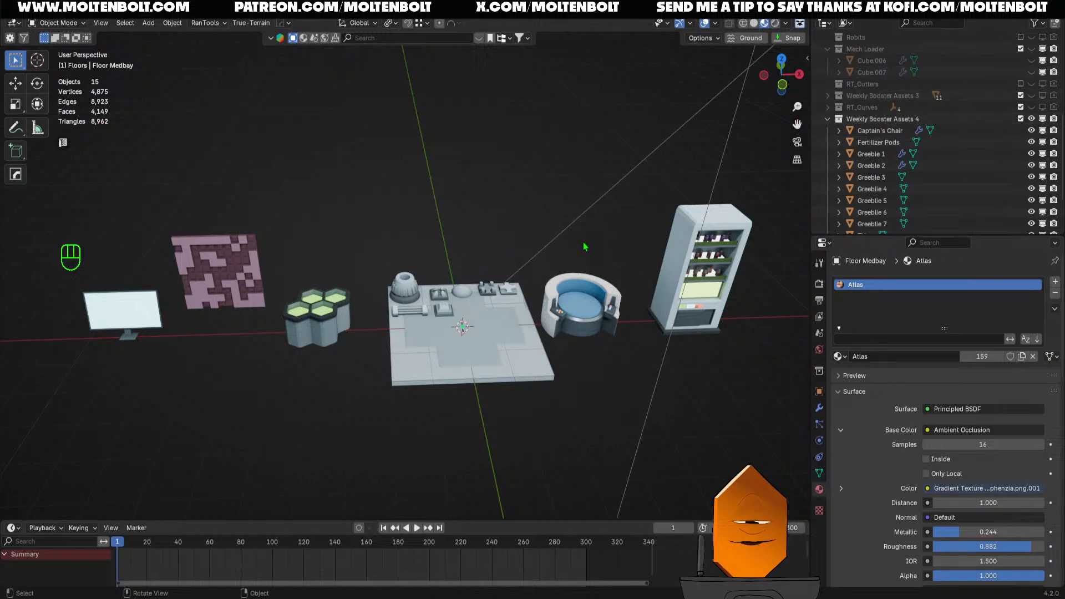
# Go through the whole asset row once more, from the TV to the vending machine, selecting each object to examine it, and clear the selection
pyautogui.moveTo(527, 456)
pyautogui.mouseDown(button='middle')
pyautogui.moveTo(507, 463)
pyautogui.moveTo(523, 463)
pyautogui.mouseUp(button='middle')
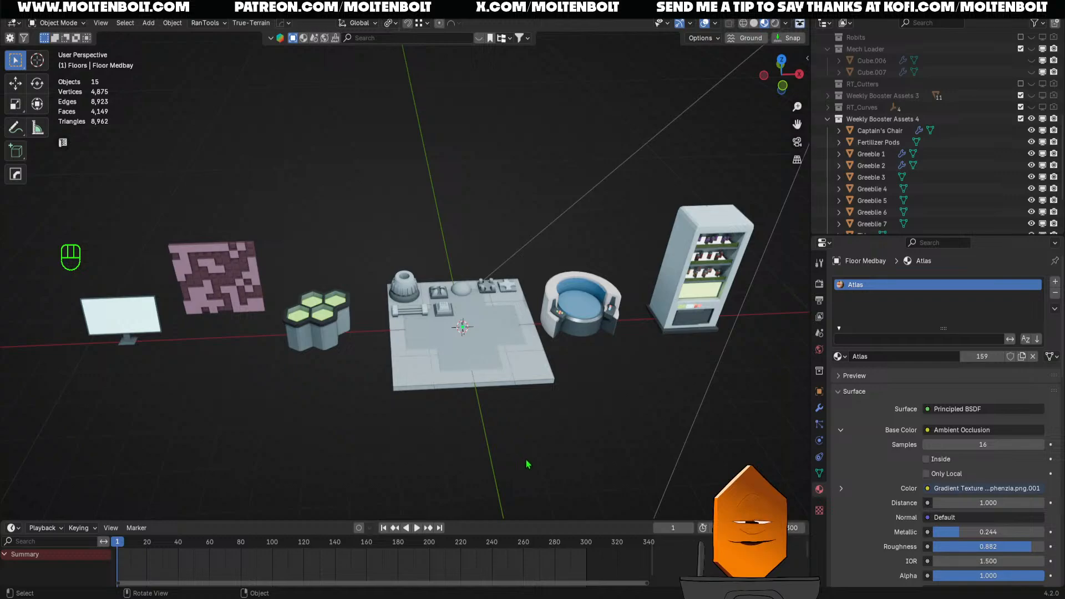
pyautogui.moveTo(526, 464)
pyautogui.mouseDown(button='middle')
pyautogui.moveTo(506, 468)
pyautogui.moveTo(518, 483)
pyautogui.mouseUp(button='middle')
pyautogui.click(150, 295)
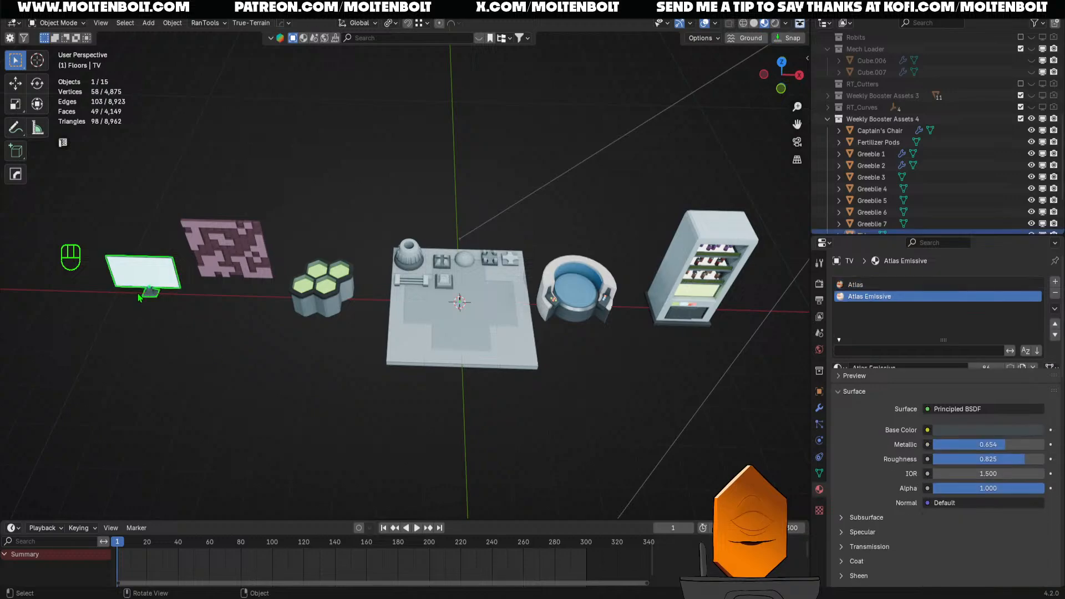
pyautogui.click(242, 263)
pyautogui.click(341, 296)
pyautogui.click(411, 302)
pyautogui.click(145, 274)
pyautogui.click(239, 252)
pyautogui.click(317, 294)
pyautogui.click(409, 256)
pyautogui.click(442, 262)
pyautogui.click(444, 281)
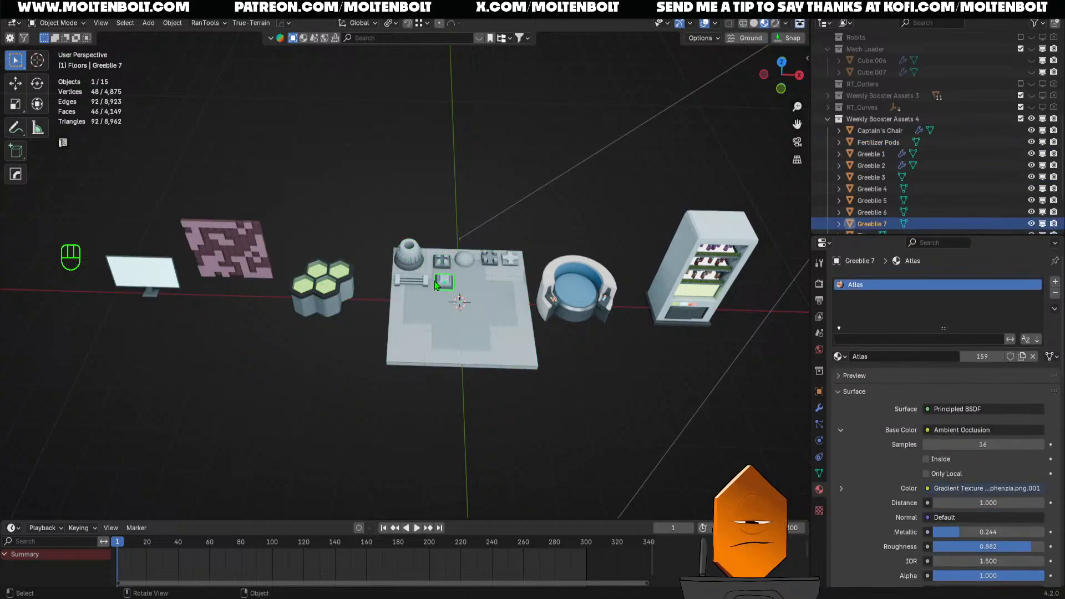
pyautogui.click(411, 280)
pyautogui.click(465, 258)
pyautogui.click(510, 259)
pyautogui.click(525, 265)
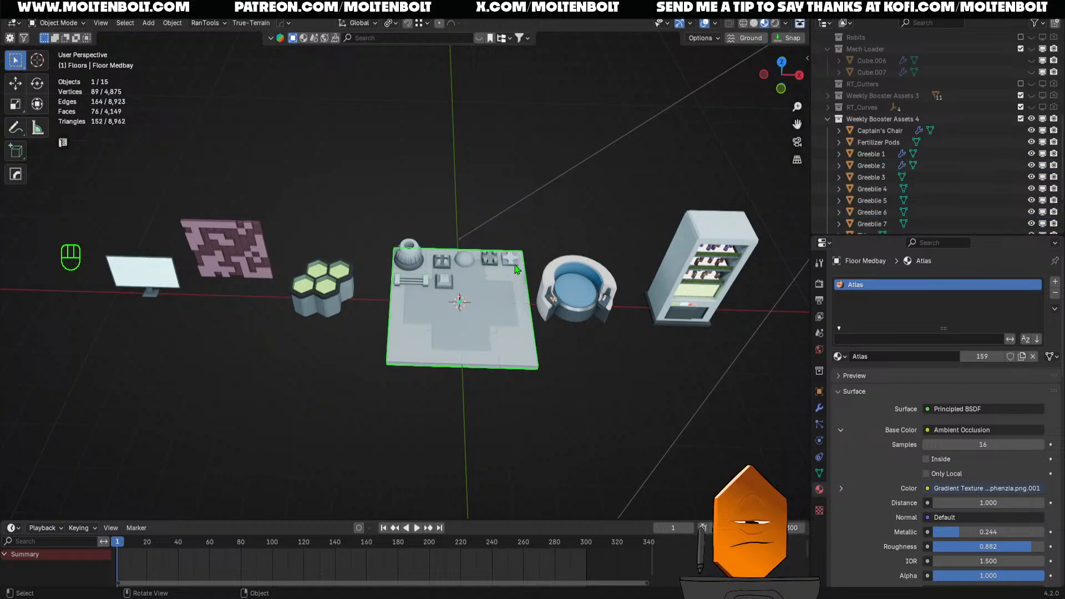
pyautogui.click(515, 264)
pyautogui.click(597, 374)
pyautogui.click(598, 311)
pyautogui.click(703, 305)
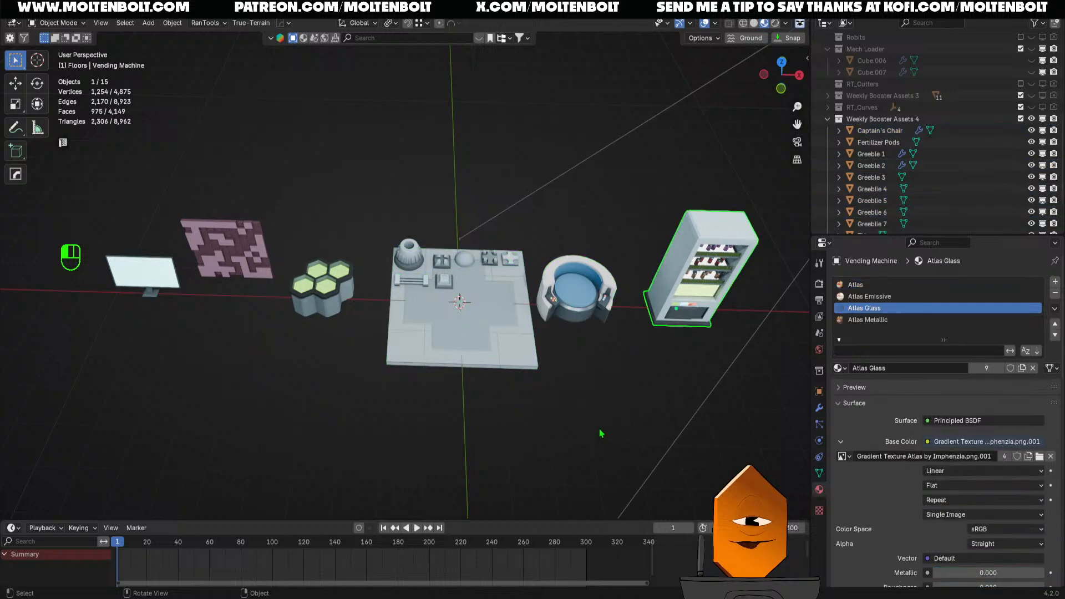
pyautogui.click(600, 434)
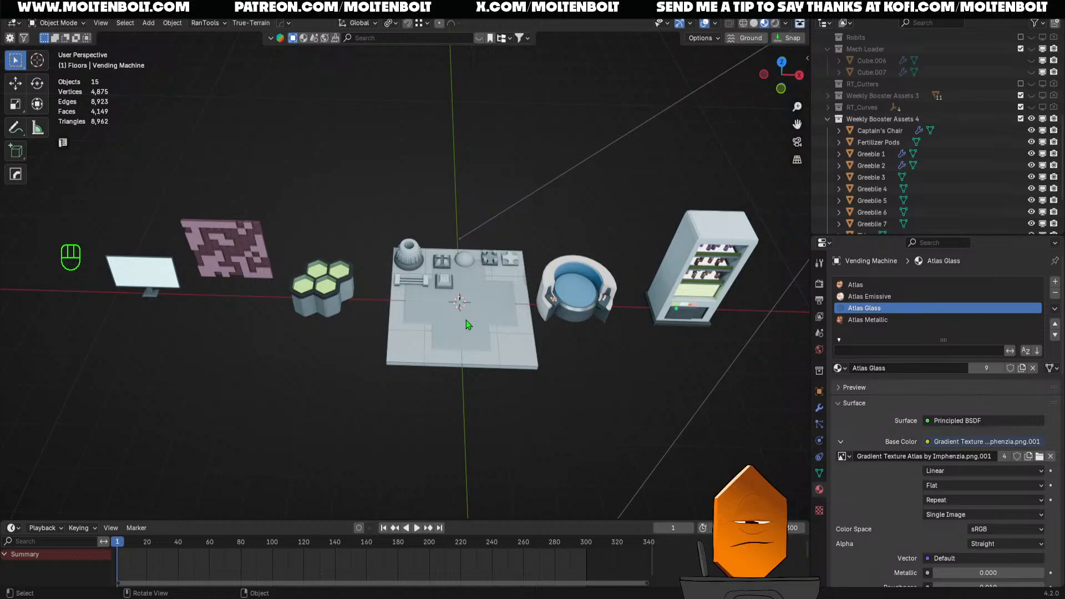
# Open Greeble 1, the ribbed cone at the floor tile's corner, for mesh editing alongside its UVs on the gradient atlas
pyautogui.press('shift')
pyautogui.keyDown('shift'); pyautogui.moveTo(451, 393); pyautogui.dragTo(438, 467, button='middle'); pyautogui.keyUp('shift')
pyautogui.scroll(4, 438, 366)
pyautogui.keyDown('shift'); pyautogui.moveTo(472, 426); pyautogui.dragTo(471, 312, button='middle'); pyautogui.keyUp('shift')
pyautogui.scroll(2, 455, 316)
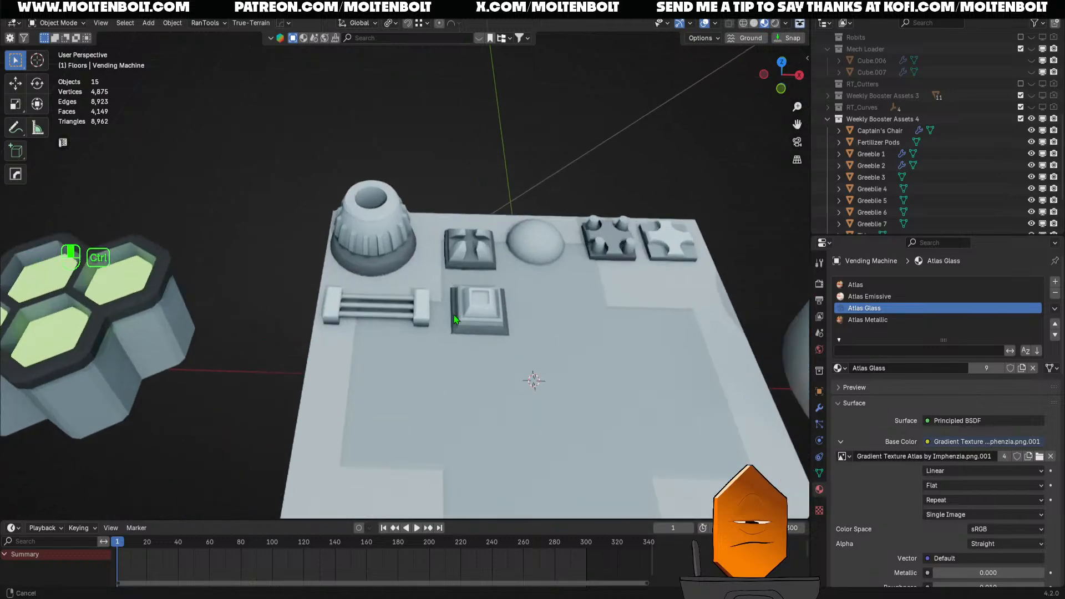
pyautogui.click(383, 249)
pyautogui.press('Tab')
pyautogui.moveTo(417, 293); pyautogui.dragTo(425, 316, button='middle')
pyautogui.keyDown('ctrl'); pyautogui.moveTo(424, 317); pyautogui.dragTo(442, 233, button='middle'); pyautogui.keyUp('ctrl')
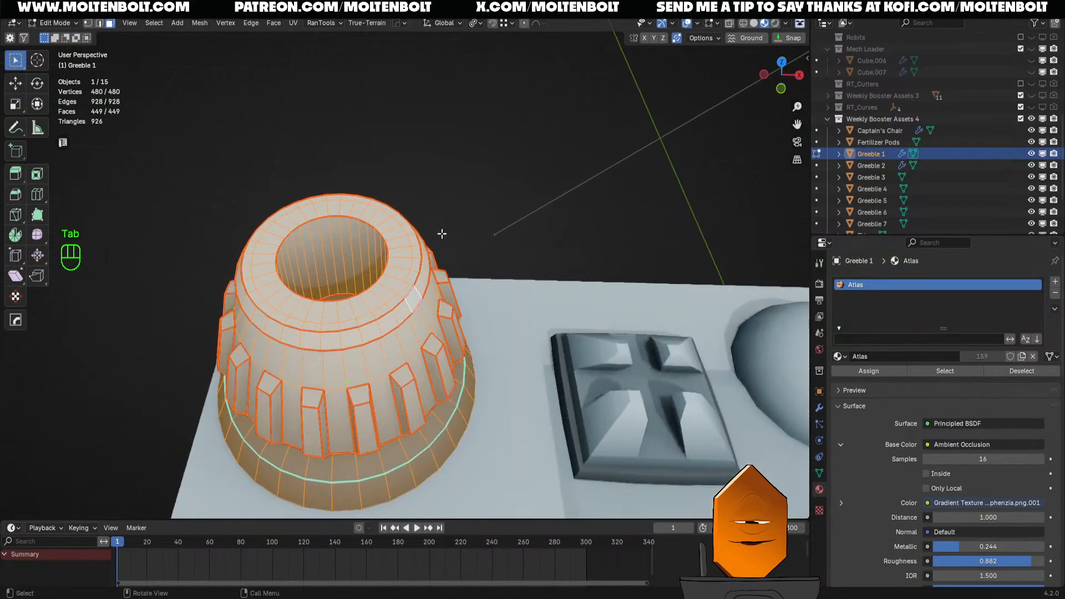
pyautogui.click(490, 199)
pyautogui.keyDown('ctrl'); pyautogui.moveTo(489, 199); pyautogui.dragTo(494, 178, button='middle'); pyautogui.keyUp('ctrl')
pyautogui.moveTo(493, 177); pyautogui.dragTo(472, 288, button='middle')
pyautogui.keyDown('ctrl'); pyautogui.moveTo(472, 289); pyautogui.dragTo(451, 413, button='middle'); pyautogui.keyUp('ctrl')
pyautogui.moveTo(451, 413); pyautogui.dragTo(463, 183, button='middle')
pyautogui.keyDown('shift'); pyautogui.moveTo(286, 259); pyautogui.dragTo(314, 126, button='middle'); pyautogui.keyUp('shift')
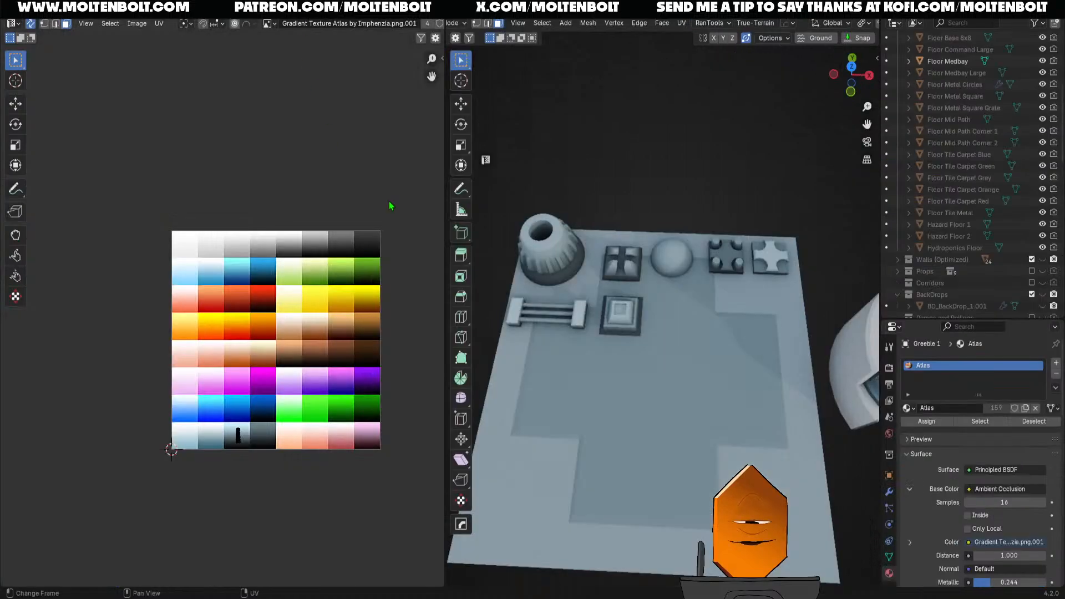
# Show the mesh overlays, select the outer faces of Greeble 1's raised ribs, and grow the selection to cover the full ribs
pyautogui.moveTo(555, 311); pyautogui.dragTo(646, 263, button='middle')
pyautogui.hotkey('alt', 'shift', 'z')
pyautogui.click(603, 313)
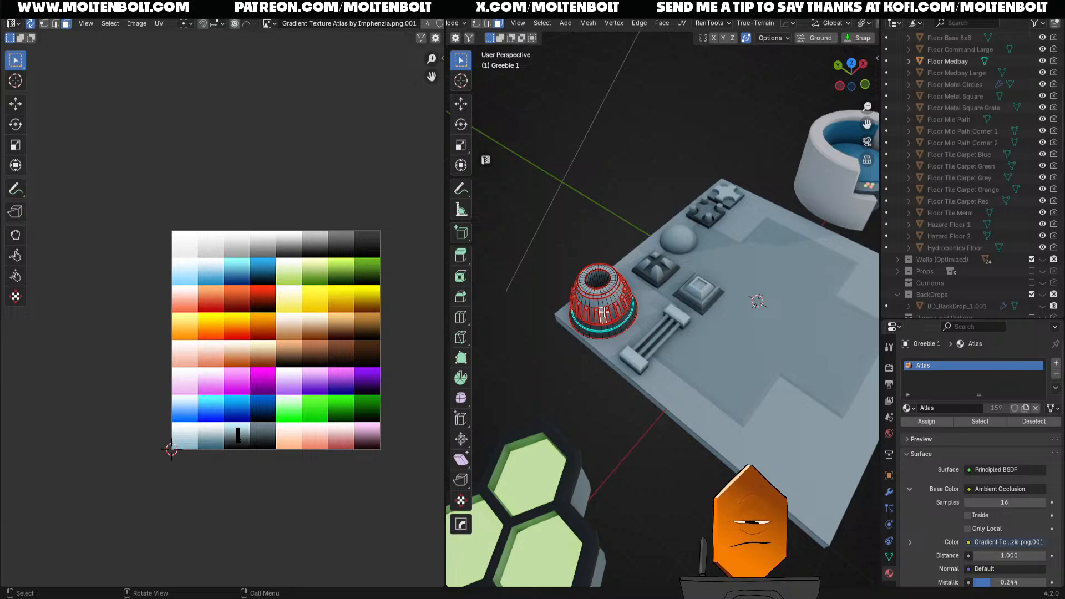
pyautogui.press('KP_Decimal')
pyautogui.keyDown('ctrl'); pyautogui.moveTo(606, 311); pyautogui.dragTo(647, 441, button='middle'); pyautogui.keyUp('ctrl')
pyautogui.keyDown('shift'); pyautogui.moveTo(642, 348); pyautogui.dragTo(644, 454, button='middle'); pyautogui.keyUp('shift')
pyautogui.moveTo(644, 453); pyautogui.dragTo(690, 366, button='middle')
pyautogui.click(654, 391)
pyautogui.keyDown('shift'); pyautogui.click(722, 382); pyautogui.keyUp('shift')
pyautogui.keyDown('shift'); pyautogui.click(758, 375); pyautogui.keyUp('shift')
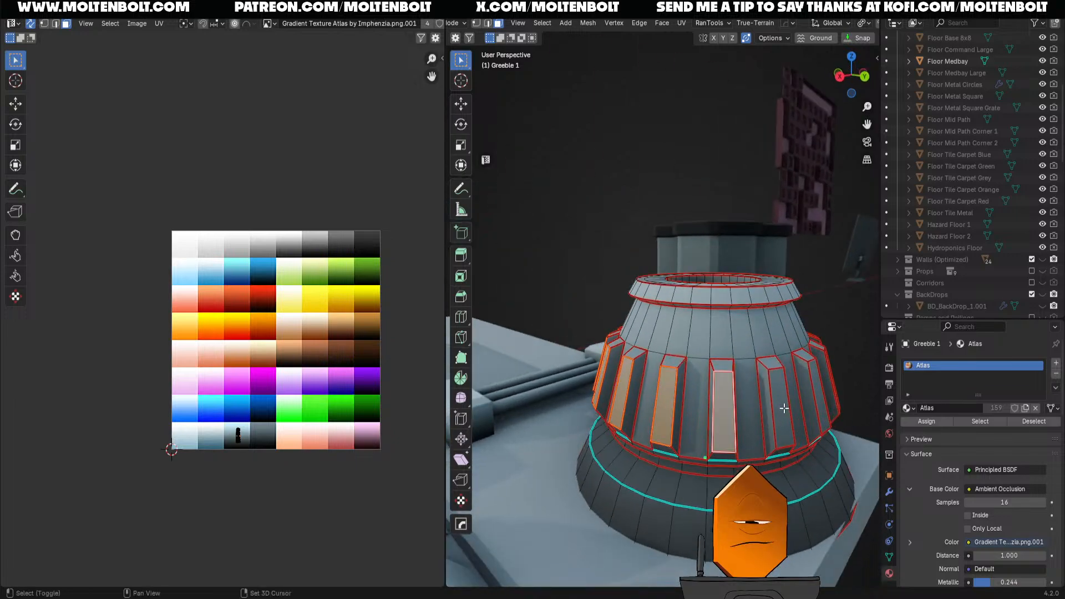
pyautogui.moveTo(784, 408); pyautogui.dragTo(710, 427, button='middle')
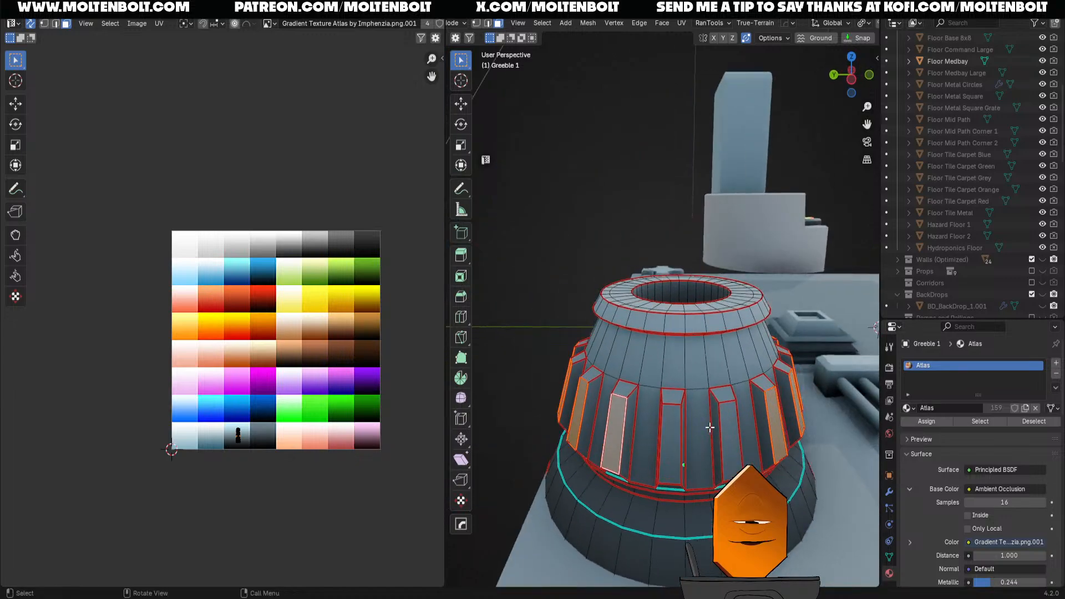
pyautogui.keyDown('shift'); pyautogui.click(675, 444); pyautogui.keyUp('shift')
pyautogui.keyDown('shift'); pyautogui.click(731, 448); pyautogui.keyUp('shift')
pyautogui.scroll(-1, 742, 458)
pyautogui.moveTo(746, 459); pyautogui.dragTo(707, 415, button='middle')
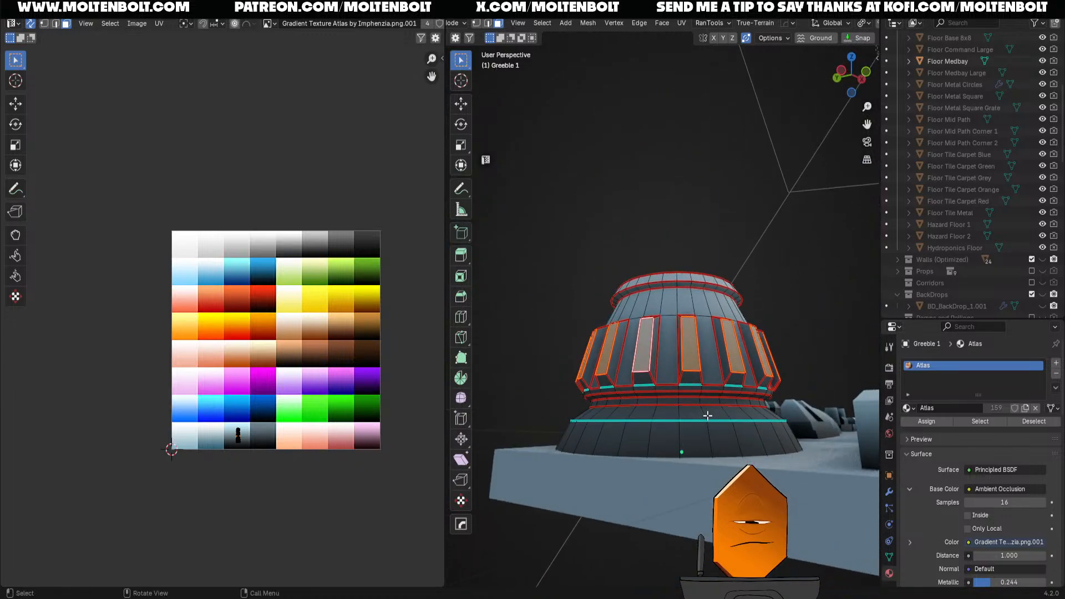
pyautogui.press('ctrl+KP_Add')
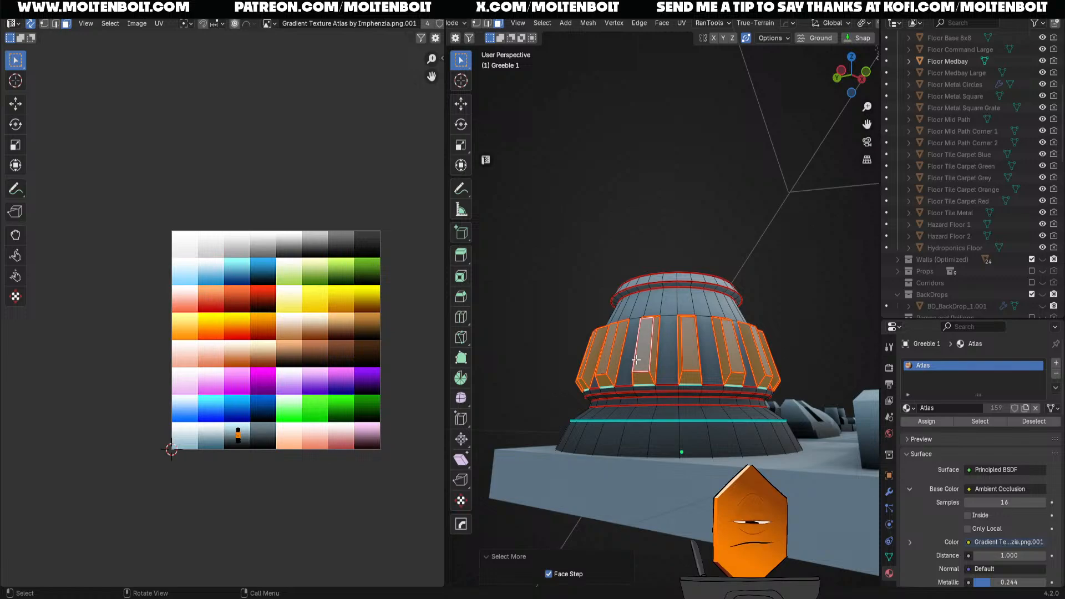
# Move the selected ribs' UVs onto the dark blue swatch of the gradient atlas and scale them along Y
pyautogui.moveTo(636, 360); pyautogui.dragTo(660, 351, button='middle')
pyautogui.press('g')
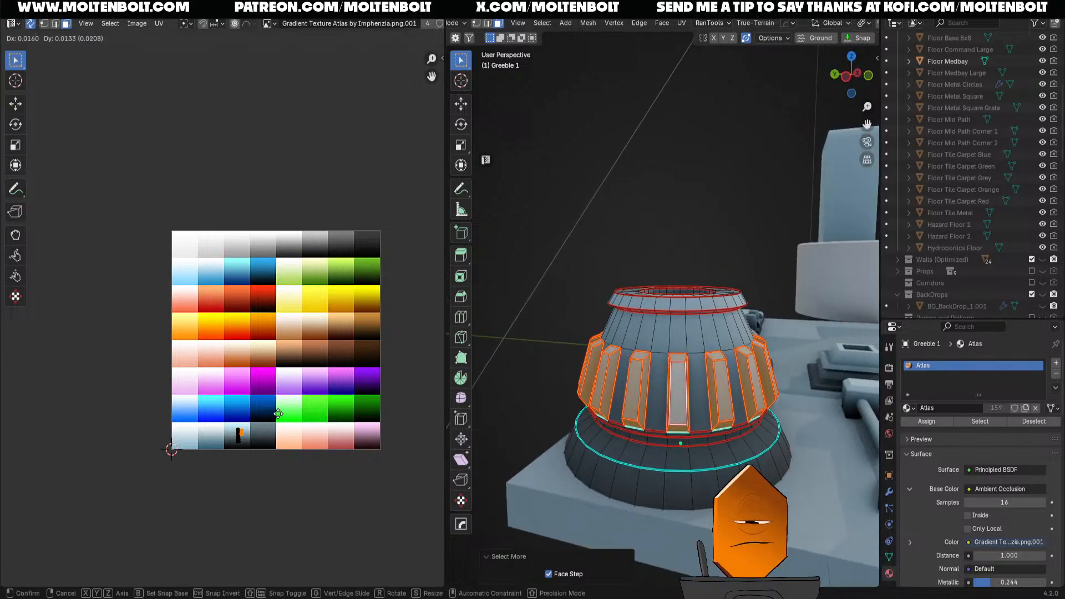
pyautogui.click(285, 261)
pyautogui.press('s')
pyautogui.press('y')
pyautogui.click(290, 261)
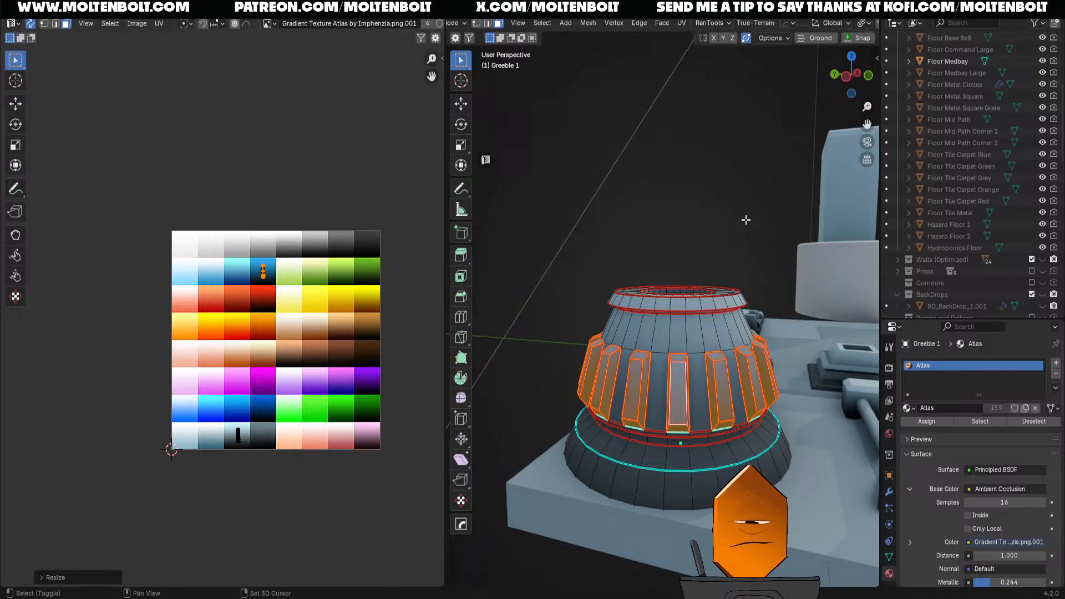
# Hide the overlays and preview the ribs in other atlas colours such as green, cancelling the UV move
pyautogui.hotkey('shift', 'alt', 'z')
pyautogui.moveTo(721, 345); pyautogui.dragTo(642, 335, button='middle')
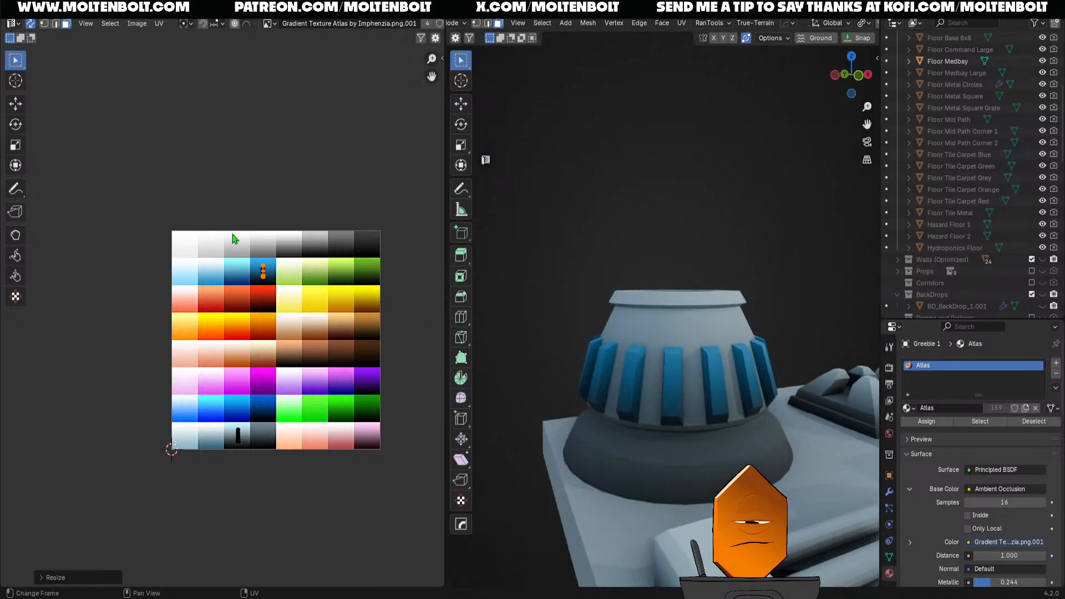
pyautogui.press('g')
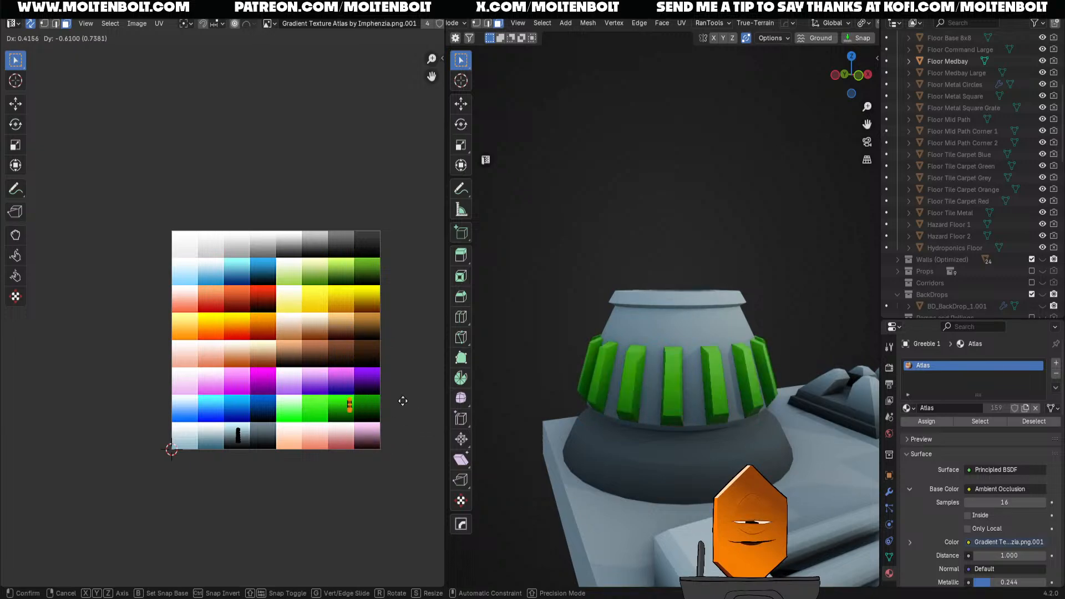
pyautogui.rightClick(306, 427)
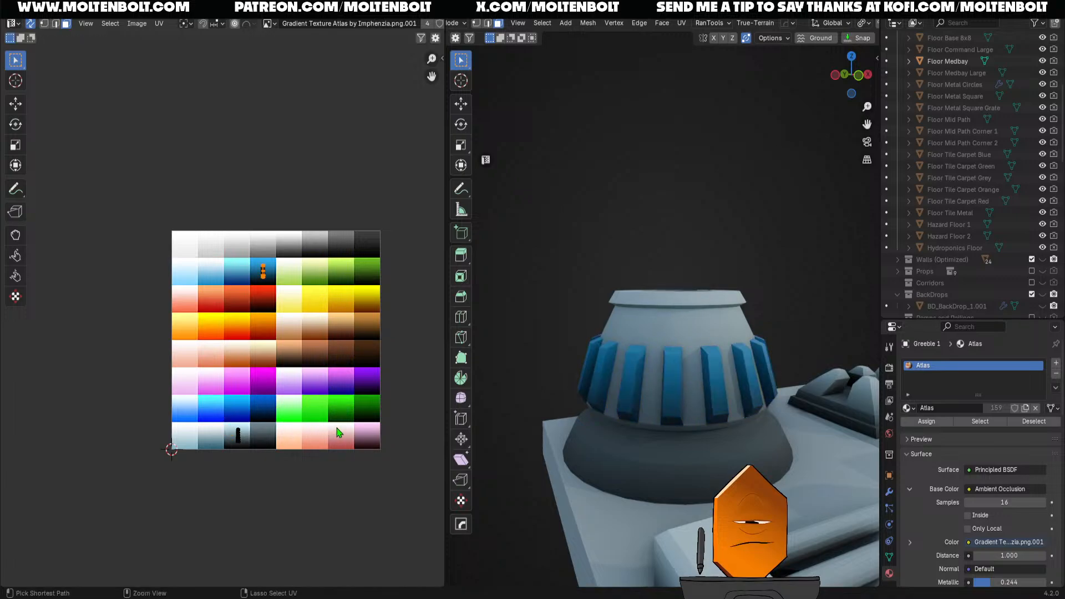
# Undo the scaling and blue recolouring of the ribs' UVs
pyautogui.hotkey('ctrl', 'z')
pyautogui.hotkey('ctrl', 'z')
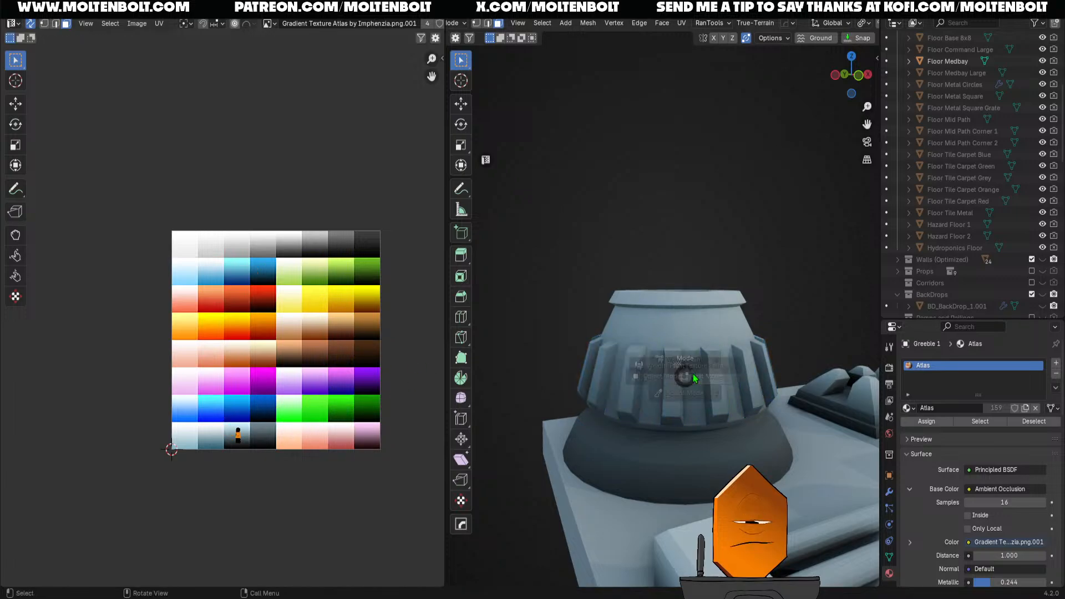
# Return Greeble 1 to Object Mode and save the blend file
pyautogui.press('Tab')
pyautogui.hotkey('ctrl', 's')
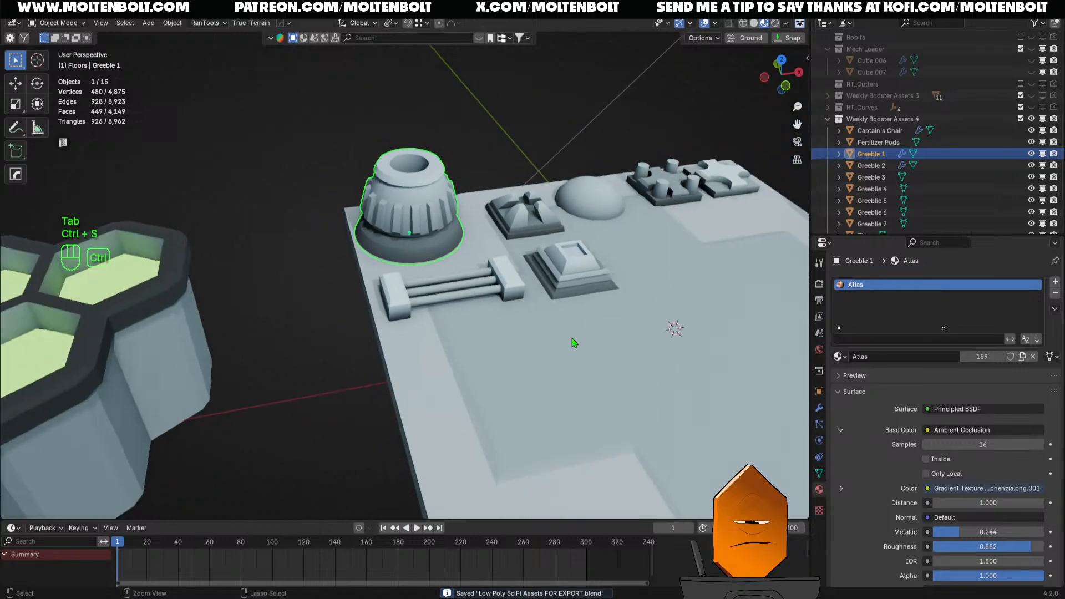
pyautogui.hotkey('ctrl', 's')
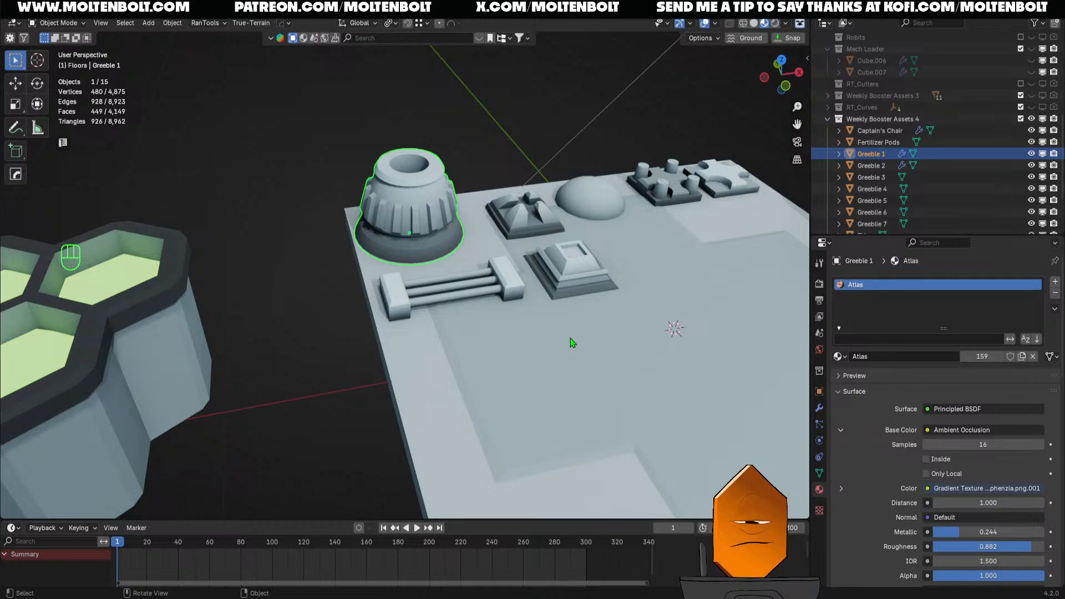
# Open Greeble 1 in Edit Mode in the UV Editing workspace and deselect its ribs
pyautogui.press('Tab')
pyautogui.press('Tab')
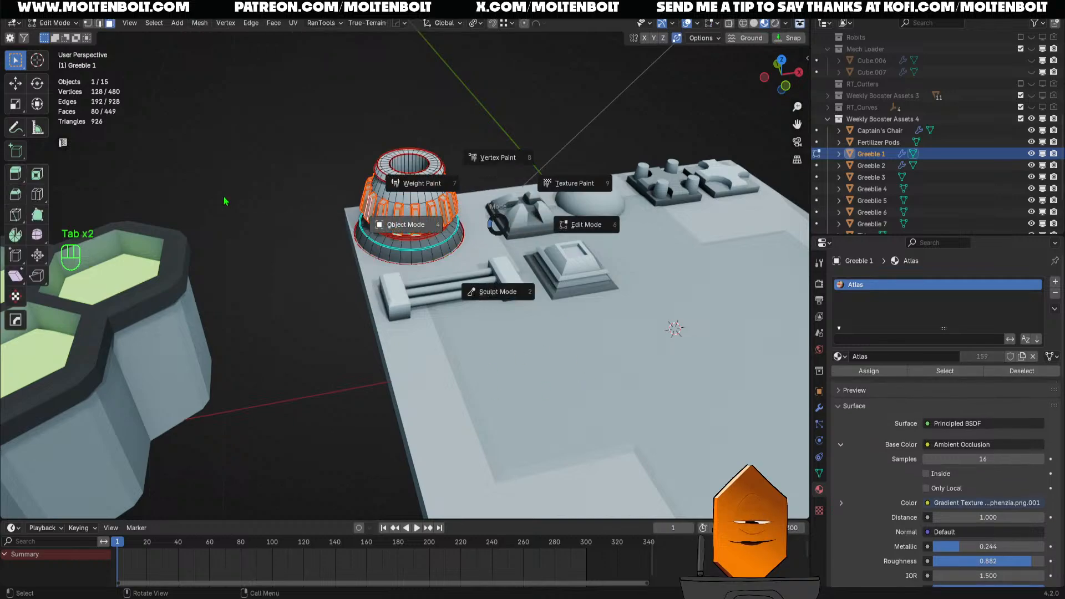
pyautogui.click(326, 7)
pyautogui.click(280, 8)
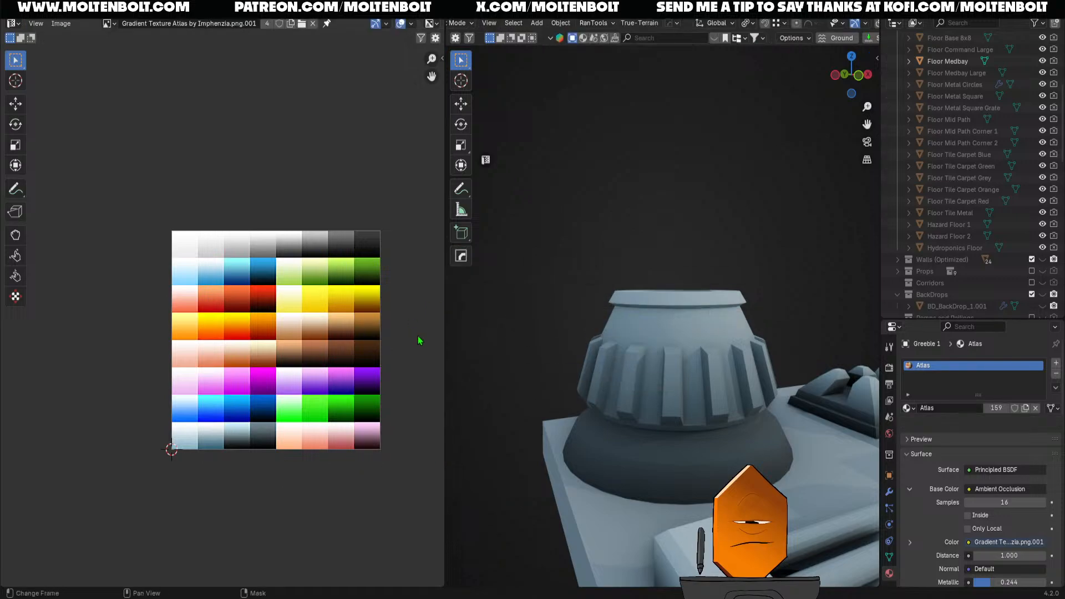
pyautogui.moveTo(699, 338); pyautogui.dragTo(686, 340, button='middle')
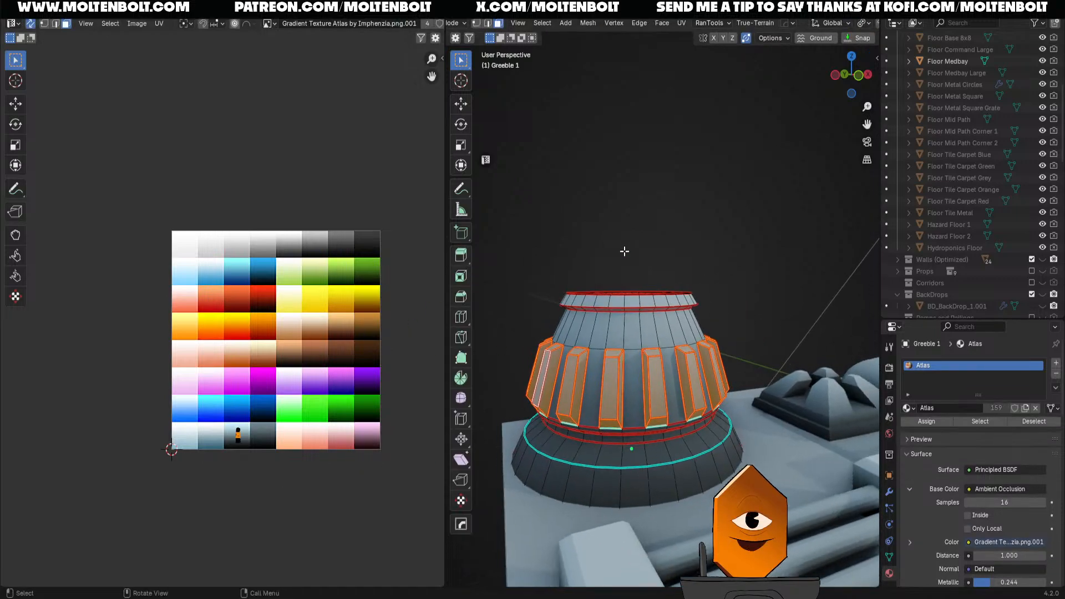
pyautogui.click(625, 250)
# Annotate "x y z" above the gradient atlas and mark its horizontal axis U and vertical axis V
pyautogui.click(16, 188)
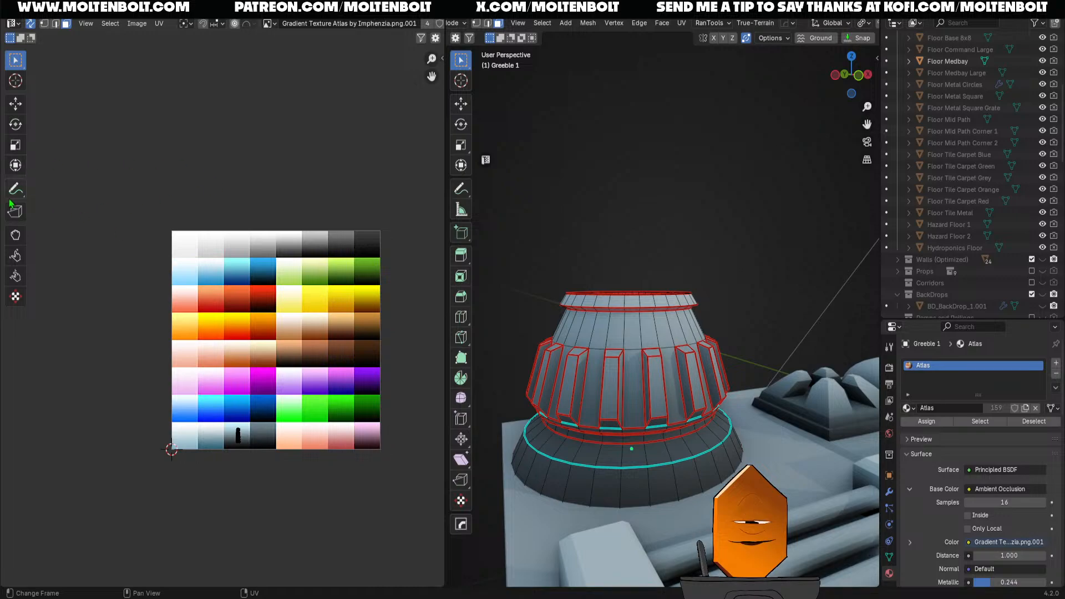
pyautogui.moveTo(137, 73)
pyautogui.mouseDown()
pyautogui.moveTo(124, 84)
pyautogui.moveTo(157, 94)
pyautogui.mouseUp()
pyautogui.moveTo(163, 80)
pyautogui.mouseDown()
pyautogui.moveTo(153, 114)
pyautogui.moveTo(178, 97)
pyautogui.moveTo(209, 102)
pyautogui.mouseUp()
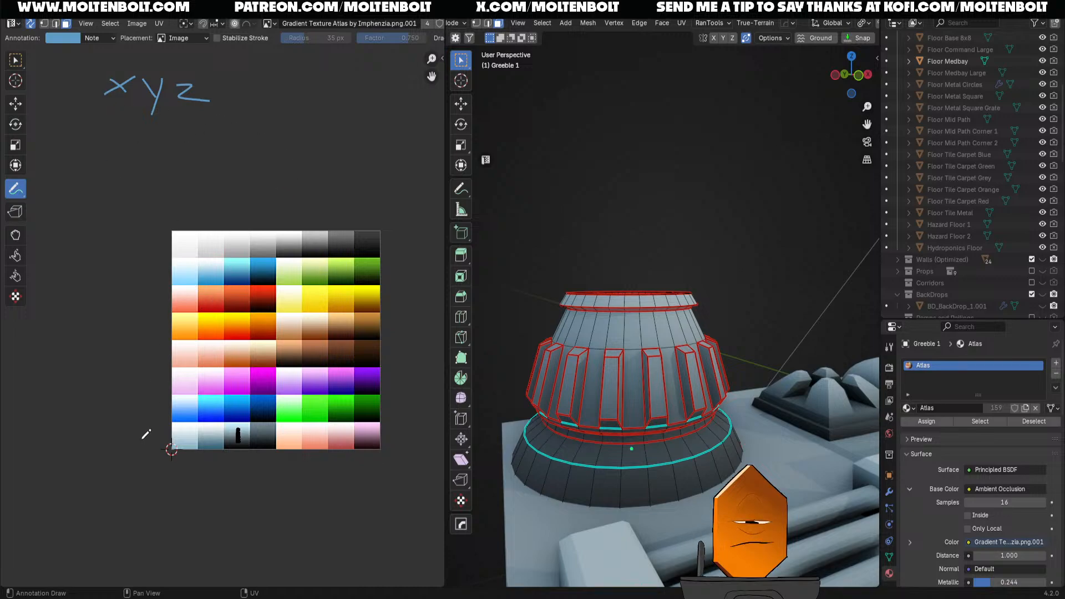
pyautogui.moveTo(390, 446); pyautogui.dragTo(408, 441)
pyautogui.moveTo(148, 218); pyautogui.dragTo(169, 212)
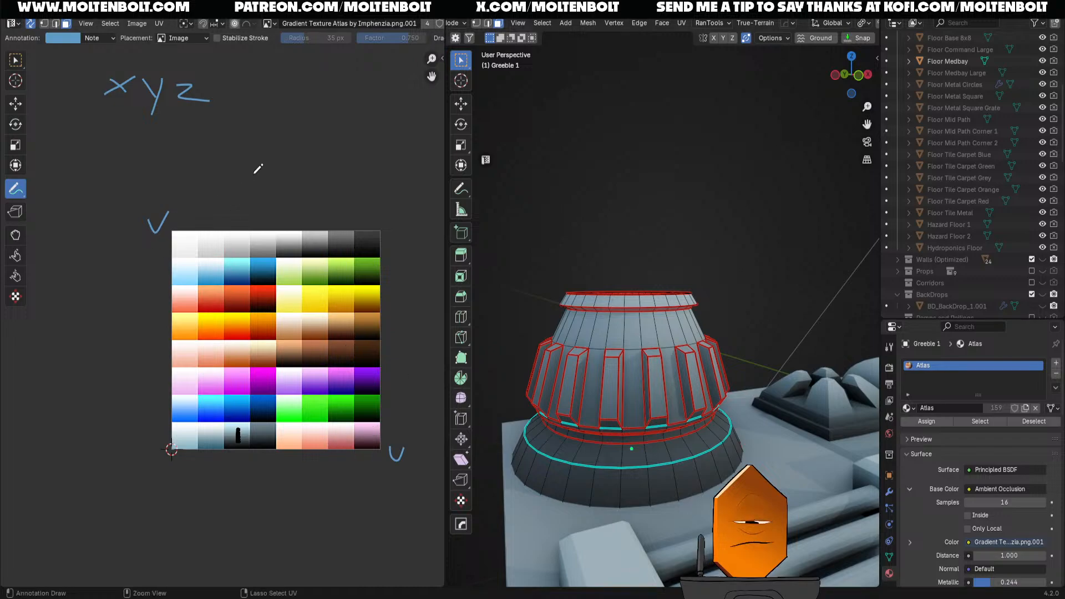
pyautogui.press('w')
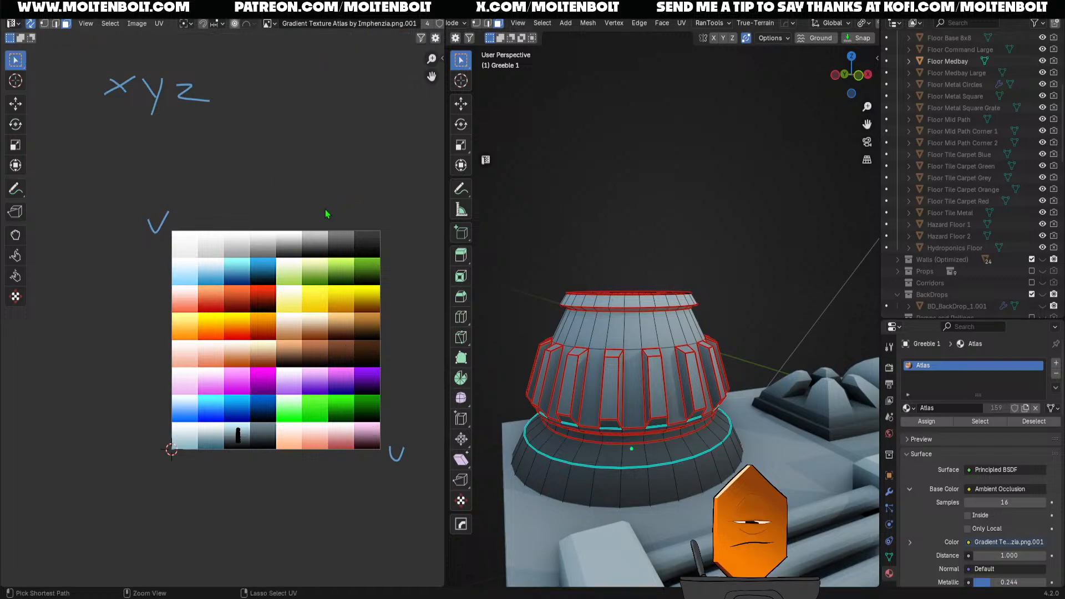
# Deselect Greeble 1 in Object Mode in the Layout workspace and save the blend file
pyautogui.press('Tab')
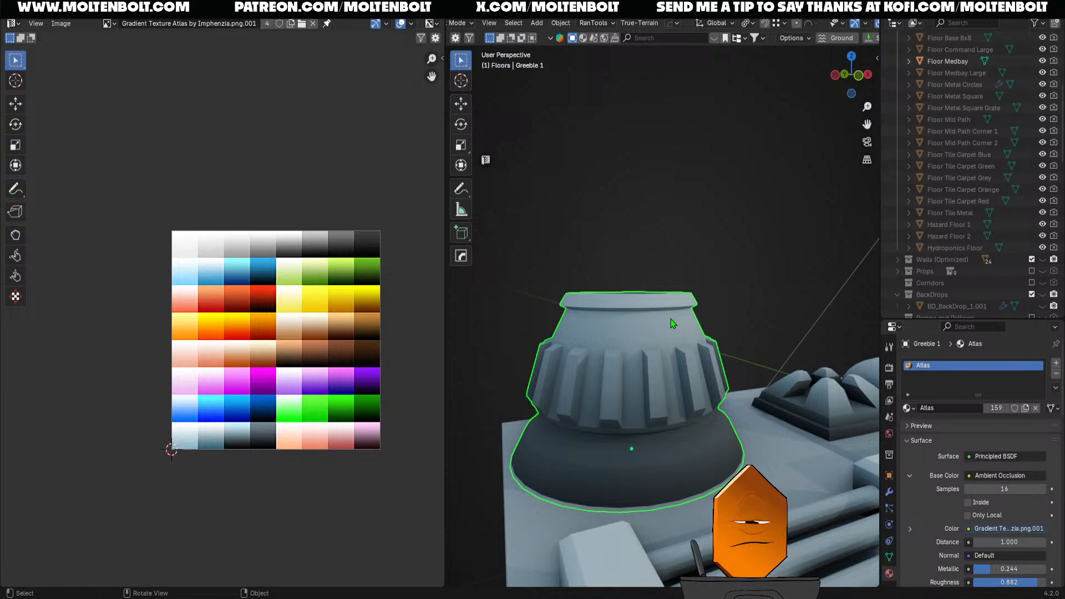
pyautogui.click(181, 11)
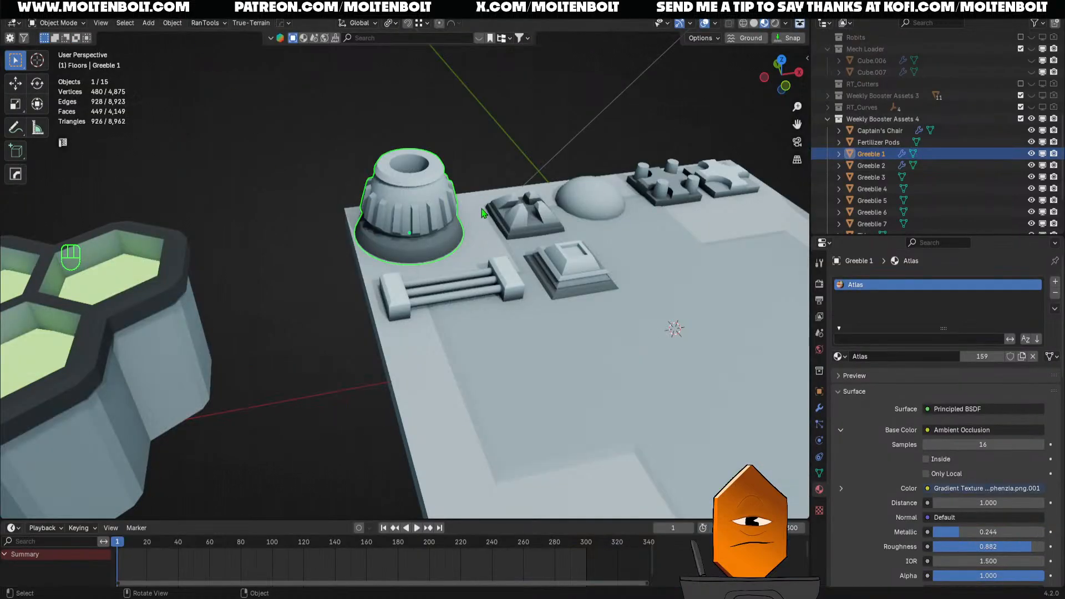
pyautogui.keyDown('ctrl'); pyautogui.moveTo(483, 213); pyautogui.dragTo(447, 279, button='middle'); pyautogui.keyUp('ctrl')
pyautogui.click(392, 361)
pyautogui.hotkey('ctrl', 's')
# Sketch an annotated square above the assets in front view, with its horizontal axis labelled U and vertical axis V
pyautogui.keyDown('shift'); pyautogui.moveTo(408, 392); pyautogui.dragTo(452, 423, button='middle'); pyautogui.keyUp('shift')
pyautogui.keyDown('ctrl'); pyautogui.moveTo(452, 423); pyautogui.dragTo(446, 366, button='middle'); pyautogui.keyUp('ctrl')
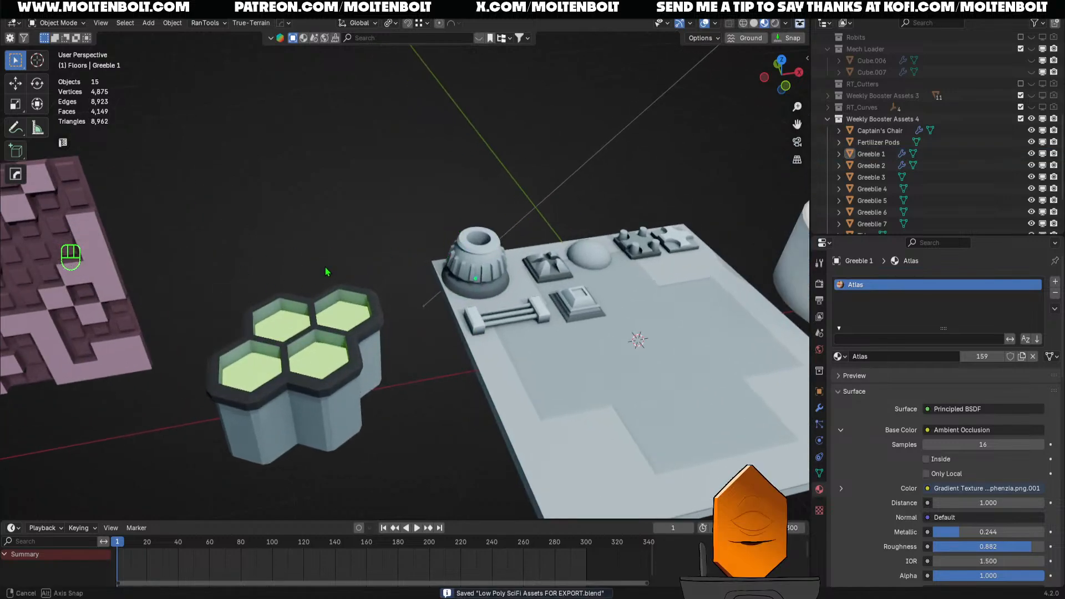
pyautogui.moveTo(325, 267); pyautogui.dragTo(360, 274, button='middle')
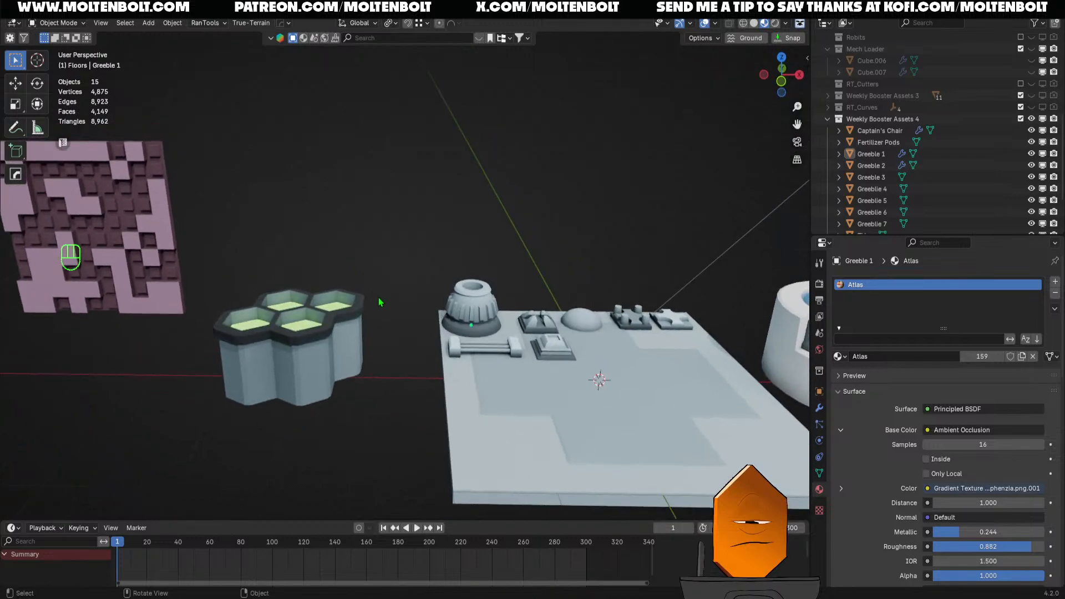
pyautogui.press('`')
pyautogui.keyDown('shift'); pyautogui.moveTo(421, 256); pyautogui.dragTo(409, 404, button='middle'); pyautogui.keyUp('shift')
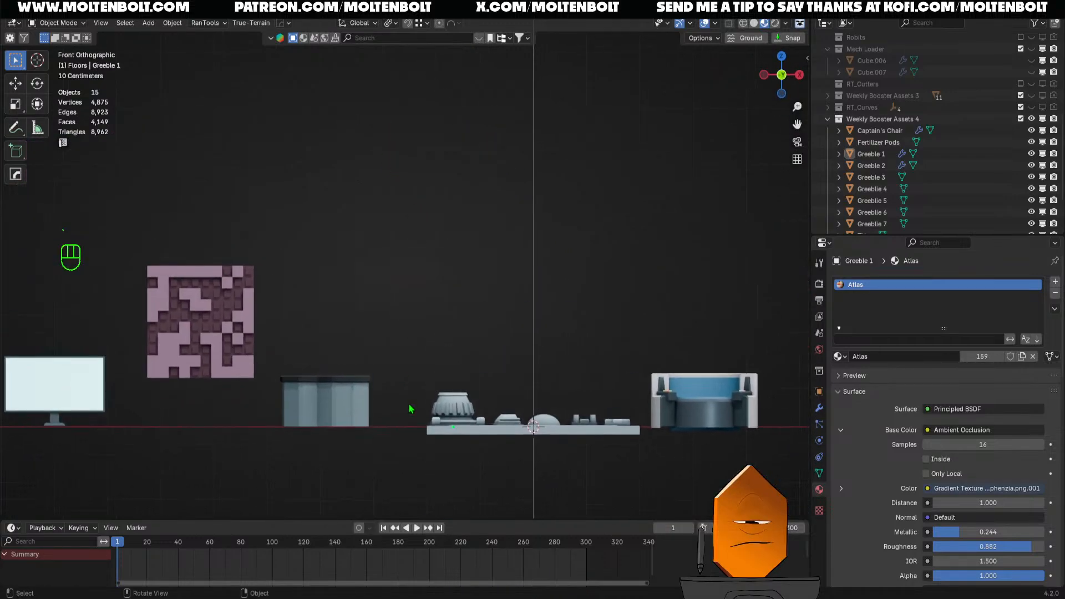
pyautogui.scroll(3, 409, 404)
pyautogui.click(17, 128)
pyautogui.moveTo(323, 310); pyautogui.dragTo(509, 318)
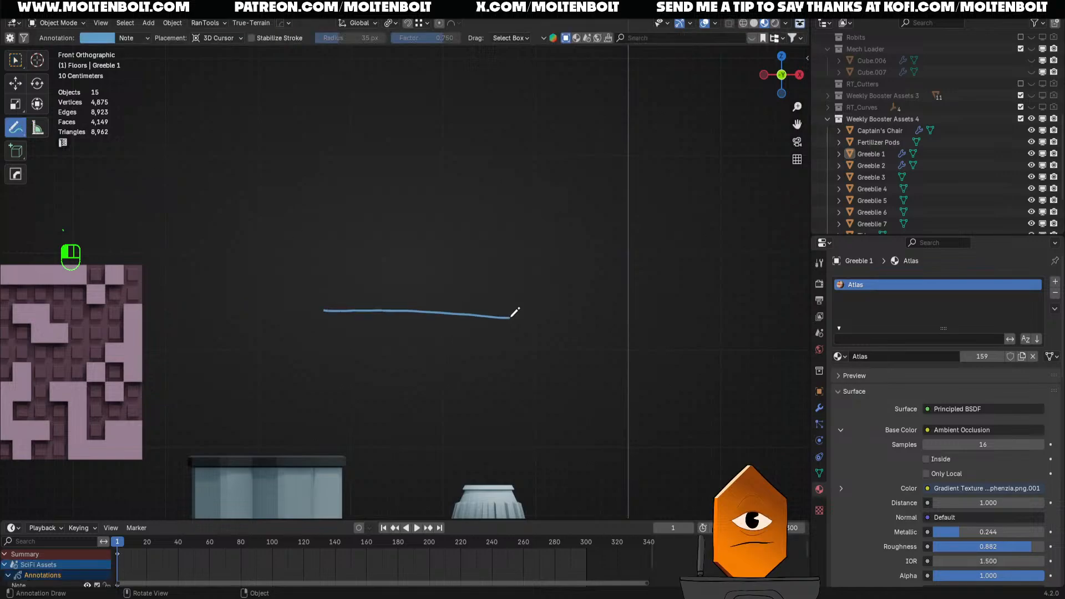
pyautogui.moveTo(320, 310)
pyautogui.mouseDown()
pyautogui.moveTo(313, 151)
pyautogui.moveTo(477, 130)
pyautogui.moveTo(515, 244)
pyautogui.moveTo(518, 317)
pyautogui.moveTo(503, 348)
pyautogui.moveTo(505, 325)
pyautogui.mouseUp()
pyautogui.moveTo(305, 131); pyautogui.dragTo(314, 123)
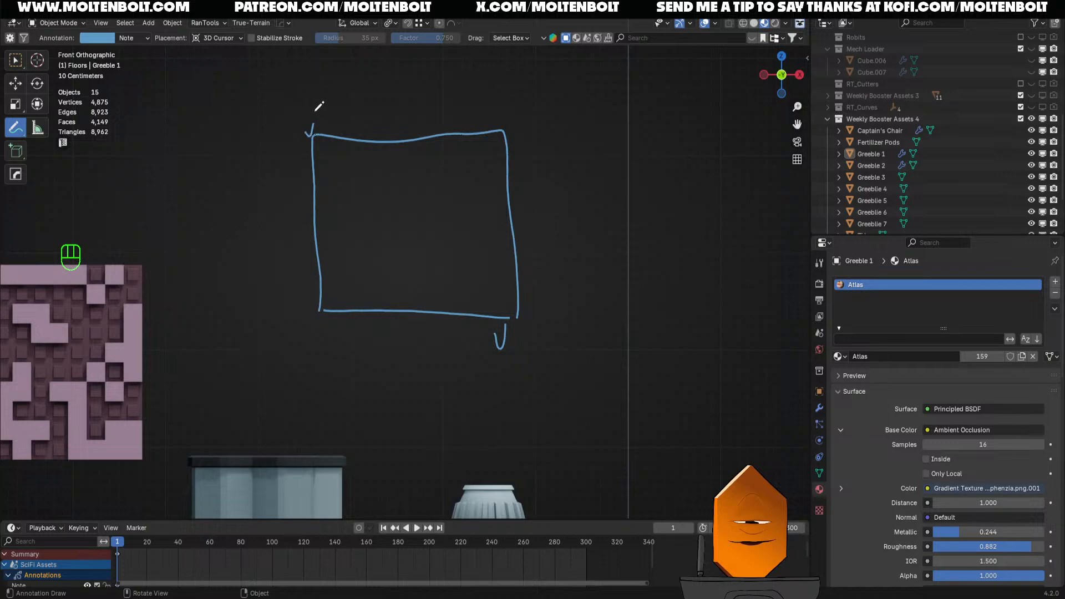
# Sketch a second annotation square sharing an edge with the UV square and write letters inside it
pyautogui.moveTo(505, 133); pyautogui.dragTo(750, 141)
pyautogui.moveTo(521, 319); pyautogui.dragTo(736, 318)
pyautogui.moveTo(741, 149); pyautogui.dragTo(751, 353)
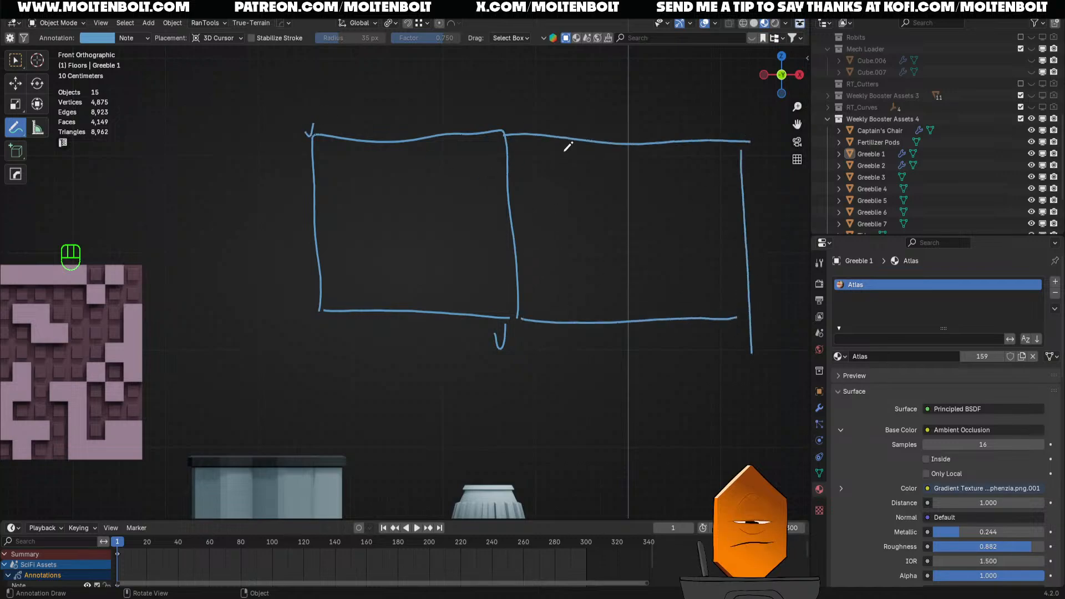
pyautogui.moveTo(595, 233); pyautogui.dragTo(615, 244)
pyautogui.moveTo(620, 238); pyautogui.dragTo(650, 235)
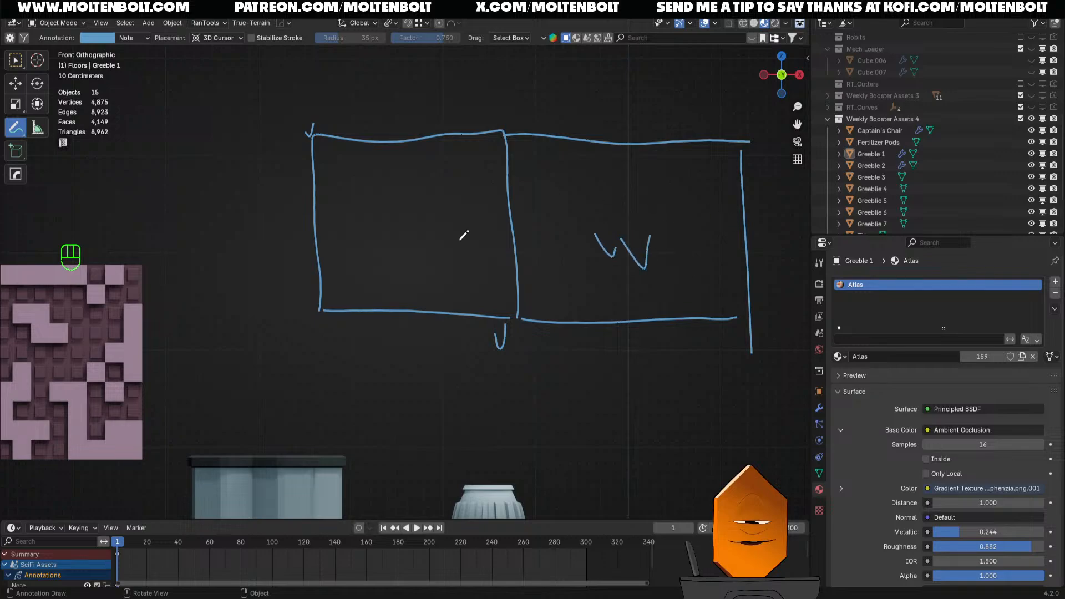
# Undo all the annotation strokes drawn in the front view and return to box selection
pyautogui.hotkey('ctrl', 'z')
pyautogui.hotkey('ctrl', 'z')
pyautogui.hotkey('ctrl', 'z')
pyautogui.hotkey('ctrl', 'z')
pyautogui.hotkey('ctrl', 'z')
pyautogui.hotkey('ctrl', 'z')
pyautogui.hotkey('ctrl', 'z')
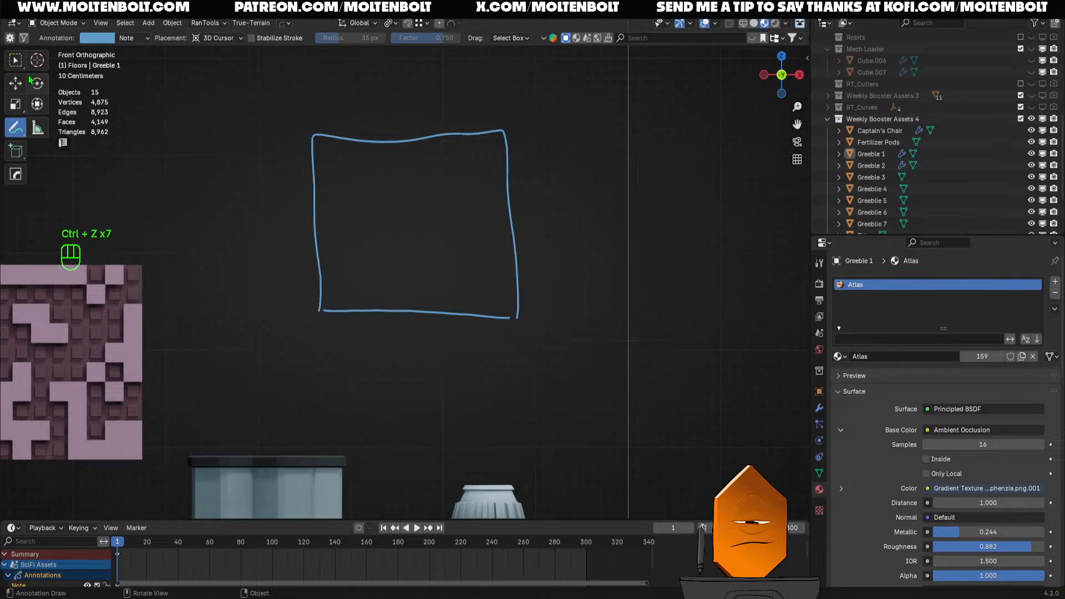
pyautogui.click(15, 61)
pyautogui.hotkey('ctrl', 'z')
pyautogui.hotkey('ctrl', 'z')
pyautogui.scroll(-4, 445, 222)
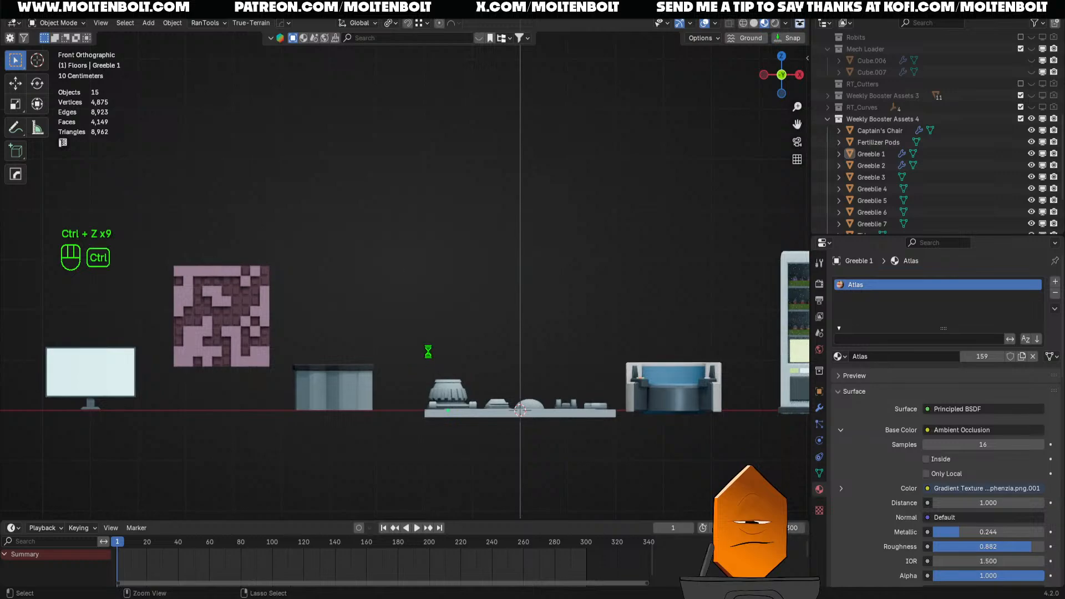
# Save the blend file with the annotations cleared and bring the full asset row into view
pyautogui.hotkey('ctrl', 's')
pyautogui.moveTo(428, 352)
pyautogui.keyDown('shift'); pyautogui.mouseDown(button='middle')
pyautogui.moveTo(491, 233)
pyautogui.moveTo(477, 344)
pyautogui.moveTo(418, 298)
pyautogui.moveTo(544, 288)
pyautogui.moveTo(537, 364)
pyautogui.moveTo(407, 349)
pyautogui.moveTo(476, 379)
pyautogui.mouseUp(button='middle'); pyautogui.keyUp('shift')
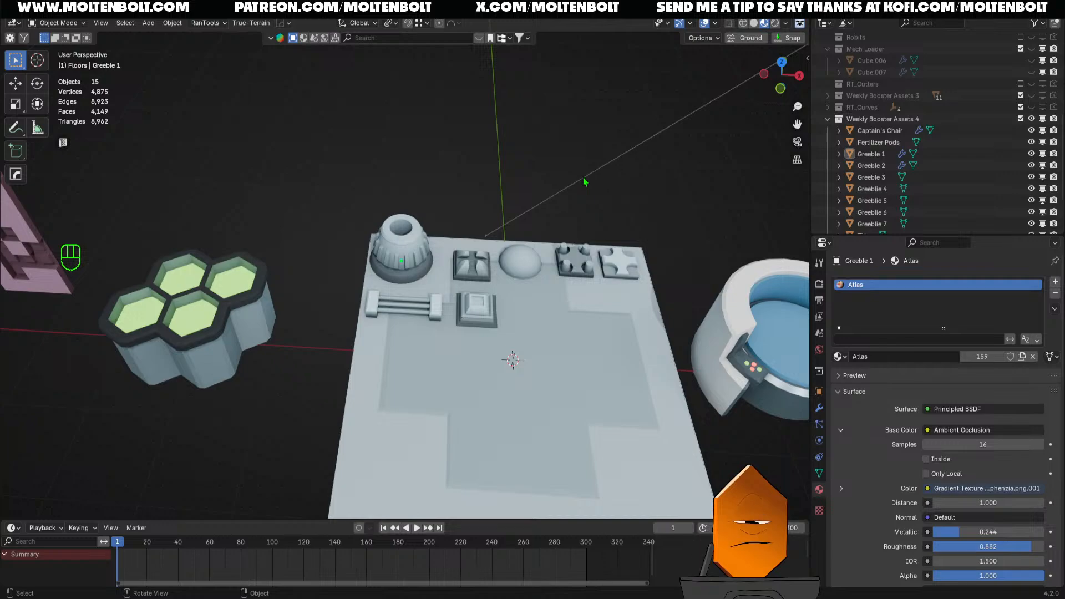
pyautogui.scroll(-5, 551, 158)
pyautogui.hotkey('ctrl', 's')
pyautogui.scroll(3, 553, 383)
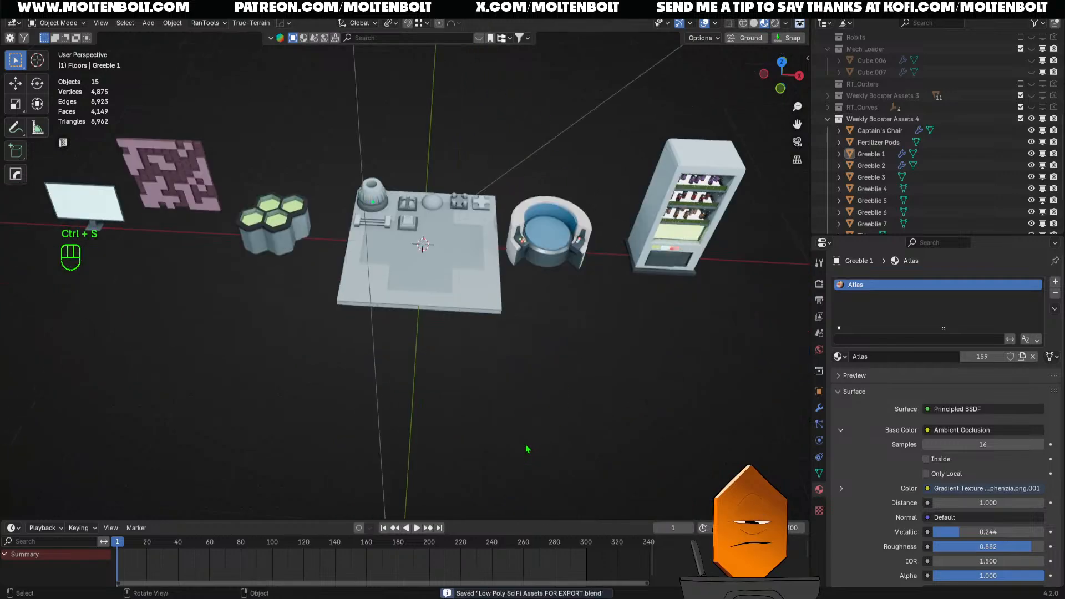
# Examine the Floor Medbay tile and the greebles on it from several angles, selecting and deselecting the tile
pyautogui.moveTo(553, 383); pyautogui.dragTo(568, 437, button='middle')
pyautogui.scroll(2, 560, 432)
pyautogui.click(449, 399)
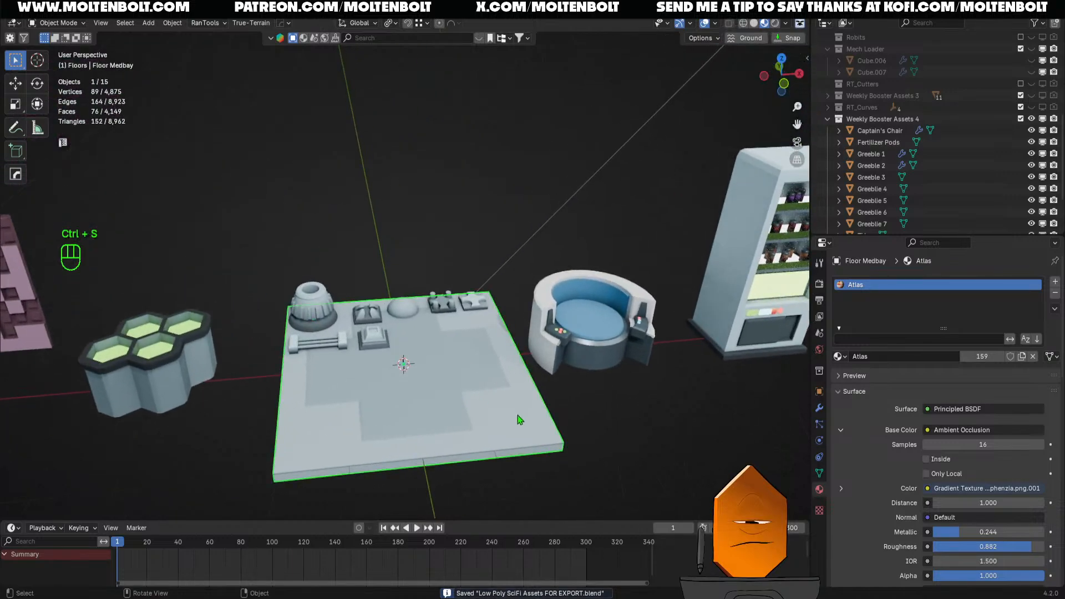
pyautogui.click(639, 403)
pyautogui.click(456, 383)
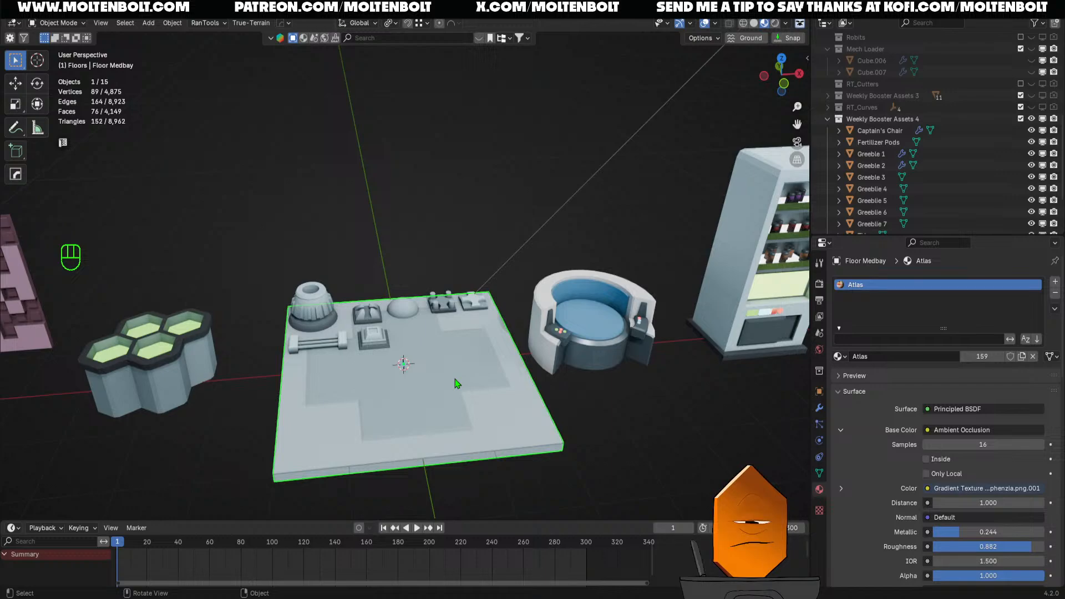
pyautogui.moveTo(609, 393); pyautogui.dragTo(546, 308, button='middle')
pyautogui.click(599, 397)
pyautogui.moveTo(452, 344); pyautogui.dragTo(468, 407, button='middle')
pyautogui.scroll(2, 468, 407)
pyautogui.keyDown('shift'); pyautogui.moveTo(437, 361); pyautogui.dragTo(483, 317, button='middle'); pyautogui.keyUp('shift')
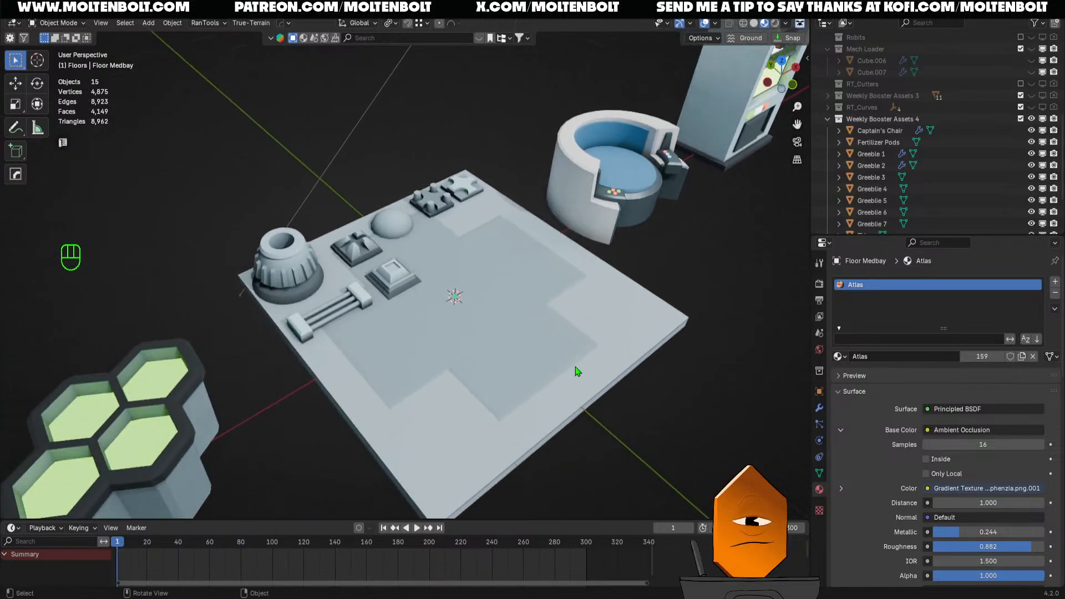
# Switch the viewport to Rendered shading to show the asset row
pyautogui.press('z')
pyautogui.click(580, 300)
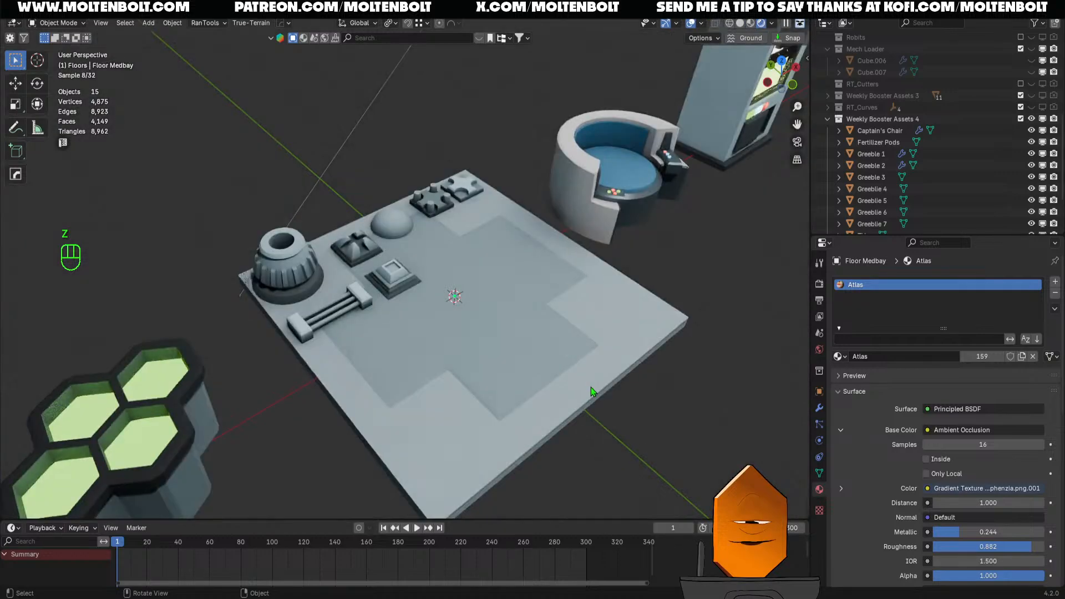
pyautogui.press('z')
pyautogui.press('z')
pyautogui.keyDown('ctrl'); pyautogui.moveTo(508, 304); pyautogui.dragTo(547, 400, button='middle'); pyautogui.keyUp('ctrl')
pyautogui.moveTo(547, 401)
pyautogui.mouseDown(button='middle')
pyautogui.moveTo(493, 349)
pyautogui.moveTo(533, 404)
pyautogui.mouseUp(button='middle')
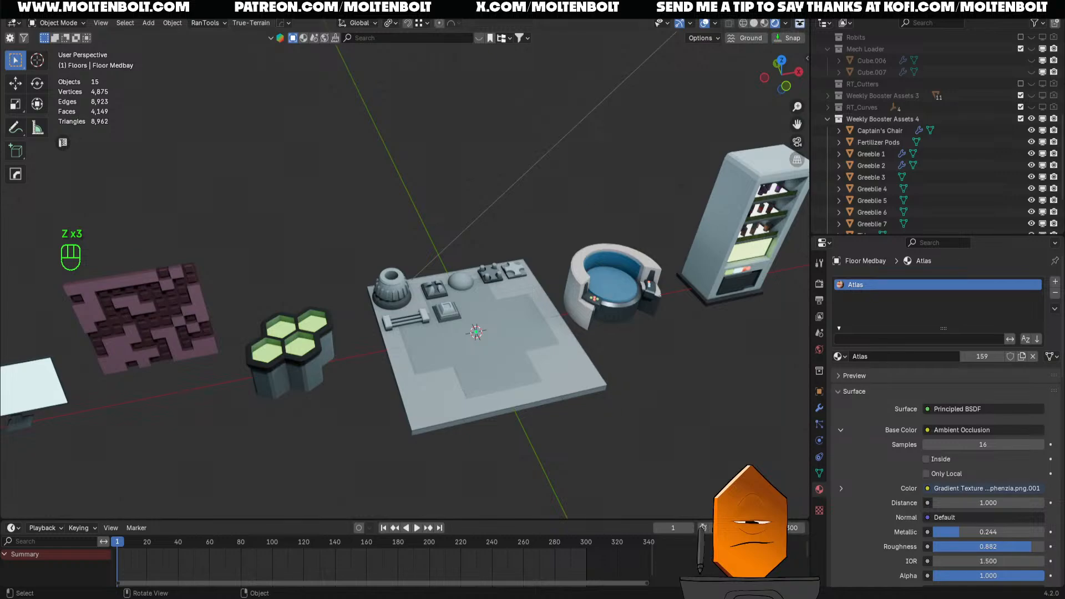
# Change the viewport shading's lighting options for a dark background and save the blend file
pyautogui.click(784, 23)
pyautogui.click(727, 81)
pyautogui.click(727, 93)
pyautogui.moveTo(624, 315)
pyautogui.mouseDown(button='middle')
pyautogui.moveTo(569, 305)
pyautogui.moveTo(615, 293)
pyautogui.mouseUp(button='middle')
pyautogui.hotkey('ctrl', 's')
# Look over the whole asset row, from the stocked cabinet across to the monitor
pyautogui.keyDown('ctrl'); pyautogui.scroll(-5, 654, 310); pyautogui.keyUp('ctrl')
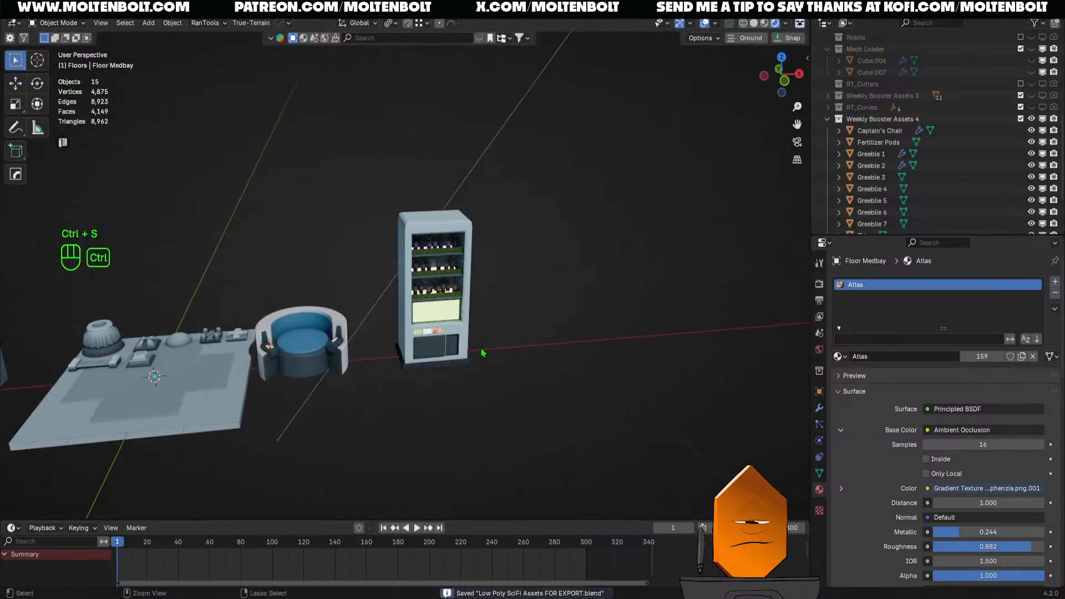
pyautogui.keyDown('ctrl'); pyautogui.moveTo(482, 353); pyautogui.dragTo(604, 355, button='middle'); pyautogui.keyUp('ctrl')
pyautogui.moveTo(444, 321)
pyautogui.keyDown('shift'); pyautogui.mouseDown(button='middle')
pyautogui.moveTo(538, 289)
pyautogui.moveTo(458, 313)
pyautogui.mouseUp(button='middle'); pyautogui.keyUp('shift')
pyautogui.keyDown('shift'); pyautogui.moveTo(387, 295); pyautogui.dragTo(127, 309, button='middle'); pyautogui.keyUp('shift')
pyautogui.keyDown('shift'); pyautogui.moveTo(538, 284); pyautogui.dragTo(591, 309, button='middle'); pyautogui.keyUp('shift')
pyautogui.scroll(-2, 375, 345)
pyautogui.keyDown('shift'); pyautogui.moveTo(376, 345); pyautogui.dragTo(562, 328, button='middle'); pyautogui.keyUp('shift')
pyautogui.keyDown('shift'); pyautogui.moveTo(198, 354); pyautogui.dragTo(304, 346, button='middle'); pyautogui.keyUp('shift')
pyautogui.scroll(1, 304, 347)
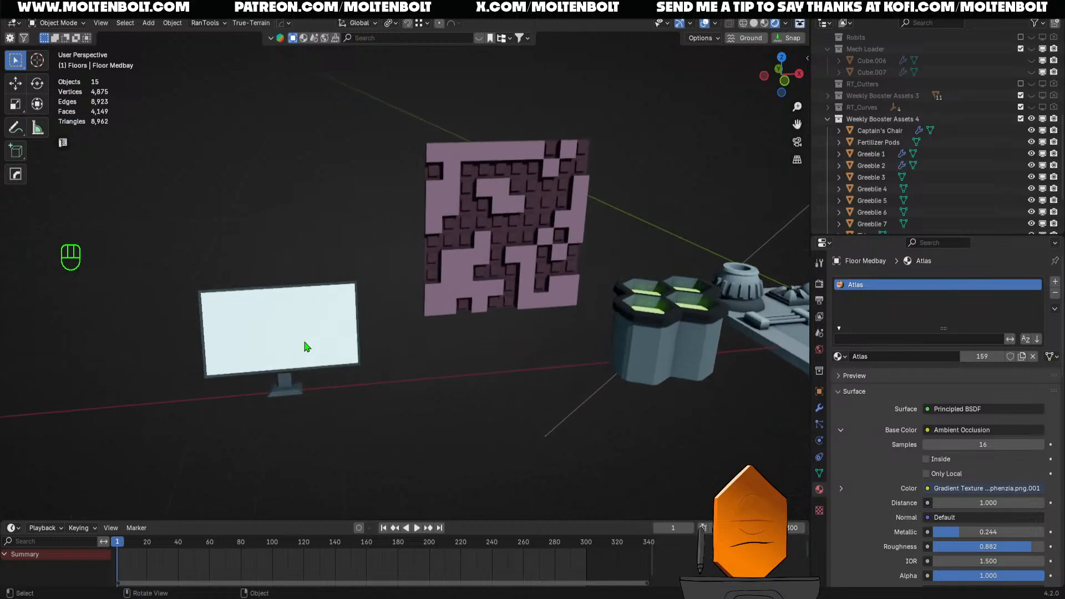
# Select the monitor and Wall Decoration 1 in turn and examine both assets
pyautogui.click(304, 346)
pyautogui.click(445, 294)
pyautogui.click(341, 355)
pyautogui.click(471, 283)
pyautogui.keyDown('shift'); pyautogui.moveTo(583, 340); pyautogui.dragTo(480, 372, button='middle'); pyautogui.keyUp('shift')
pyautogui.click(375, 336)
pyautogui.click(380, 313)
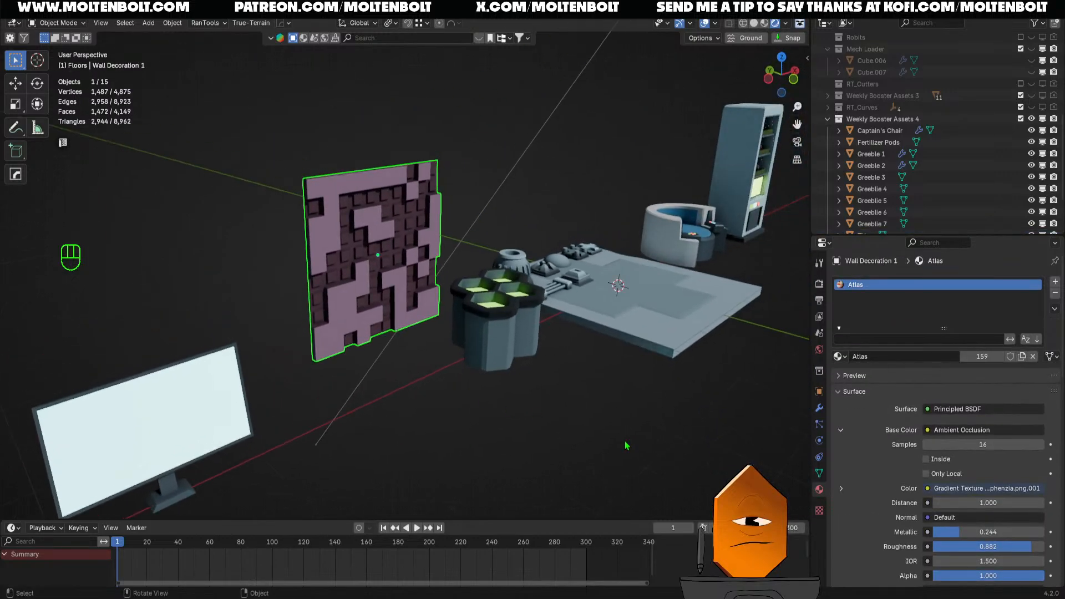
# Select the Fertilizer Pods and examine them alongside the floor tile and Captain's Chair
pyautogui.moveTo(627, 446); pyautogui.dragTo(586, 426, button='middle')
pyautogui.keyDown('shift'); pyautogui.moveTo(586, 426); pyautogui.dragTo(430, 396, button='middle'); pyautogui.keyUp('shift')
pyautogui.click(369, 335)
pyautogui.keyDown('shift'); pyautogui.moveTo(531, 394); pyautogui.dragTo(448, 340, button='middle'); pyautogui.keyUp('shift')
pyautogui.keyDown('ctrl'); pyautogui.moveTo(516, 363); pyautogui.dragTo(521, 320, button='middle'); pyautogui.keyUp('ctrl')
pyautogui.keyDown('shift'); pyautogui.moveTo(637, 369); pyautogui.dragTo(565, 425, button='middle'); pyautogui.keyUp('shift')
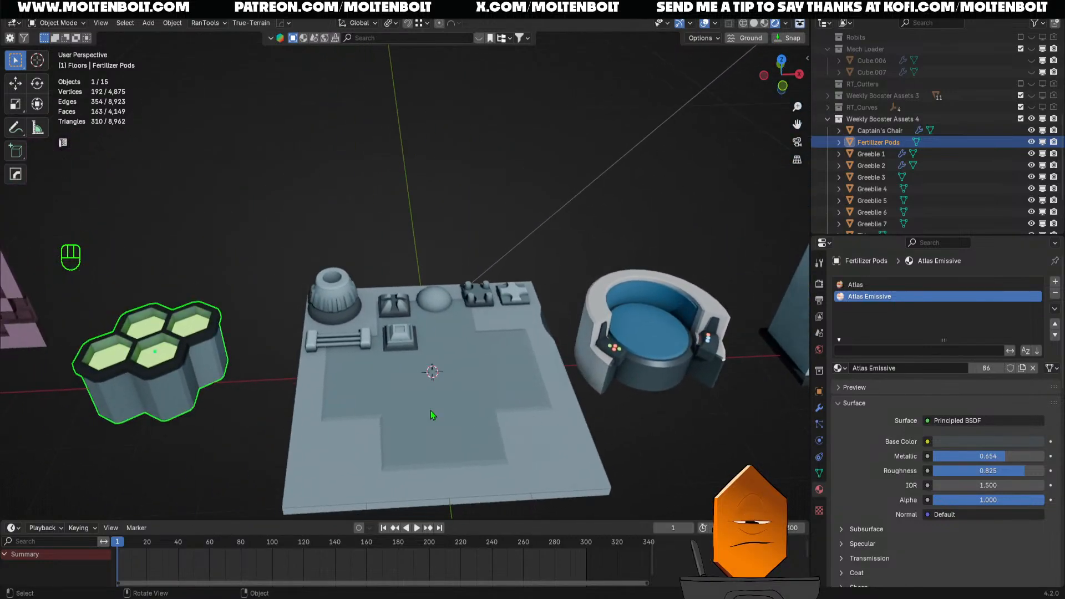
pyautogui.keyDown('shift'); pyautogui.moveTo(430, 411); pyautogui.dragTo(451, 361, button='middle'); pyautogui.keyUp('shift')
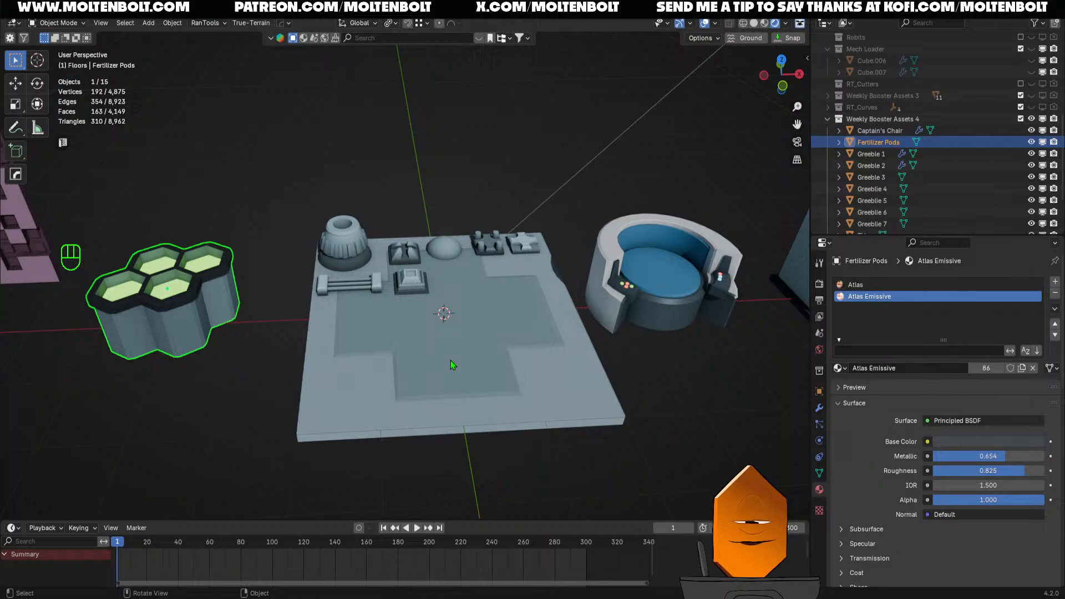
# Select the Floor Medbay tile, clear the selection, and save the blend file
pyautogui.click(451, 361)
pyautogui.moveTo(491, 345); pyautogui.dragTo(472, 355, button='middle')
pyautogui.hotkey('ctrl', 's')
pyautogui.click(415, 207)
pyautogui.scroll(-2, 478, 406)
pyautogui.keyDown('shift'); pyautogui.moveTo(478, 407); pyautogui.dragTo(472, 367, button='middle'); pyautogui.keyUp('shift')
pyautogui.hotkey('ctrl', 's')
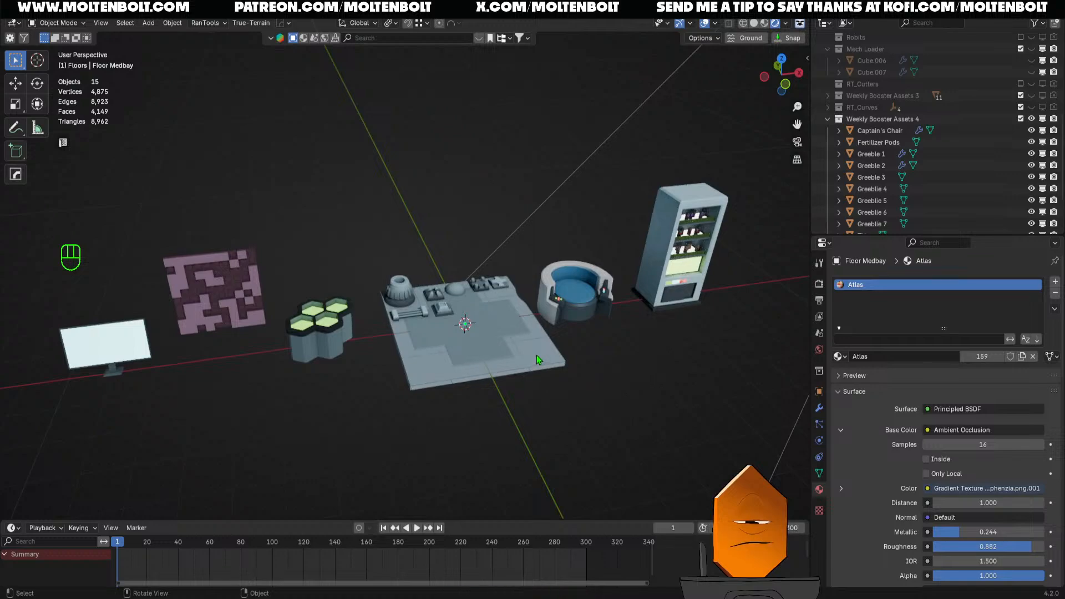
# Hide the Floor Medbay tile and move the seven greebles about -0.24 m in X and -1.13 m in Y in top view
pyautogui.press('h')
pyautogui.moveTo(537, 359); pyautogui.dragTo(517, 413, button='middle')
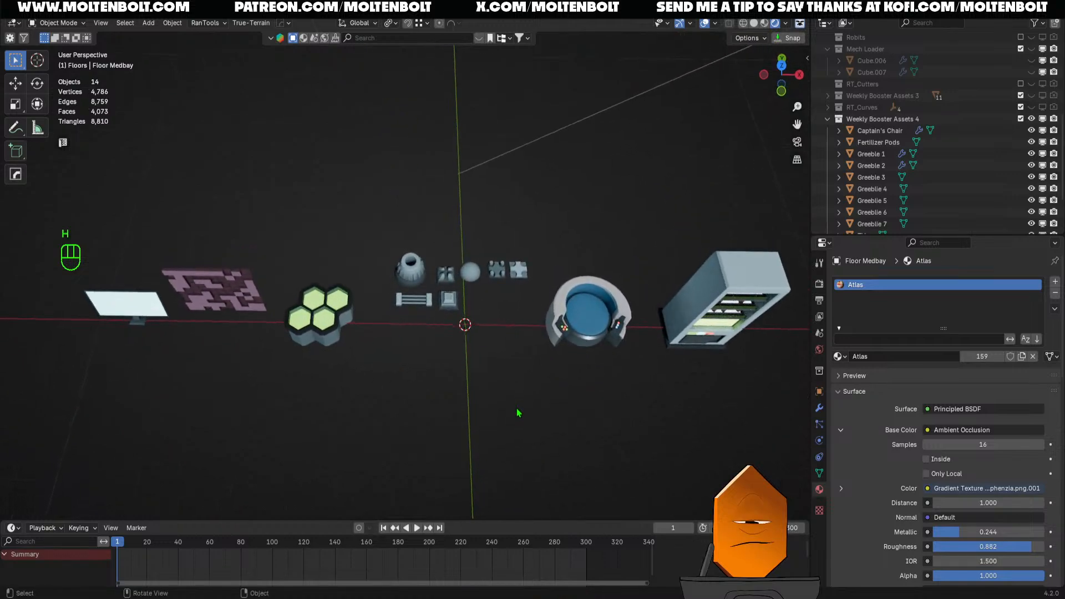
pyautogui.press('KP_7')
pyautogui.moveTo(385, 251); pyautogui.dragTo(517, 348)
pyautogui.press('g')
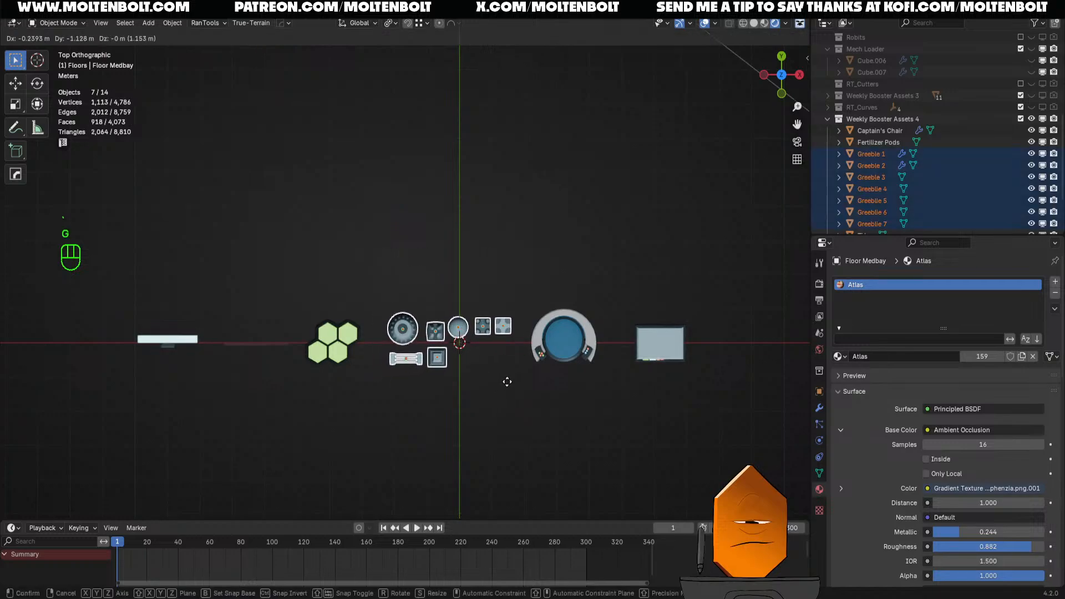
pyautogui.click(506, 381)
pyautogui.moveTo(506, 380); pyautogui.dragTo(549, 371, button='middle')
pyautogui.hotkey('alt', 'a')
# Frame the rearranged asset row without the floor tile and save the blend file
pyautogui.keyDown('shift'); pyautogui.moveTo(549, 370); pyautogui.dragTo(567, 396, button='middle'); pyautogui.keyUp('shift')
pyautogui.keyDown('shift'); pyautogui.moveTo(567, 396); pyautogui.dragTo(568, 277, button='middle'); pyautogui.keyUp('shift')
pyautogui.keyDown('ctrl'); pyautogui.moveTo(585, 411); pyautogui.dragTo(579, 396, button='middle'); pyautogui.keyUp('ctrl')
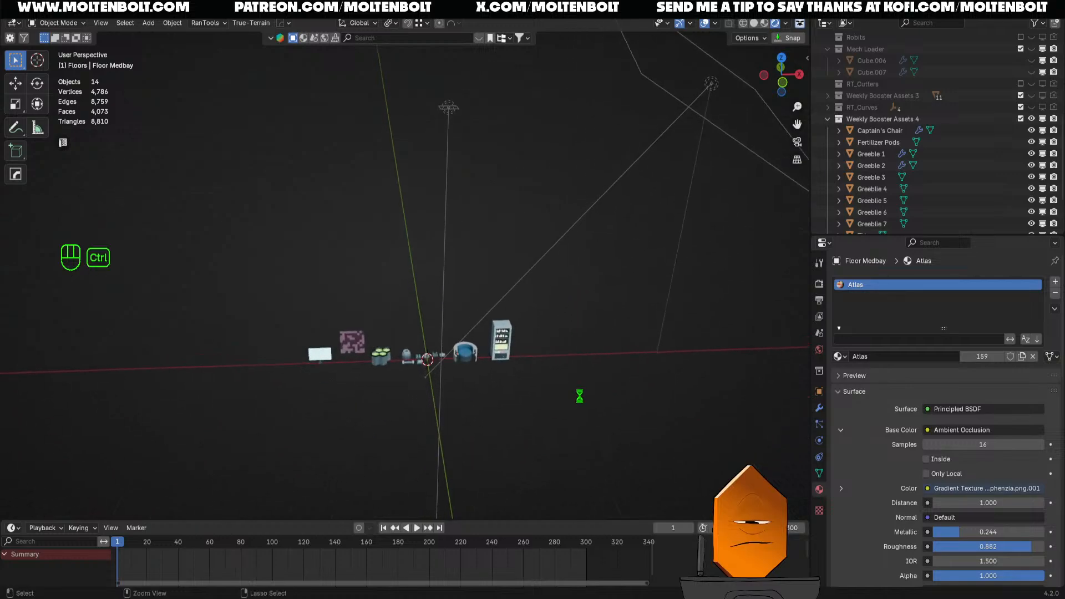
pyautogui.hotkey('ctrl', 's')
pyautogui.keyDown('shift'); pyautogui.moveTo(575, 438); pyautogui.dragTo(605, 302, button='middle'); pyautogui.keyUp('shift')
pyautogui.keyDown('shift'); pyautogui.moveTo(630, 394); pyautogui.dragTo(590, 335, button='middle'); pyautogui.keyUp('shift')
pyautogui.keyDown('ctrl'); pyautogui.moveTo(590, 335); pyautogui.dragTo(602, 304, button='middle'); pyautogui.keyUp('ctrl')
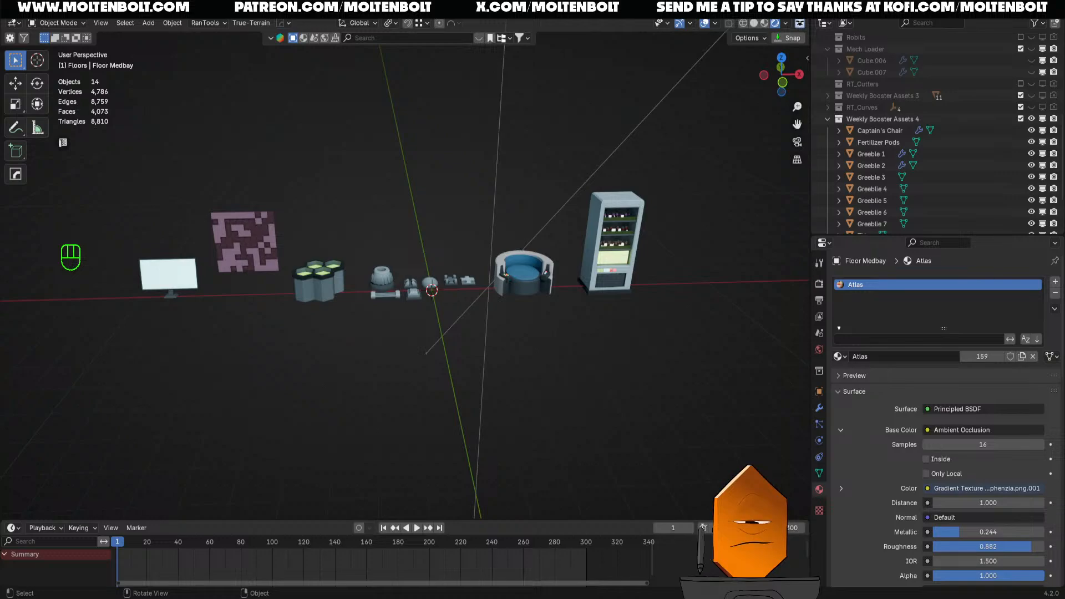
# Save the blend file and review the full asset row from several angles
pyautogui.moveTo(658, 288); pyautogui.dragTo(514, 342, button='middle')
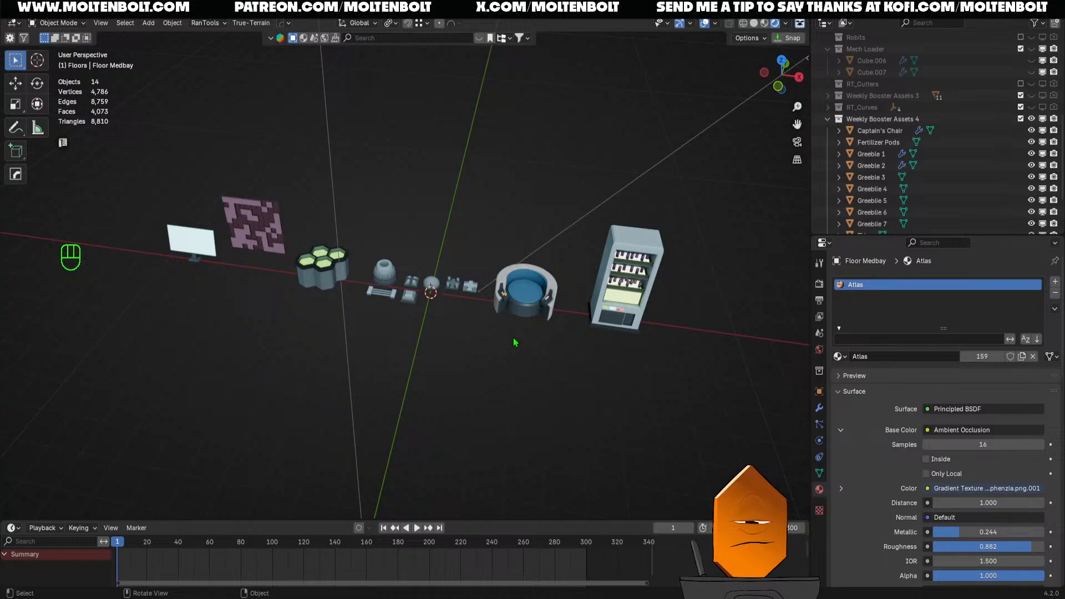
pyautogui.moveTo(514, 342); pyautogui.dragTo(556, 373, button='middle')
pyautogui.hotkey('ctrl', 's')
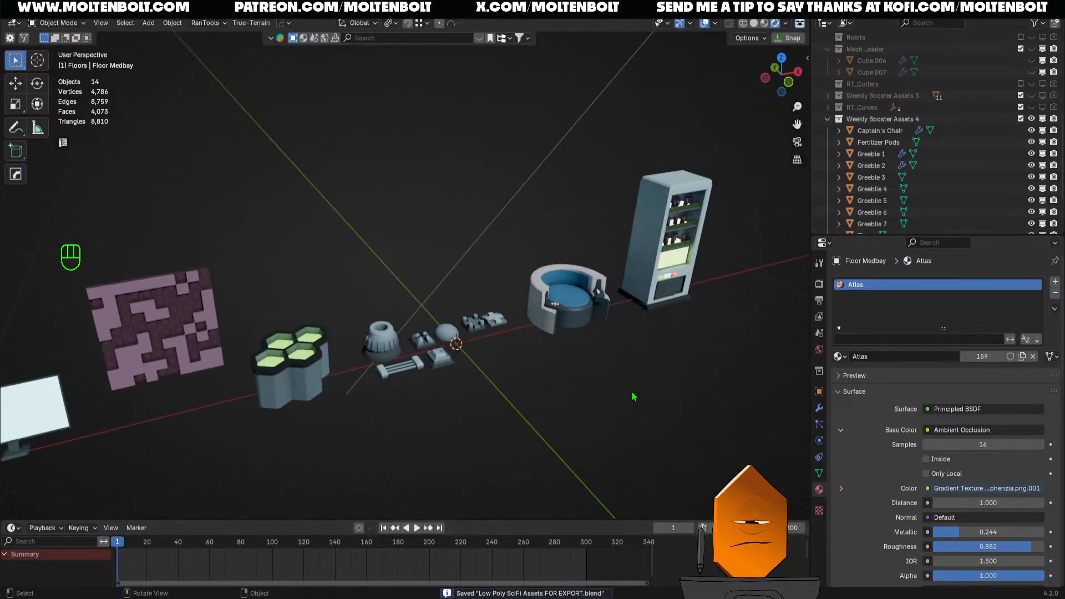
pyautogui.moveTo(634, 396); pyautogui.dragTo(577, 446, button='middle')
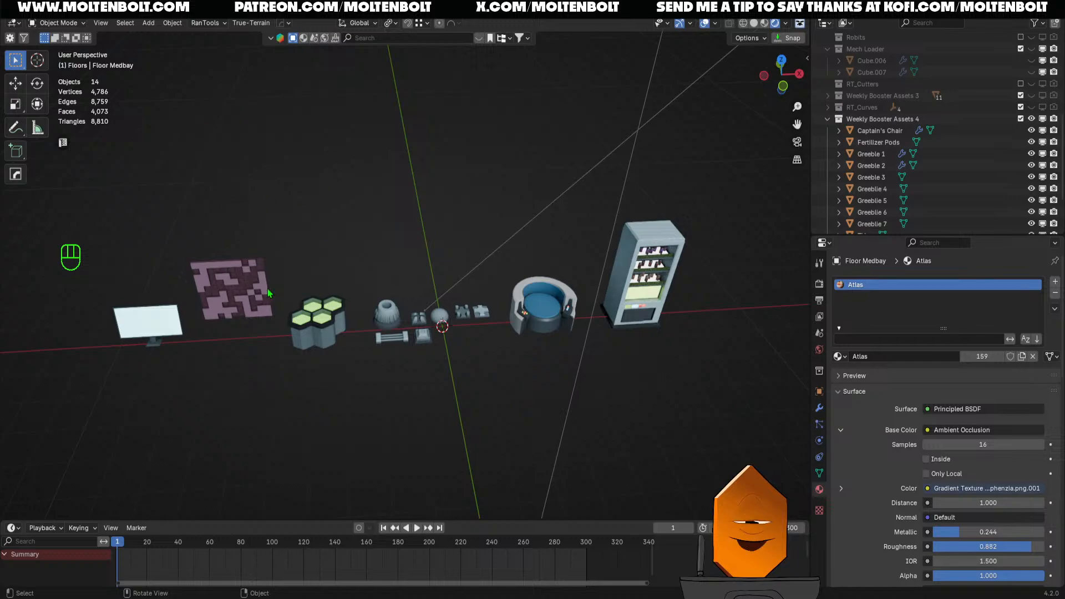
pyautogui.moveTo(267, 288); pyautogui.dragTo(250, 345, button='middle')
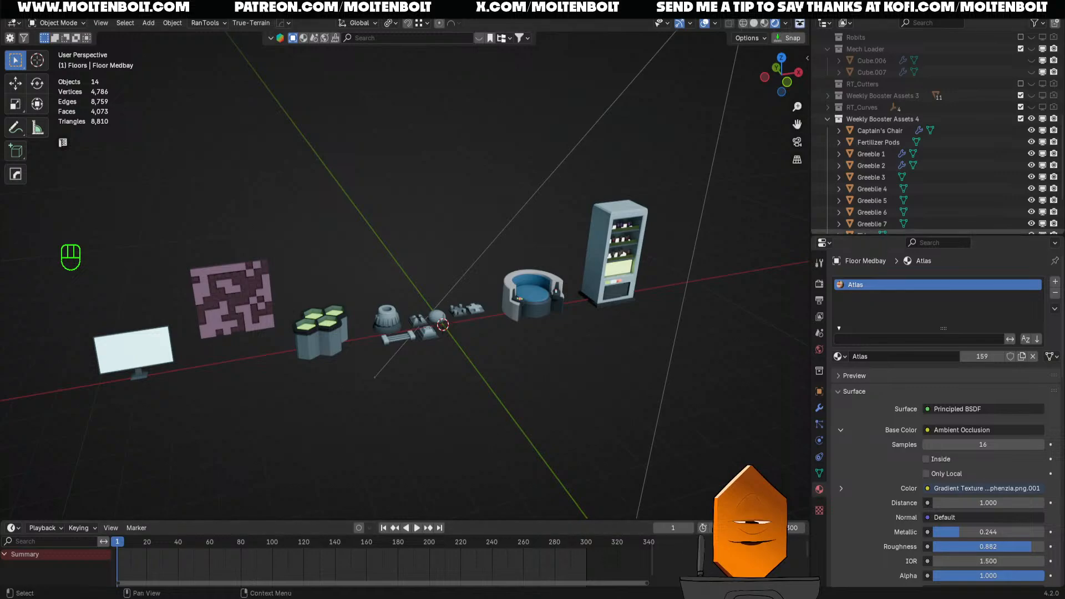
# Hide the light objects above the asset row and save the blend file
pyautogui.moveTo(552, 206); pyautogui.dragTo(525, 219, button='middle')
pyautogui.keyDown('ctrl'); pyautogui.moveTo(526, 219); pyautogui.dragTo(340, 200, button='middle'); pyautogui.keyUp('ctrl')
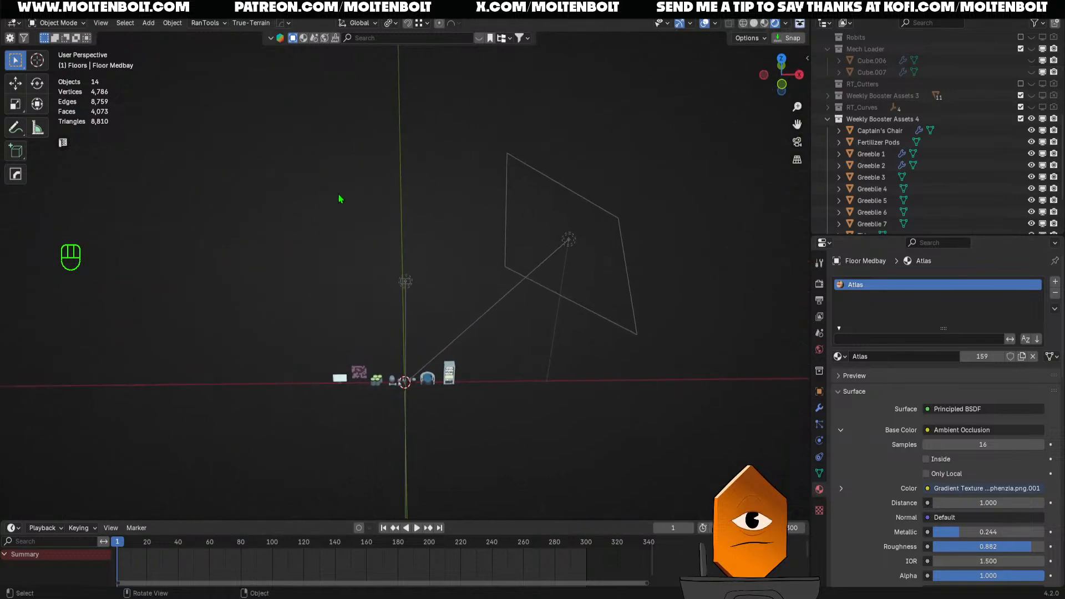
pyautogui.moveTo(338, 193); pyautogui.dragTo(676, 321)
pyautogui.press('h')
pyautogui.keyDown('shift'); pyautogui.moveTo(519, 443); pyautogui.dragTo(547, 375, button='middle'); pyautogui.keyUp('shift')
pyautogui.hotkey('ctrl', 's')
pyautogui.moveTo(171, 250); pyautogui.dragTo(677, 414)
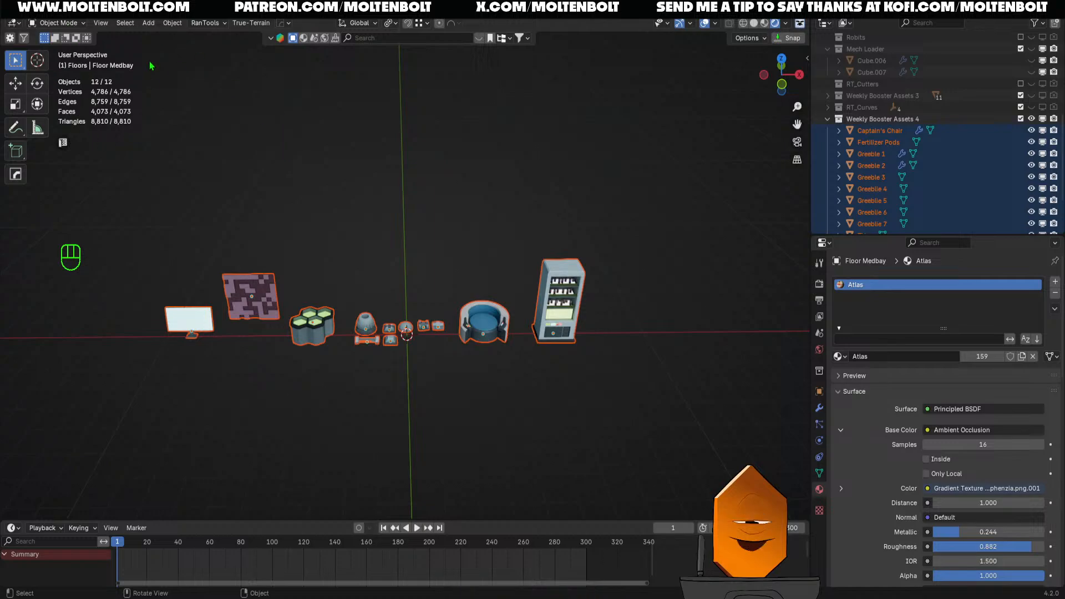
pyautogui.click(29, 7)
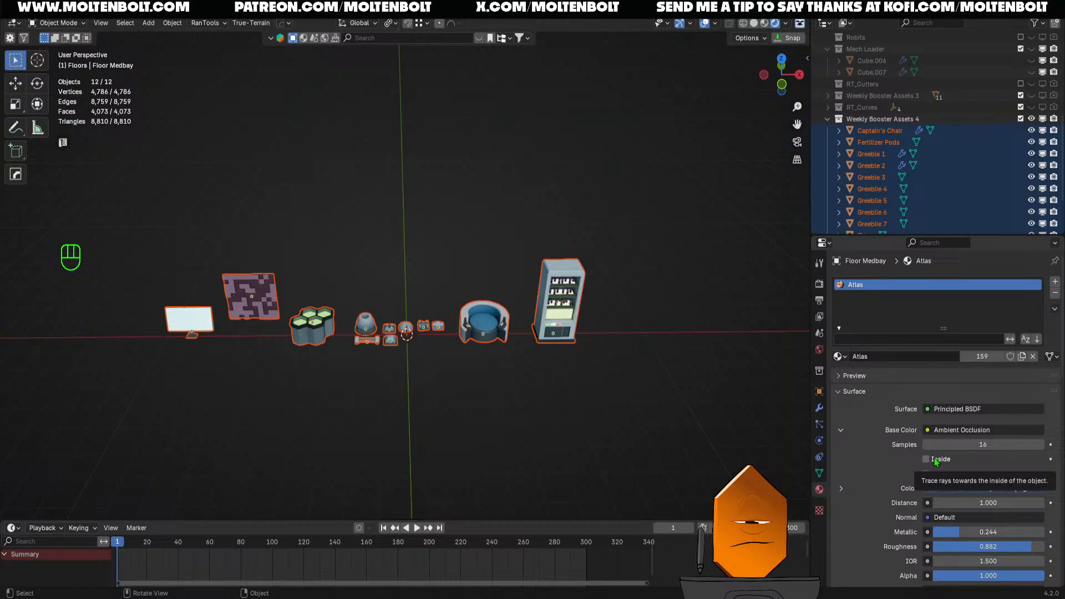
pyautogui.click(572, 373)
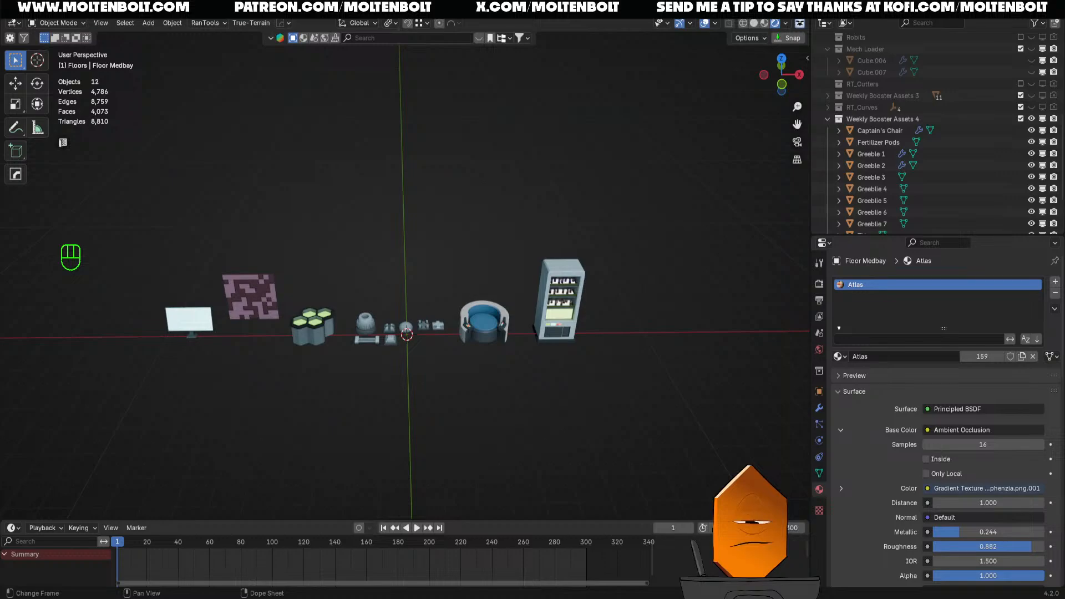
pyautogui.moveTo(416, 197); pyautogui.dragTo(262, 302, button='middle')
pyautogui.moveTo(163, 259); pyautogui.dragTo(693, 355)
pyautogui.click(555, 257)
# Select the whole asset row and try to batch export the visible meshes as glTF with modifiers applied
pyautogui.moveTo(187, 298); pyautogui.dragTo(658, 357)
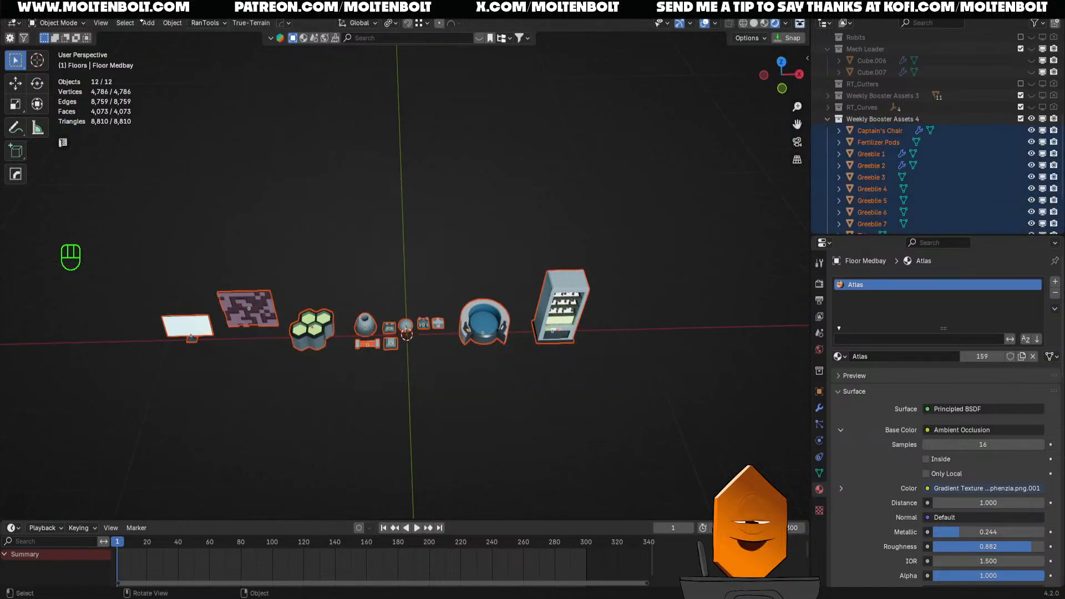
pyautogui.click(280, 22)
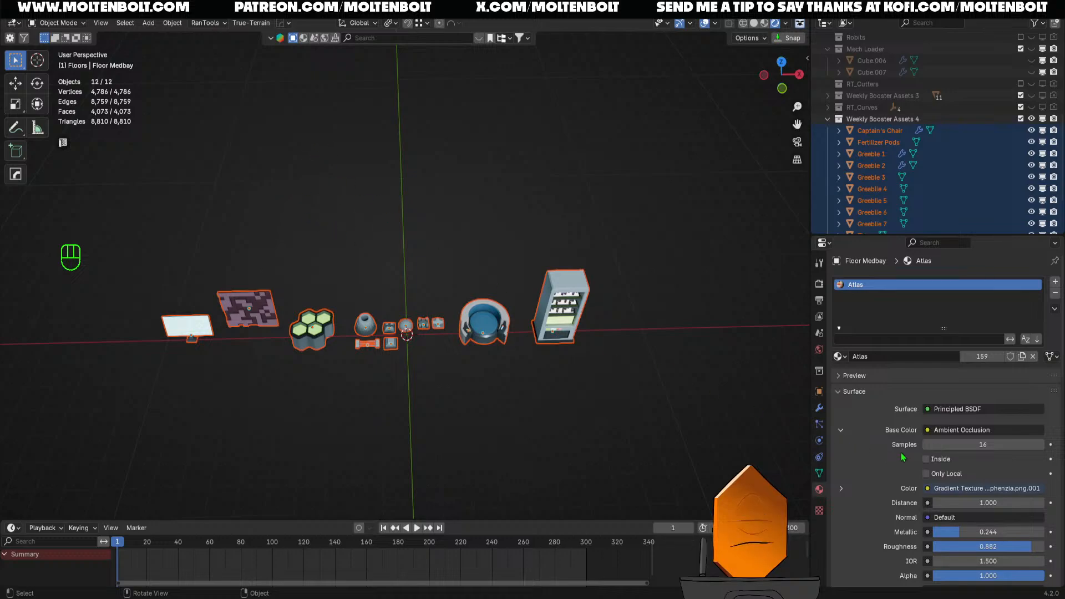
pyautogui.click(155, 7)
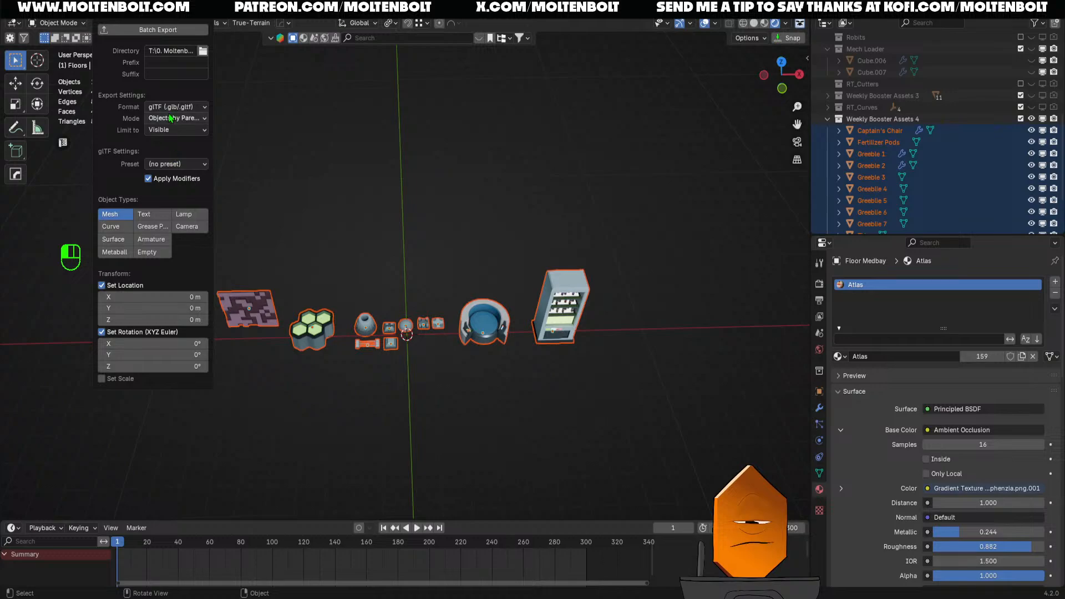
pyautogui.click(154, 8)
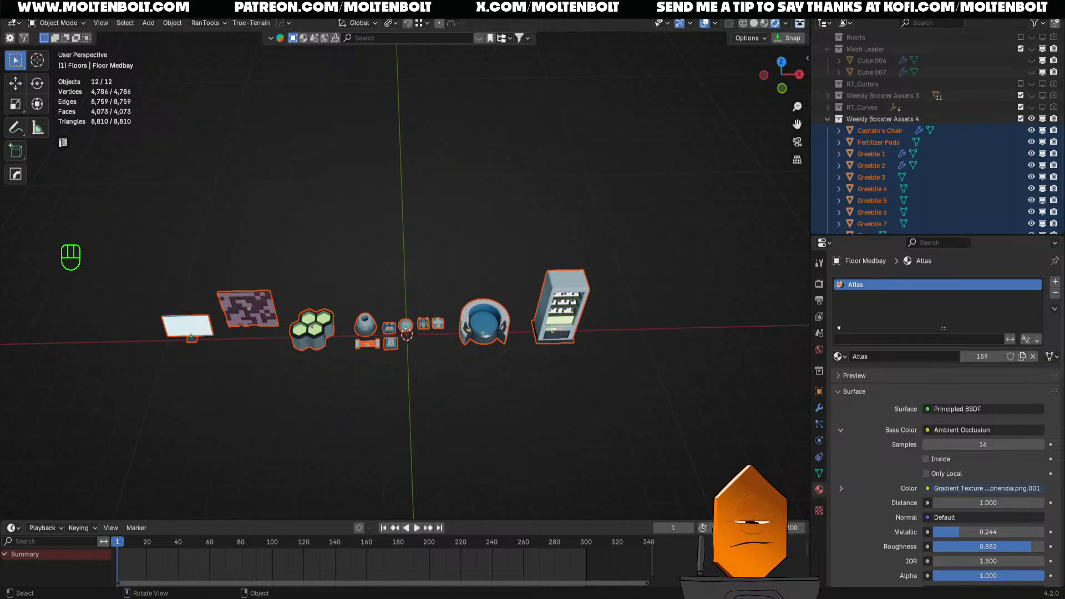
pyautogui.click(169, 23)
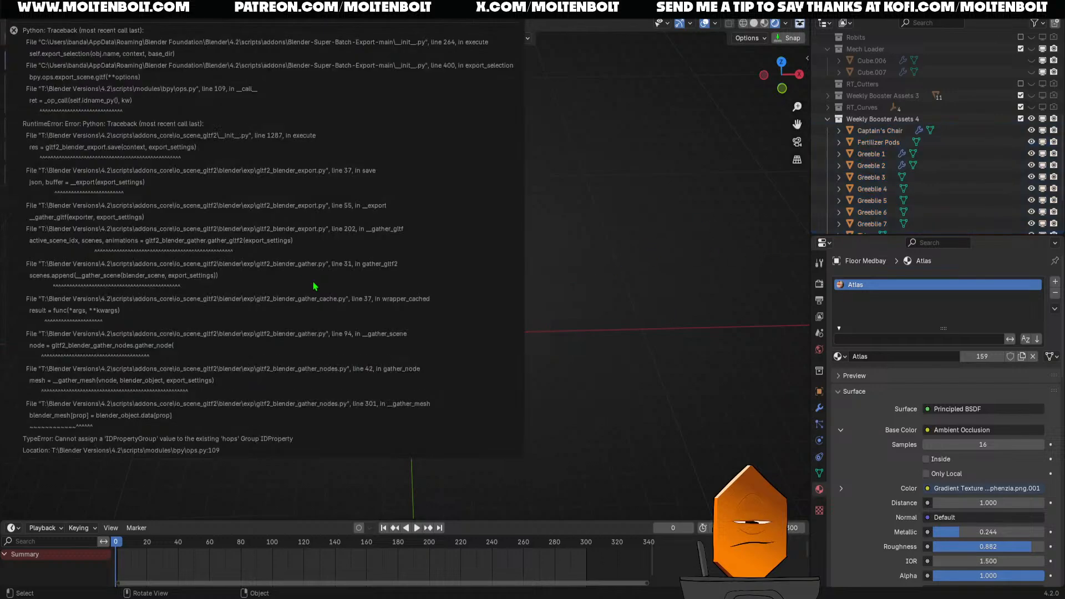
pyautogui.click(676, 288)
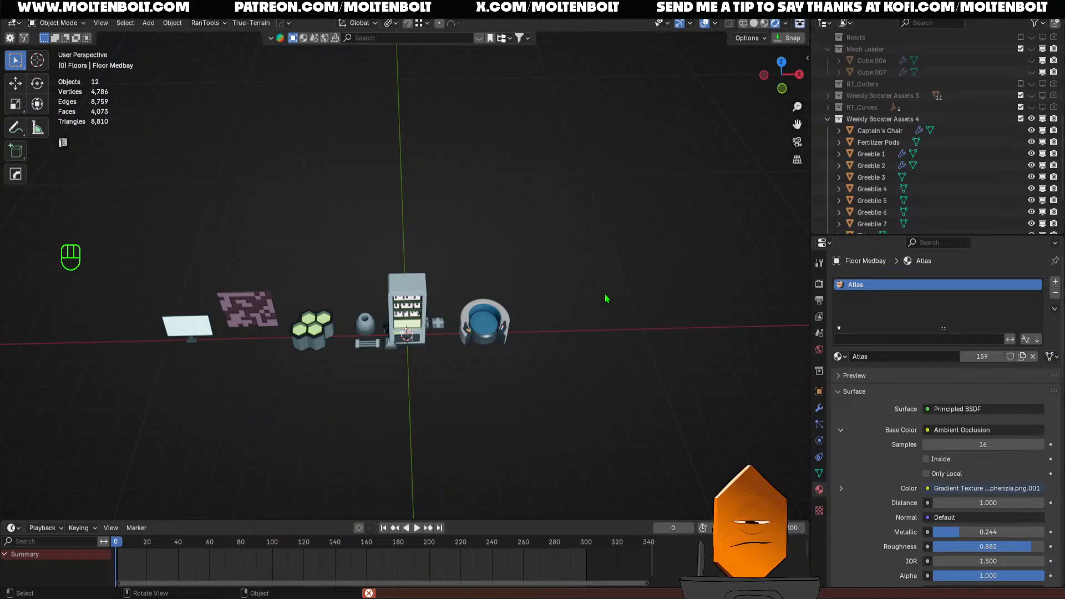
# Move the Vending Machine back to the end of the row beyond the Captain's Chair and save the blend file
pyautogui.moveTo(606, 299); pyautogui.dragTo(443, 318, button='middle')
pyautogui.click(411, 294)
pyautogui.press('g')
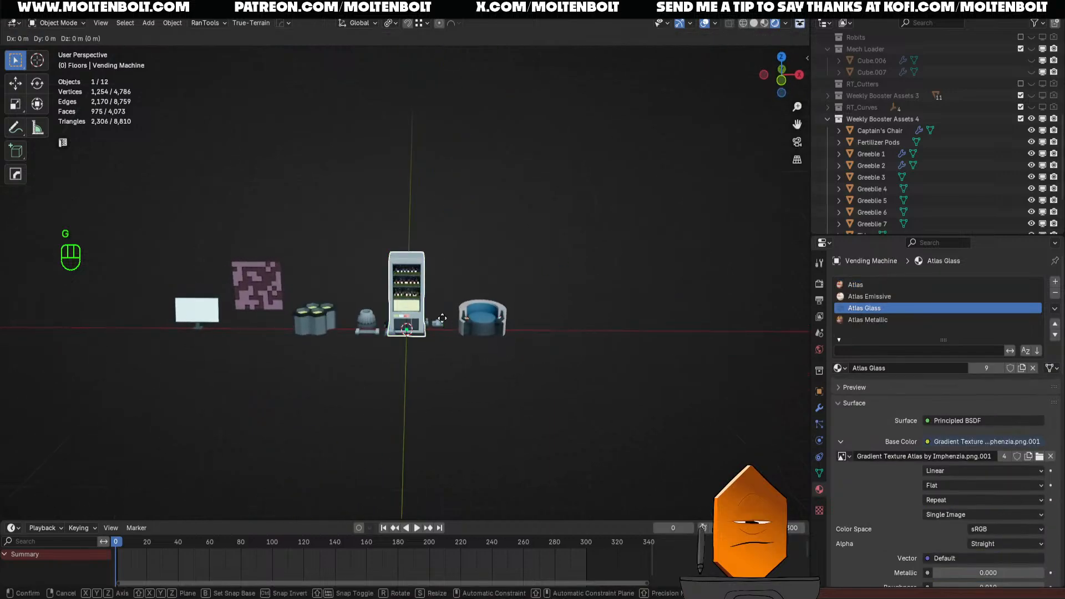
pyautogui.click(628, 397)
pyautogui.click(629, 398)
pyautogui.moveTo(141, 238); pyautogui.dragTo(630, 409)
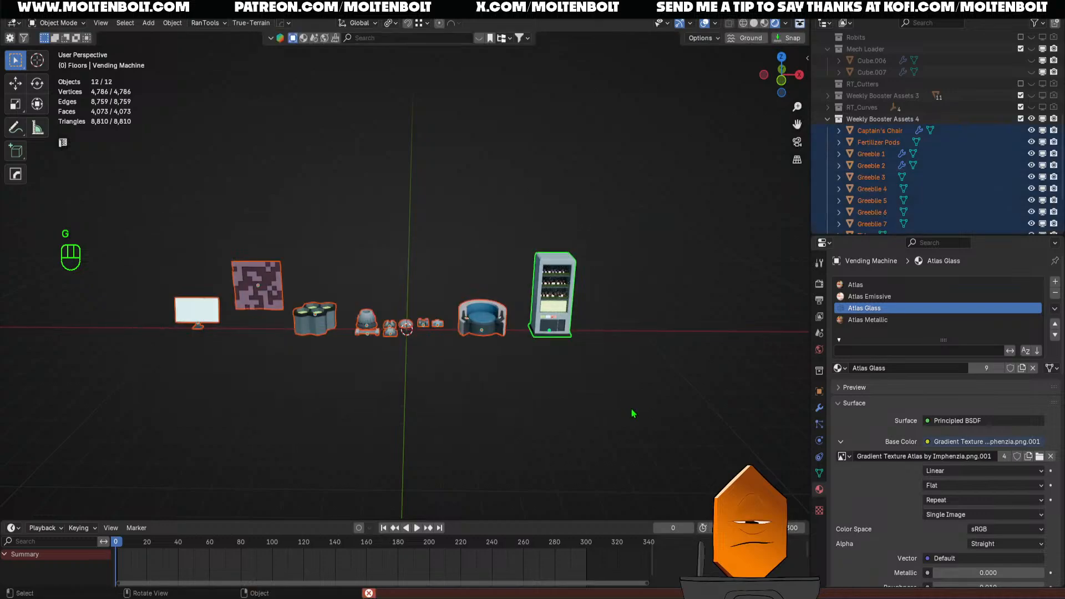
pyautogui.click(662, 349)
pyautogui.hotkey('ctrl', 's')
# Convert the assets from the TV through the Fertilizer Pods and Greeble 1 to mesh objects
pyautogui.click(194, 312)
pyautogui.press('q')
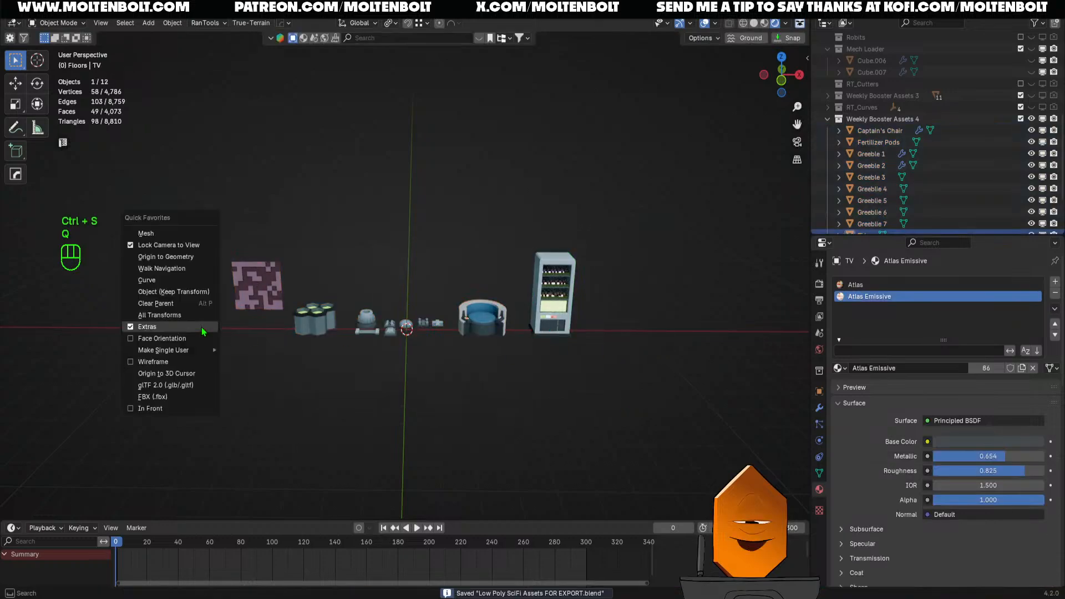
pyautogui.click(153, 228)
pyautogui.press('q')
pyautogui.press('q')
pyautogui.click(307, 314)
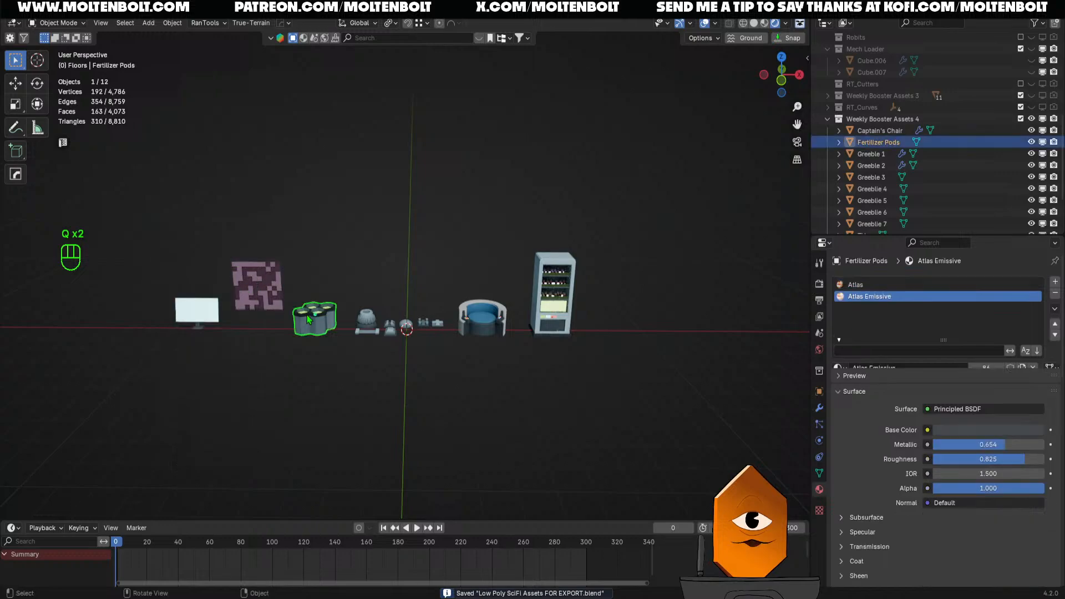
pyautogui.click(370, 321)
pyautogui.press('q')
pyautogui.click(369, 321)
# Convert Greeble 4, Greeble 7 and Greeble 3 to mesh objects
pyautogui.click(373, 331)
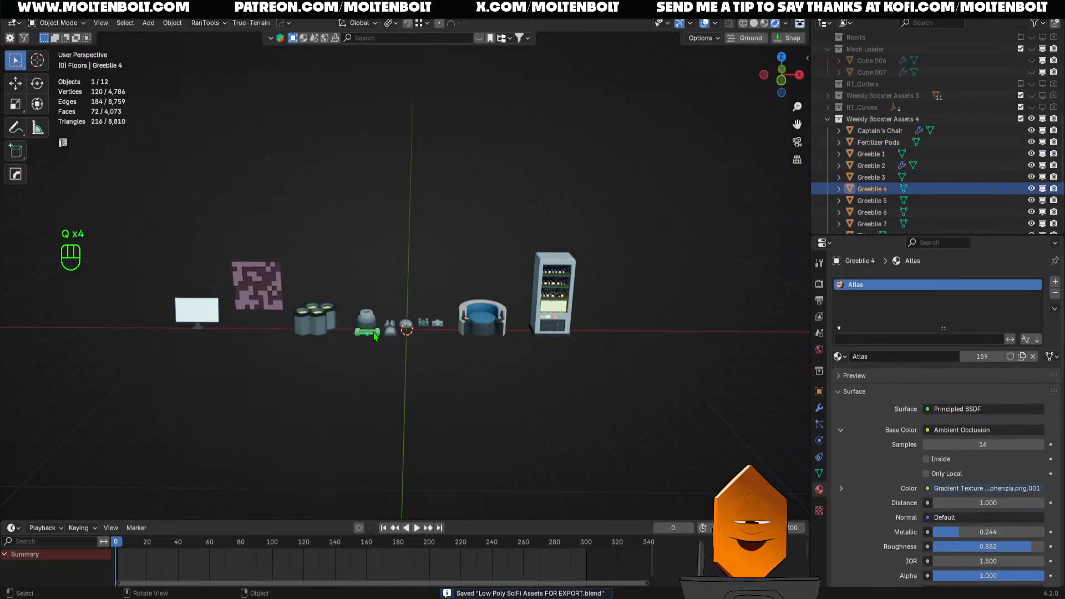
pyautogui.press('q')
pyautogui.click(374, 332)
pyautogui.click(394, 333)
pyautogui.press('q')
pyautogui.click(397, 336)
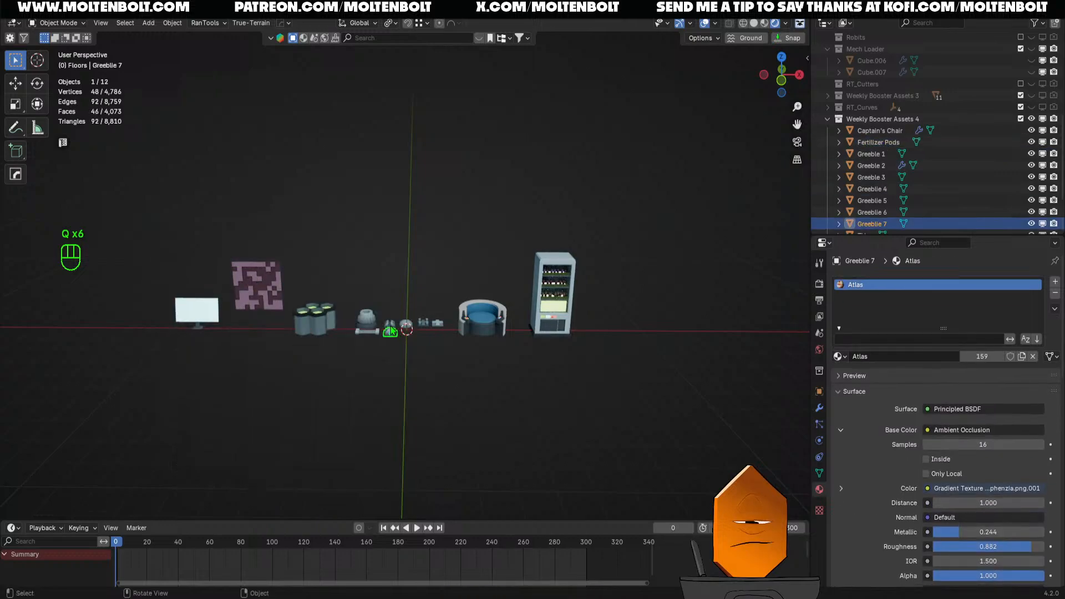
pyautogui.press('q')
pyautogui.click(389, 323)
pyautogui.click(389, 328)
pyautogui.press('q')
pyautogui.click(391, 325)
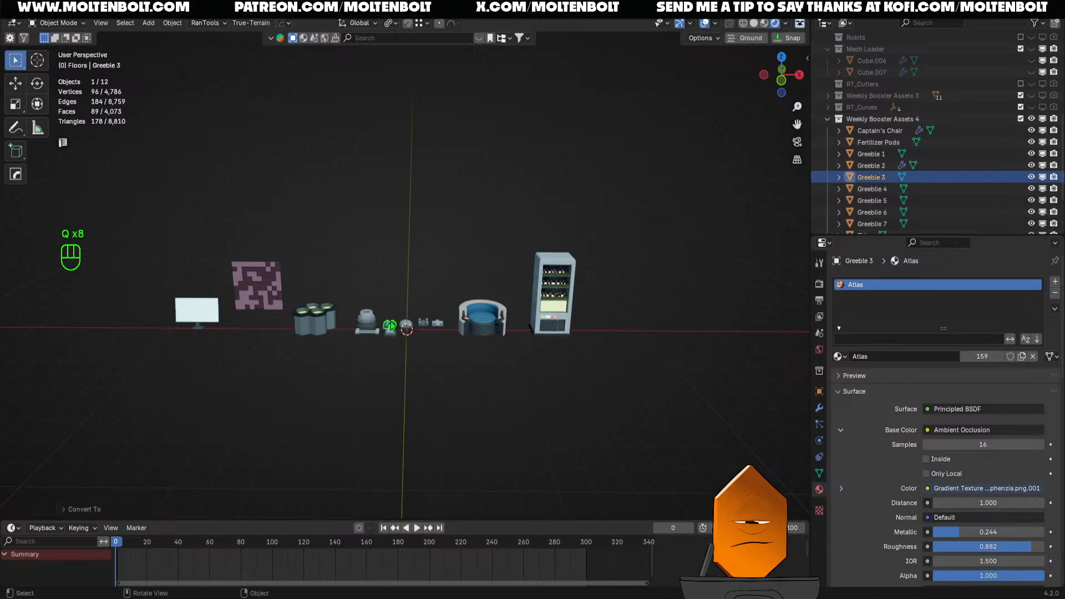
# Convert Greeble 2, Greeble 6 and the neighbouring last small greeble to mesh objects
pyautogui.click(410, 328)
pyautogui.press('q')
pyautogui.click(410, 328)
pyautogui.click(423, 325)
pyautogui.press('q')
pyautogui.click(423, 326)
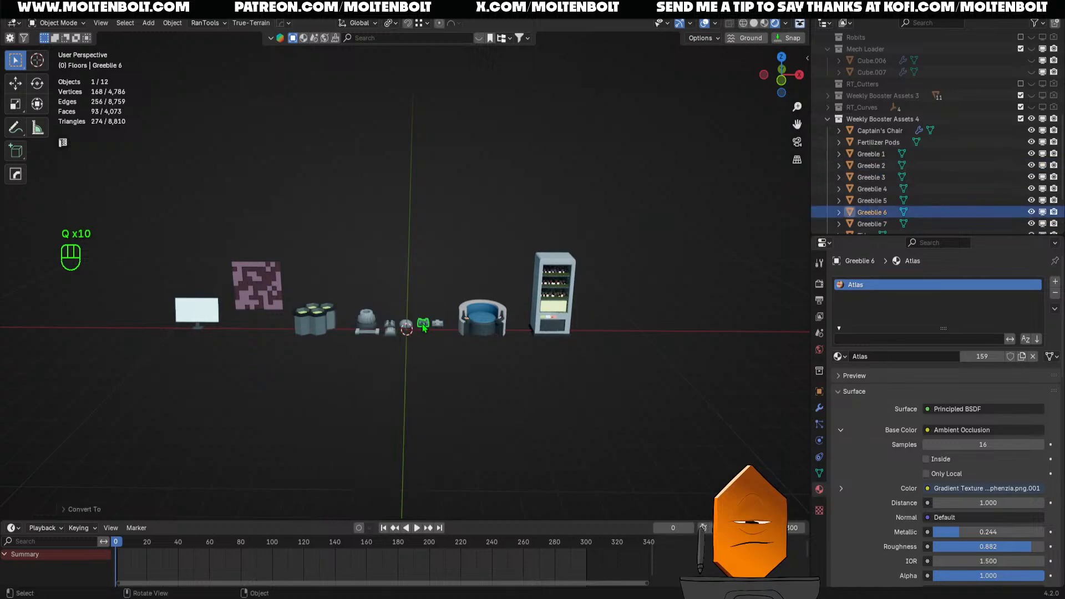
pyautogui.click(435, 327)
pyautogui.press('q')
pyautogui.click(436, 328)
# Convert the Captain's Chair and the Vending Machine to mesh objects, and clear the selection
pyautogui.click(478, 321)
pyautogui.press('q')
pyautogui.click(477, 320)
pyautogui.click(572, 294)
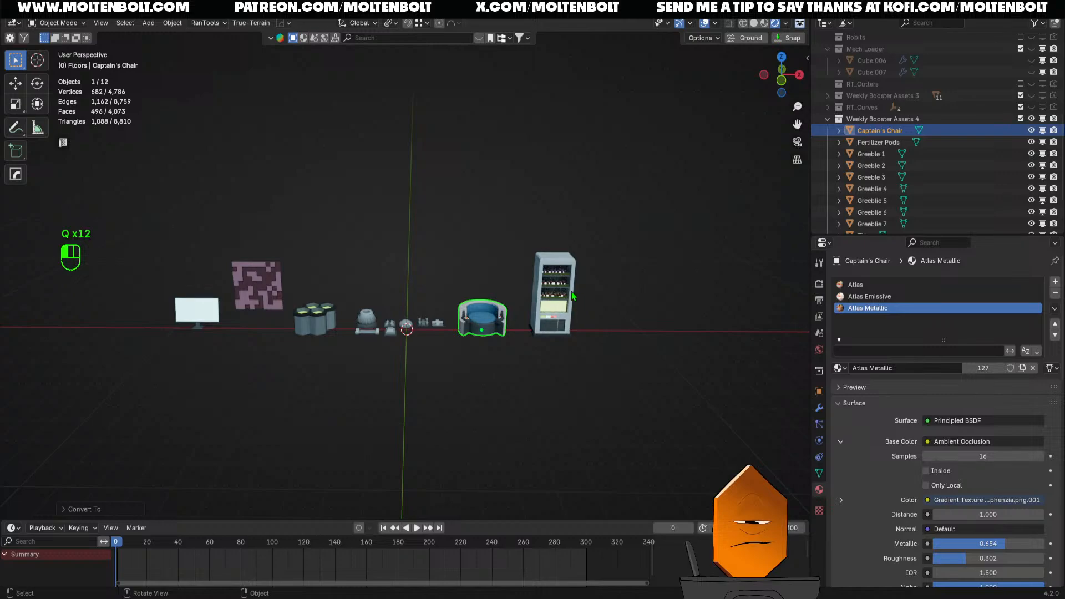
pyautogui.press('q')
pyautogui.click(572, 294)
pyautogui.click(691, 331)
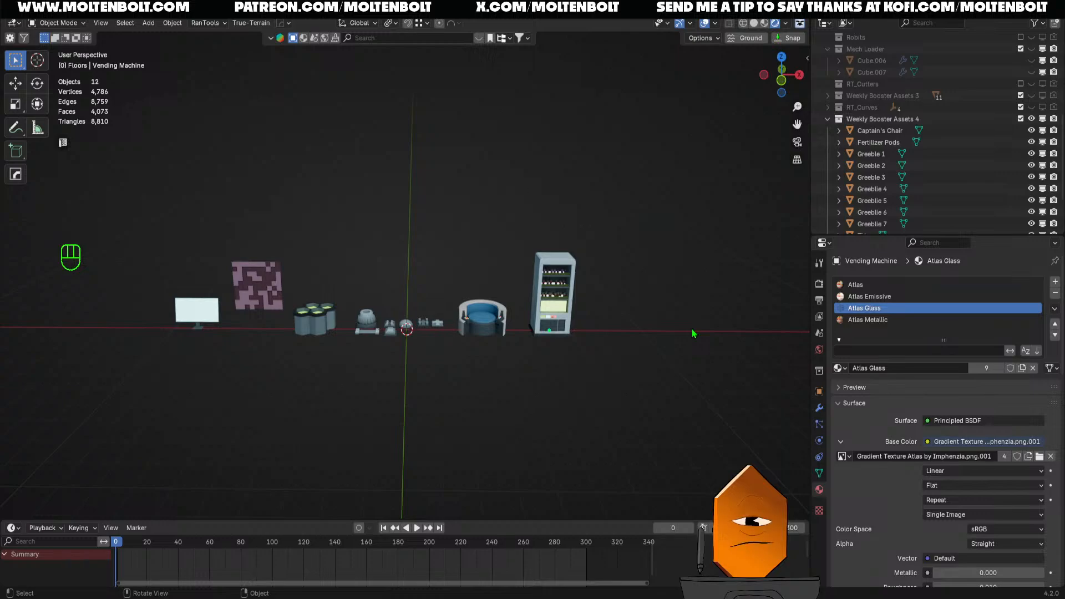
# Select all the converted assets and try the batch export again
pyautogui.moveTo(485, 276); pyautogui.dragTo(554, 391, button='middle')
pyautogui.keyDown('ctrl'); pyautogui.moveTo(554, 391); pyautogui.dragTo(541, 457, button='middle'); pyautogui.keyUp('ctrl')
pyautogui.moveTo(129, 198); pyautogui.dragTo(723, 433)
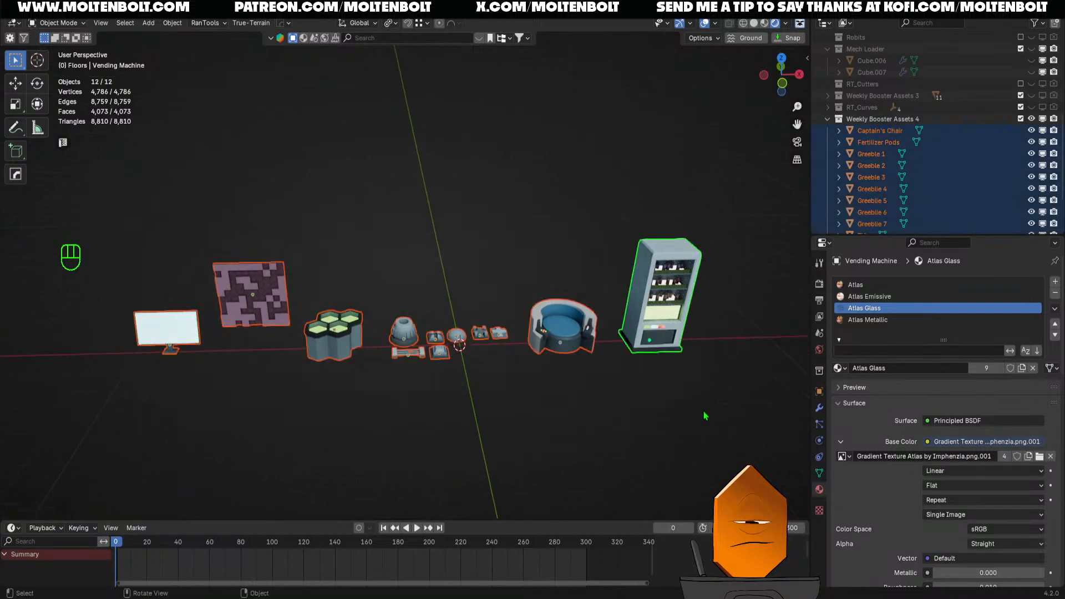
pyautogui.click(185, 103)
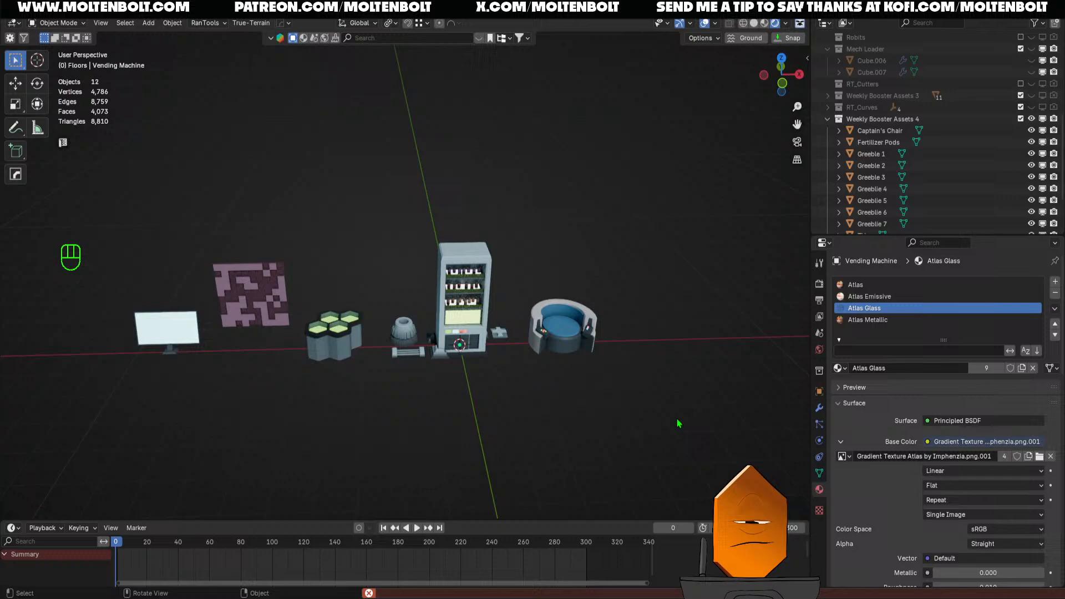
# Disable the add-on that supplies the extra viewport tool and save the blend file
pyautogui.click(47, 11)
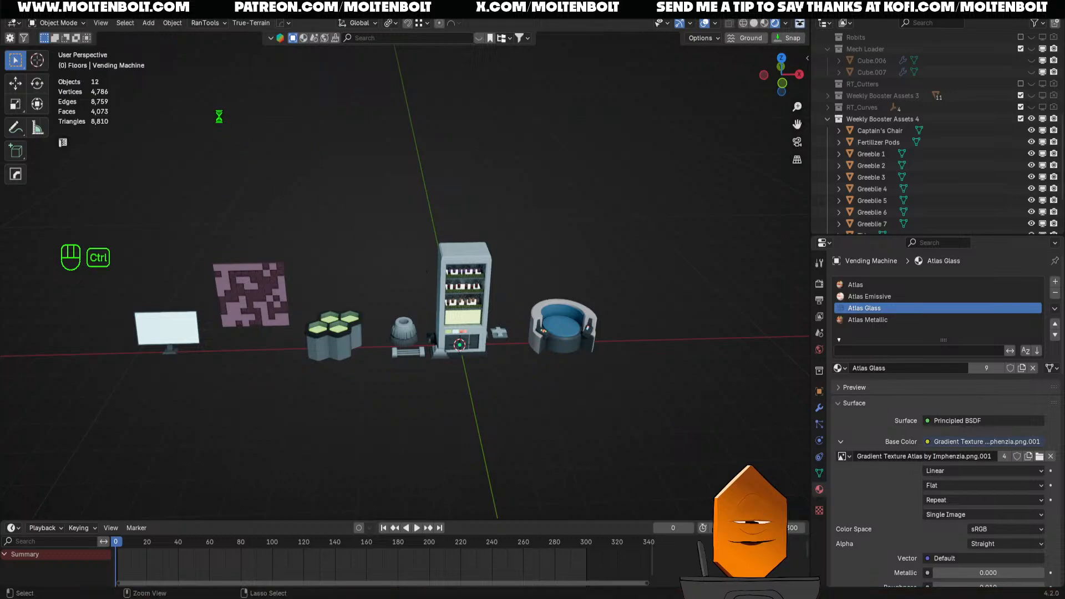
pyautogui.hotkey('ctrl', 's')
pyautogui.click(46, 11)
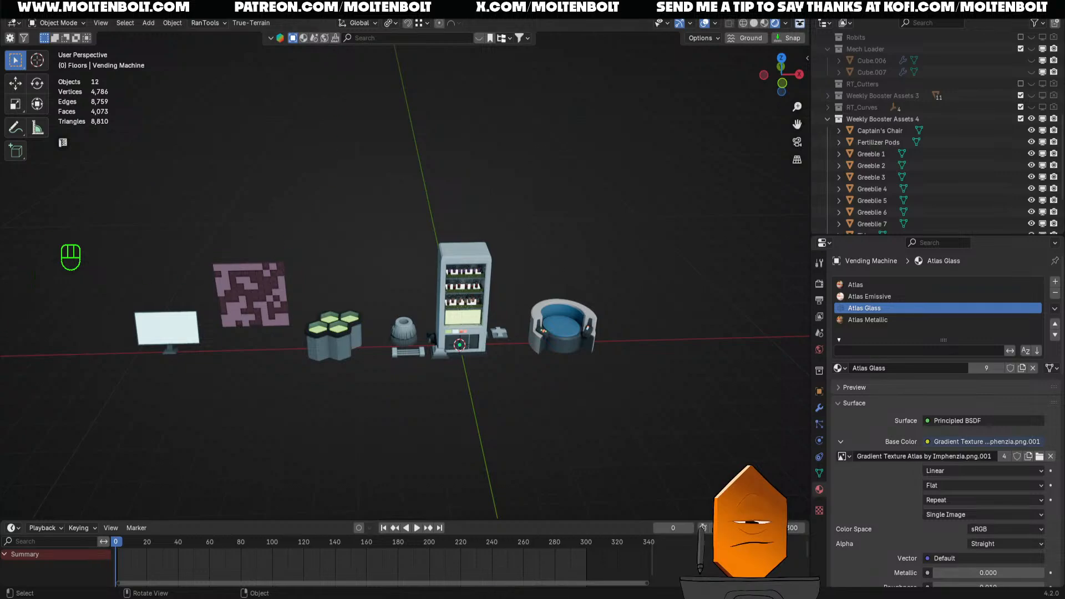
pyautogui.hotkey('ctrl', 's')
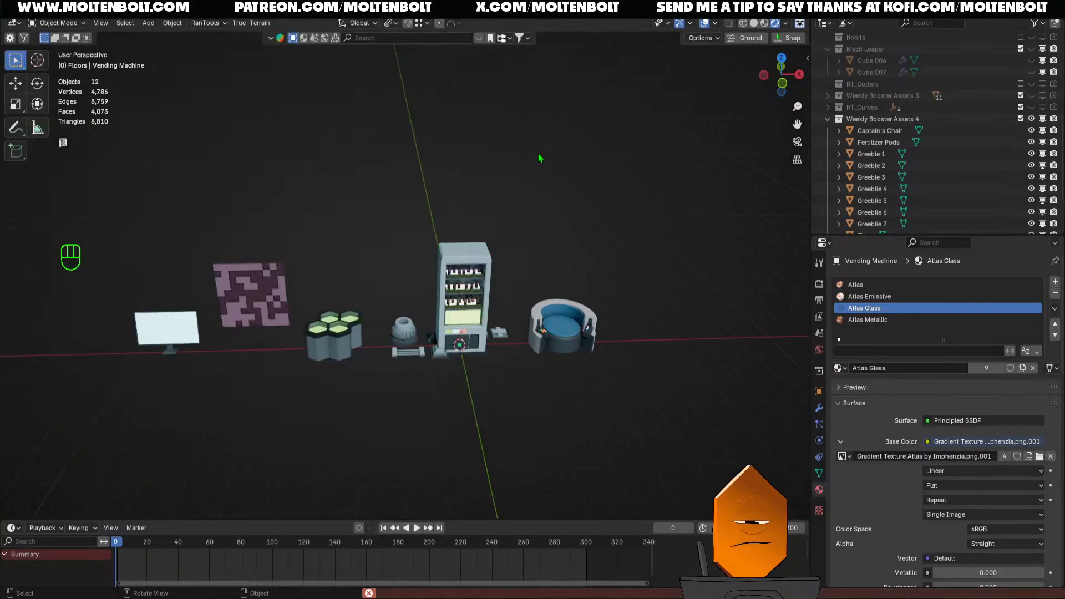
pyautogui.hotkey('ctrl', 's')
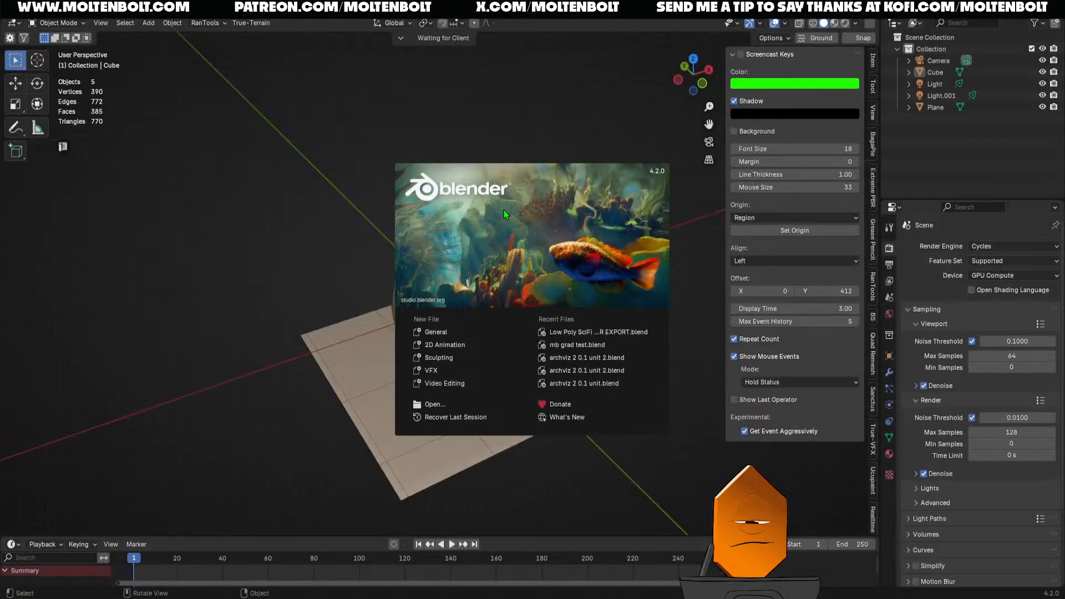
# Reopen the recent file Low Poly SciFi Assets FOR EXPORT.blend in the restarted session and save it
pyautogui.click(626, 333)
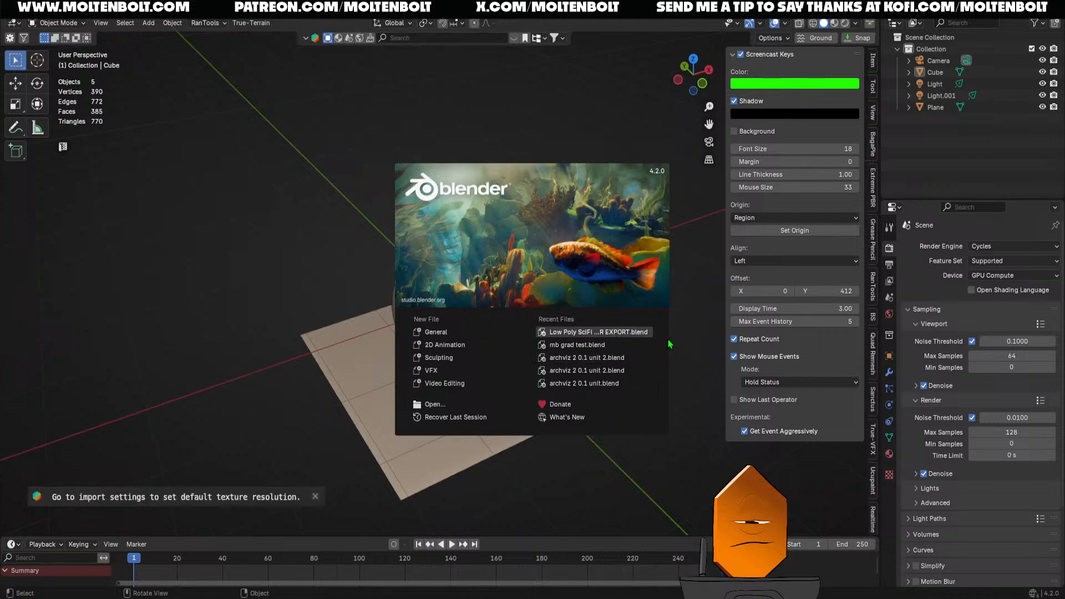
pyautogui.moveTo(481, 352); pyautogui.dragTo(238, 215, button='middle')
pyautogui.hotkey('ctrl', 's')
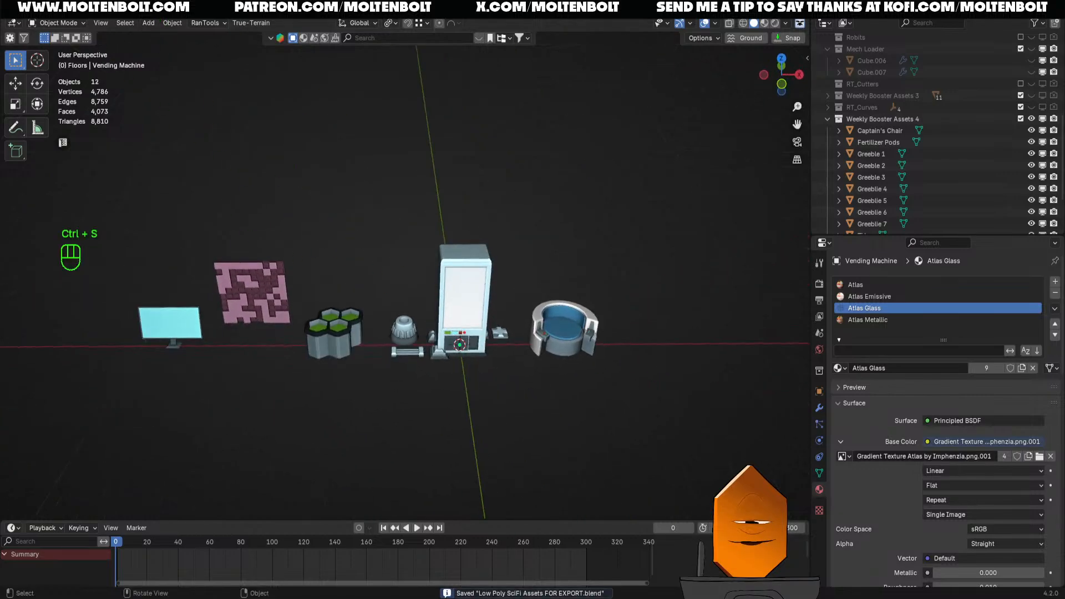
# Inspect the Vending Machine and the whole row of assets, selecting the machine and then every asset
pyautogui.click(465, 289)
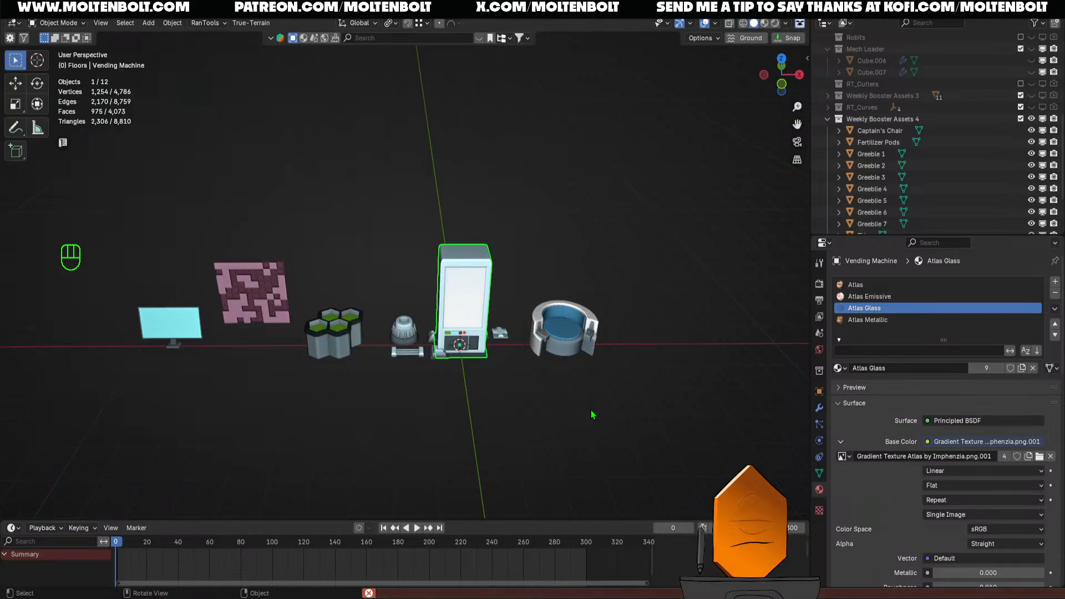
pyautogui.moveTo(710, 388); pyautogui.dragTo(705, 358, button='middle')
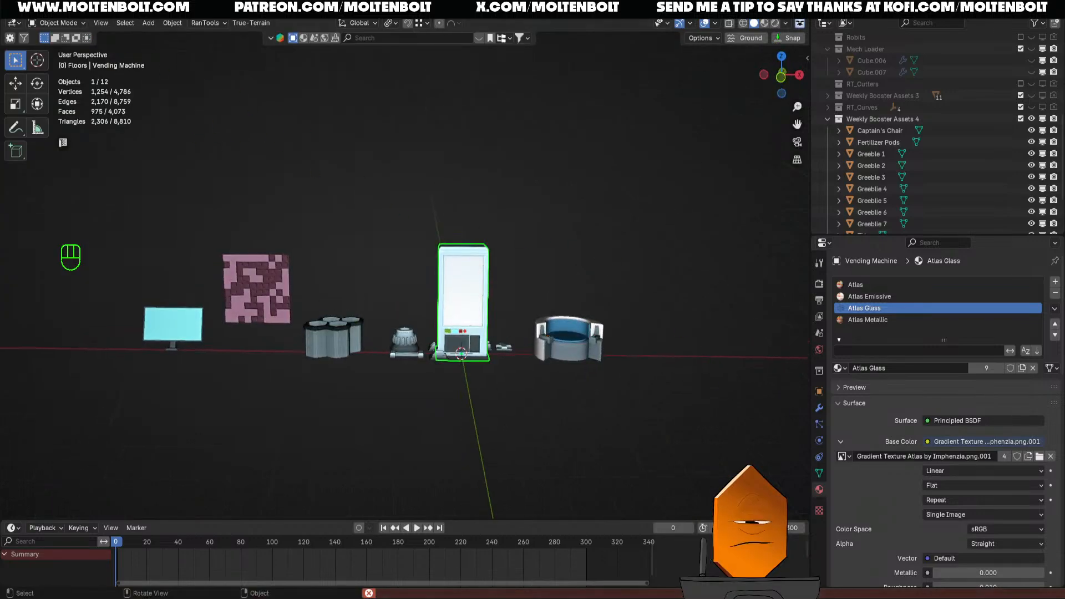
pyautogui.click(46, 8)
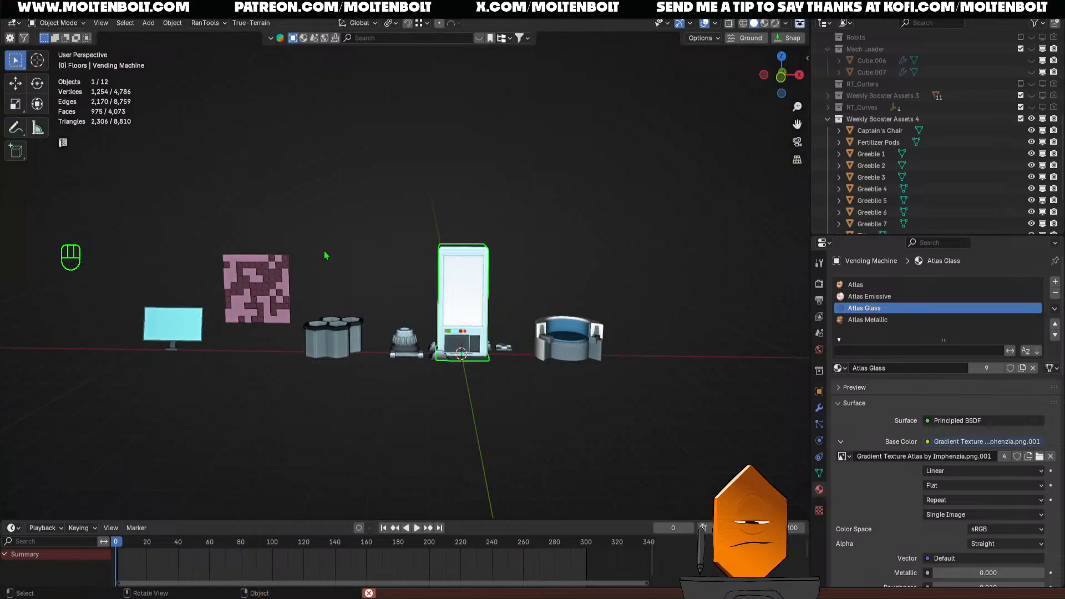
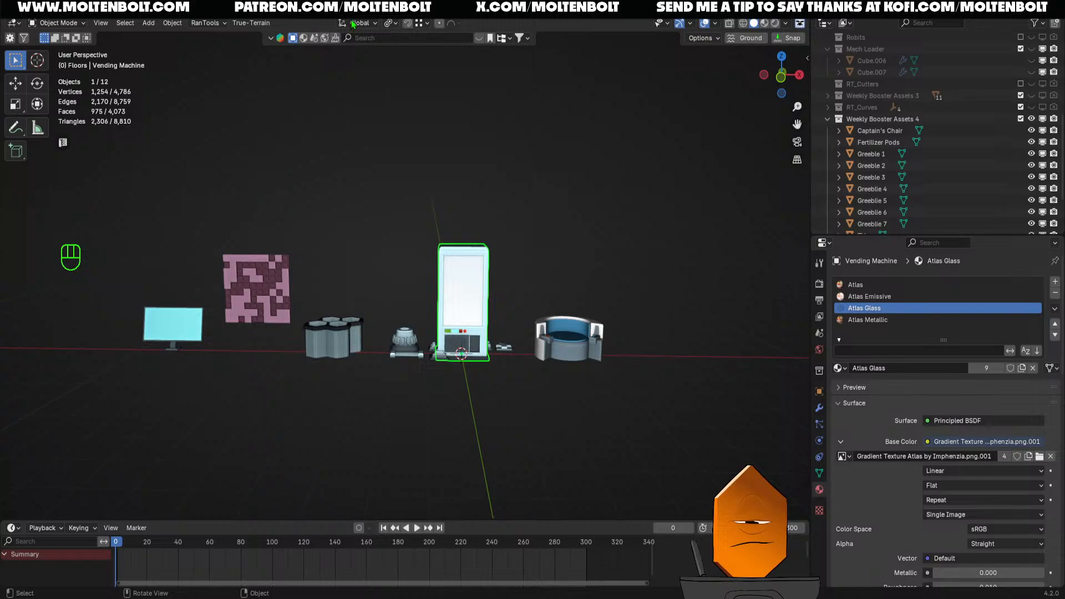
pyautogui.click(495, 179)
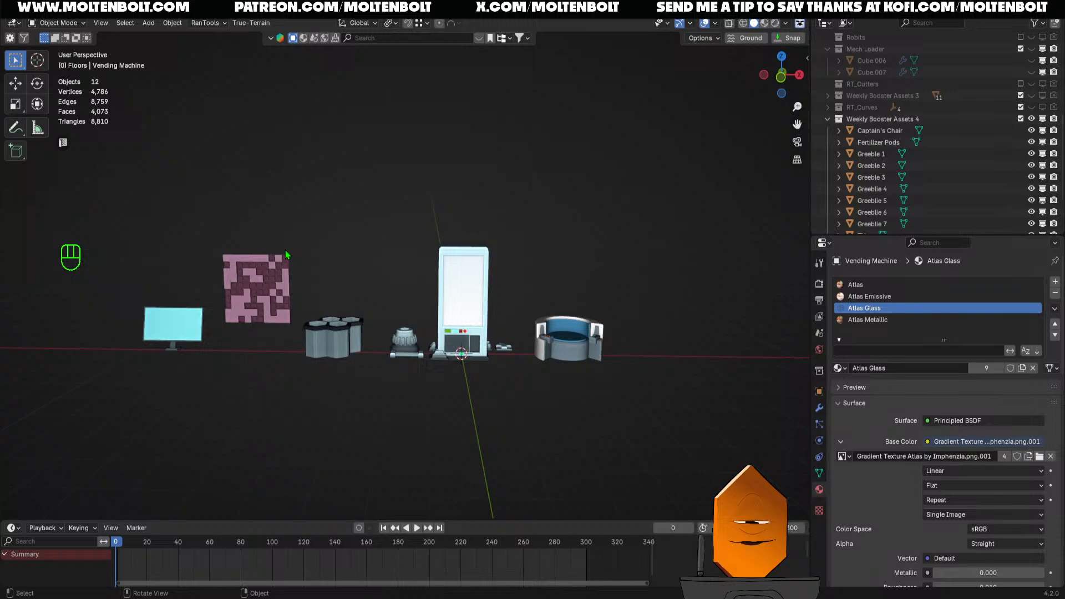
pyautogui.moveTo(574, 377); pyautogui.dragTo(557, 426, button='middle')
pyautogui.moveTo(210, 237); pyautogui.dragTo(677, 431)
pyautogui.moveTo(654, 457); pyautogui.dragTo(652, 435, button='middle')
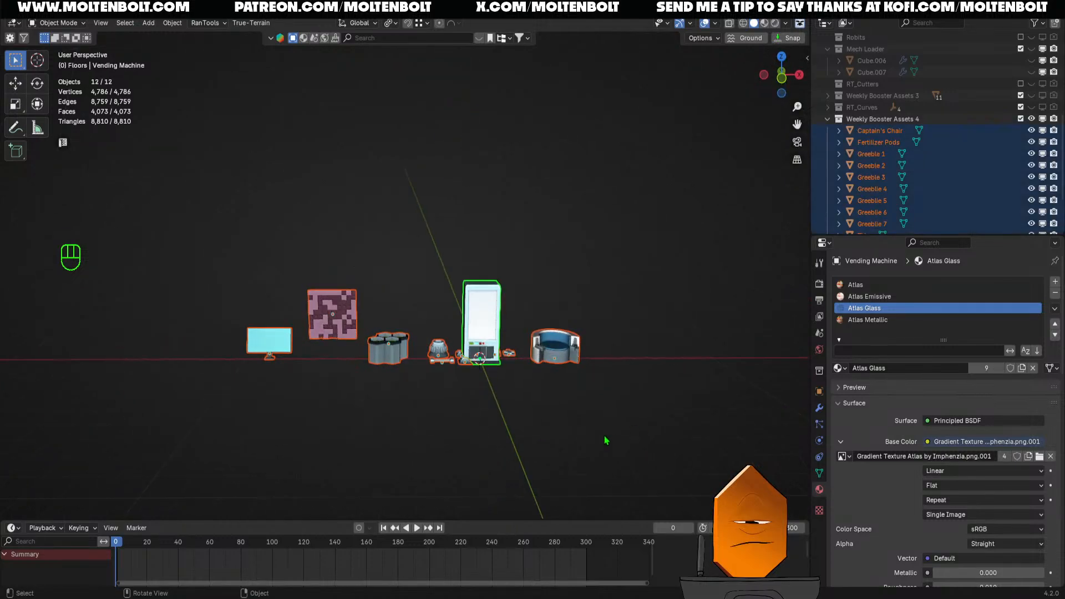
# Move only the Vending Machine along X to beyond the Captain's Chair and save the blend file
pyautogui.click(604, 435)
pyautogui.click(466, 316)
pyautogui.press('g')
pyautogui.middleClick(602, 355)
pyautogui.click(625, 381)
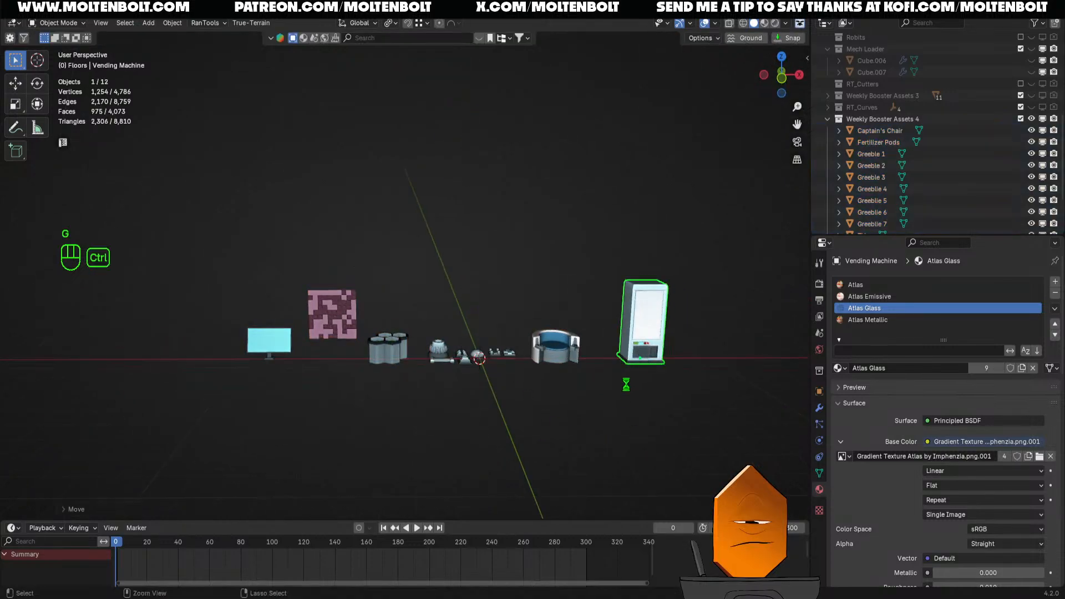
pyautogui.hotkey('ctrl', 's')
pyautogui.moveTo(625, 384); pyautogui.dragTo(614, 432, button='middle')
pyautogui.moveTo(361, 280); pyautogui.dragTo(313, 166, button='middle')
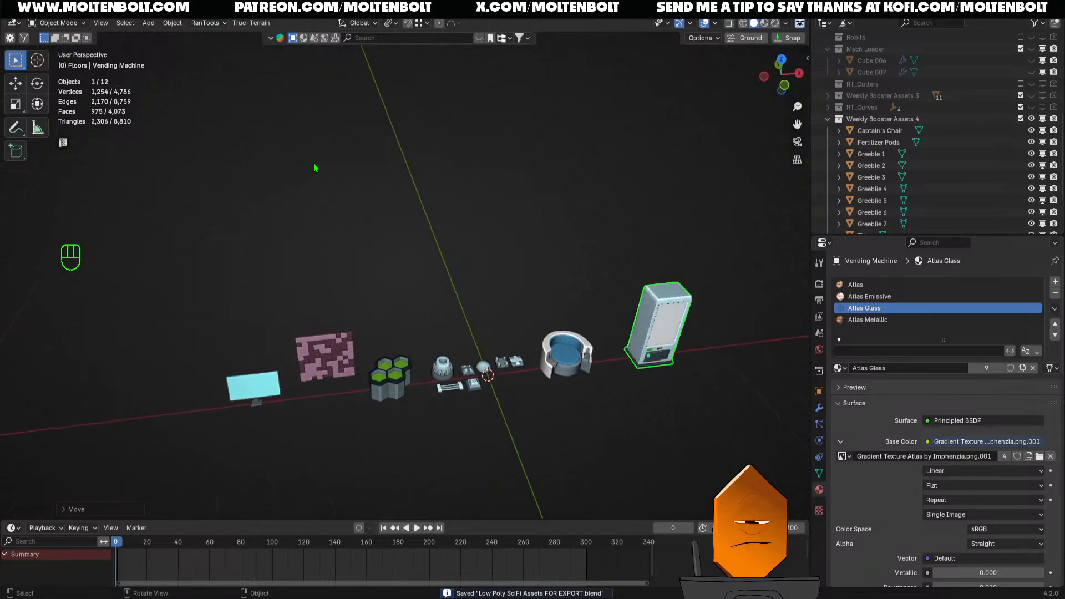
pyautogui.click(147, 22)
pyautogui.click(185, 31)
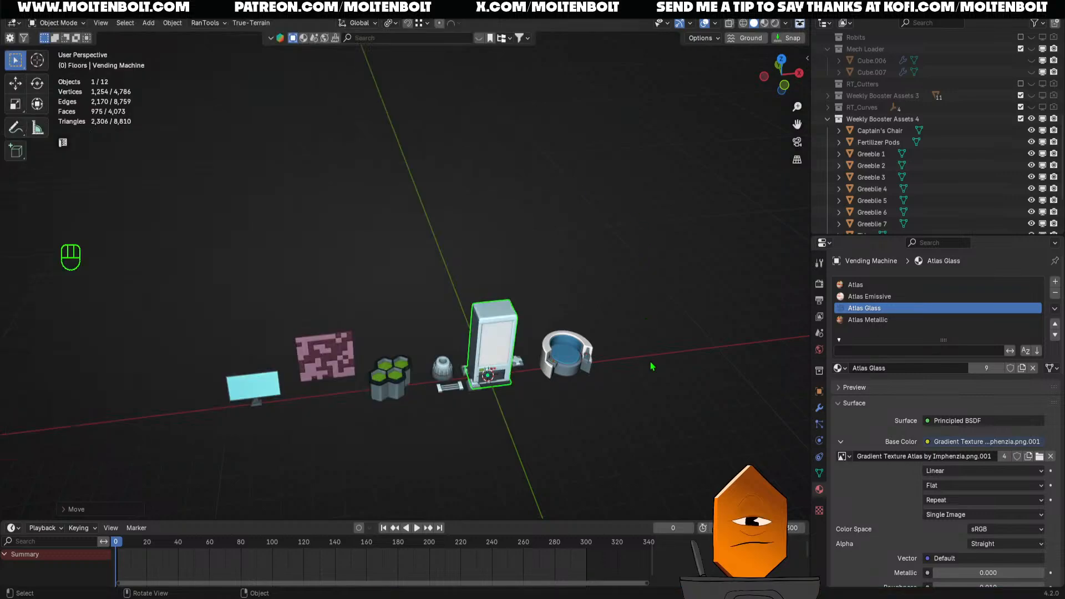
pyautogui.moveTo(714, 452); pyautogui.dragTo(673, 459, button='middle')
pyautogui.click(673, 459)
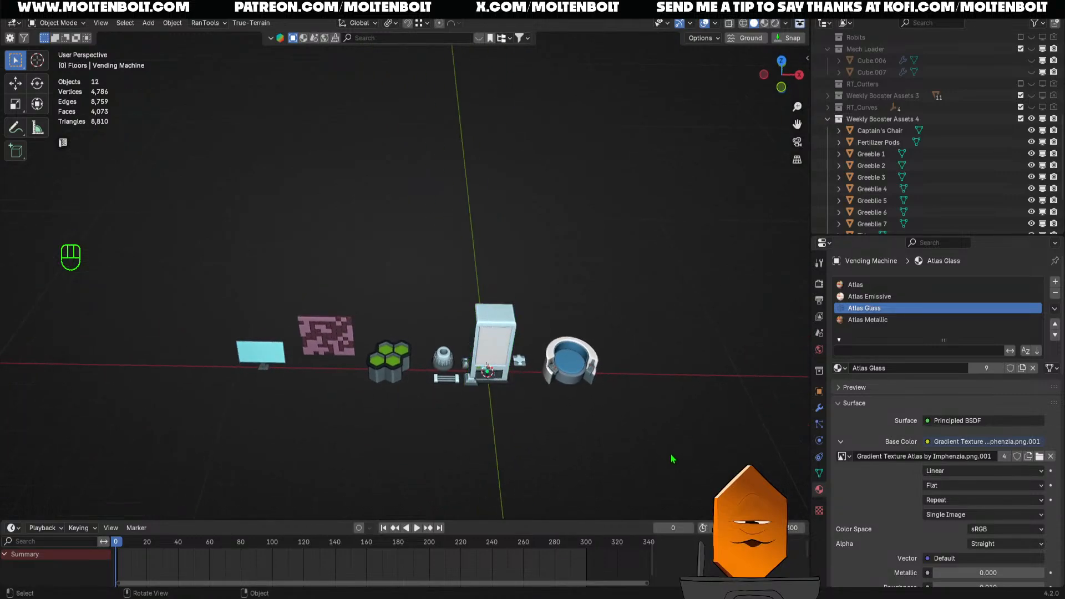
pyautogui.click(492, 355)
pyautogui.keyDown('shift'); pyautogui.moveTo(569, 413); pyautogui.dragTo(487, 383, button='middle'); pyautogui.keyUp('shift')
pyautogui.click(482, 386)
pyautogui.click(410, 327)
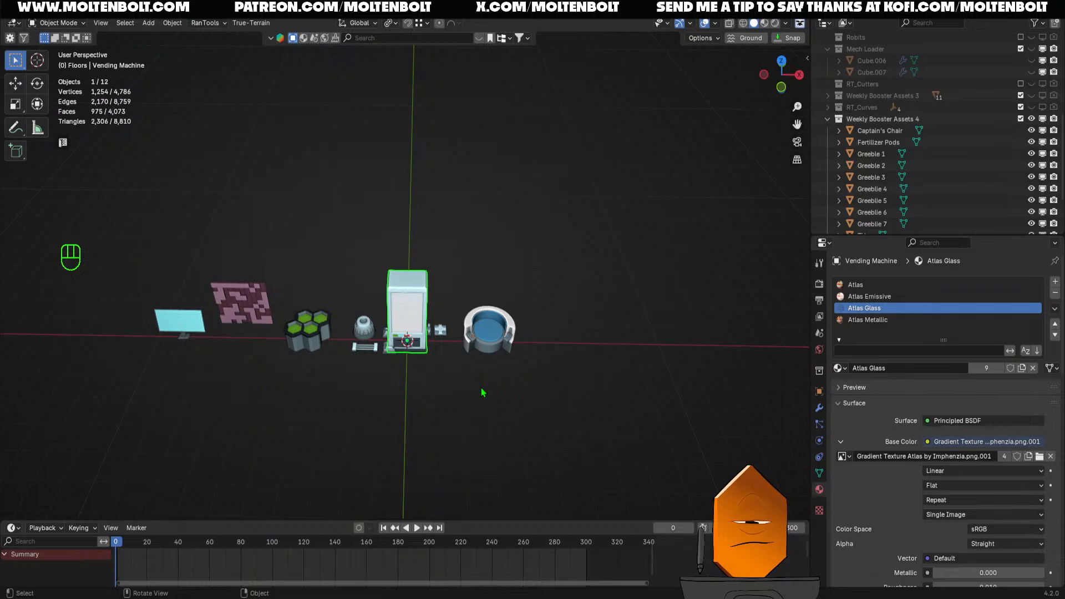
pyautogui.click(491, 392)
pyautogui.moveTo(514, 428); pyautogui.dragTo(513, 395, button='middle')
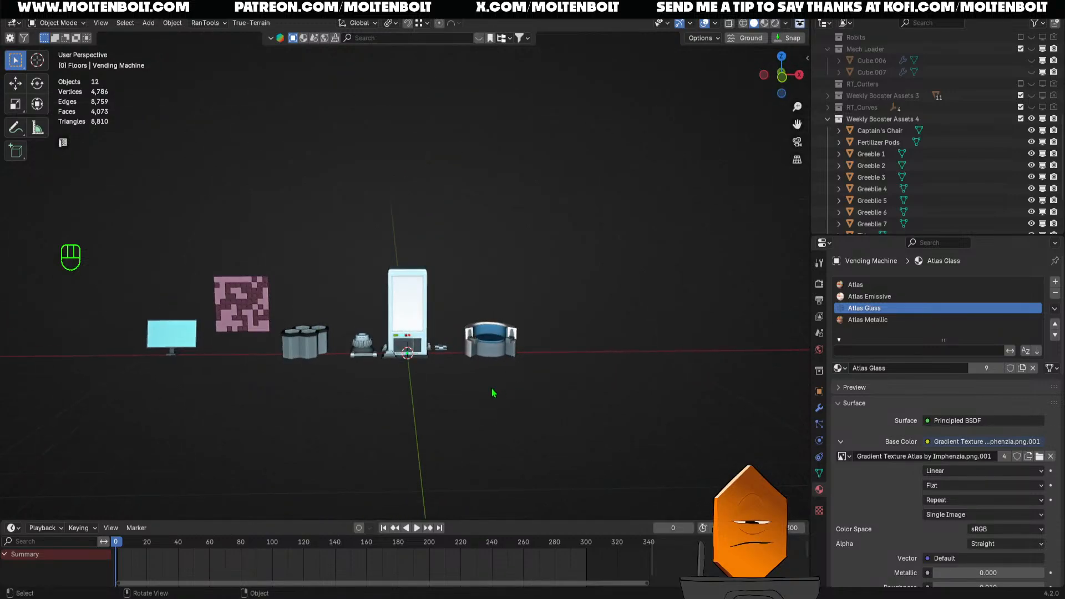
# Snap the Captain's Chair to the 3D cursor at the world origin, and do the same for all the other assets
pyautogui.click(505, 353)
pyautogui.hotkey('shift', 's')
pyautogui.hotkey('shift', 's')
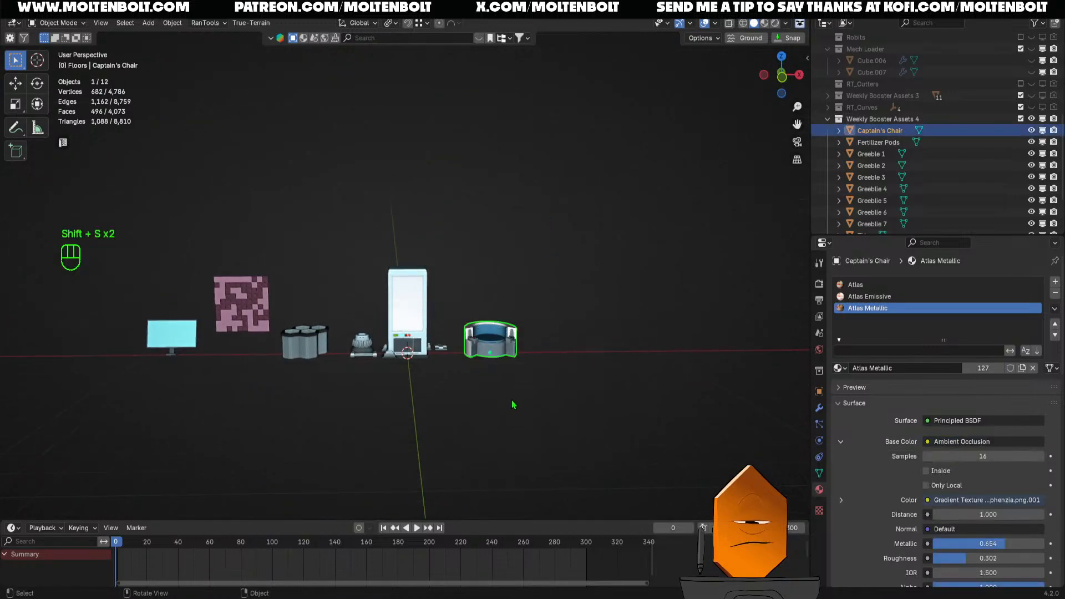
pyautogui.hotkey('shift', 's')
pyautogui.click(451, 365)
pyautogui.moveTo(157, 294); pyautogui.dragTo(514, 392)
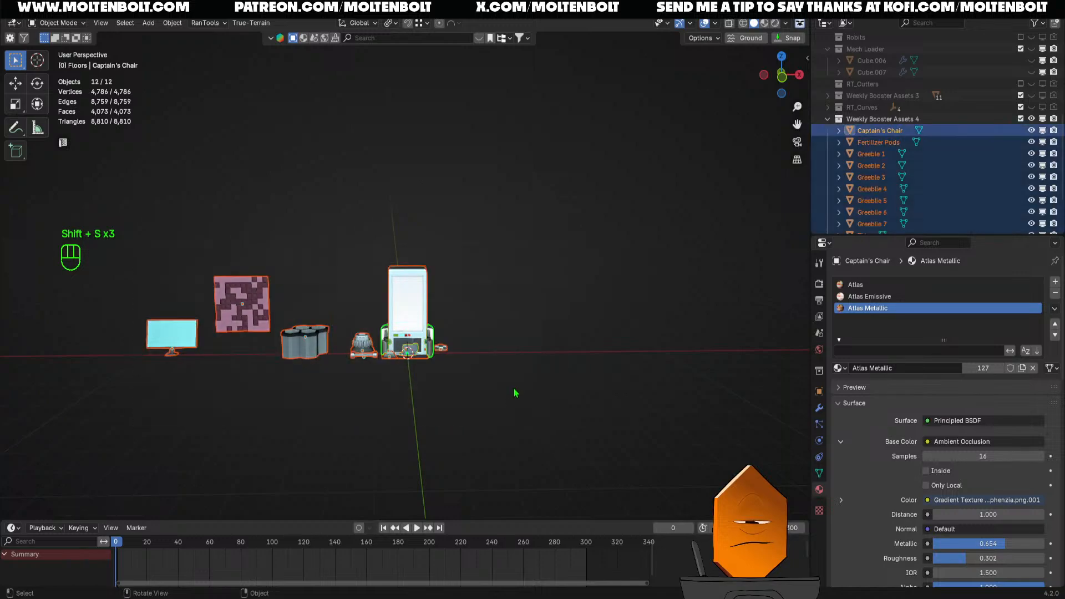
pyautogui.hotkey('shift', 's')
pyautogui.click(555, 299)
# Raise Wall Decoration 1 about 1 m along Z so its base rests at floor level, and set its origin to the 3D cursor
pyautogui.moveTo(537, 416); pyautogui.dragTo(508, 403, button='middle')
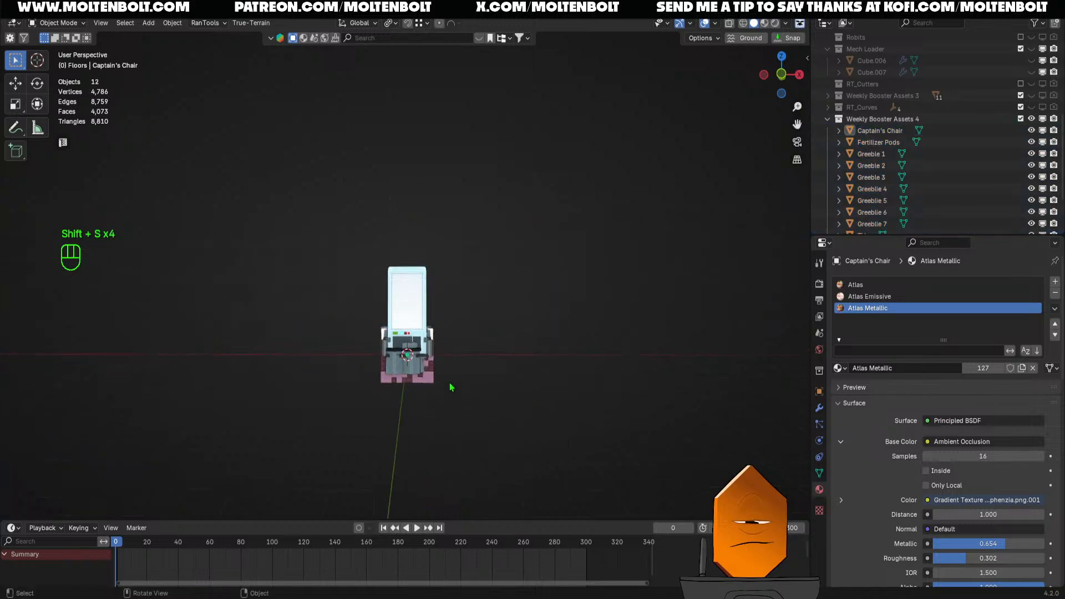
pyautogui.click(428, 373)
pyautogui.press('`')
pyautogui.click(501, 417)
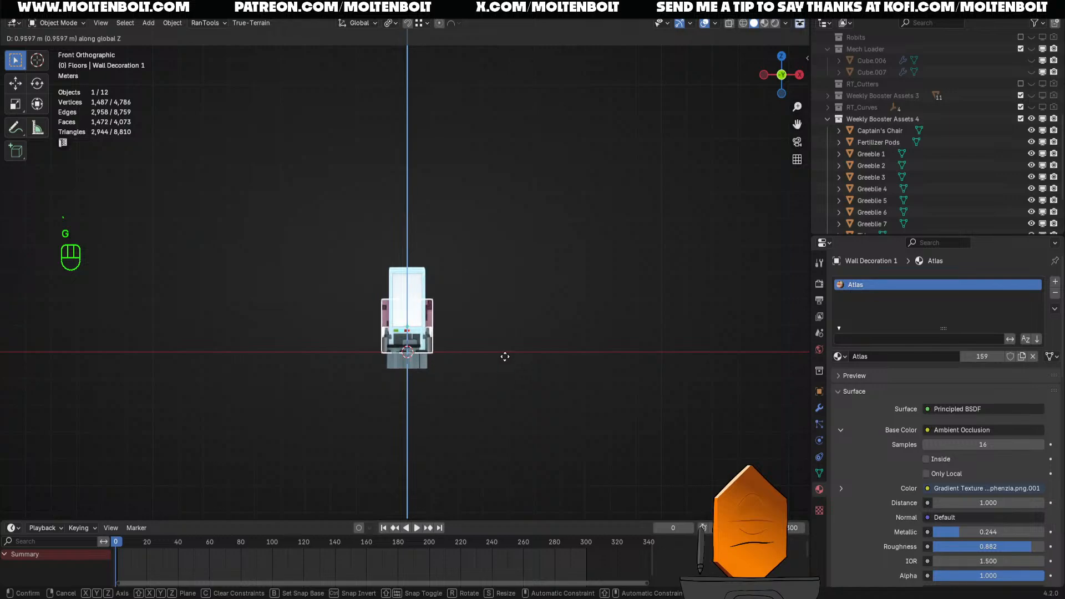
pyautogui.click(499, 355)
pyautogui.press('q')
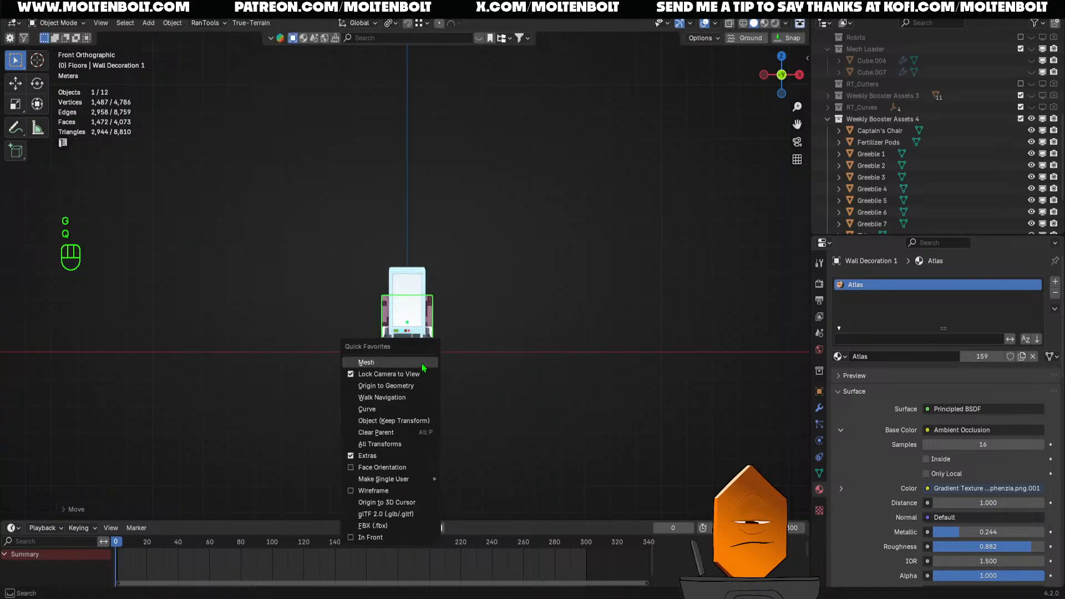
pyautogui.click(392, 501)
# Raise the Fertilizer Pods along Z in front view until their base rests on the X axis line
pyautogui.click(423, 363)
pyautogui.press('g')
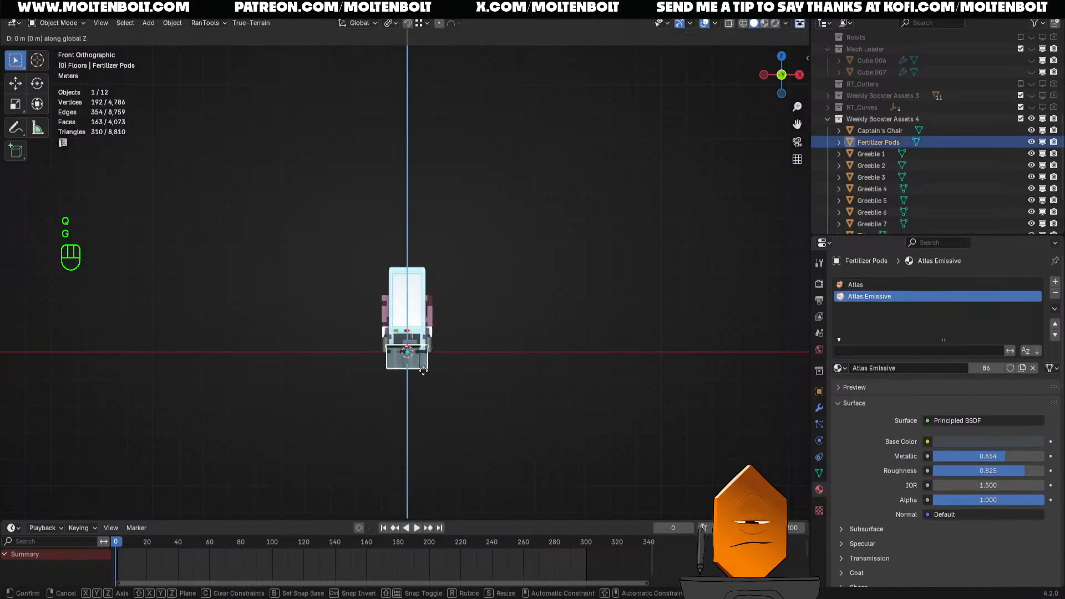
pyautogui.click(423, 204)
pyautogui.moveTo(422, 204); pyautogui.dragTo(385, 107, button='middle')
pyautogui.press('KP_1')
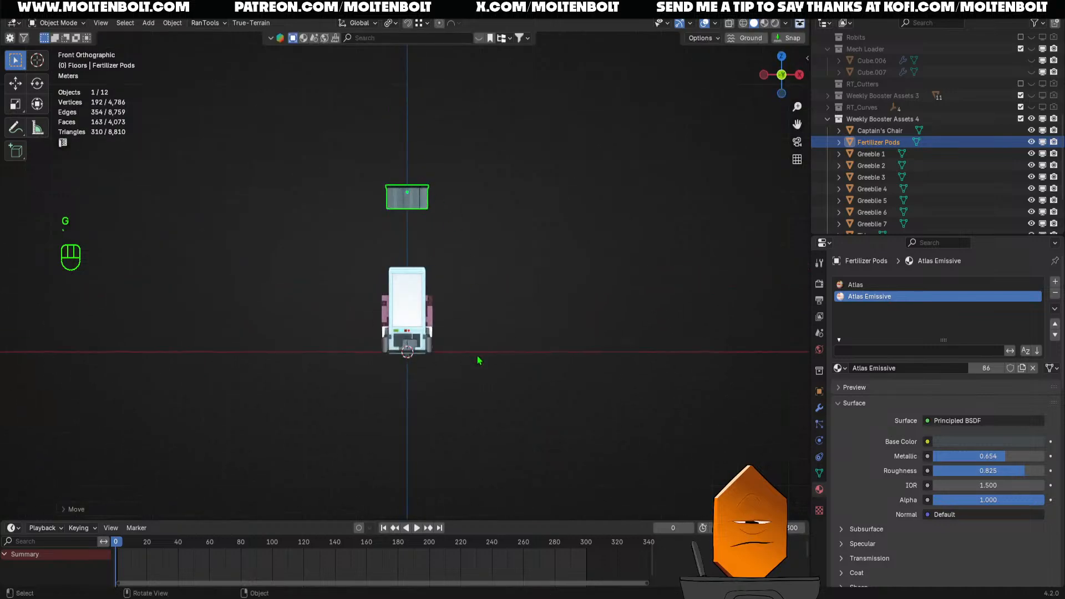
pyautogui.press('g')
pyautogui.press('z')
pyautogui.click(493, 495)
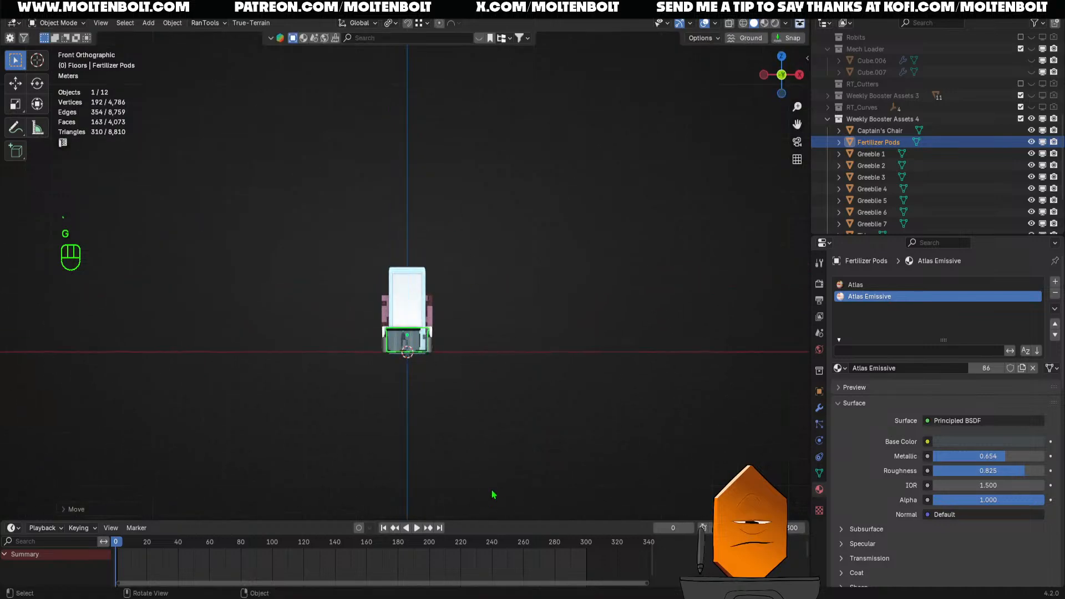
# Set the Fertilizer Pods' origin to the 3D cursor and save the blend file
pyautogui.press('q')
pyautogui.click(501, 423)
pyautogui.hotkey('ctrl', 's')
# Select all the objects in the Weekly Booster Assets 4 collection and try the glTF batch export again
pyautogui.moveTo(541, 250); pyautogui.dragTo(577, 316, button='middle')
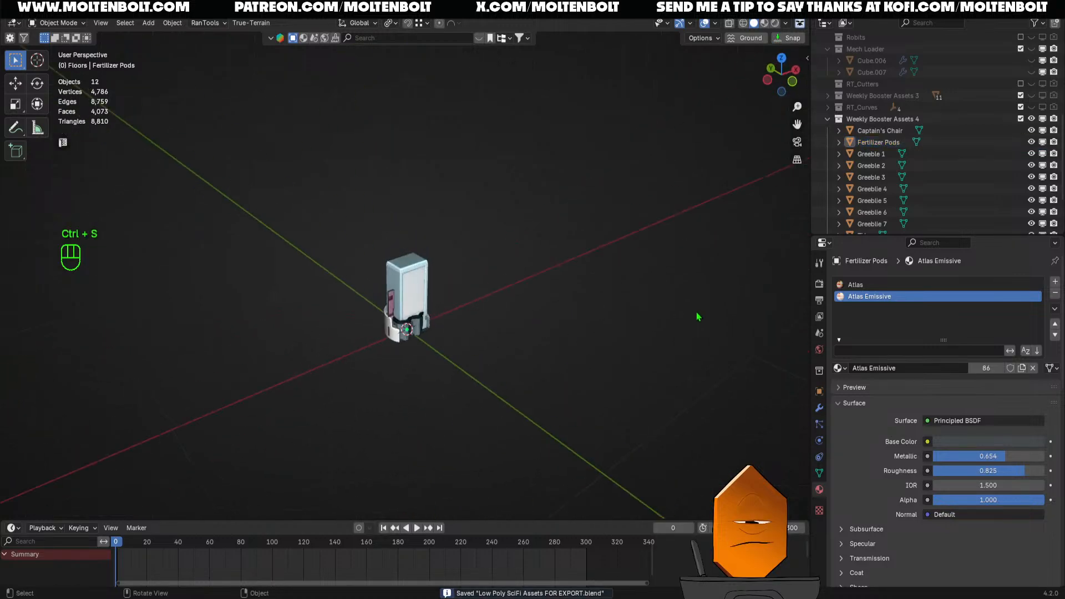
pyautogui.click(887, 119)
pyautogui.scroll(-2, 893, 122)
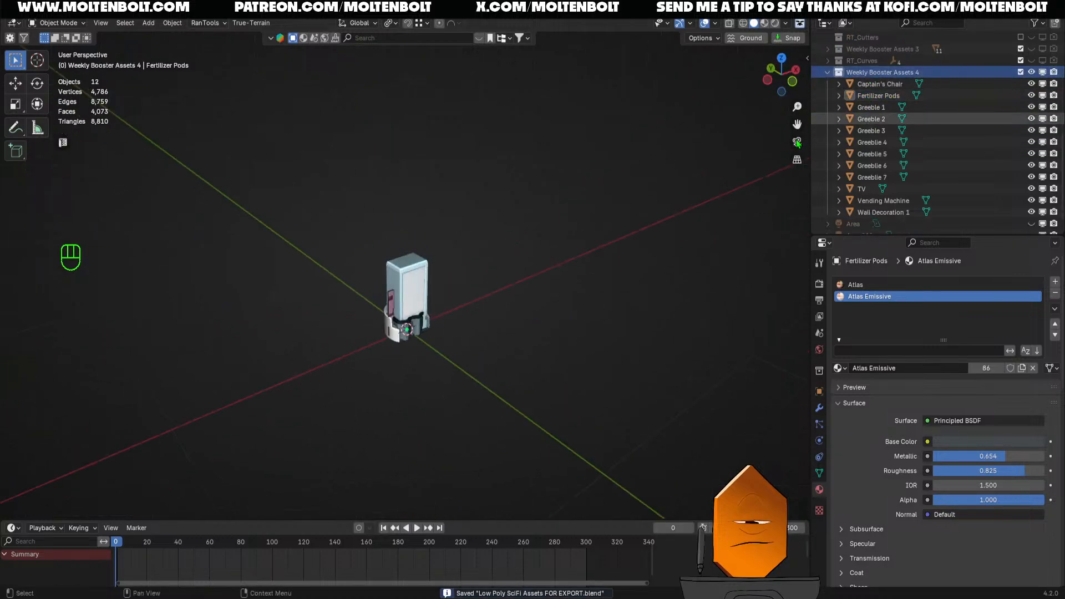
pyautogui.press('a')
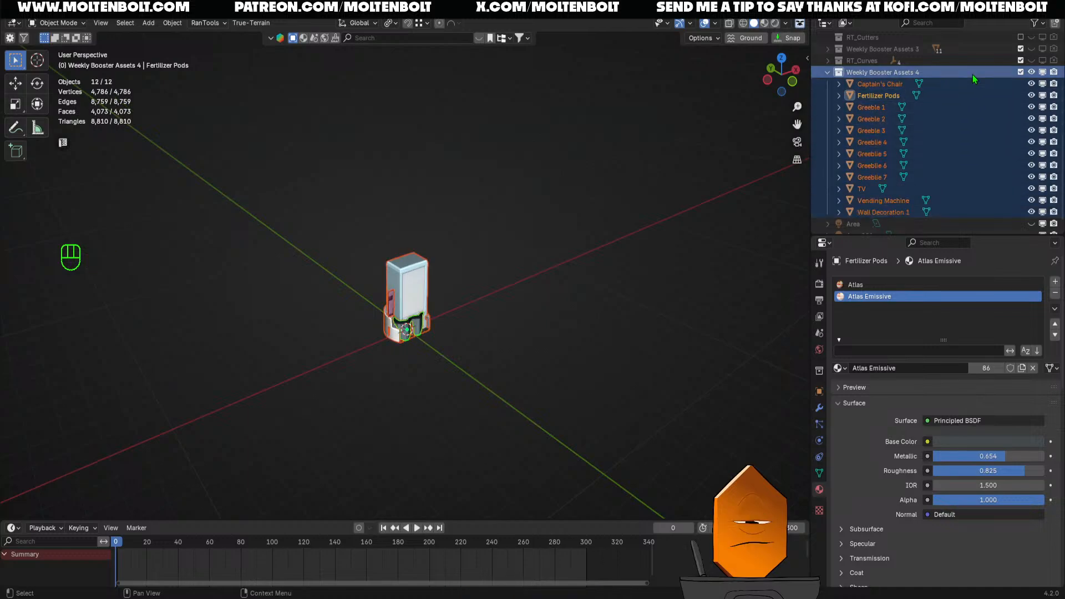
pyautogui.moveTo(637, 297); pyautogui.dragTo(590, 285, button='middle')
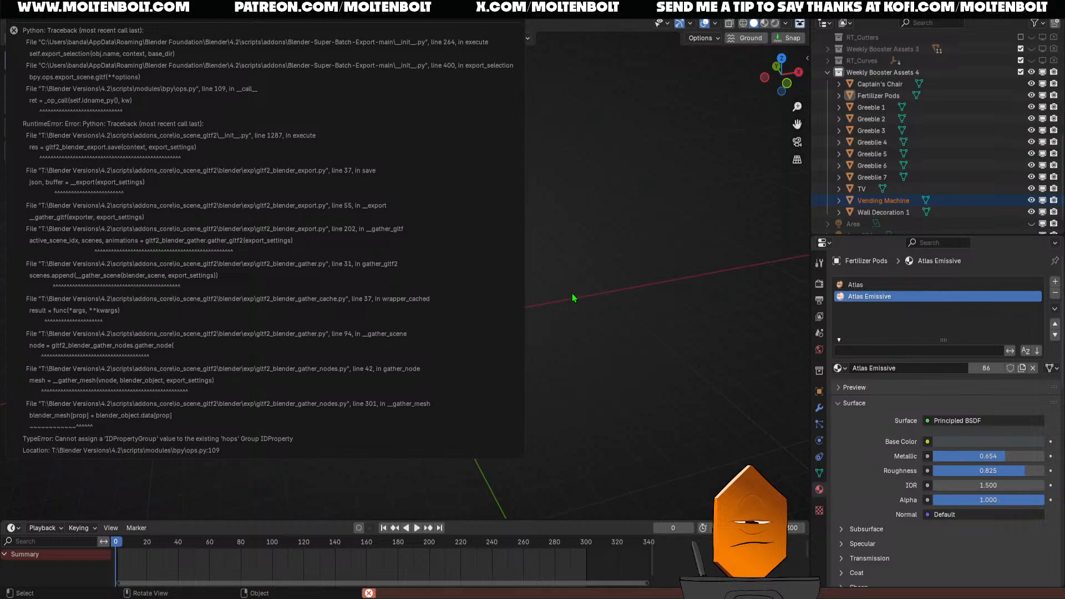
pyautogui.moveTo(573, 326); pyautogui.dragTo(511, 322, button='middle')
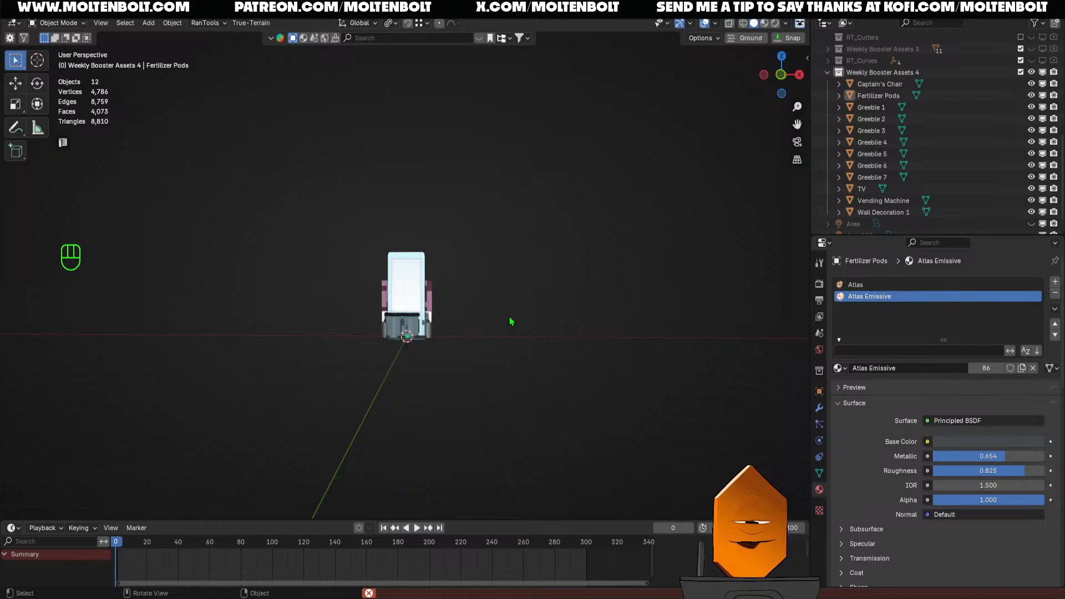
# Select all the assets once more, clear the selection, and save the blend file
pyautogui.moveTo(511, 321)
pyautogui.mouseDown(button='middle')
pyautogui.moveTo(488, 375)
pyautogui.moveTo(551, 278)
pyautogui.moveTo(538, 345)
pyautogui.moveTo(521, 357)
pyautogui.moveTo(623, 335)
pyautogui.moveTo(521, 332)
pyautogui.mouseUp(button='middle')
pyautogui.hotkey('ctrl', 's')
pyautogui.press('a')
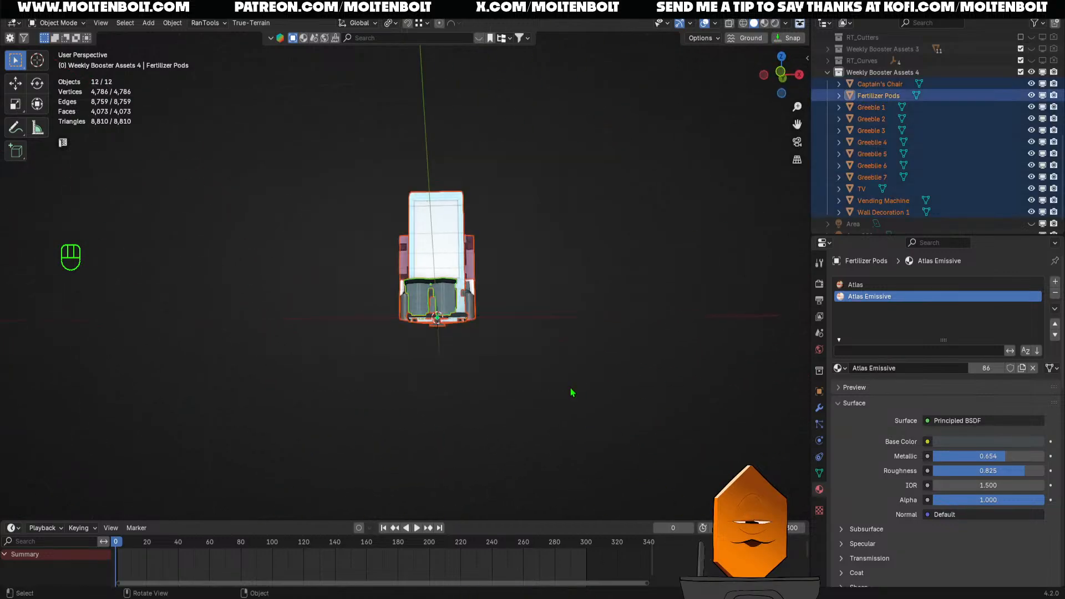
pyautogui.moveTo(571, 392); pyautogui.dragTo(657, 376, button='middle')
pyautogui.hotkey('alt', 'a')
pyautogui.hotkey('ctrl', 's')
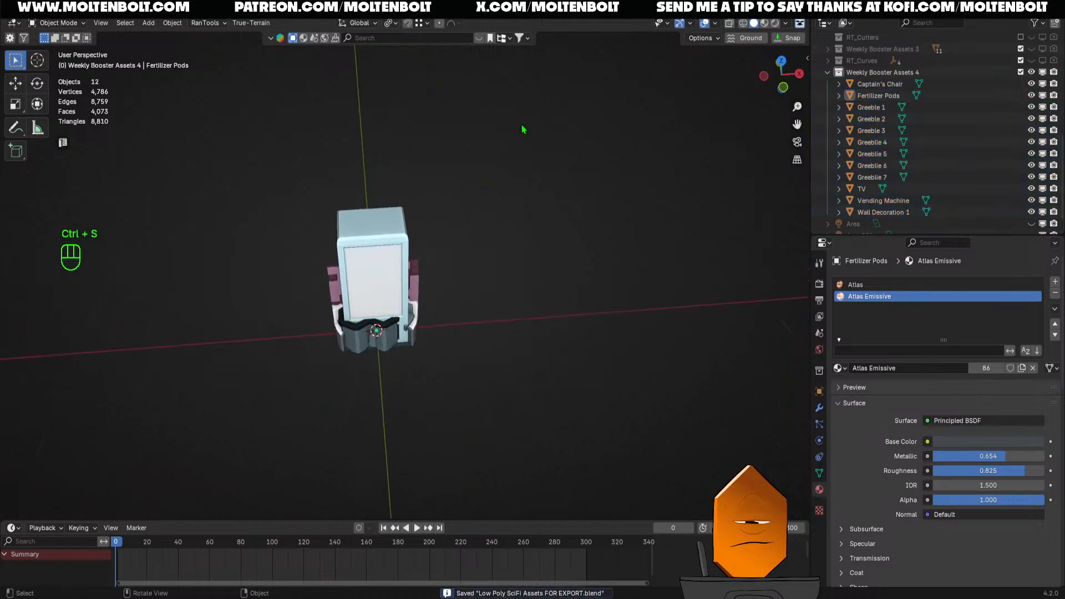
# Start a new scene, hide the sidebar, and delete the startup sphere and the plane beneath it
pyautogui.click(27, 9)
pyautogui.moveTo(40, 21)
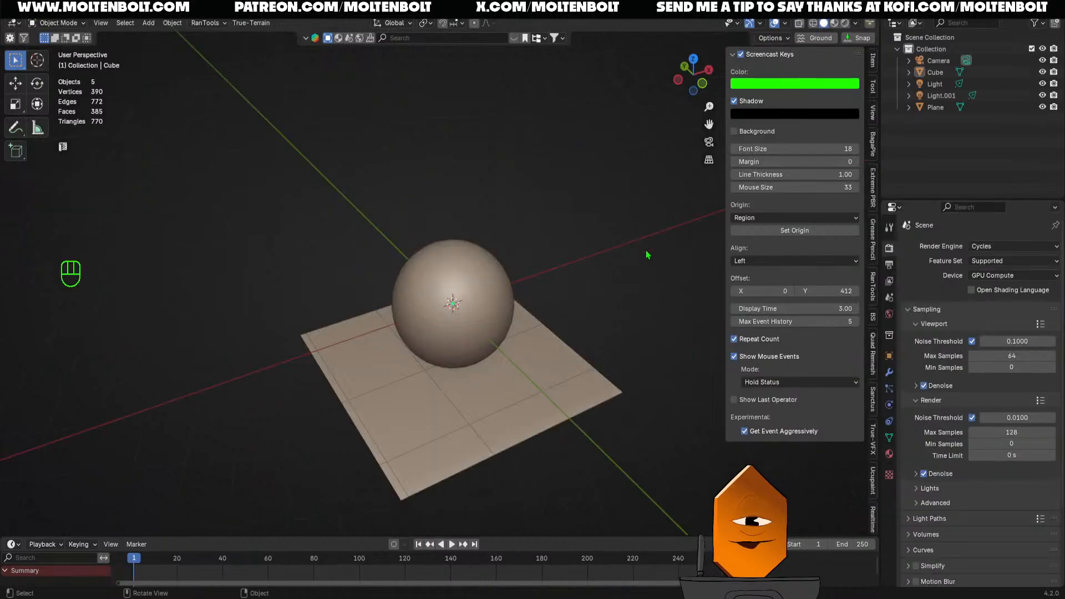
pyautogui.press('n')
pyautogui.moveTo(592, 237); pyautogui.dragTo(543, 376, button='middle')
pyautogui.click(449, 291)
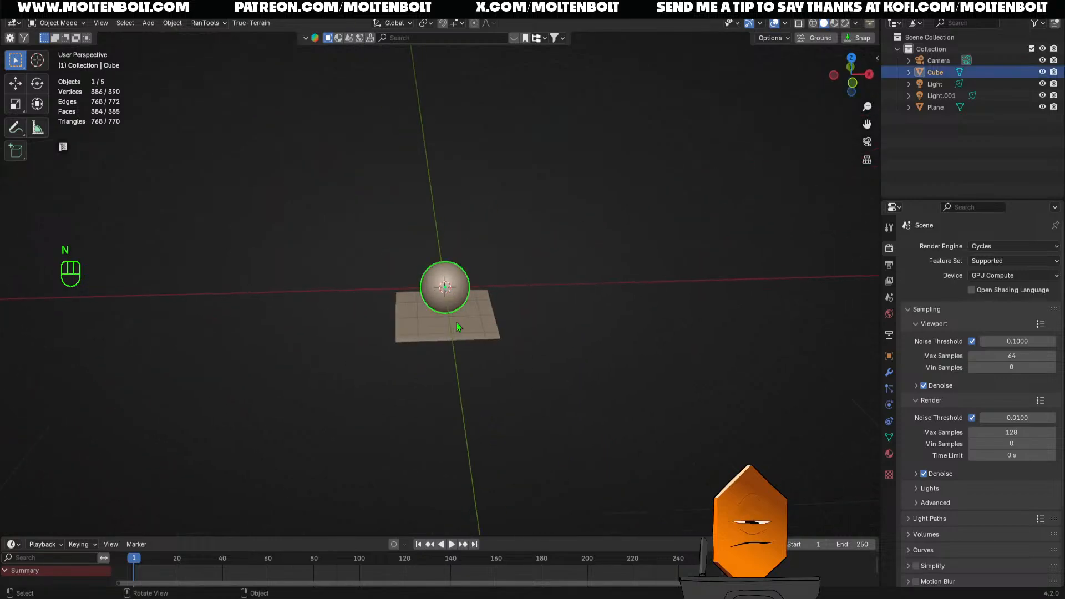
pyautogui.scroll(3, 539, 294)
pyautogui.press('Delete')
pyautogui.click(512, 348)
pyautogui.press('Delete')
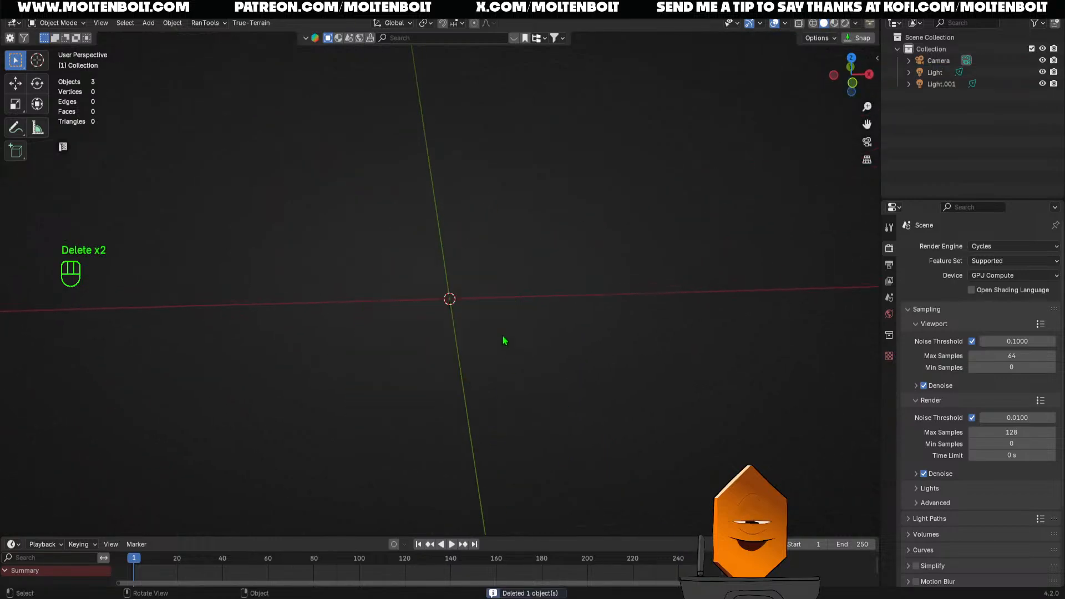
# Add a cube mesh at the world origin of the new scene
pyautogui.moveTo(505, 340); pyautogui.dragTo(466, 355, button='middle')
pyautogui.hotkey('shift', 'a')
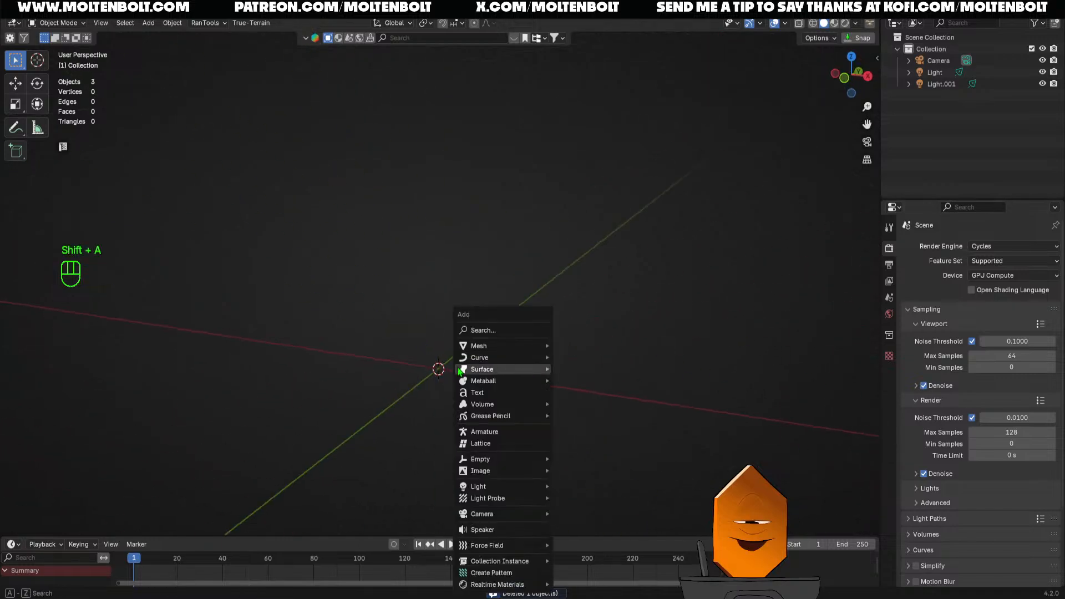
pyautogui.moveTo(472, 346)
pyautogui.click(611, 106)
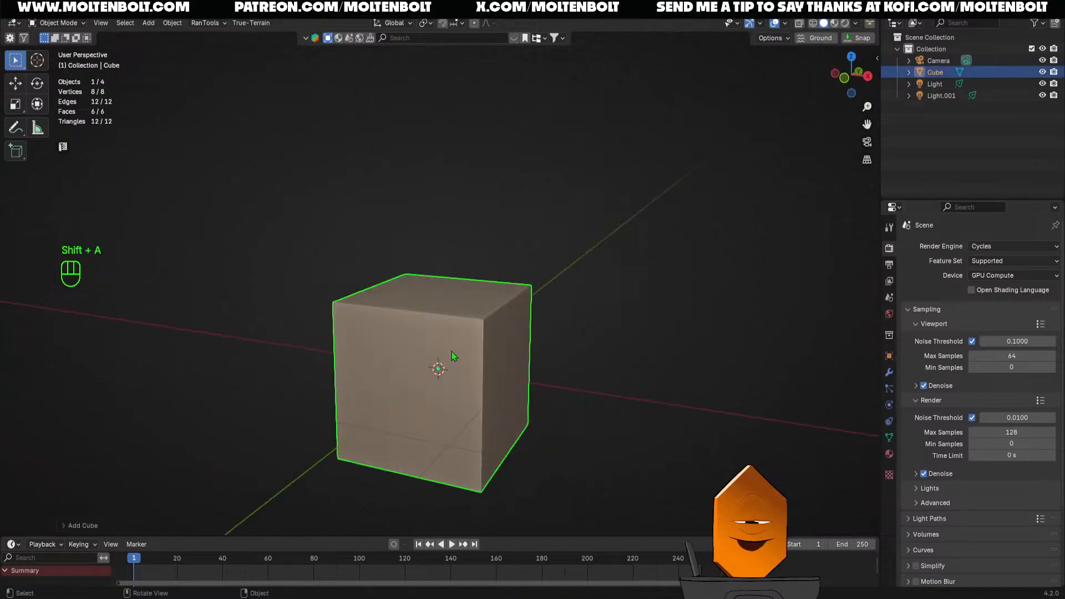
# Raise the cube's entire mesh along Z in Edit Mode so its base sits on the object's origin
pyautogui.press('KP_1')
pyautogui.press('Tab')
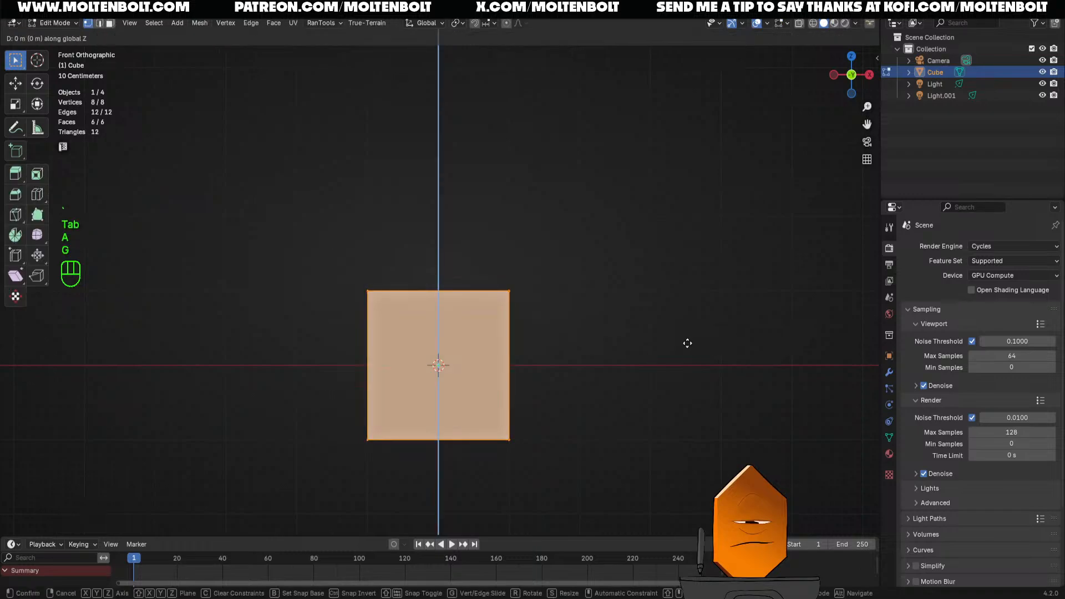
pyautogui.press('g')
pyautogui.click(687, 343)
pyautogui.press('Tab')
pyautogui.click(489, 267)
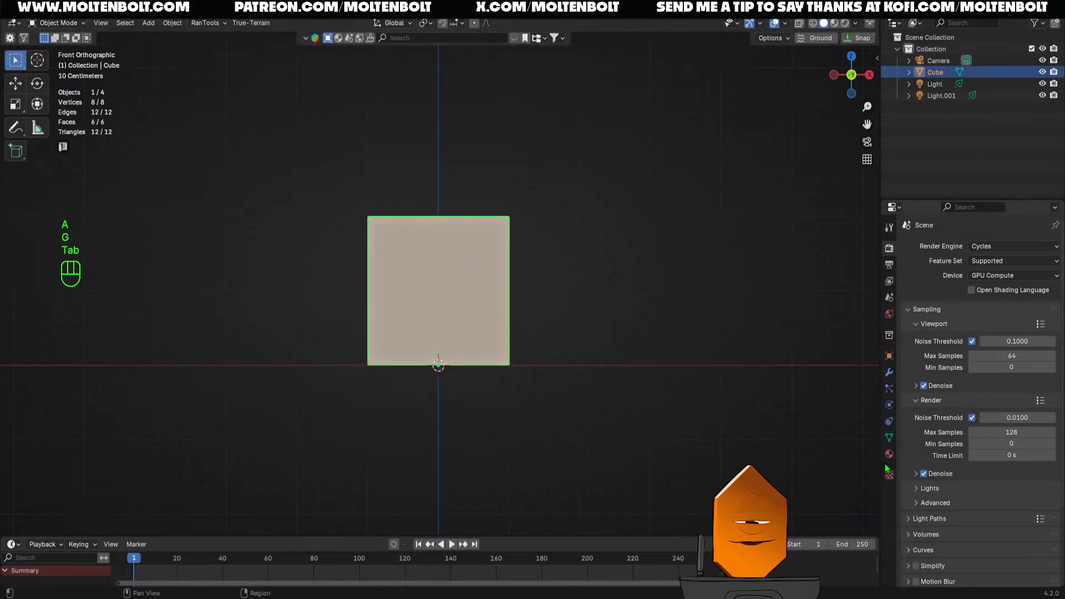
# Give the cube a new material named Atlas and remove the extra empty material slot
pyautogui.click(889, 454)
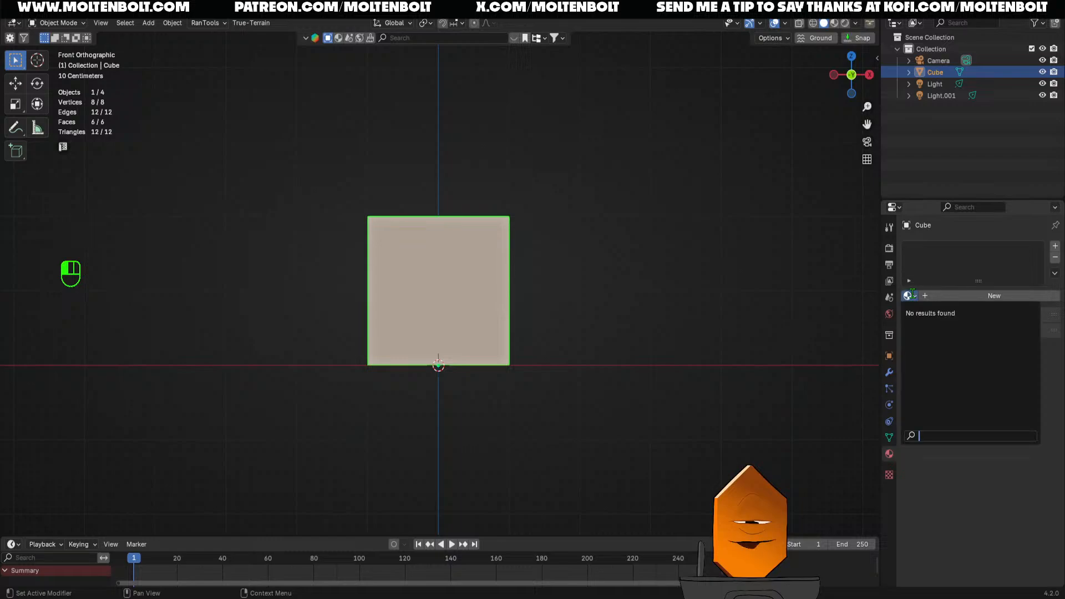
pyautogui.click(942, 296)
pyautogui.click(1056, 247)
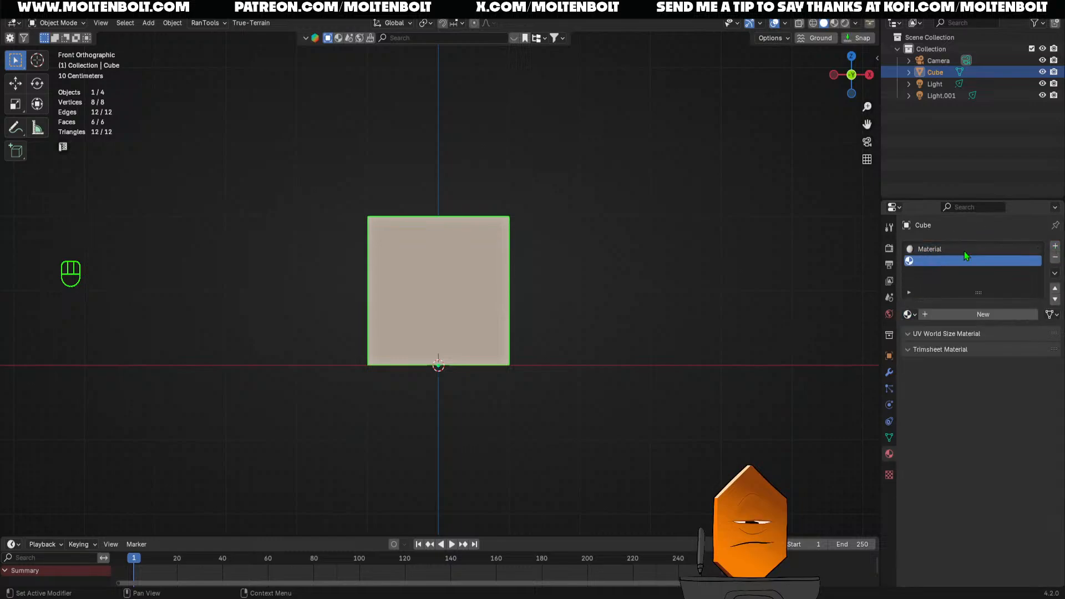
pyautogui.click(1055, 257)
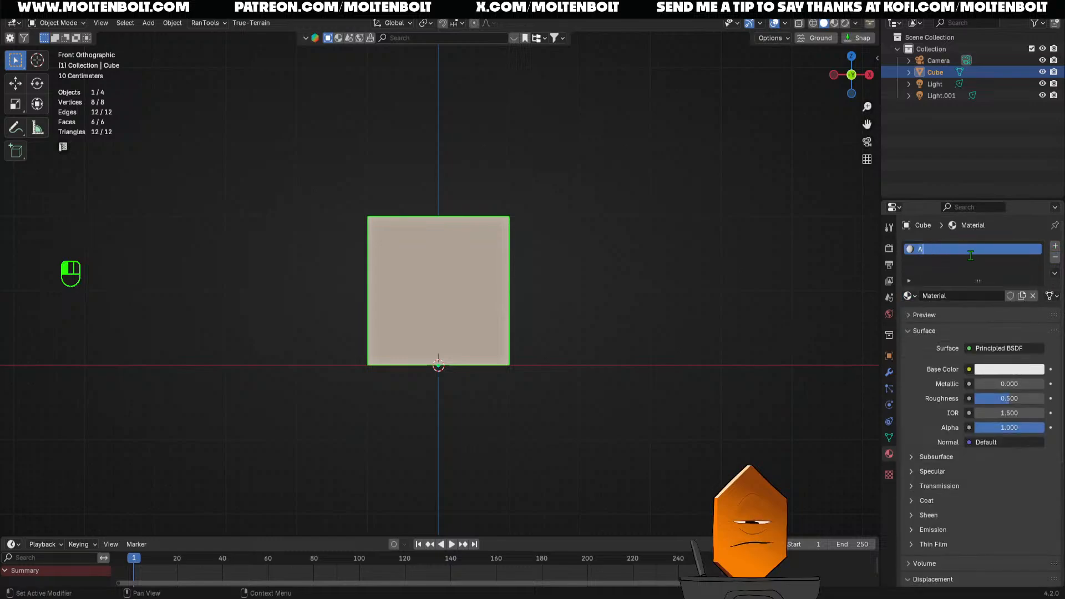
pyautogui.click(739, 305)
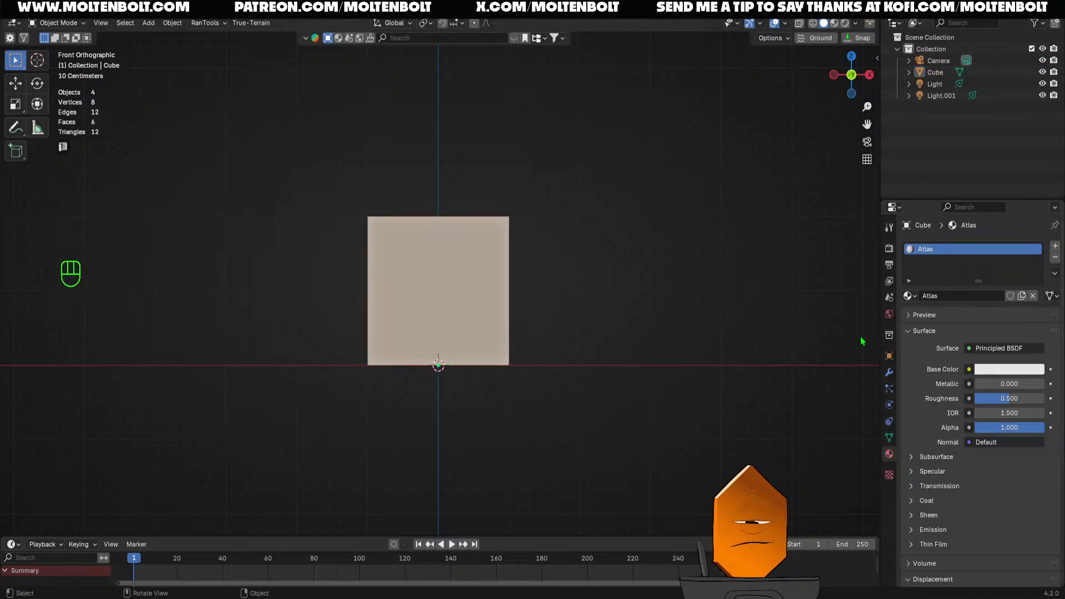
# Set the Atlas material's base color to an image texture using the gradient texture PNG
pyautogui.click(969, 369)
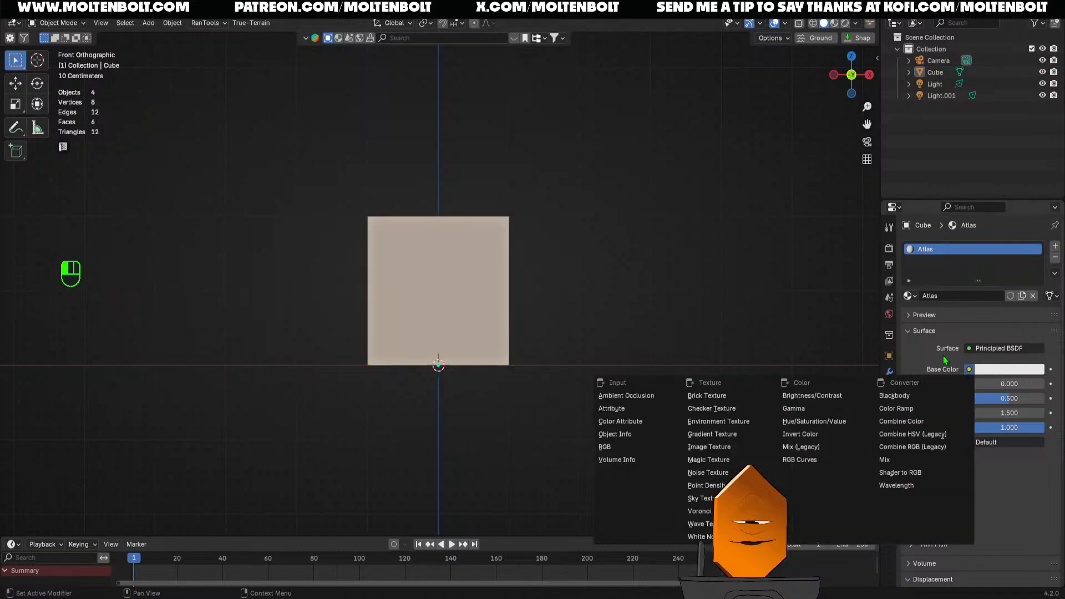
pyautogui.click(969, 369)
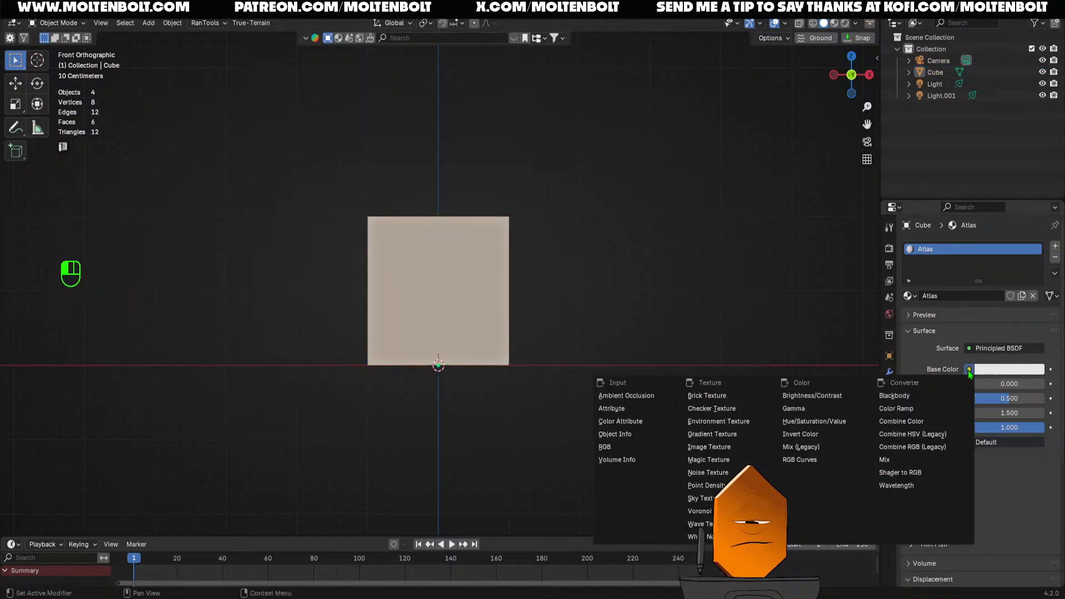
pyautogui.click(713, 447)
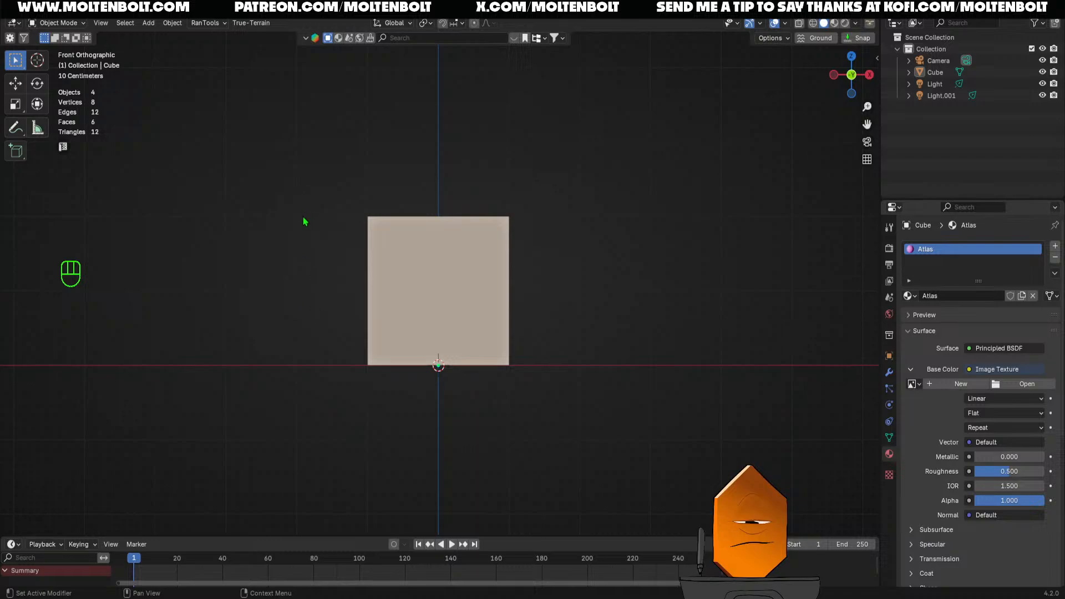
pyautogui.doubleClick(388, 208)
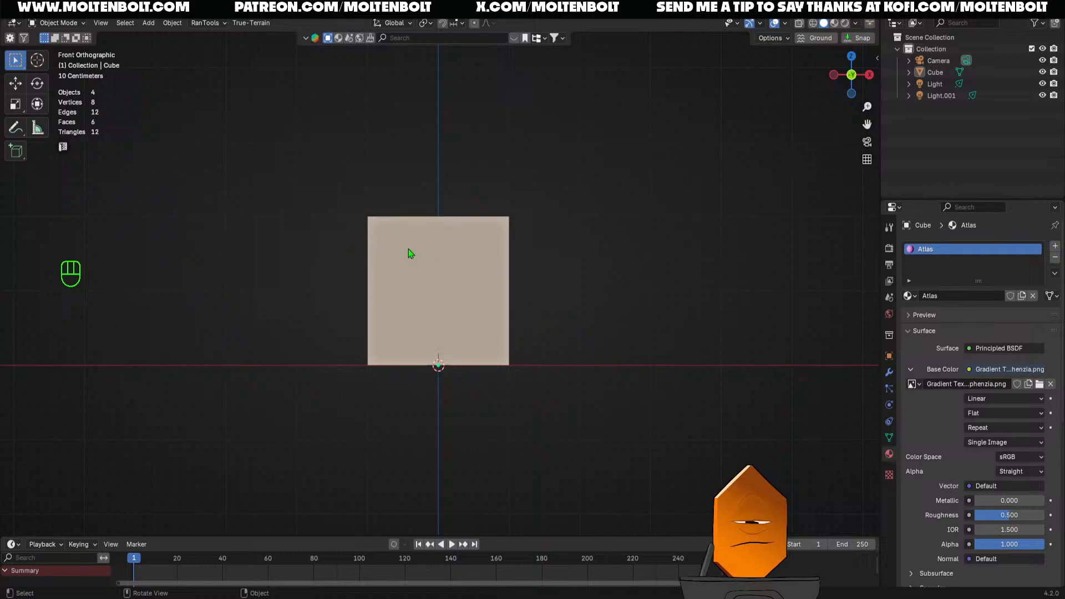
# Flatten the cube into a thin slab by scaling it along the global Z axis in Object Mode
pyautogui.moveTo(716, 330); pyautogui.dragTo(594, 356, button='middle')
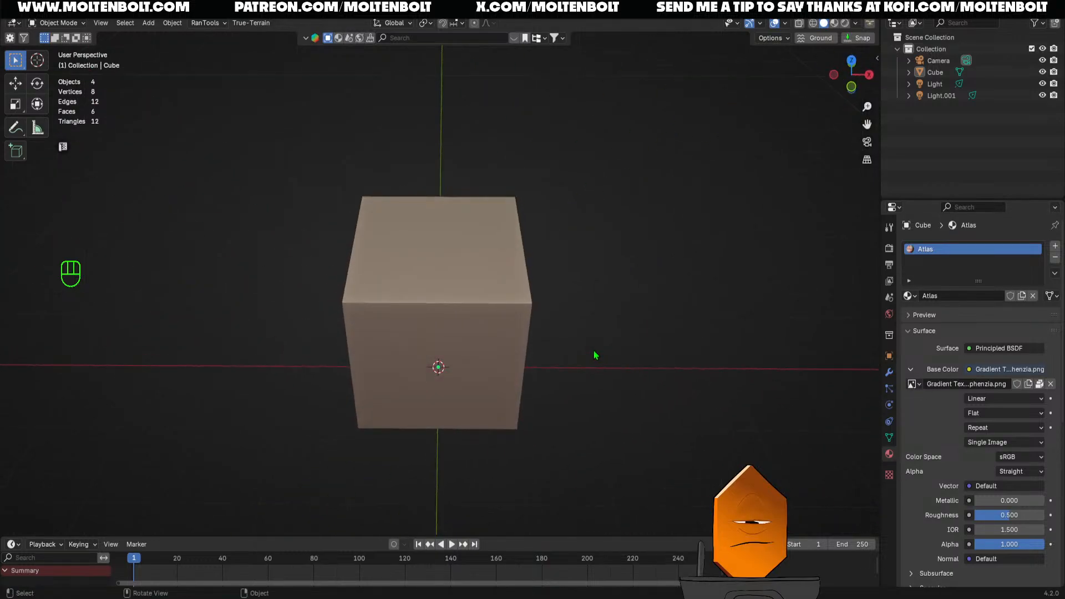
pyautogui.click(460, 295)
pyautogui.press('Tab')
pyautogui.keyDown('ctrl'); pyautogui.moveTo(577, 305); pyautogui.dragTo(544, 390, button='middle'); pyautogui.keyUp('ctrl')
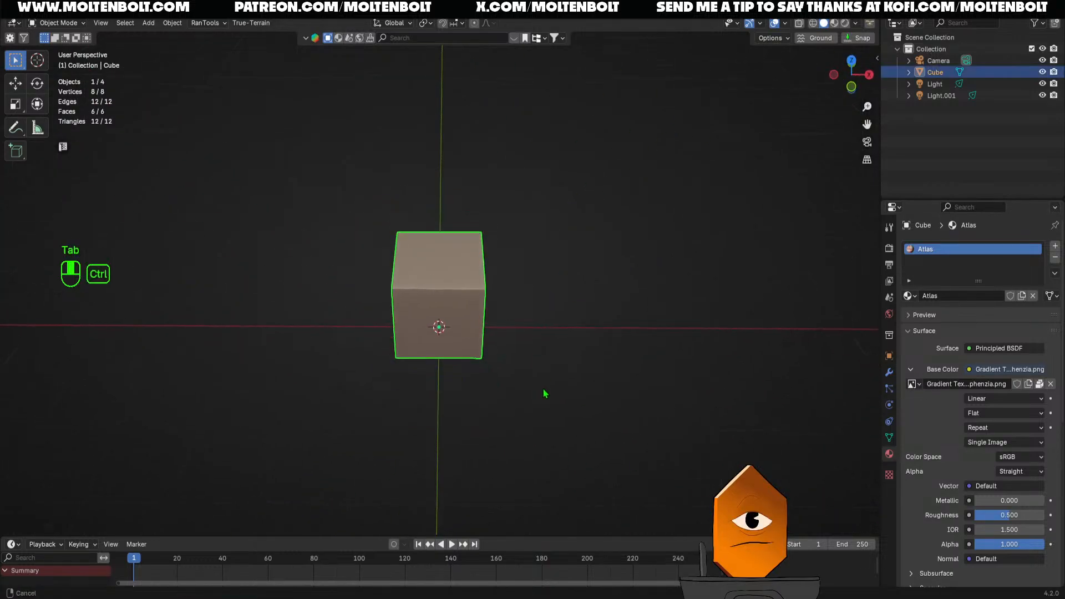
pyautogui.press('`')
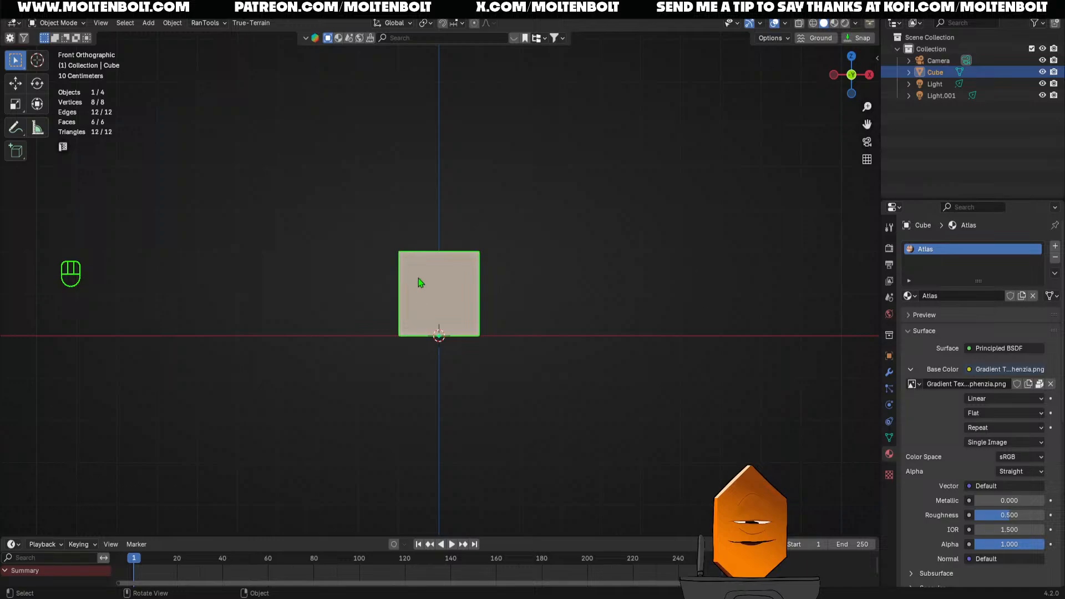
pyautogui.moveTo(435, 354); pyautogui.dragTo(429, 302, button='middle')
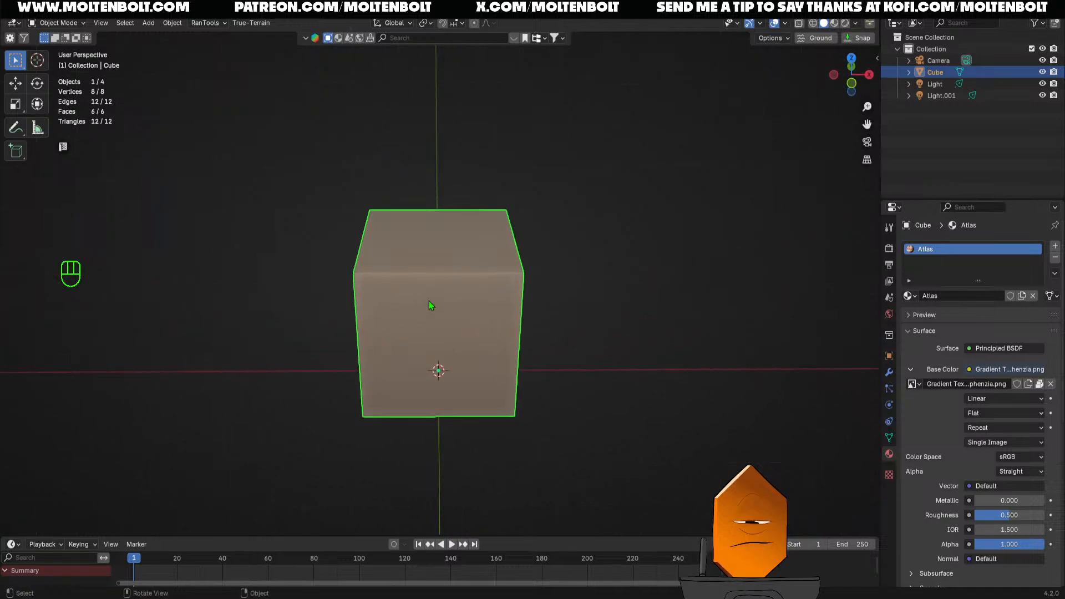
pyautogui.press('Tab')
pyautogui.scroll(-2, 544, 411)
pyautogui.moveTo(537, 416); pyautogui.dragTo(509, 364, button='middle')
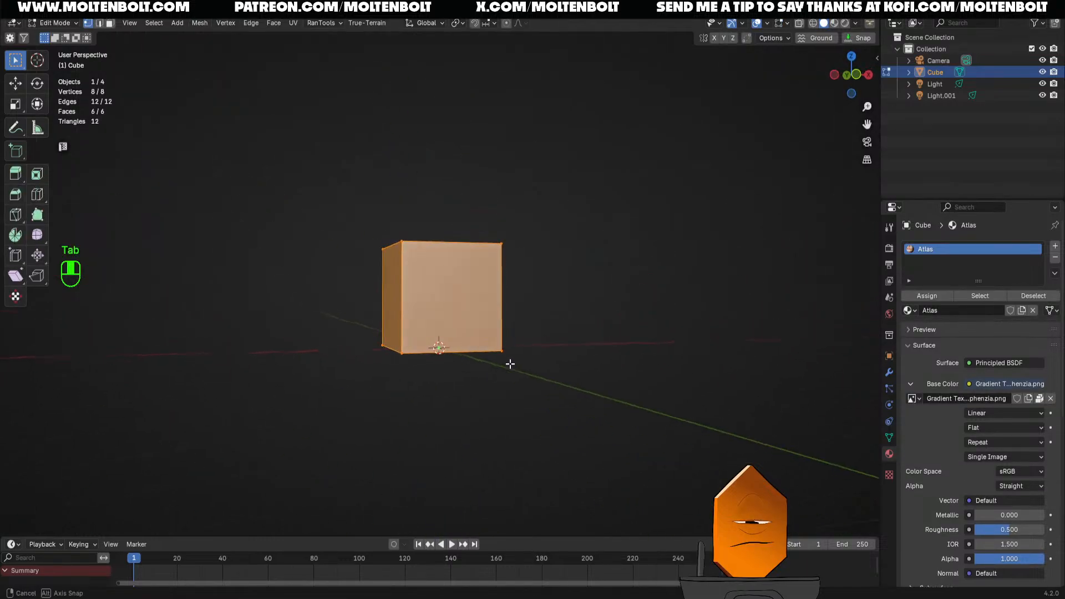
pyautogui.press('`')
pyautogui.press('Tab')
pyautogui.press('s')
pyautogui.press('z')
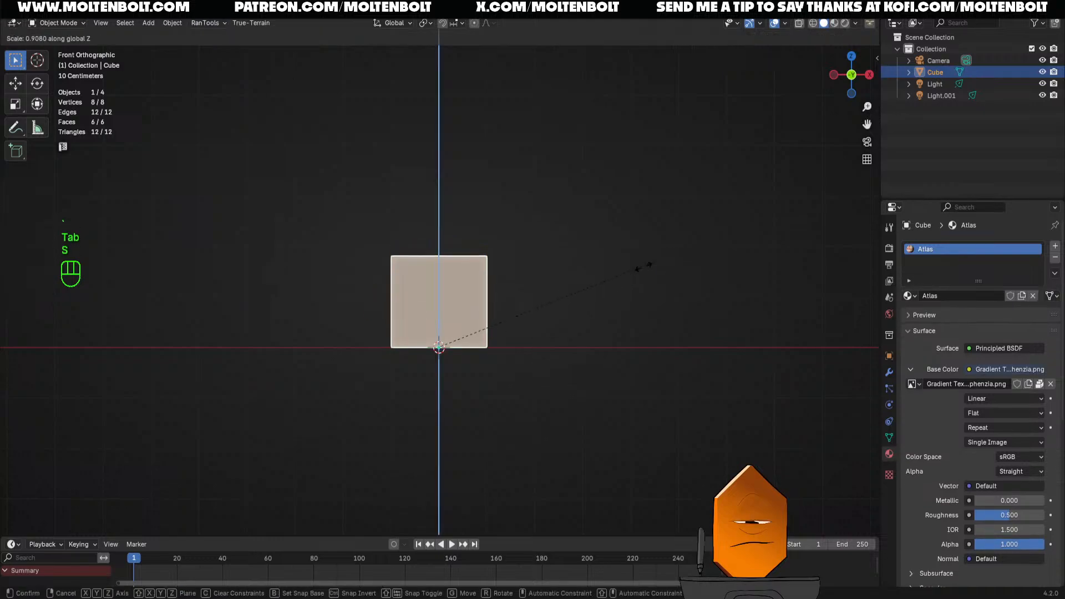
pyautogui.click(442, 355)
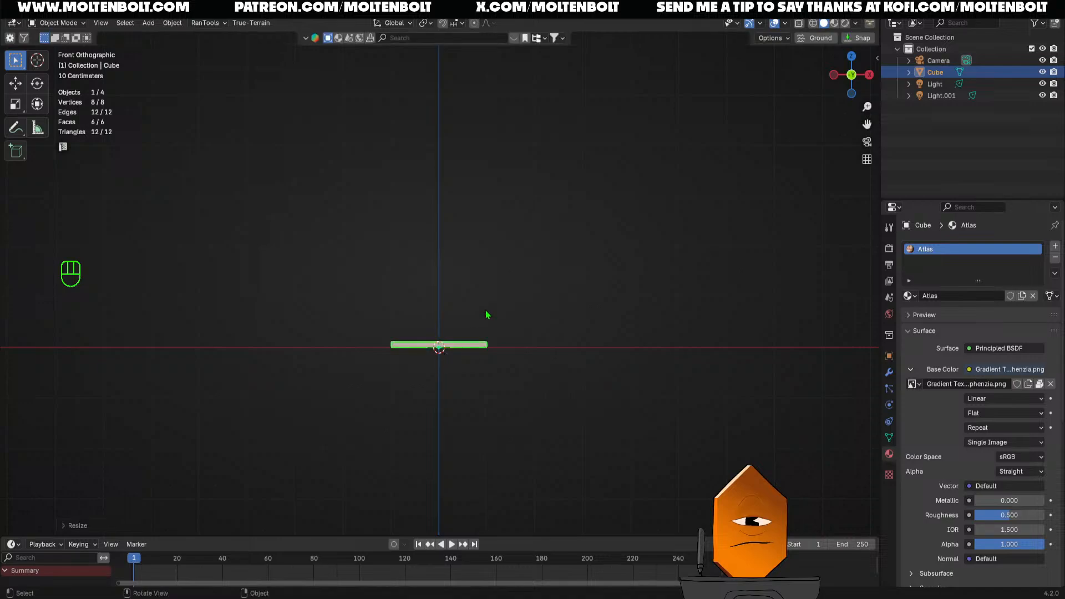
# Import the Floor 2 Medbay model into the scene, clear the selection, and save the file
pyautogui.moveTo(487, 314); pyautogui.dragTo(450, 293, button='middle')
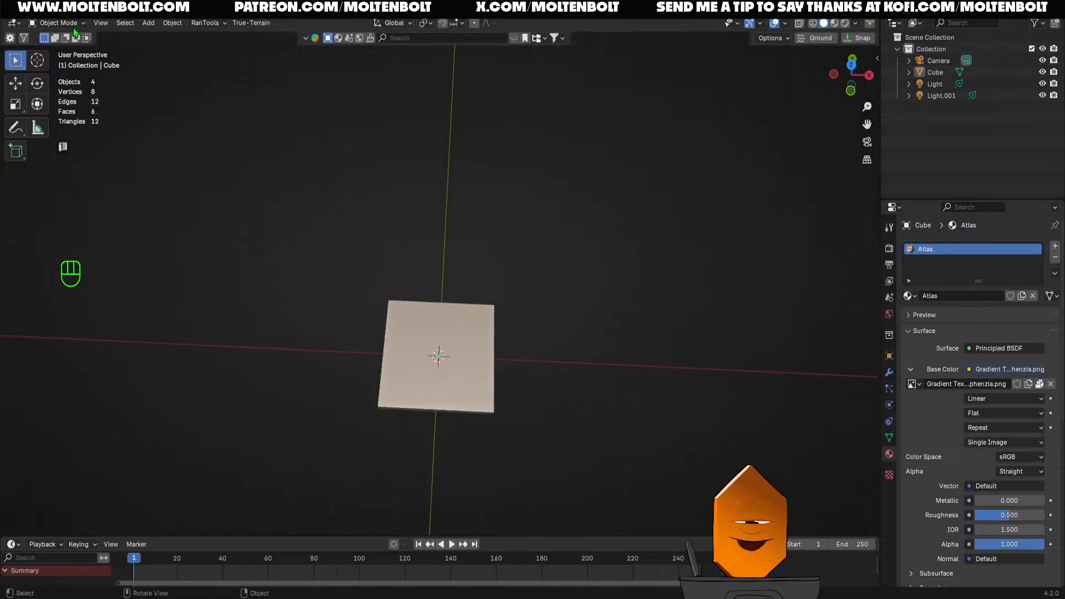
pyautogui.click(25, 6)
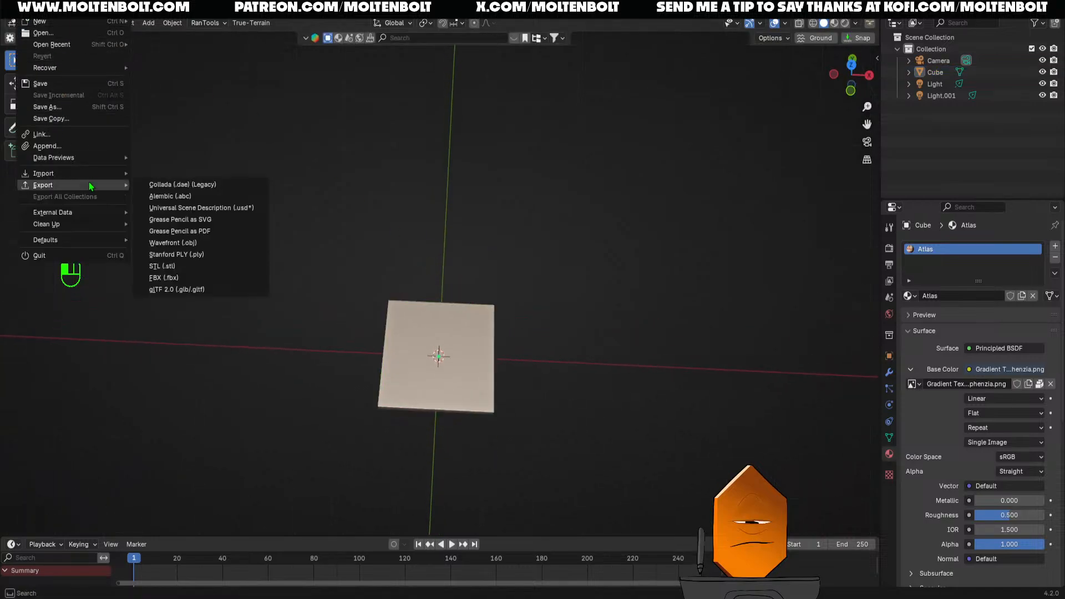
pyautogui.moveTo(141, 178)
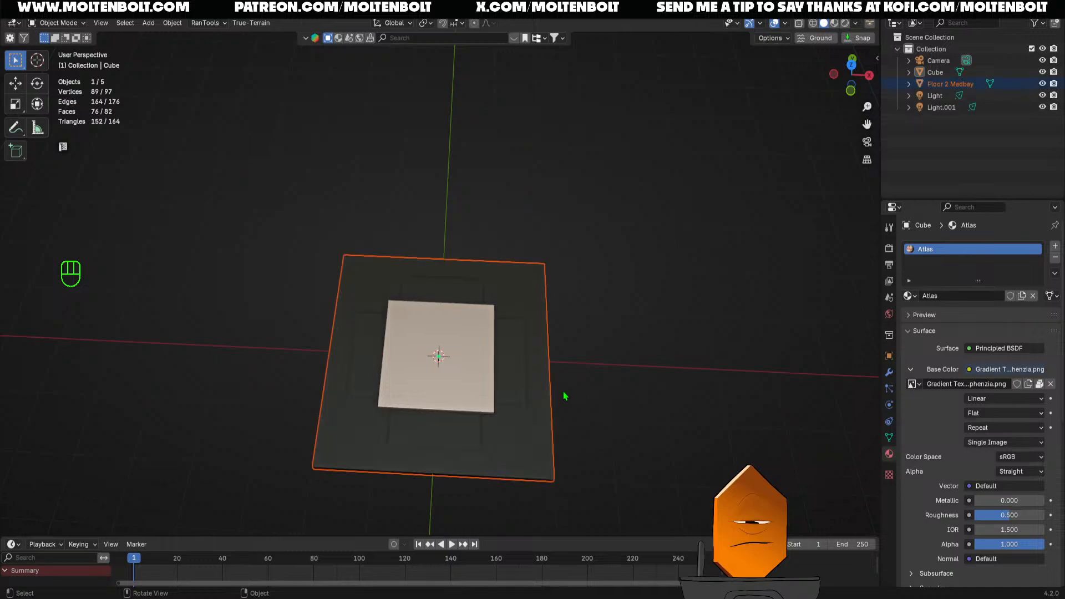
pyautogui.click(637, 373)
pyautogui.moveTo(637, 368); pyautogui.dragTo(602, 360, button='middle')
pyautogui.hotkey('ctrl', 's')
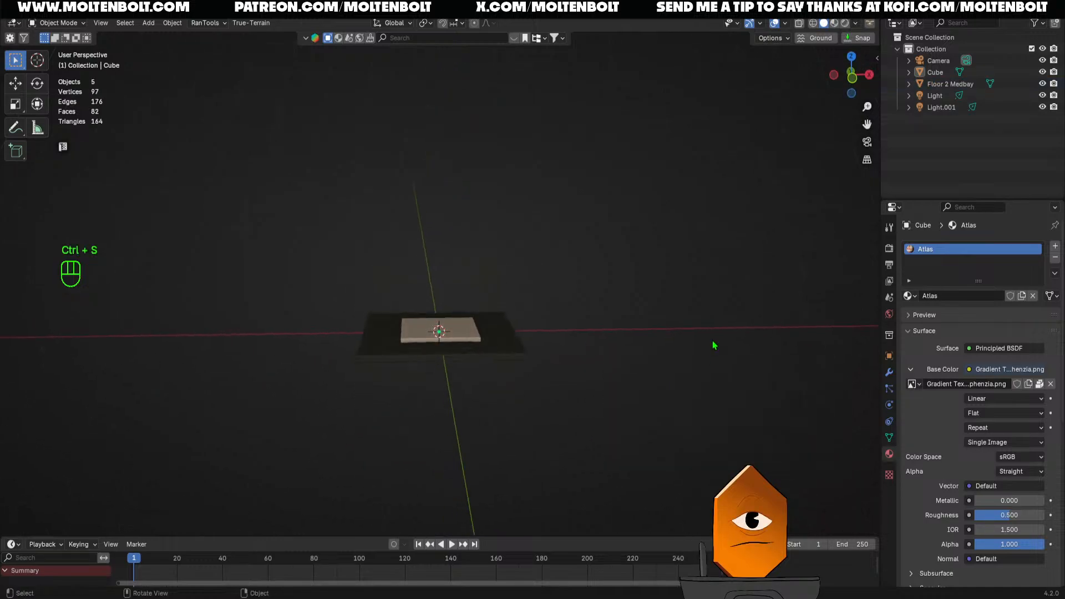
# Raise the flattened cube along Z above the floor and display the viewport in Material Preview
pyautogui.moveTo(713, 343); pyautogui.dragTo(696, 402, button='middle')
pyautogui.click(467, 363)
pyautogui.moveTo(543, 388); pyautogui.dragTo(557, 370, button='middle')
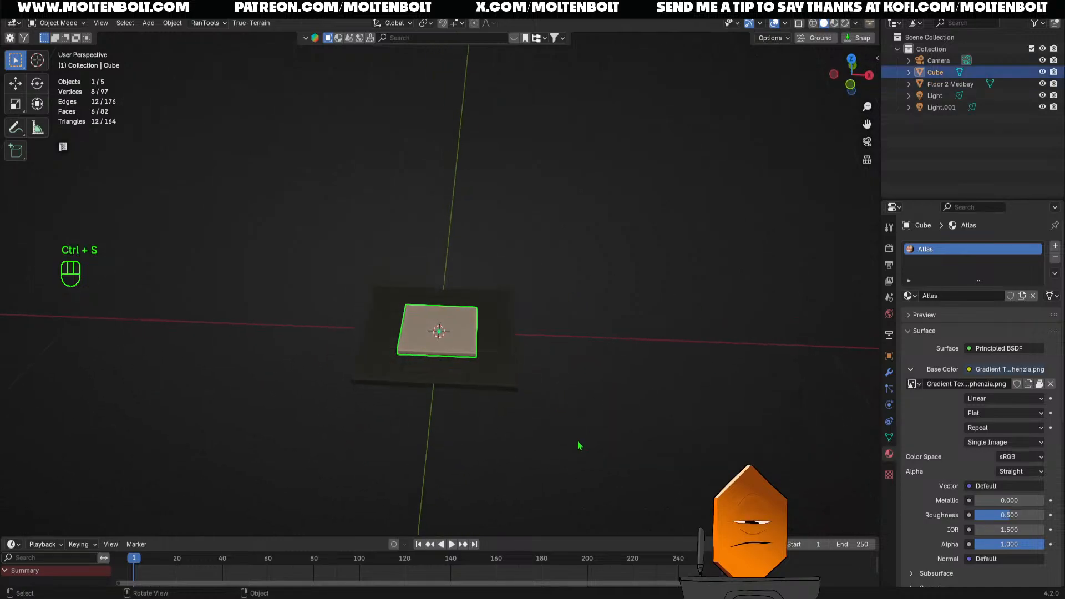
pyautogui.press('g')
pyautogui.press('z')
pyautogui.click(578, 355)
pyautogui.press('z')
pyautogui.click(578, 387)
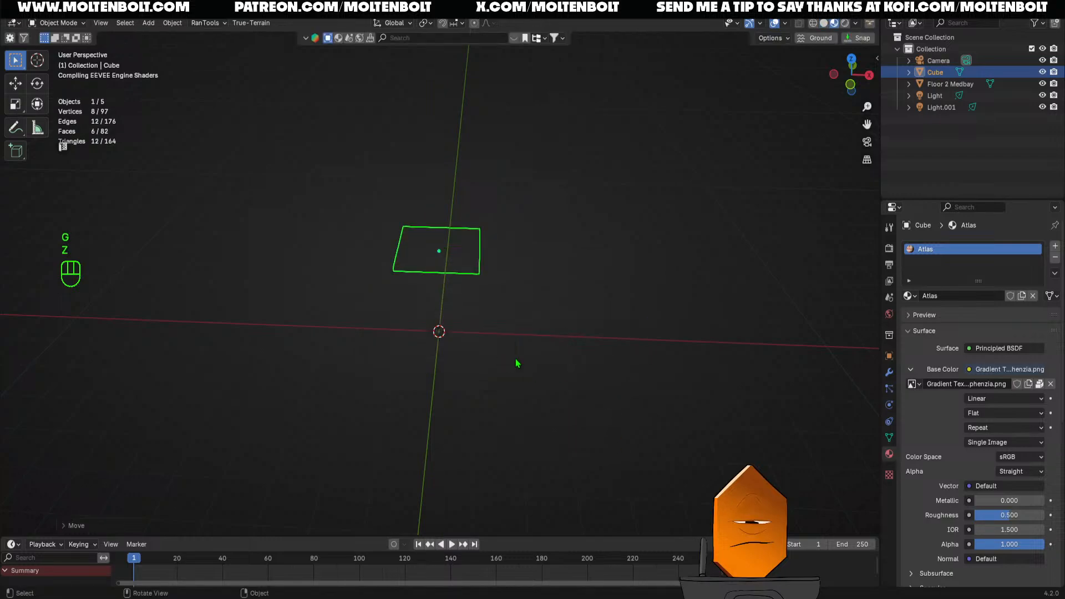
# Replace the Atlas.001 material on Floor 2 Medbay with the existing Atlas material and clear the selection
pyautogui.moveTo(570, 323); pyautogui.dragTo(523, 361, button='middle')
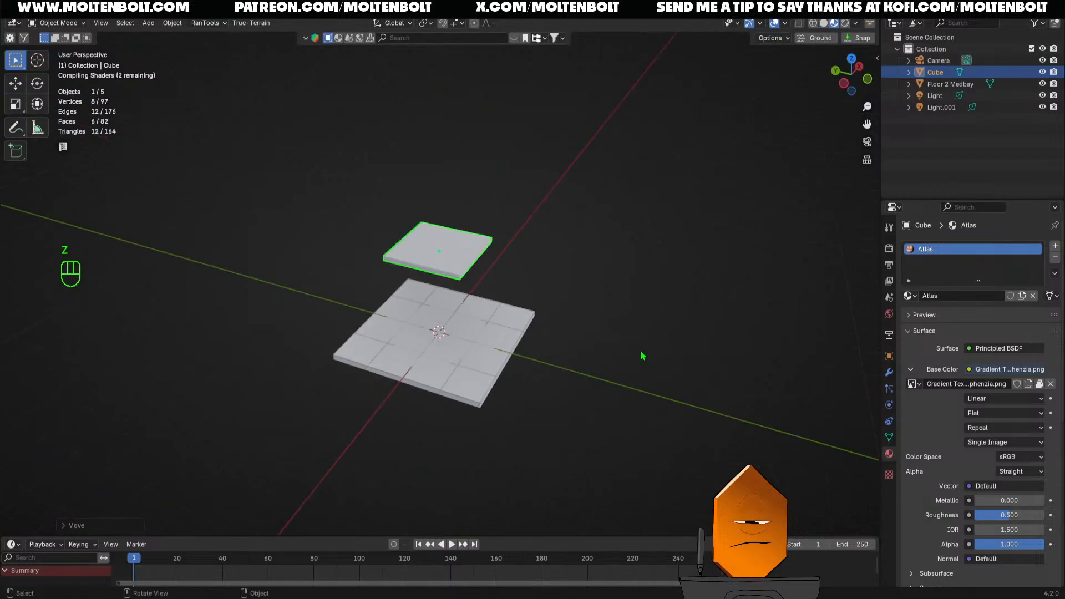
pyautogui.moveTo(642, 357); pyautogui.dragTo(591, 399, button='middle')
pyautogui.scroll(2, 589, 397)
pyautogui.click(508, 353)
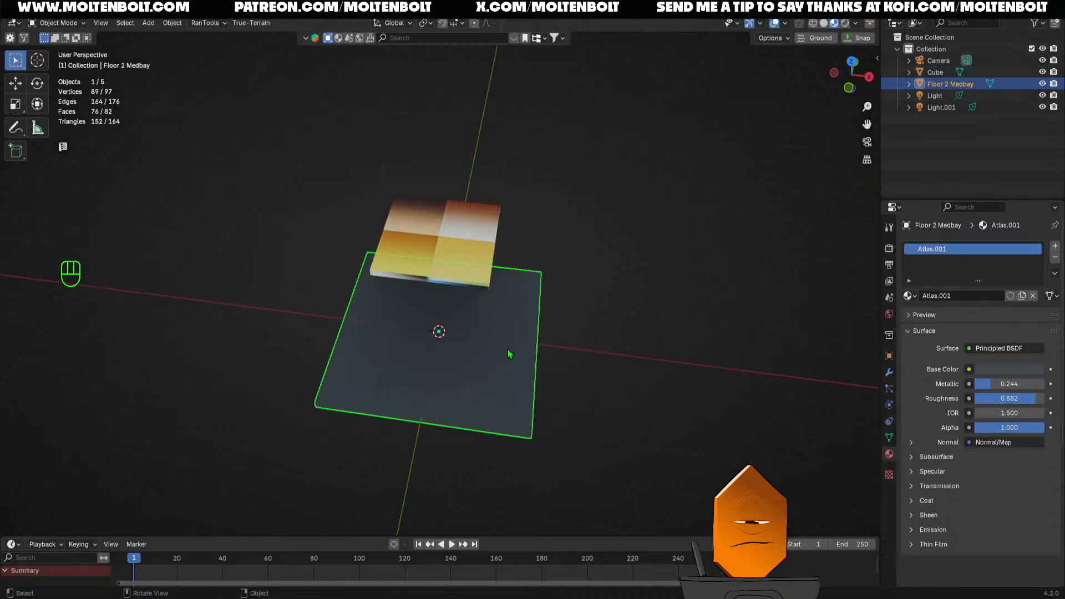
pyautogui.click(1054, 259)
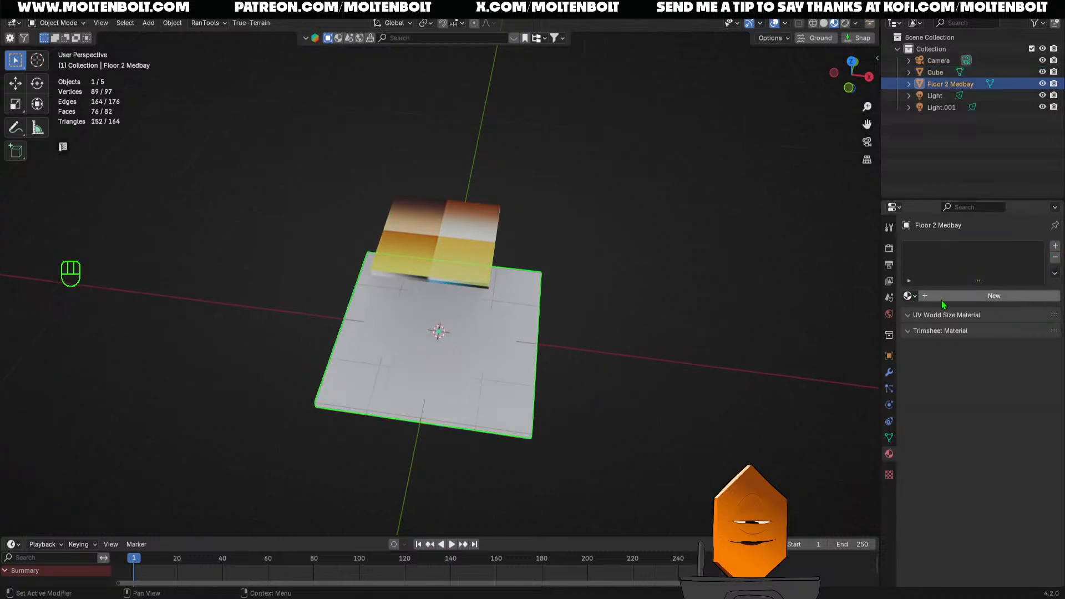
pyautogui.click(910, 297)
pyautogui.click(929, 314)
pyautogui.moveTo(632, 300); pyautogui.dragTo(623, 340, button='middle')
pyautogui.hotkey('alt', 'a')
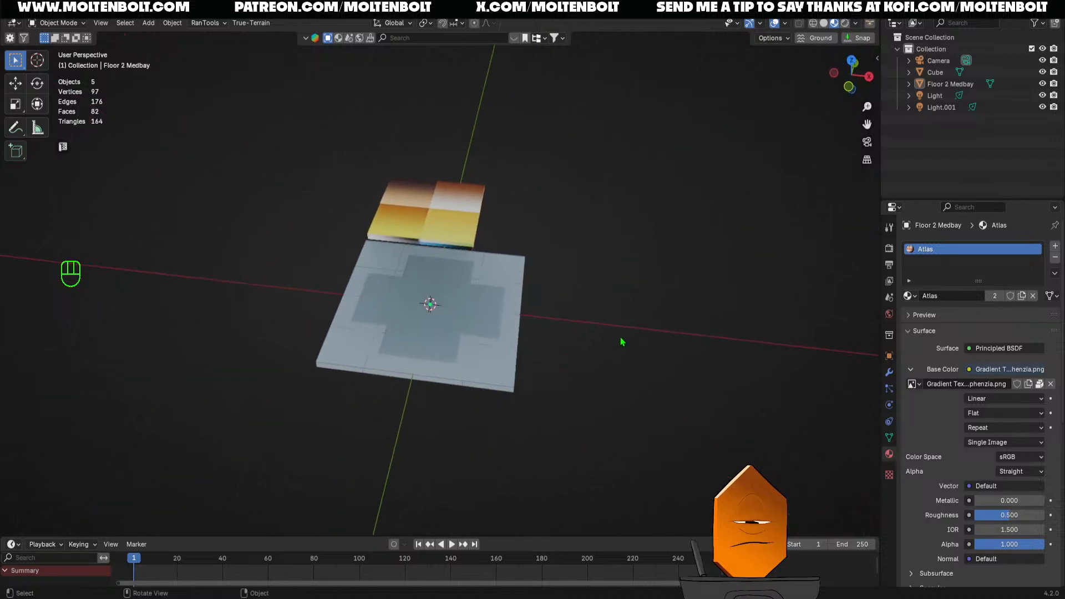
# Lower the flattened cube about 1.7 m along Z so it hovers just above the floor
pyautogui.scroll(3, 417, 192)
pyautogui.click(448, 178)
pyautogui.press('KP_1')
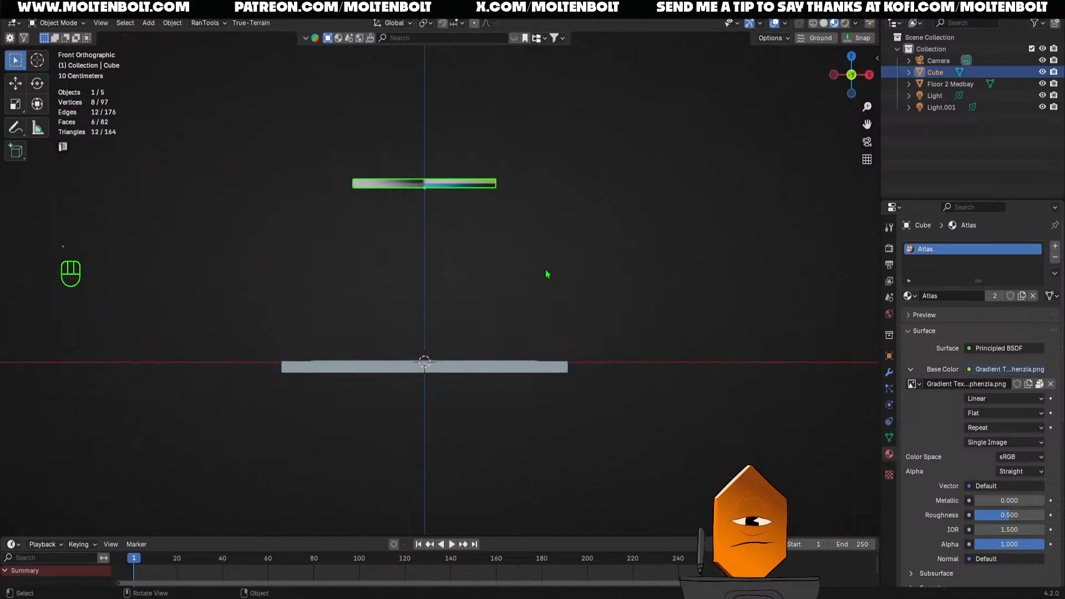
pyautogui.press('g')
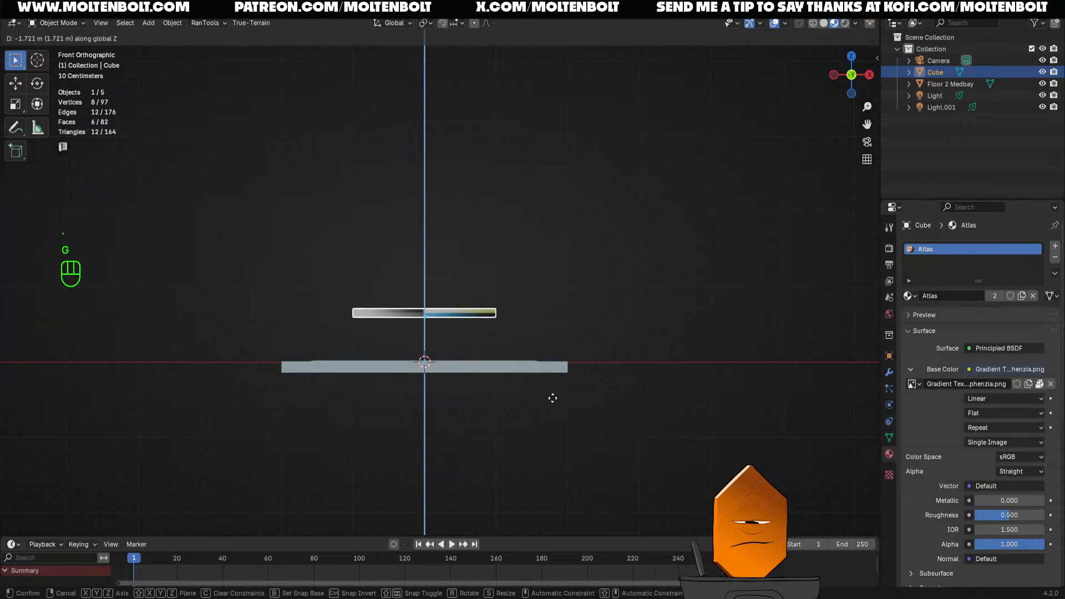
pyautogui.keyDown('ctrl'); pyautogui.click(552, 399); pyautogui.keyUp('ctrl')
pyautogui.moveTo(557, 242); pyautogui.dragTo(486, 369, button='middle')
pyautogui.click(484, 368)
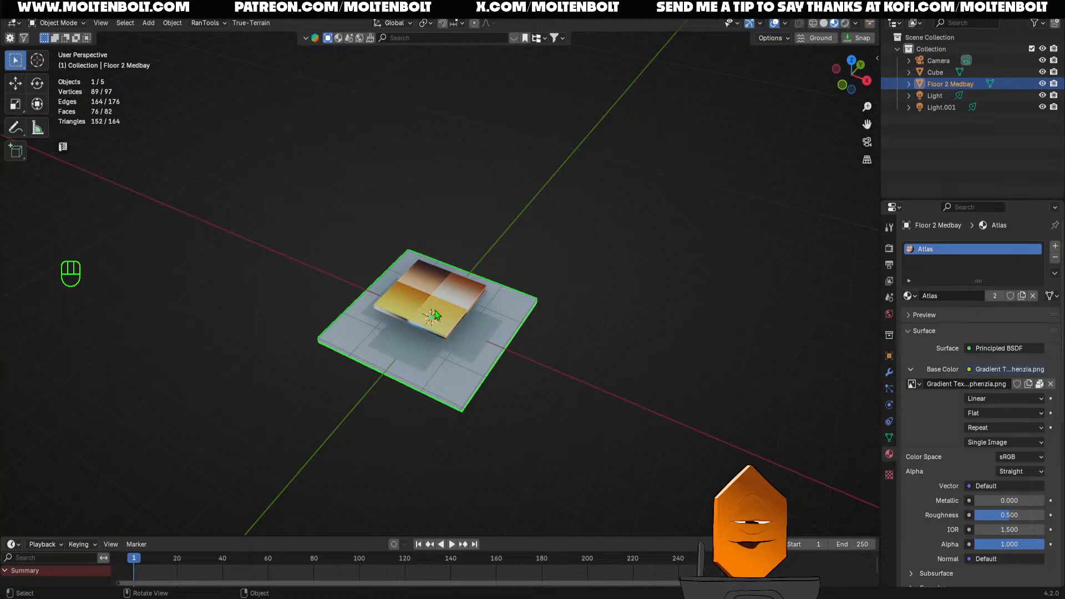
pyautogui.moveTo(435, 314); pyautogui.dragTo(480, 370, button='middle')
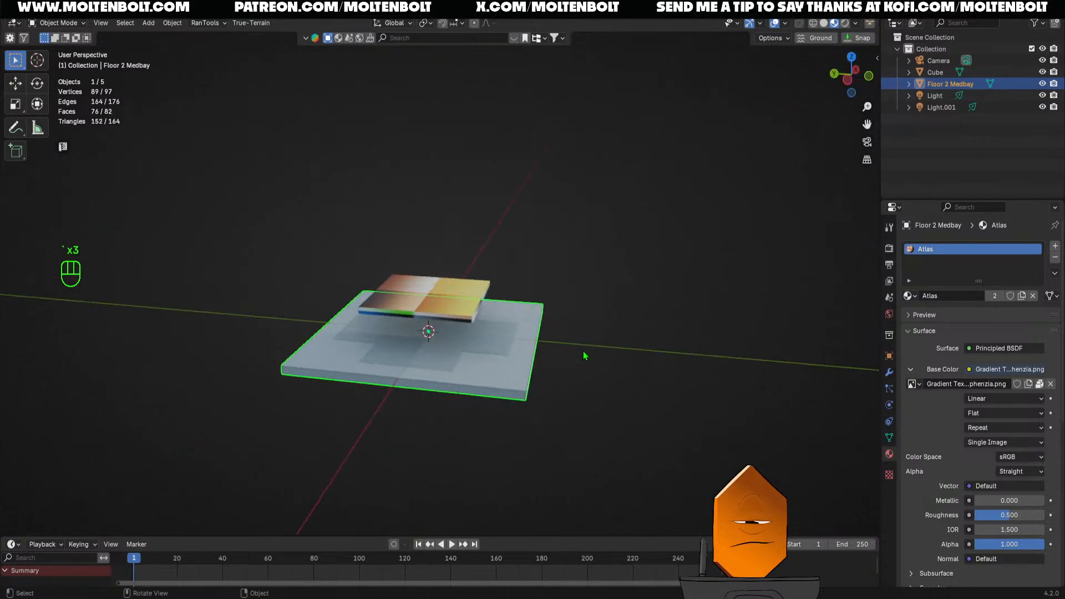
pyautogui.moveTo(583, 356); pyautogui.dragTo(544, 415, button='middle')
pyautogui.click(544, 412)
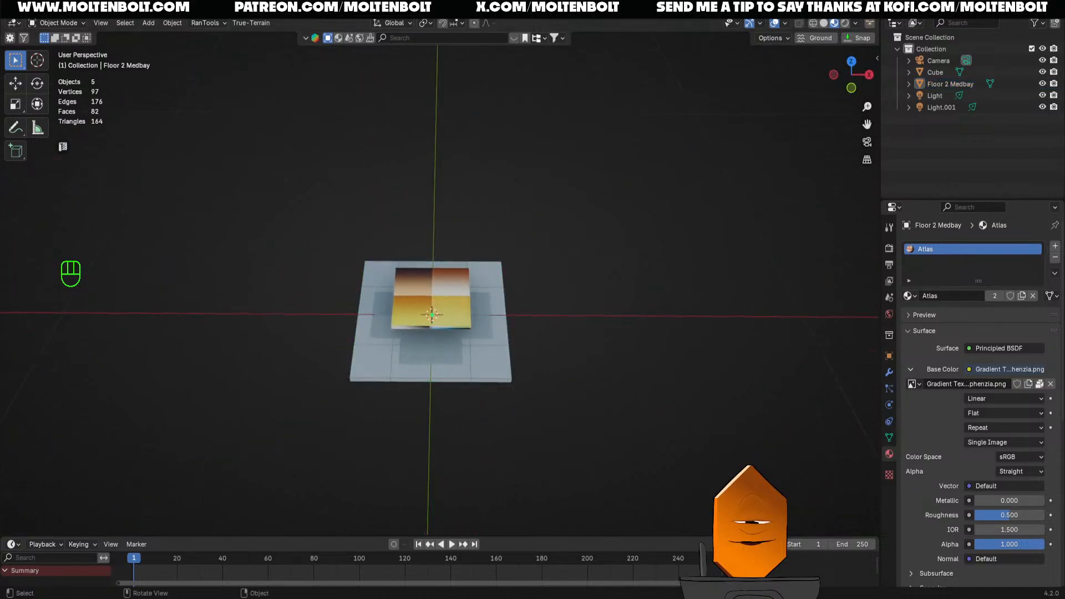
# Import the Wall Grey model into the scene alongside the floor and flattened cube
pyautogui.click(26, 9)
pyautogui.click(54, 201)
pyautogui.click(25, 9)
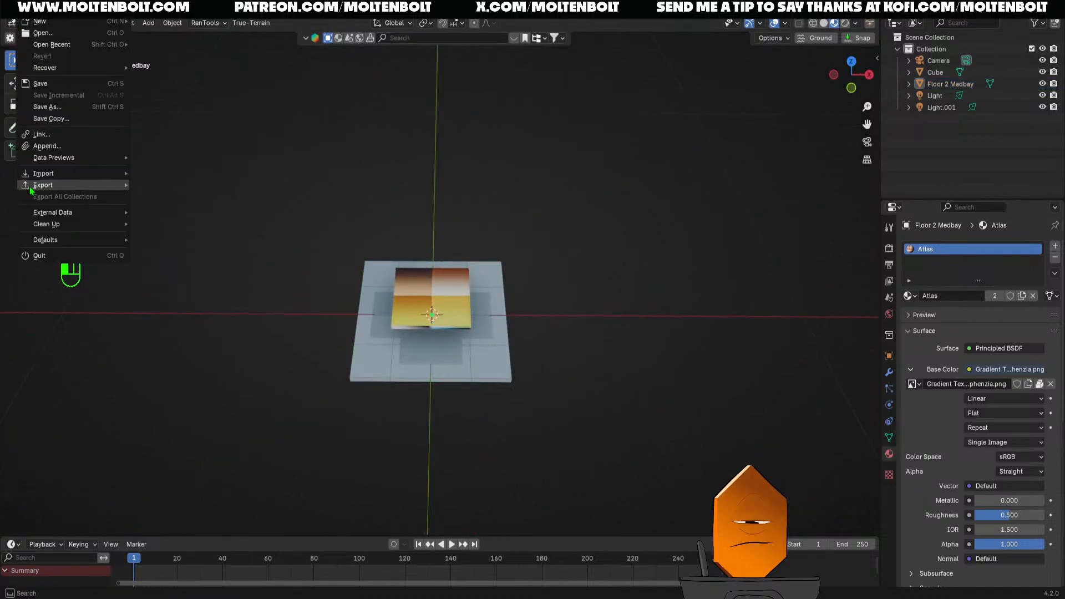
pyautogui.moveTo(44, 173)
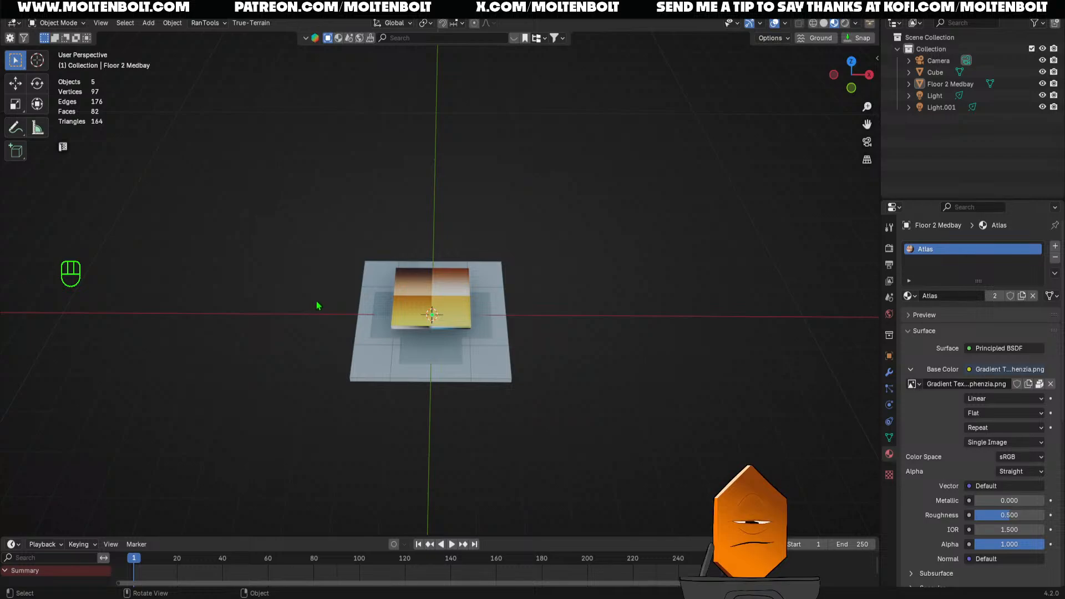
pyautogui.click(820, 453)
pyautogui.moveTo(504, 392); pyautogui.dragTo(637, 367, button='middle')
pyautogui.click(615, 361)
# Remove the Atlas.002 material from Wall Grey and add a slot holding the existing Atlas material
pyautogui.click(439, 291)
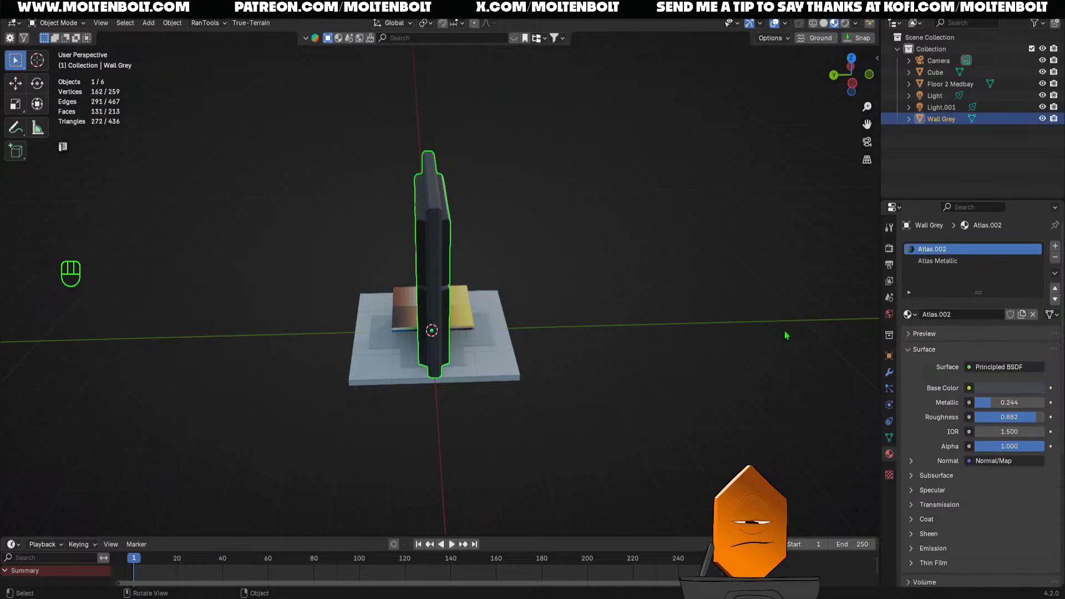
pyautogui.click(1055, 258)
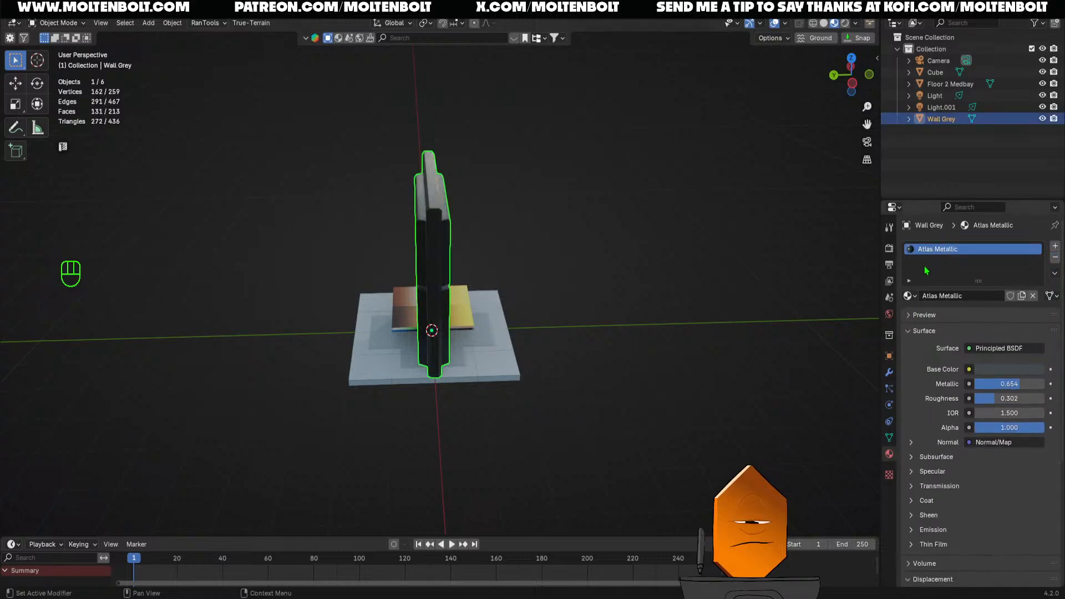
pyautogui.click(1055, 246)
pyautogui.click(909, 314)
pyautogui.click(926, 335)
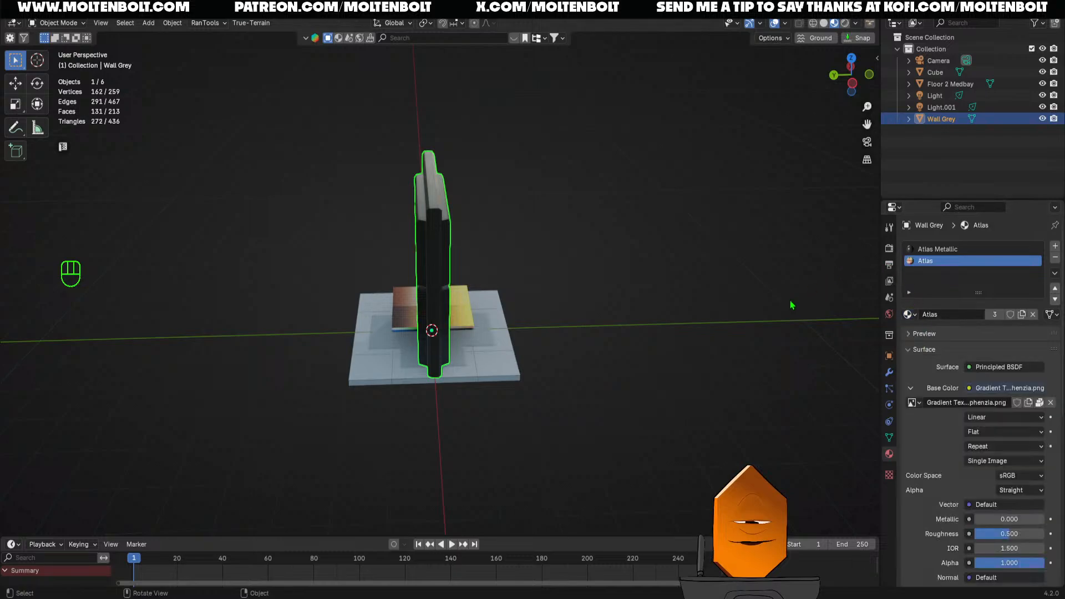
# Reorder Wall Grey's material slots so Atlas comes first, then remove the Atlas Metallic slot
pyautogui.moveTo(577, 339); pyautogui.dragTo(636, 331, button='middle')
pyautogui.moveTo(547, 351); pyautogui.dragTo(770, 300, button='middle')
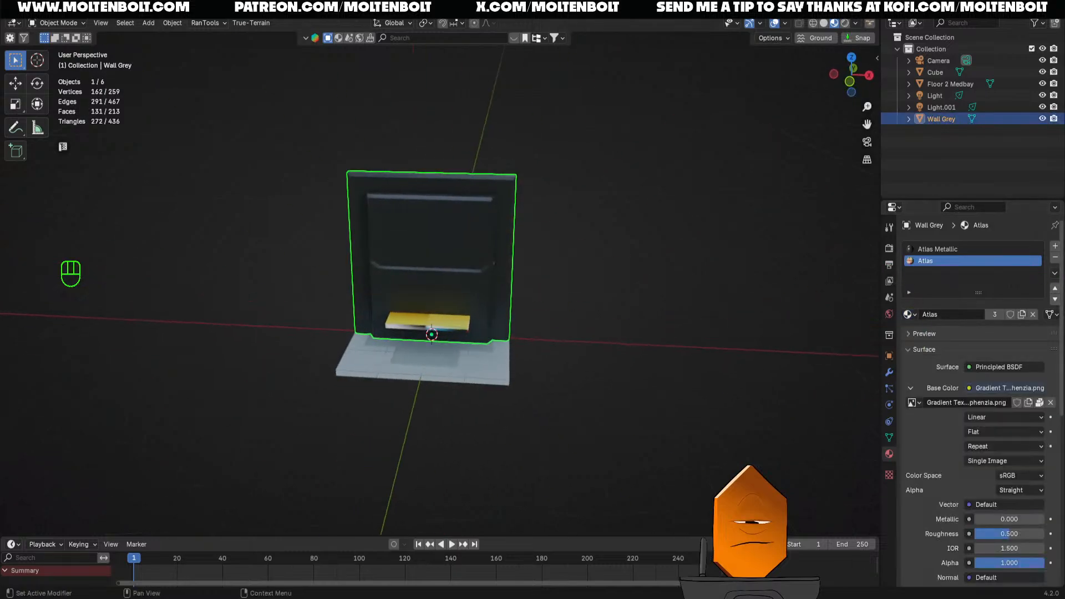
pyautogui.click(1055, 288)
pyautogui.click(616, 272)
pyautogui.click(425, 257)
pyautogui.moveTo(664, 309); pyautogui.dragTo(527, 316, button='middle')
pyautogui.moveTo(527, 316); pyautogui.dragTo(598, 293, button='middle')
pyautogui.click(937, 261)
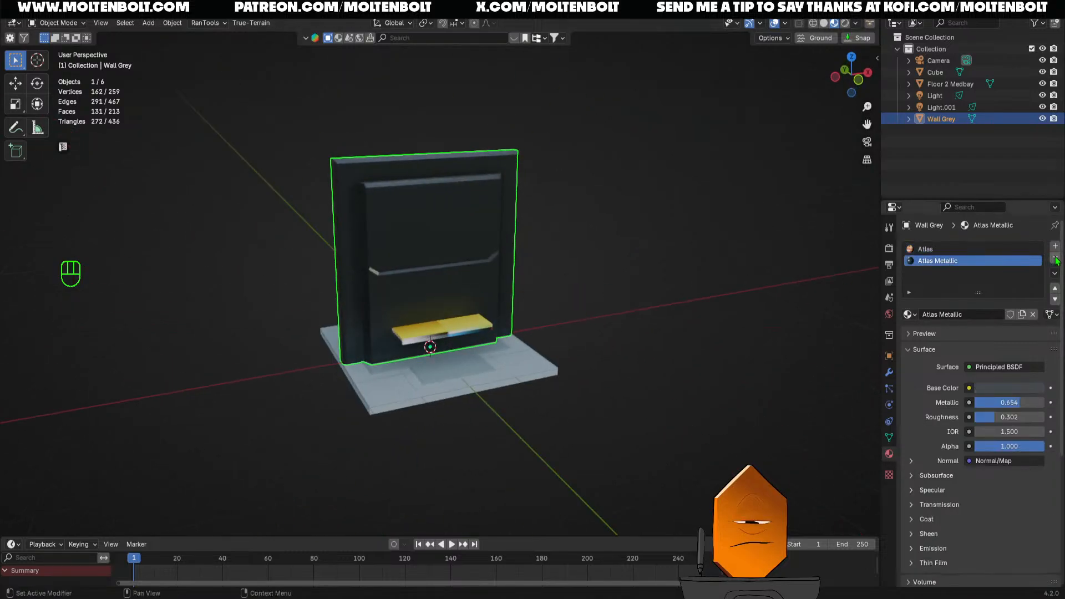
pyautogui.click(1055, 258)
pyautogui.moveTo(684, 297); pyautogui.dragTo(710, 271, button='middle')
pyautogui.keyDown('ctrl'); pyautogui.moveTo(710, 271); pyautogui.dragTo(692, 339, button='middle'); pyautogui.keyUp('ctrl')
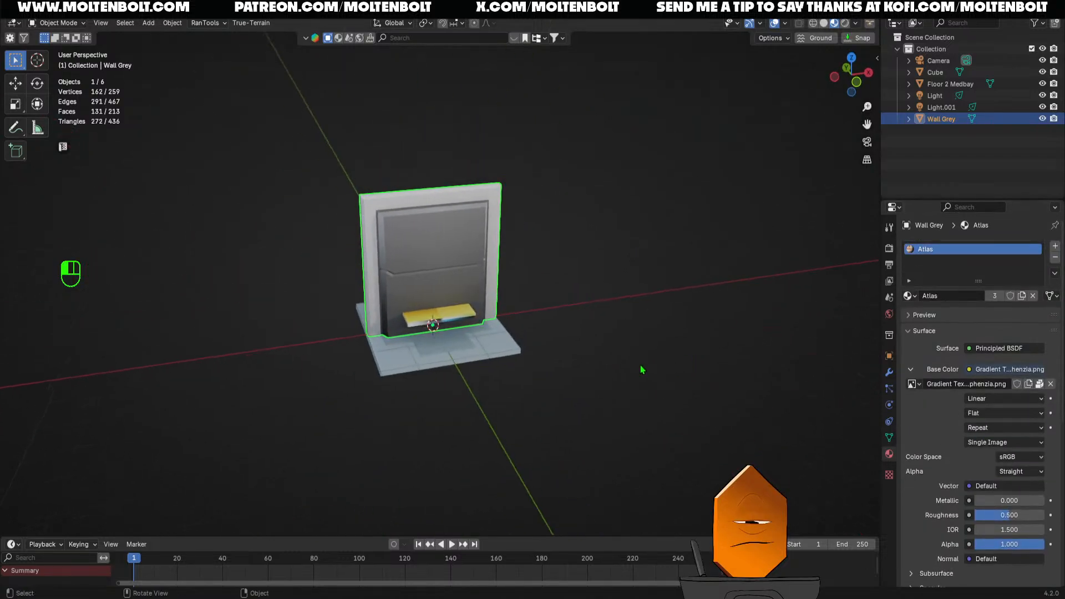
# Move Wall Grey along the Y axis to the rear edge of the floor tile and clear the selection
pyautogui.click(642, 368)
pyautogui.keyDown('ctrl'); pyautogui.moveTo(643, 367); pyautogui.dragTo(662, 280, button='middle'); pyautogui.keyUp('ctrl')
pyautogui.click(510, 307)
pyautogui.keyDown('ctrl'); pyautogui.moveTo(511, 307); pyautogui.dragTo(621, 413, button='middle'); pyautogui.keyUp('ctrl')
pyautogui.moveTo(621, 413); pyautogui.dragTo(703, 409, button='middle')
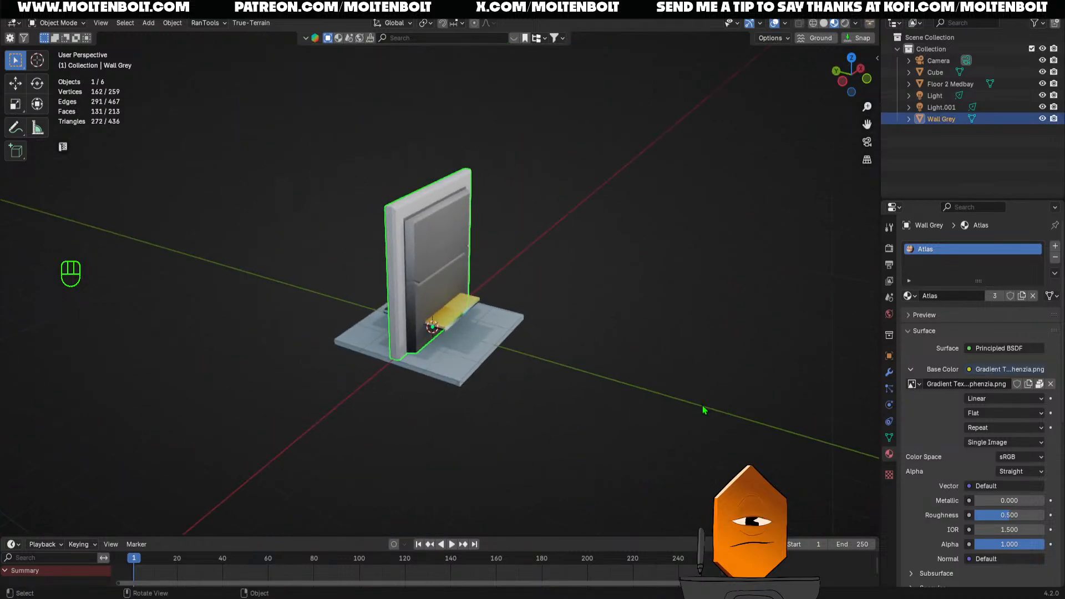
pyautogui.press('g')
pyautogui.press('y')
pyautogui.click(638, 404)
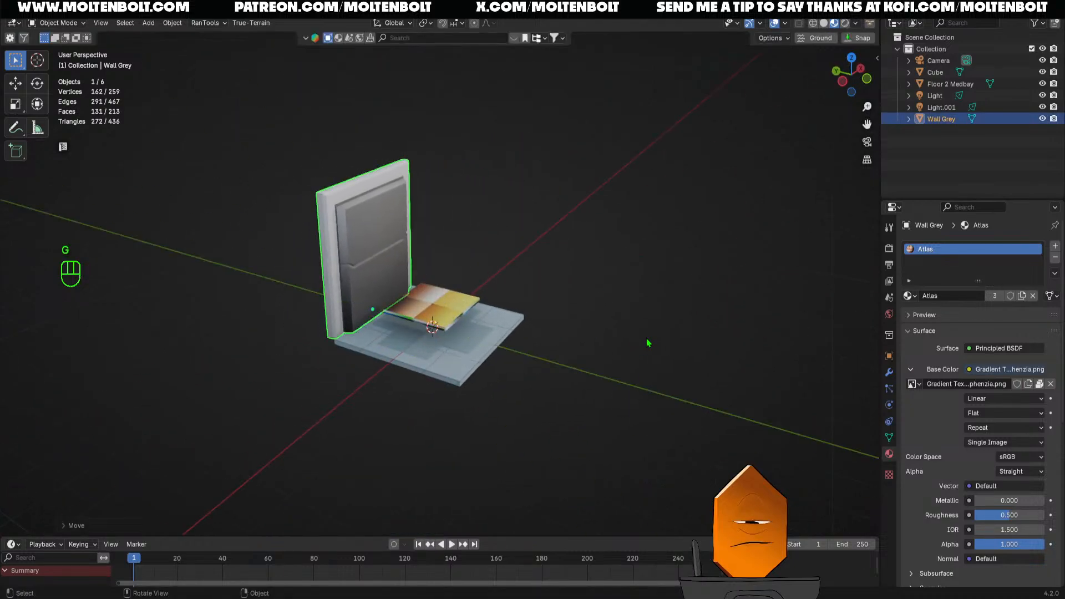
pyautogui.click(646, 342)
pyautogui.moveTo(647, 342); pyautogui.dragTo(542, 443, button='middle')
pyautogui.moveTo(542, 443); pyautogui.dragTo(532, 400, button='middle')
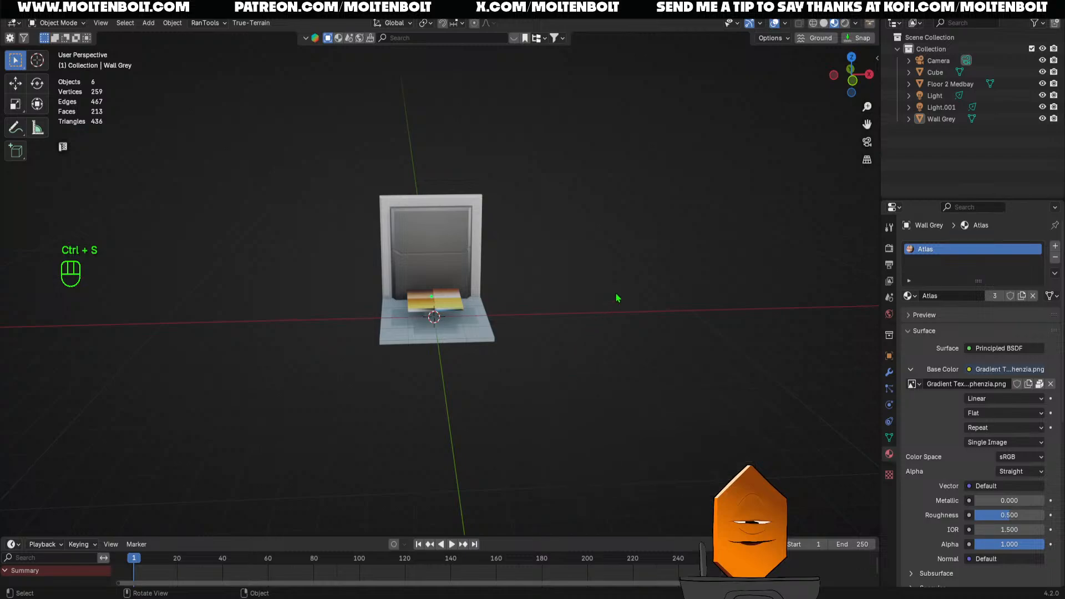
pyautogui.moveTo(524, 373); pyautogui.dragTo(519, 373, button='middle')
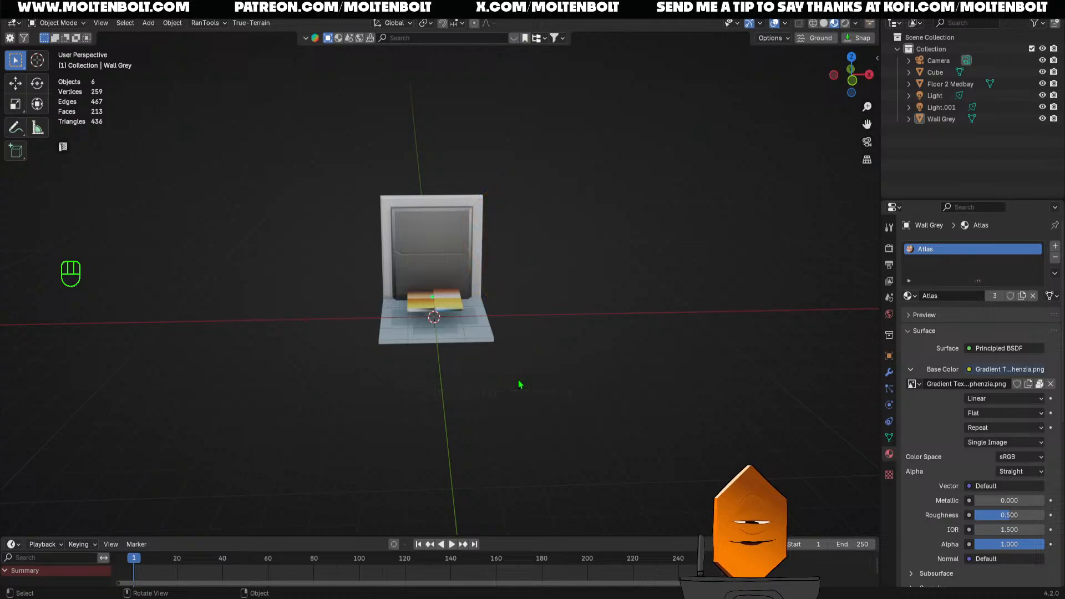
pyautogui.moveTo(514, 365); pyautogui.dragTo(674, 333, button='middle')
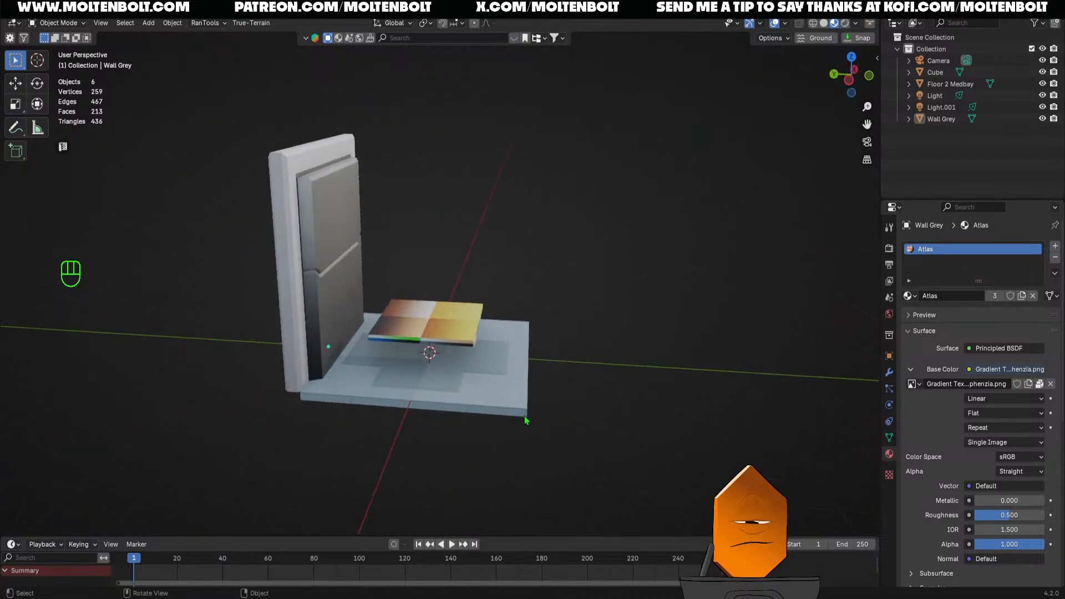
# Scale the flattened cube down slightly and inspect it against the wall and floor
pyautogui.click(524, 417)
pyautogui.keyDown('ctrl'); pyautogui.moveTo(527, 416); pyautogui.dragTo(535, 389, button='middle'); pyautogui.keyUp('ctrl')
pyautogui.click(452, 294)
pyautogui.press('s')
pyautogui.click(617, 312)
pyautogui.press('s')
pyautogui.click(588, 320)
pyautogui.press('`')
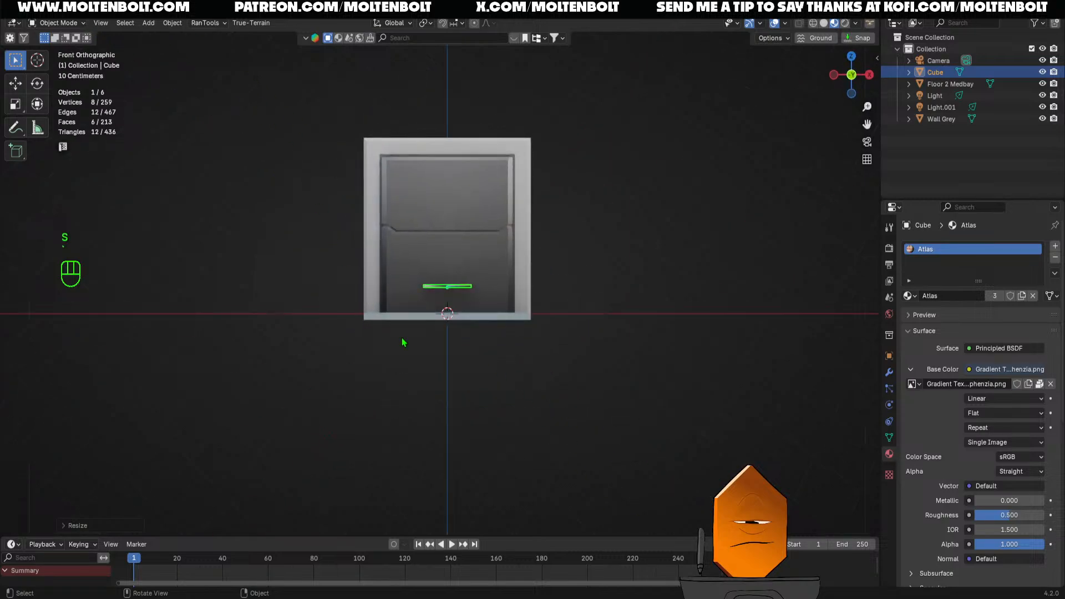
pyautogui.keyDown('shift'); pyautogui.moveTo(404, 342); pyautogui.dragTo(445, 397, button='middle'); pyautogui.keyUp('shift')
pyautogui.keyDown('ctrl'); pyautogui.moveTo(446, 396); pyautogui.dragTo(493, 267, button='middle'); pyautogui.keyUp('ctrl')
pyautogui.keyDown('shift'); pyautogui.moveTo(535, 384); pyautogui.dragTo(137, 399, button='middle'); pyautogui.keyUp('shift')
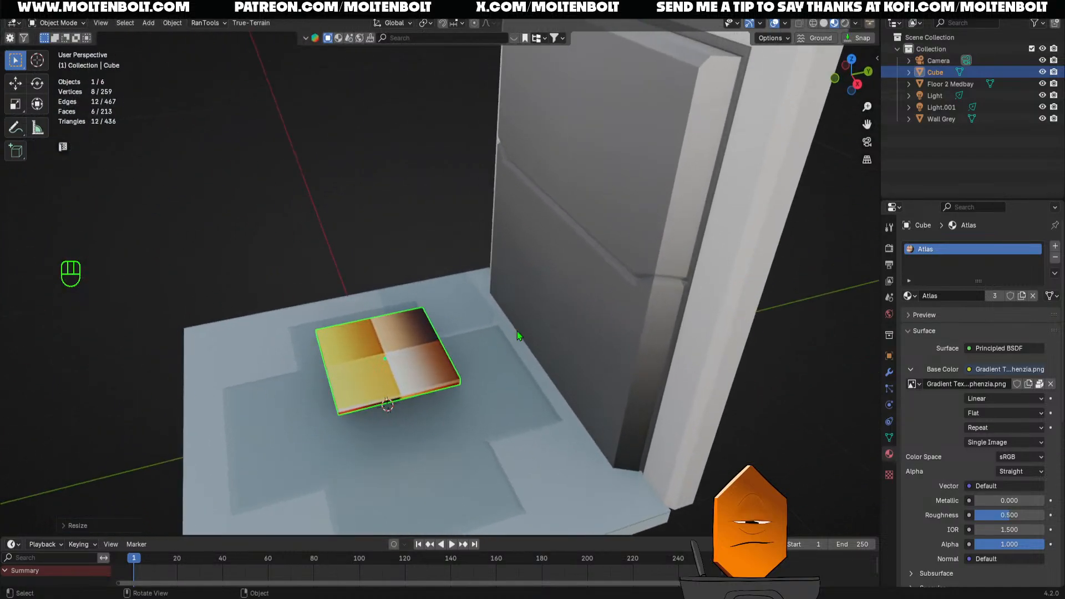
# Remove the Atlas material from the flattened cube and switch the viewport to solid shading
pyautogui.click(1055, 258)
pyautogui.moveTo(404, 354)
pyautogui.mouseDown(button='middle')
pyautogui.moveTo(544, 371)
pyautogui.moveTo(519, 328)
pyautogui.moveTo(656, 281)
pyautogui.moveTo(568, 419)
pyautogui.moveTo(582, 366)
pyautogui.moveTo(533, 425)
pyautogui.mouseUp(button='middle')
pyautogui.press('z')
pyautogui.click(566, 324)
pyautogui.moveTo(532, 424)
pyautogui.keyDown('ctrl'); pyautogui.mouseDown(button='middle')
pyautogui.moveTo(390, 361)
pyautogui.moveTo(500, 316)
pyautogui.mouseUp(button='middle'); pyautogui.keyUp('ctrl')
pyautogui.press('Tab')
pyautogui.scroll(-5, 391, 365)
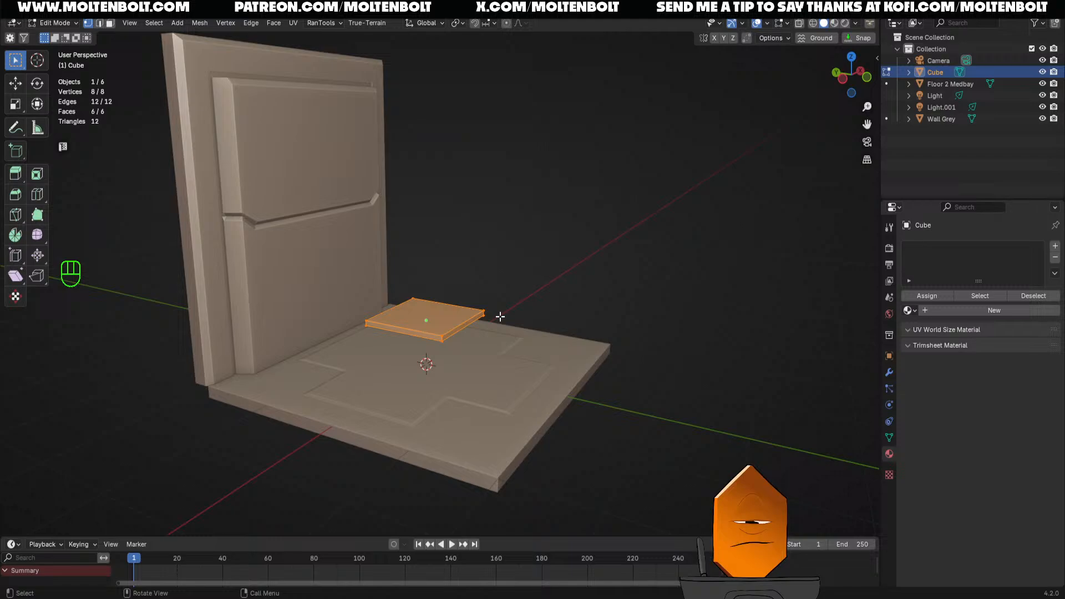
pyautogui.press('Tab')
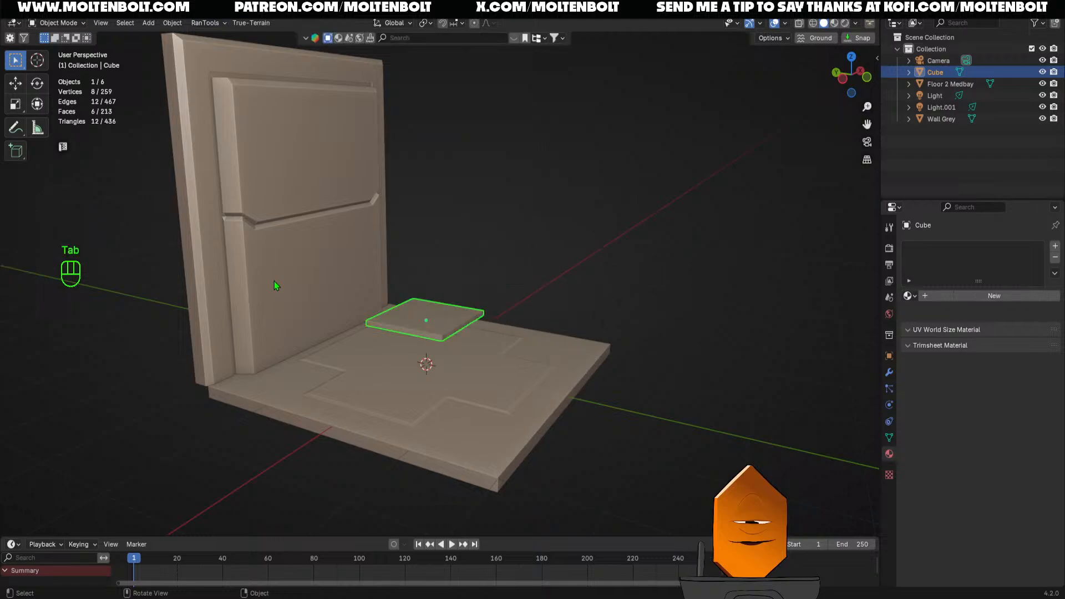
# Move the flattened cube off the floor tile into the empty space beside it
pyautogui.moveTo(274, 281); pyautogui.dragTo(472, 378, button='middle')
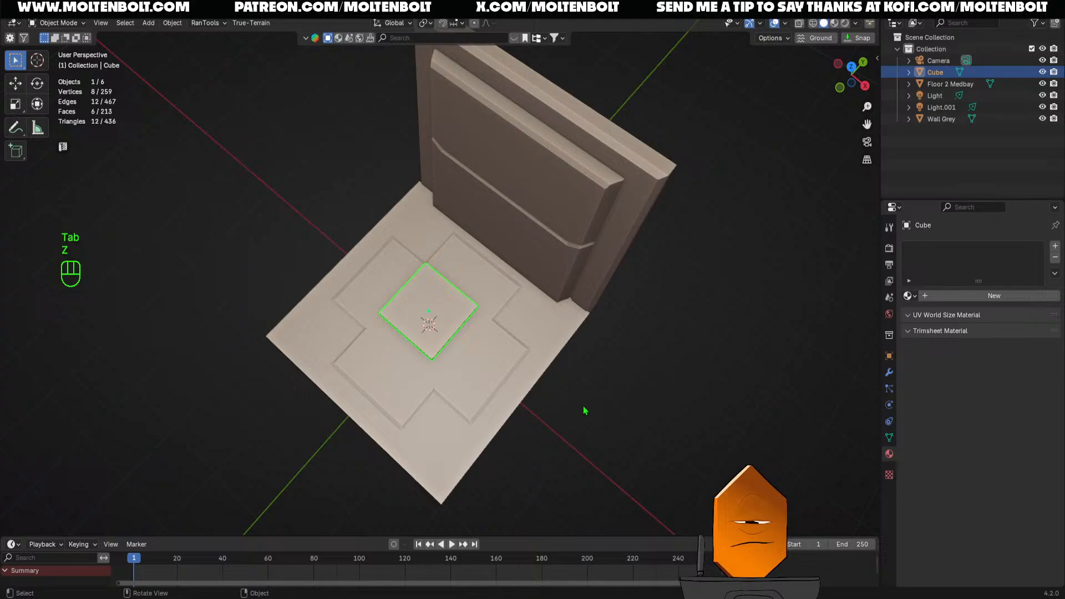
pyautogui.moveTo(584, 410); pyautogui.dragTo(592, 357, button='middle')
pyautogui.moveTo(524, 425)
pyautogui.mouseDown(button='middle')
pyautogui.moveTo(540, 354)
pyautogui.moveTo(535, 407)
pyautogui.mouseUp(button='middle')
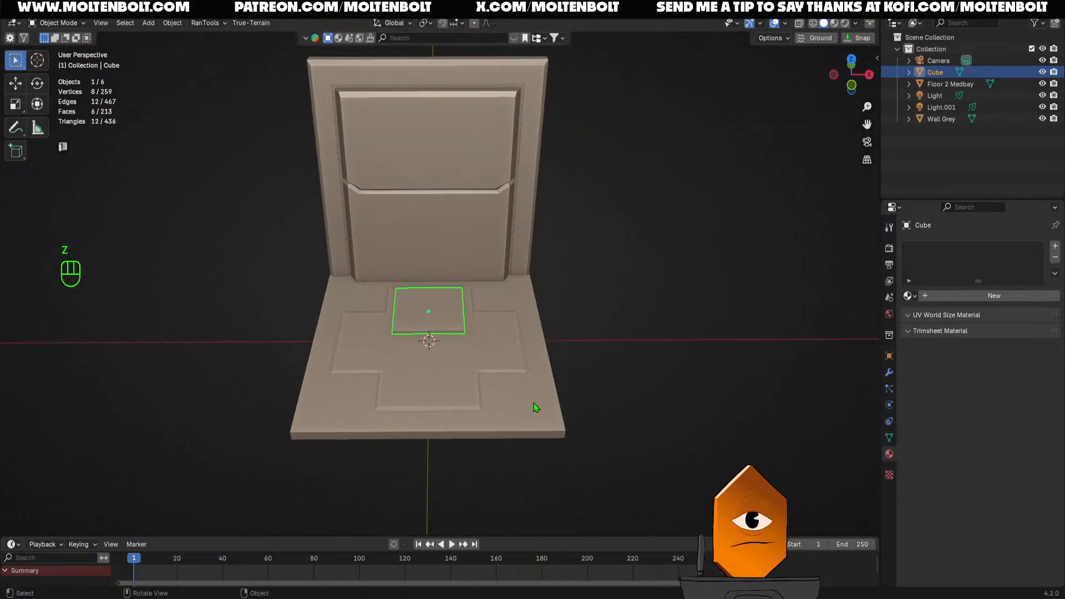
pyautogui.press('KP_Decimal')
pyautogui.keyDown('ctrl'); pyautogui.moveTo(577, 219); pyautogui.dragTo(453, 270, button='middle'); pyautogui.keyUp('ctrl')
pyautogui.moveTo(453, 270); pyautogui.dragTo(530, 321, button='middle')
pyautogui.keyDown('ctrl'); pyautogui.moveTo(541, 265); pyautogui.dragTo(641, 485, button='middle'); pyautogui.keyUp('ctrl')
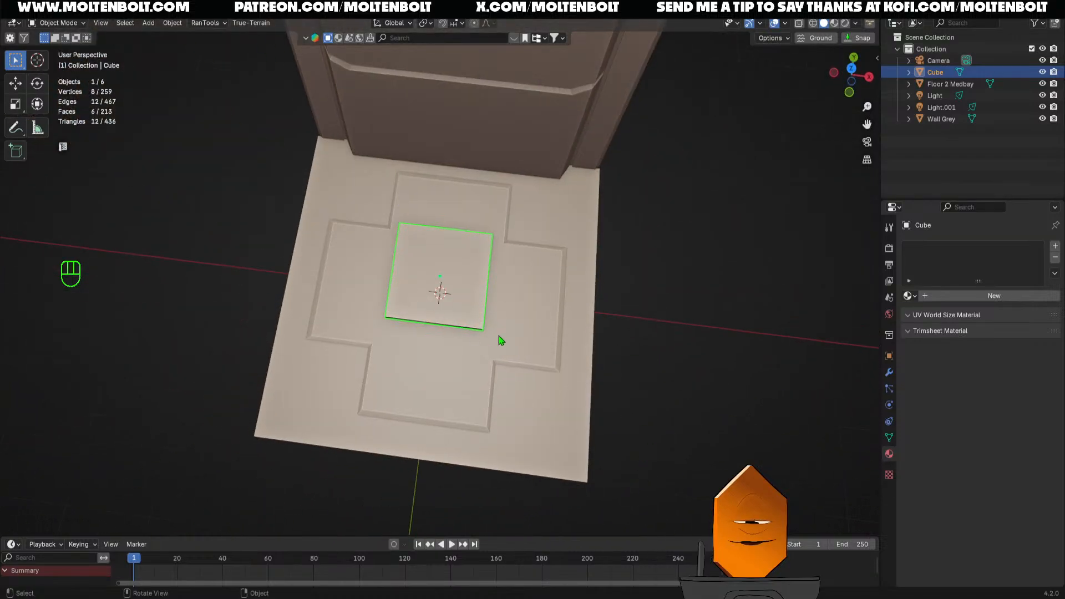
pyautogui.press('g')
pyautogui.click(240, 326)
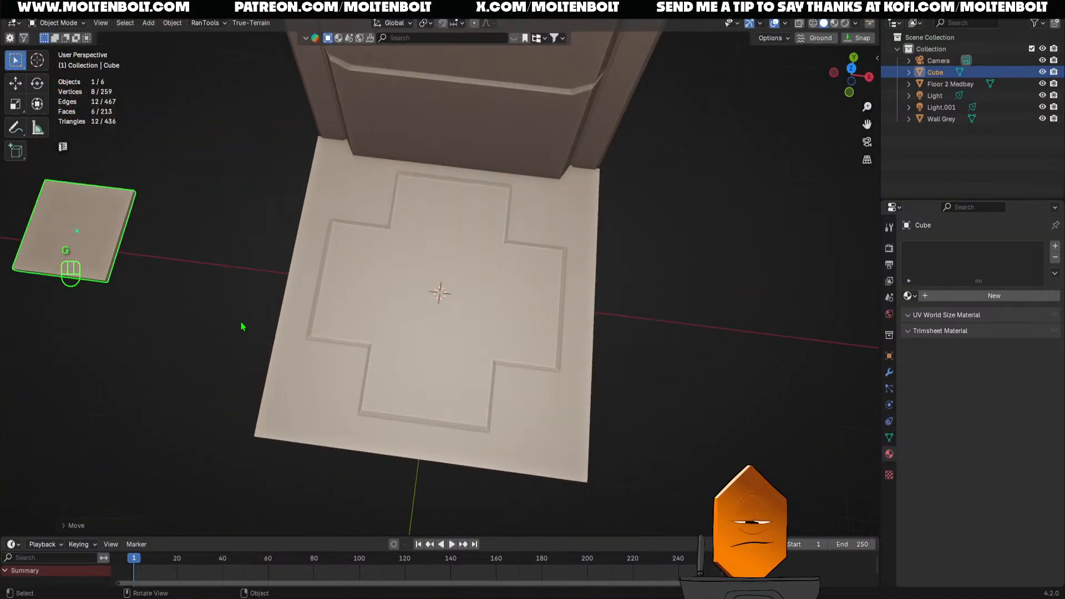
pyautogui.scroll(-3, 391, 389)
pyautogui.moveTo(392, 389); pyautogui.dragTo(463, 373, button='middle')
# Add a cylinder mesh at the world origin with 8 vertices
pyautogui.hotkey('shift', 'a')
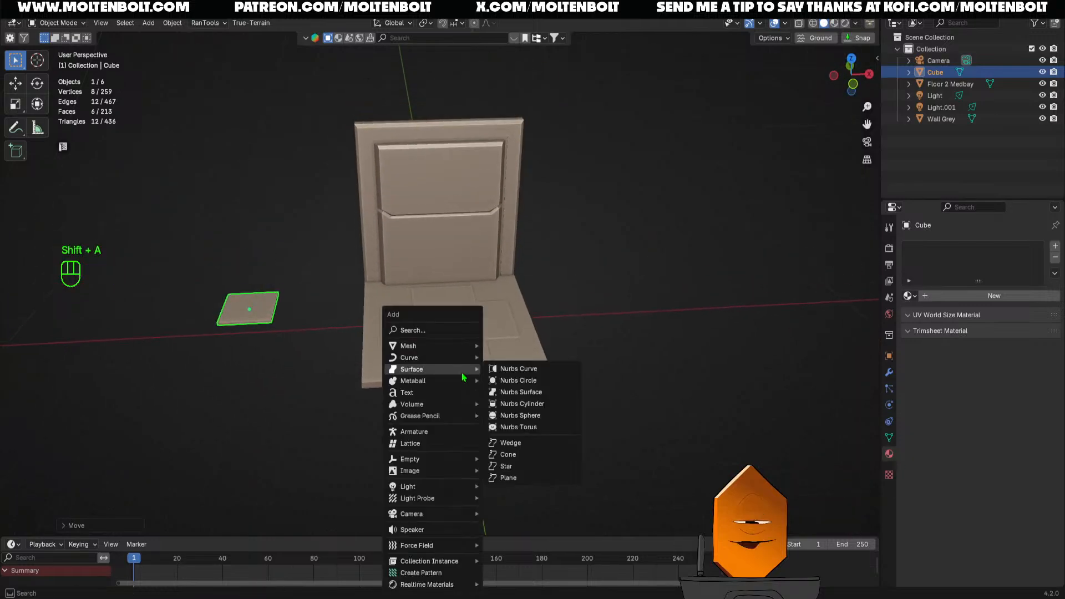
pyautogui.moveTo(442, 352)
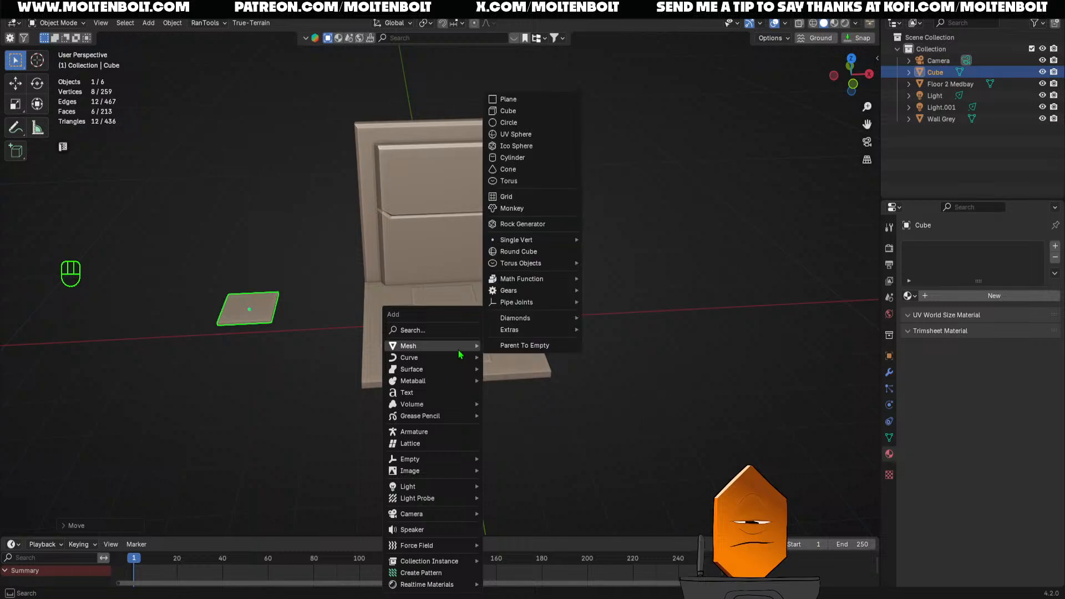
pyautogui.click(513, 158)
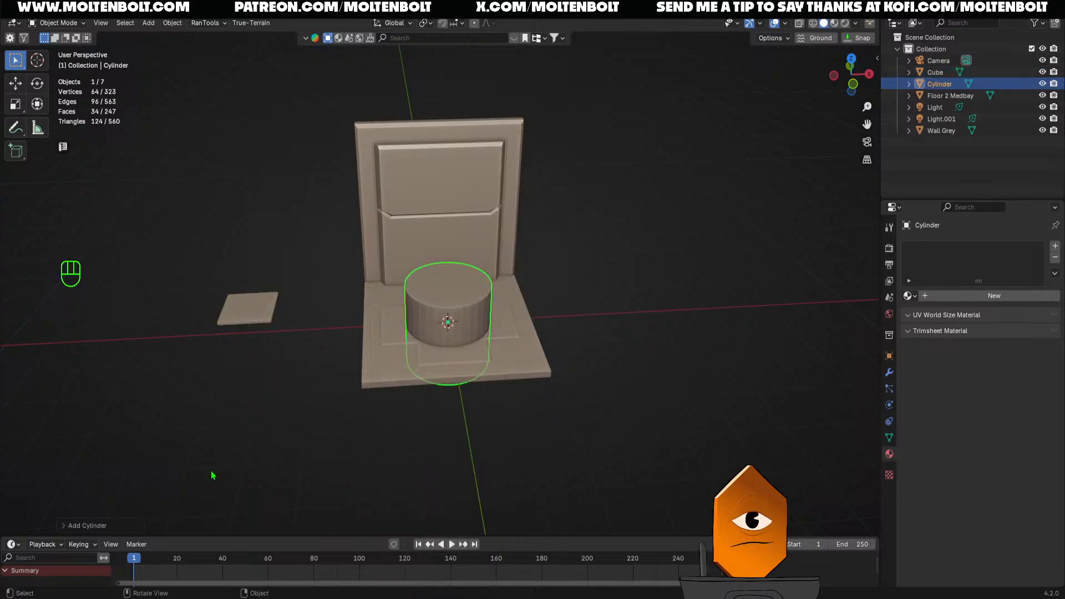
pyautogui.click(72, 525)
pyautogui.click(162, 385)
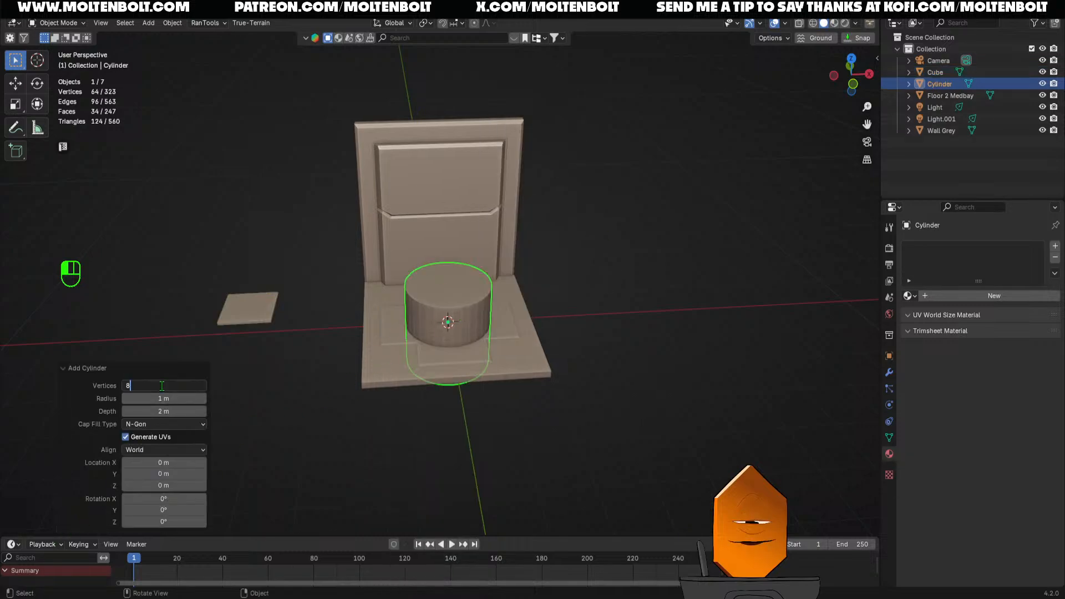
pyautogui.write('8')
pyautogui.press('Return')
# Flatten the cylinder to 0.067 along Z and raise it about 1.03 m above the floor
pyautogui.moveTo(571, 343); pyautogui.dragTo(451, 313, button='middle')
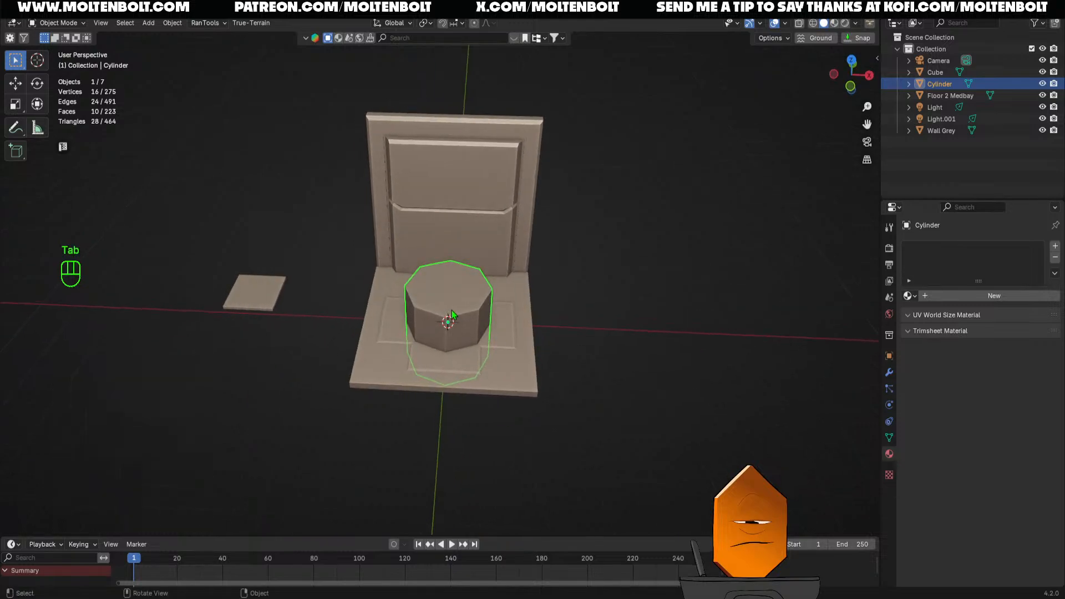
pyautogui.press('KP_1')
pyautogui.press('s')
pyautogui.press('z')
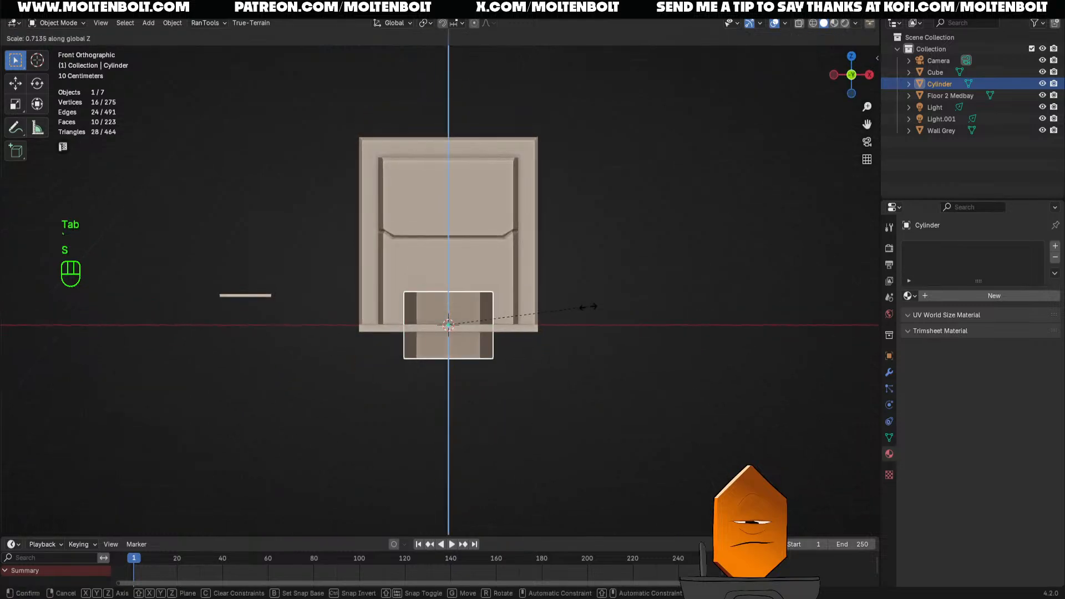
pyautogui.click(488, 324)
pyautogui.press('g')
pyautogui.press('z')
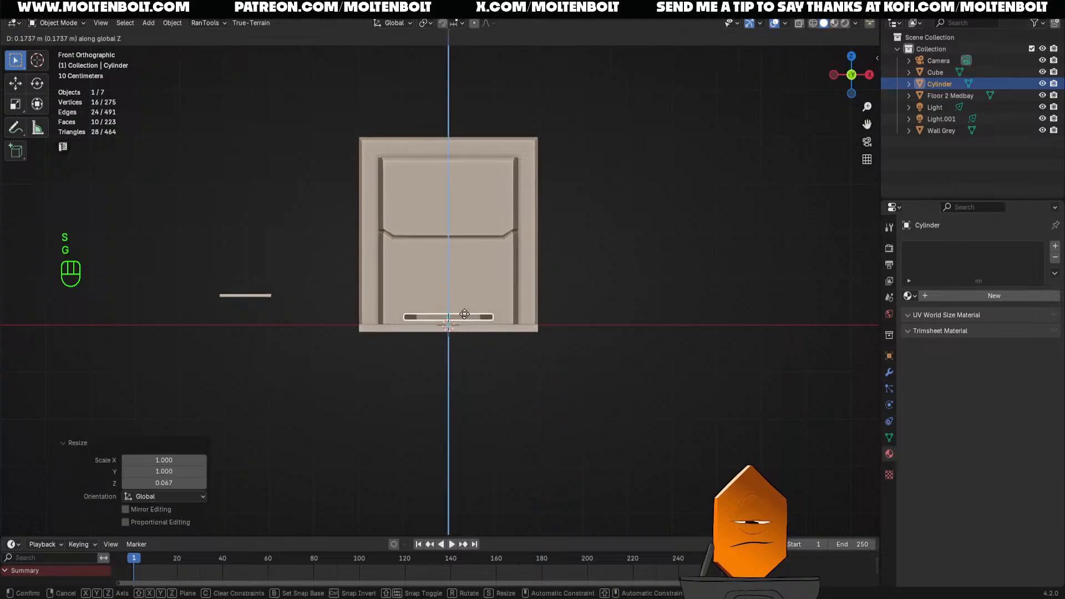
pyautogui.click(469, 287)
pyautogui.moveTo(469, 287); pyautogui.dragTo(513, 362, button='middle')
pyautogui.scroll(4, 513, 362)
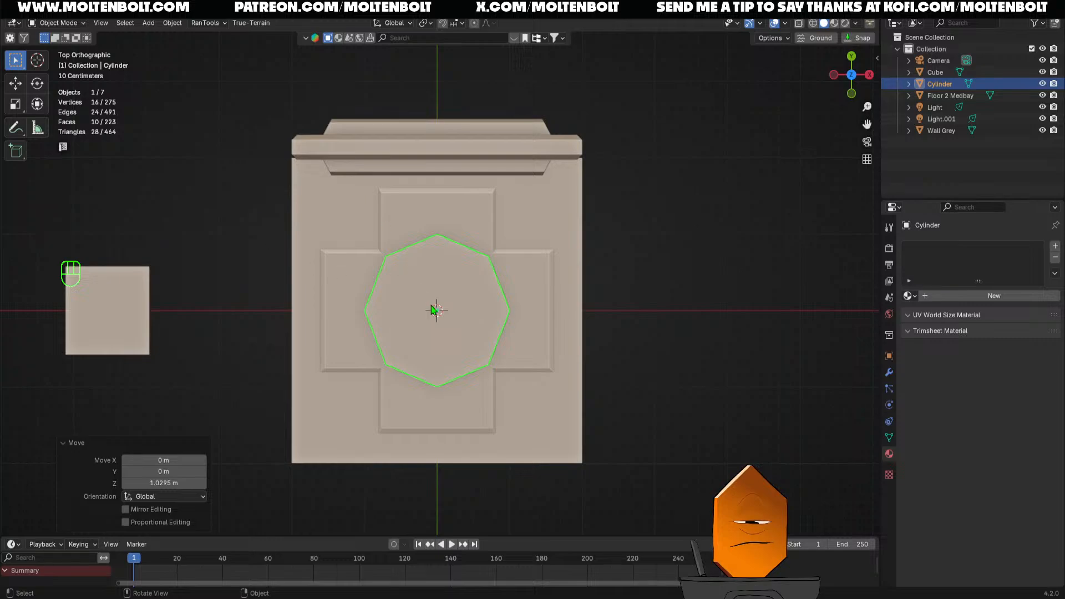
pyautogui.moveTo(435, 310); pyautogui.dragTo(427, 323, button='middle')
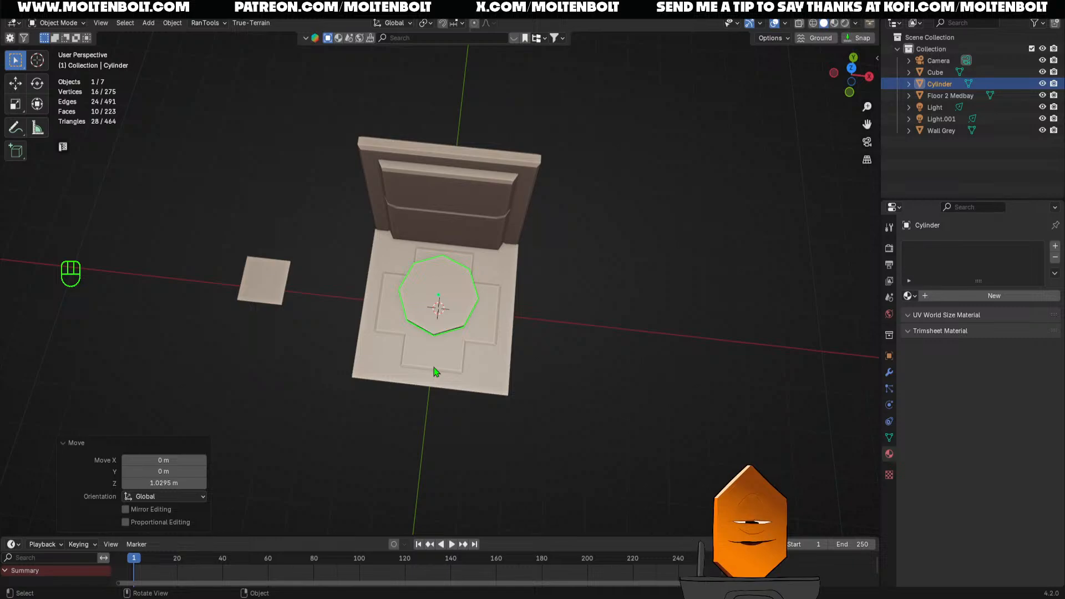
pyautogui.click(562, 431)
pyautogui.click(424, 305)
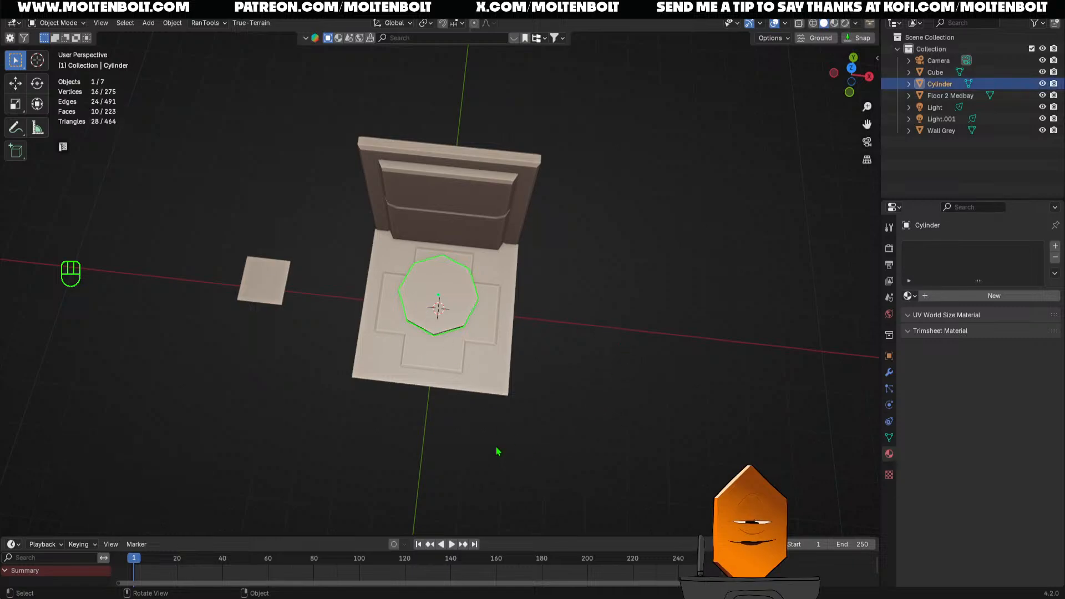
pyautogui.moveTo(499, 411); pyautogui.dragTo(506, 382, button='middle')
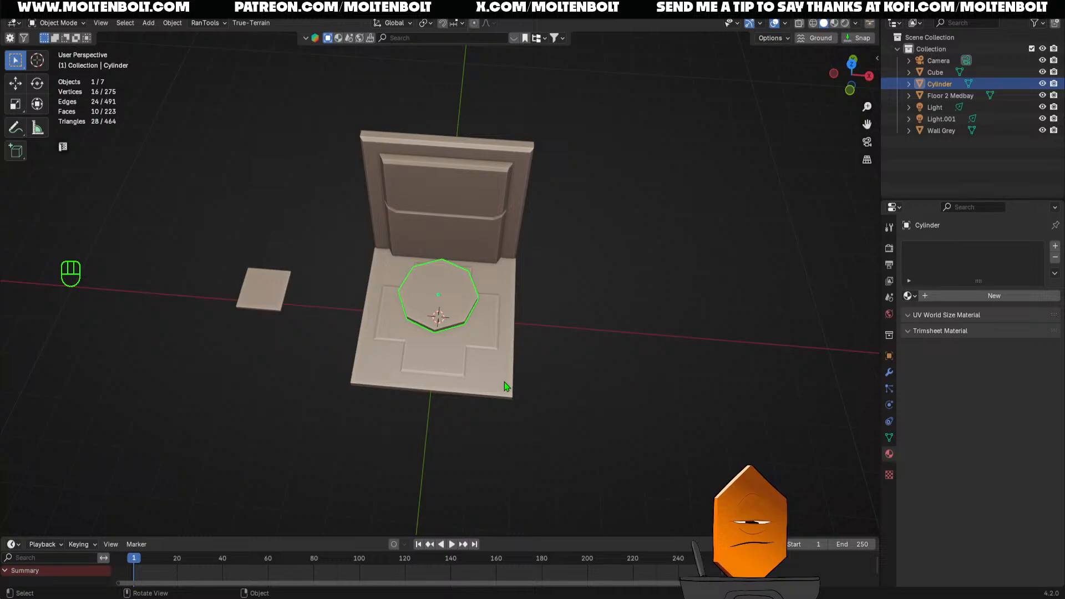
pyautogui.moveTo(536, 394); pyautogui.dragTo(497, 267, button='middle')
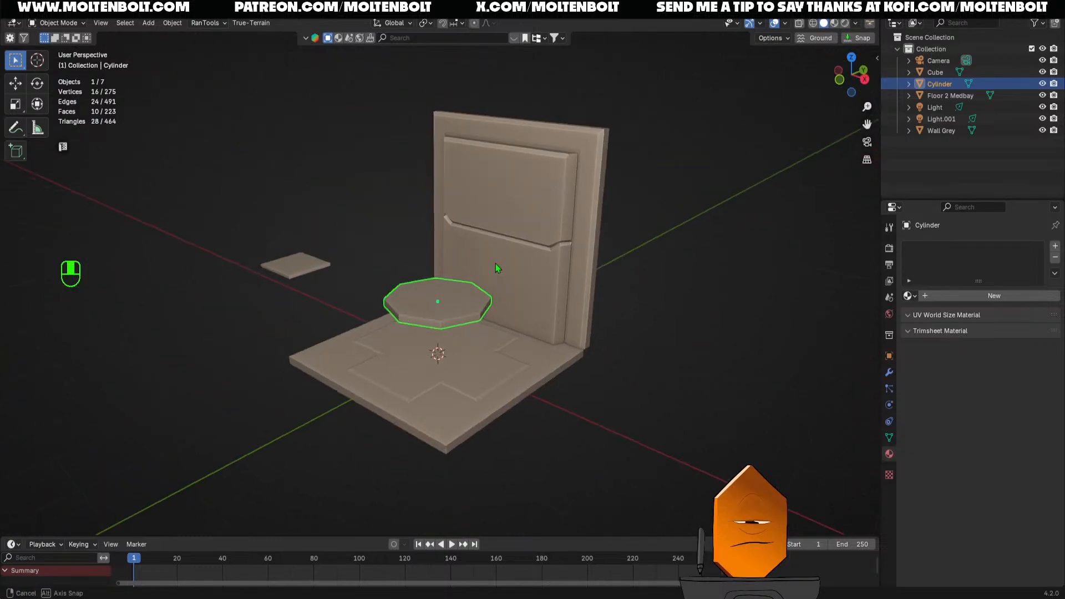
pyautogui.hotkey('alt', 'a')
pyautogui.hotkey('ctrl', 'z')
pyautogui.moveTo(508, 395); pyautogui.dragTo(566, 420, button='middle')
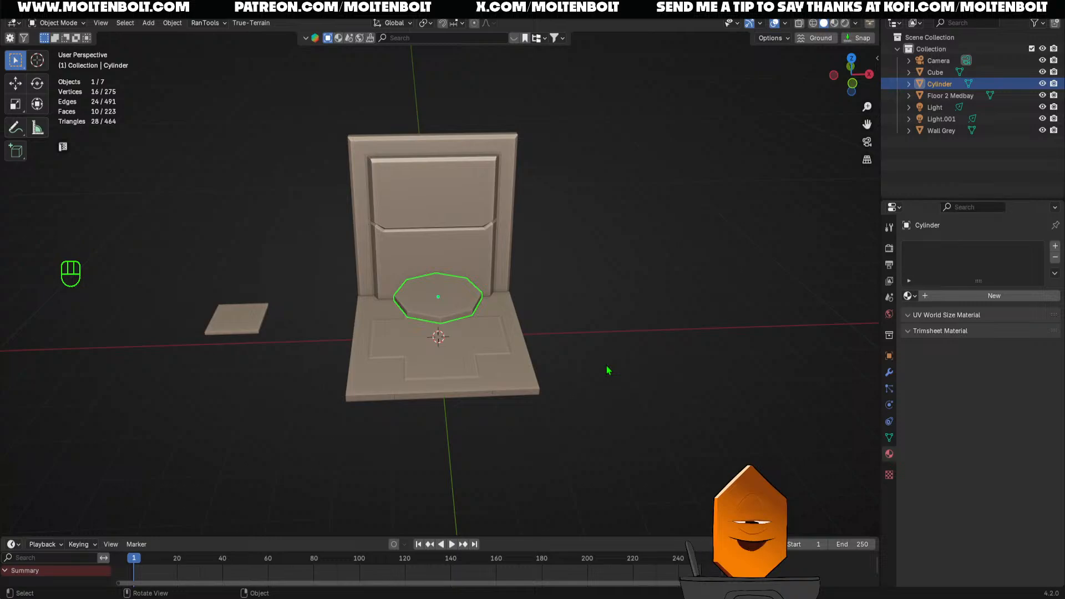
pyautogui.moveTo(626, 341); pyautogui.dragTo(527, 410, button='middle')
pyautogui.click(533, 449)
pyautogui.scroll(3, 516, 367)
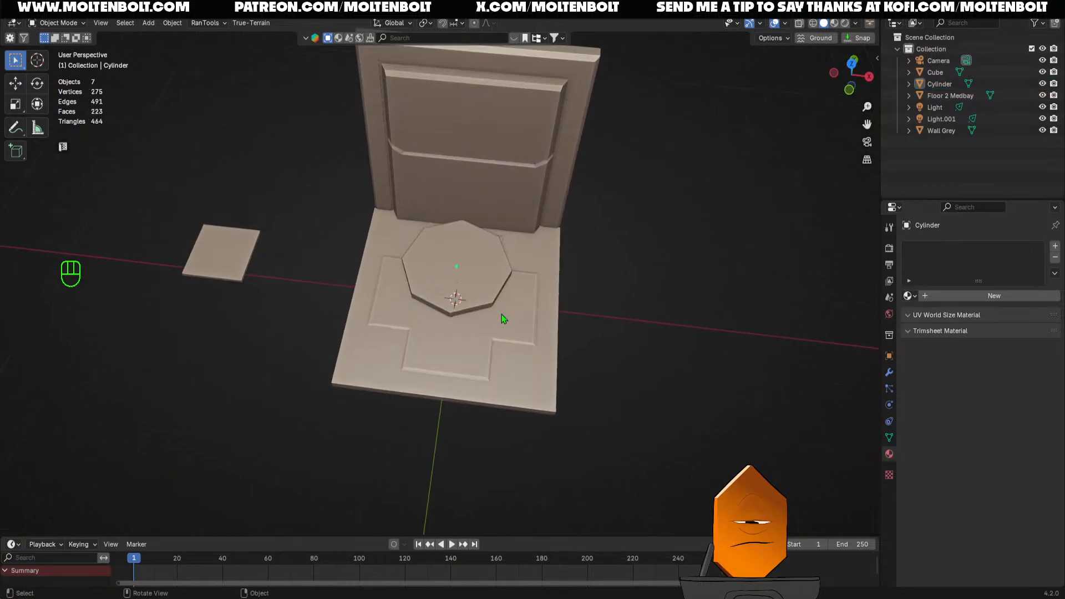
# Duplicate the flattened cylinder's bottom face and offset the copy about 0.124 m downward along Z
pyautogui.click(495, 296)
pyautogui.moveTo(593, 400); pyautogui.dragTo(597, 304, button='middle')
pyautogui.press('`')
pyautogui.click(557, 286)
pyautogui.moveTo(507, 337); pyautogui.dragTo(565, 352, button='middle')
pyautogui.press('`')
pyautogui.click(521, 334)
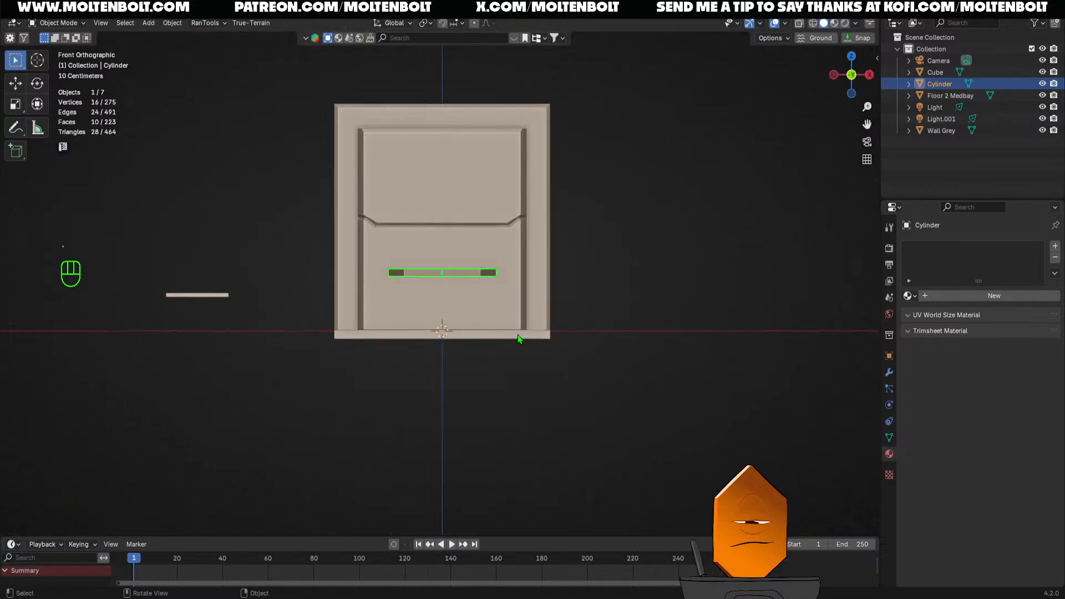
pyautogui.scroll(4, 489, 308)
pyautogui.press('Tab')
pyautogui.press('3')
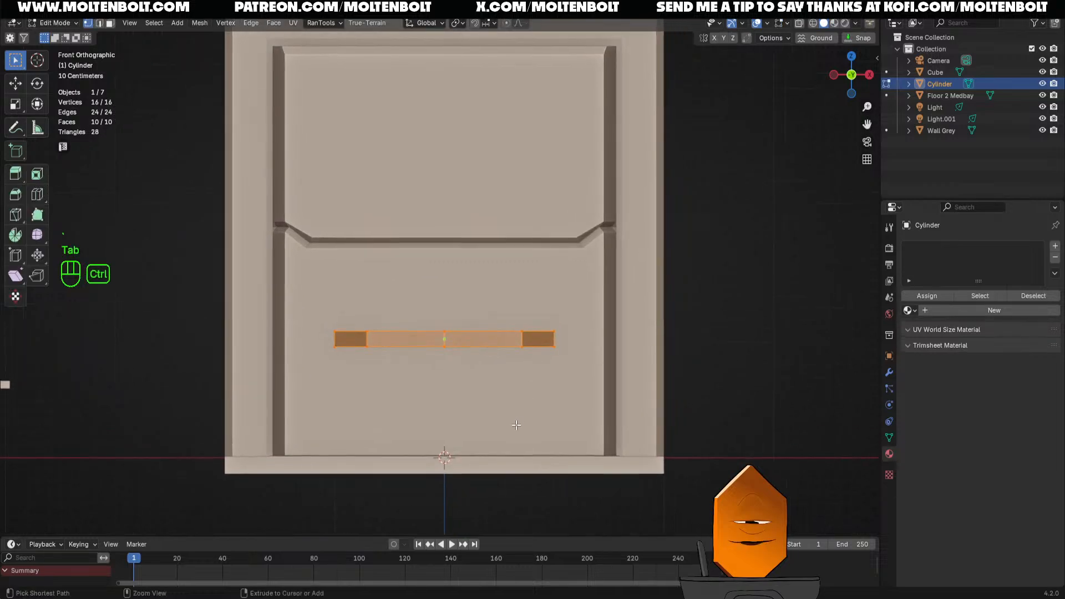
pyautogui.moveTo(515, 423); pyautogui.dragTo(617, 321, button='middle')
pyautogui.click(494, 332)
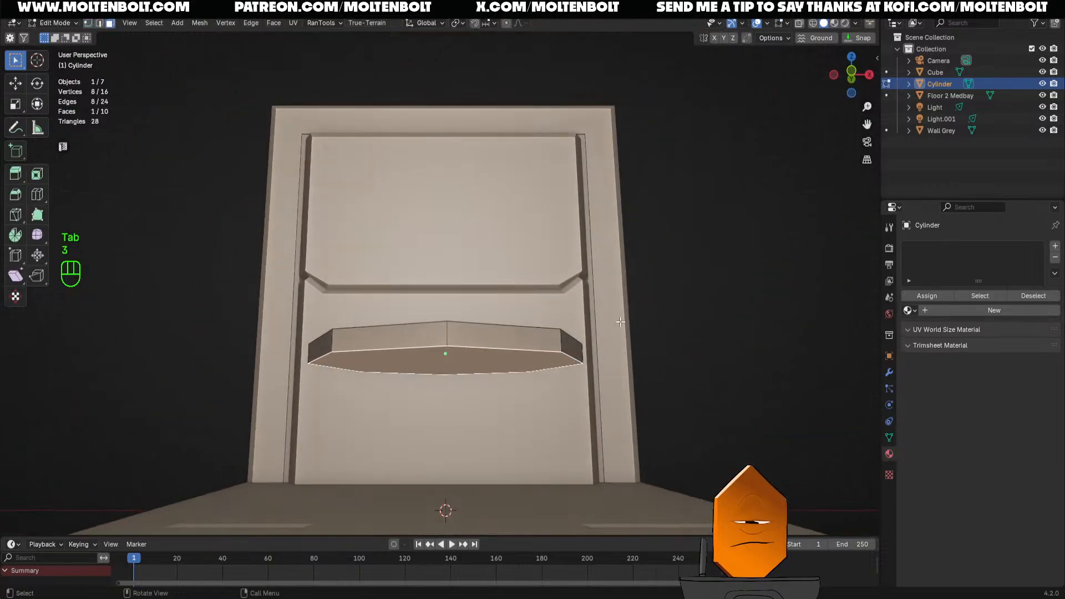
pyautogui.hotkey('shift', 'd')
pyautogui.press('z')
pyautogui.click(617, 339)
# Scale the duplicated octagonal face to about 0.391 and raise it about 0.124 m along Z against the tabletop's underside
pyautogui.press('s')
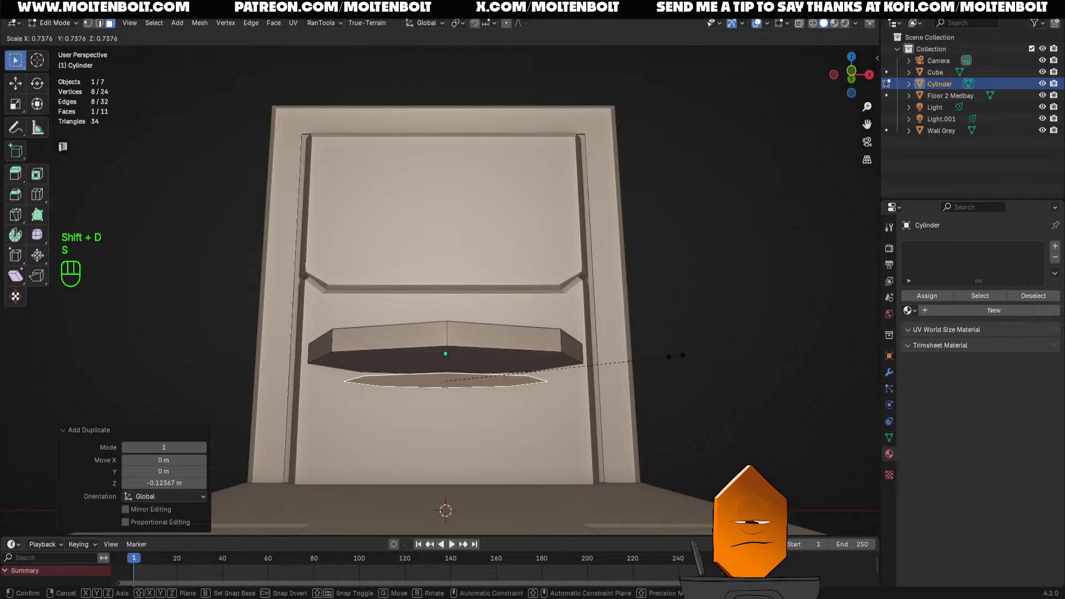
pyautogui.click(568, 364)
pyautogui.press('g')
pyautogui.press('z')
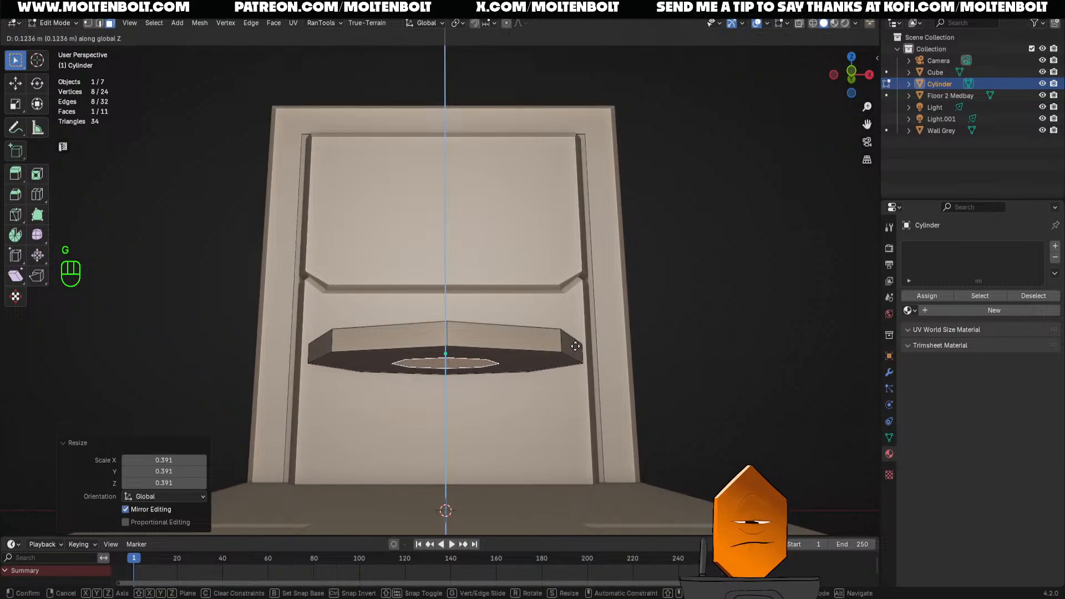
pyautogui.click(576, 346)
# Extrude the small octagon about 0.179 m downward as a collar, and extrude a further section tapered to about 0.794
pyautogui.press('e')
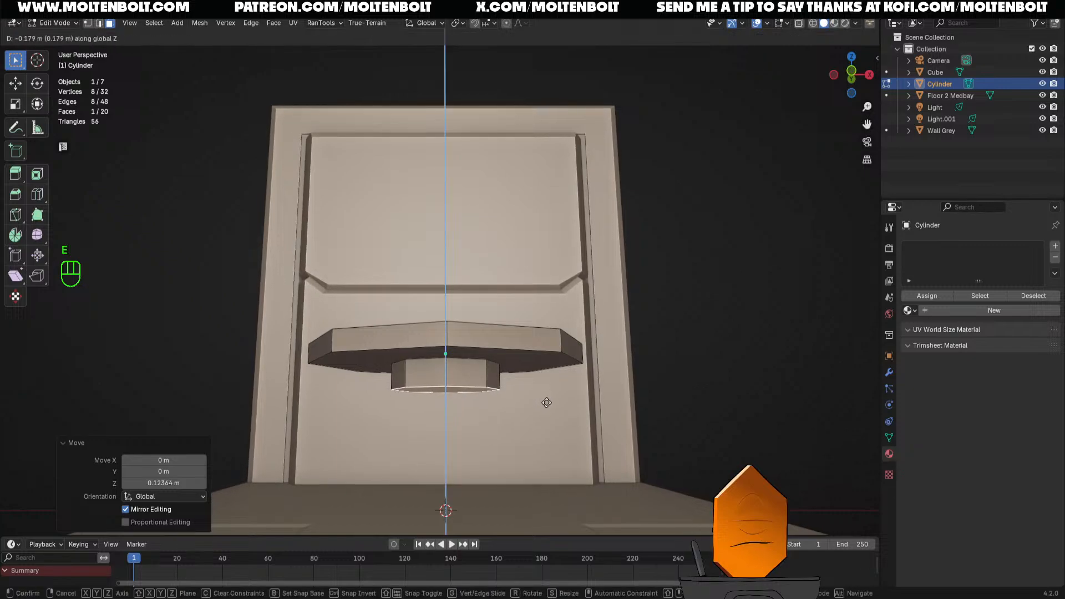
pyautogui.click(545, 402)
pyautogui.press('e')
pyautogui.click(623, 408)
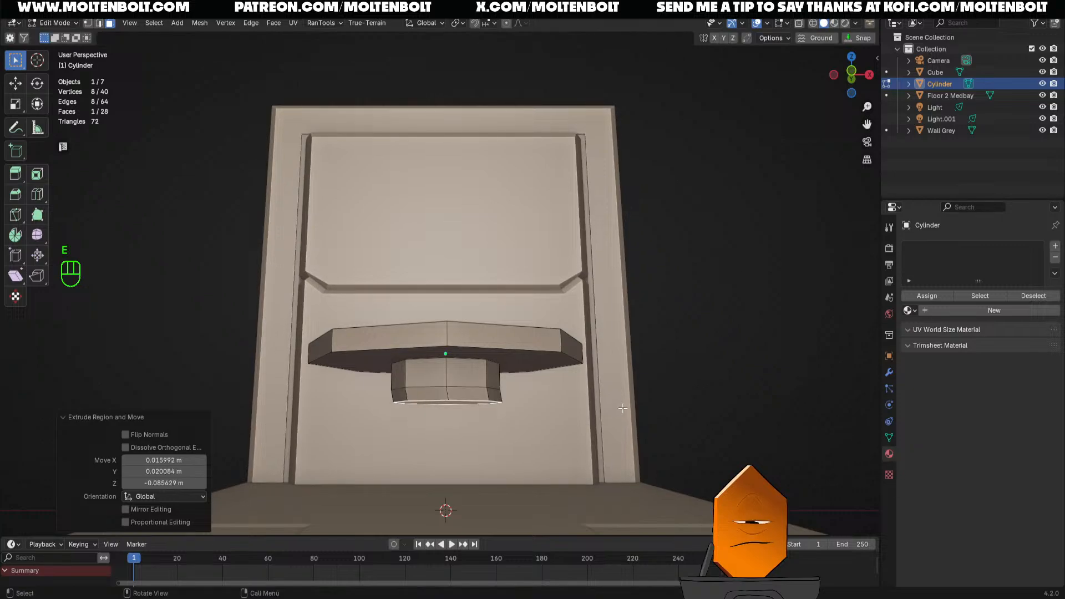
pyautogui.hotkey('ctrl', 'z')
pyautogui.press('e')
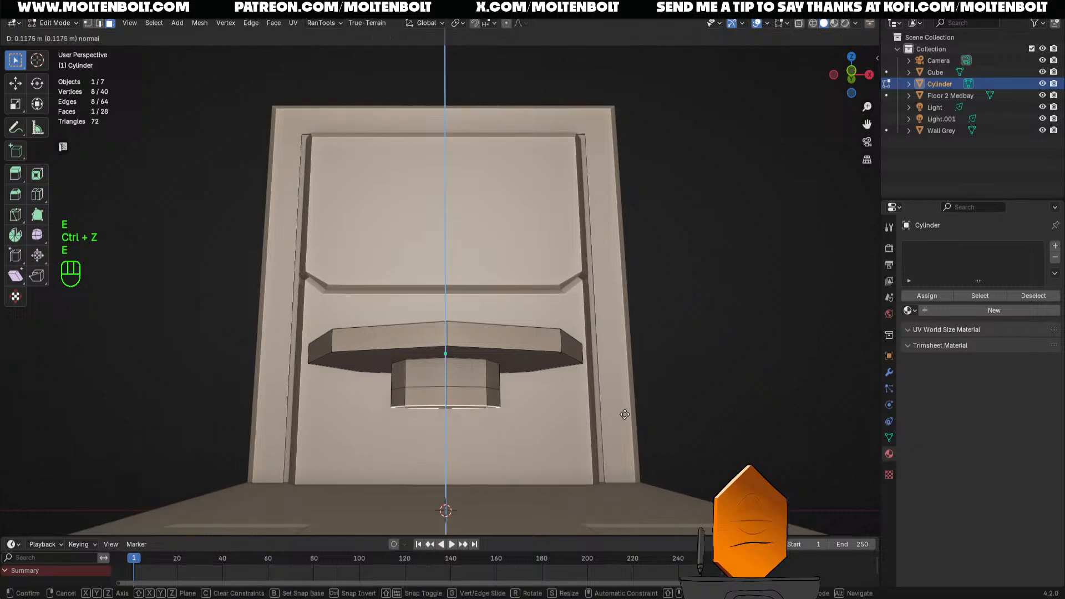
pyautogui.click(621, 402)
pyautogui.press('s')
pyautogui.click(622, 406)
# Extrude the collar's tapered bottom face about 0.515 m downward to form the table's column
pyautogui.press('e')
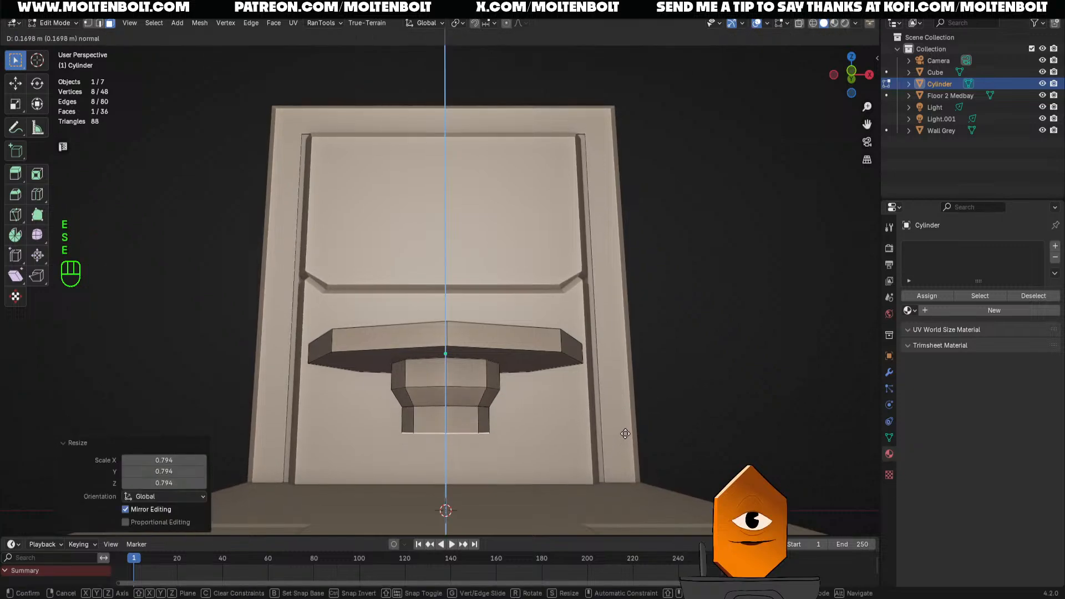
pyautogui.click(626, 434)
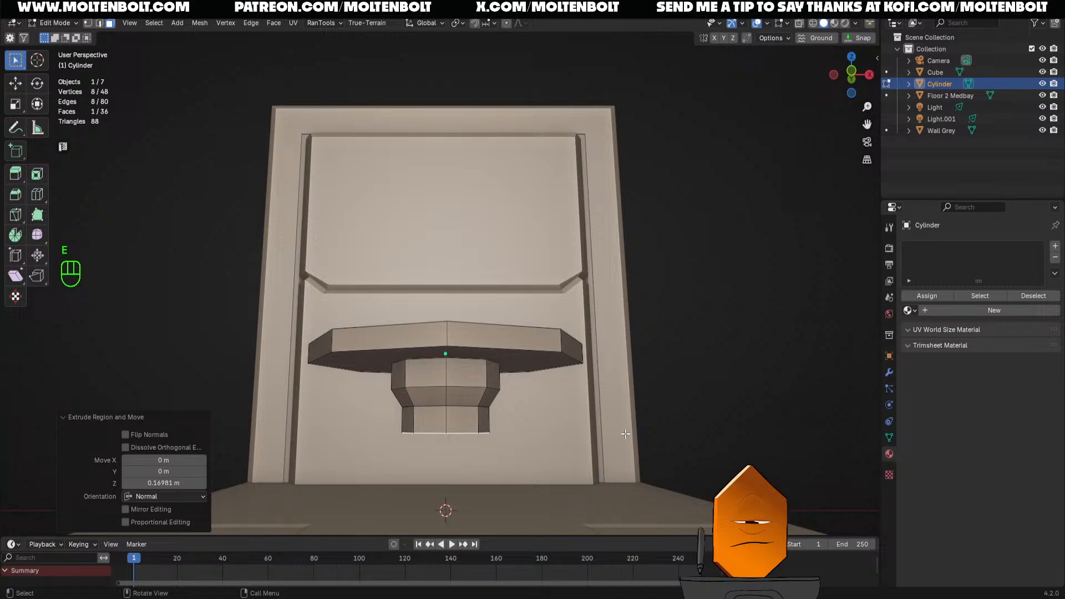
pyautogui.hotkey('ctrl', 'z')
pyautogui.press('e')
pyautogui.click(617, 513)
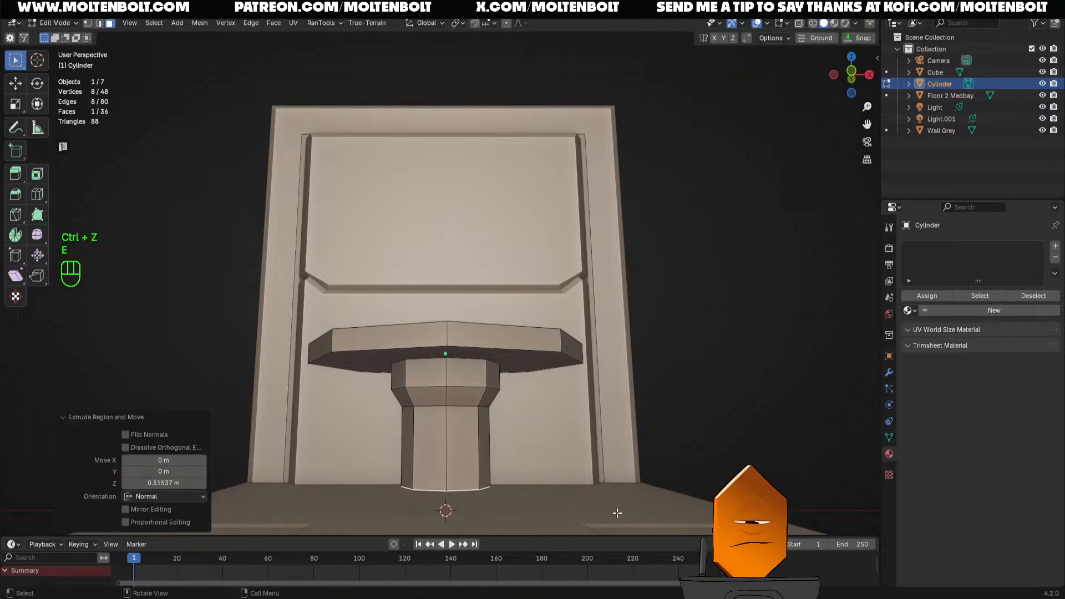
# Extrude the column's bottom face outward to about 1.487 scale and lower it slightly along Z as a flared foot
pyautogui.press('e')
pyautogui.press('s')
pyautogui.click(674, 532)
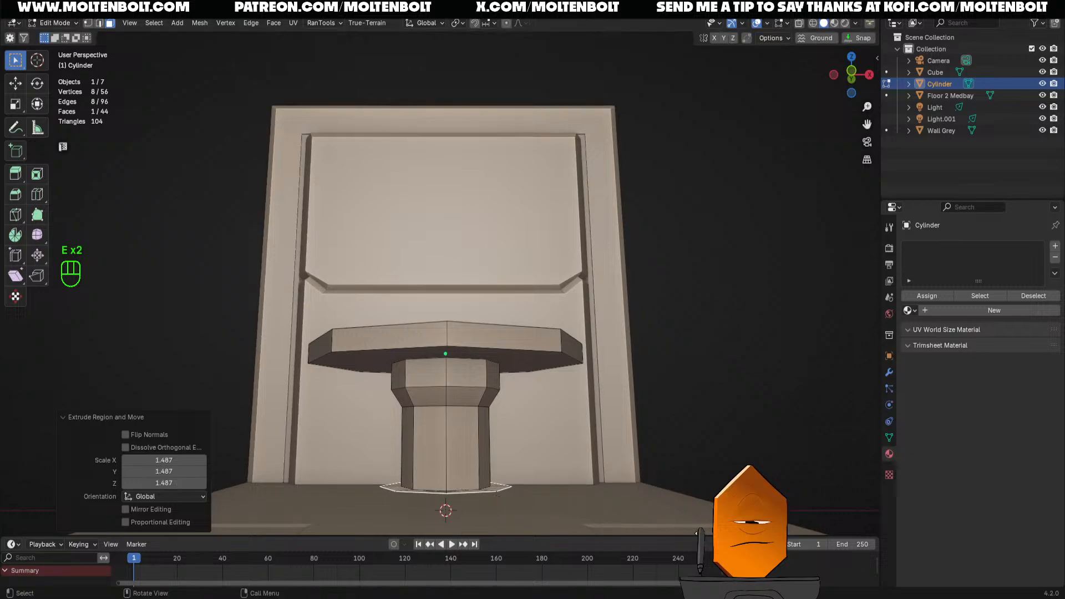
pyautogui.press('g')
pyautogui.press('z')
pyautogui.click(673, 536)
pyautogui.moveTo(638, 198); pyautogui.dragTo(512, 366, button='middle')
pyautogui.press('e')
pyautogui.press('s')
pyautogui.click(543, 385)
pyautogui.scroll(2, 484, 387)
pyautogui.hotkey('ctrl', 'z')
pyautogui.hotkey('ctrl', 'z')
# Lower the column's flared foot face about 0.062 m along Z
pyautogui.scroll(4, 527, 387)
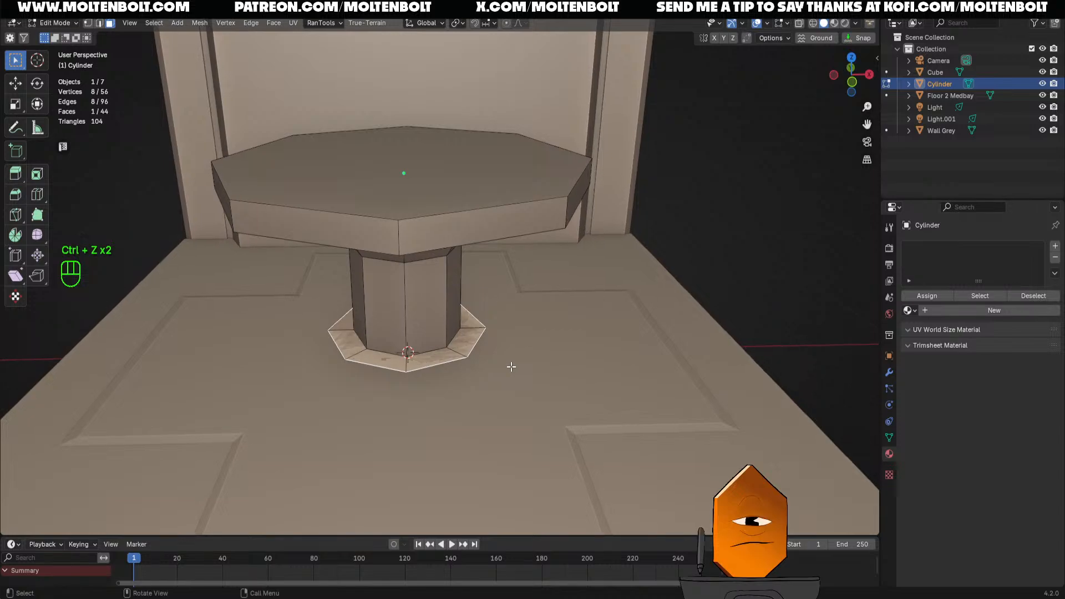
pyautogui.press('g')
pyautogui.press('z')
pyautogui.click(510, 377)
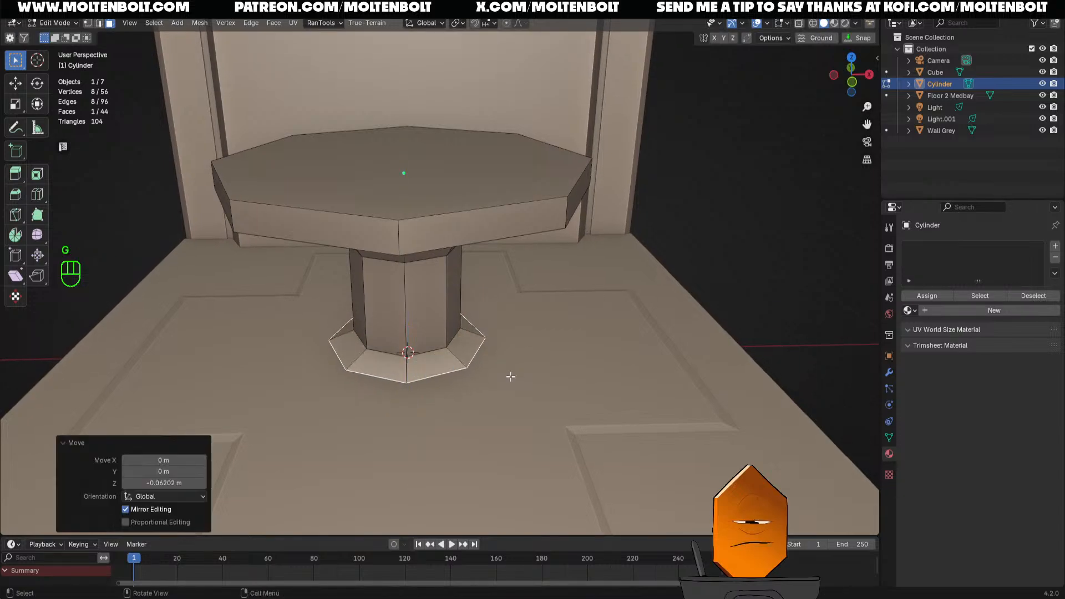
# Extrude the foot face outward to about 1.661 scale and lower it about 0.007 m along Z
pyautogui.press('e')
pyautogui.press('s')
pyautogui.click(583, 385)
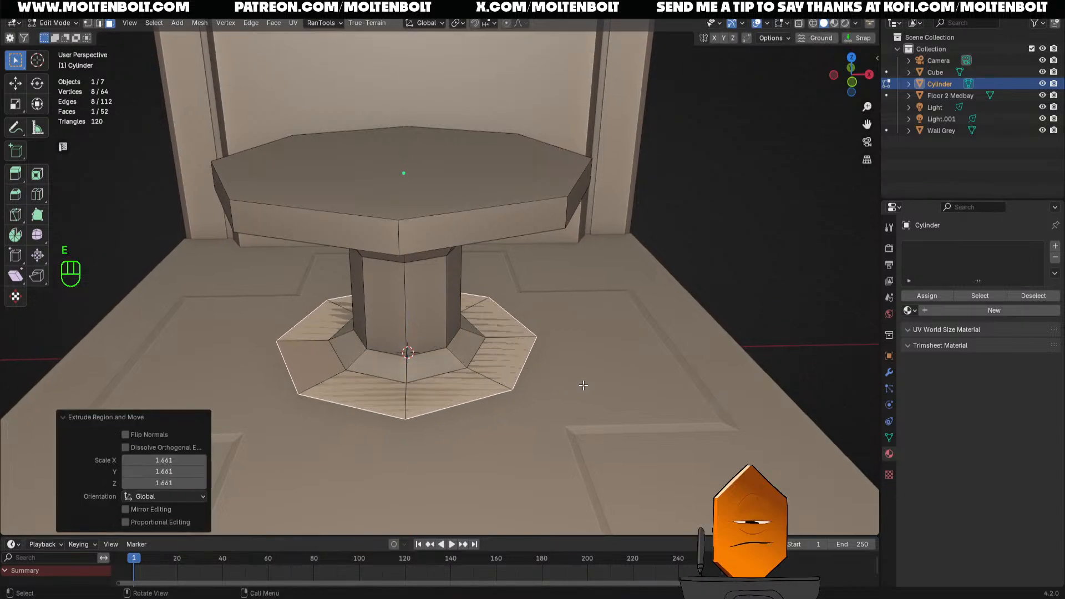
pyautogui.press('g')
pyautogui.press('z')
pyautogui.click(580, 382)
# Extrude the widened foot face downward to give the base a vertical rim, and return to Object Mode
pyautogui.scroll(-3, 580, 383)
pyautogui.moveTo(580, 383); pyautogui.dragTo(568, 302, button='middle')
pyautogui.press('e')
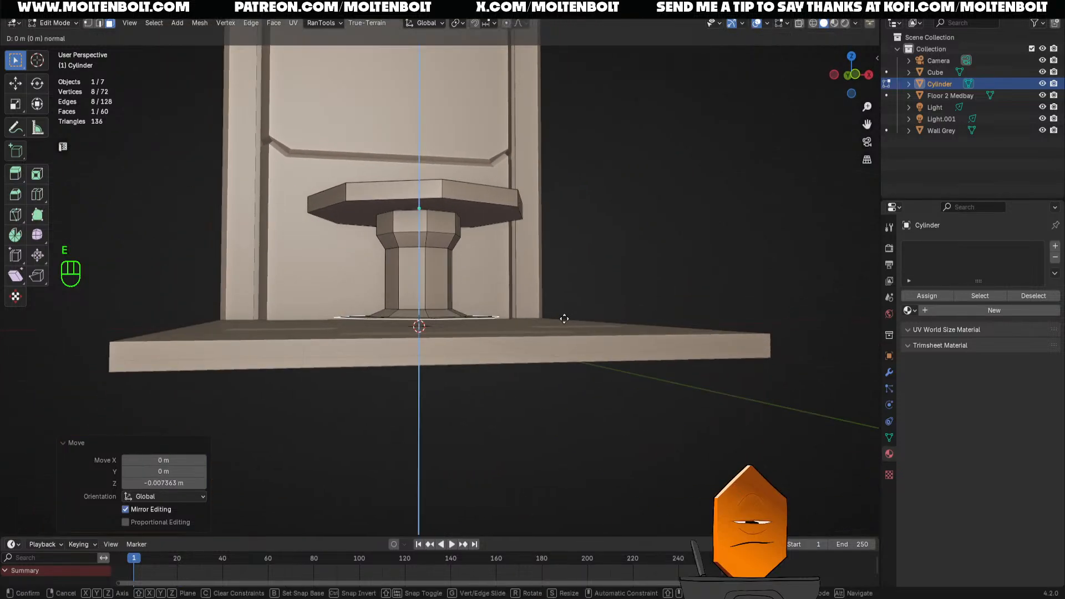
pyautogui.click(566, 321)
pyautogui.press('Tab')
pyautogui.click(449, 306)
pyautogui.moveTo(448, 306); pyautogui.dragTo(420, 161, button='middle')
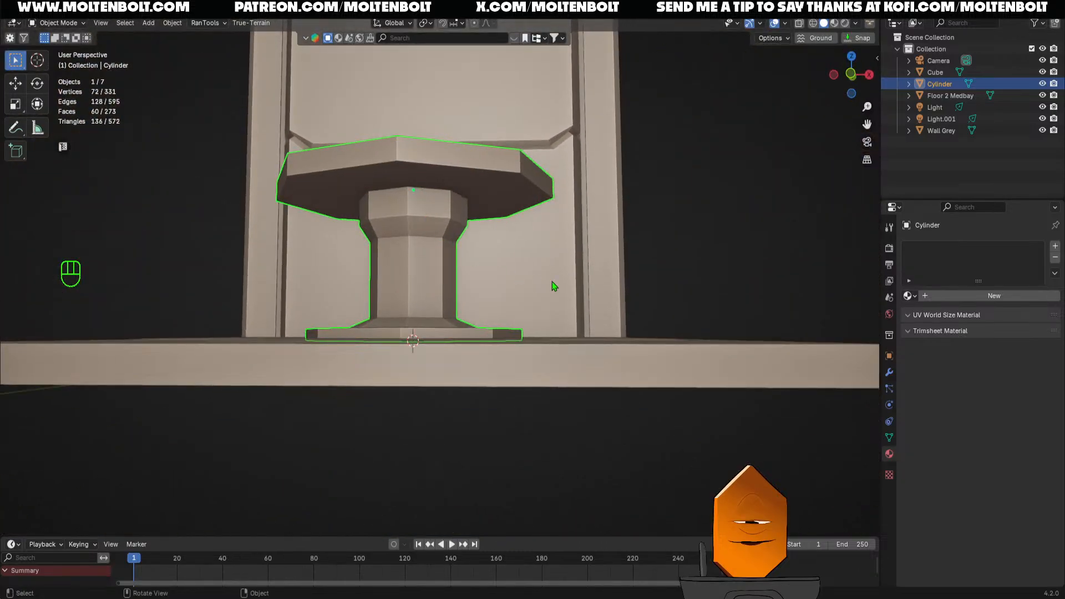
# Undo the whole pedestal, including the duplicated bottom face, back to the plain flattened cylinder
pyautogui.press('Tab')
pyautogui.moveTo(637, 257); pyautogui.dragTo(626, 300, button='middle')
pyautogui.moveTo(655, 273); pyautogui.dragTo(706, 277, button='middle')
pyautogui.hotkey('ctrl', 'z')
pyautogui.hotkey('ctrl', 'z')
pyautogui.hotkey('ctrl', 'z')
pyautogui.hotkey('ctrl', 'z')
pyautogui.hotkey('ctrl', 'z')
pyautogui.hotkey('ctrl', 'z')
pyautogui.hotkey('ctrl', 'z')
pyautogui.hotkey('ctrl', 'z')
pyautogui.hotkey('ctrl', 'z')
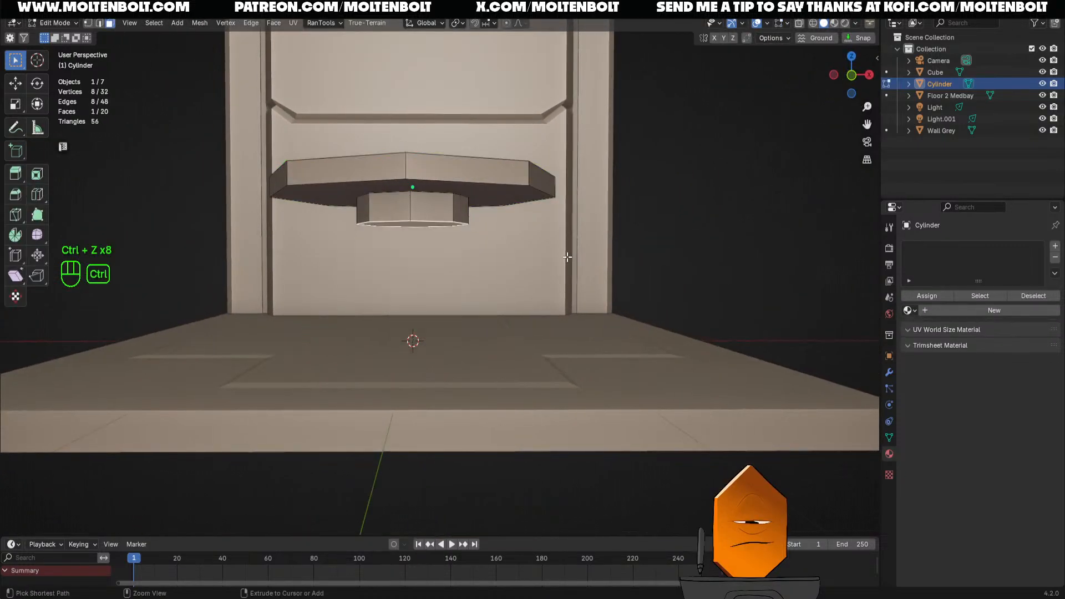
pyautogui.moveTo(569, 256); pyautogui.dragTo(462, 201, button='middle')
pyautogui.hotkey('ctrl', 'z')
pyautogui.hotkey('ctrl', 'z')
pyautogui.hotkey('ctrl', 'z')
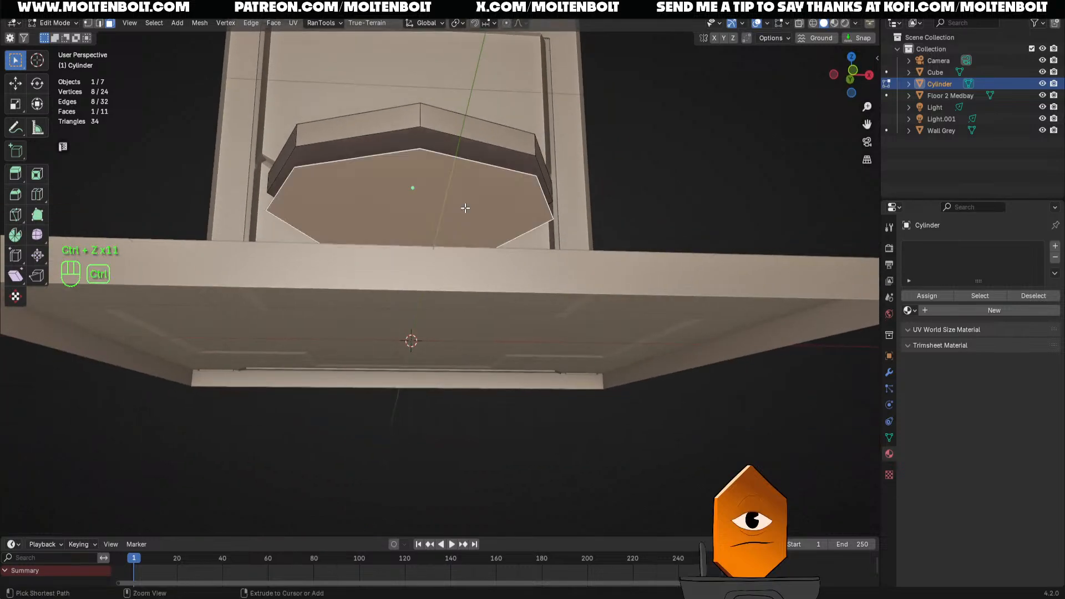
pyautogui.hotkey('ctrl', 'z')
pyautogui.hotkey('ctrl', 'z')
pyautogui.hotkey('ctrl', 'z')
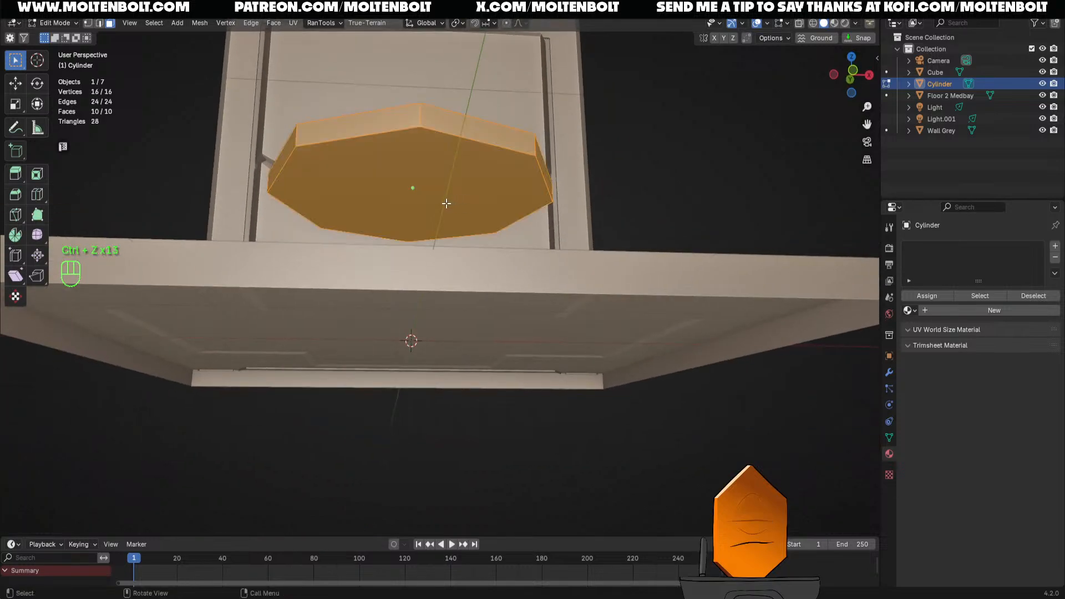
# Inset the tabletop's bottom face about 0.569 m and extrude the inner octagon about 0.147 m downward
pyautogui.press('3')
pyautogui.click(514, 193)
pyautogui.press('i')
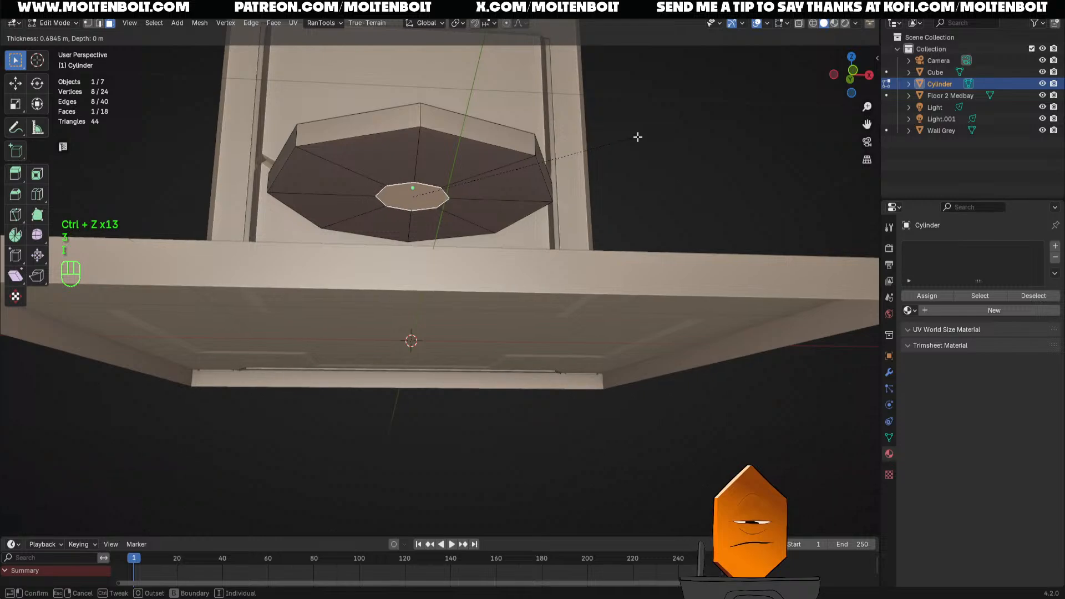
pyautogui.click(649, 135)
pyautogui.moveTo(649, 135); pyautogui.dragTo(507, 227, button='middle')
pyautogui.press('e')
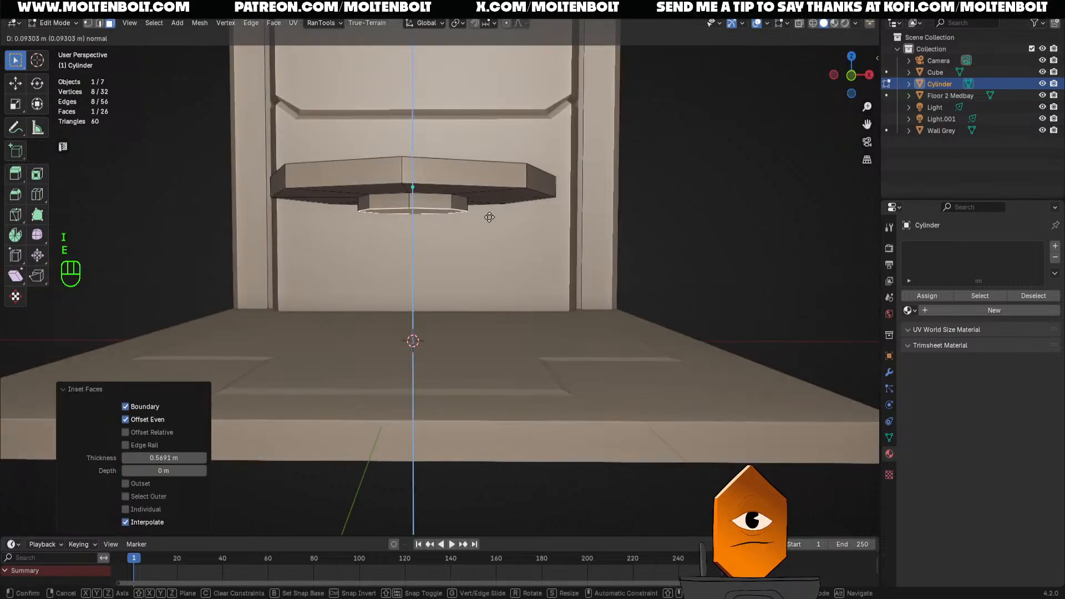
pyautogui.click(491, 225)
# Extrude the collar's bottom face about 0.12 m further downward and scale it to about 0.755 as a taper
pyautogui.press('e')
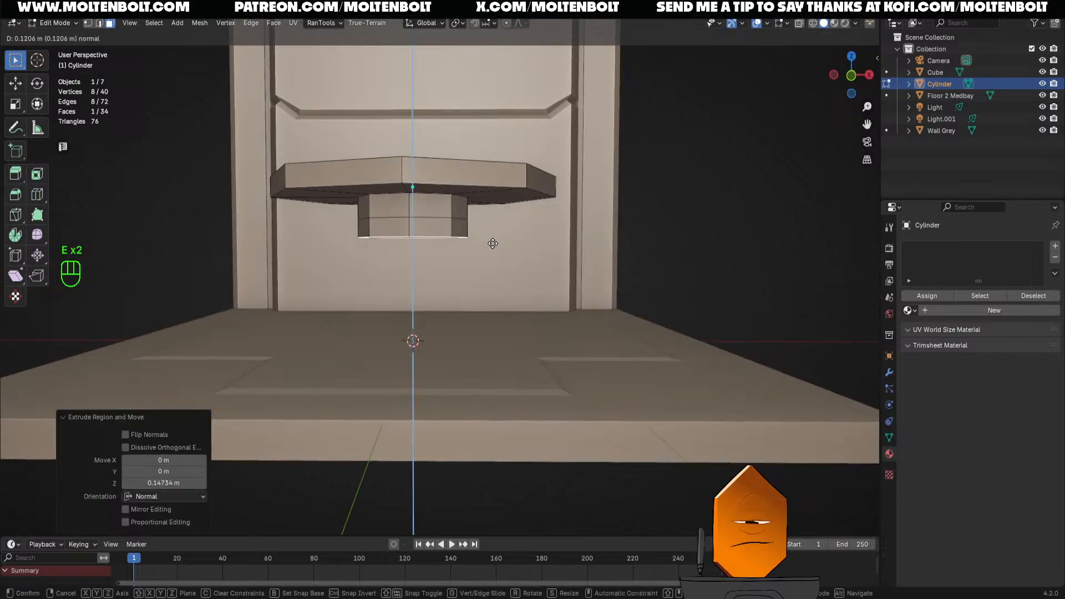
pyautogui.click(493, 244)
pyautogui.press('s')
pyautogui.click(546, 243)
# Extrude the column about 0.552 m downward and flare its bottom face outward, lowering the flare about 0.051 m along Z
pyautogui.press('e')
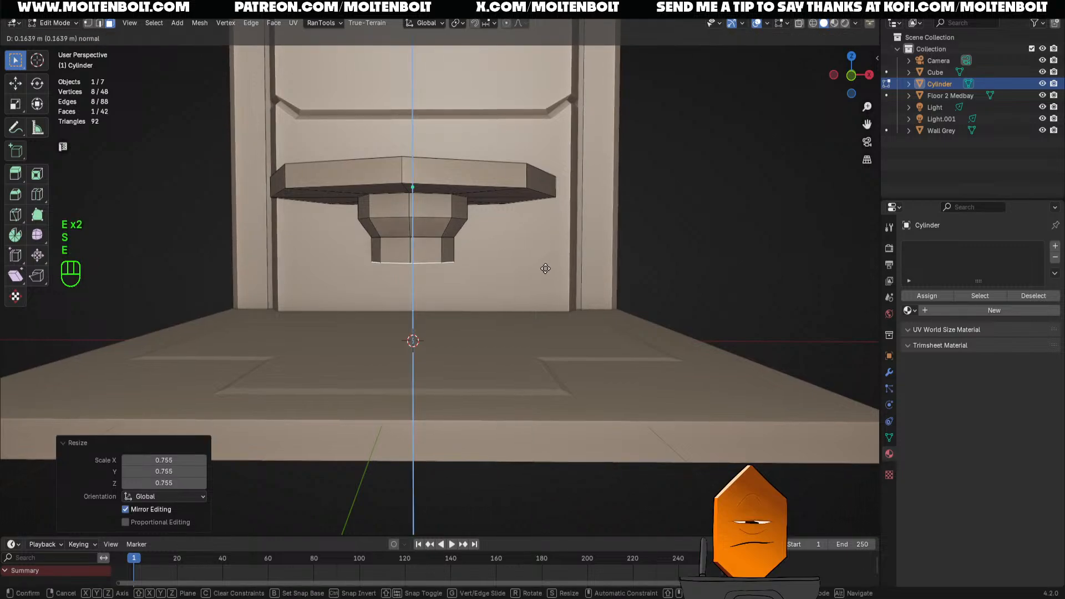
pyautogui.click(541, 327)
pyautogui.press('e')
pyautogui.press('s')
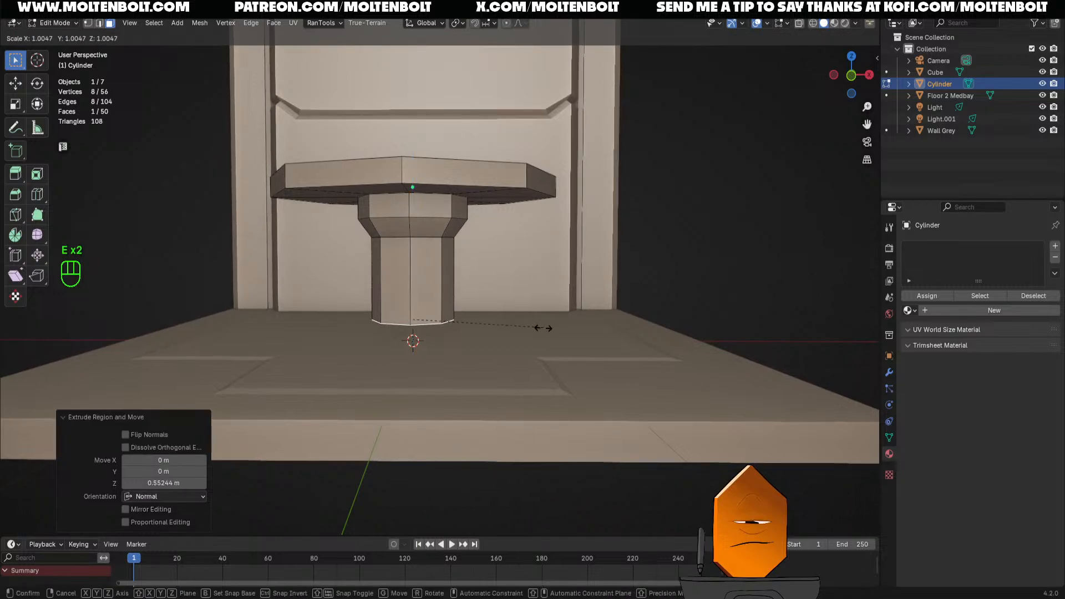
pyautogui.click(588, 364)
pyautogui.press('g')
pyautogui.press('z')
pyautogui.click(591, 374)
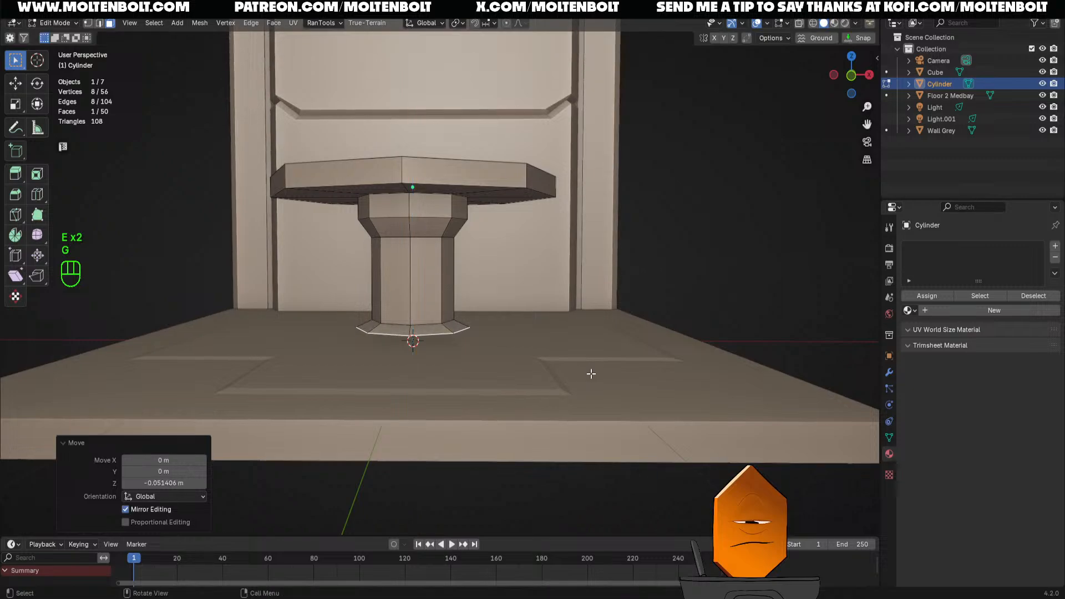
# Extrude the foot face outward to about 1.973 scale and lower it about 0.067 m along Z into a sloped base
pyautogui.press('e')
pyautogui.press('s')
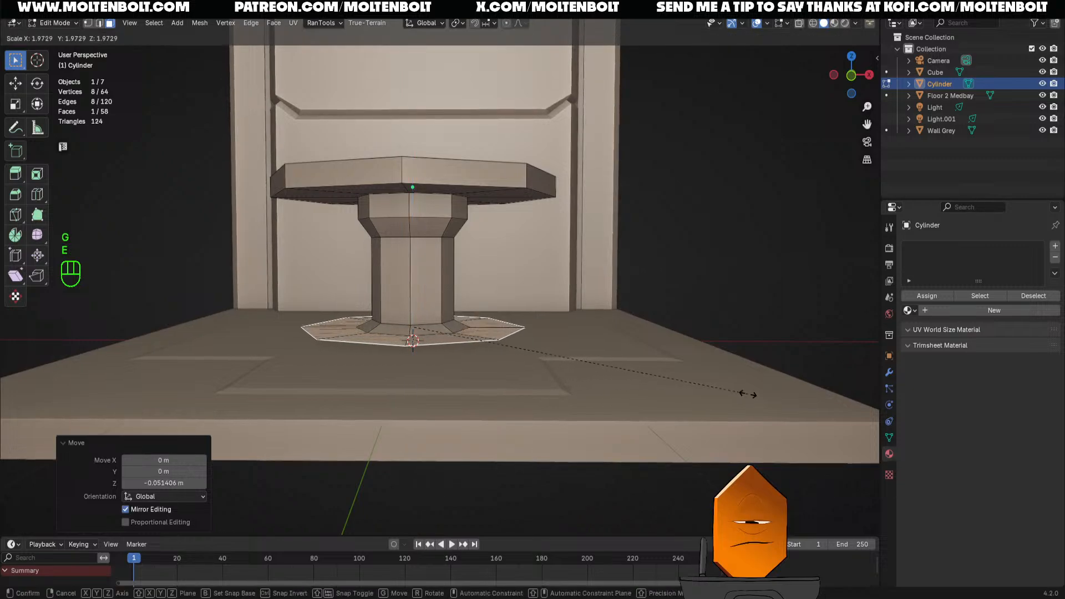
pyautogui.click(748, 394)
pyautogui.press('g')
pyautogui.press('z')
pyautogui.click(750, 404)
# Extrude the base's bottom face about 0.055 m downward as a rim and return to Object Mode
pyautogui.press('e')
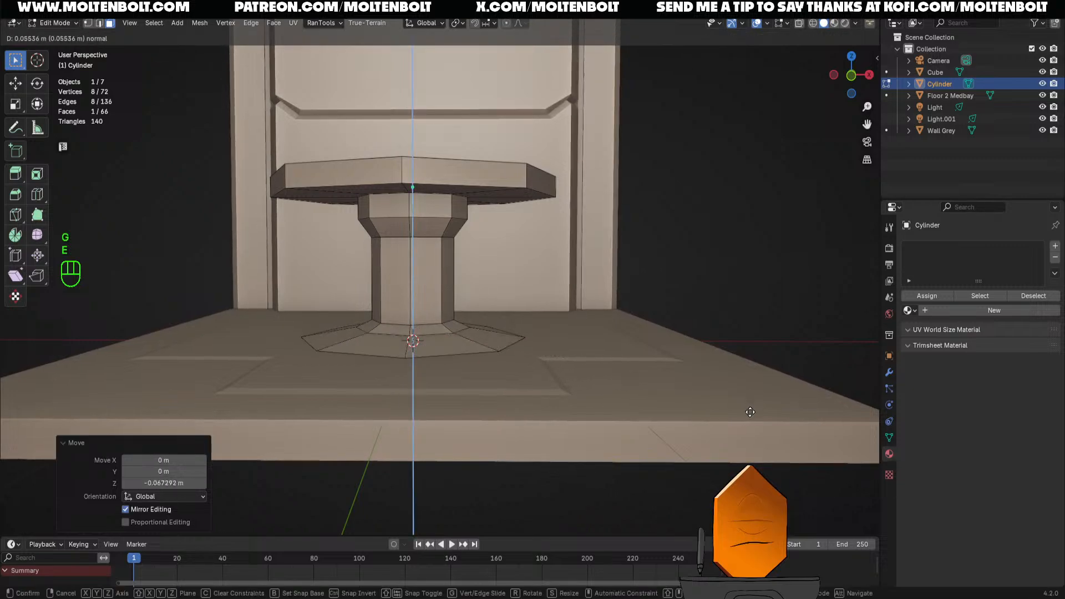
pyautogui.click(749, 412)
pyautogui.press('Tab')
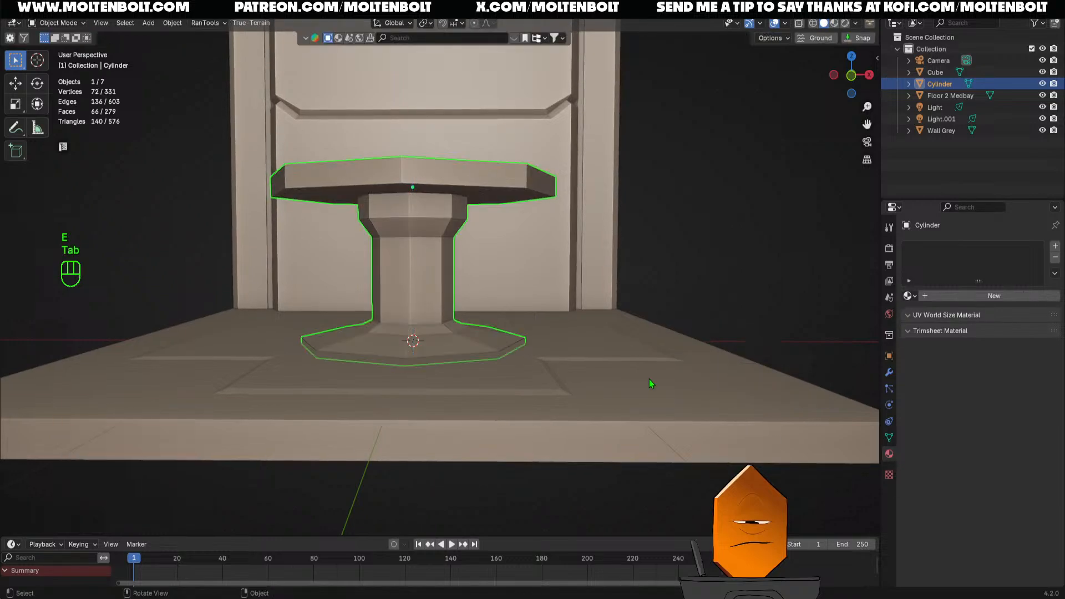
# Raise the whole table about 0.034 m along Z to sit on the floor tile
pyautogui.press('a')
pyautogui.click(447, 259)
pyautogui.press('g')
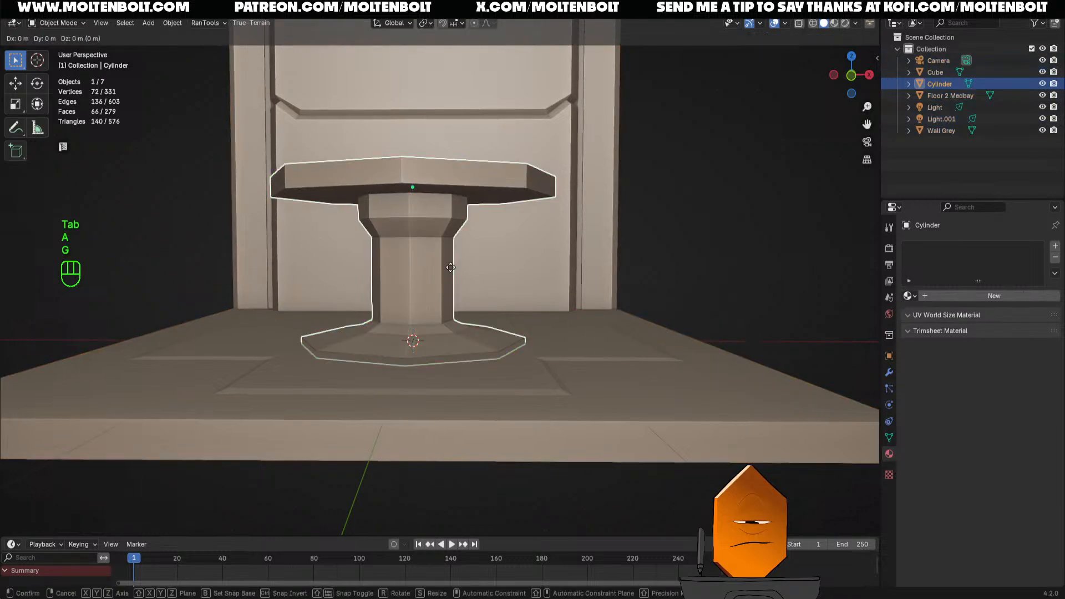
pyautogui.press('z')
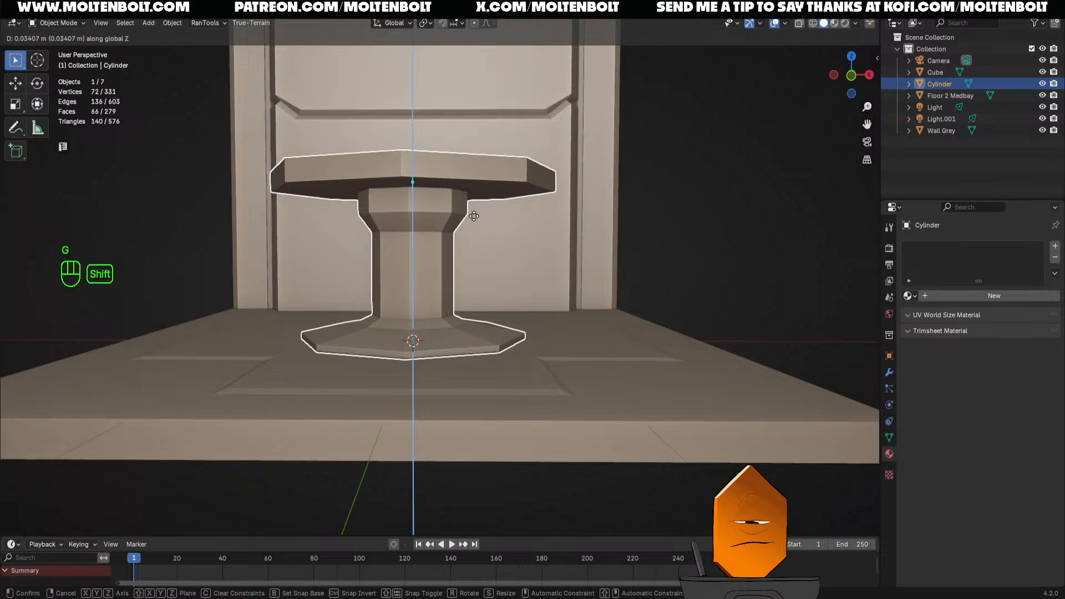
pyautogui.keyDown('ctrl'); pyautogui.click(473, 218); pyautogui.keyUp('ctrl')
# Delete the hidden octagonal face underneath the table's base and return to Object Mode
pyautogui.scroll(-2, 481, 320)
pyautogui.moveTo(480, 319); pyautogui.dragTo(463, 176, button='middle')
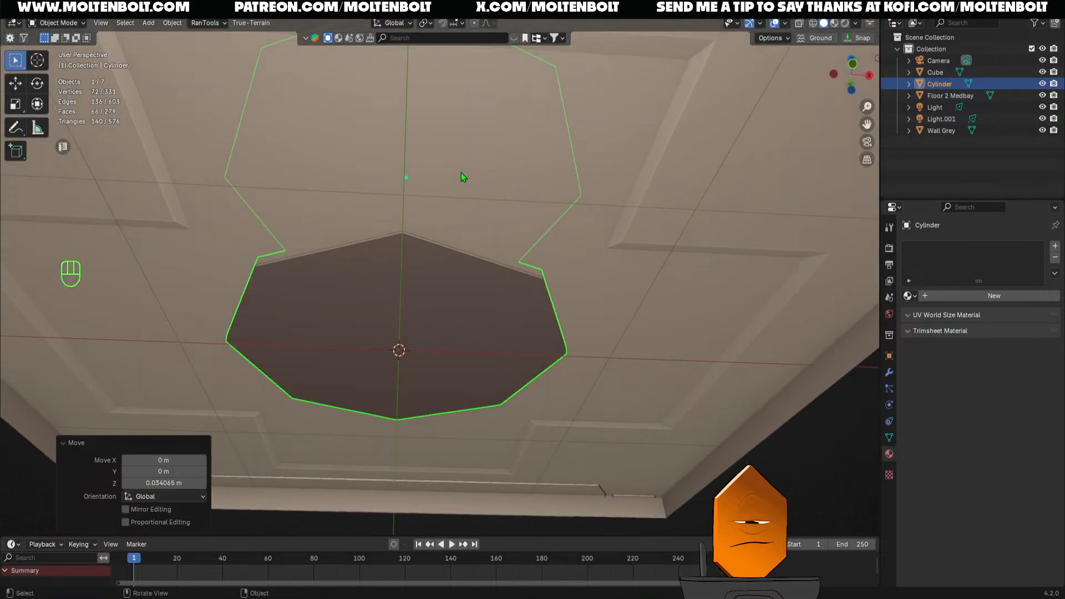
pyautogui.press('Tab')
pyautogui.press('3')
pyautogui.press('x')
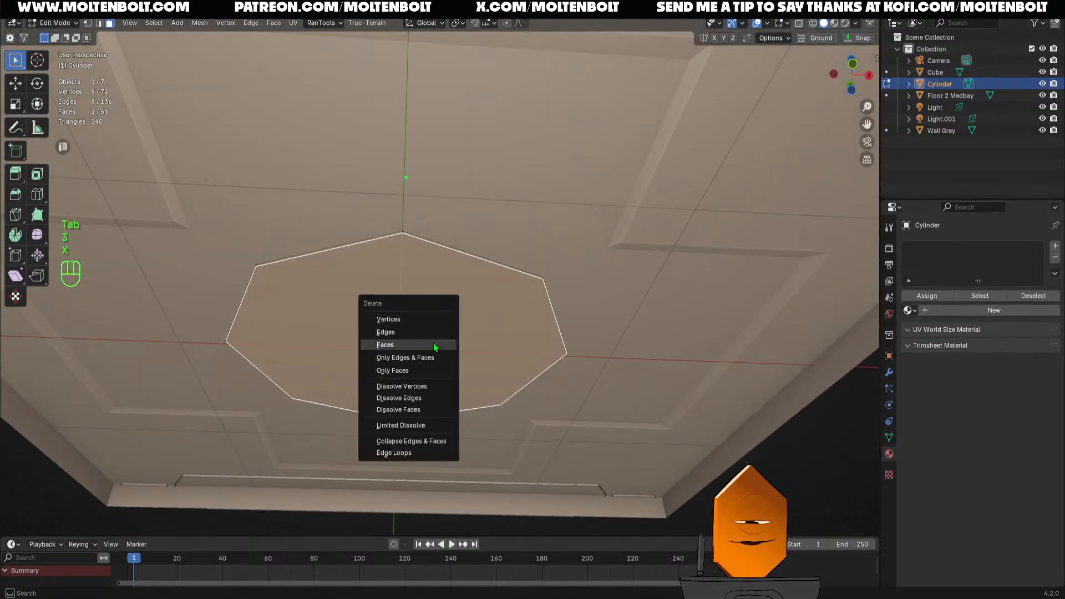
pyautogui.click(432, 346)
pyautogui.press('Tab')
# Save the Blender file with the finished table model
pyautogui.scroll(-3, 421, 295)
pyautogui.hotkey('ctrl', 's')
pyautogui.moveTo(497, 228); pyautogui.dragTo(52, 86, button='middle')
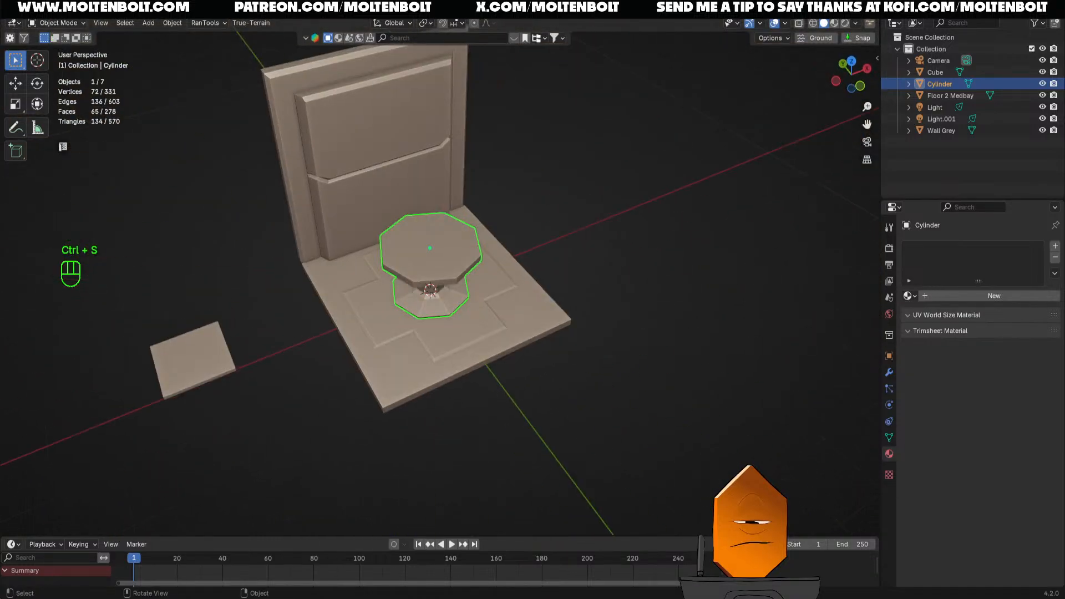
pyautogui.click(26, 8)
pyautogui.hotkey('ctrl', 's')
# Examine the table's proportions and mesh edges from several angles beside the floor and wall
pyautogui.moveTo(653, 352)
pyautogui.mouseDown(button='middle')
pyautogui.moveTo(632, 357)
pyautogui.moveTo(670, 359)
pyautogui.mouseUp(button='middle')
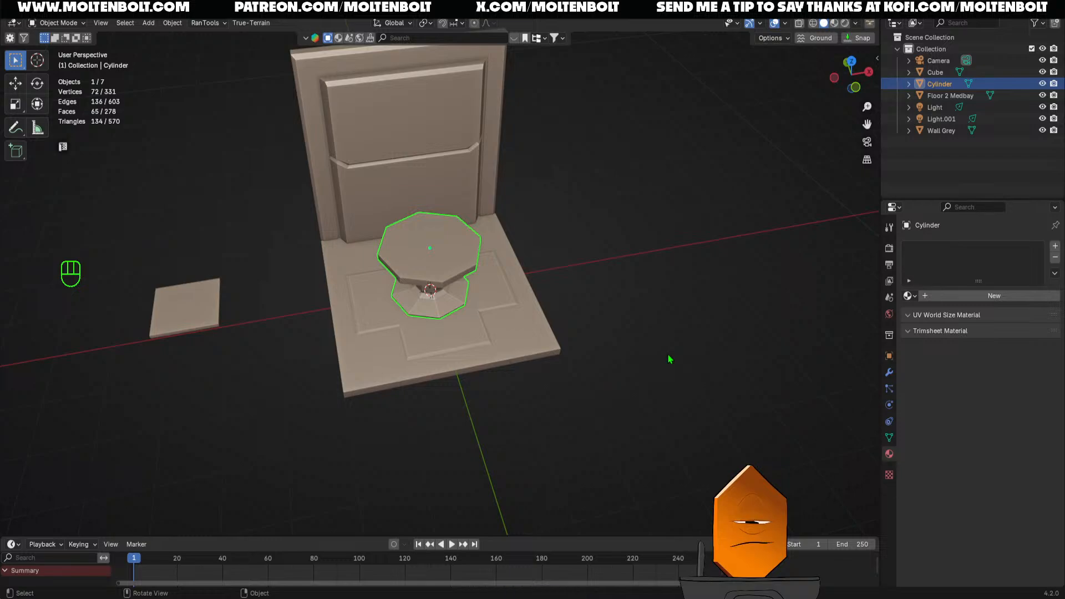
pyautogui.moveTo(560, 326); pyautogui.dragTo(501, 413, button='middle')
pyautogui.moveTo(500, 413); pyautogui.dragTo(467, 320, button='middle')
pyautogui.keyDown('ctrl'); pyautogui.moveTo(525, 403); pyautogui.dragTo(494, 318, button='middle'); pyautogui.keyUp('ctrl')
pyautogui.press('`')
pyautogui.keyDown('shift'); pyautogui.moveTo(432, 264); pyautogui.dragTo(488, 295, button='middle'); pyautogui.keyUp('shift')
pyautogui.press('Tab')
pyautogui.press('Tab')
pyautogui.moveTo(488, 295)
pyautogui.mouseDown(button='middle')
pyautogui.moveTo(568, 340)
pyautogui.moveTo(548, 289)
pyautogui.mouseUp(button='middle')
pyautogui.click(402, 256)
pyautogui.press('Tab')
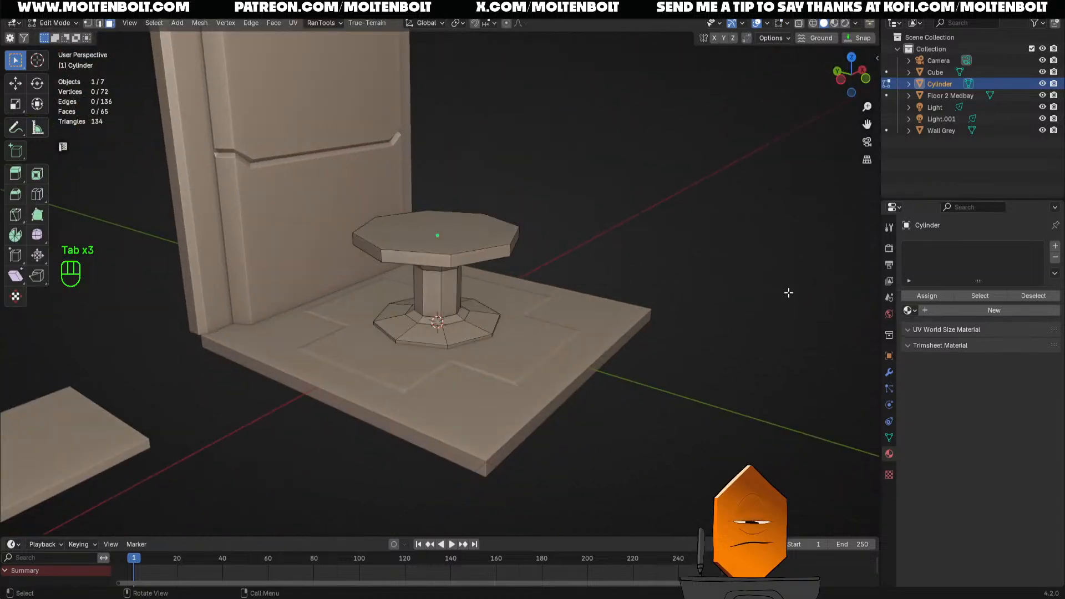
# Switch the viewport to Material Preview shading and open the table mesh in Edit Mode
pyautogui.press('Tab')
pyautogui.press('z')
pyautogui.moveTo(632, 295); pyautogui.dragTo(626, 330, button='middle')
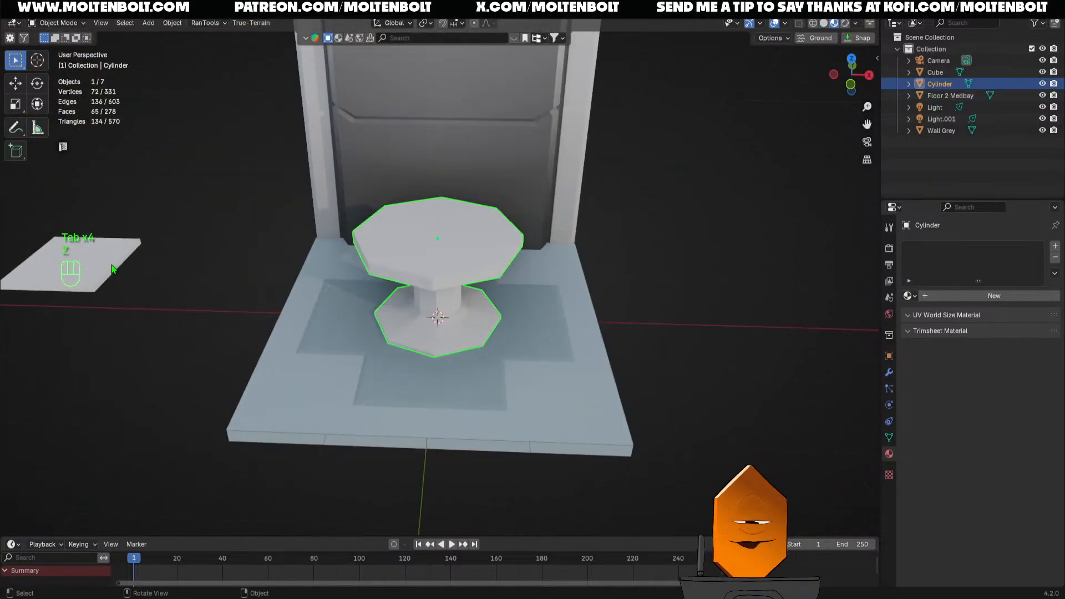
pyautogui.press('Tab')
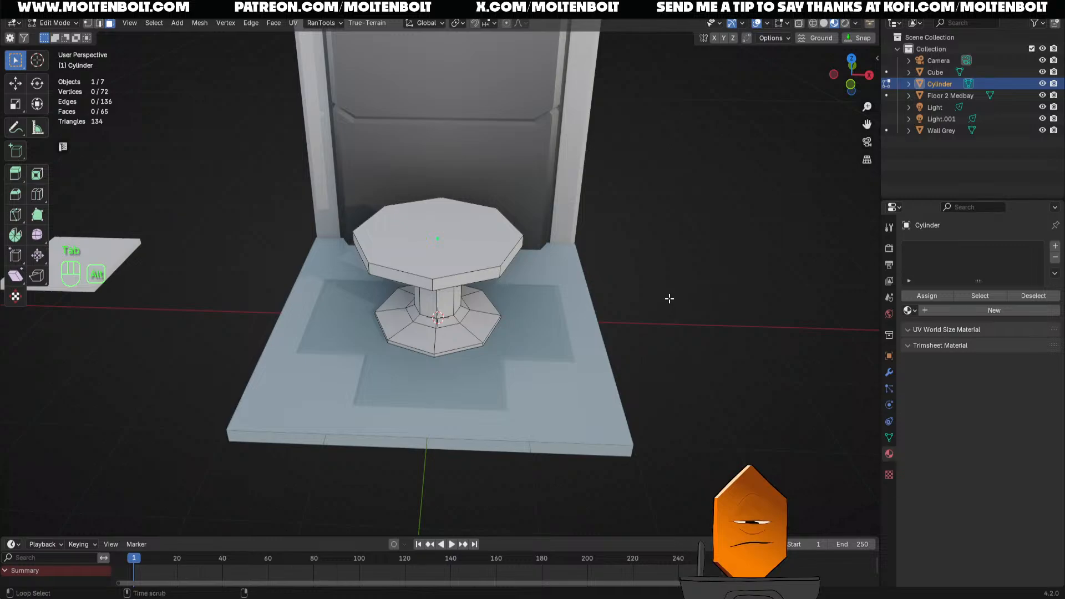
# Mark UV seams across the table mesh with Zen UV and return to Object Mode
pyautogui.hotkey('alt', 'u')
pyautogui.hotkey('alt', 'u')
pyautogui.press('Tab')
# Shade the table with Auto Smooth at a 30° angle
pyautogui.moveTo(654, 349); pyautogui.dragTo(422, 250, button='middle')
pyautogui.rightClick(421, 250)
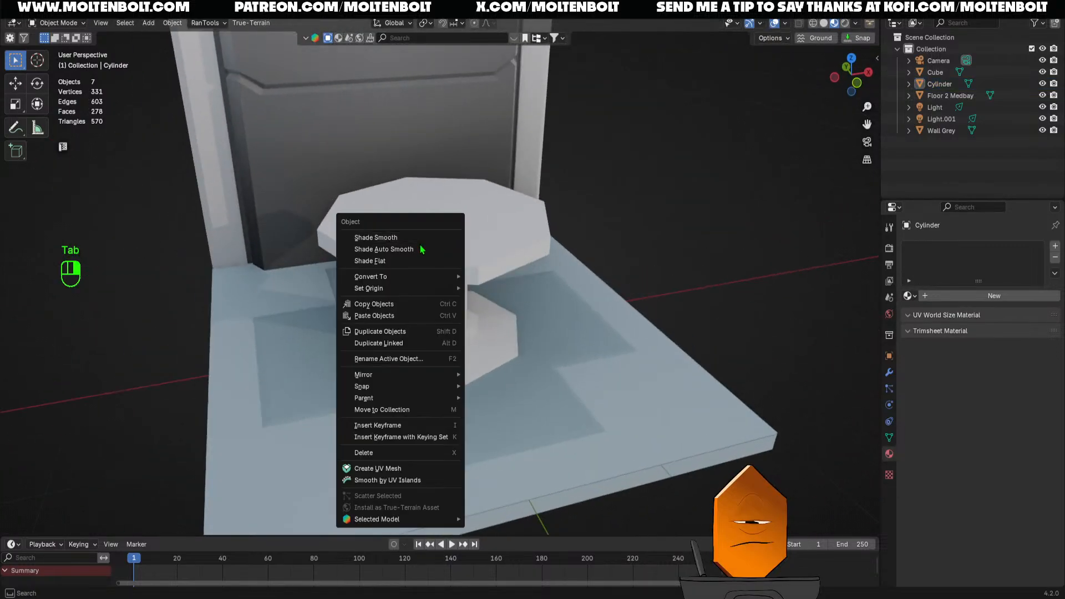
pyautogui.click(420, 249)
pyautogui.keyDown('ctrl'); pyautogui.moveTo(516, 272); pyautogui.dragTo(488, 363, button='middle'); pyautogui.keyUp('ctrl')
pyautogui.keyDown('ctrl'); pyautogui.moveTo(488, 363); pyautogui.dragTo(534, 354, button='middle'); pyautogui.keyUp('ctrl')
pyautogui.click(481, 288)
pyautogui.rightClick(426, 274)
pyautogui.click(426, 274)
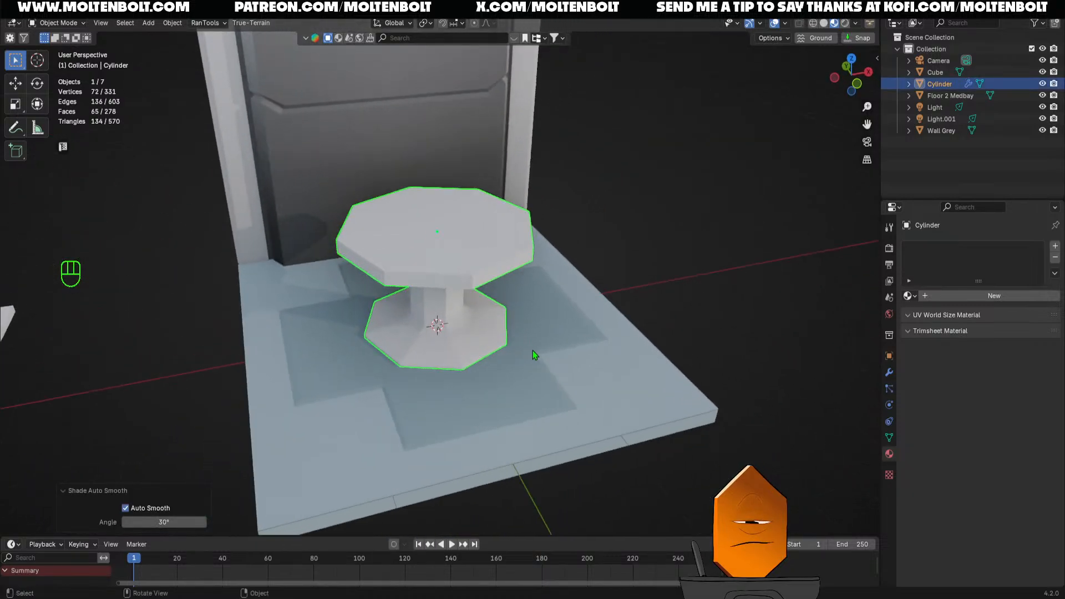
# Mark the edge loop where the column meets the flared base as sharp, and save the file
pyautogui.press('Tab')
pyautogui.scroll(5, 533, 351)
pyautogui.press('2')
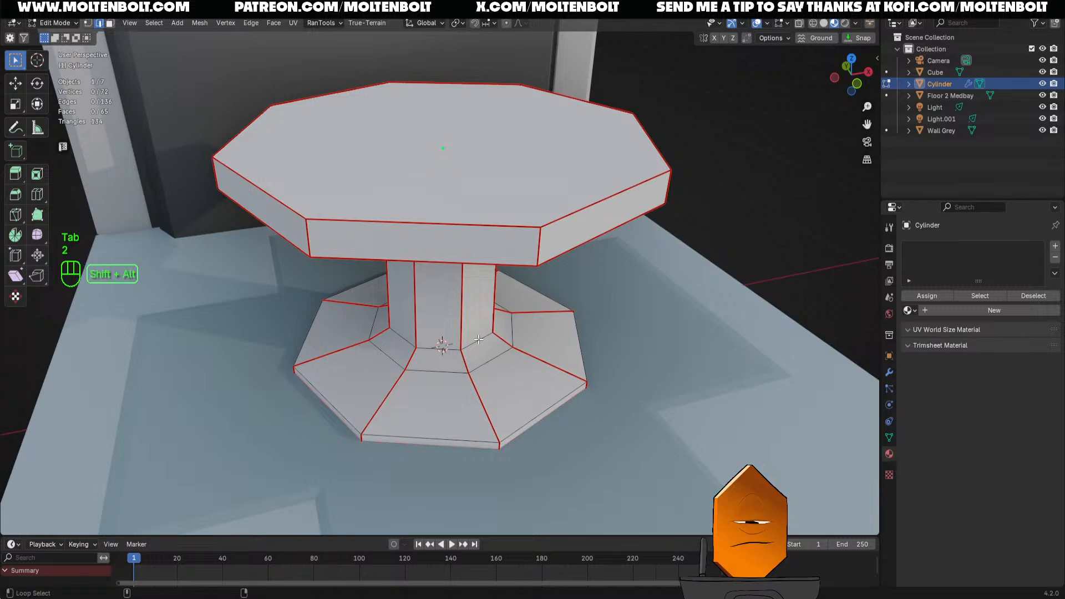
pyautogui.moveTo(421, 336); pyautogui.dragTo(446, 216, button='middle')
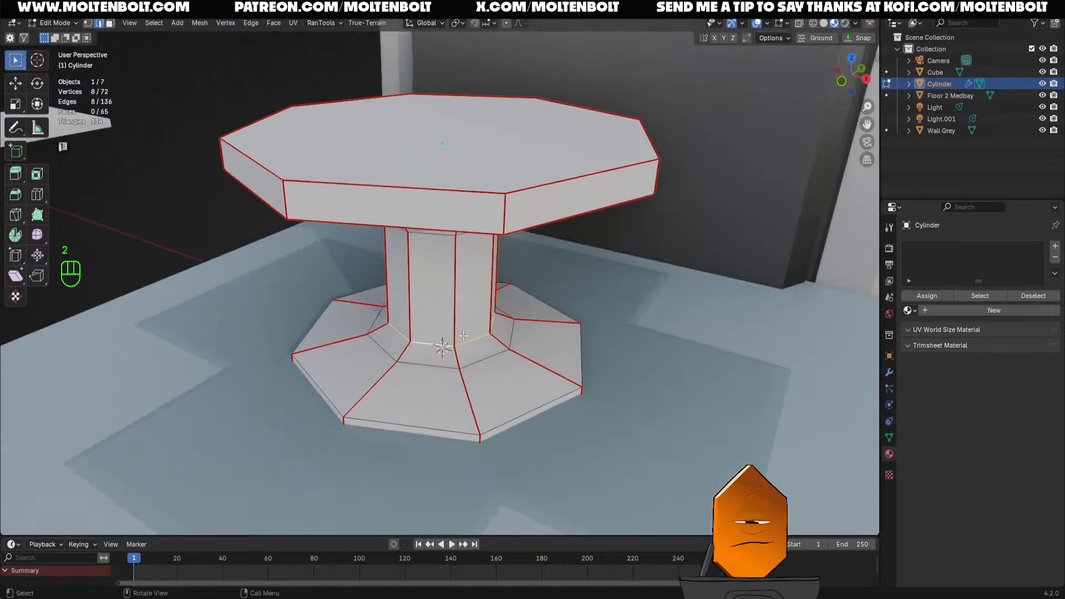
pyautogui.rightClick(446, 213)
pyautogui.click(447, 471)
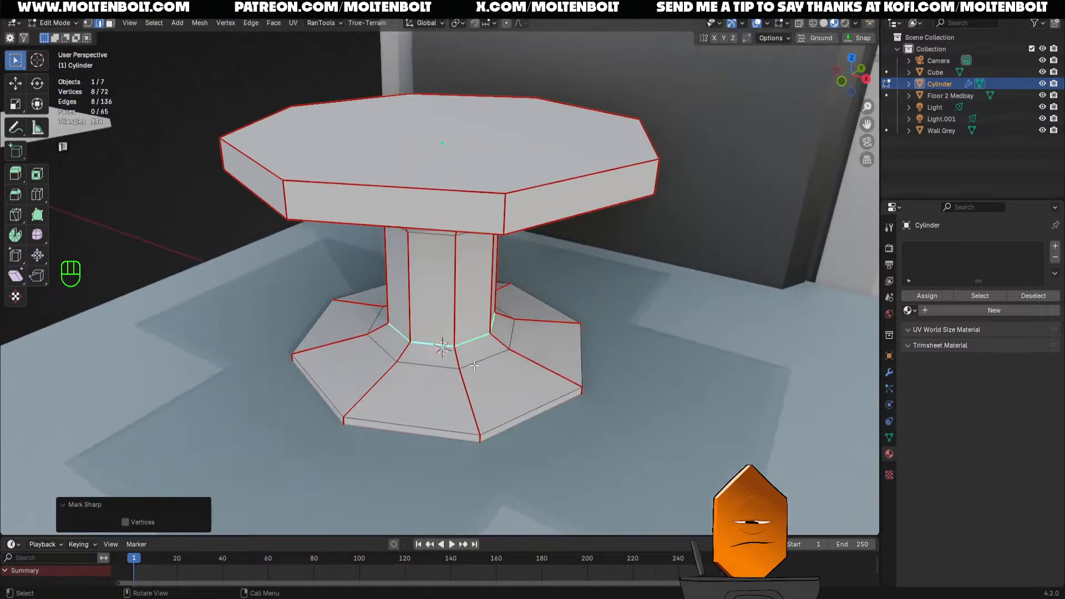
pyautogui.press('Tab')
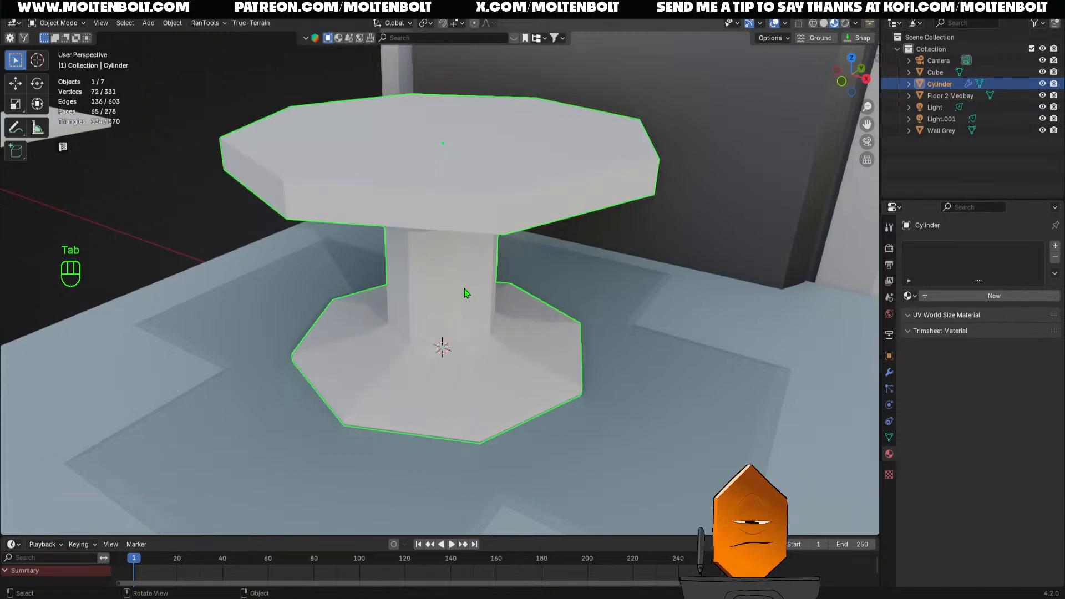
pyautogui.moveTo(464, 288); pyautogui.dragTo(444, 328, button='middle')
pyautogui.hotkey('ctrl', 's')
# Round the tabletop's rim by adding one centred edge loop, scaling it to 1.062 and bevelling it
pyautogui.press('Tab')
pyautogui.keyDown('shift'); pyautogui.moveTo(597, 295); pyautogui.dragTo(577, 388, button='middle'); pyautogui.keyUp('shift')
pyautogui.keyDown('ctrl'); pyautogui.moveTo(577, 388); pyautogui.dragTo(557, 285, button='middle'); pyautogui.keyUp('ctrl')
pyautogui.hotkey('ctrl', 'r')
pyautogui.click(517, 214)
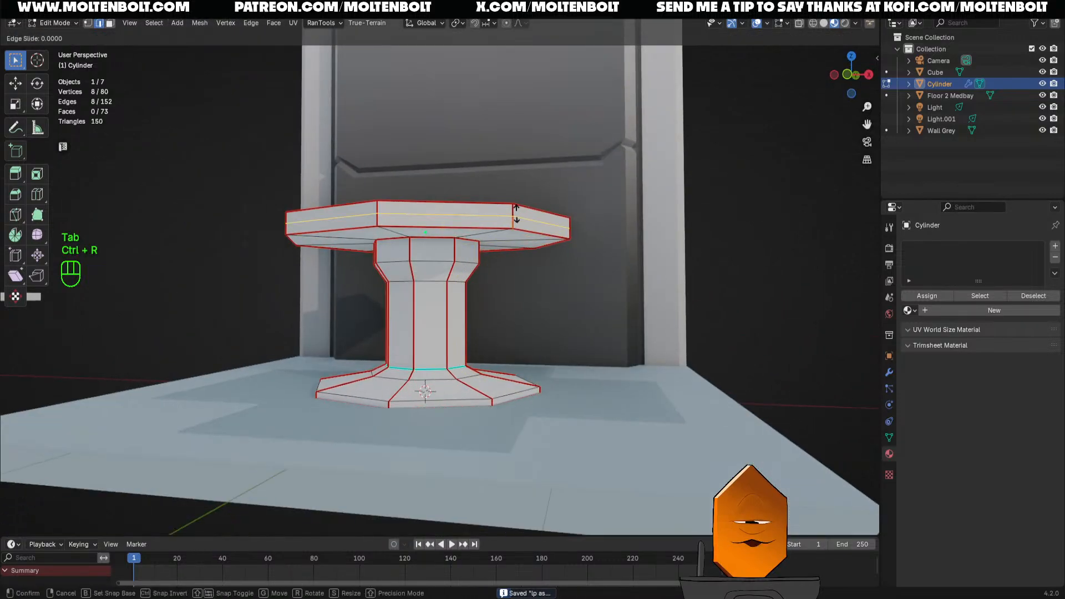
pyautogui.rightClick(517, 214)
pyautogui.press('s')
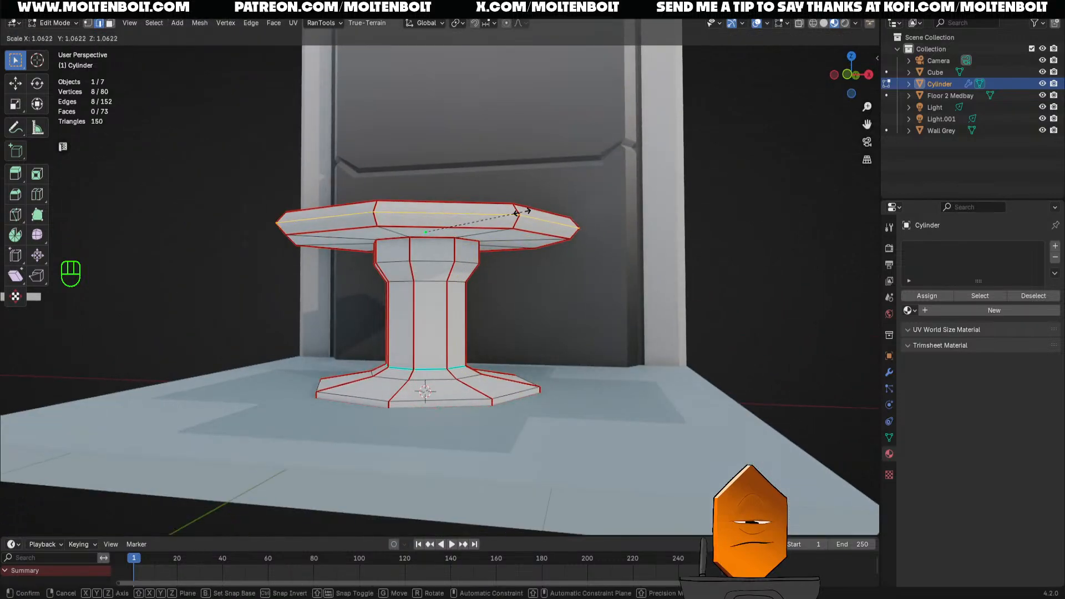
pyautogui.click(521, 212)
pyautogui.hotkey('ctrl', 'b')
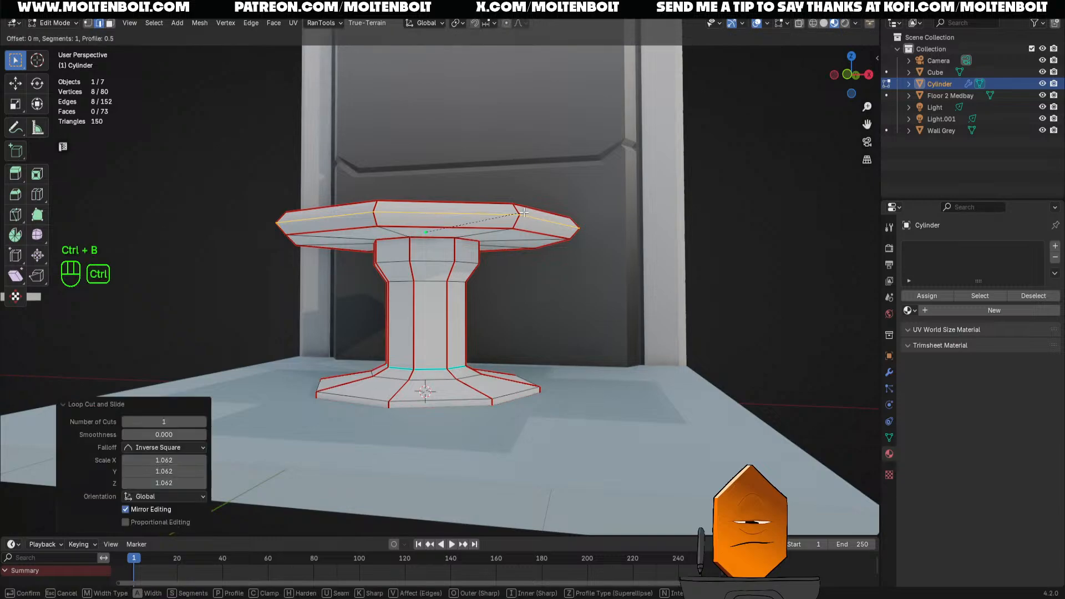
pyautogui.click(571, 213)
# Re-mark the table's seams by angle and unwrap the whole mesh with Zen UV, returning to Object Mode
pyautogui.click(784, 290)
pyautogui.hotkey('alt', 'u')
pyautogui.hotkey('alt', 'u')
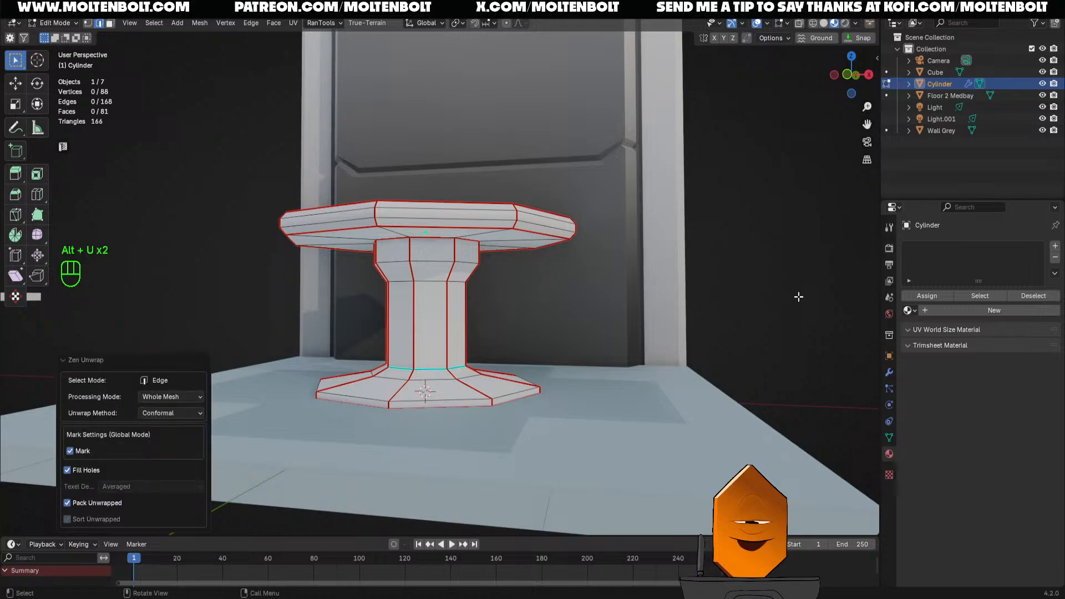
pyautogui.click(807, 291)
pyautogui.hotkey('alt', 'u')
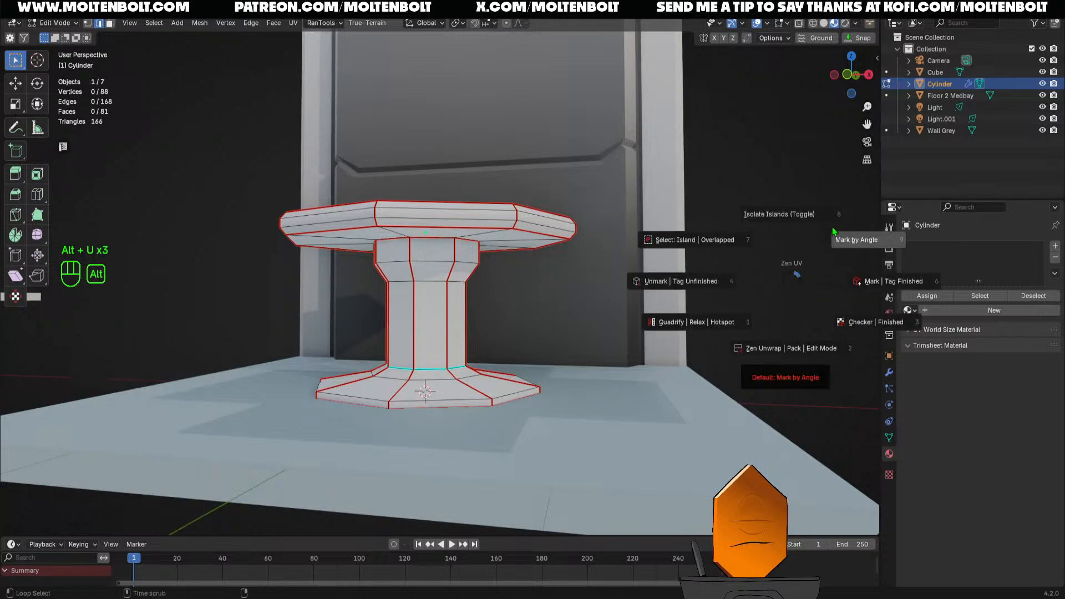
pyautogui.hotkey('alt', 'u')
pyautogui.click(818, 311)
pyautogui.moveTo(799, 293); pyautogui.dragTo(792, 308, button='middle')
pyautogui.press('Tab')
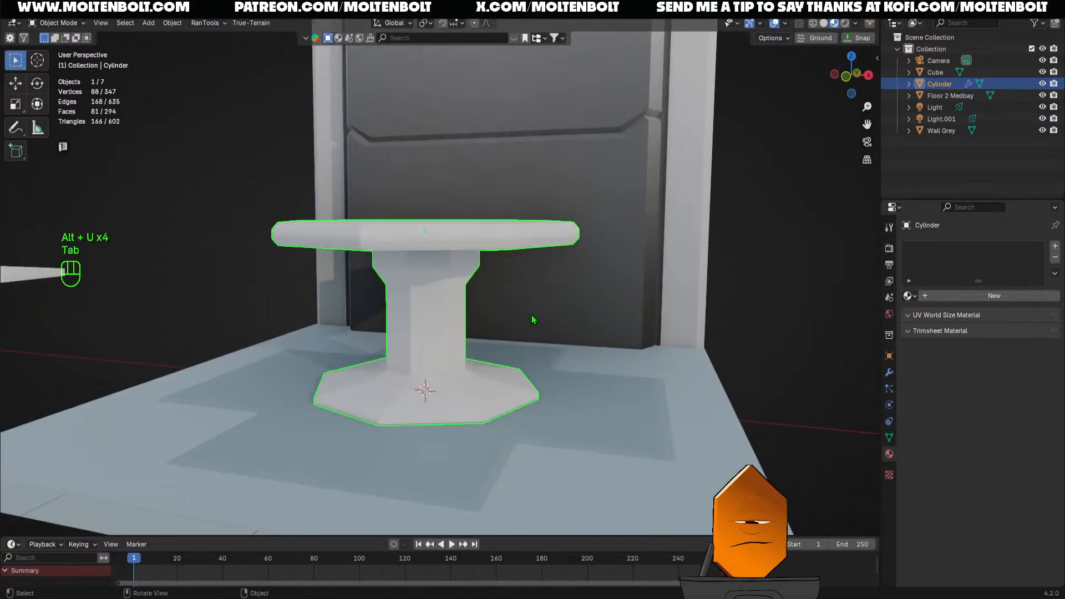
pyautogui.moveTo(532, 315); pyautogui.dragTo(682, 377, button='middle')
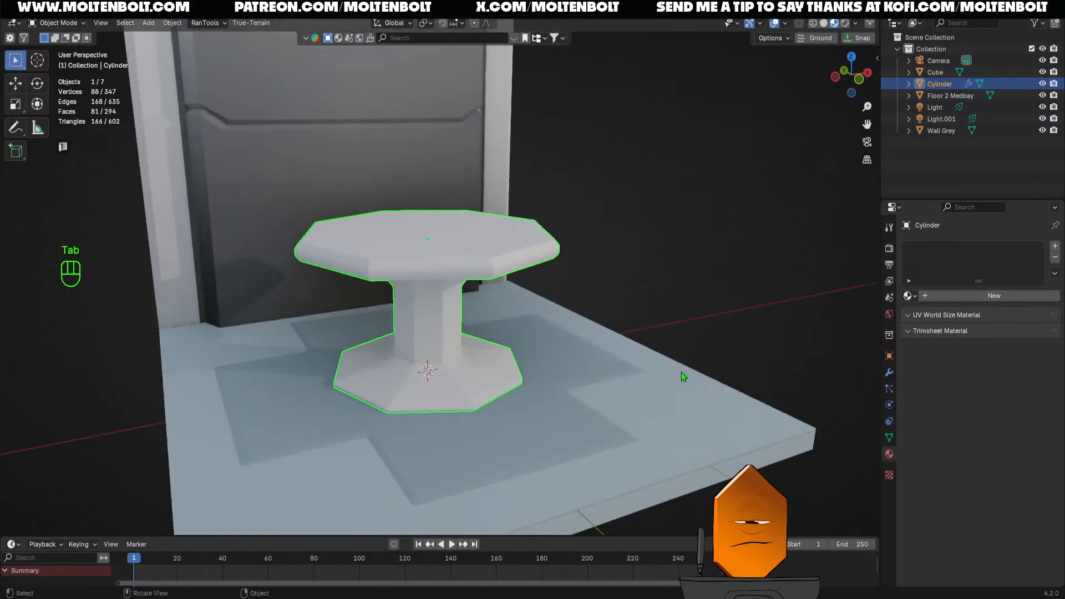
# Assign the existing Atlas material to the table
pyautogui.click(908, 295)
pyautogui.click(924, 311)
pyautogui.keyDown('ctrl'); pyautogui.moveTo(599, 261); pyautogui.dragTo(411, 352, button='middle'); pyautogui.keyUp('ctrl')
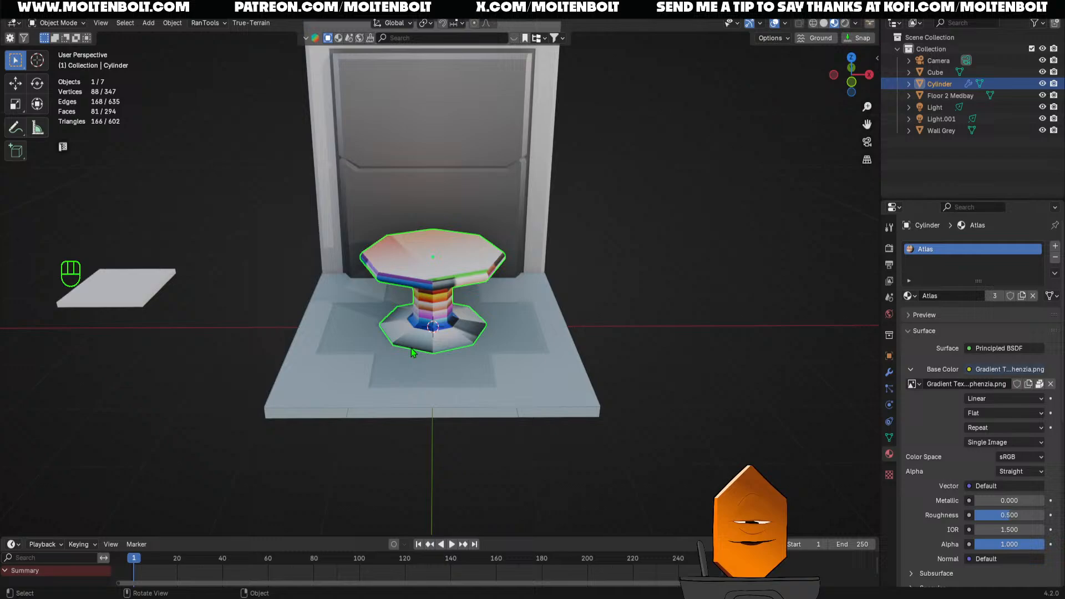
# Open the UV Editing workspace with the left orthographic view and display the Gradient Texture Atlas by Imphenzia image behind the UVs
pyautogui.click(320, 8)
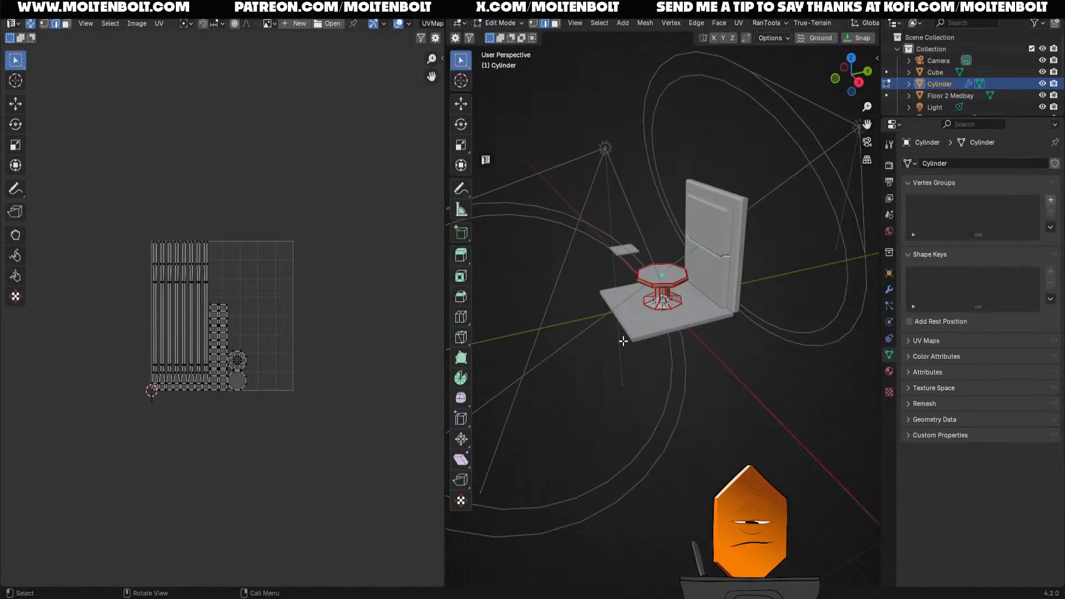
pyautogui.moveTo(623, 341); pyautogui.dragTo(668, 382, button='middle')
pyautogui.press('`')
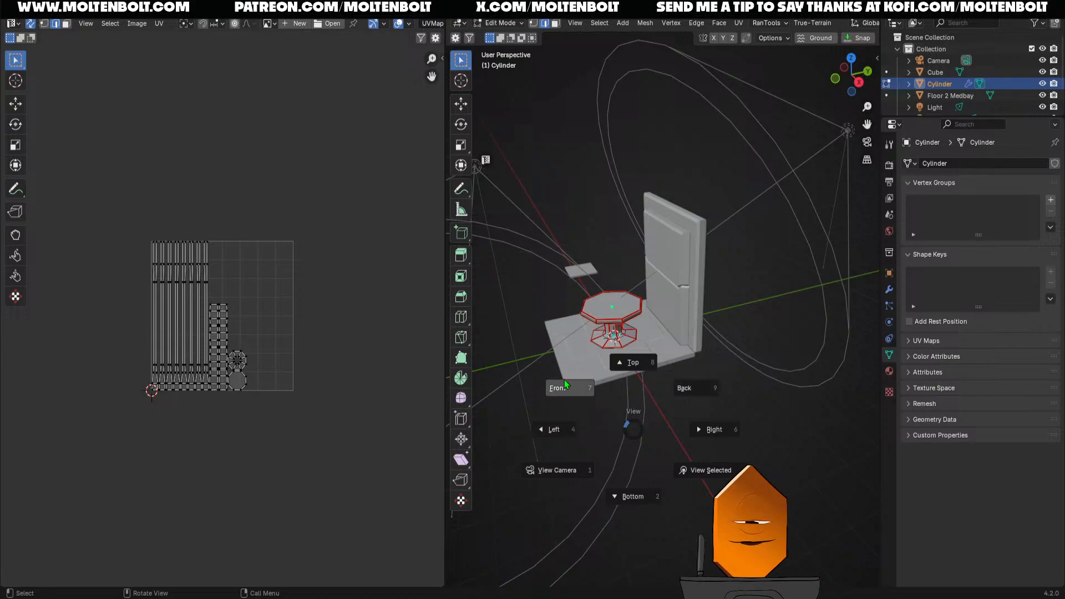
pyautogui.click(602, 434)
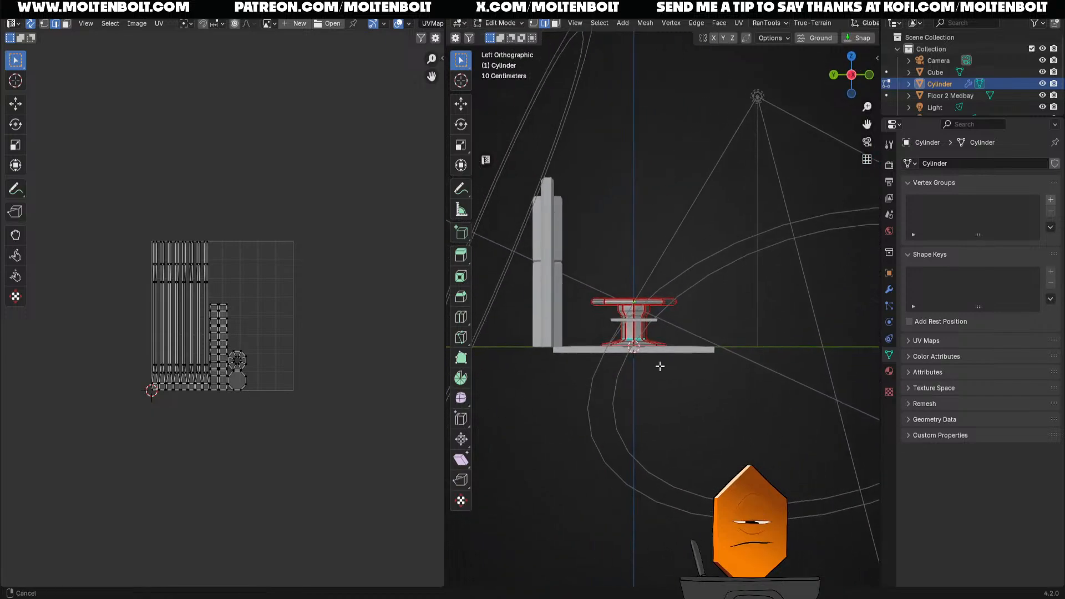
pyautogui.click(279, 25)
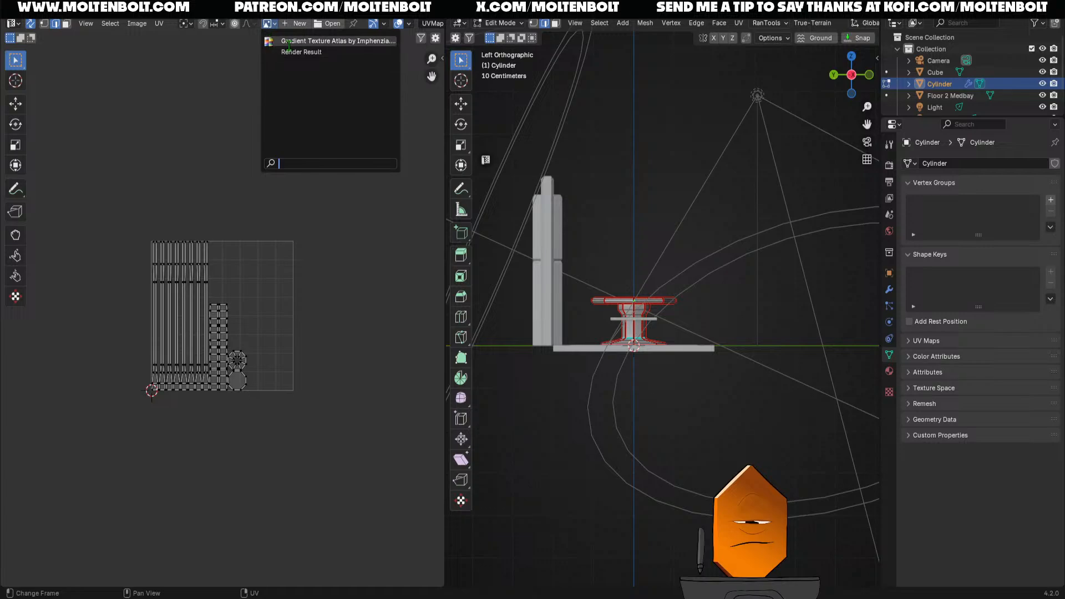
pyautogui.click(327, 37)
pyautogui.keyDown('ctrl'); pyautogui.moveTo(319, 278); pyautogui.dragTo(356, 369, button='middle'); pyautogui.keyUp('ctrl')
pyautogui.keyDown('ctrl'); pyautogui.moveTo(356, 369); pyautogui.dragTo(349, 327, button='middle'); pyautogui.keyUp('ctrl')
pyautogui.moveTo(349, 327); pyautogui.dragTo(274, 368, button='middle')
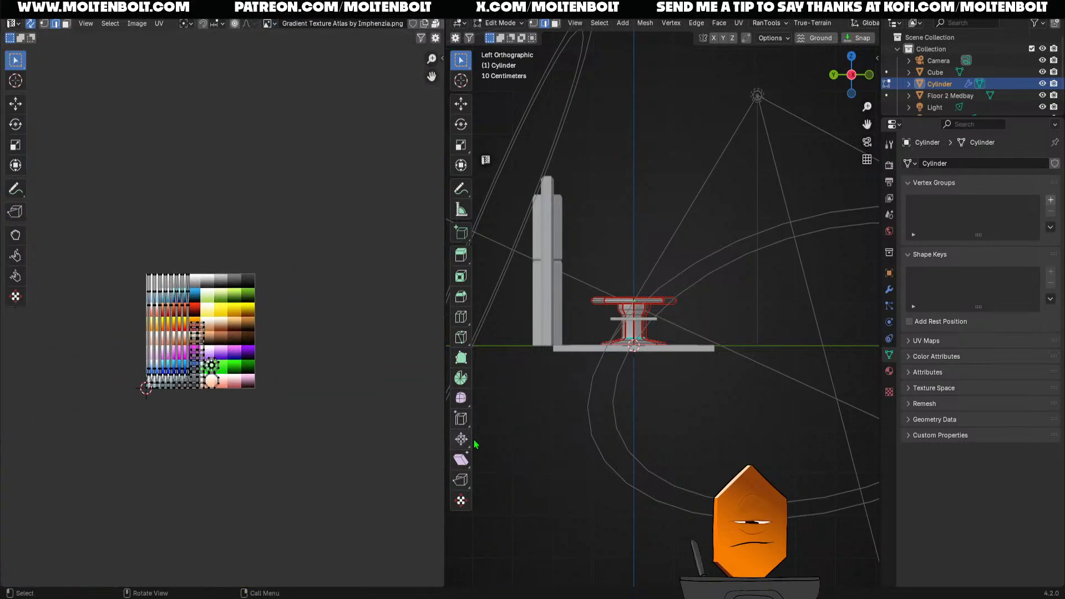
# Project the entire table mesh's UVs from the left view and shrink them to a small cluster on the atlas
pyautogui.keyDown('ctrl'); pyautogui.moveTo(640, 432); pyautogui.dragTo(631, 336, button='middle'); pyautogui.keyUp('ctrl')
pyautogui.keyDown('shift'); pyautogui.moveTo(631, 336); pyautogui.dragTo(687, 347, button='middle'); pyautogui.keyUp('shift')
pyautogui.press('a')
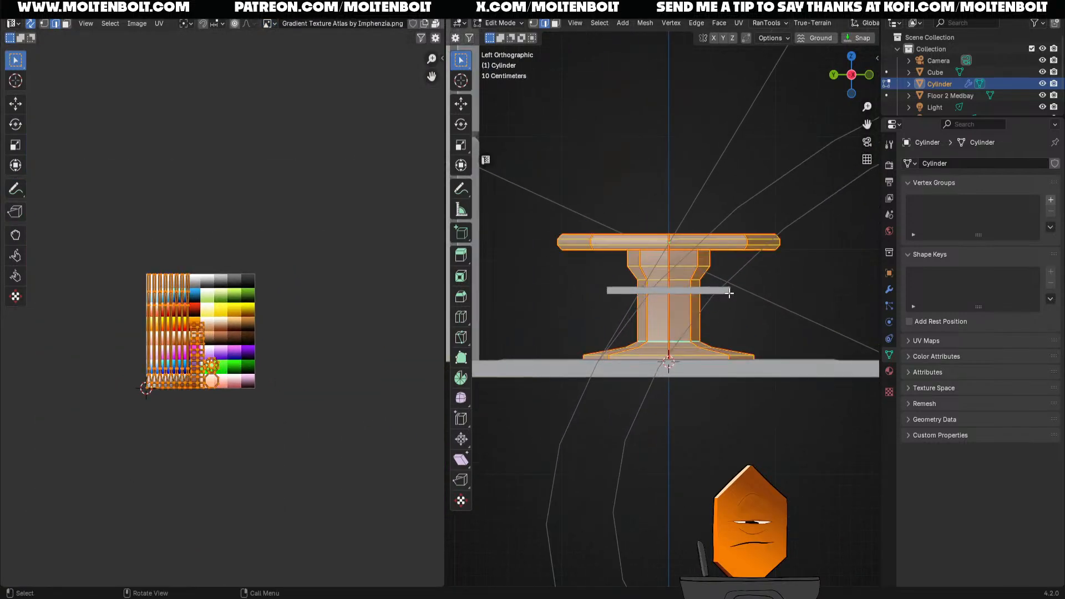
pyautogui.press('u')
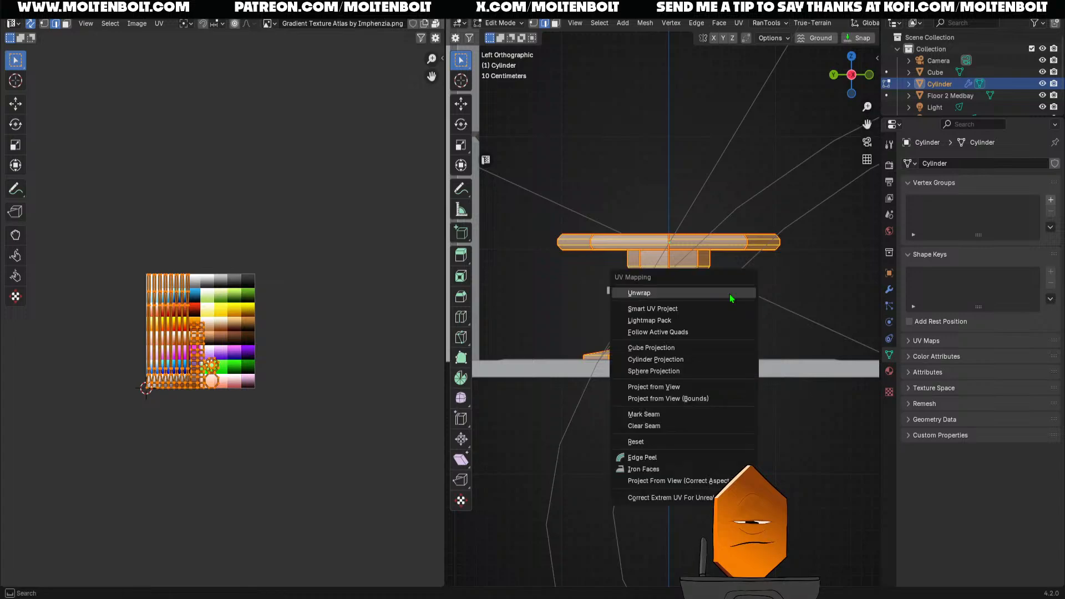
pyautogui.click(671, 387)
pyautogui.press('s')
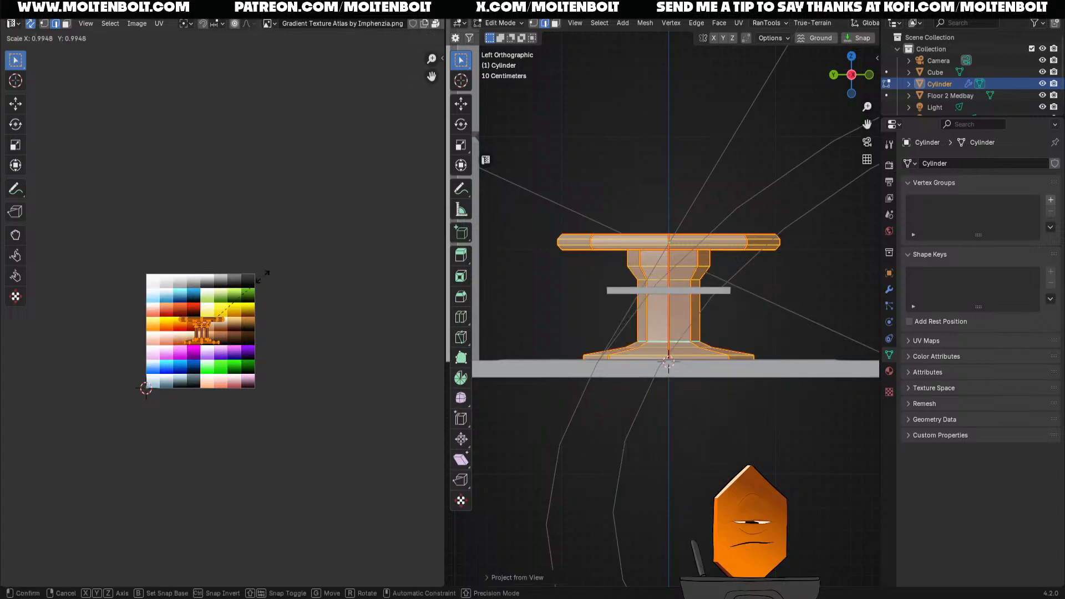
pyautogui.click(221, 312)
pyautogui.scroll(5, 233, 344)
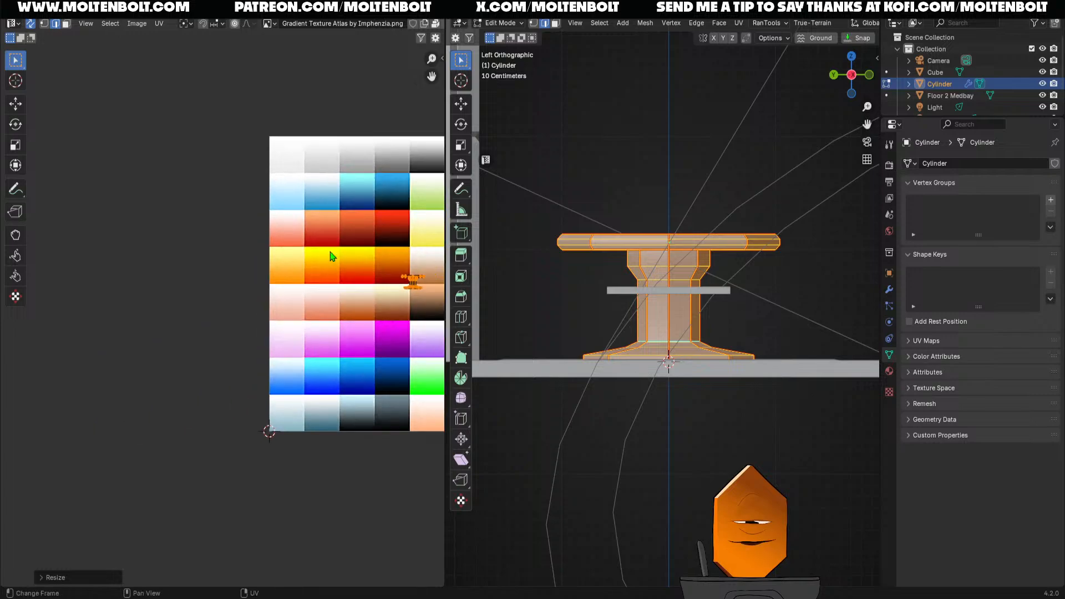
pyautogui.scroll(3, 278, 385)
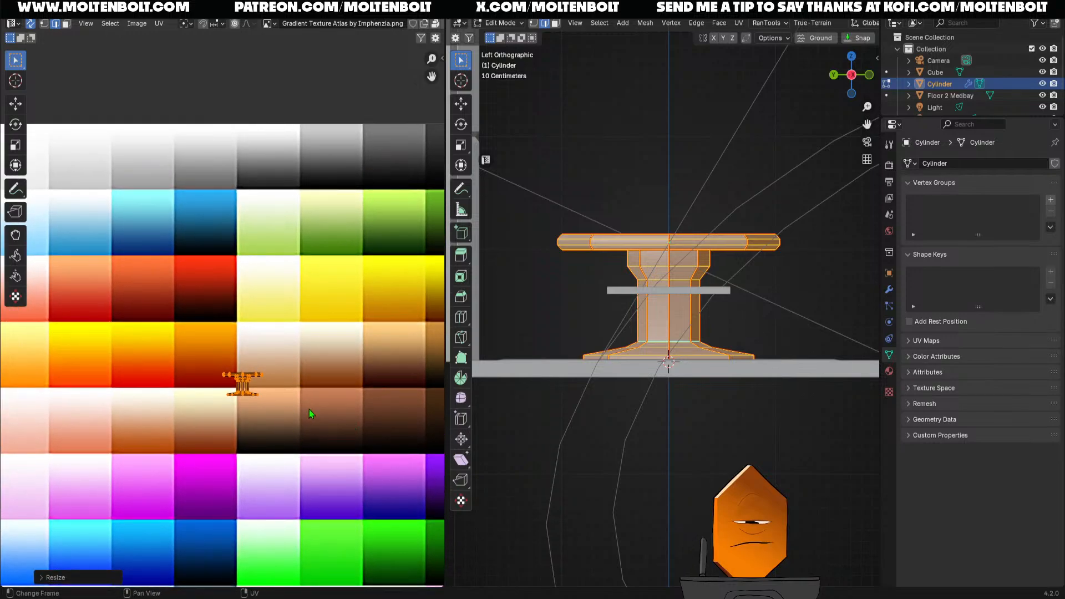
# Select the faces of the column and base, move their UVs onto the atlas's grey gradients and stretch them vertically
pyautogui.click(572, 319)
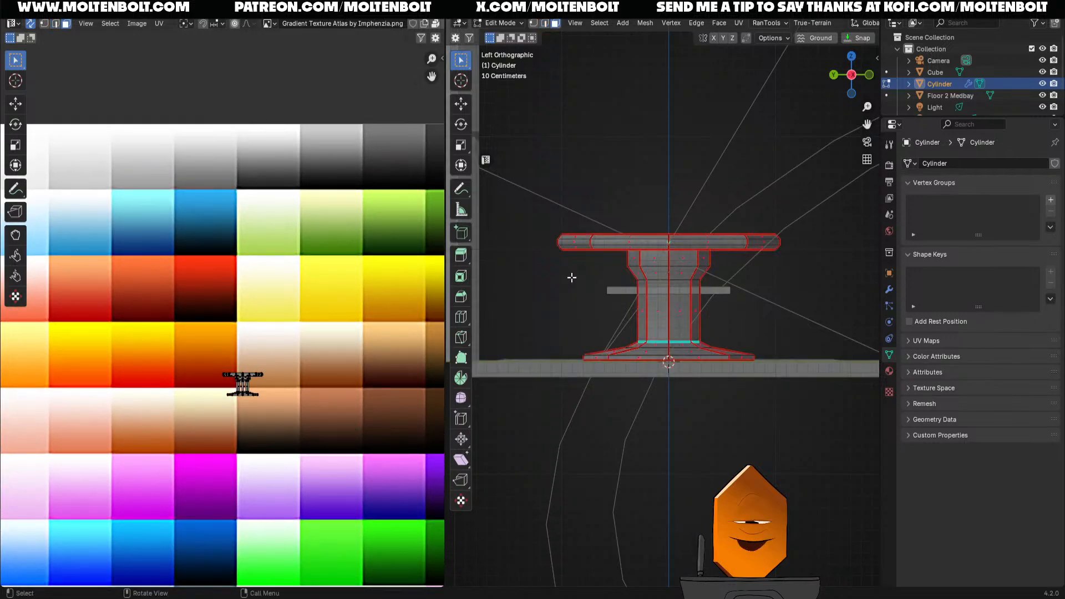
pyautogui.moveTo(562, 256); pyautogui.dragTo(851, 451)
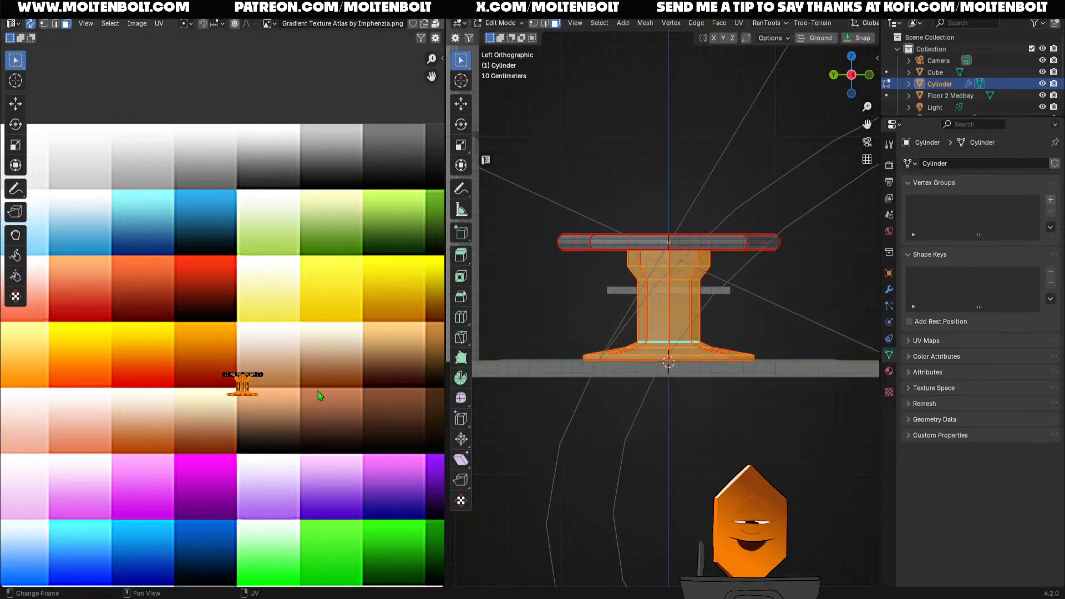
pyautogui.press('g')
pyautogui.click(346, 164)
pyautogui.press('s')
pyautogui.press('y')
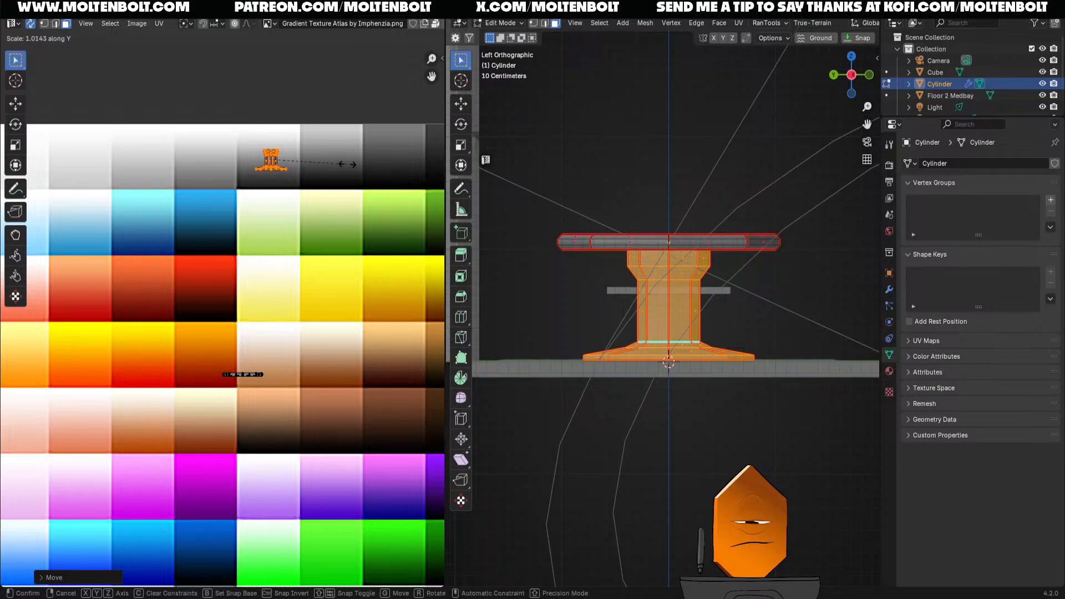
pyautogui.click(28, 157)
# Move the pedestal's UVs to the next darker grey swatch and scale them to about 0.85 along Y
pyautogui.press('g')
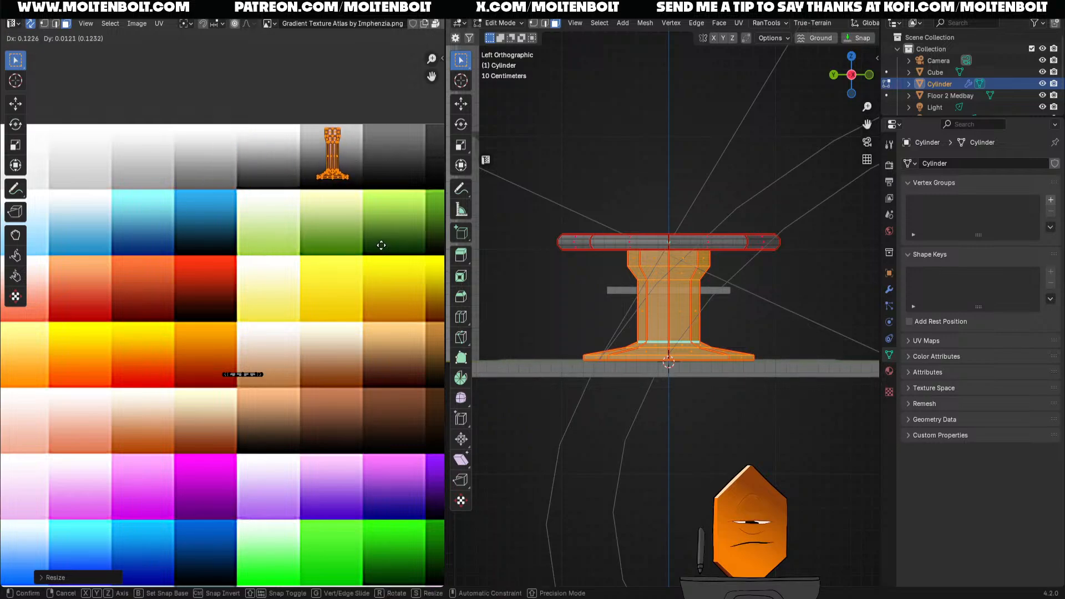
pyautogui.click(381, 245)
pyautogui.press('s')
pyautogui.press('y')
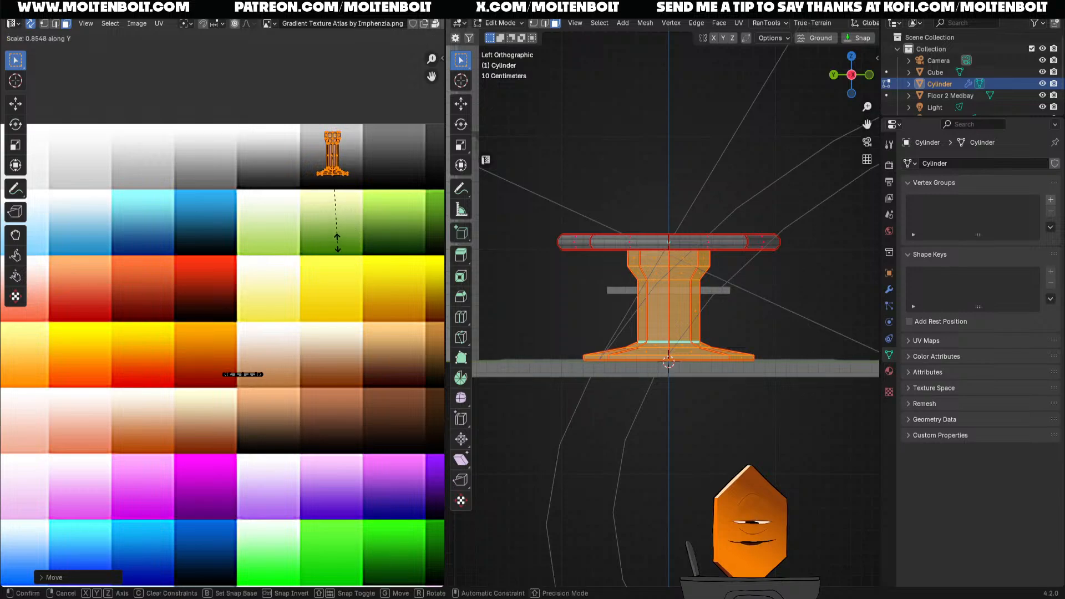
pyautogui.click(337, 243)
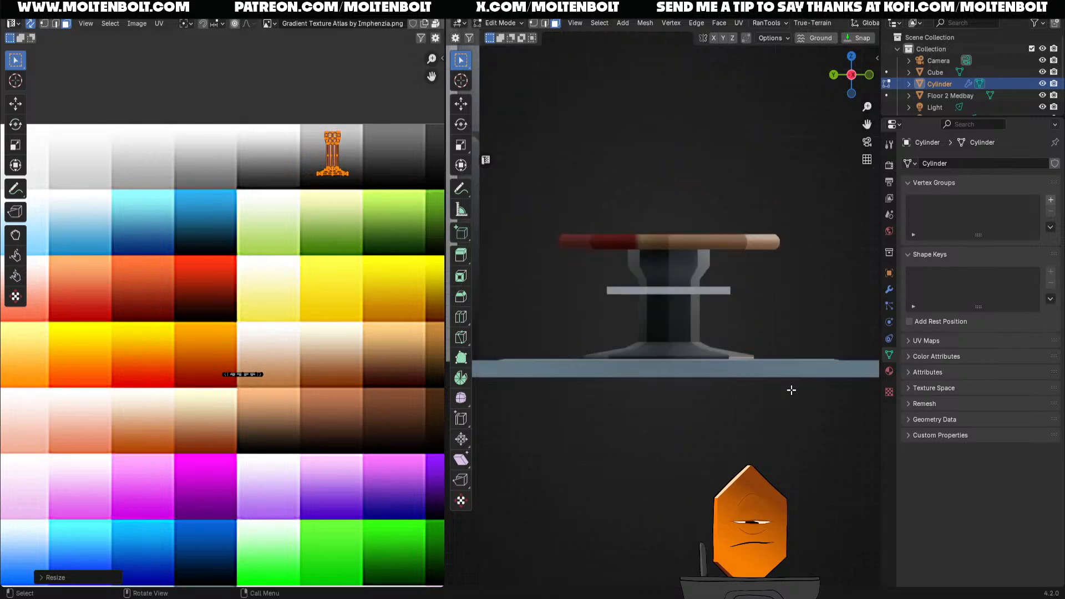
pyautogui.moveTo(680, 331); pyautogui.dragTo(628, 350, button='middle')
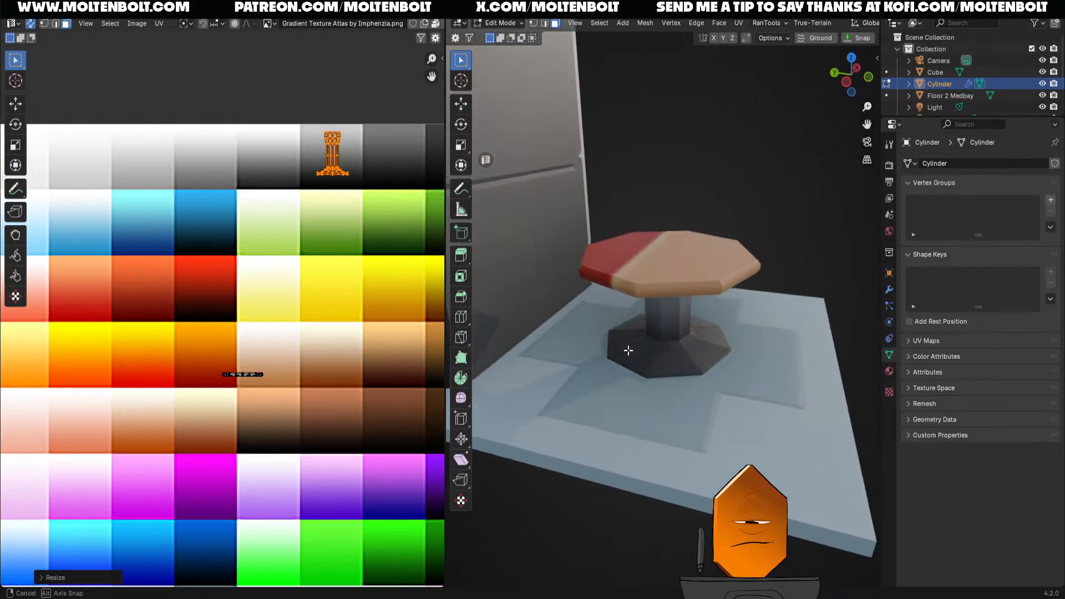
# Try rotating the pedestal's UVs by 90° on the grey swatch, and undo the rotation
pyautogui.moveTo(365, 201); pyautogui.dragTo(370, 193, button='middle')
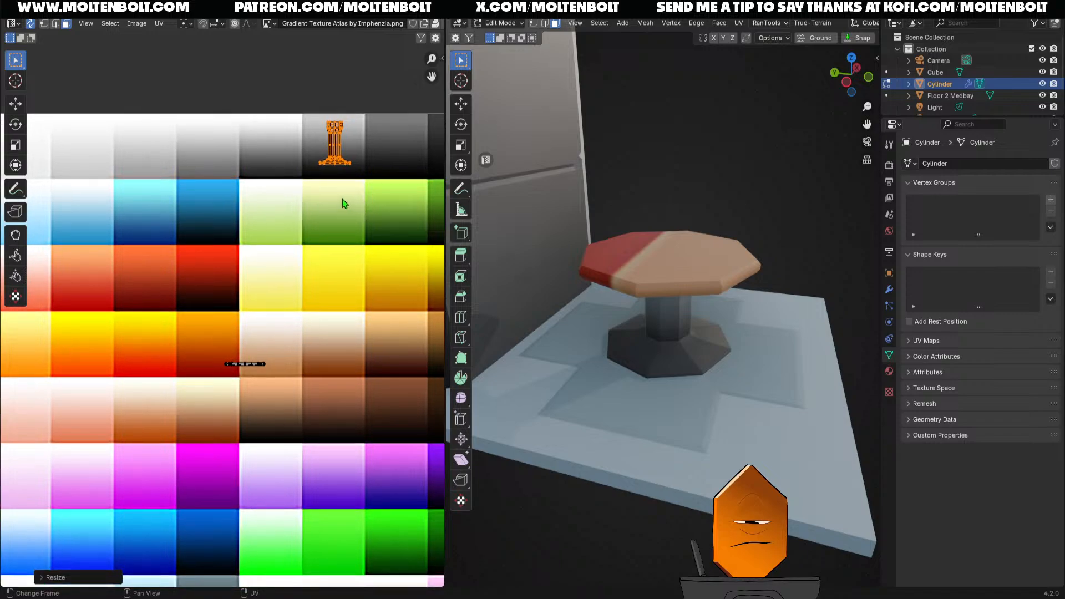
pyautogui.write('r90')
pyautogui.press('Return')
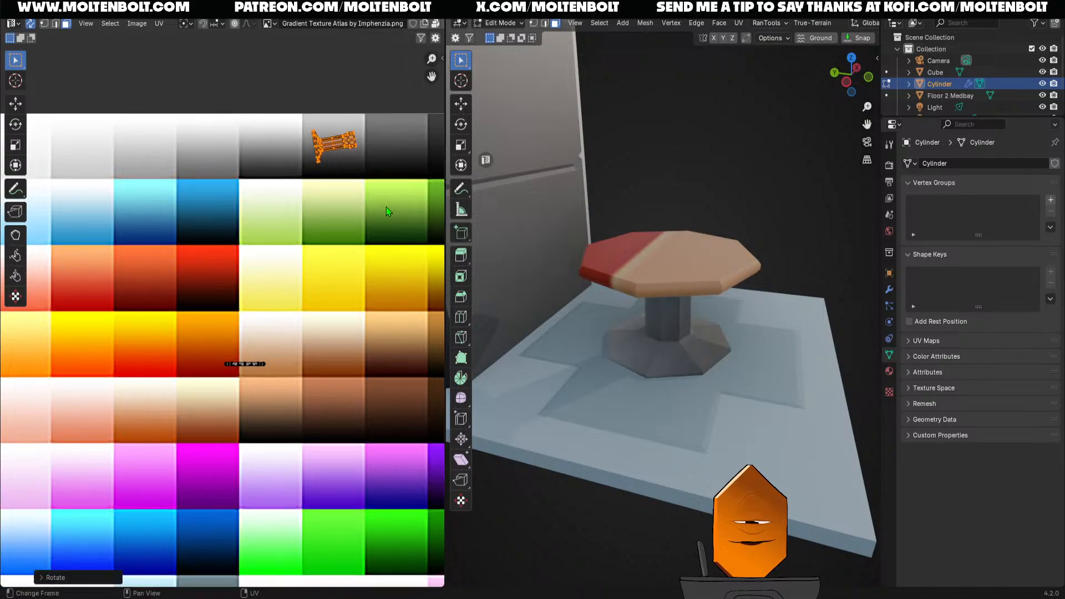
pyautogui.hotkey('ctrl', 'z')
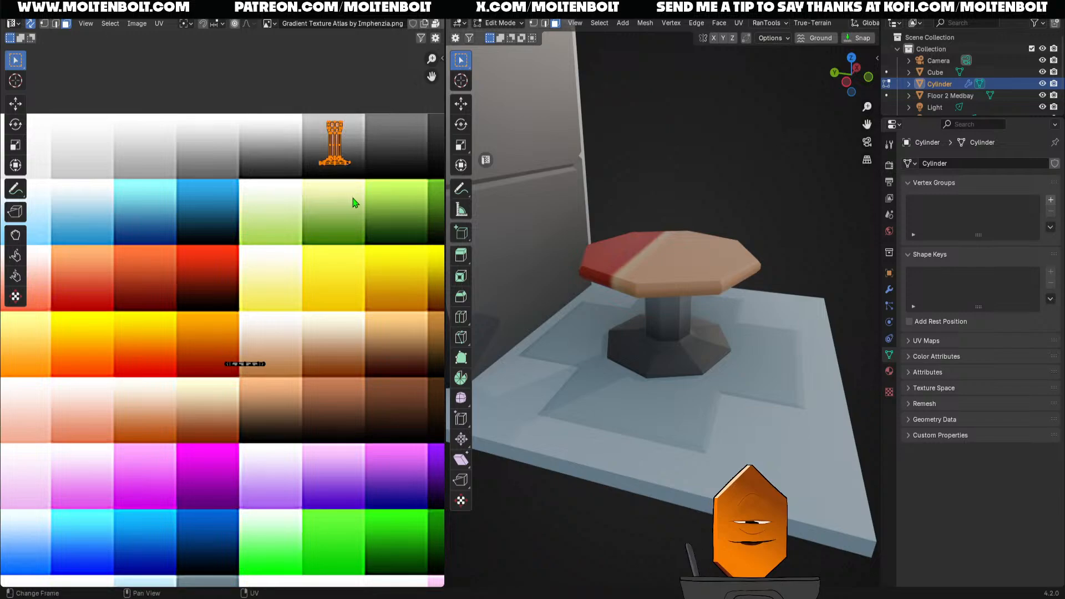
# Rotate the pedestal's UVs by 180°, scale them to about 0.75 along Y and shift them up within the grey swatch
pyautogui.write('r180')
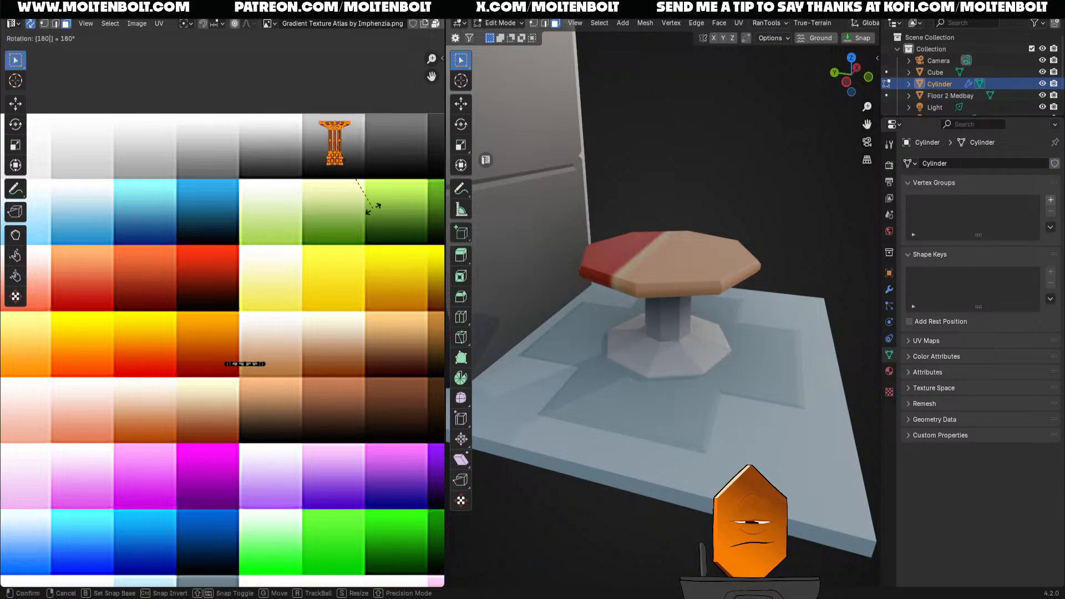
pyautogui.press('Return')
pyautogui.press('s')
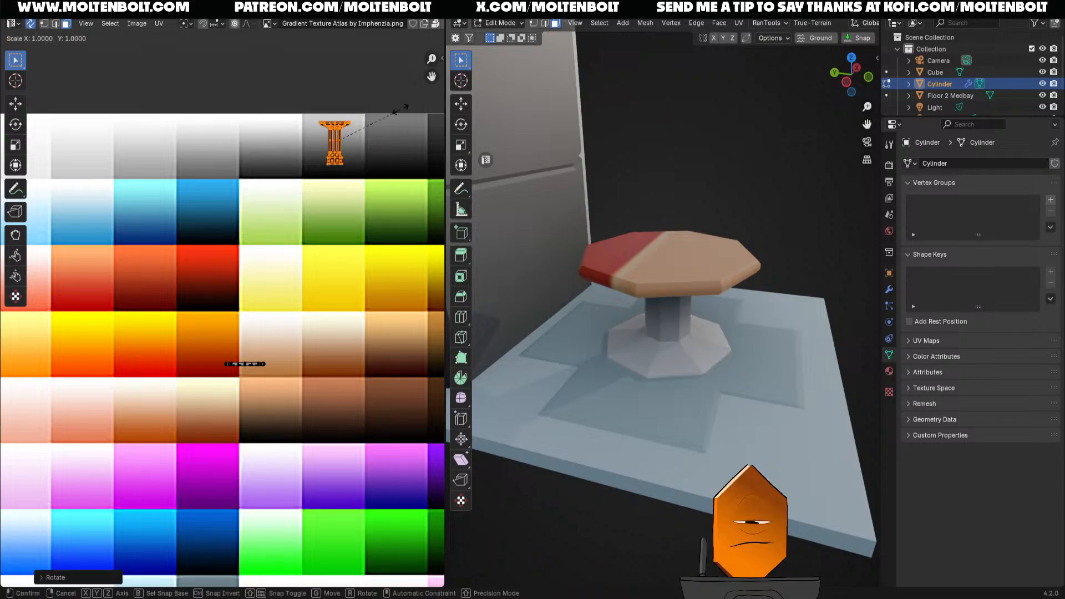
pyautogui.press('y')
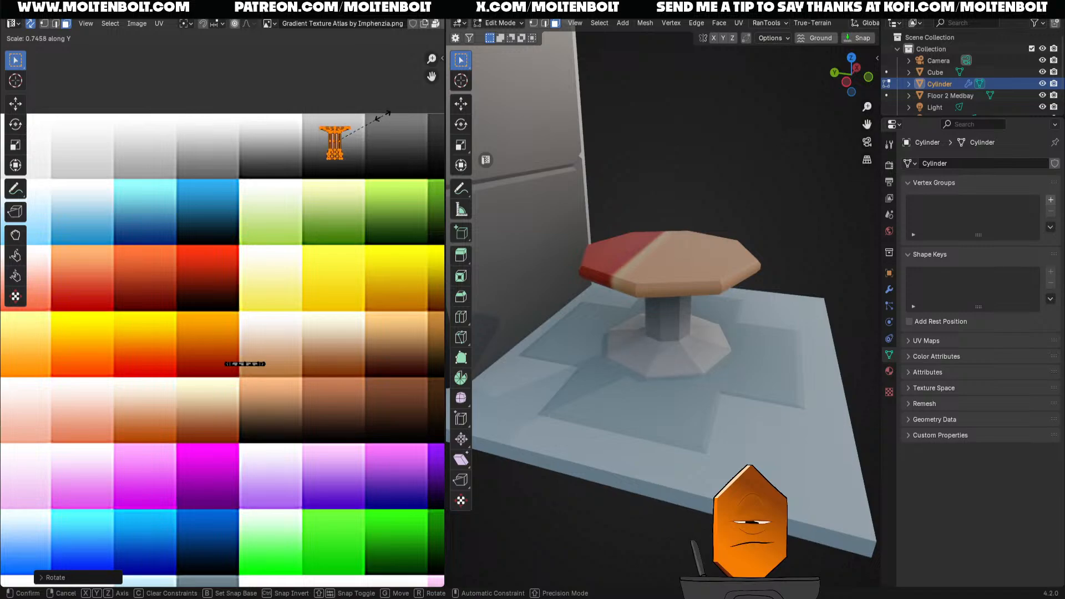
pyautogui.click(386, 115)
pyautogui.press('g')
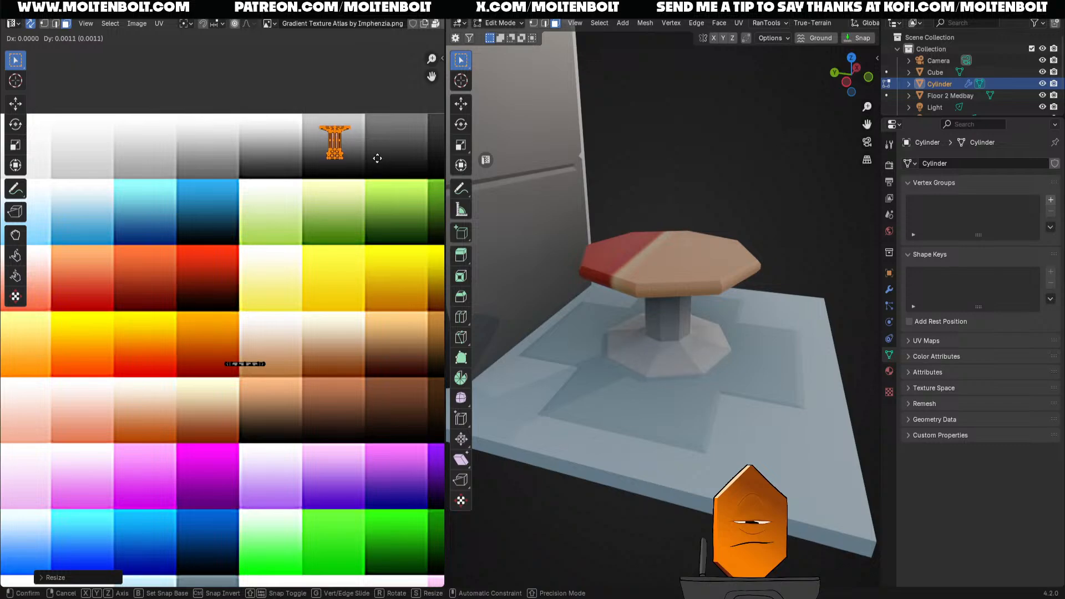
pyautogui.click(380, 154)
pyautogui.moveTo(654, 277); pyautogui.dragTo(703, 301, button='middle')
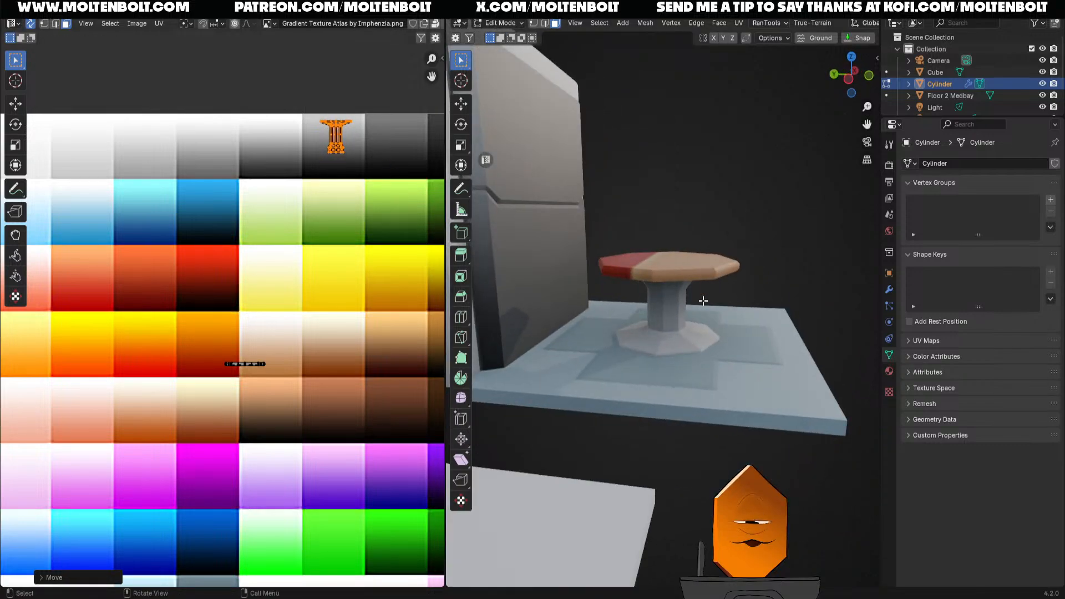
# Select the tabletop's UVs, move them onto the red-to-black swatch and stretch them to about 7.2 along Y
pyautogui.click(233, 359)
pyautogui.scroll(-1, 320, 328)
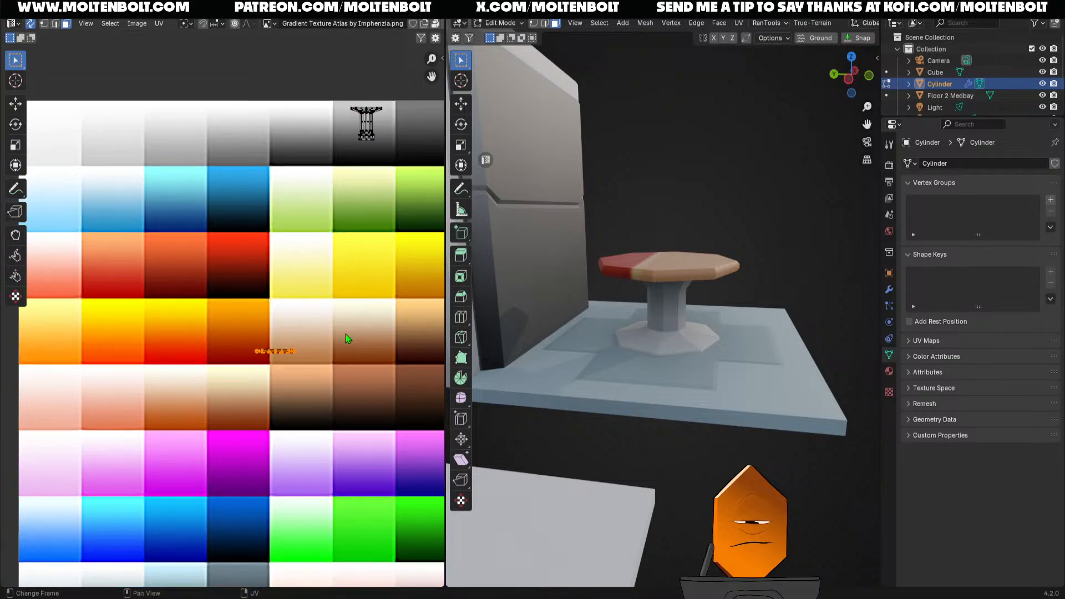
pyautogui.press('g')
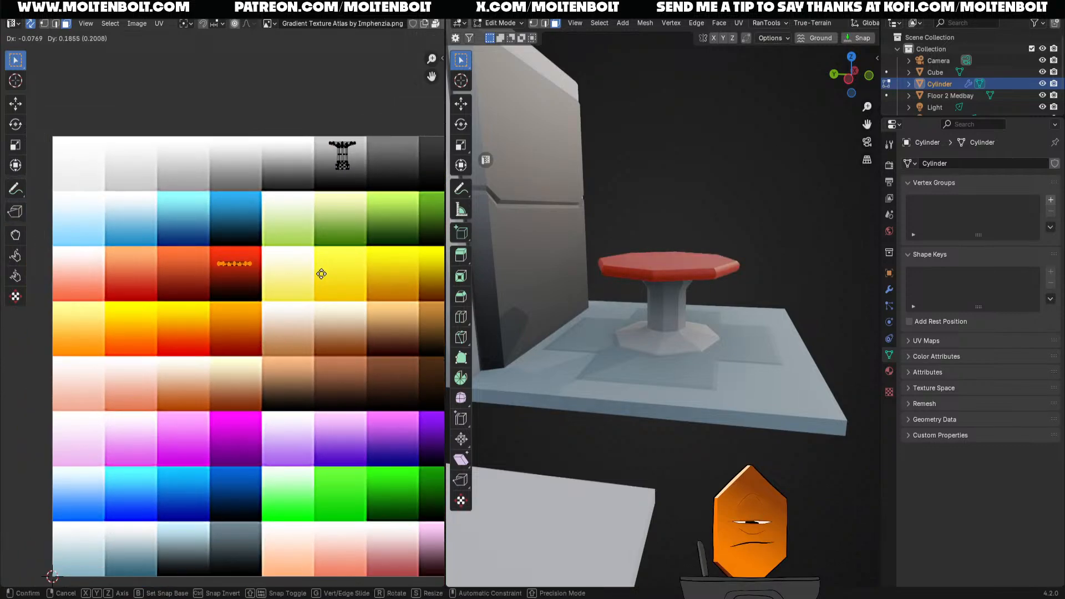
pyautogui.click(322, 284)
pyautogui.press('s')
pyautogui.press('y')
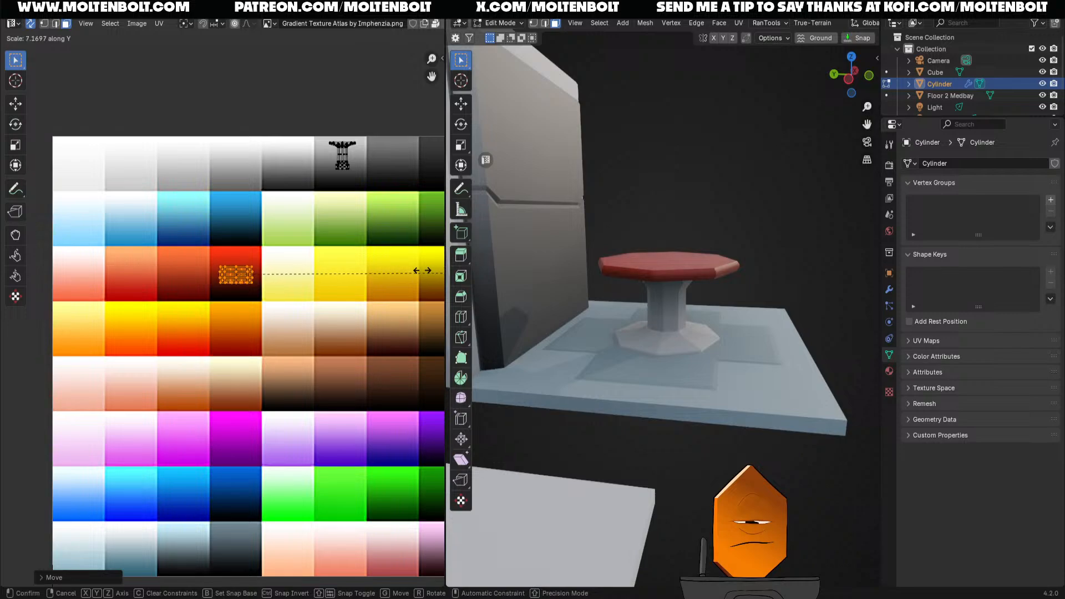
pyautogui.click(202, 281)
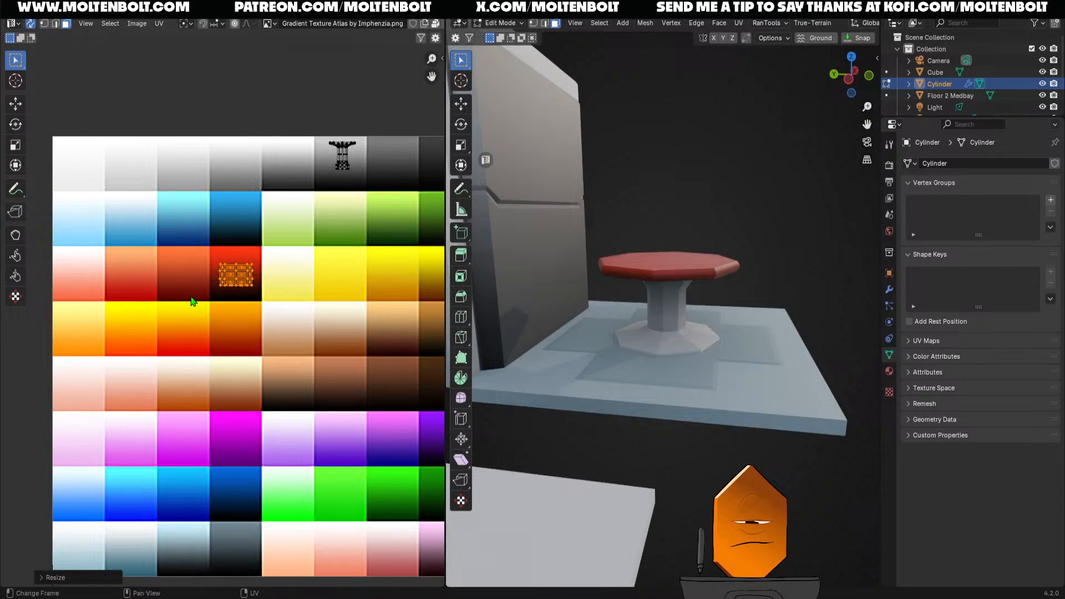
# Move the tabletop's UVs onto the pale blue-grey gradient in the atlas's lowest row to match the floor
pyautogui.scroll(-1, 309, 265)
pyautogui.press('g')
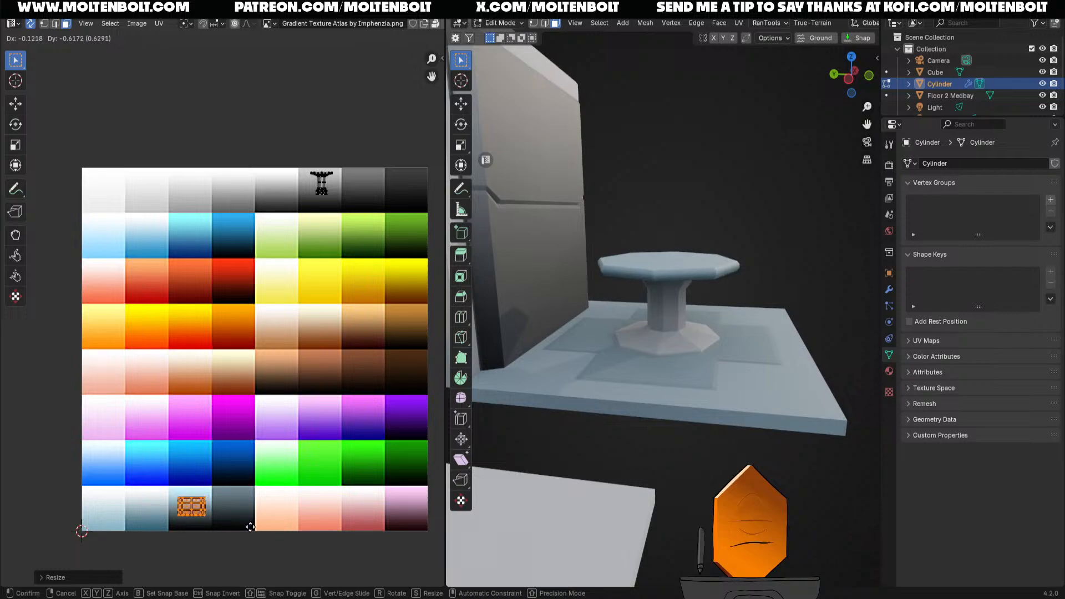
pyautogui.click(250, 526)
pyautogui.moveTo(683, 261); pyautogui.dragTo(574, 283, button='middle')
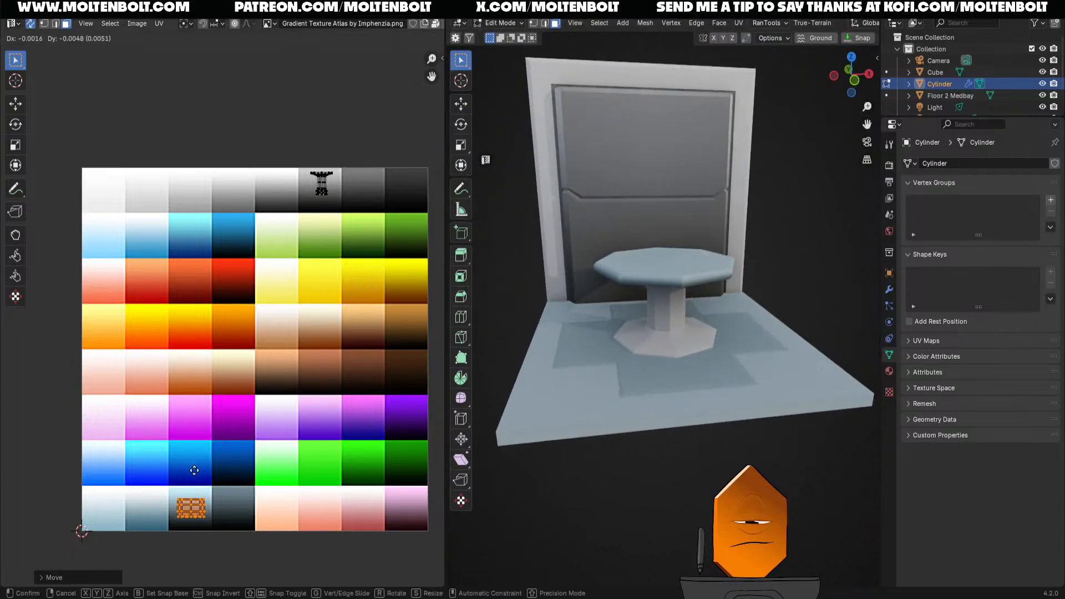
pyautogui.moveTo(577, 338); pyautogui.dragTo(669, 356, button='middle')
pyautogui.press('Tab')
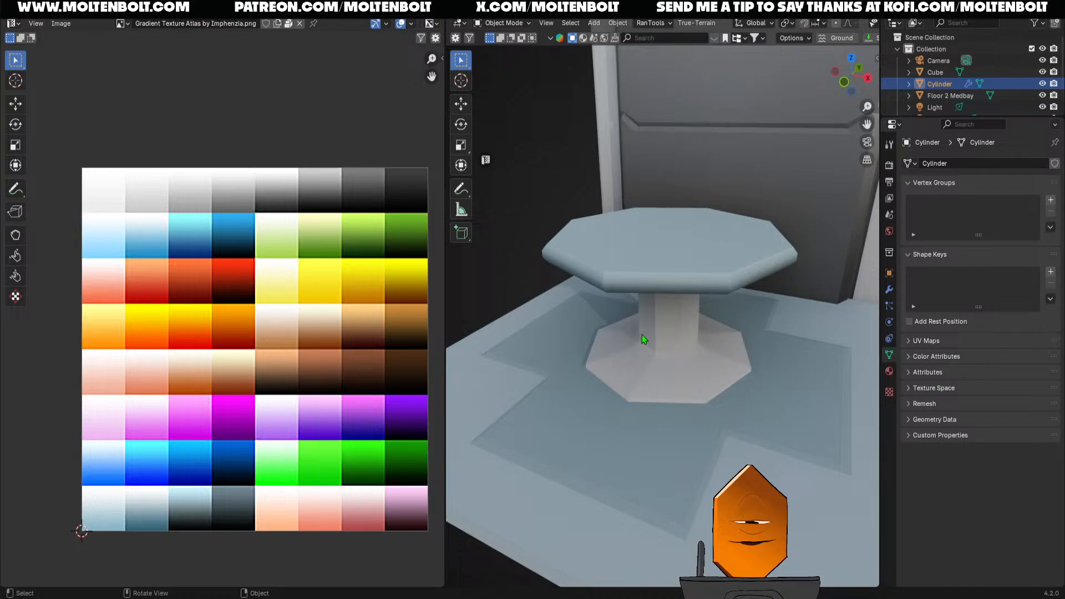
pyautogui.press('Tab')
# Select the face loop around the base's outer rim and move its UVs down along Y within the grey swatch
pyautogui.moveTo(642, 335); pyautogui.dragTo(665, 344, button='middle')
pyautogui.scroll(2, 644, 377)
pyautogui.moveTo(640, 381); pyautogui.dragTo(695, 401, button='middle')
pyautogui.hotkey('shift', 'alt', 'z')
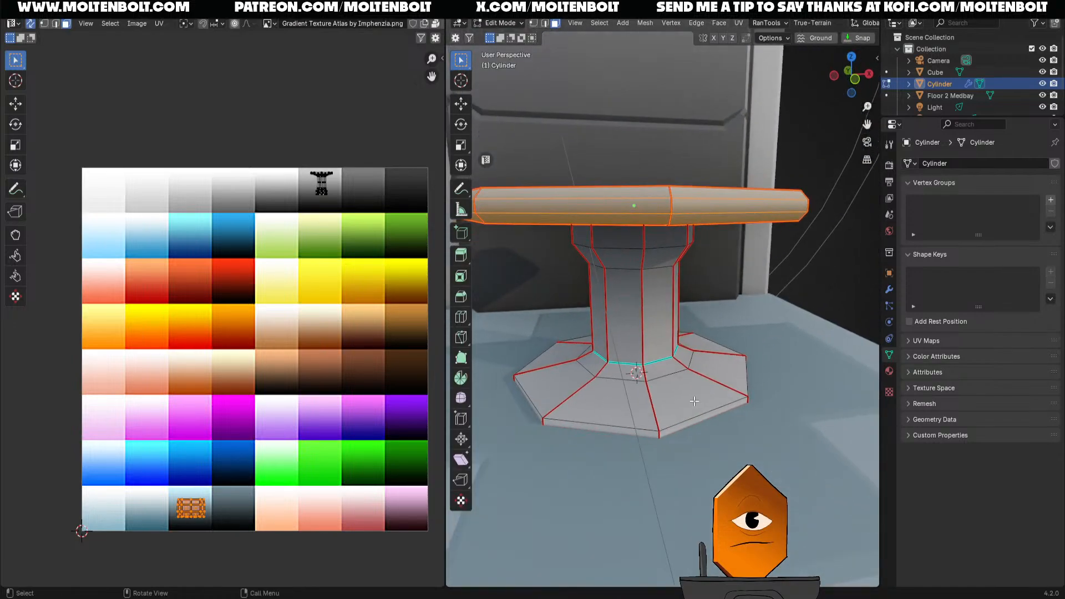
pyautogui.click(861, 269)
pyautogui.keyDown('shift'); pyautogui.moveTo(790, 333); pyautogui.dragTo(739, 406, button='middle'); pyautogui.keyUp('shift')
pyautogui.moveTo(669, 435); pyautogui.dragTo(618, 492, button='middle')
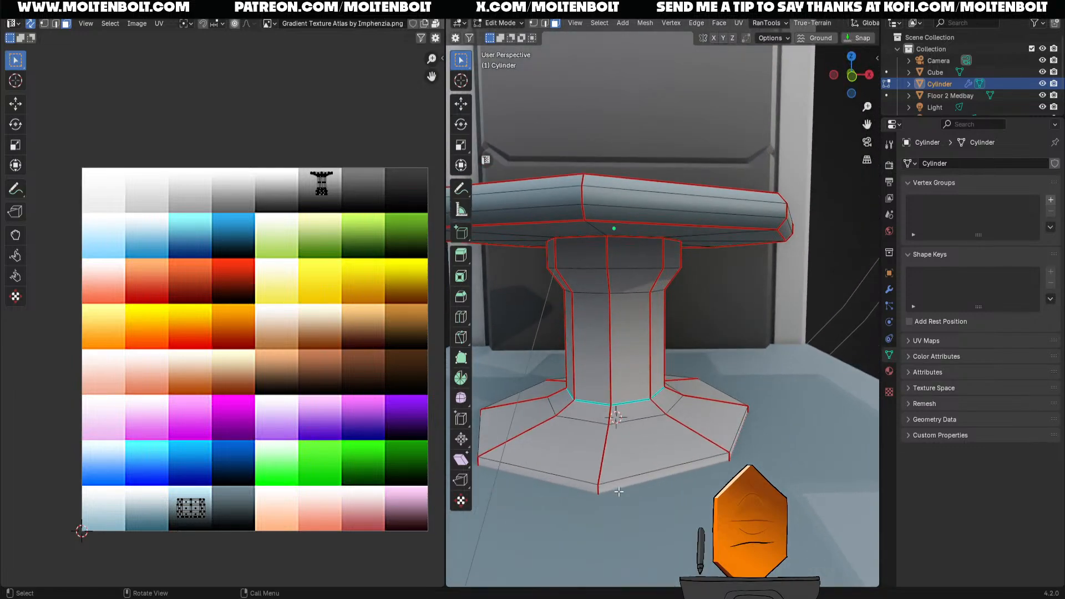
pyautogui.keyDown('alt'); pyautogui.click(726, 458); pyautogui.keyUp('alt')
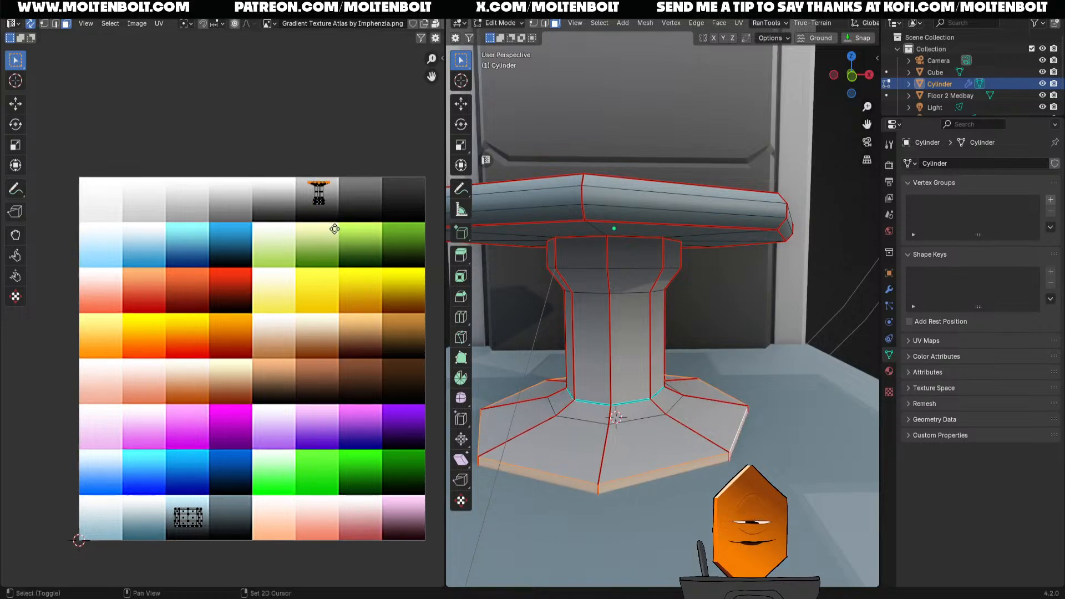
pyautogui.scroll(2, 378, 274)
pyautogui.press('g')
pyautogui.press('y')
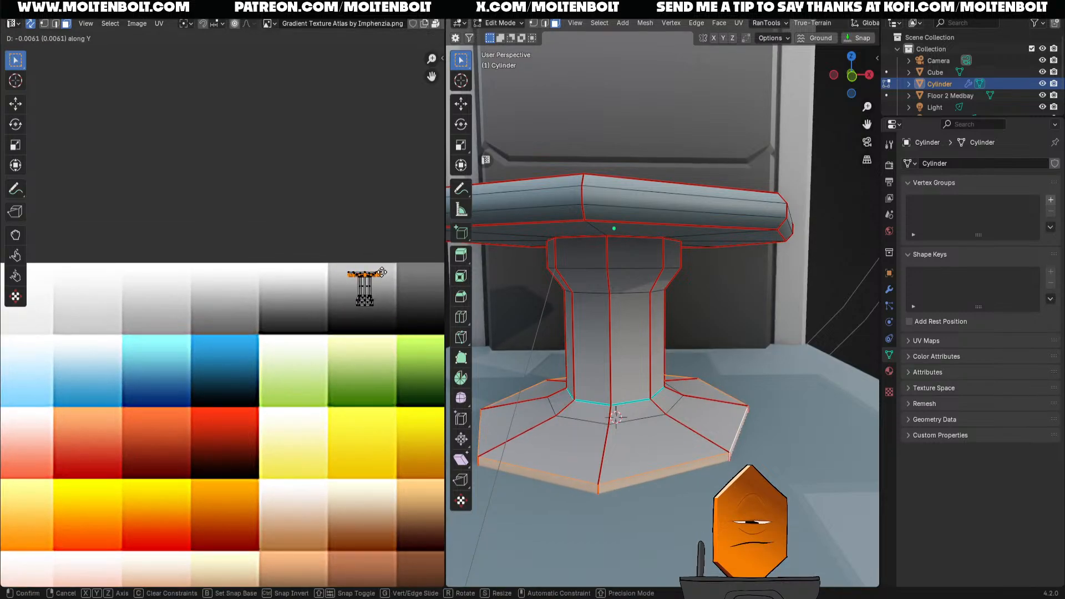
pyautogui.click(381, 281)
# Lower the base rim's UVs further along Y, by about 0.033, to give the rim a darker grey
pyautogui.hotkey('shift', 'alt', 'z')
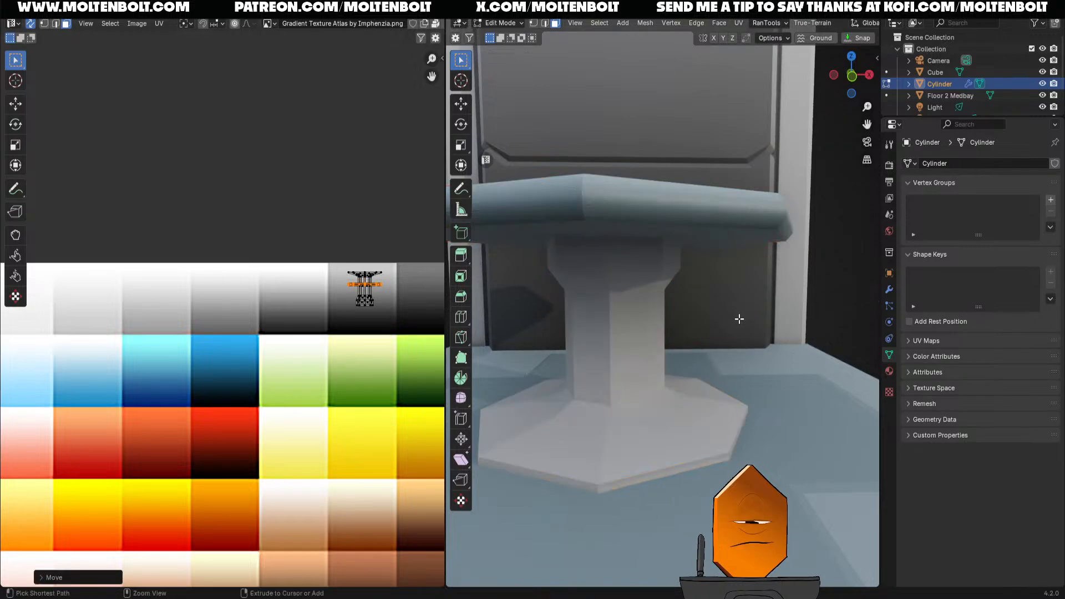
pyautogui.moveTo(739, 316); pyautogui.dragTo(626, 393, button='middle')
pyautogui.press('g')
pyautogui.press('y')
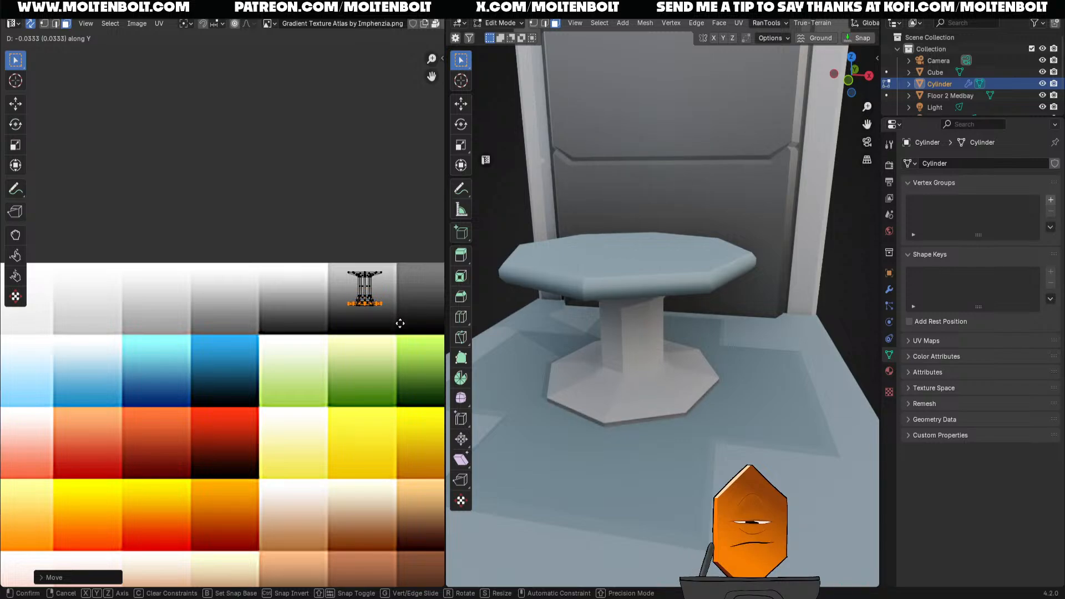
pyautogui.click(400, 325)
pyautogui.moveTo(663, 382); pyautogui.dragTo(638, 333, button='middle')
pyautogui.scroll(-1, 659, 419)
pyautogui.scroll(2, 625, 425)
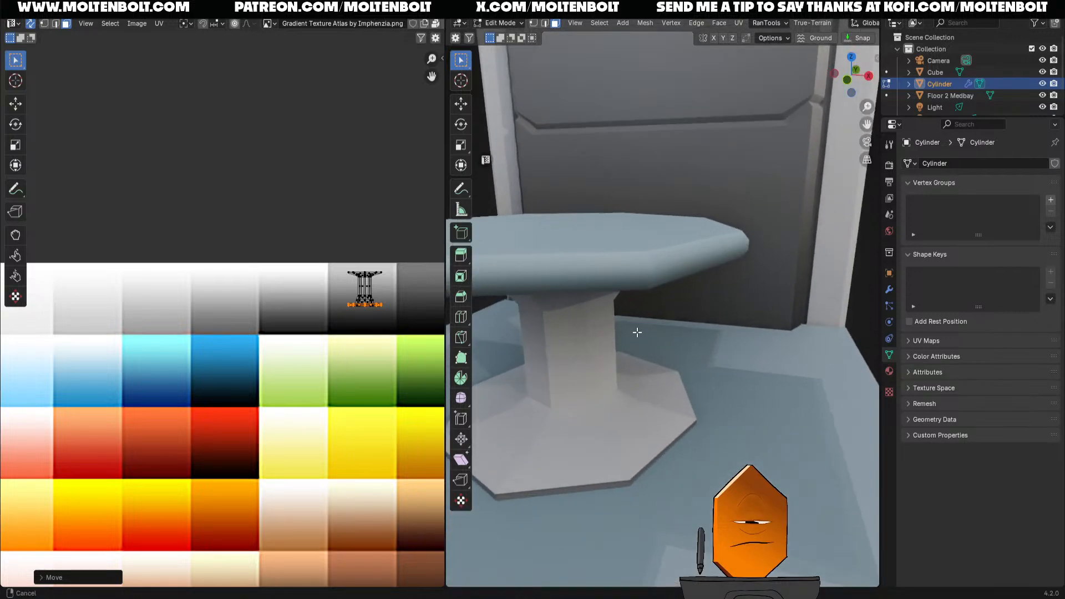
# Bevel the edge loop where the column meets the base, with one segment and an offset of about 0.18 m
pyautogui.keyDown('shift'); pyautogui.moveTo(599, 438); pyautogui.dragTo(630, 380, button='middle'); pyautogui.keyUp('shift')
pyautogui.scroll(2, 630, 380)
pyautogui.press('Tab')
pyautogui.press('Tab')
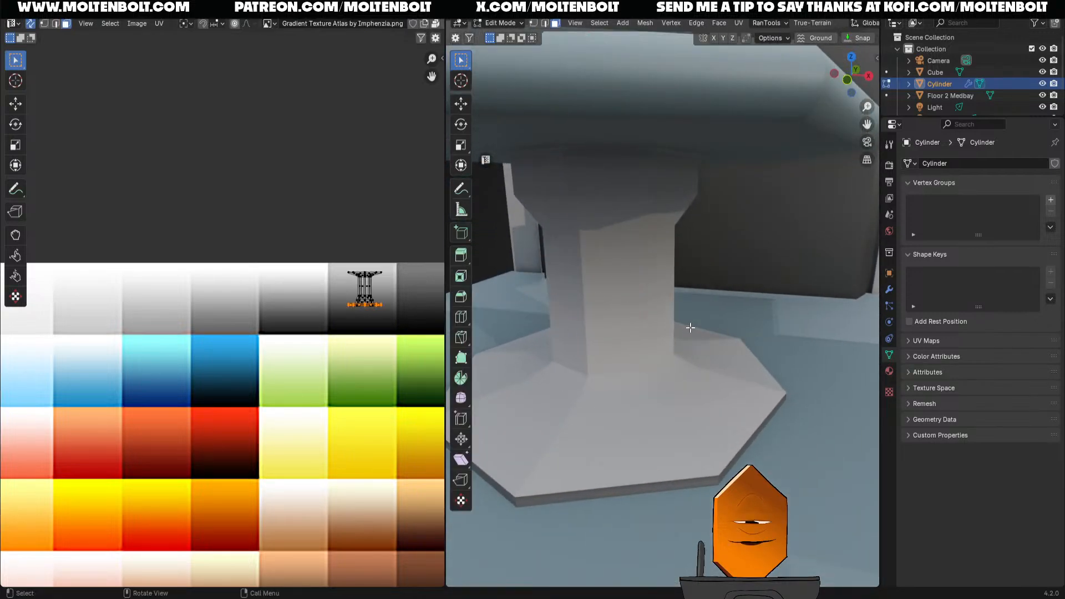
pyautogui.hotkey('shift', 'alt', 'z')
pyautogui.click(618, 379)
pyautogui.click(721, 372)
pyautogui.press('2')
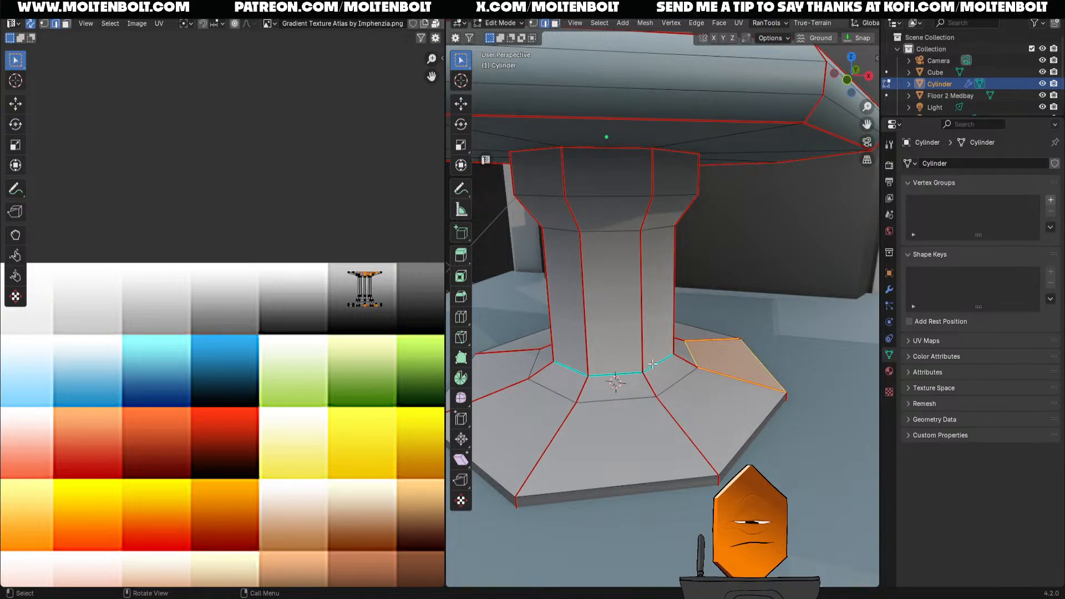
pyautogui.hotkey('alt', 'a')
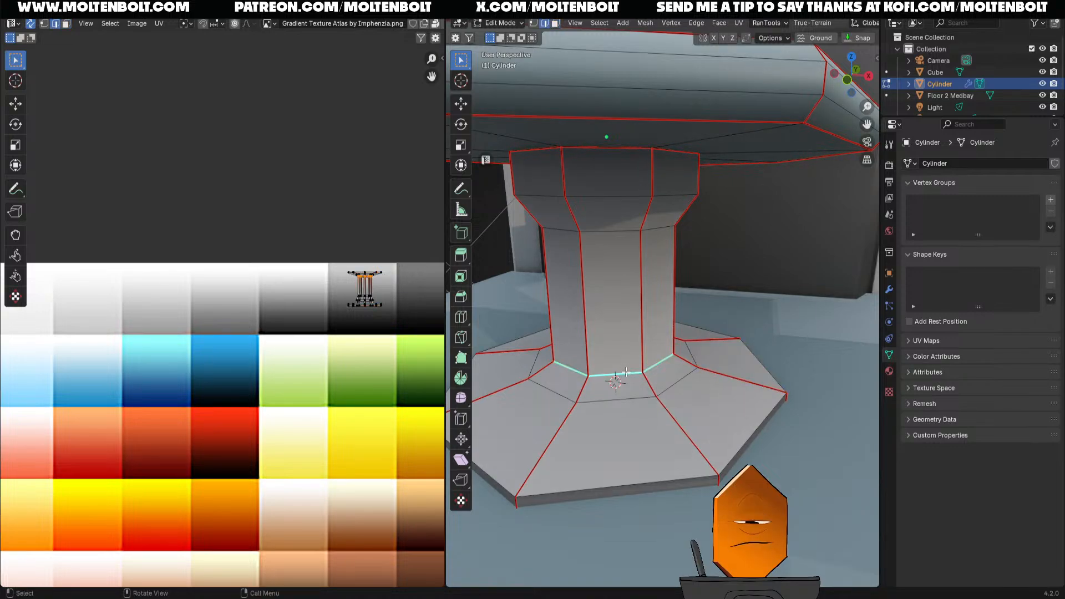
pyautogui.hotkey('ctrl', 'b')
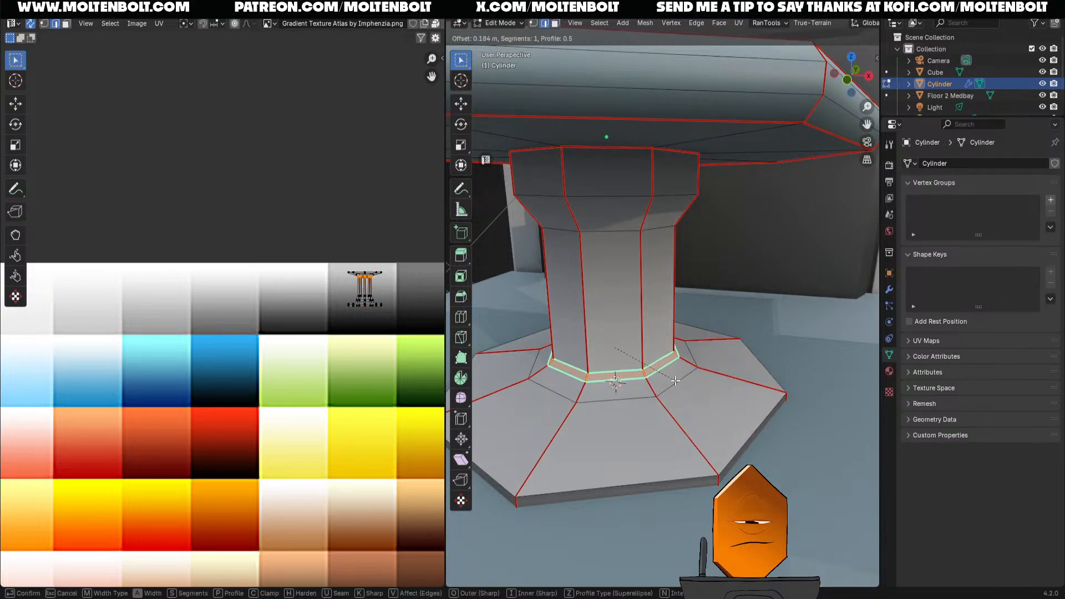
pyautogui.click(678, 380)
# Switch to face selection and move the bevelled strip's UVs down along Y to the dark end of the grey swatch
pyautogui.press('g')
pyautogui.press('y')
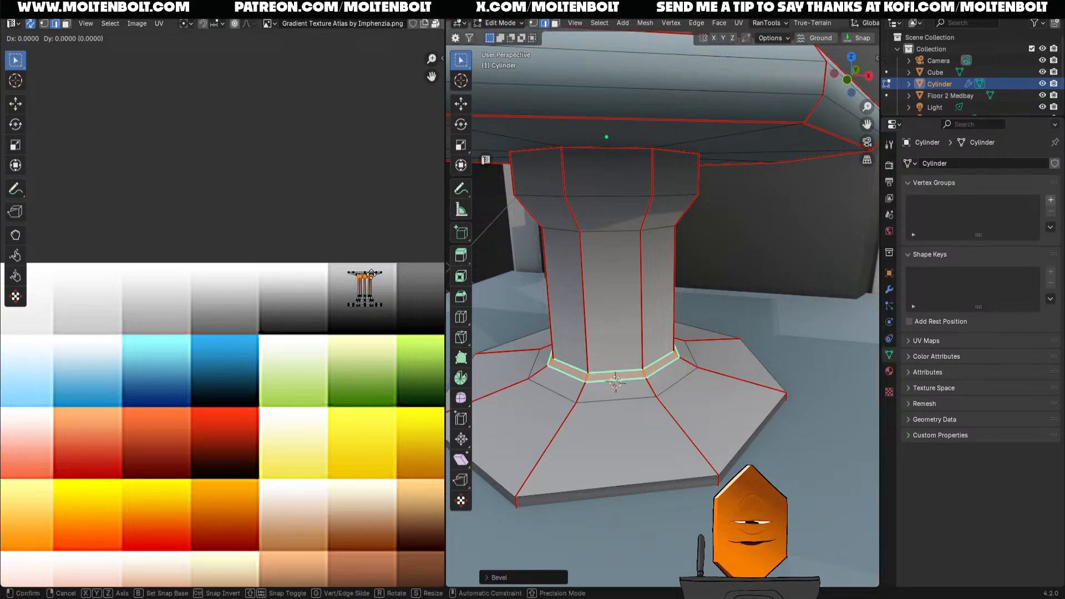
pyautogui.click(374, 278)
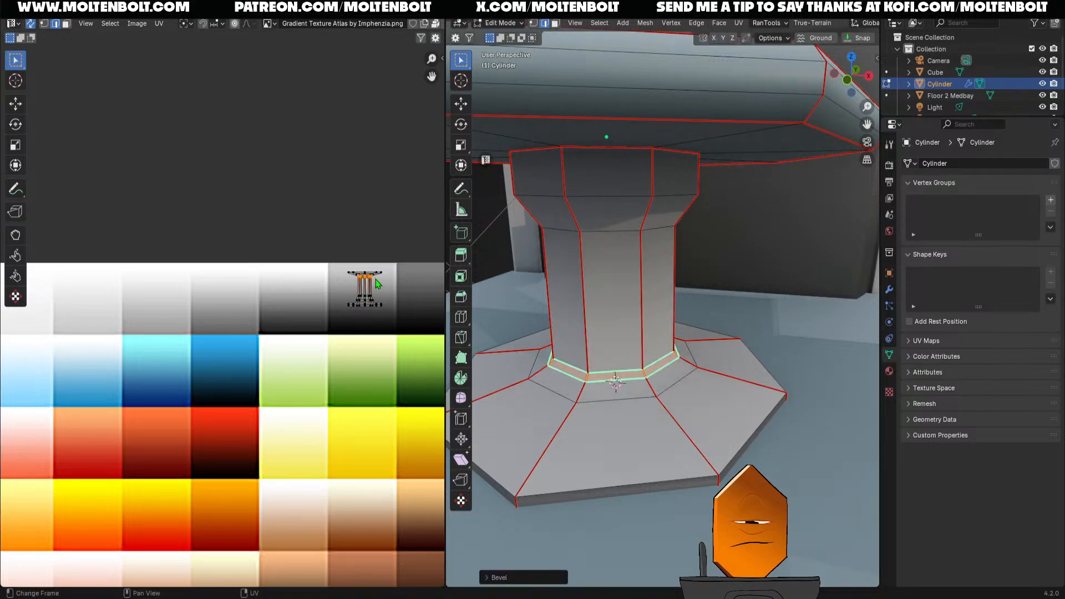
pyautogui.click(66, 23)
pyautogui.press('g')
pyautogui.press('y')
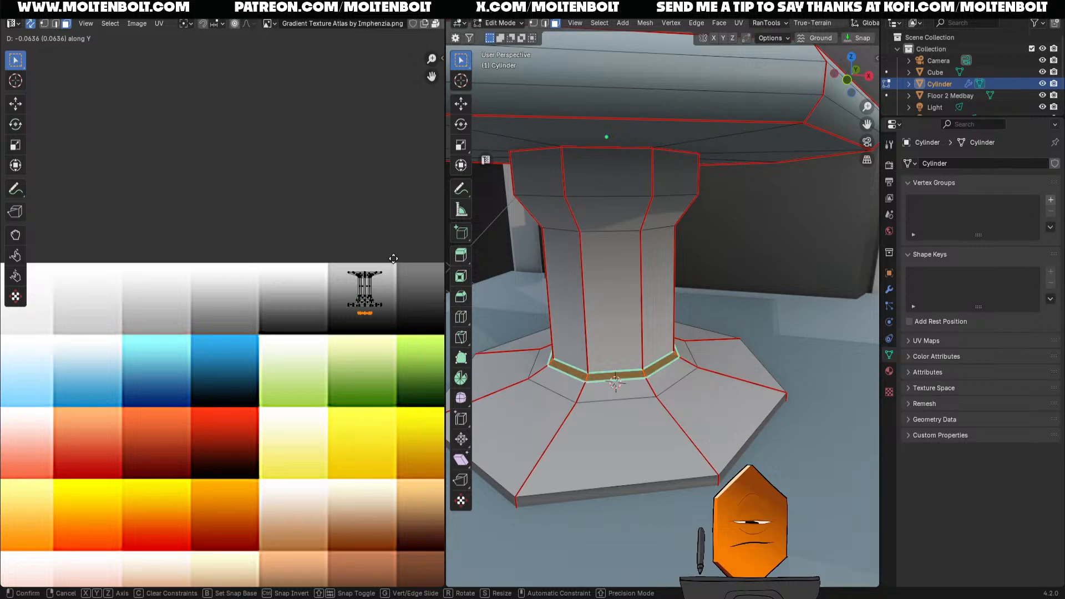
pyautogui.click(393, 266)
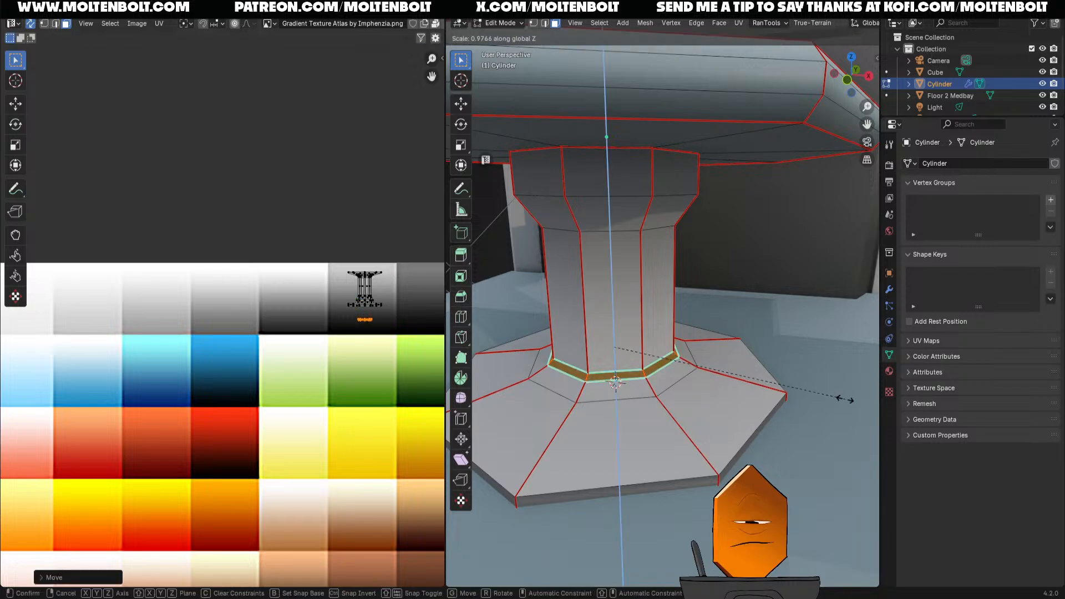
# Raise the bevelled strip's UVs to a slightly lighter grey and check the seam between column and base
pyautogui.press('Tab')
pyautogui.keyDown('ctrl'); pyautogui.moveTo(527, 350); pyautogui.dragTo(670, 421, button='middle'); pyautogui.keyUp('ctrl')
pyautogui.press('Tab')
pyautogui.press('g')
pyautogui.click(380, 309)
pyautogui.hotkey('shift', 'alt', 'z')
pyautogui.moveTo(640, 384)
pyautogui.keyDown('ctrl'); pyautogui.mouseDown(button='middle')
pyautogui.moveTo(641, 429)
pyautogui.moveTo(639, 397)
pyautogui.mouseUp(button='middle'); pyautogui.keyUp('ctrl')
pyautogui.moveTo(621, 403); pyautogui.dragTo(615, 310, button='middle')
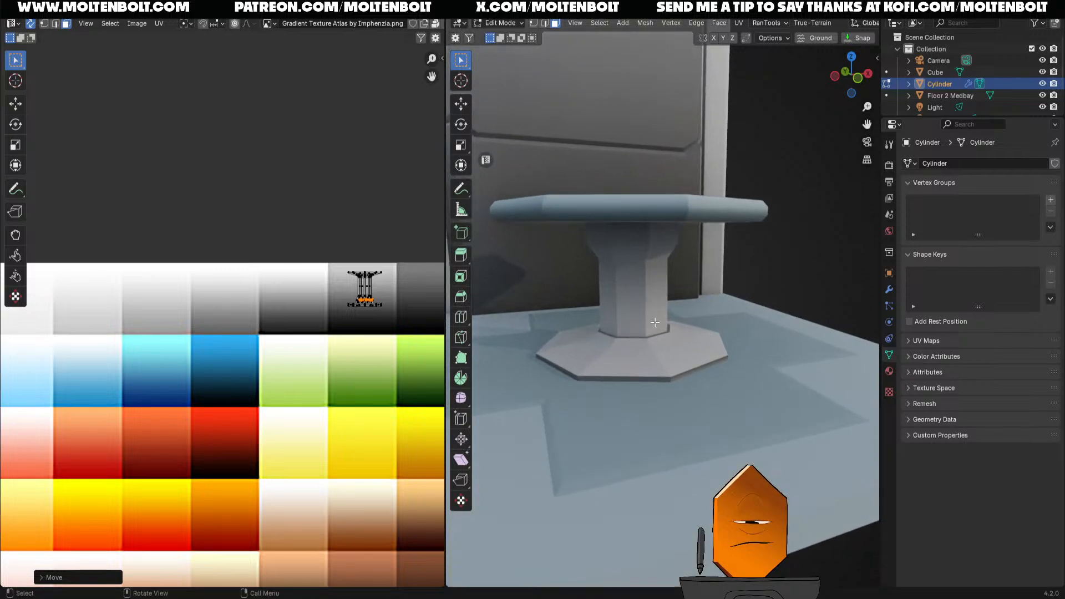
# Bevel the edge loop beneath the column's upper flare, with one segment and an offset of about 0.2 m
pyautogui.moveTo(637, 355); pyautogui.dragTo(659, 383, button='middle')
pyautogui.moveTo(623, 364); pyautogui.dragTo(588, 380, button='middle')
pyautogui.press('Tab')
pyautogui.press('Tab')
pyautogui.hotkey('shift', 'alt', 'z')
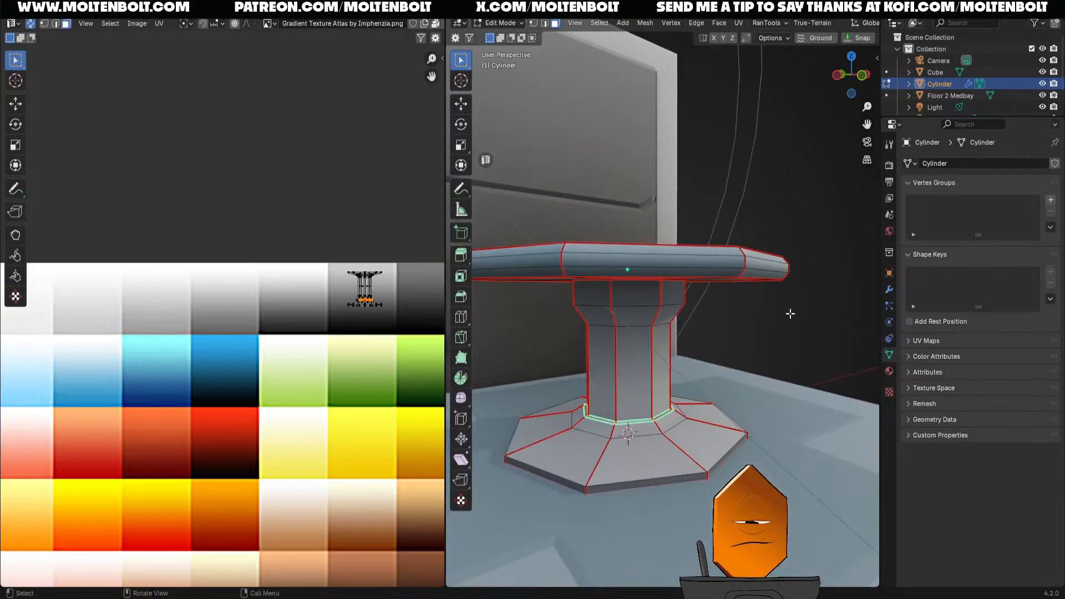
pyautogui.press('2')
pyautogui.hotkey('ctrl', 'b')
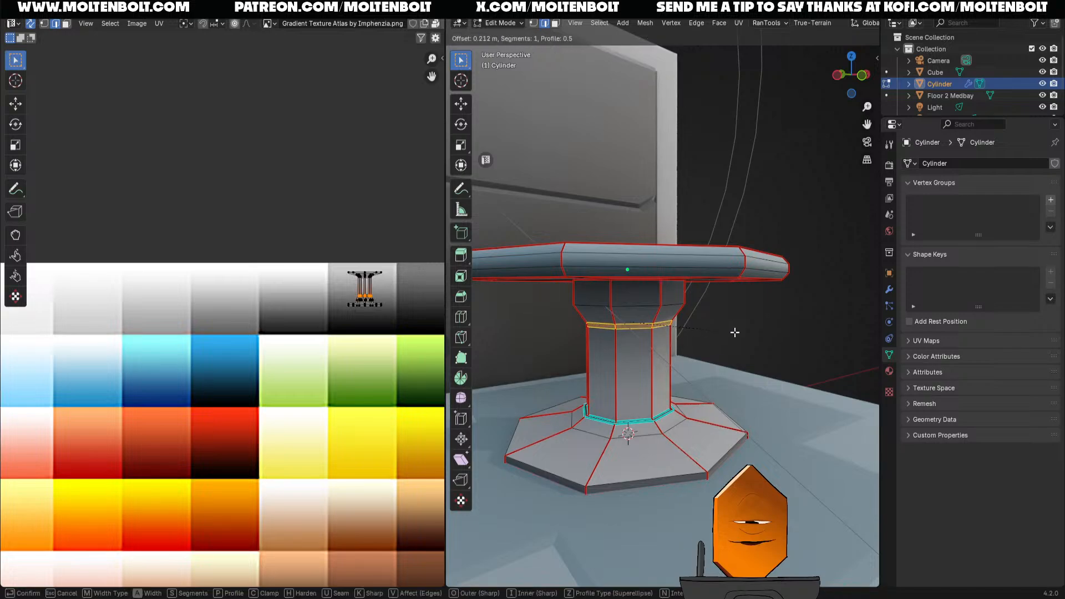
pyautogui.click(721, 330)
# Switch to face selection and move the upper bevelled strip's UVs down to a darker part of the grey swatch
pyautogui.press('g')
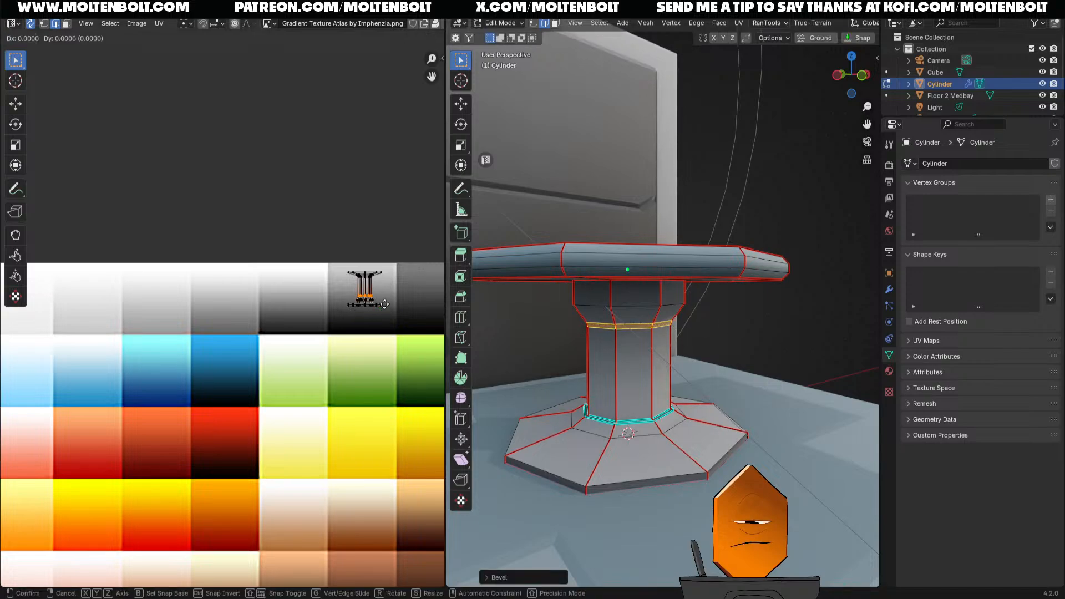
pyautogui.press('Escape')
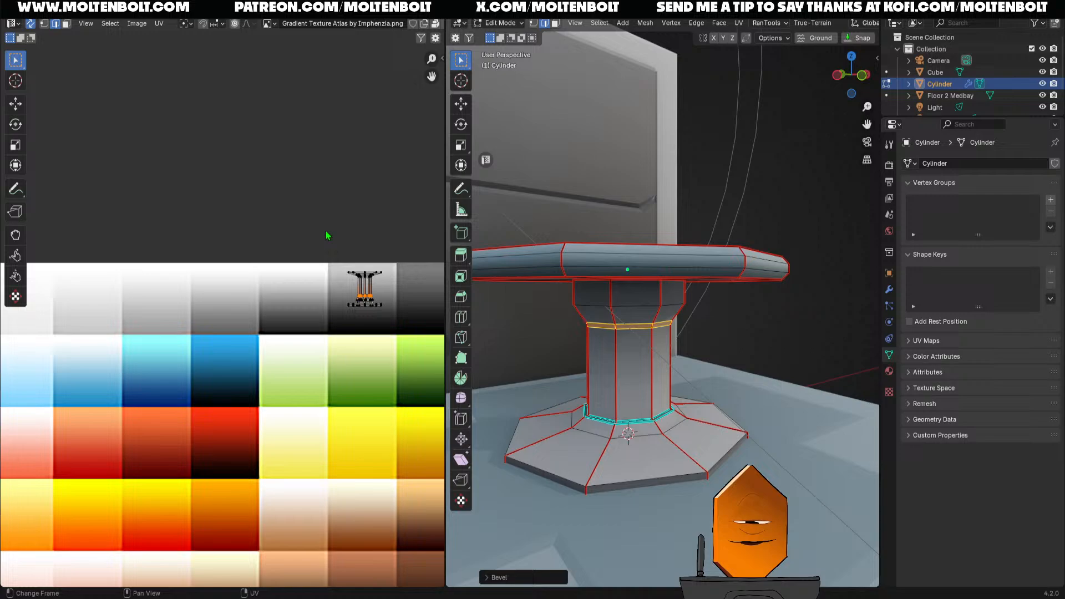
pyautogui.click(66, 24)
pyautogui.press('g')
pyautogui.click(392, 282)
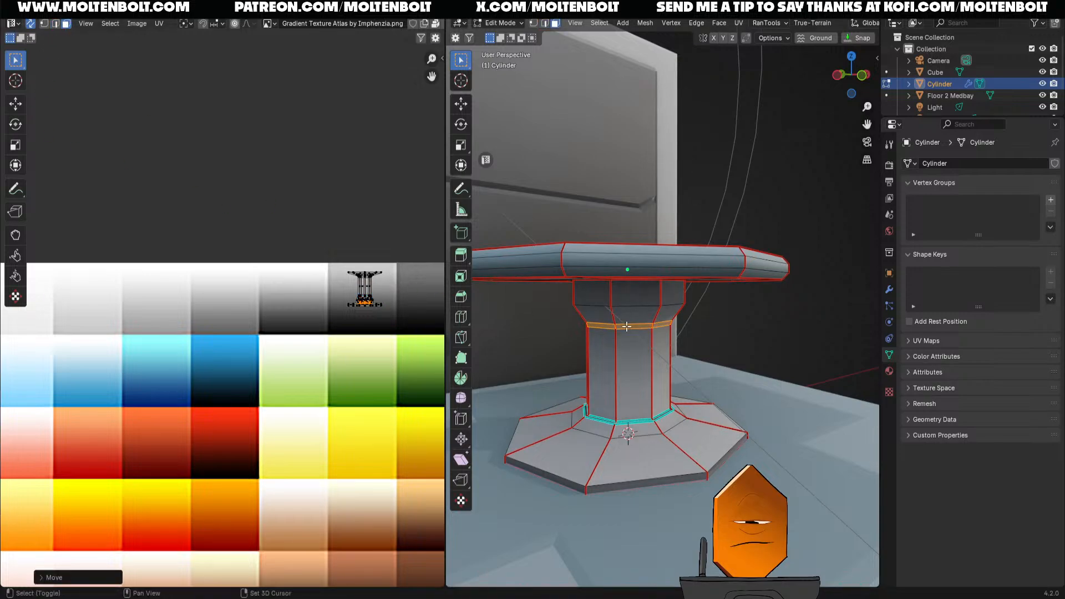
pyautogui.hotkey('shift', 'alt', 'z')
pyautogui.press('g')
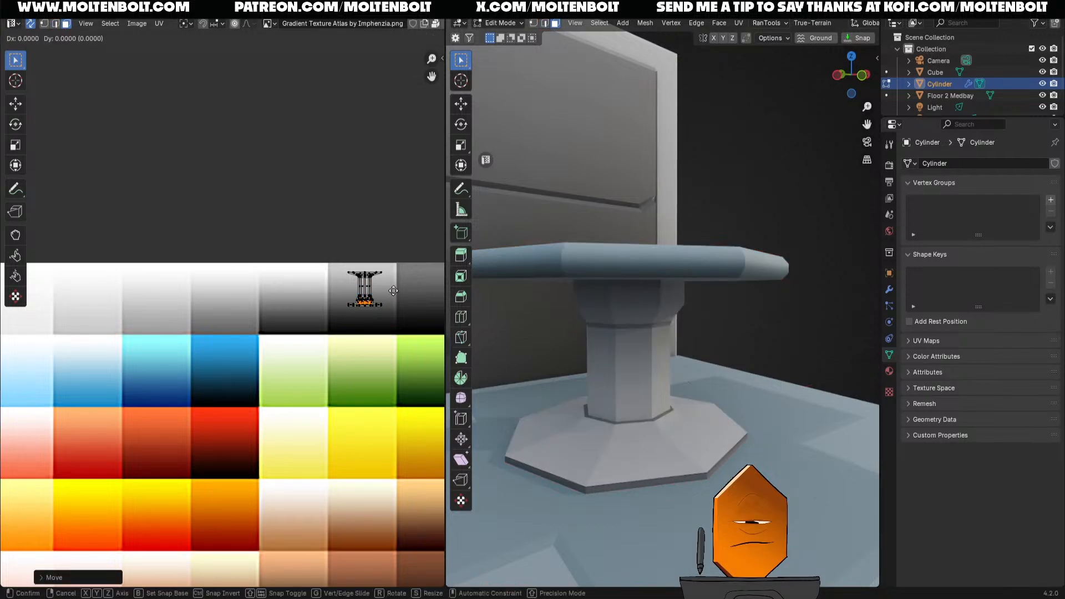
pyautogui.press('y')
pyautogui.click(392, 296)
# Inspect the coloured table from above and return to Object Mode
pyautogui.moveTo(720, 335); pyautogui.dragTo(594, 343, button='middle')
pyautogui.moveTo(712, 340); pyautogui.dragTo(675, 386, button='middle')
pyautogui.scroll(2, 738, 347)
pyautogui.hotkey('ctrl', 'Tab')
pyautogui.click(428, 365)
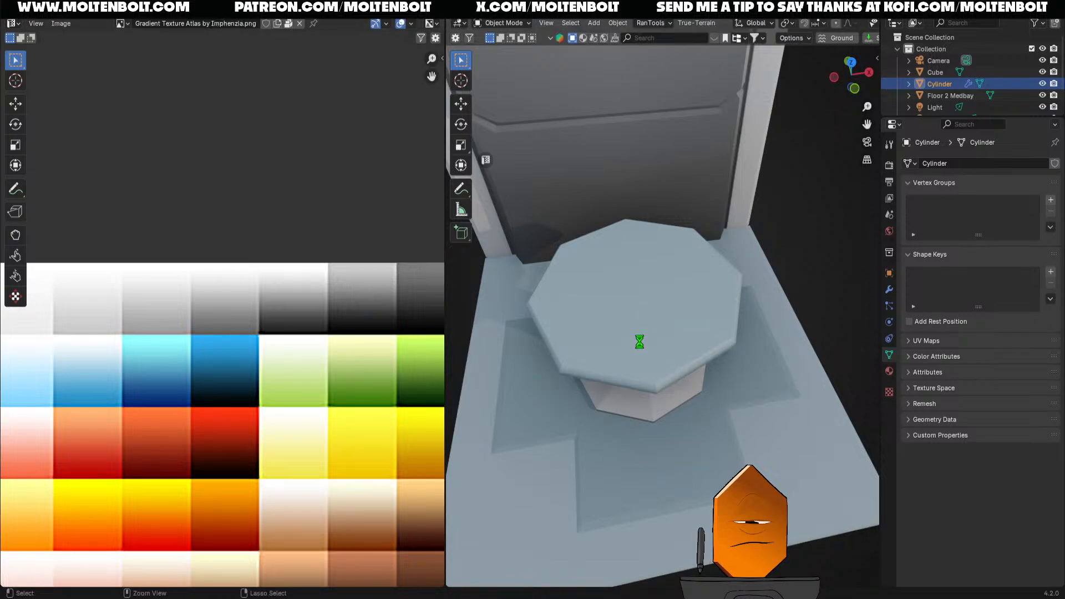
# Save the file and switch to the Layout workspace, framing the table with the floor and wall
pyautogui.hotkey('ctrl', 's')
pyautogui.click(185, 9)
pyautogui.scroll(-2, 601, 355)
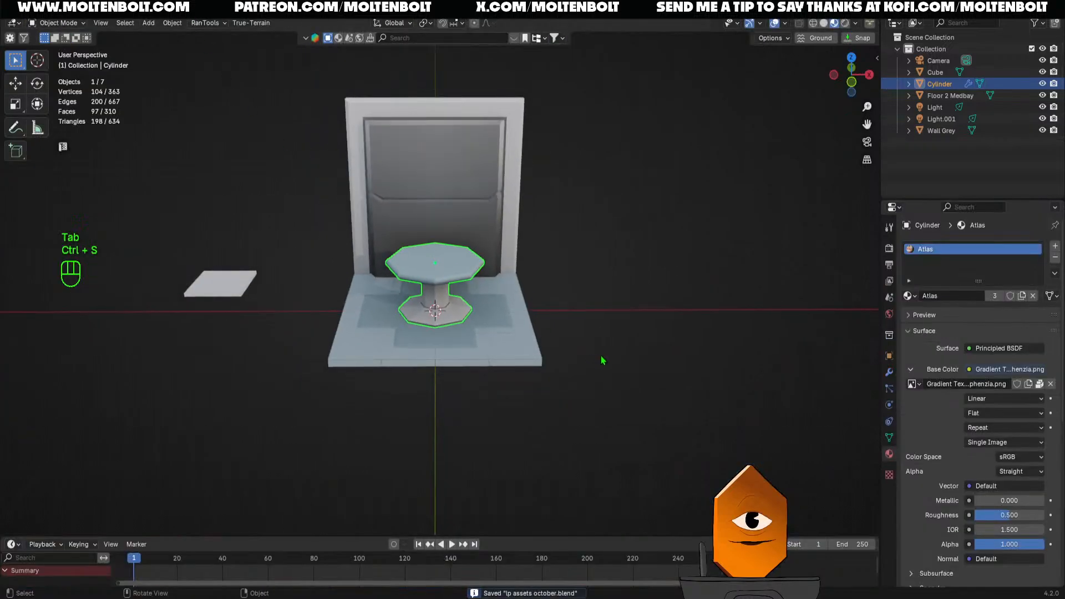
pyautogui.click(600, 354)
pyautogui.moveTo(478, 382); pyautogui.dragTo(459, 410, button='middle')
pyautogui.scroll(2, 441, 238)
# Rename the table object as Small Octogon Table and save the file
pyautogui.click(442, 237)
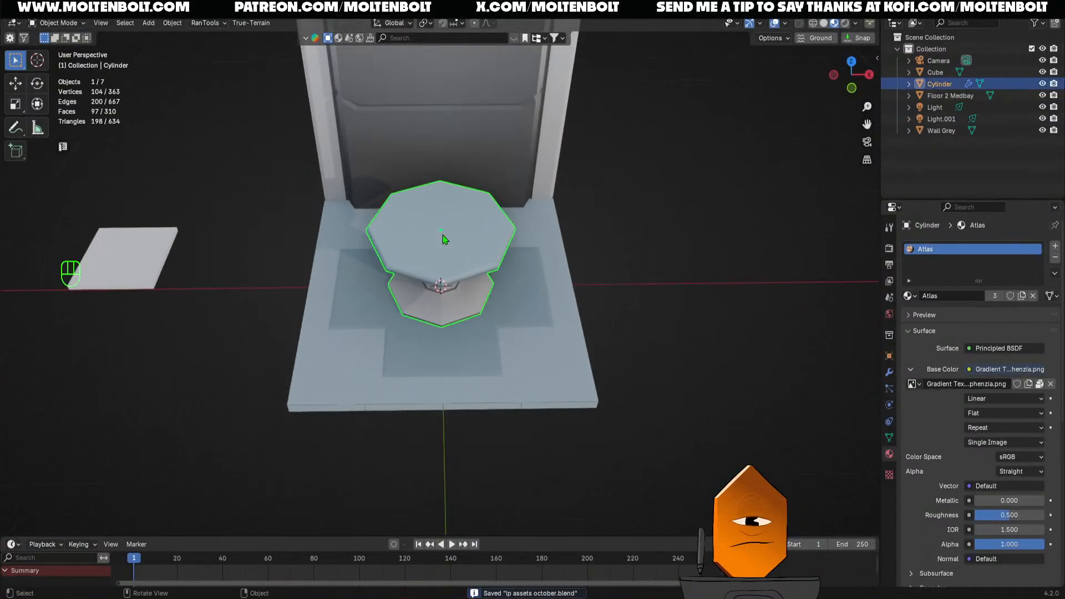
pyautogui.press('F2')
pyautogui.write('Tab')
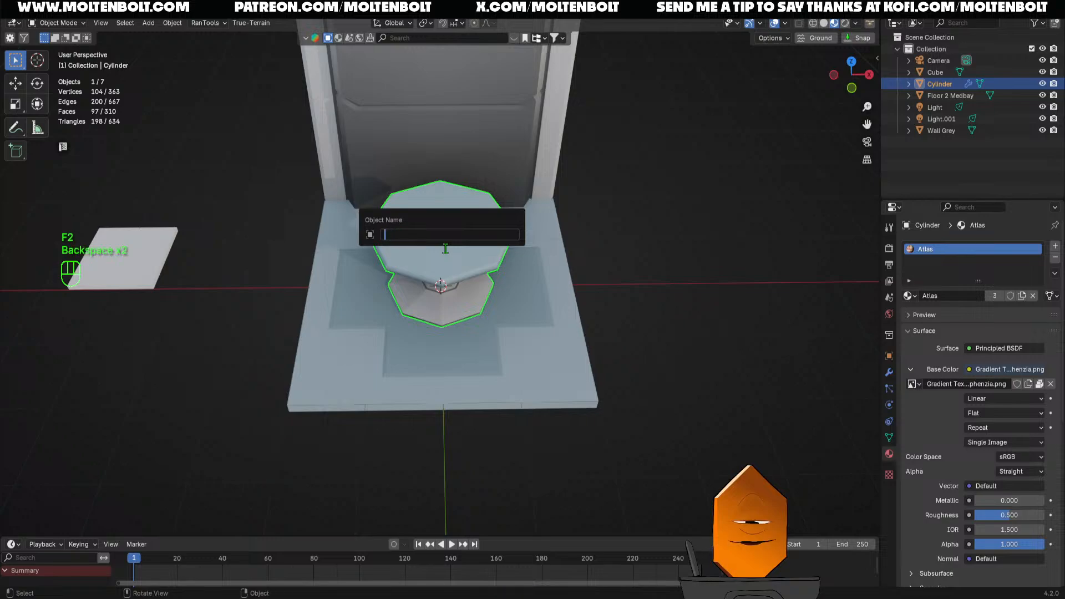
pyautogui.write('Octogh')
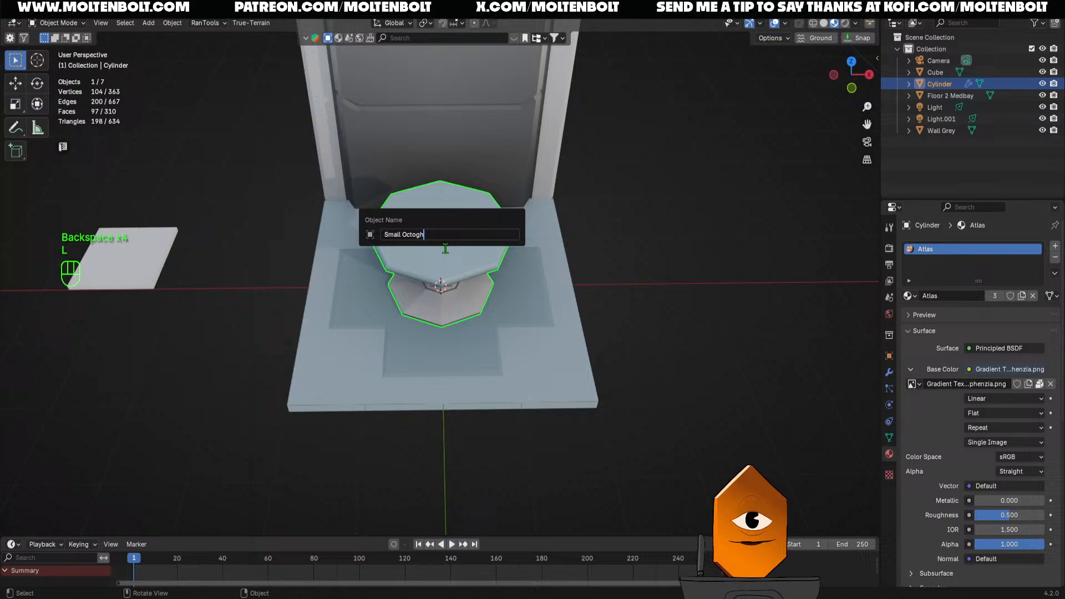
pyautogui.press('BackSpace')
pyautogui.write('on ')
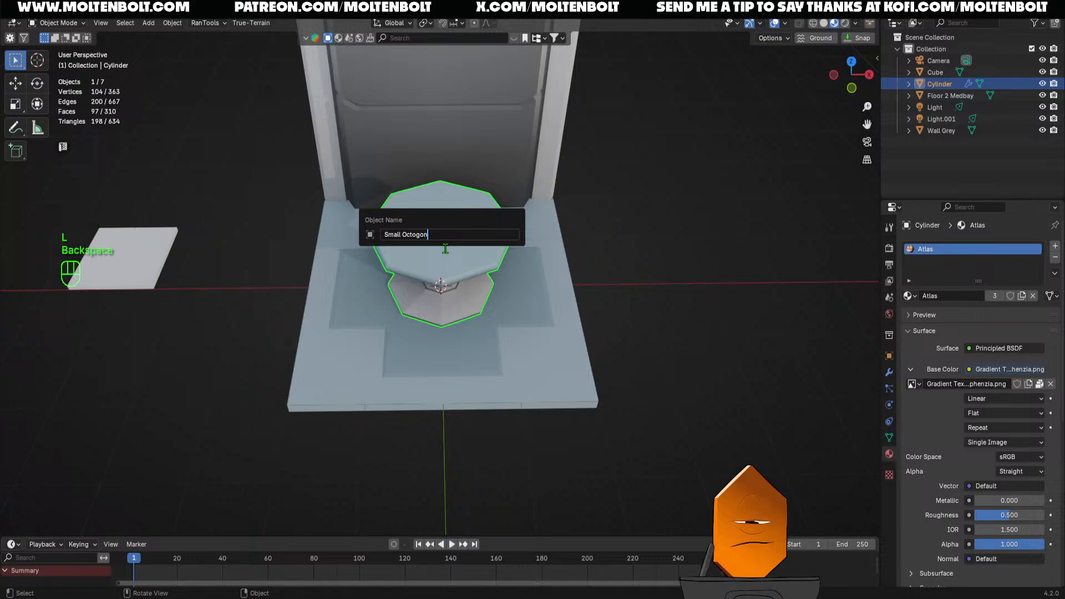
pyautogui.write('Table')
pyautogui.press('Return')
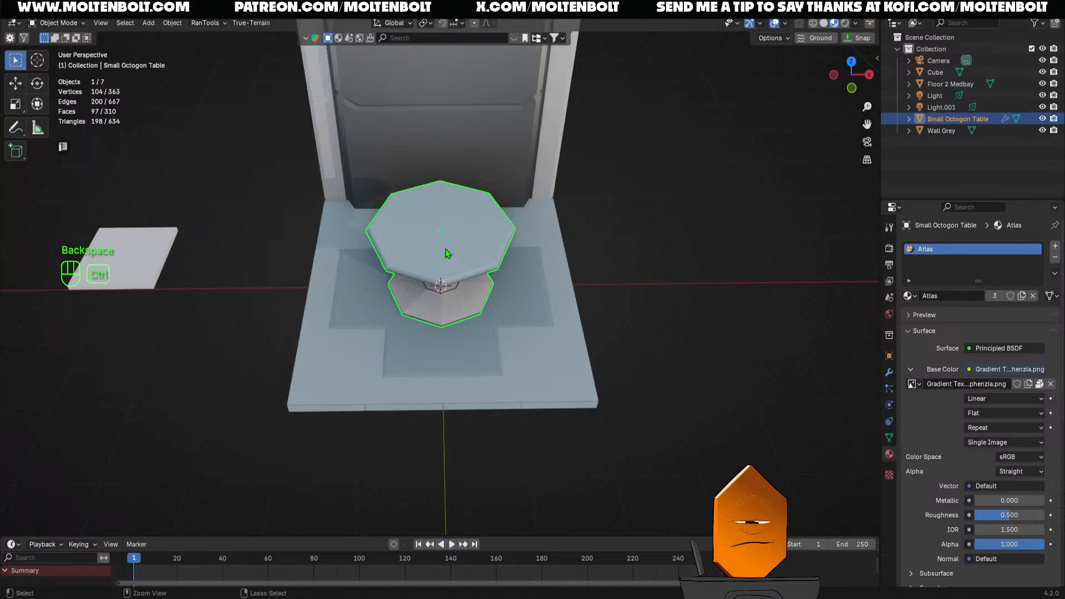
pyautogui.hotkey('ctrl', 's')
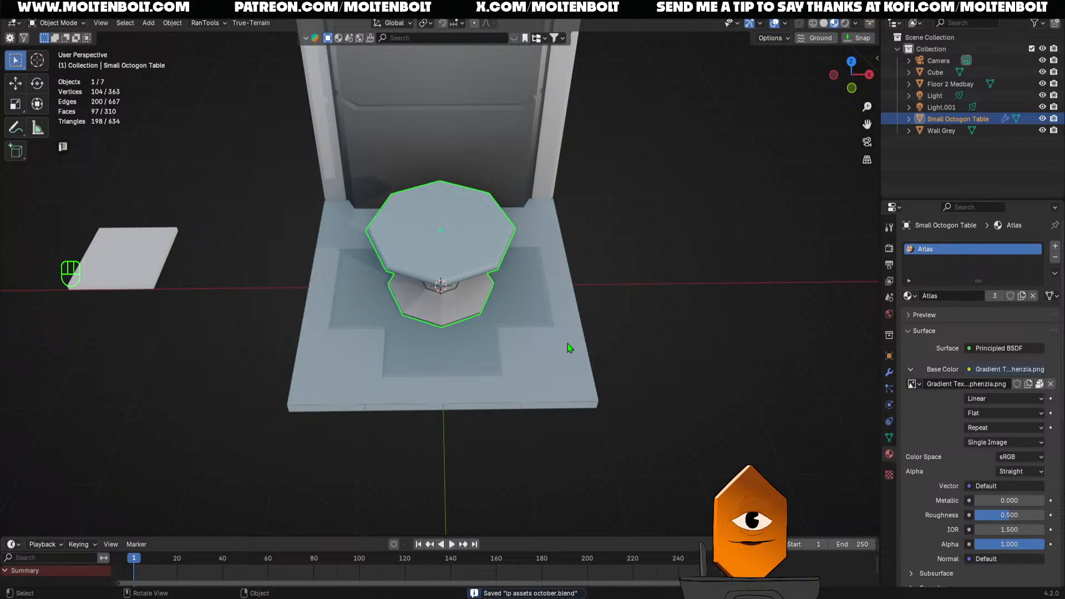
# Rotate the table 22.5° about the vertical axis in the top view and save the file
pyautogui.press('KP_7')
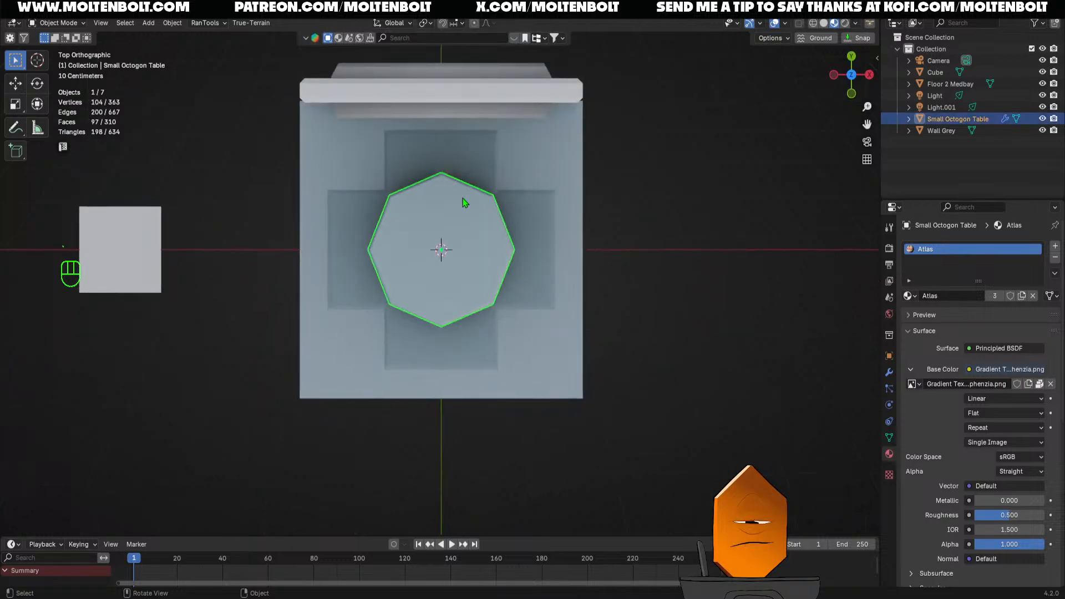
pyautogui.write('r22.5')
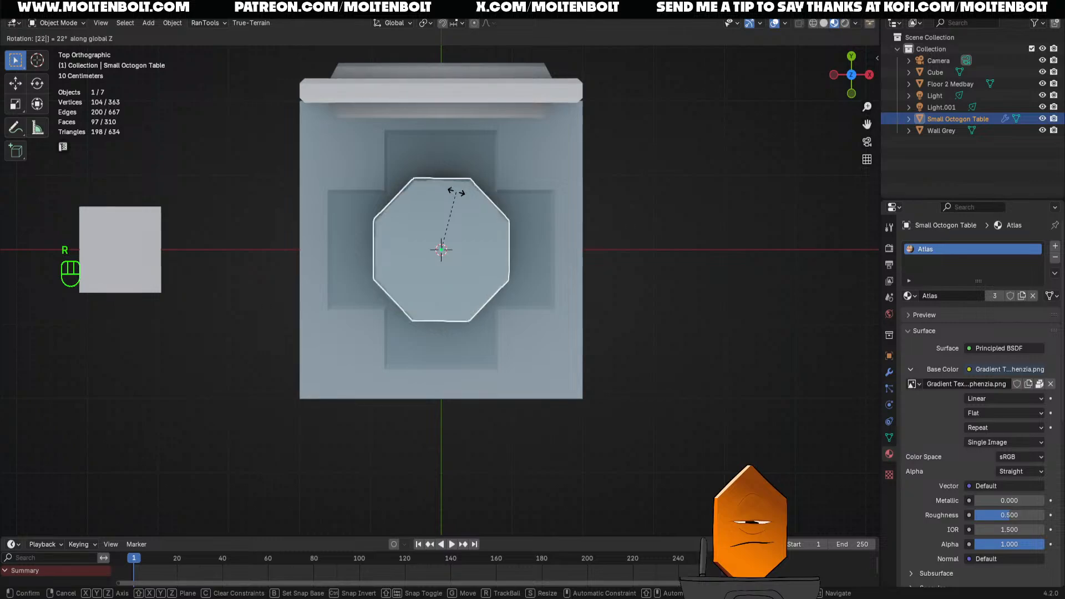
pyautogui.press('Return')
pyautogui.hotkey('ctrl', 's')
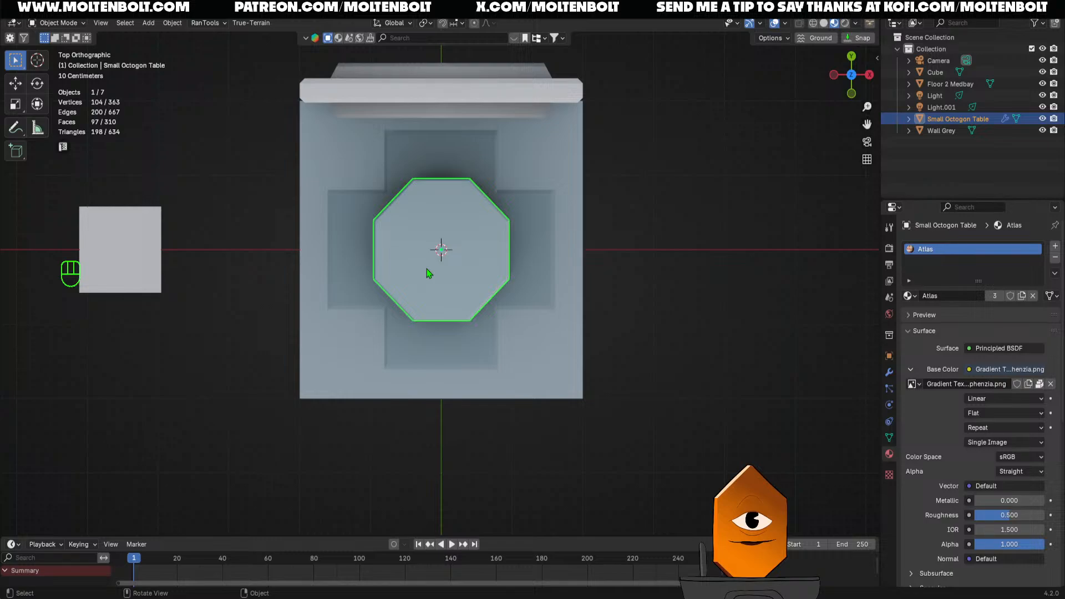
pyautogui.moveTo(587, 281); pyautogui.dragTo(605, 283, button='middle')
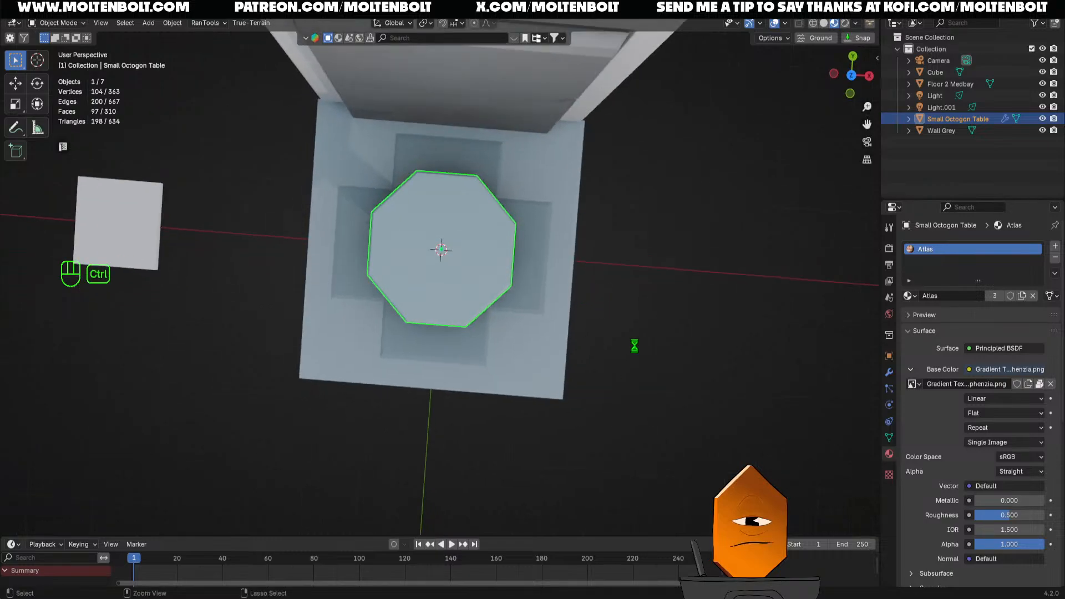
pyautogui.hotkey('ctrl', 's')
# Examine the table against the floor and wall, close up and from a distance, and select it again
pyautogui.scroll(-2, 634, 355)
pyautogui.moveTo(634, 395); pyautogui.dragTo(611, 297, button='middle')
pyautogui.scroll(4, 637, 244)
pyautogui.moveTo(636, 250); pyautogui.dragTo(682, 313, button='middle')
pyautogui.click(691, 409)
pyautogui.scroll(-3, 687, 423)
pyautogui.keyDown('shift'); pyautogui.moveTo(642, 427); pyautogui.dragTo(447, 184, button='middle'); pyautogui.keyUp('shift')
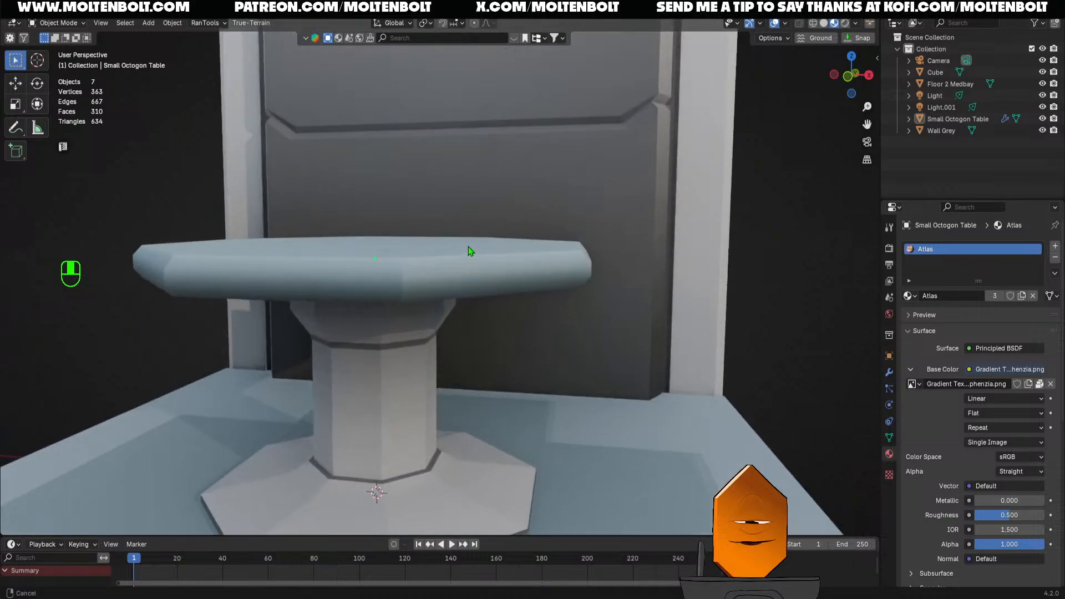
pyautogui.moveTo(488, 345); pyautogui.dragTo(571, 369, button='middle')
pyautogui.scroll(-3, 394, 401)
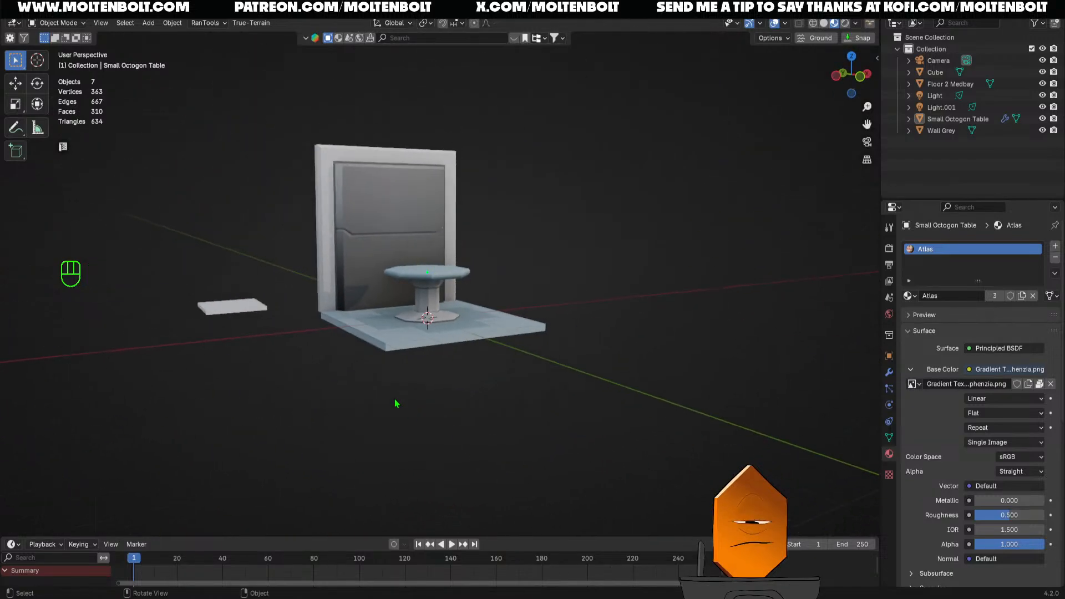
pyautogui.keyDown('shift'); pyautogui.moveTo(394, 402); pyautogui.dragTo(496, 413, button='middle'); pyautogui.keyUp('shift')
pyautogui.moveTo(496, 413); pyautogui.dragTo(468, 463, button='middle')
pyautogui.click(537, 294)
pyautogui.moveTo(618, 399); pyautogui.dragTo(678, 401, button='middle')
pyautogui.press('g')
pyautogui.press('x')
pyautogui.rightClick(637, 441)
# Set the table's origin to the 3D cursor at its base in the front view and save the file
pyautogui.press('`')
pyautogui.scroll(4, 548, 267)
pyautogui.press('q')
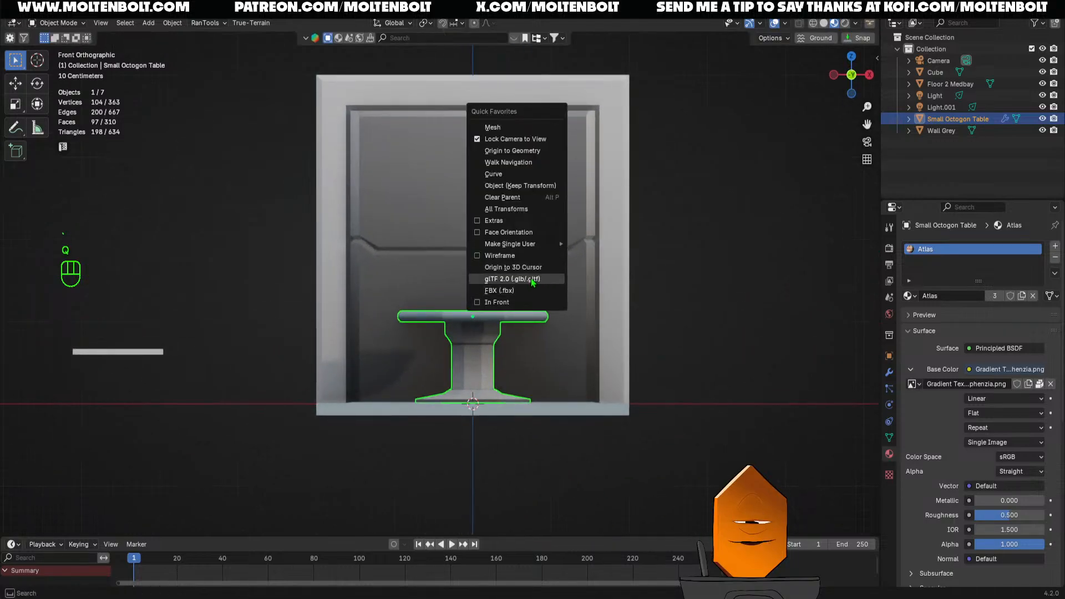
pyautogui.click(530, 267)
pyautogui.hotkey('ctrl', 's')
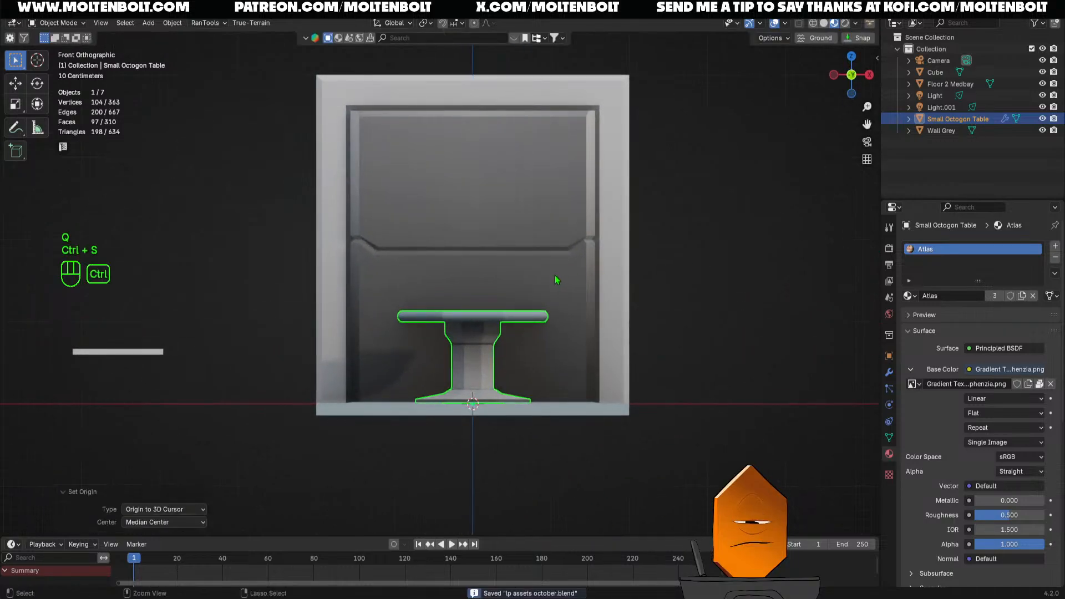
# Delete the thin flat cube beside the scene and move the small octagonal table about -5.18 m along X
pyautogui.scroll(-3, 555, 275)
pyautogui.press('Delete')
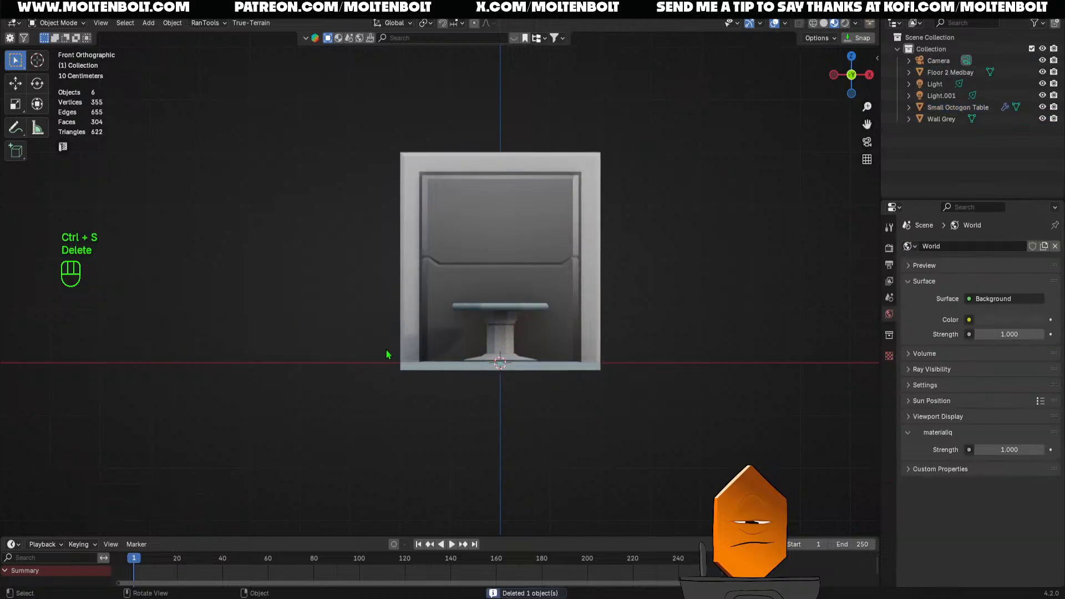
pyautogui.click(521, 307)
pyautogui.press('g')
pyautogui.middleClick(497, 311)
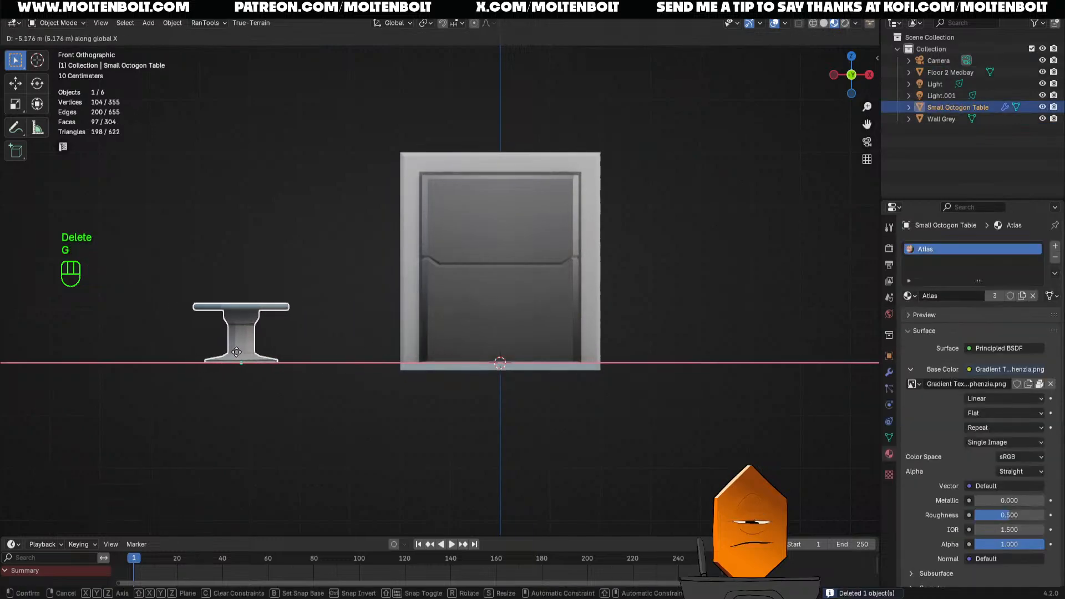
pyautogui.click(262, 321)
# Add a new cube mesh at the 3D cursor on the floor tile
pyautogui.keyDown('shift'); pyautogui.moveTo(455, 359); pyautogui.dragTo(494, 414, button='middle'); pyautogui.keyUp('shift')
pyautogui.scroll(4, 445, 372)
pyautogui.hotkey('shift', 'a')
pyautogui.press('Escape')
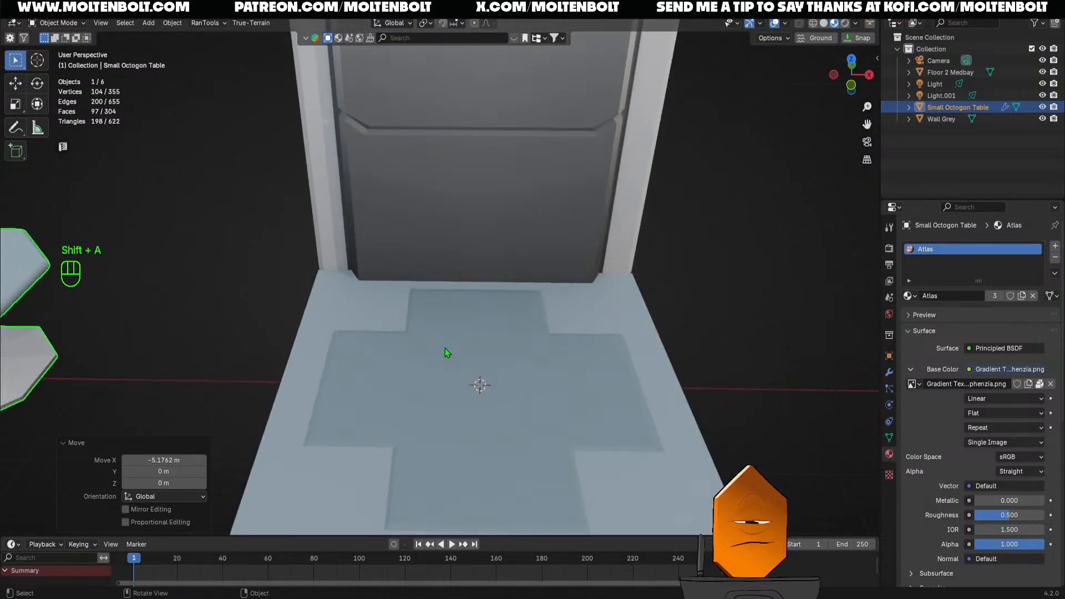
pyautogui.hotkey('shift', 'a')
pyautogui.moveTo(444, 346)
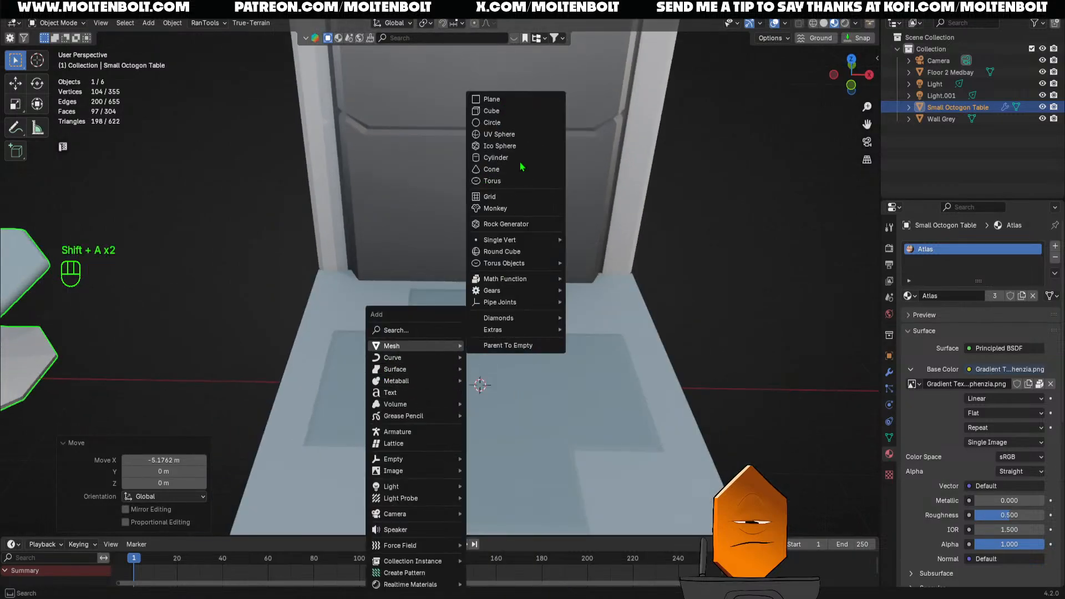
pyautogui.click(490, 111)
# Raise the cube's mesh in Edit Mode so its base rests on the origin at floor level
pyautogui.press('Tab')
pyautogui.press('KP_1')
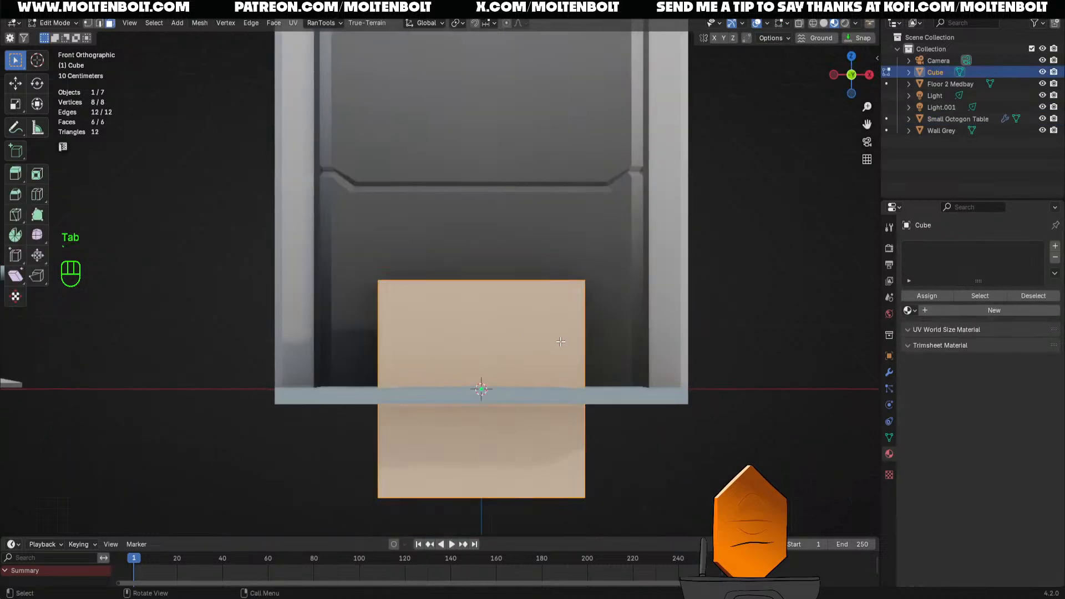
pyautogui.press('g')
pyautogui.click(571, 344)
pyautogui.press('Tab')
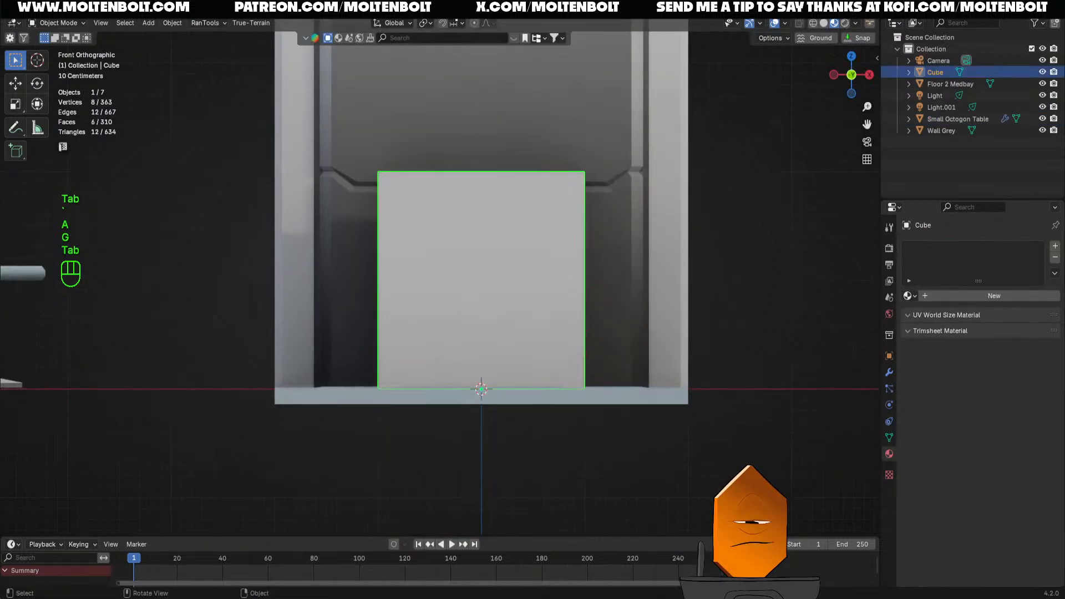
# Scale the cube down uniformly to about 0.192
pyautogui.press('s')
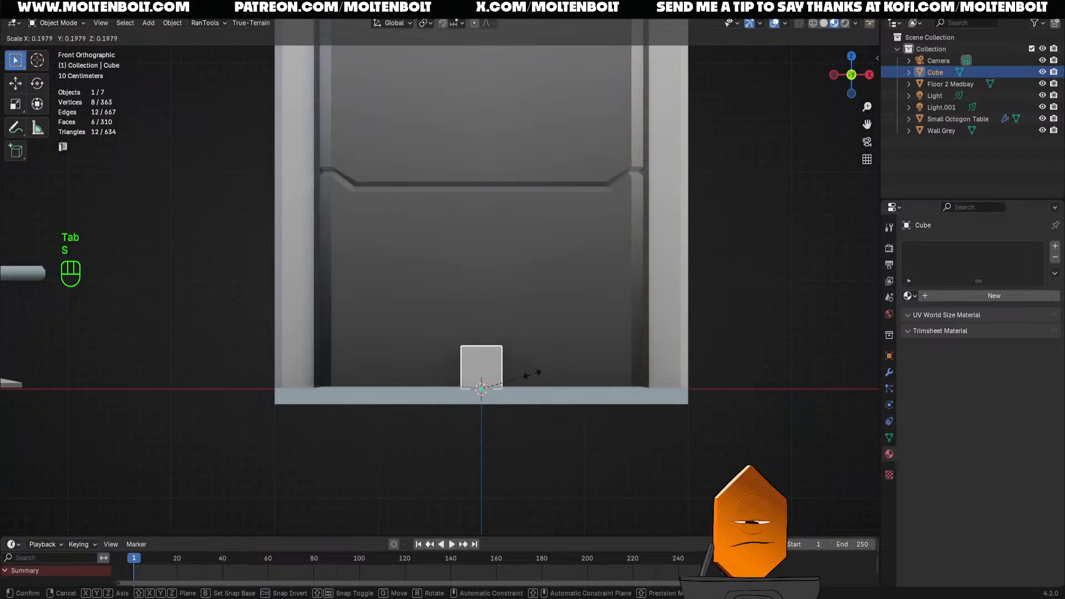
pyautogui.click(530, 375)
pyautogui.press('KP_7')
pyautogui.press('`')
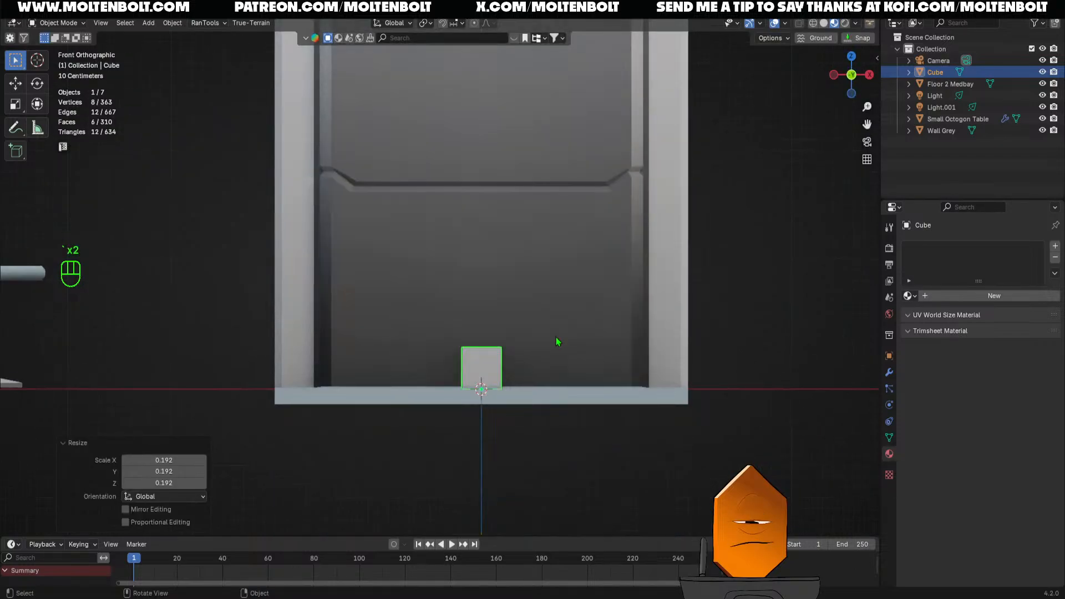
# Duplicate the cube's mesh in Edit Mode and place the copy about 0.81 m higher along Z
pyautogui.press('Tab')
pyautogui.hotkey('shift', 'd')
pyautogui.press('z')
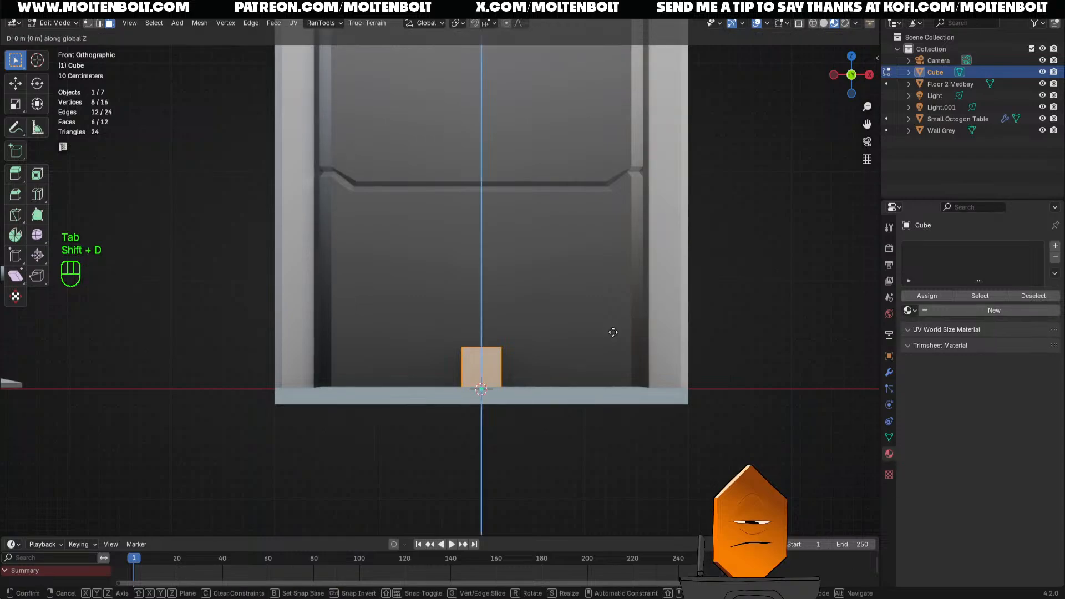
pyautogui.click(609, 244)
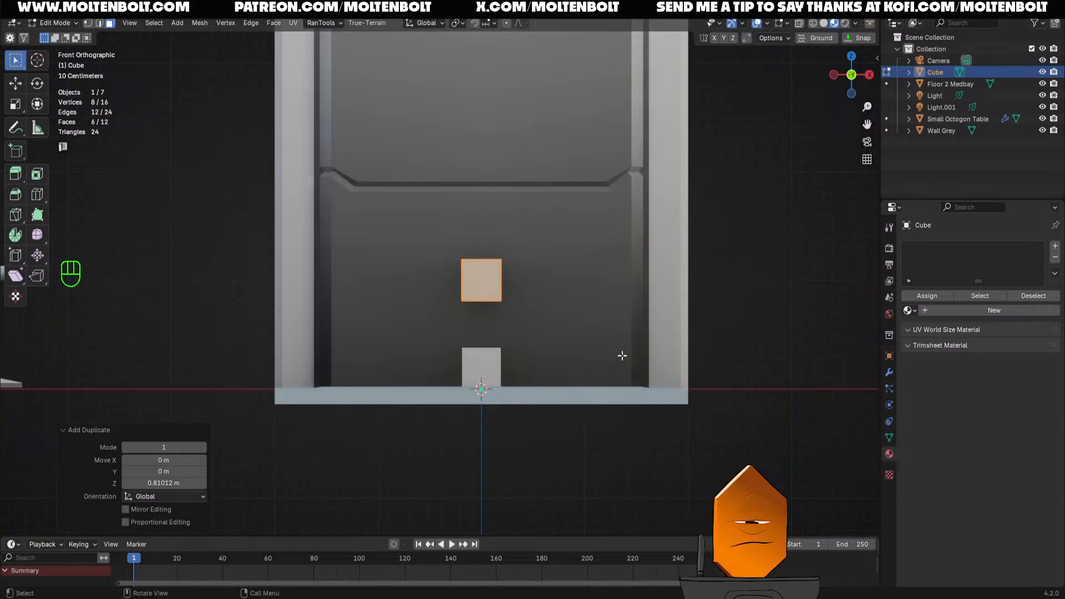
# Duplicate the upper cube and lower the copy about 0.41 m along Z, between the two existing cubes
pyautogui.hotkey('shift', 'd')
pyautogui.rightClick(573, 376)
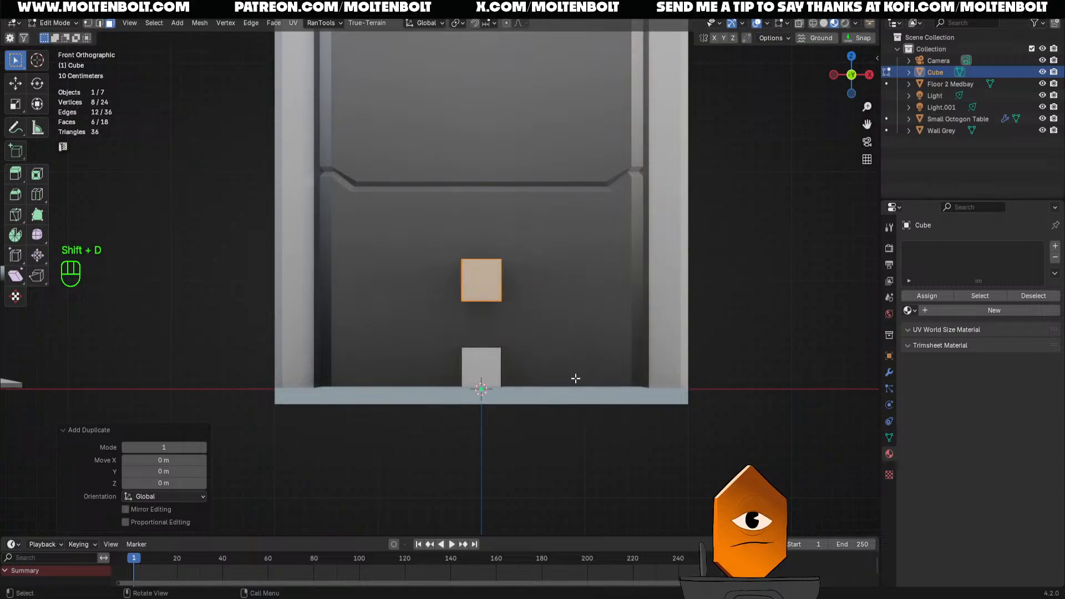
pyautogui.press('g')
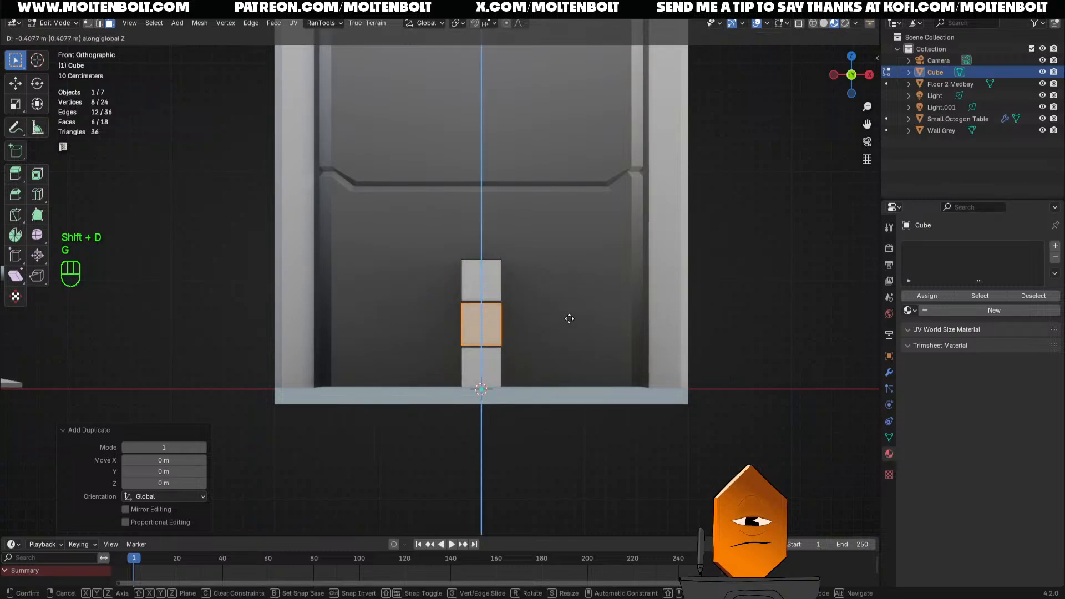
pyautogui.click(563, 320)
# Move the middle cube's +X side face about -0.225 m along X to narrow it into a column
pyautogui.moveTo(564, 321); pyautogui.dragTo(632, 351, button='middle')
pyautogui.press('3')
pyautogui.click(488, 329)
pyautogui.press('`')
pyautogui.press('g')
pyautogui.press('x')
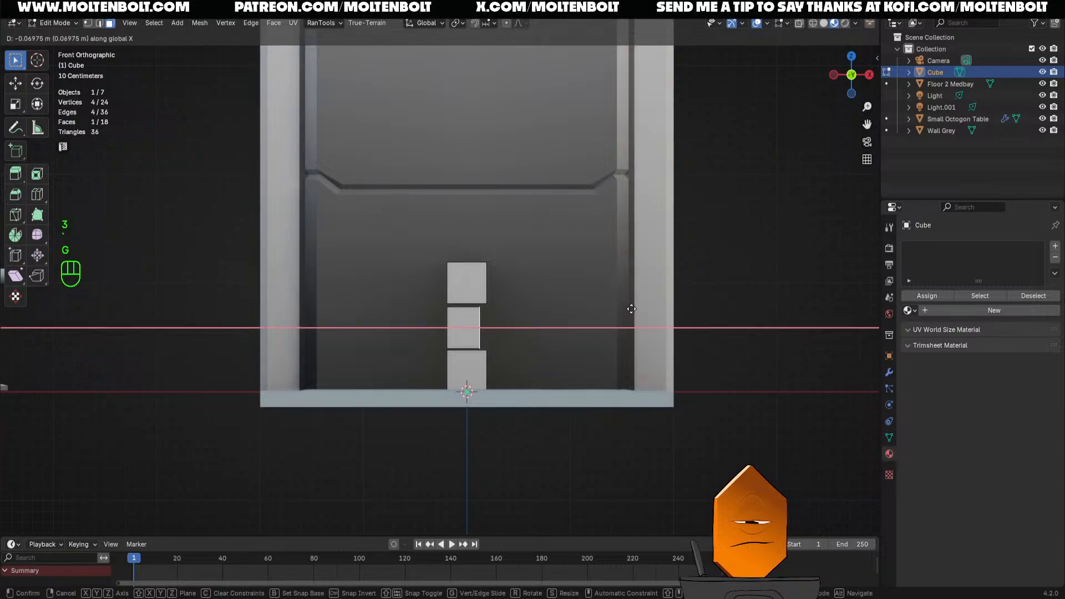
pyautogui.click(617, 316)
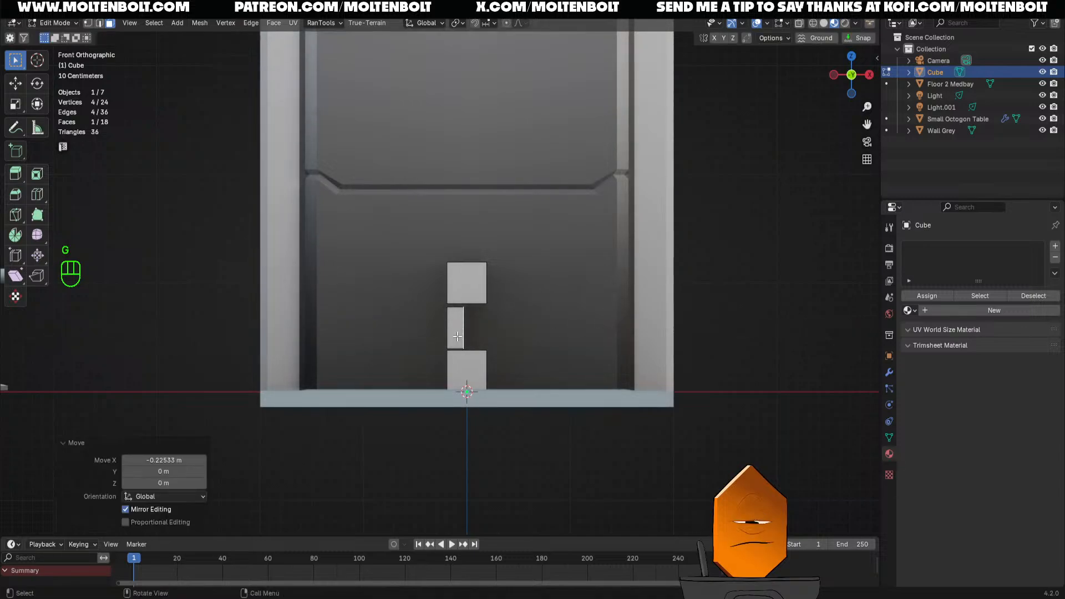
# Select the whole middle column and scale it by about 1.303 along Z so it overlaps both cubes
pyautogui.hotkey('alt', 'z')
pyautogui.moveTo(429, 304); pyautogui.dragTo(484, 356)
pyautogui.keyDown('ctrl'); pyautogui.moveTo(493, 374); pyautogui.dragTo(527, 294, button='middle'); pyautogui.keyUp('ctrl')
pyautogui.keyDown('shift'); pyautogui.moveTo(563, 414); pyautogui.dragTo(551, 350, button='middle'); pyautogui.keyUp('shift')
pyautogui.click(571, 329)
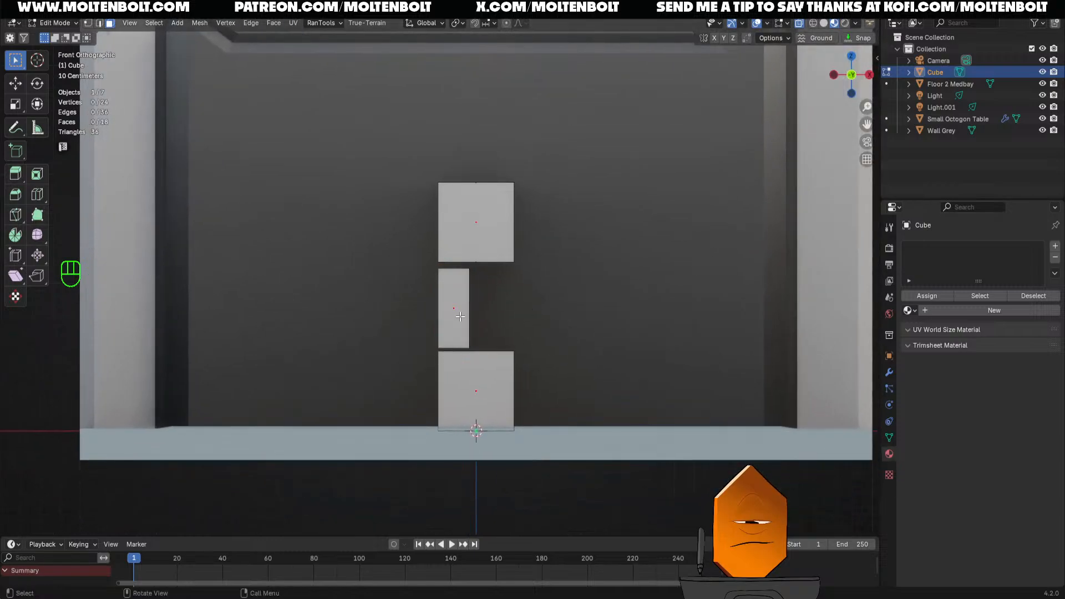
pyautogui.press('l')
pyautogui.press('s')
pyautogui.press('z')
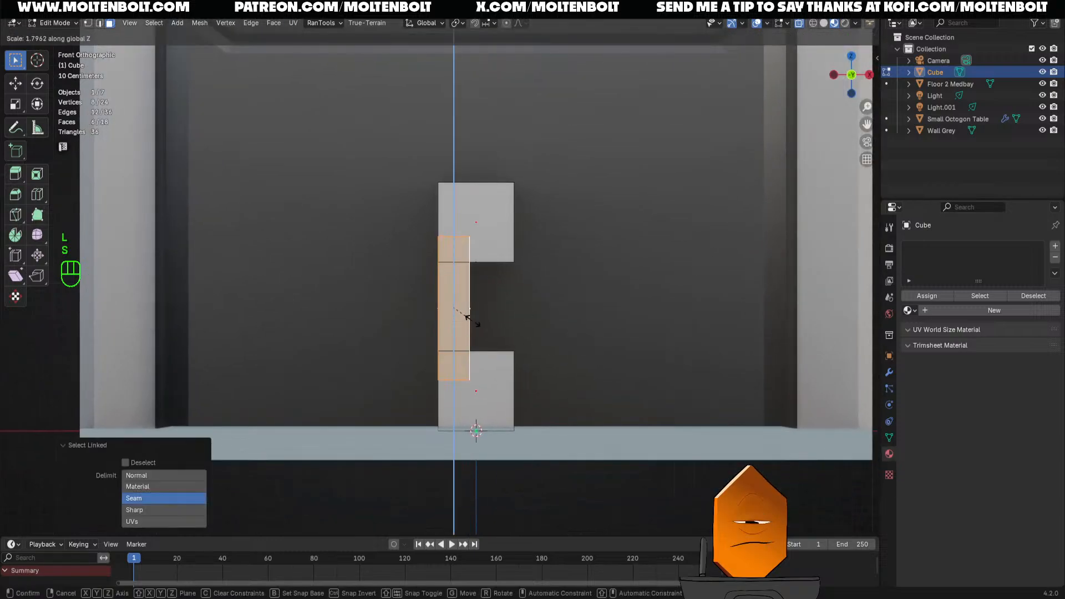
pyautogui.click(459, 316)
# Nudge the middle column slightly along X and scale it narrower along Y
pyautogui.press('g')
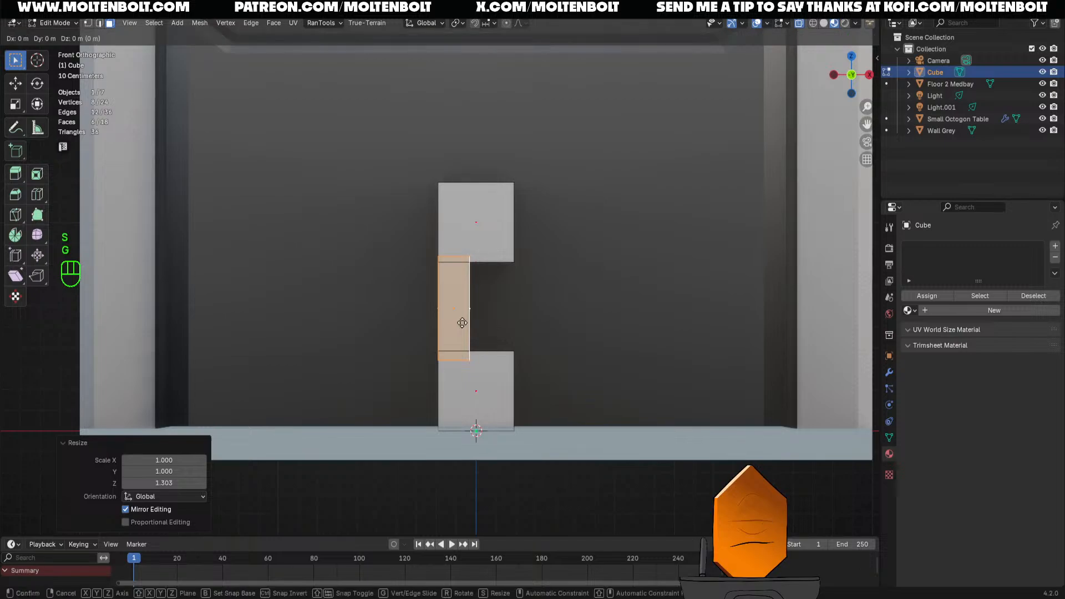
pyautogui.press('x')
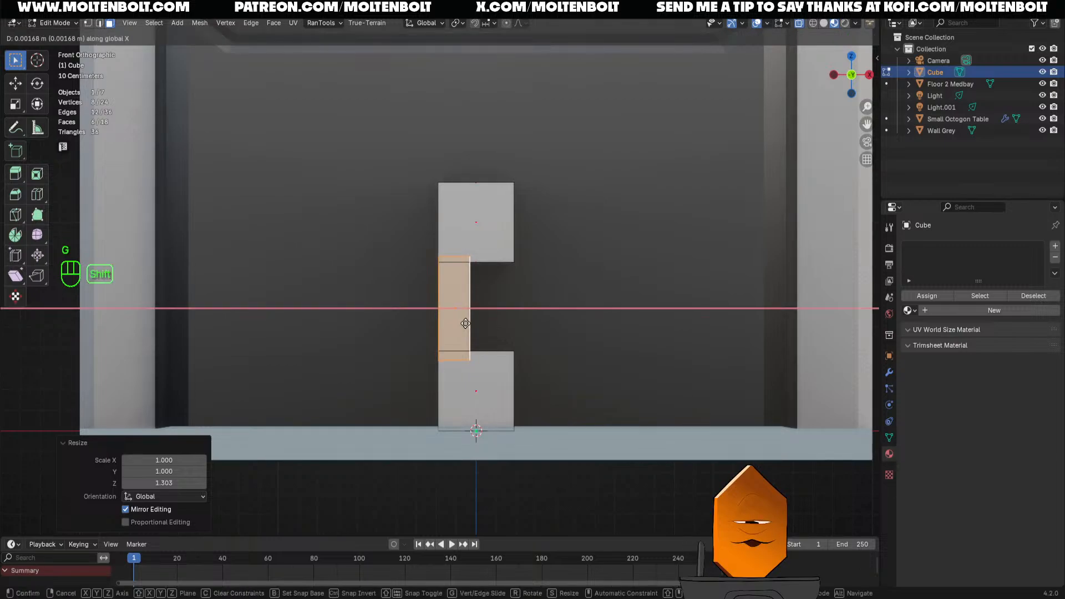
pyautogui.click(467, 323)
pyautogui.moveTo(467, 323); pyautogui.dragTo(387, 344, button='middle')
pyautogui.press('s')
pyautogui.press('y')
pyautogui.click(554, 324)
# Isolate the model with X-ray off, and hide the upper and lower cubes
pyautogui.press('/')
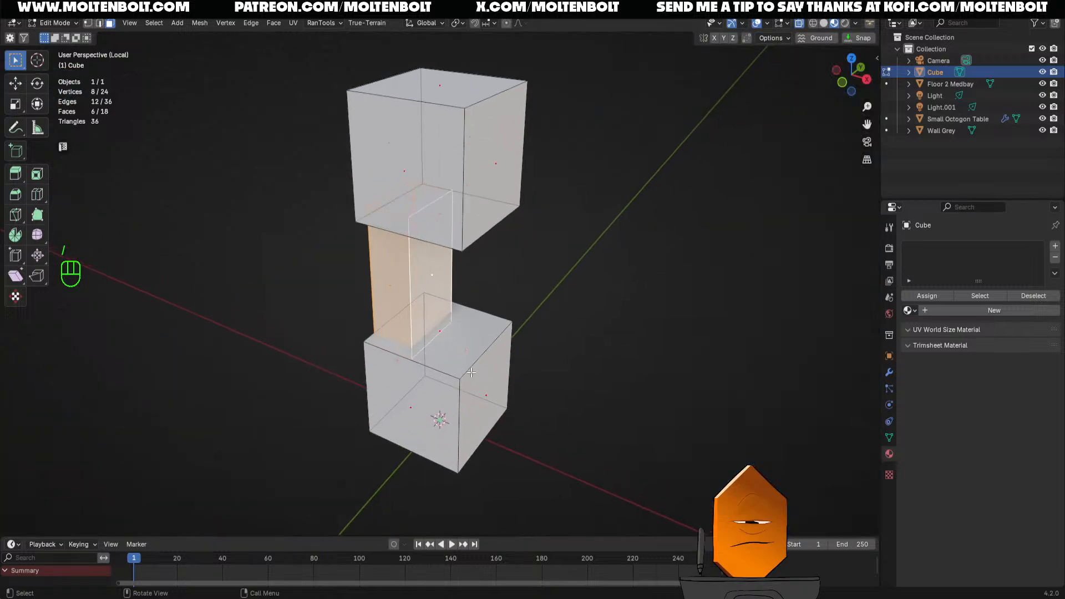
pyautogui.hotkey('shift', 'alt', 'z')
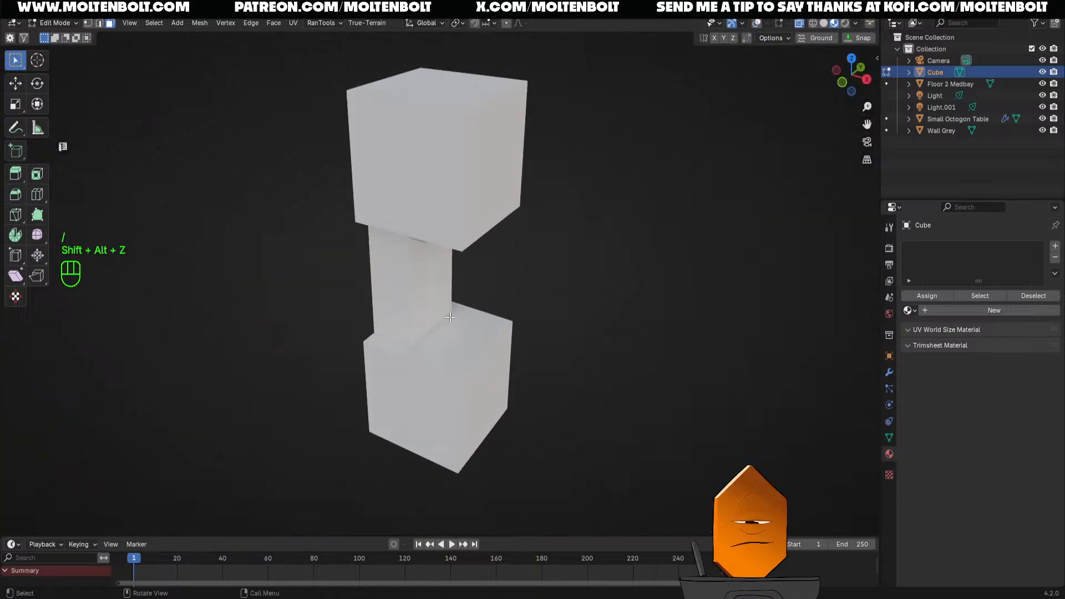
pyautogui.hotkey('shift', 'alt', 'z')
pyautogui.hotkey('alt', 'z')
pyautogui.click(391, 277)
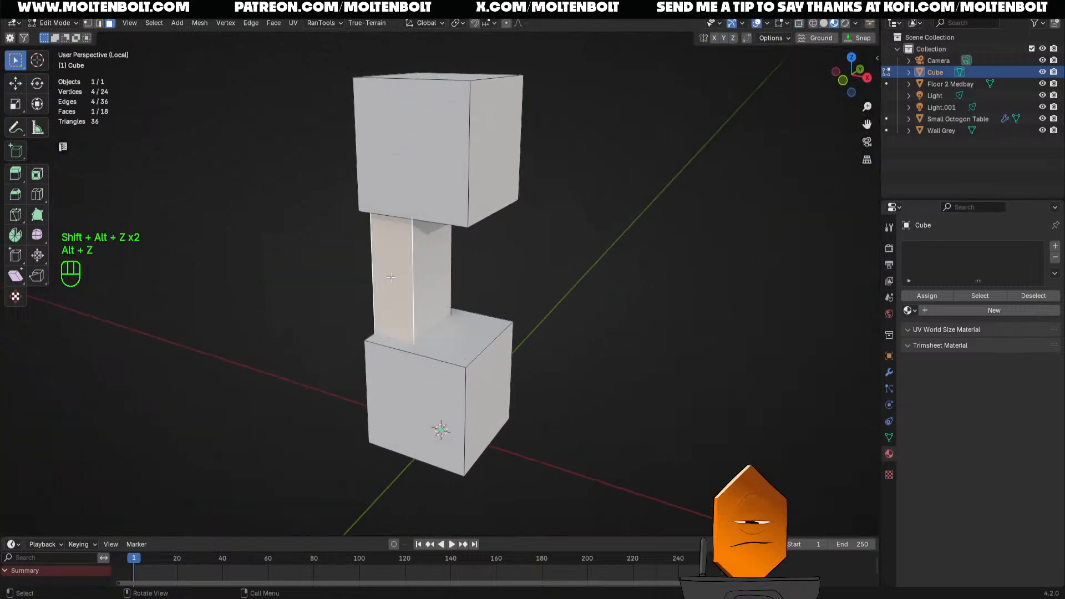
pyautogui.click(623, 317)
pyautogui.press('l')
pyautogui.press('l')
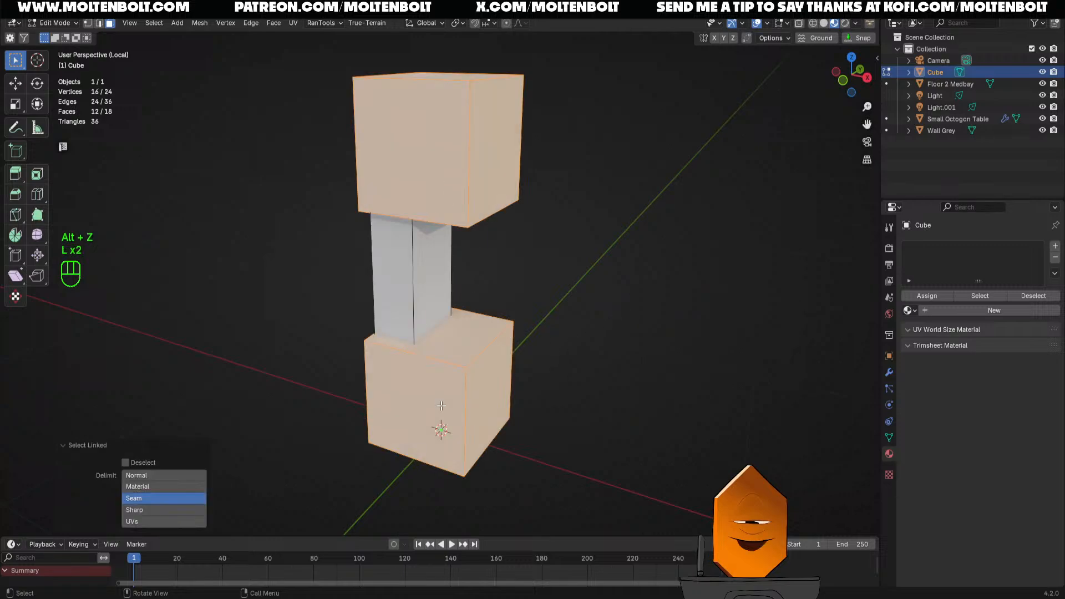
pyautogui.press('h')
# Delete the top and bottom faces of the middle column
pyautogui.moveTo(438, 410); pyautogui.dragTo(443, 244, button='middle')
pyautogui.press('3')
pyautogui.keyDown('shift'); pyautogui.click(418, 109); pyautogui.keyUp('shift')
pyautogui.press('x')
pyautogui.click(418, 109)
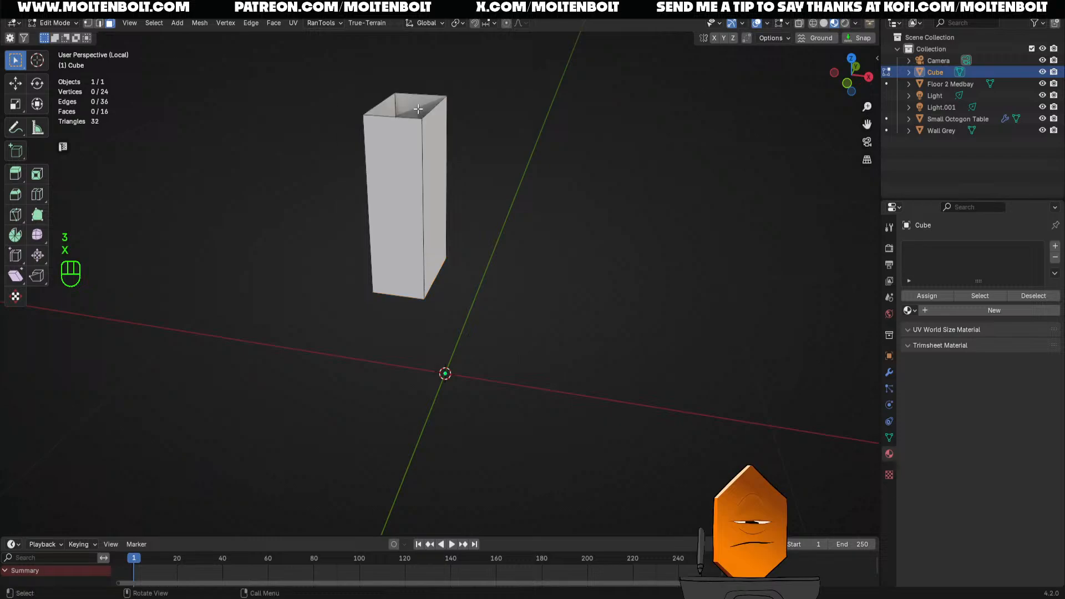
# Exit the isolated view, reveal the hidden cubes and select the entire middle column
pyautogui.press('KP_Divide')
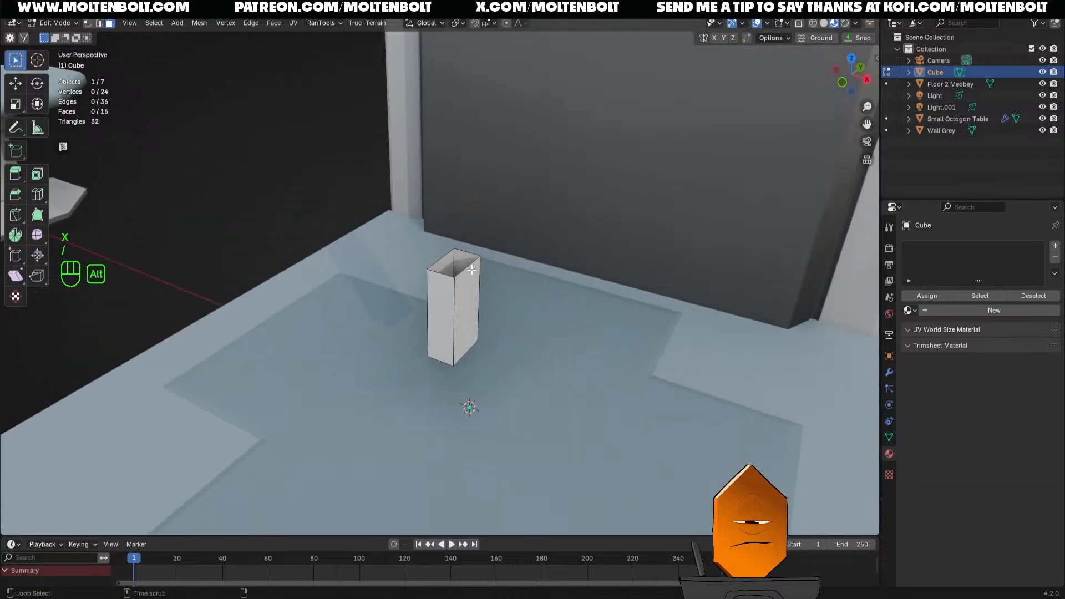
pyautogui.hotkey('alt', 'h')
pyautogui.moveTo(472, 269); pyautogui.dragTo(513, 325, button='middle')
pyautogui.click(741, 297)
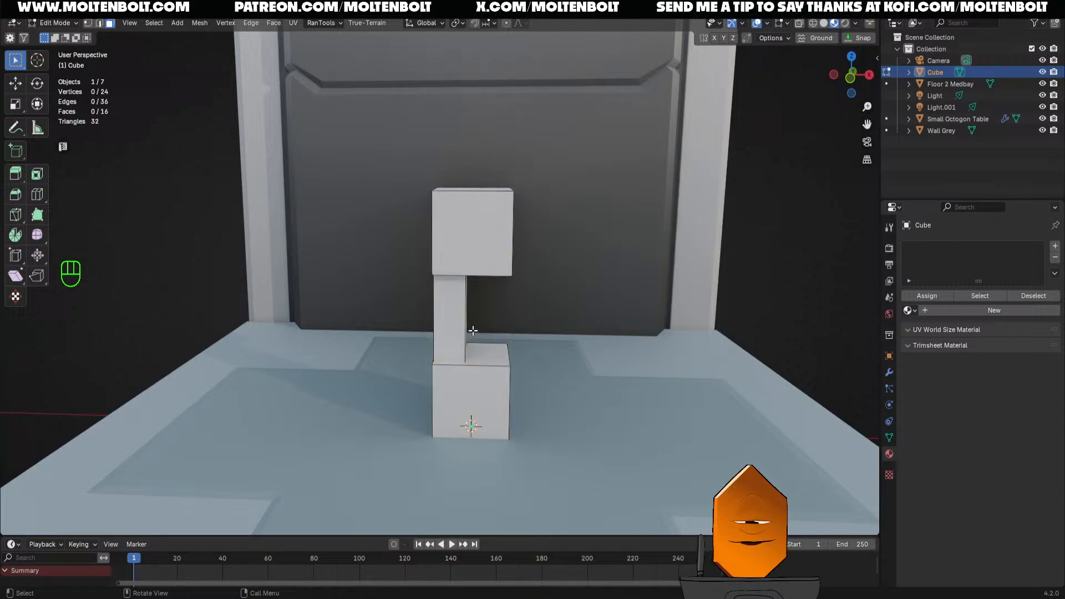
pyautogui.press('l')
pyautogui.press('g')
pyautogui.press('x')
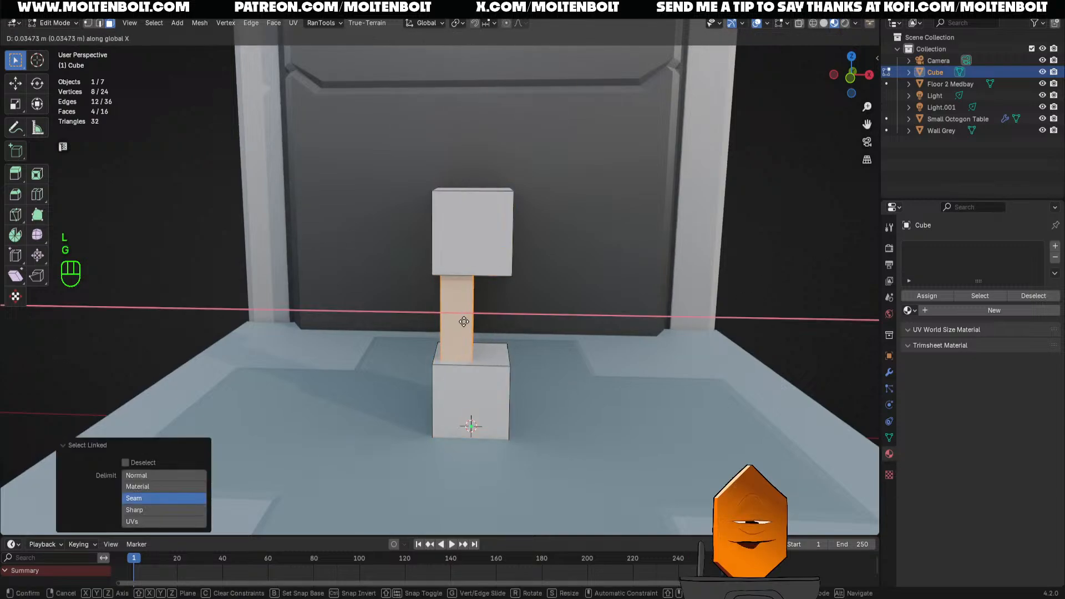
pyautogui.press('ctrl')
pyautogui.click(478, 343)
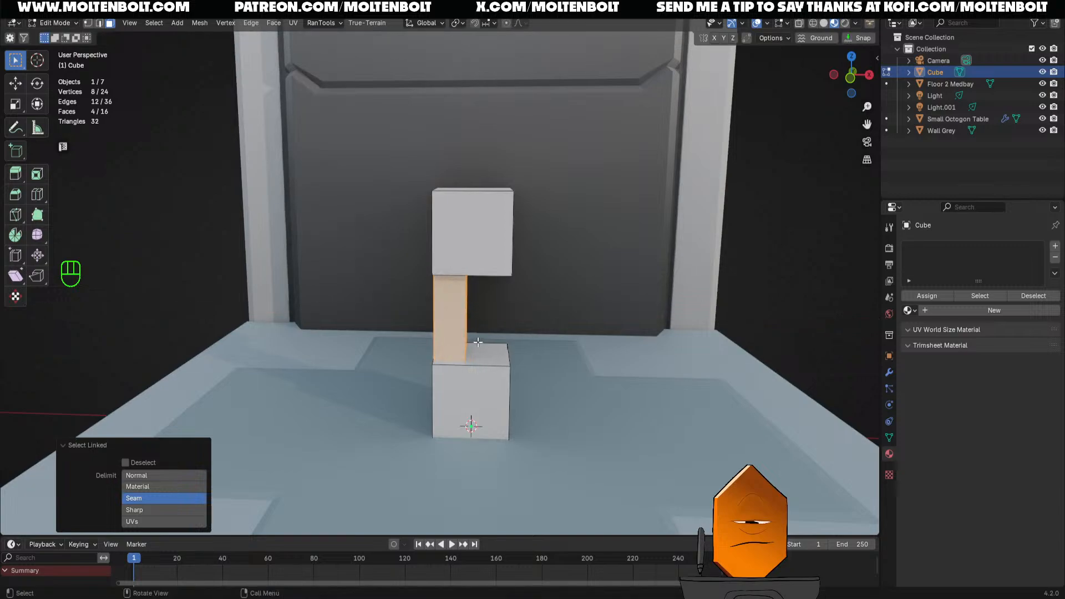
# Move the middle column about 0.03 m along X, inward from the cubes' outer edge
pyautogui.press('g')
pyautogui.press('x')
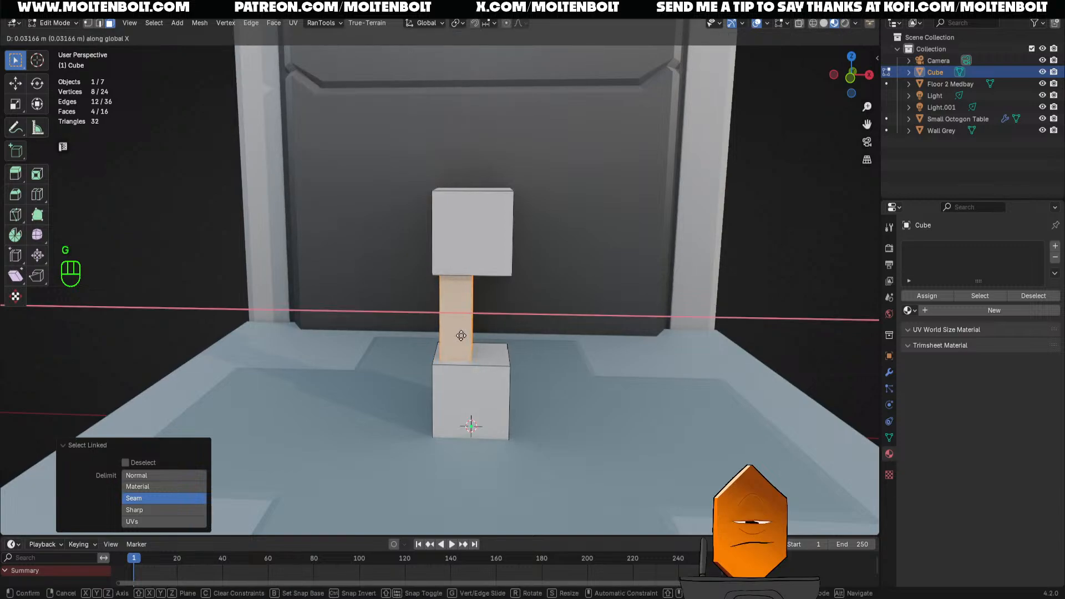
pyautogui.click(462, 335)
# Bevel the middle column's vertical edges with one segment and a width of about 0.164 m
pyautogui.moveTo(462, 335); pyautogui.dragTo(483, 331, button='middle')
pyautogui.click(426, 331)
pyautogui.press('l')
pyautogui.hotkey('ctrl', 'b')
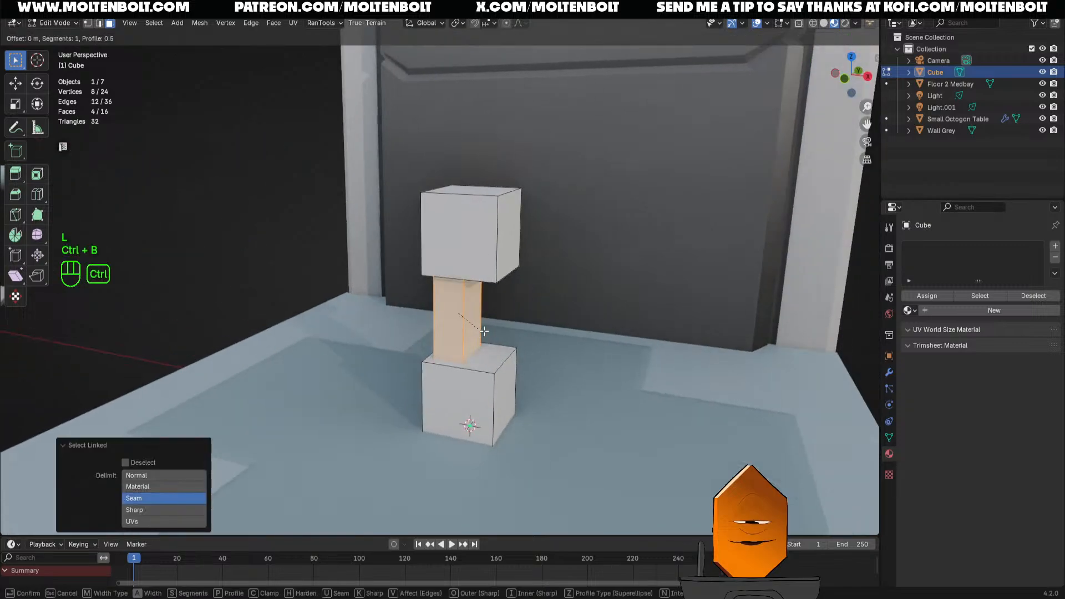
pyautogui.click(490, 332)
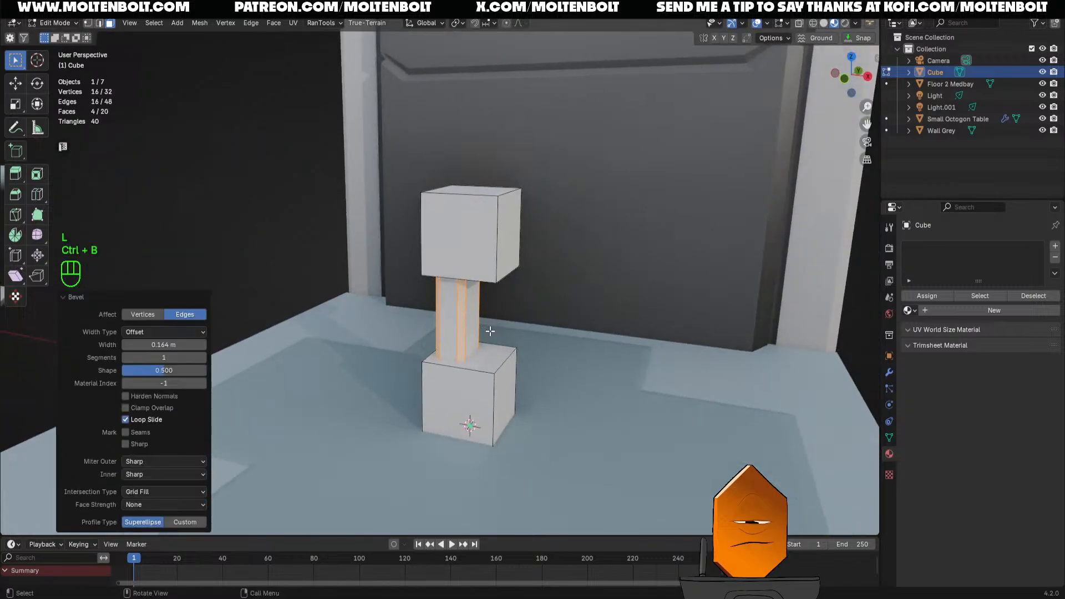
pyautogui.moveTo(573, 354); pyautogui.dragTo(490, 355, button='middle')
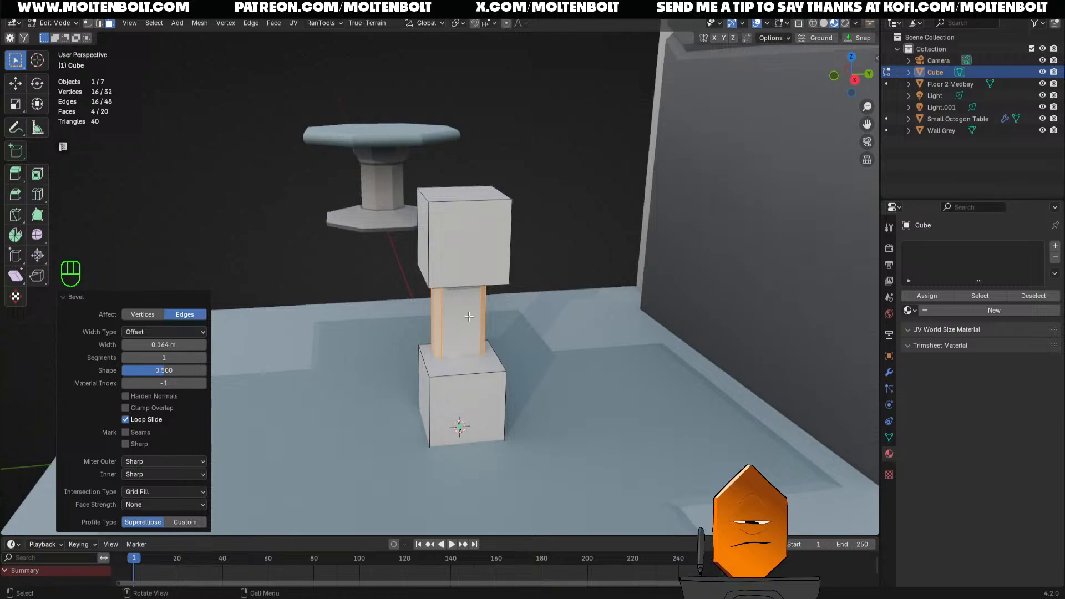
# Select the +X side faces of the upper and lower cubes
pyautogui.press('3')
pyautogui.click(477, 257)
pyautogui.click(482, 401)
# Apply all transforms to the object in Object Mode and set its origin to its geometry
pyautogui.press('Tab')
pyautogui.moveTo(483, 405); pyautogui.dragTo(409, 326, button='middle')
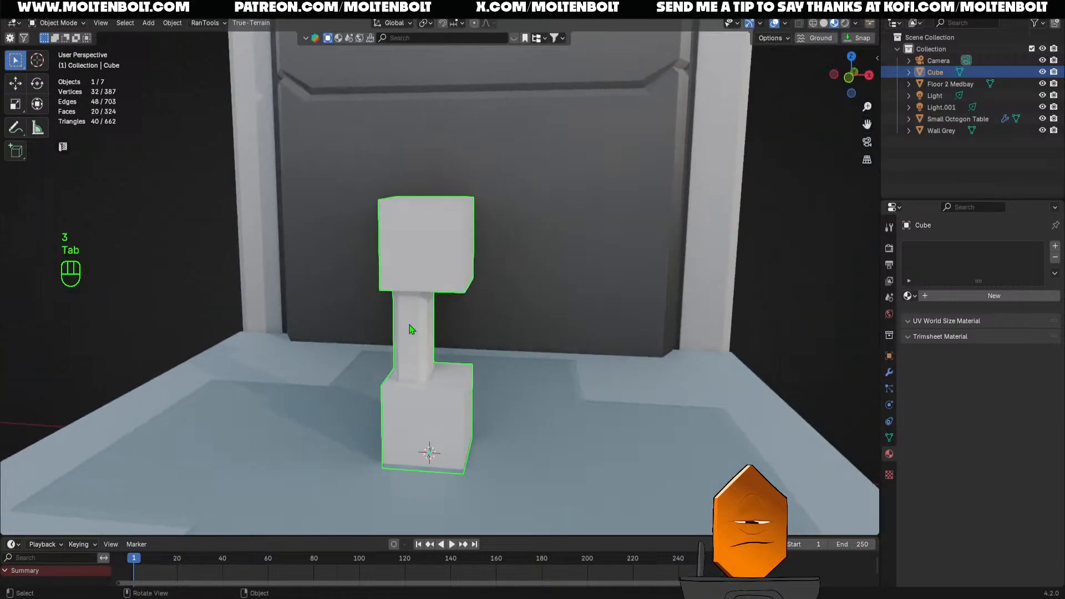
pyautogui.press('q')
pyautogui.click(404, 232)
pyautogui.press('q')
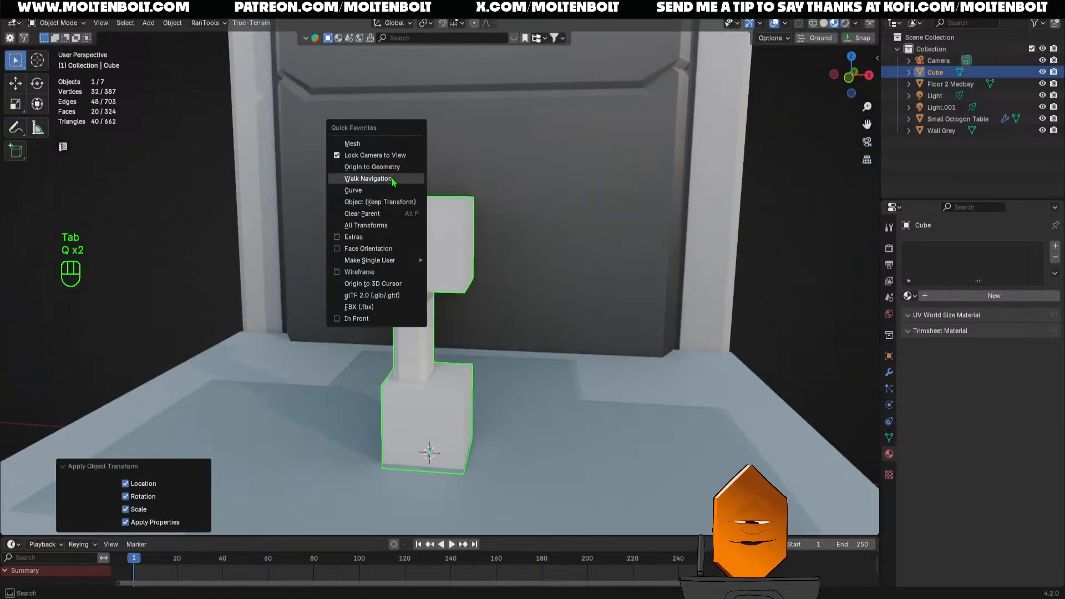
pyautogui.click(361, 165)
# Bevel the selected +X side faces of the upper and lower cubes with one segment and a width of about 0.065 m
pyautogui.press('Tab')
pyautogui.moveTo(573, 268); pyautogui.dragTo(470, 384, button='middle')
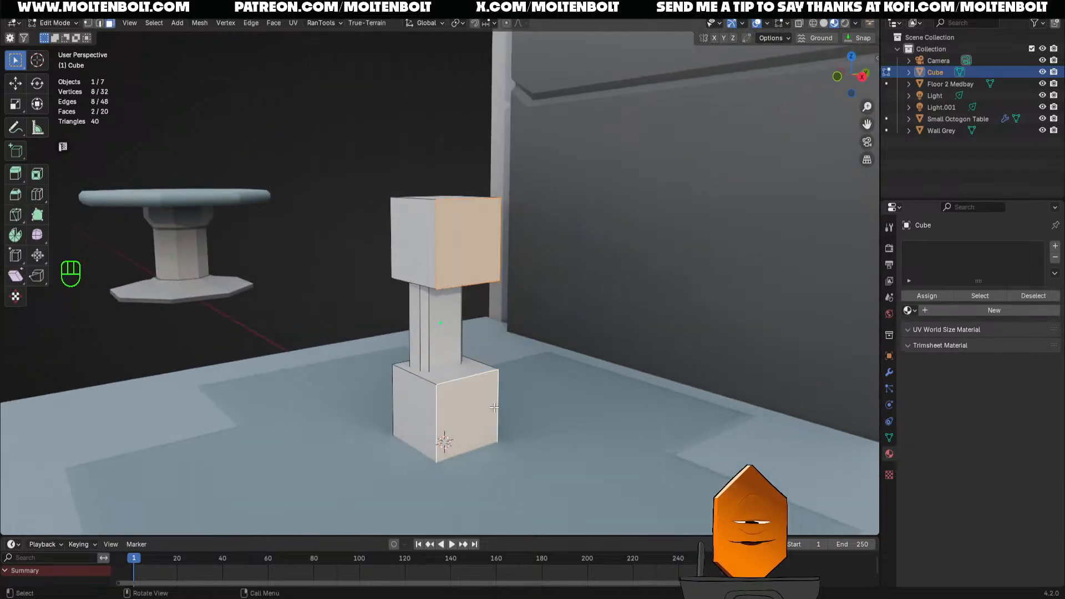
pyautogui.hotkey('ctrl', 'b')
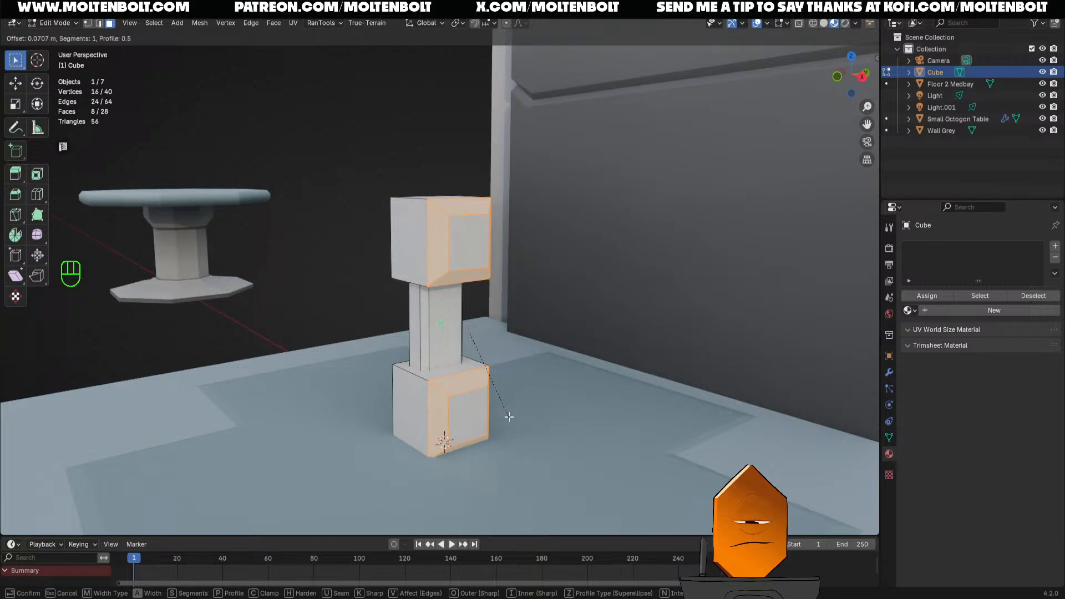
pyautogui.click(505, 417)
# Lengthen the upper and lower cubes by moving their beveled +X ends outward along X with X-ray selection
pyautogui.press('`')
pyautogui.press('`')
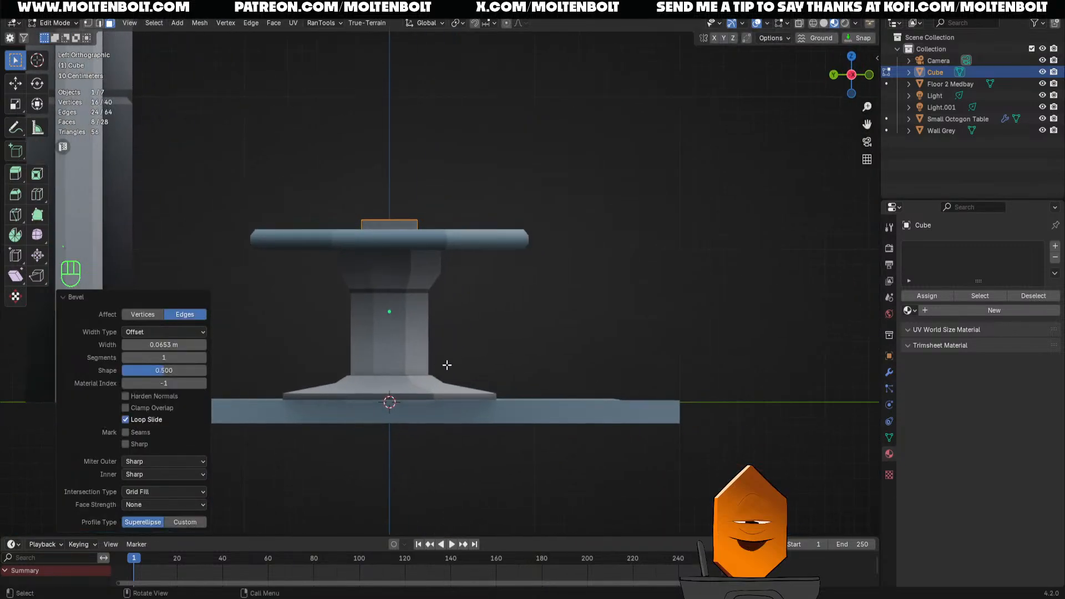
pyautogui.scroll(1, 448, 324)
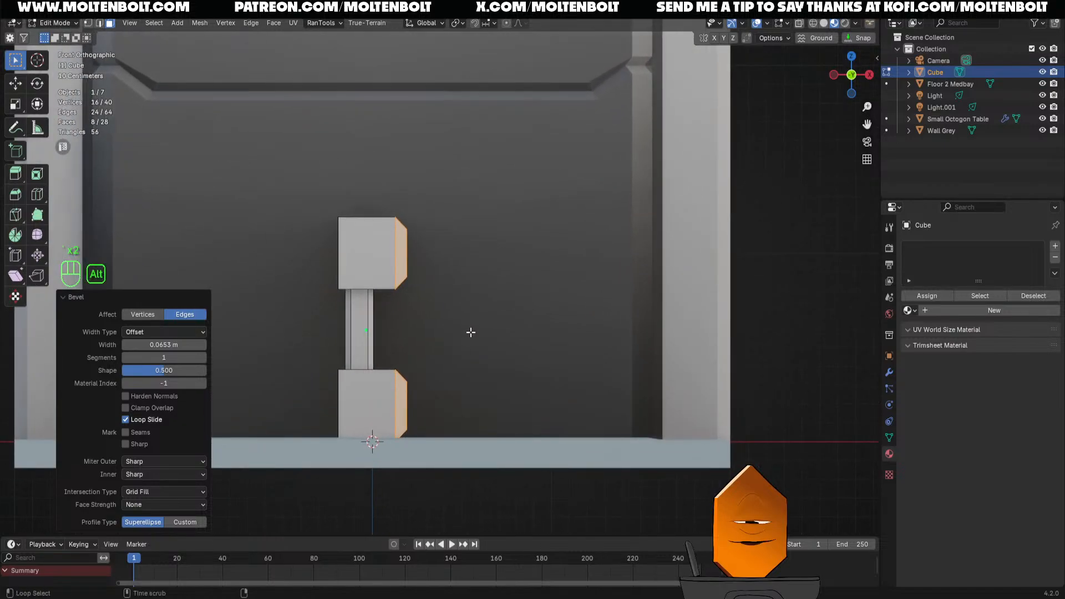
pyautogui.hotkey('alt', 'z')
pyautogui.click(451, 304)
pyautogui.moveTo(398, 207); pyautogui.dragTo(459, 505)
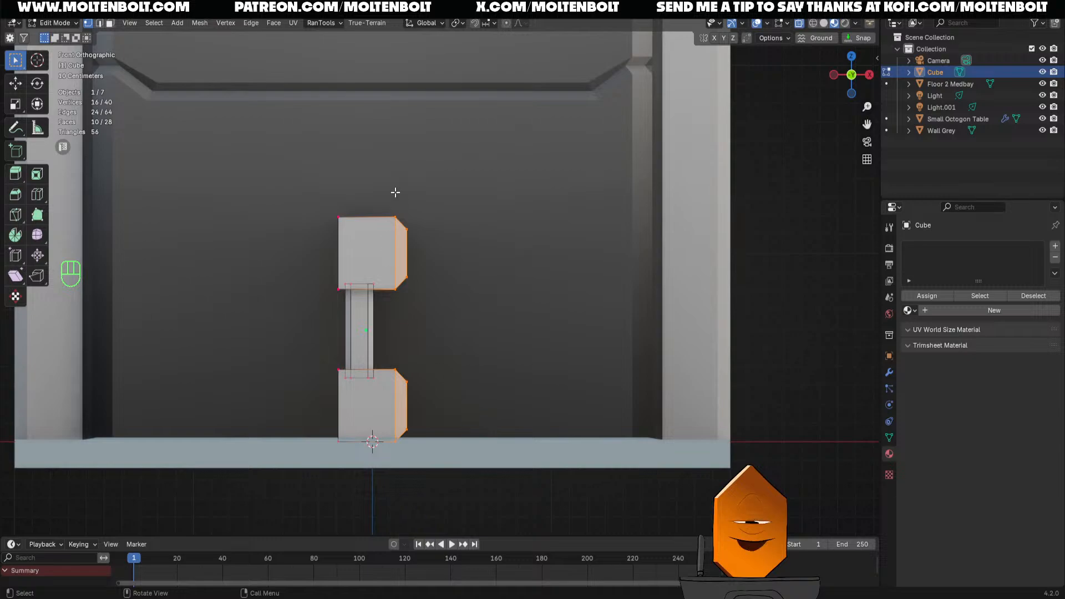
pyautogui.moveTo(393, 200); pyautogui.dragTo(458, 521)
pyautogui.press('g')
pyautogui.press('x')
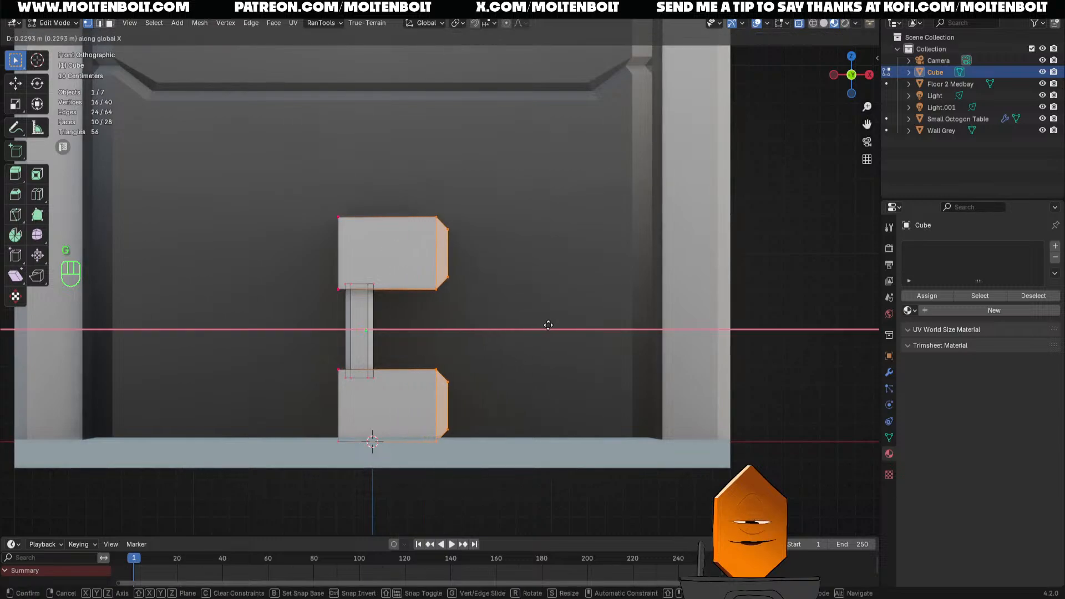
pyautogui.click(575, 327)
pyautogui.press('Tab')
# Add a new cube mesh at the world origin and scale it to about 0.159
pyautogui.moveTo(507, 274); pyautogui.dragTo(416, 347, button='middle')
pyautogui.hotkey('shift', 'a')
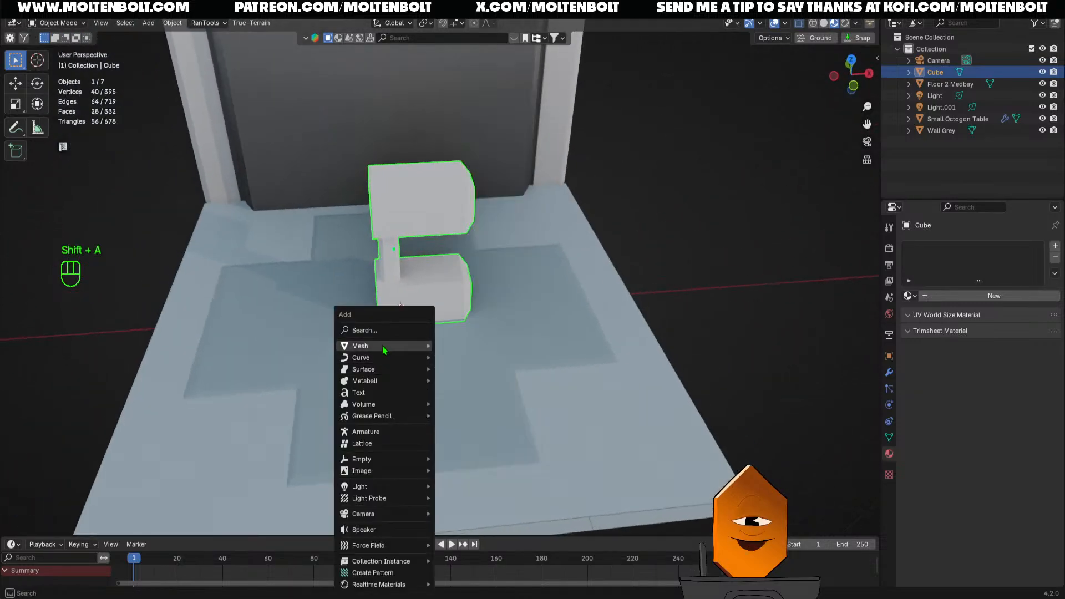
pyautogui.hotkey('shift', 'a')
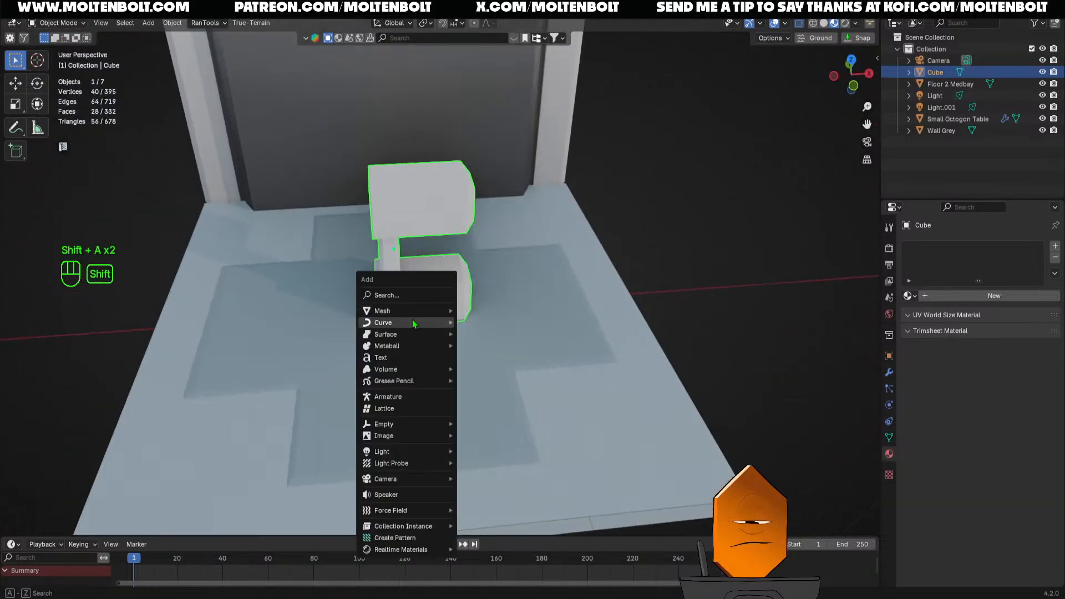
pyautogui.moveTo(407, 310)
pyautogui.click(516, 326)
pyautogui.press('s')
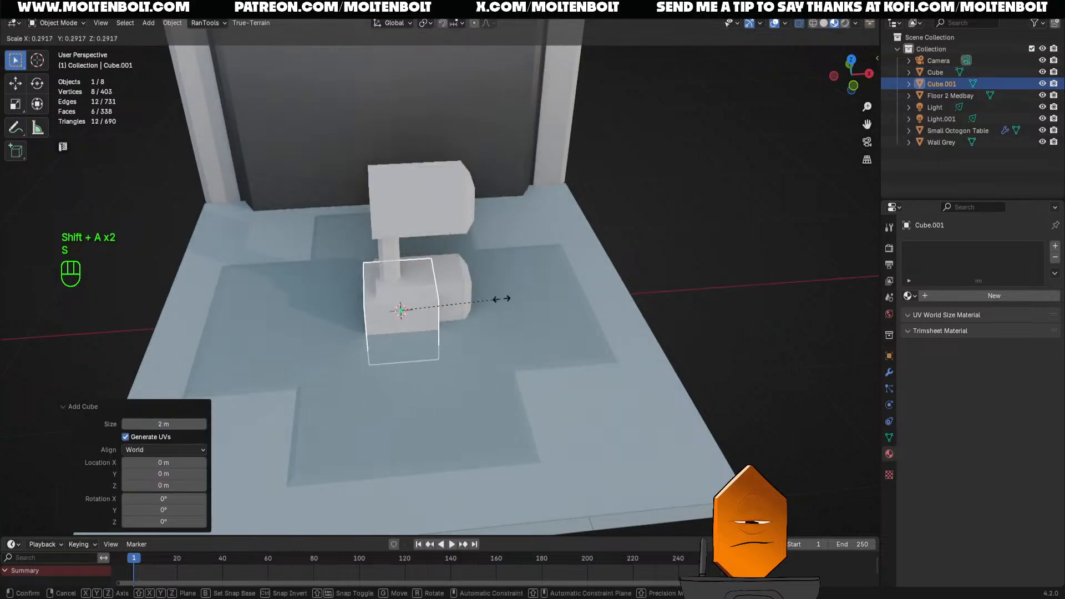
pyautogui.click(455, 304)
# Move the new cube about 0.25 m along X and stretch it by about 3.04 along Y across the lower block
pyautogui.press('KP_7')
pyautogui.press('g')
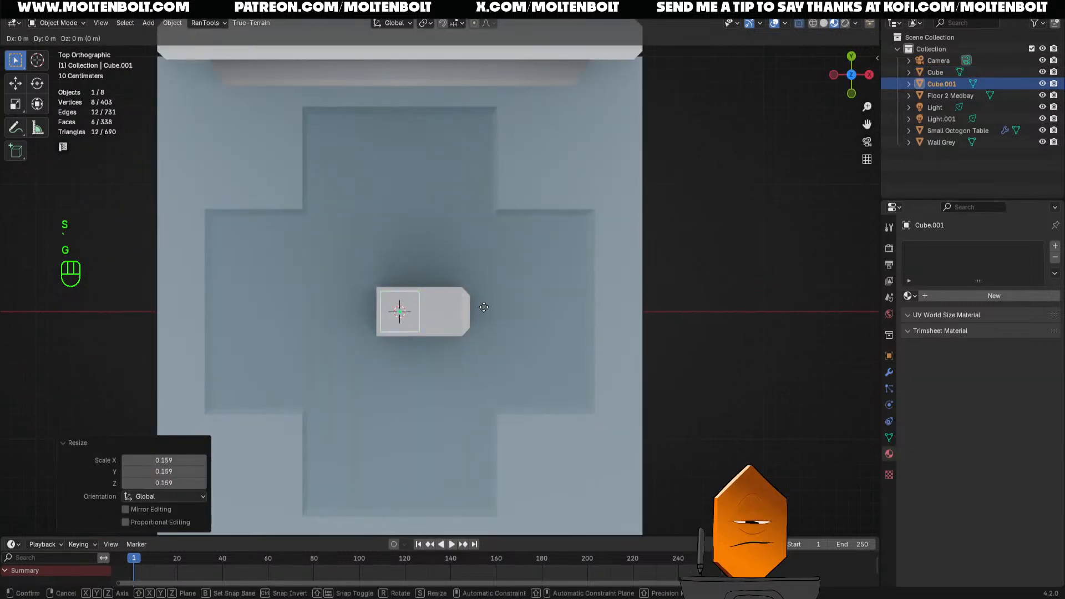
pyautogui.press('x')
pyautogui.click(514, 313)
pyautogui.press('s')
pyautogui.press('y')
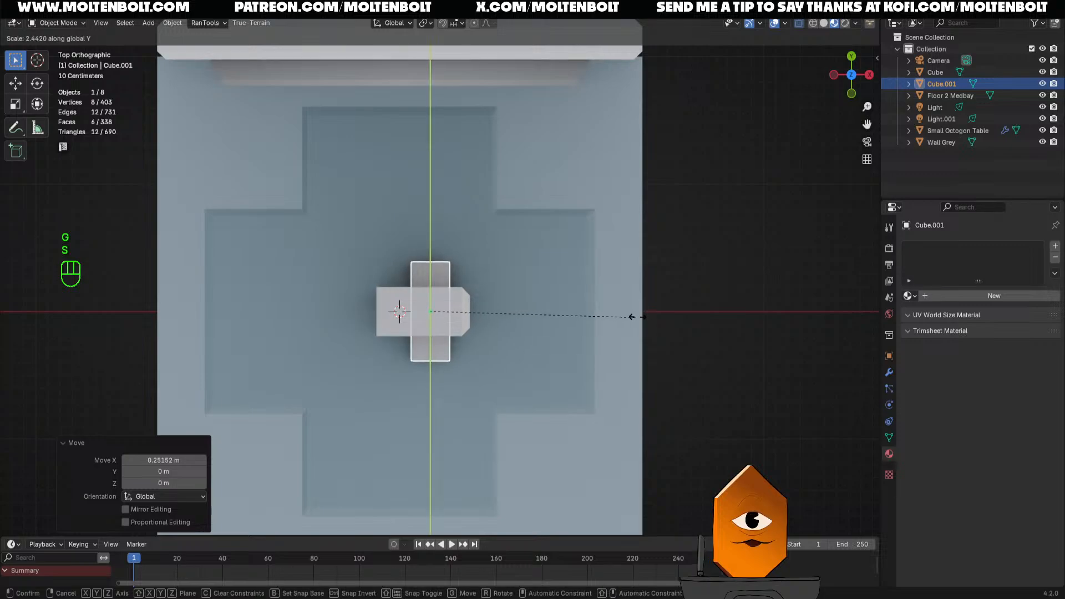
pyautogui.click(686, 311)
# Raise the stretched cube about 0.174 m along Z onto the floor surface
pyautogui.press('KP_1')
pyautogui.press('g')
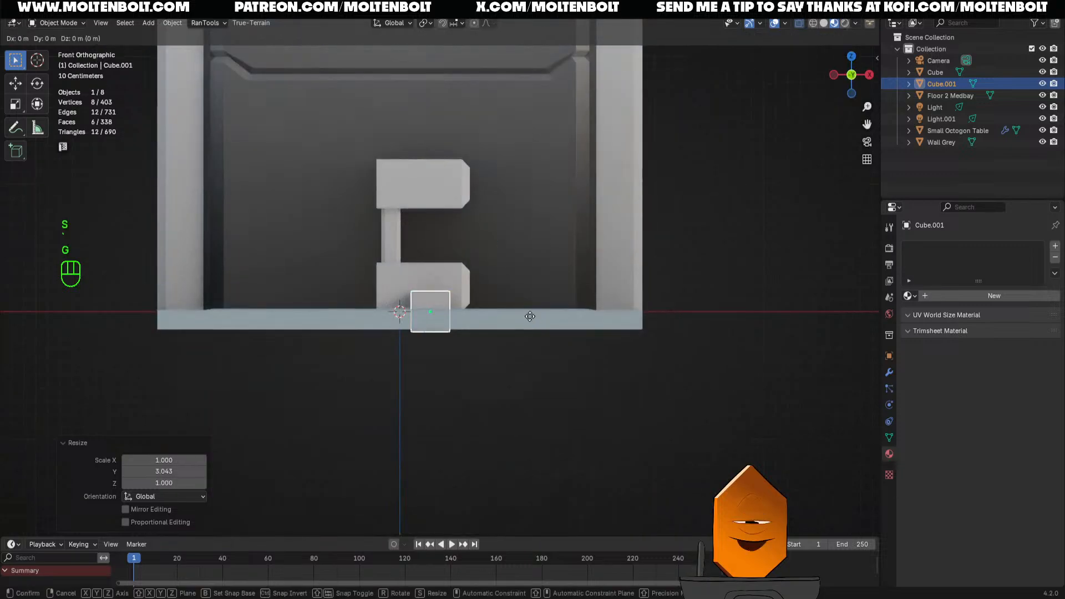
pyautogui.press('z')
pyautogui.click(528, 294)
# Lower the stretched cube's top face about 0.123 m along Z in Edit Mode
pyautogui.press('Tab')
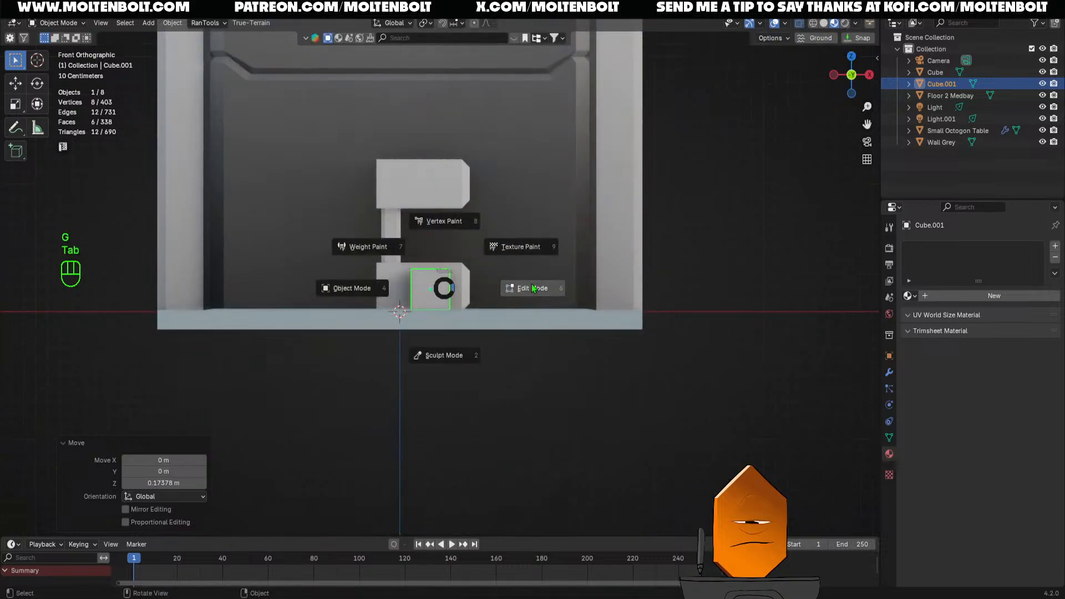
pyautogui.click(532, 284)
pyautogui.press('g')
pyautogui.click(583, 280)
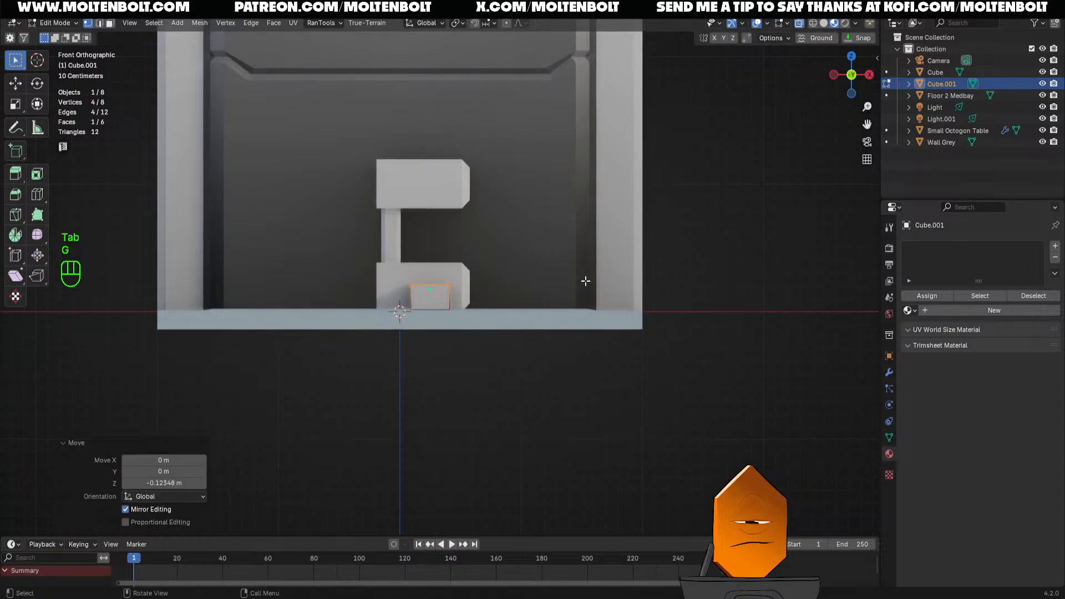
pyautogui.moveTo(582, 280); pyautogui.dragTo(541, 319, button='middle')
pyautogui.press('KP_1')
pyautogui.scroll(3, 527, 322)
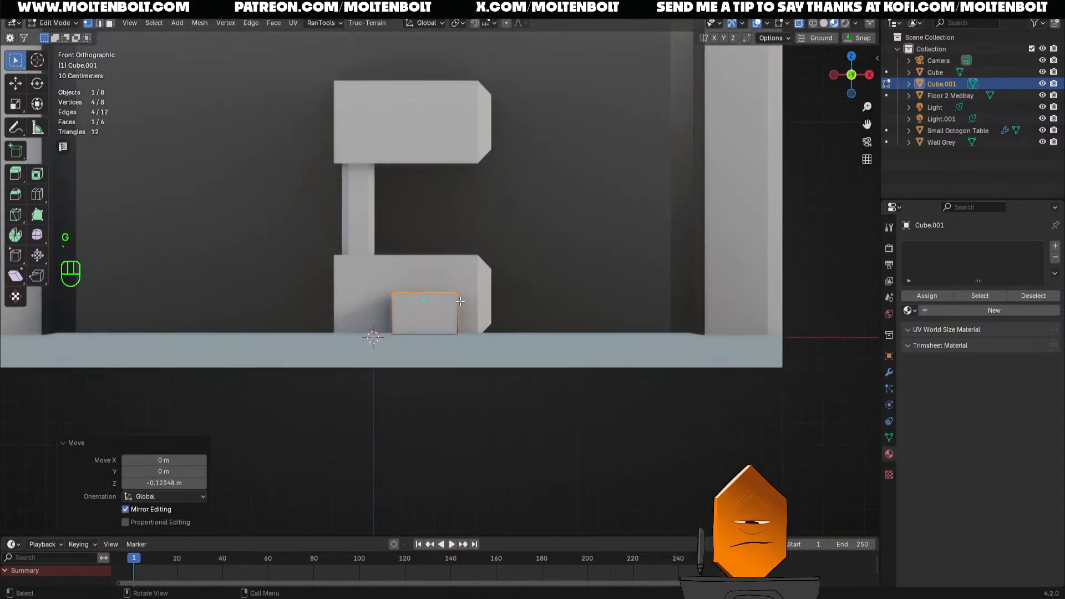
pyautogui.press('s')
pyautogui.press('z')
pyautogui.rightClick(526, 309)
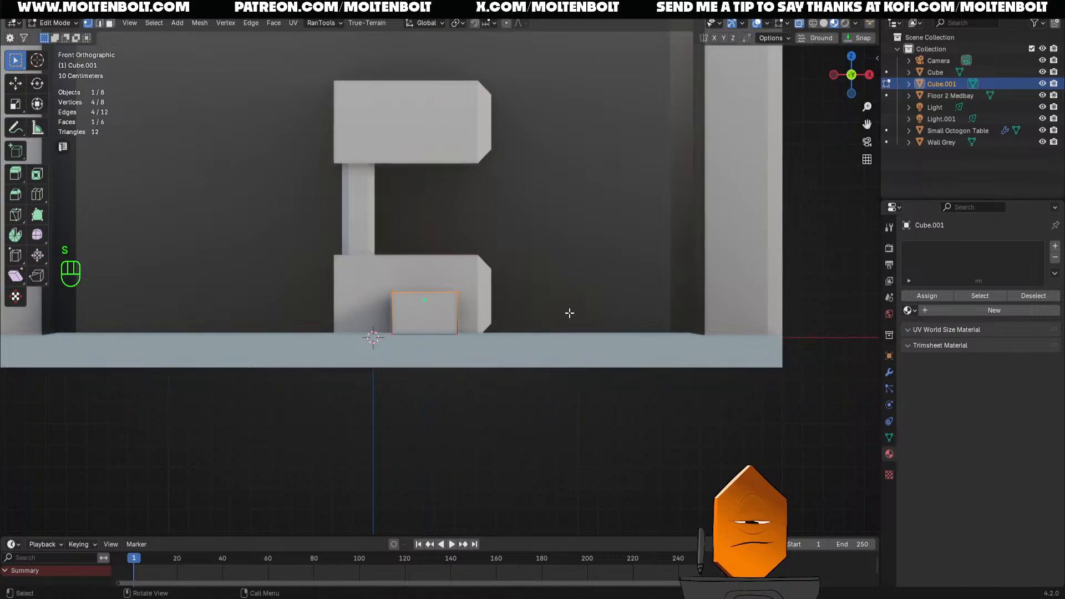
# Taper the stretched cube by scaling its top face to about 0.54 along X
pyautogui.moveTo(382, 263); pyautogui.dragTo(583, 313)
pyautogui.press('s')
pyautogui.press('x')
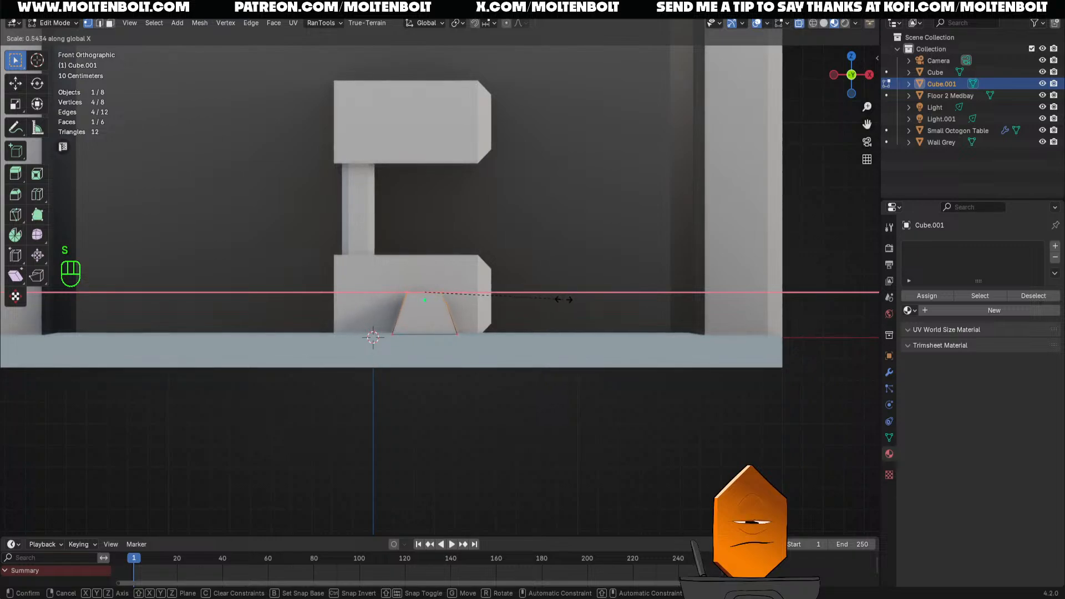
pyautogui.click(558, 297)
# Apply all transforms to the tapered piece in Object Mode and set its origin to its geometry
pyautogui.moveTo(557, 298); pyautogui.dragTo(551, 340, button='middle')
pyautogui.press('2')
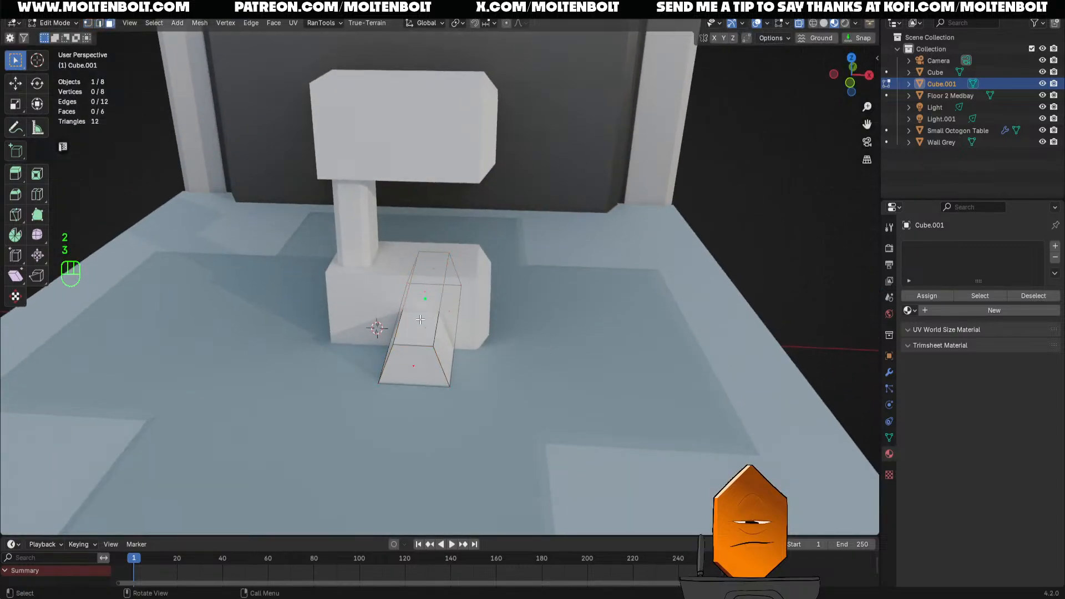
pyautogui.press('Tab')
pyautogui.press('q')
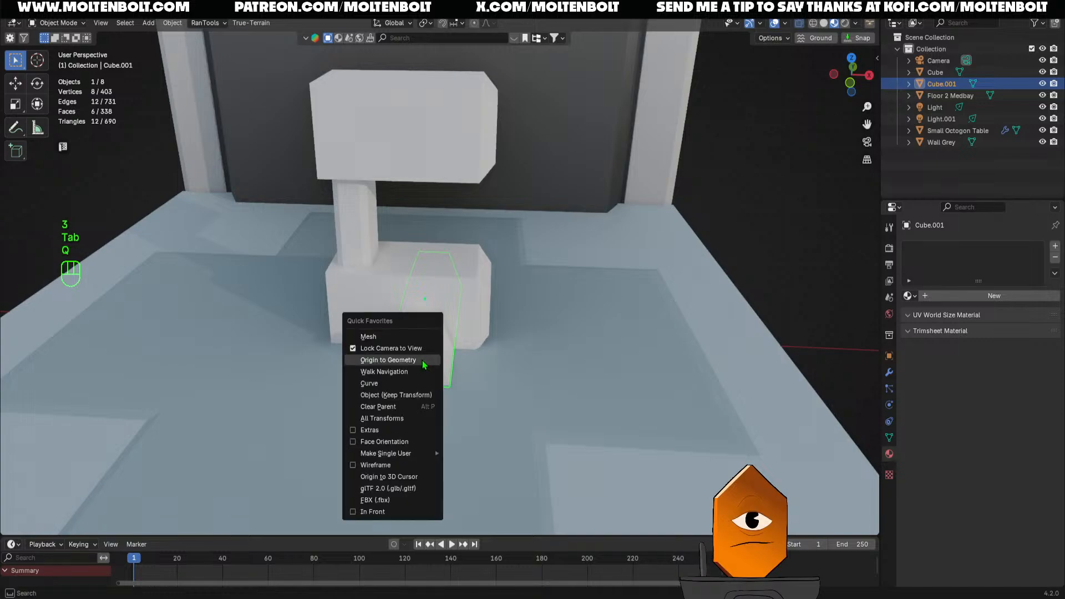
pyautogui.click(382, 418)
pyautogui.press('q')
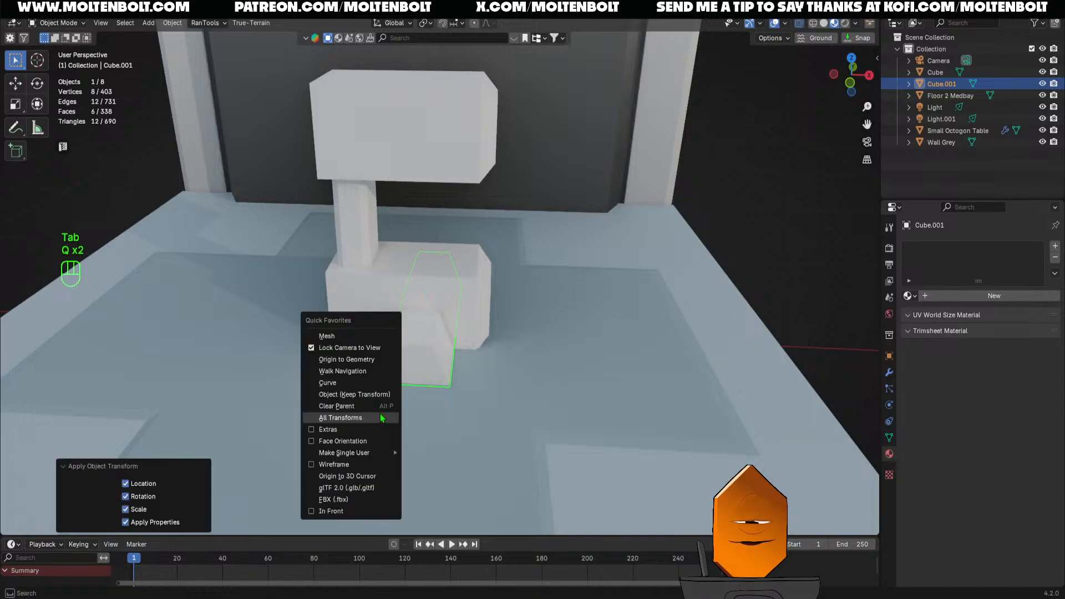
pyautogui.click(366, 359)
# Bevel the tapered piece's top face with one segment and an offset of about 0.06 m
pyautogui.press('Tab')
pyautogui.press('3')
pyautogui.click(416, 302)
pyautogui.hotkey('alt', 'z')
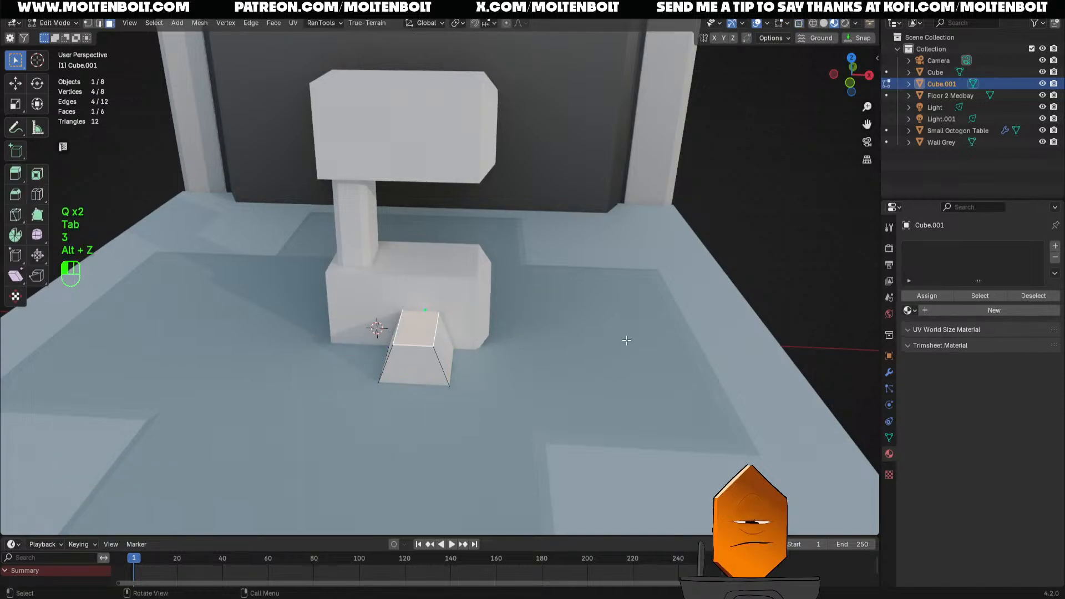
pyautogui.hotkey('ctrl', 'b')
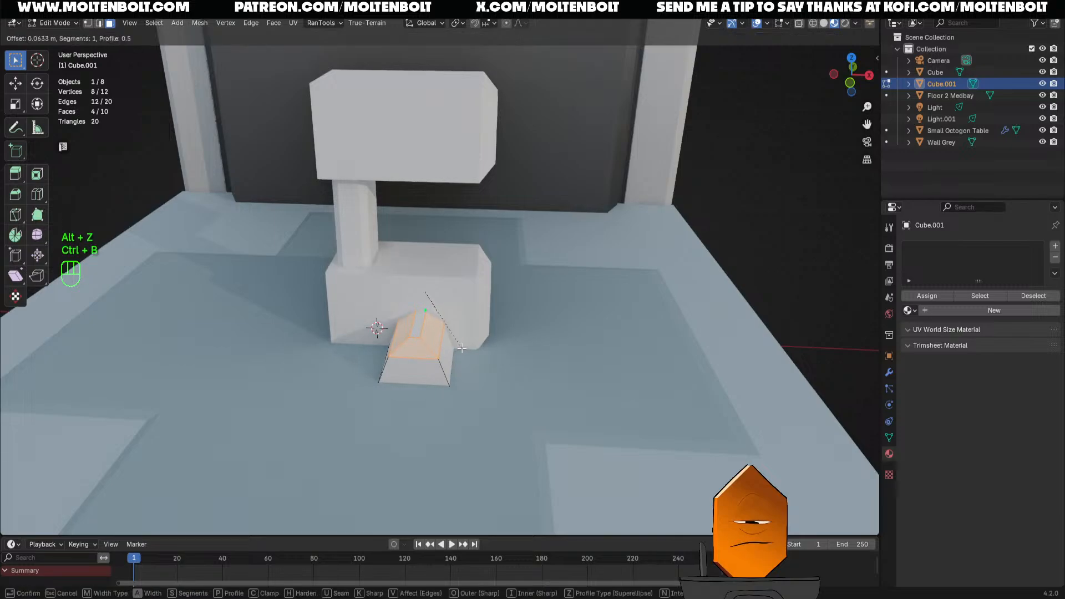
pyautogui.click(449, 348)
# Isolate the tapered piece, delete its hidden bottom face, and return to the full scene
pyautogui.press('Tab')
pyautogui.moveTo(464, 361); pyautogui.dragTo(431, 389, button='middle')
pyautogui.press('Tab')
pyautogui.press('KP_Divide')
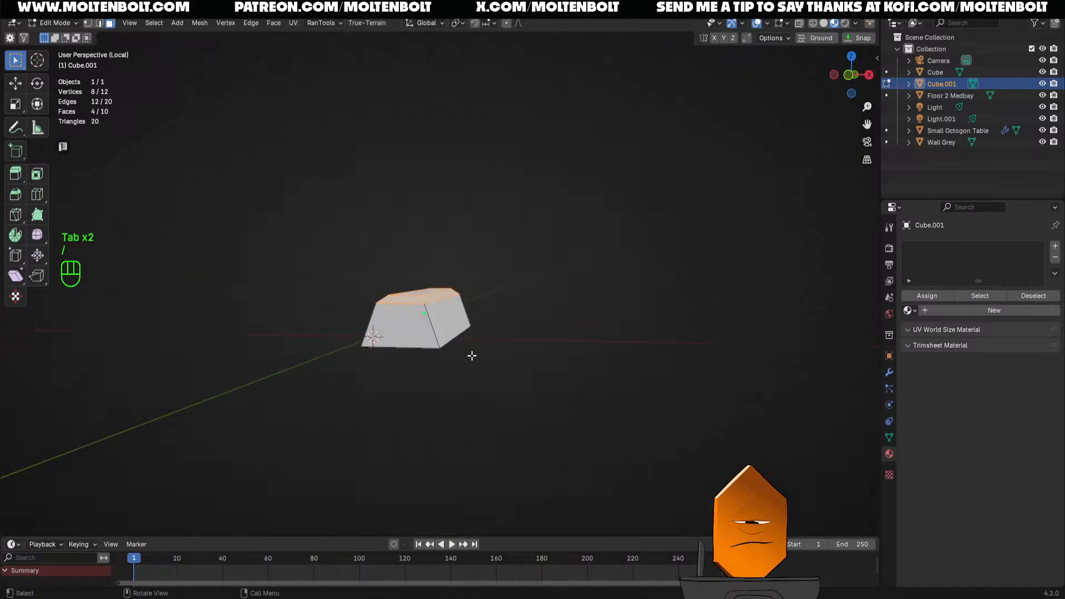
pyautogui.moveTo(471, 354); pyautogui.dragTo(492, 293, button='middle')
pyautogui.press('3')
pyautogui.press('x')
pyautogui.click(449, 268)
pyautogui.press('Tab')
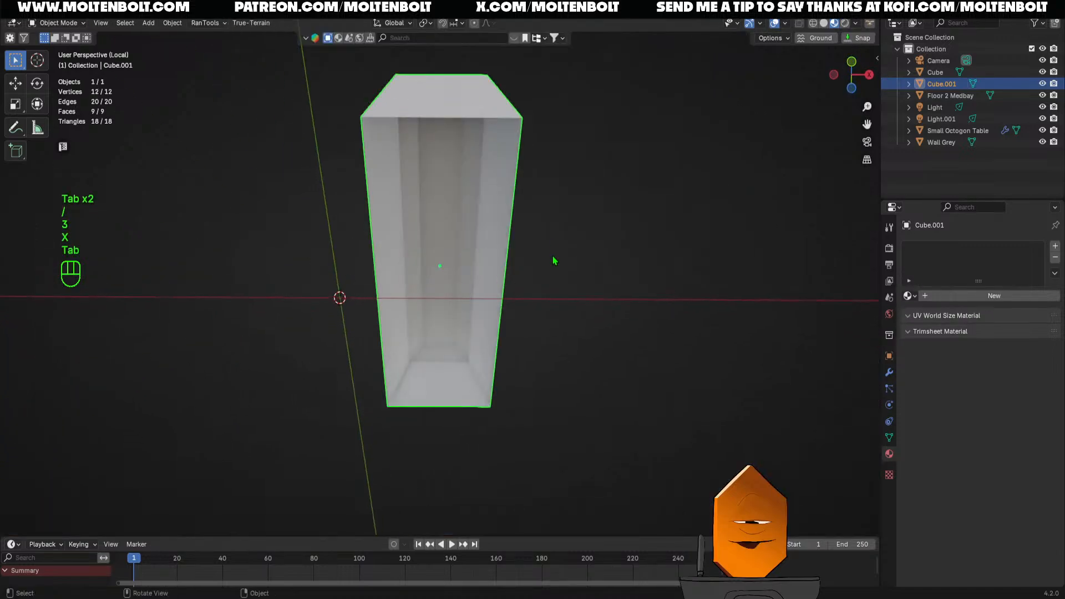
pyautogui.press('KP_Divide')
# Delete the bottom face of the main object's lower block
pyautogui.click(499, 260)
pyautogui.press('Tab')
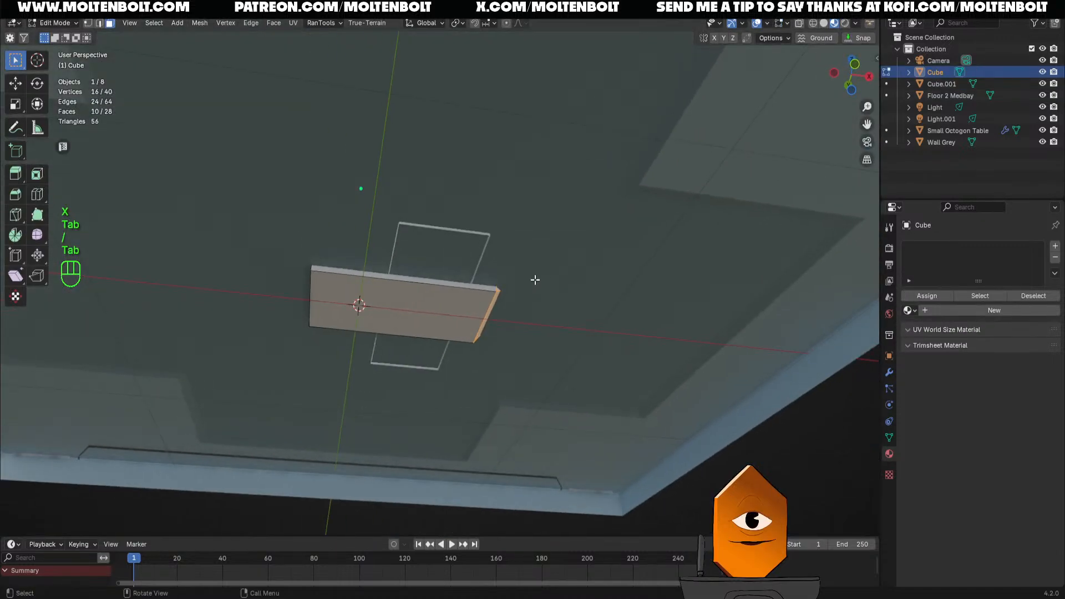
pyautogui.press('x')
pyautogui.click(379, 310)
pyautogui.press('Tab')
# Isolate the tapered piece and the main object in front view with solid shading and X-ray enabled
pyautogui.keyDown('ctrl'); pyautogui.moveTo(465, 232); pyautogui.dragTo(461, 334, button='middle'); pyautogui.keyUp('ctrl')
pyautogui.moveTo(461, 334)
pyautogui.keyDown('ctrl'); pyautogui.mouseDown(button='middle')
pyautogui.moveTo(467, 265)
pyautogui.moveTo(467, 319)
pyautogui.mouseUp(button='middle'); pyautogui.keyUp('ctrl')
pyautogui.click(484, 229)
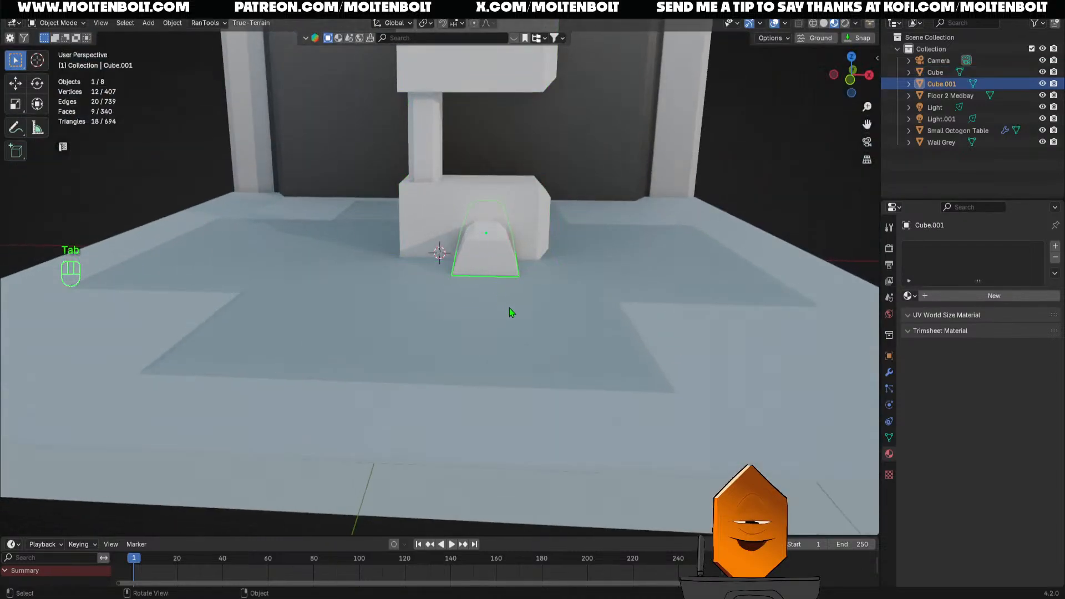
pyautogui.press('`')
pyautogui.moveTo(513, 290)
pyautogui.keyDown('shift'); pyautogui.mouseDown(button='middle')
pyautogui.moveTo(461, 299)
pyautogui.moveTo(441, 344)
pyautogui.moveTo(481, 367)
pyautogui.moveTo(470, 350)
pyautogui.mouseUp(button='middle'); pyautogui.keyUp('shift')
pyautogui.hotkey('alt', 'z')
pyautogui.press('z')
pyautogui.hotkey('alt', 'z')
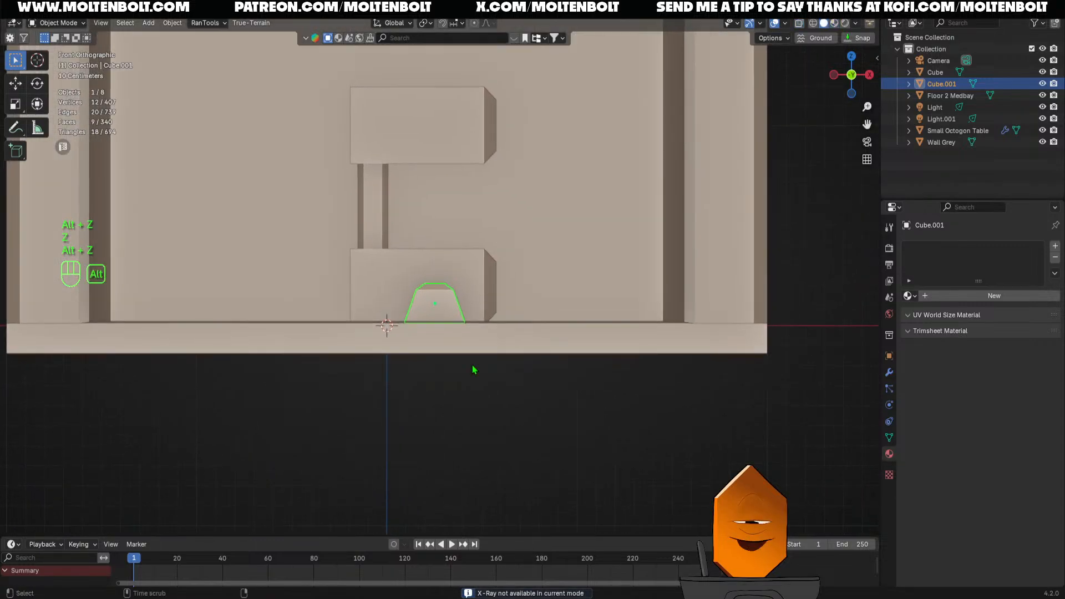
pyautogui.hotkey('alt', 'z')
pyautogui.click(398, 257)
pyautogui.keyDown('shift'); pyautogui.click(444, 302); pyautogui.keyUp('shift')
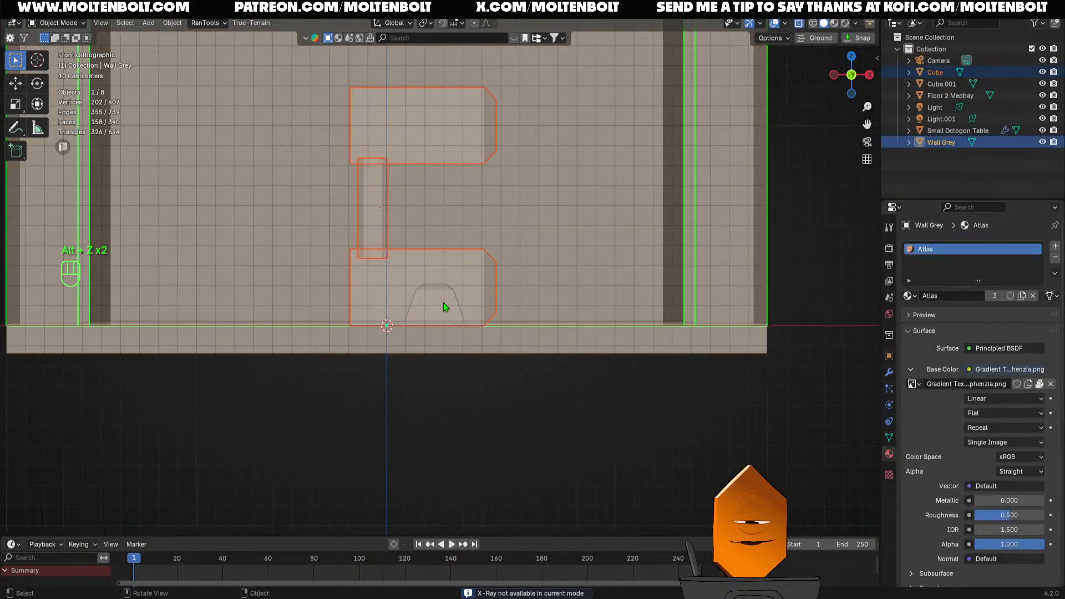
pyautogui.click(443, 302)
pyautogui.keyDown('shift'); pyautogui.click(468, 277); pyautogui.keyUp('shift')
pyautogui.press('KP_Divide')
pyautogui.keyDown('shift'); pyautogui.moveTo(470, 289); pyautogui.dragTo(485, 296, button='middle'); pyautogui.keyUp('shift')
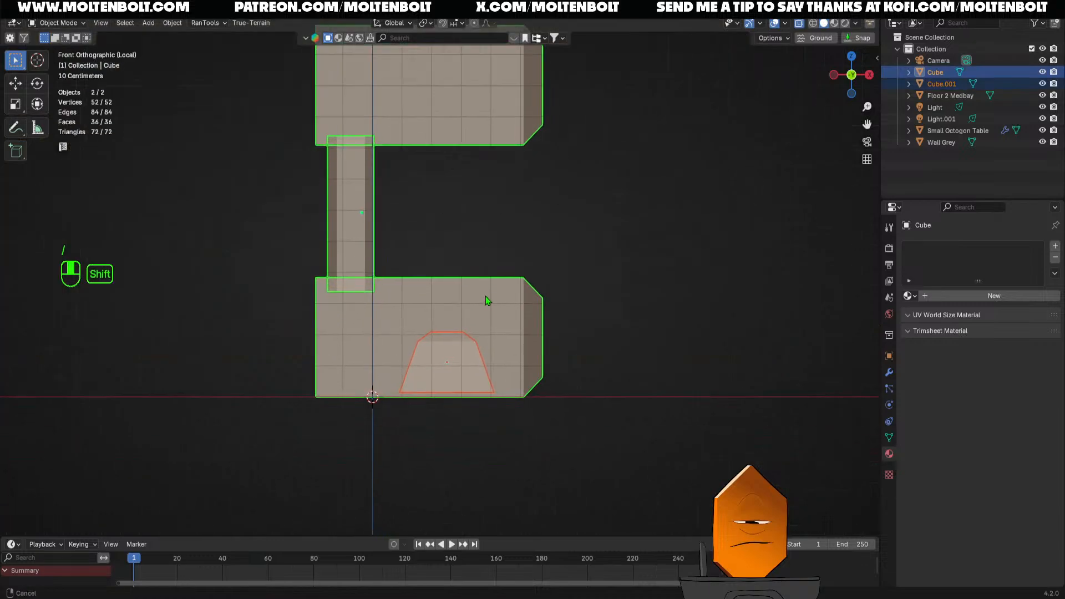
# Lower the tapered piece about 0.013 m along Z to align its base with the lower block's bottom
pyautogui.scroll(2, 506, 330)
pyautogui.click(475, 332)
pyautogui.press('g')
pyautogui.press('z')
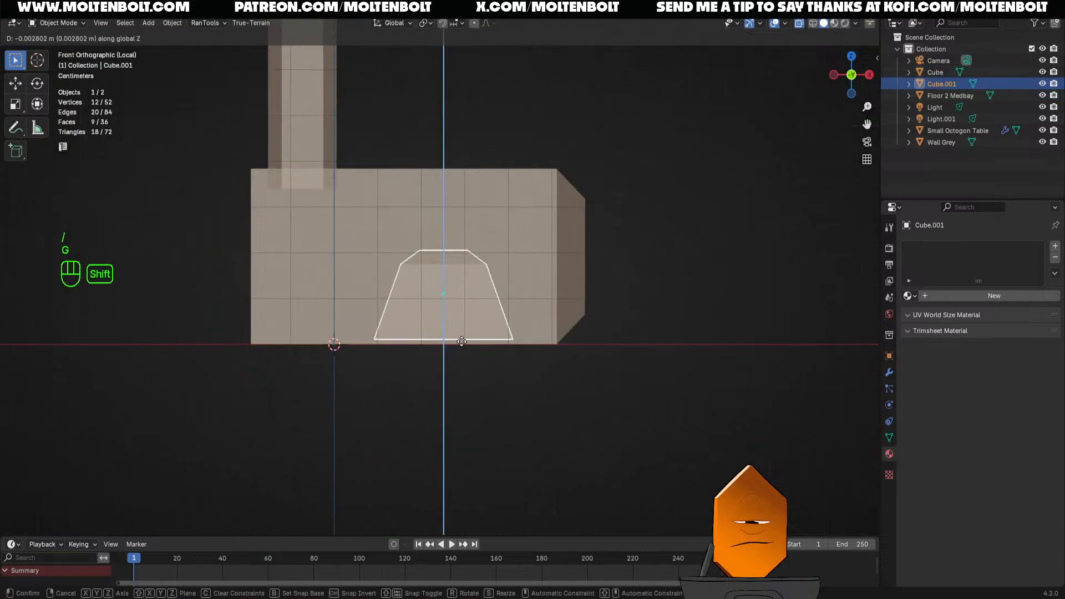
pyautogui.click(458, 390)
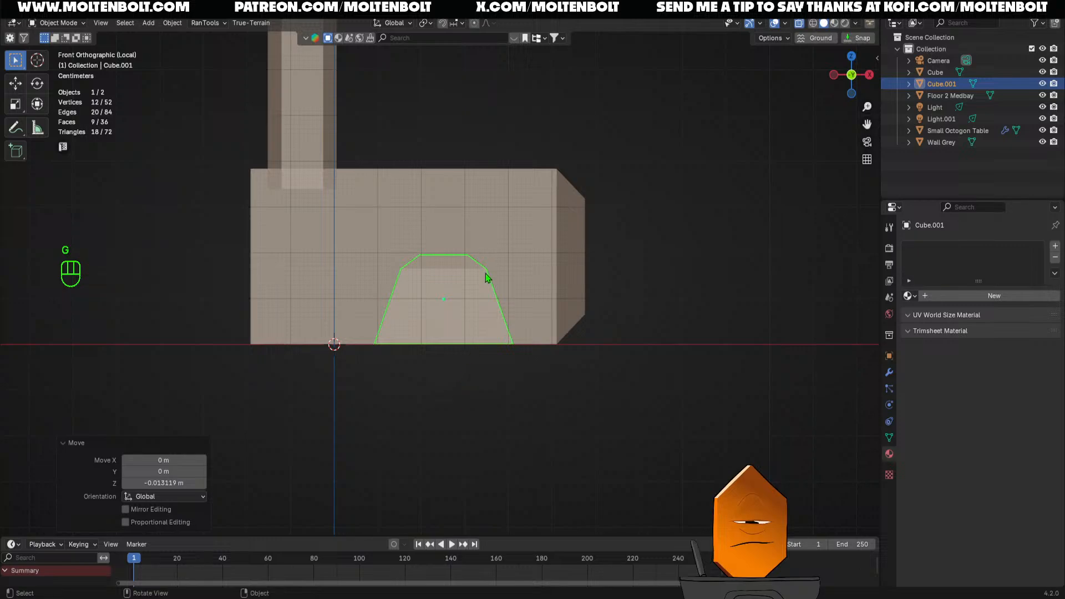
# Return to the full scene, disable X-ray, and restore Material Preview shading
pyautogui.press('KP_Divide')
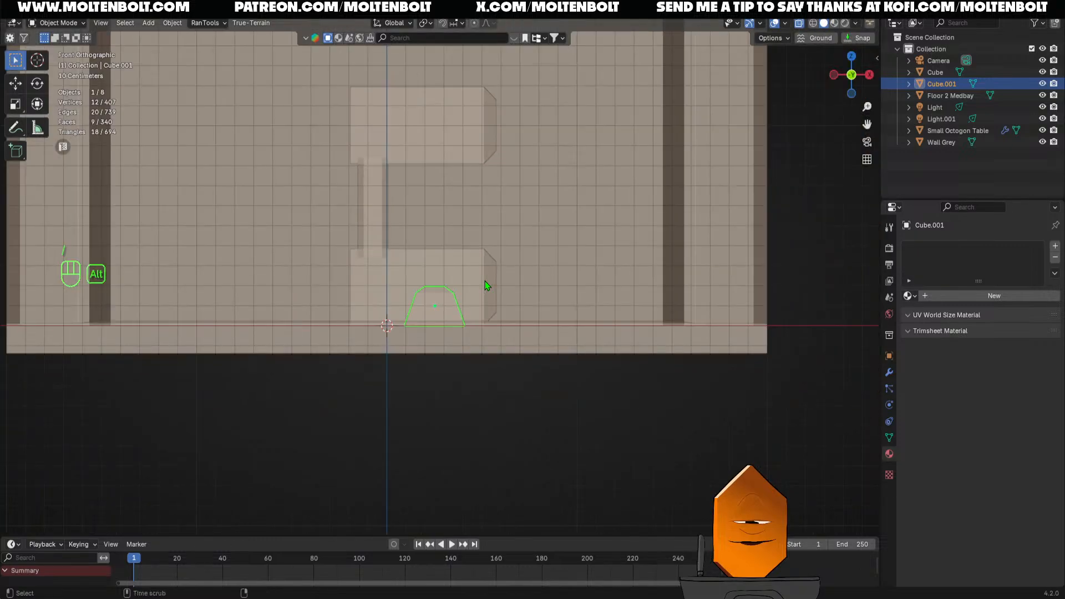
pyautogui.hotkey('alt', 'z')
pyautogui.scroll(-3, 482, 271)
pyautogui.press('z')
pyautogui.click(475, 370)
# Shorten the tapered piece by scaling it to about 0.759 along Y
pyautogui.moveTo(482, 277); pyautogui.dragTo(506, 238, button='middle')
pyautogui.moveTo(502, 266); pyautogui.dragTo(411, 304, button='middle')
pyautogui.press('s')
pyautogui.press('y')
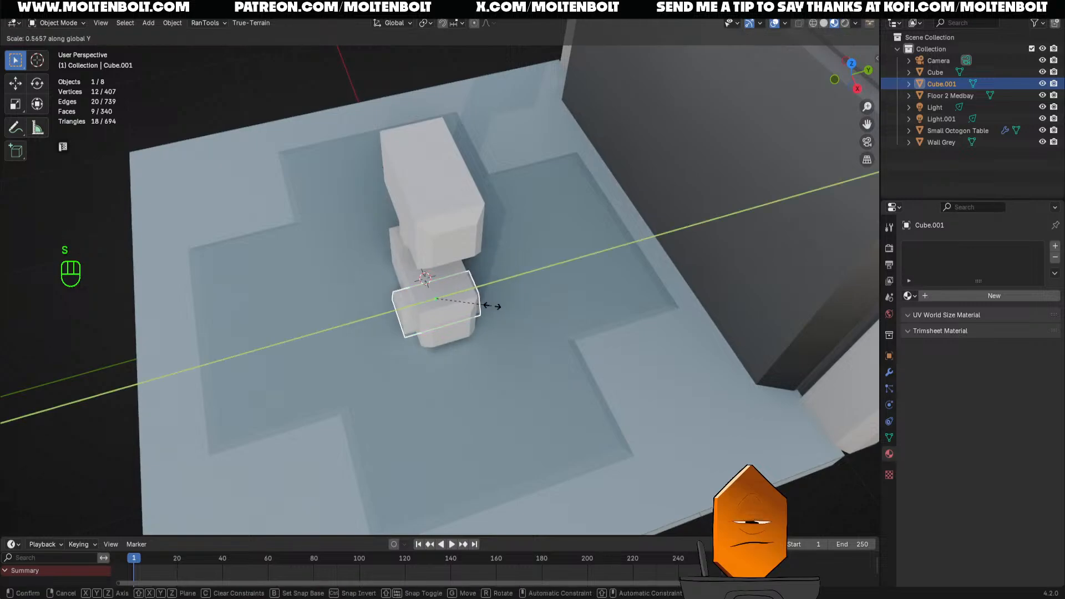
pyautogui.click(506, 304)
# Widen the tapered piece to about 1.86 along X and shift it about -0.066 m along X
pyautogui.keyDown('ctrl'); pyautogui.moveTo(465, 282); pyautogui.dragTo(513, 280, button='middle'); pyautogui.keyUp('ctrl')
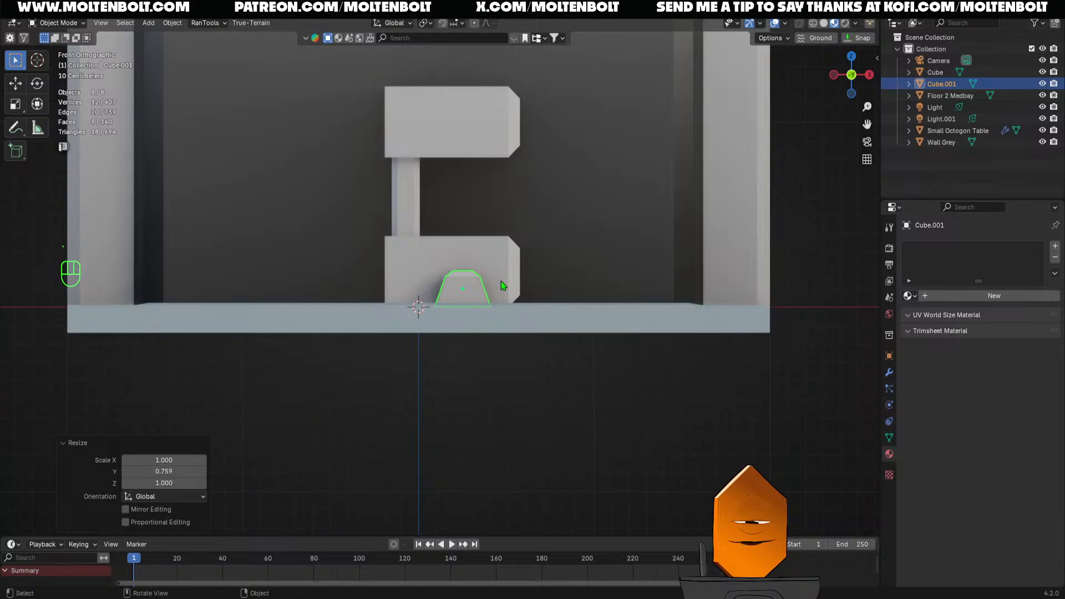
pyautogui.press('s')
pyautogui.press('x')
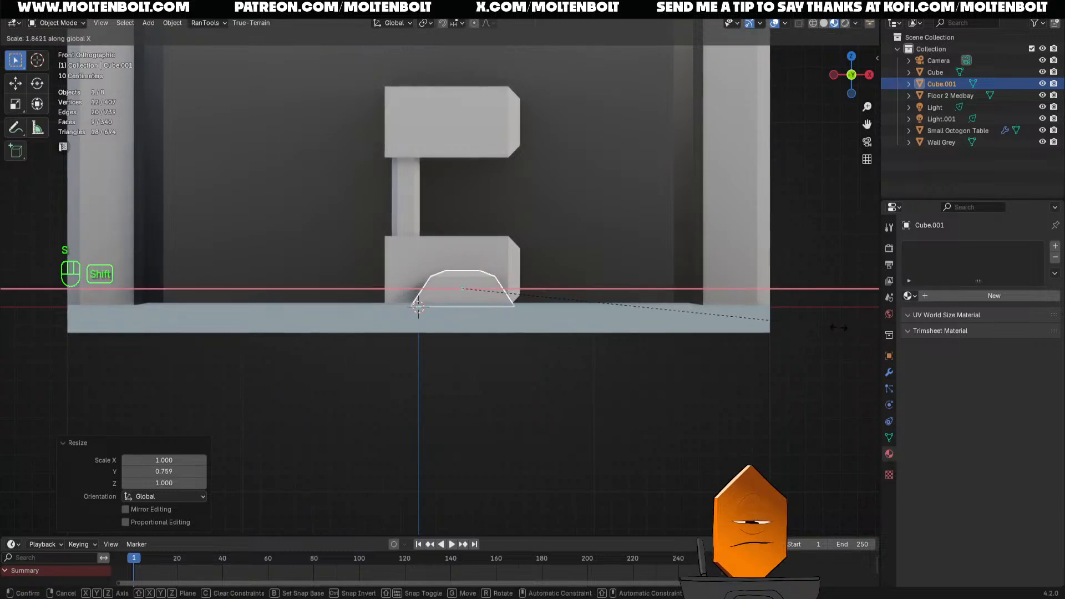
pyautogui.click(837, 328)
pyautogui.press('g')
pyautogui.press('x')
pyautogui.click(829, 334)
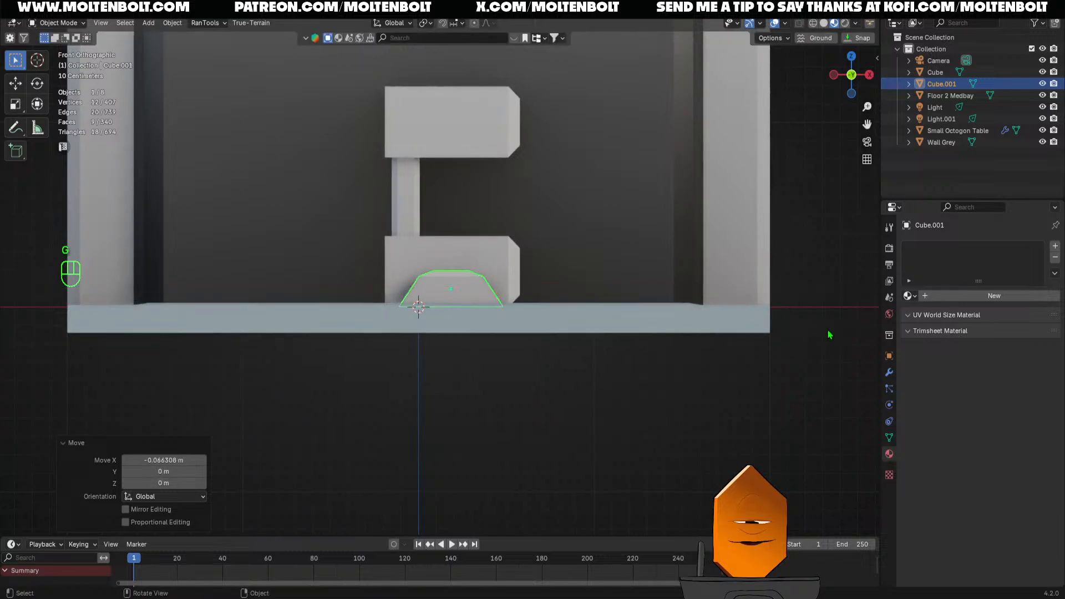
# Narrow the tapered piece's base edge loop by scaling it to about 0.92 along X
pyautogui.moveTo(455, 360); pyautogui.dragTo(540, 340, button='middle')
pyautogui.press('Tab')
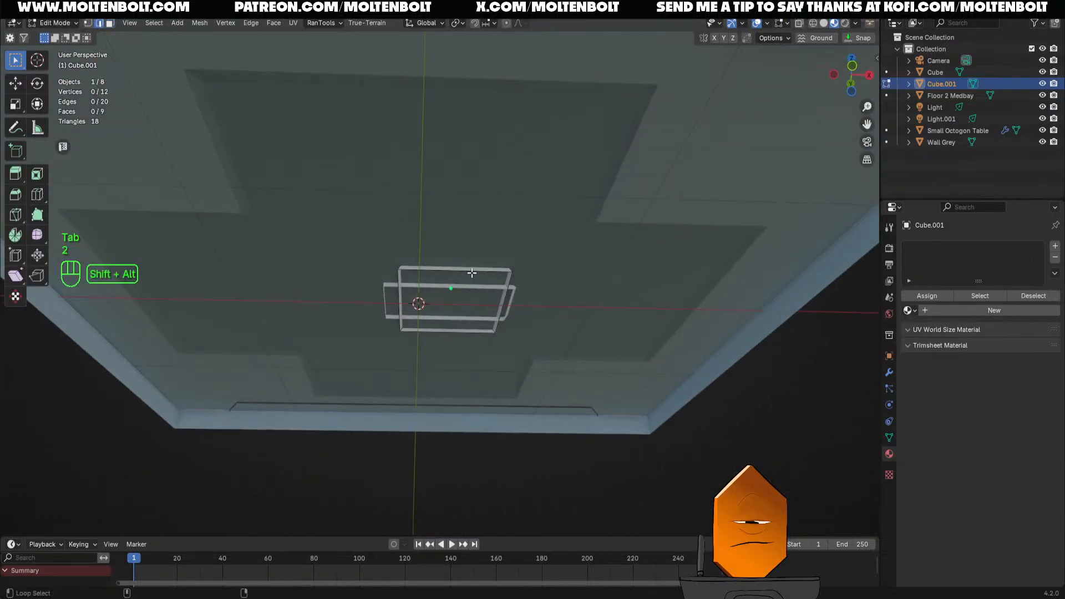
pyautogui.press('2')
pyautogui.press('s')
pyautogui.click(634, 295)
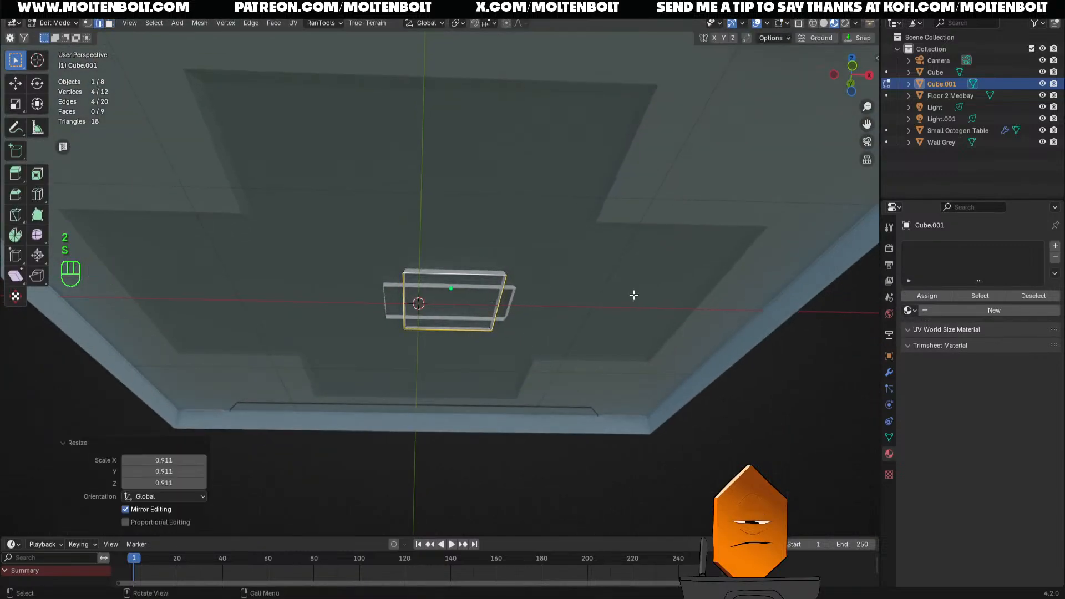
pyautogui.hotkey('ctrl', 'z')
pyautogui.moveTo(634, 304); pyautogui.dragTo(605, 382, button='middle')
pyautogui.press('s')
pyautogui.press('x')
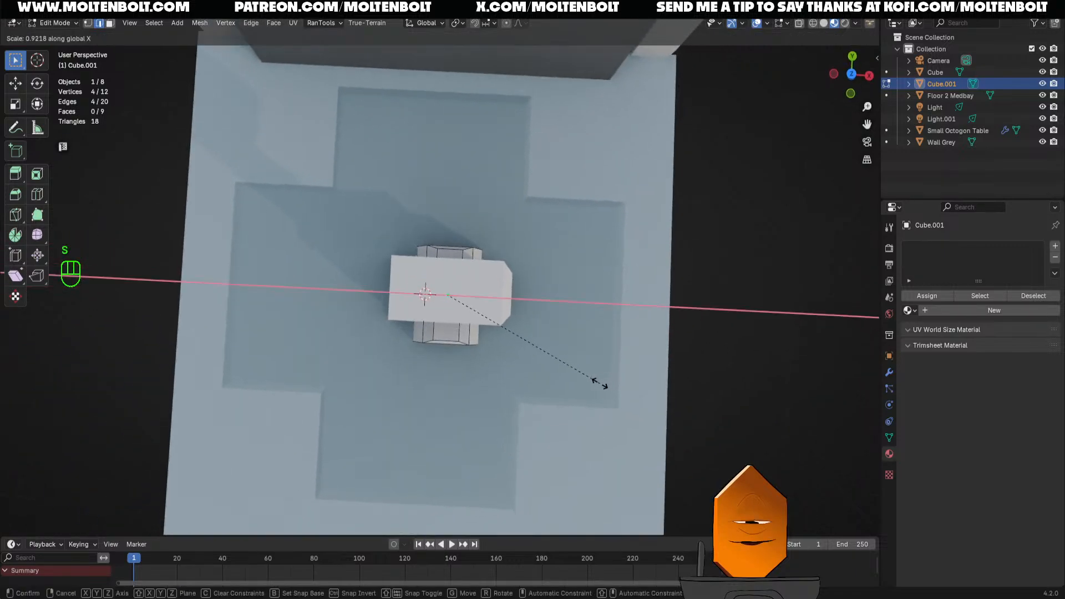
pyautogui.click(599, 382)
# Rescale the tapered piece's base edge loop along Y, leave Edit Mode, and save the file
pyautogui.moveTo(596, 443); pyautogui.dragTo(410, 359, button='middle')
pyautogui.press('s')
pyautogui.press('y')
pyautogui.rightClick(650, 301)
pyautogui.press('s')
pyautogui.press('y')
pyautogui.click(701, 331)
pyautogui.press('Tab')
pyautogui.hotkey('ctrl', 's')
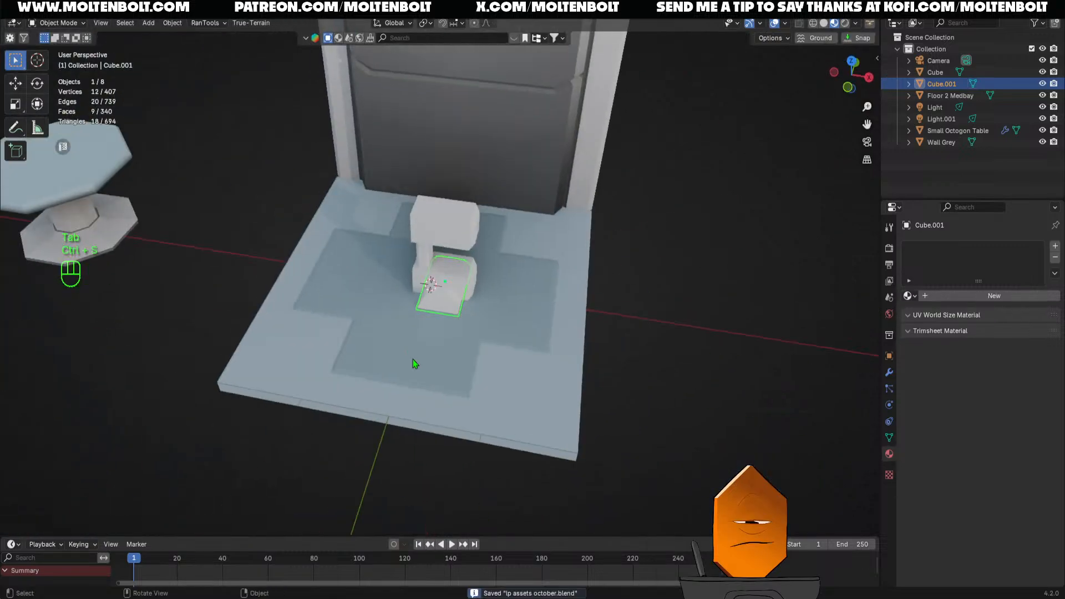
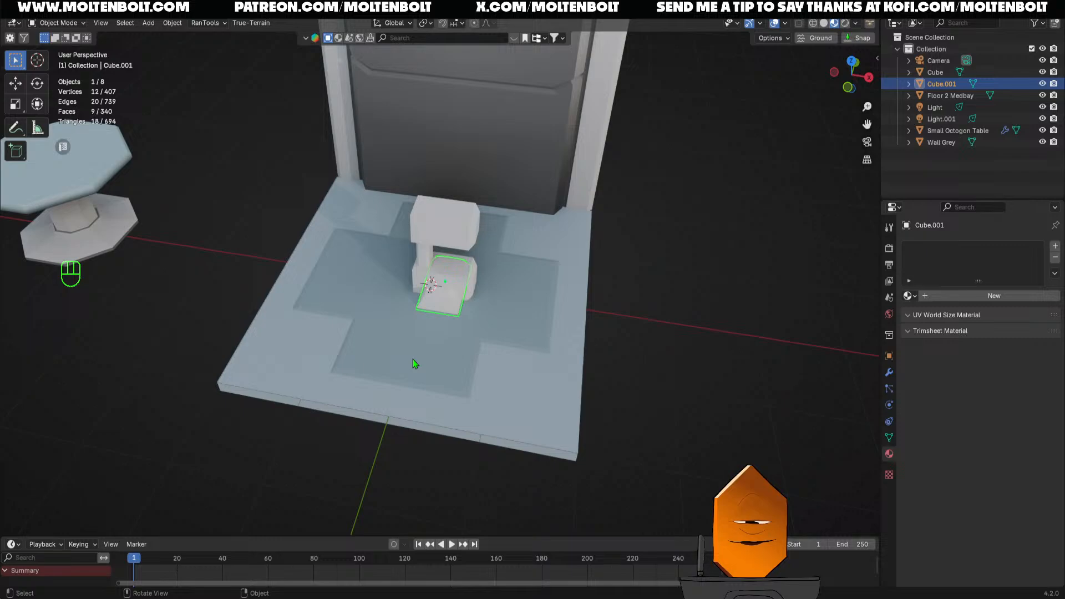
# Open the main object in Edit Mode and select the lower edge of the lower block's beveled end face
pyautogui.moveTo(614, 366); pyautogui.dragTo(616, 393, button='middle')
pyautogui.keyDown('ctrl'); pyautogui.moveTo(616, 393); pyautogui.dragTo(640, 321, button='middle'); pyautogui.keyUp('ctrl')
pyautogui.click(701, 342)
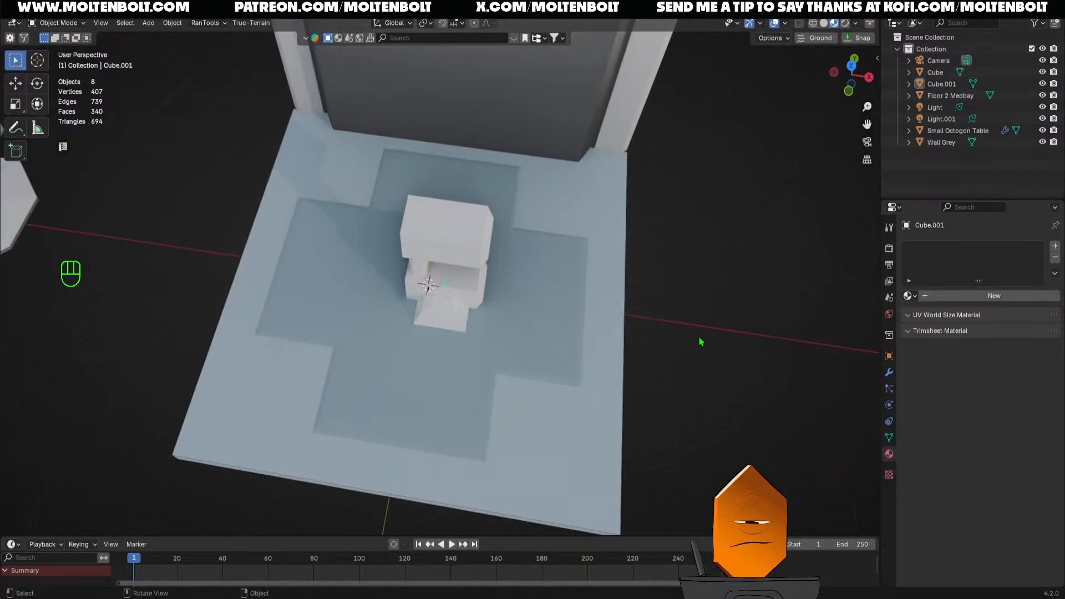
pyautogui.moveTo(701, 343); pyautogui.dragTo(610, 261, button='middle')
pyautogui.moveTo(599, 294); pyautogui.dragTo(527, 313, button='middle')
pyautogui.click(468, 300)
pyautogui.press('Tab')
pyautogui.press('Tab')
pyautogui.keyDown('shift'); pyautogui.moveTo(532, 316); pyautogui.dragTo(610, 383, button='middle'); pyautogui.keyUp('shift')
pyautogui.moveTo(610, 383); pyautogui.dragTo(499, 383, button='middle')
pyautogui.keyDown('ctrl'); pyautogui.moveTo(493, 310); pyautogui.dragTo(508, 250, button='middle'); pyautogui.keyUp('ctrl')
pyautogui.moveTo(455, 361); pyautogui.dragTo(479, 310, button='middle')
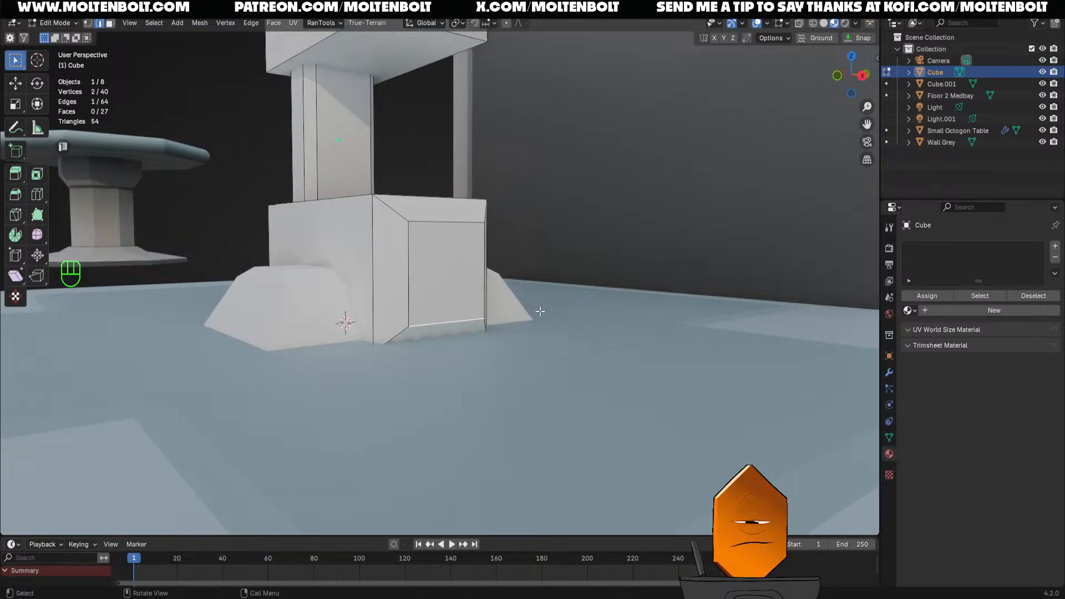
# In front view, move the selected edge about -0.065 m along Z to meet the lower block's bottom
pyautogui.press('`')
pyautogui.click(461, 295)
pyautogui.press('`')
pyautogui.click(441, 314)
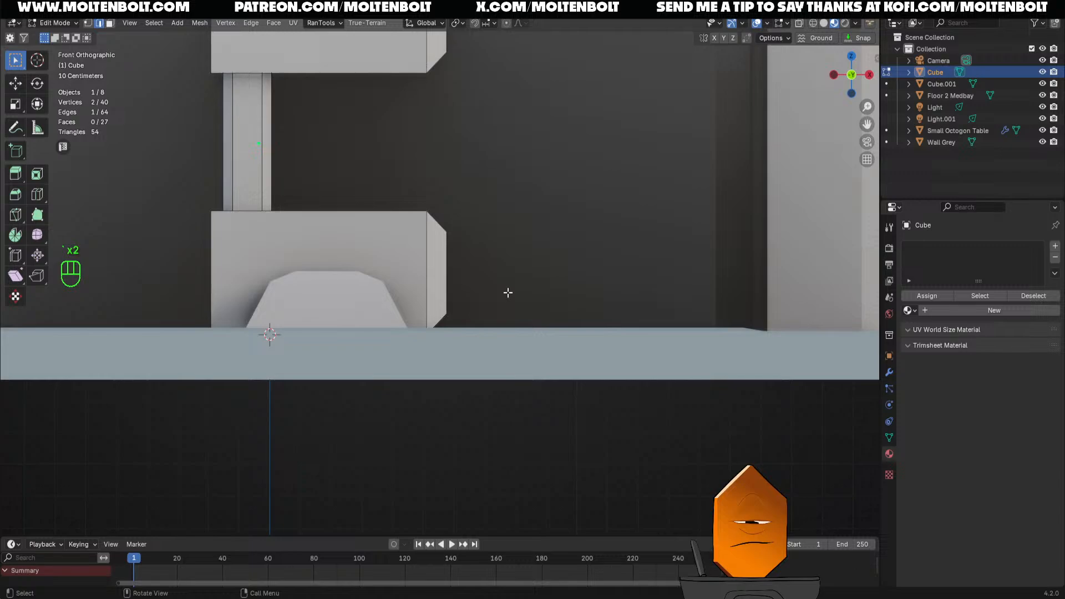
pyautogui.press('g')
pyautogui.click(510, 313)
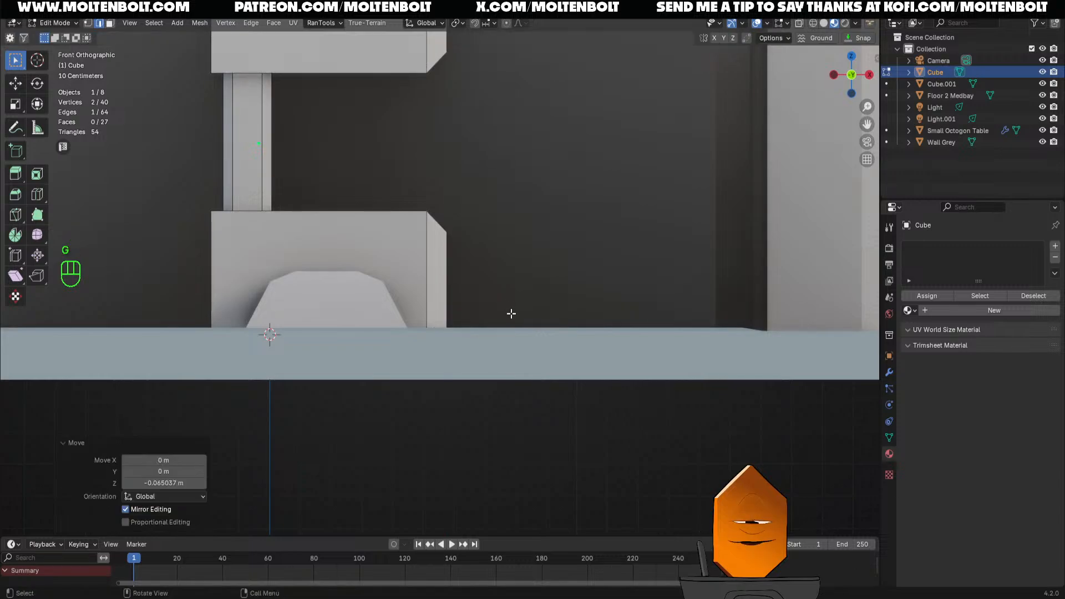
# Isolate the object with X-ray enabled and flatten the lower block's bottom vertices by scaling them to 0 along Z
pyautogui.press('/')
pyautogui.scroll(2, 507, 310)
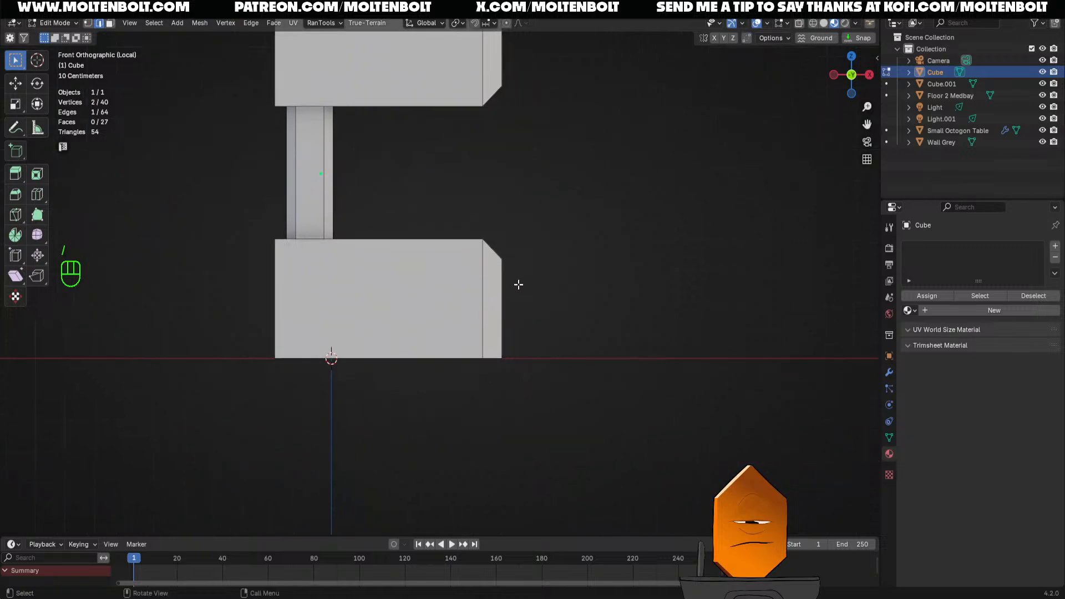
pyautogui.press('1')
pyautogui.click(592, 386)
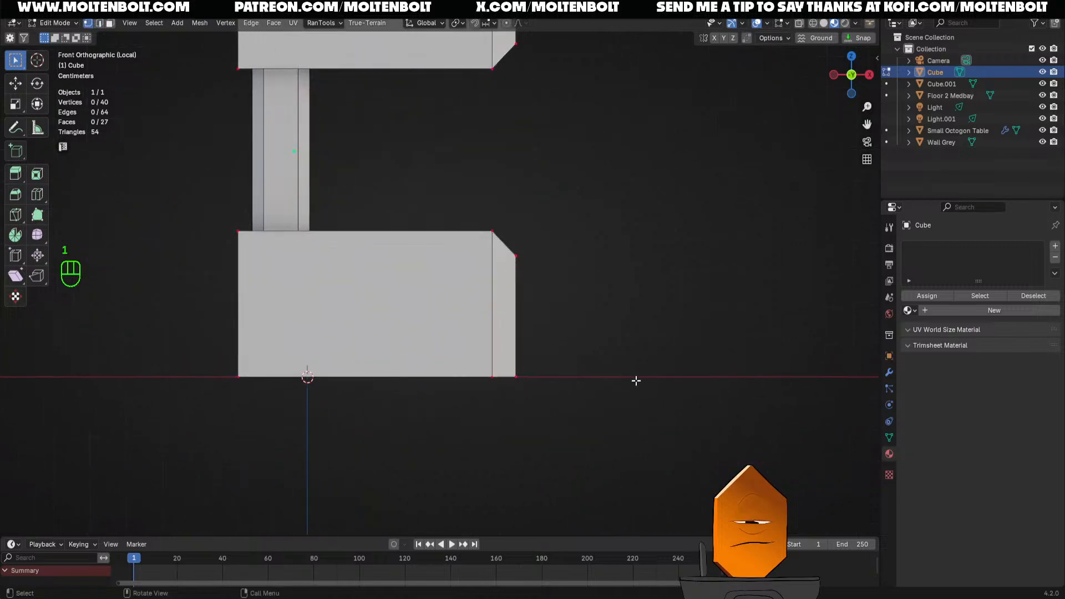
pyautogui.hotkey('alt', 'z')
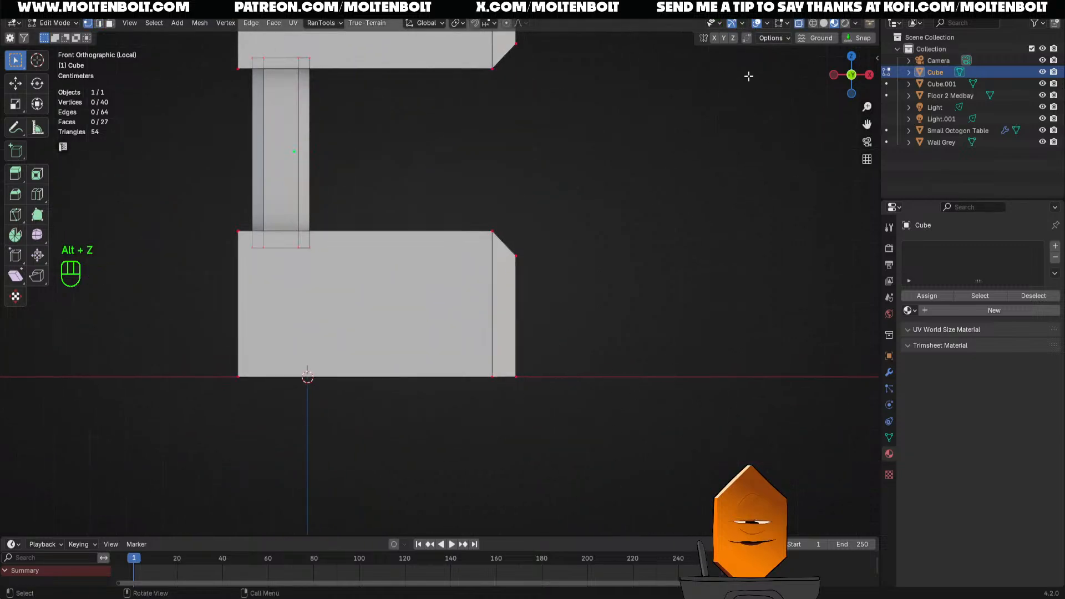
pyautogui.moveTo(209, 361); pyautogui.dragTo(627, 408)
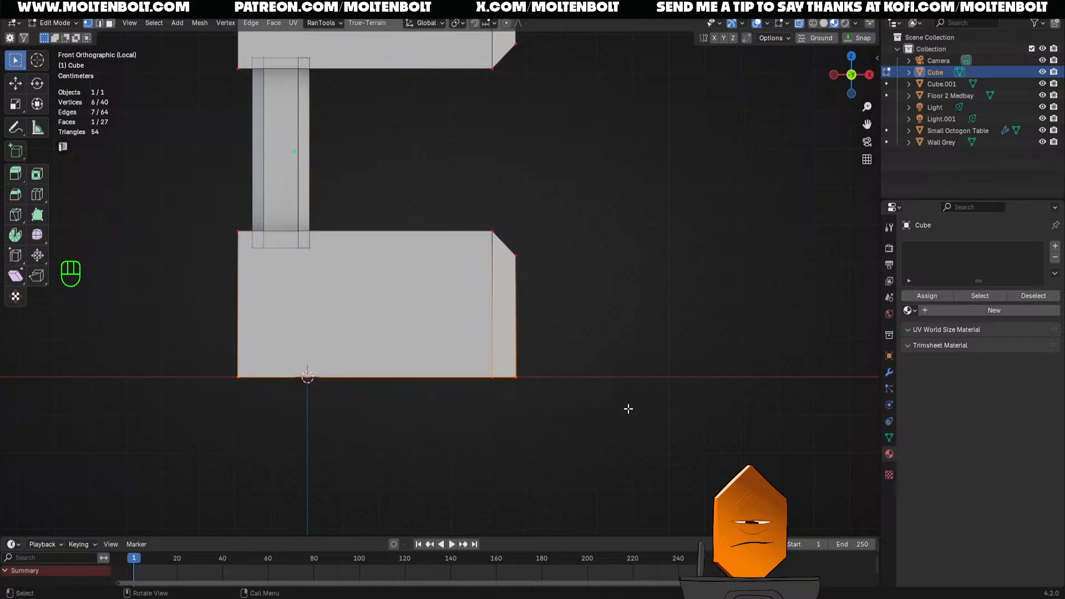
pyautogui.press('s')
pyautogui.press('z')
pyautogui.press('0')
pyautogui.press('Return')
# Check the flattened bottom of the lower block, disable X-ray, and return to the full scene
pyautogui.press('Tab')
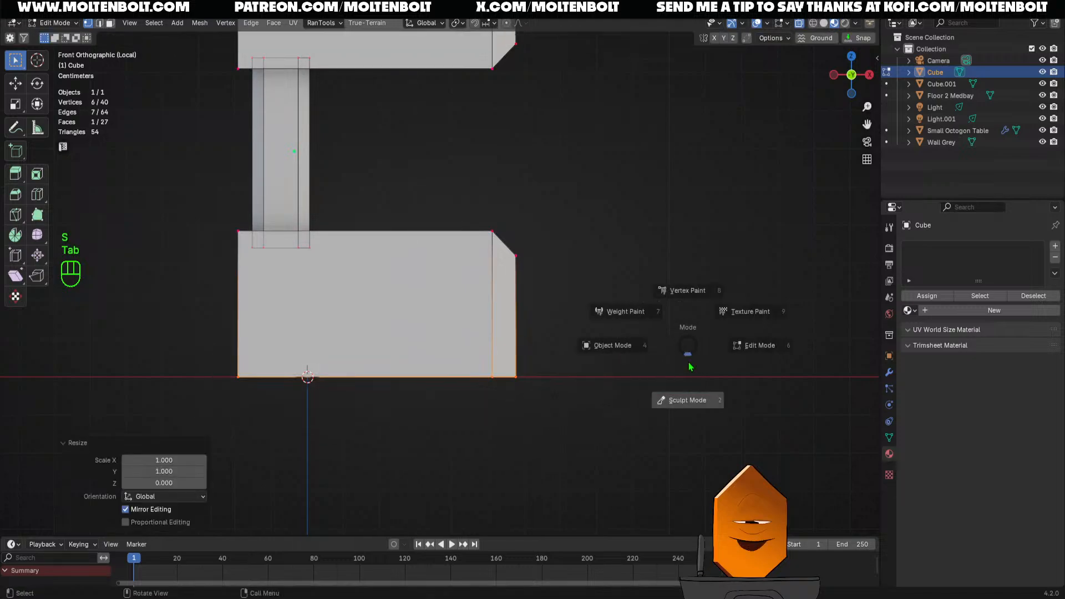
pyautogui.click(563, 364)
pyautogui.moveTo(564, 364); pyautogui.dragTo(435, 398, button='middle')
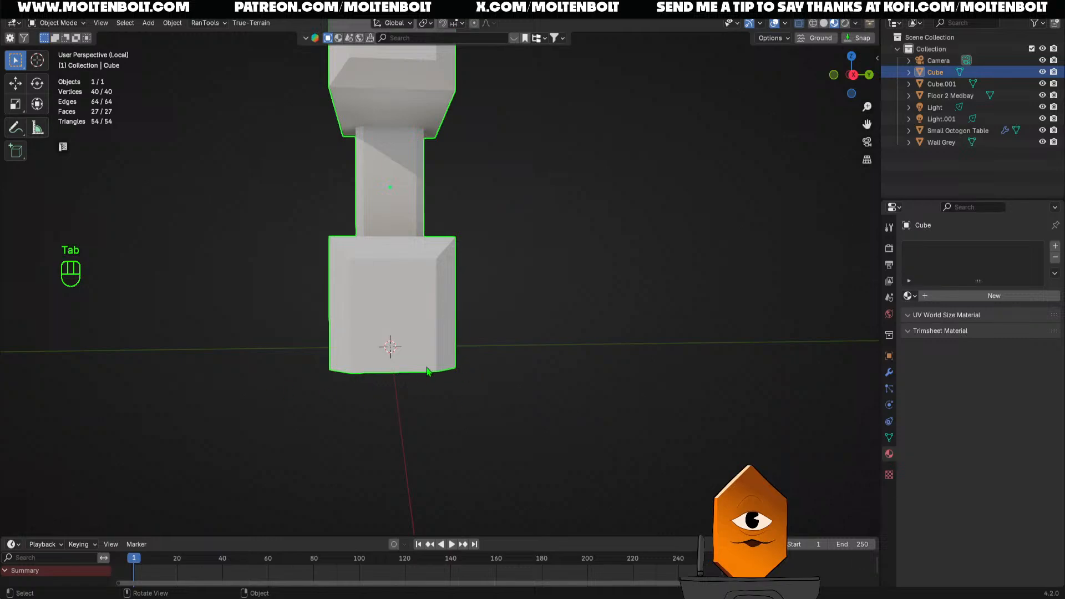
pyautogui.moveTo(427, 370); pyautogui.dragTo(542, 375, button='middle')
pyautogui.press('Tab')
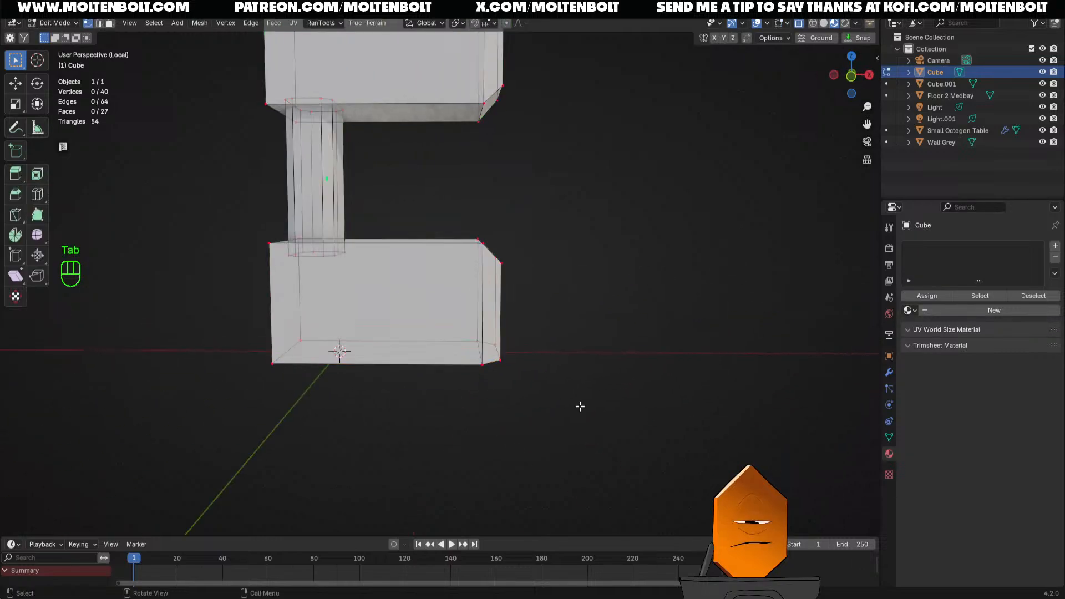
pyautogui.moveTo(581, 406); pyautogui.dragTo(460, 406, button='middle')
pyautogui.hotkey('alt', 'z')
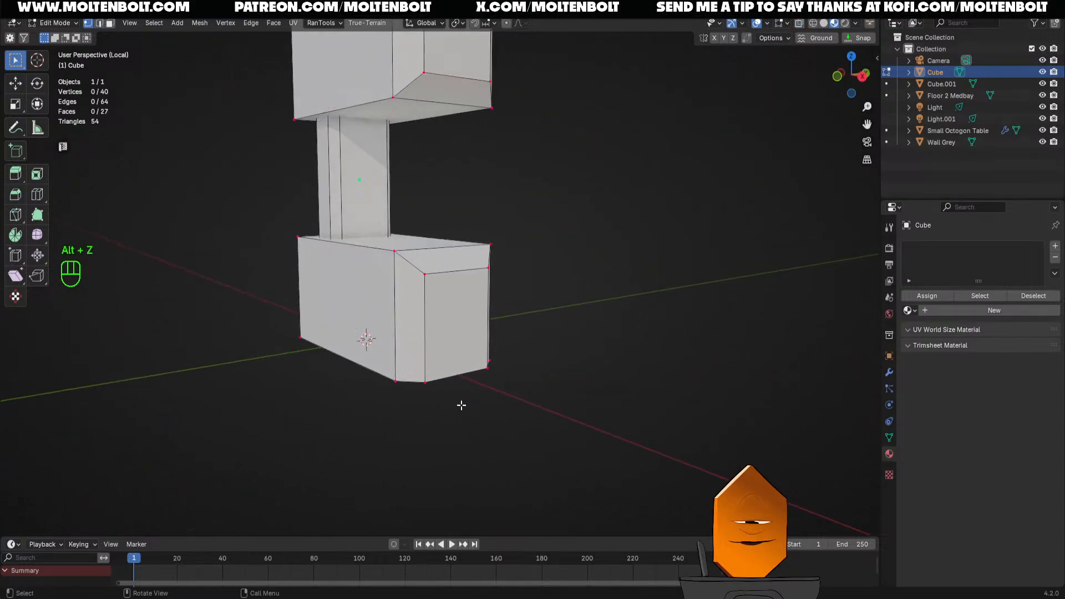
pyautogui.press('/')
pyautogui.keyDown('ctrl'); pyautogui.moveTo(525, 264); pyautogui.dragTo(526, 319, button='middle'); pyautogui.keyUp('ctrl')
pyautogui.moveTo(525, 319); pyautogui.dragTo(669, 374, button='middle')
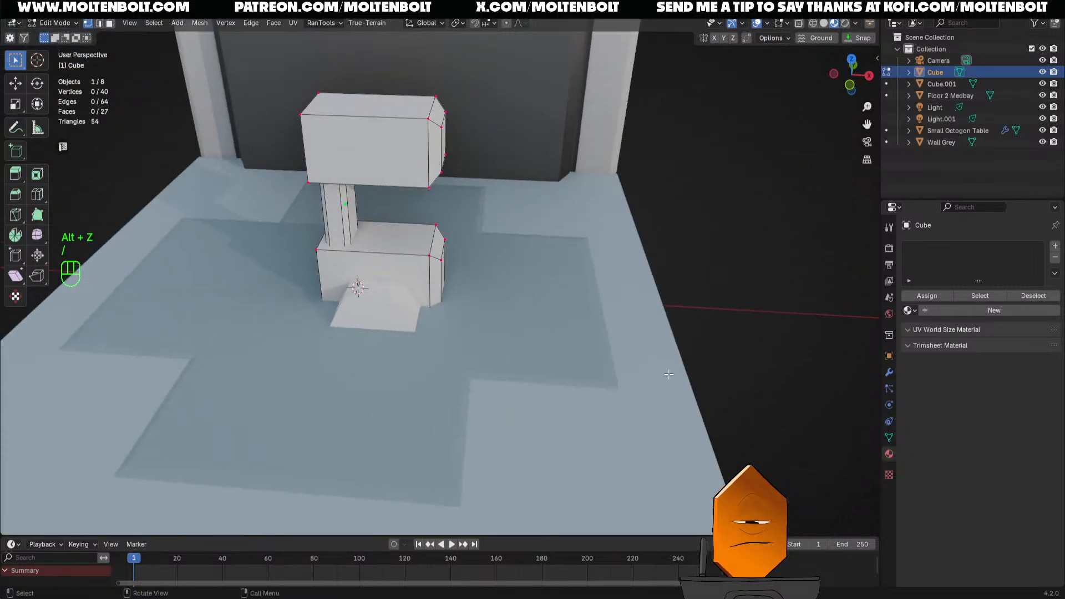
# Select the tapered foot together with the main object in Object Mode and join them into one object
pyautogui.press('Tab')
pyautogui.moveTo(627, 272); pyautogui.dragTo(340, 304, button='middle')
pyautogui.keyDown('shift'); pyautogui.click(341, 304); pyautogui.keyUp('shift')
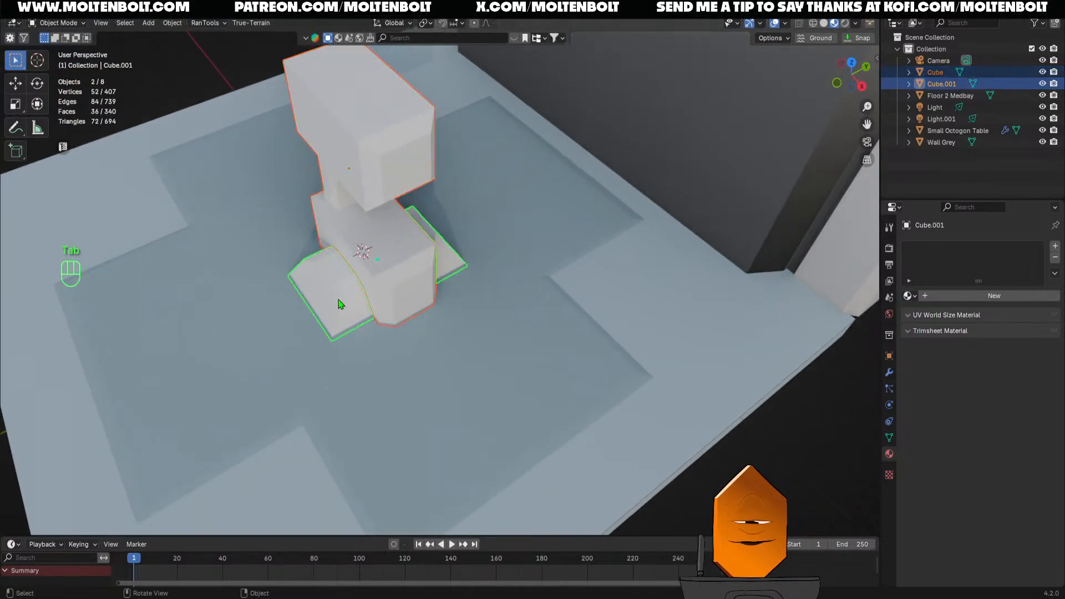
pyautogui.hotkey('ctrl', 'j')
pyautogui.moveTo(440, 236); pyautogui.dragTo(440, 290, button='middle')
# Mark seams by angle across the joined mesh with the Angle set to 35
pyautogui.press('Tab')
pyautogui.moveTo(684, 335); pyautogui.dragTo(582, 277, button='middle')
pyautogui.hotkey('alt', 'u')
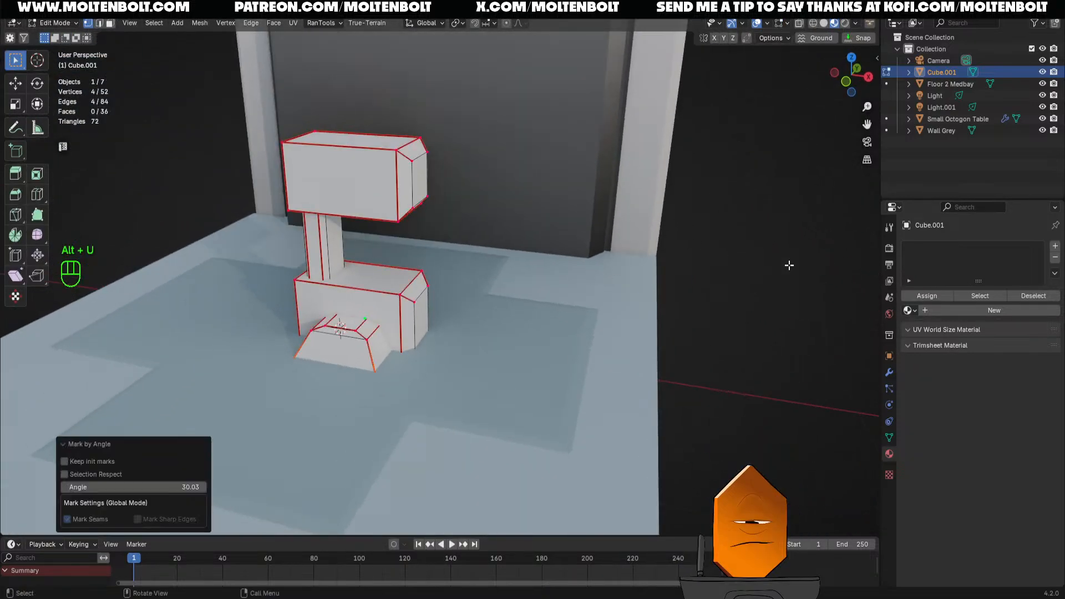
pyautogui.click(700, 323)
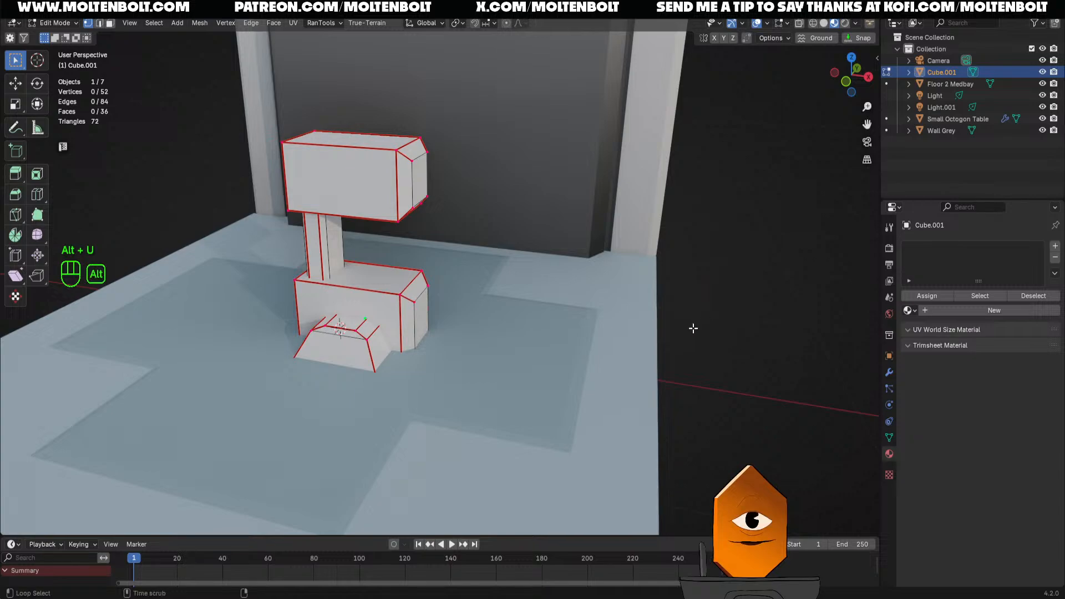
pyautogui.click(185, 487)
pyautogui.write('3')
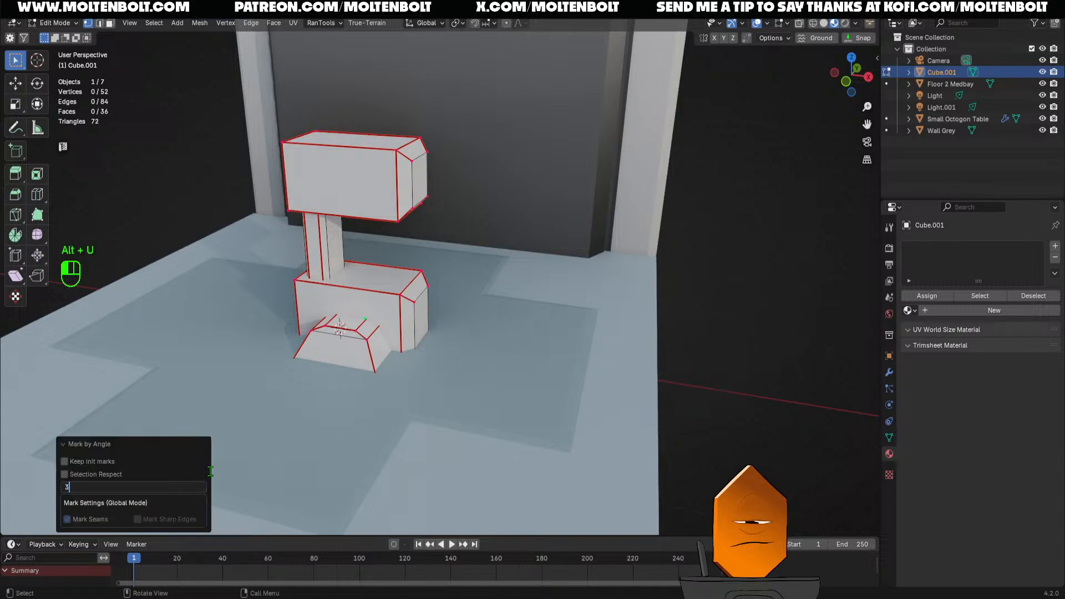
pyautogui.write('5')
pyautogui.press('Return')
pyautogui.moveTo(584, 390); pyautogui.dragTo(649, 365, button='middle')
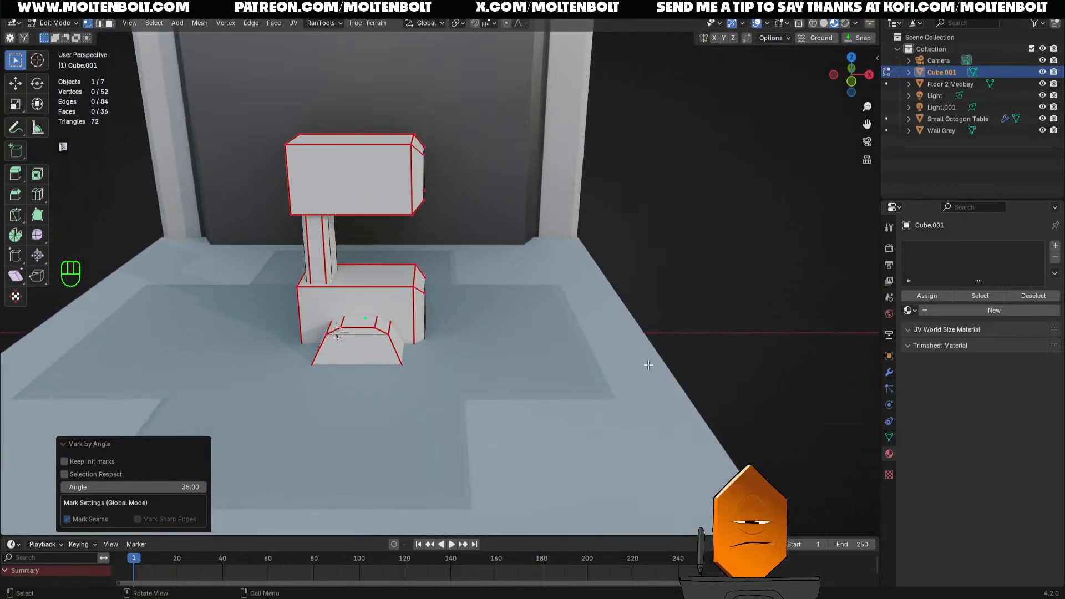
pyautogui.click(194, 486)
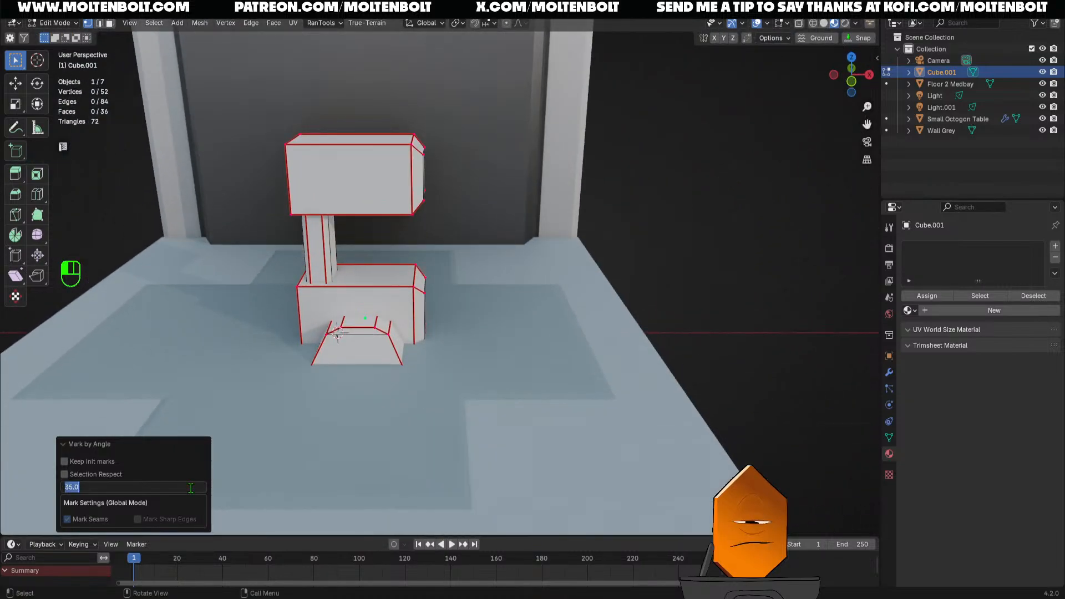
pyautogui.press('Return')
# Mark the two vertical edges of the lower block's beveled end face as seams
pyautogui.moveTo(589, 419); pyautogui.dragTo(370, 321, button='middle')
pyautogui.press('2')
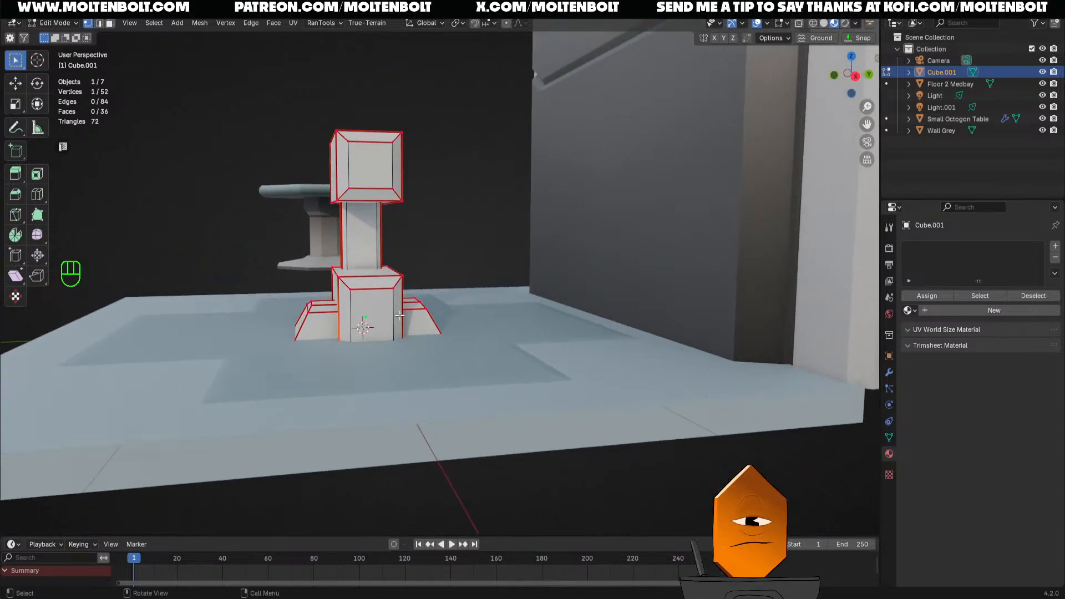
pyautogui.moveTo(417, 313); pyautogui.dragTo(439, 323, button='middle')
pyautogui.keyDown('shift'); pyautogui.click(394, 319); pyautogui.keyUp('shift')
pyautogui.rightClick(392, 306)
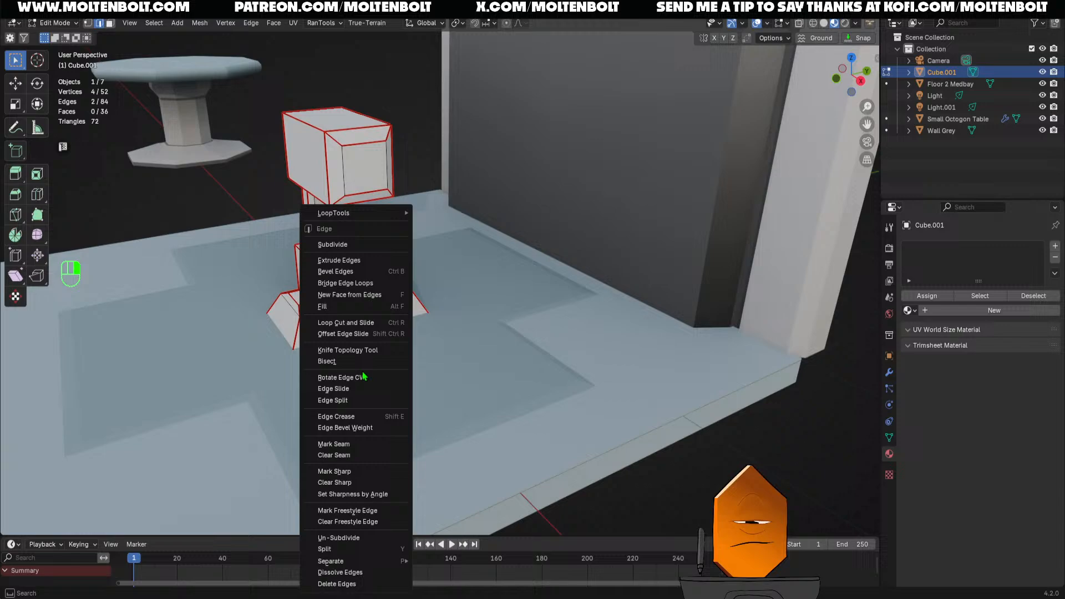
pyautogui.click(358, 445)
pyautogui.moveTo(358, 447); pyautogui.dragTo(595, 360, button='middle')
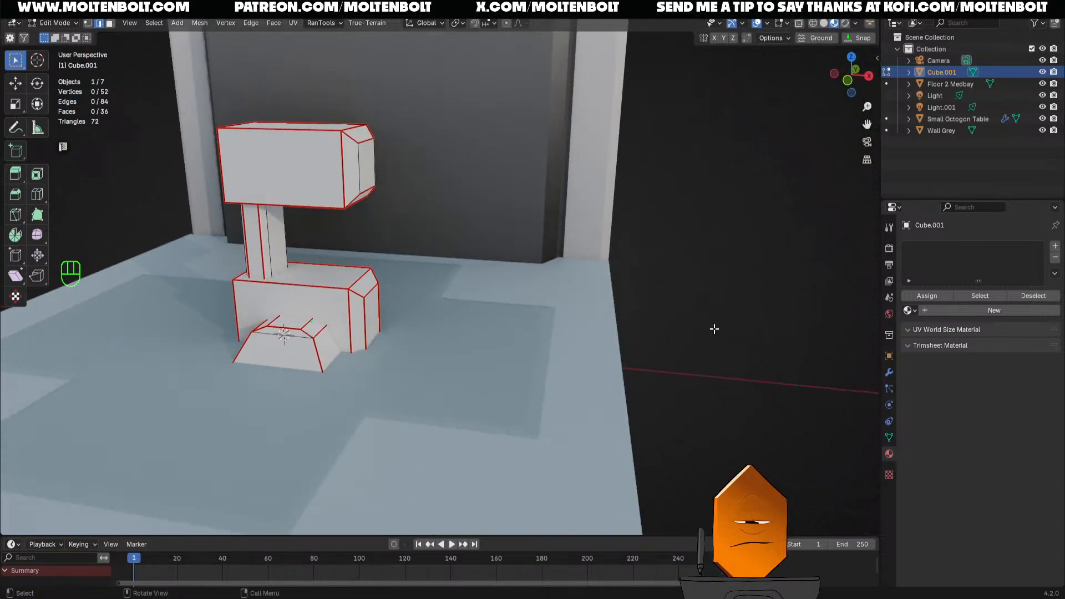
# Unwrap the whole mesh with Zen Unwrap and assign the existing Atlas material
pyautogui.hotkey('alt', 'u')
pyautogui.moveTo(721, 319); pyautogui.dragTo(746, 327, button='middle')
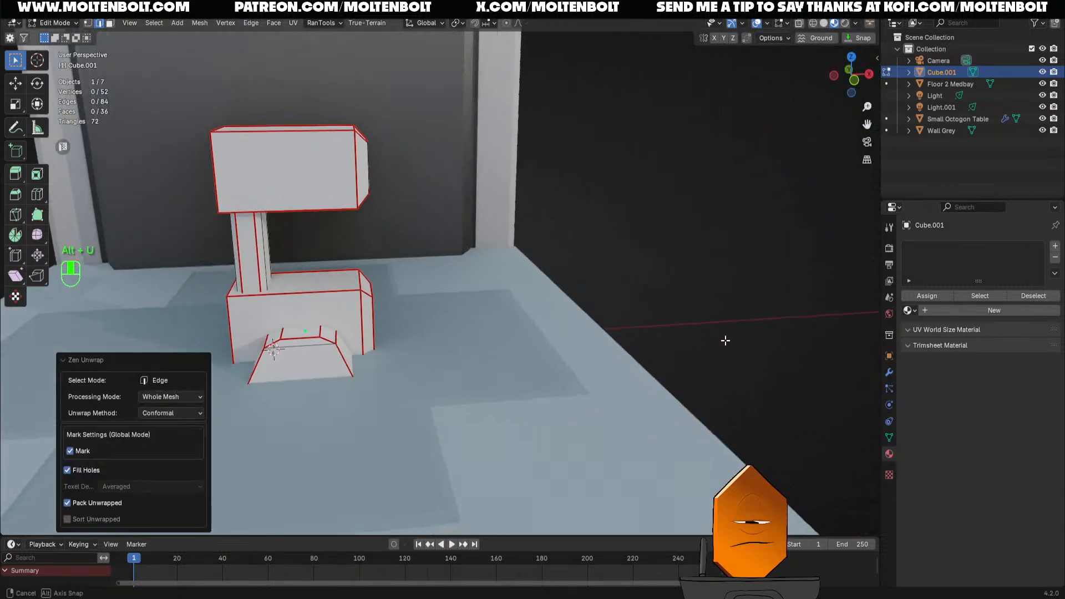
pyautogui.click(908, 311)
pyautogui.click(932, 326)
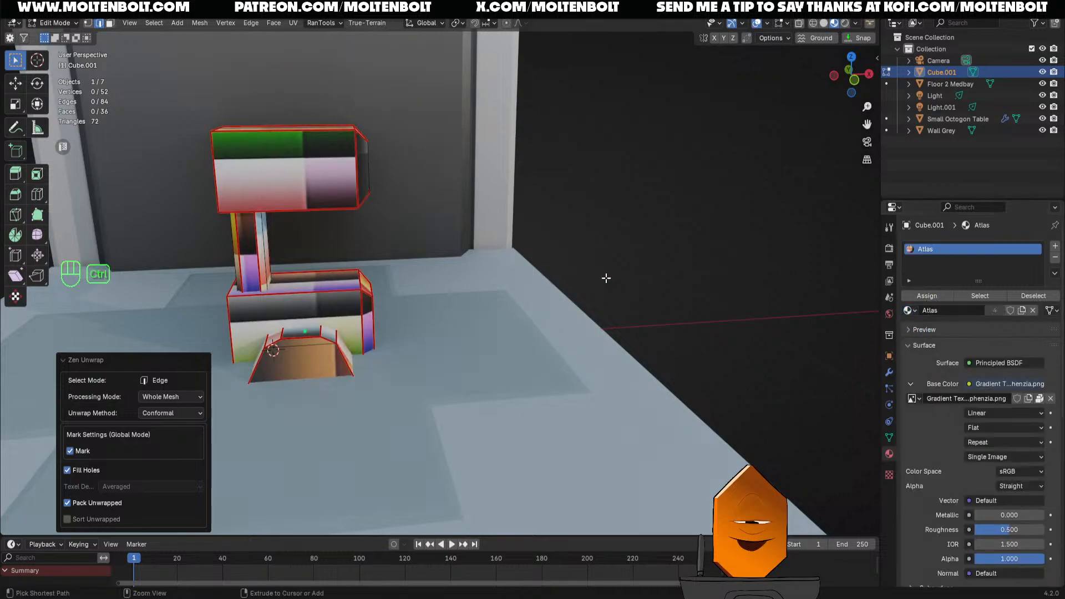
# Switch to the UV Editing workspace and frame the full UV layout over the gradient texture atlas
pyautogui.moveTo(555, 167); pyautogui.dragTo(349, 99, button='middle')
pyautogui.click(265, 7)
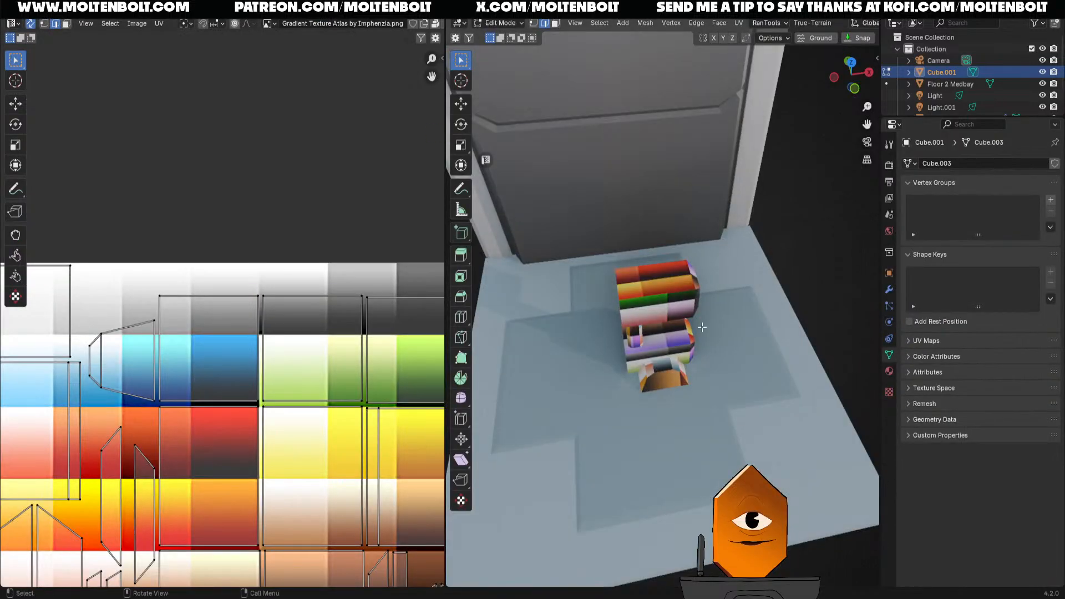
pyautogui.scroll(-8, 309, 369)
pyautogui.scroll(5, 326, 309)
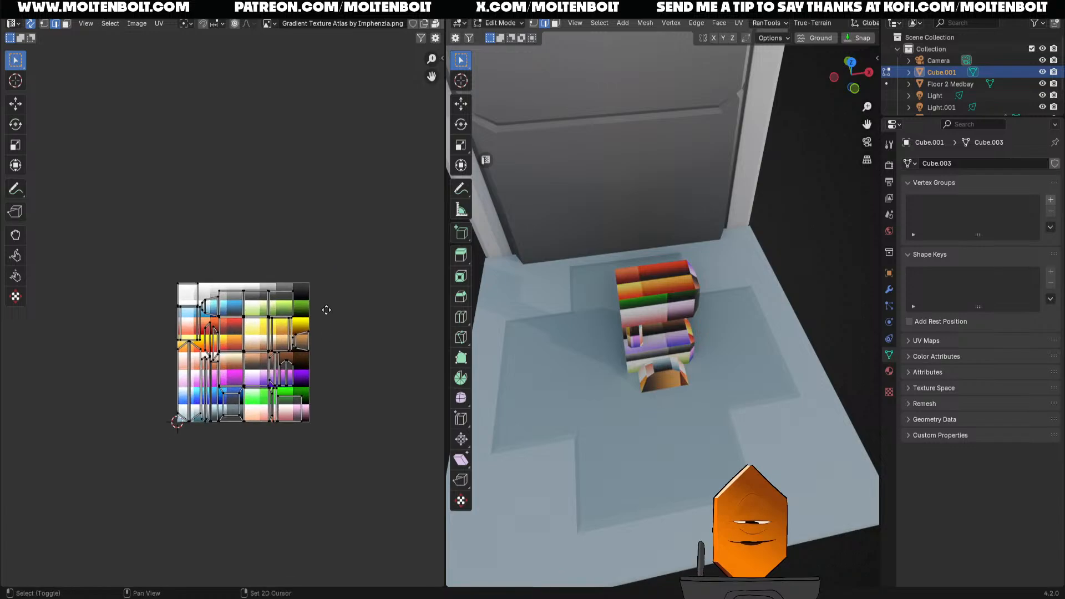
pyautogui.moveTo(343, 215); pyautogui.dragTo(278, 379, button='middle')
pyautogui.keyDown('ctrl'); pyautogui.moveTo(278, 379); pyautogui.dragTo(299, 362, button='middle'); pyautogui.keyUp('ctrl')
pyautogui.moveTo(299, 362); pyautogui.dragTo(340, 248, button='middle')
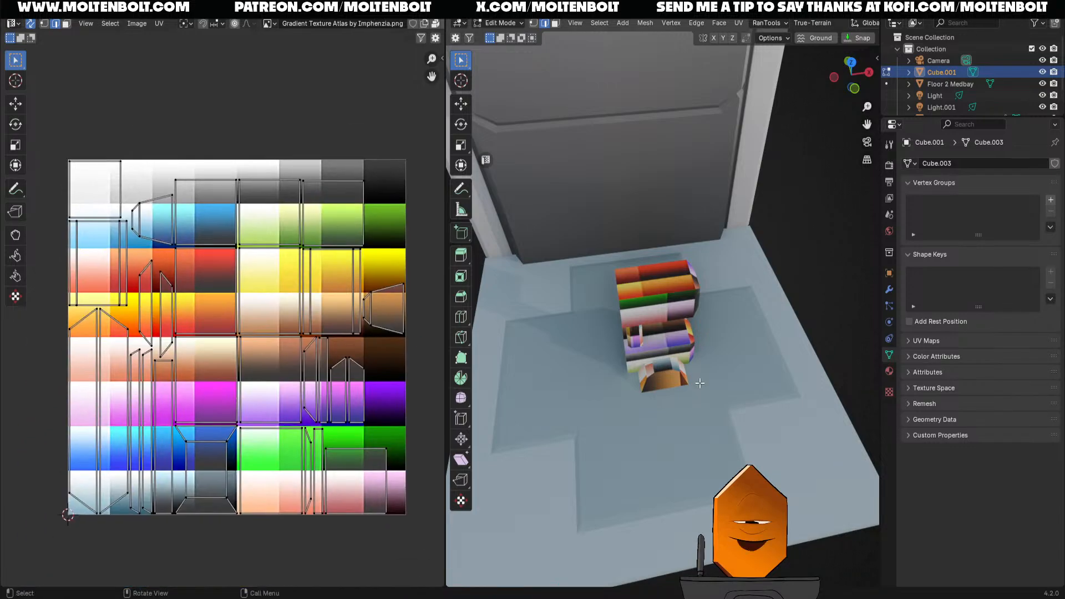
# Project the UVs of the entire Cube.001 mesh from the front orthographic view
pyautogui.press('`')
pyautogui.click(589, 333)
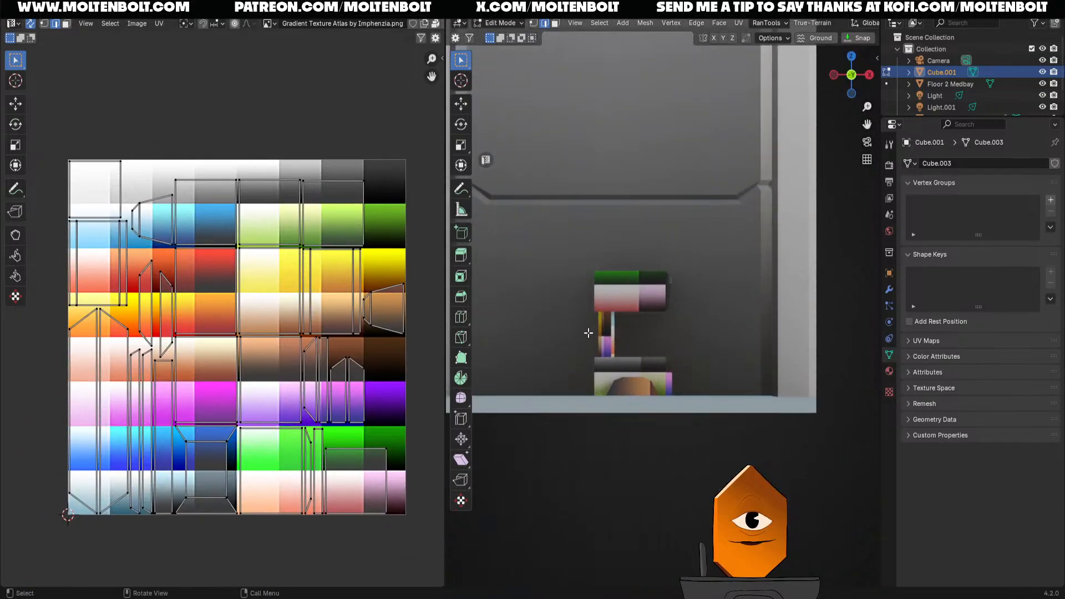
pyautogui.hotkey('shift', 'alt', 'z')
pyautogui.press('a')
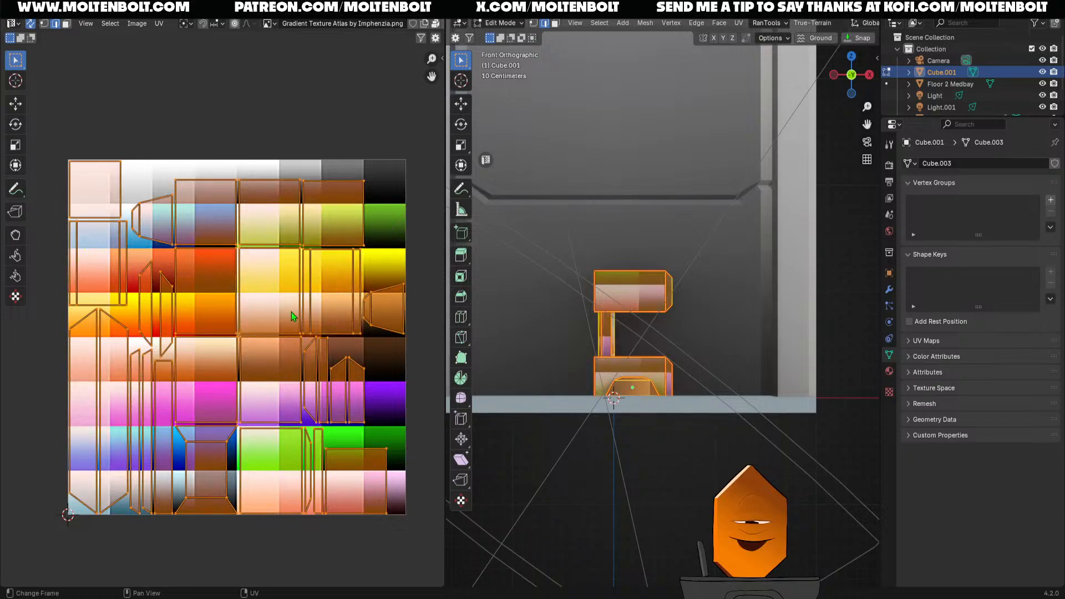
pyautogui.press('u')
pyautogui.click(636, 280)
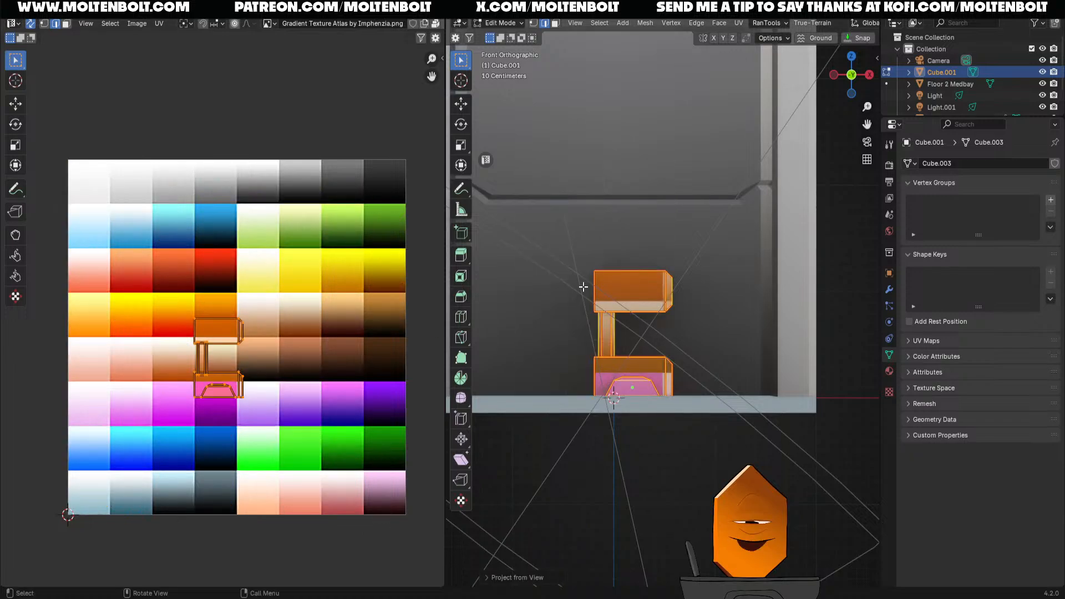
# Scale the projected UVs to about 0.15, place them on the third swatch of the atlas's lowest row and stretch them vertically
pyautogui.press('s')
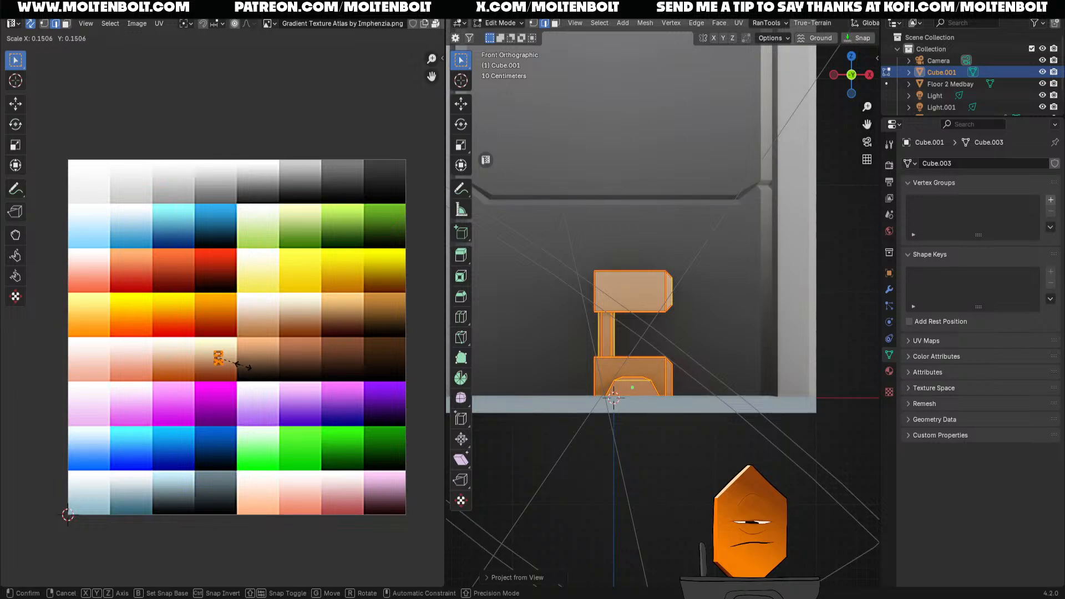
pyautogui.click(244, 365)
pyautogui.press('g')
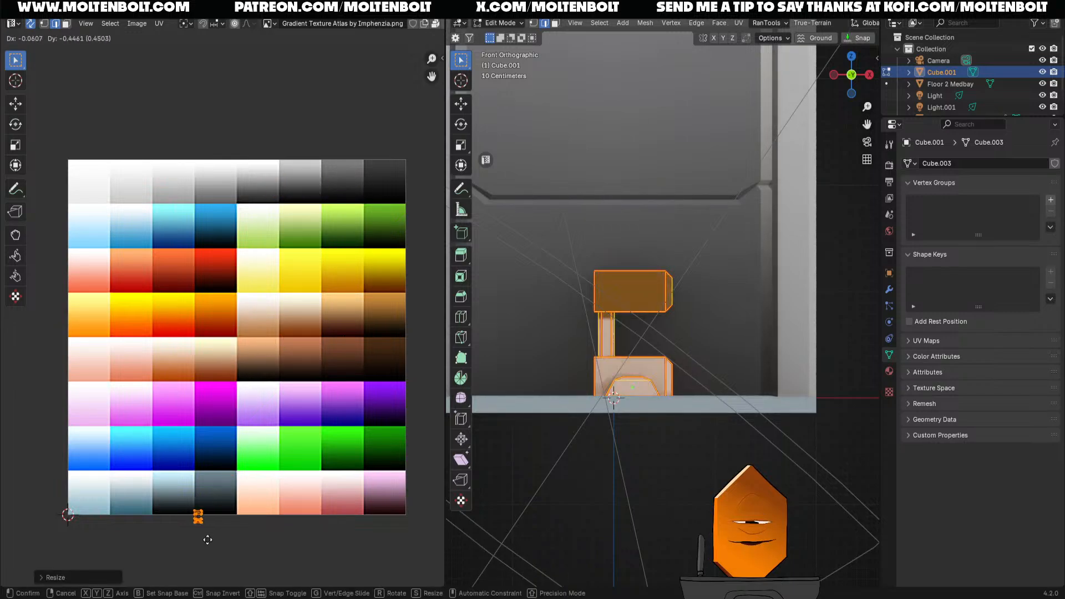
pyautogui.click(185, 513)
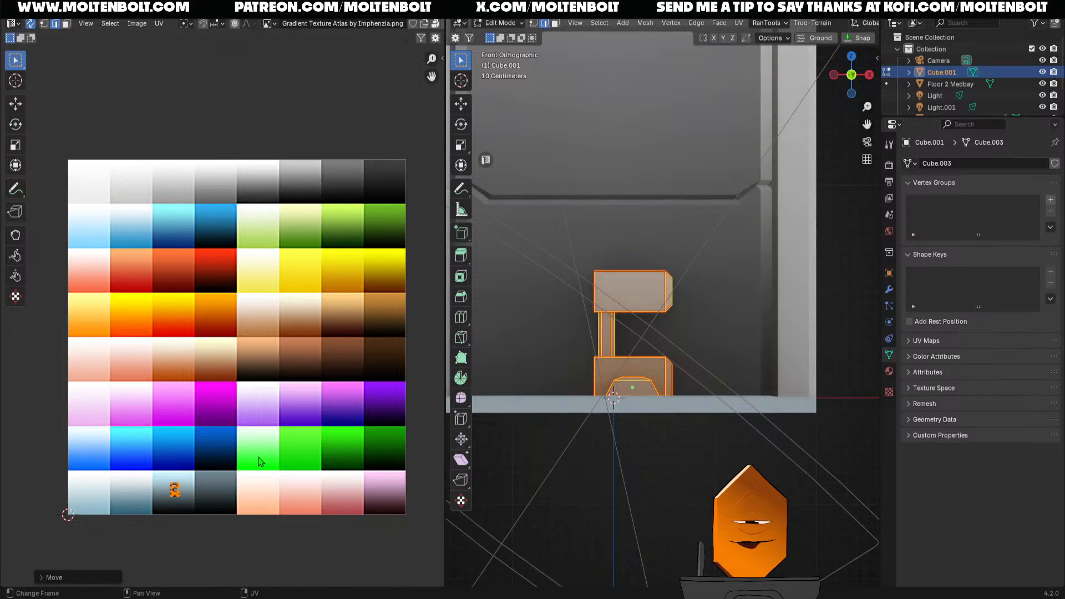
pyautogui.press('s')
pyautogui.press('y')
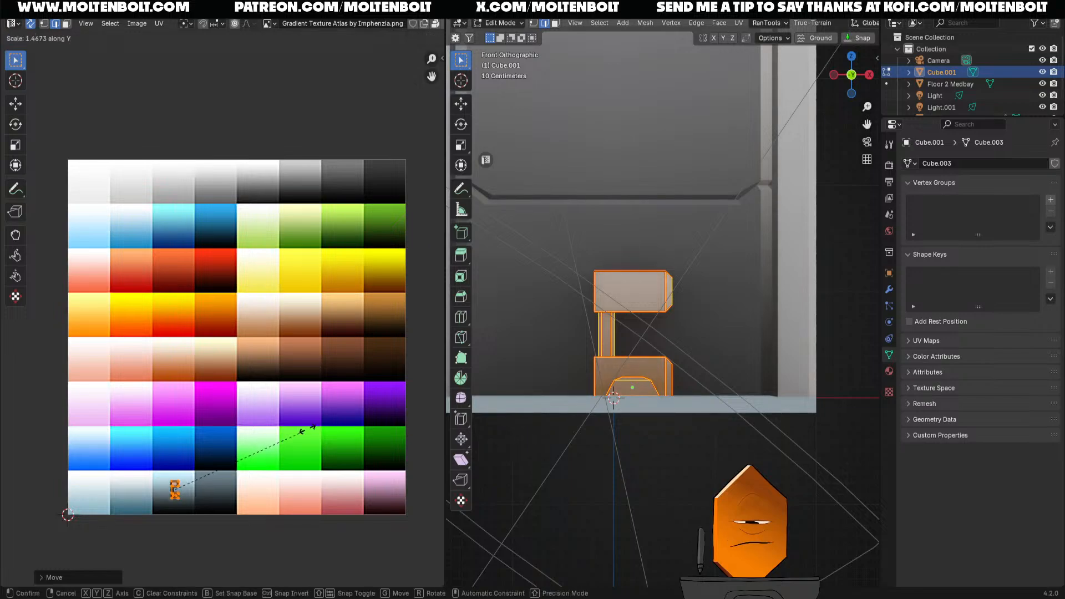
pyautogui.click(335, 421)
pyautogui.moveTo(780, 359)
pyautogui.mouseDown(button='middle')
pyautogui.moveTo(690, 367)
pyautogui.moveTo(729, 335)
pyautogui.moveTo(761, 340)
pyautogui.moveTo(766, 352)
pyautogui.mouseUp(button='middle')
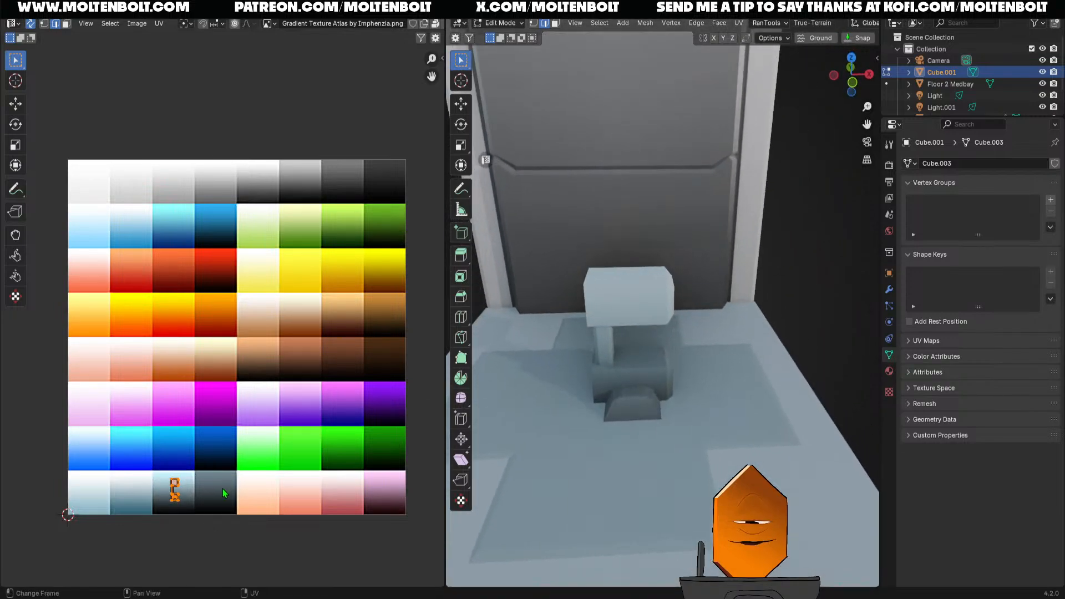
# Move the prop's UVs to the sixth swatch of the atlas's grey row and adjust their vertical scale to fit the gradient
pyautogui.press('g')
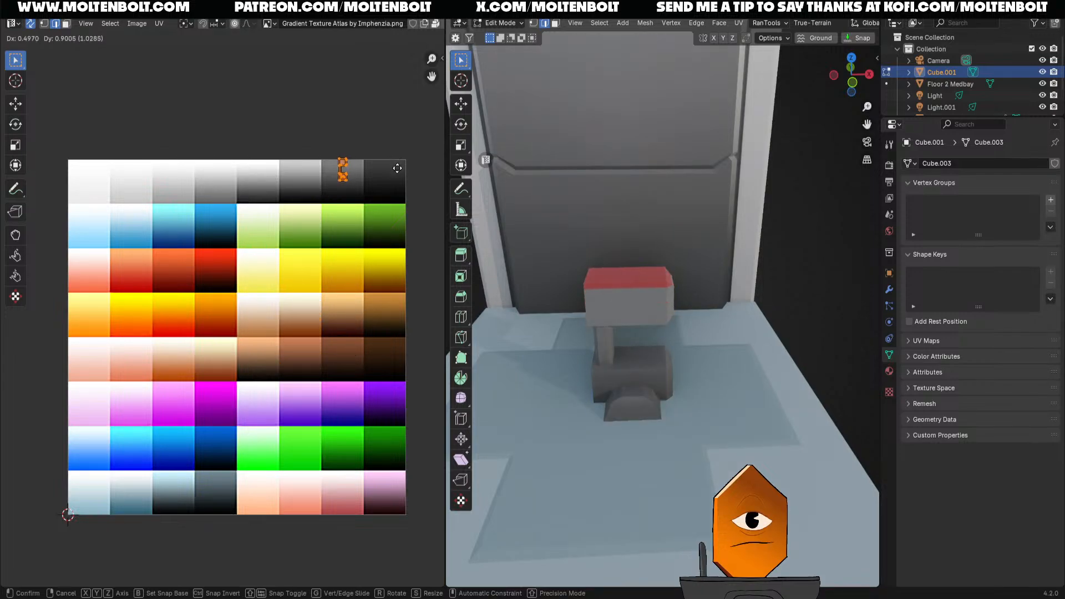
pyautogui.click(353, 176)
pyautogui.press('s')
pyautogui.press('y')
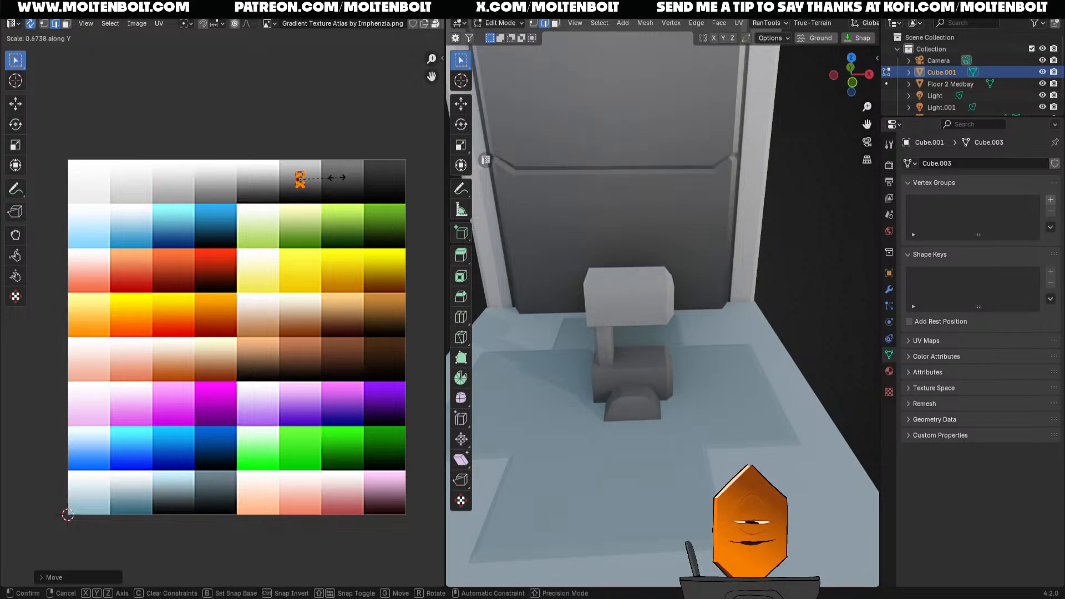
pyautogui.click(328, 178)
pyautogui.press('g')
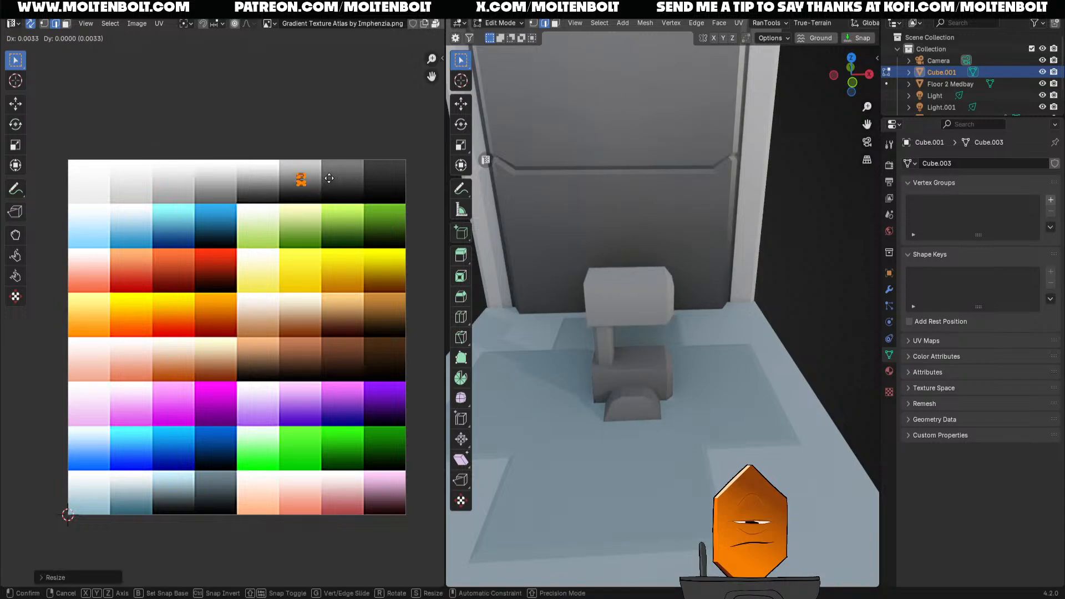
pyautogui.click(328, 178)
pyautogui.press('s')
pyautogui.press('y')
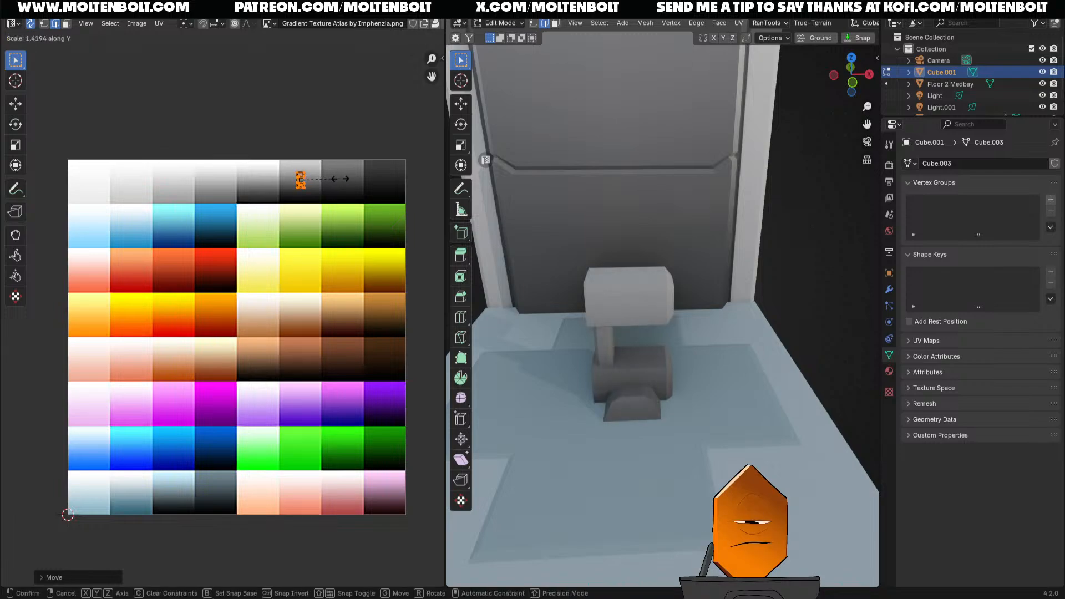
pyautogui.click(344, 178)
pyautogui.moveTo(554, 460); pyautogui.dragTo(715, 392, button='middle')
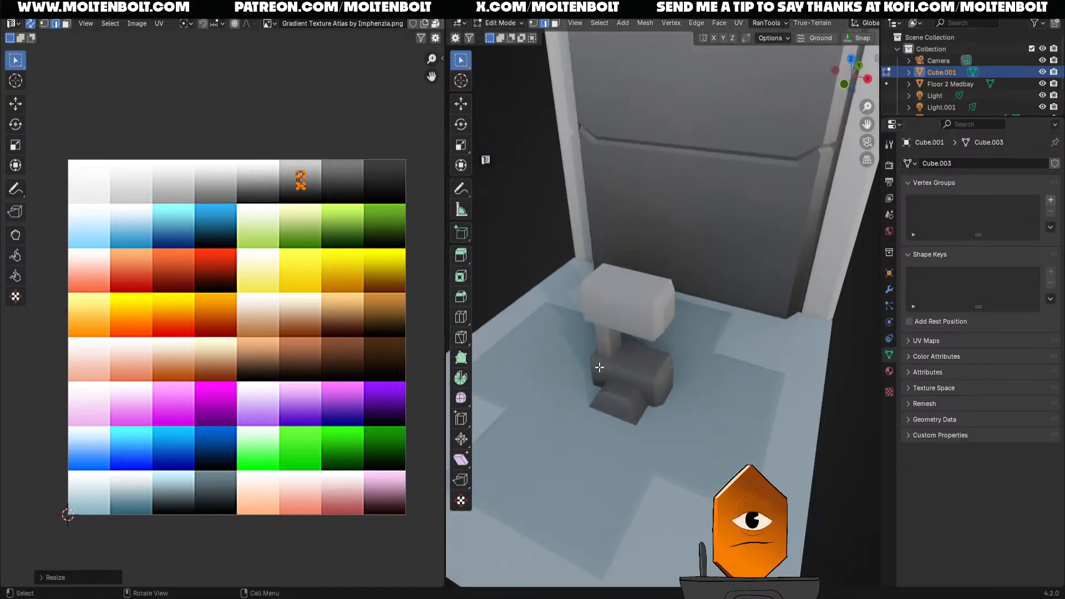
# Set the Atlas material's roughness to 1.000, return to the Layout workspace in Object Mode and save the file
pyautogui.click(889, 371)
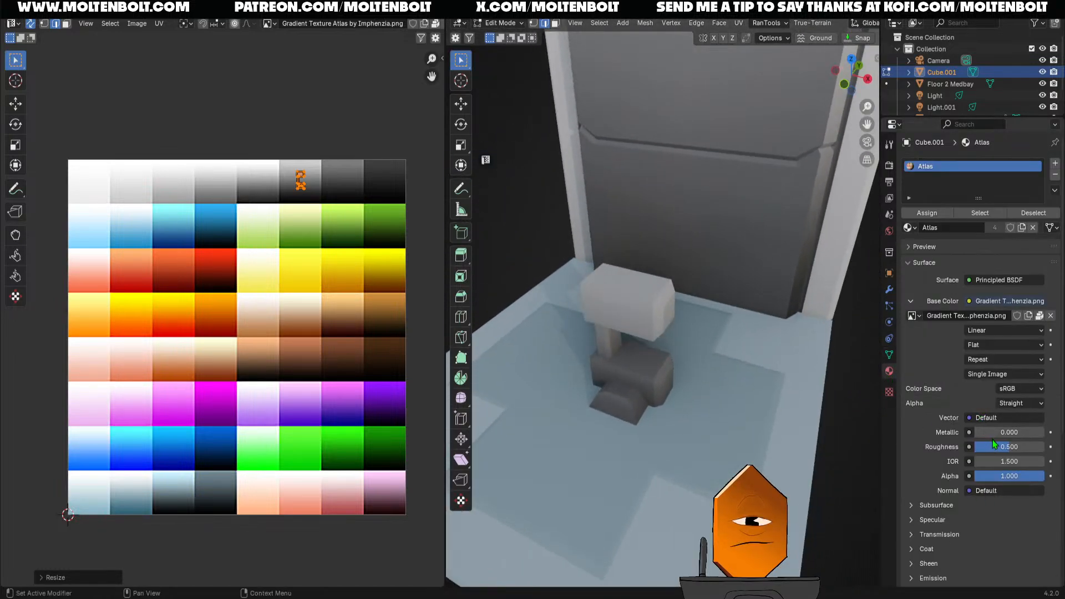
pyautogui.moveTo(993, 443); pyautogui.dragTo(1046, 451)
pyautogui.scroll(-2, 712, 407)
pyautogui.hotkey('ctrl', 's')
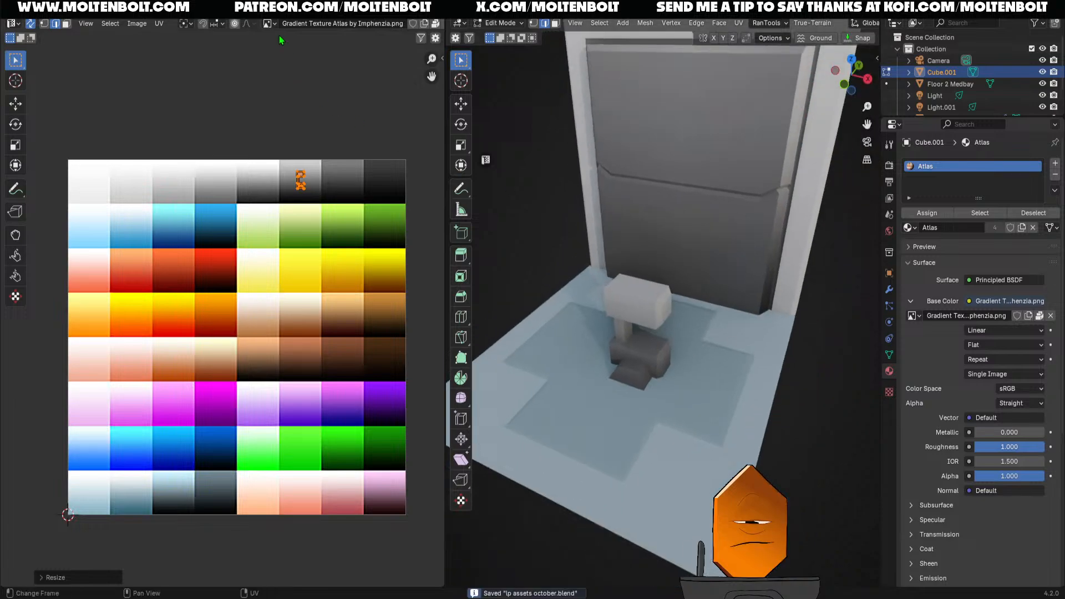
pyautogui.click(162, 7)
pyautogui.moveTo(434, 306); pyautogui.dragTo(432, 327, button='middle')
pyautogui.hotkey('ctrl', 's')
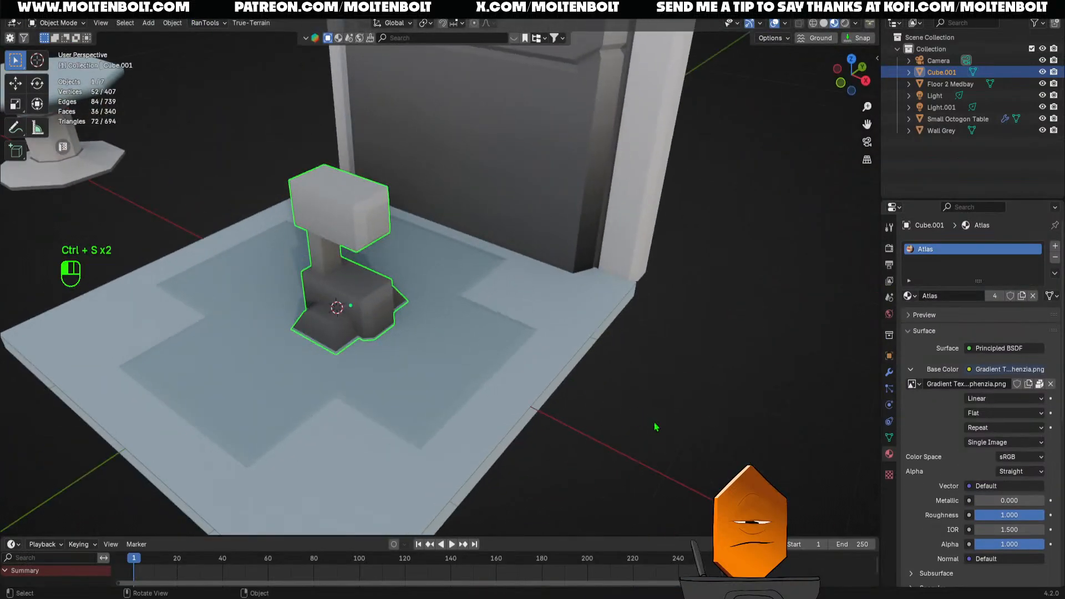
# Select the Small Octogon Table and enter Edit Mode on it
pyautogui.click(654, 425)
pyautogui.scroll(-3, 410, 420)
pyautogui.keyDown('shift'); pyautogui.moveTo(410, 420); pyautogui.dragTo(574, 457, button='middle'); pyautogui.keyUp('shift')
pyautogui.click(324, 194)
pyautogui.moveTo(407, 333); pyautogui.dragTo(508, 286, button='middle')
pyautogui.keyDown('shift'); pyautogui.moveTo(440, 284); pyautogui.dragTo(491, 396, button='middle'); pyautogui.keyUp('shift')
pyautogui.moveTo(490, 397); pyautogui.dragTo(374, 428, button='middle')
pyautogui.scroll(2, 388, 388)
pyautogui.click(377, 288)
pyautogui.keyDown('shift'); pyautogui.moveTo(395, 358); pyautogui.dragTo(649, 328, button='middle'); pyautogui.keyUp('shift')
pyautogui.press('Tab')
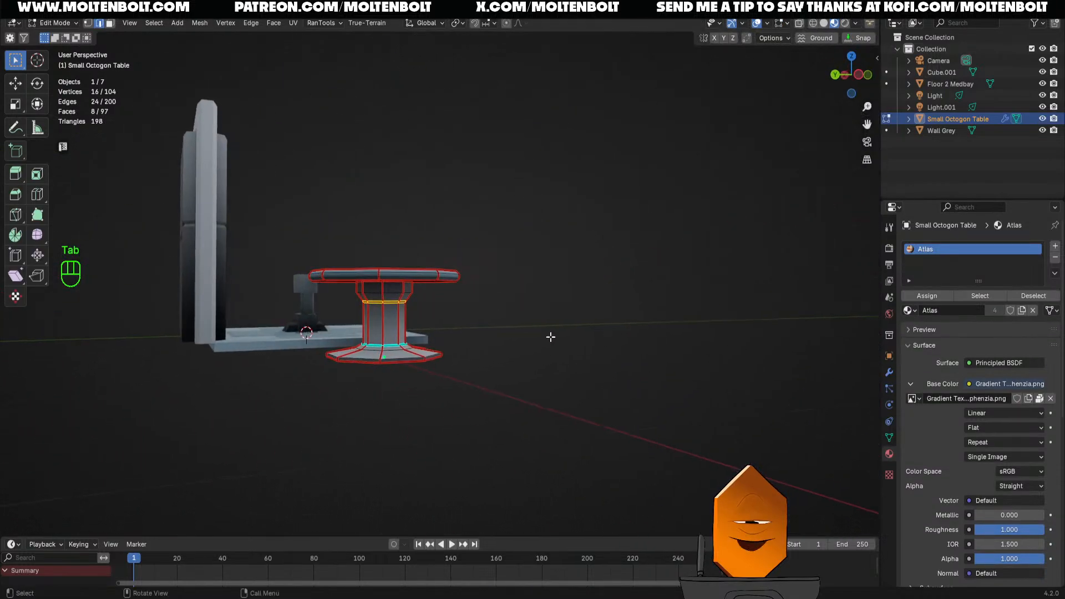
# Select all of the tabletop's geometry through the mesh from the left orthographic view, in face select mode
pyautogui.keyDown('alt'); pyautogui.moveTo(550, 337); pyautogui.dragTo(506, 352, button='middle'); pyautogui.keyUp('alt')
pyautogui.scroll(3, 326, 226)
pyautogui.hotkey('alt', 'z')
pyautogui.moveTo(238, 221); pyautogui.dragTo(724, 309)
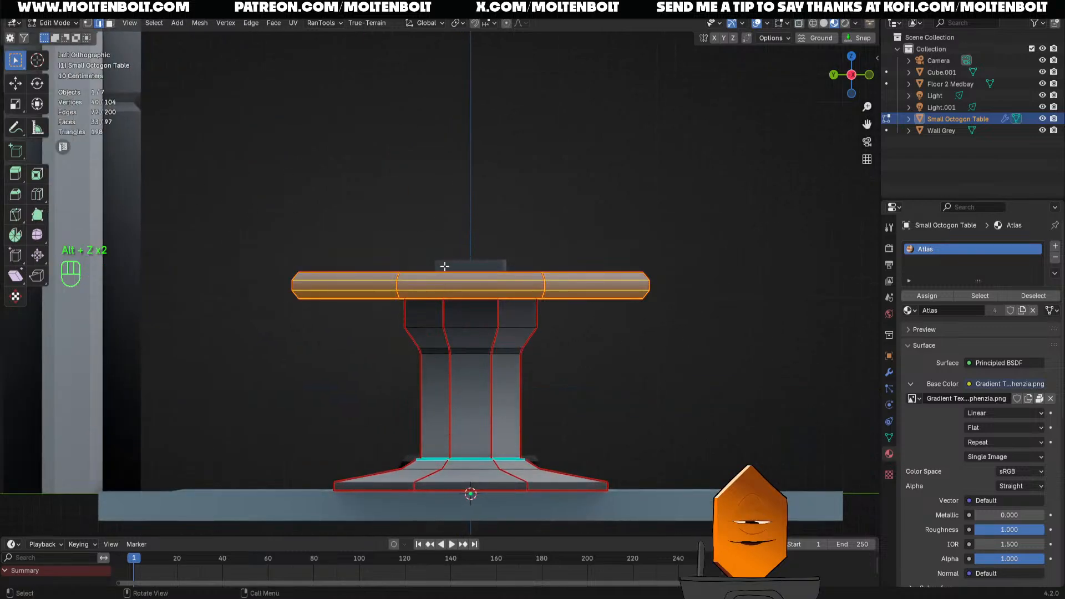
pyautogui.hotkey('alt', 'z')
pyautogui.moveTo(261, 253); pyautogui.dragTo(717, 299)
pyautogui.press('3')
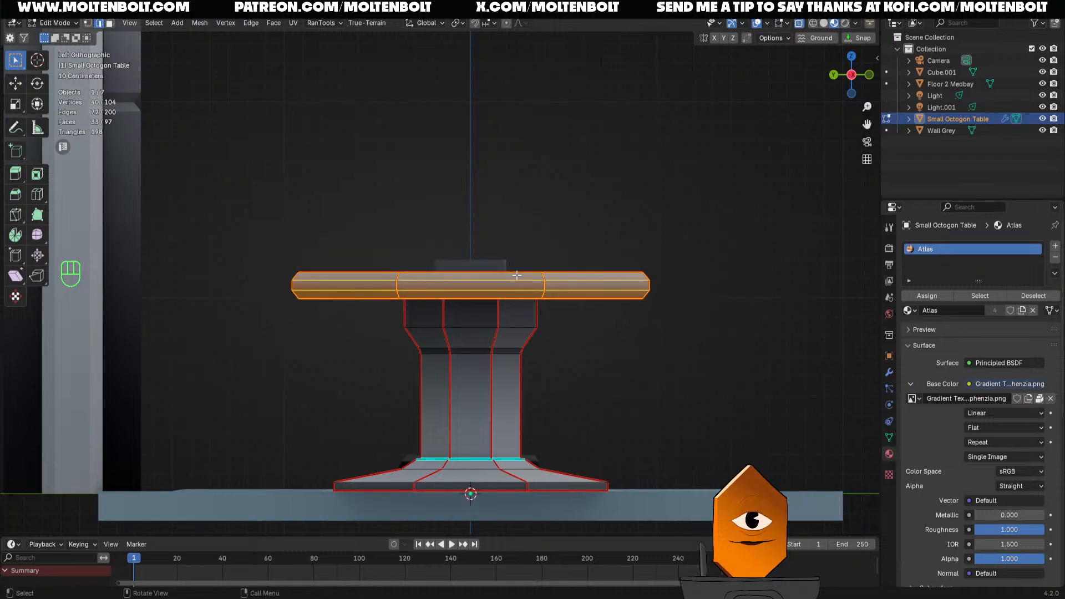
# In the UV Editing workspace, move the tabletop's UVs to the third swatch of the atlas's saturated blue row and stretch them vertically
pyautogui.click(277, 7)
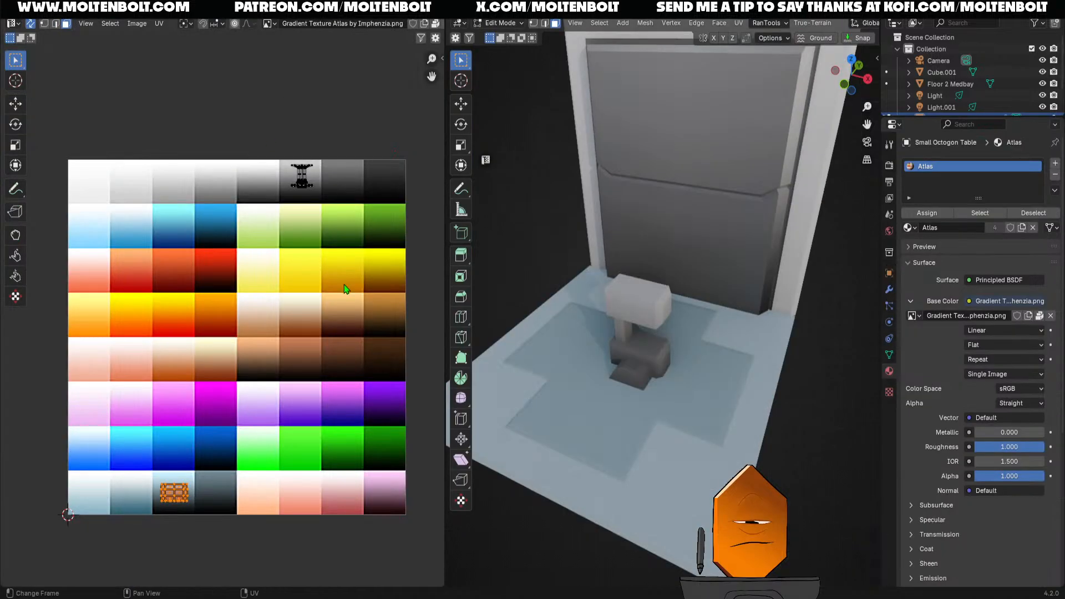
pyautogui.press('g')
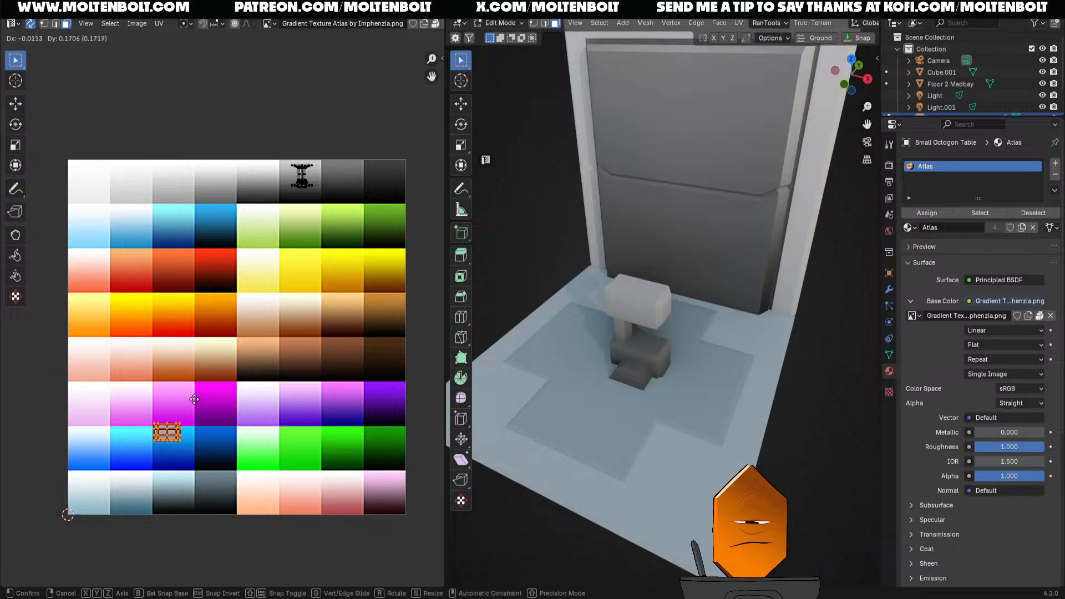
pyautogui.click(161, 415)
pyautogui.keyDown('shift'); pyautogui.moveTo(488, 241); pyautogui.dragTo(685, 305, button='middle'); pyautogui.keyUp('shift')
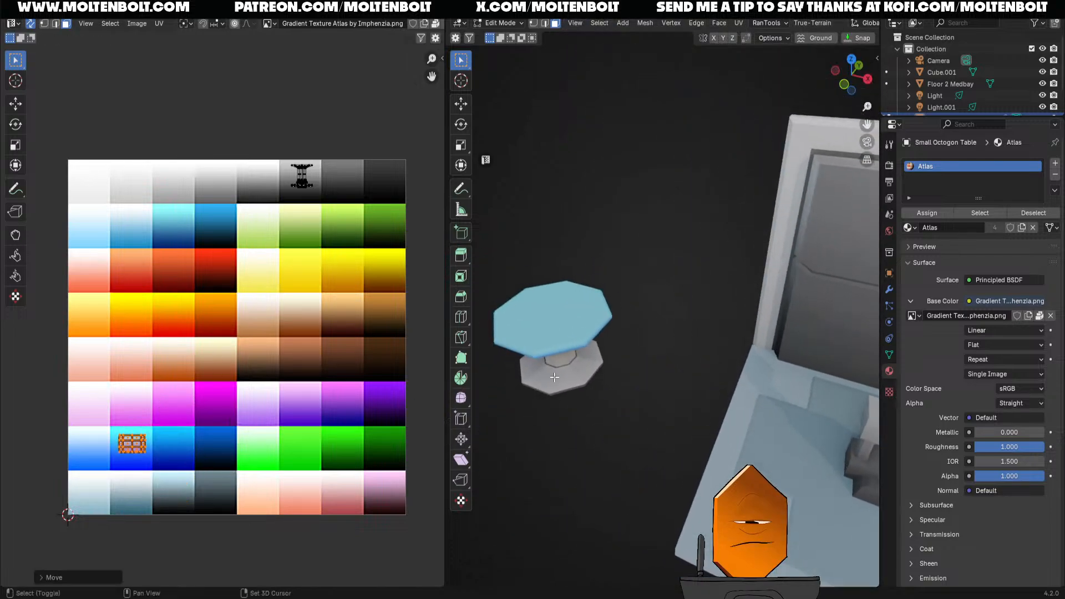
pyautogui.moveTo(588, 310); pyautogui.dragTo(604, 297, button='middle')
pyautogui.press('g')
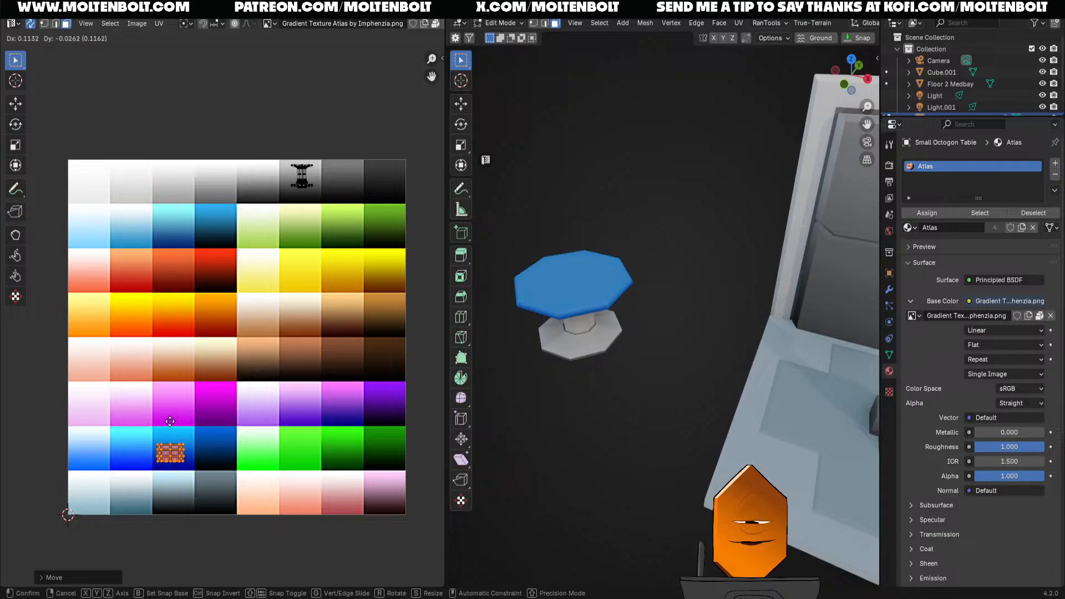
pyautogui.press('s')
pyautogui.press('y')
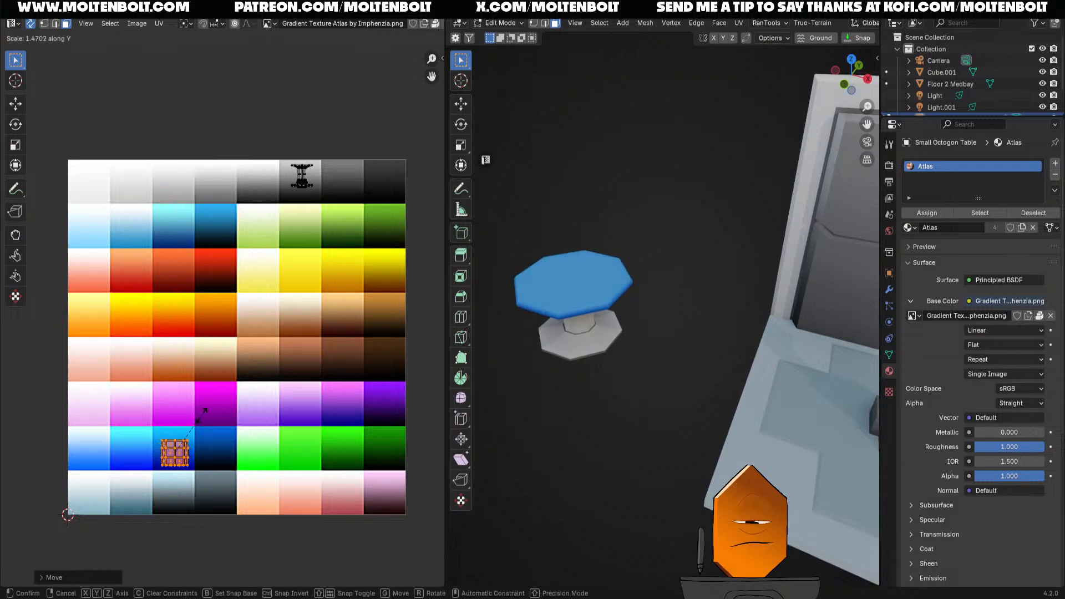
pyautogui.click(200, 413)
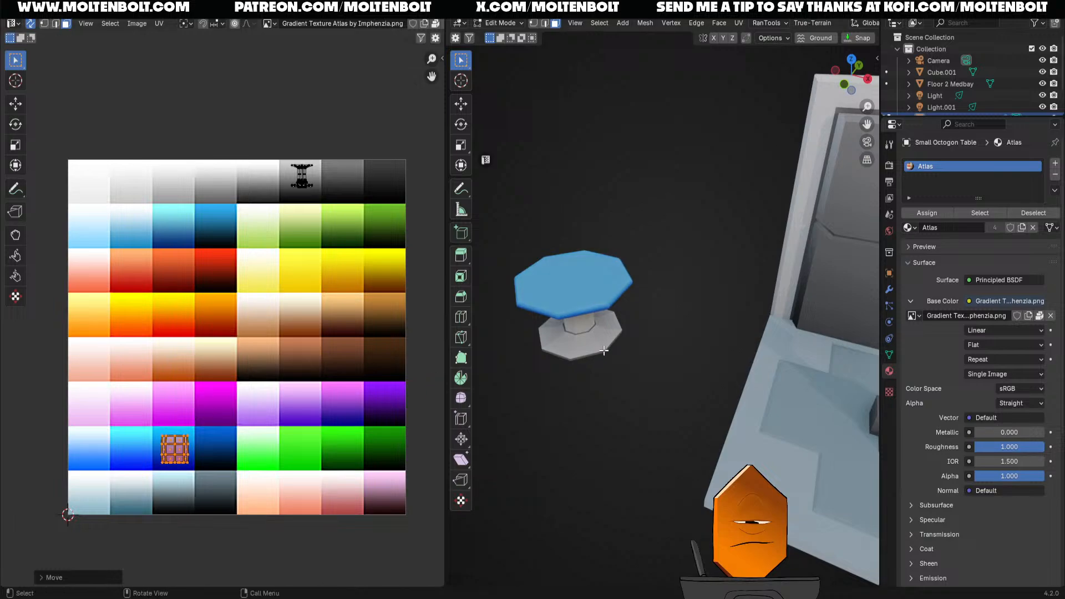
# Return to the Layout workspace, save the file and reselect the octagonal table
pyautogui.moveTo(604, 350); pyautogui.dragTo(644, 349, button='middle')
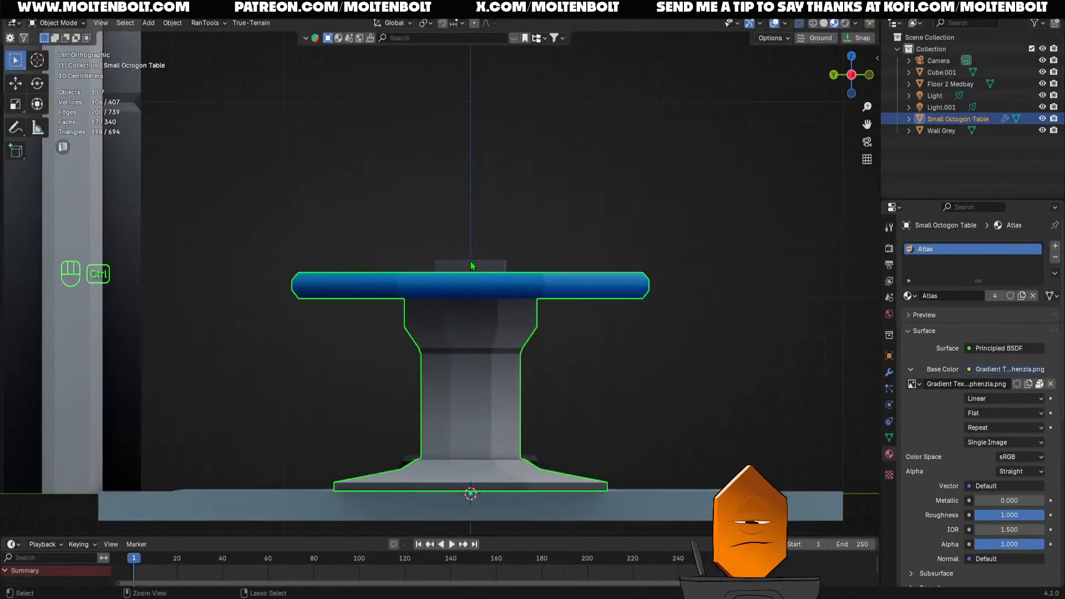
pyautogui.moveTo(471, 333); pyautogui.dragTo(488, 293, button='middle')
pyautogui.hotkey('ctrl', 's')
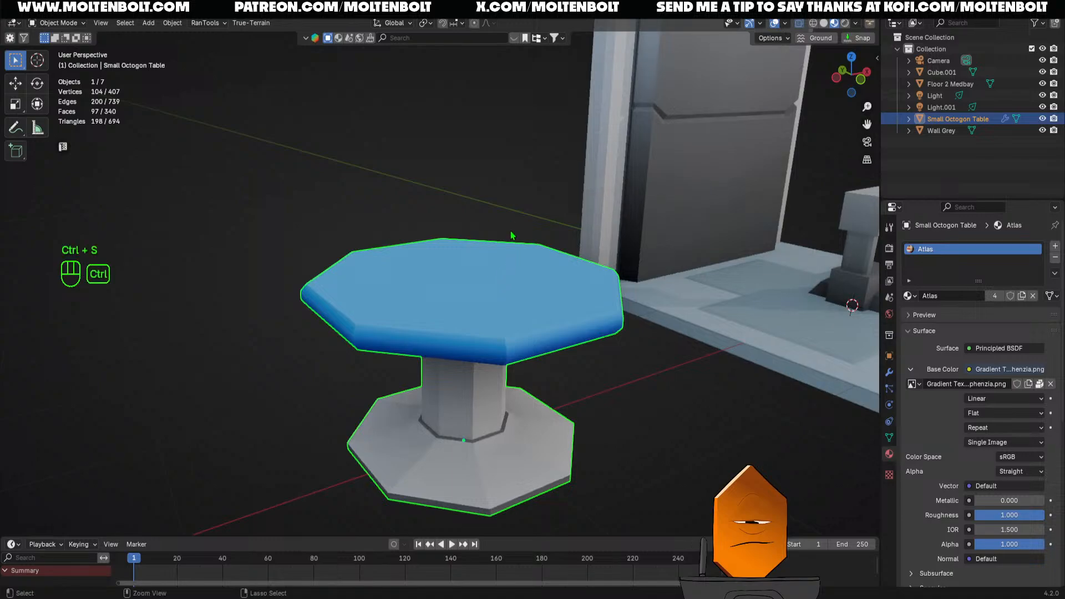
pyautogui.scroll(-3, 513, 236)
pyautogui.moveTo(555, 366); pyautogui.dragTo(529, 416, button='middle')
pyautogui.click(537, 432)
pyautogui.moveTo(510, 466); pyautogui.dragTo(494, 445, button='middle')
pyautogui.click(367, 333)
# Select the faces of the table column's straight middle section from the left orthographic view in Edit Mode
pyautogui.press('`')
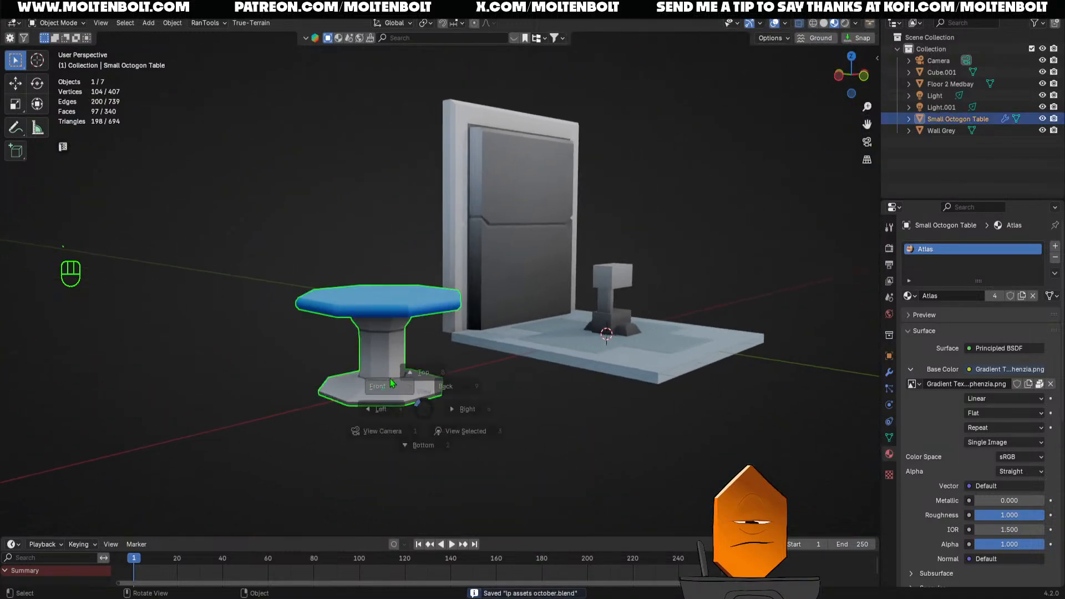
pyautogui.click(390, 384)
pyautogui.keyDown('shift'); pyautogui.moveTo(433, 371); pyautogui.dragTo(452, 341, button='middle'); pyautogui.keyUp('shift')
pyautogui.press('`')
pyautogui.click(324, 388)
pyautogui.keyDown('ctrl'); pyautogui.moveTo(355, 382); pyautogui.dragTo(431, 305, button='middle'); pyautogui.keyUp('ctrl')
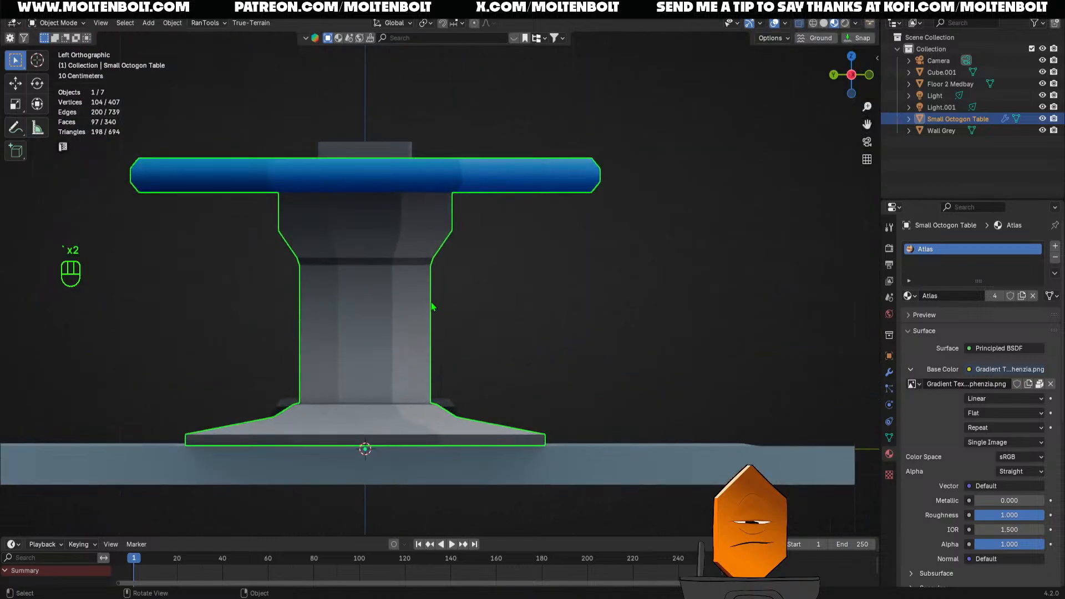
pyautogui.press('Tab')
pyautogui.click(458, 326)
pyautogui.moveTo(247, 266); pyautogui.dragTo(511, 404)
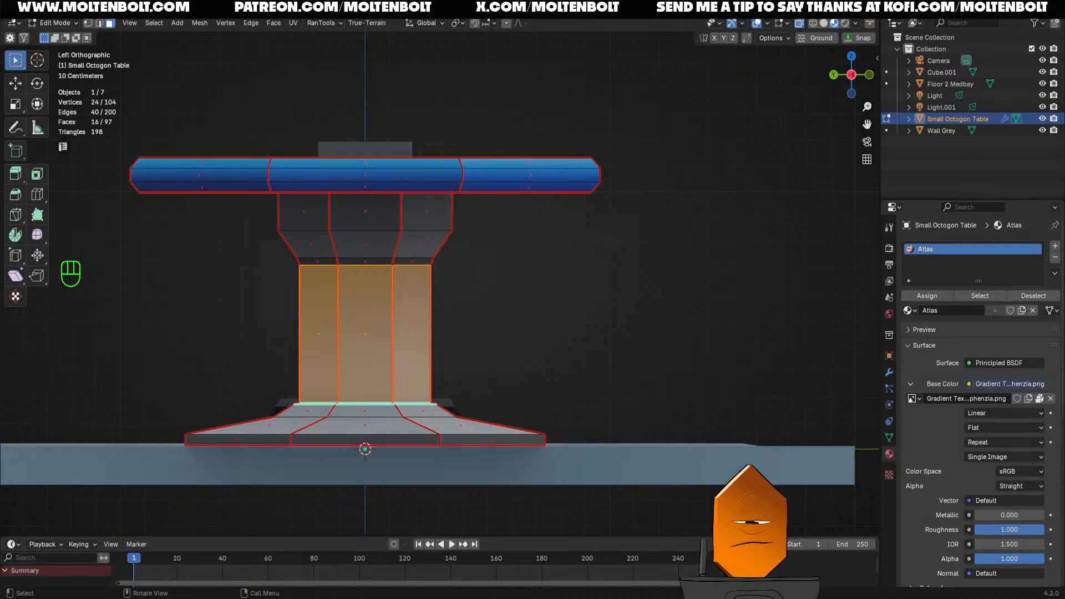
# In the UV Editing workspace, stretch the table column's middle UVs vertically to about 2.5 times and move them down within their gray swatch
pyautogui.click(258, 7)
pyautogui.moveTo(313, 225); pyautogui.dragTo(340, 274, button='middle')
pyautogui.moveTo(627, 349); pyautogui.dragTo(681, 305, button='middle')
pyautogui.moveTo(498, 294); pyautogui.dragTo(502, 302, button='middle')
pyautogui.press('s')
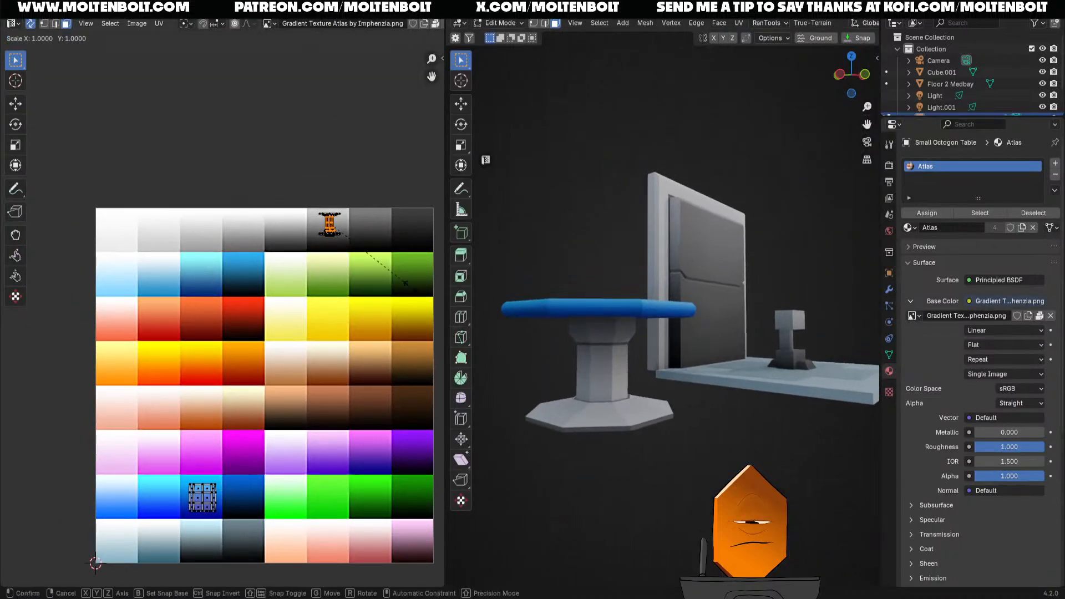
pyautogui.press('y')
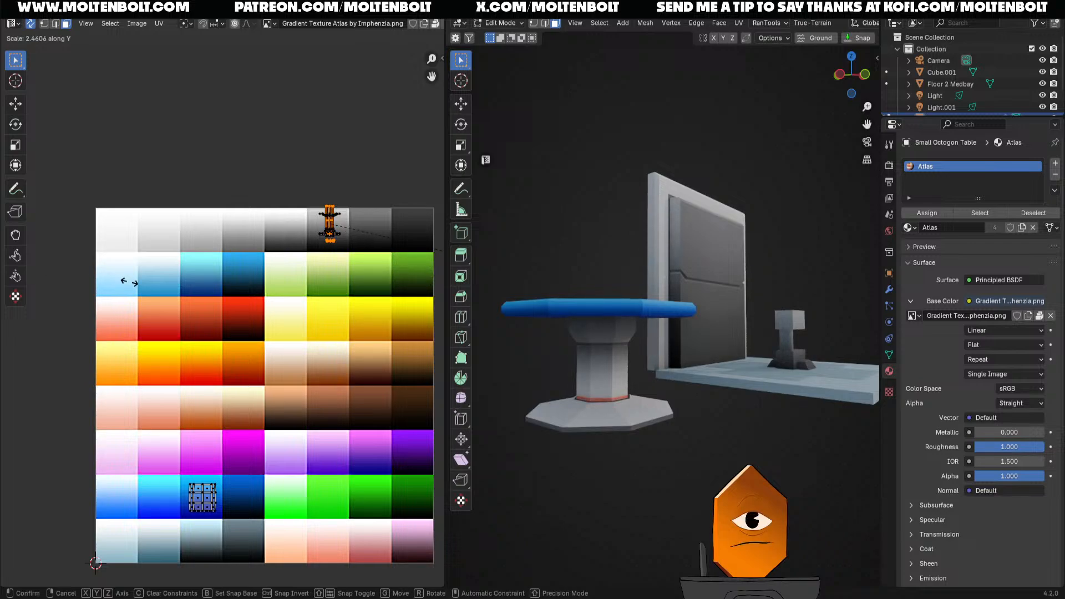
pyautogui.click(124, 285)
pyautogui.press('g')
pyautogui.press('y')
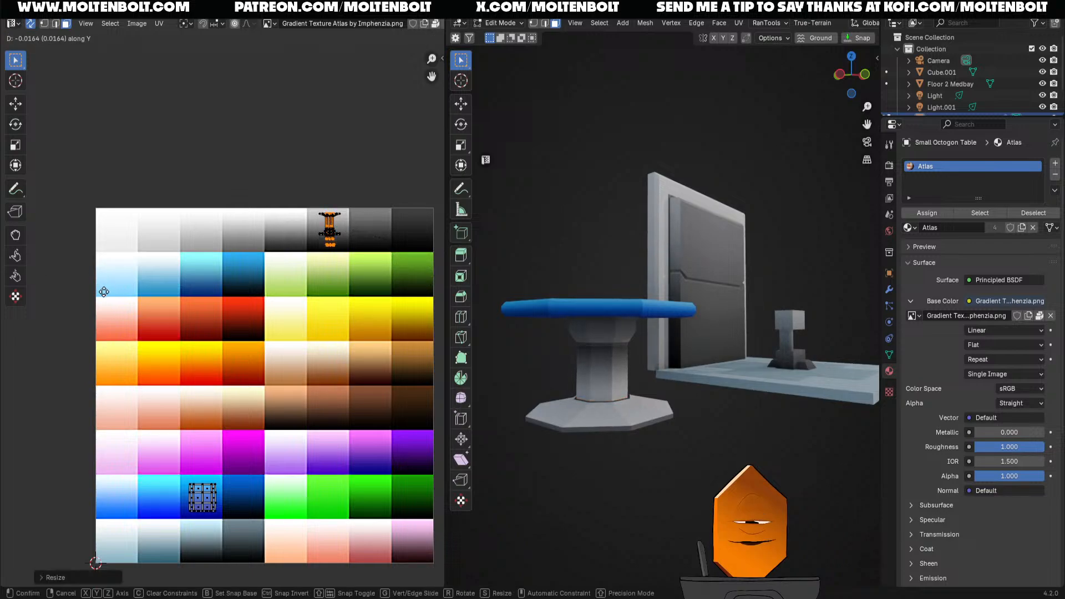
pyautogui.click(107, 293)
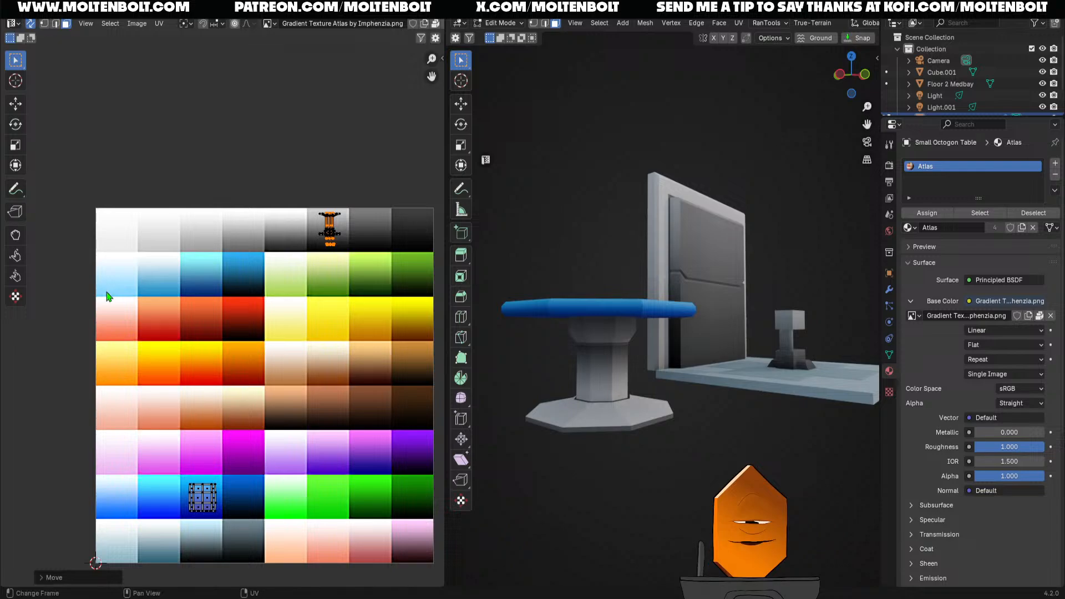
# Rotate the column's middle UVs by 180° and shrink them vertically within the gray swatch
pyautogui.write('r180')
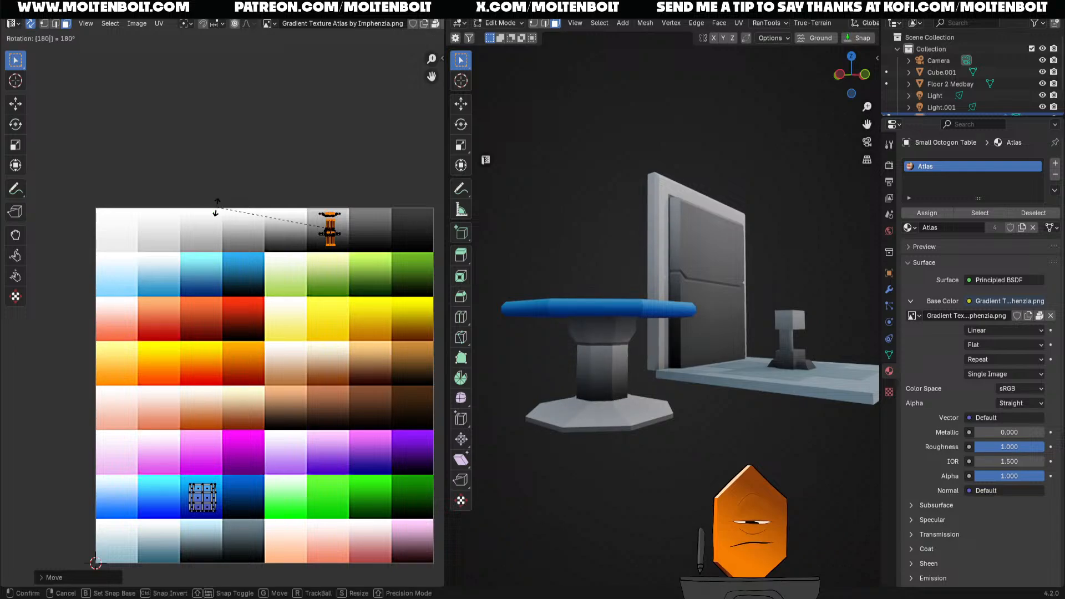
pyautogui.press('Return')
pyautogui.press('s')
pyautogui.press('y')
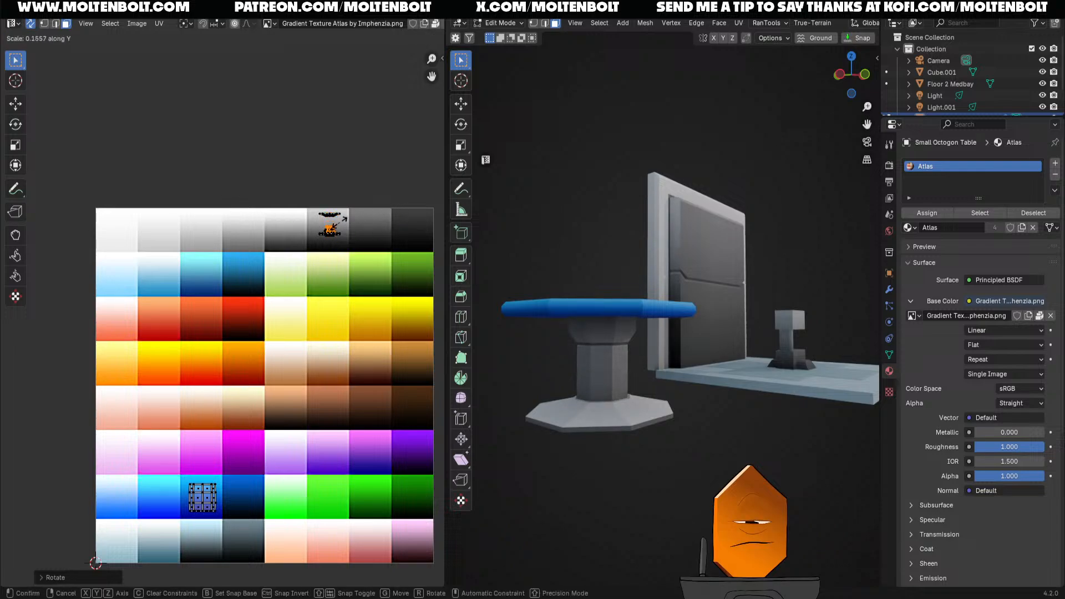
pyautogui.click(351, 223)
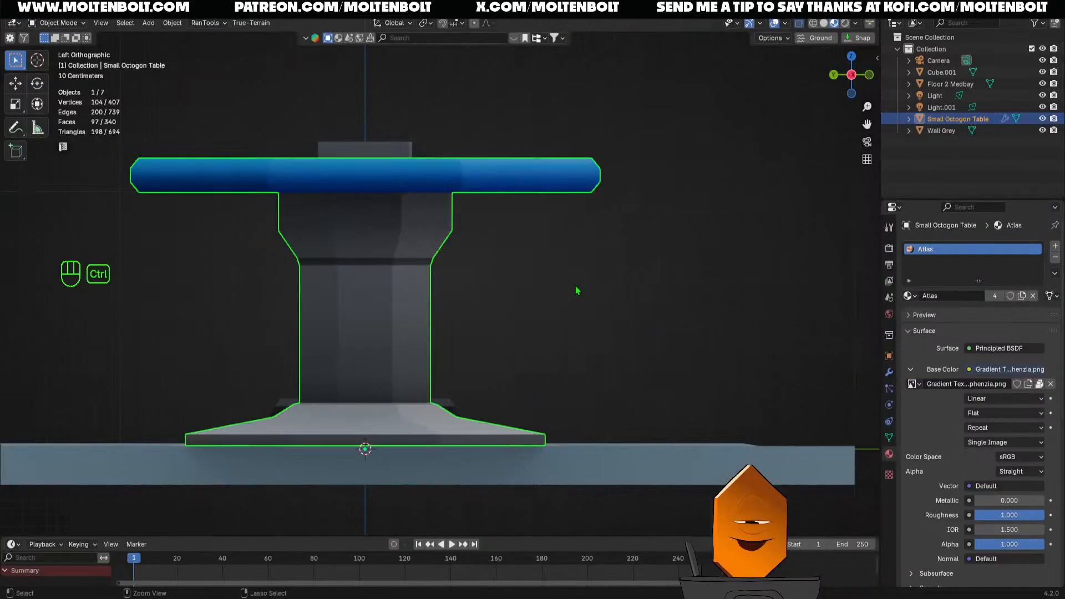
# In the Layout workspace's Object Mode, save the file and deselect the octagonal table
pyautogui.hotkey('ctrl', 's')
pyautogui.keyDown('ctrl'); pyautogui.moveTo(575, 285); pyautogui.dragTo(430, 345, button='middle'); pyautogui.keyUp('ctrl')
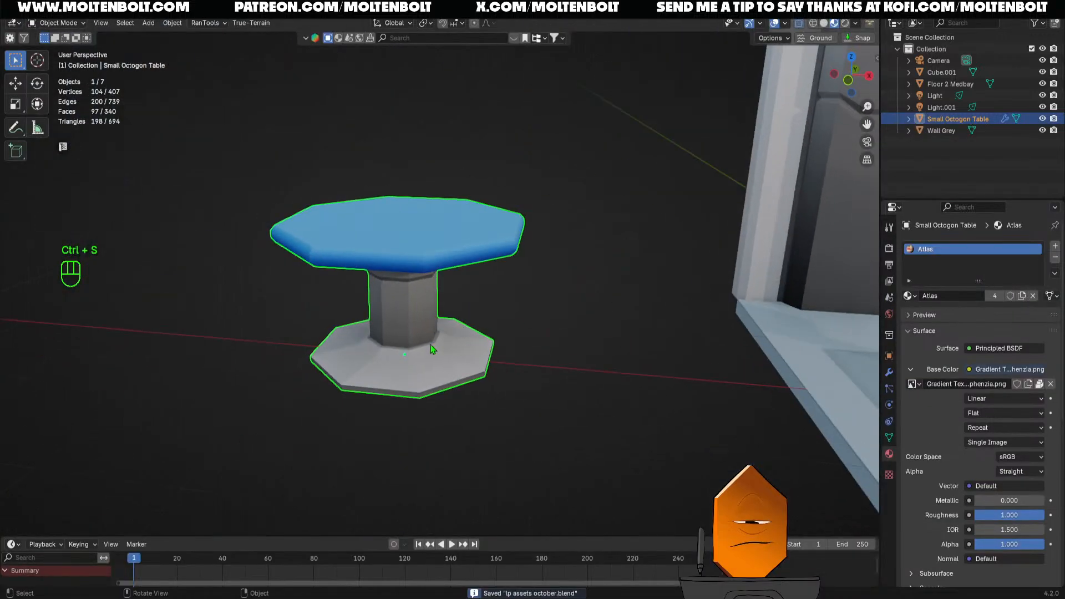
pyautogui.click(511, 454)
pyautogui.keyDown('ctrl'); pyautogui.moveTo(498, 349); pyautogui.dragTo(516, 421, button='middle'); pyautogui.keyUp('ctrl')
pyautogui.moveTo(516, 389); pyautogui.dragTo(480, 432, button='middle')
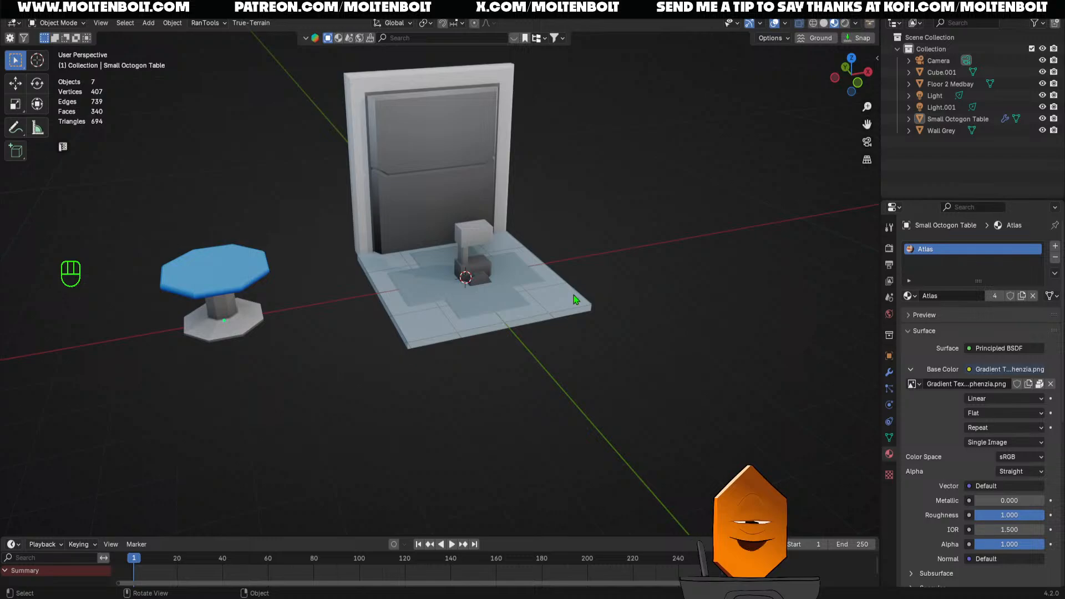
# Select the block prop on the floor tile, save the file and rename the prop as Scanner
pyautogui.moveTo(573, 295); pyautogui.dragTo(499, 283, button='middle')
pyautogui.keyDown('ctrl'); pyautogui.moveTo(500, 283); pyautogui.dragTo(532, 507, button='middle'); pyautogui.keyUp('ctrl')
pyautogui.keyDown('ctrl'); pyautogui.moveTo(533, 508); pyautogui.dragTo(534, 398, button='middle'); pyautogui.keyUp('ctrl')
pyautogui.click(453, 352)
pyautogui.hotkey('ctrl', 's')
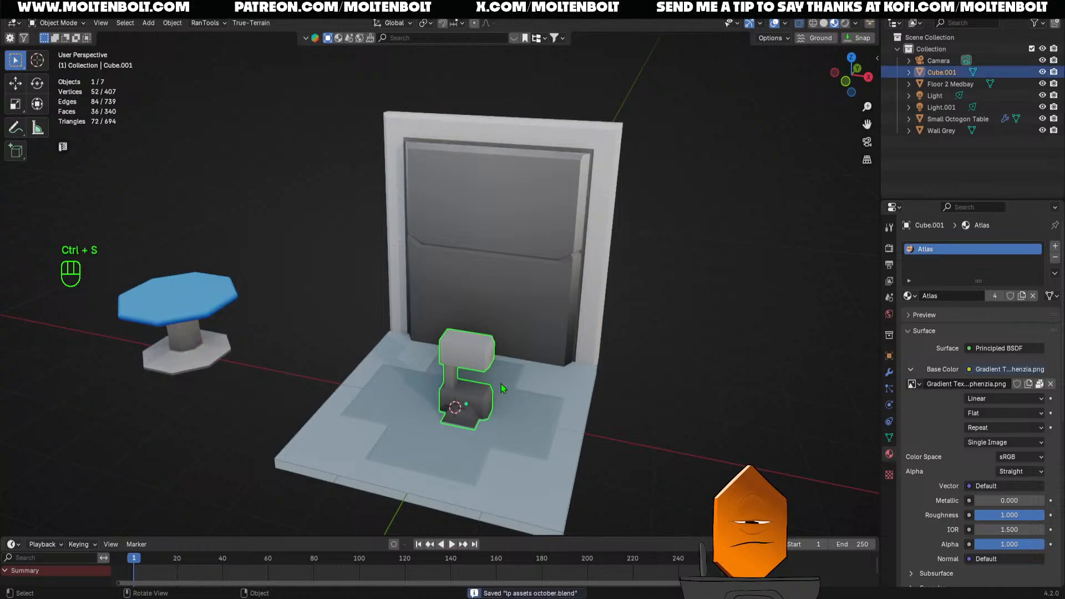
pyautogui.press('F2')
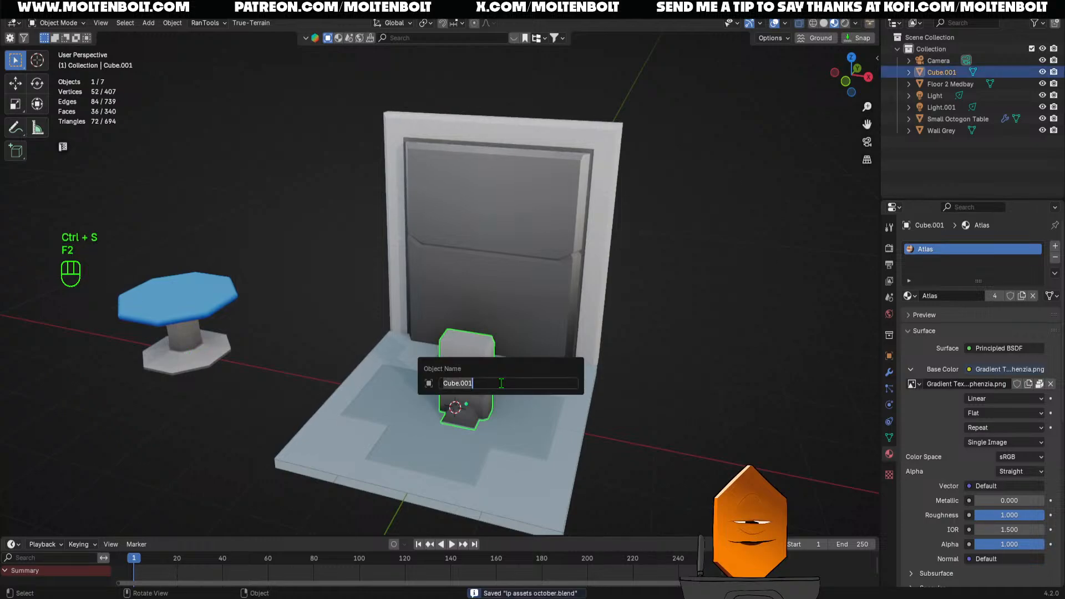
pyautogui.write('sCA')
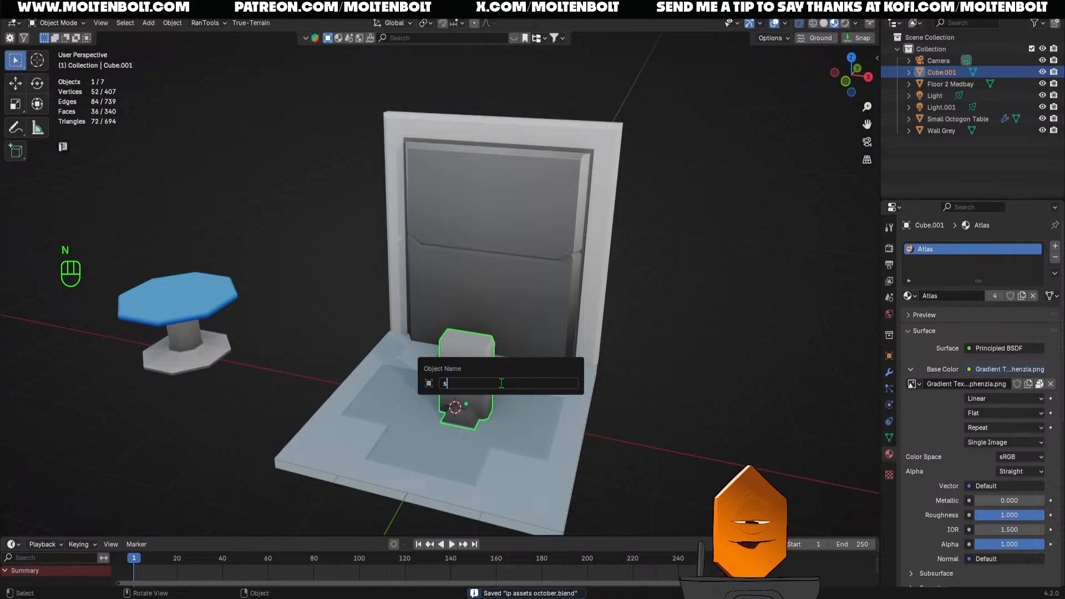
pyautogui.write('canner')
pyautogui.press('Return')
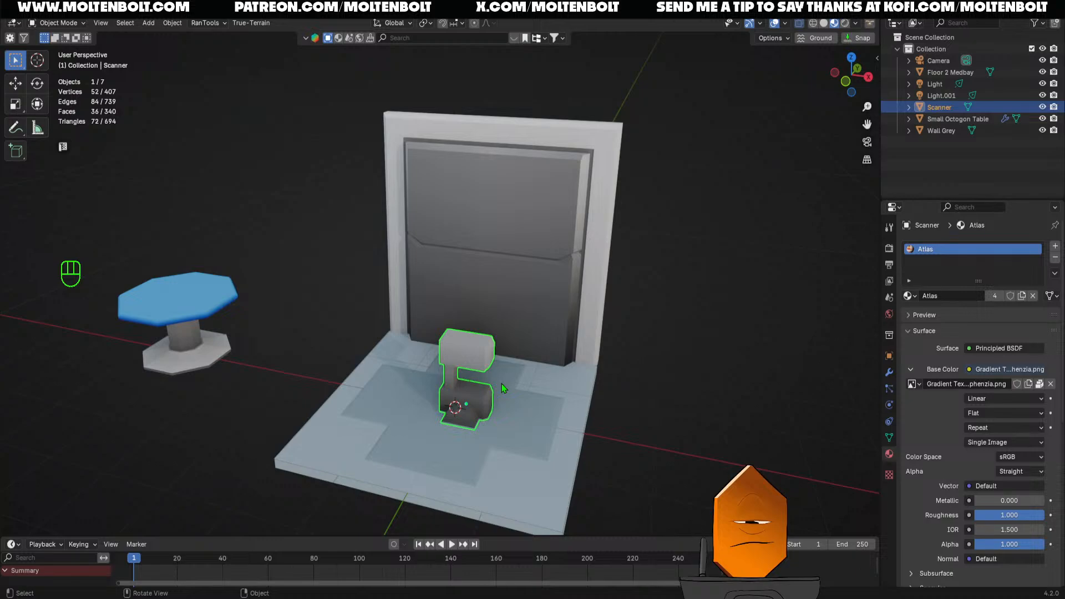
# Inspect the scanner's upper and lower blocks and its base from several angles and distances
pyautogui.click(548, 381)
pyautogui.moveTo(618, 389); pyautogui.dragTo(488, 299, button='middle')
pyautogui.scroll(4, 501, 366)
pyautogui.click(501, 348)
pyautogui.click(541, 316)
pyautogui.click(321, 294)
pyautogui.moveTo(611, 261); pyautogui.dragTo(633, 281, button='middle')
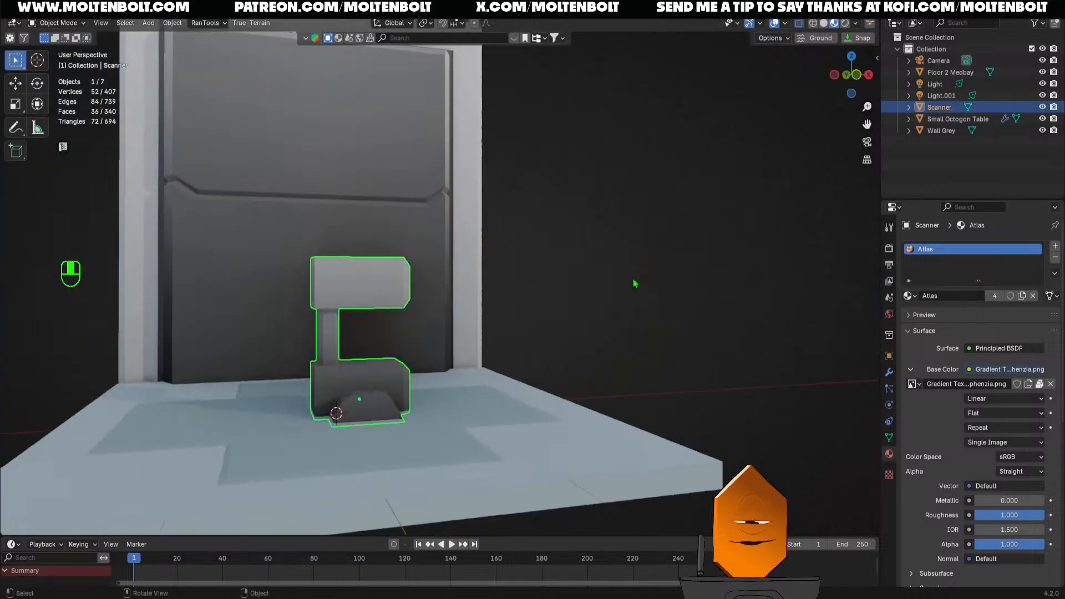
pyautogui.scroll(-5, 499, 401)
pyautogui.moveTo(499, 400); pyautogui.dragTo(498, 307, button='middle')
pyautogui.scroll(6, 429, 331)
pyautogui.scroll(3, 520, 325)
pyautogui.scroll(-4, 498, 307)
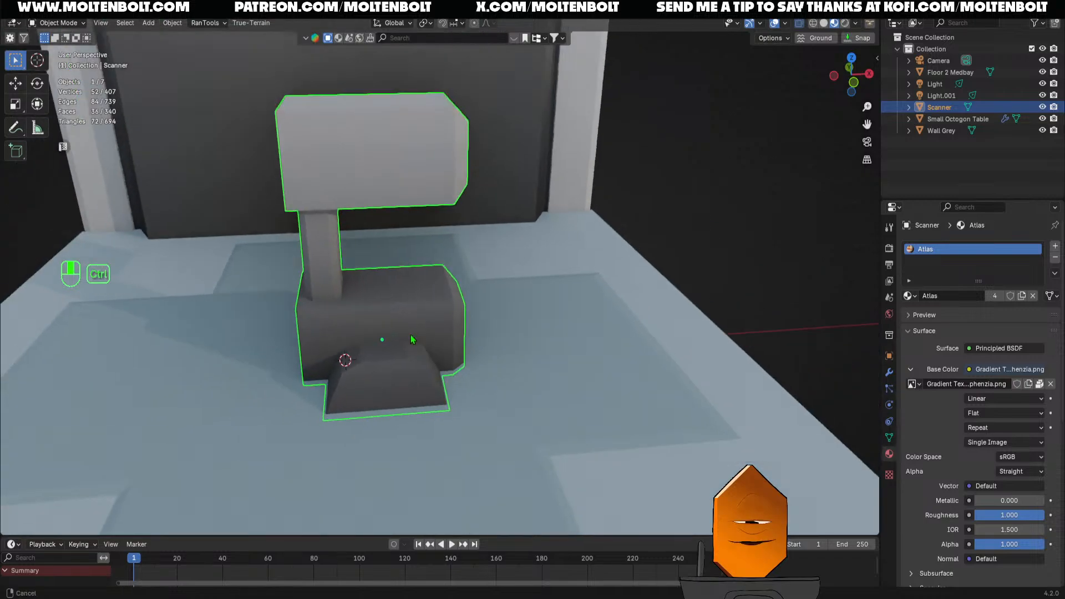
# Add a cube at the 3D cursor placed on top of the scanner's lower block, scaled to about 0.062
pyautogui.keyDown('shift'); pyautogui.rightClick(411, 281); pyautogui.keyUp('shift')
pyautogui.hotkey('shift', 'a')
pyautogui.moveTo(411, 282)
pyautogui.click(505, 292)
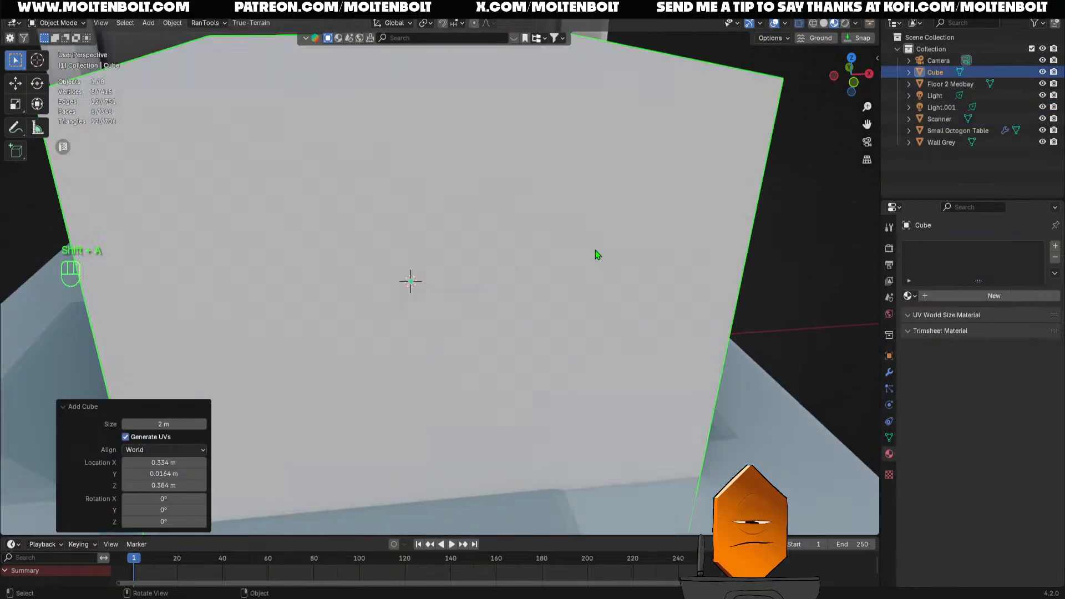
pyautogui.press('s')
pyautogui.click(444, 259)
# Raise the small cube about 0.14 m along Z above the scanner's lower block
pyautogui.press('r')
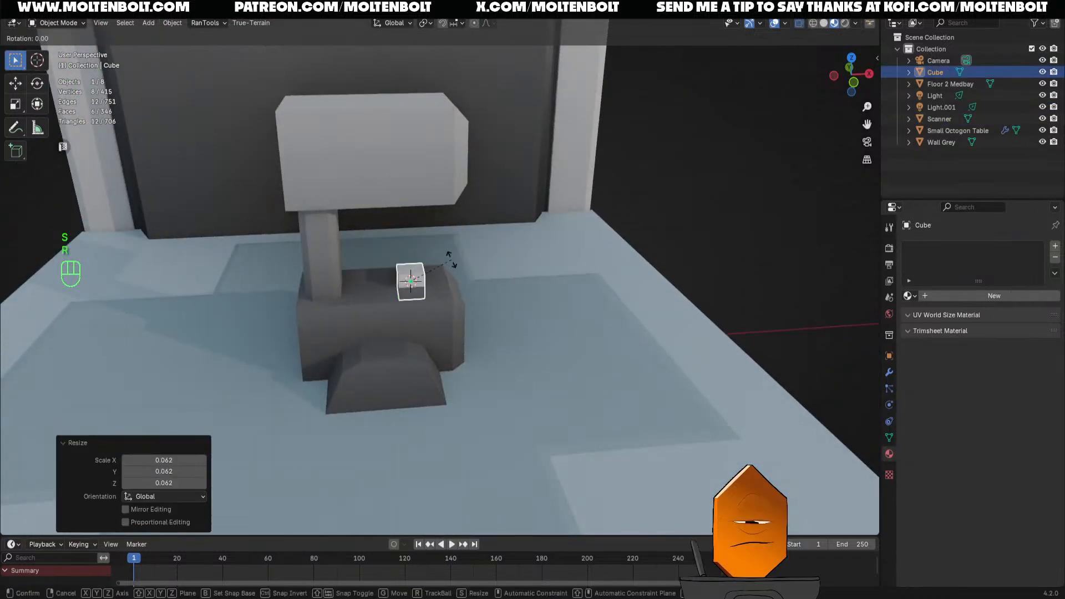
pyautogui.press('z')
pyautogui.rightClick(452, 261)
pyautogui.press('g')
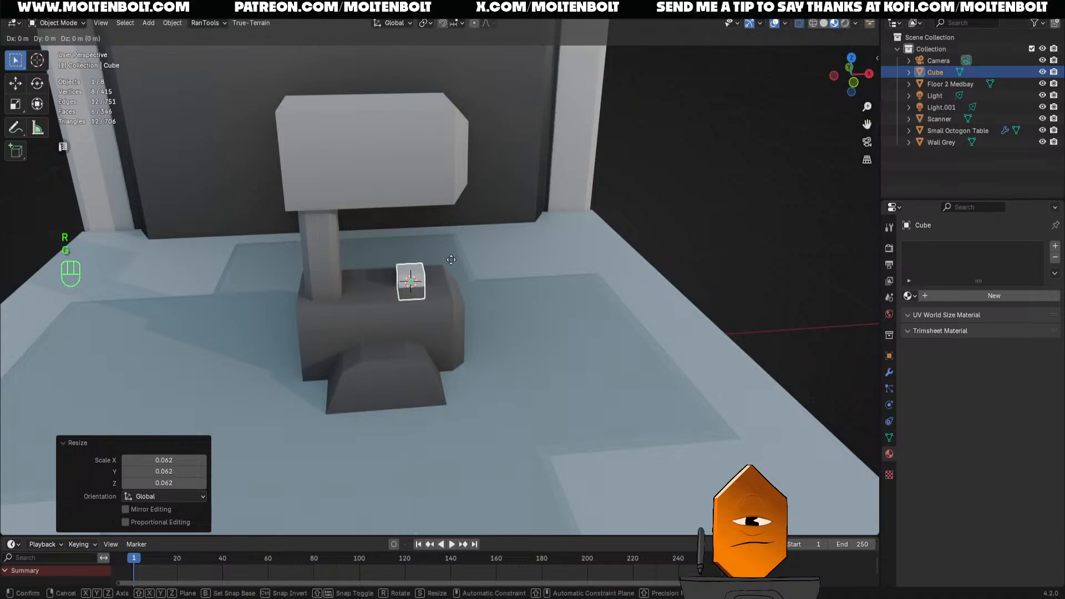
pyautogui.press('z')
pyautogui.click(455, 233)
# Rotate the small cube 145° about the global Z axis and 45° about the global Y axis
pyautogui.write('rz14')
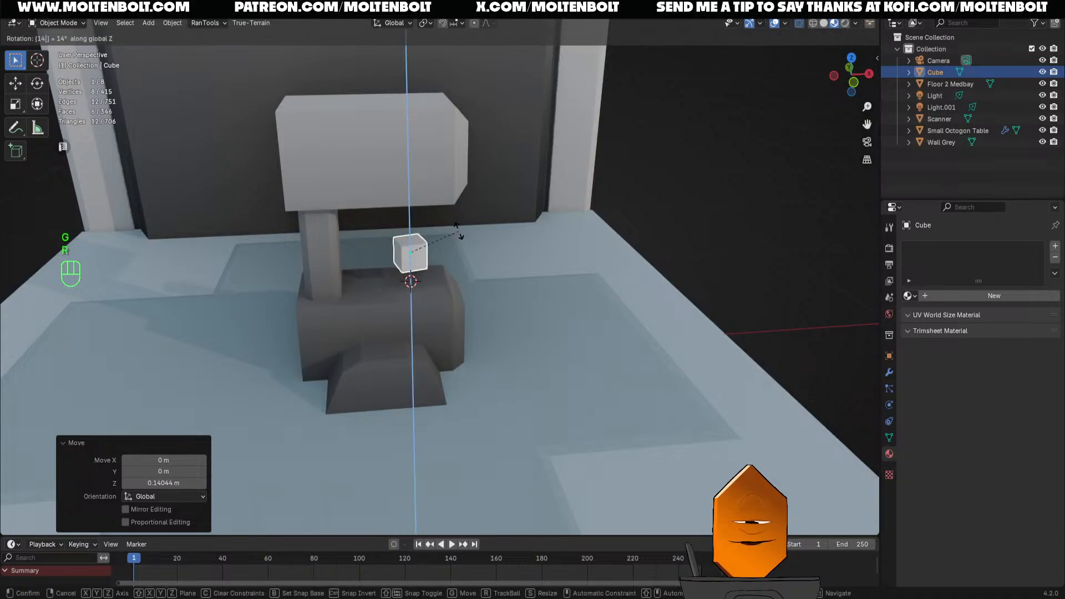
pyautogui.write('5')
pyautogui.press('Return')
pyautogui.write('ry4')
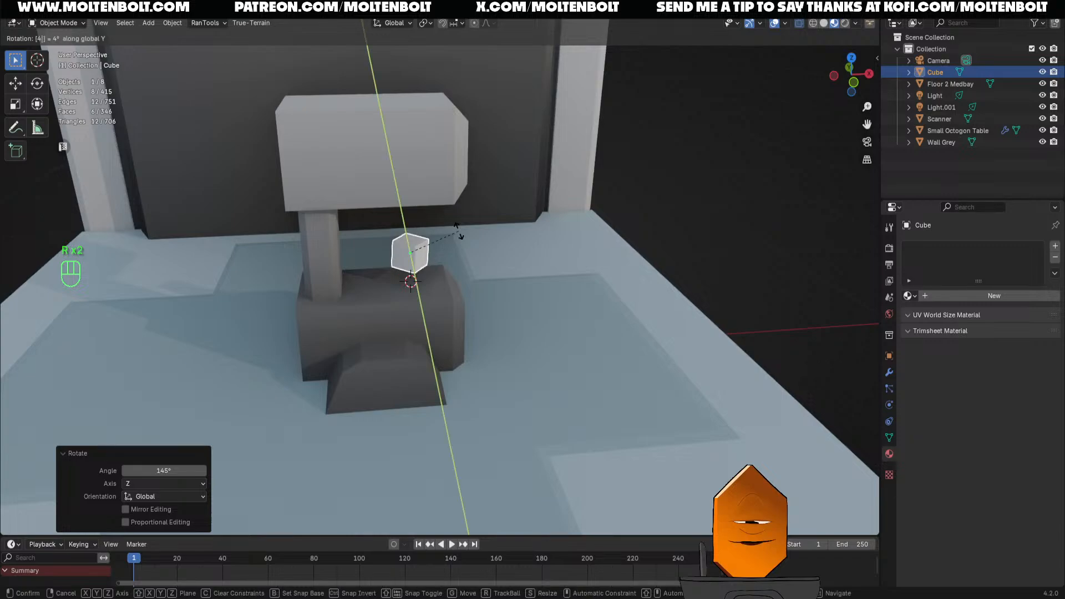
pyautogui.write('5')
pyautogui.press('Return')
# Duplicate the tilted cube in place and rotate the copy 180° about the global Z axis
pyautogui.hotkey('shift', 'd')
pyautogui.rightClick(475, 237)
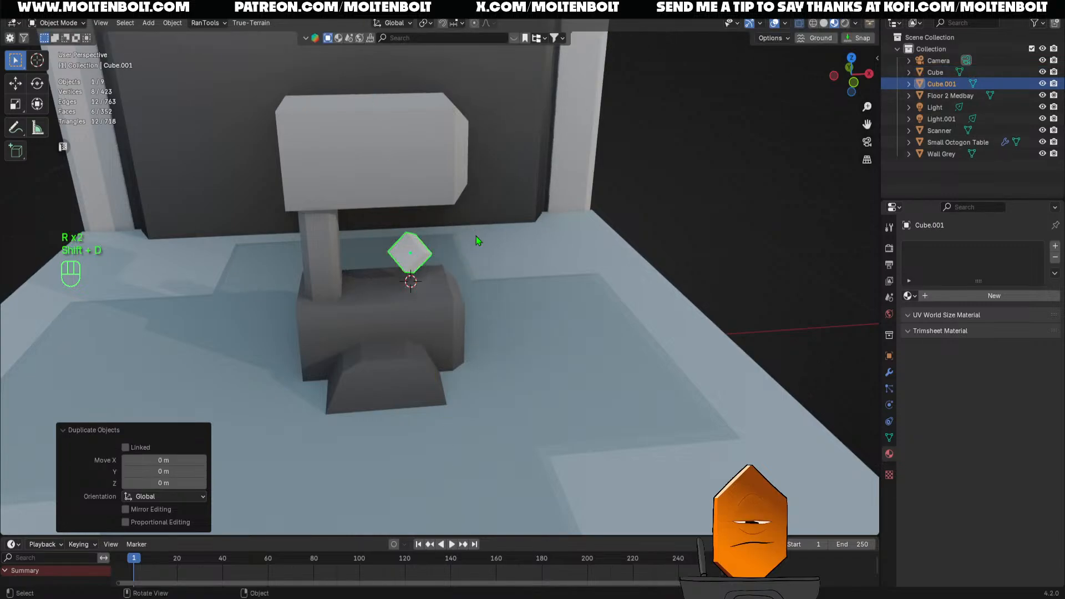
pyautogui.write('rz41')
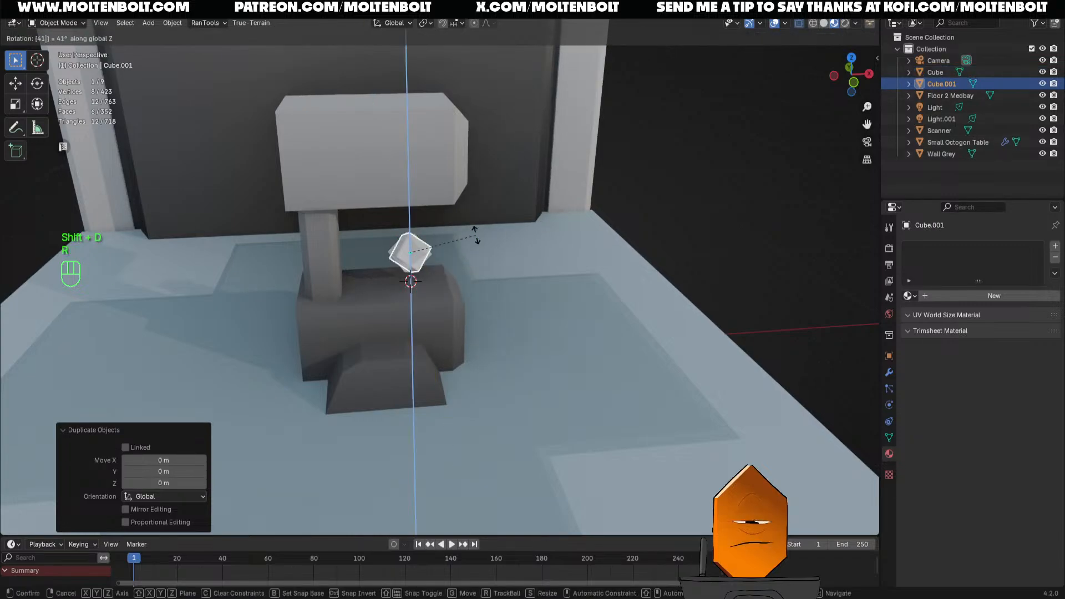
pyautogui.press('Return')
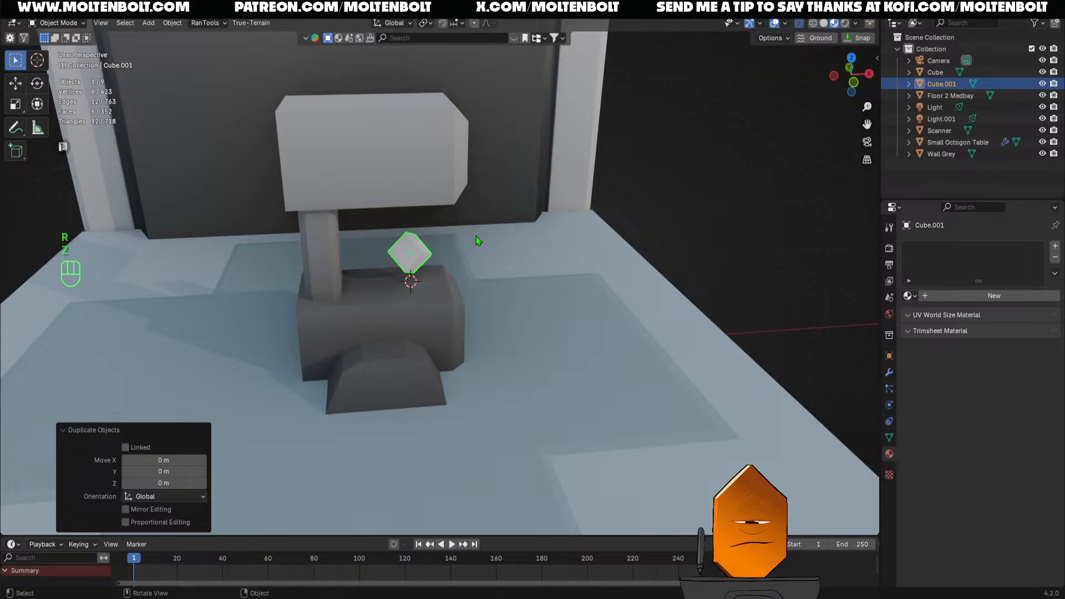
pyautogui.write('rz180')
pyautogui.press('Return')
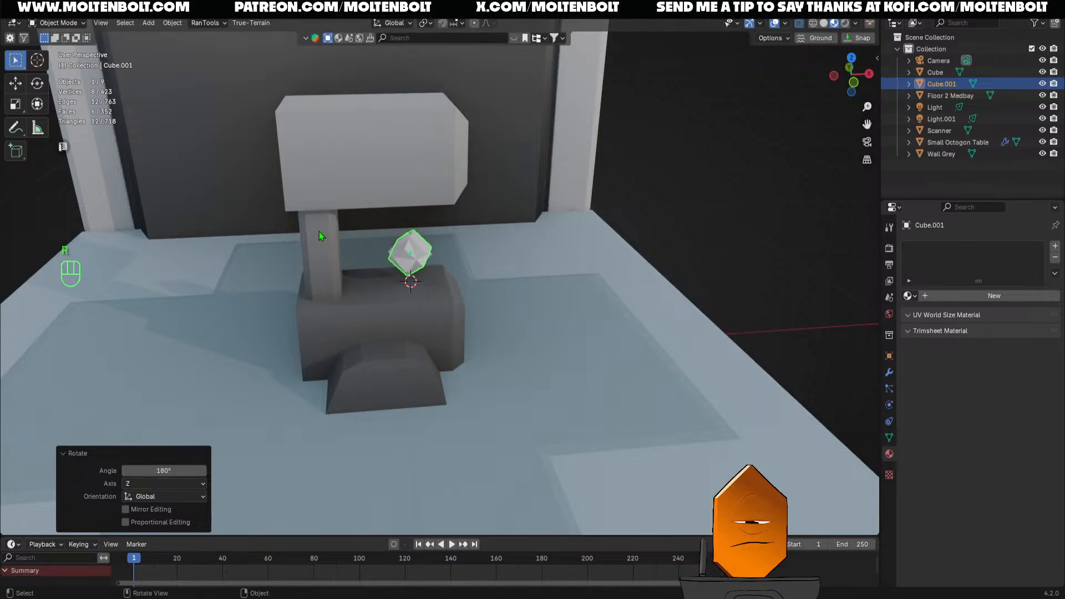
# Select both overlapping cubes and inspect how they intersect from several angles
pyautogui.moveTo(318, 231); pyautogui.dragTo(486, 307, button='middle')
pyautogui.click(486, 307)
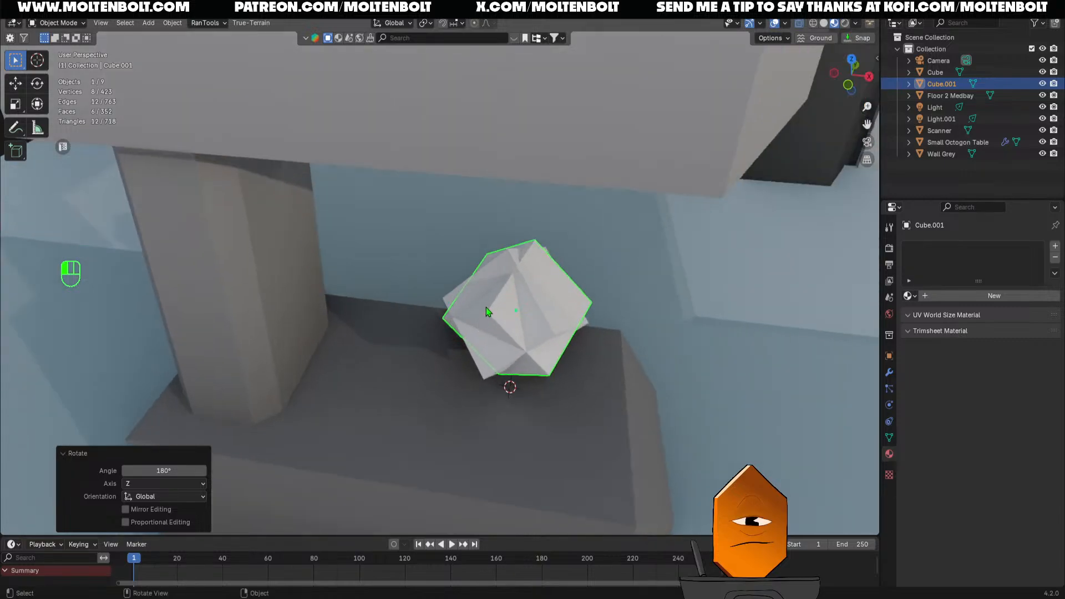
pyautogui.keyDown('shift'); pyautogui.click(558, 322); pyautogui.keyUp('shift')
pyautogui.moveTo(567, 328); pyautogui.dragTo(550, 327, button='middle')
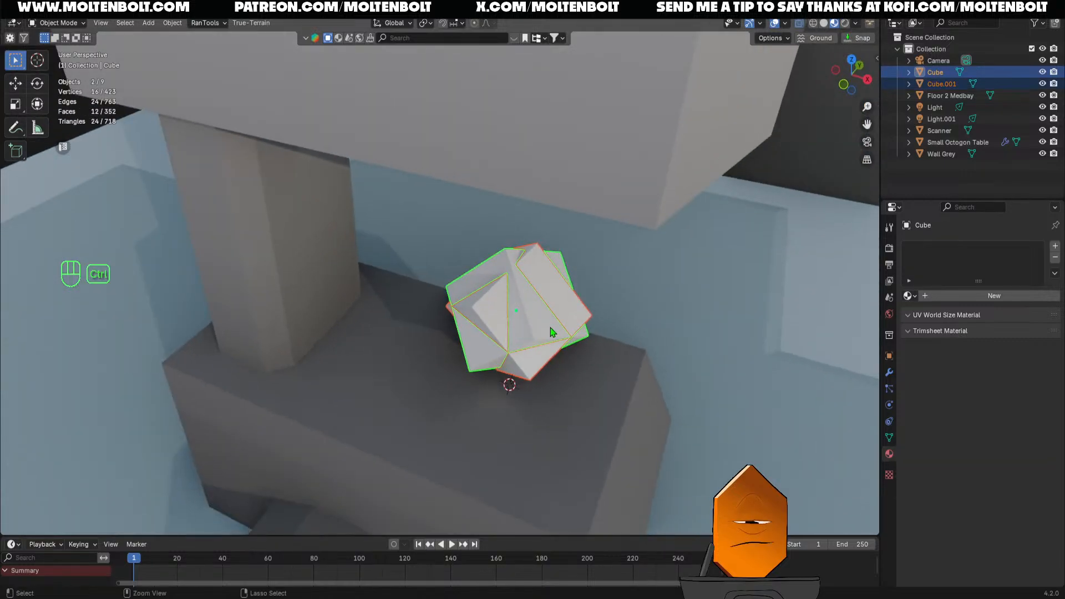
pyautogui.keyDown('ctrl'); pyautogui.moveTo(767, 224); pyautogui.dragTo(546, 355, button='middle'); pyautogui.keyUp('ctrl')
pyautogui.moveTo(546, 355); pyautogui.dragTo(697, 334, button='middle')
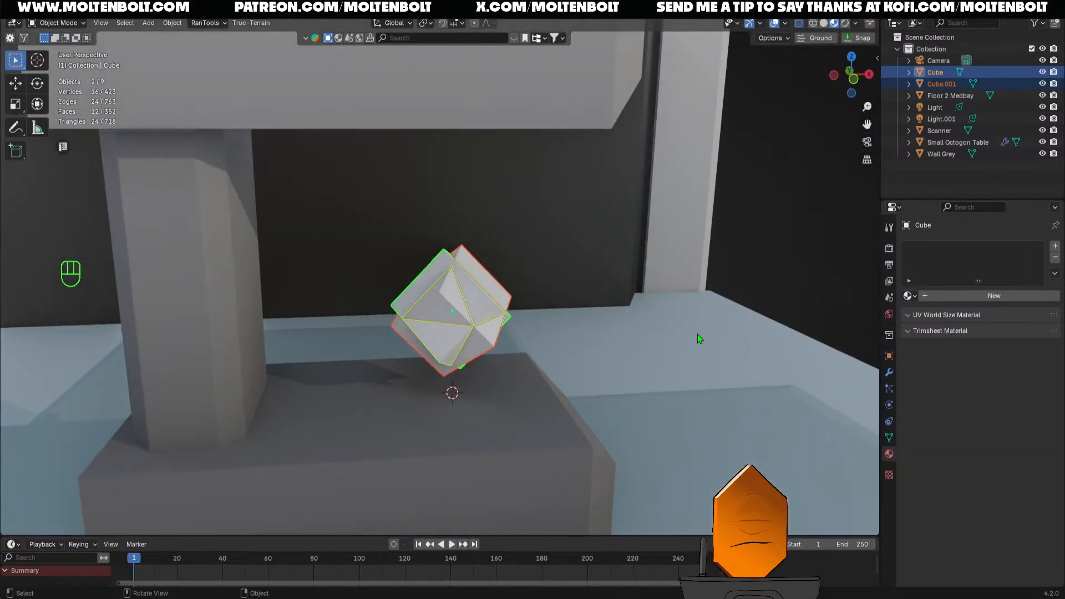
# Apply all transforms to the duplicated cube and set its origin to its geometry
pyautogui.click(481, 268)
pyautogui.press('q')
pyautogui.click(437, 321)
pyautogui.press('q')
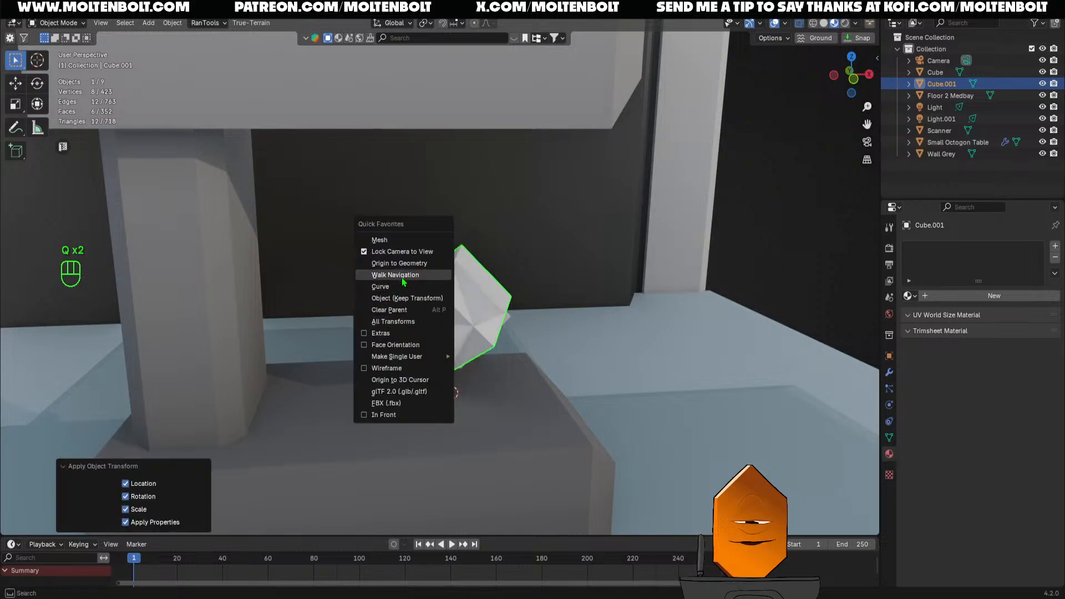
pyautogui.click(399, 263)
# Apply all transforms to the original small cube and set its origin to its geometry
pyautogui.moveTo(451, 336); pyautogui.dragTo(432, 289, button='middle')
pyautogui.click(423, 269)
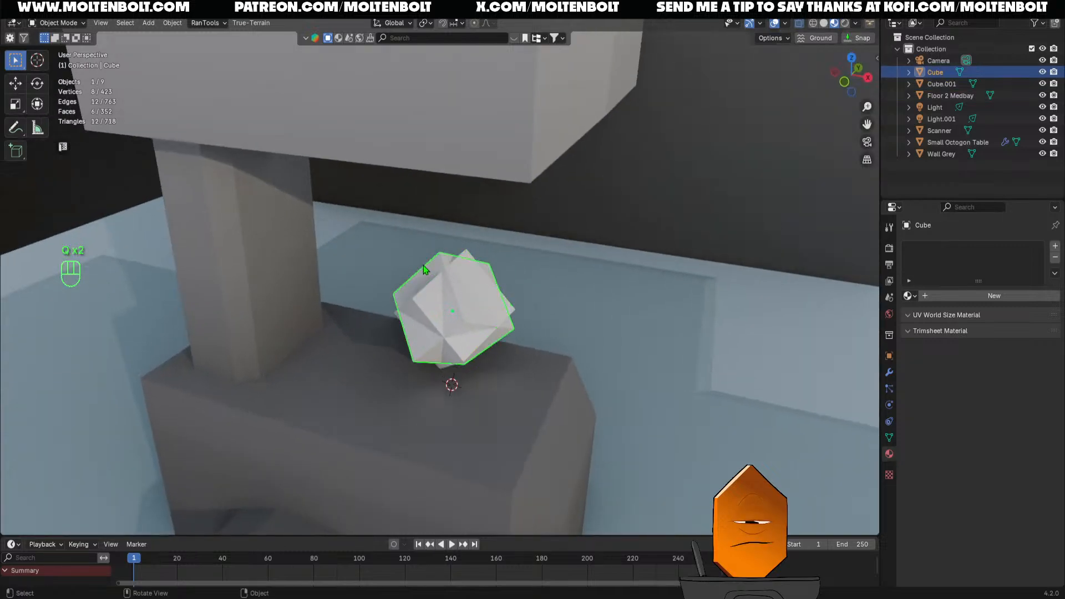
pyautogui.press('q')
pyautogui.click(386, 326)
pyautogui.press('q')
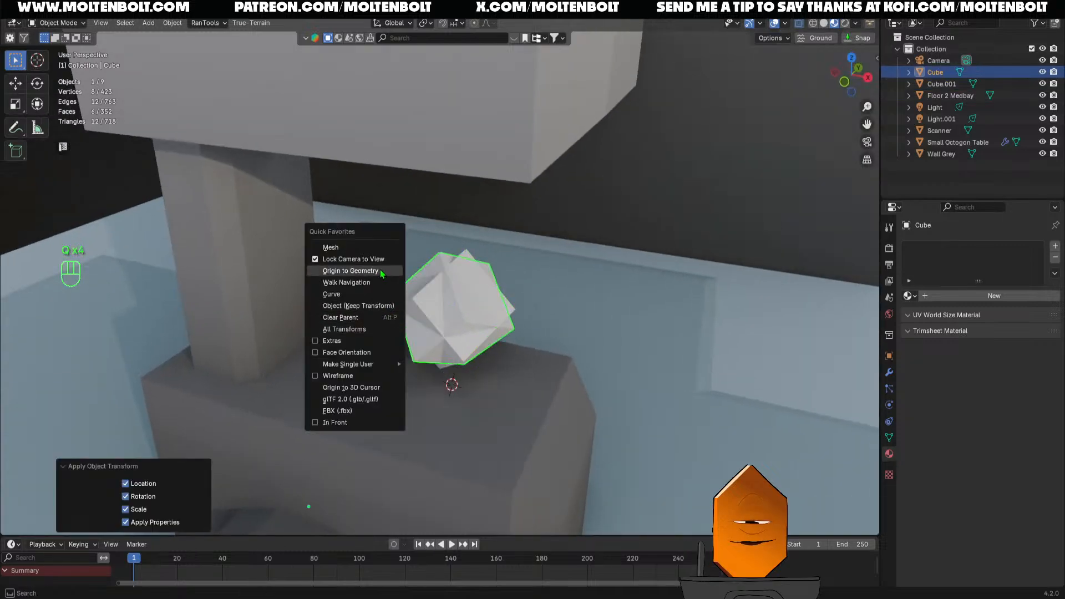
pyautogui.click(352, 270)
# Add a Boolean modifier to the original cube, set to Intersect with Cube.001 as the operand object
pyautogui.click(888, 375)
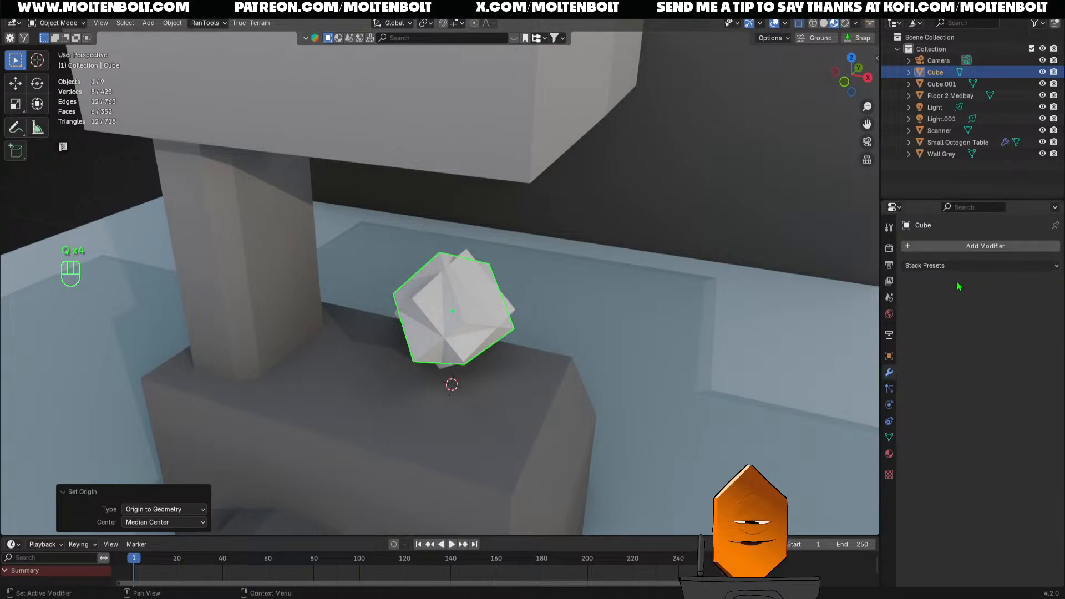
pyautogui.click(964, 246)
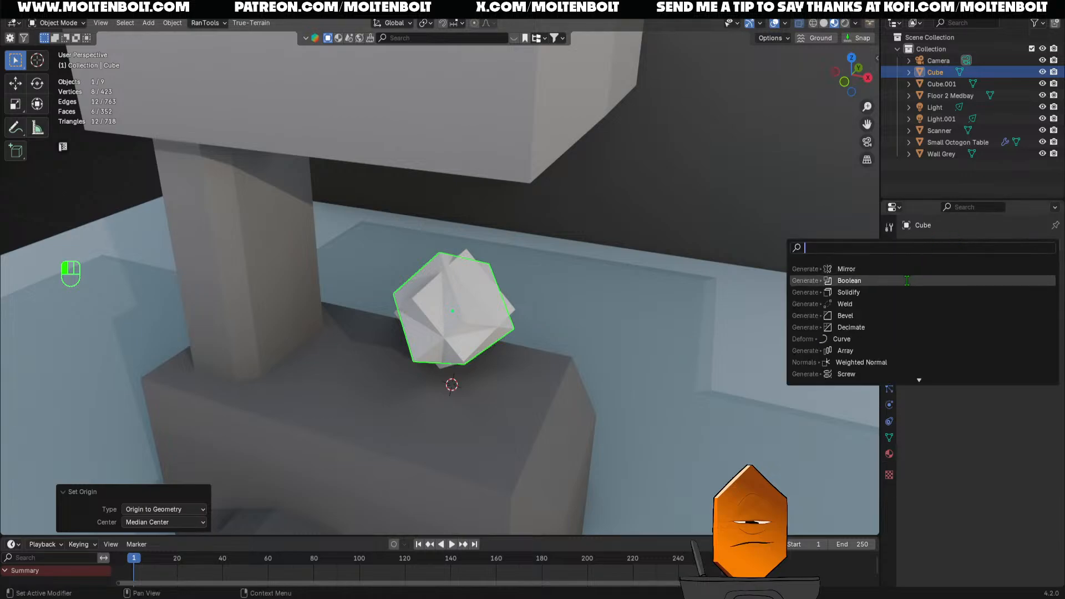
pyautogui.click(848, 280)
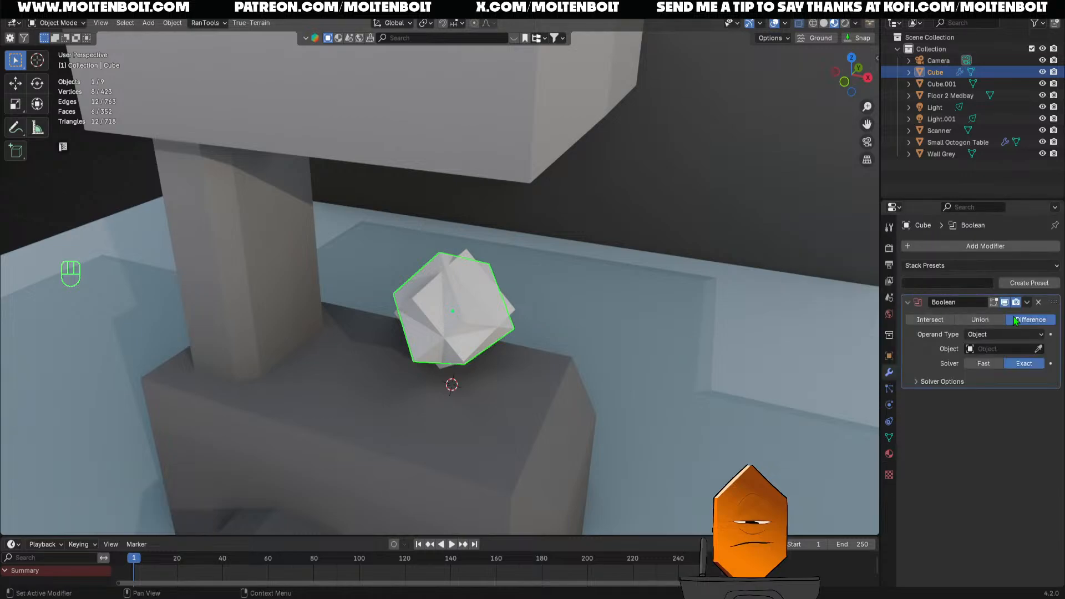
pyautogui.click(937, 320)
pyautogui.click(1037, 349)
pyautogui.click(466, 249)
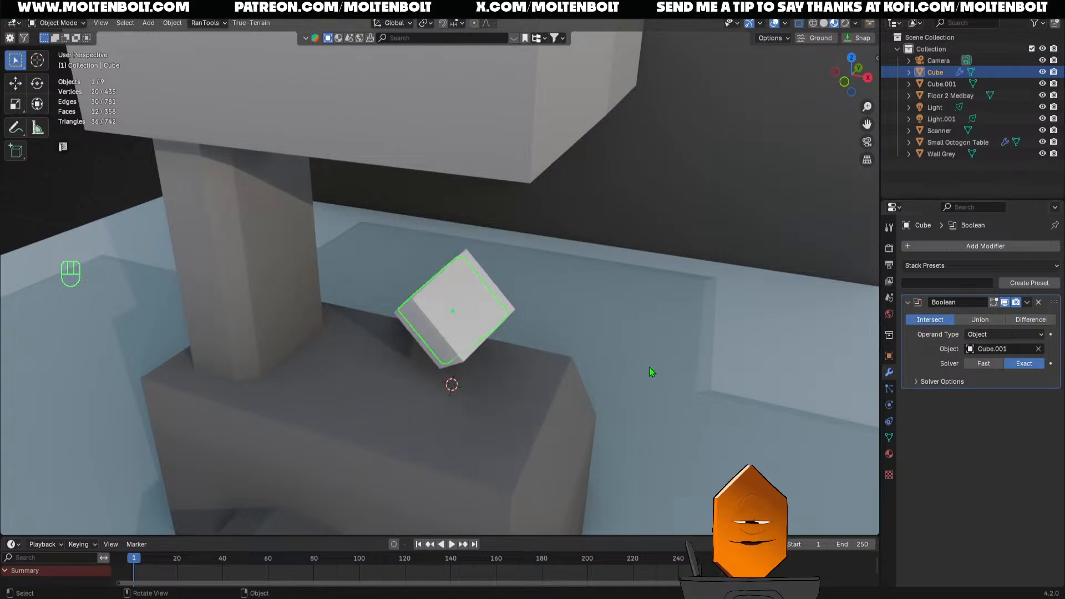
pyautogui.moveTo(650, 367); pyautogui.dragTo(638, 349, button='middle')
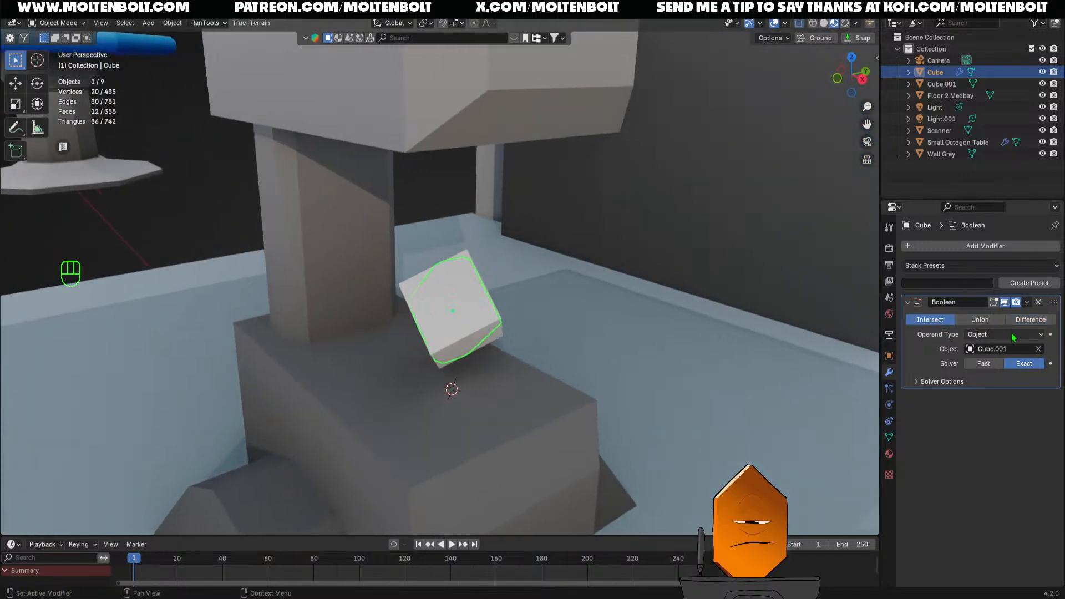
# Apply the Boolean modifier on the original cube and delete the Cube.001 operand
pyautogui.click(1027, 302)
pyautogui.click(1009, 317)
pyautogui.click(413, 295)
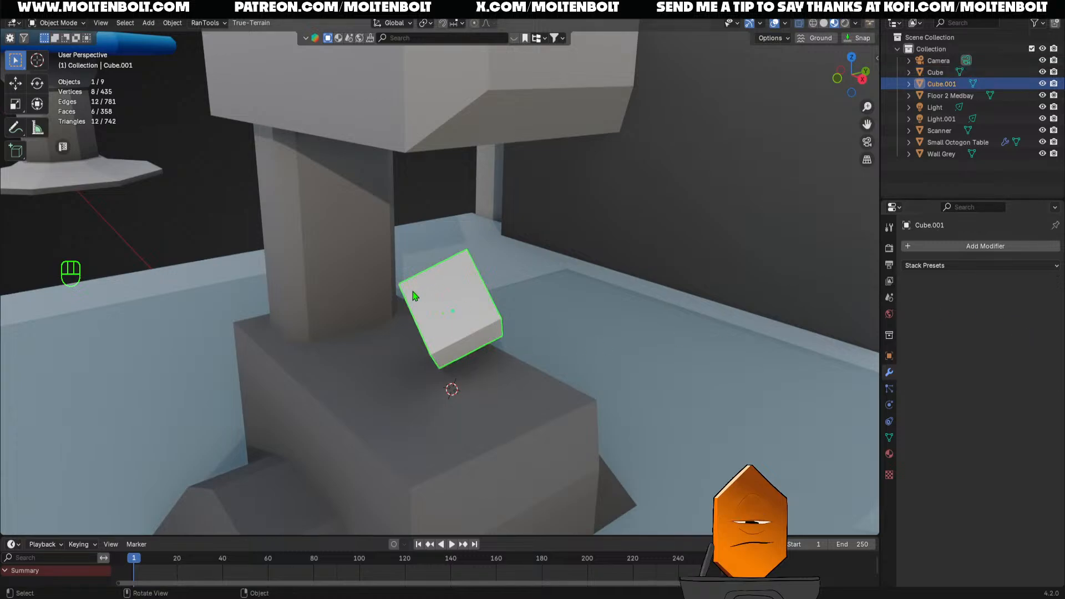
pyautogui.press('Delete')
pyautogui.moveTo(452, 327); pyautogui.dragTo(594, 316, button='middle')
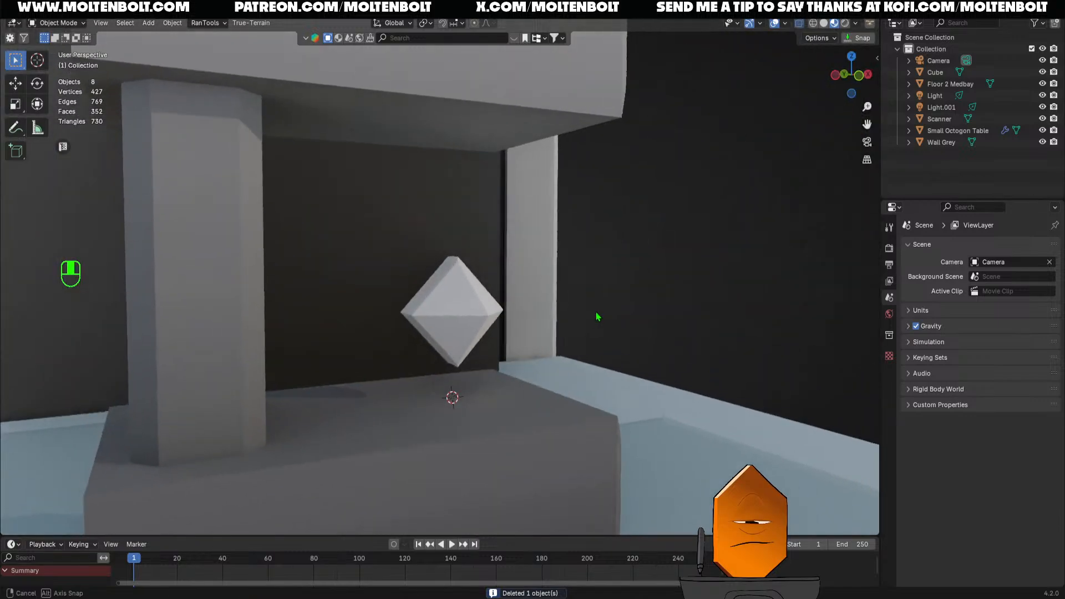
# Scale the resulting gem by about 1.7 and raise it slightly along Z between the scanner's base and head
pyautogui.click(525, 331)
pyautogui.press('s')
pyautogui.click(565, 281)
pyautogui.press('g')
pyautogui.press('z')
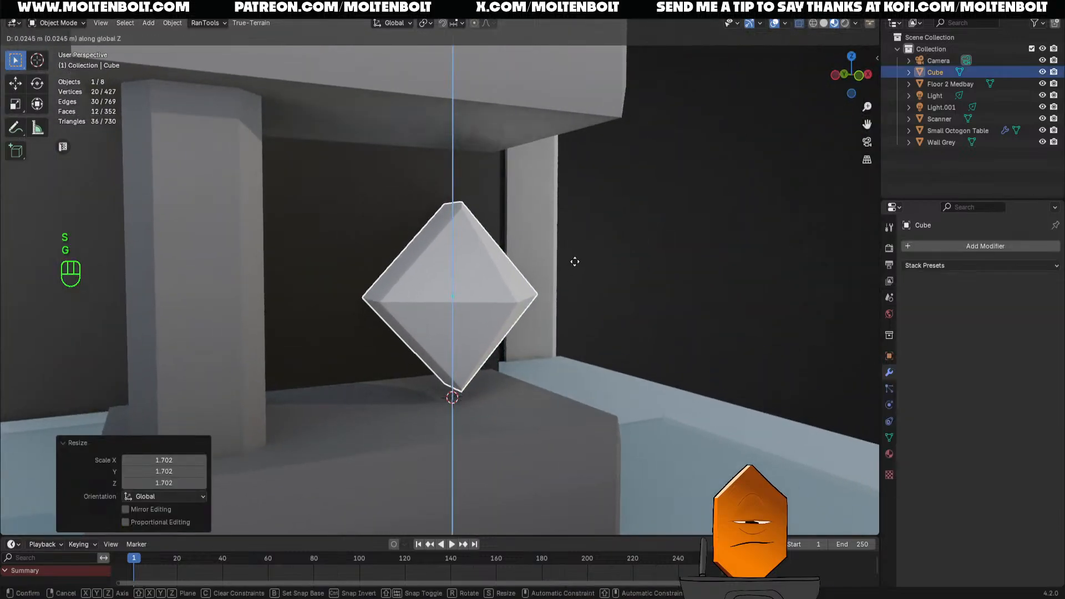
pyautogui.click(580, 252)
# Mark seams on the gem's edges by angle at 25 degrees and return to Object Mode
pyautogui.press('Tab')
pyautogui.moveTo(580, 252); pyautogui.dragTo(313, 312, button='middle')
pyautogui.press('1')
pyautogui.hotkey('shift', 'alt', 'z')
pyautogui.hotkey('shift', 'alt', 'z')
pyautogui.hotkey('alt', 'z')
pyautogui.scroll(-5, 523, 366)
pyautogui.press('Tab')
pyautogui.press('Tab')
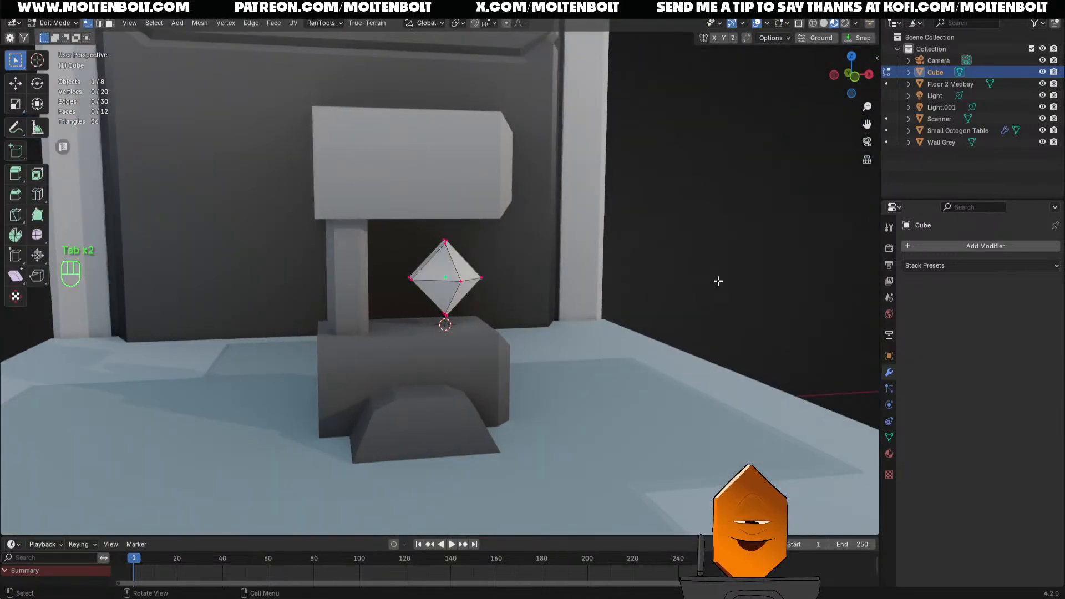
pyautogui.hotkey('alt', 'u')
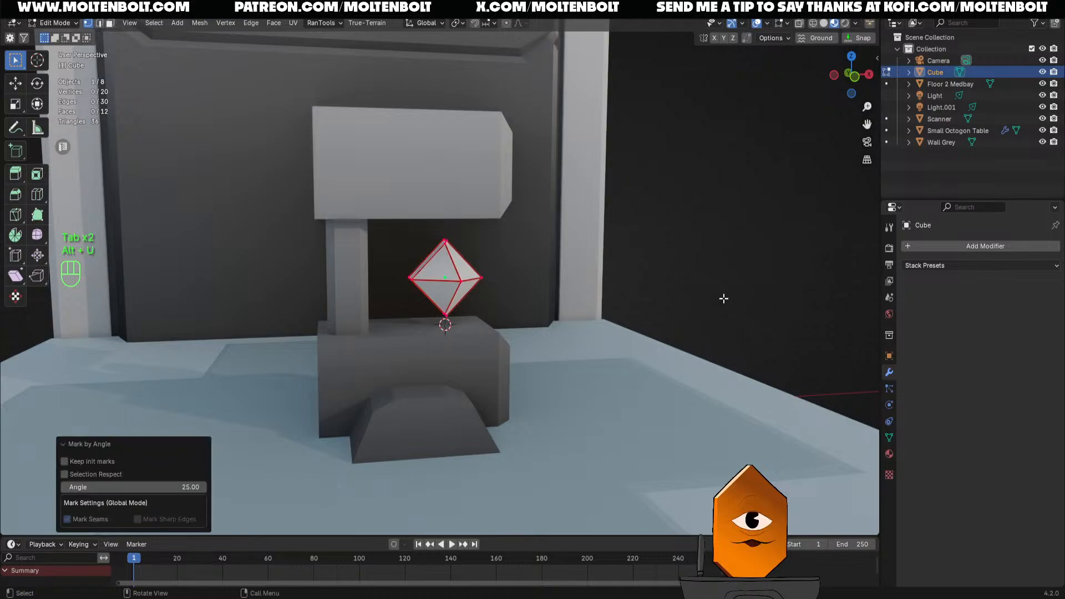
pyautogui.press('Tab')
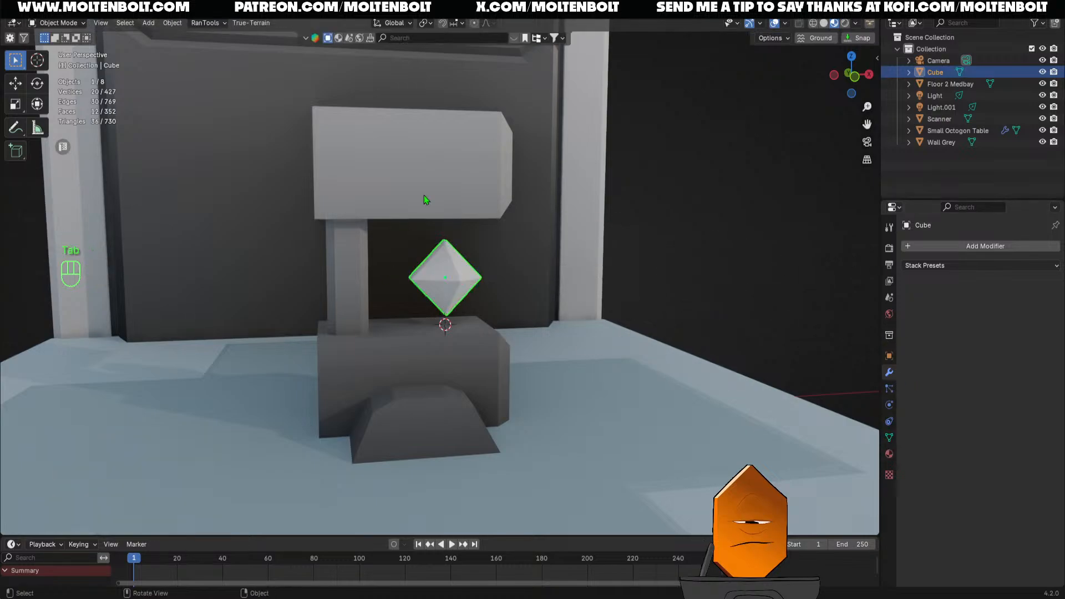
# Join the scanner and the gem into one object
pyautogui.keyDown('ctrl'); pyautogui.click(424, 195); pyautogui.keyUp('ctrl')
pyautogui.hotkey('ctrl', 'j')
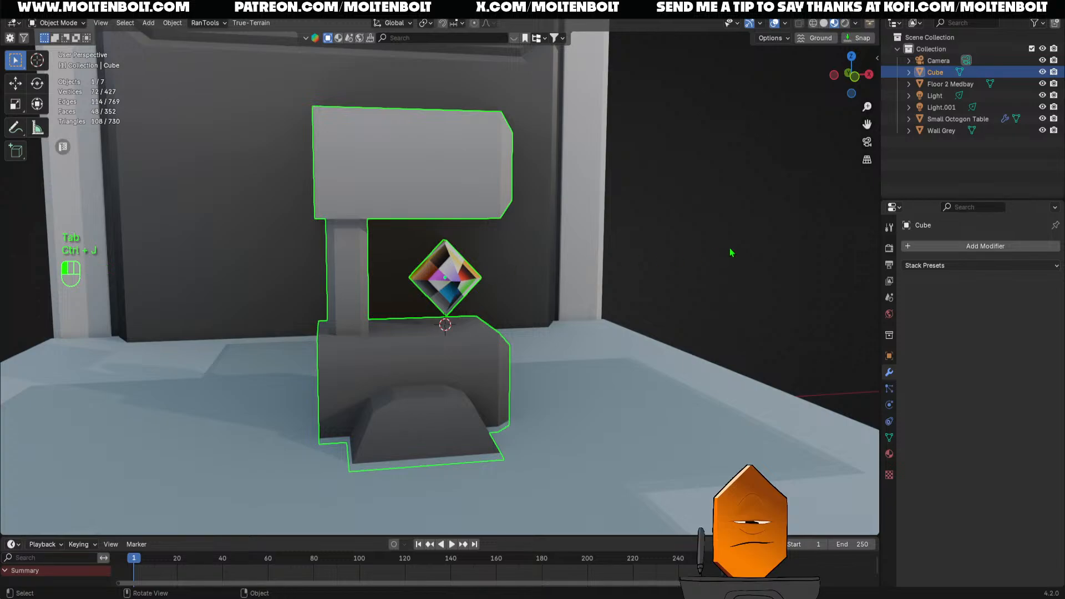
pyautogui.click(730, 253)
# Select only the gem's geometry in the joined mesh and unwrap it along its seams
pyautogui.moveTo(721, 257); pyautogui.dragTo(391, 251, button='middle')
pyautogui.press('Tab')
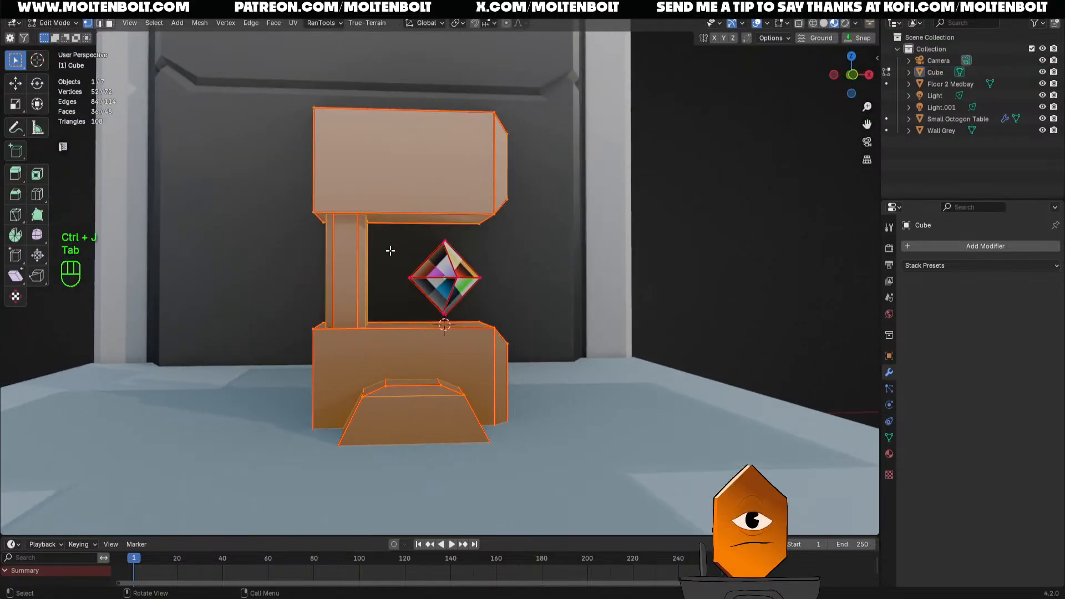
pyautogui.hotkey('alt', 'z')
pyautogui.moveTo(398, 233); pyautogui.dragTo(507, 316)
pyautogui.press('u')
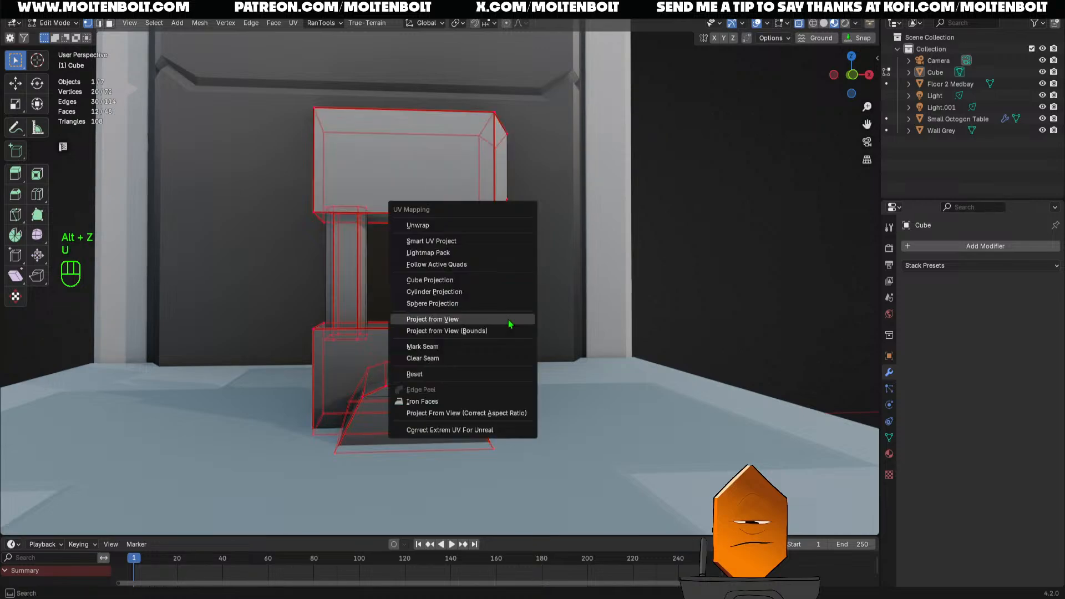
pyautogui.click(481, 228)
# In the UV Editing workspace, frame the gem in front orthographic view with overlays shown and select all its vertices
pyautogui.press('Tab')
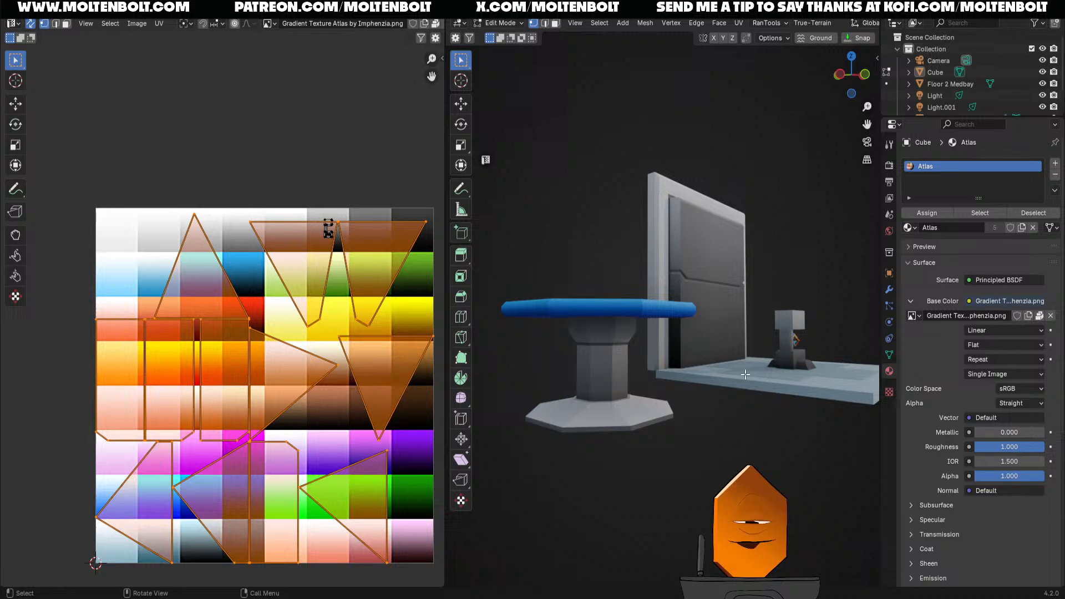
pyautogui.press('`')
pyautogui.click(715, 335)
pyautogui.keyDown('shift'); pyautogui.moveTo(715, 335); pyautogui.dragTo(477, 355, button='middle'); pyautogui.keyUp('shift')
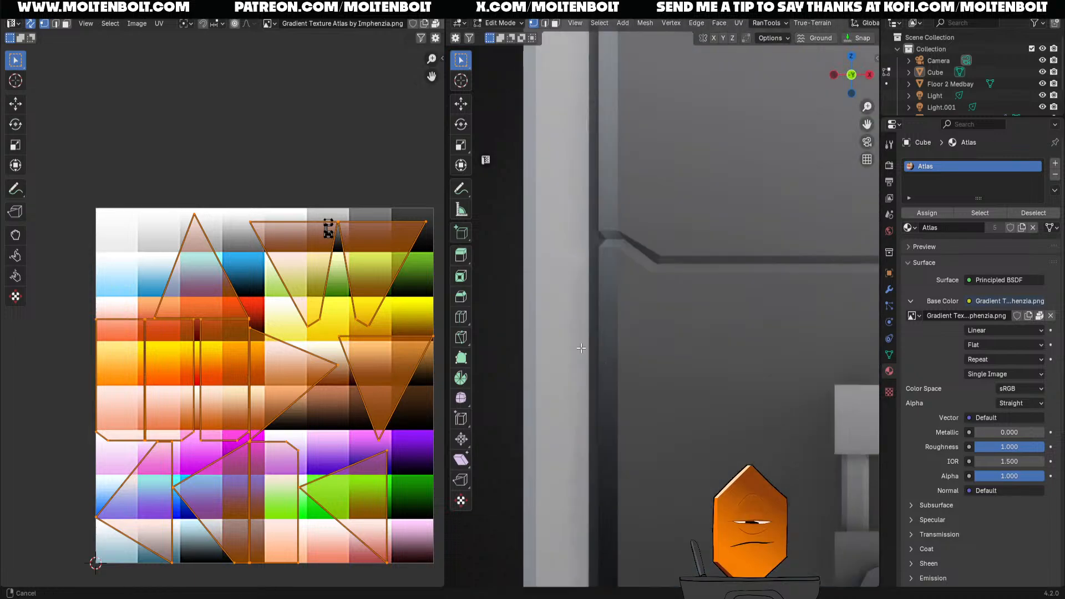
pyautogui.scroll(-2, 674, 380)
pyautogui.keyDown('shift'); pyautogui.moveTo(673, 380); pyautogui.dragTo(491, 259, button='middle'); pyautogui.keyUp('shift')
pyautogui.scroll(5, 606, 347)
pyautogui.scroll(1, 689, 340)
pyautogui.keyDown('shift'); pyautogui.moveTo(605, 363); pyautogui.dragTo(686, 387, button='middle'); pyautogui.keyUp('shift')
pyautogui.hotkey('alt', 'shift', 'z')
pyautogui.click(590, 306)
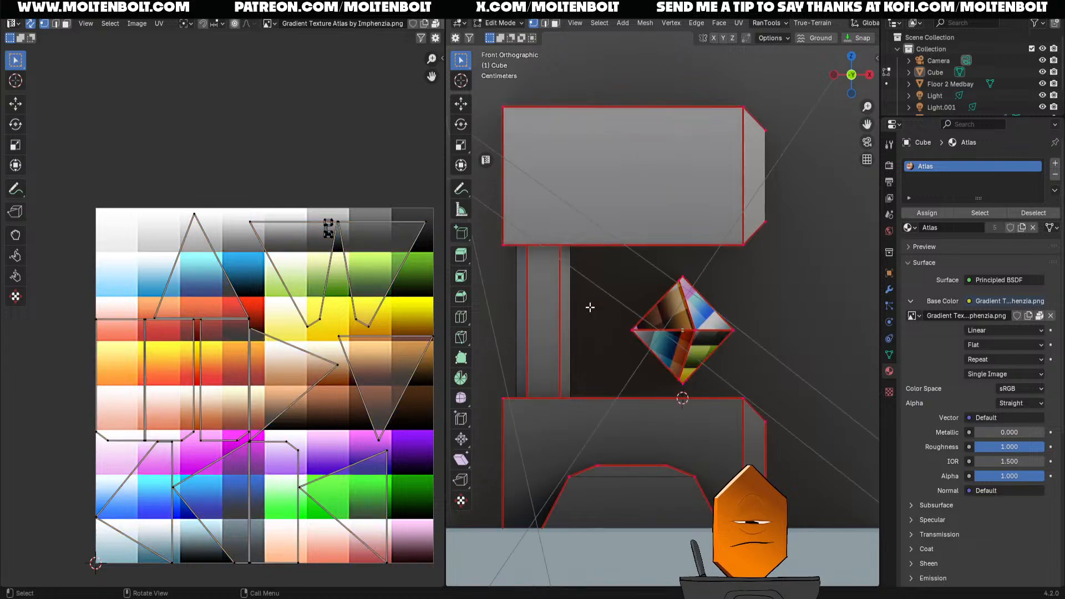
pyautogui.moveTo(602, 273); pyautogui.dragTo(784, 369)
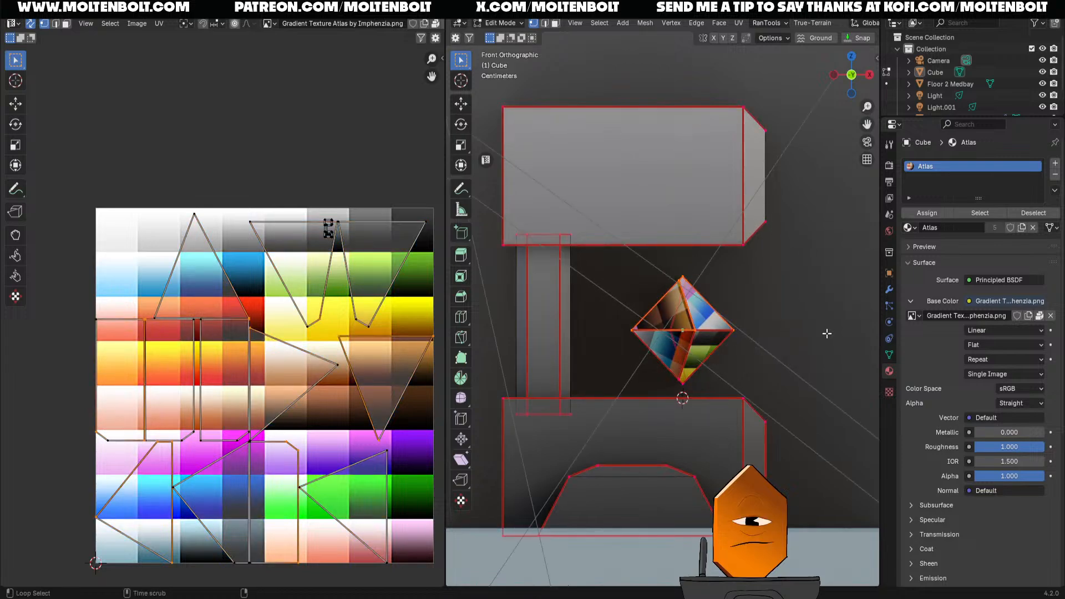
pyautogui.moveTo(616, 269); pyautogui.dragTo(772, 391)
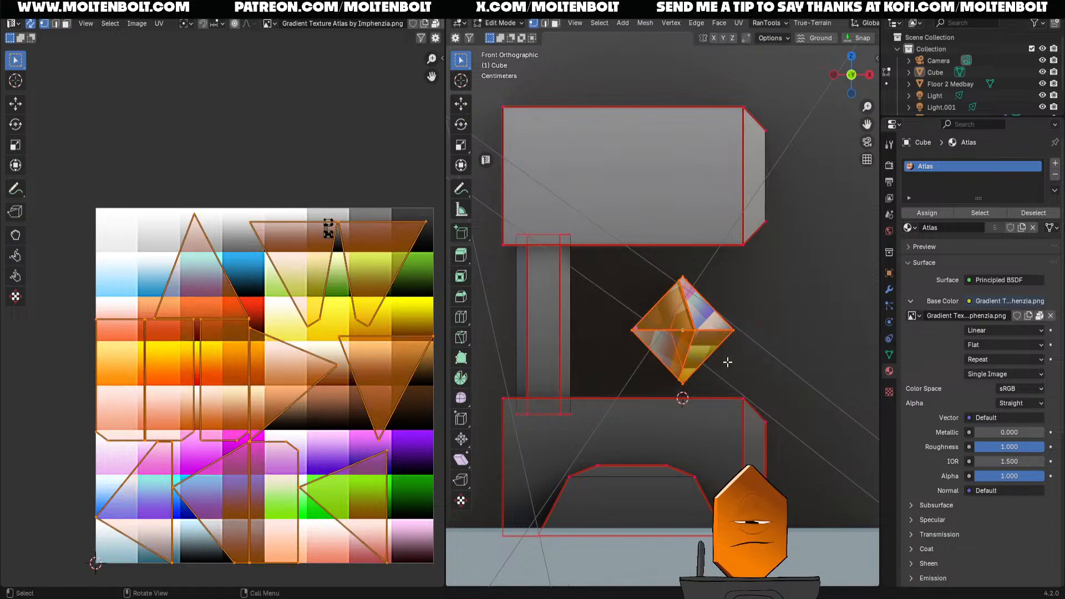
# Project the gem's UVs from the front view and shrink them to fit within one atlas swatch
pyautogui.press('u')
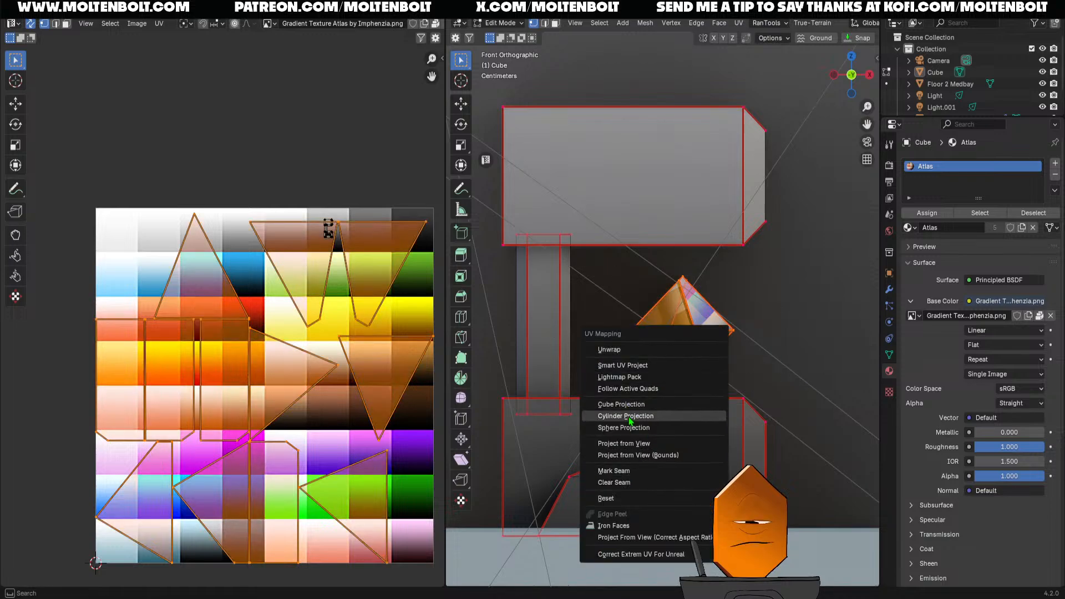
pyautogui.click(624, 443)
pyautogui.press('s')
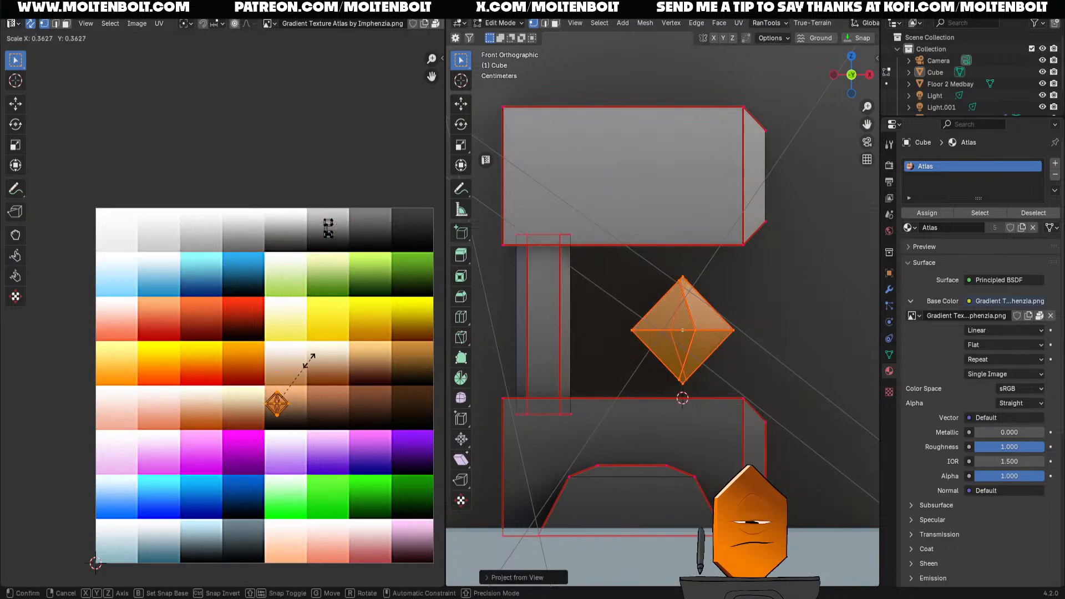
pyautogui.click(299, 397)
# Move the gem's UVs onto the magenta gradient swatch and stretch them along Y to span its height
pyautogui.press('g')
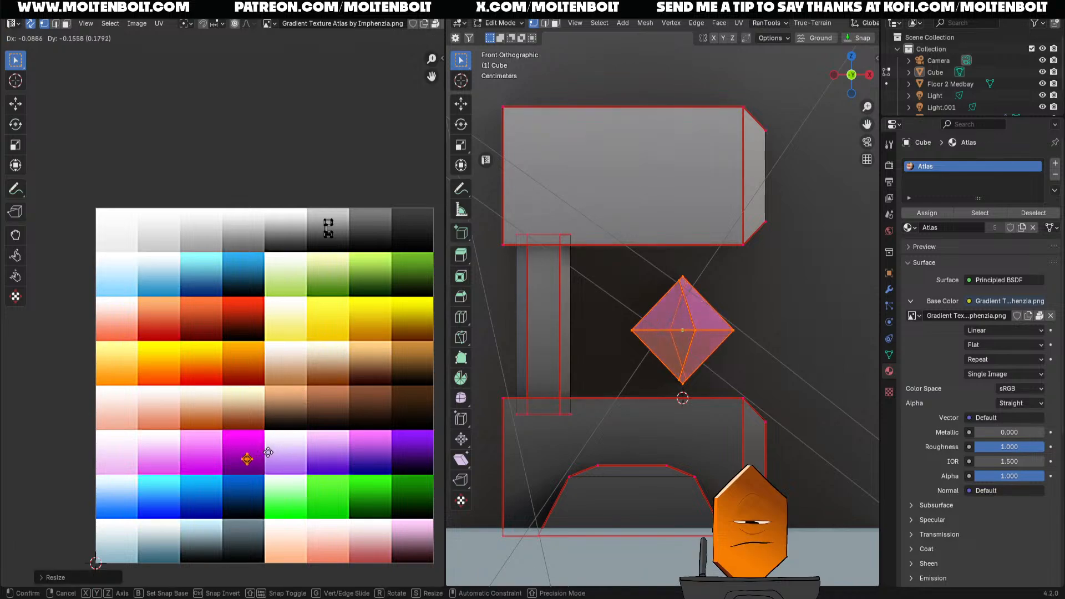
pyautogui.click(254, 451)
pyautogui.press('s')
pyautogui.press('y')
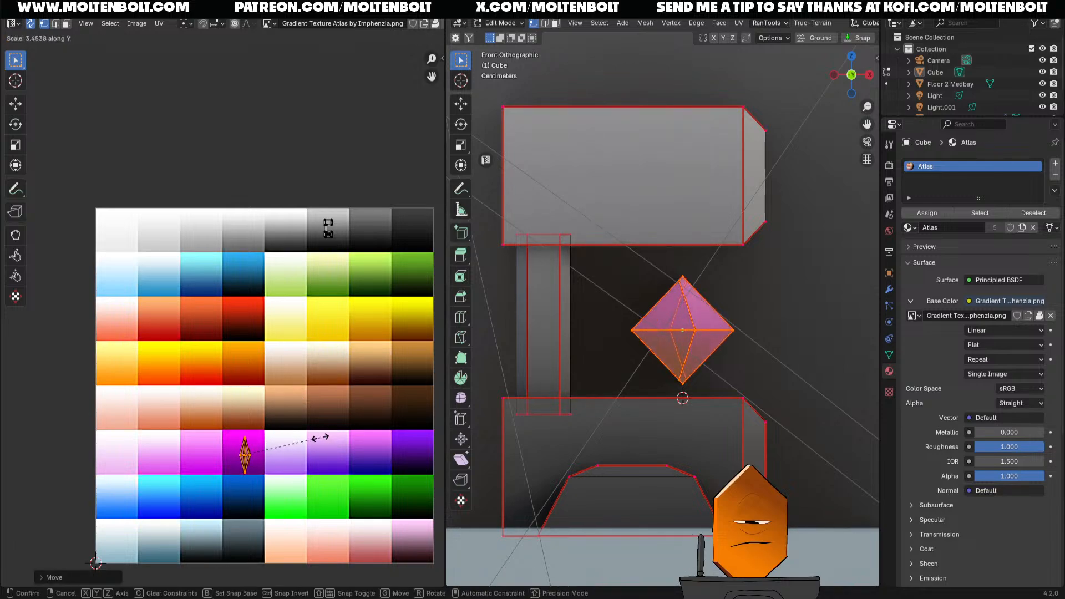
pyautogui.click(320, 437)
pyautogui.press('g')
pyautogui.click(321, 441)
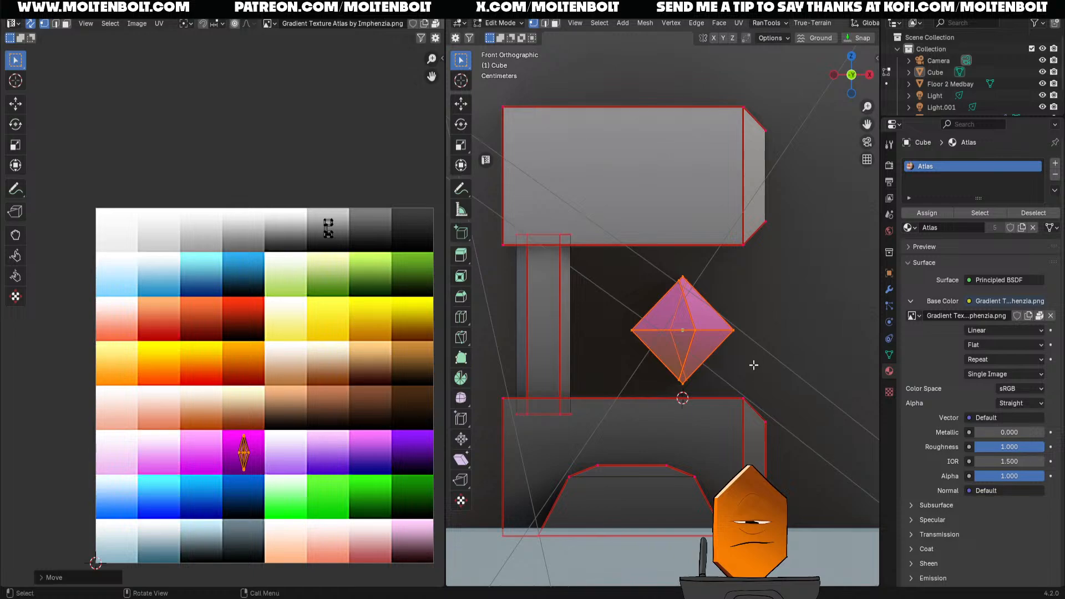
# Shift the gem's UVs sideways onto the pink-to-blue gradient swatch and save the file
pyautogui.hotkey('shift', 'alt', 'z')
pyautogui.moveTo(774, 355); pyautogui.dragTo(736, 400, button='middle')
pyautogui.press('g')
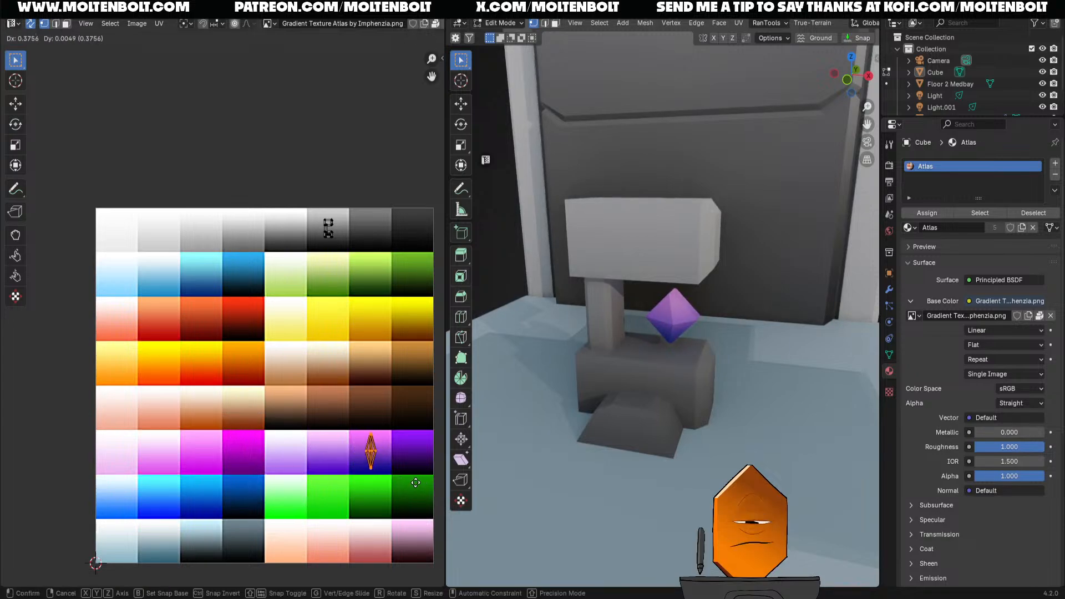
pyautogui.click(414, 483)
pyautogui.scroll(-2, 726, 432)
pyautogui.moveTo(729, 432); pyautogui.dragTo(696, 427, button='middle')
pyautogui.hotkey('ctrl', 's')
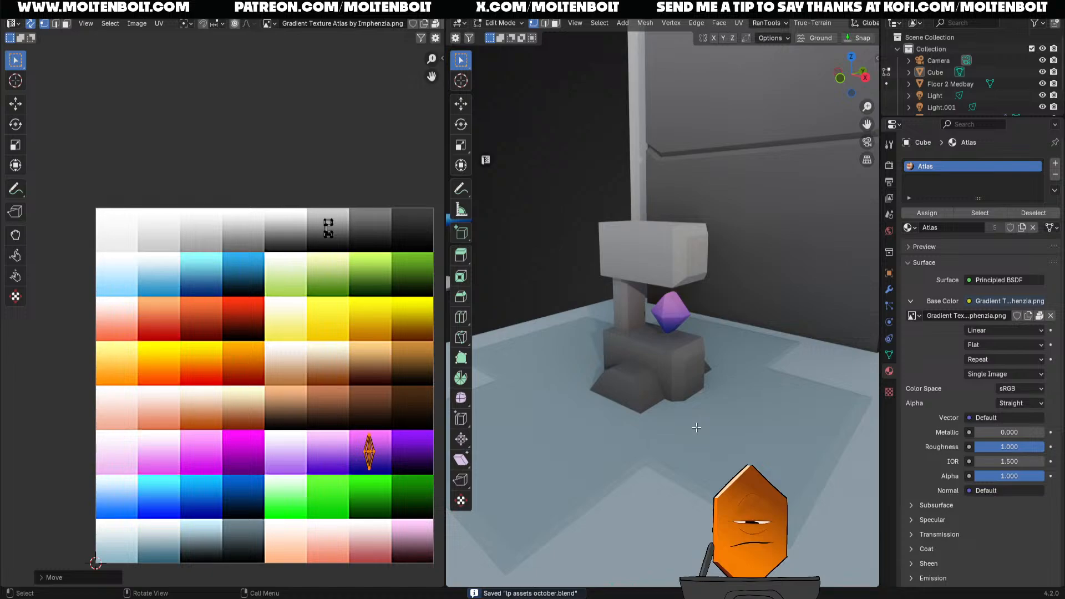
# Return to Object Mode in the Layout workspace, check the joined scanner from several angles and save the file
pyautogui.scroll(-2, 625, 251)
pyautogui.press('Tab')
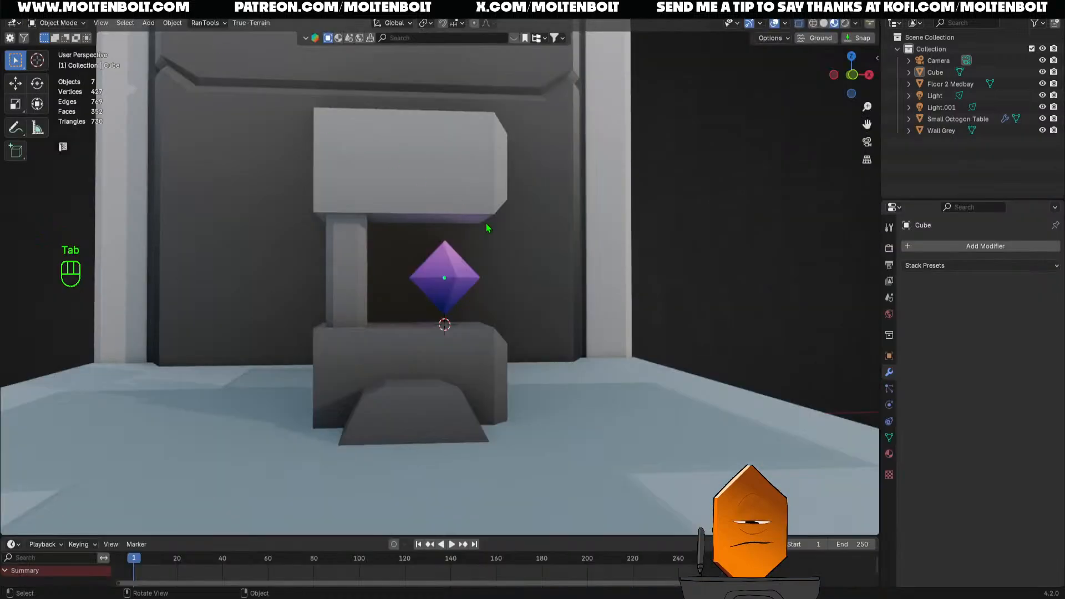
pyautogui.moveTo(355, 344); pyautogui.dragTo(379, 294, button='middle')
pyautogui.keyDown('shift'); pyautogui.moveTo(379, 294); pyautogui.dragTo(461, 244, button='middle'); pyautogui.keyUp('shift')
pyautogui.click(550, 192)
pyautogui.keyDown('ctrl'); pyautogui.moveTo(550, 192); pyautogui.dragTo(516, 322, button='middle'); pyautogui.keyUp('ctrl')
pyautogui.moveTo(494, 328); pyautogui.dragTo(549, 327, button='middle')
pyautogui.keyDown('ctrl'); pyautogui.moveTo(471, 327); pyautogui.dragTo(466, 372, button='middle'); pyautogui.keyUp('ctrl')
pyautogui.keyDown('shift'); pyautogui.moveTo(436, 238); pyautogui.dragTo(488, 286, button='middle'); pyautogui.keyUp('shift')
pyautogui.keyDown('shift'); pyautogui.moveTo(507, 373); pyautogui.dragTo(464, 309, button='middle'); pyautogui.keyUp('shift')
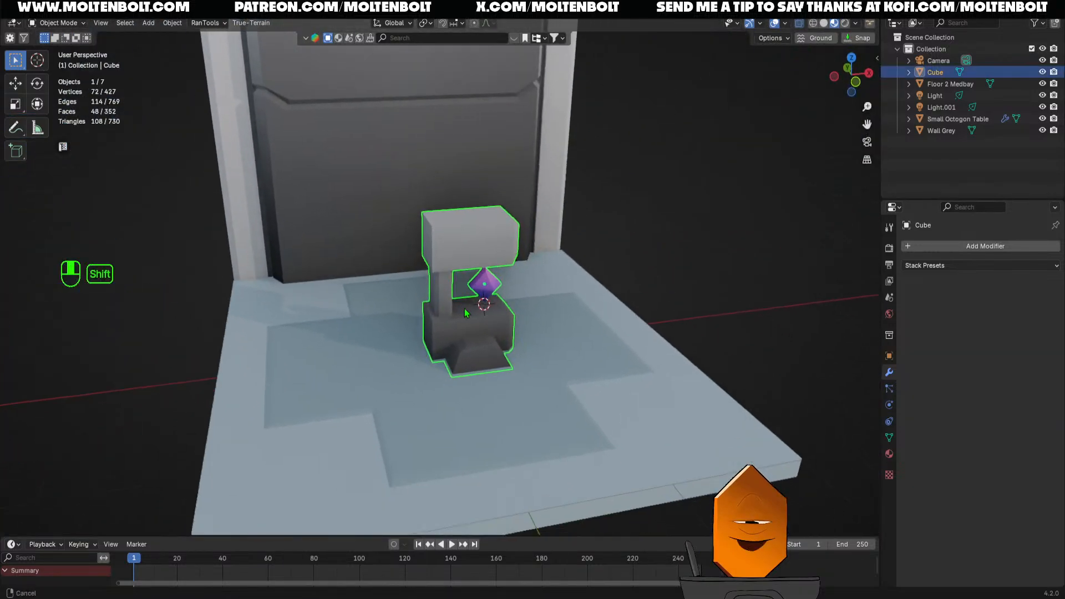
pyautogui.moveTo(669, 311); pyautogui.dragTo(621, 314, button='middle')
pyautogui.hotkey('ctrl', 's')
pyautogui.moveTo(525, 323); pyautogui.dragTo(628, 306, button='middle')
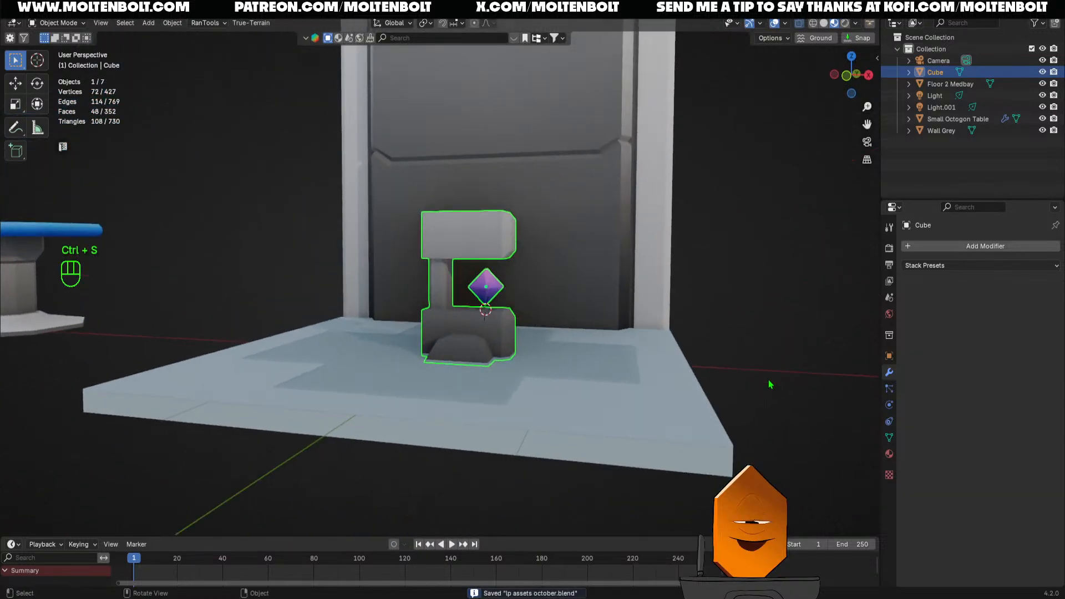
# Duplicate the scanner's Atlas material as a separate copy and rename it Atlas Metallic
pyautogui.click(889, 454)
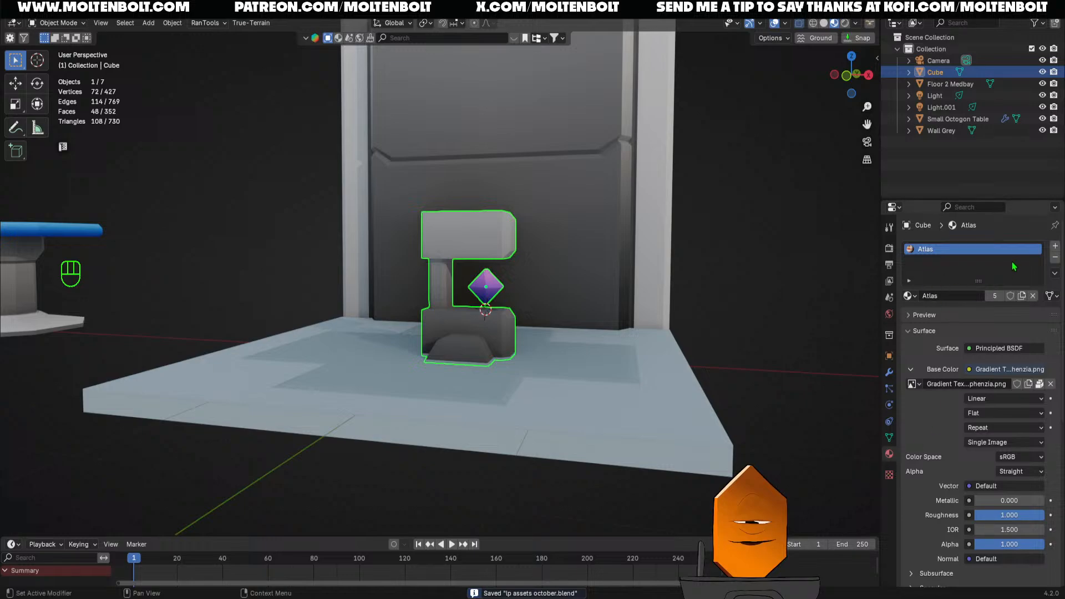
pyautogui.click(1021, 296)
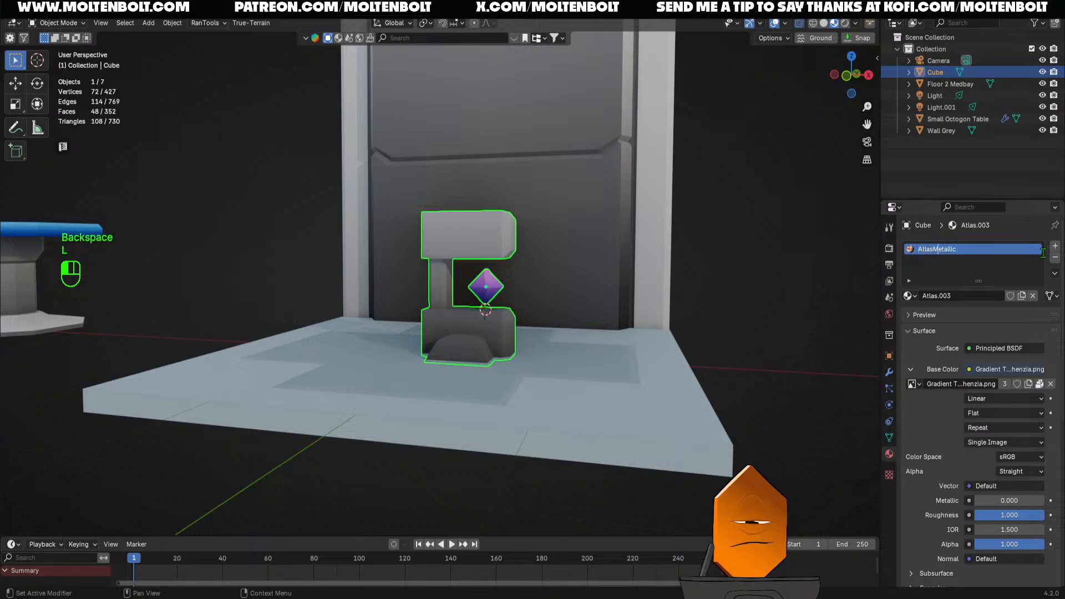
pyautogui.press('Left')
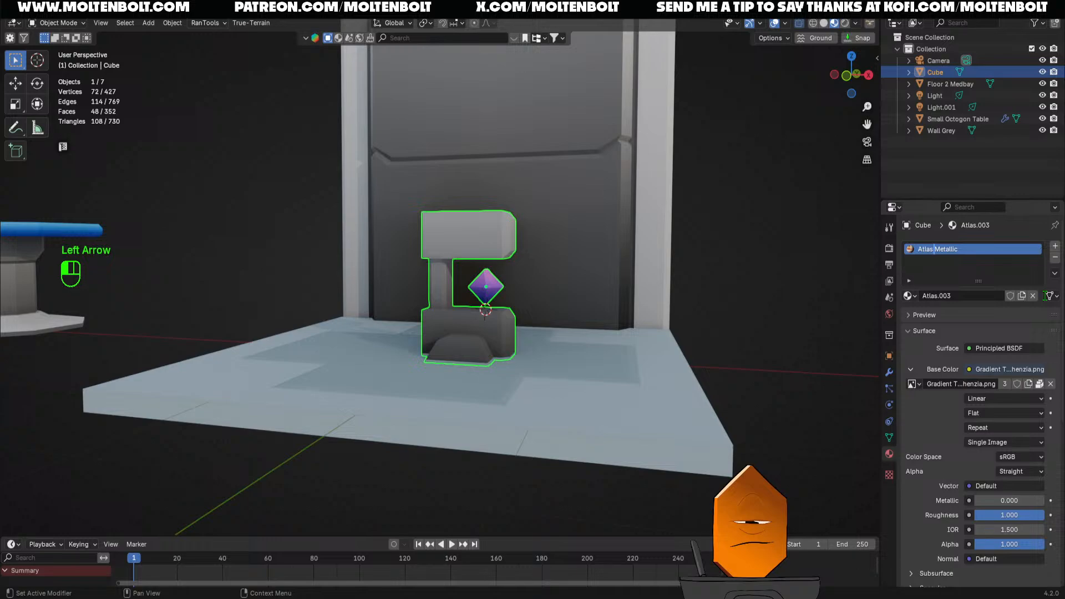
pyautogui.click(815, 352)
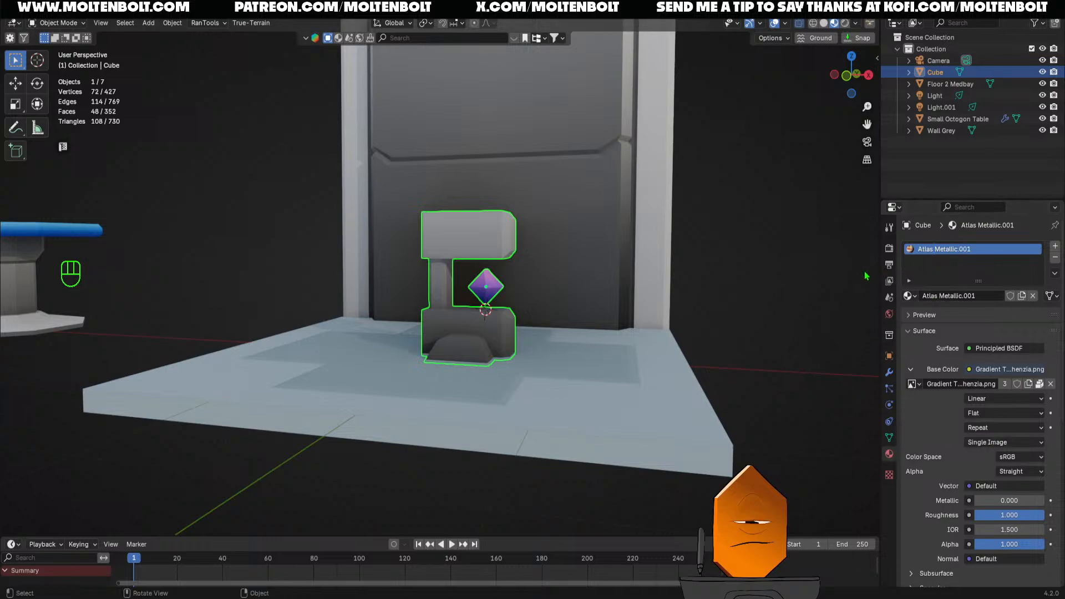
# Try the existing Atlas Metallic material on the scanner, then remove its material slot
pyautogui.click(907, 296)
pyautogui.click(931, 323)
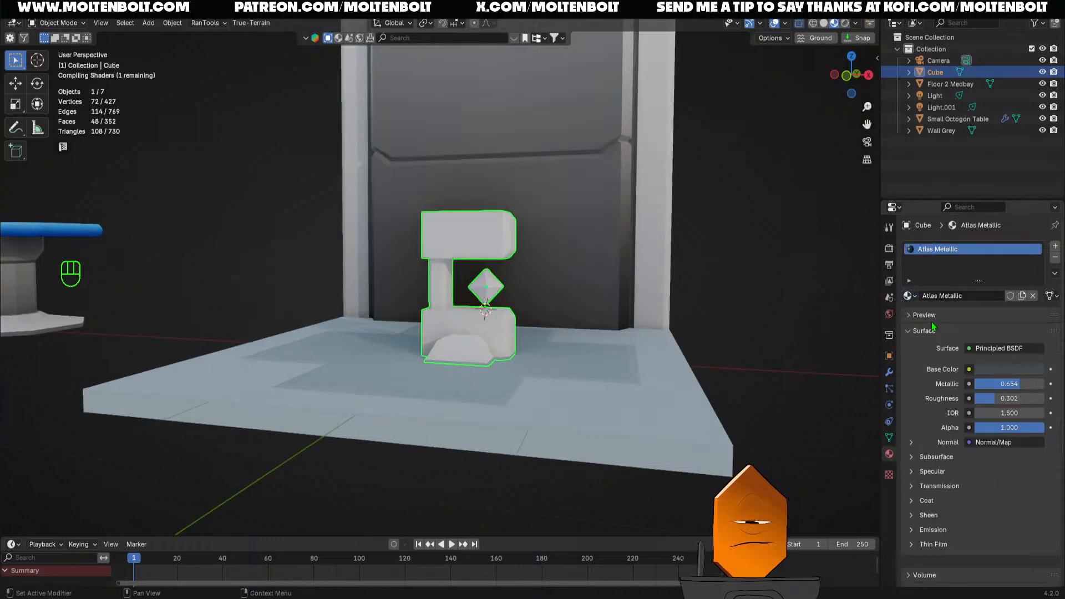
pyautogui.moveTo(734, 298)
pyautogui.mouseDown(button='middle')
pyautogui.moveTo(722, 333)
pyautogui.moveTo(735, 303)
pyautogui.mouseUp(button='middle')
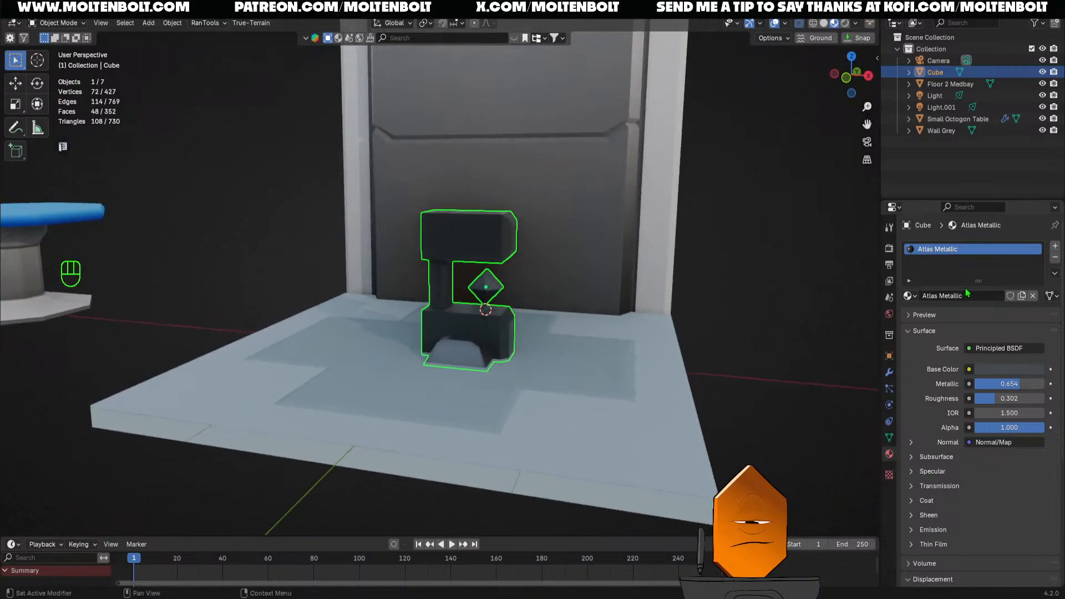
pyautogui.click(909, 297)
pyautogui.click(1054, 258)
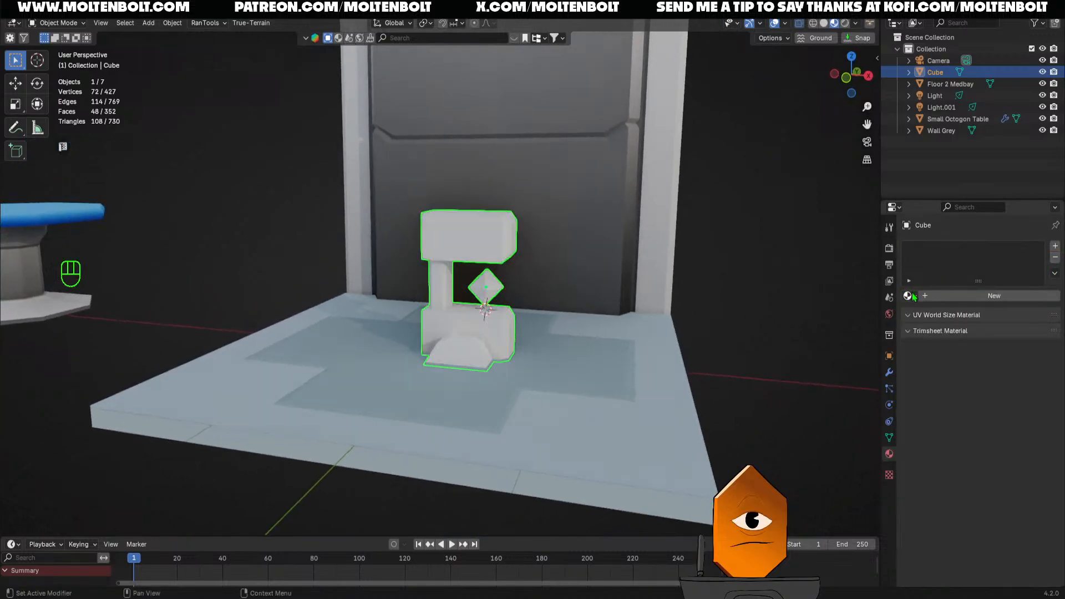
# Undo the slot removal and material swap, keeping the renamed copy of the Atlas material on the scanner
pyautogui.hotkey('ctrl', 'z')
pyautogui.hotkey('ctrl', 'z')
pyautogui.hotkey('ctrl', 'z')
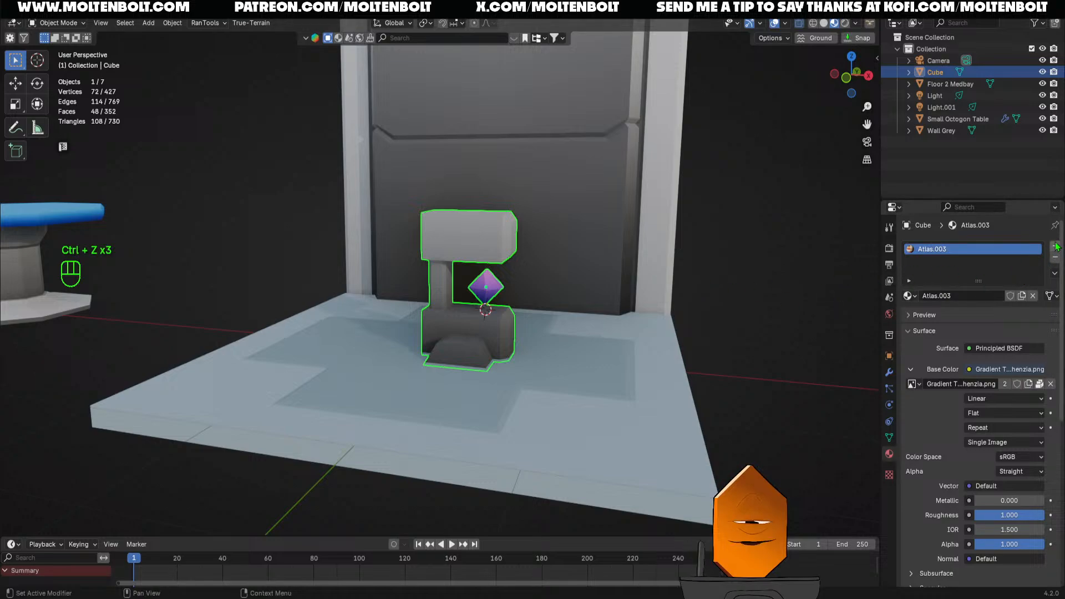
pyautogui.hotkey('ctrl', 'shift', 'z')
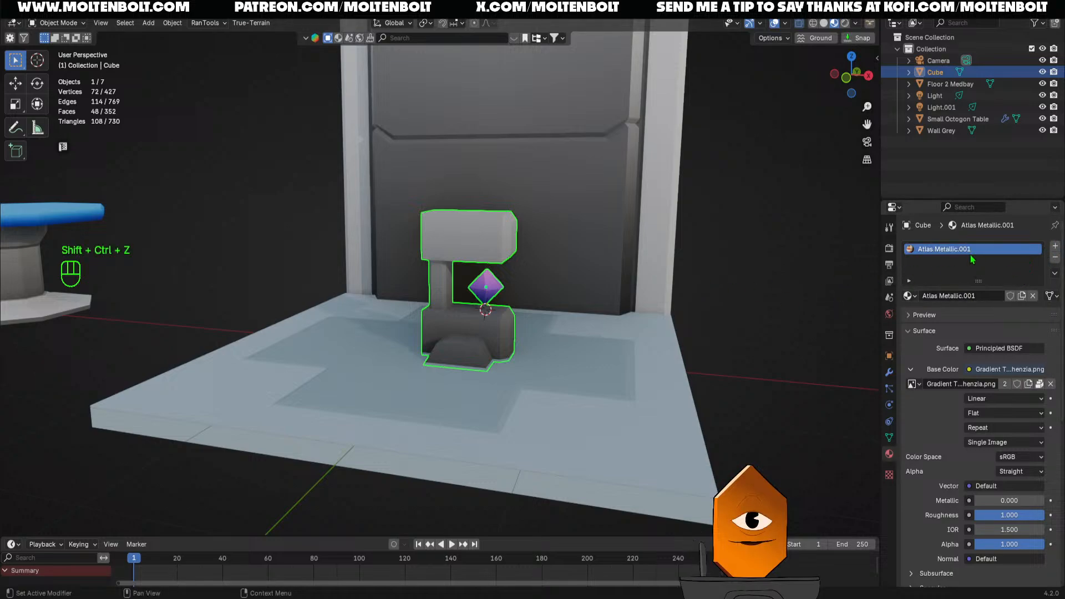
# Switch the outliner to the Blender File display mode to list the file's data-blocks
pyautogui.doubleClick(959, 250)
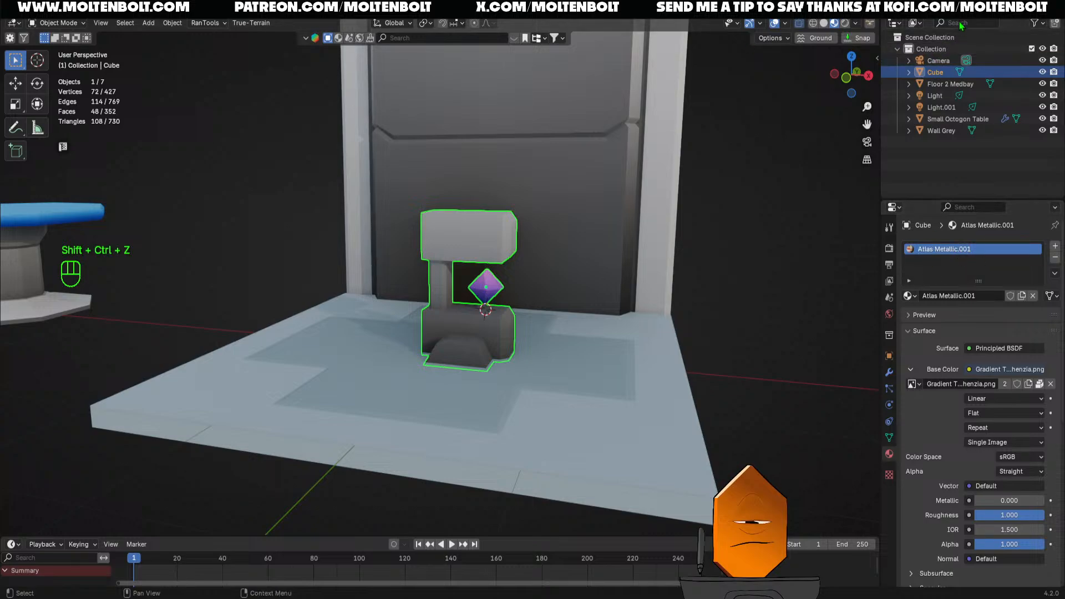
pyautogui.click(912, 23)
pyautogui.click(930, 95)
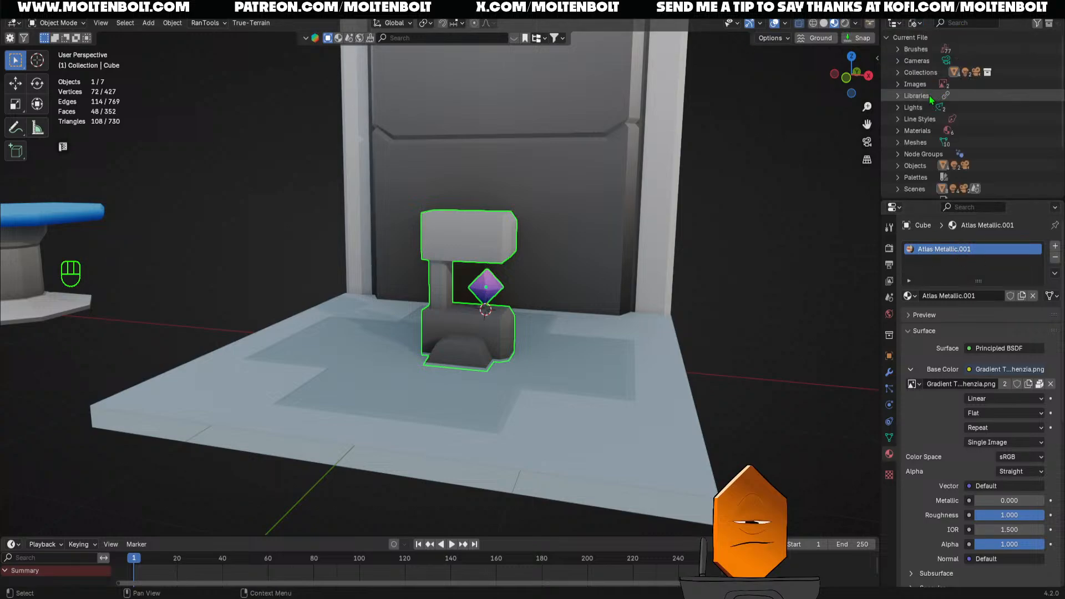
# Expand the file's Materials data-blocks in the outliner down to the duplicate Atlas entries
pyautogui.click(897, 130)
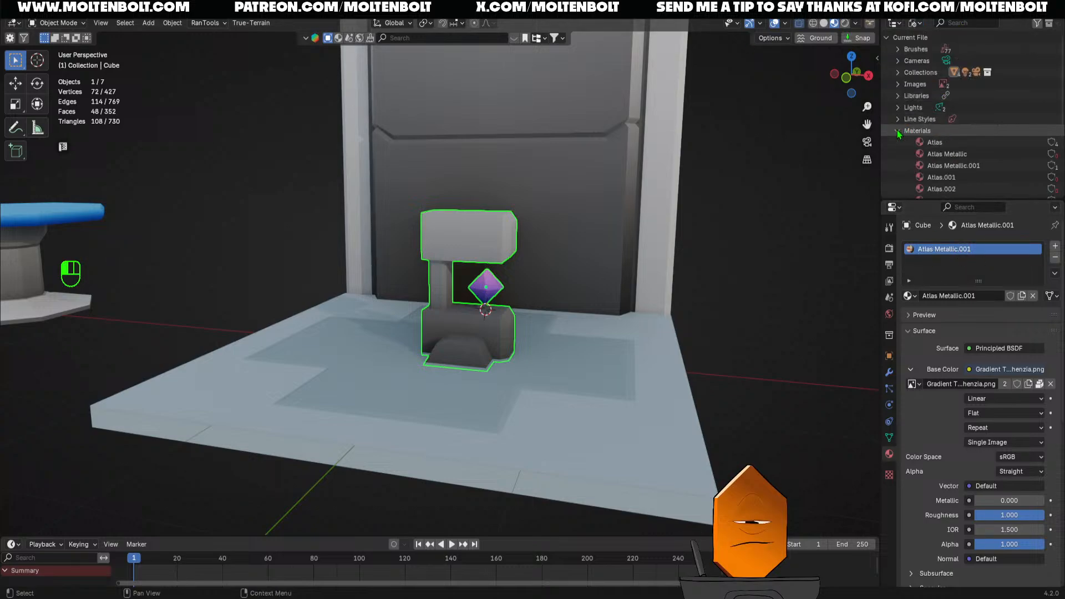
pyautogui.click(940, 157)
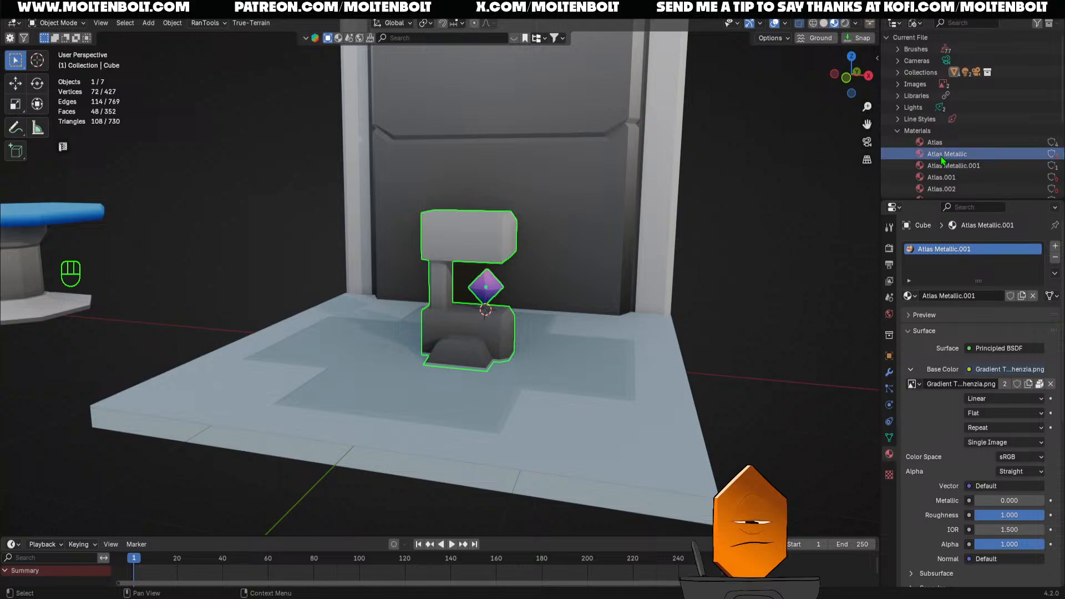
pyautogui.scroll(-2, 941, 158)
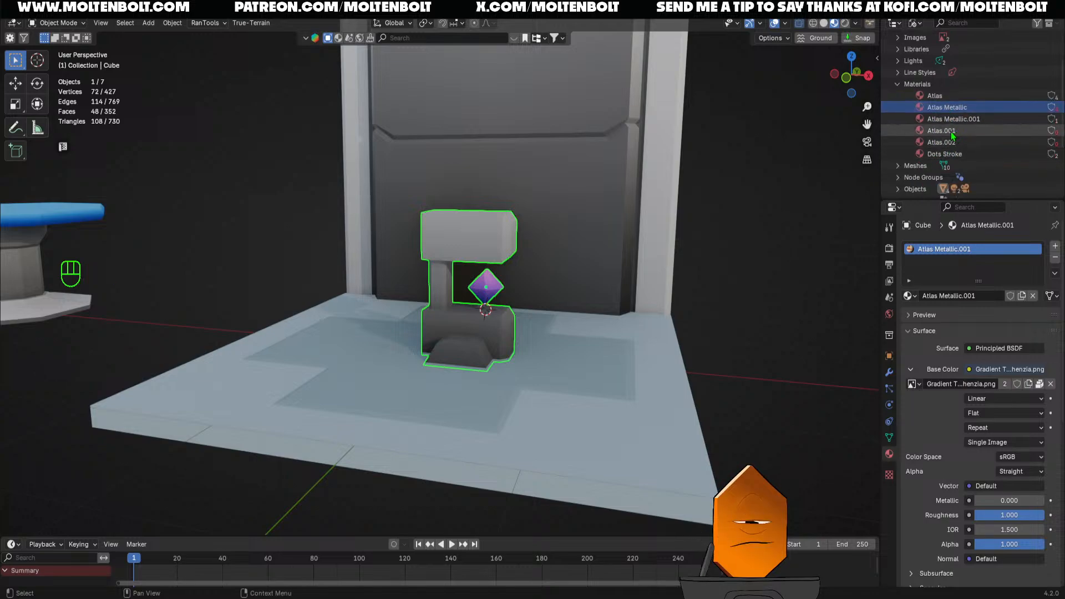
pyautogui.click(945, 133)
pyautogui.keyDown('ctrl'); pyautogui.click(947, 142); pyautogui.keyUp('ctrl')
pyautogui.keyDown('ctrl'); pyautogui.click(937, 97); pyautogui.keyUp('ctrl')
pyautogui.rightClick(937, 98)
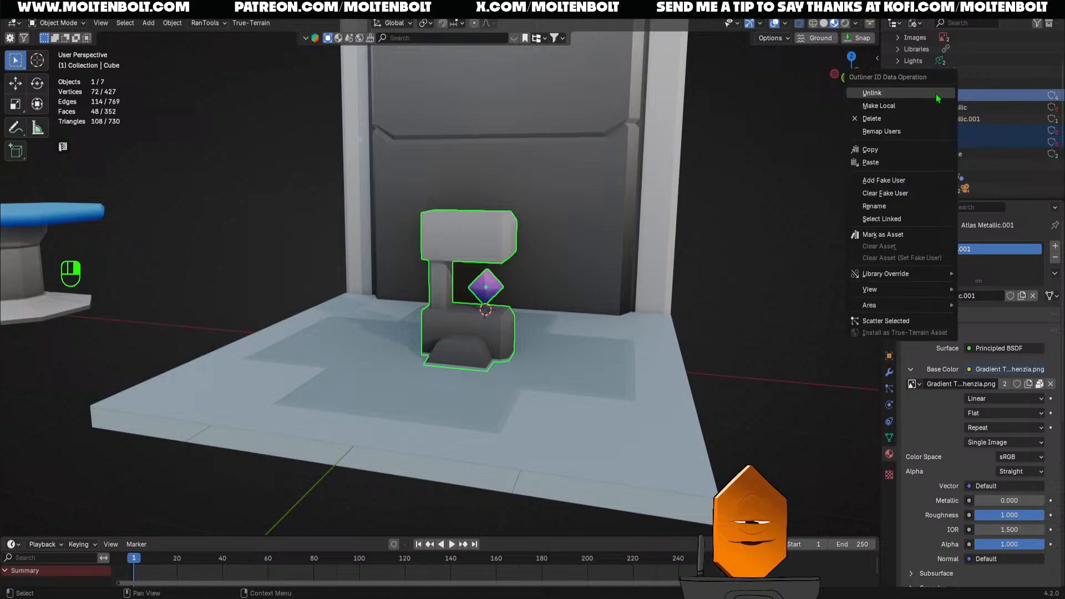
pyautogui.press('Escape')
pyautogui.keyDown('ctrl'); pyautogui.click(946, 108); pyautogui.keyUp('ctrl')
pyautogui.rightClick(953, 111)
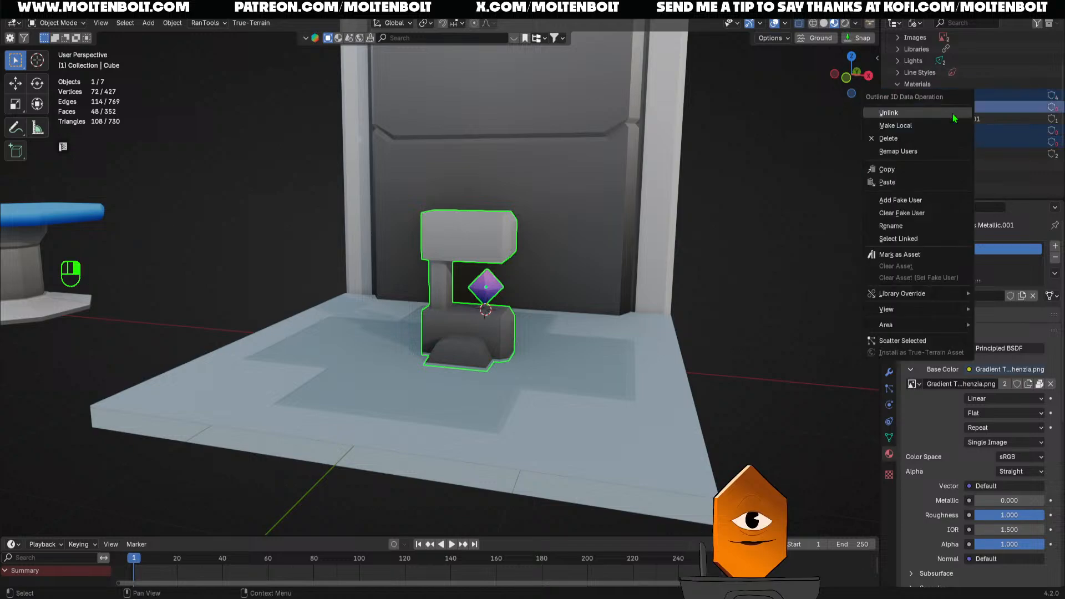
# Delete the unused materials Atlas Metallic, Atlas.001 and Atlas.002, and return the outliner to the View Layer display mode
pyautogui.click(958, 108)
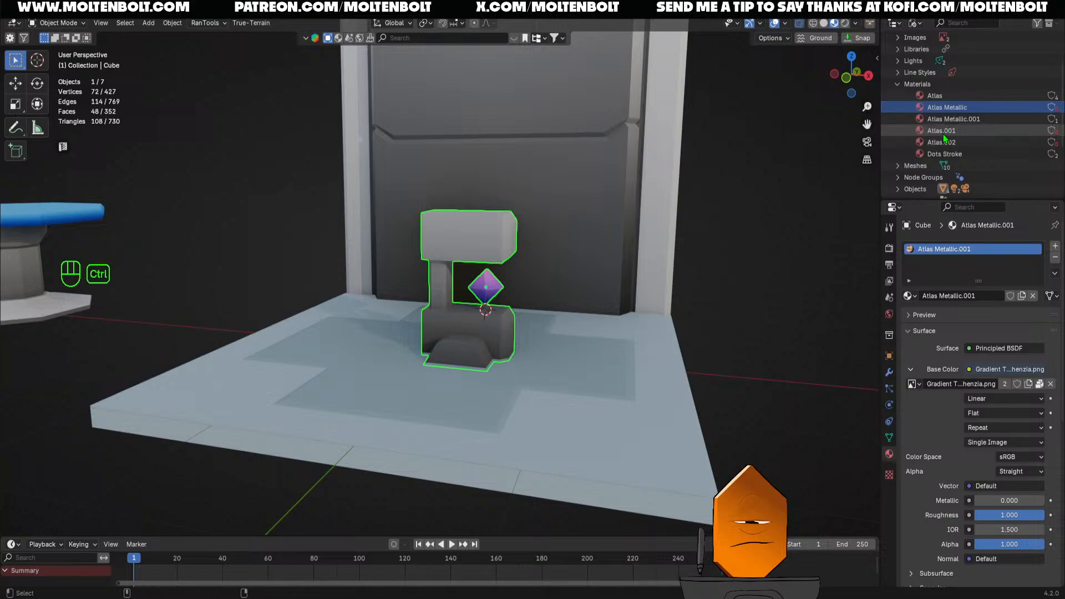
pyautogui.keyDown('ctrl'); pyautogui.click(944, 133); pyautogui.keyUp('ctrl')
pyautogui.keyDown('ctrl'); pyautogui.click(943, 143); pyautogui.keyUp('ctrl')
pyautogui.rightClick(944, 145)
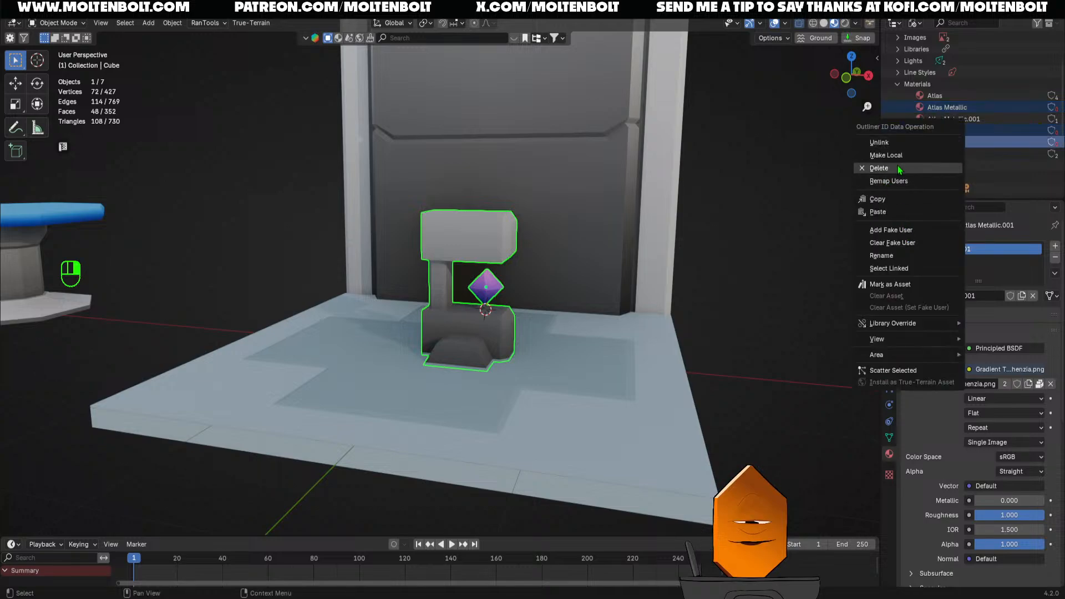
pyautogui.click(897, 165)
pyautogui.click(914, 23)
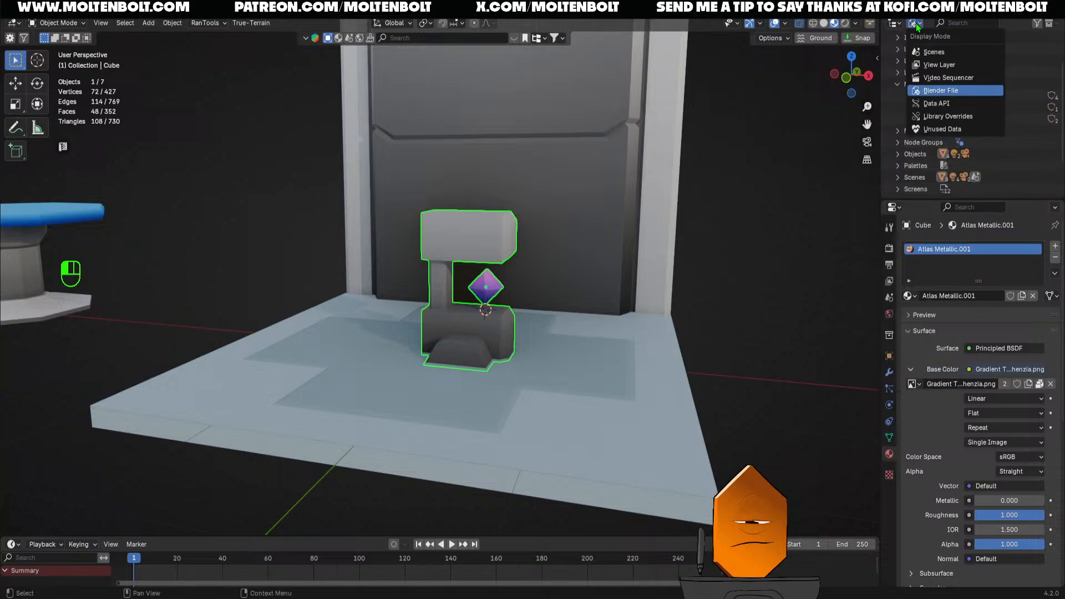
pyautogui.click(938, 65)
# Set the scanner material's Metallic to 0.827 and its Roughness to 0.591
pyautogui.moveTo(721, 289); pyautogui.dragTo(501, 259, button='middle')
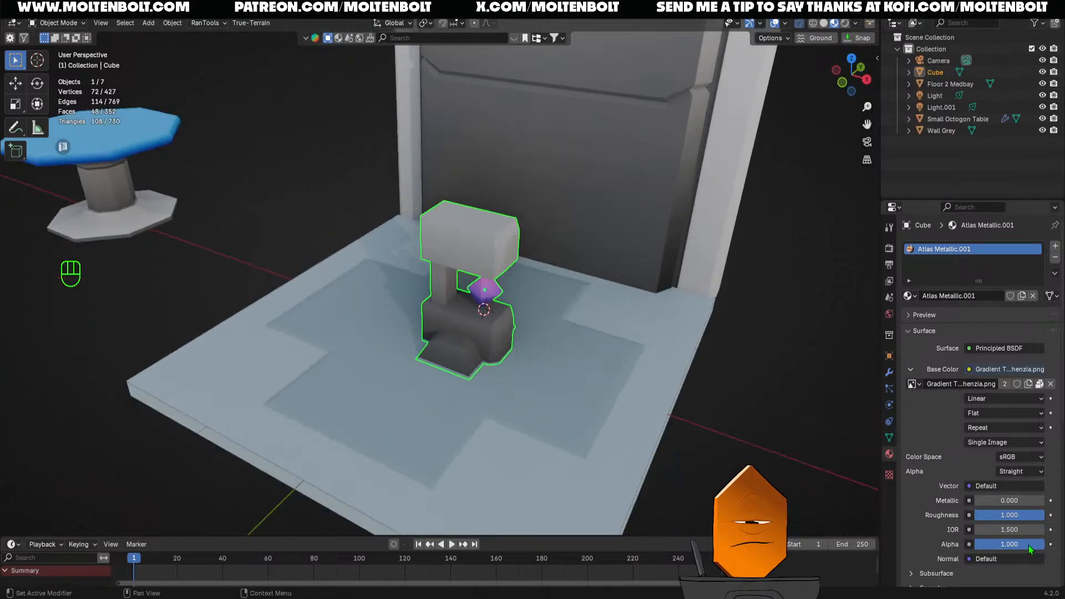
pyautogui.moveTo(990, 502); pyautogui.dragTo(1034, 502)
pyautogui.moveTo(1042, 501); pyautogui.dragTo(1032, 500)
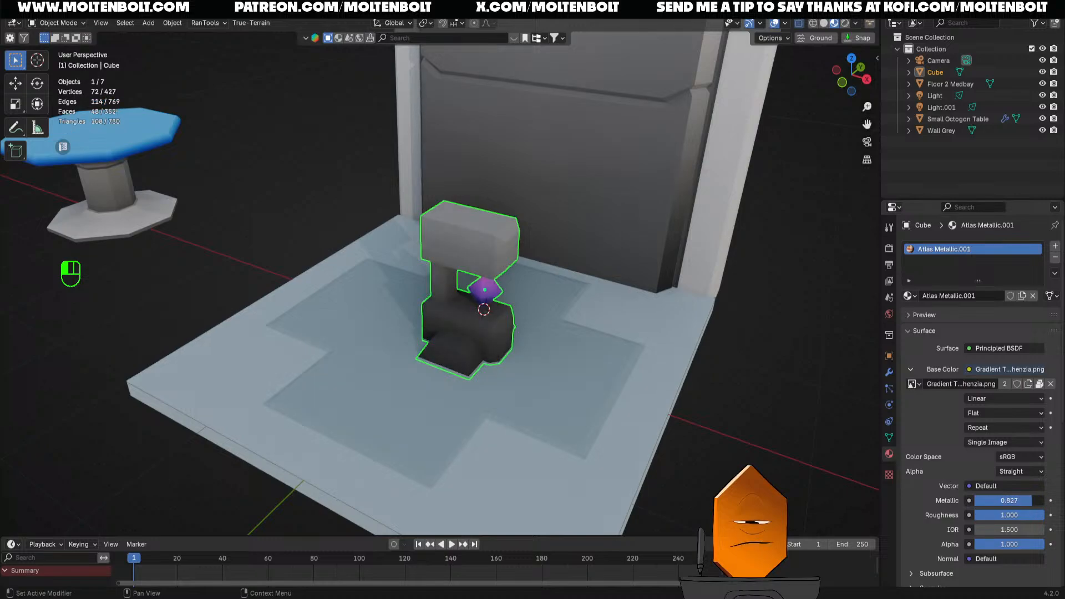
pyautogui.click(1025, 515)
pyautogui.write('0.677')
pyautogui.press('Return')
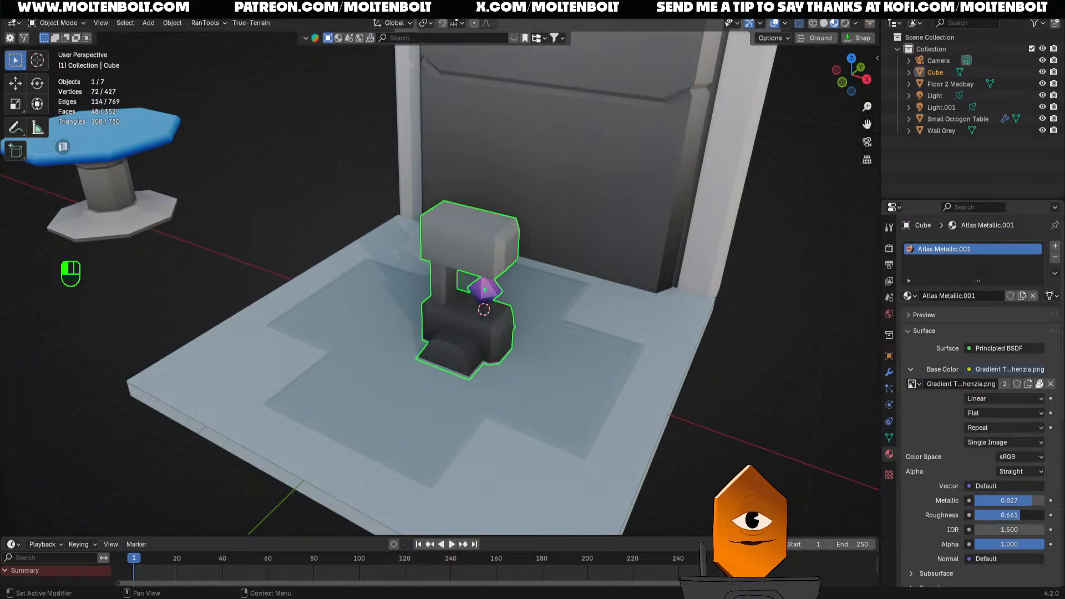
pyautogui.moveTo(1018, 515)
pyautogui.mouseDown()
pyautogui.moveTo(991, 515)
pyautogui.moveTo(1016, 515)
pyautogui.mouseUp()
pyautogui.moveTo(693, 394)
pyautogui.mouseDown(button='middle')
pyautogui.moveTo(723, 340)
pyautogui.moveTo(680, 398)
pyautogui.mouseUp(button='middle')
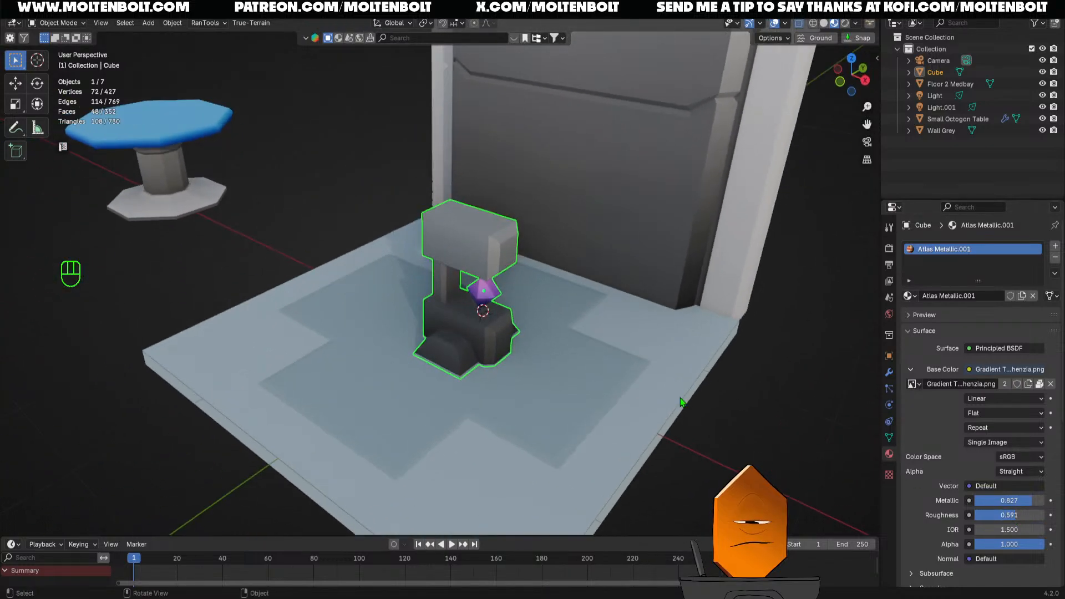
pyautogui.scroll(3, 665, 382)
pyautogui.moveTo(627, 338); pyautogui.dragTo(646, 327, button='middle')
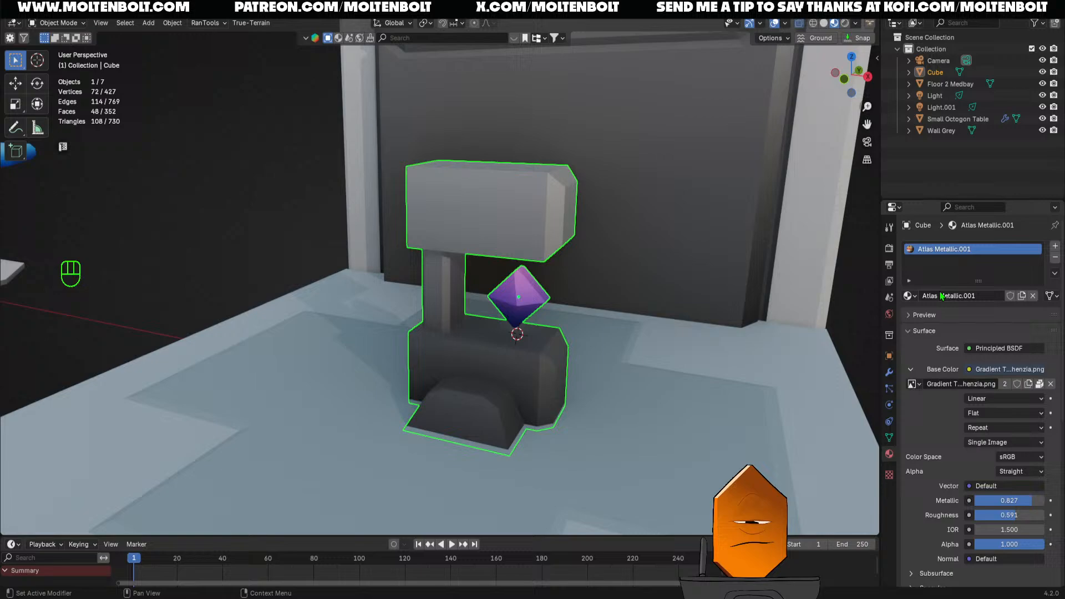
# Rename the scanner's material to Atlas Metallic and save the file
pyautogui.doubleClick(949, 253)
pyautogui.moveTo(958, 251); pyautogui.dragTo(1053, 260)
pyautogui.press('BackSpace')
pyautogui.press('Return')
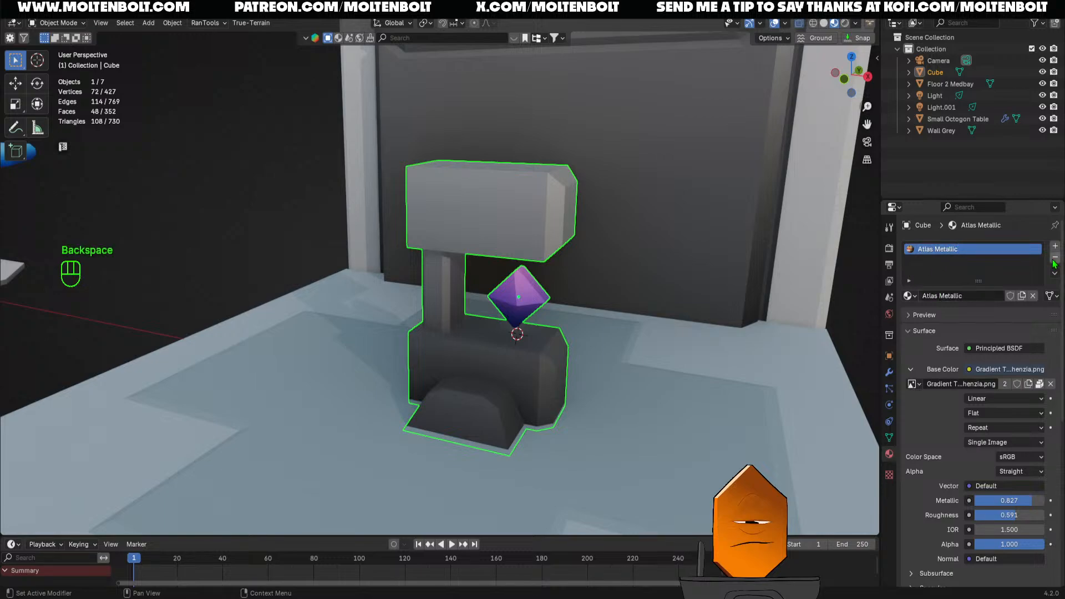
pyautogui.hotkey('ctrl', 's')
# Add a second material slot with the Atlas material to the scanner and assign it to the gem's faces
pyautogui.moveTo(767, 323); pyautogui.dragTo(583, 274, button='middle')
pyautogui.scroll(1, 644, 301)
pyautogui.press('`')
pyautogui.scroll(4, 527, 231)
pyautogui.press('Tab')
pyautogui.hotkey('alt', 'z')
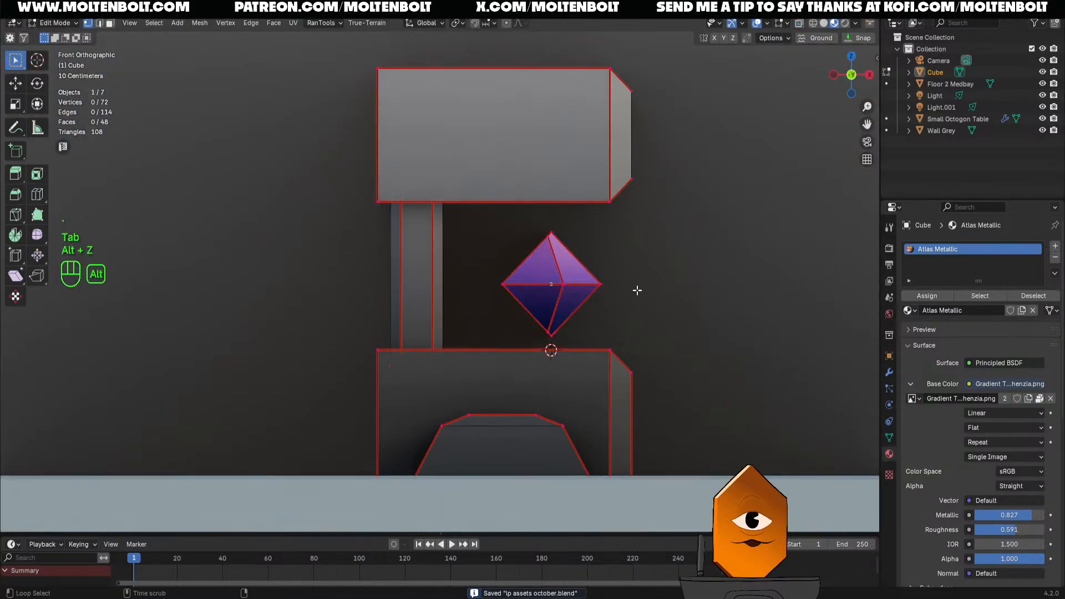
pyautogui.hotkey('alt', 'z')
pyautogui.moveTo(481, 224); pyautogui.dragTo(644, 353)
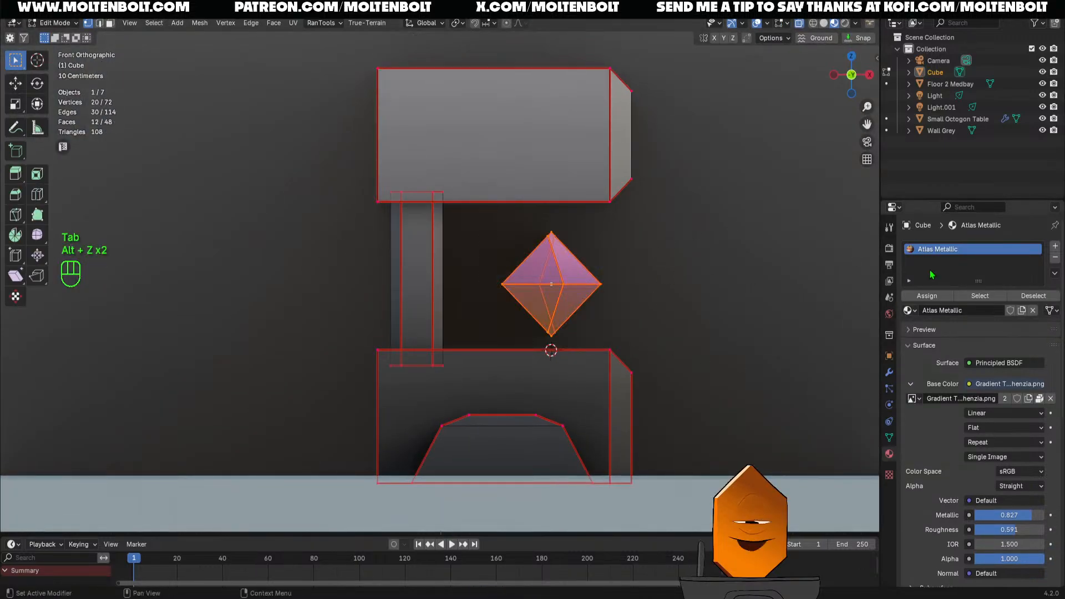
pyautogui.click(1054, 248)
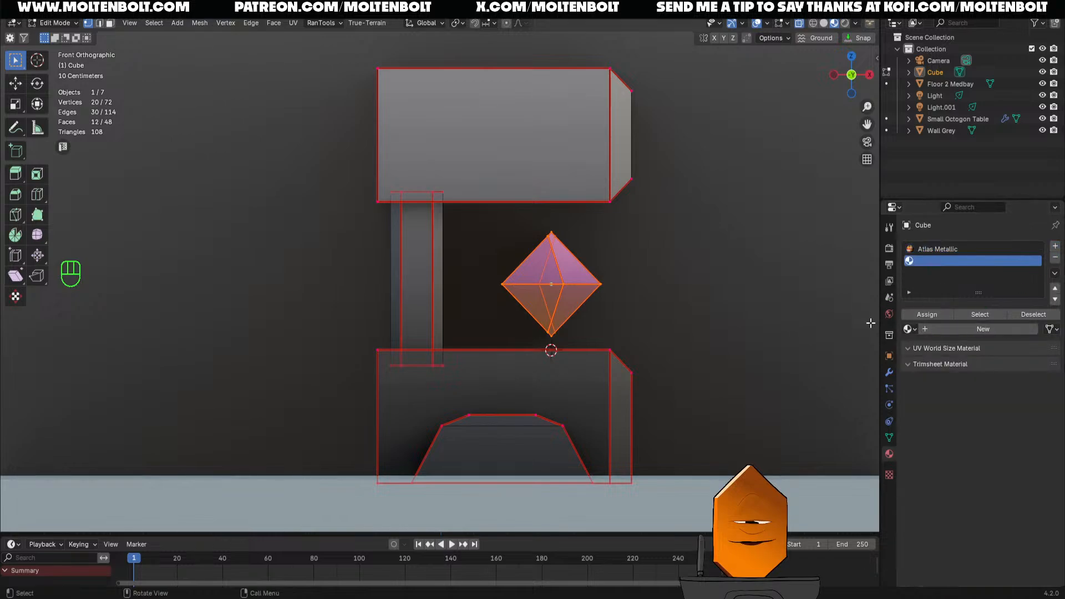
pyautogui.click(908, 329)
pyautogui.click(932, 349)
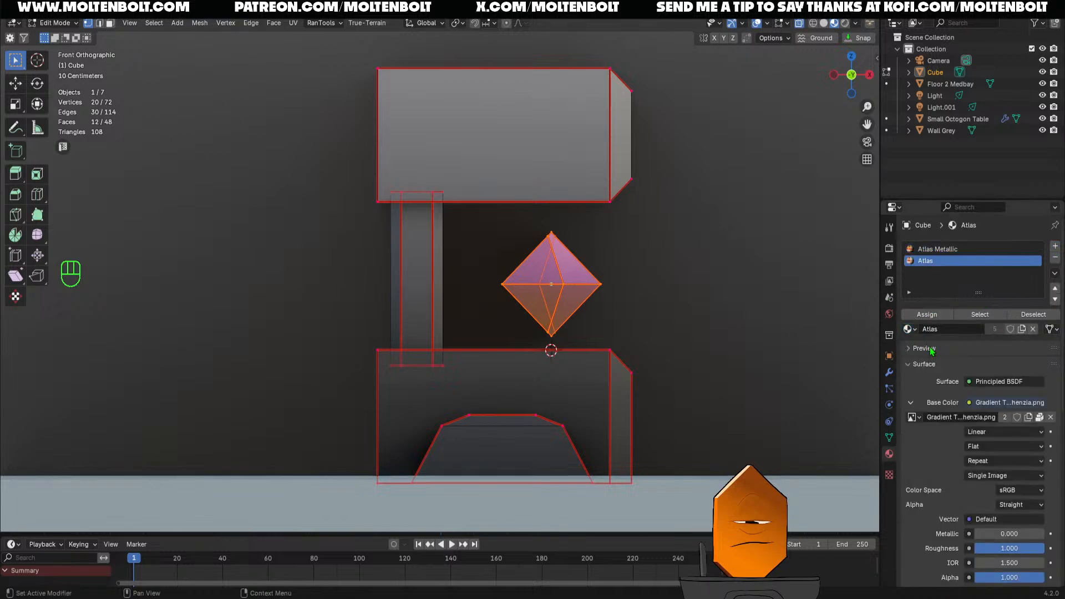
pyautogui.click(934, 315)
pyautogui.moveTo(755, 295); pyautogui.dragTo(723, 340, button='middle')
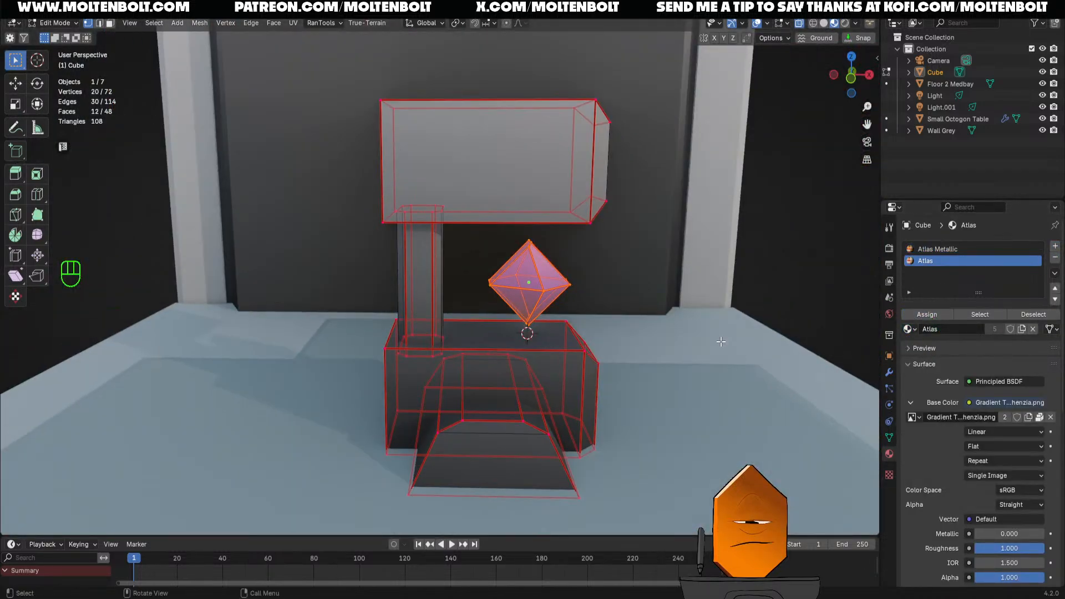
pyautogui.press('Tab')
# Add the linked trapezoidal foot piece under the scanner's base to the selection and assign it the Atlas material
pyautogui.keyDown('ctrl'); pyautogui.moveTo(597, 269); pyautogui.dragTo(524, 319, button='middle'); pyautogui.keyUp('ctrl')
pyautogui.click(477, 278)
pyautogui.moveTo(477, 277)
pyautogui.mouseDown(button='middle')
pyautogui.moveTo(480, 264)
pyautogui.moveTo(444, 313)
pyautogui.moveTo(483, 278)
pyautogui.mouseUp(button='middle')
pyautogui.keyDown('ctrl'); pyautogui.moveTo(484, 278); pyautogui.dragTo(488, 222, button='middle'); pyautogui.keyUp('ctrl')
pyautogui.keyDown('shift'); pyautogui.moveTo(505, 331); pyautogui.dragTo(482, 238, button='middle'); pyautogui.keyUp('shift')
pyautogui.moveTo(482, 239); pyautogui.dragTo(471, 311, button='middle')
pyautogui.press('Tab')
pyautogui.moveTo(595, 369); pyautogui.dragTo(502, 372, button='middle')
pyautogui.hotkey('alt', 'z')
pyautogui.press('l')
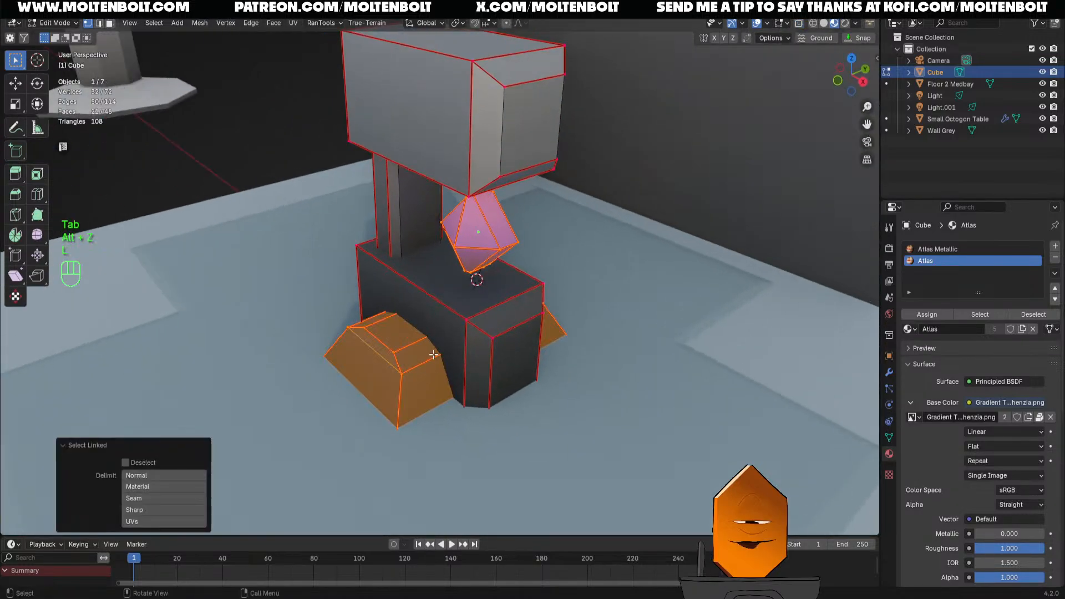
pyautogui.moveTo(422, 379); pyautogui.dragTo(455, 355, button='middle')
pyautogui.click(932, 315)
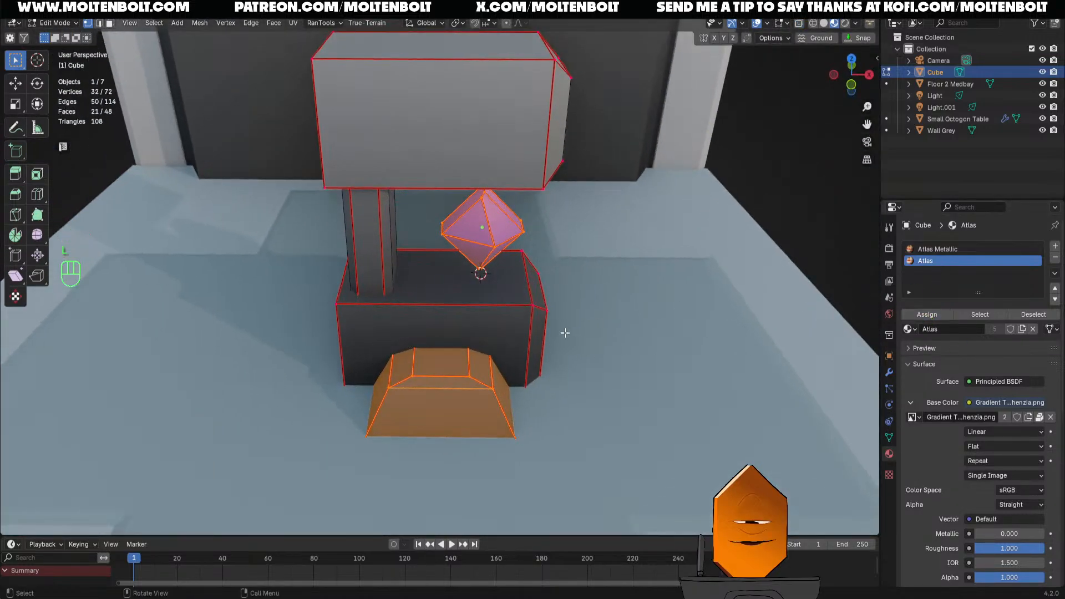
# Switch to the UV Editing workspace and show the scanner from the front with viewport overlays enabled
pyautogui.click(267, 7)
pyautogui.press('`')
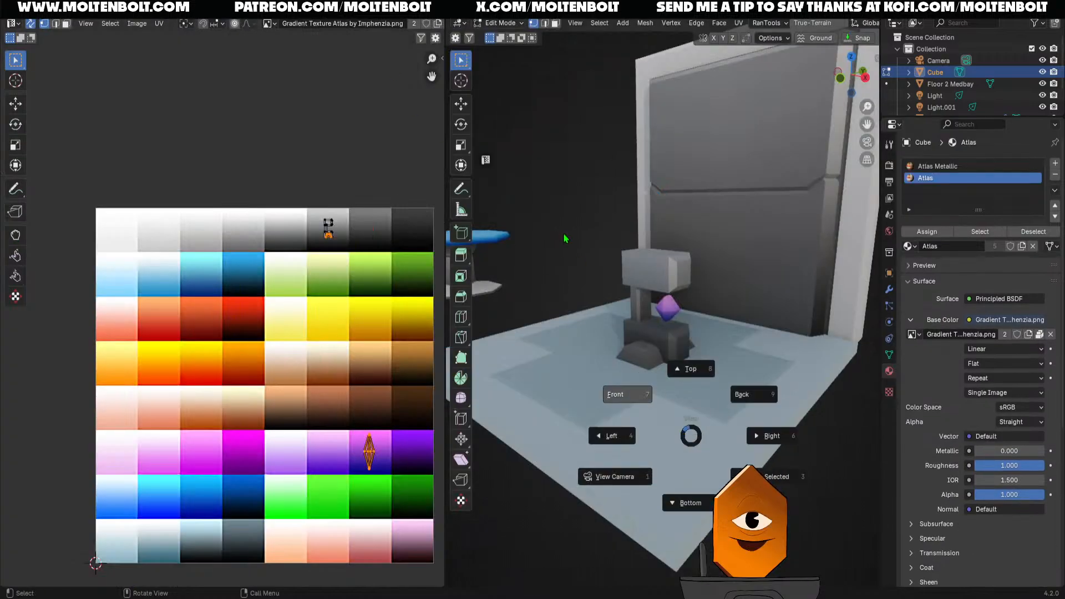
pyautogui.click(565, 238)
pyautogui.keyDown('shift'); pyautogui.moveTo(617, 298); pyautogui.dragTo(589, 251, button='middle'); pyautogui.keyUp('shift')
pyautogui.keyDown('ctrl'); pyautogui.moveTo(589, 250); pyautogui.dragTo(589, 222, button='middle'); pyautogui.keyUp('ctrl')
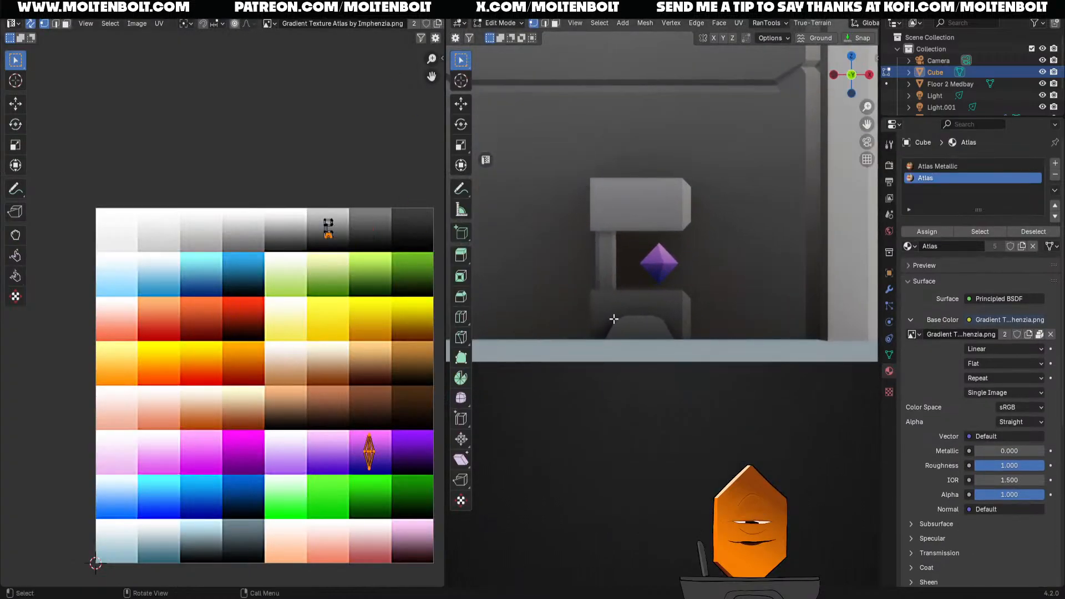
pyautogui.hotkey('alt', 'shift', 'z')
# Select only the linked foot piece and unwrap it with Project from View in front view
pyautogui.click(673, 406)
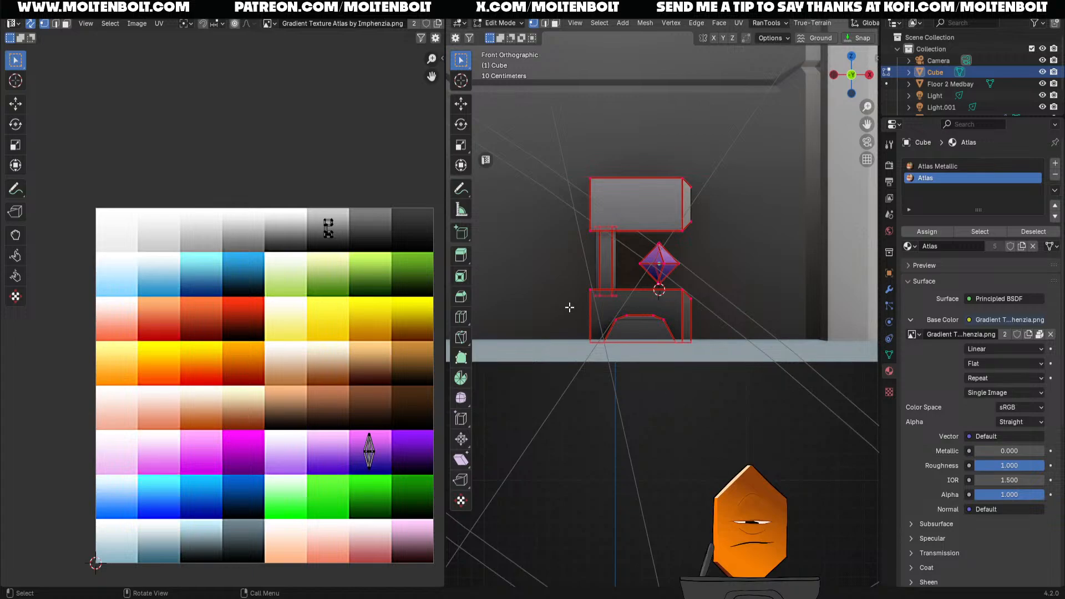
pyautogui.moveTo(569, 306); pyautogui.dragTo(711, 383)
pyautogui.moveTo(717, 390); pyautogui.dragTo(686, 422, button='middle')
pyautogui.click(602, 391)
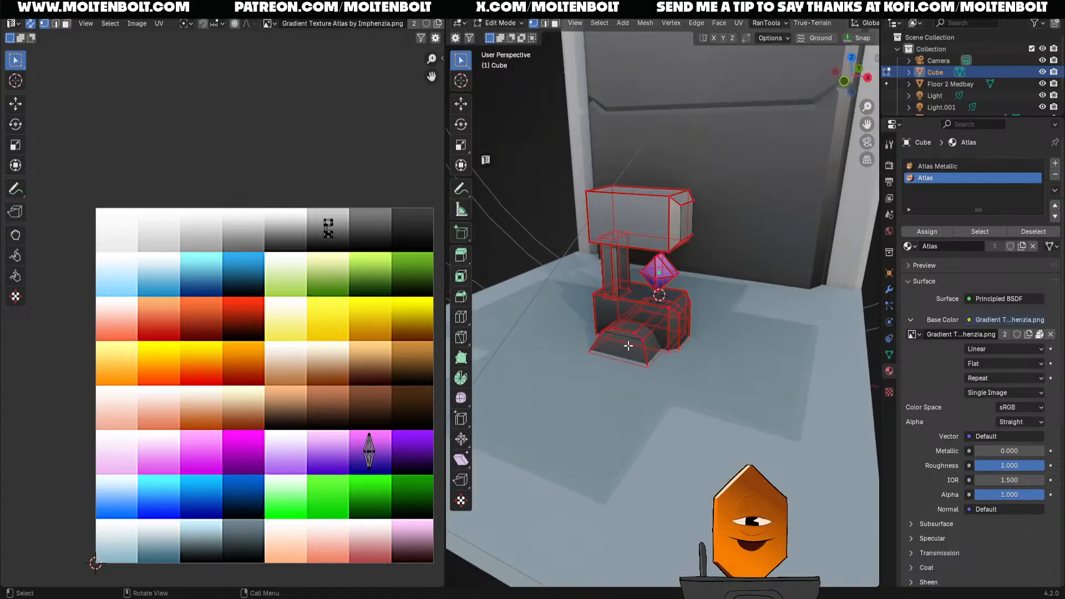
pyautogui.press('l')
pyautogui.press('KP_1')
pyautogui.press('u')
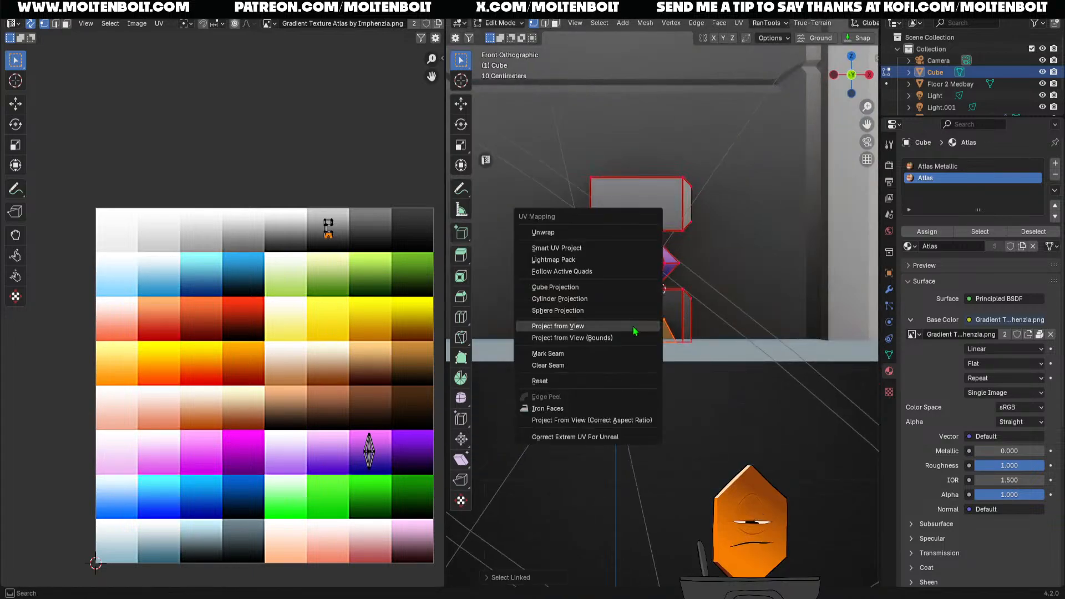
pyautogui.click(635, 330)
# Shrink the foot's UVs, place them on the first pale blue-grey swatch of the atlas's bottom row, and stretch them vertically
pyautogui.press('s')
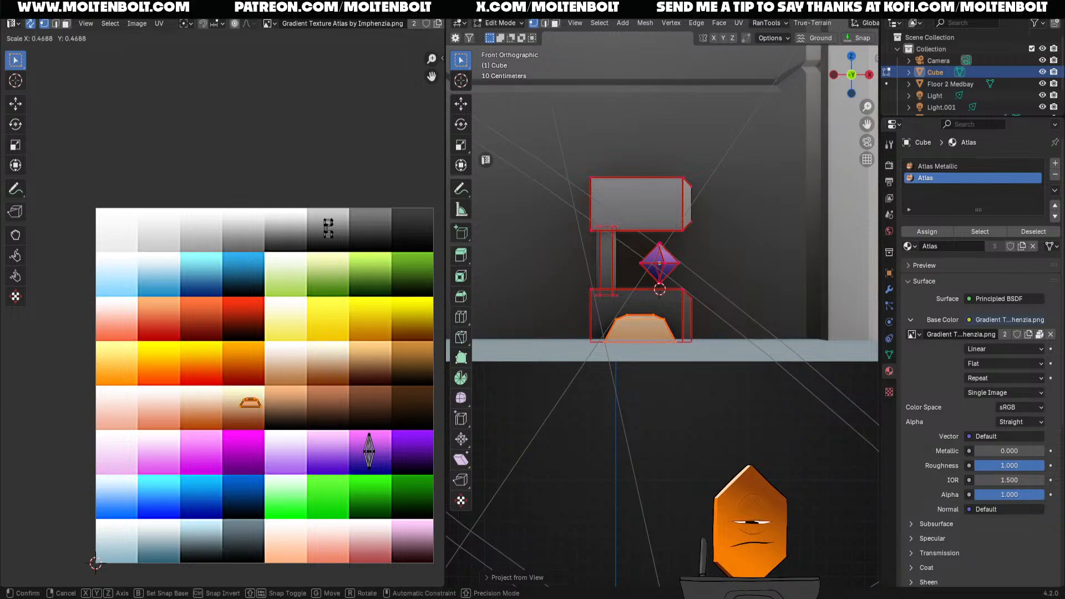
pyautogui.click(350, 382)
pyautogui.press('g')
pyautogui.click(215, 524)
pyautogui.press('s')
pyautogui.press('y')
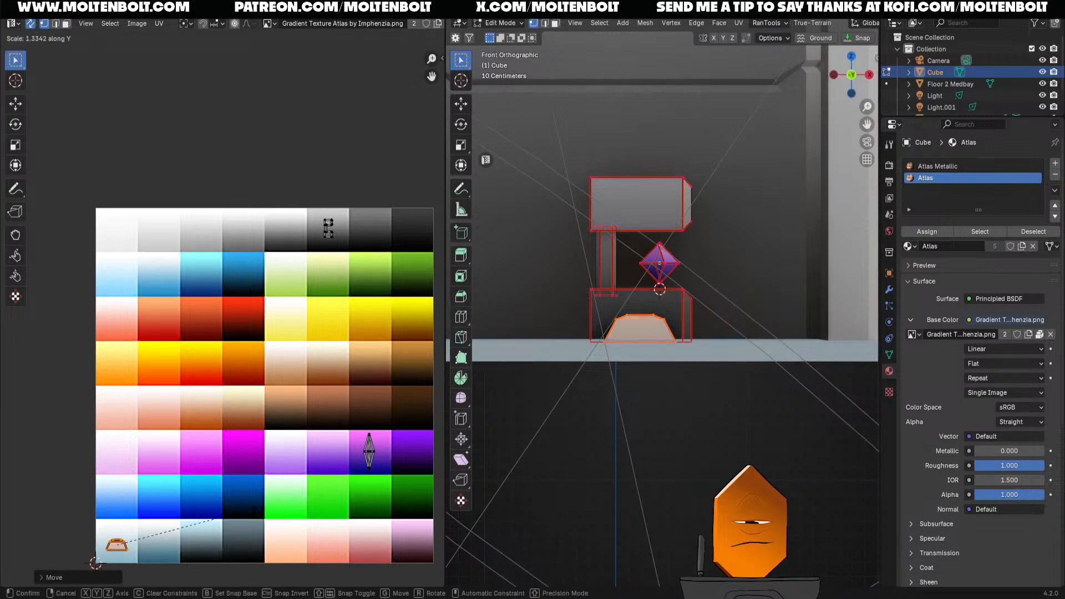
pyautogui.click(310, 494)
pyautogui.press('Tab')
pyautogui.scroll(-2, 705, 417)
pyautogui.moveTo(704, 417); pyautogui.dragTo(513, 459, button='middle')
pyautogui.press('Tab')
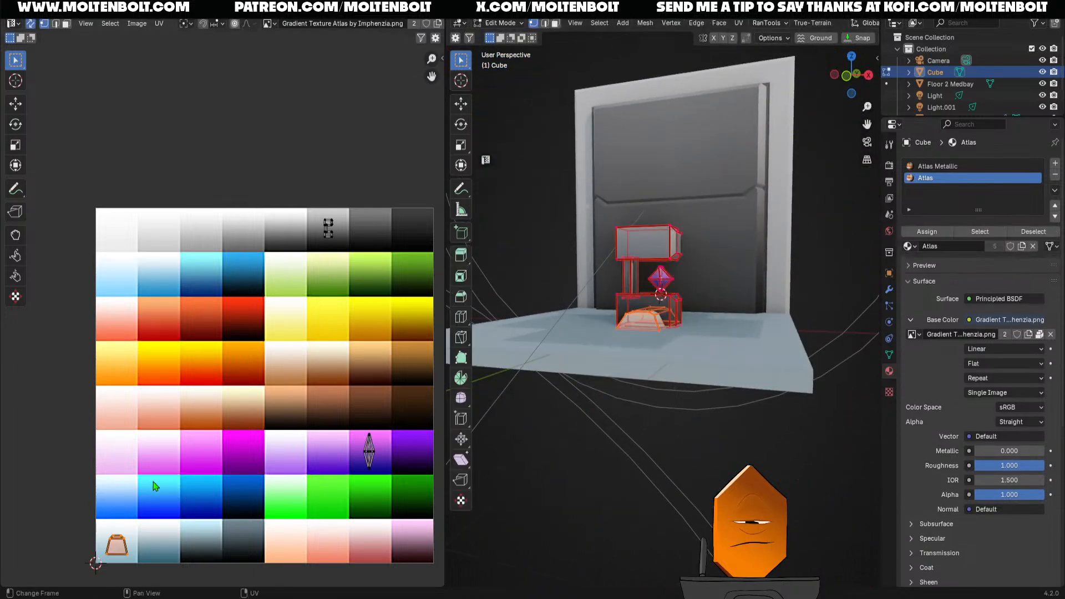
# Move the foot's UVs to the second swatch of the bottom row and stretch them vertically to span its gradient
pyautogui.press('g')
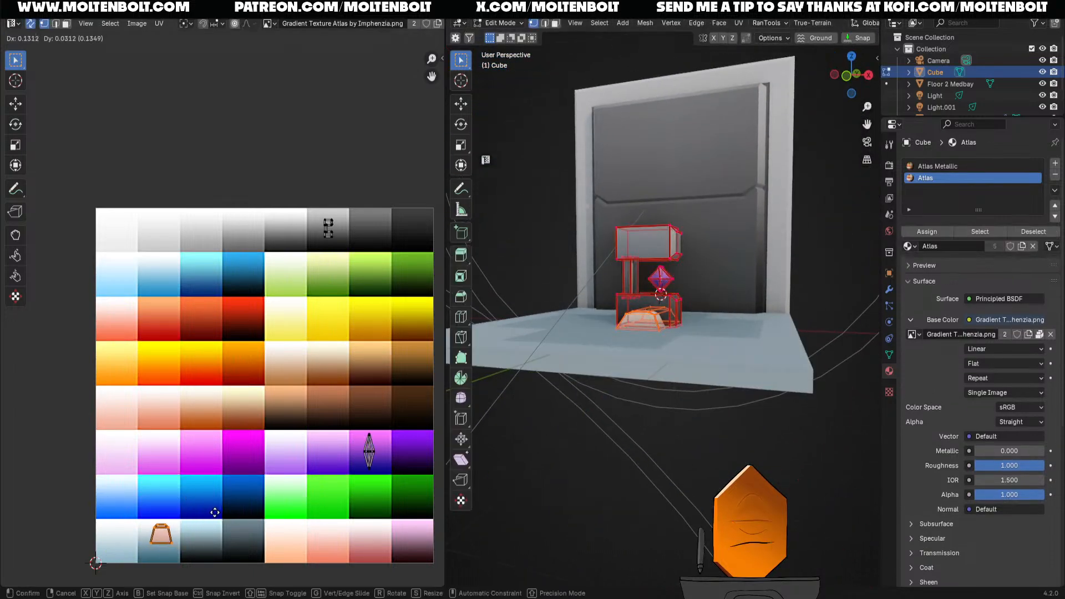
pyautogui.click(209, 520)
pyautogui.press('s')
pyautogui.press('y')
pyautogui.click(244, 511)
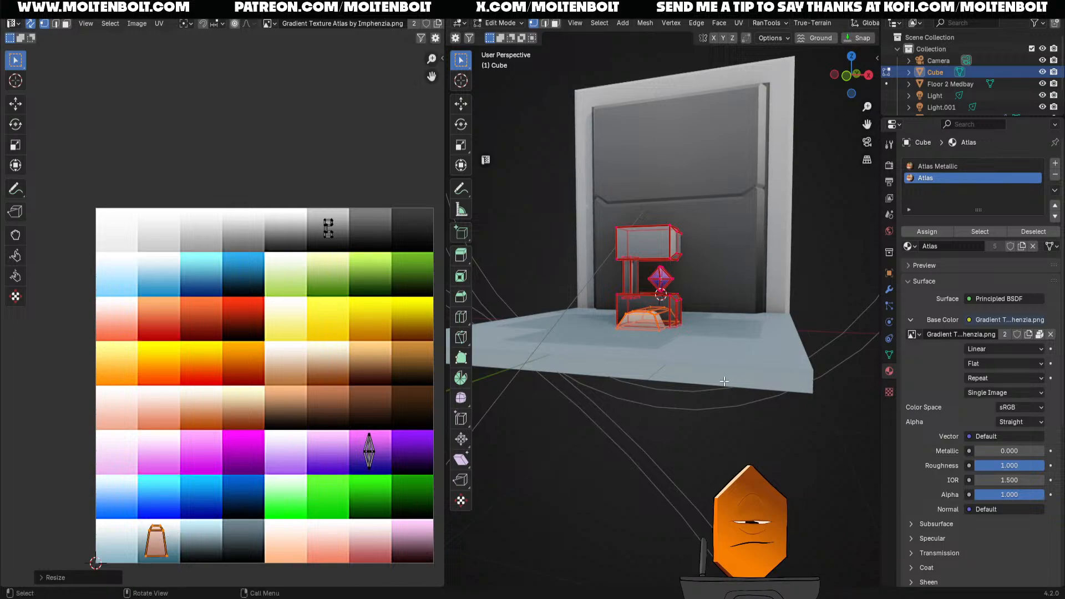
# Move the foot's UVs to the dark blue-grey fourth swatch of the bottom row and save the file
pyautogui.hotkey('shift', 'alt', 'z')
pyautogui.moveTo(730, 427); pyautogui.dragTo(679, 427, button='middle')
pyautogui.scroll(3, 726, 366)
pyautogui.keyDown('shift'); pyautogui.moveTo(654, 289); pyautogui.dragTo(688, 444, button='middle'); pyautogui.keyUp('shift')
pyautogui.press('g')
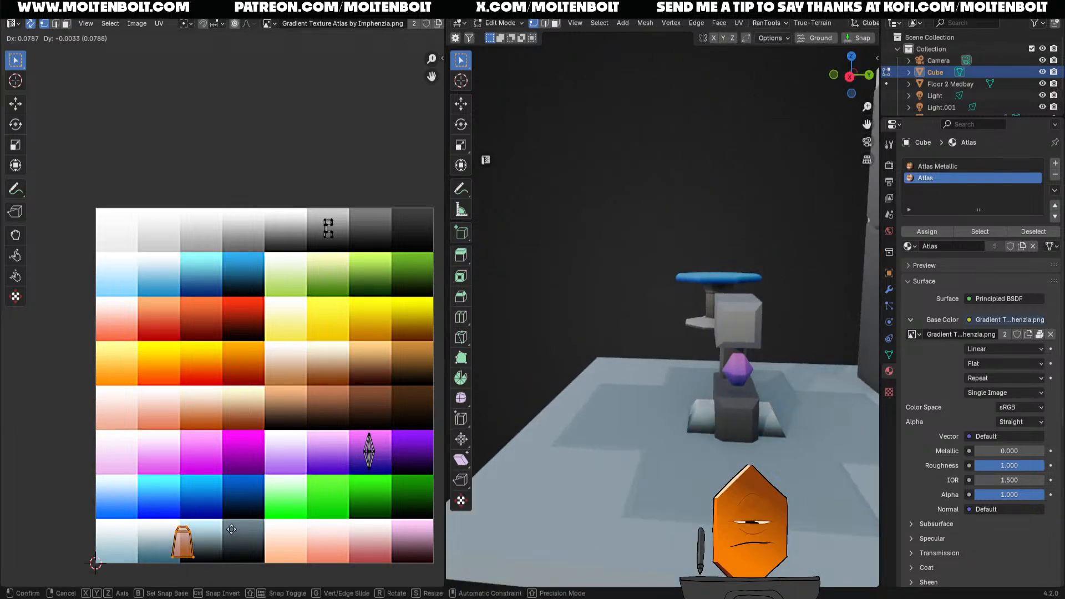
pyautogui.click(257, 525)
pyautogui.press('g')
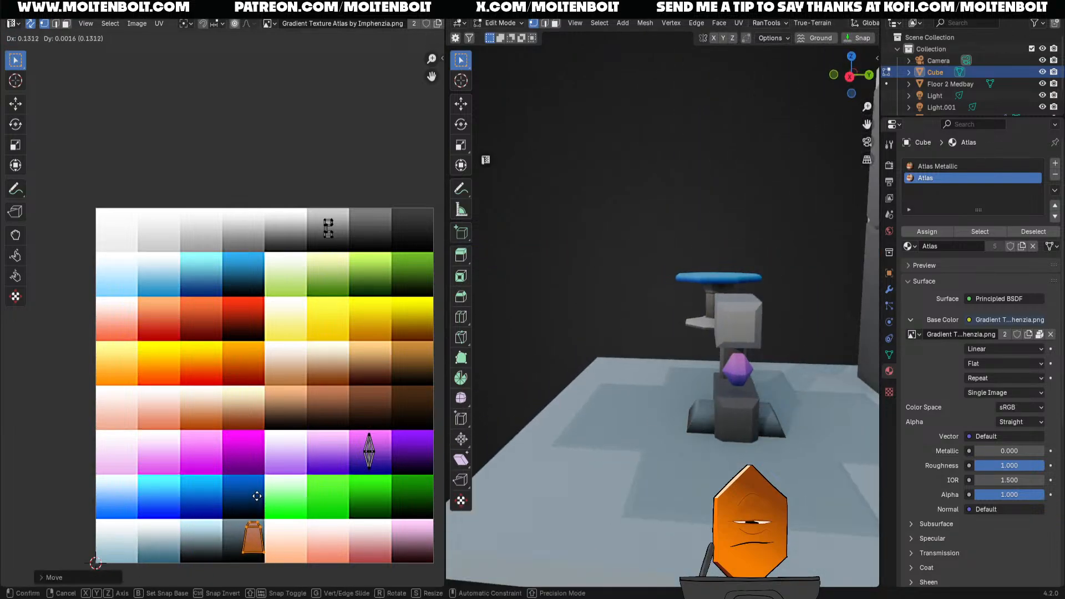
pyautogui.click(255, 496)
pyautogui.moveTo(591, 488); pyautogui.dragTo(567, 506, button='middle')
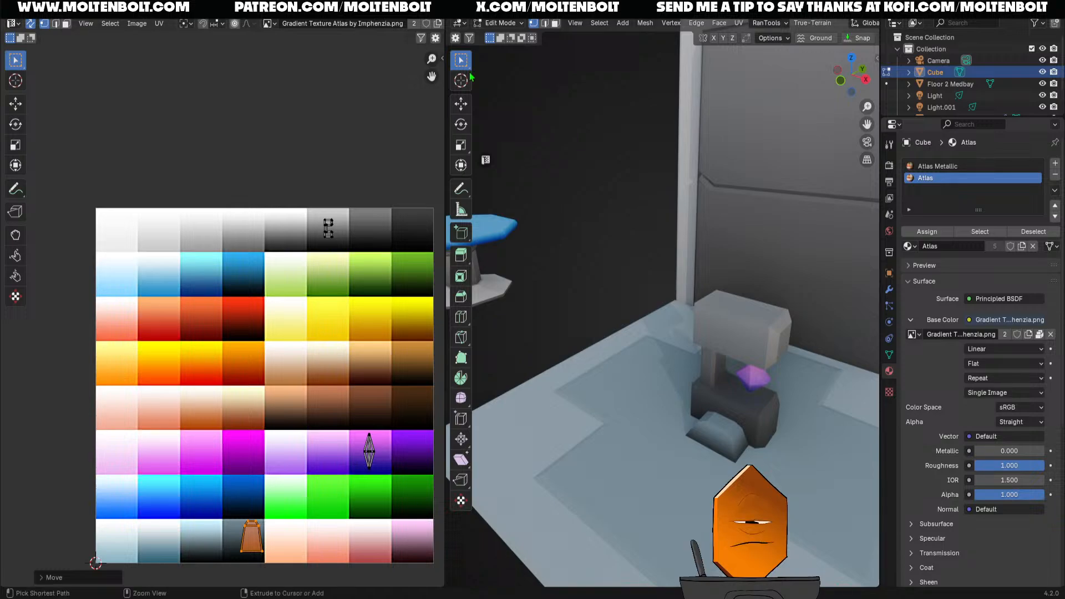
pyautogui.hotkey('ctrl', 's')
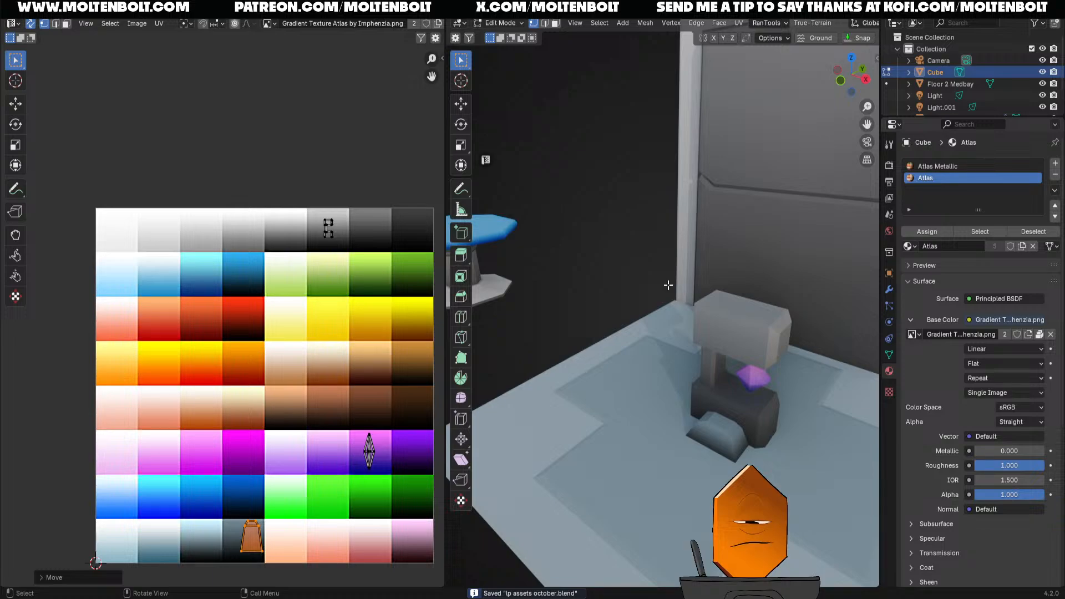
# Return to the general 3D layout workspace, deselect the scanner and save the file
pyautogui.keyDown('ctrl'); pyautogui.moveTo(644, 255); pyautogui.dragTo(626, 350, button='middle'); pyautogui.keyUp('ctrl')
pyautogui.scroll(2, 625, 350)
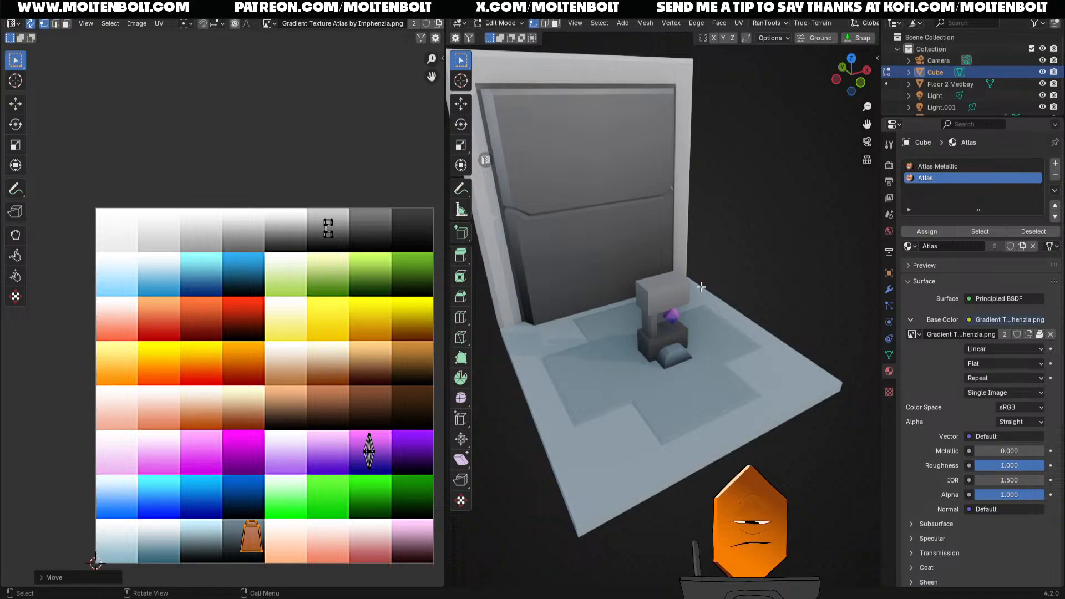
pyautogui.hotkey('ctrl', 'pageup')
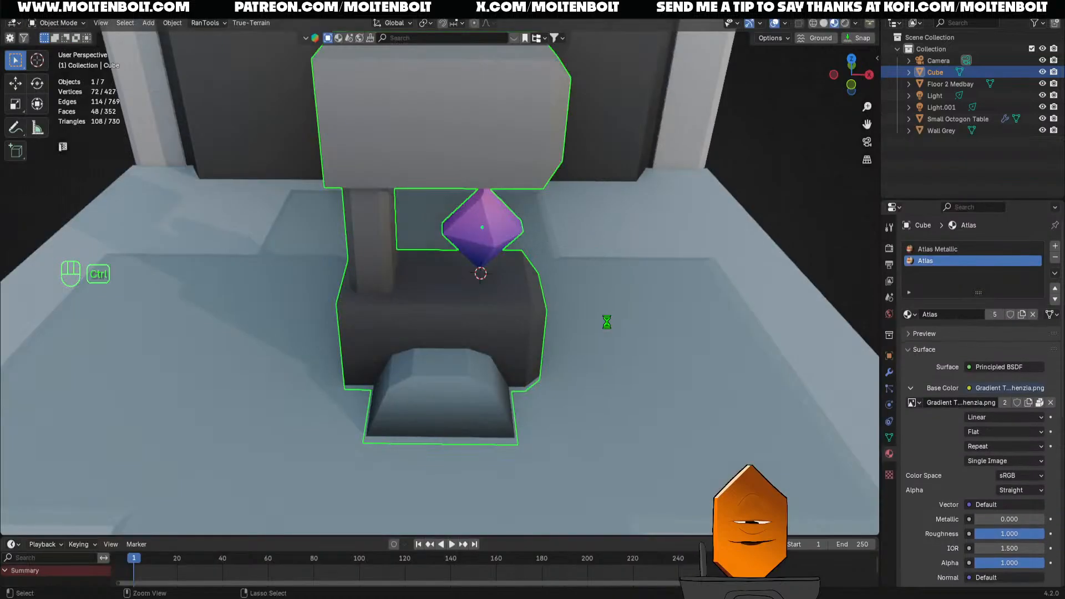
pyautogui.scroll(-4, 606, 321)
pyautogui.hotkey('ctrl', 's')
pyautogui.click(741, 351)
pyautogui.moveTo(741, 351); pyautogui.dragTo(706, 328, button='middle')
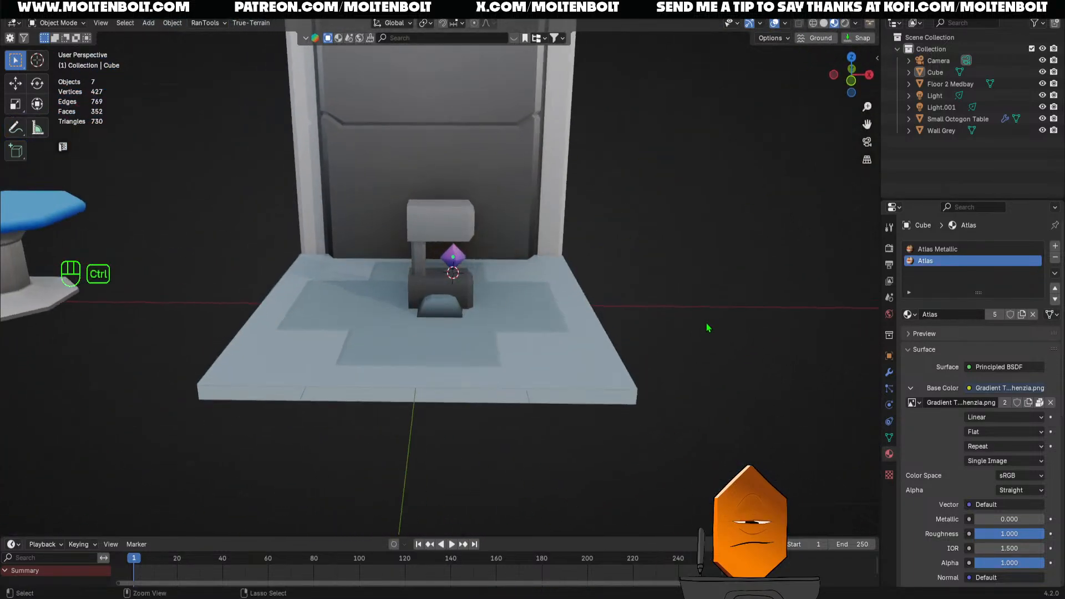
pyautogui.hotkey('ctrl', 's')
pyautogui.moveTo(721, 292); pyautogui.dragTo(682, 289, button='middle')
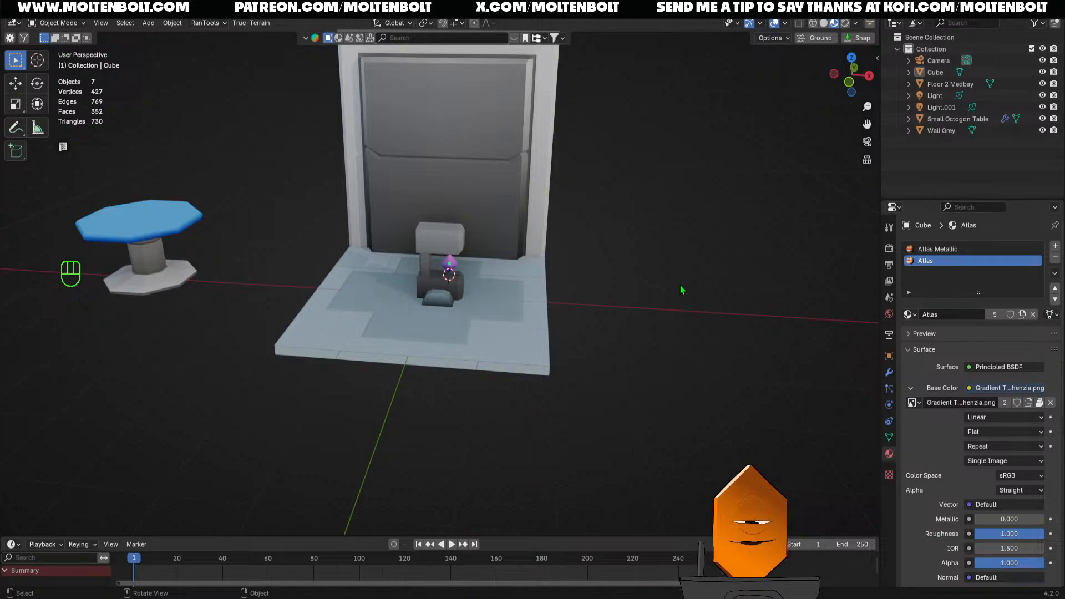
# Examine the colored scanner on the floor tile from several angles and distances
pyautogui.moveTo(451, 278); pyautogui.dragTo(535, 322, button='middle')
pyautogui.moveTo(535, 321); pyautogui.dragTo(491, 333, button='middle')
pyautogui.moveTo(491, 332); pyautogui.dragTo(502, 318, button='middle')
pyautogui.click(417, 187)
pyautogui.click(701, 247)
pyautogui.click(466, 296)
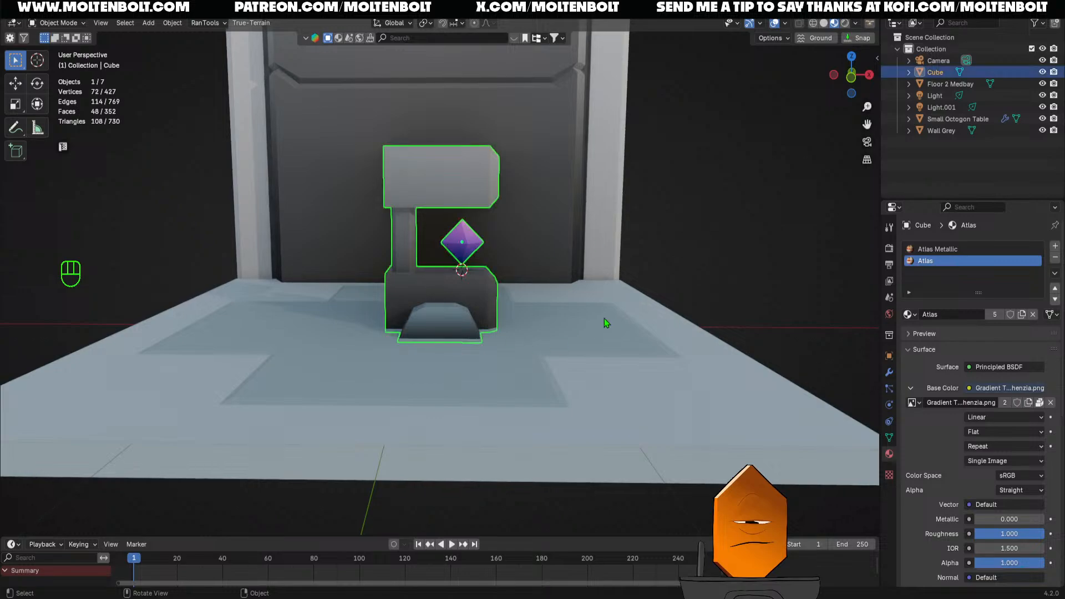
pyautogui.moveTo(678, 260)
pyautogui.mouseDown(button='middle')
pyautogui.moveTo(690, 241)
pyautogui.moveTo(671, 278)
pyautogui.mouseUp(button='middle')
pyautogui.click(776, 265)
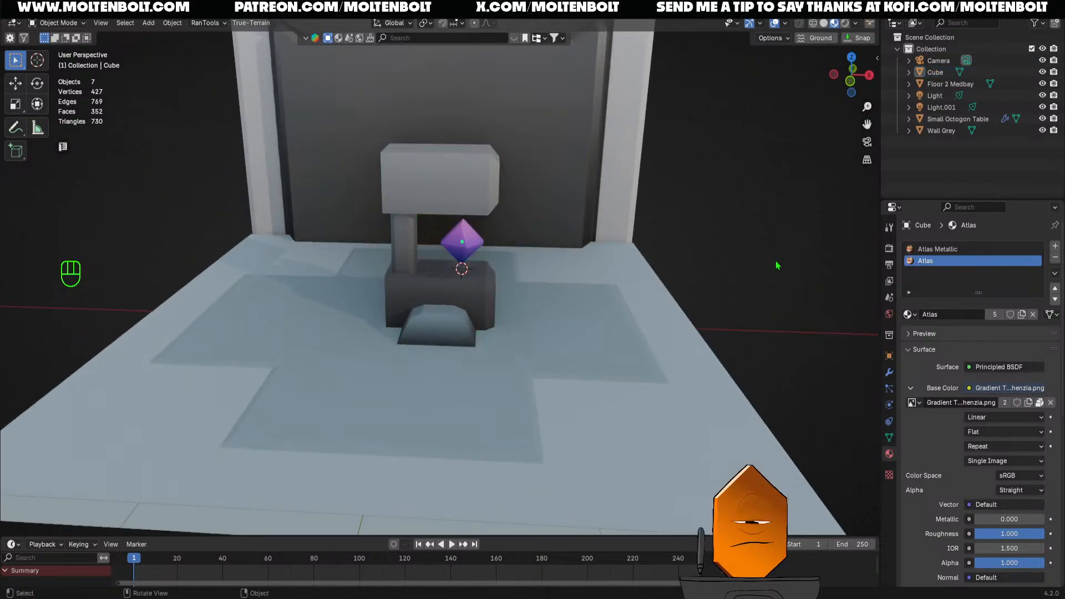
pyautogui.click(25, 8)
pyautogui.click(66, 177)
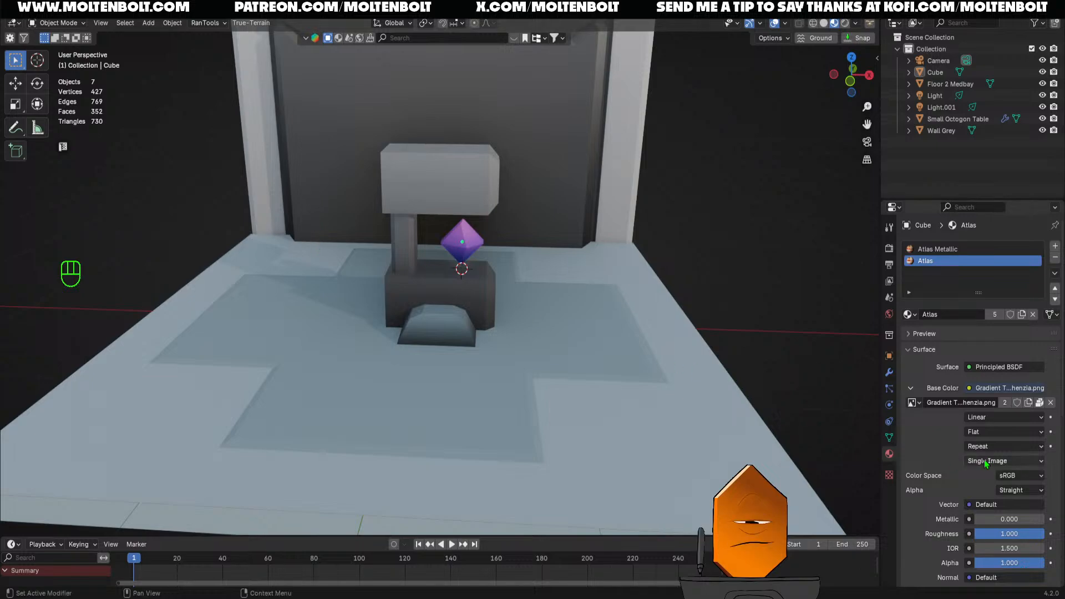
# Add a 16-vertex cylinder at the 3D cursor and shrink it to fit around the scanner's gem
pyautogui.moveTo(470, 267); pyautogui.dragTo(438, 280, button='middle')
pyautogui.scroll(-2, 464, 298)
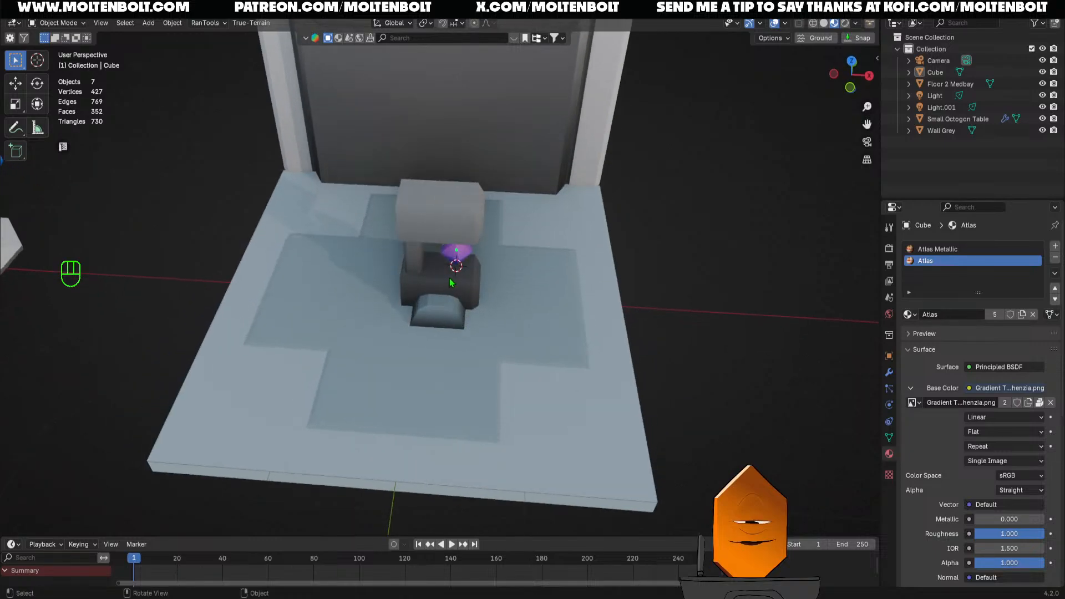
pyautogui.hotkey('shift', 'a')
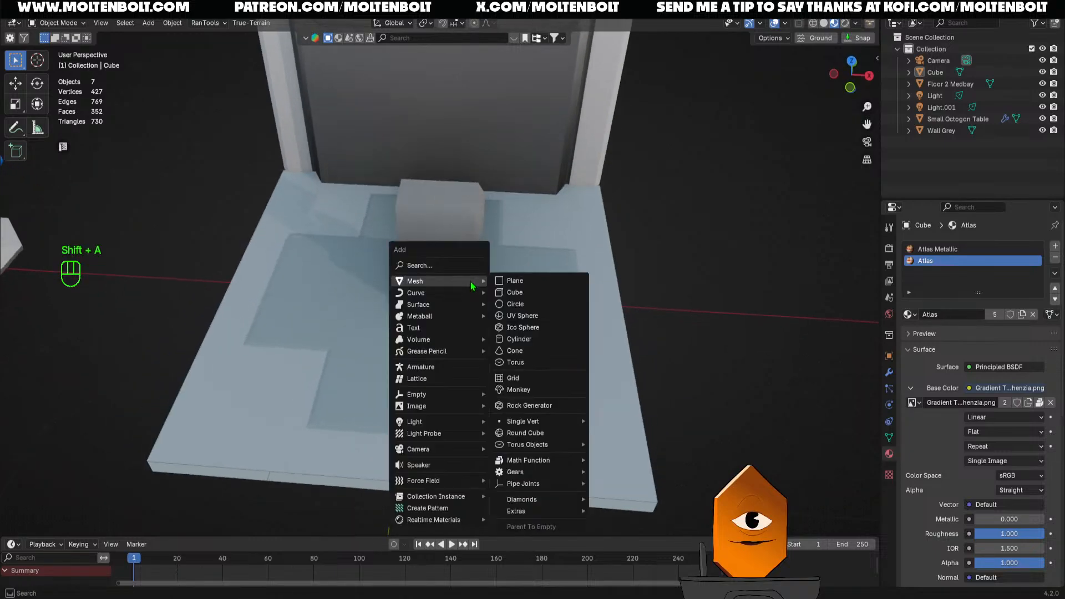
pyautogui.click(518, 339)
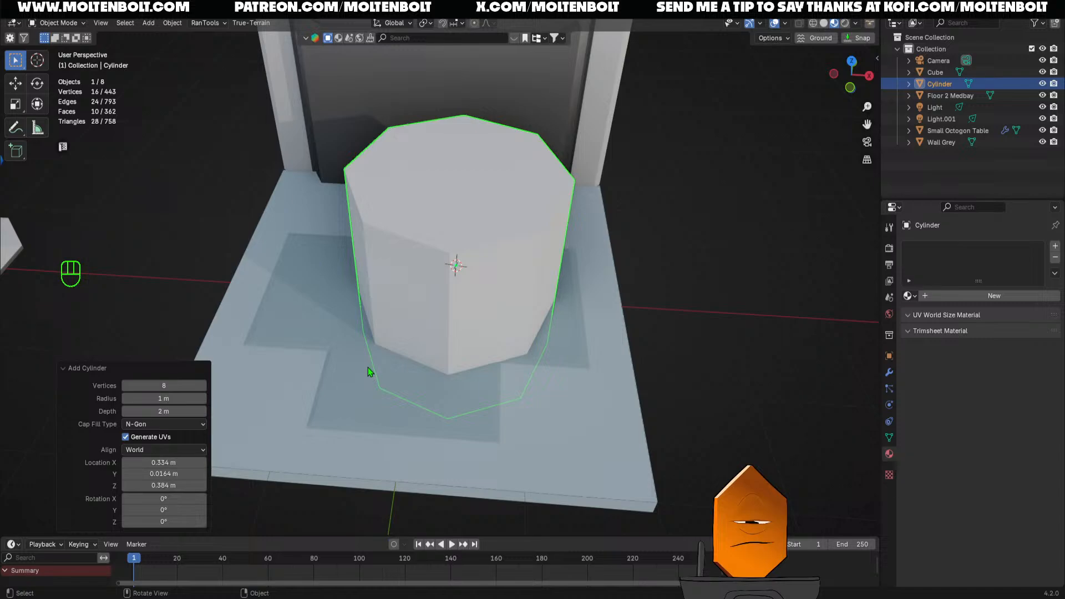
pyautogui.click(164, 386)
pyautogui.write('16')
pyautogui.press('Return')
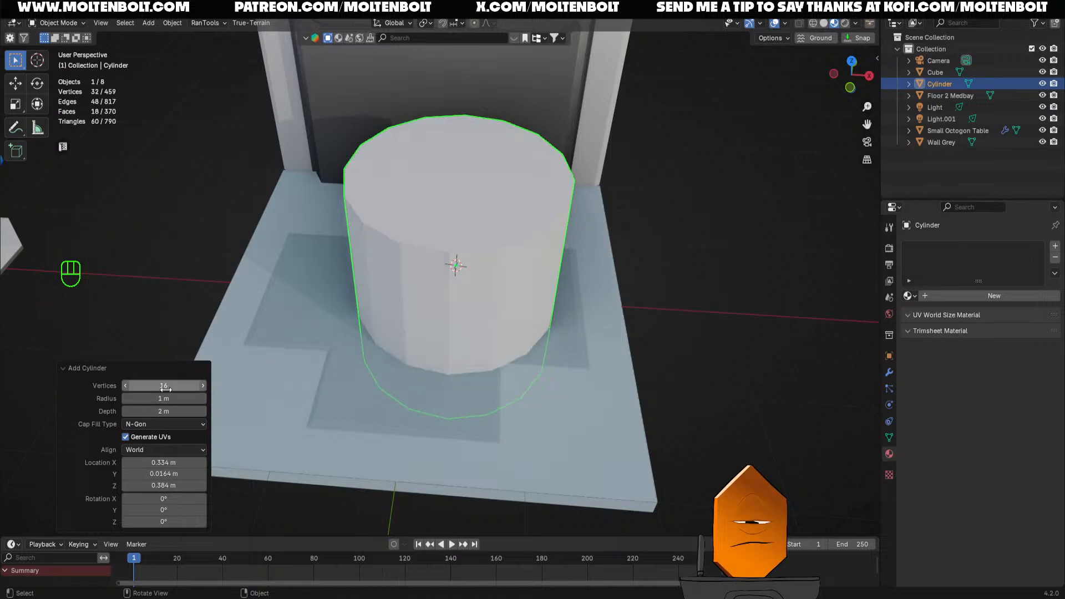
pyautogui.press('s')
pyautogui.click(541, 285)
# Isolate the cylinder, delete its top and bottom cap faces to leave an open tube, and return to the full scene
pyautogui.press('Tab')
pyautogui.press('3')
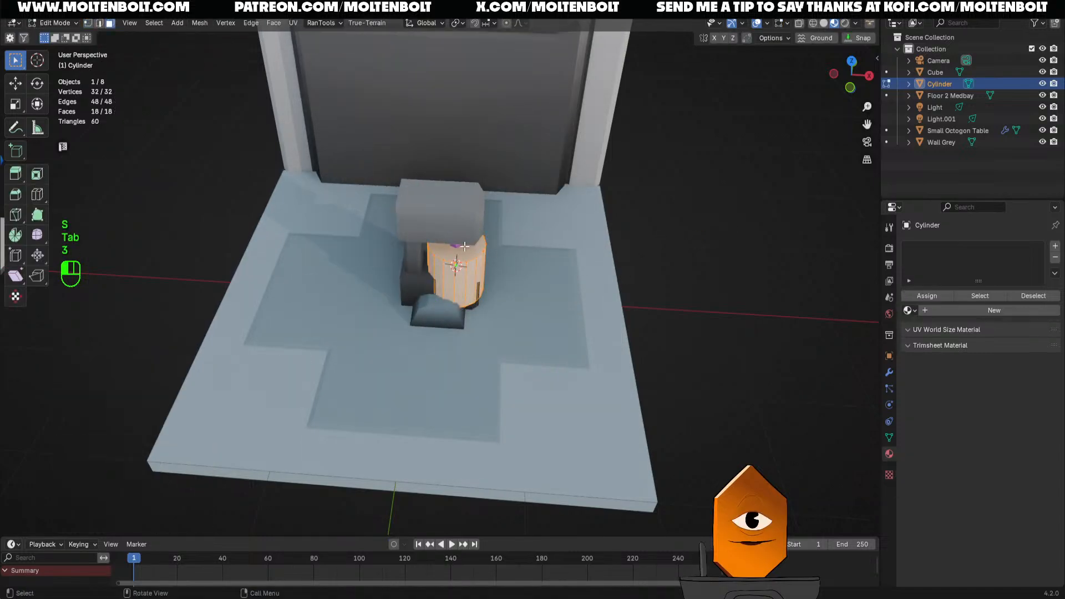
pyautogui.click(464, 245)
pyautogui.press('/')
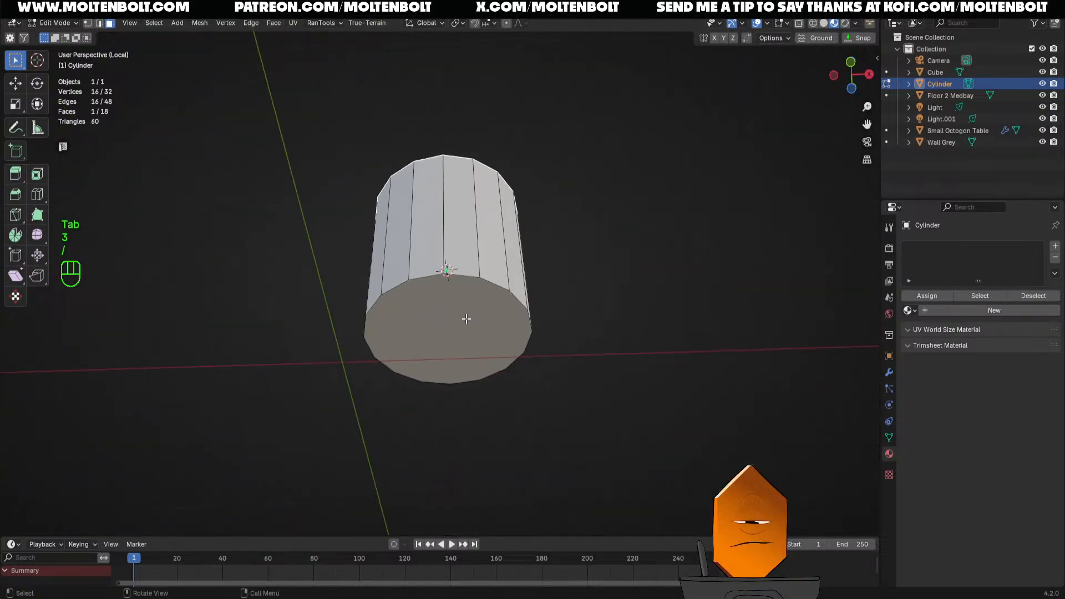
pyautogui.press('x')
pyautogui.keyDown('shift'); pyautogui.click(462, 312); pyautogui.keyUp('shift')
pyautogui.press('x')
pyautogui.click(463, 312)
pyautogui.press('Tab')
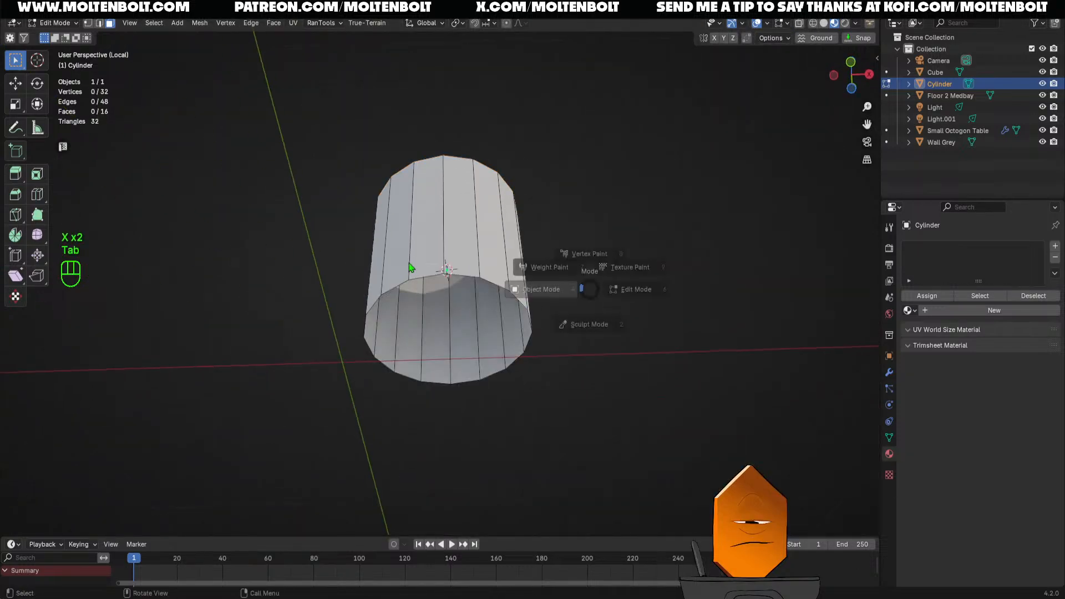
pyautogui.press('/')
# Scale the tube horizontally to about 0.72 and raise it about 0.26 m between the scanner's base and head
pyautogui.press('s')
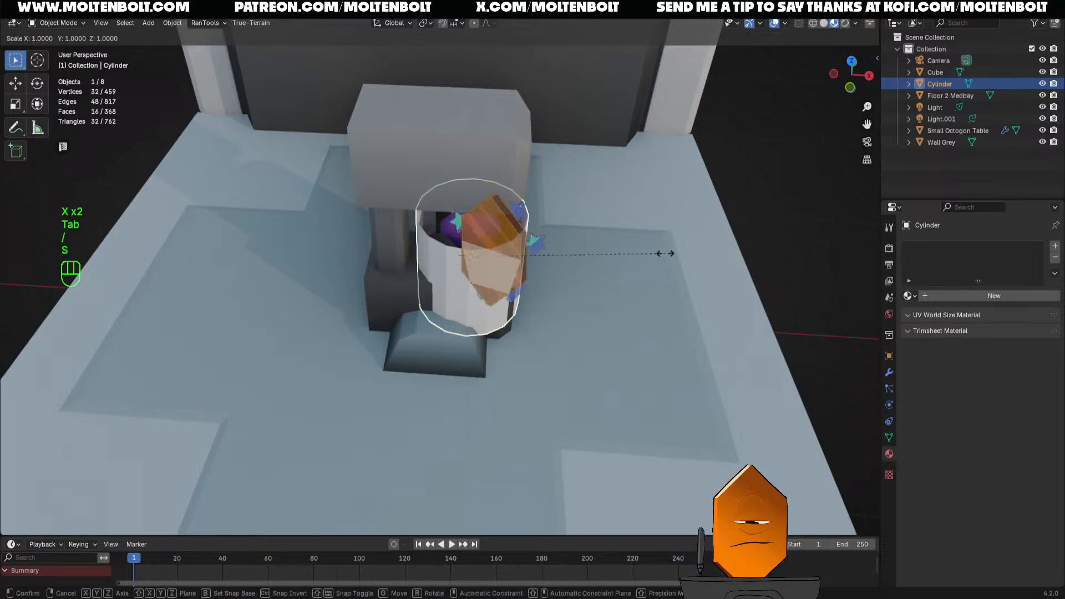
pyautogui.hotkey('shift', 'z')
pyautogui.click(604, 263)
pyautogui.press('g')
pyautogui.press('z')
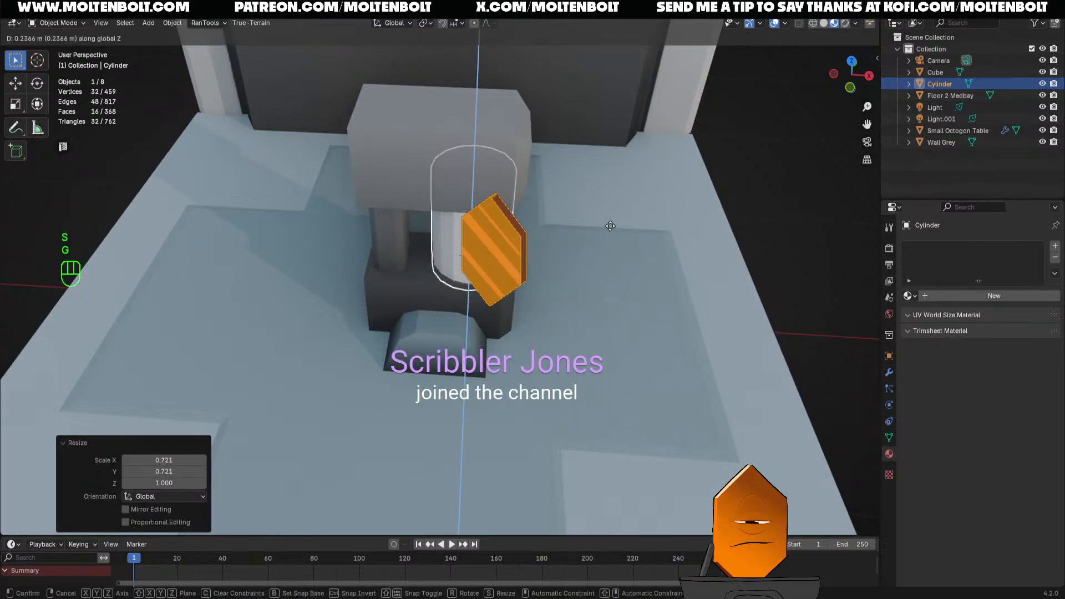
pyautogui.click(613, 227)
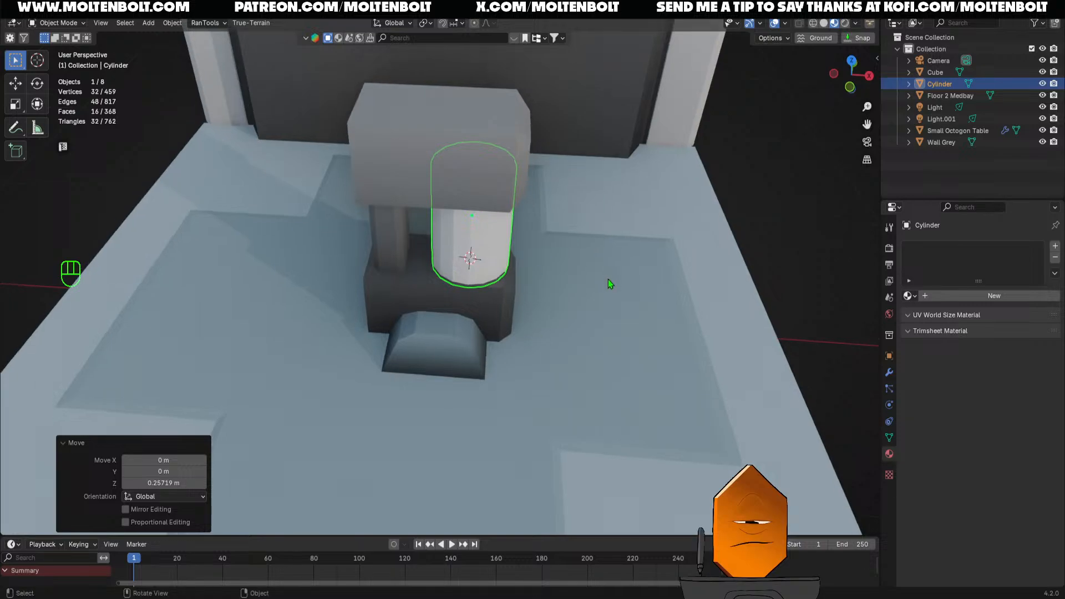
# In front view, narrow the tube slightly with a Z scale of about 1.15 and shift it about -0.013 m along X
pyautogui.press('KP_1')
pyautogui.scroll(3, 499, 277)
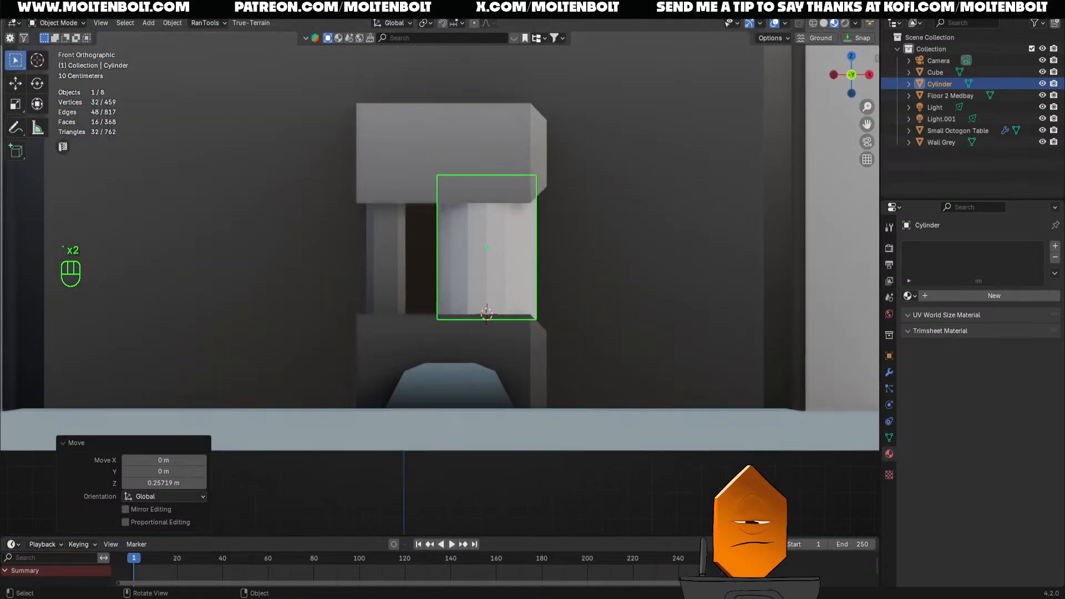
pyautogui.press('s')
pyautogui.press('z')
pyautogui.click(625, 234)
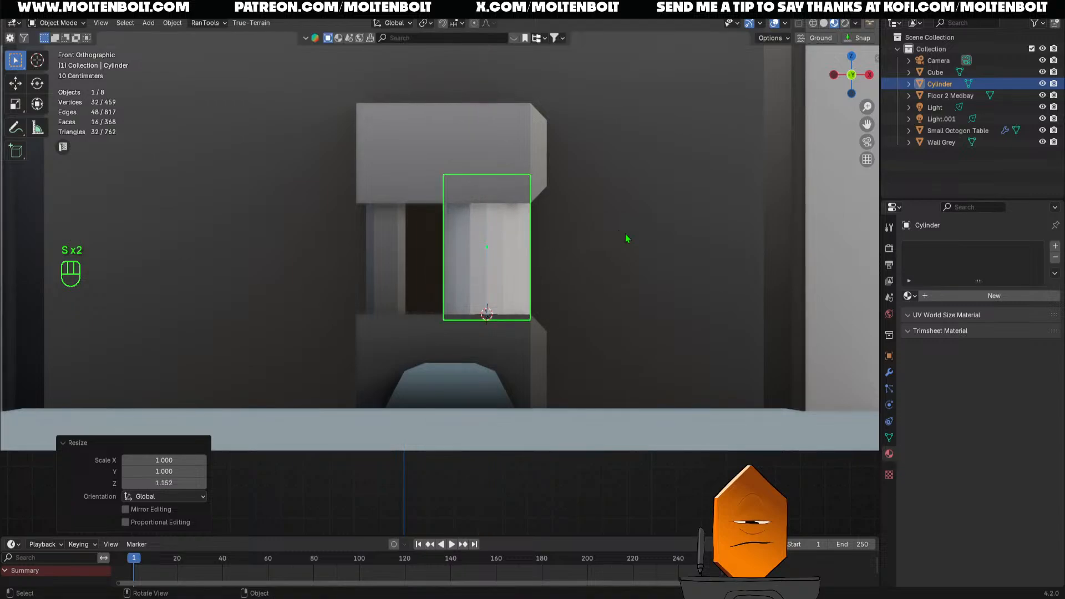
pyautogui.press('g')
pyautogui.press('x')
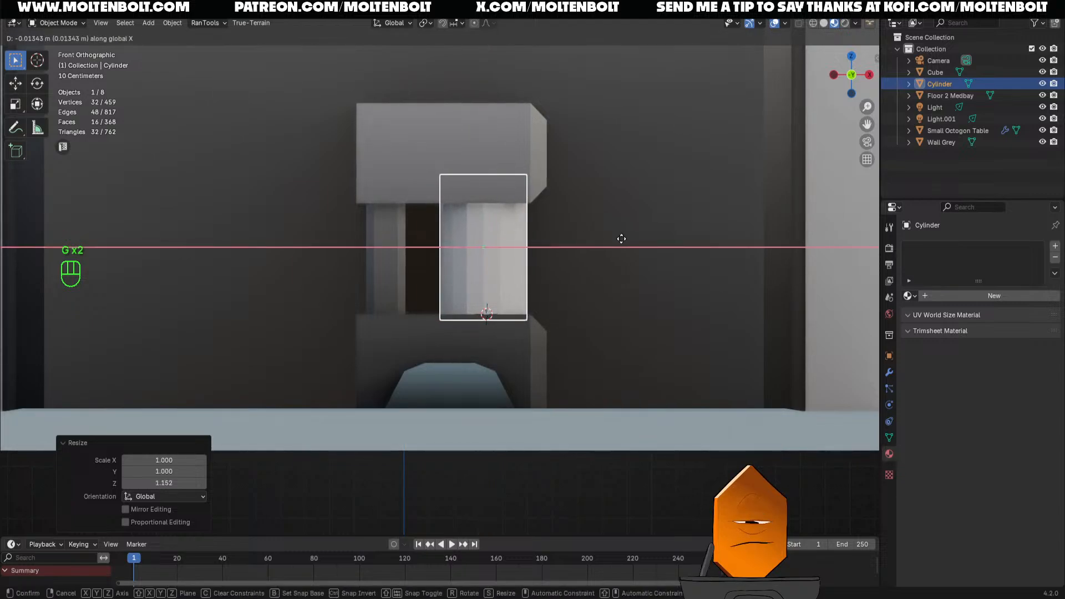
pyautogui.click(621, 239)
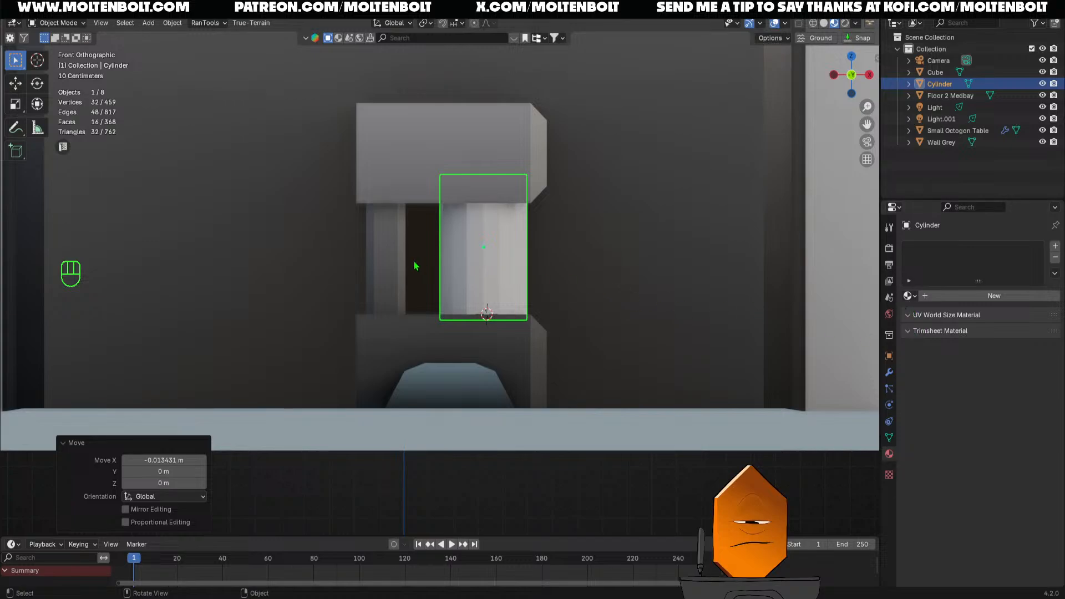
# Assign the Atlas Holo material to the tube and save the file
pyautogui.click(909, 296)
pyautogui.click(943, 331)
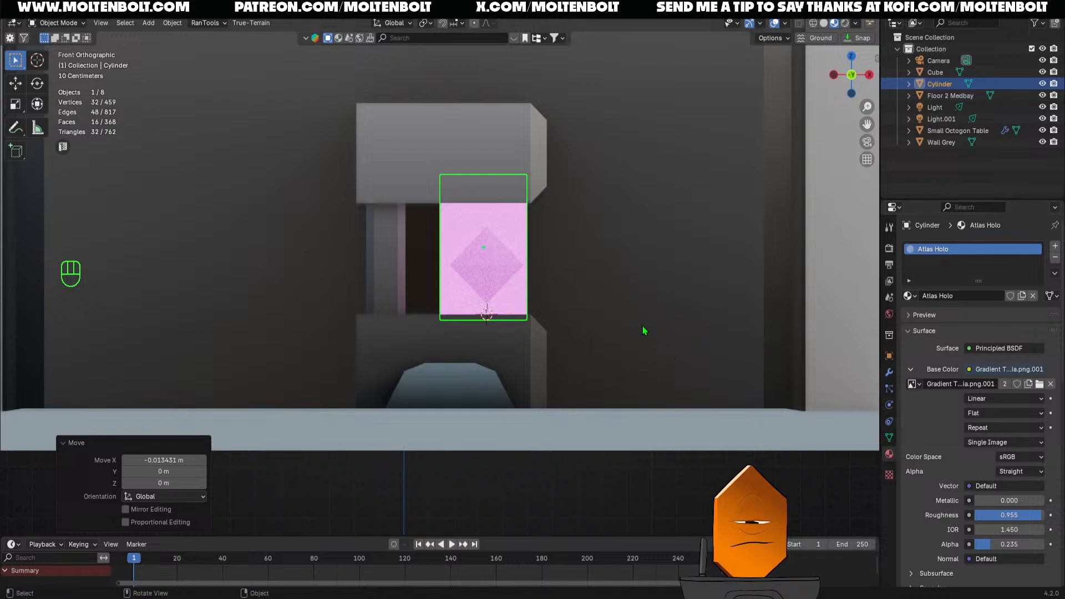
pyautogui.moveTo(643, 330); pyautogui.dragTo(648, 379, button='middle')
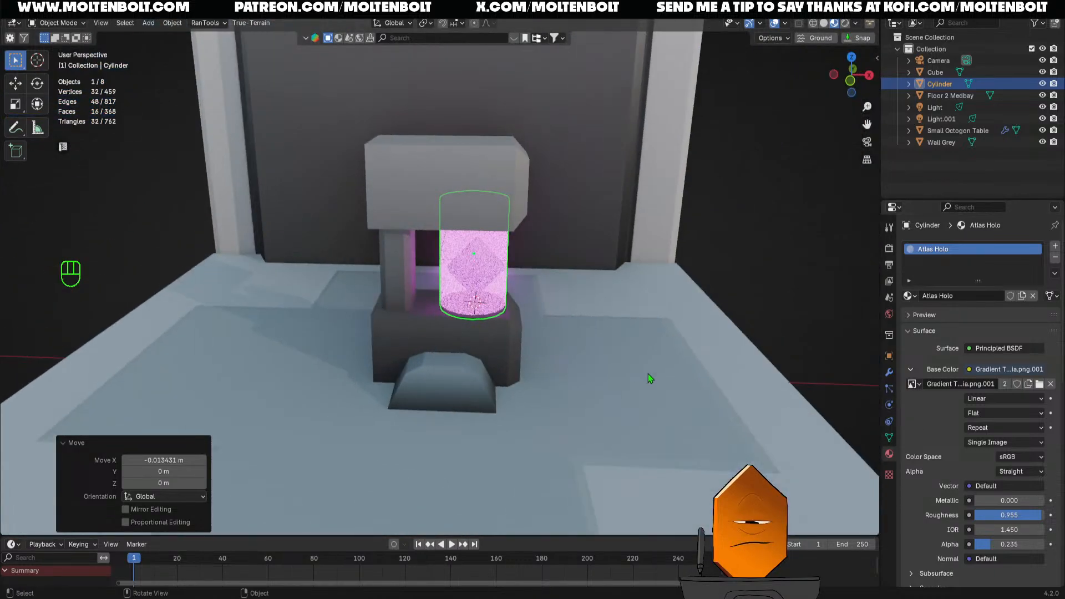
pyautogui.hotkey('ctrl', 's')
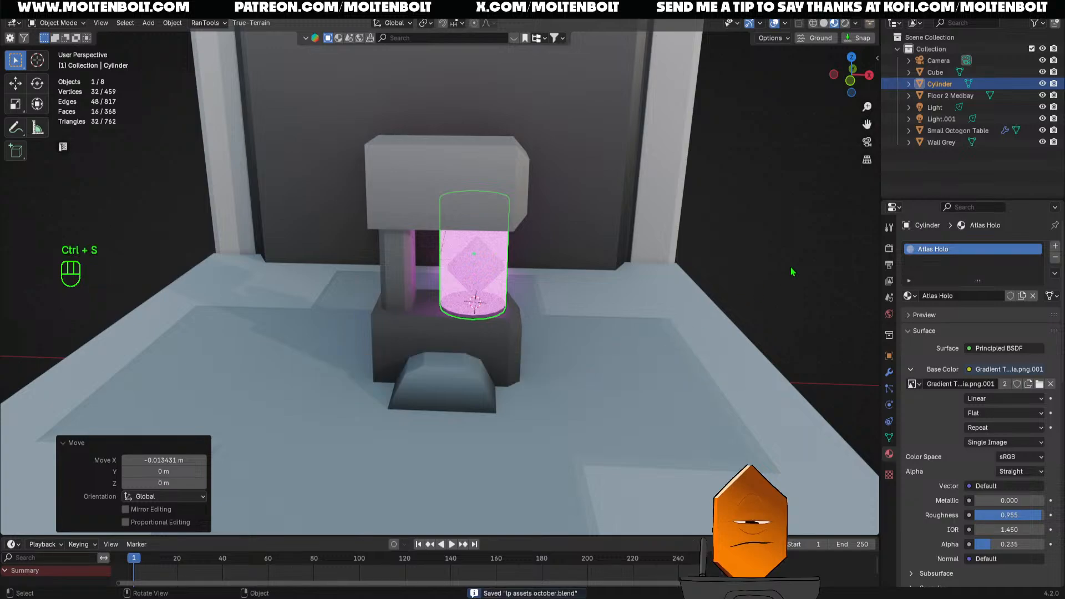
pyautogui.click(799, 282)
pyautogui.hotkey('ctrl', 's')
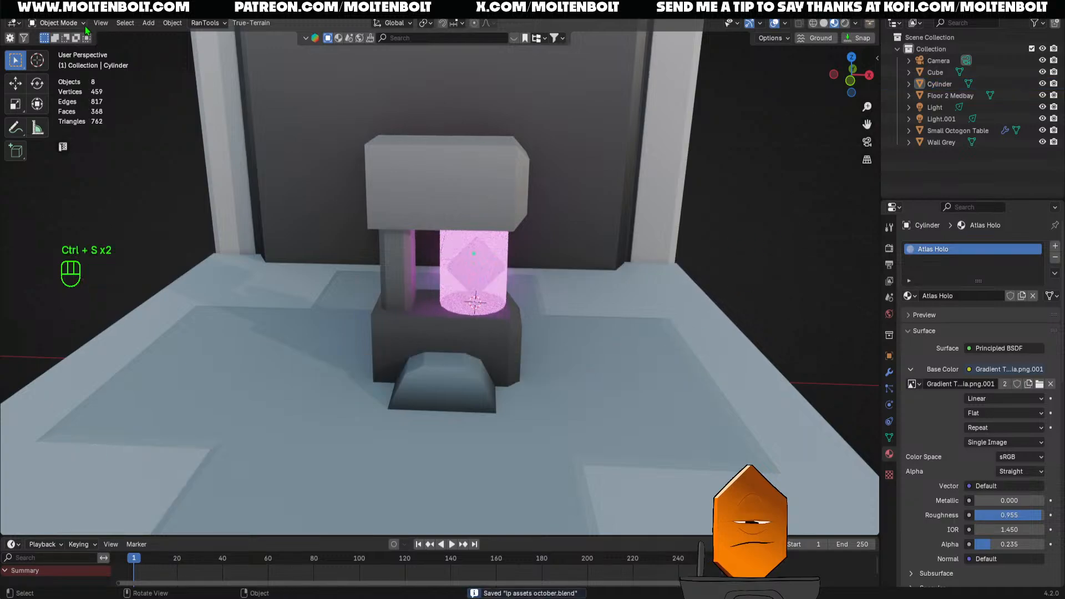
pyautogui.click(49, 7)
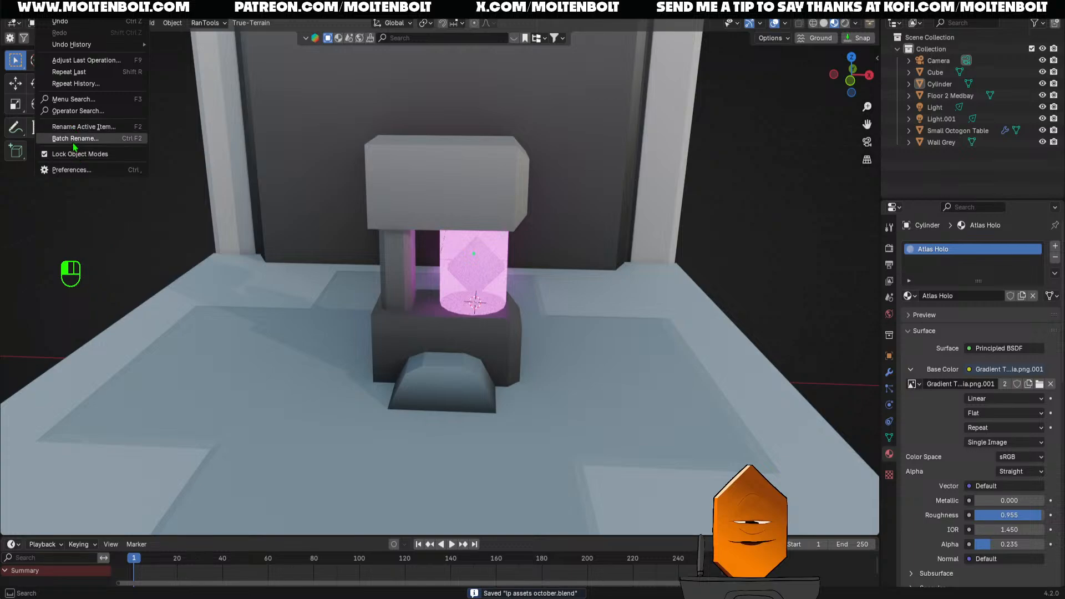
pyautogui.moveTo(27, 8)
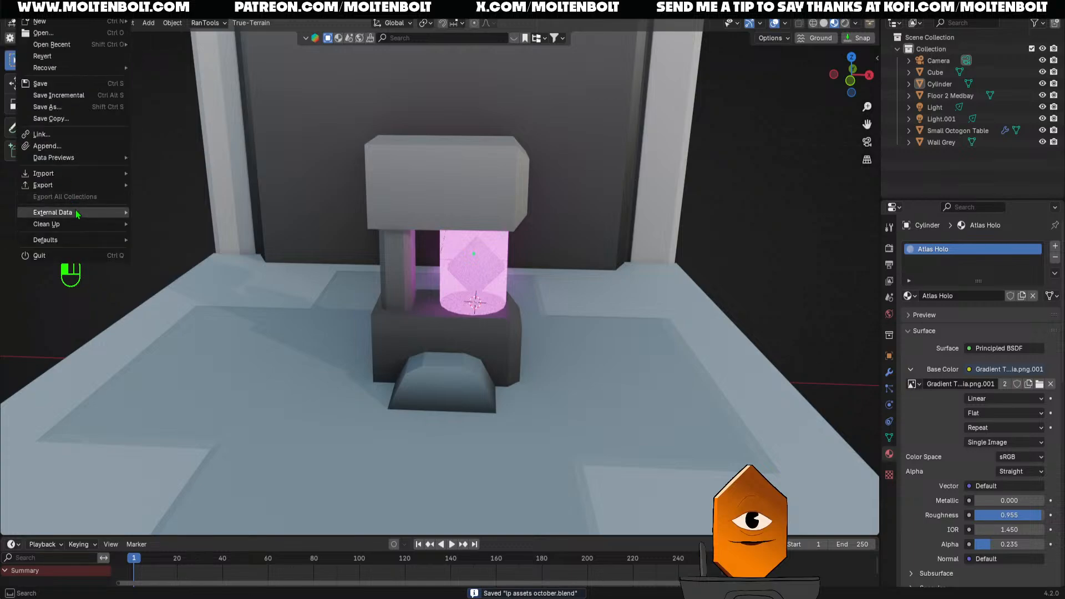
pyautogui.hotkey('ctrl', 's')
# Select the holographic tube and the scanner body, and join them into one object
pyautogui.moveTo(794, 274); pyautogui.dragTo(623, 312, button='middle')
pyautogui.scroll(2, 554, 296)
pyautogui.moveTo(481, 280); pyautogui.dragTo(499, 286)
pyautogui.moveTo(507, 289); pyautogui.dragTo(642, 307, button='middle')
pyautogui.click(528, 295)
pyautogui.press('Tab')
pyautogui.press('Tab')
pyautogui.moveTo(530, 351); pyautogui.dragTo(578, 338, button='middle')
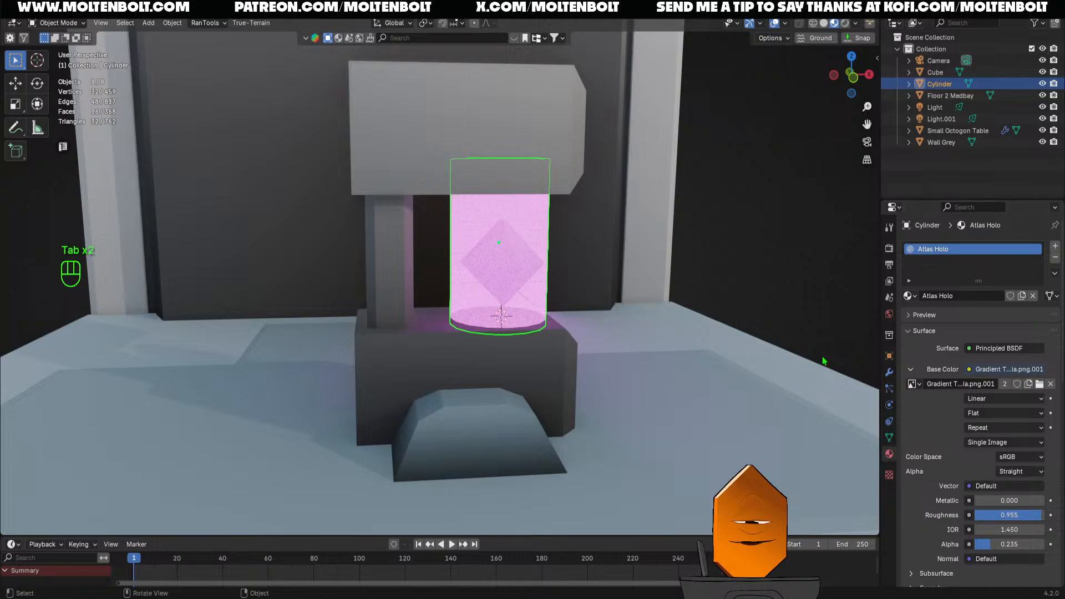
pyautogui.keyDown('shift'); pyautogui.click(496, 175); pyautogui.keyUp('shift')
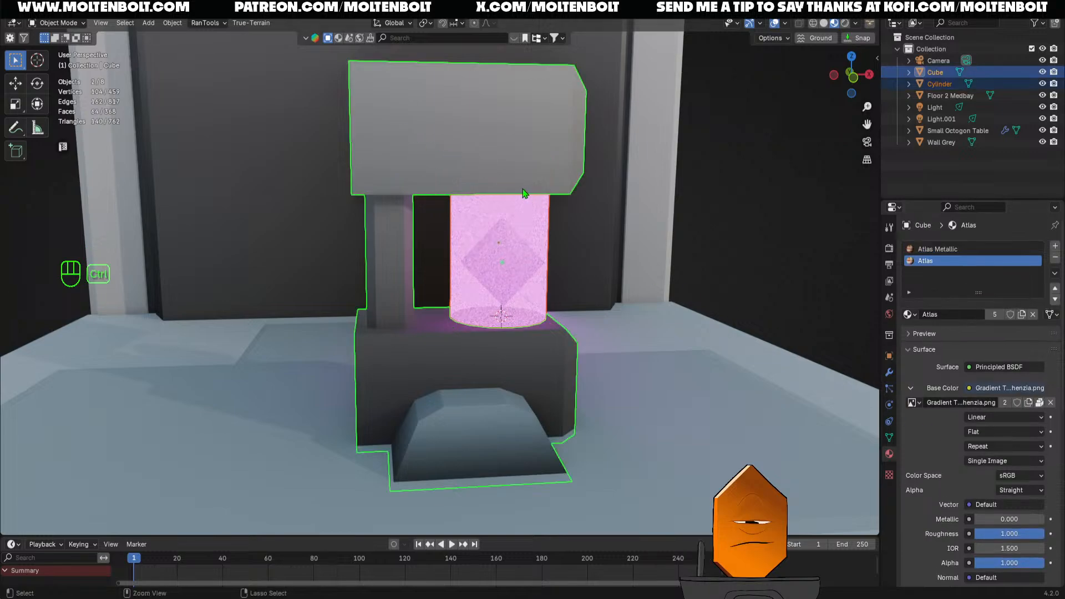
pyautogui.hotkey('ctrl', 'j')
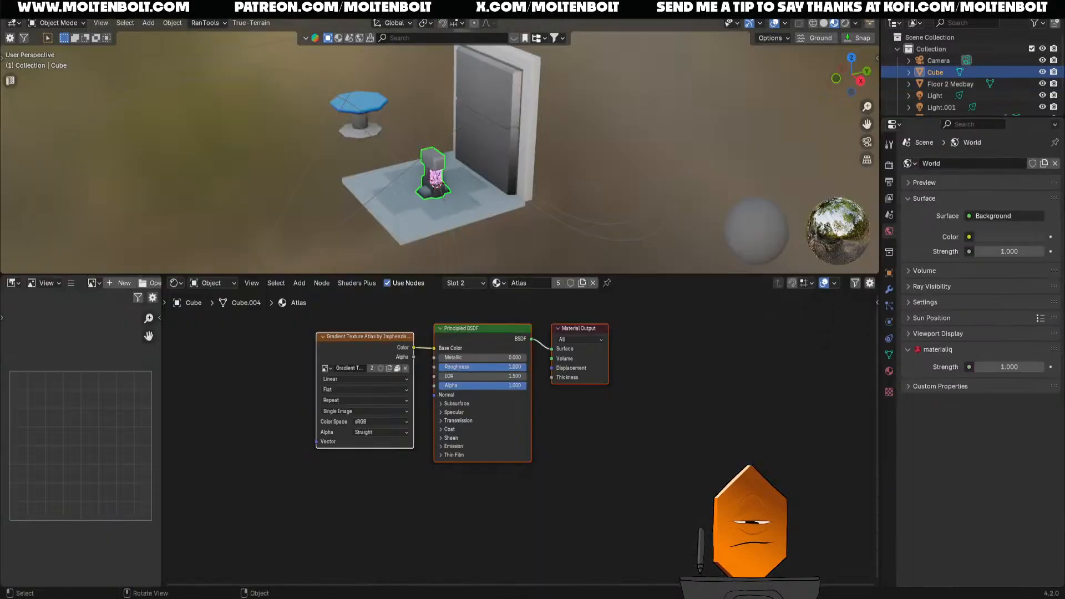
# Open the scanner's material nodes in the Shading workspace and set its second material slot to Atlas Holo
pyautogui.click(647, 447)
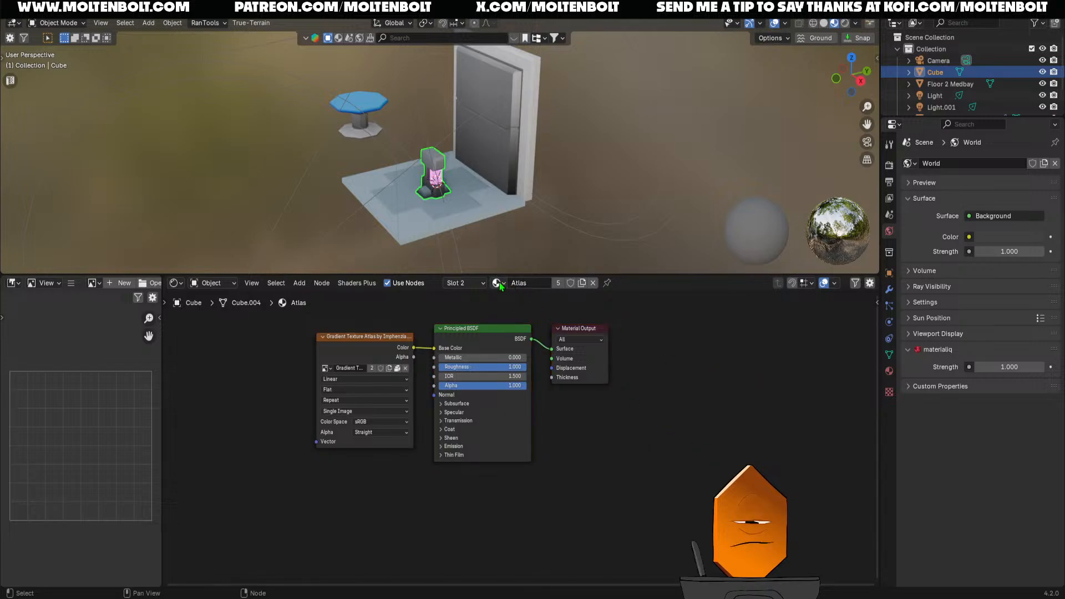
pyautogui.click(500, 285)
pyautogui.click(527, 322)
pyautogui.click(497, 283)
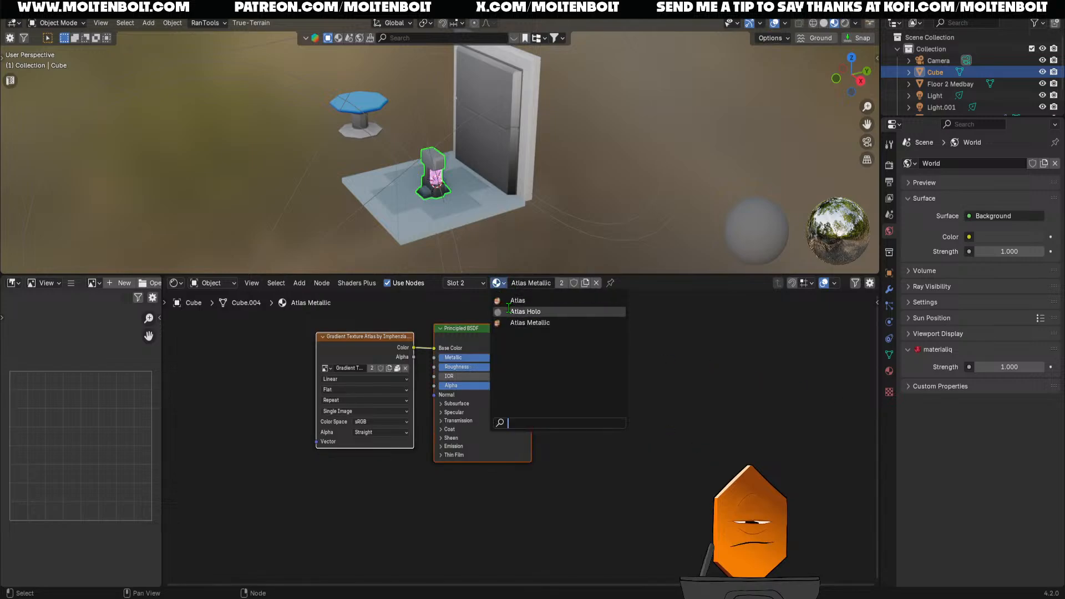
pyautogui.click(509, 311)
pyautogui.moveTo(653, 430); pyautogui.dragTo(689, 422, button='middle')
pyautogui.scroll(1, 651, 486)
pyautogui.moveTo(651, 487); pyautogui.dragTo(653, 415, button='middle')
pyautogui.moveTo(585, 463); pyautogui.dragTo(582, 562, button='middle')
pyautogui.moveTo(257, 307); pyautogui.dragTo(448, 508)
pyautogui.press('x')
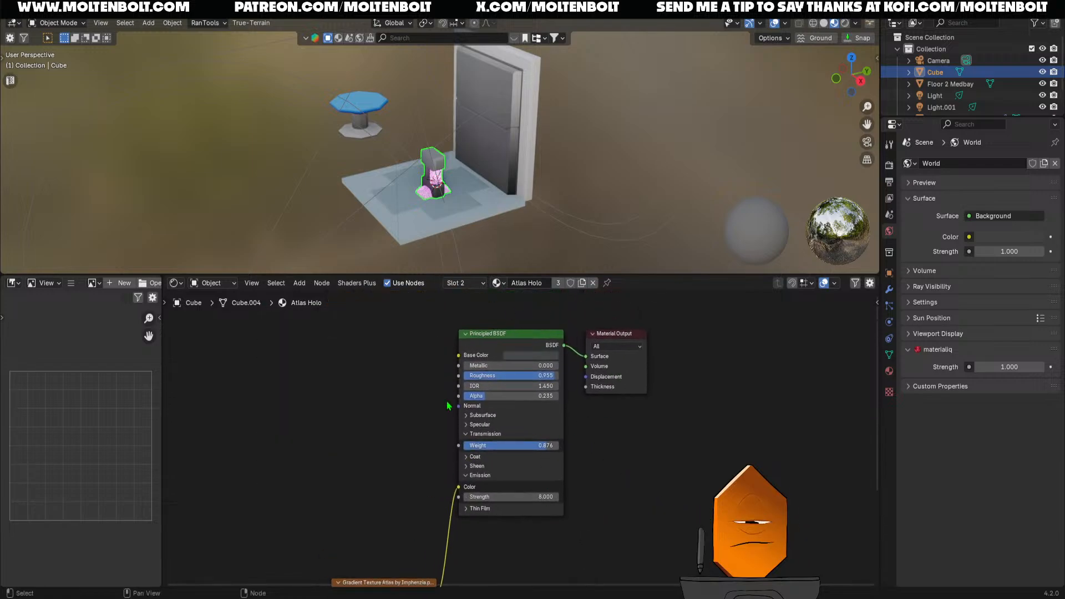
pyautogui.hotkey('ctrl', 'z')
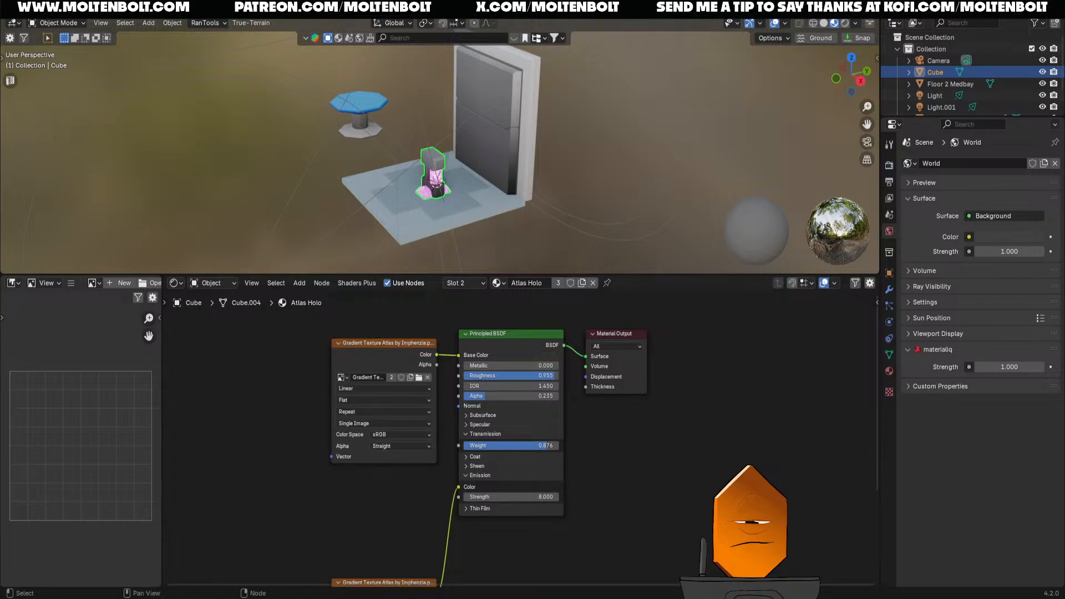
# Delete the gradient atlas texture node that feeds the Base Color of the Atlas Holo material
pyautogui.moveTo(345, 333); pyautogui.dragTo(431, 461)
pyautogui.press('x')
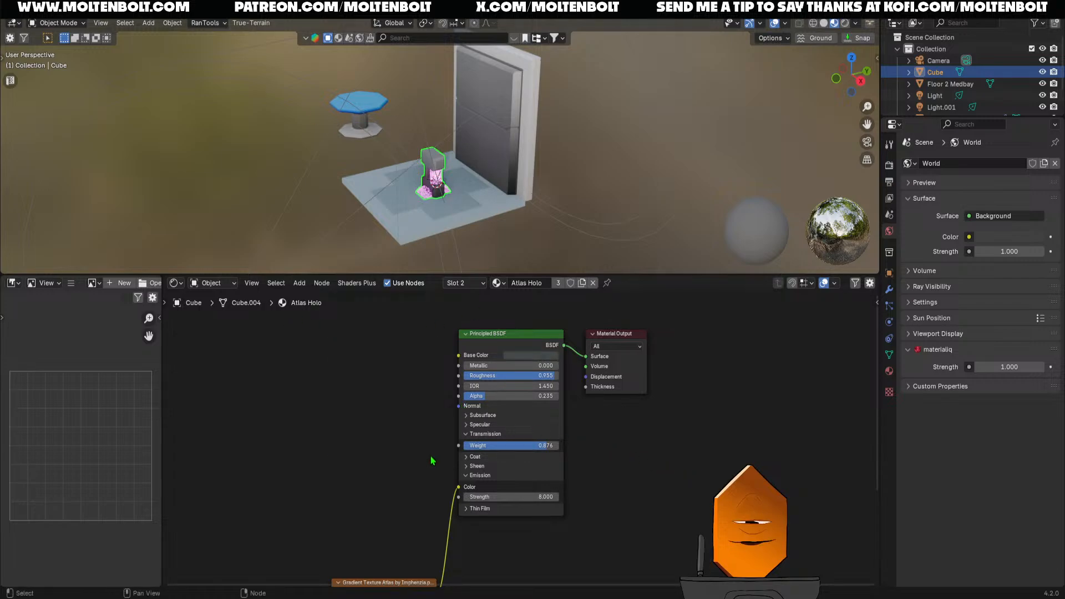
# Save the file and limit the linked selection on the scanner's front foot by Material
pyautogui.hotkey('ctrl', 's')
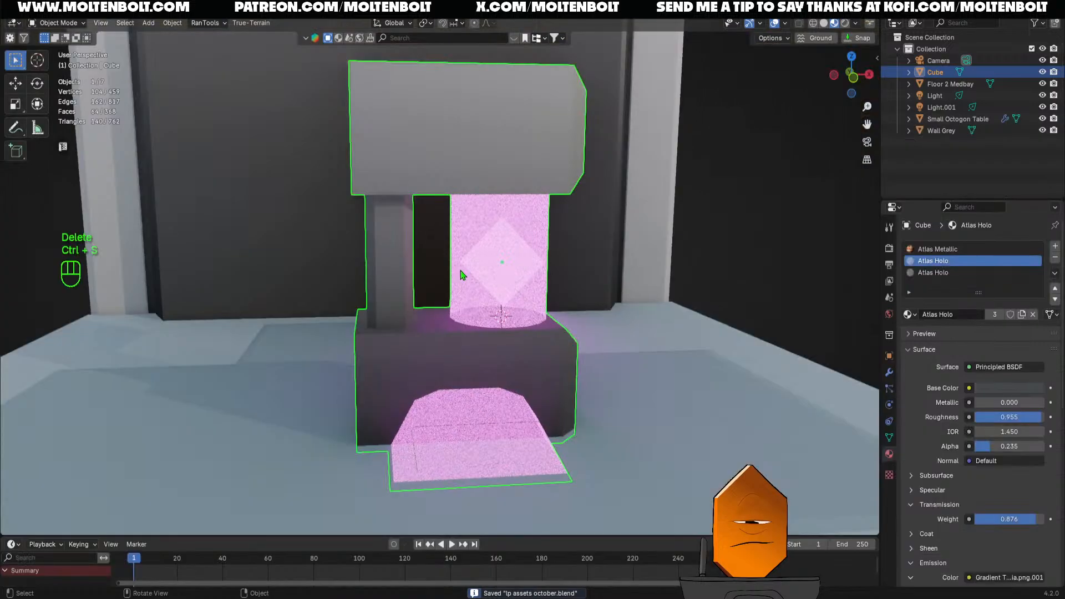
pyautogui.scroll(-3, 464, 277)
pyautogui.press('Tab')
pyautogui.press('l')
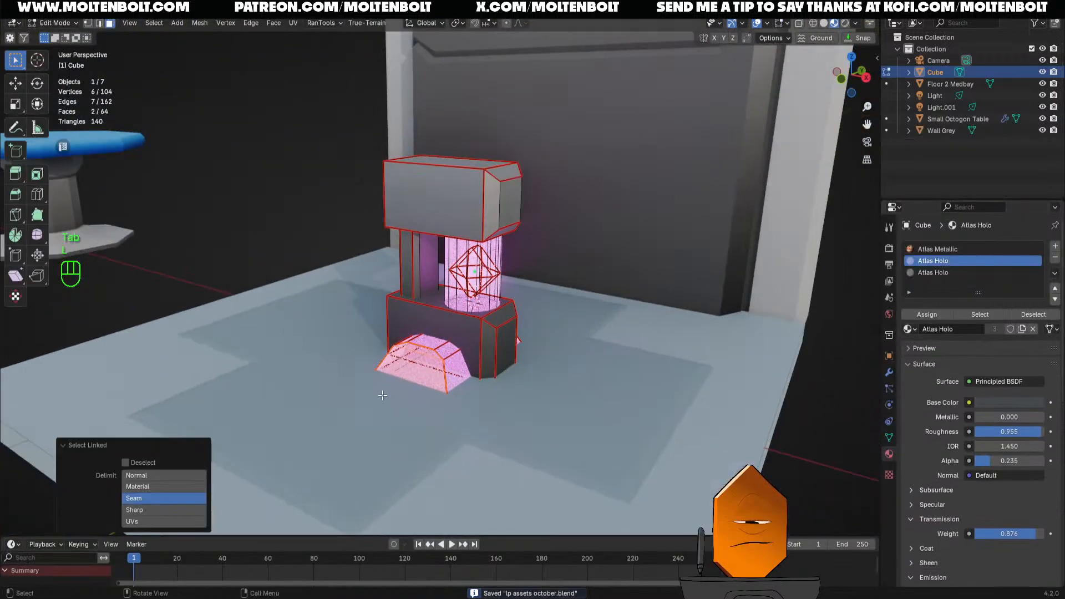
pyautogui.click(155, 487)
pyautogui.click(635, 417)
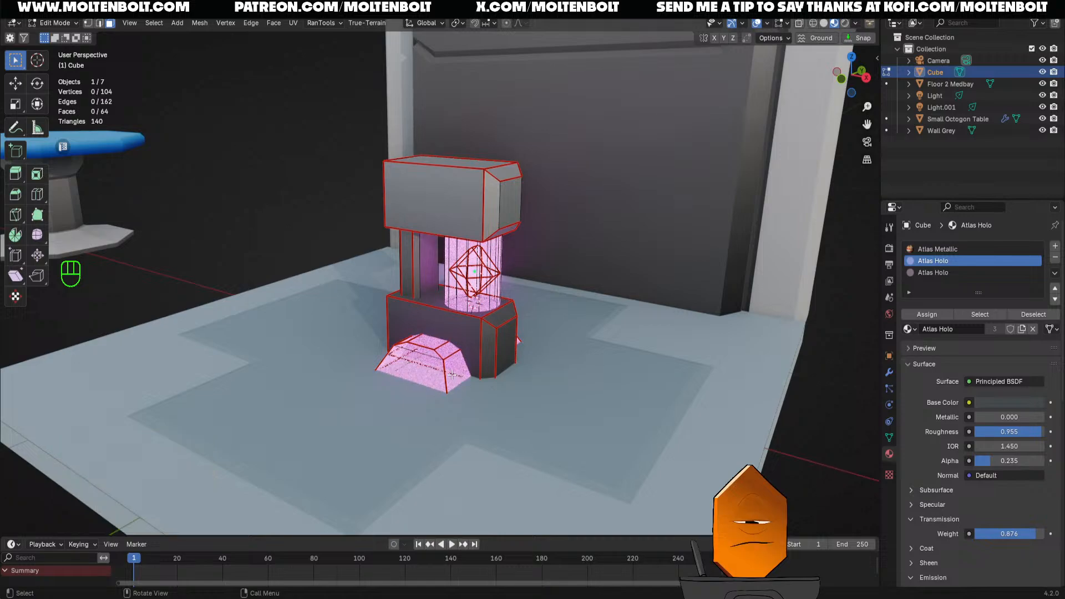
pyautogui.hotkey('shift', 'alt', 'z')
pyautogui.press('Tab')
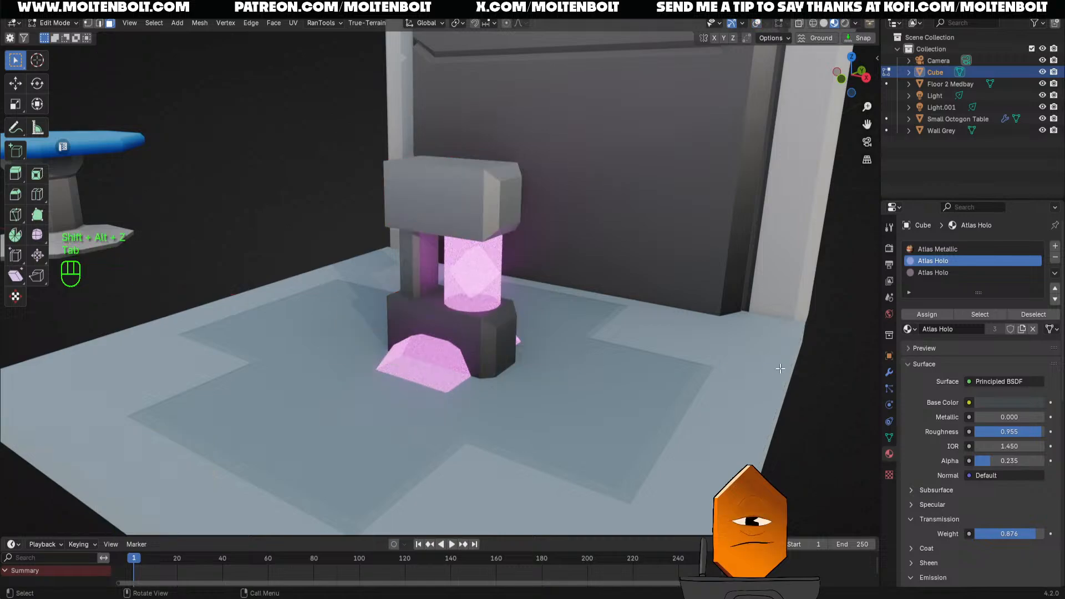
pyautogui.hotkey('shift', 'alt', 'z')
pyautogui.hotkey('alt', 'z')
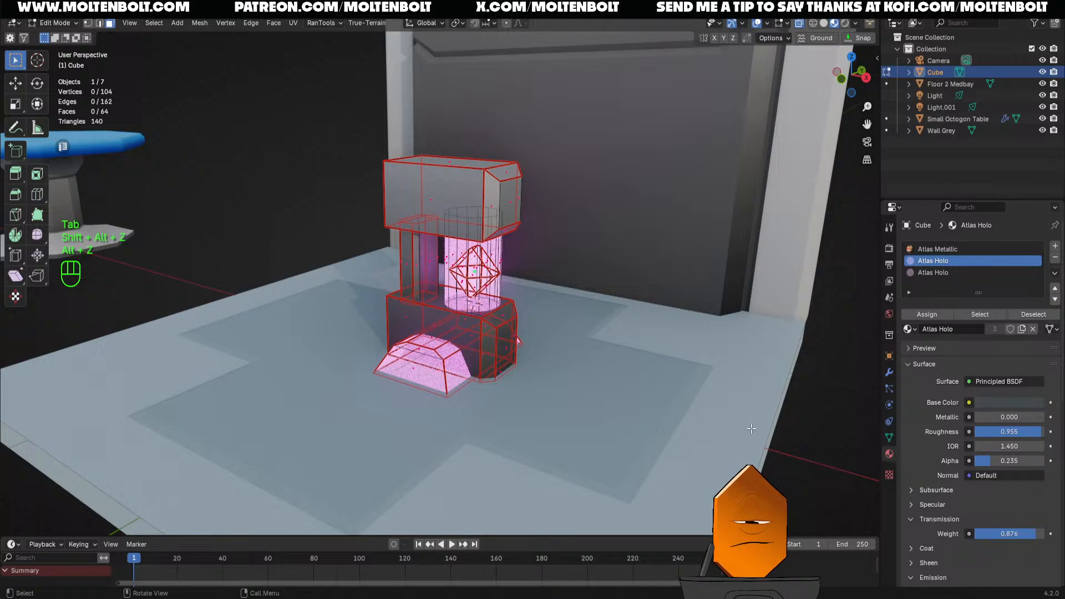
pyautogui.hotkey('alt', 'z')
# Select the scanner's linked front foot faces, change the second slot's material to Atlas, and save the file
pyautogui.press('l')
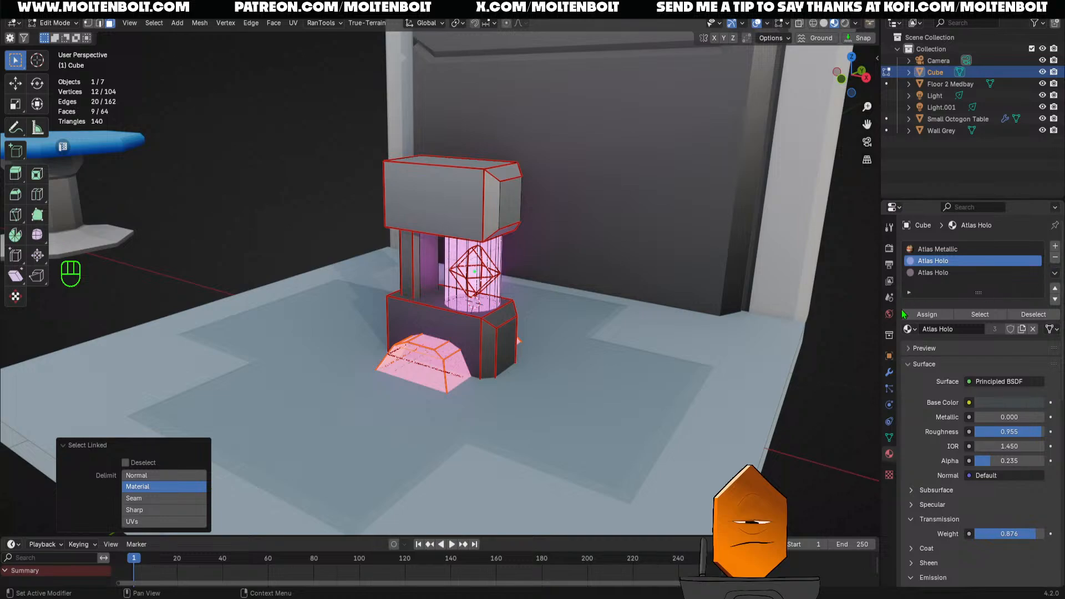
pyautogui.click(908, 329)
pyautogui.click(943, 352)
pyautogui.press('Tab')
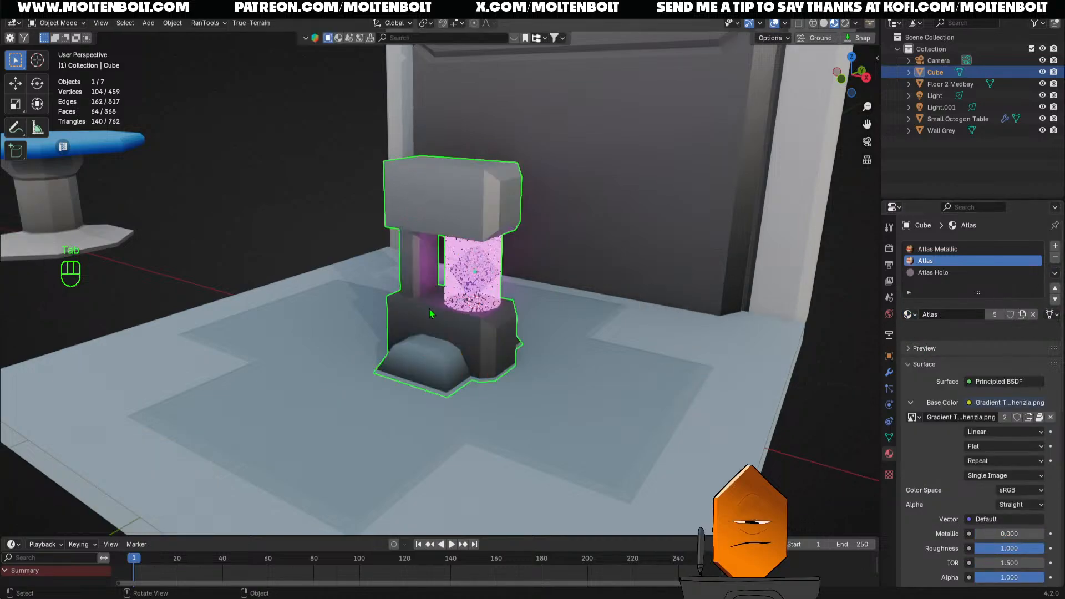
pyautogui.moveTo(560, 338); pyautogui.dragTo(512, 371, button='middle')
pyautogui.hotkey('ctrl', 's')
# Lower the Atlas Holo material's Alpha to 0.070 in the scanner's third material slot
pyautogui.keyDown('ctrl'); pyautogui.moveTo(457, 281); pyautogui.dragTo(527, 232, button='middle'); pyautogui.keyUp('ctrl')
pyautogui.press('Tab')
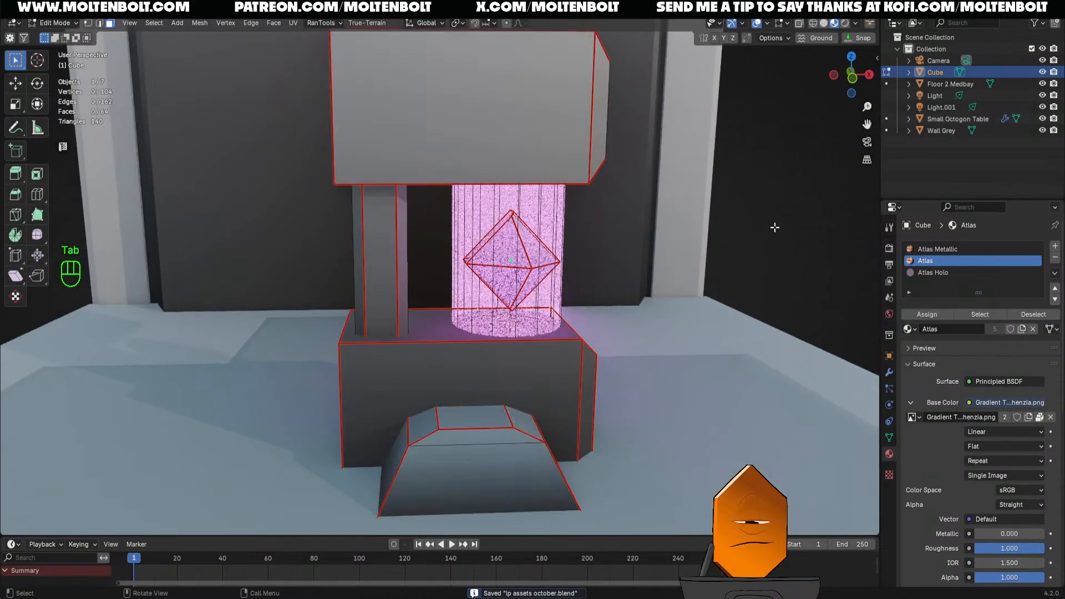
pyautogui.click(933, 272)
pyautogui.scroll(-2, 945, 406)
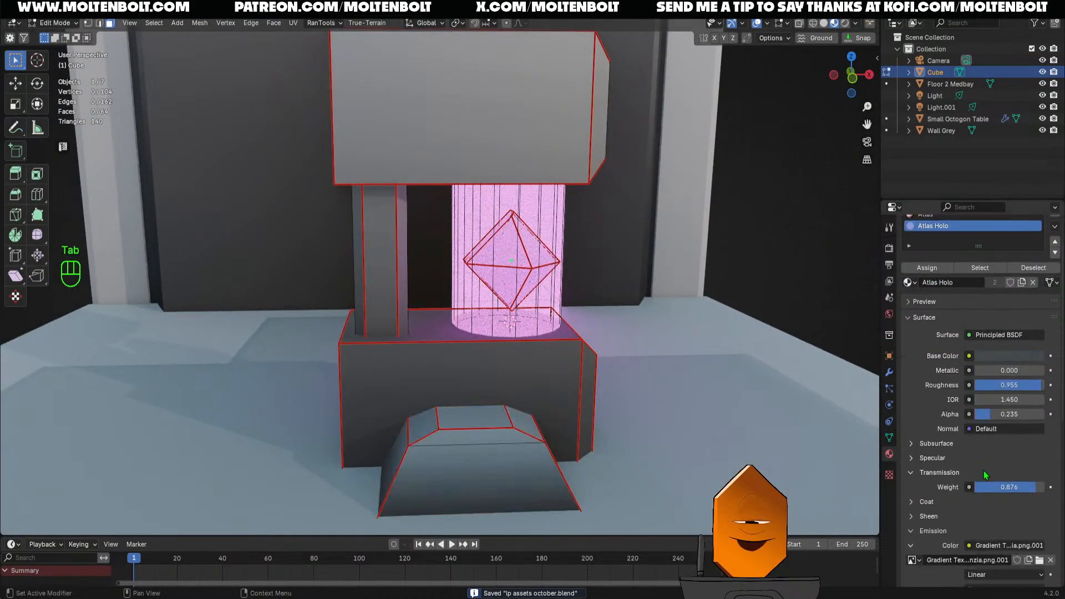
pyautogui.moveTo(996, 414); pyautogui.dragTo(984, 414)
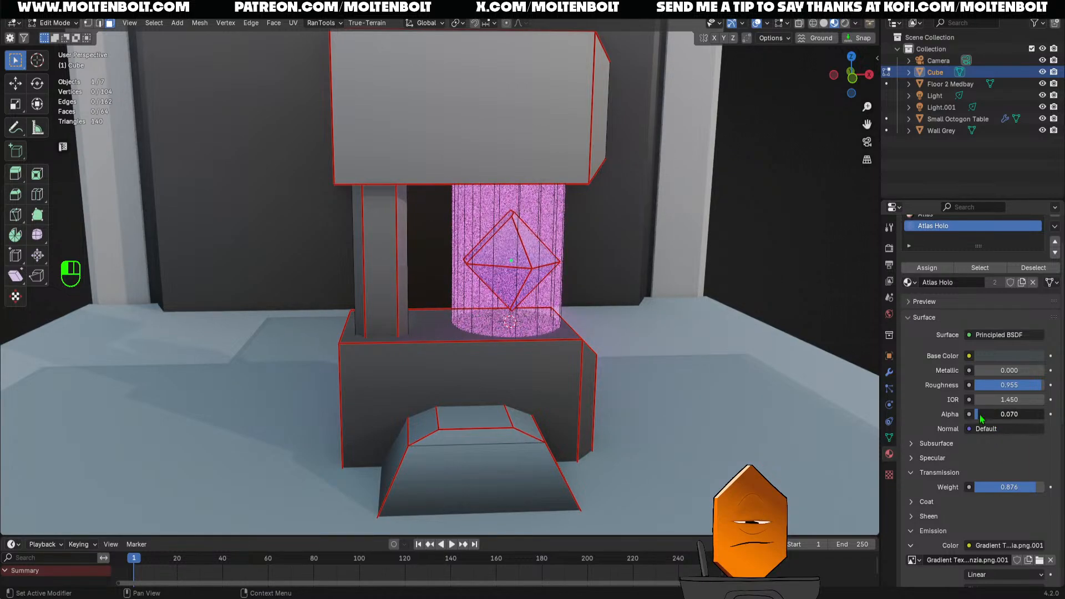
pyautogui.press('Tab')
pyautogui.scroll(-4, 690, 382)
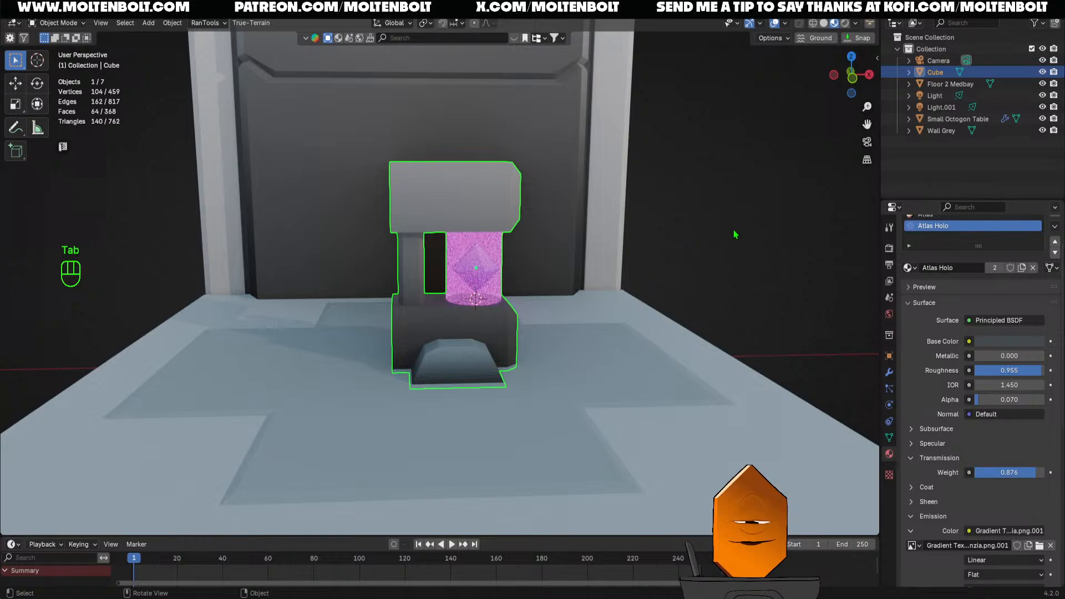
# Select the linked faces of the holographic tube and mark seams by angle at 25
pyautogui.press('Tab')
pyautogui.moveTo(610, 302); pyautogui.dragTo(543, 366, button='middle')
pyautogui.scroll(3, 542, 366)
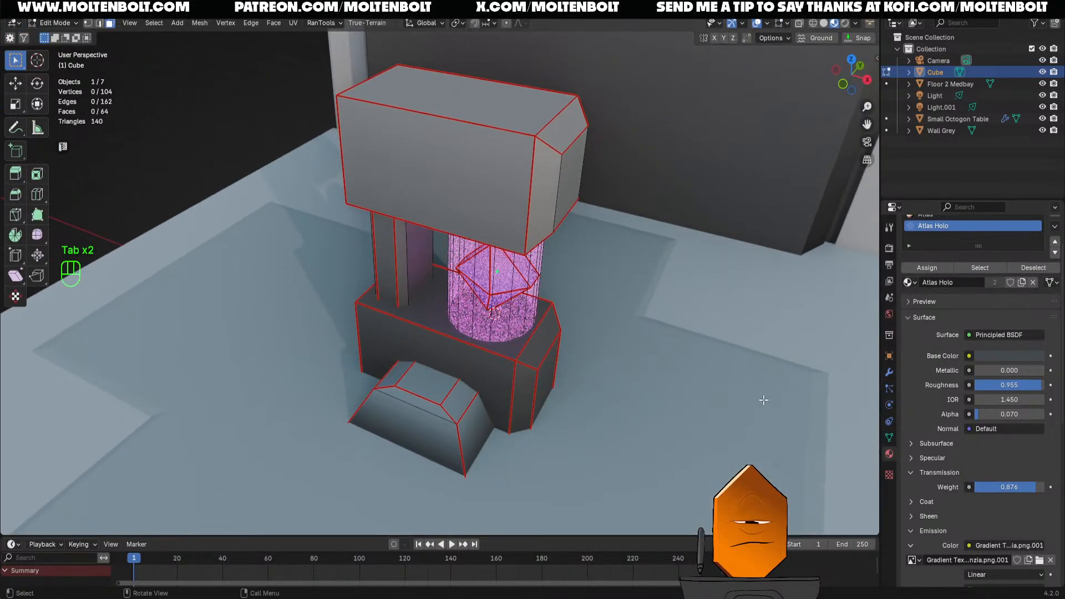
pyautogui.moveTo(763, 400); pyautogui.dragTo(865, 338, button='middle')
pyautogui.press('l')
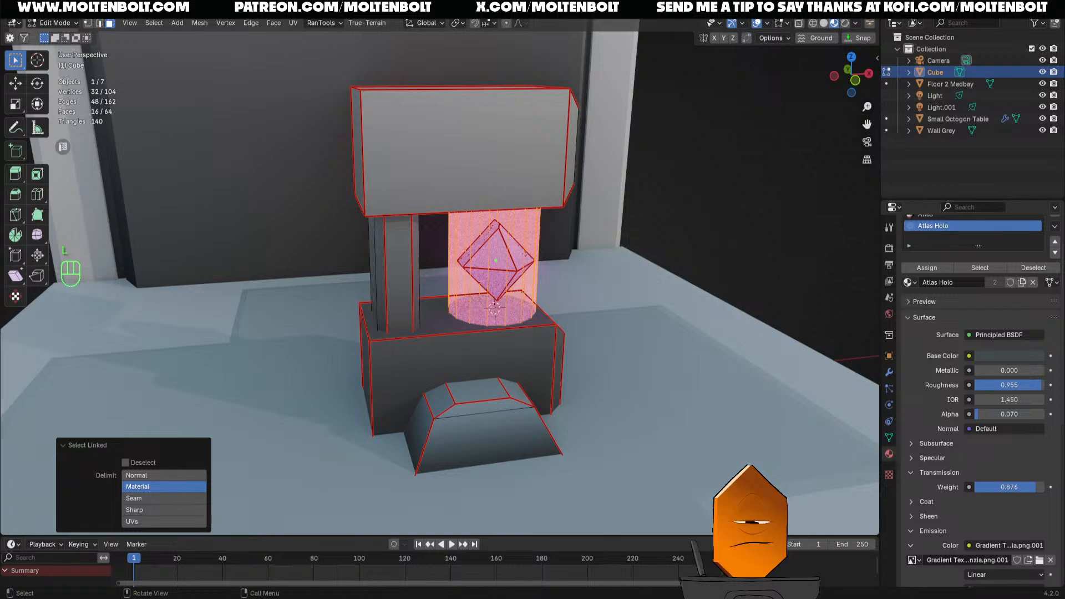
pyautogui.hotkey('alt', 'u')
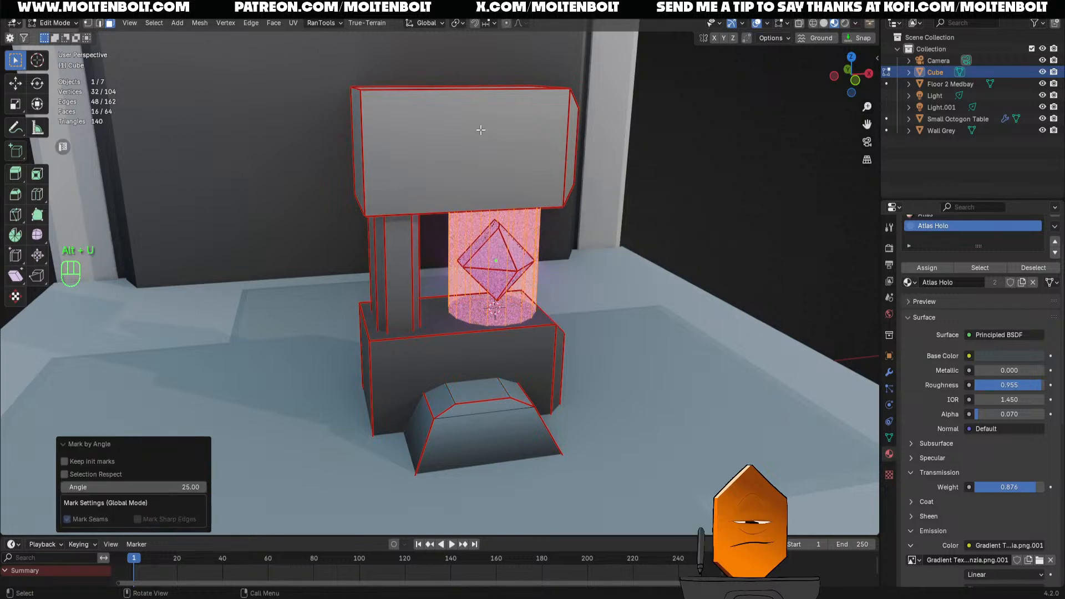
# Display the Gradient Texture Atlas by Imphenzia image behind the tube's UVs in the UV Editing workspace
pyautogui.click(271, 8)
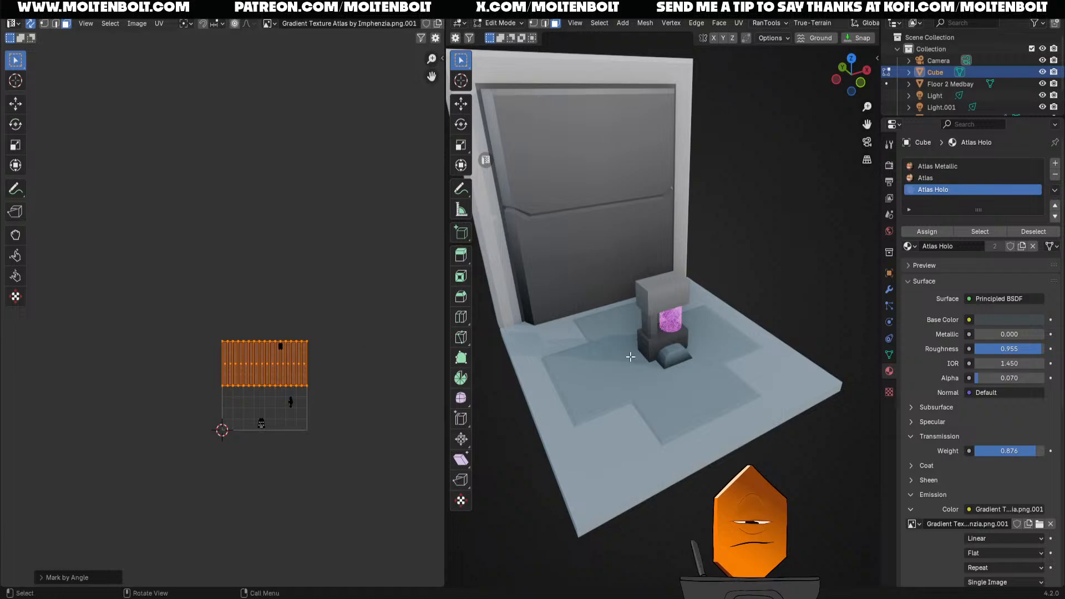
pyautogui.click(269, 23)
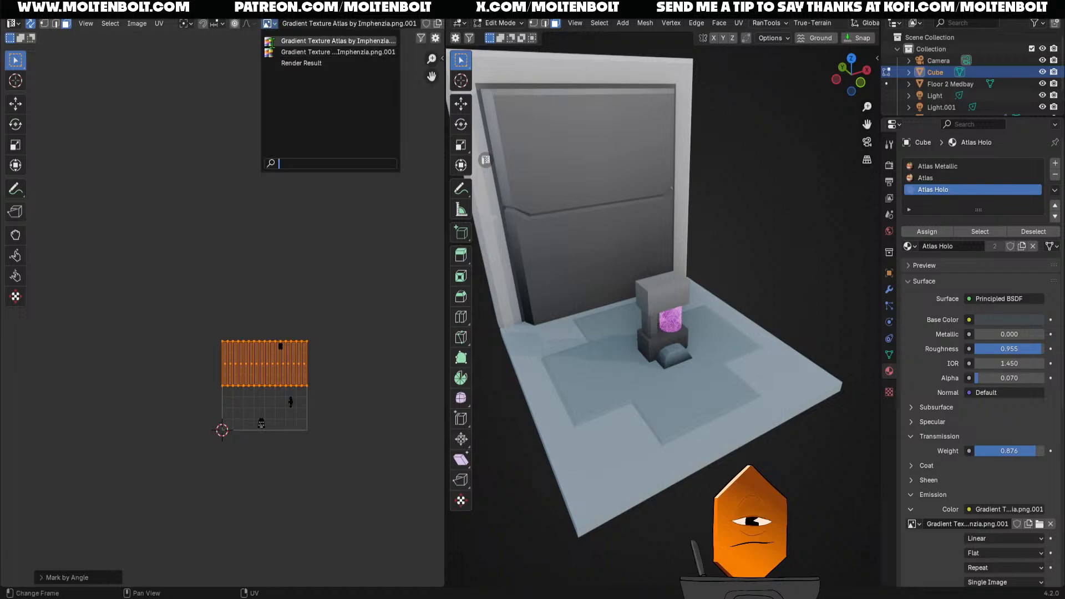
pyautogui.click(310, 41)
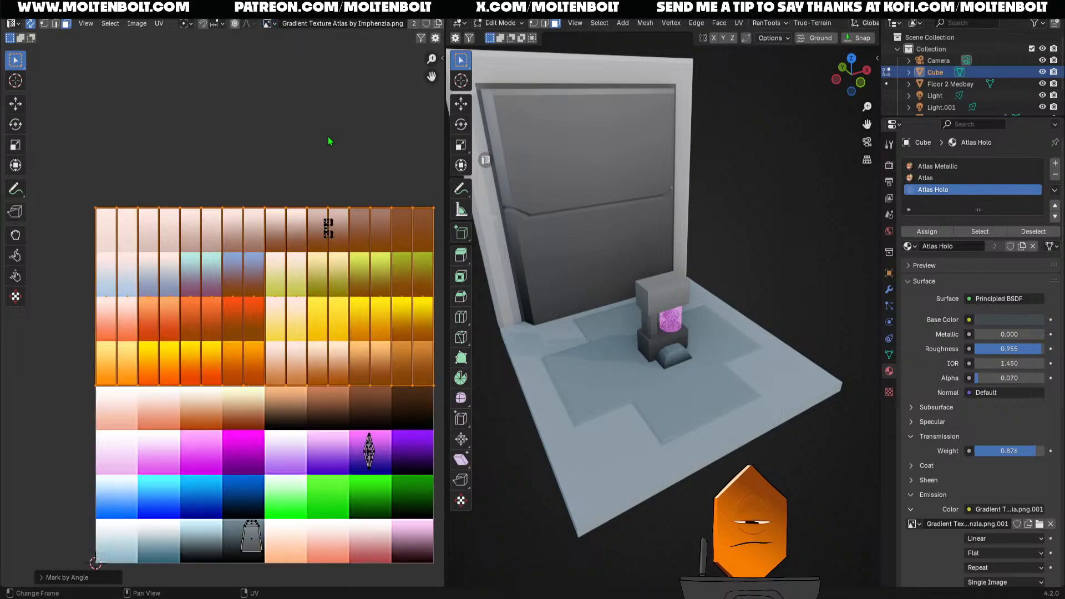
pyautogui.scroll(-2, 337, 194)
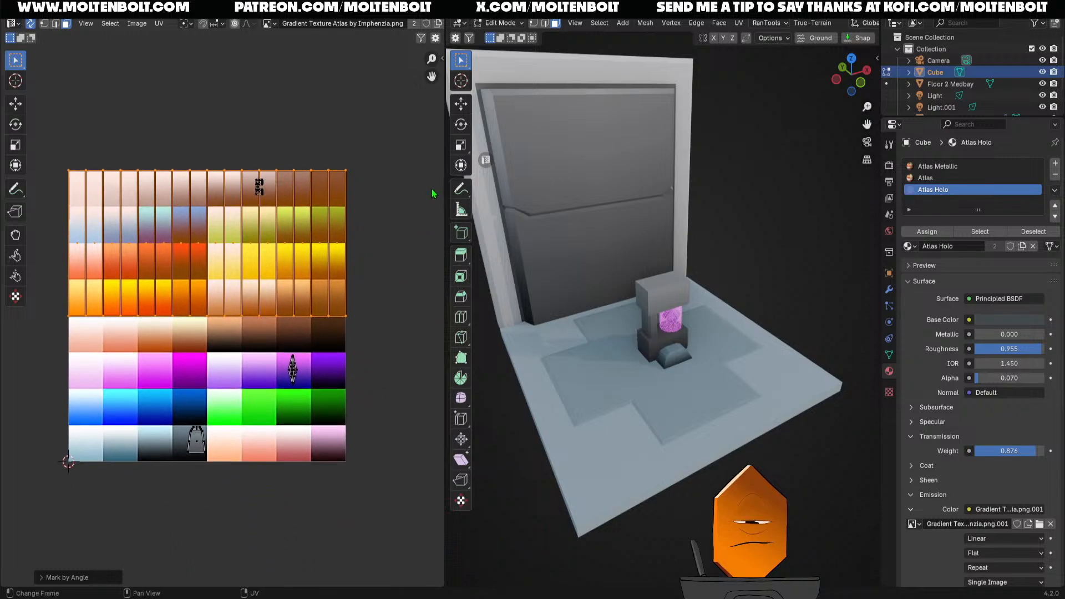
# Scale the tube's UVs down to about 0.03 and place them on the atlas's cyan-to-dark-blue swatch
pyautogui.press('s')
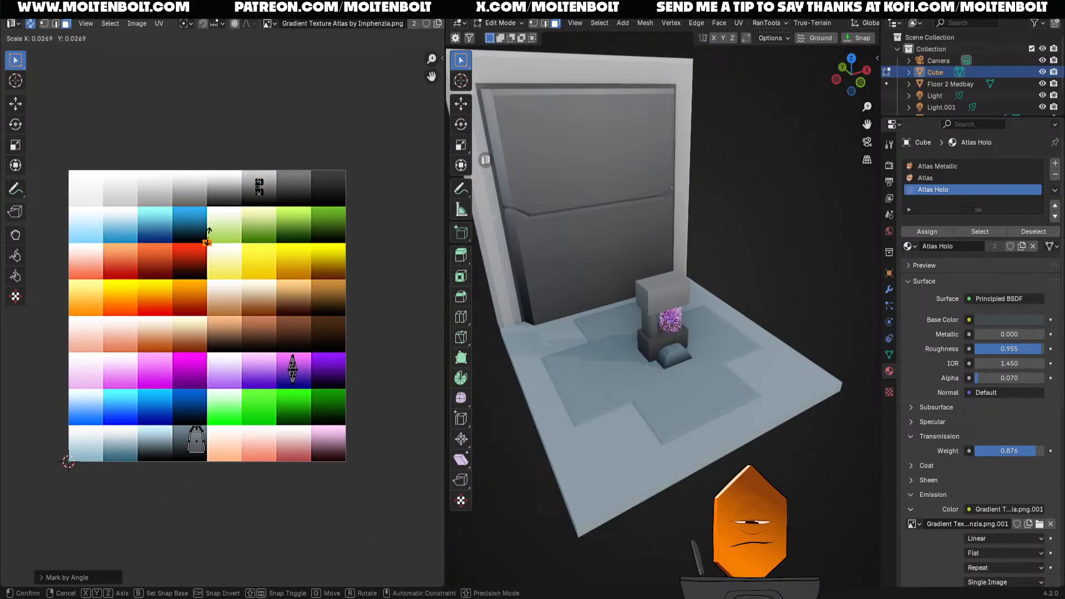
pyautogui.click(208, 234)
pyautogui.press('g')
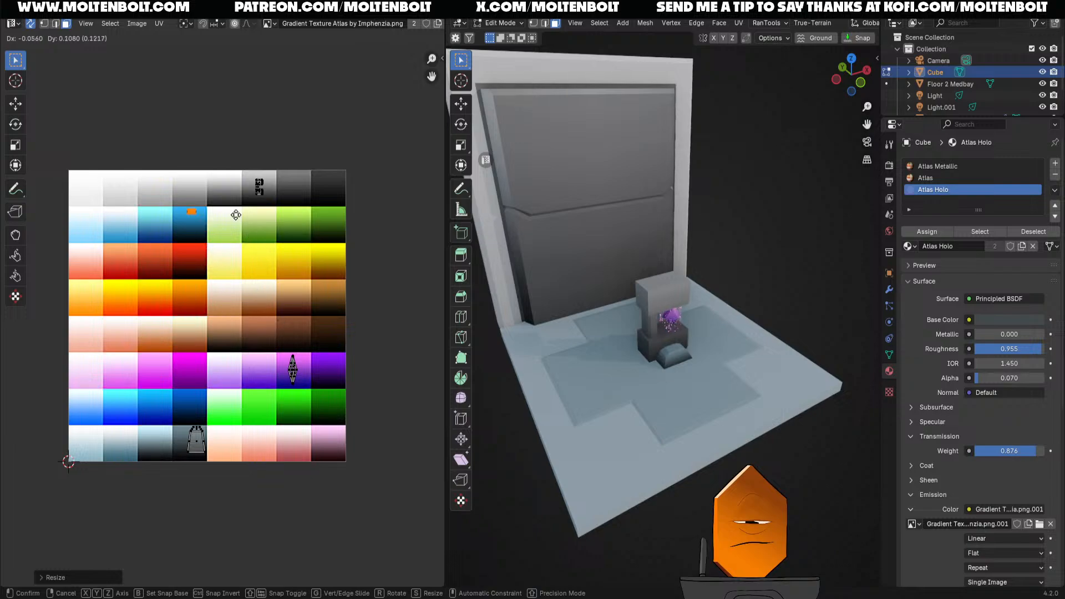
pyautogui.click(207, 222)
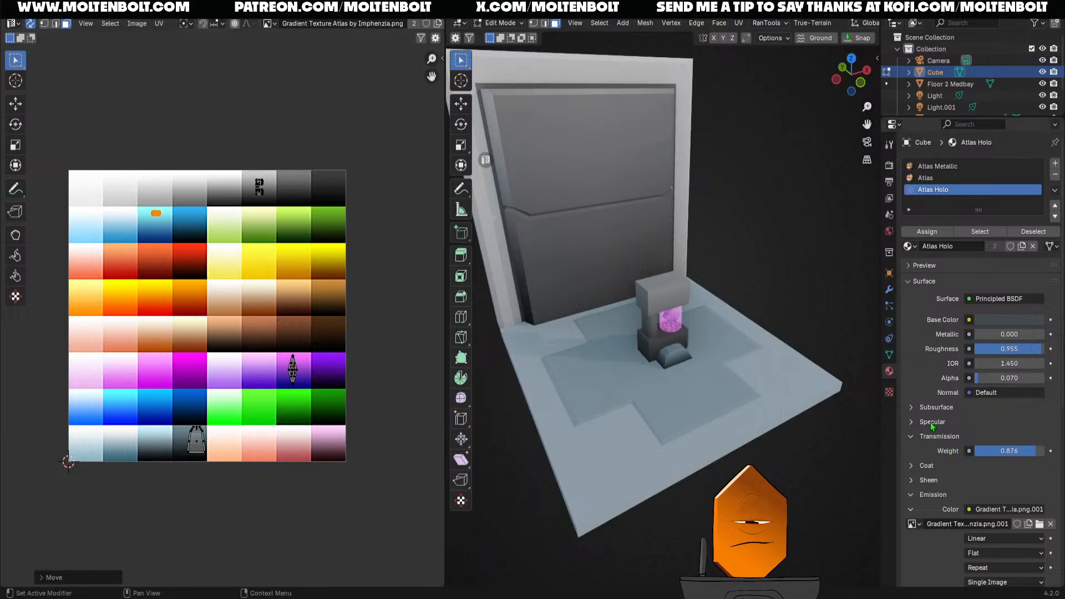
# Examine the tube's color on the scanner and the Atlas Holo material's emission texture settings
pyautogui.moveTo(663, 321); pyautogui.dragTo(649, 350, button='middle')
pyautogui.scroll(1, 649, 349)
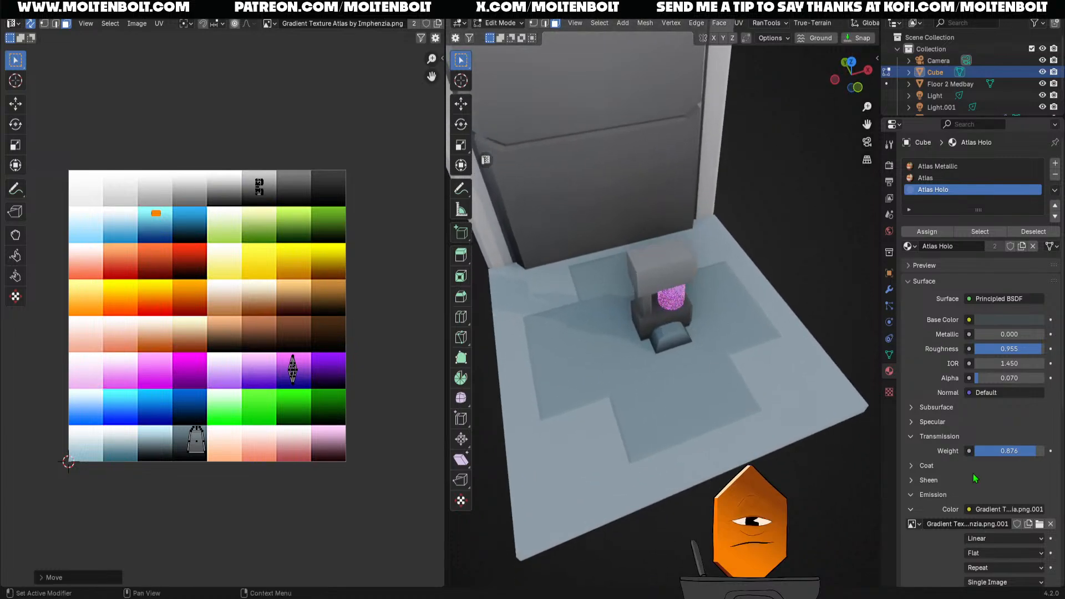
pyautogui.scroll(-8, 947, 470)
pyautogui.scroll(4, 949, 467)
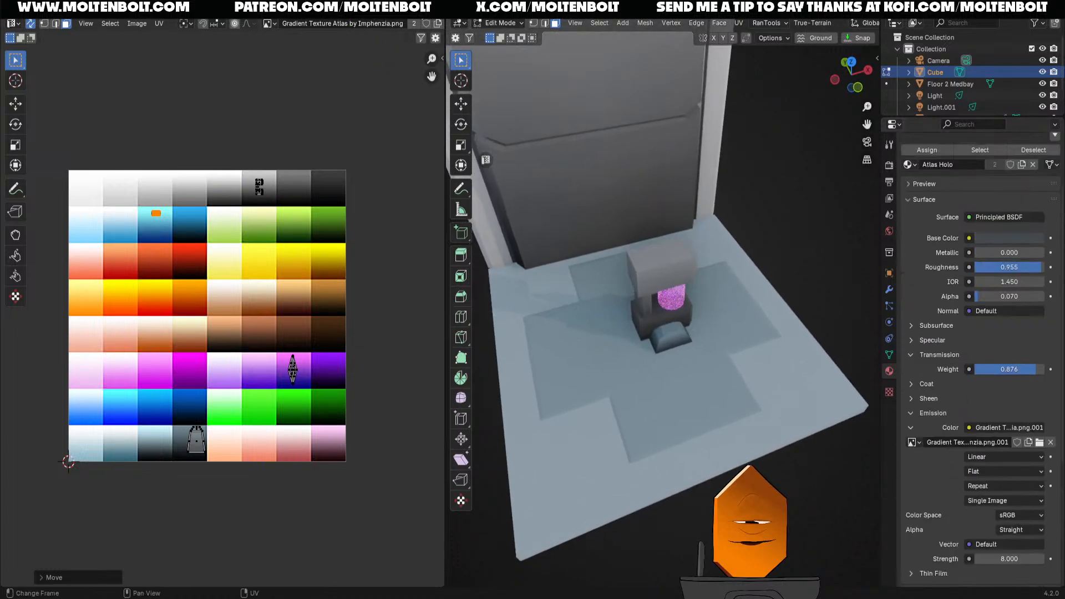
pyautogui.scroll(2, 749, 351)
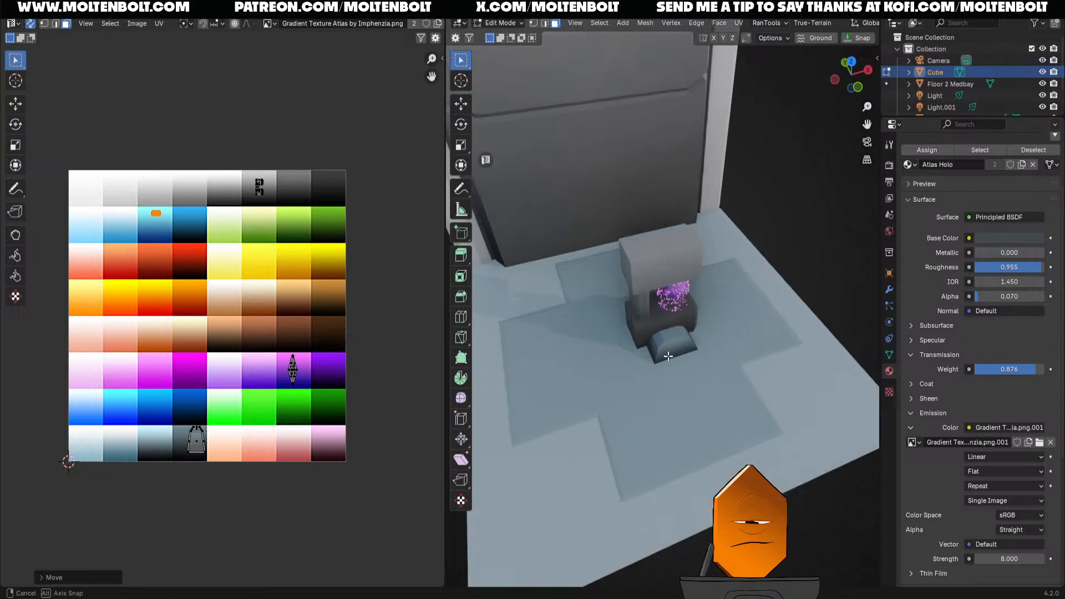
pyautogui.moveTo(748, 352); pyautogui.dragTo(786, 291, button='middle')
pyautogui.hotkey('alt', 'shift', 'z')
pyautogui.scroll(2, 718, 317)
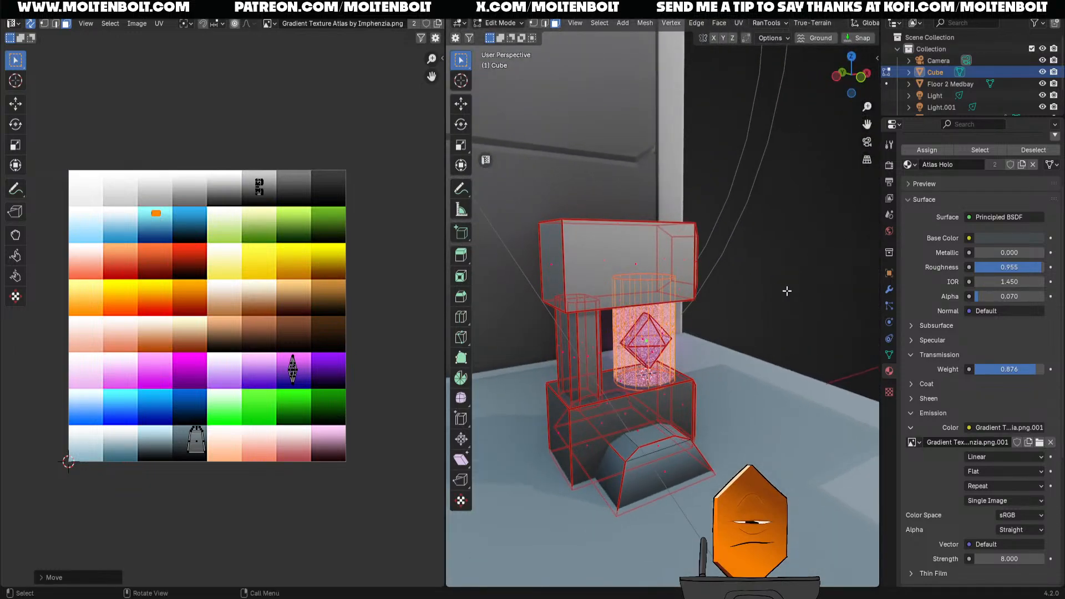
# Open the Atlas Holo nodes in the Shading workspace and move the gradient texture node up beside the Principled BSDF
pyautogui.click(411, 8)
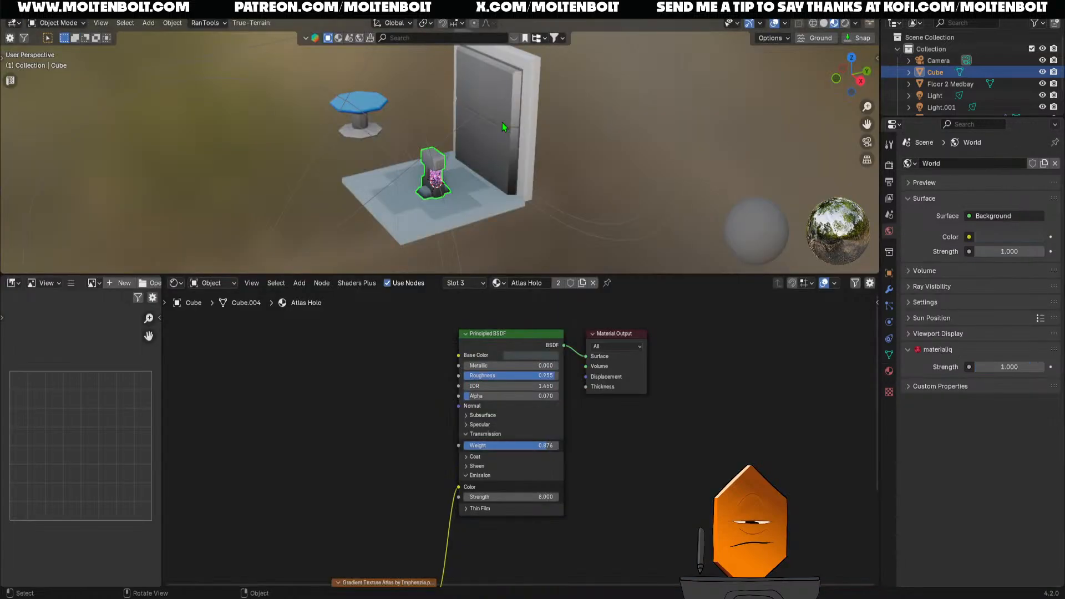
pyautogui.scroll(-2, 621, 501)
pyautogui.moveTo(620, 501); pyautogui.dragTo(634, 411, button='middle')
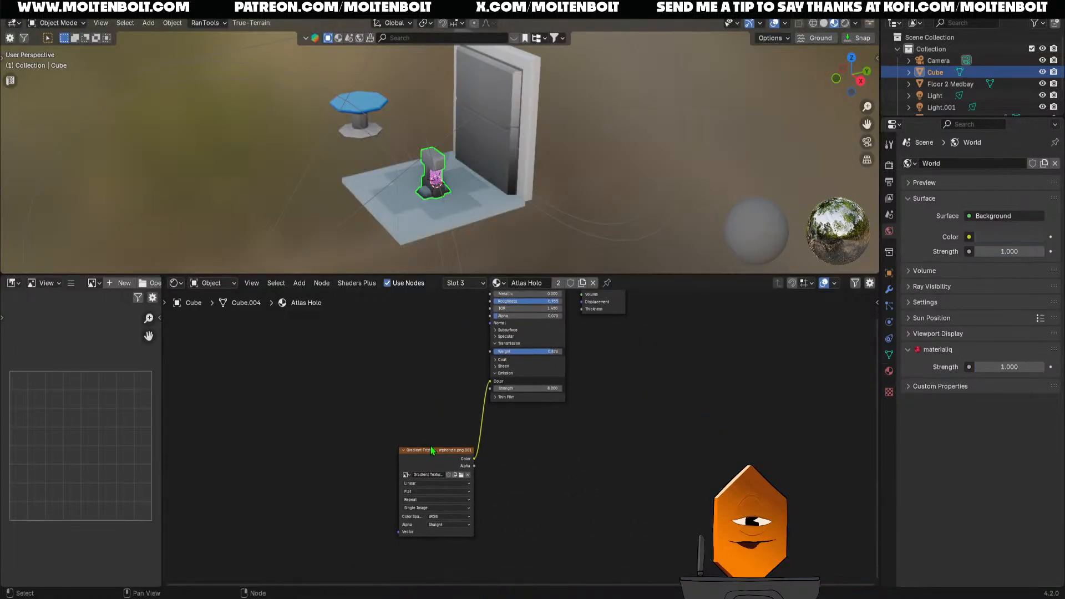
pyautogui.moveTo(428, 448); pyautogui.dragTo(423, 303)
pyautogui.moveTo(424, 413); pyautogui.dragTo(380, 414, button='middle')
pyautogui.keyDown('shift'); pyautogui.moveTo(459, 423); pyautogui.dragTo(519, 514, button='middle'); pyautogui.keyUp('shift')
pyautogui.scroll(6, 519, 438)
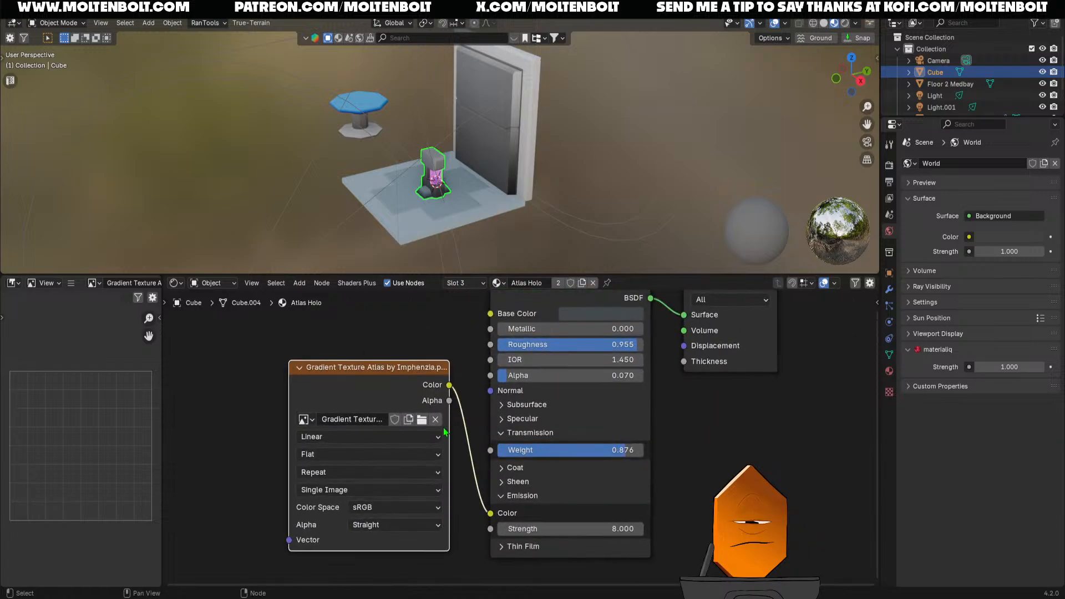
pyautogui.keyDown('shift'); pyautogui.moveTo(278, 427); pyautogui.dragTo(359, 431, button='middle'); pyautogui.keyUp('shift')
# Set the emission texture node's image to the original Gradient Texture Atlas by Imphenzia and save the file
pyautogui.click(389, 428)
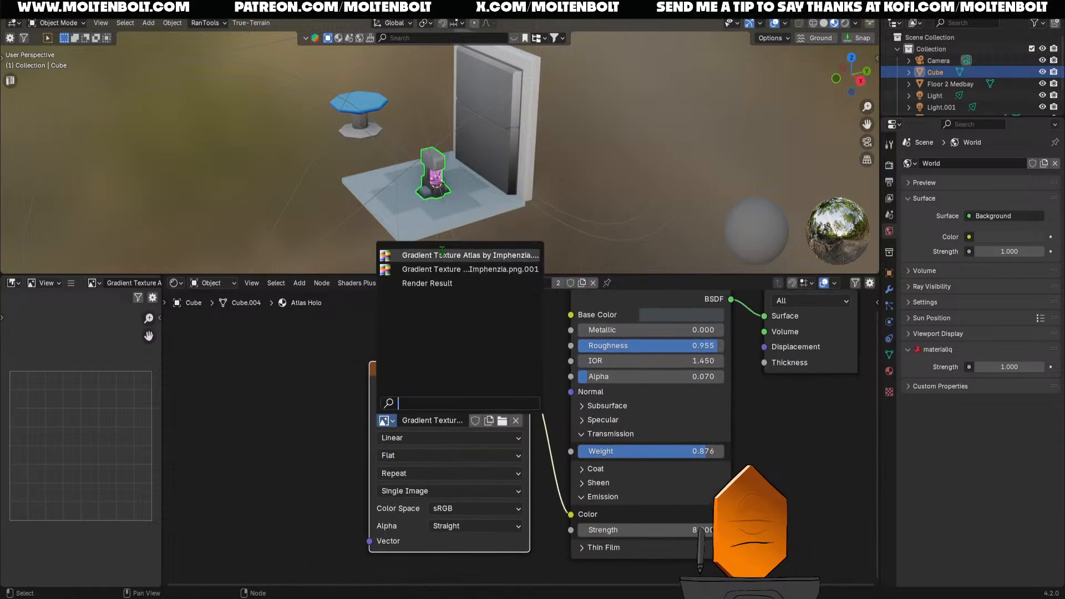
pyautogui.click(495, 265)
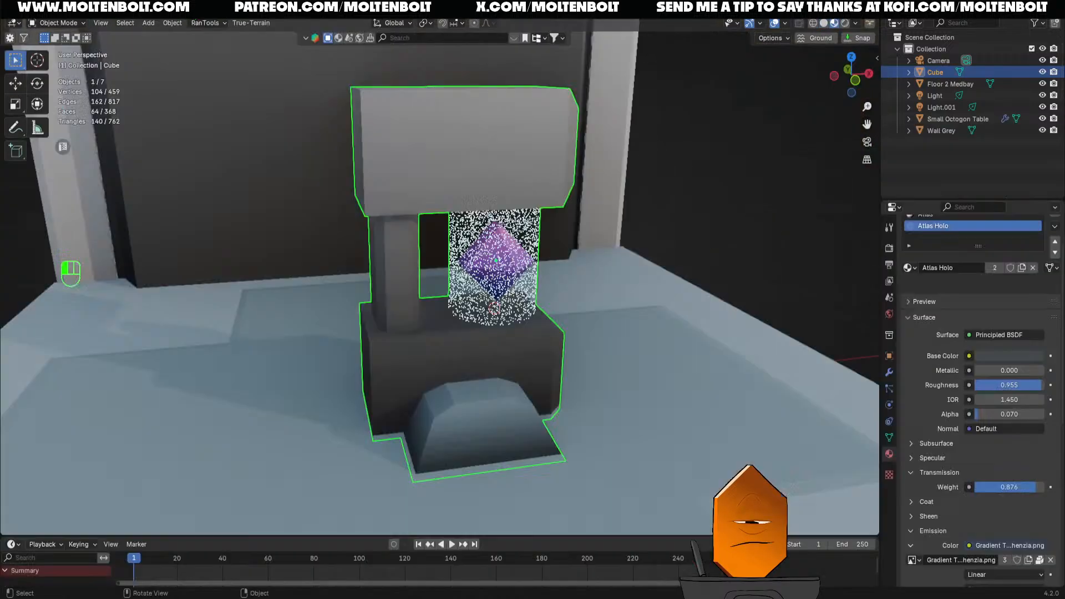
pyautogui.hotkey('ctrl', 's')
# Inspect the scanner's glowing tube from several angles with Rendered viewport shading
pyautogui.scroll(-2, 611, 305)
pyautogui.scroll(2, 611, 305)
pyautogui.moveTo(693, 286)
pyautogui.mouseDown(button='middle')
pyautogui.moveTo(674, 271)
pyautogui.moveTo(656, 277)
pyautogui.mouseUp(button='middle')
pyautogui.press('z')
pyautogui.click(621, 300)
pyautogui.moveTo(577, 297); pyautogui.dragTo(667, 308, button='middle')
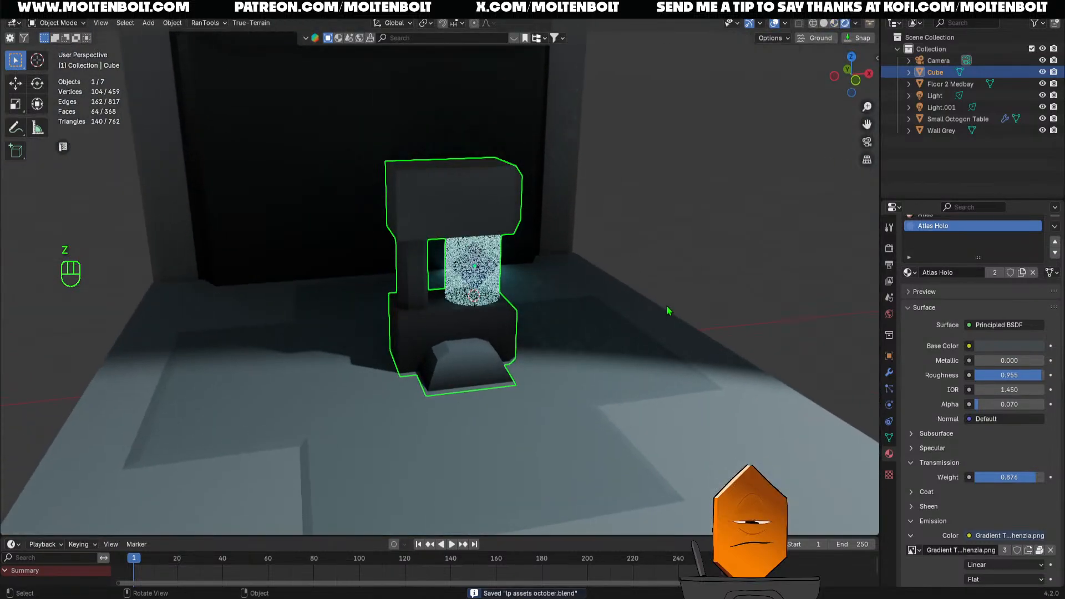
# Preview the scanner's tube rendered in Cycles, and return the viewport to Eevee rendering
pyautogui.press('z')
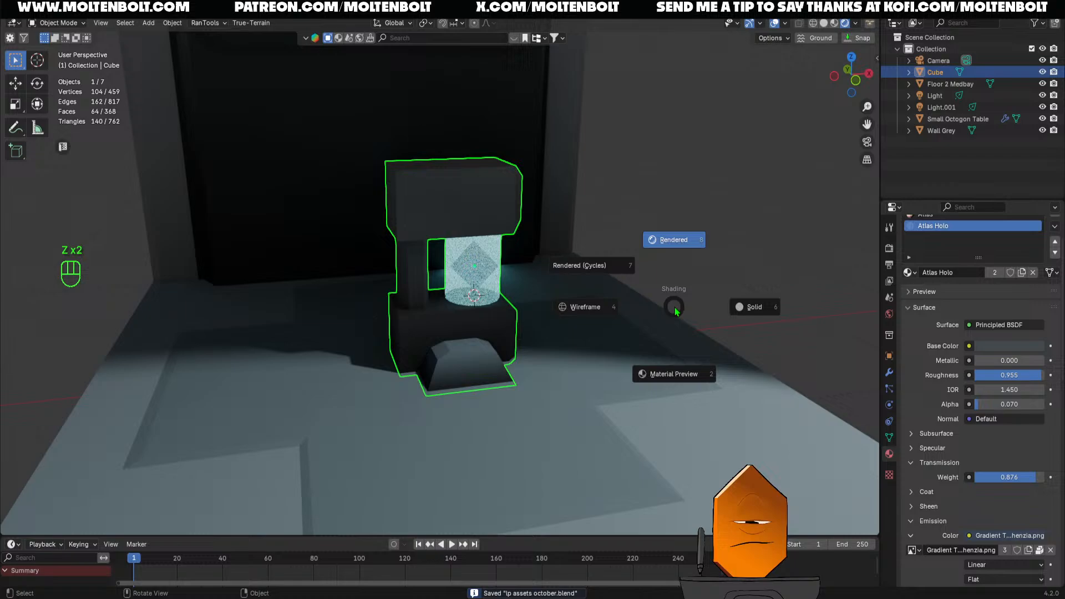
pyautogui.click(586, 253)
pyautogui.moveTo(762, 284)
pyautogui.mouseDown(button='middle')
pyautogui.moveTo(721, 255)
pyautogui.moveTo(694, 292)
pyautogui.mouseUp(button='middle')
pyautogui.press('z')
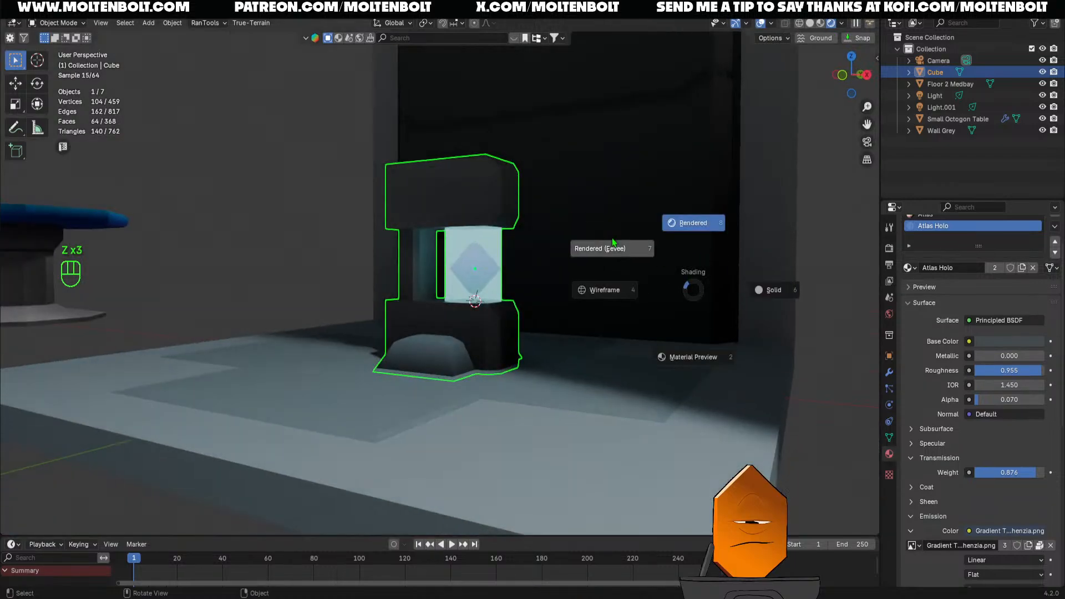
pyautogui.click(618, 246)
# Reduce the Atlas Holo material's Transmission Weight to 0.402
pyautogui.moveTo(610, 249)
pyautogui.keyDown('ctrl'); pyautogui.mouseDown(button='middle')
pyautogui.moveTo(585, 299)
pyautogui.moveTo(546, 296)
pyautogui.mouseUp(button='middle'); pyautogui.keyUp('ctrl')
pyautogui.keyDown('ctrl'); pyautogui.moveTo(547, 296); pyautogui.dragTo(530, 221, button='middle'); pyautogui.keyUp('ctrl')
pyautogui.moveTo(693, 331); pyautogui.dragTo(721, 315, button='middle')
pyautogui.moveTo(1017, 480); pyautogui.dragTo(960, 481)
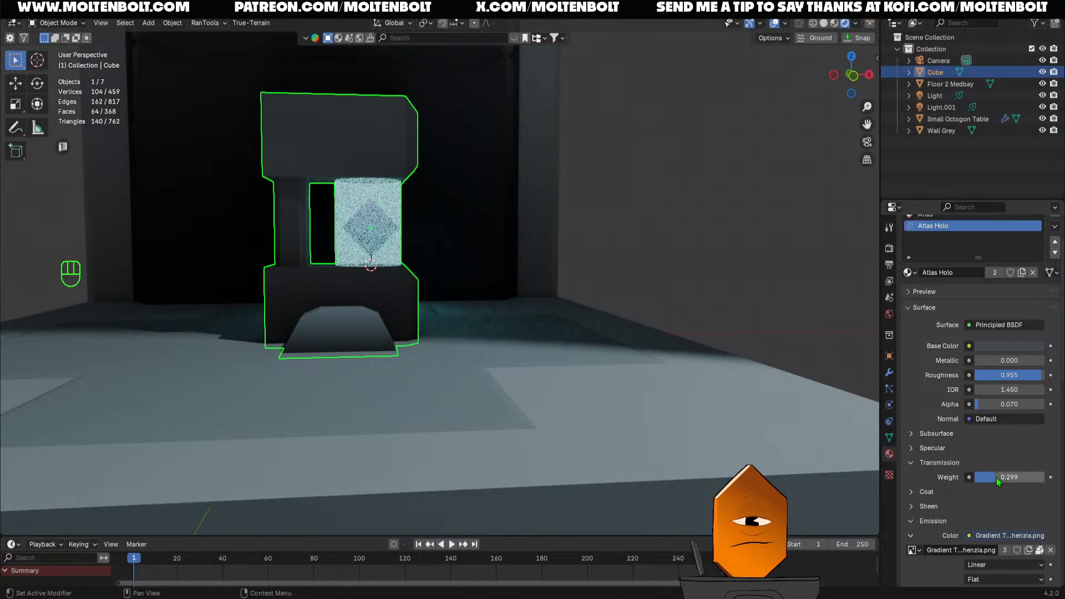
pyautogui.moveTo(996, 477); pyautogui.dragTo(1008, 478)
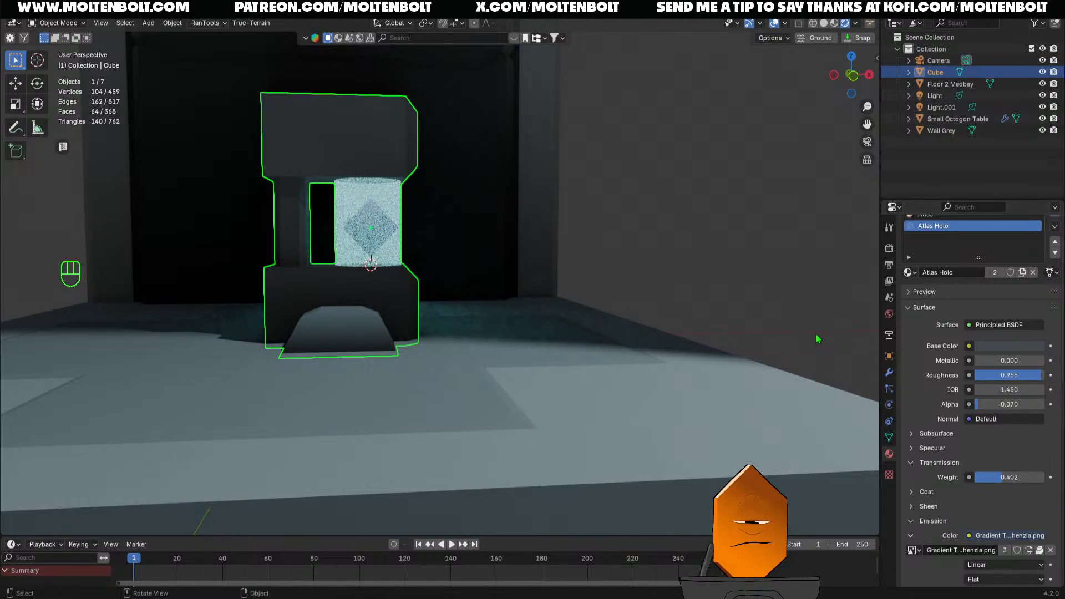
# Set the Atlas Holo material's Alpha to 0.101
pyautogui.moveTo(817, 335); pyautogui.dragTo(693, 255, button='middle')
pyautogui.scroll(-5, 1032, 518)
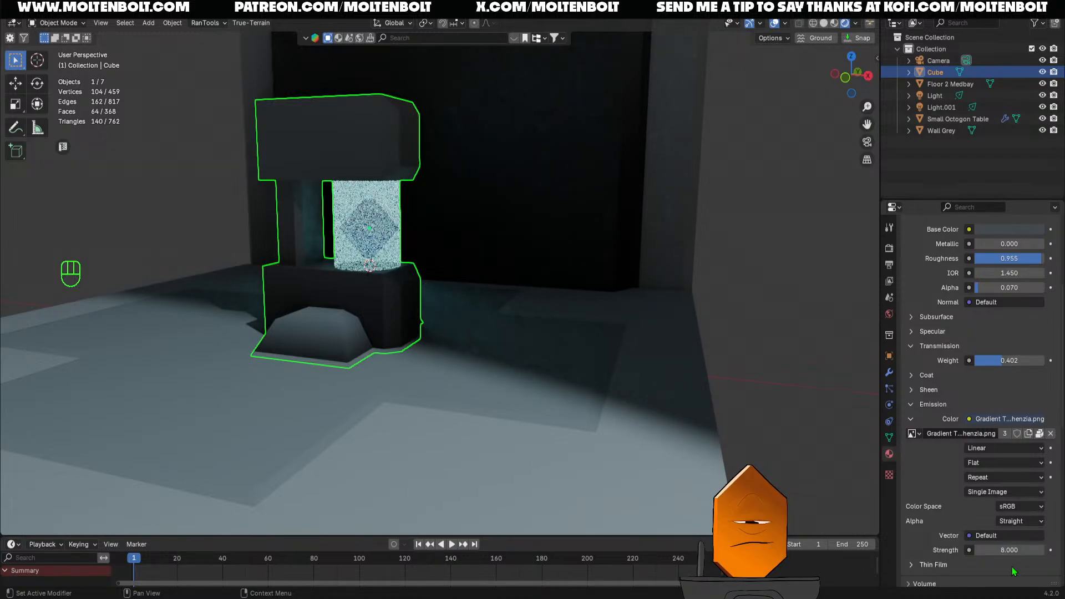
pyautogui.moveTo(1005, 294); pyautogui.dragTo(1008, 294)
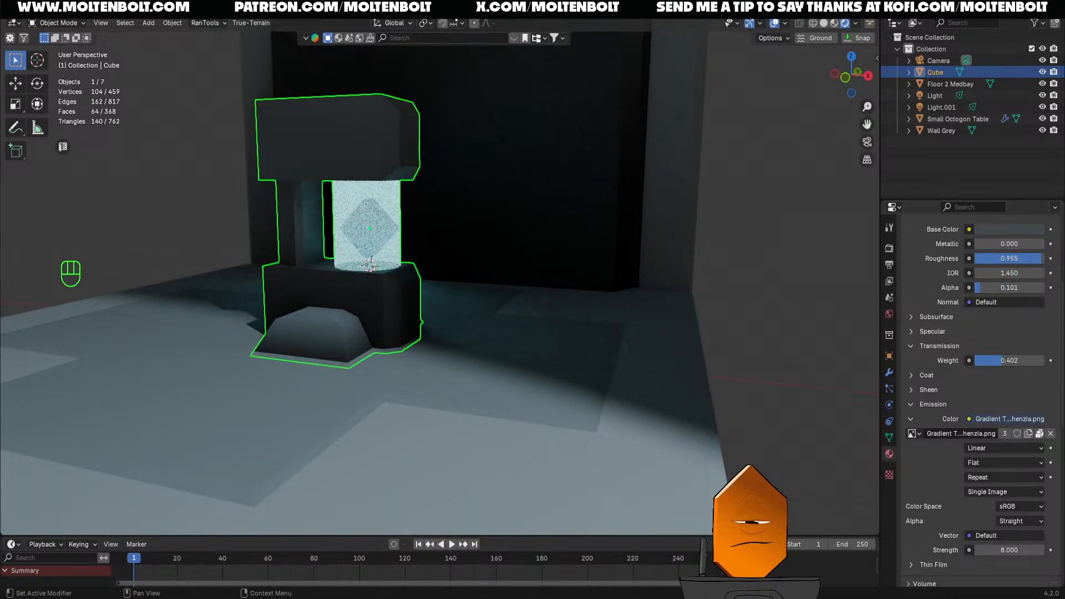
pyautogui.moveTo(768, 295)
pyautogui.mouseDown(button='middle')
pyautogui.moveTo(711, 321)
pyautogui.moveTo(639, 263)
pyautogui.mouseUp(button='middle')
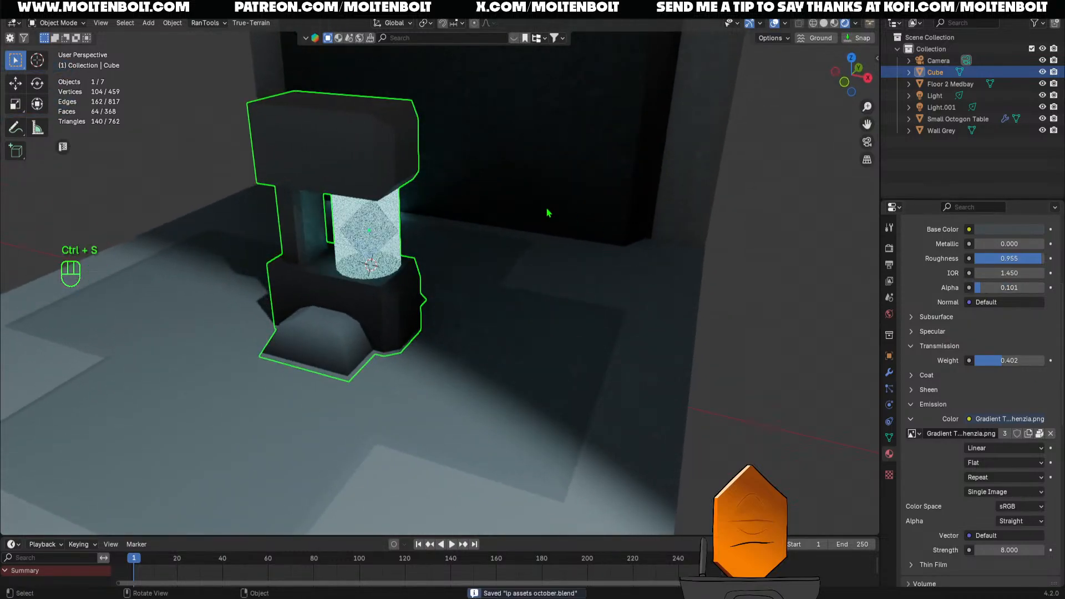
# Inspect the scanner's glowing tube from several angles and distances, and save the file
pyautogui.keyDown('ctrl'); pyautogui.moveTo(548, 213); pyautogui.dragTo(571, 306, button='middle'); pyautogui.keyUp('ctrl')
pyautogui.keyDown('ctrl'); pyautogui.moveTo(457, 301); pyautogui.dragTo(478, 261, button='middle'); pyautogui.keyUp('ctrl')
pyautogui.keyDown('shift'); pyautogui.moveTo(478, 261); pyautogui.dragTo(566, 293, button='middle'); pyautogui.keyUp('shift')
pyautogui.keyDown('ctrl'); pyautogui.moveTo(566, 293); pyautogui.dragTo(293, 322, button='middle'); pyautogui.keyUp('ctrl')
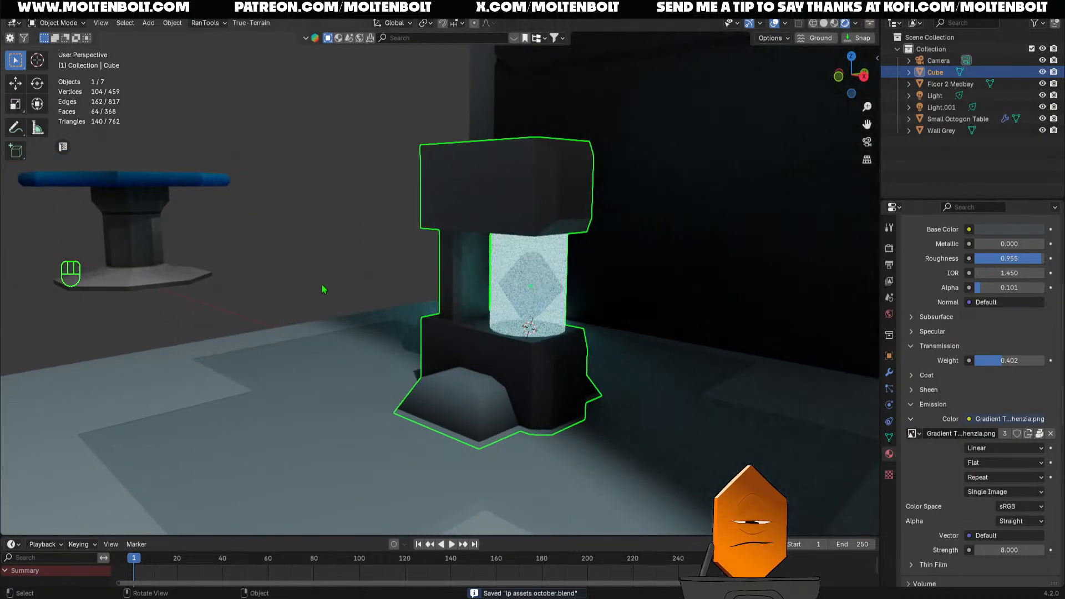
pyautogui.moveTo(551, 294); pyautogui.dragTo(471, 295, button='middle')
pyautogui.hotkey('ctrl', 's')
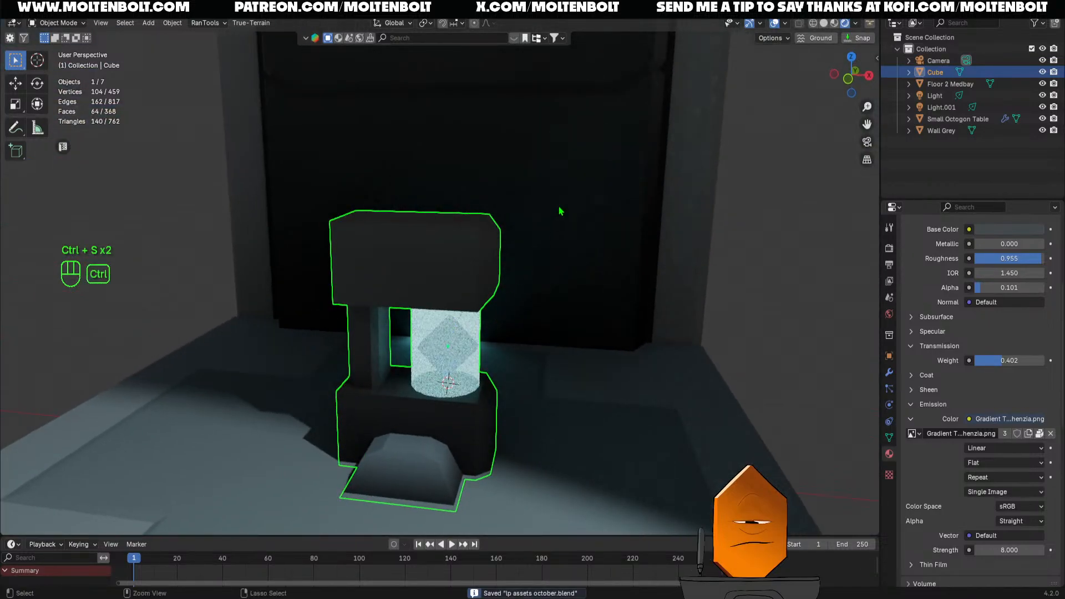
# Apply all transforms to the scanner and set its origin to the 3D cursor
pyautogui.keyDown('ctrl'); pyautogui.moveTo(559, 211); pyautogui.dragTo(502, 353, button='middle'); pyautogui.keyUp('ctrl')
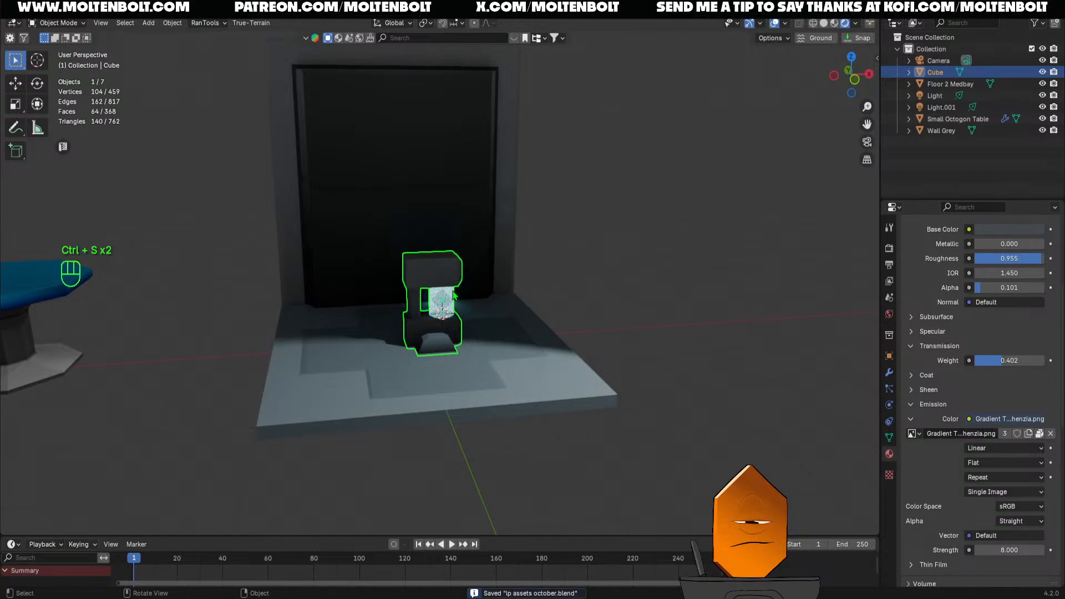
pyautogui.press('q')
pyautogui.click(402, 324)
pyautogui.press('q')
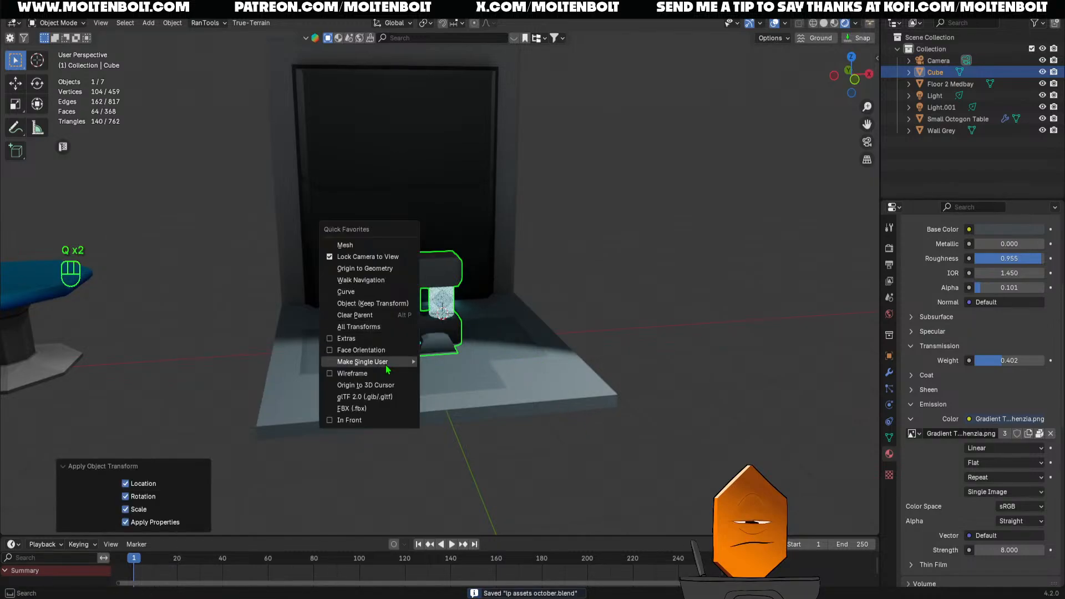
pyautogui.click(383, 388)
# Turn on the Extras overlay in the viewport so the scene's lights and camera are drawn
pyautogui.scroll(-2, 589, 361)
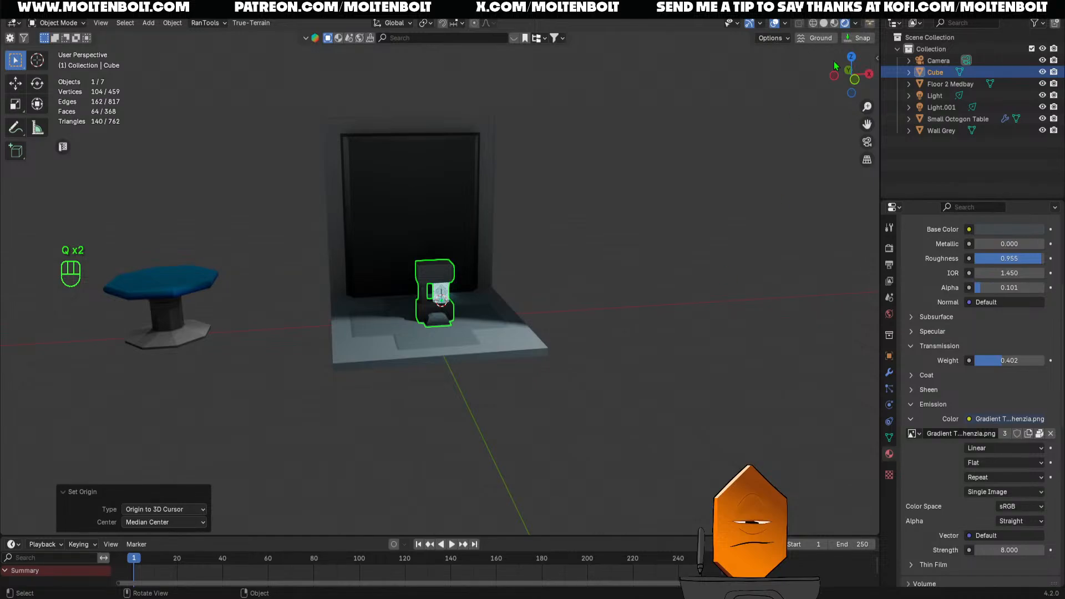
pyautogui.click(854, 23)
pyautogui.moveTo(741, 300)
pyautogui.mouseDown(button='middle')
pyautogui.moveTo(599, 332)
pyautogui.moveTo(588, 436)
pyautogui.moveTo(531, 411)
pyautogui.moveTo(486, 167)
pyautogui.moveTo(534, 335)
pyautogui.moveTo(390, 133)
pyautogui.mouseUp(button='middle')
pyautogui.press('q')
pyautogui.click(562, 286)
pyautogui.scroll(-4, 565, 311)
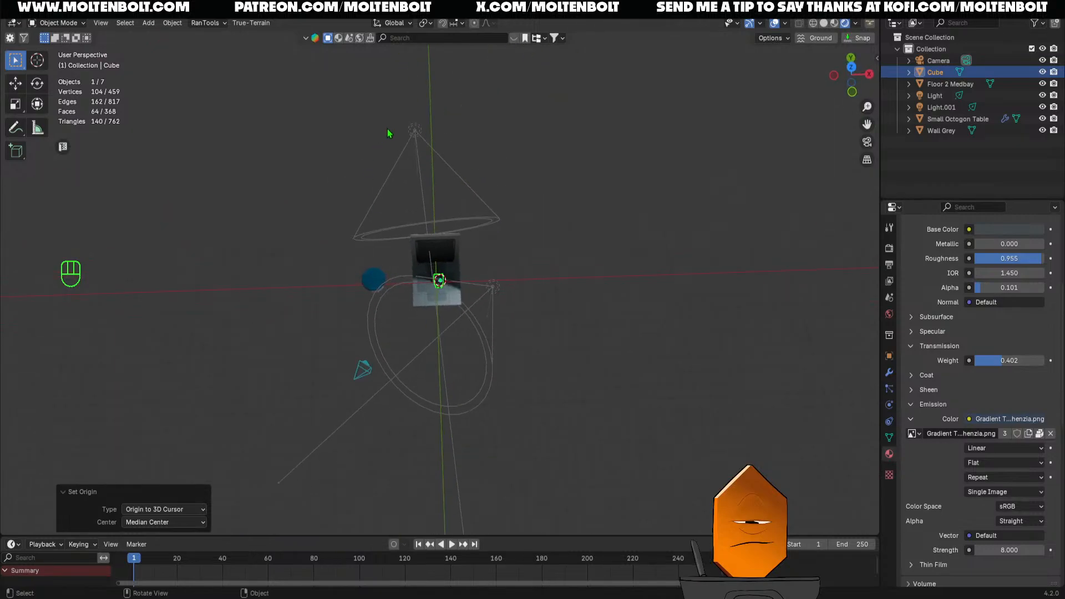
# Move the spot light from behind the wall out past the octagon table, and raise it about 5.3 m in front view
pyautogui.click(390, 133)
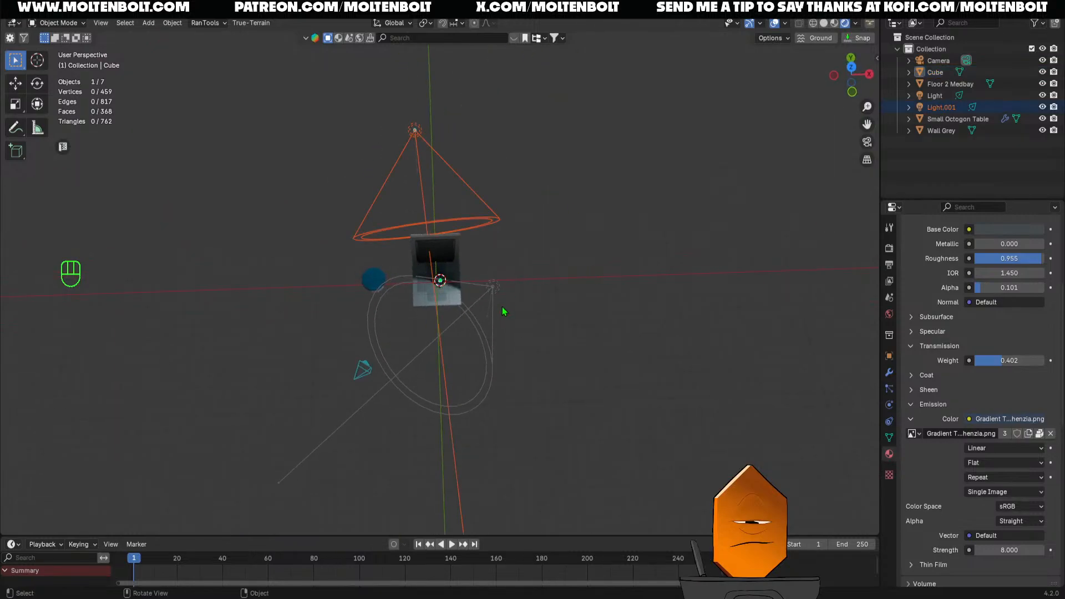
pyautogui.click(413, 132)
pyautogui.press('g')
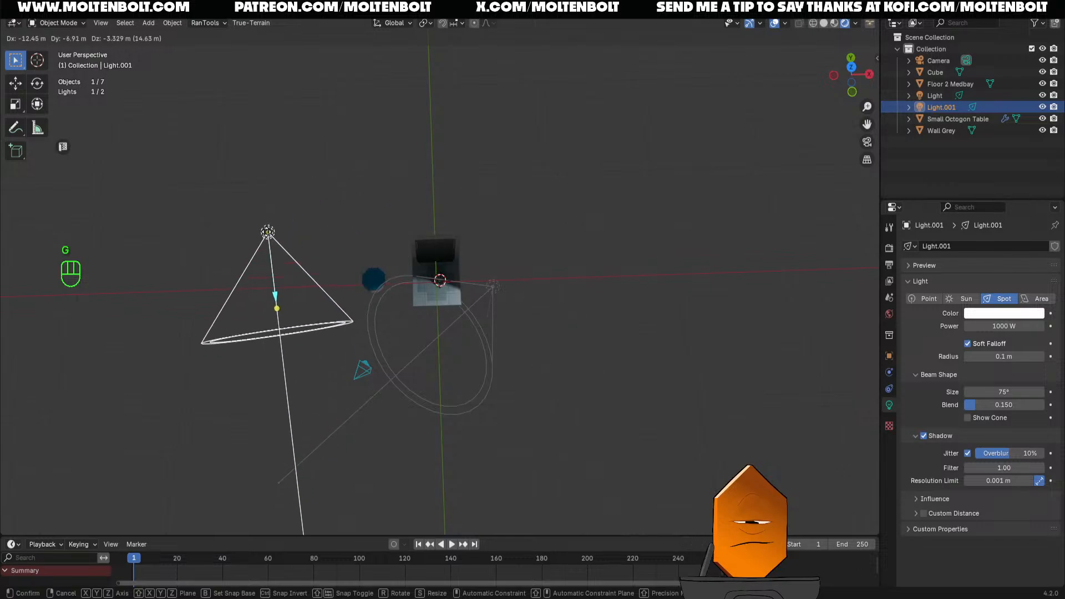
pyautogui.click(275, 234)
pyautogui.press('`')
pyautogui.press('g')
pyautogui.click(332, 236)
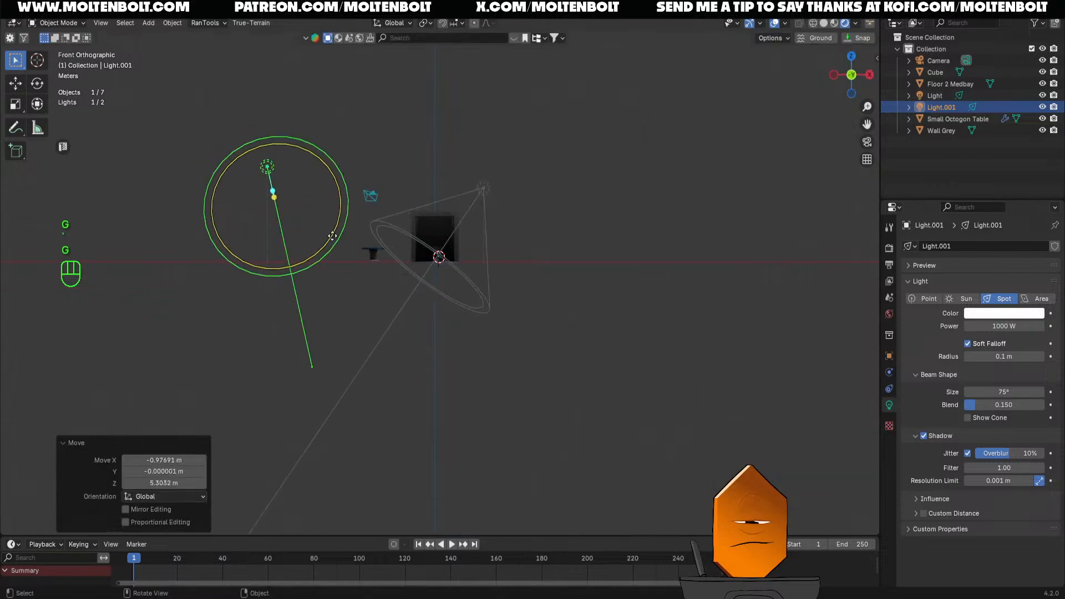
# Widen the moved spot light's beam to 180° and aim it toward the medbay props
pyautogui.moveTo(271, 193); pyautogui.dragTo(457, 246)
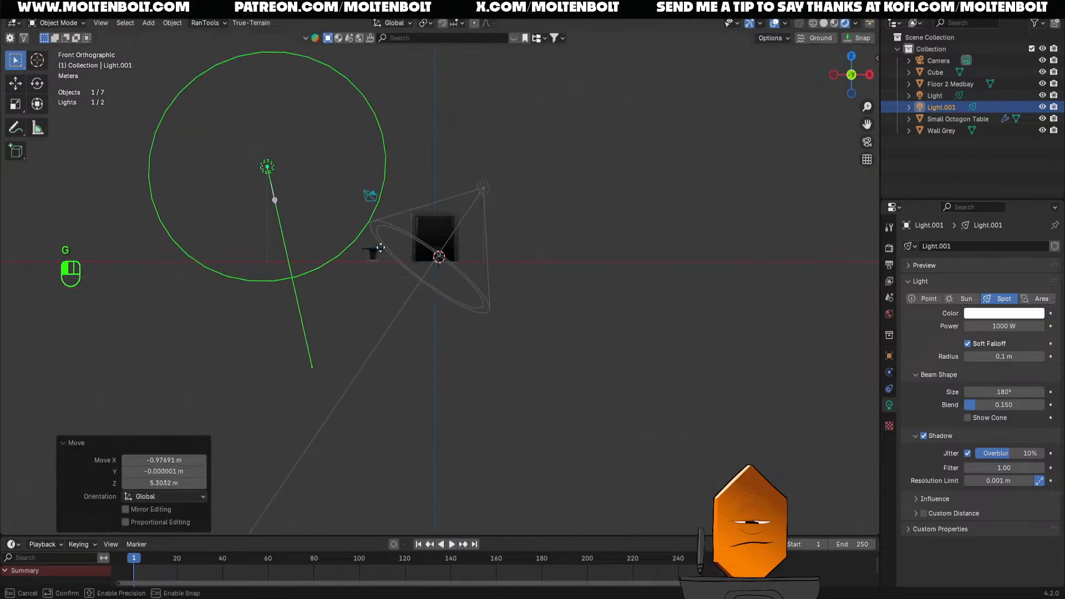
pyautogui.moveTo(444, 289); pyautogui.dragTo(449, 333, button='middle')
pyautogui.moveTo(265, 243); pyautogui.dragTo(448, 238)
# Move the same spot light in the horizontal plane, keeping its height, and aim it back at the medbay props
pyautogui.press('g')
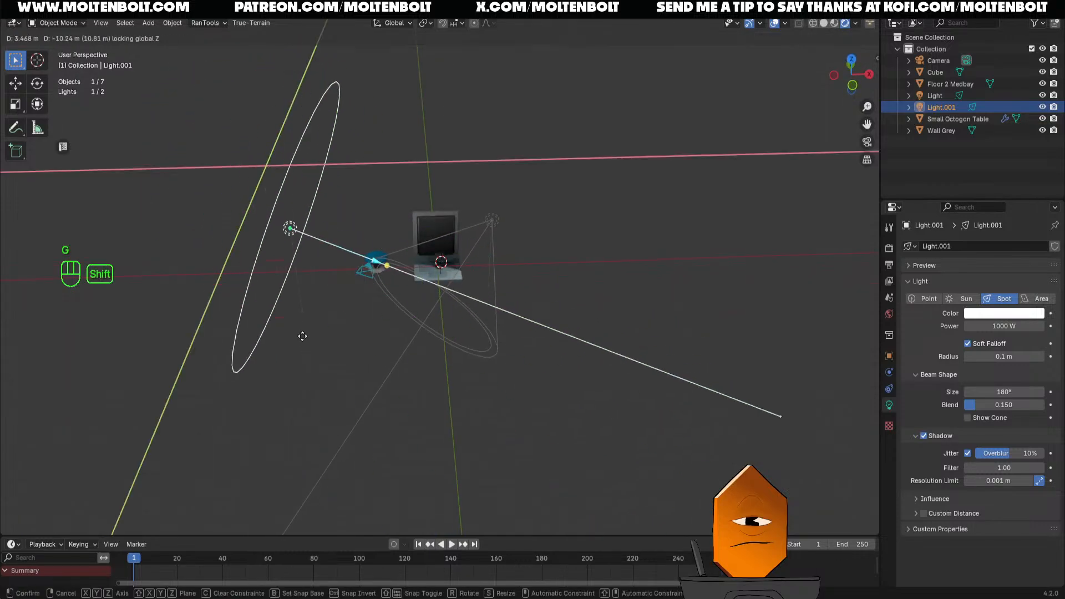
pyautogui.click(502, 330)
pyautogui.moveTo(515, 338); pyautogui.dragTo(425, 263)
# Select the small octagon table
pyautogui.moveTo(438, 294); pyautogui.dragTo(478, 339, button='middle')
pyautogui.keyDown('ctrl'); pyautogui.moveTo(488, 338); pyautogui.dragTo(417, 422, button='middle'); pyautogui.keyUp('ctrl')
pyautogui.click(399, 381)
pyautogui.press('g')
pyautogui.hotkey('shift', 'z')
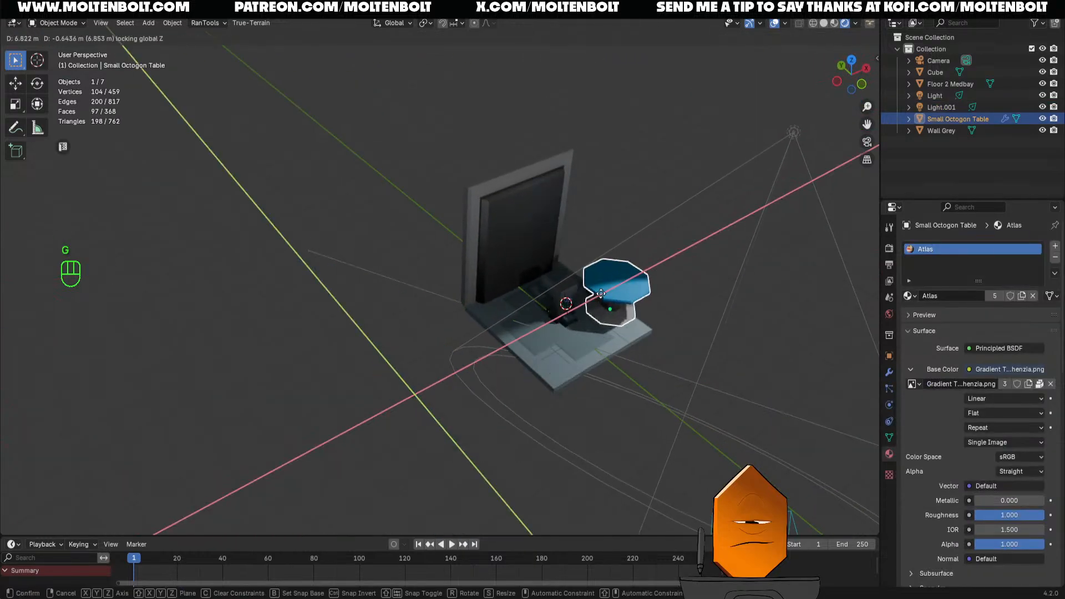
pyautogui.rightClick(616, 272)
pyautogui.press('g')
pyautogui.press('z')
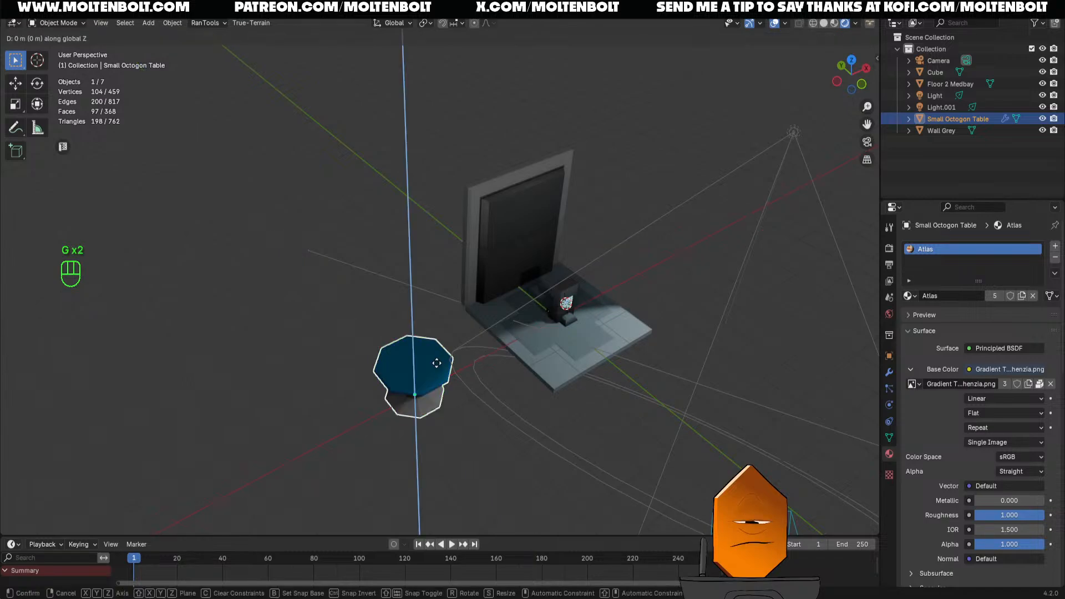
pyautogui.rightClick(437, 368)
pyautogui.press('f')
# Move the octagon table about 8.77 m along X to the other side of the floor tile, and save the file
pyautogui.press('g')
pyautogui.press('x')
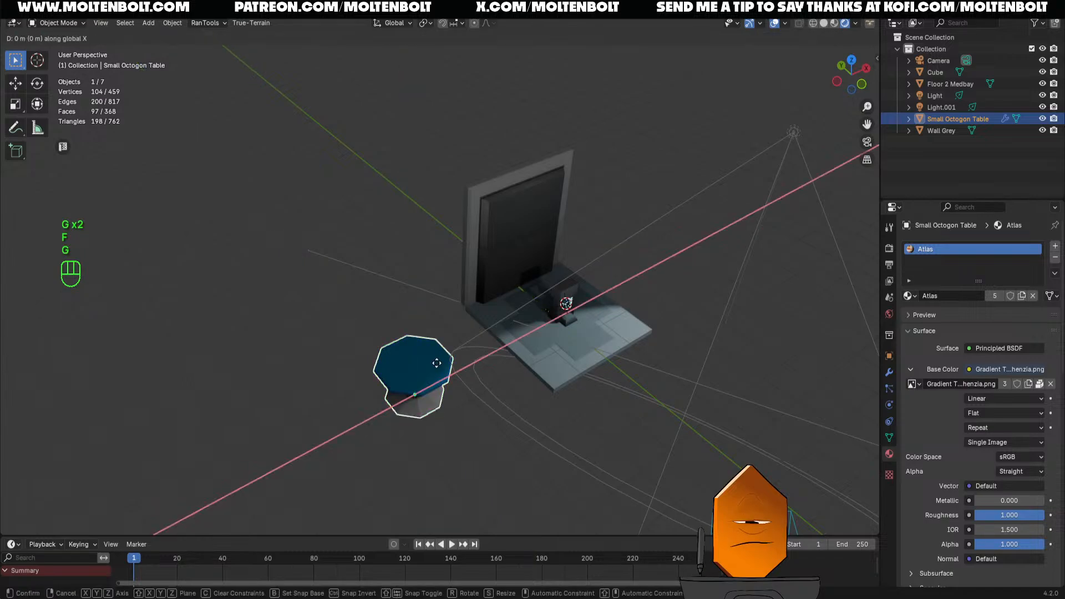
pyautogui.click(681, 292)
pyautogui.keyDown('shift'); pyautogui.moveTo(704, 333); pyautogui.dragTo(600, 373, button='middle'); pyautogui.keyUp('shift')
pyautogui.hotkey('ctrl', 's')
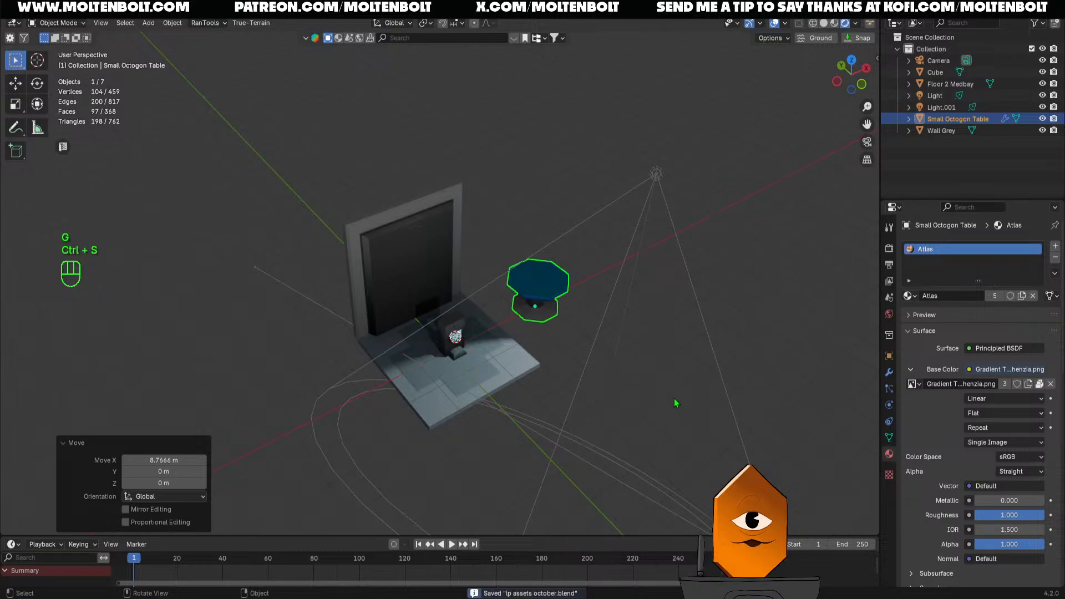
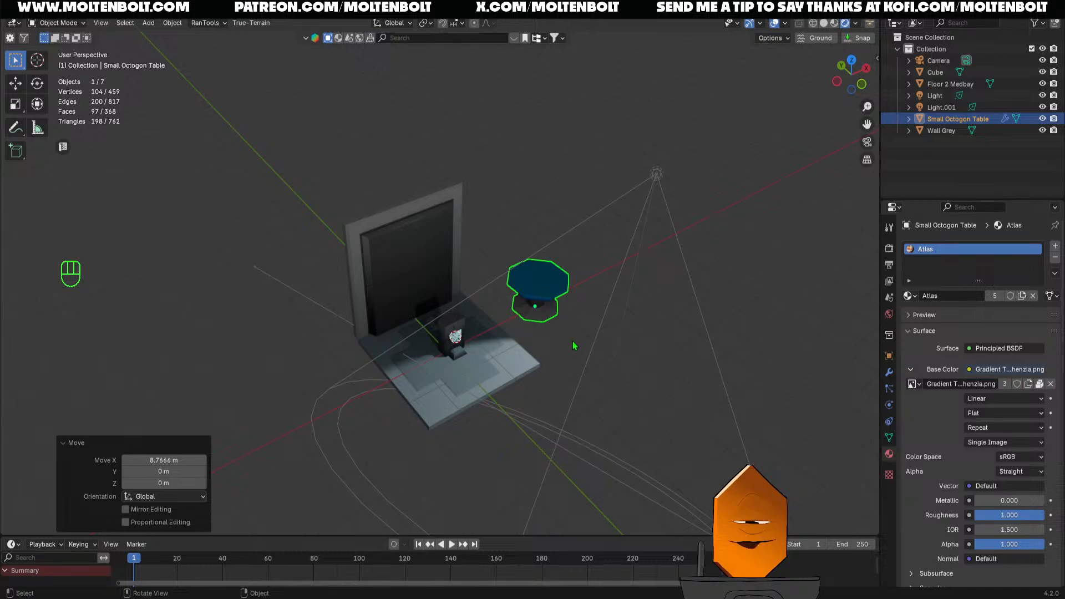
# Turn off Scene World lighting in the viewport shading options and save the file
pyautogui.moveTo(575, 347); pyautogui.dragTo(539, 304, button='middle')
pyautogui.scroll(4, 539, 304)
pyautogui.keyDown('shift'); pyautogui.moveTo(577, 271); pyautogui.dragTo(541, 395, button='middle'); pyautogui.keyUp('shift')
pyautogui.click(622, 454)
pyautogui.hotkey('ctrl', 'z')
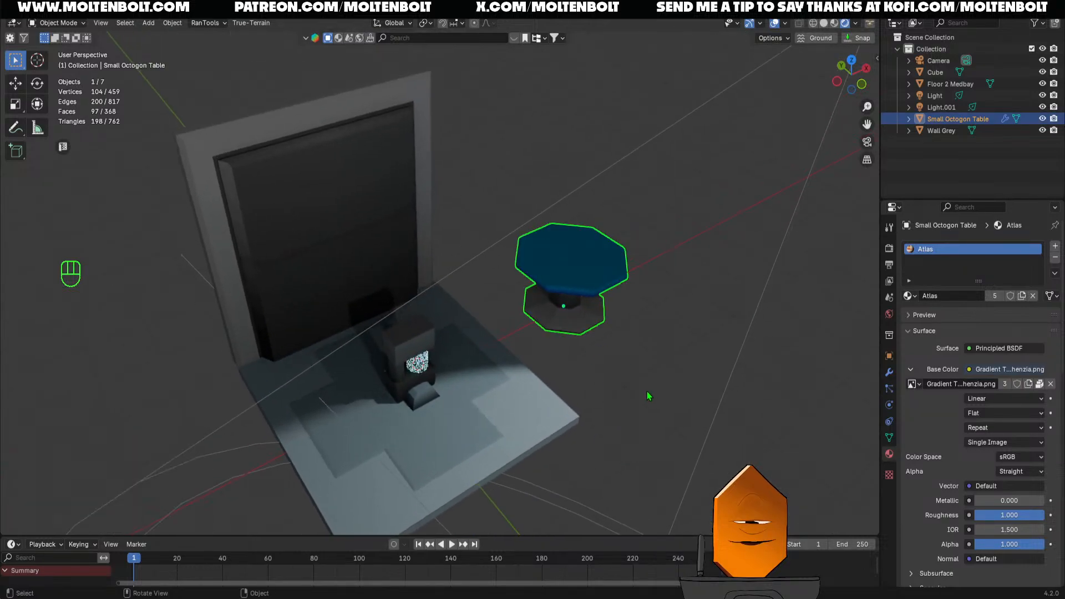
pyautogui.moveTo(647, 391); pyautogui.dragTo(585, 352, button='middle')
pyautogui.click(855, 24)
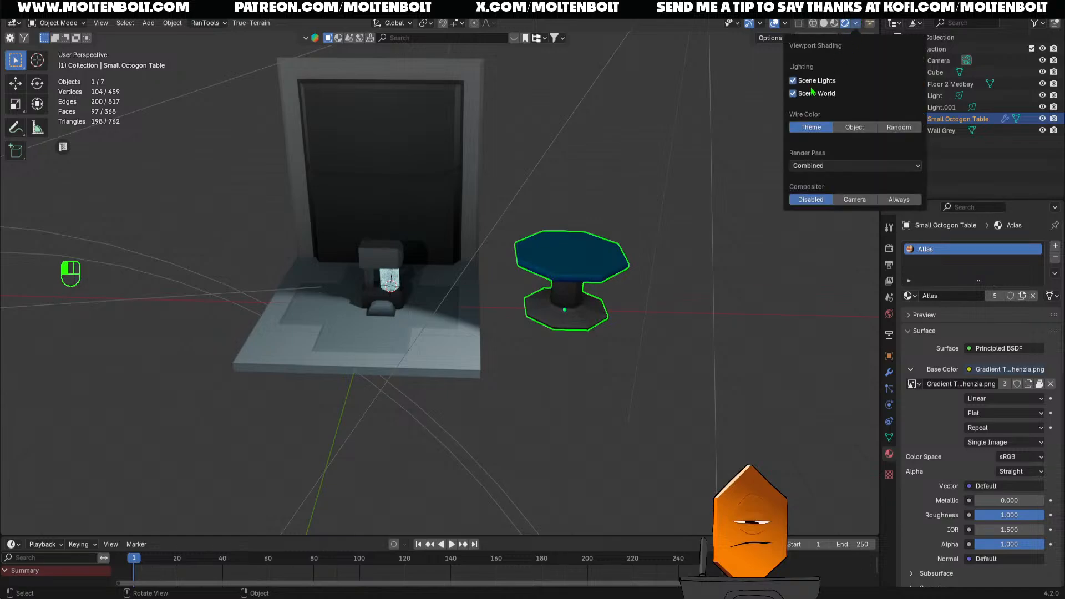
pyautogui.click(810, 91)
pyautogui.keyDown('ctrl'); pyautogui.moveTo(630, 230); pyautogui.dragTo(560, 342, button='middle'); pyautogui.keyUp('ctrl')
pyautogui.hotkey('ctrl', 's')
pyautogui.keyDown('shift'); pyautogui.moveTo(523, 371); pyautogui.dragTo(511, 445, button='middle'); pyautogui.keyUp('shift')
pyautogui.scroll(3, 530, 394)
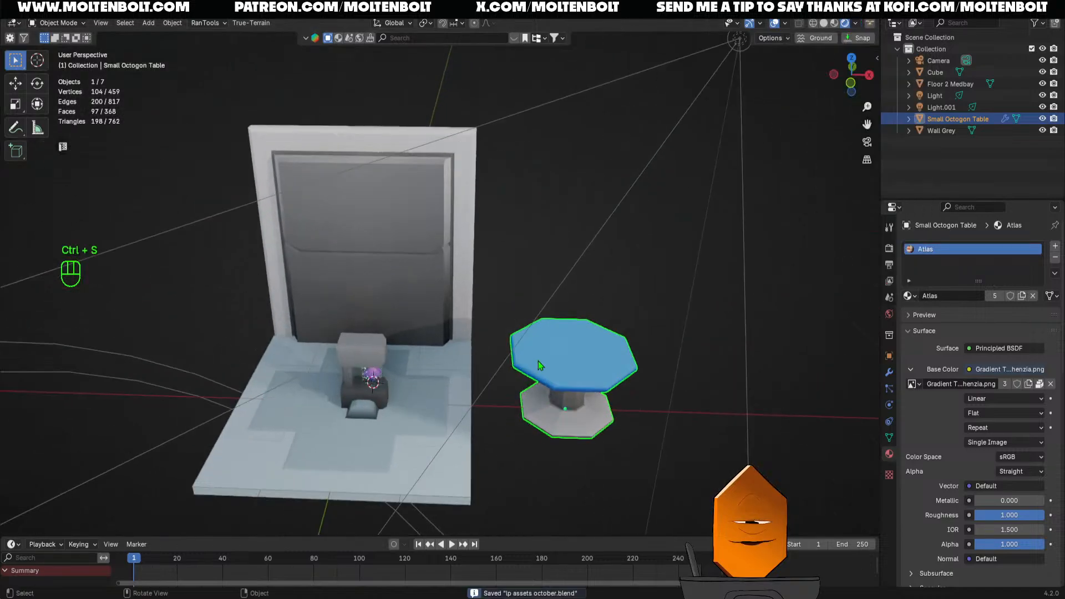
# Examine the octagon table, wall, floor tile and crystal device from several angles under the changed lighting
pyautogui.keyDown('shift'); pyautogui.moveTo(539, 363); pyautogui.dragTo(579, 267, button='middle'); pyautogui.keyUp('shift')
pyautogui.click(599, 392)
pyautogui.click(390, 258)
pyautogui.click(619, 321)
pyautogui.moveTo(634, 354); pyautogui.dragTo(555, 389, button='middle')
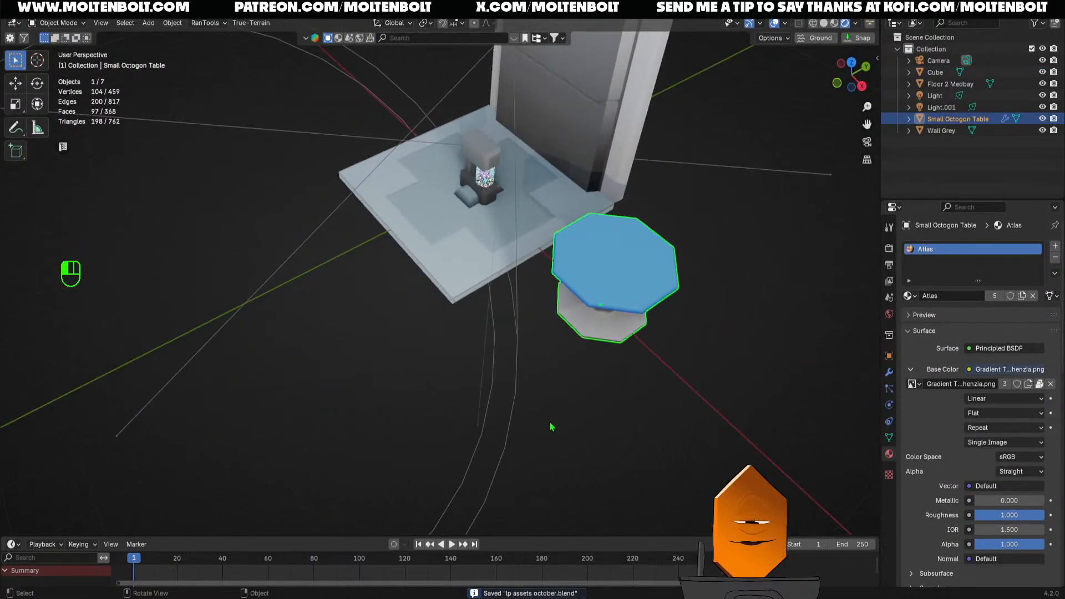
pyautogui.click(550, 424)
pyautogui.keyDown('shift'); pyautogui.moveTo(491, 389); pyautogui.dragTo(461, 471, button='middle'); pyautogui.keyUp('shift')
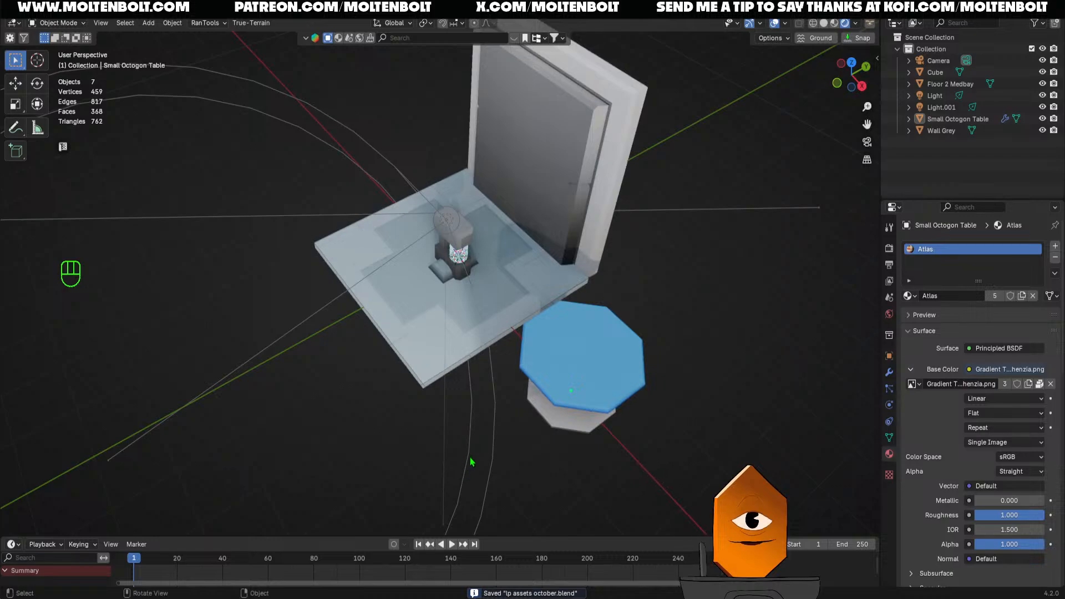
pyautogui.moveTo(471, 462); pyautogui.dragTo(566, 339, button='middle')
pyautogui.keyDown('ctrl'); pyautogui.moveTo(565, 338); pyautogui.dragTo(554, 326, button='middle'); pyautogui.keyUp('ctrl')
pyautogui.click(378, 313)
pyautogui.moveTo(508, 438)
pyautogui.mouseDown(button='middle')
pyautogui.moveTo(432, 396)
pyautogui.moveTo(421, 420)
pyautogui.moveTo(518, 432)
pyautogui.mouseUp(button='middle')
pyautogui.click(421, 417)
# Duplicate the front face of the crystal device's upper block in place and extrude the copy about 0.154 m along X
pyautogui.click(391, 347)
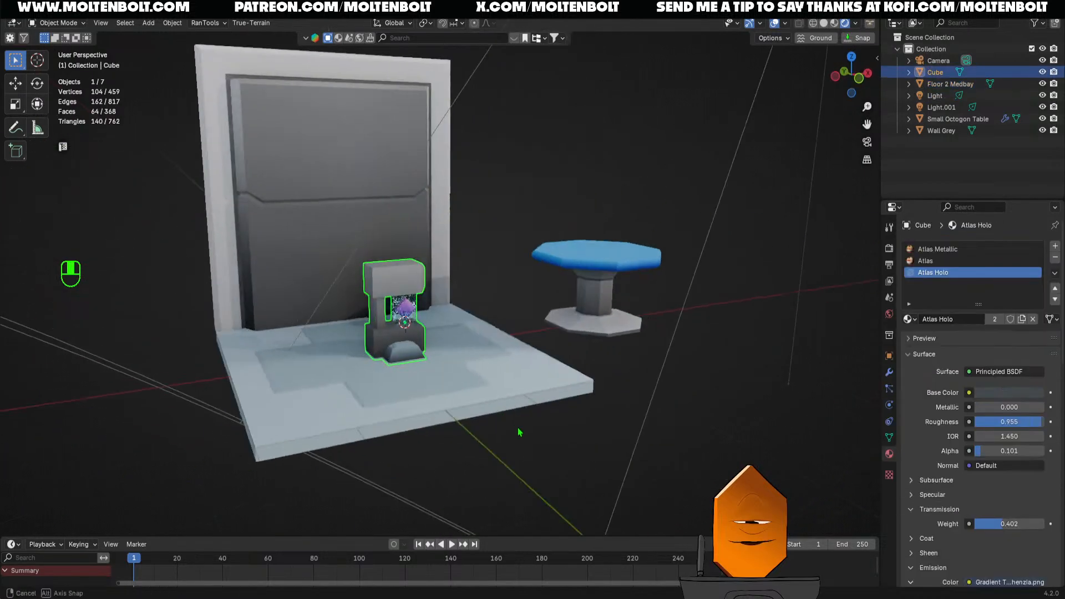
pyautogui.scroll(2, 505, 377)
pyautogui.scroll(2, 443, 289)
pyautogui.keyDown('shift'); pyautogui.moveTo(494, 335); pyautogui.dragTo(479, 313, button='middle'); pyautogui.keyUp('shift')
pyautogui.press('Tab')
pyautogui.click(480, 312)
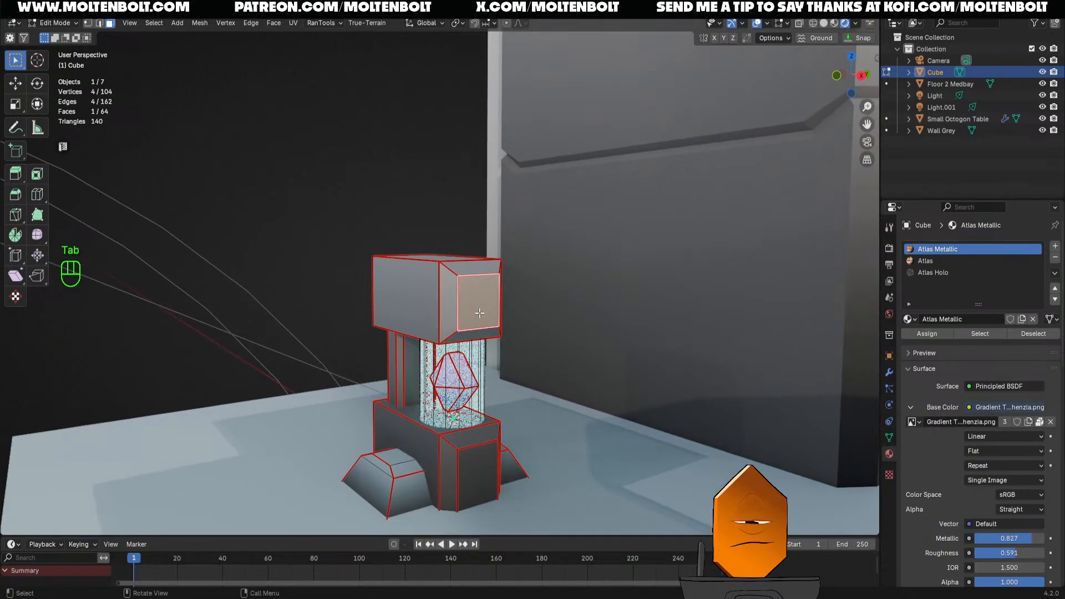
pyautogui.hotkey('shift', 'd')
pyautogui.rightClick(454, 337)
pyautogui.press('p')
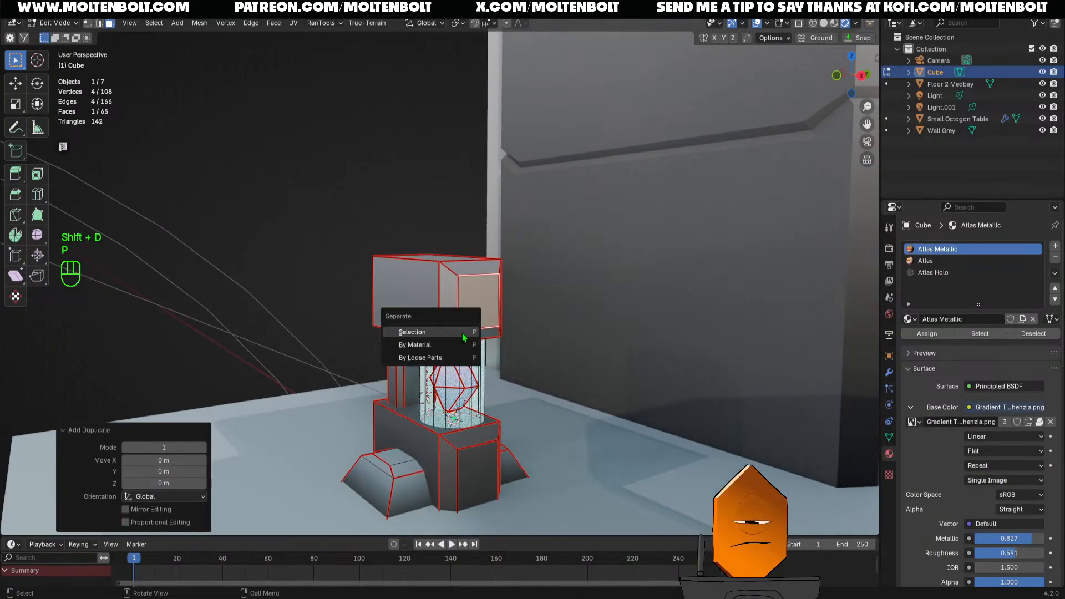
pyautogui.moveTo(463, 337); pyautogui.dragTo(514, 311, button='middle')
pyautogui.press('e')
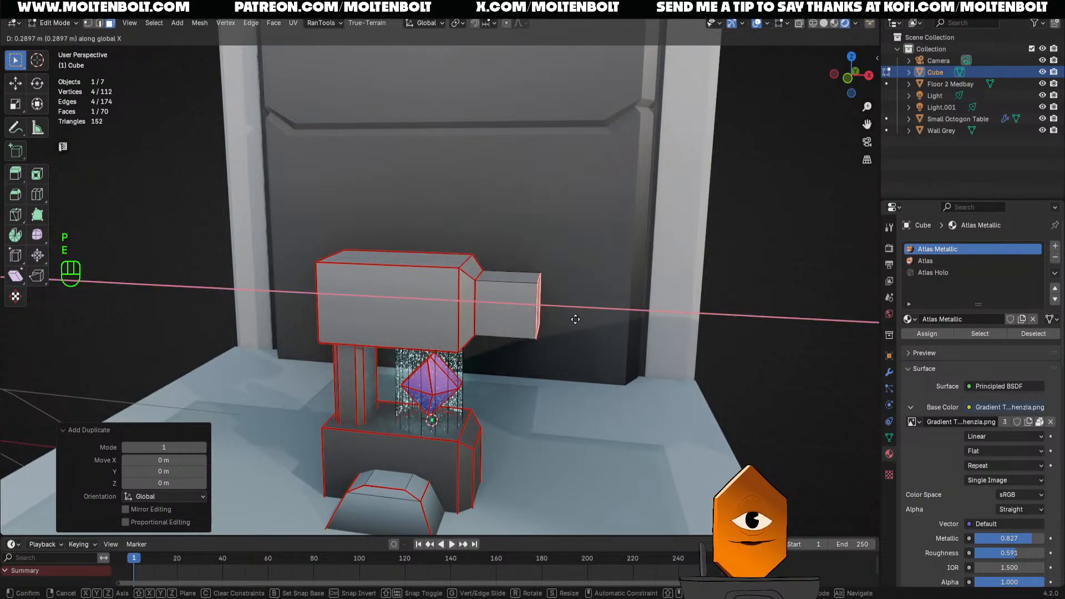
pyautogui.click(547, 321)
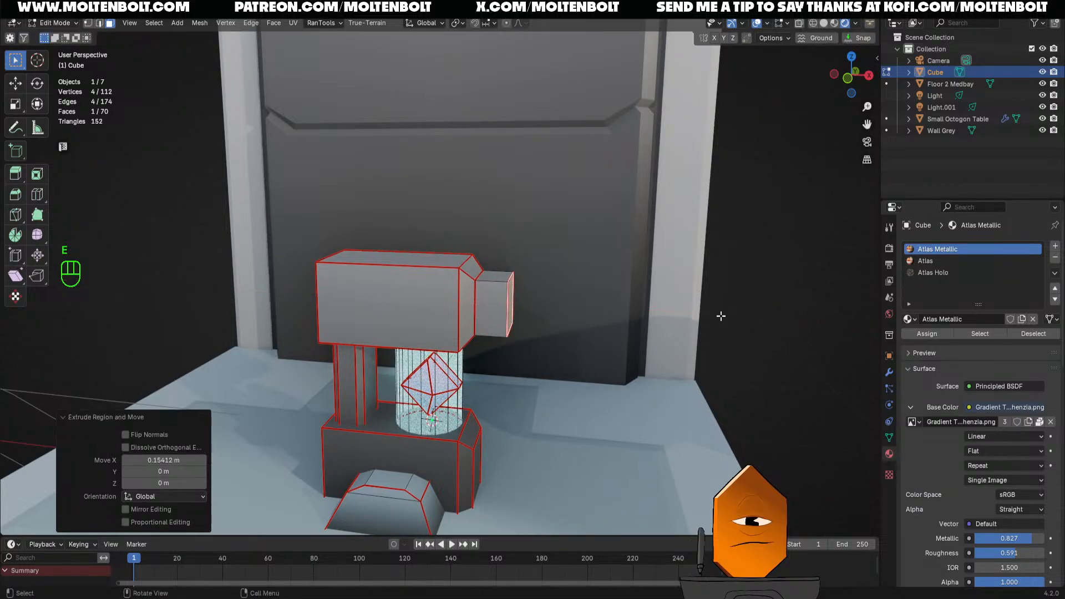
# Select the whole extruded block and scale it to about 0.64 in Y and Z, excluding X
pyautogui.press('l')
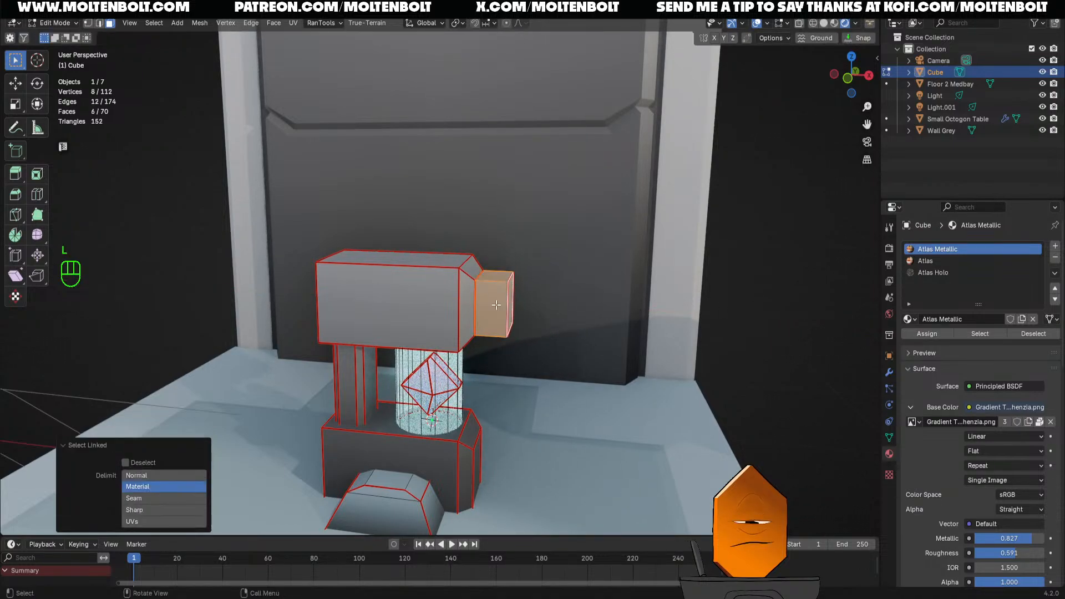
pyautogui.moveTo(593, 316); pyautogui.dragTo(559, 327, button='middle')
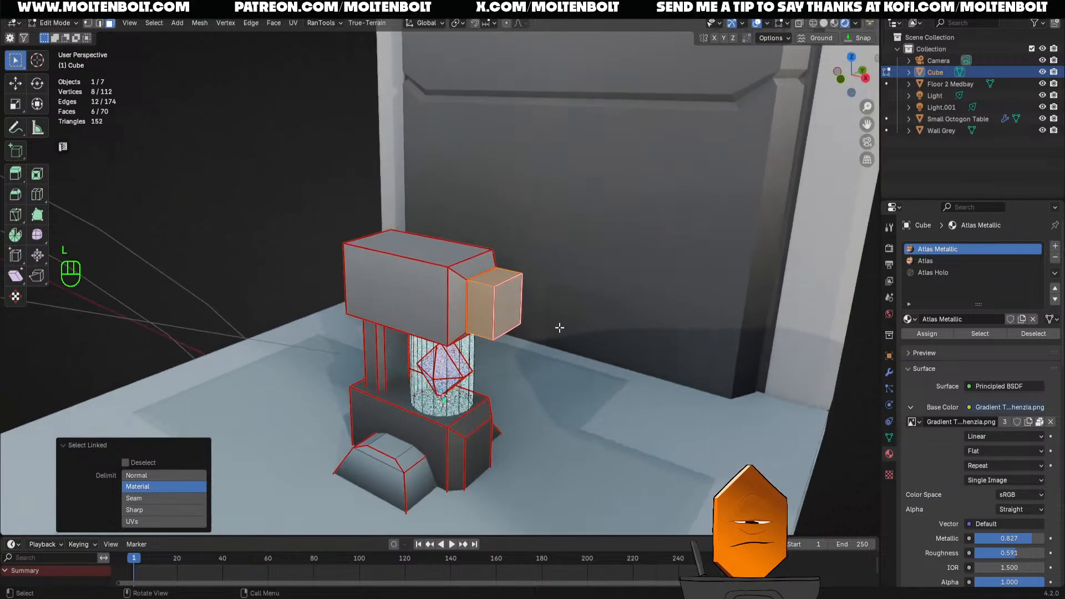
pyautogui.press('s')
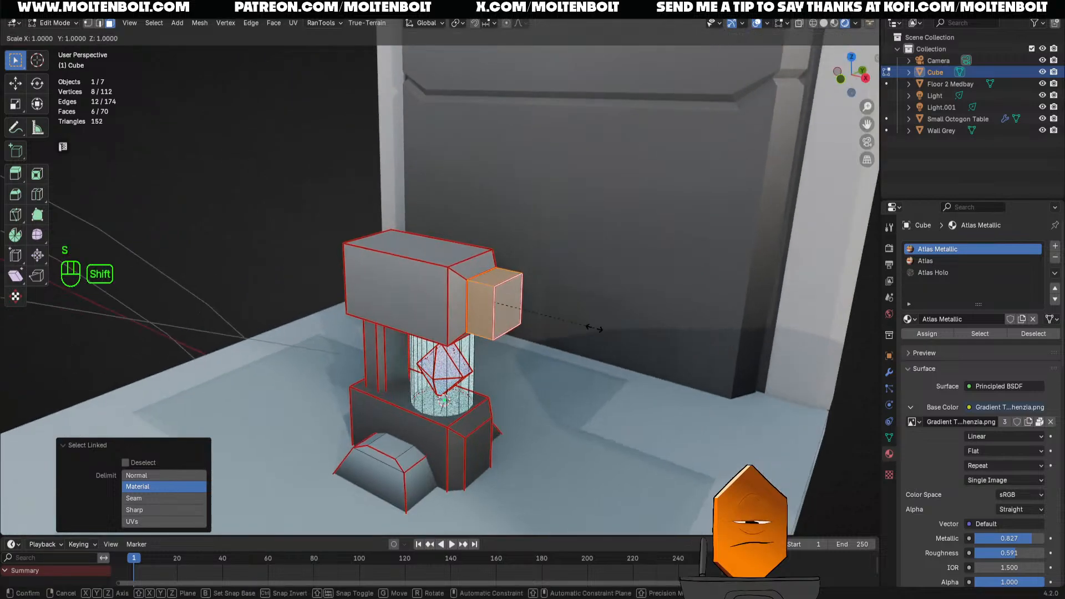
pyautogui.hotkey('shift', 'x')
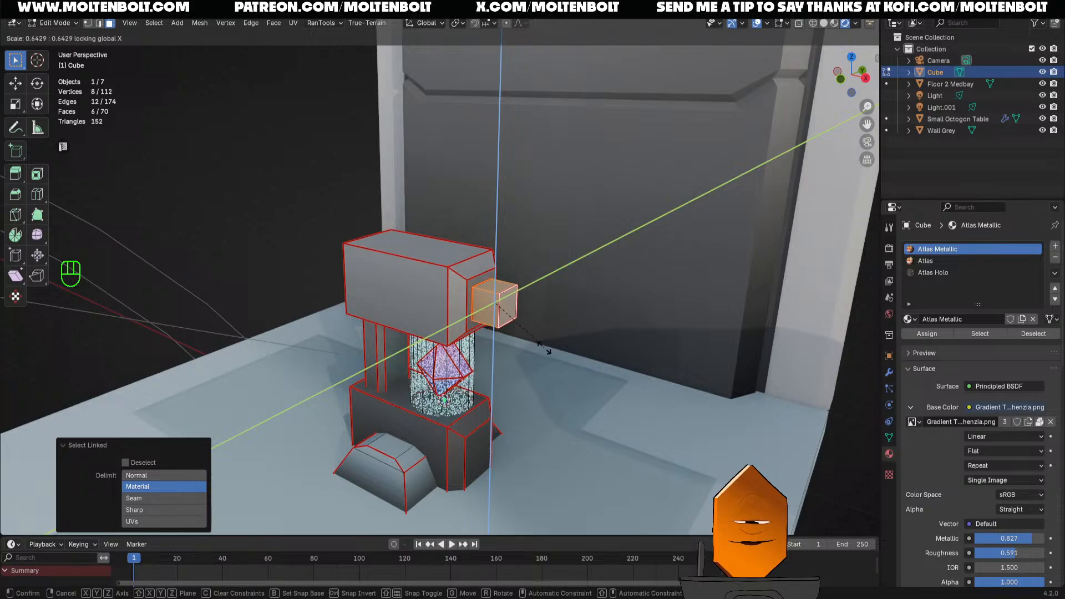
pyautogui.click(547, 349)
# Isolate the extruded block, delete its hidden back face, and reveal the rest of the device
pyautogui.press('/')
pyautogui.moveTo(542, 347); pyautogui.dragTo(548, 174, button='middle')
pyautogui.hotkey('ctrl', 'i')
pyautogui.press('h')
pyautogui.press('3')
pyautogui.press('x')
pyautogui.click(548, 174)
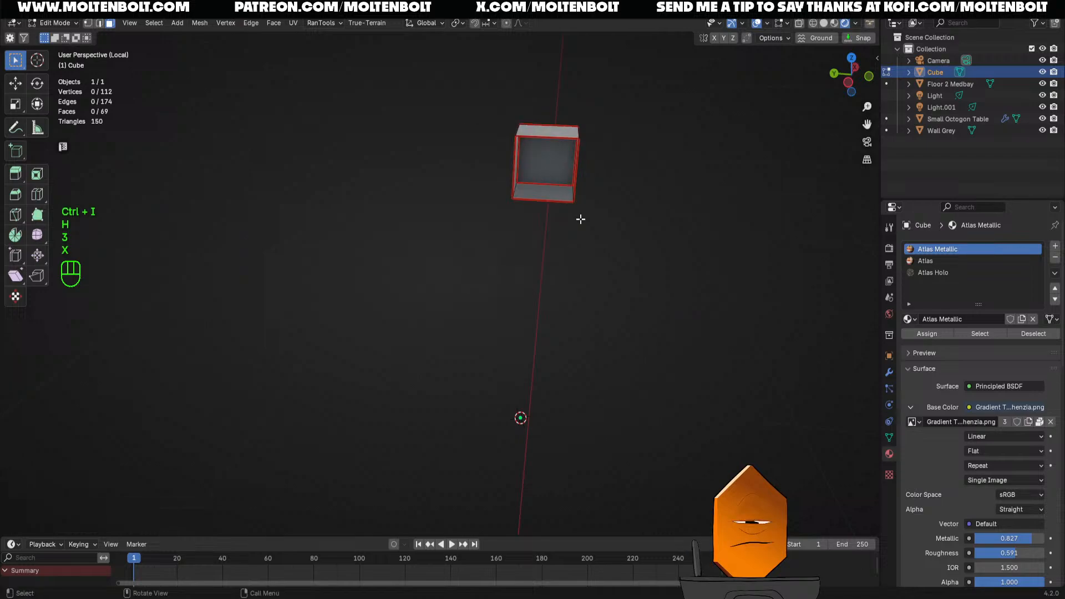
pyautogui.hotkey('alt', 'h')
pyautogui.moveTo(592, 240); pyautogui.dragTo(435, 245, button='middle')
pyautogui.keyDown('ctrl'); pyautogui.moveTo(626, 277); pyautogui.dragTo(622, 372, button='middle'); pyautogui.keyUp('ctrl')
pyautogui.press('Tab')
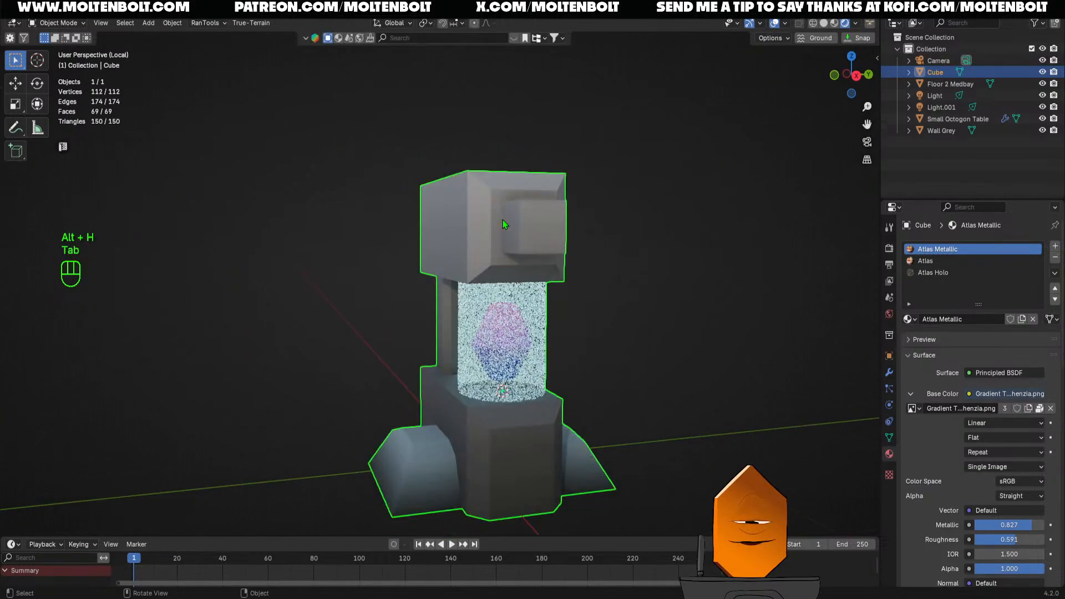
# Select the small front block on the device's upper part and scale it uniformly to 0.7
pyautogui.press('Tab')
pyautogui.click(636, 254)
pyautogui.press('l')
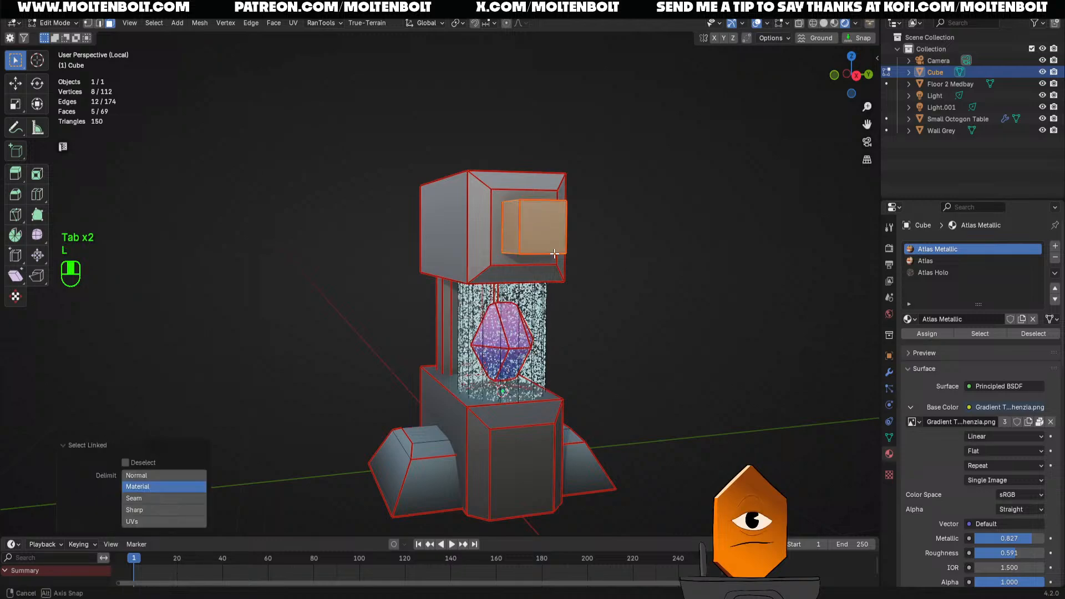
pyautogui.press('s')
pyautogui.click(627, 240)
pyautogui.moveTo(628, 240); pyautogui.dragTo(714, 292, button='middle')
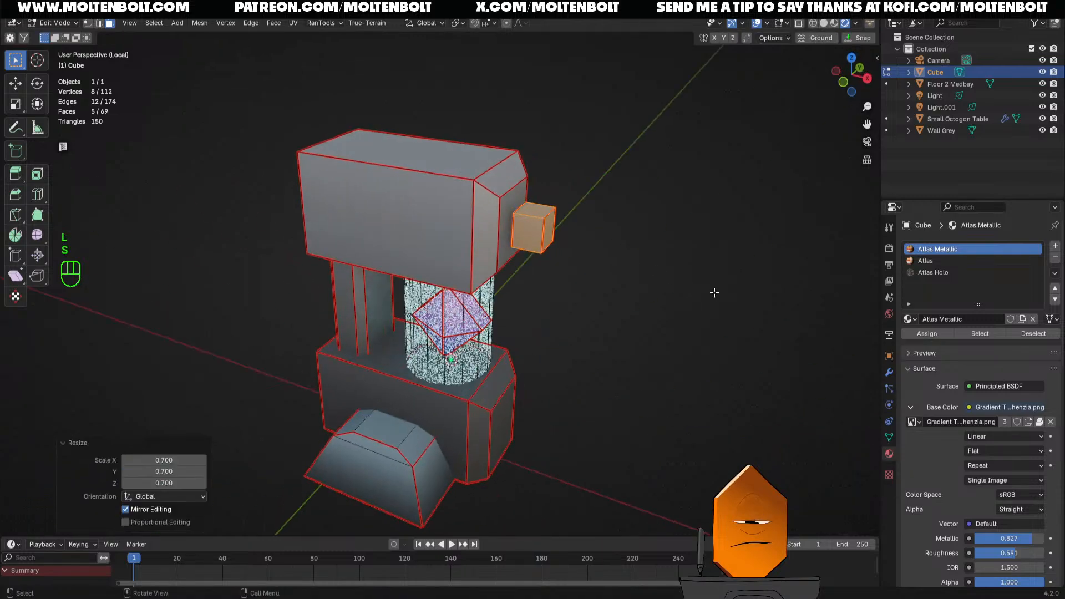
# Move the small front block back along X until it sits against the device's upper block
pyautogui.press('g')
pyautogui.press('y')
pyautogui.rightClick(696, 290)
pyautogui.press('g')
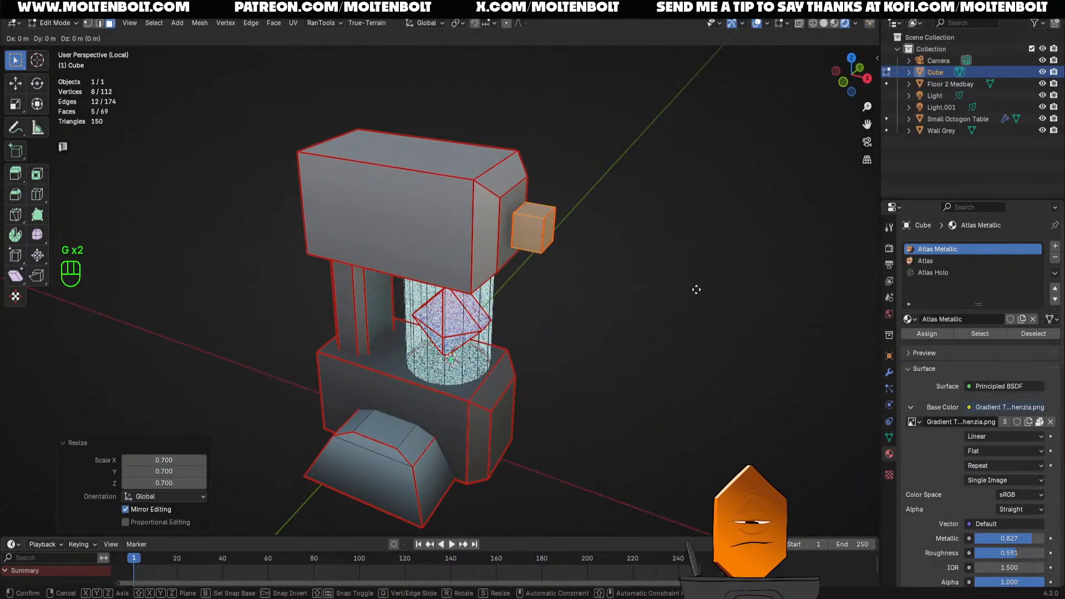
pyautogui.press('x')
pyautogui.click(670, 290)
# Bevel the front face edges of the small block with a 0.023 m width and one segment, and leave mesh editing
pyautogui.press('3')
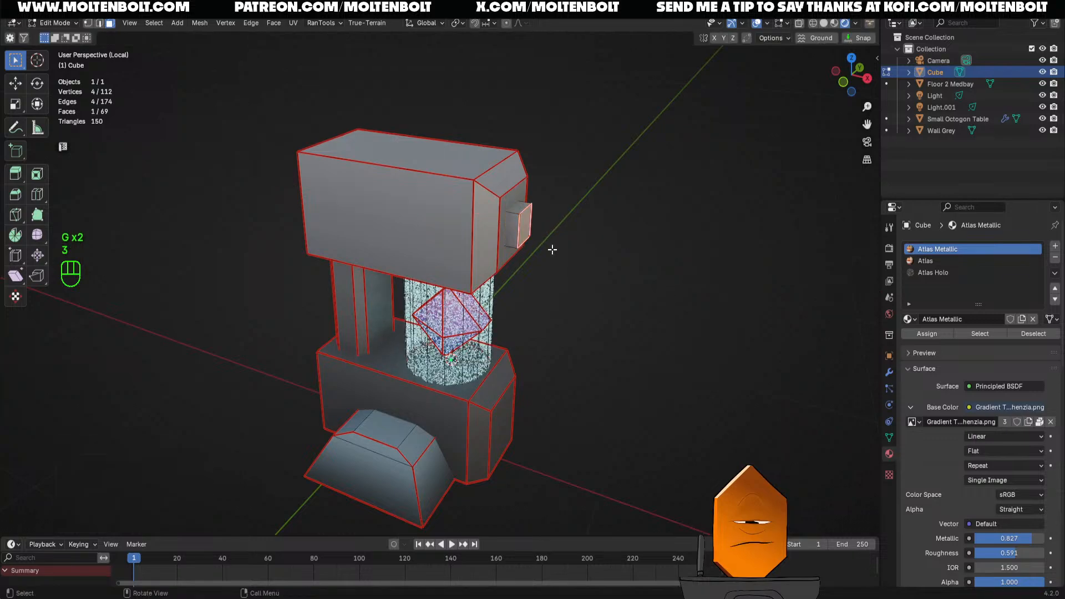
pyautogui.hotkey('ctrl', 'b')
pyautogui.click(618, 282)
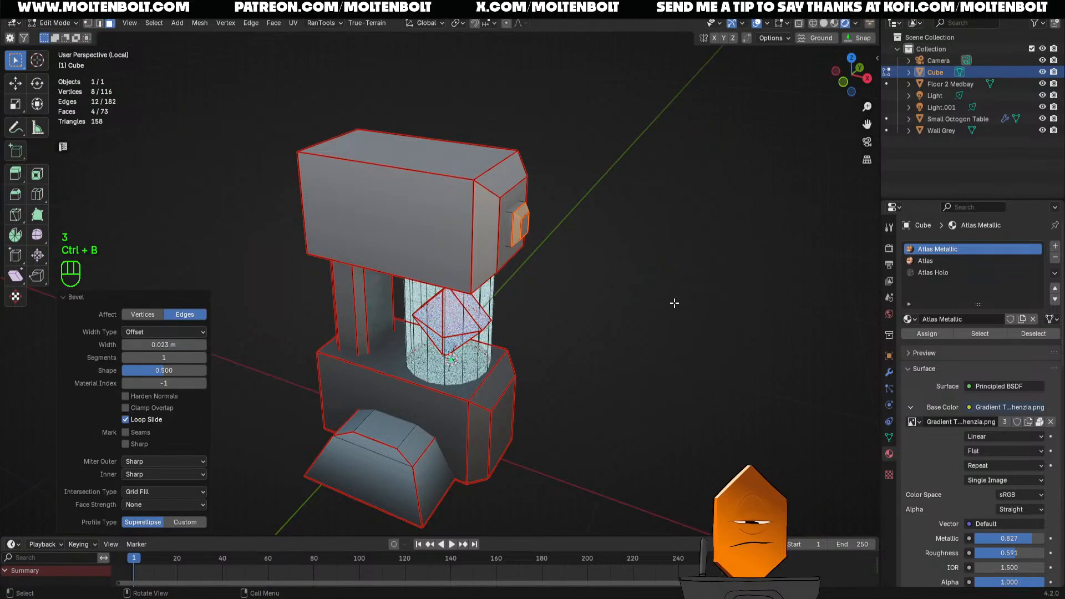
pyautogui.press('Tab')
# Place the 3D cursor on the front of the device's base and add a 16-vertex cylinder there
pyautogui.keyDown('ctrl'); pyautogui.moveTo(610, 294); pyautogui.dragTo(499, 368, button='middle'); pyautogui.keyUp('ctrl')
pyautogui.keyDown('ctrl'); pyautogui.moveTo(488, 375); pyautogui.dragTo(465, 426, button='middle'); pyautogui.keyUp('ctrl')
pyautogui.moveTo(460, 427); pyautogui.dragTo(461, 347, button='middle')
pyautogui.moveTo(502, 385)
pyautogui.keyDown('ctrl'); pyautogui.mouseDown(button='middle')
pyautogui.moveTo(557, 322)
pyautogui.moveTo(499, 366)
pyautogui.mouseUp(button='middle'); pyautogui.keyUp('ctrl')
pyautogui.moveTo(499, 366); pyautogui.dragTo(424, 338, button='middle')
pyautogui.keyDown('shift'); pyautogui.rightClick(306, 288); pyautogui.keyUp('shift')
pyautogui.moveTo(325, 308); pyautogui.dragTo(367, 312, button='middle')
pyautogui.hotkey('shift', 'a')
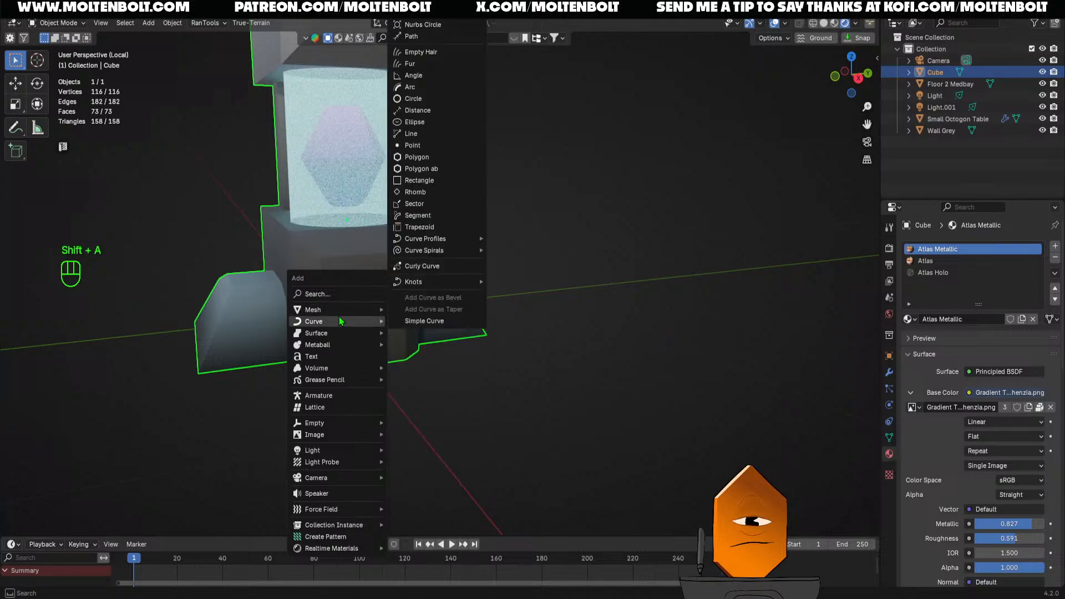
pyautogui.moveTo(339, 314)
pyautogui.click(447, 369)
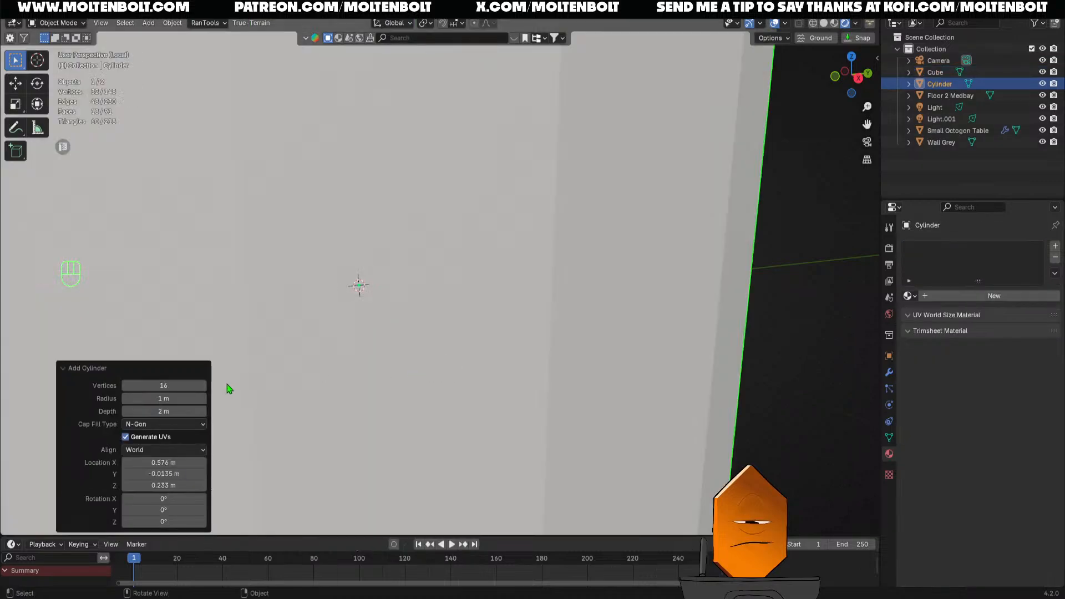
# Scale the cylinder to 0.1, rotate it 90° about X and 90° about Z, and scale it again to 0.444
pyautogui.write('s.1')
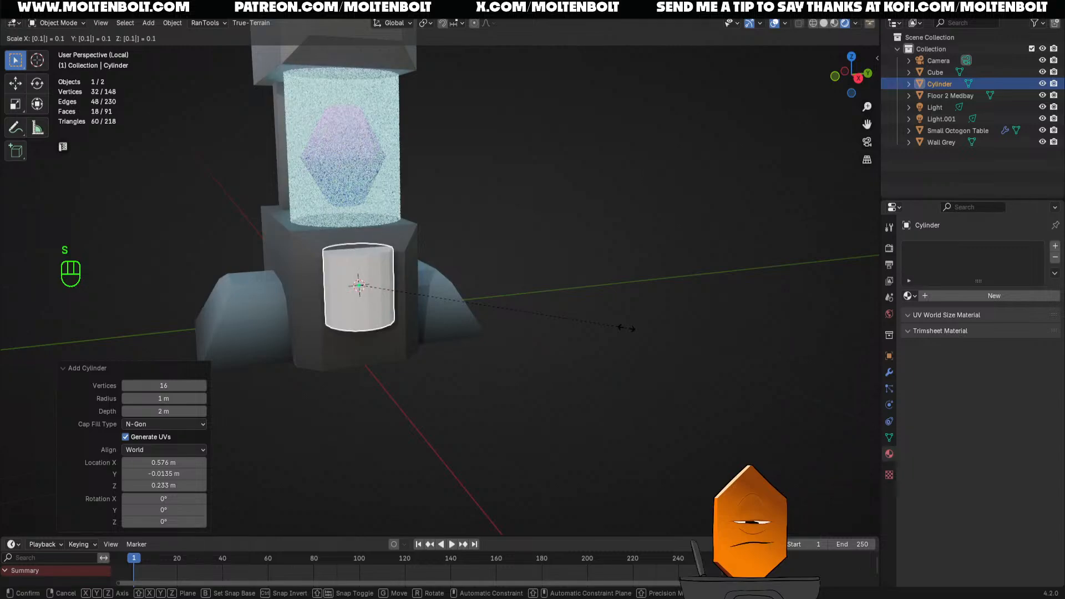
pyautogui.press('Return')
pyautogui.write('rx90')
pyautogui.press('Return')
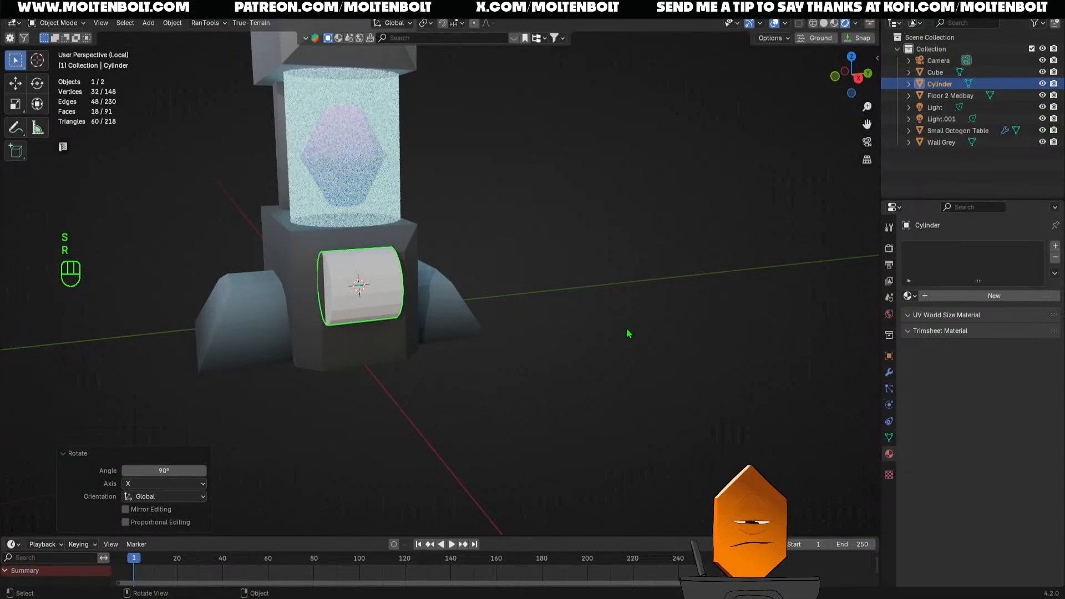
pyautogui.write('rz90')
pyautogui.press('Return')
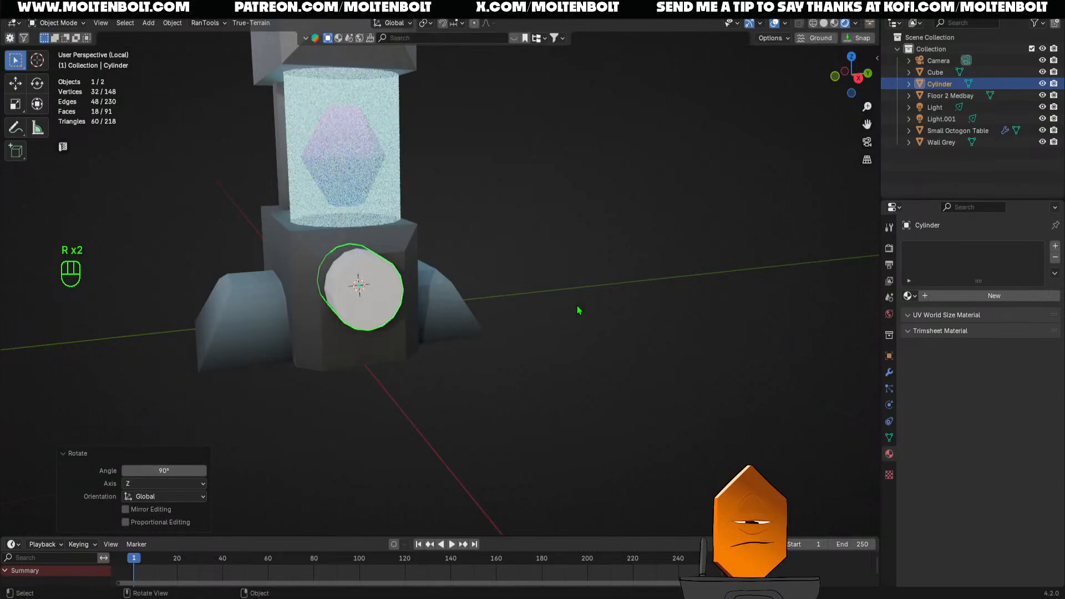
pyautogui.press('s')
pyautogui.click(470, 259)
# In side view, move the cylinder about 0.0137 m along Y to centre it on the base's front and enlarge it slightly
pyautogui.press('`')
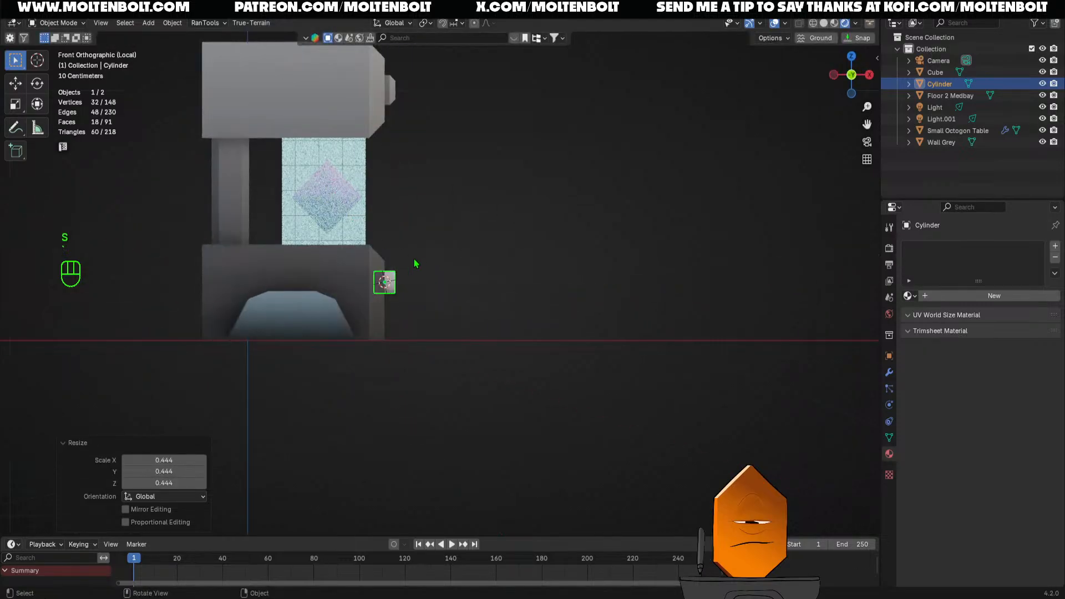
pyautogui.press('`')
pyautogui.keyDown('shift'); pyautogui.moveTo(386, 260); pyautogui.dragTo(439, 280, button='middle'); pyautogui.keyUp('shift')
pyautogui.keyDown('ctrl'); pyautogui.moveTo(439, 280); pyautogui.dragTo(480, 229, button='middle'); pyautogui.keyUp('ctrl')
pyautogui.press('g')
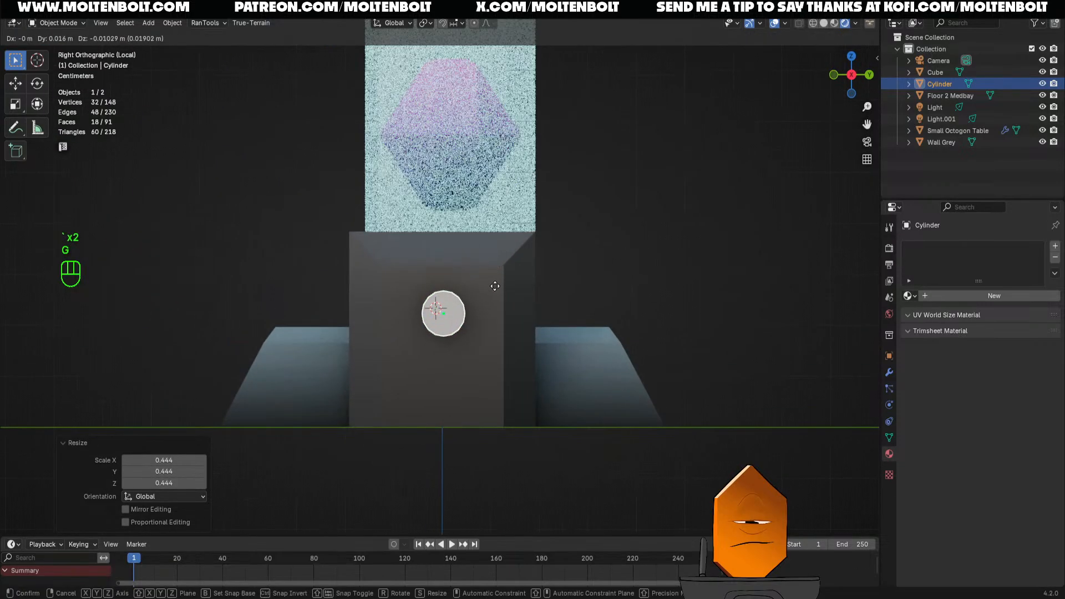
pyautogui.click(494, 281)
pyautogui.press('s')
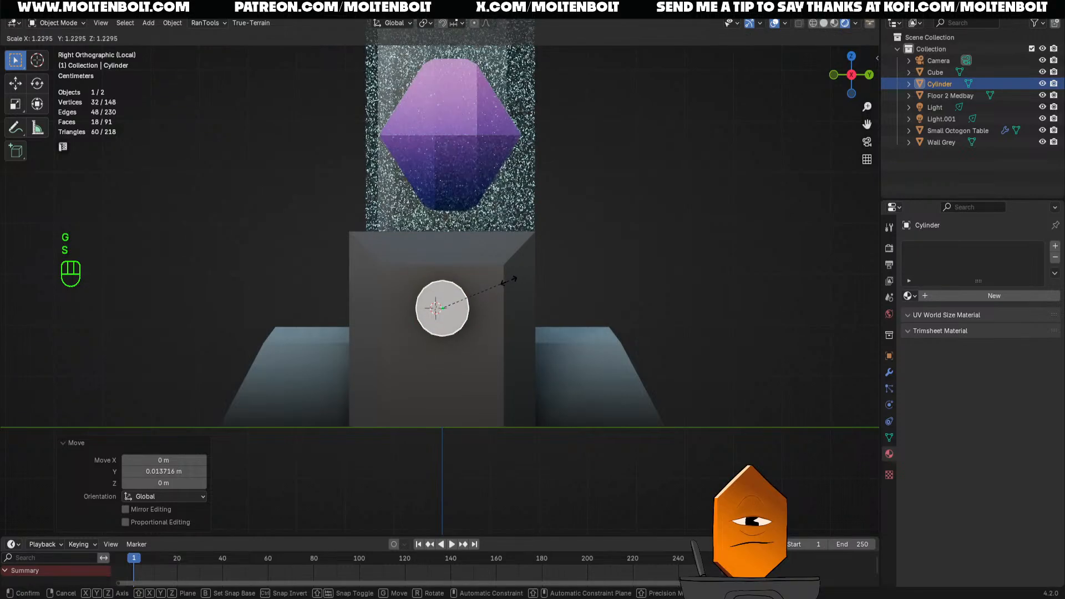
pyautogui.click(513, 287)
# Isolate the cylinder, delete its hidden rear cap face, and return to the full scene
pyautogui.press('KP_Divide')
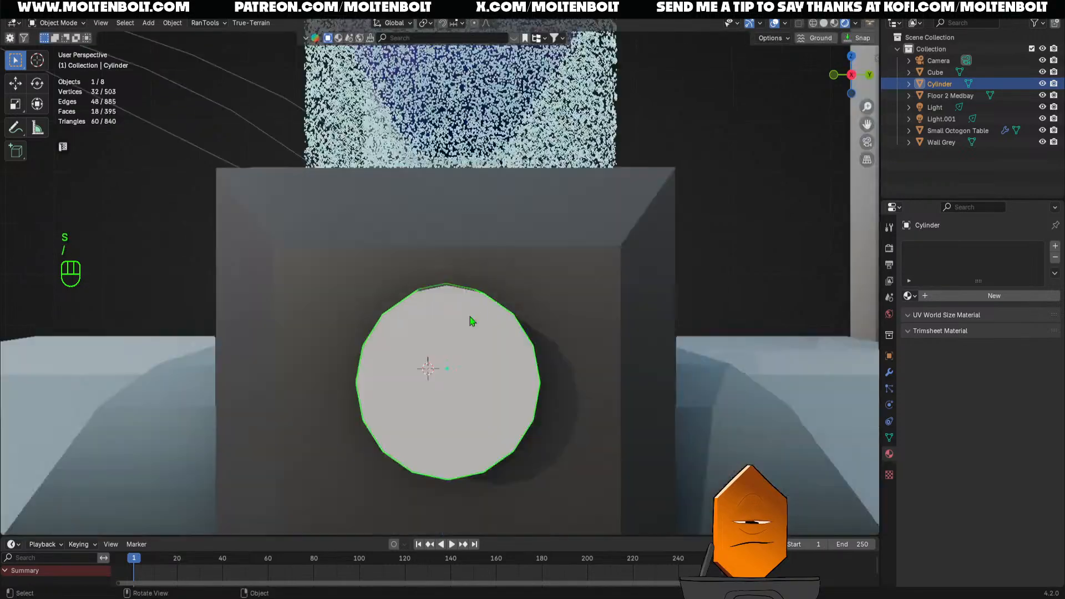
pyautogui.press('KP_Divide')
pyautogui.press('Tab')
pyautogui.moveTo(360, 312); pyautogui.dragTo(475, 323, button='middle')
pyautogui.press('3')
pyautogui.click(473, 324)
pyautogui.press('x')
pyautogui.click(473, 324)
pyautogui.press('Tab')
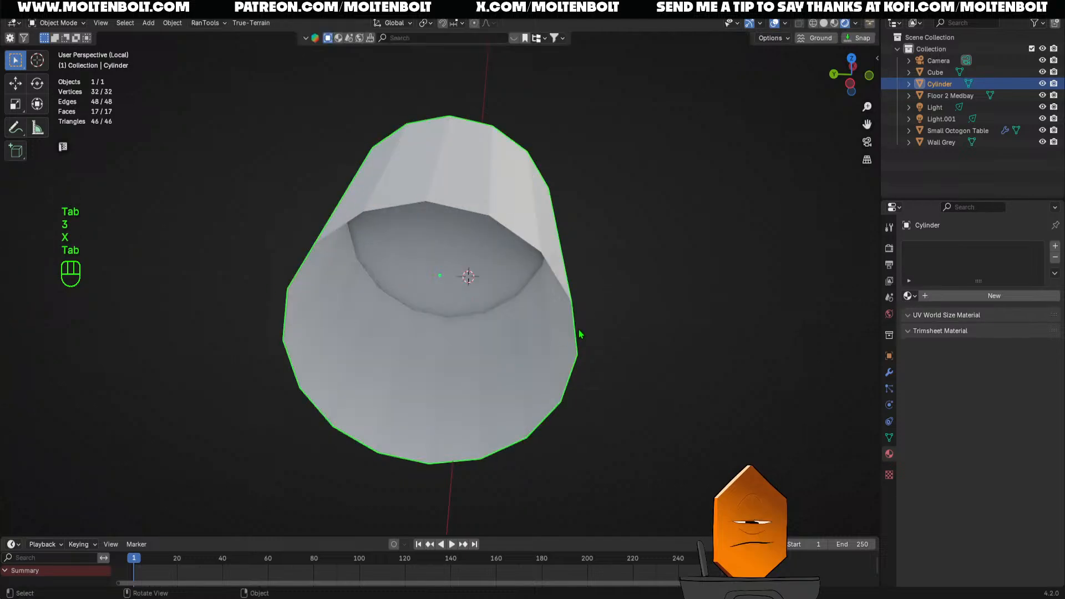
pyautogui.press('KP_Divide')
# Hide the small octagon table that blocks the side view of the device
pyautogui.keyDown('shift'); pyautogui.moveTo(554, 317); pyautogui.dragTo(452, 234, button='middle'); pyautogui.keyUp('shift')
pyautogui.keyDown('ctrl'); pyautogui.moveTo(452, 234); pyautogui.dragTo(456, 208, button='middle'); pyautogui.keyUp('ctrl')
pyautogui.keyDown('alt'); pyautogui.moveTo(533, 233); pyautogui.dragTo(488, 238, button='middle'); pyautogui.keyUp('alt')
pyautogui.keyDown('shift'); pyautogui.moveTo(488, 239); pyautogui.dragTo(487, 166, button='middle'); pyautogui.keyUp('shift')
pyautogui.keyDown('ctrl'); pyautogui.moveTo(487, 166); pyautogui.dragTo(501, 297, button='middle'); pyautogui.keyUp('ctrl')
pyautogui.keyDown('ctrl'); pyautogui.moveTo(501, 298); pyautogui.dragTo(502, 247, button='middle'); pyautogui.keyUp('ctrl')
pyautogui.click(495, 232)
pyautogui.press('h')
pyautogui.keyDown('ctrl'); pyautogui.moveTo(502, 247); pyautogui.dragTo(491, 161, button='middle'); pyautogui.keyUp('ctrl')
# Duplicate the front cylinder and place the copy about 0.134 m lower along Z
pyautogui.click(478, 279)
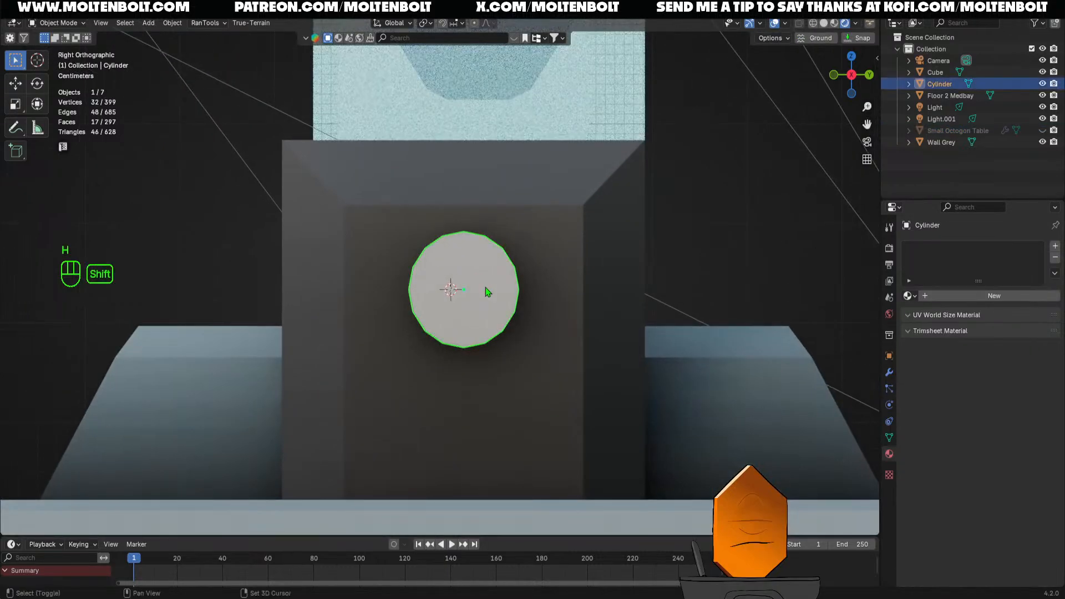
pyautogui.hotkey('shift', 'd')
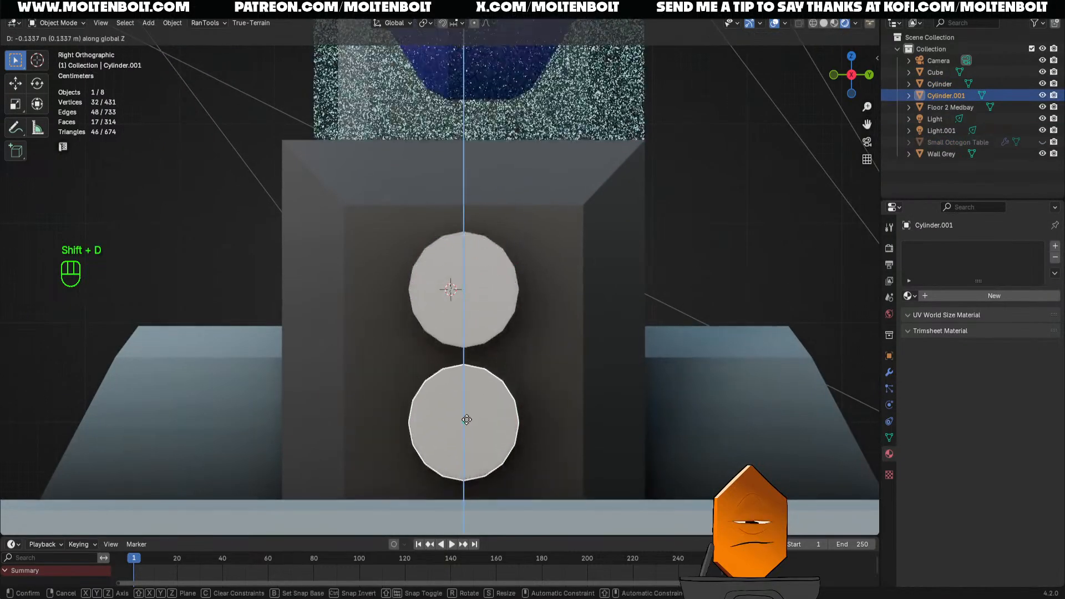
pyautogui.click(466, 420)
# Scale the copied cylinder to about 0.64 and raise it about 0.02 m along Z, just below the larger one
pyautogui.press('s')
pyautogui.click(586, 376)
pyautogui.press('g')
pyautogui.press('z')
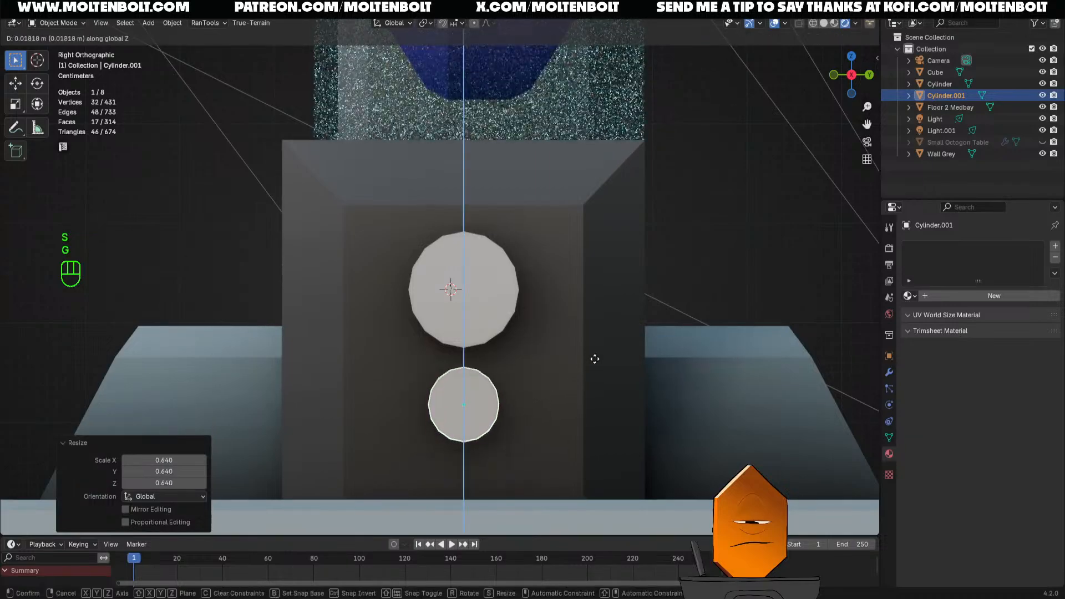
pyautogui.click(594, 353)
# Join the two front cylinders together and merge them into the device mesh
pyautogui.click(468, 283)
pyautogui.keyDown('shift'); pyautogui.click(475, 397); pyautogui.keyUp('shift')
pyautogui.hotkey('ctrl', 'j')
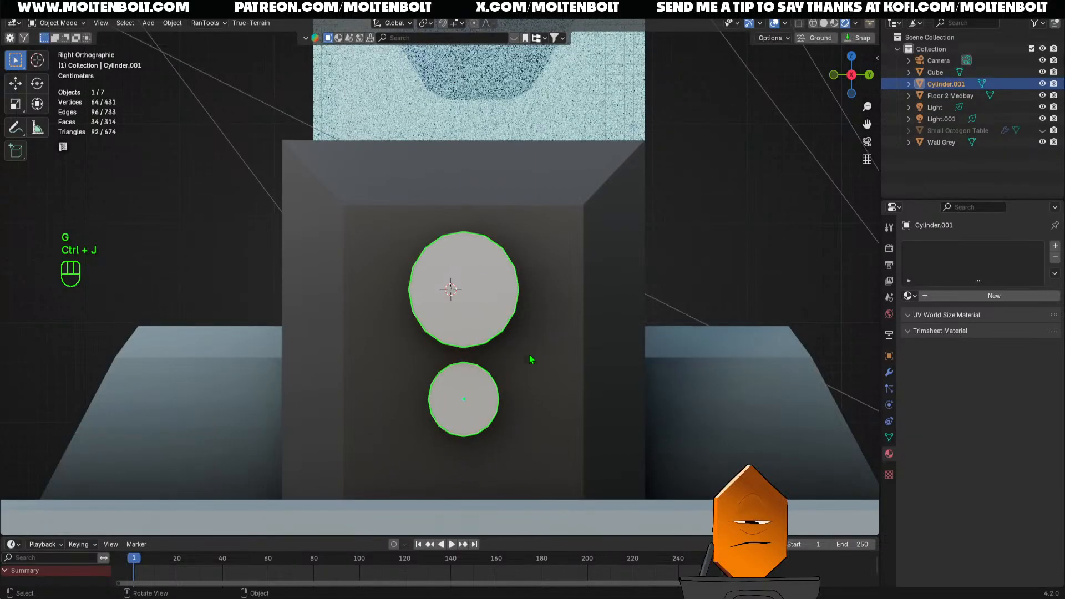
pyautogui.keyDown('shift'); pyautogui.click(547, 321); pyautogui.keyUp('shift')
pyautogui.hotkey('ctrl', 'j')
pyautogui.moveTo(547, 321); pyautogui.dragTo(455, 333, button='middle')
# Select both round buttons in the device mesh, mark seams by angle at 25, and open the UV editing layout
pyautogui.press('Tab')
pyautogui.press('3')
pyautogui.scroll(2, 455, 348)
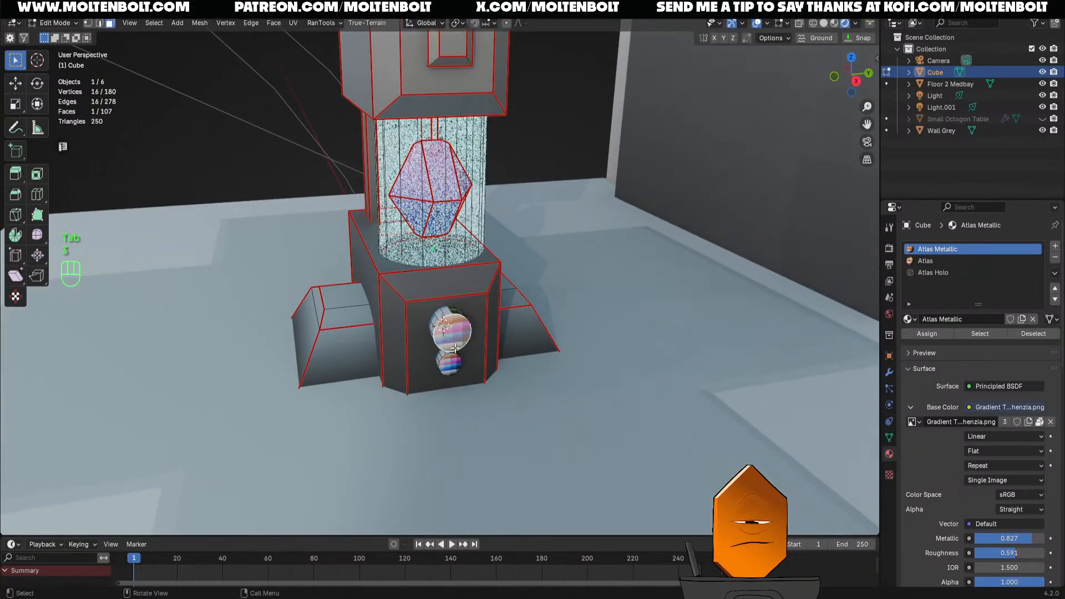
pyautogui.press('l')
pyautogui.press('l')
pyautogui.click(630, 256)
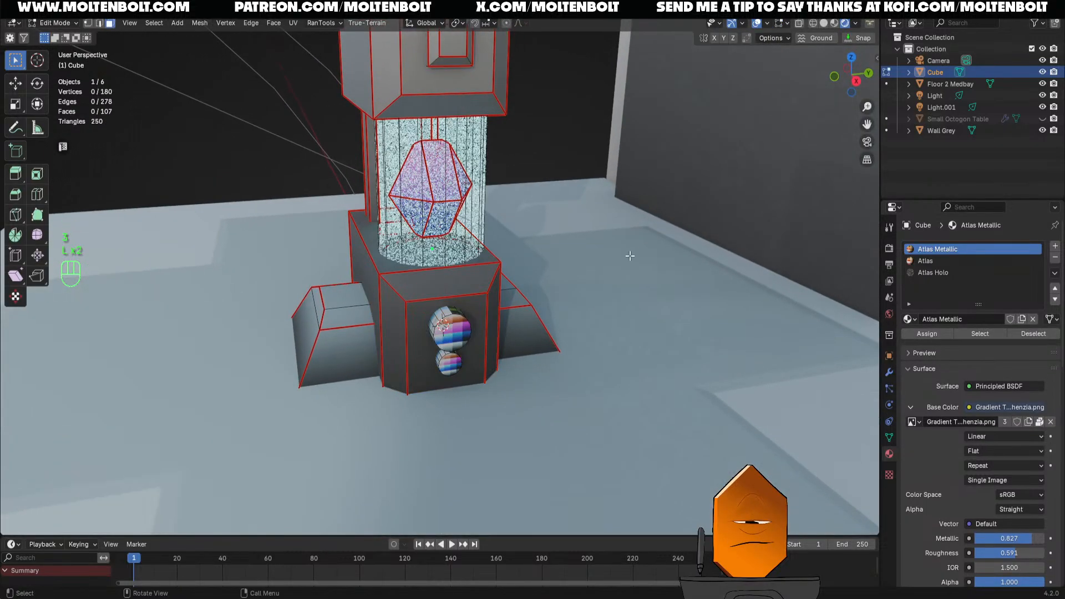
pyautogui.press('l')
pyautogui.press('l')
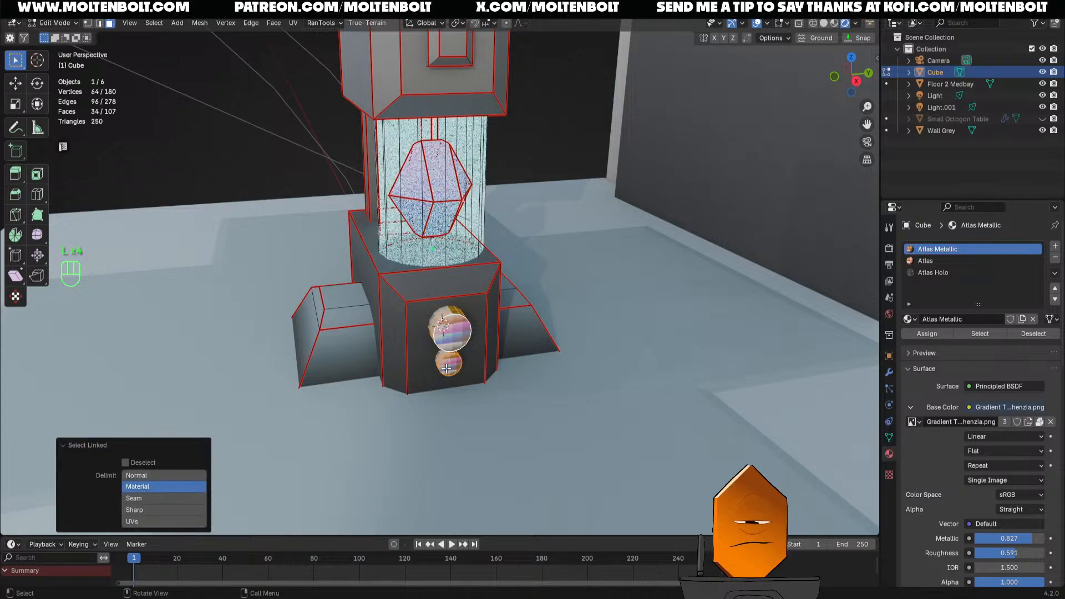
pyautogui.hotkey('alt', 'u')
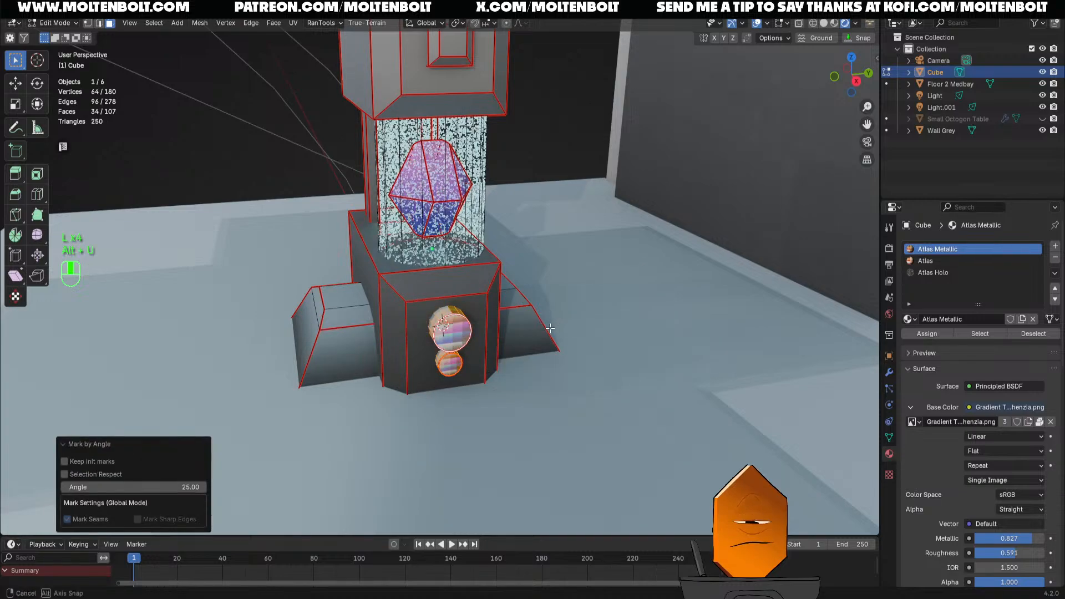
pyautogui.moveTo(473, 368); pyautogui.dragTo(715, 322, button='middle')
pyautogui.click(340, 15)
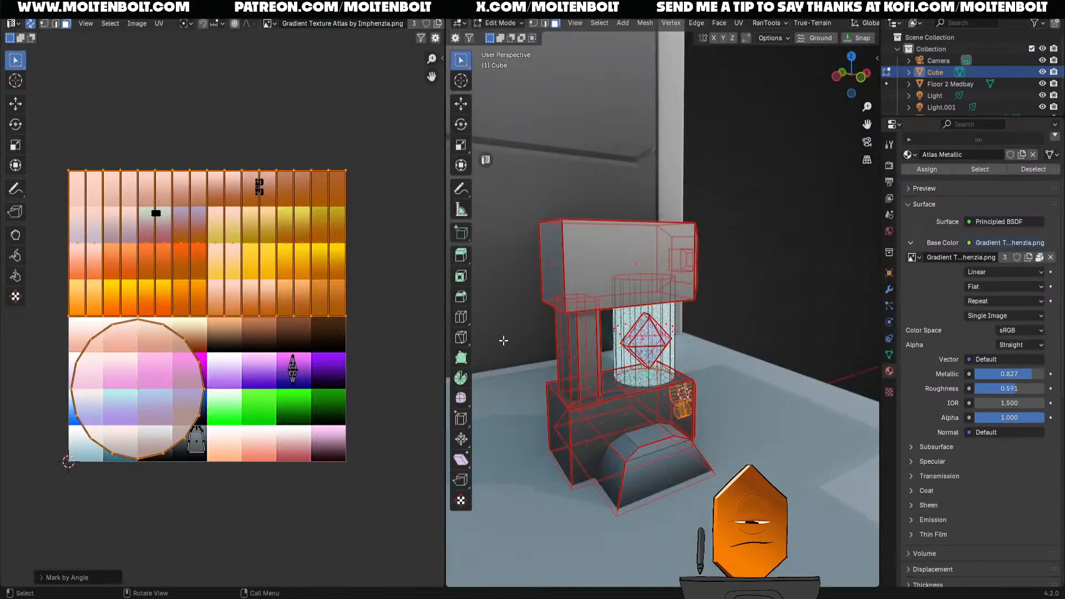
pyautogui.press('a')
pyautogui.press('s')
pyautogui.press('0')
pyautogui.press('Return')
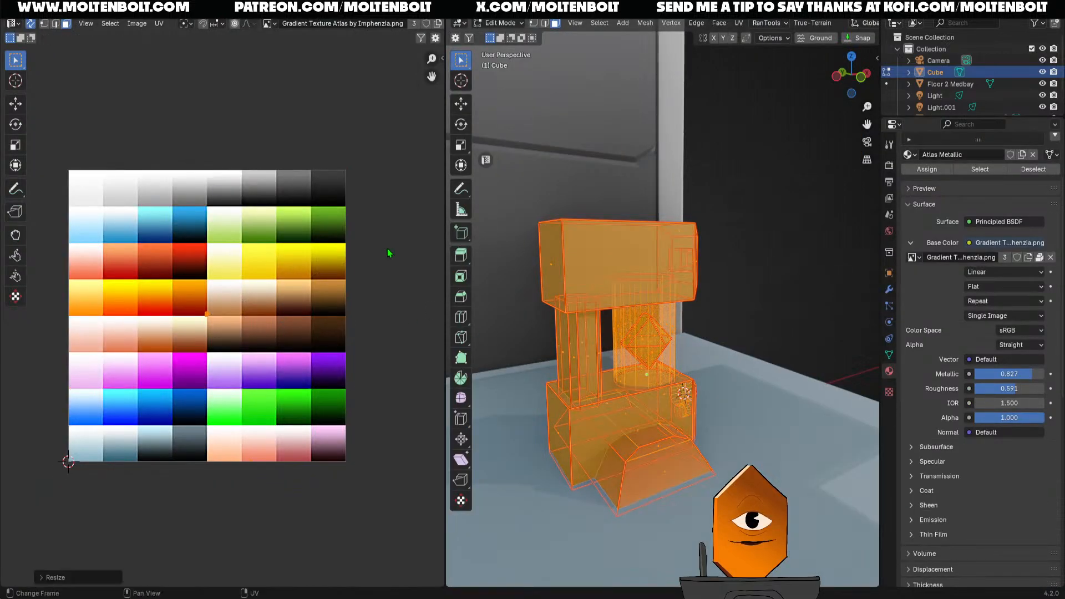
pyautogui.press('g')
pyautogui.click(245, 222)
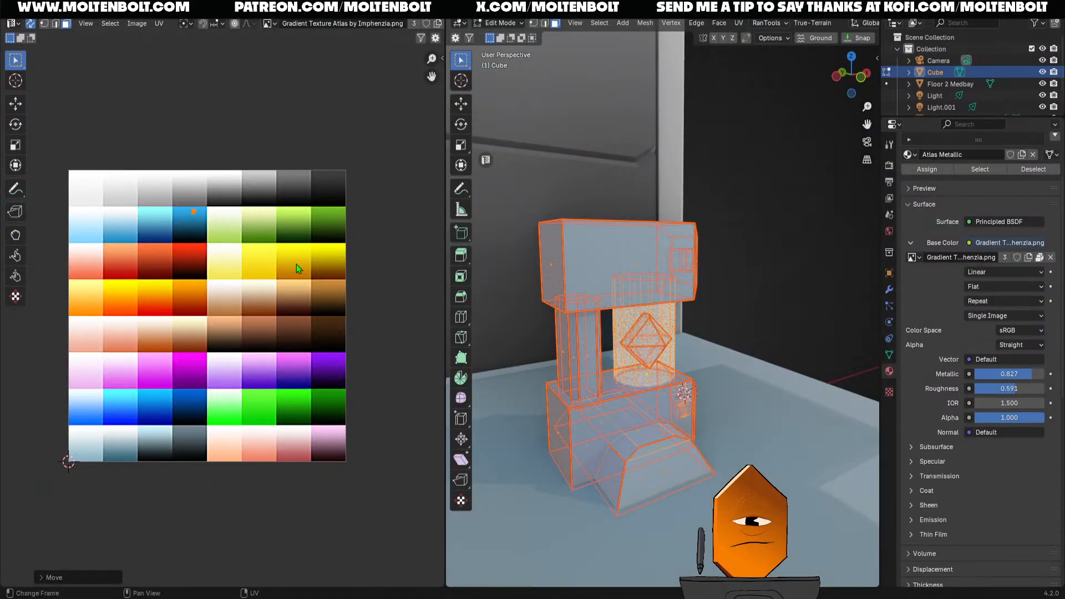
pyautogui.hotkey('ctrl', 'z')
pyautogui.hotkey('alt', 'a')
pyautogui.hotkey('ctrl', 'z')
pyautogui.hotkey('ctrl', 'z')
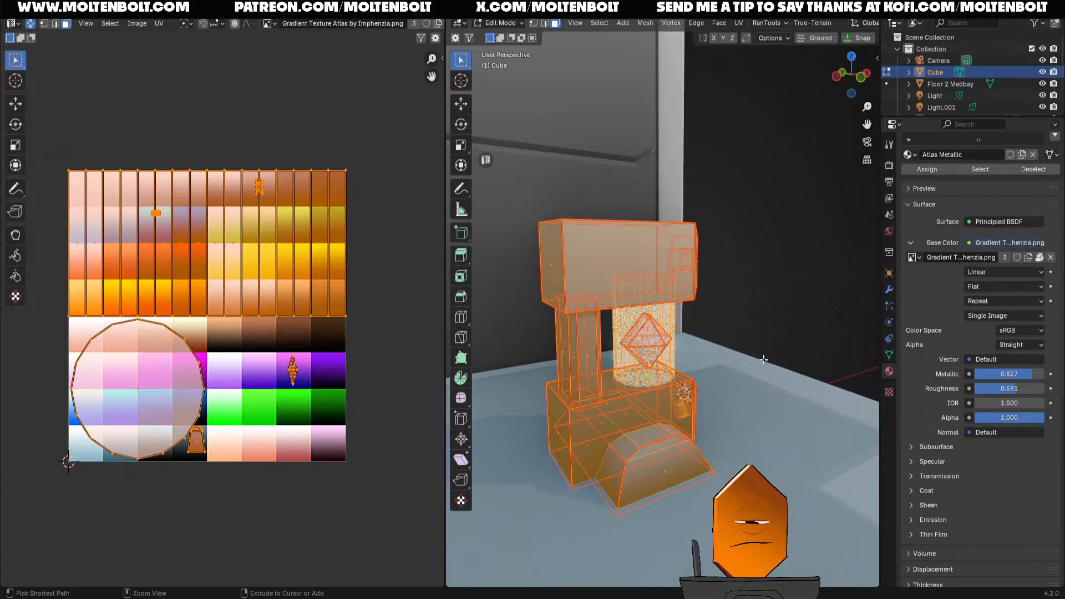
# Select only the two round buttons, collapse their UVs to a point, and place them on the atlas's blue swatch
pyautogui.hotkey('alt', 'a')
pyautogui.moveTo(686, 413); pyautogui.dragTo(588, 384, button='middle')
pyautogui.hotkey('ctrl', 'l')
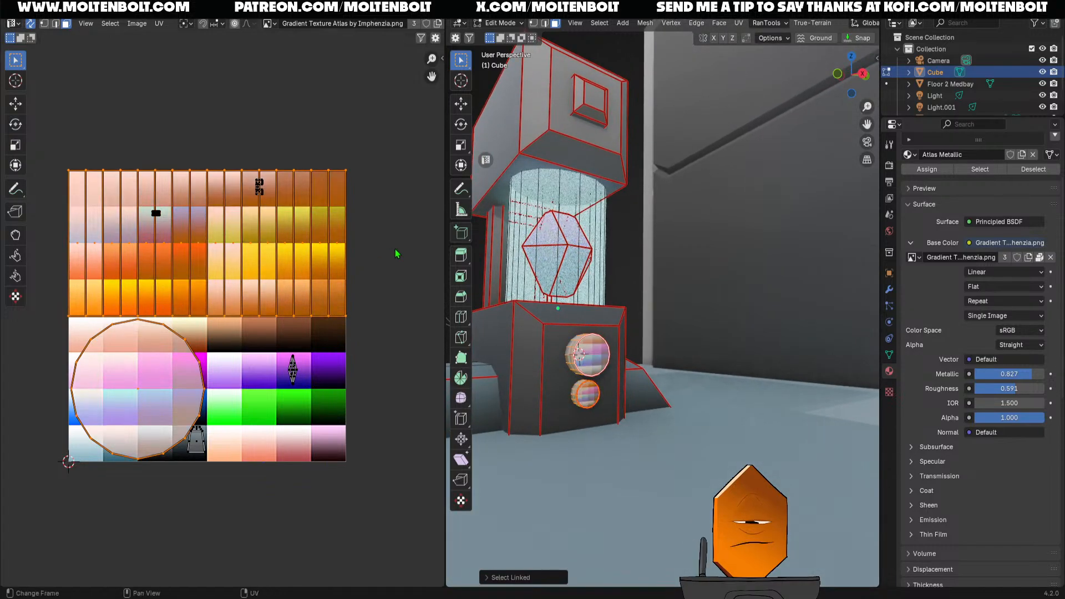
pyautogui.press('s')
pyautogui.press('0')
pyautogui.press('Return')
pyautogui.press('g')
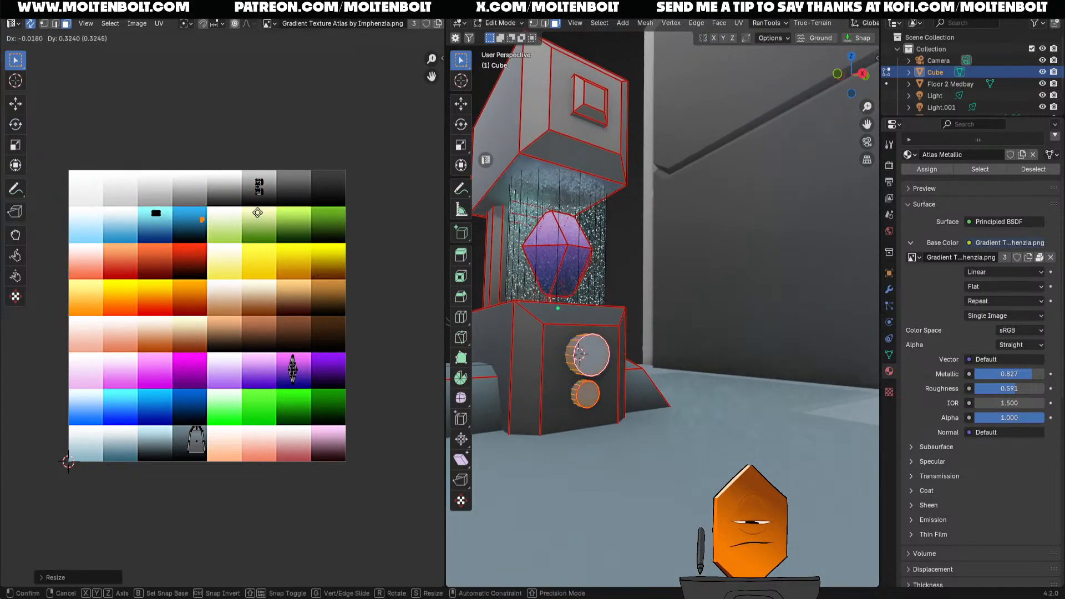
pyautogui.click(256, 214)
pyautogui.press('s')
pyautogui.click(229, 223)
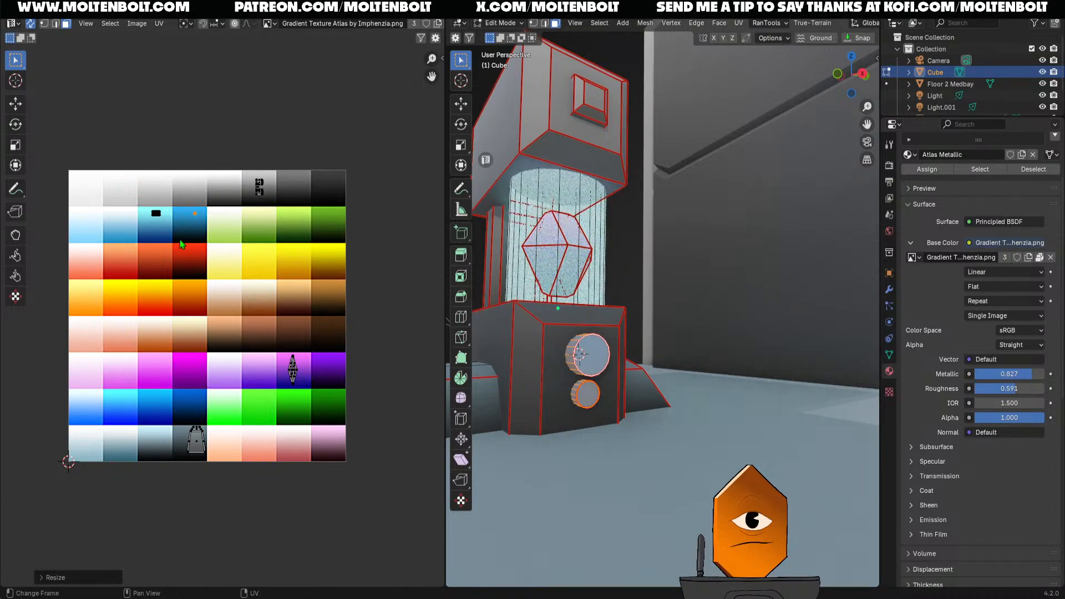
# Save the file and apply Shade Auto Smooth at 30° to the device
pyautogui.moveTo(635, 328); pyautogui.dragTo(665, 354, button='middle')
pyautogui.press('Tab')
pyautogui.hotkey('ctrl', 's')
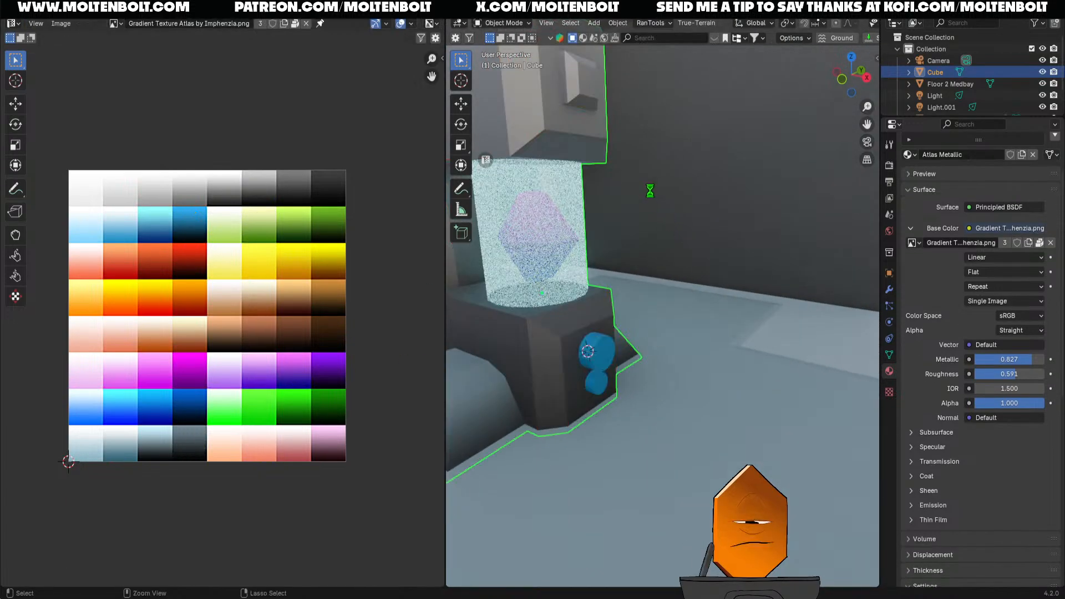
pyautogui.scroll(-4, 633, 250)
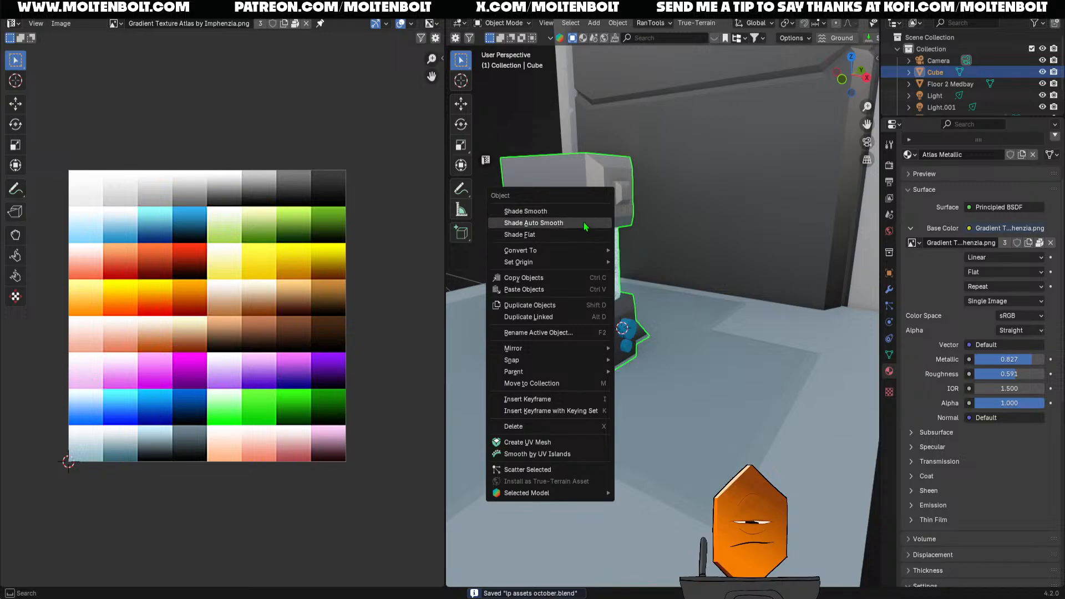
pyautogui.click(588, 222)
pyautogui.moveTo(587, 222); pyautogui.dragTo(554, 342, button='middle')
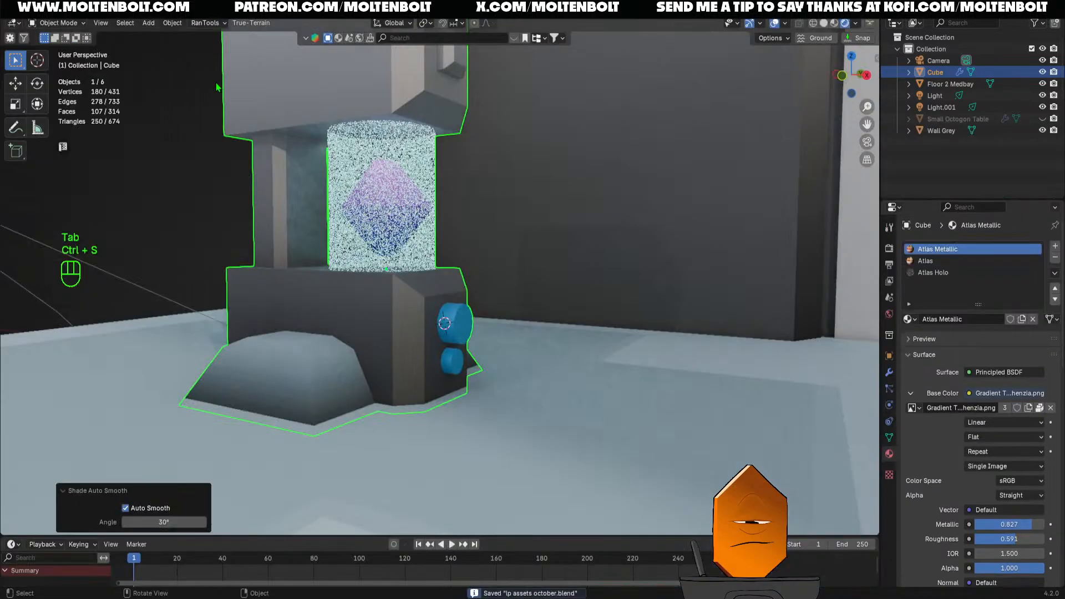
# Select all faces of the raised square block on the upper housing and shrink its UVs onto the atlas's red swatch
pyautogui.keyDown('shift'); pyautogui.moveTo(344, 311); pyautogui.dragTo(407, 332, button='middle'); pyautogui.keyUp('shift')
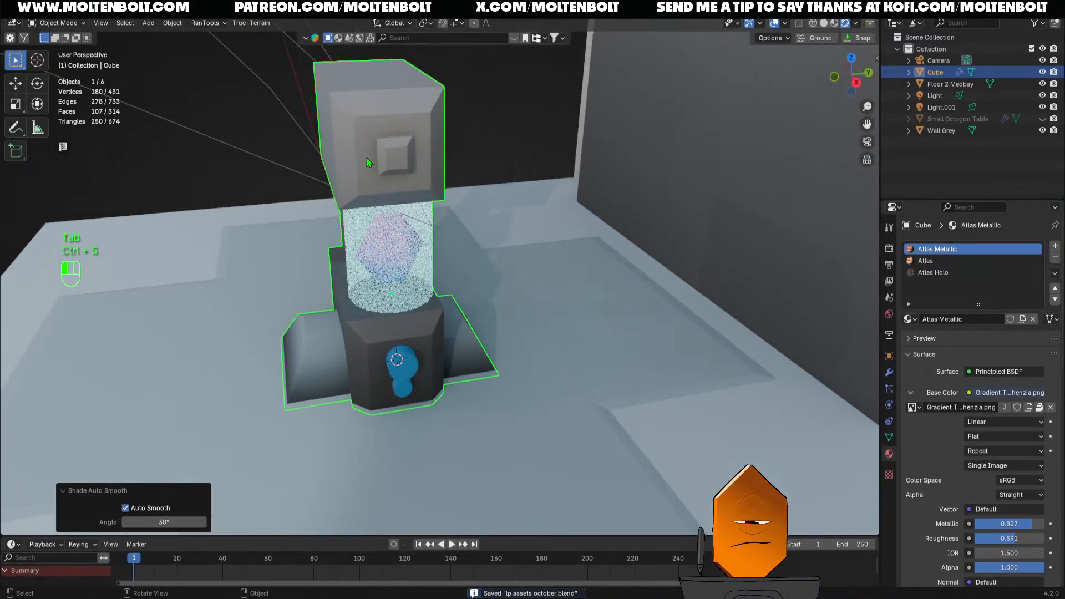
pyautogui.press('Tab')
pyautogui.keyDown('shift'); pyautogui.moveTo(447, 265); pyautogui.dragTo(449, 298, button='middle'); pyautogui.keyUp('shift')
pyautogui.scroll(2, 449, 298)
pyautogui.press('3')
pyautogui.click(367, 188)
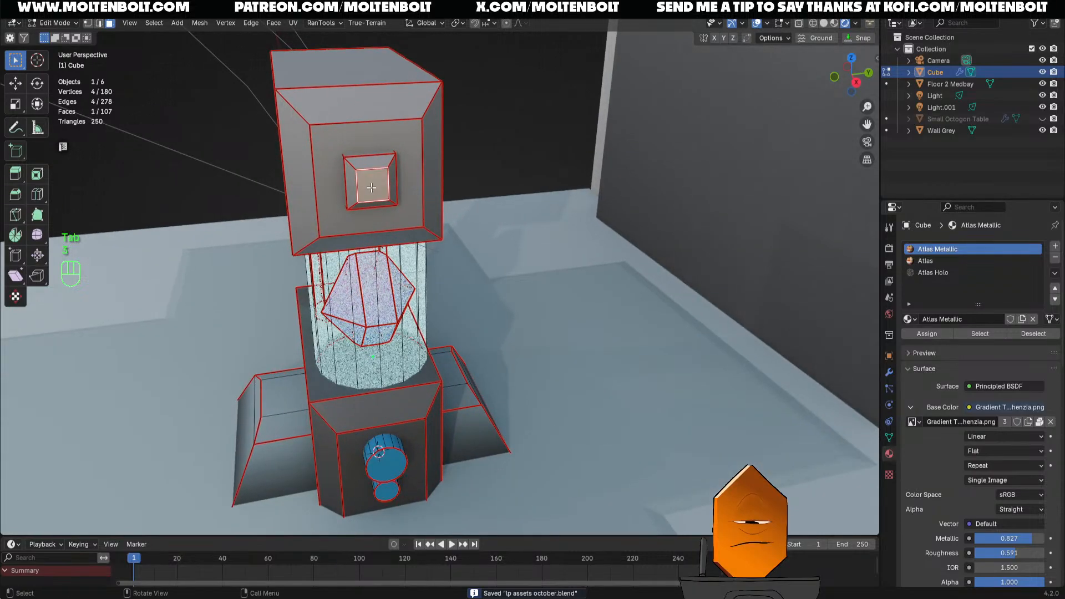
pyautogui.press('ctrl+KP_Add')
pyautogui.press('ctrl+KP_Add')
pyautogui.moveTo(367, 187); pyautogui.dragTo(514, 239, button='middle')
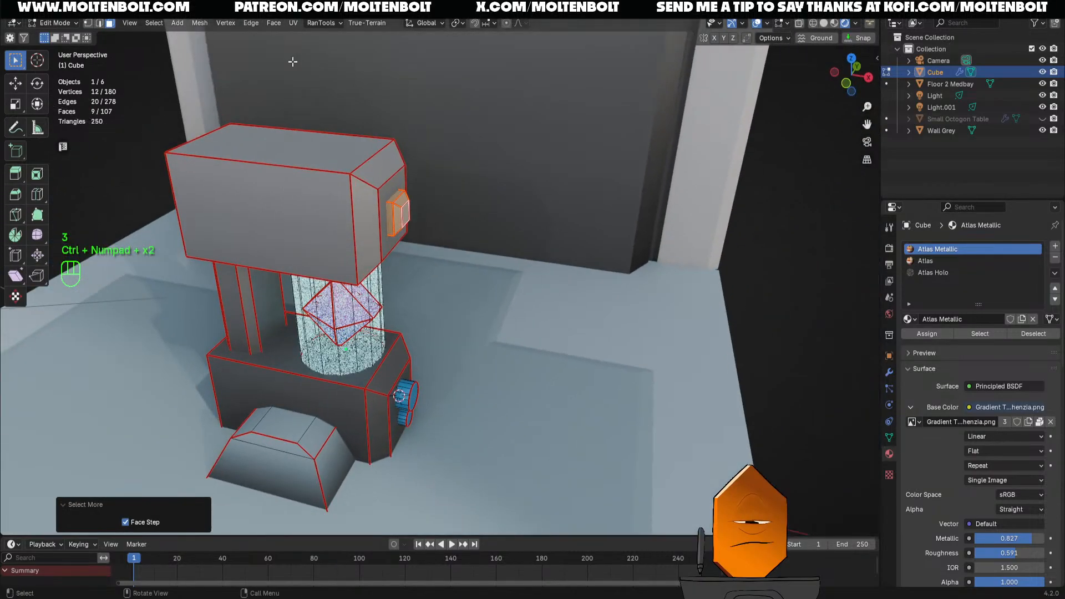
pyautogui.click(259, 7)
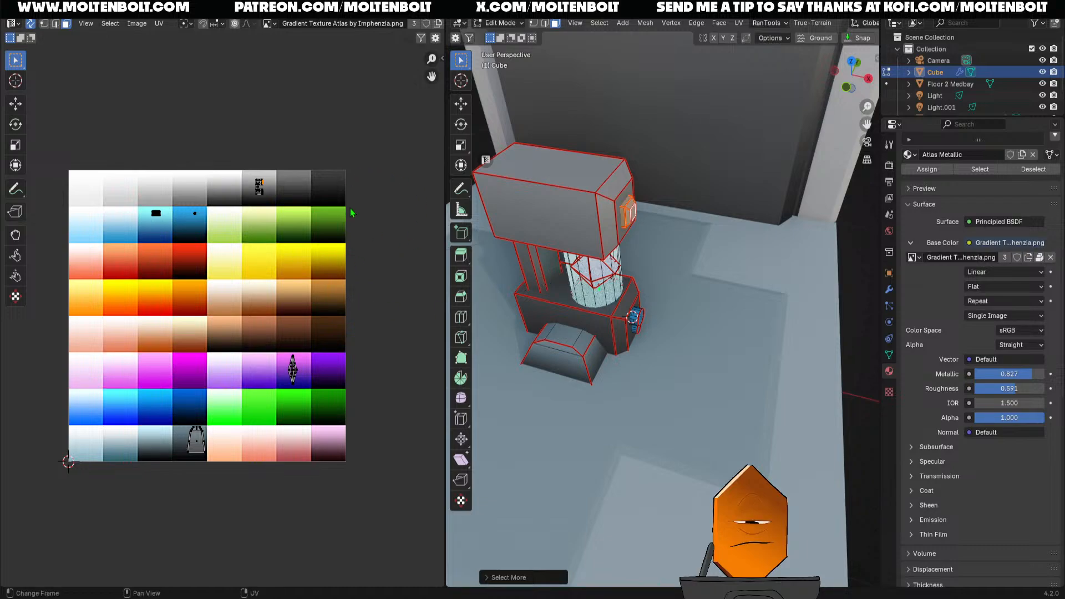
pyautogui.press('g')
pyautogui.click(334, 238)
pyautogui.press('s')
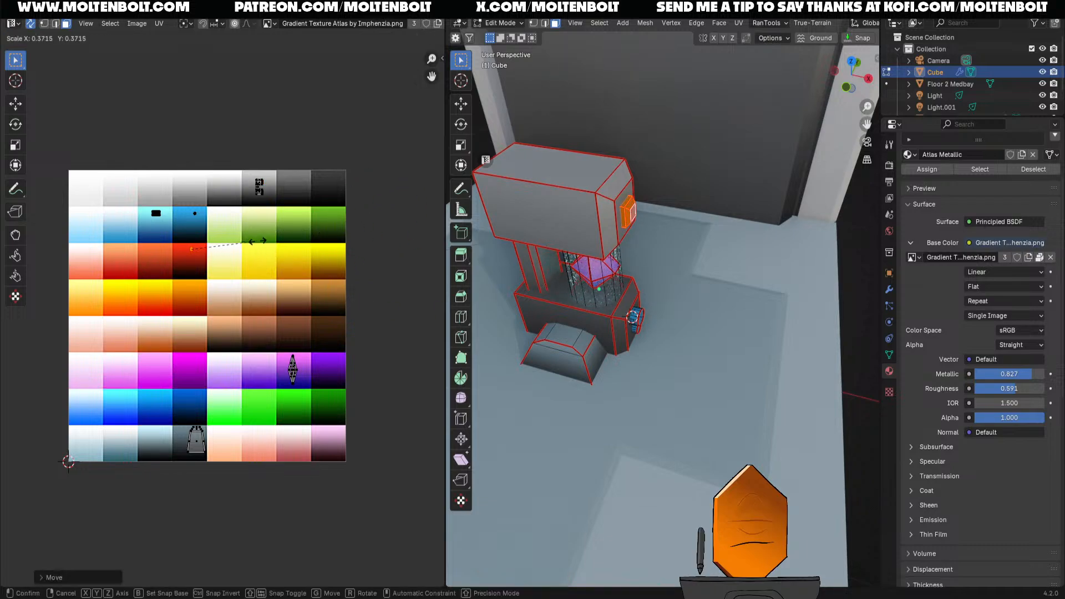
pyautogui.click(250, 236)
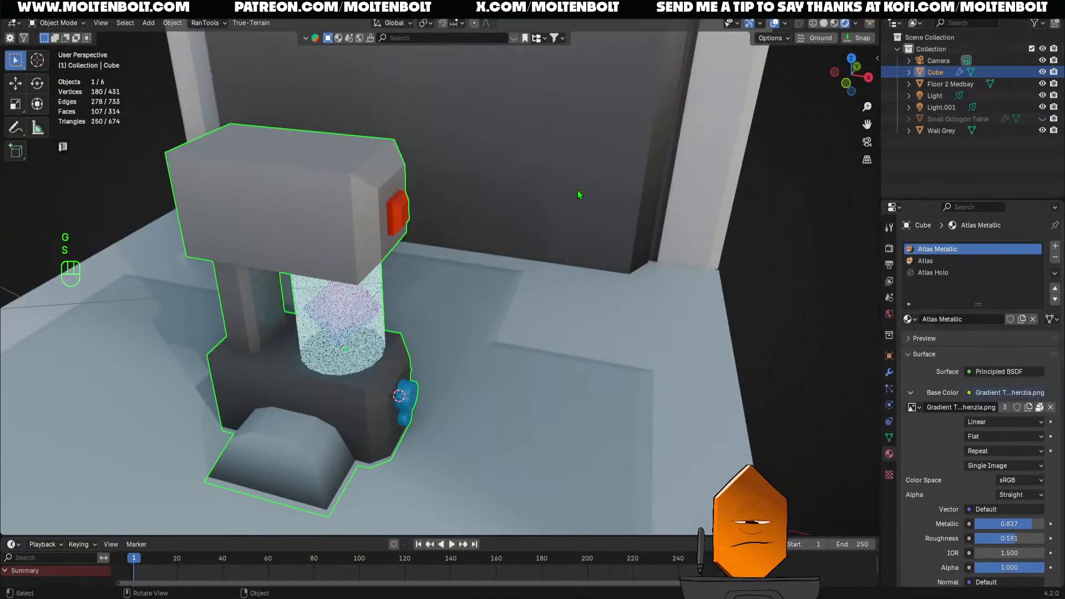
# Save the file and append the Atlas Emissive material from another file
pyautogui.hotkey('ctrl', 's')
pyautogui.scroll(-5, 461, 252)
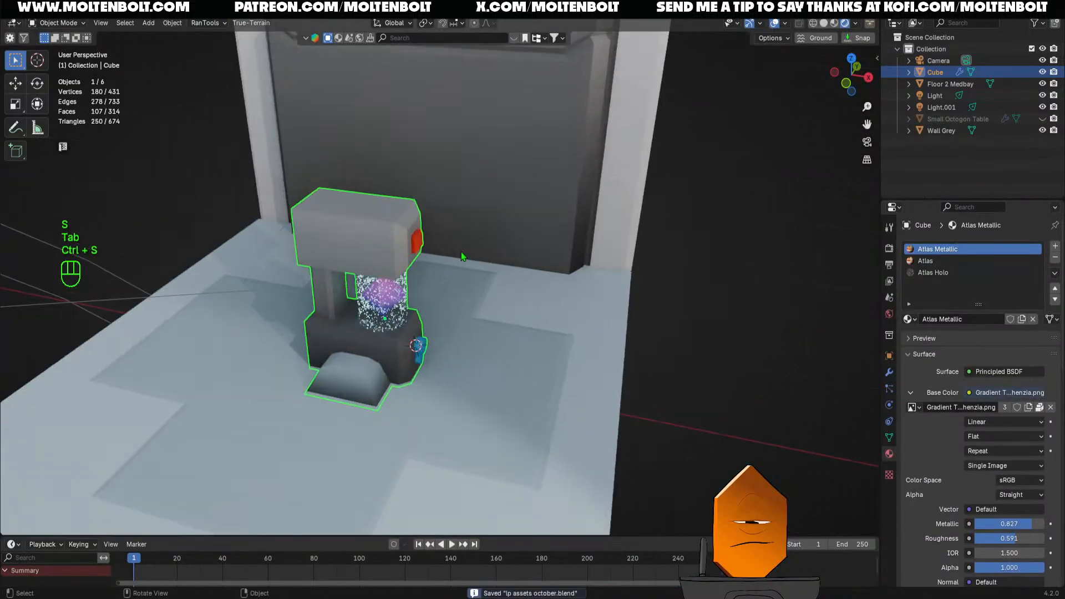
pyautogui.moveTo(578, 332); pyautogui.dragTo(329, 144, button='middle')
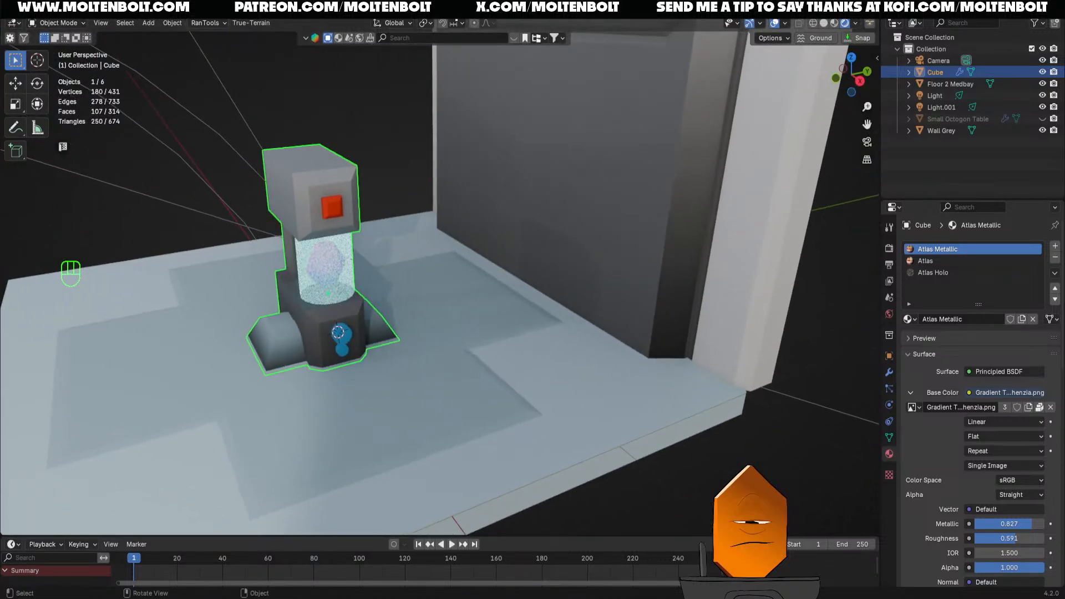
pyautogui.press('F4')
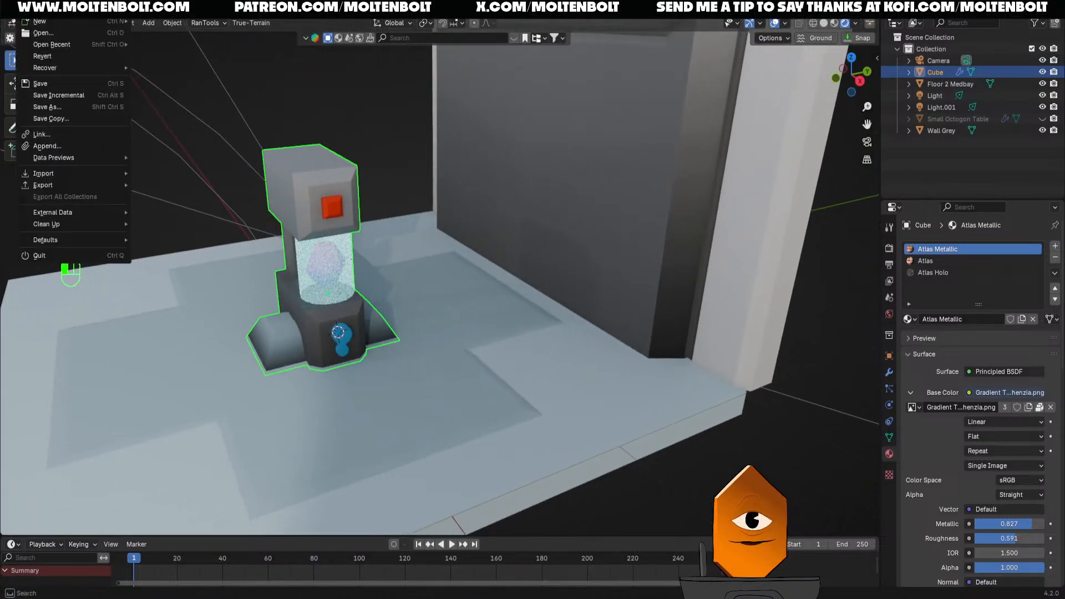
pyautogui.click(67, 149)
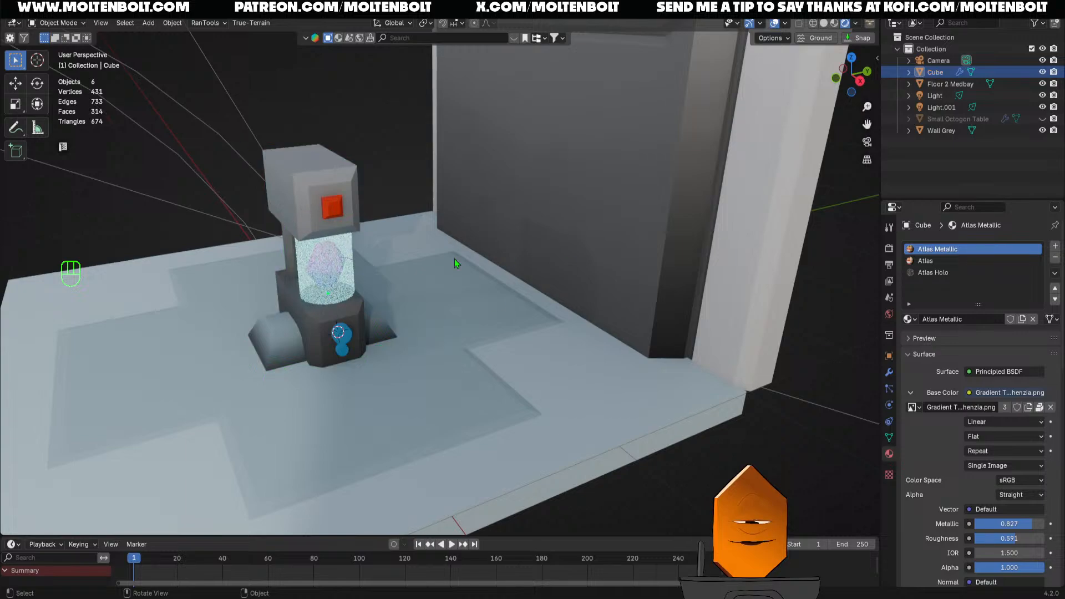
# Edit the device mesh and add a new material slot using the Atlas Emissive material
pyautogui.moveTo(454, 261); pyautogui.dragTo(516, 289, button='middle')
pyautogui.click(347, 214)
pyautogui.press('Tab')
pyautogui.click(433, 216)
pyautogui.moveTo(430, 305); pyautogui.dragTo(405, 267, button='middle')
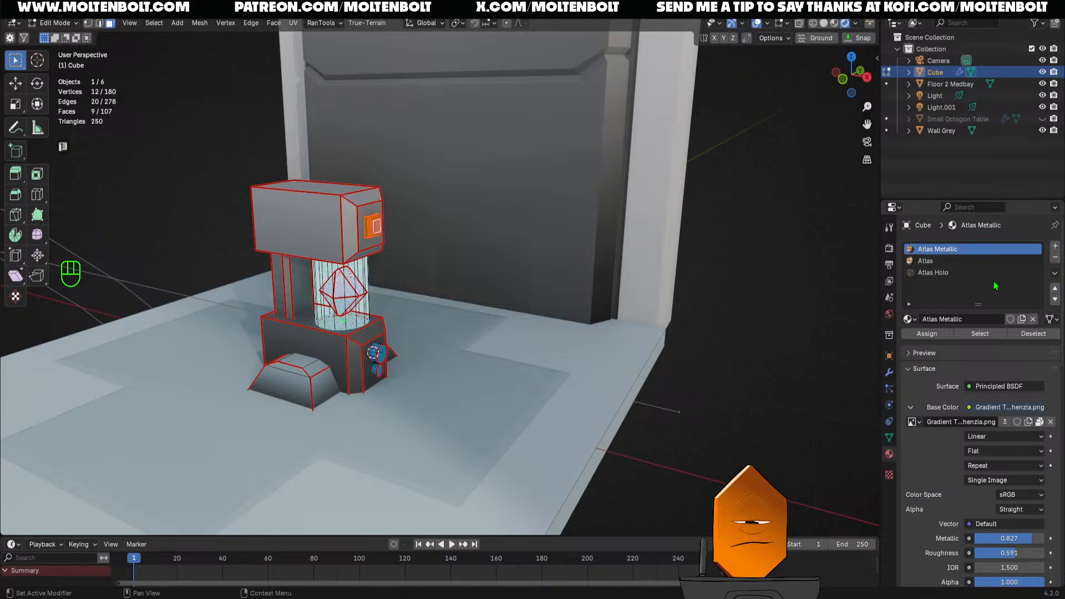
pyautogui.click(1055, 245)
pyautogui.click(908, 319)
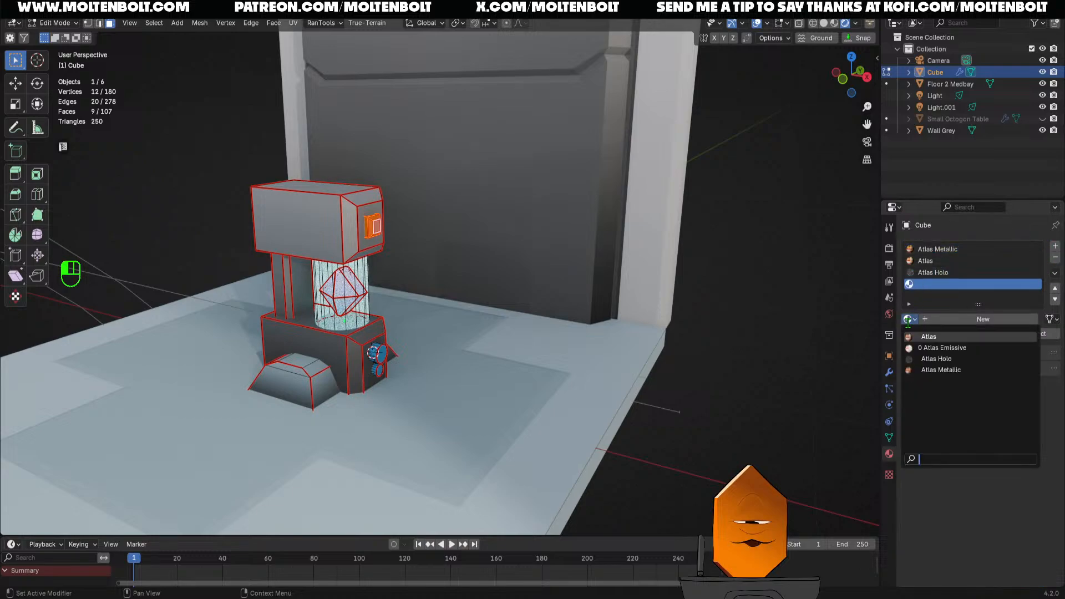
pyautogui.click(935, 348)
# Add both round buttons to the selected square block, assign Atlas Emissive to these faces, and save the file
pyautogui.scroll(5, 459, 244)
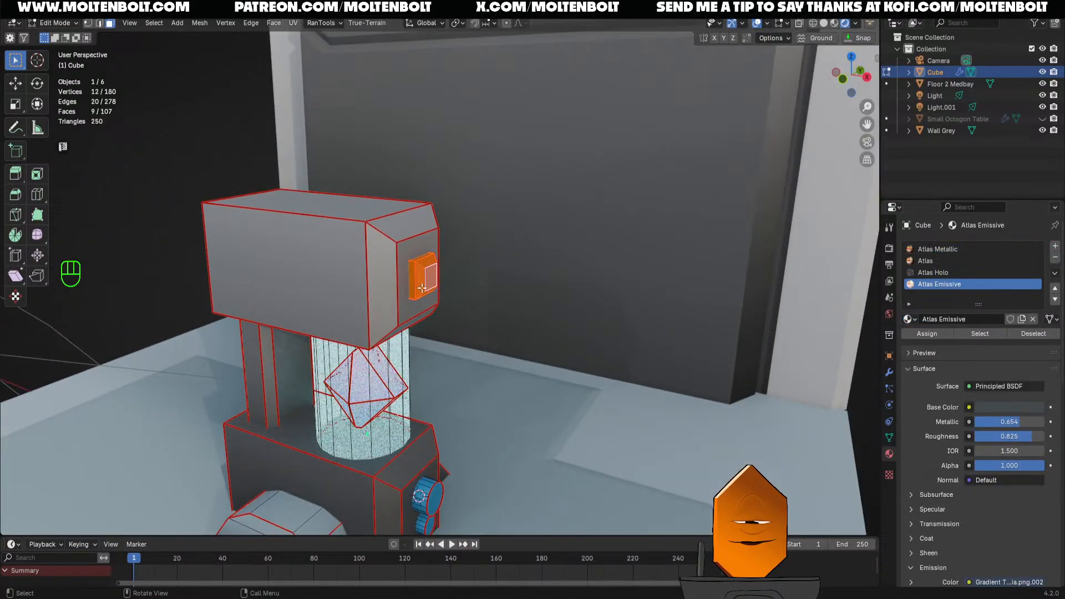
pyautogui.press('l')
pyautogui.press('l')
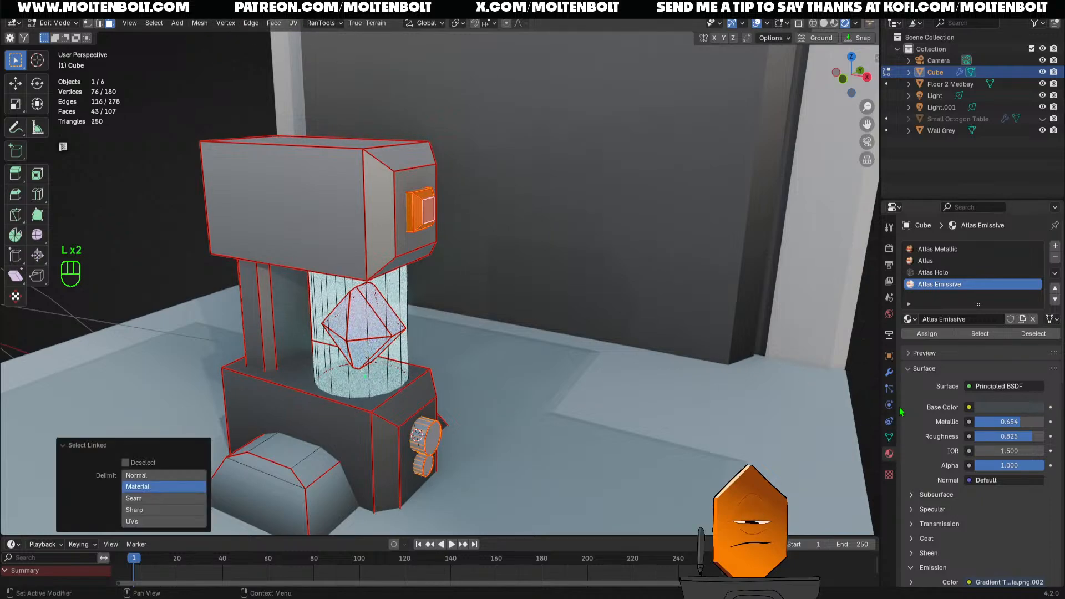
pyautogui.click(927, 333)
pyautogui.press('Tab')
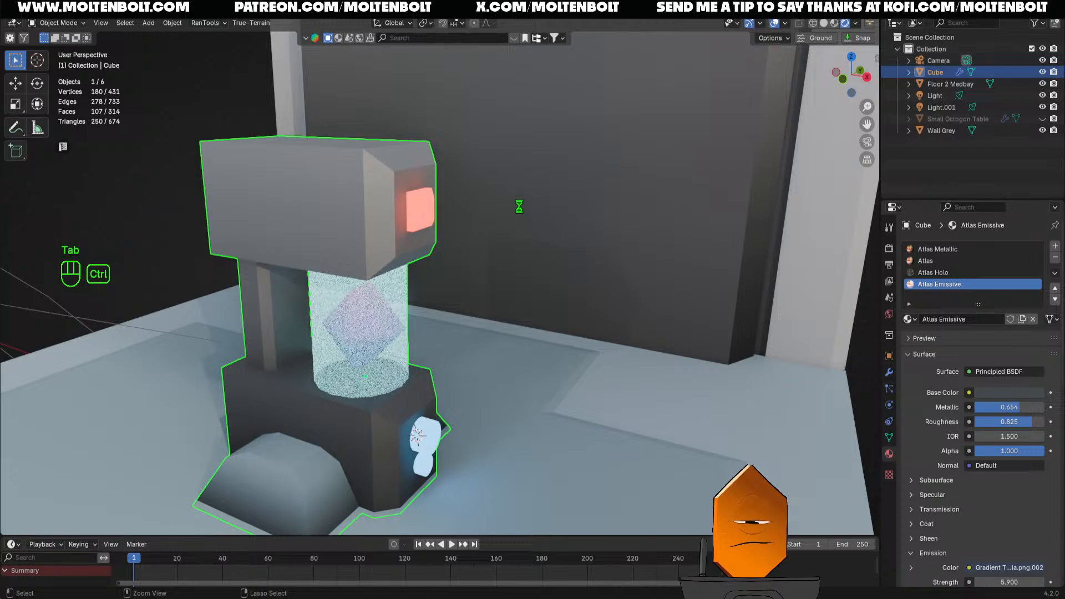
pyautogui.hotkey('ctrl', 's')
# Recolour the larger round button by moving its UVs to a yellow-green atlas swatch, and save the file
pyautogui.scroll(-2, 517, 222)
pyautogui.moveTo(492, 325); pyautogui.dragTo(388, 355, button='middle')
pyautogui.scroll(4, 356, 294)
pyautogui.scroll(-2, 358, 262)
pyautogui.press('Tab')
pyautogui.scroll(3, 400, 372)
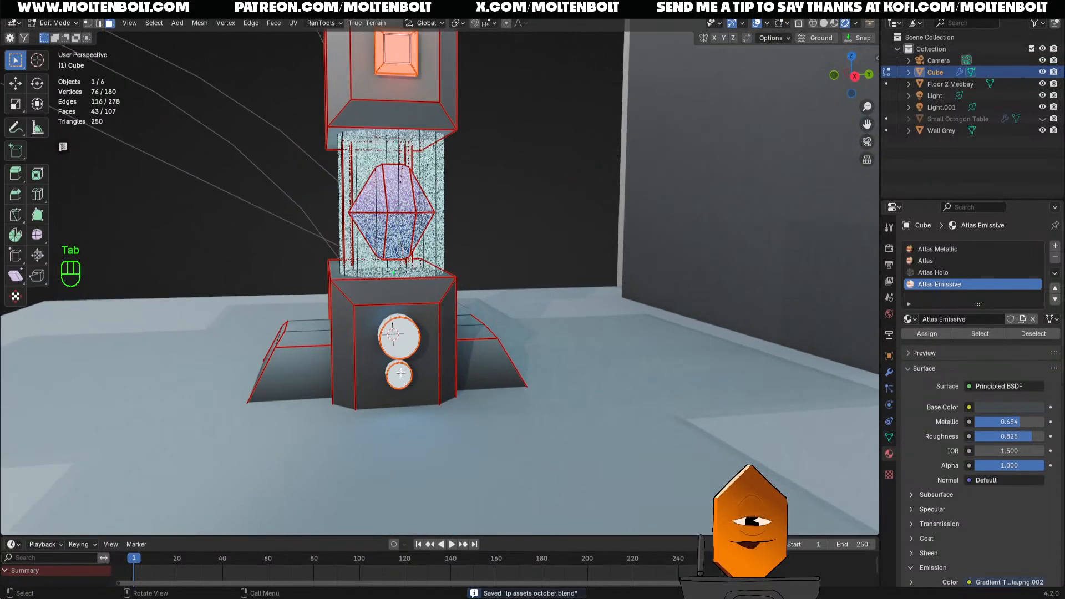
pyautogui.press('l')
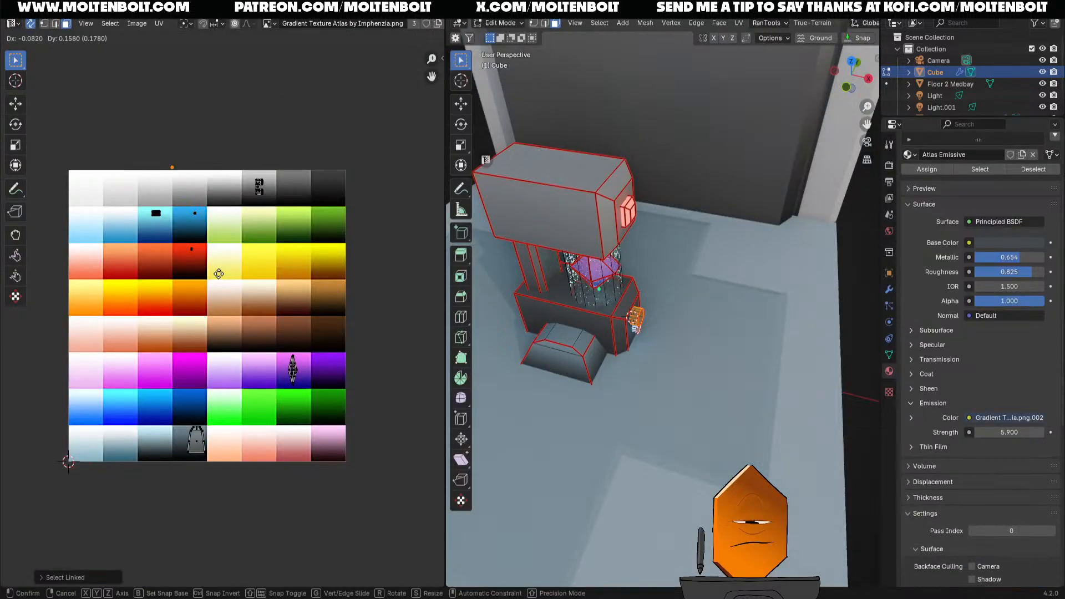
pyautogui.press('Tab')
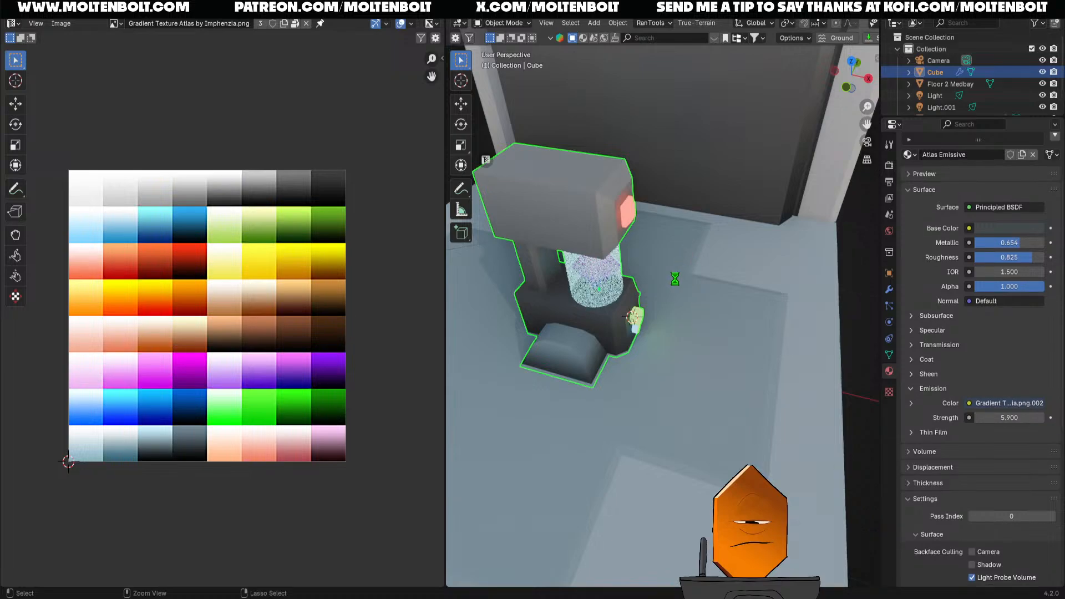
pyautogui.hotkey('ctrl', 's')
# Rotate the crystal device -90 degrees about the Z axis and apply all its transforms
pyautogui.scroll(-3, 675, 278)
pyautogui.moveTo(664, 395); pyautogui.dragTo(619, 297, button='middle')
pyautogui.write('r')
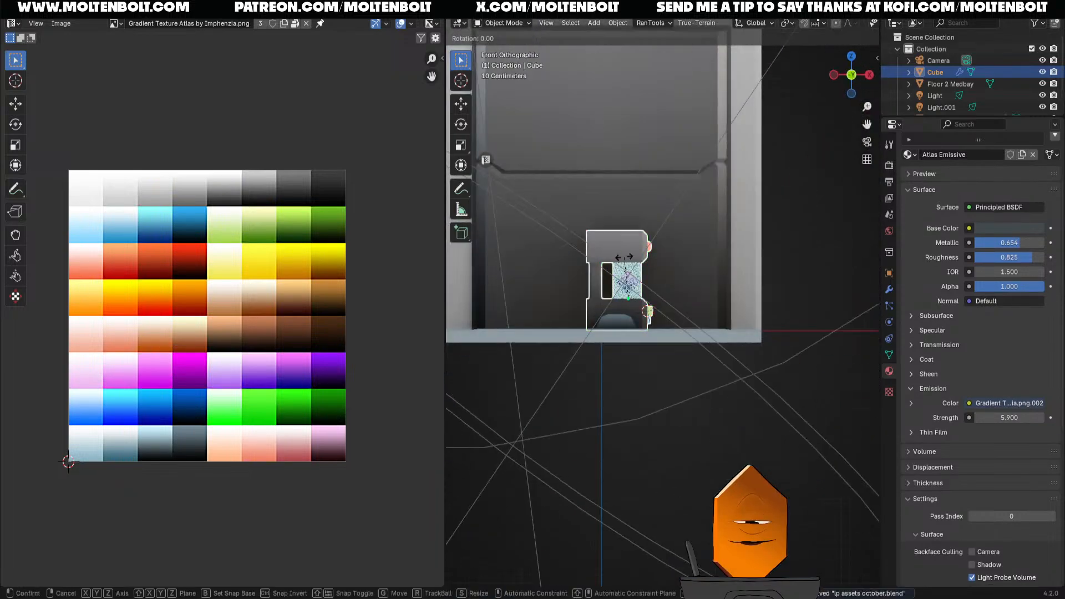
pyautogui.write('z-90')
pyautogui.press('Return')
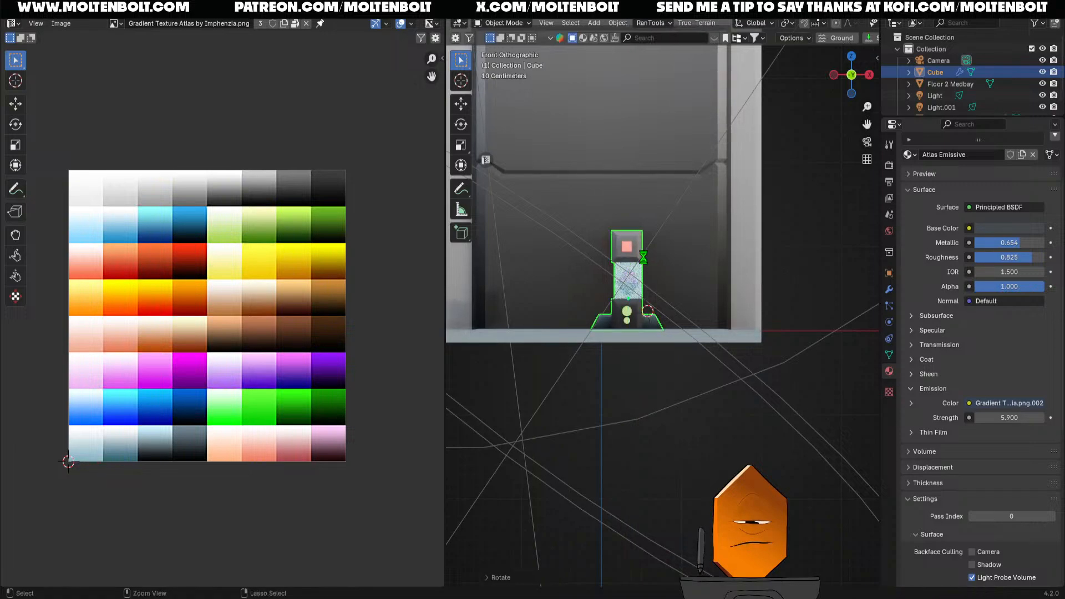
pyautogui.press('q')
pyautogui.click(608, 243)
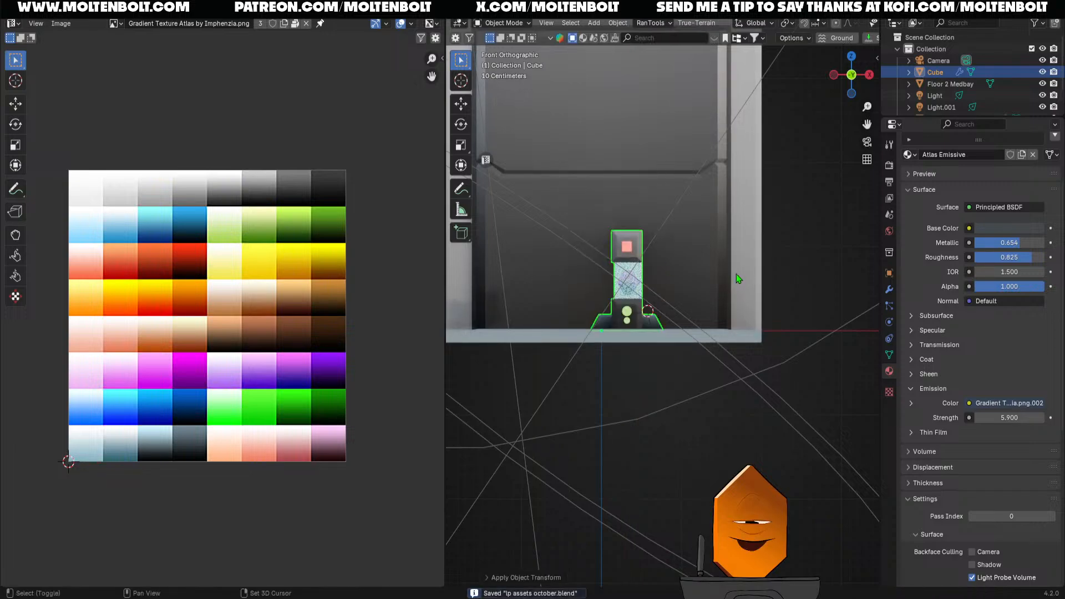
# Snap the 3D cursor to the world origin
pyautogui.hotkey('shift', 's')
pyautogui.click(657, 347)
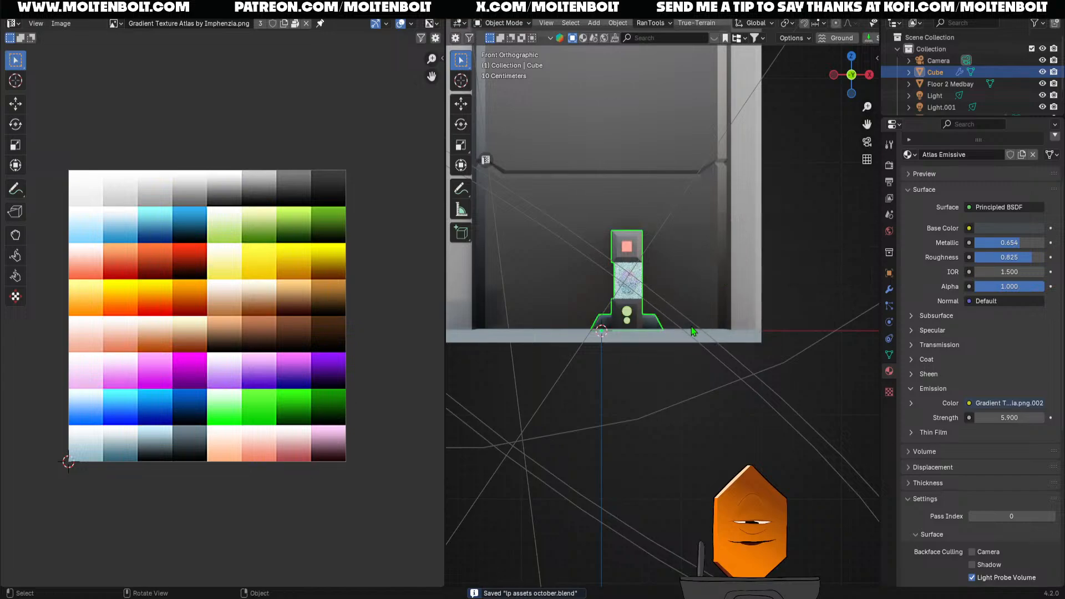
pyautogui.hotkey('shift', 's')
pyautogui.click(547, 383)
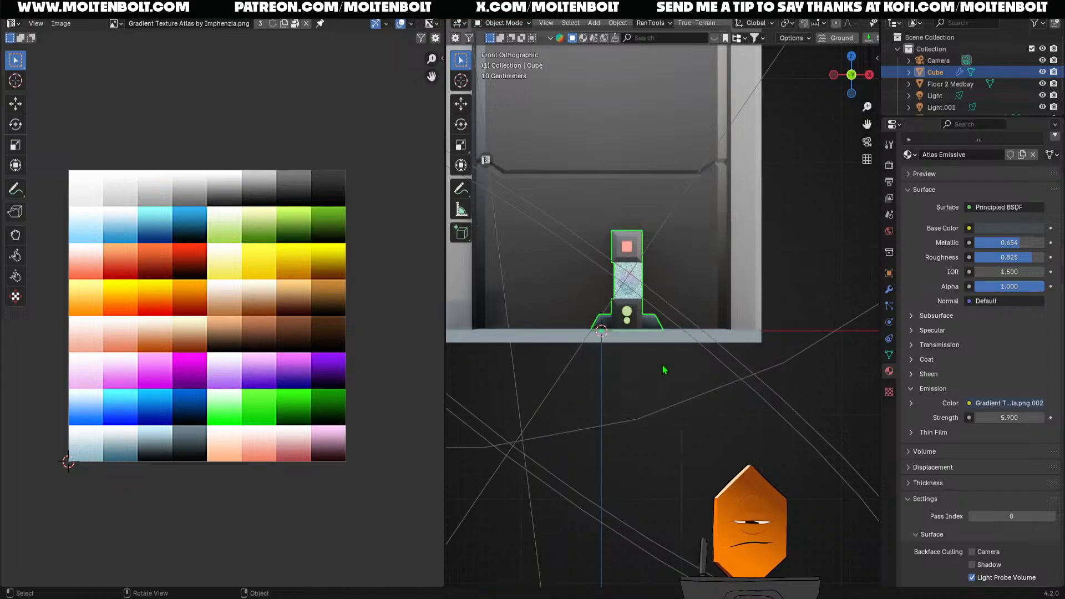
# Set the device's origin to its geometry and snap the device to the 3D cursor at the world origin
pyautogui.press('q')
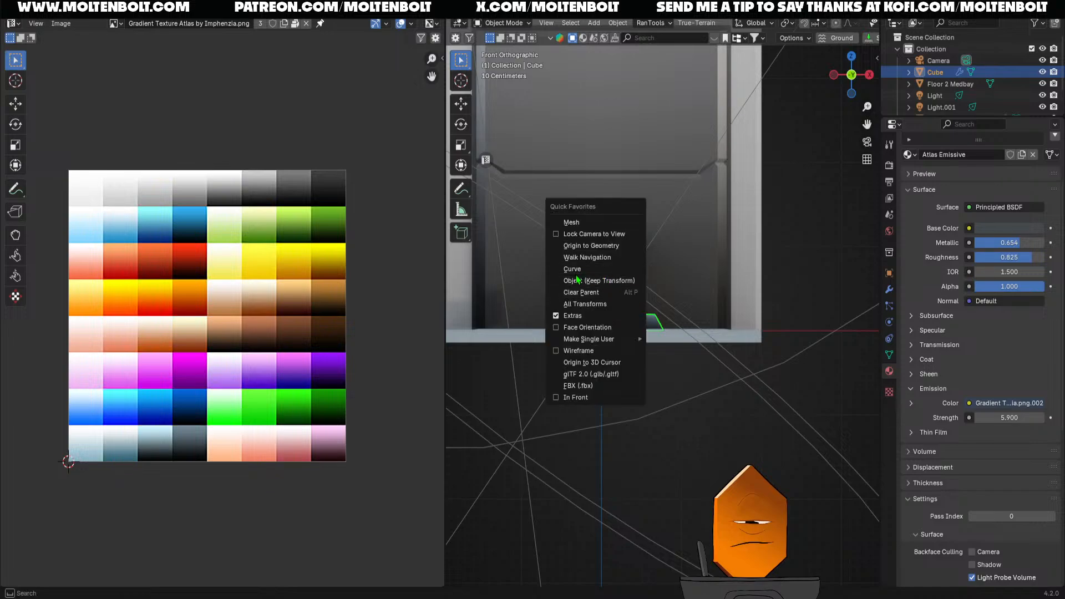
pyautogui.click(587, 247)
pyautogui.hotkey('shift', 's')
pyautogui.click(529, 454)
pyautogui.hotkey('shift', 's')
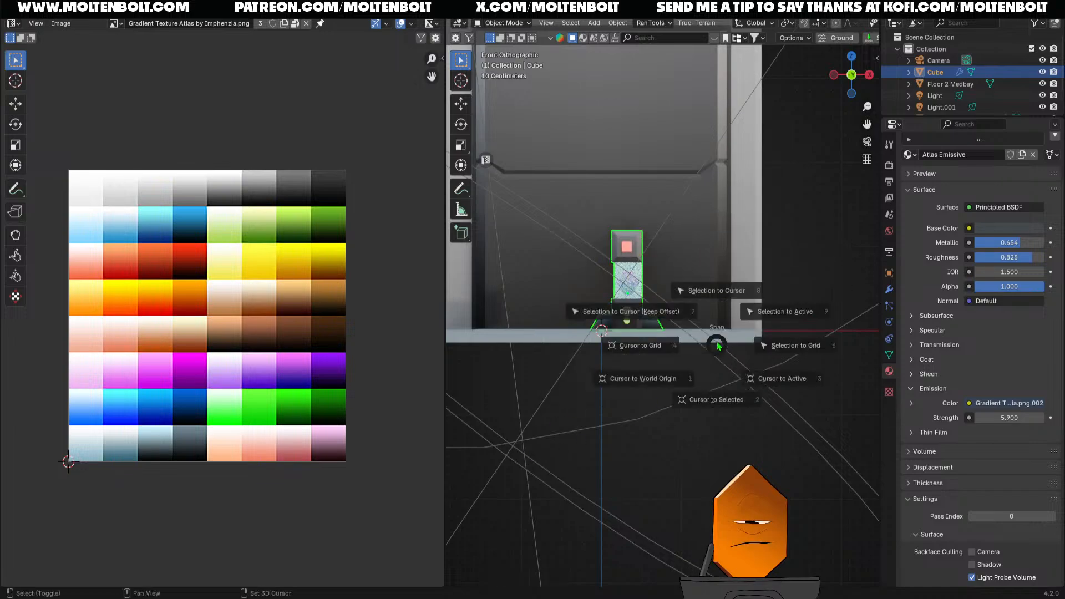
pyautogui.click(706, 197)
# Raise the device about 0.45 m along Z to stand on the floor, and set its origin to the 3D cursor
pyautogui.press('g')
pyautogui.press('z')
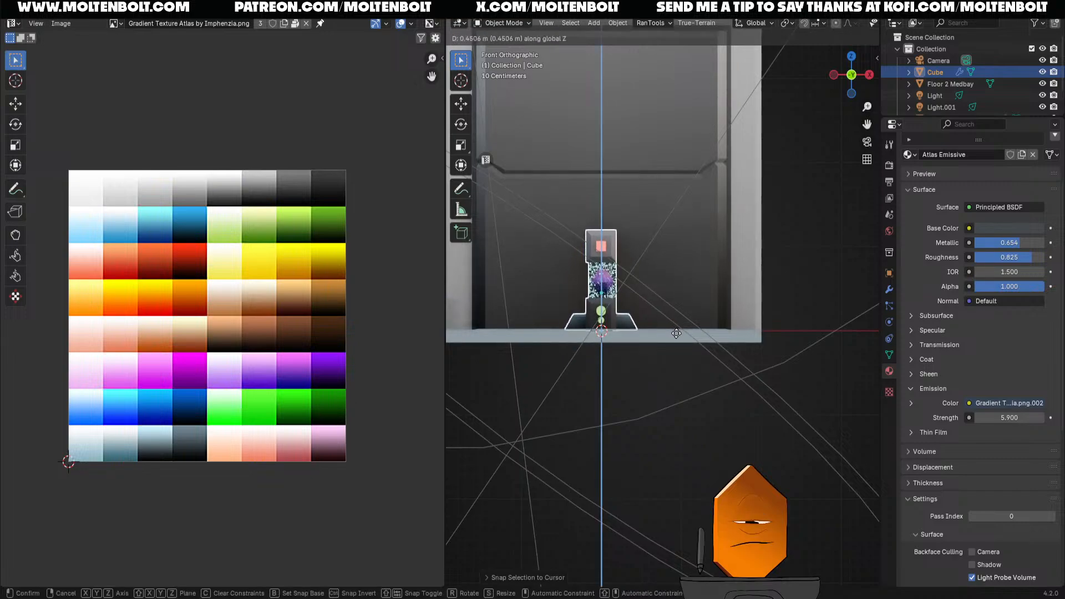
pyautogui.click(676, 333)
pyautogui.rightClick(592, 322)
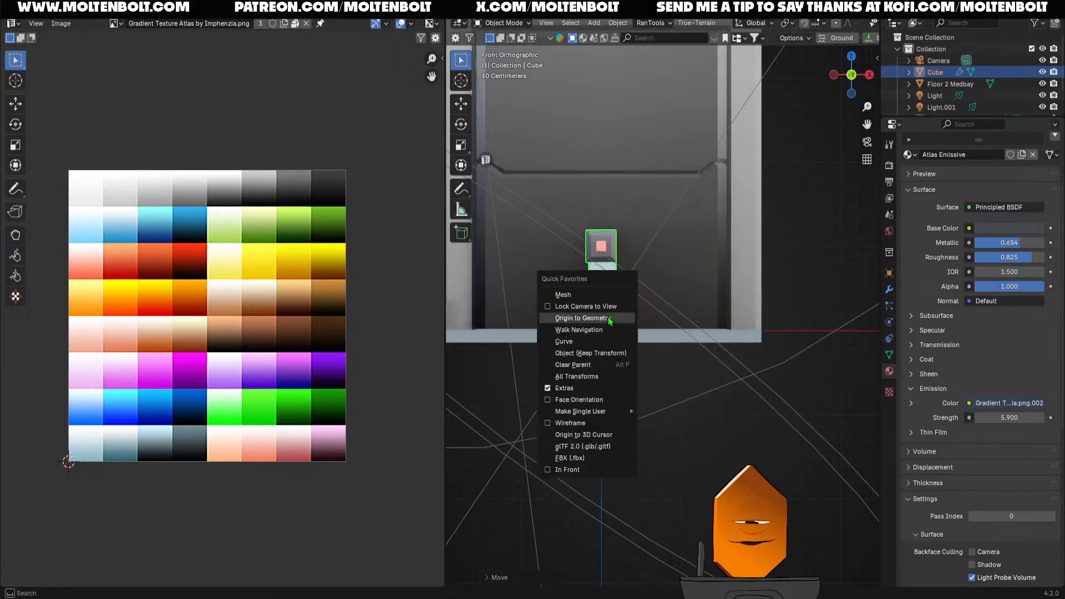
pyautogui.click(583, 438)
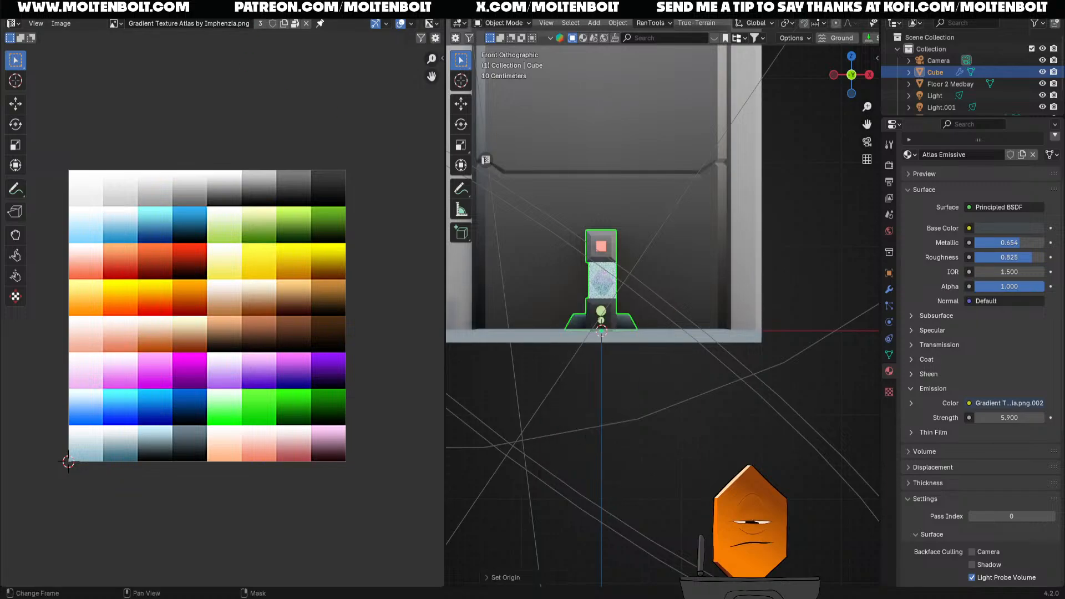
# Unhide the Small Octogon Table beside the floor tile in the Layout workspace, and save the file
pyautogui.click(183, 10)
pyautogui.hotkey('ctrl', 's')
pyautogui.scroll(-3, 490, 161)
pyautogui.moveTo(493, 266); pyautogui.dragTo(526, 341, button='middle')
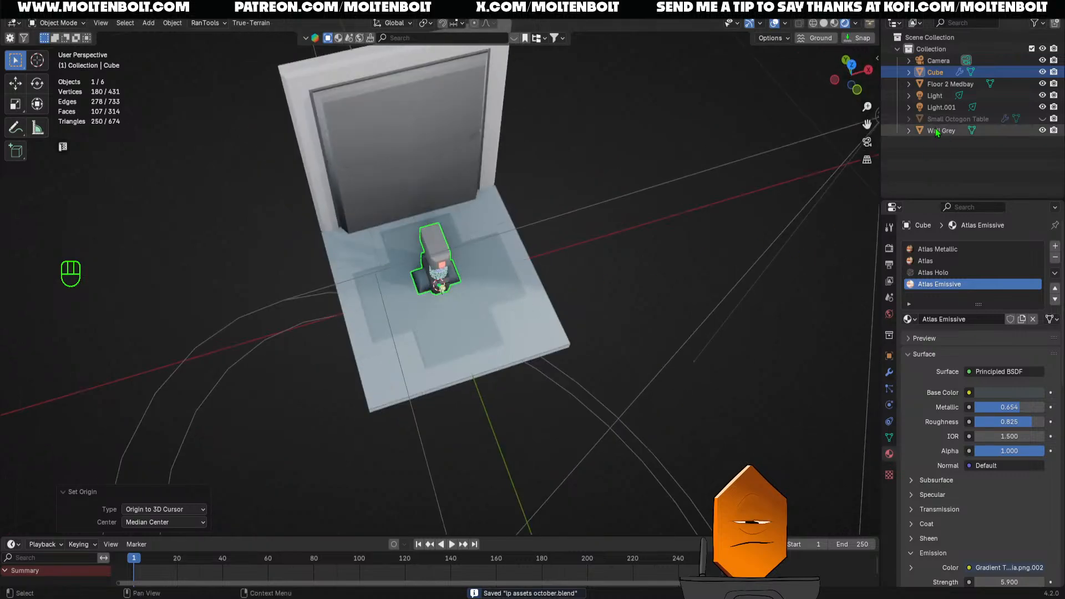
pyautogui.click(1042, 119)
pyautogui.click(680, 244)
pyautogui.click(614, 244)
pyautogui.moveTo(614, 244); pyautogui.dragTo(572, 310, button='middle')
pyautogui.hotkey('ctrl', 's')
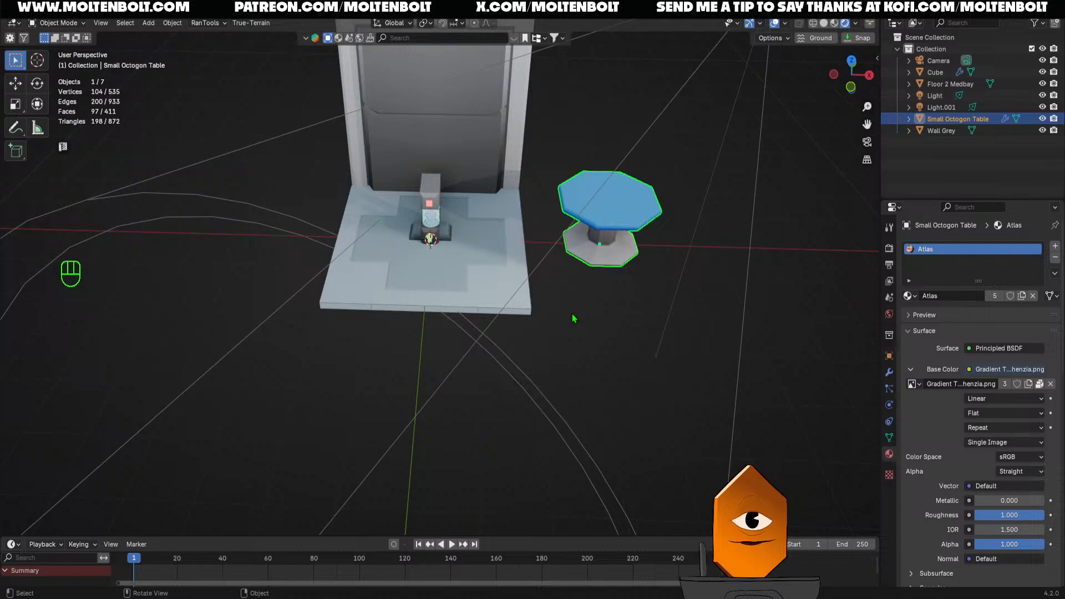
# Switch the viewport to the Cycles rendered view and examine the device's glass cylinder and glowing buttons up close
pyautogui.keyDown('shift'); pyautogui.moveTo(572, 227); pyautogui.dragTo(620, 288, button='middle'); pyautogui.keyUp('shift')
pyautogui.keyDown('ctrl'); pyautogui.moveTo(620, 289); pyautogui.dragTo(634, 237, button='middle'); pyautogui.keyUp('ctrl')
pyautogui.keyDown('shift'); pyautogui.moveTo(555, 327); pyautogui.dragTo(714, 341, button='middle'); pyautogui.keyUp('shift')
pyautogui.keyDown('ctrl'); pyautogui.moveTo(688, 238); pyautogui.dragTo(643, 432, button='middle'); pyautogui.keyUp('ctrl')
pyautogui.keyDown('shift'); pyautogui.moveTo(643, 433); pyautogui.dragTo(564, 359, button='middle'); pyautogui.keyUp('shift')
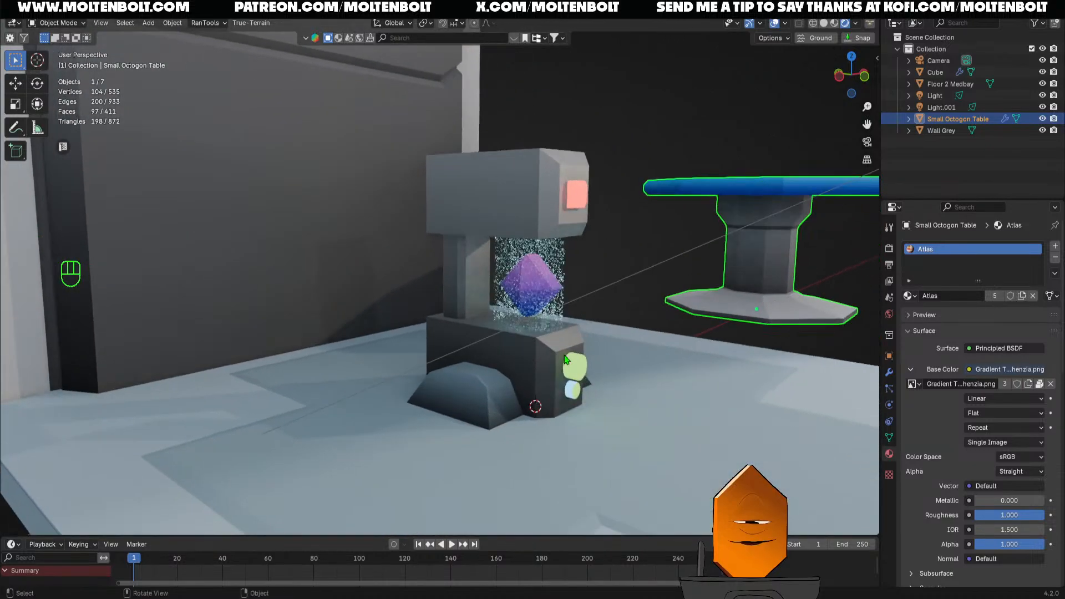
pyautogui.press('z')
pyautogui.click(670, 364)
pyautogui.moveTo(671, 364); pyautogui.dragTo(785, 339, button='middle')
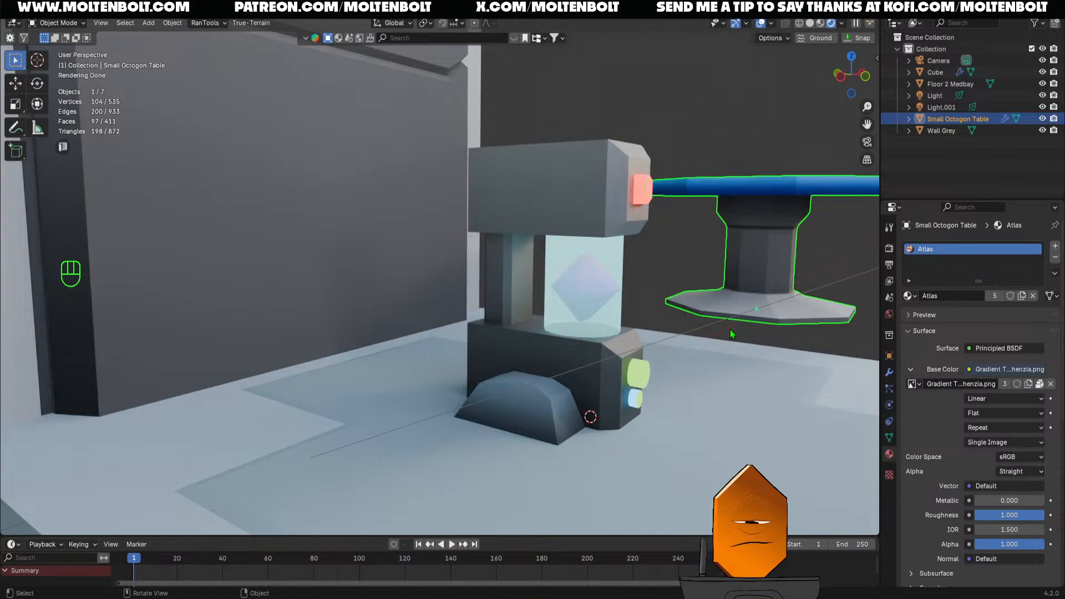
pyautogui.moveTo(669, 364); pyautogui.dragTo(527, 268, button='middle')
# Recolour the smaller round button by moving its UVs on the gradient atlas, and save the file
pyautogui.click(530, 376)
pyautogui.press('Tab')
pyautogui.scroll(2, 527, 268)
pyautogui.press('3')
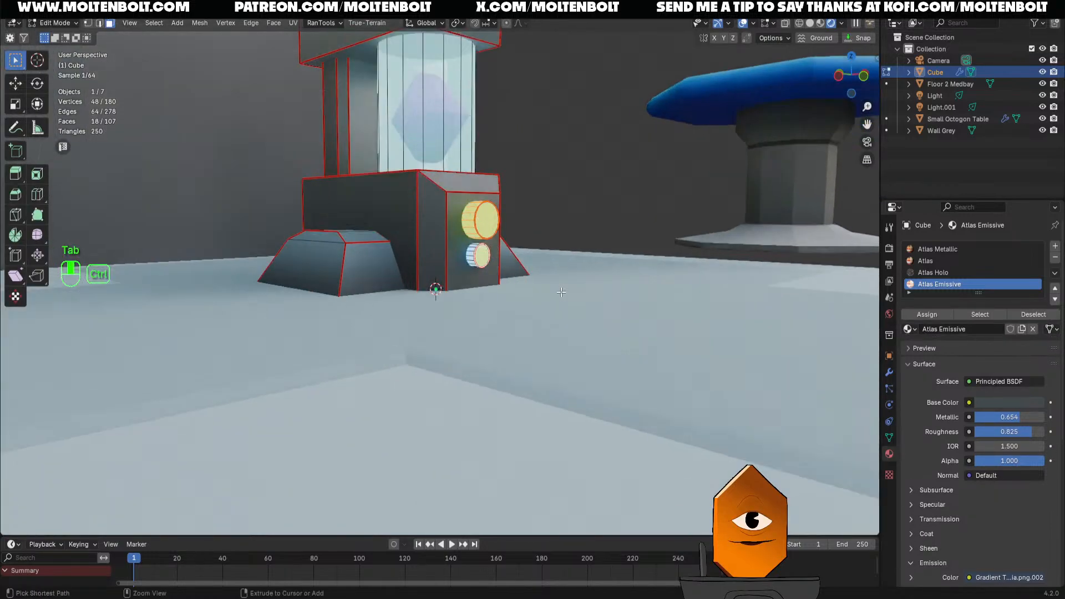
pyautogui.click(487, 259)
pyautogui.press('l')
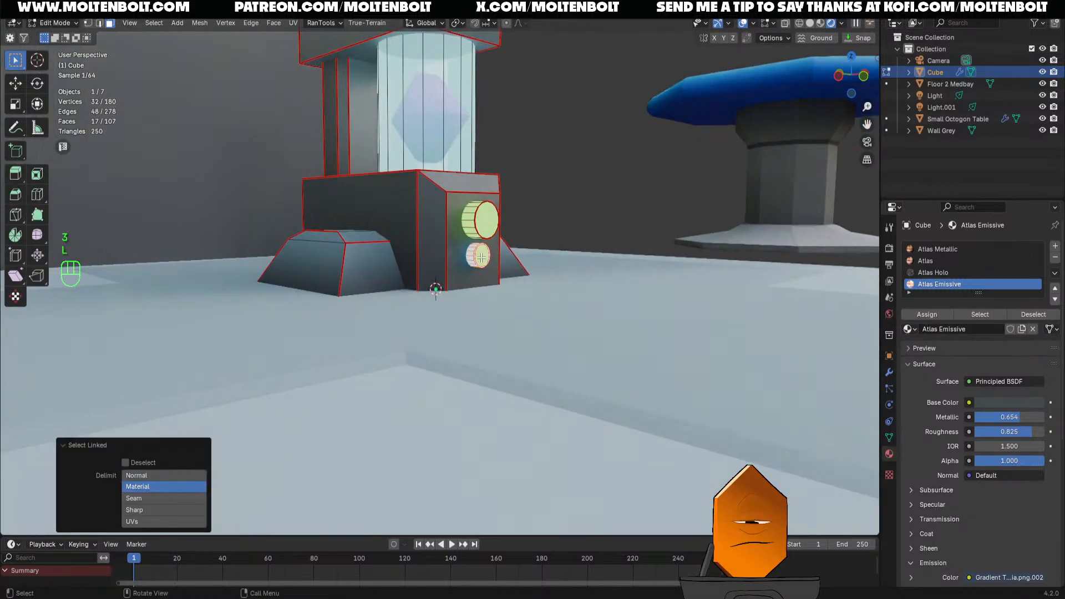
pyautogui.click(275, 8)
pyautogui.press('g')
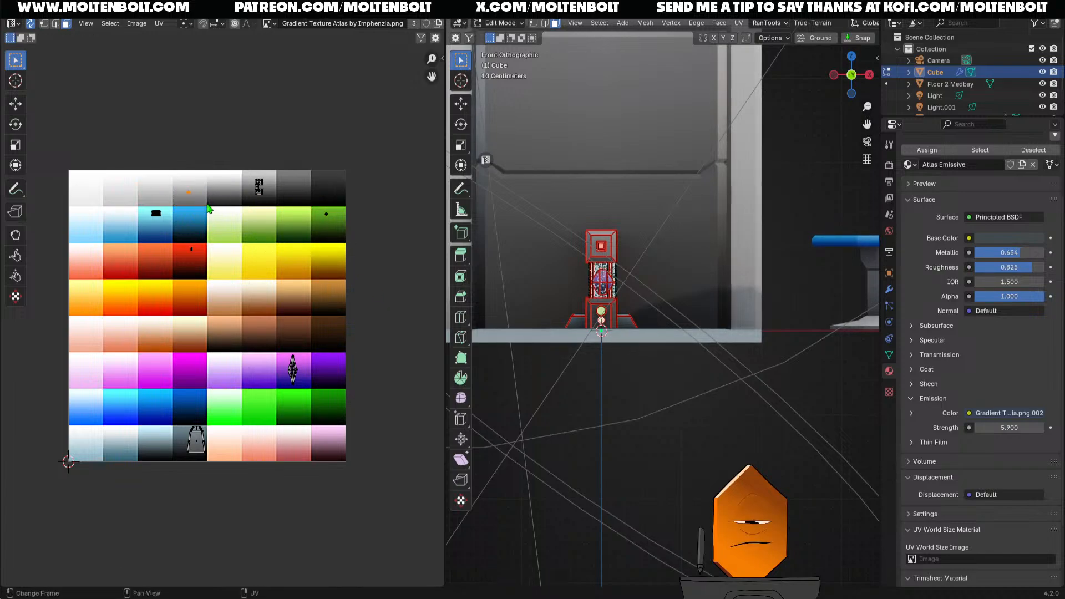
pyautogui.click(210, 216)
pyautogui.click(166, 7)
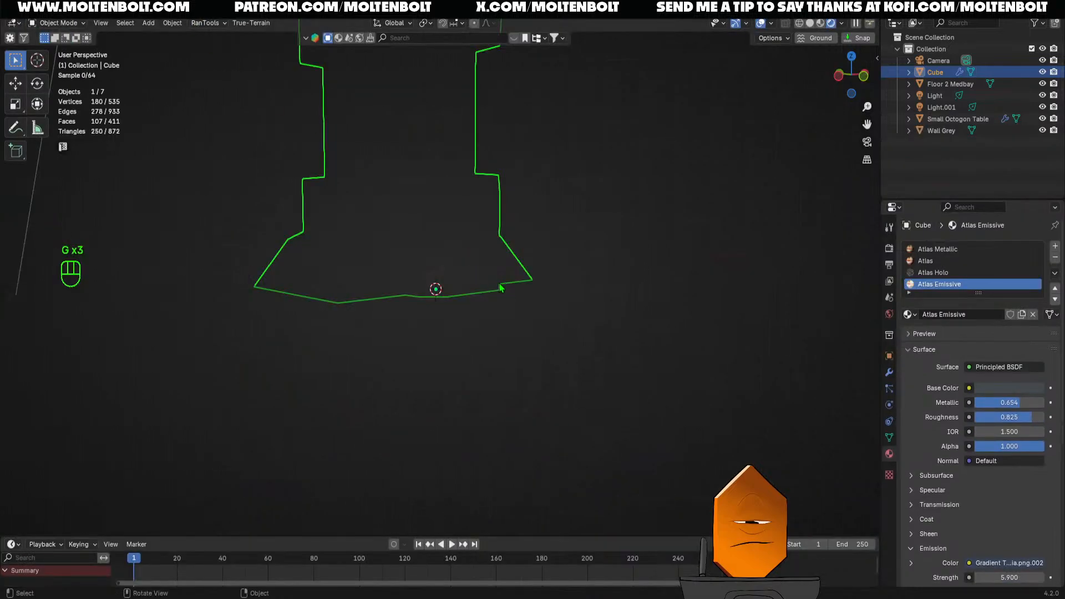
pyautogui.hotkey('ctrl', 's')
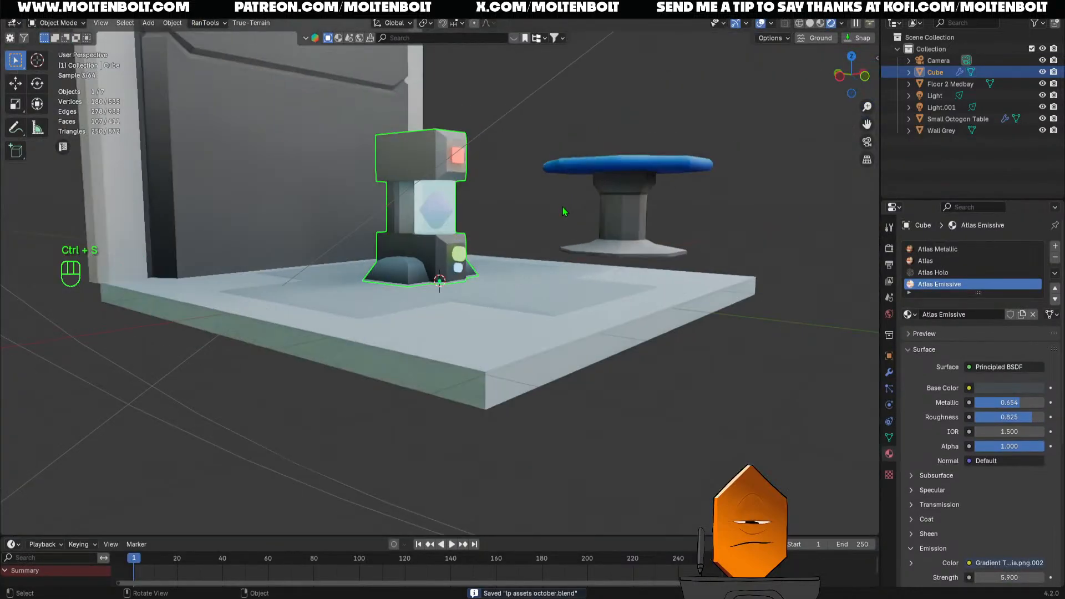
# Return the viewport to the EEVEE rendered view and save the file
pyautogui.moveTo(524, 207)
pyautogui.mouseDown(button='middle')
pyautogui.moveTo(507, 272)
pyautogui.moveTo(581, 315)
pyautogui.moveTo(597, 265)
pyautogui.moveTo(452, 313)
pyautogui.moveTo(511, 271)
pyautogui.mouseUp(button='middle')
pyautogui.hotkey('ctrl', 's')
pyautogui.press('z')
pyautogui.click(367, 260)
pyautogui.hotkey('ctrl', 's')
pyautogui.moveTo(492, 312); pyautogui.dragTo(582, 288, button='middle')
pyautogui.keyDown('ctrl'); pyautogui.moveTo(582, 288); pyautogui.dragTo(599, 215, button='middle'); pyautogui.keyUp('ctrl')
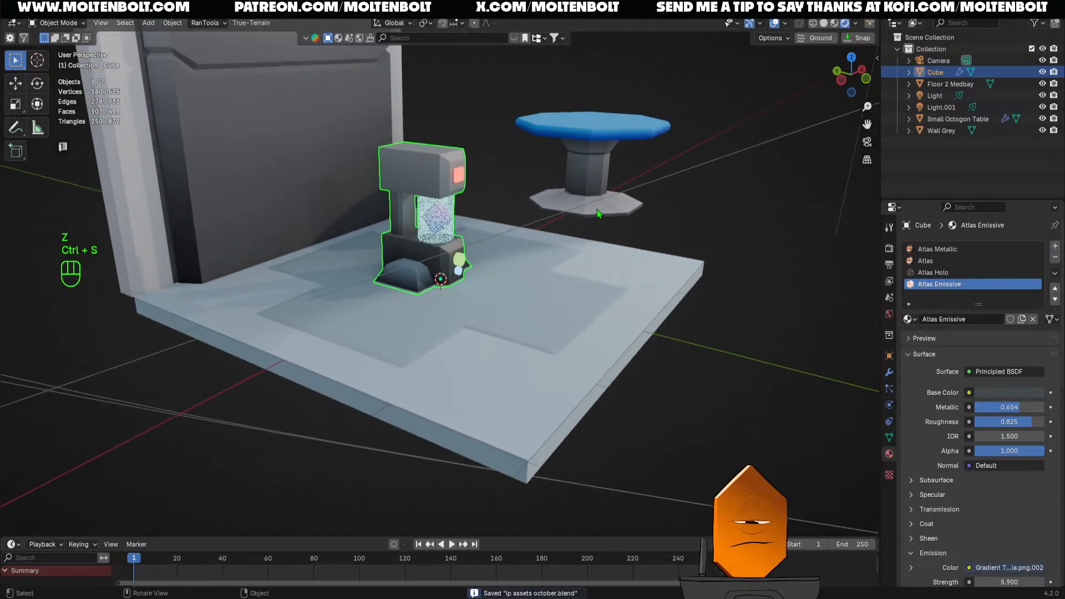
# Try 512 EEVEE viewport samples on the device, set them back to 64, and save the file
pyautogui.click(742, 236)
pyautogui.moveTo(741, 235); pyautogui.dragTo(563, 293, button='middle')
pyautogui.scroll(5, 559, 278)
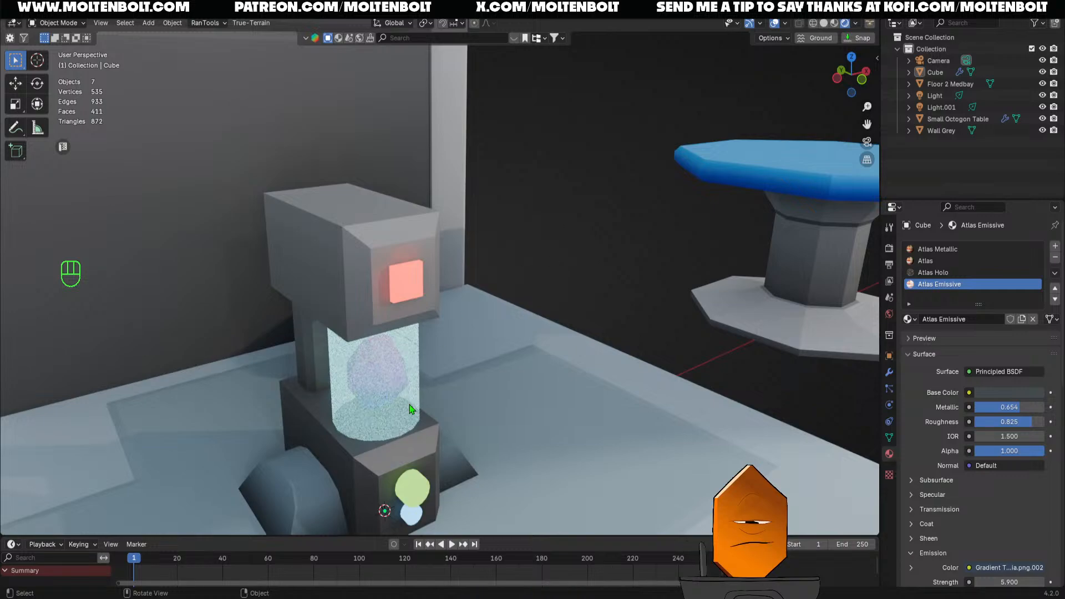
pyautogui.click(889, 264)
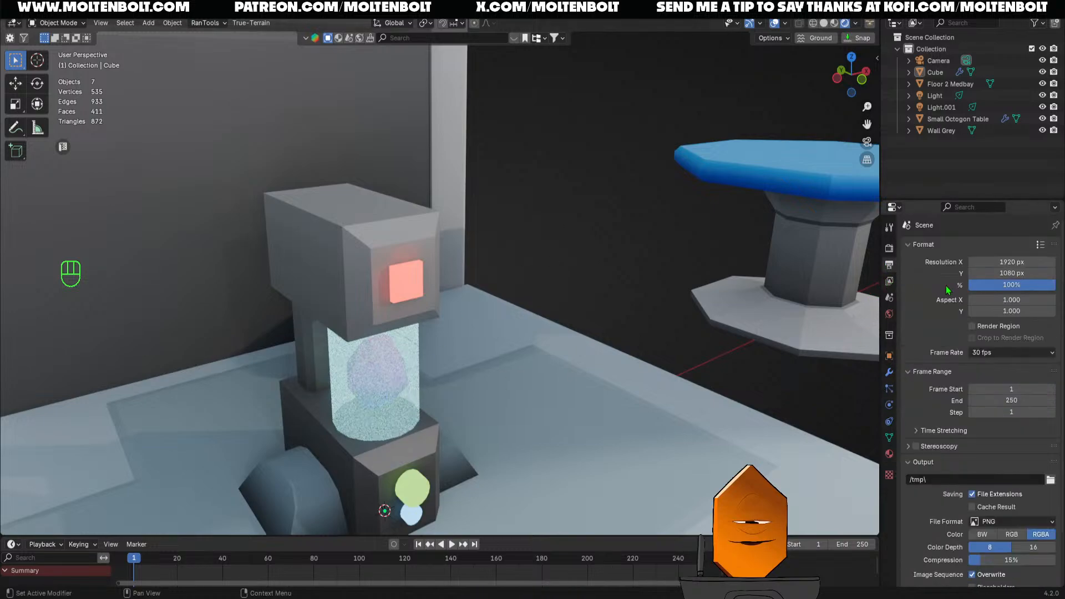
pyautogui.click(889, 248)
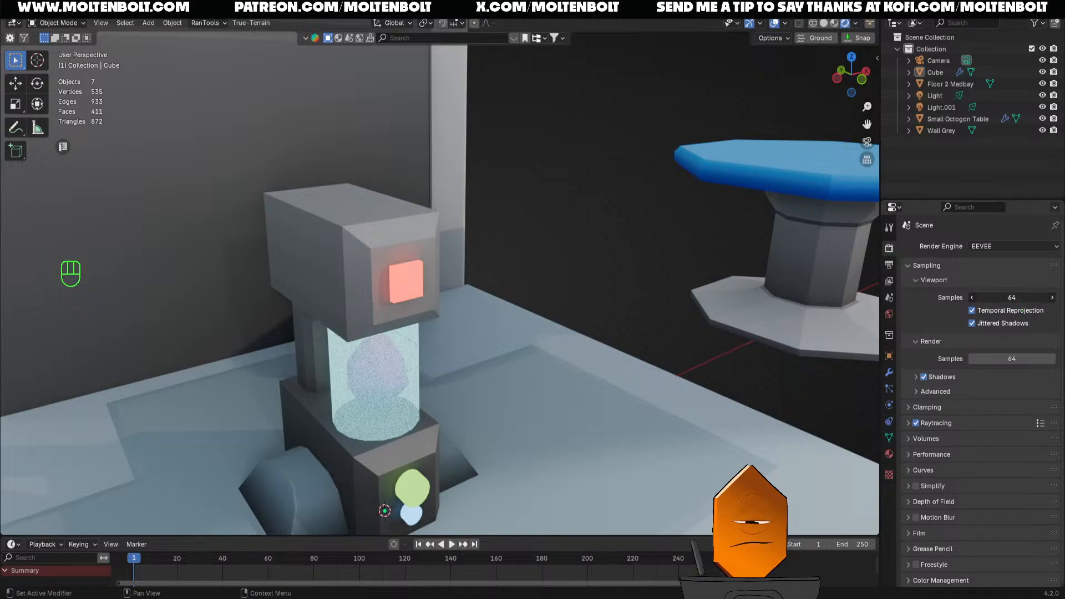
pyautogui.write('512')
pyautogui.press('Return')
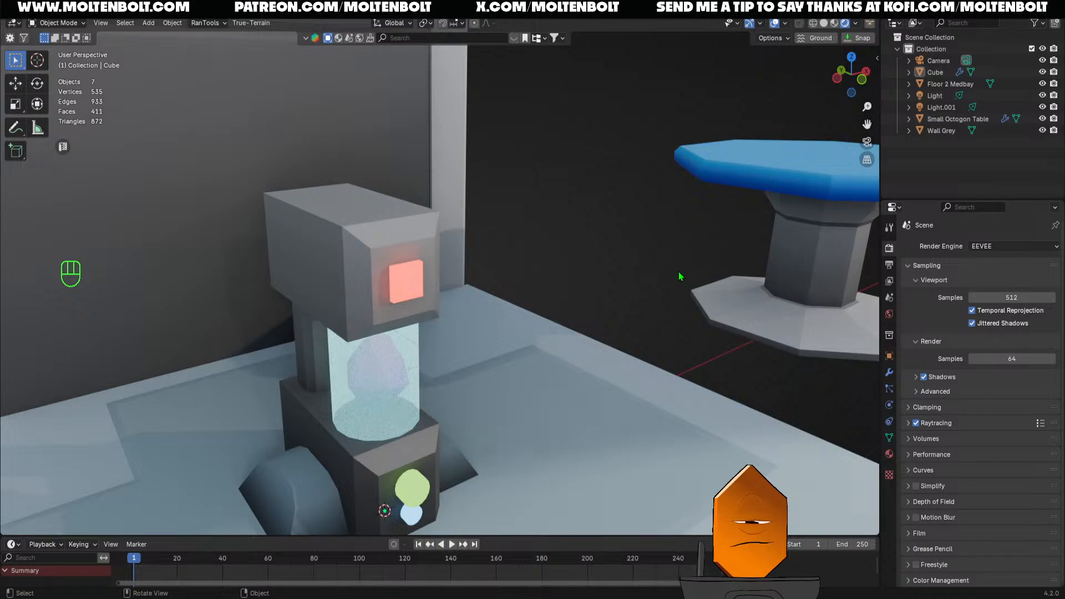
pyautogui.click(1008, 298)
pyautogui.write('64')
pyautogui.press('Return')
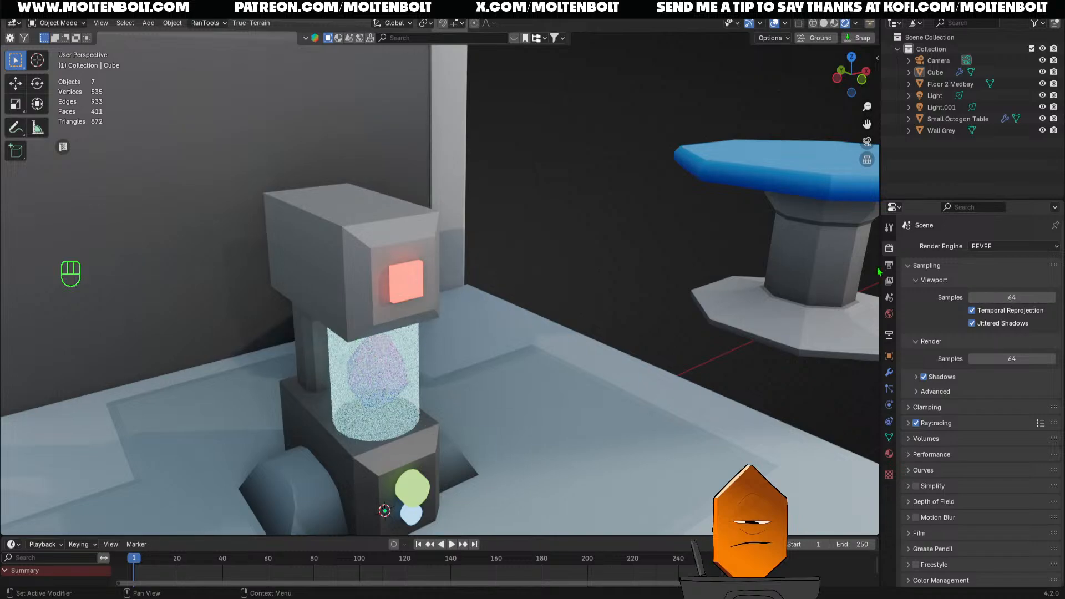
pyautogui.hotkey('ctrl', 's')
pyautogui.moveTo(610, 185); pyautogui.dragTo(574, 332, button='middle')
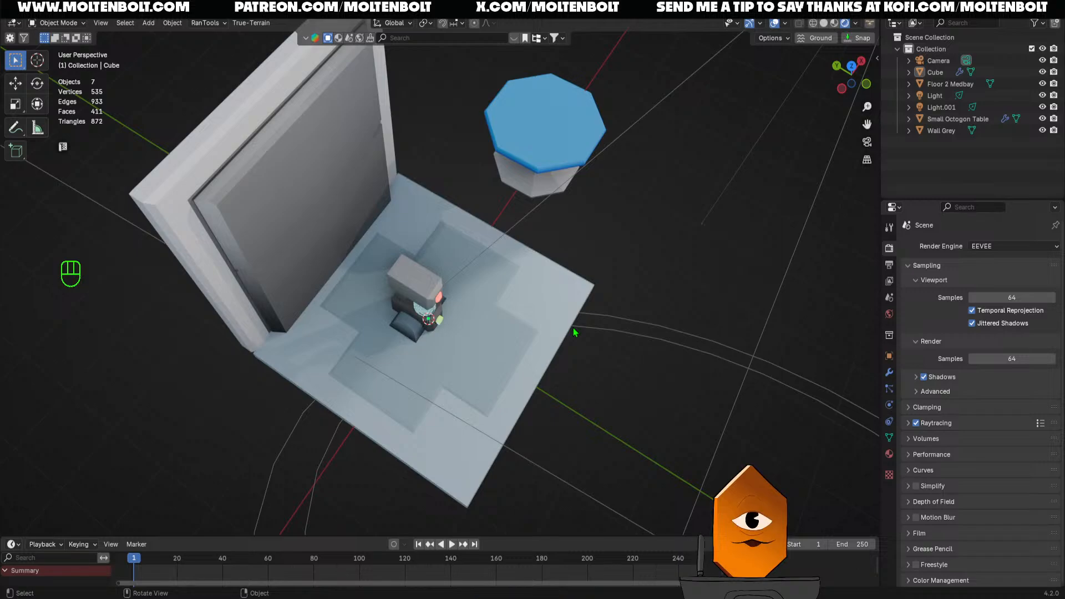
pyautogui.moveTo(574, 331); pyautogui.dragTo(662, 415, button='middle')
pyautogui.press('z')
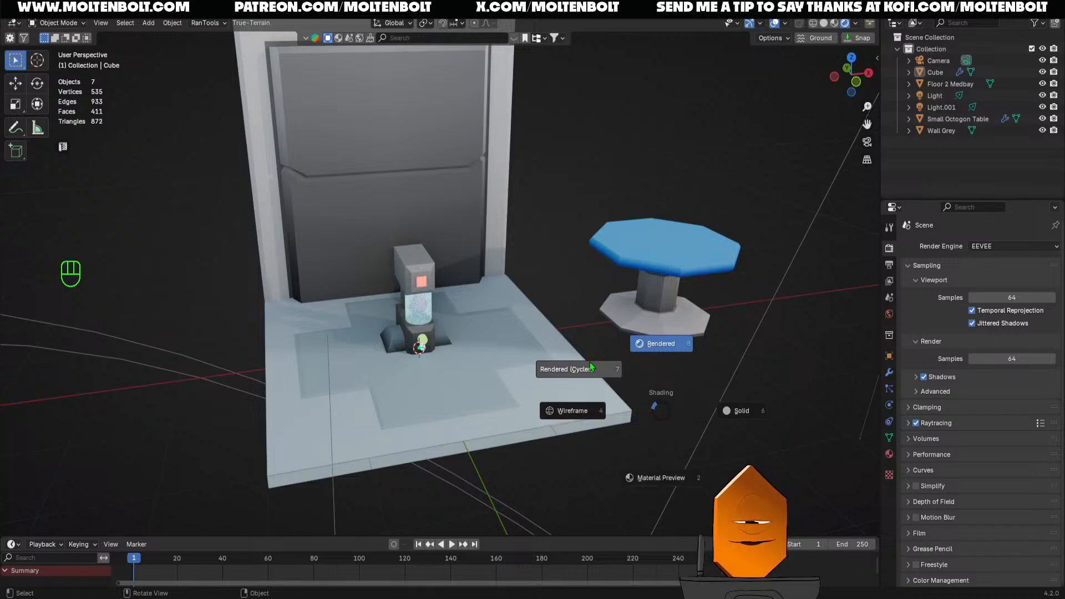
pyautogui.click(665, 418)
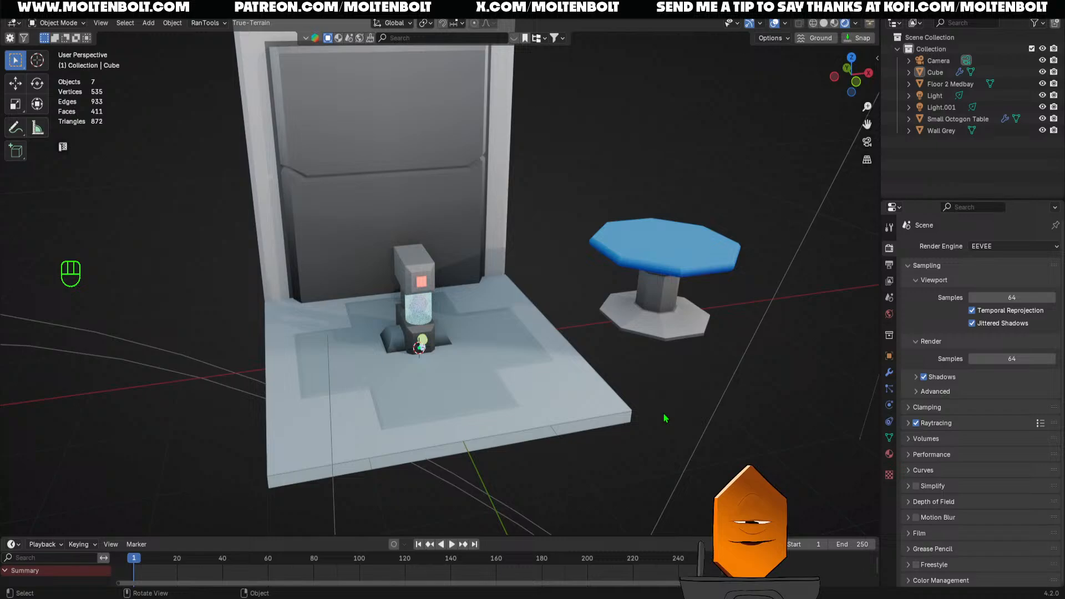
pyautogui.moveTo(654, 394); pyautogui.dragTo(713, 430, button='middle')
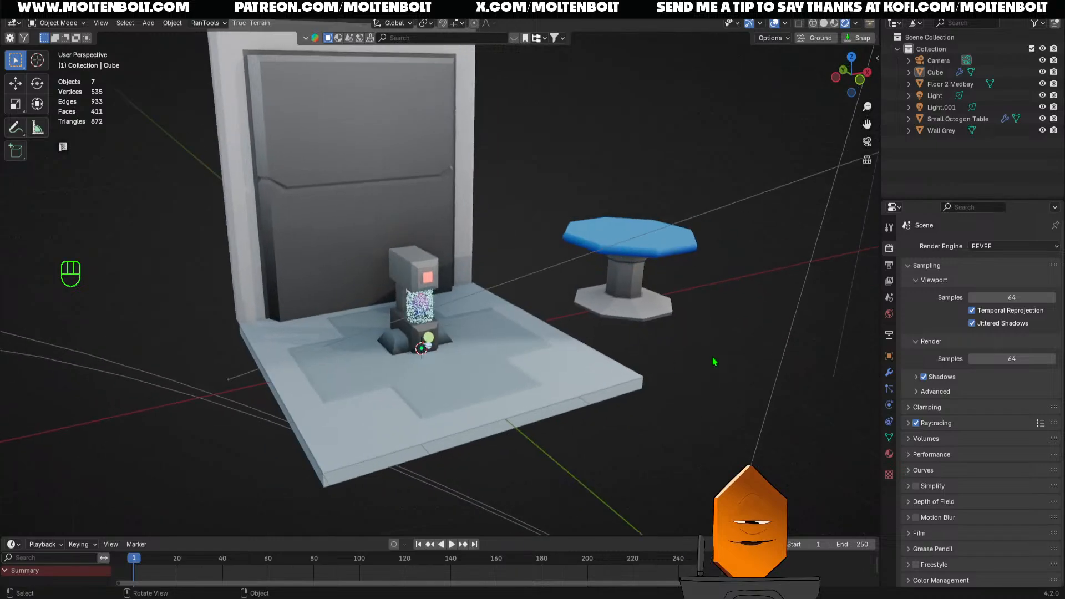
# Try the Cycles render engine on the device up close, return to EEVEE, and save the file
pyautogui.click(987, 251)
pyautogui.click(987, 282)
pyautogui.scroll(3, 477, 324)
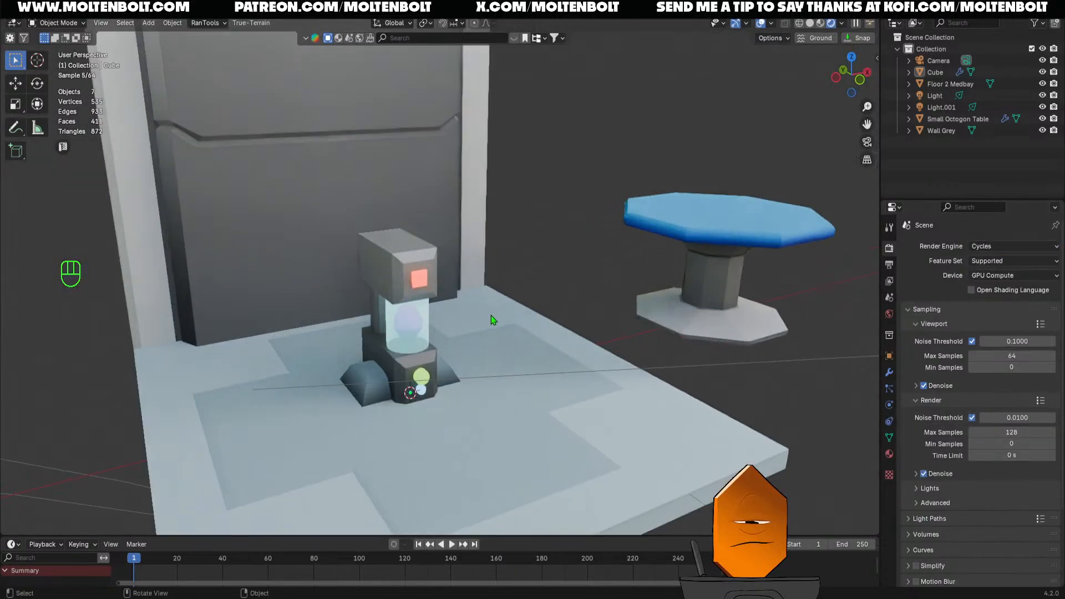
pyautogui.moveTo(492, 332); pyautogui.dragTo(538, 271, button='middle')
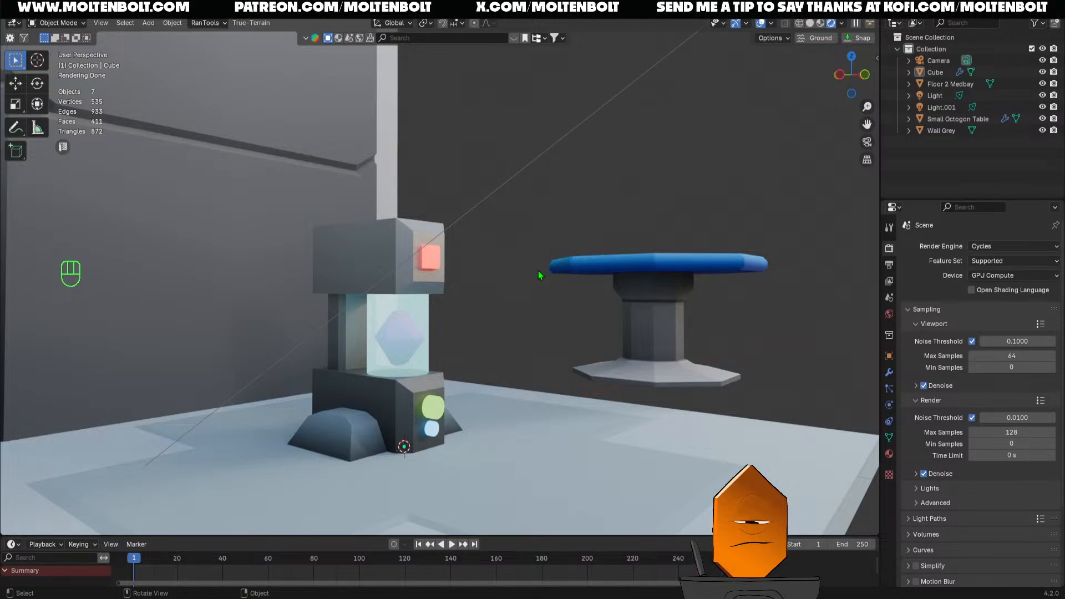
pyautogui.click(997, 247)
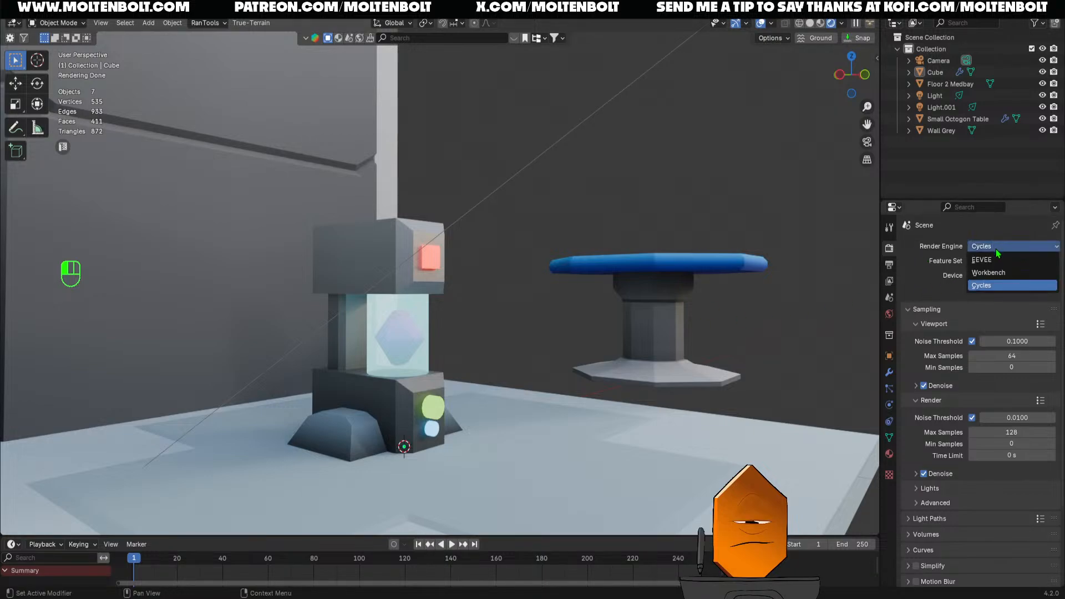
pyautogui.click(982, 259)
pyautogui.scroll(-5, 664, 291)
pyautogui.hotkey('ctrl', 's')
# Compare the crystal device and the octagonal table within the scene, selecting each in turn
pyautogui.moveTo(664, 290); pyautogui.dragTo(488, 365, button='middle')
pyautogui.scroll(-3, 622, 229)
pyautogui.scroll(-3, 495, 338)
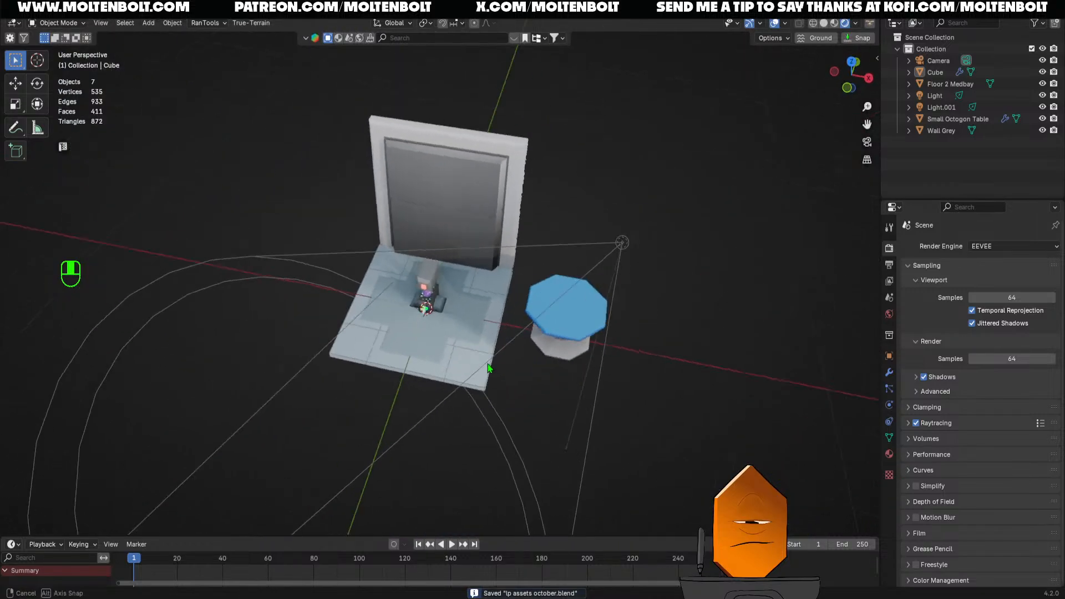
pyautogui.scroll(5, 488, 367)
pyautogui.click(455, 297)
pyautogui.click(456, 288)
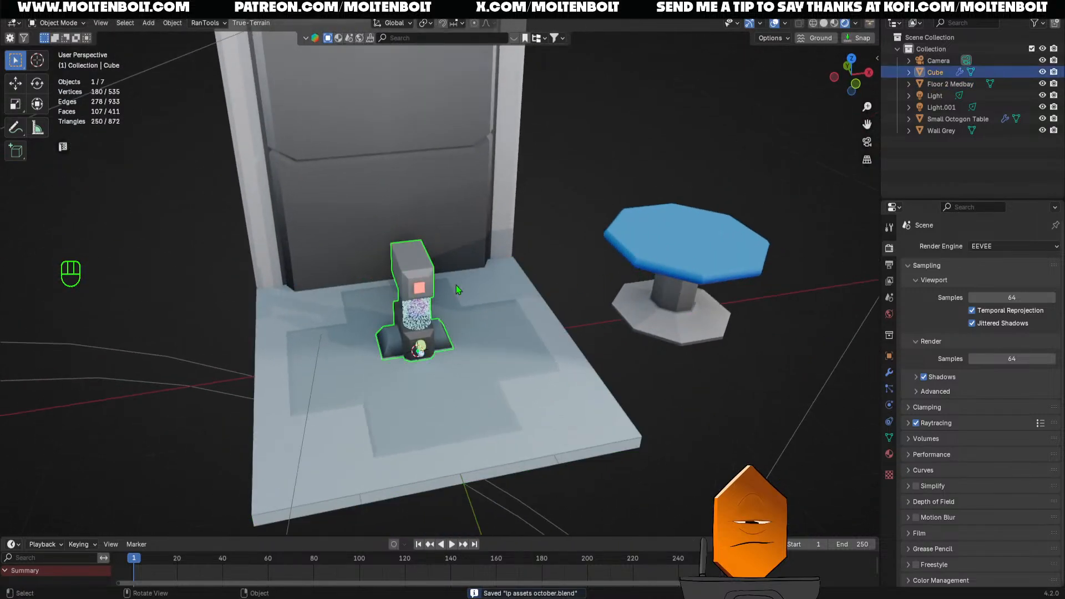
pyautogui.keyDown('shift'); pyautogui.click(648, 278); pyautogui.keyUp('shift')
pyautogui.moveTo(702, 356); pyautogui.dragTo(700, 392, button='middle')
pyautogui.click(599, 325)
pyautogui.click(419, 291)
pyautogui.moveTo(700, 392); pyautogui.dragTo(664, 445, button='middle')
pyautogui.click(662, 443)
pyautogui.click(622, 306)
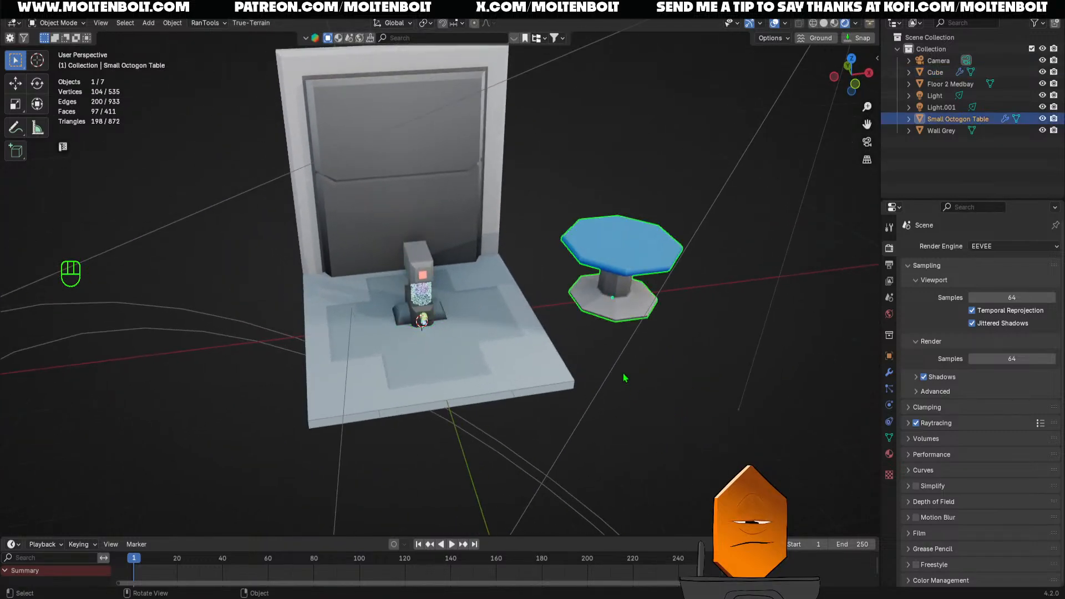
# Compare the wall, crystal device and octagonal table by selecting each, and view the scene through the camera
pyautogui.click(625, 378)
pyautogui.click(400, 280)
pyautogui.click(428, 276)
pyautogui.click(605, 272)
pyautogui.click(691, 435)
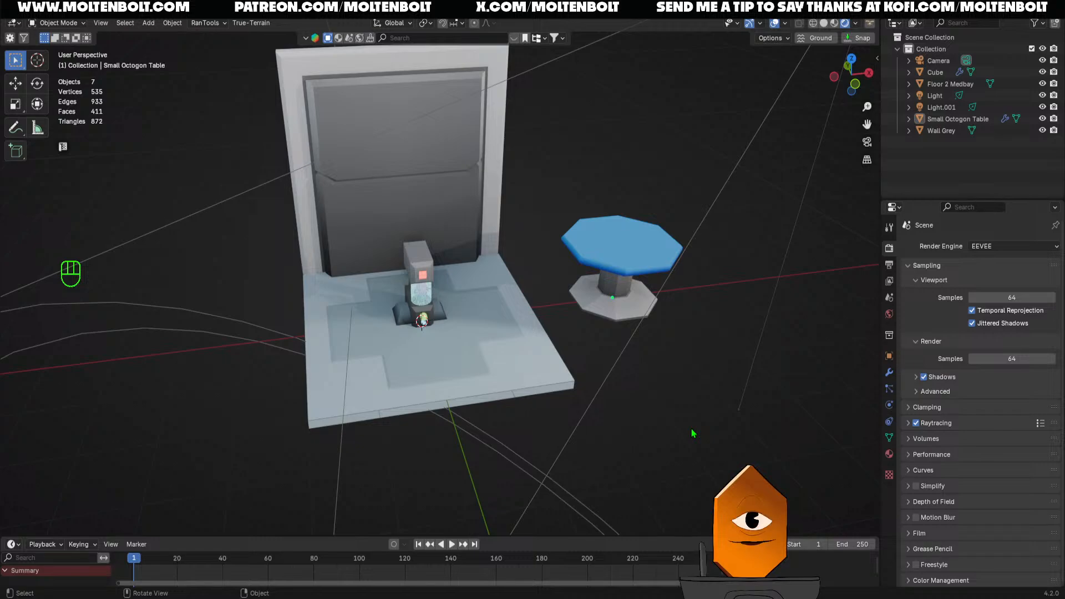
pyautogui.moveTo(718, 416); pyautogui.dragTo(534, 318, button='middle')
pyautogui.press('KP_0')
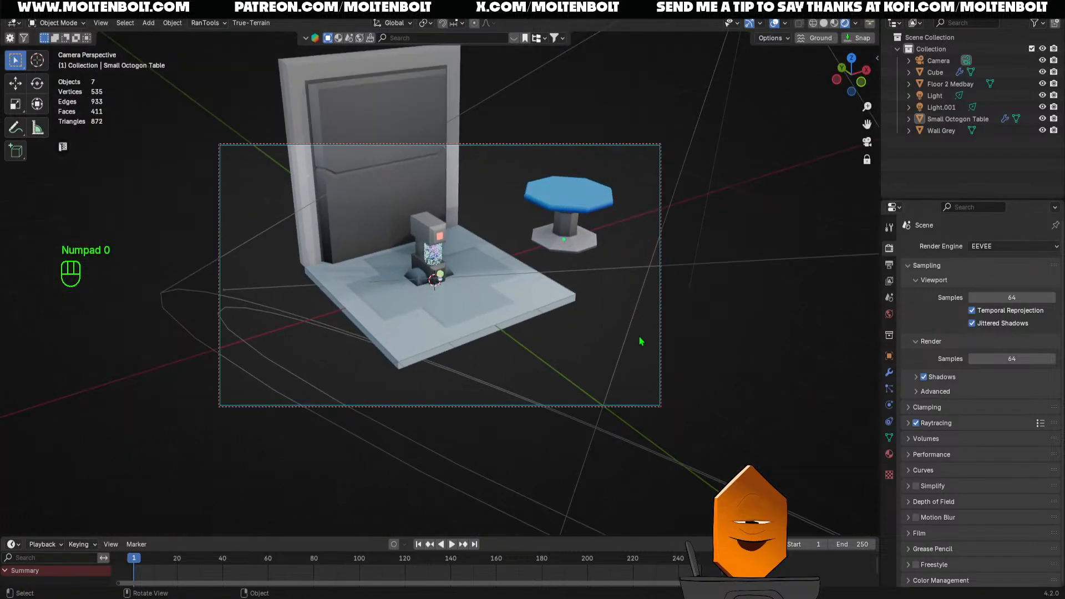
pyautogui.press('KP_0')
# Try the Cycles render engine on the whole asset set and view it through the camera
pyautogui.click(1021, 246)
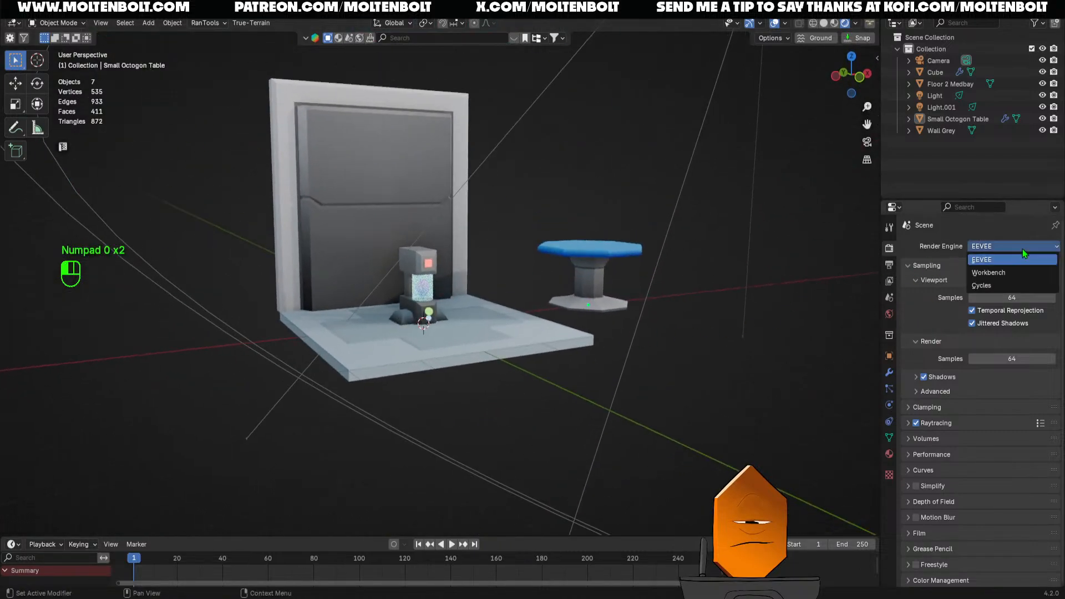
pyautogui.click(1003, 286)
pyautogui.moveTo(517, 367); pyautogui.dragTo(479, 356, button='middle')
pyautogui.press('KP_0')
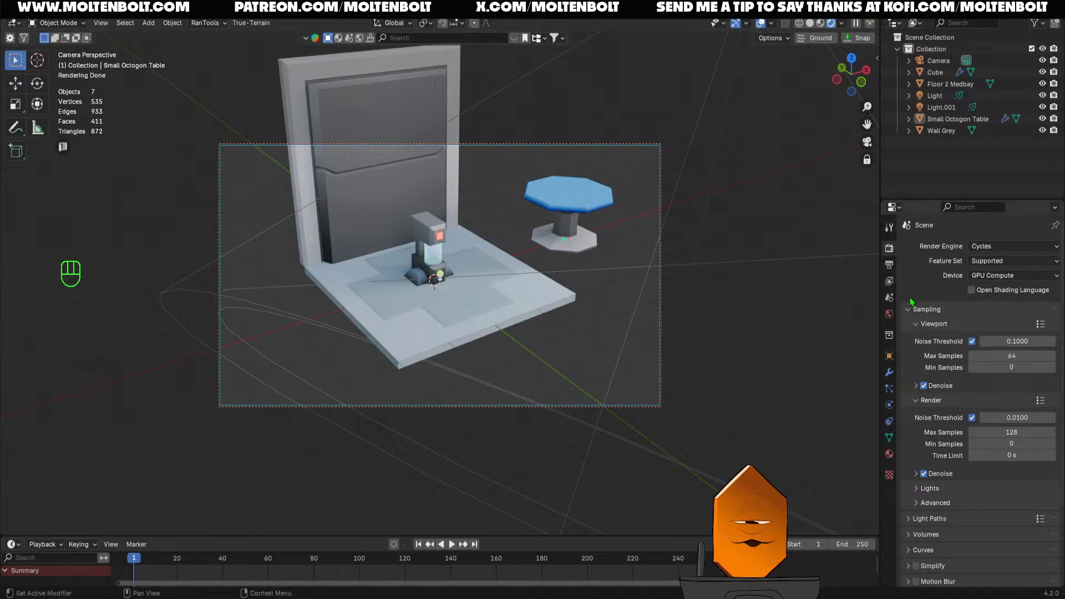
# Enable Render Region for the camera frame and leave the camera view
pyautogui.click(889, 264)
pyautogui.click(972, 327)
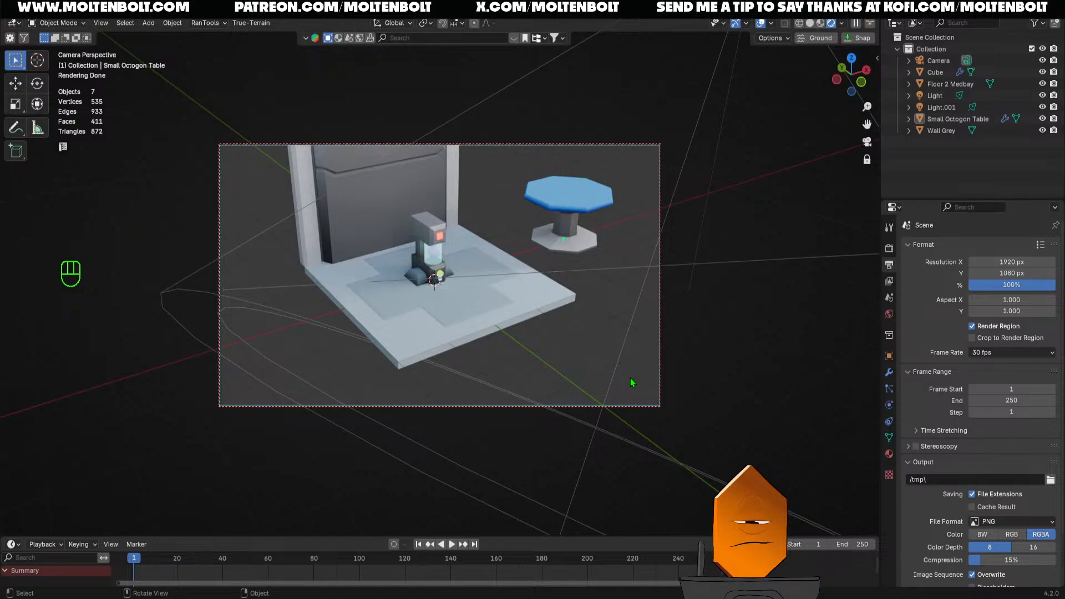
pyautogui.press('KP_0')
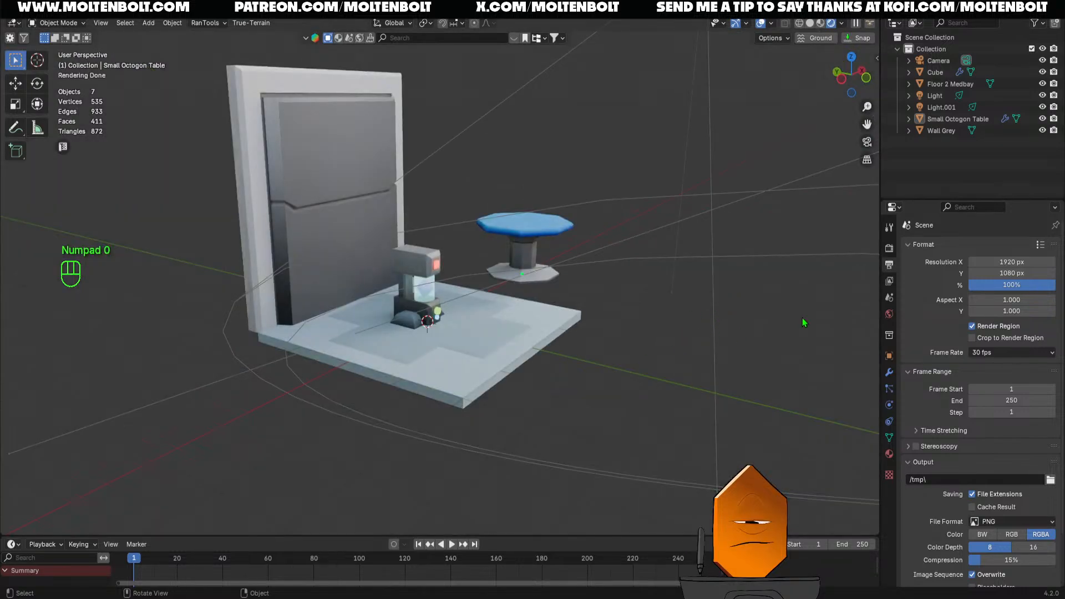
# Return the render engine to EEVEE and save the file
pyautogui.click(889, 249)
pyautogui.click(993, 246)
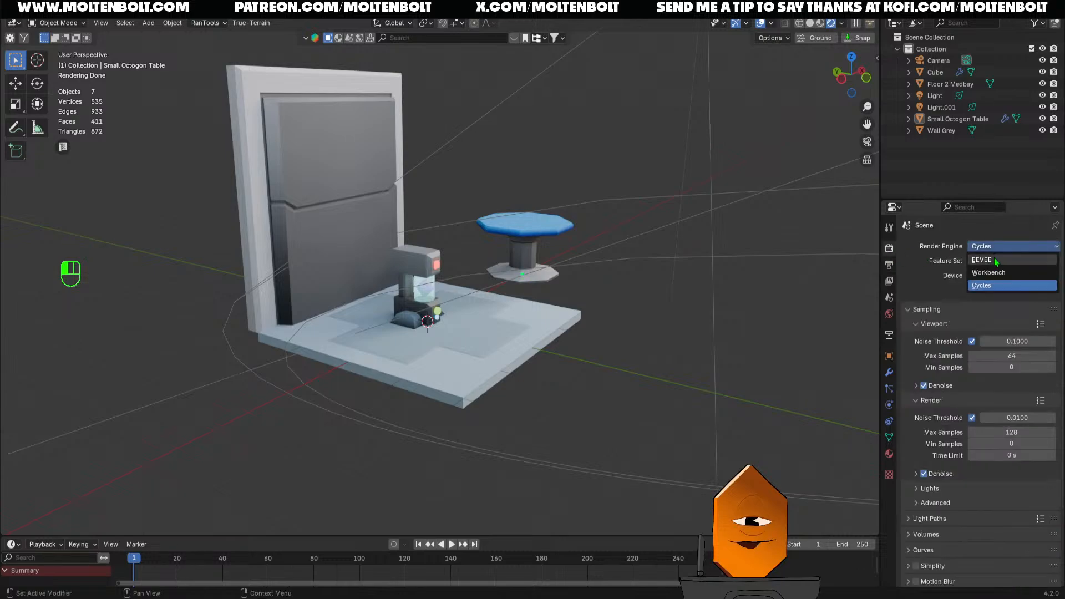
pyautogui.click(993, 256)
pyautogui.hotkey('ctrl', 's')
# Examine the whole asset set and its light from several angles and distances, and save the file
pyautogui.moveTo(567, 307); pyautogui.dragTo(621, 355, button='middle')
pyautogui.click(629, 343)
pyautogui.click(741, 421)
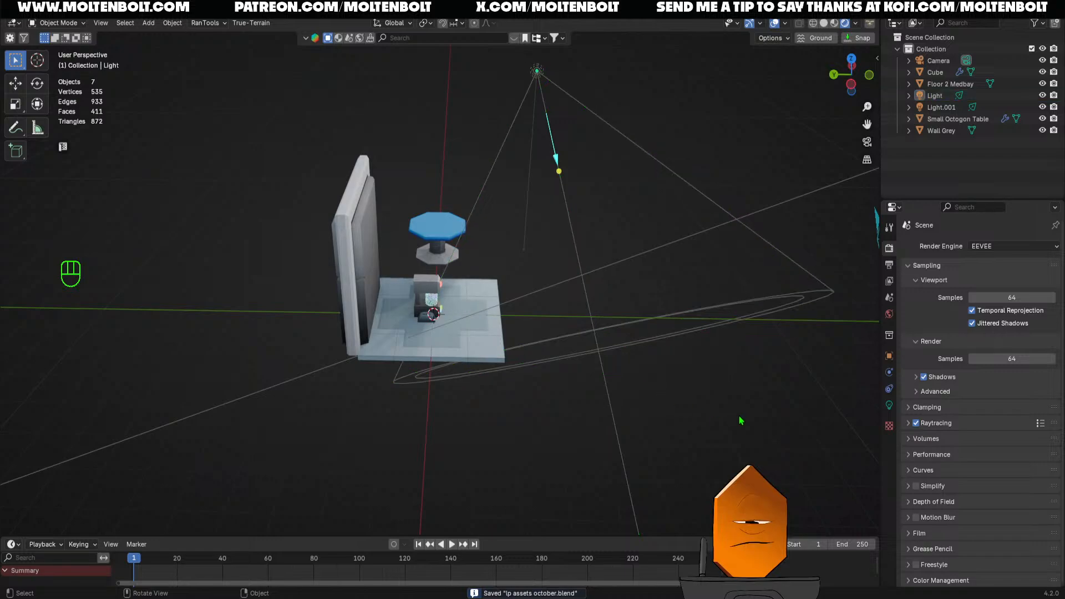
pyautogui.moveTo(741, 420); pyautogui.dragTo(604, 199, button='middle')
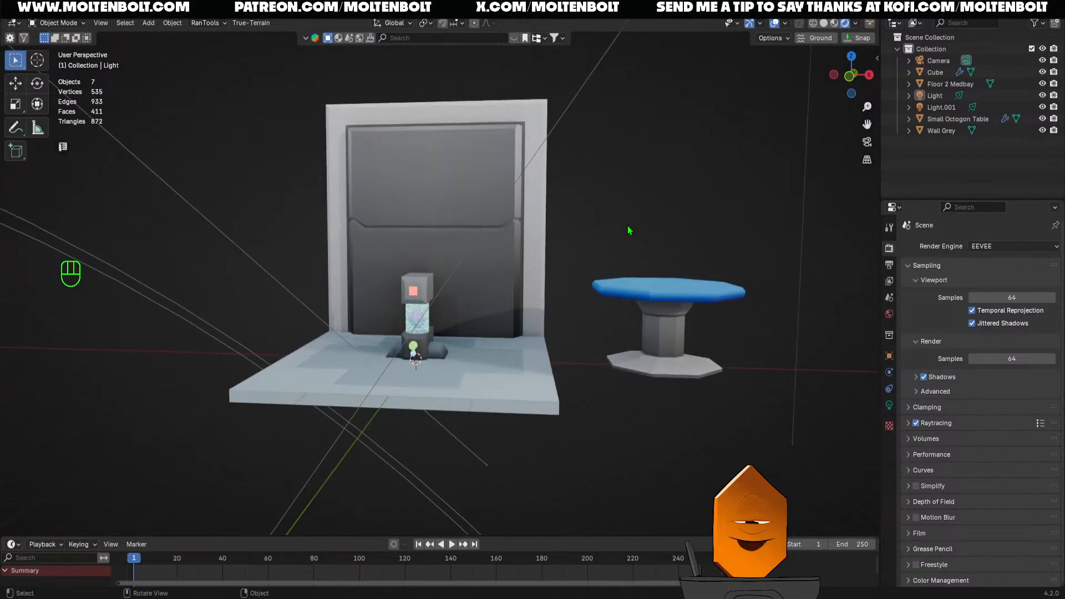
pyautogui.moveTo(638, 251); pyautogui.dragTo(434, 376, button='middle')
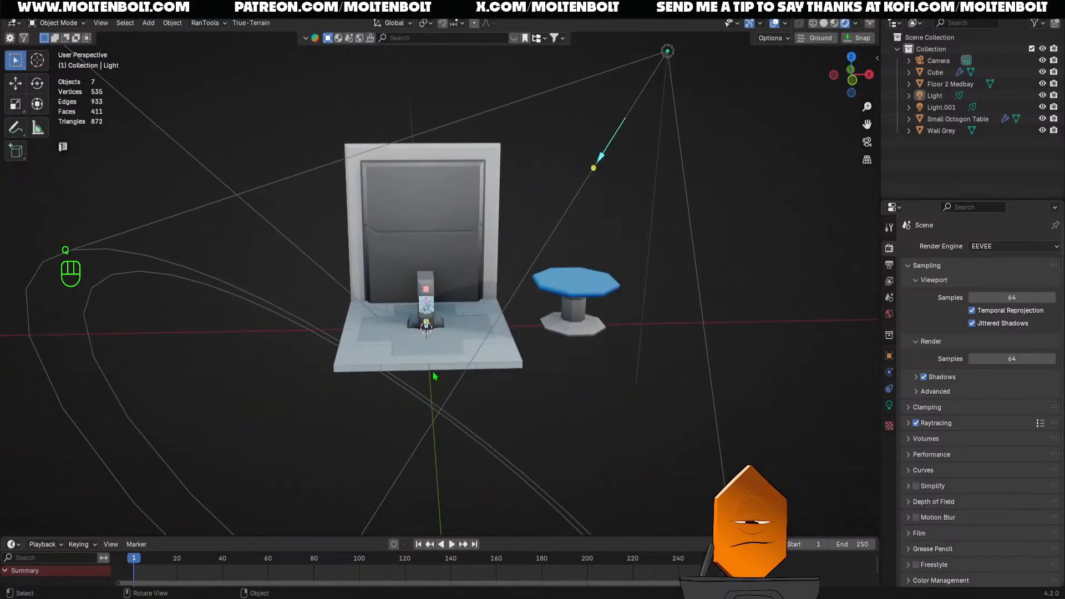
pyautogui.press('q')
pyautogui.press('q')
pyautogui.keyDown('ctrl'); pyautogui.moveTo(590, 222); pyautogui.dragTo(588, 301, button='middle'); pyautogui.keyUp('ctrl')
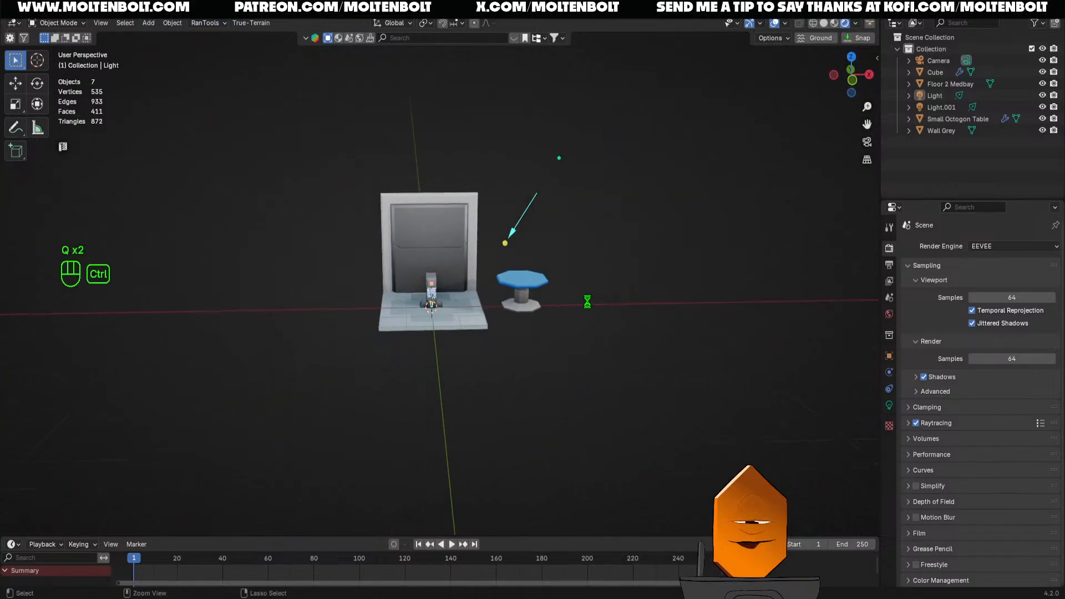
pyautogui.hotkey('ctrl', 's')
pyautogui.click(508, 304)
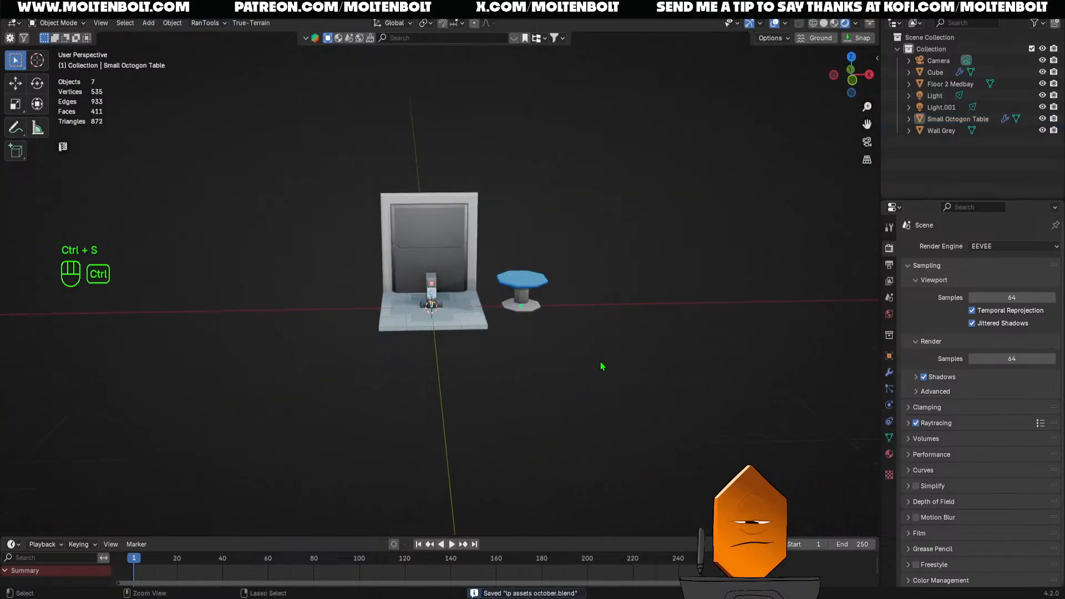
pyautogui.hotkey('ctrl', 's')
# Select the octagonal table, examine it beside the wall and floor from new angles, and save the file
pyautogui.moveTo(625, 408); pyautogui.dragTo(540, 316, button='middle')
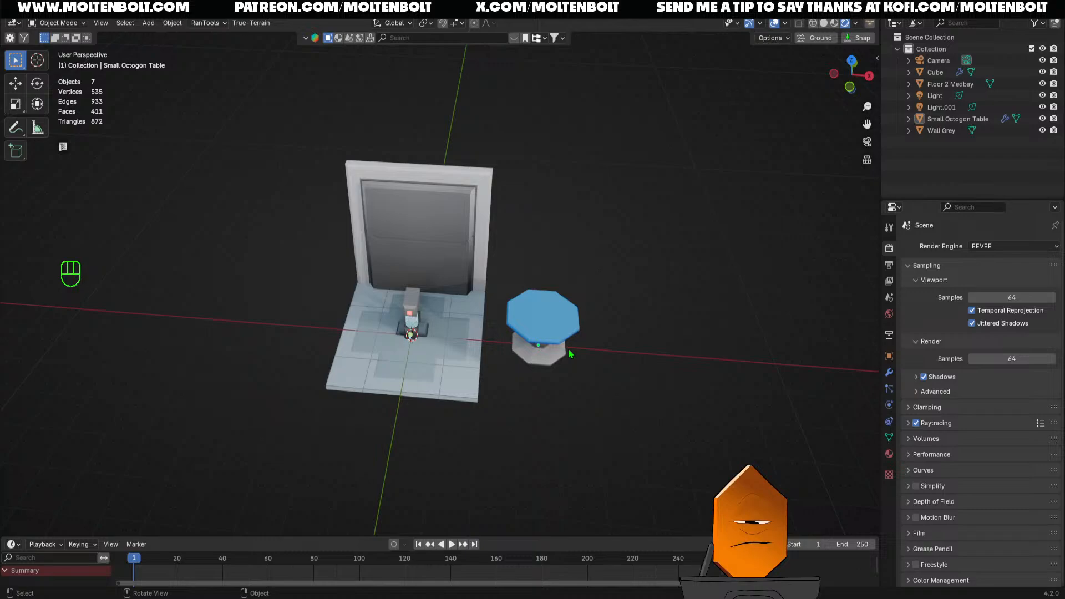
pyautogui.moveTo(577, 325)
pyautogui.mouseDown(button='middle')
pyautogui.moveTo(571, 301)
pyautogui.moveTo(537, 314)
pyautogui.moveTo(577, 330)
pyautogui.mouseUp(button='middle')
pyautogui.keyDown('shift'); pyautogui.moveTo(576, 388); pyautogui.dragTo(528, 430, button='middle'); pyautogui.keyUp('shift')
pyautogui.scroll(1, 606, 426)
pyautogui.click(491, 390)
pyautogui.moveTo(492, 390); pyautogui.dragTo(629, 384, button='middle')
pyautogui.hotkey('ctrl', 's')
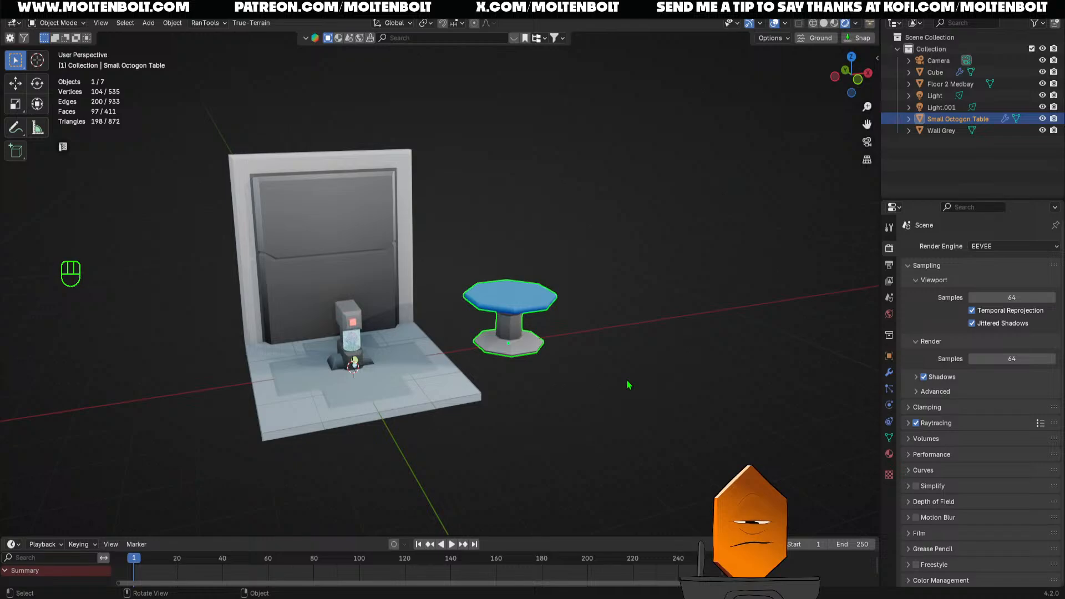
# Check the octagonal table against the grey wall by selecting each in turn, and save the file
pyautogui.click(692, 362)
pyautogui.click(515, 298)
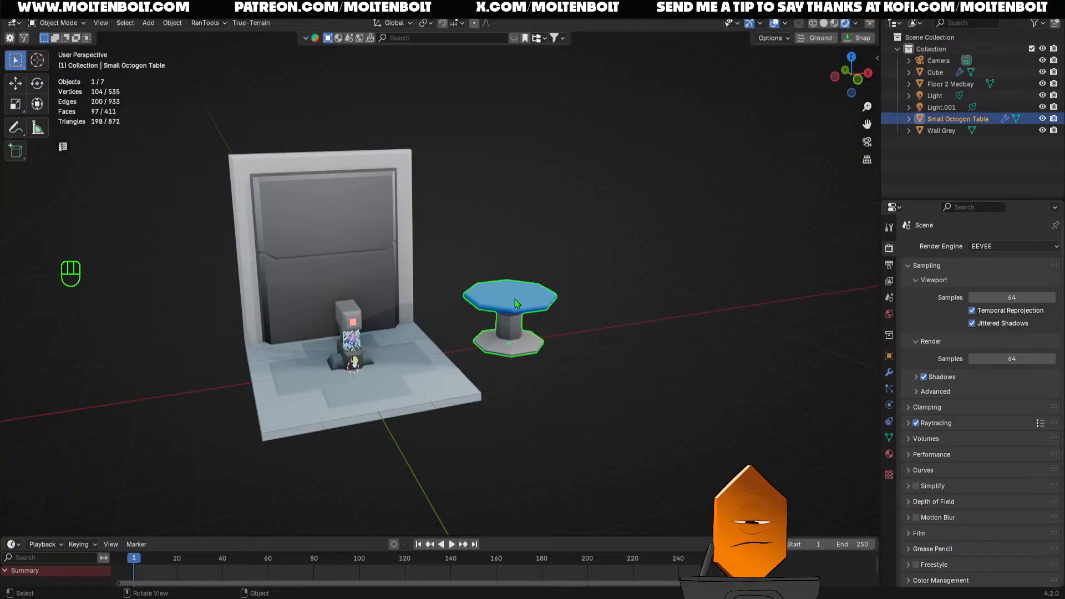
pyautogui.moveTo(564, 407); pyautogui.dragTo(659, 406, button='middle')
pyautogui.hotkey('ctrl', 's')
pyautogui.click(244, 284)
pyautogui.click(525, 415)
pyautogui.click(548, 303)
pyautogui.click(651, 380)
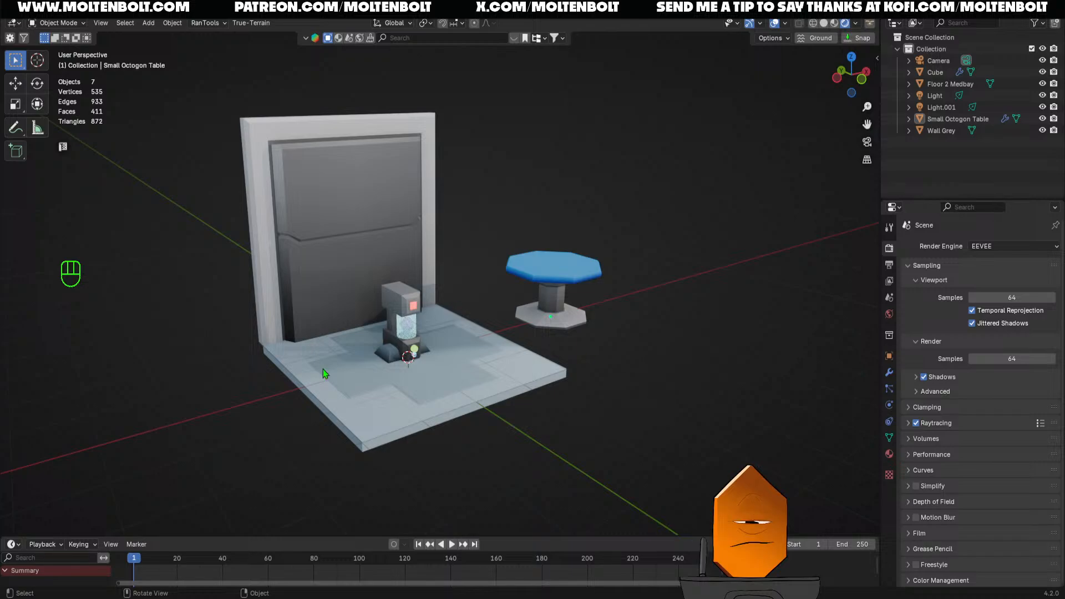
pyautogui.moveTo(497, 410)
pyautogui.mouseDown(button='middle')
pyautogui.moveTo(543, 392)
pyautogui.moveTo(492, 368)
pyautogui.moveTo(502, 383)
pyautogui.moveTo(526, 376)
pyautogui.moveTo(400, 397)
pyautogui.moveTo(501, 391)
pyautogui.moveTo(404, 379)
pyautogui.moveTo(412, 421)
pyautogui.moveTo(484, 423)
pyautogui.moveTo(486, 398)
pyautogui.mouseUp(button='middle')
pyautogui.scroll(1, 484, 375)
pyautogui.hotkey('ctrl', 's')
# Move the crystal device about 5.57 m along negative X, clear of the floor and wall
pyautogui.keyDown('shift'); pyautogui.moveTo(485, 398); pyautogui.dragTo(489, 363, button='middle'); pyautogui.keyUp('shift')
pyautogui.keyDown('ctrl'); pyautogui.moveTo(489, 363); pyautogui.dragTo(533, 391, button='middle'); pyautogui.keyUp('ctrl')
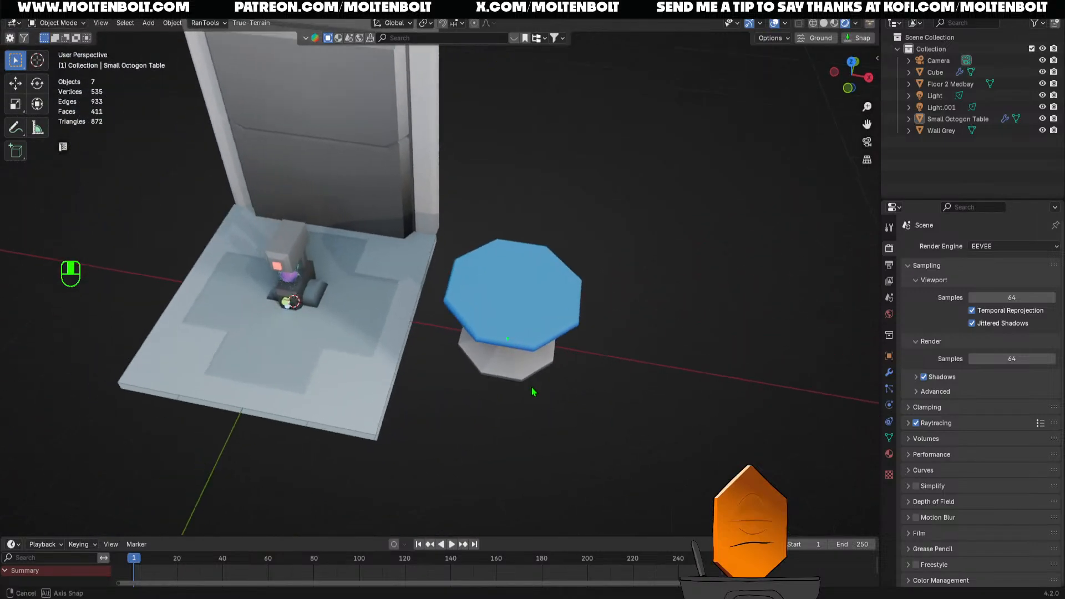
pyautogui.keyDown('shift'); pyautogui.moveTo(327, 383); pyautogui.dragTo(422, 343, button='middle'); pyautogui.keyUp('shift')
pyautogui.scroll(-1, 391, 380)
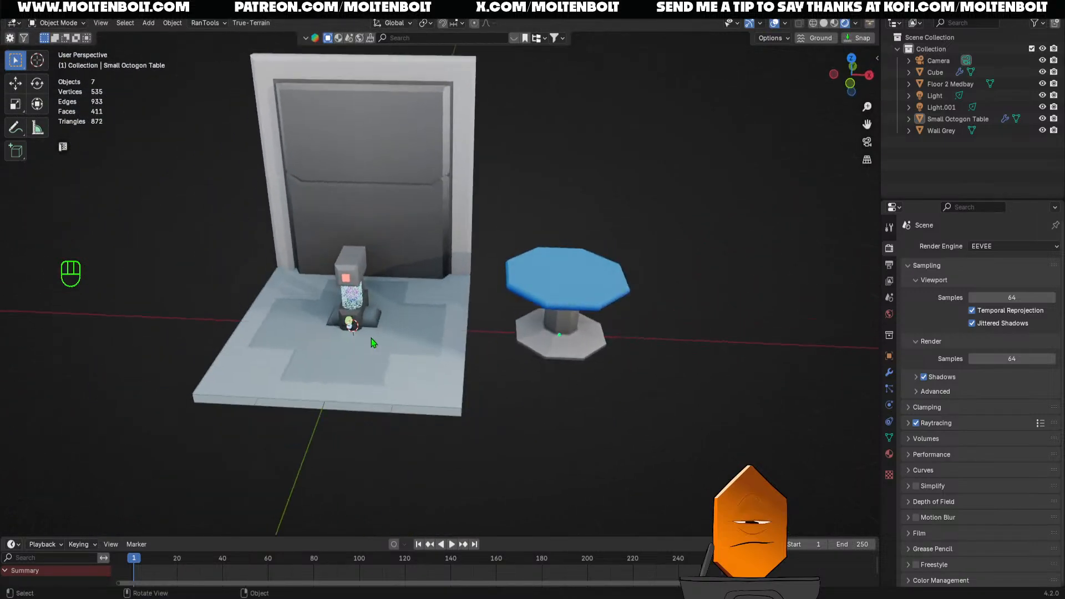
pyautogui.click(421, 344)
pyautogui.press('g')
pyautogui.press('x')
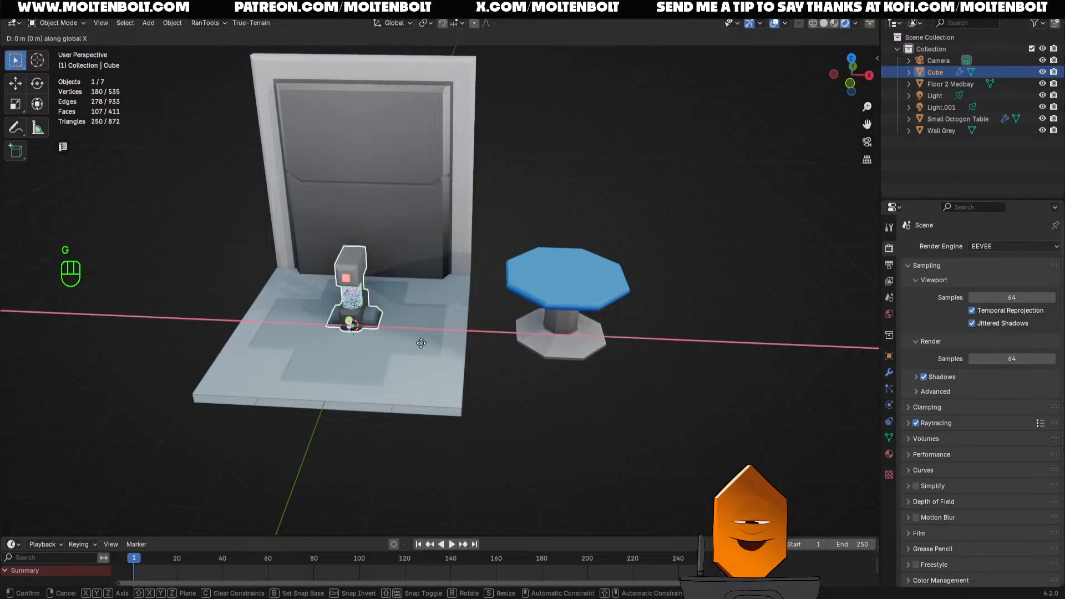
pyautogui.click(119, 322)
pyautogui.moveTo(171, 324); pyautogui.dragTo(431, 423, button='middle')
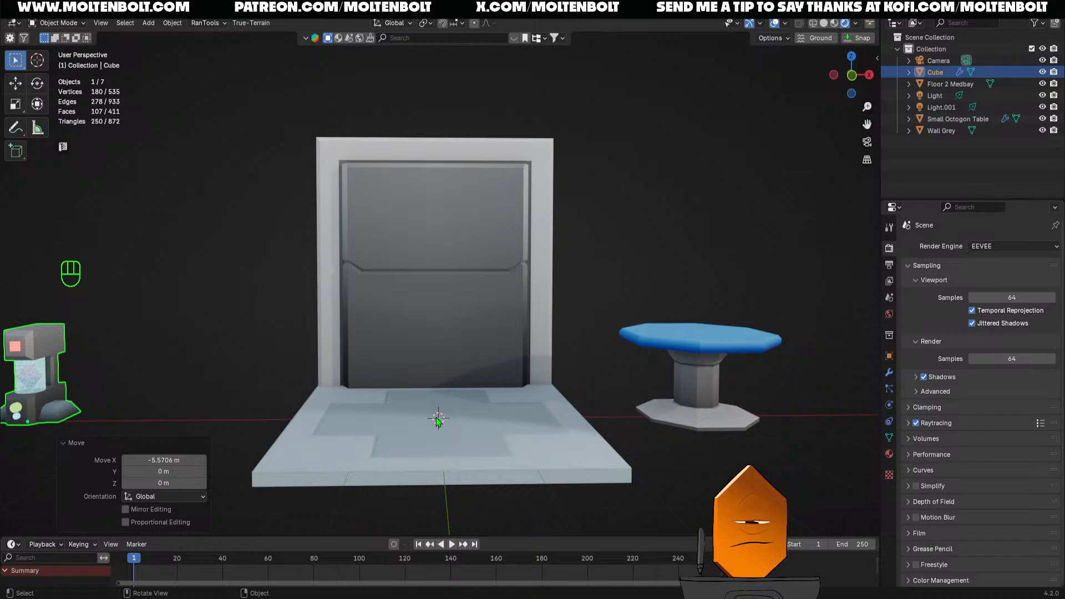
# Add a 2 m mesh plane at the world origin on the floor
pyautogui.hotkey('shift', 'a')
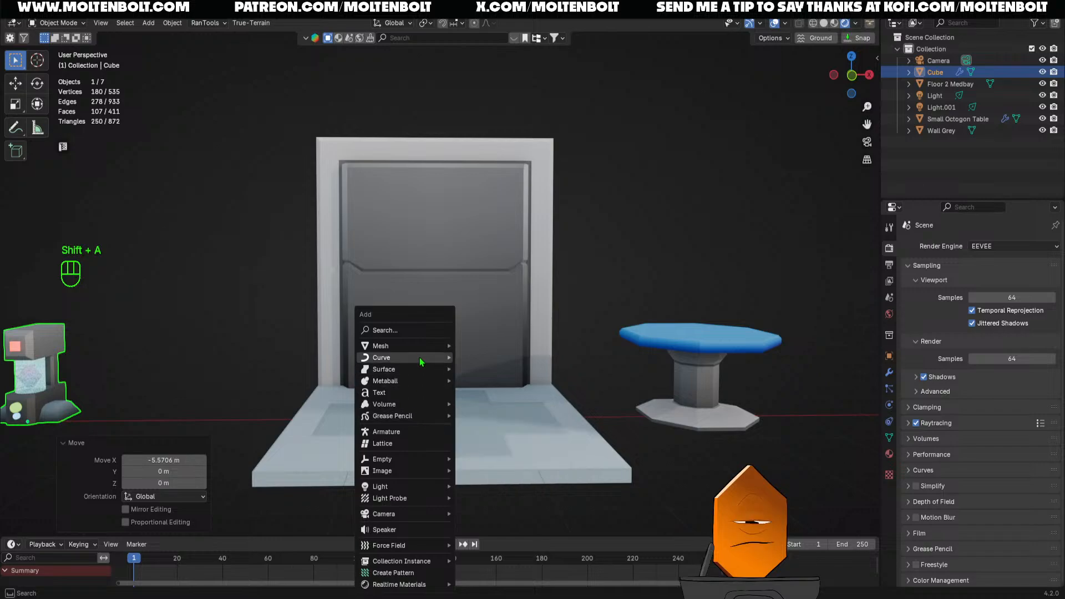
pyautogui.press('Escape')
pyautogui.hotkey('shift', 'a')
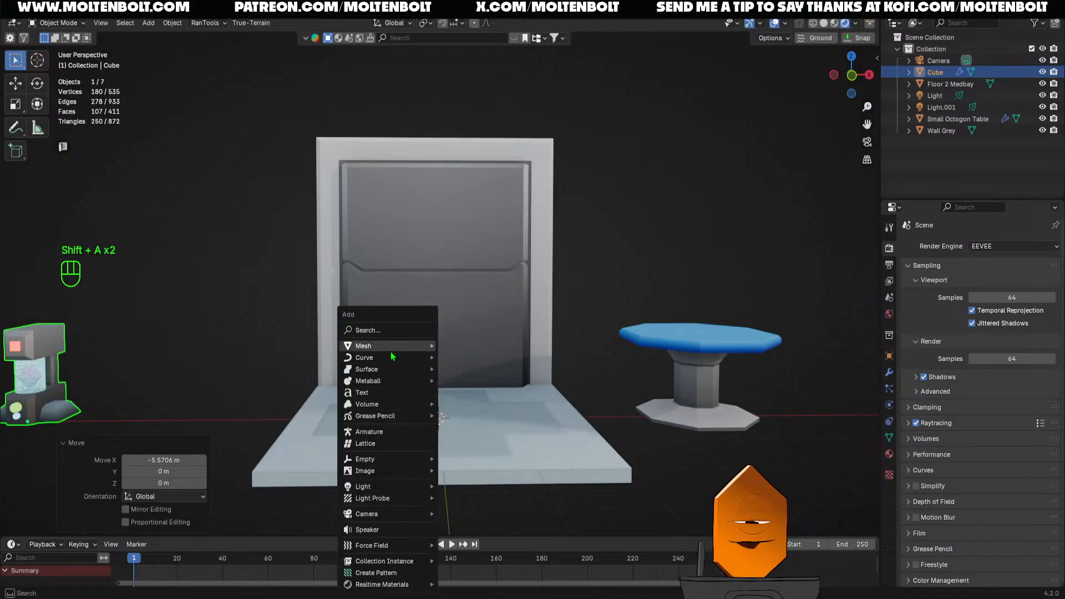
pyautogui.moveTo(427, 346)
pyautogui.click(475, 98)
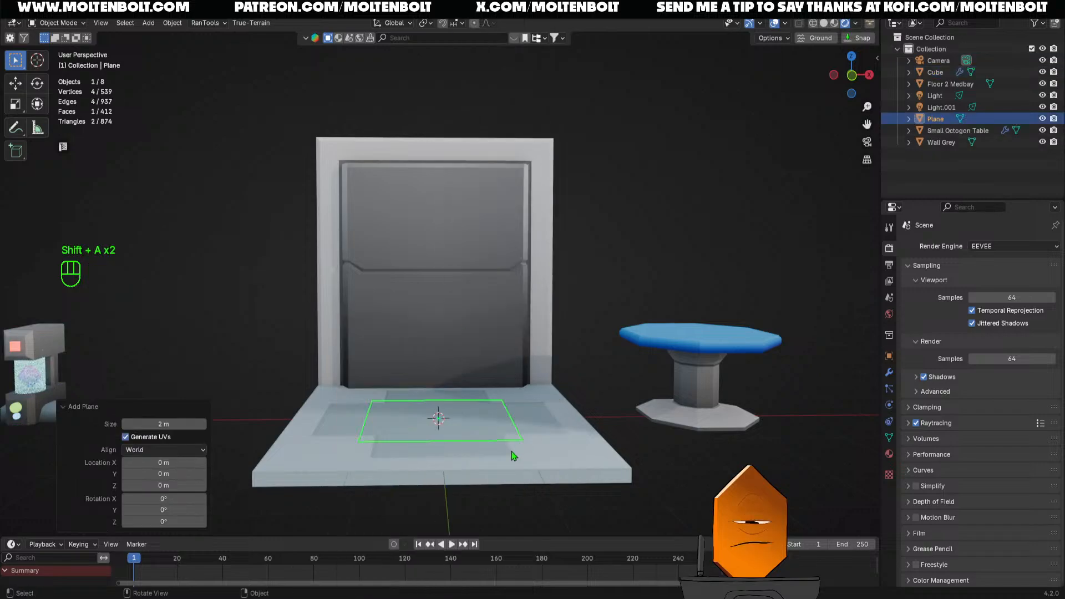
# Scale the new plane to about 0.42 along Y and 0.566 along X in the top view
pyautogui.press('KP_7')
pyautogui.press('s')
pyautogui.press('y')
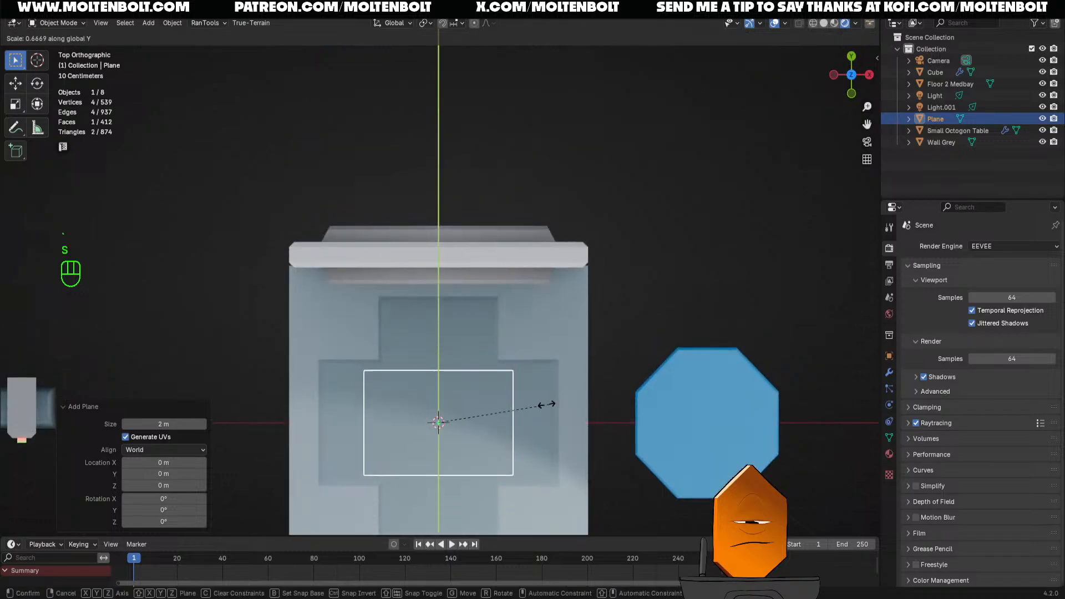
pyautogui.click(507, 407)
pyautogui.press('s')
pyautogui.press('x')
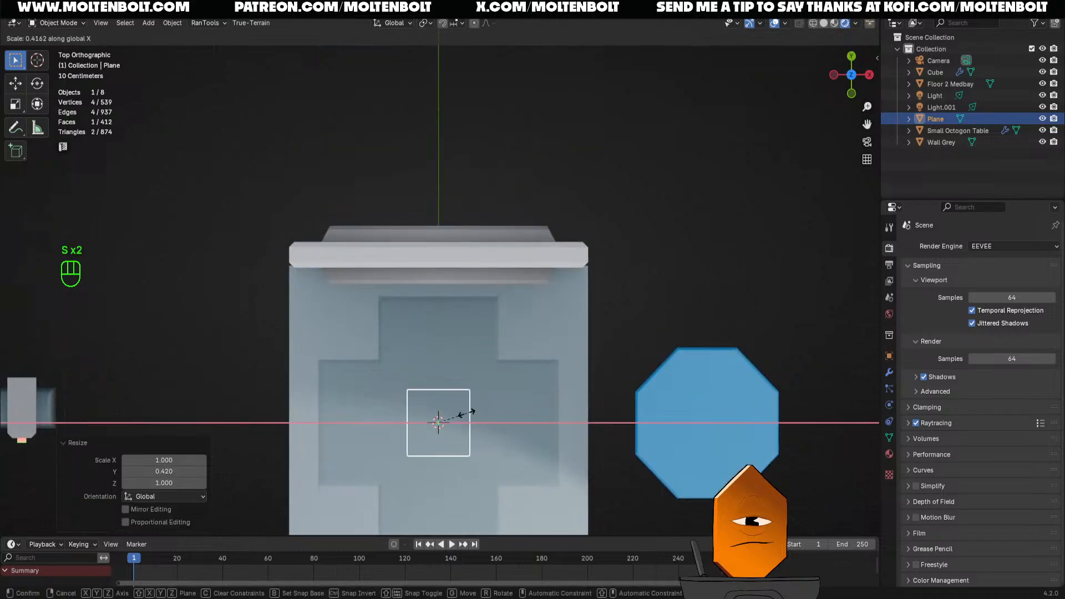
pyautogui.click(480, 416)
# Raise the plane about 1.25 m in front view, then shift it about 1.02 m along negative X and 0.26 m down
pyautogui.press('KP_1')
pyautogui.press('g')
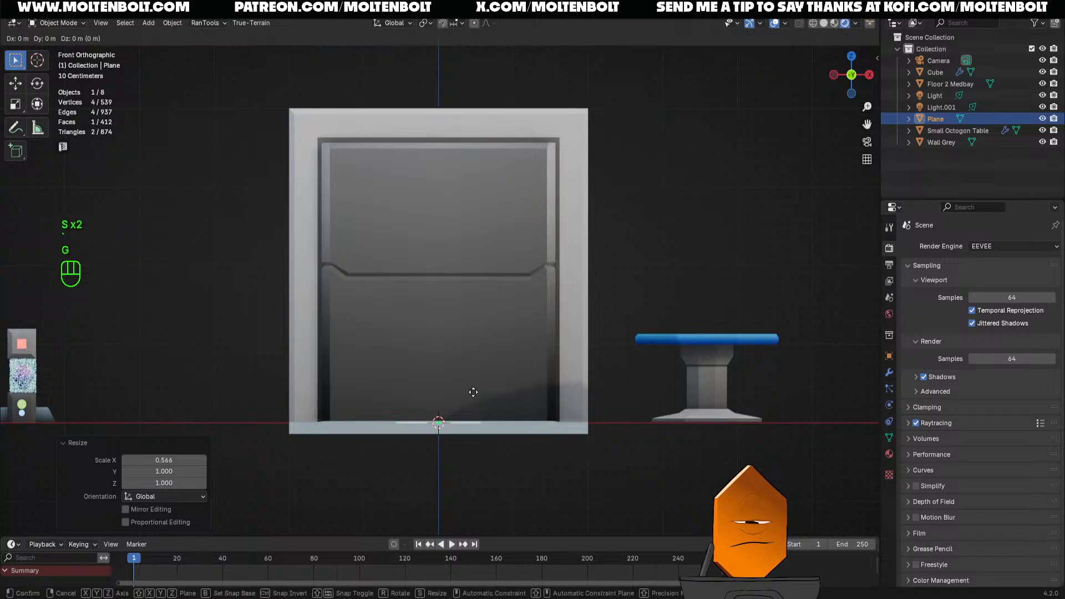
pyautogui.press('z')
pyautogui.click(459, 287)
pyautogui.press('g')
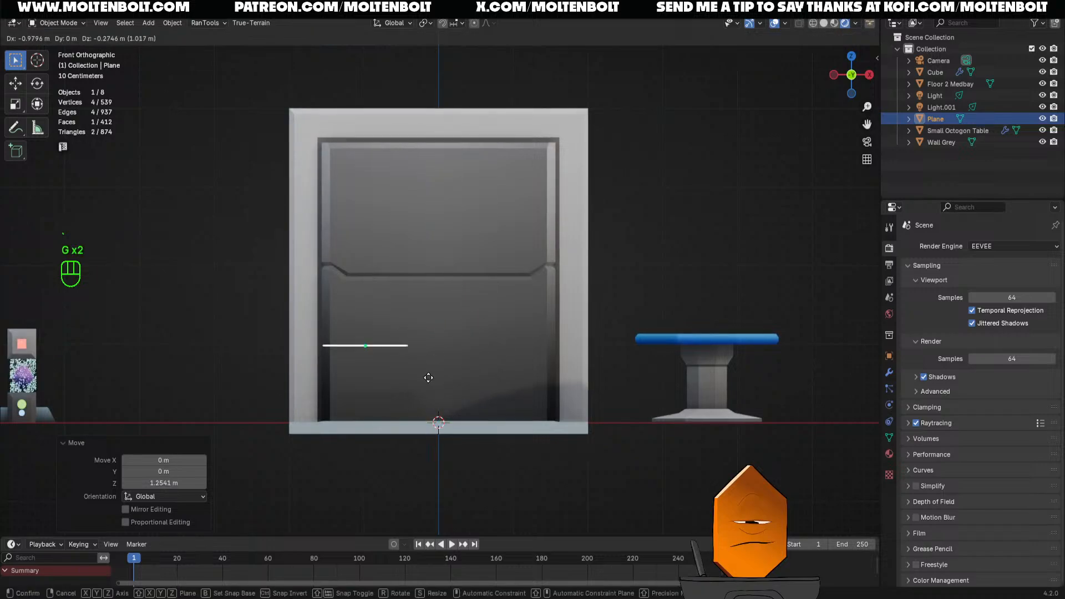
pyautogui.click(422, 376)
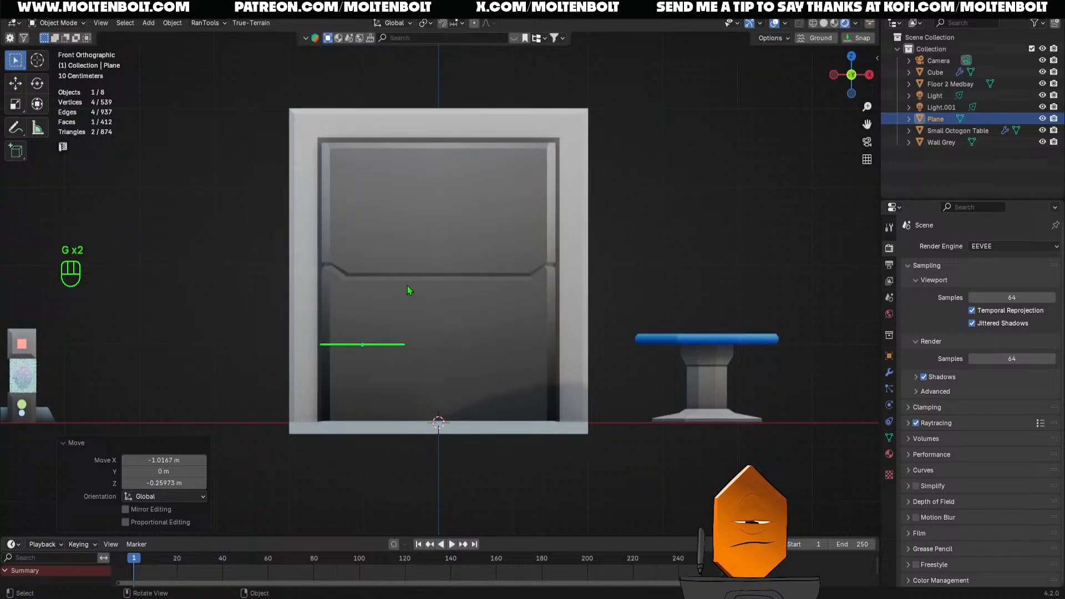
# Duplicate the plane twice along X at about 1.27 m intervals to make a row of three
pyautogui.hotkey('shift', 'd')
pyautogui.press('x')
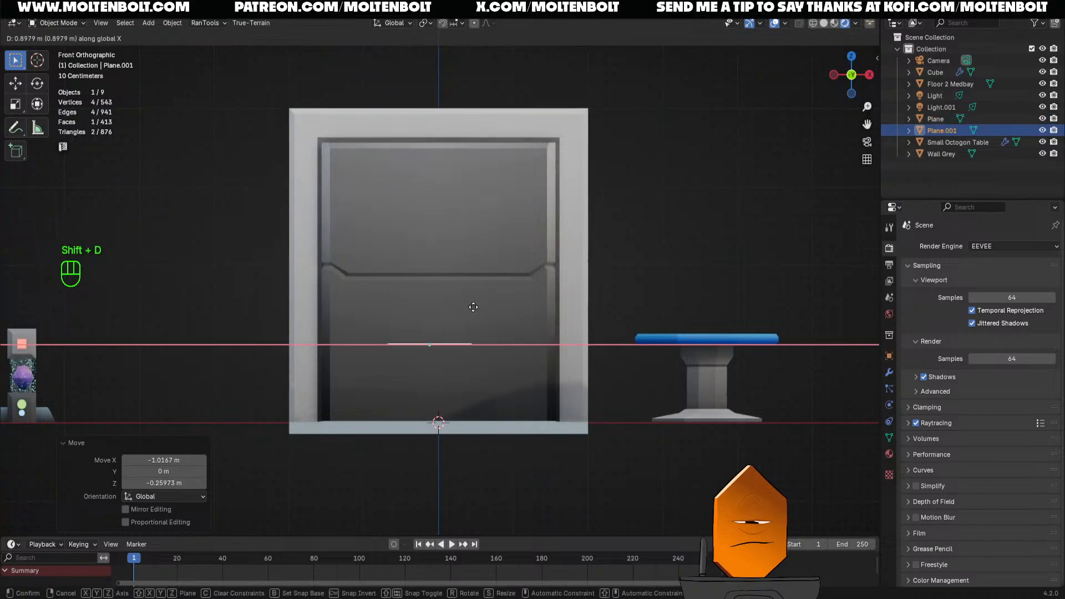
pyautogui.click(501, 307)
pyautogui.moveTo(480, 361); pyautogui.dragTo(479, 381, button='middle')
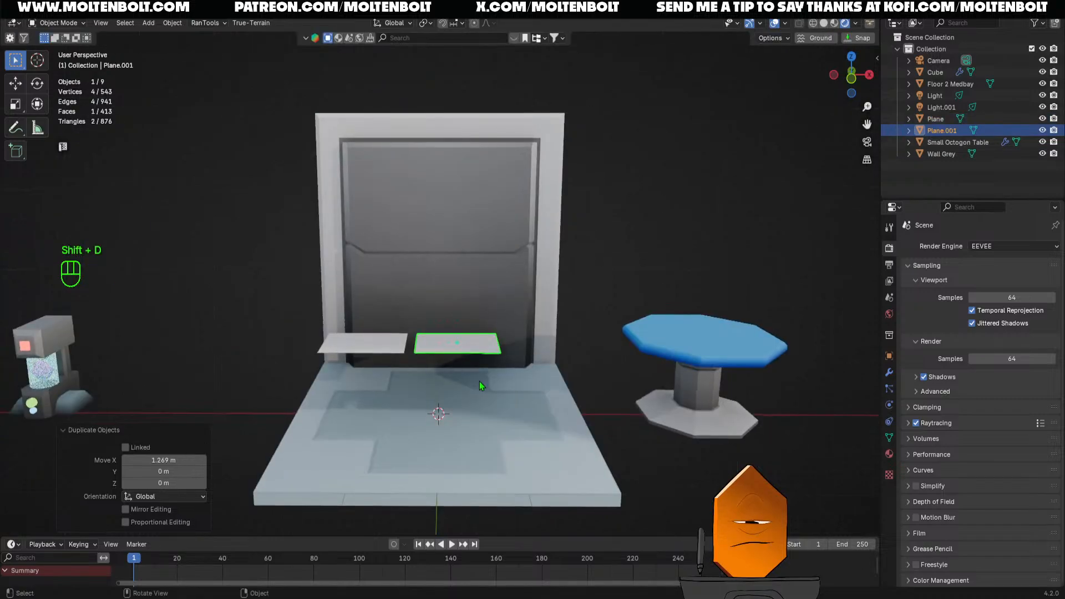
pyautogui.hotkey('shift', 'd')
pyautogui.press('x')
pyautogui.click(553, 374)
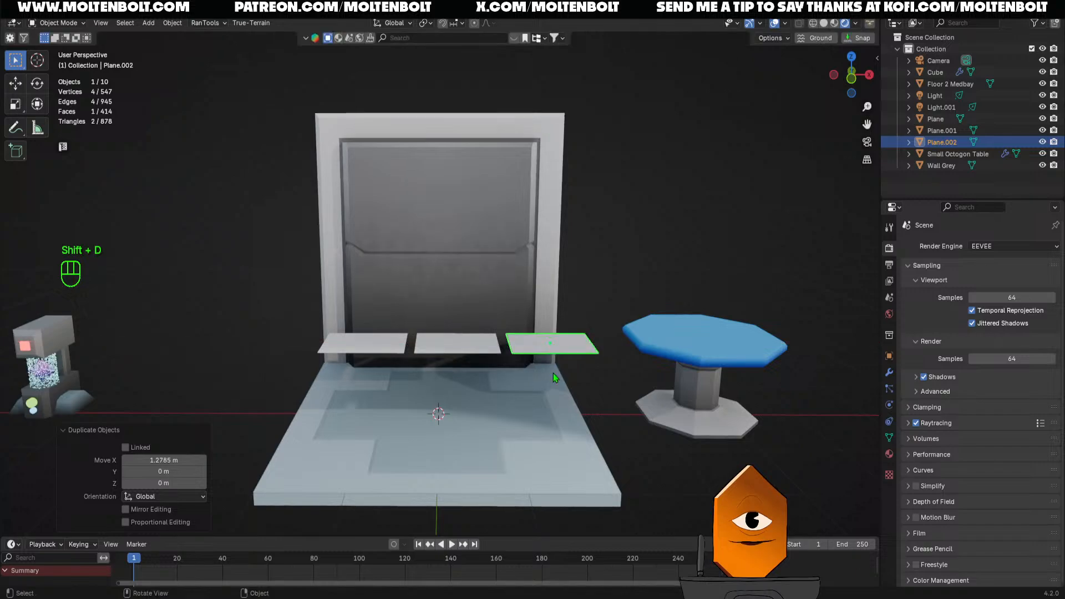
# Rotate the first plane about 32° in front view and lower it slightly towards the floor
pyautogui.click(350, 356)
pyautogui.press('KP_1')
pyautogui.press('r')
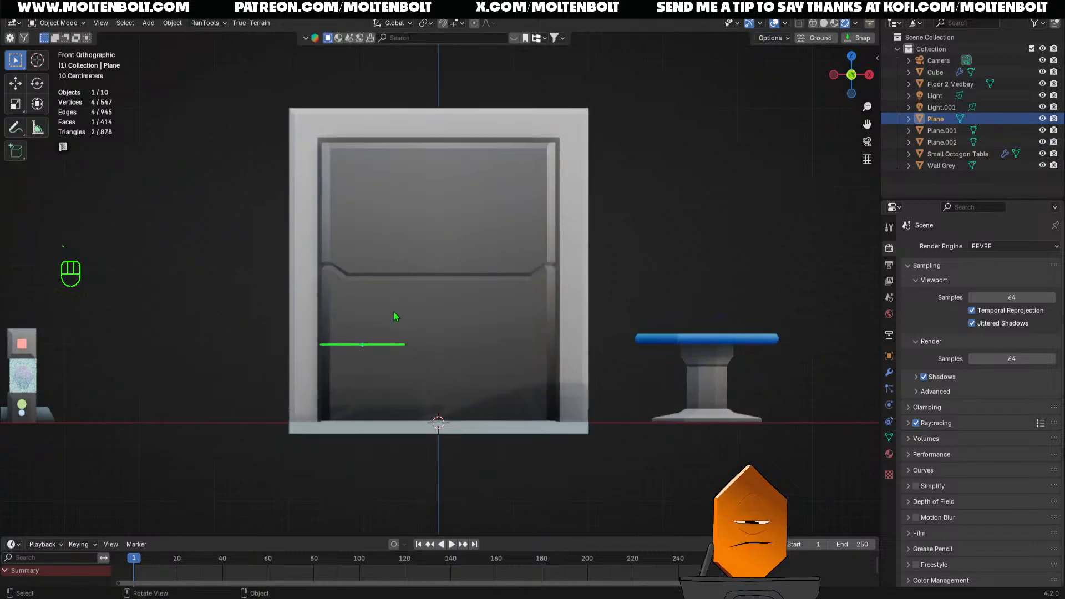
pyautogui.click(442, 319)
pyautogui.press('g')
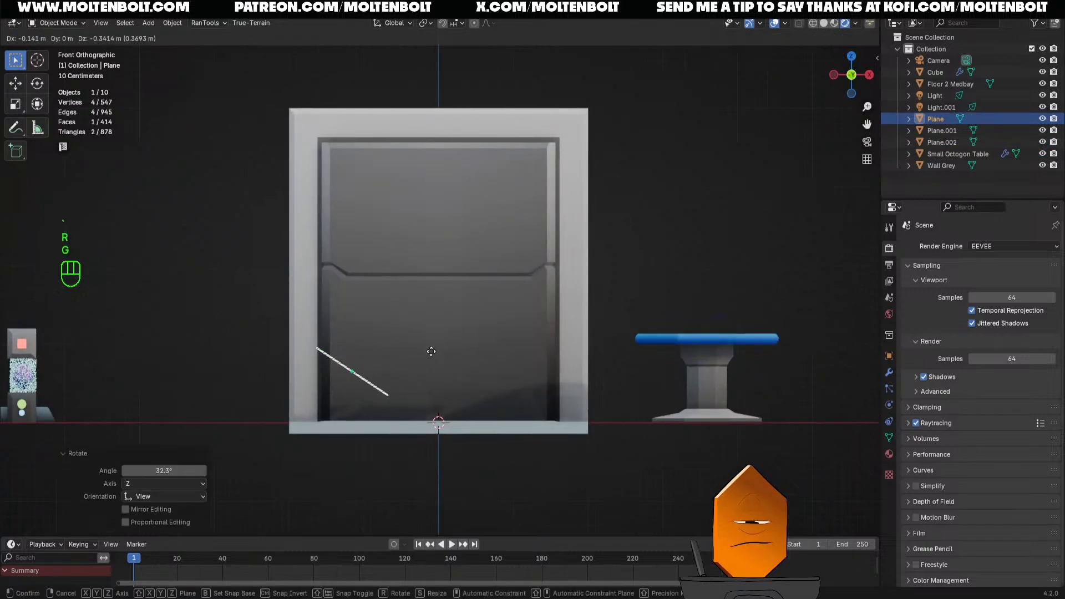
pyautogui.click(431, 349)
# Lower the middle plane about 0.61 m, then slide it sideways until it nearly meets the lower edge of the tilted first plane
pyautogui.moveTo(431, 350); pyautogui.dragTo(433, 381, button='middle')
pyautogui.click(445, 349)
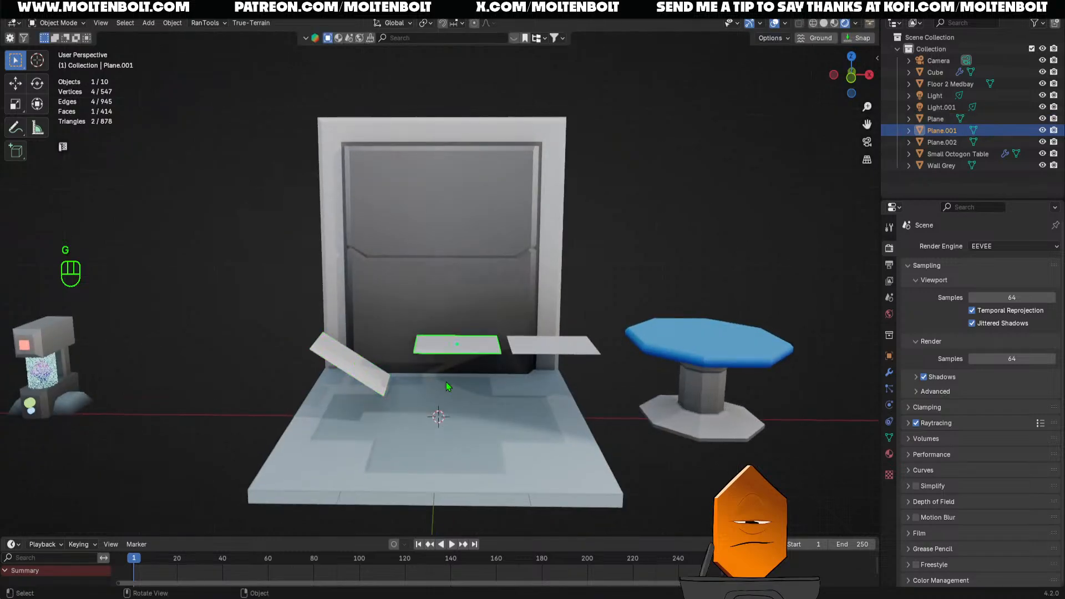
pyautogui.press('g')
pyautogui.press('z')
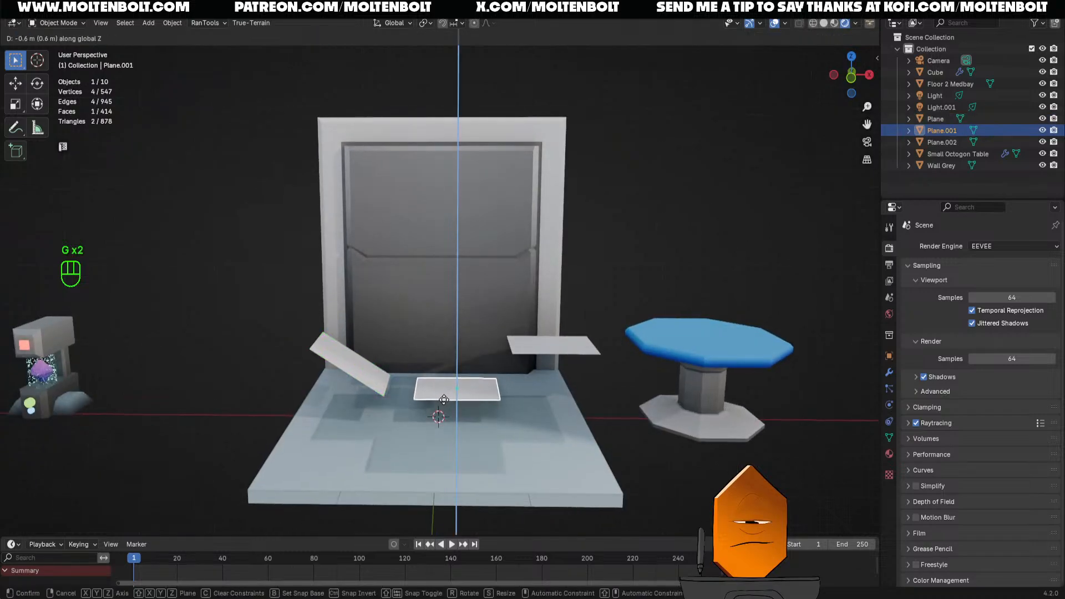
pyautogui.click(444, 400)
pyautogui.press('g')
pyautogui.middleClick(444, 400)
pyautogui.rightClick(444, 400)
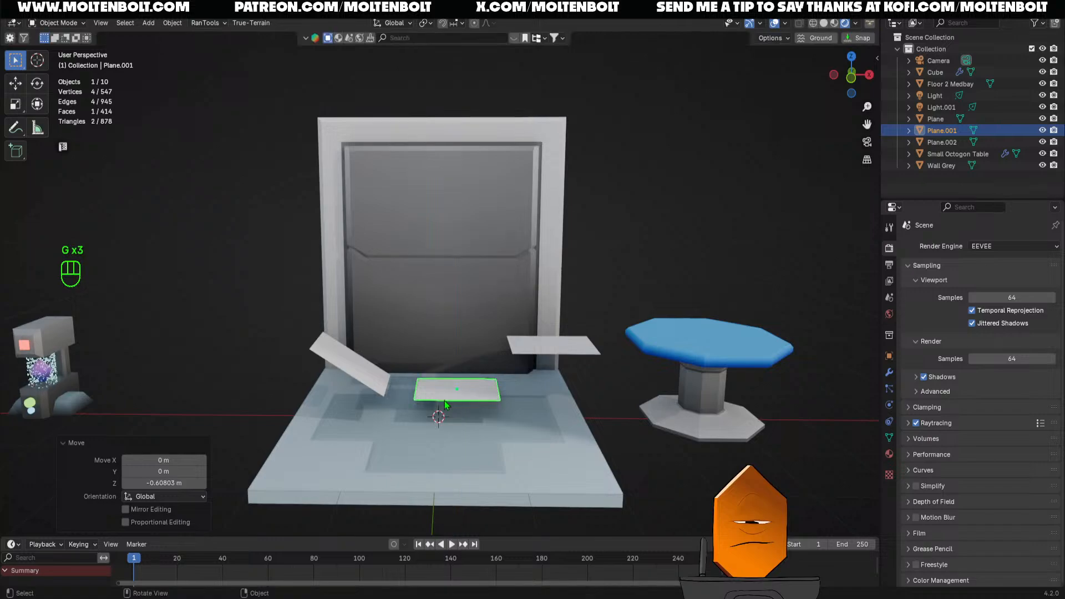
pyautogui.press('g')
pyautogui.click(420, 400)
# Lower the third plane about 0.6 m along Z to the height of the middle plane
pyautogui.click(530, 352)
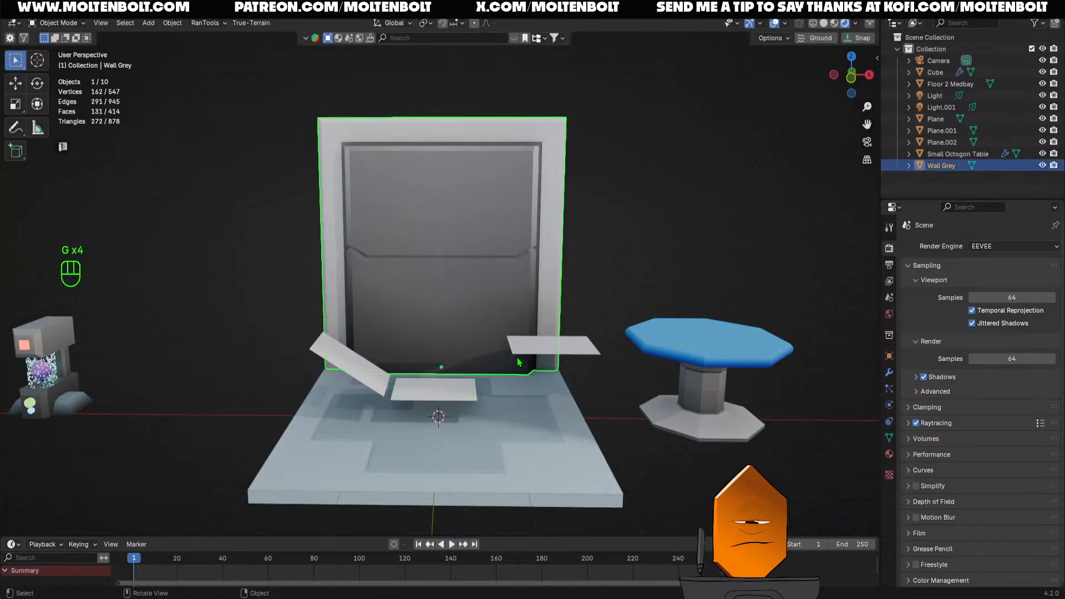
pyautogui.press('g')
pyautogui.press('z')
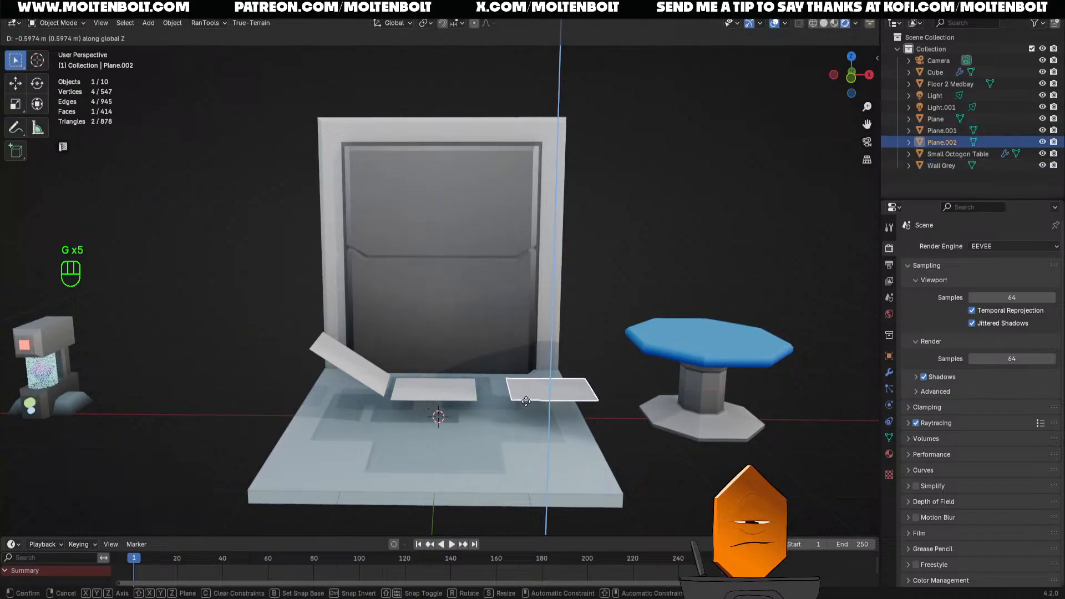
pyautogui.click(524, 391)
# Slide the third plane about 0.56 m along negative X, then about 0.2 m back to leave a small gap beside the middle plane
pyautogui.press('`')
pyautogui.click(481, 398)
pyautogui.press('`')
pyautogui.click(455, 378)
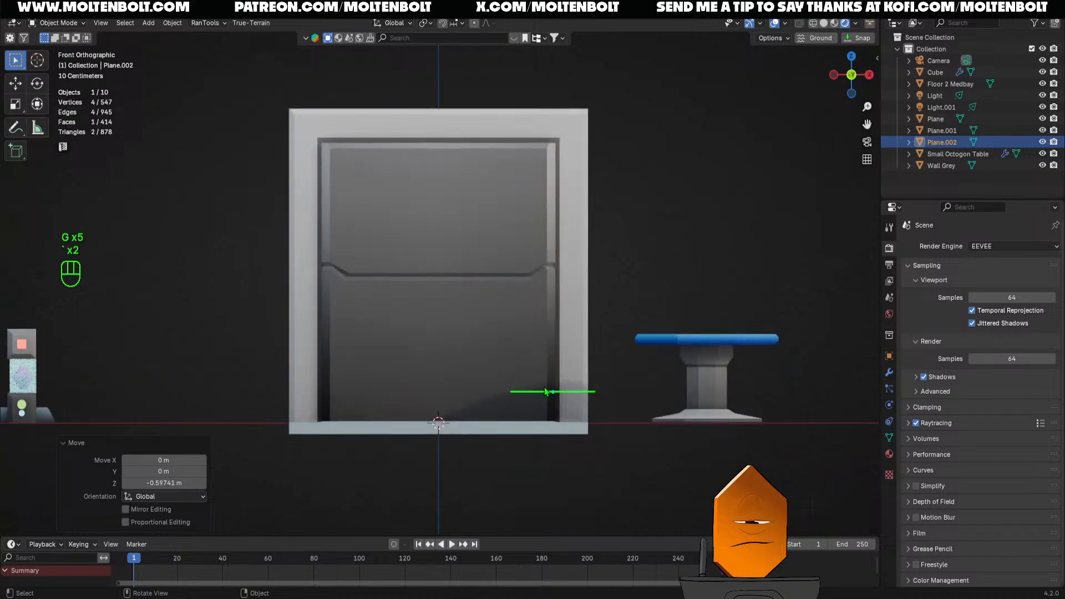
pyautogui.press('g')
pyautogui.press('x')
pyautogui.click(505, 389)
pyautogui.moveTo(505, 389); pyautogui.dragTo(492, 400, button='middle')
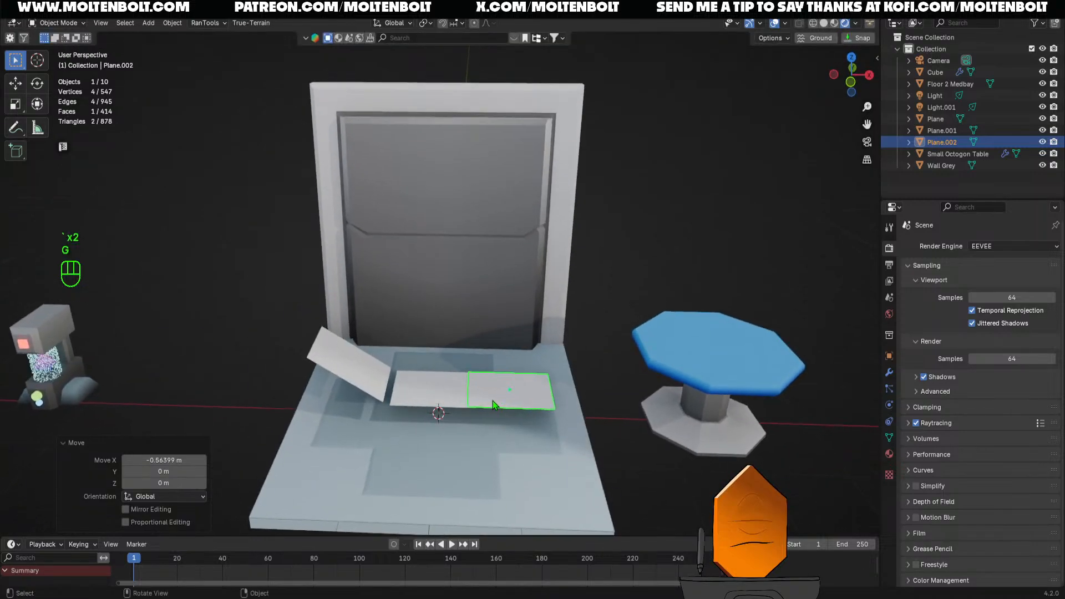
pyautogui.press('g')
pyautogui.press('x')
pyautogui.click(508, 402)
# Rotate the third plane about 14.3° in front view, then lower it about 0.09 m and a further 0.04 m along Z
pyautogui.press('`')
pyautogui.click(423, 273)
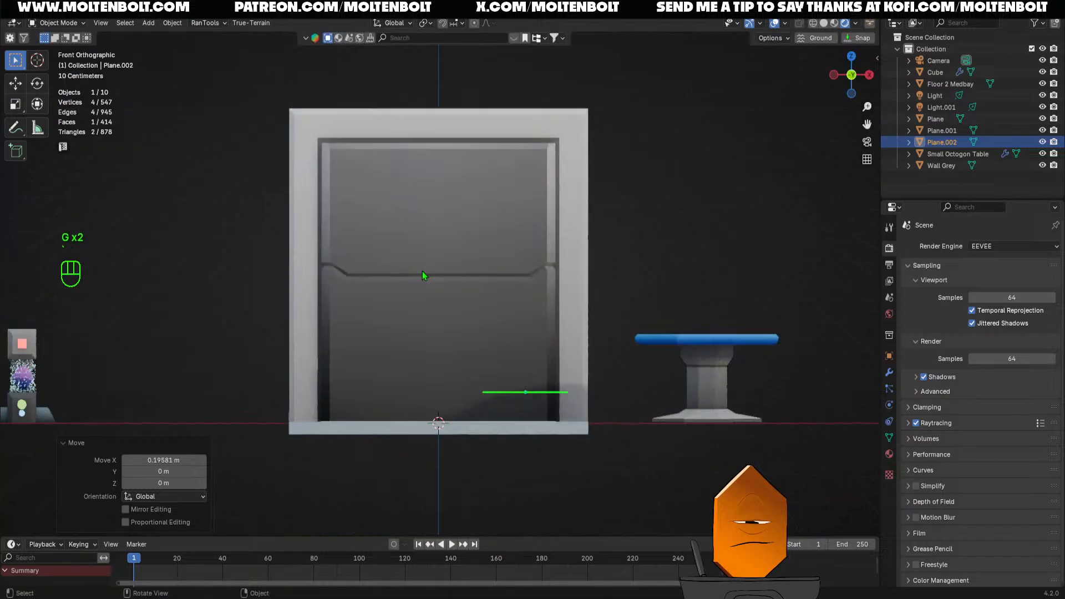
pyautogui.press('r')
pyautogui.click(552, 358)
pyautogui.press('g')
pyautogui.press('z')
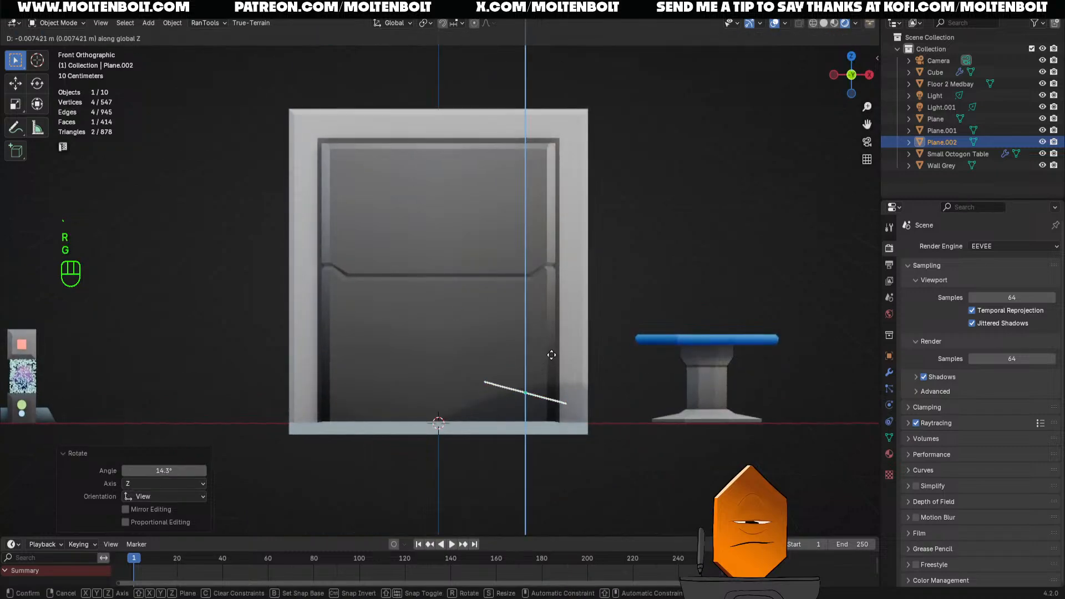
pyautogui.click(553, 365)
pyautogui.moveTo(539, 401); pyautogui.dragTo(535, 416, button='middle')
pyautogui.press('g')
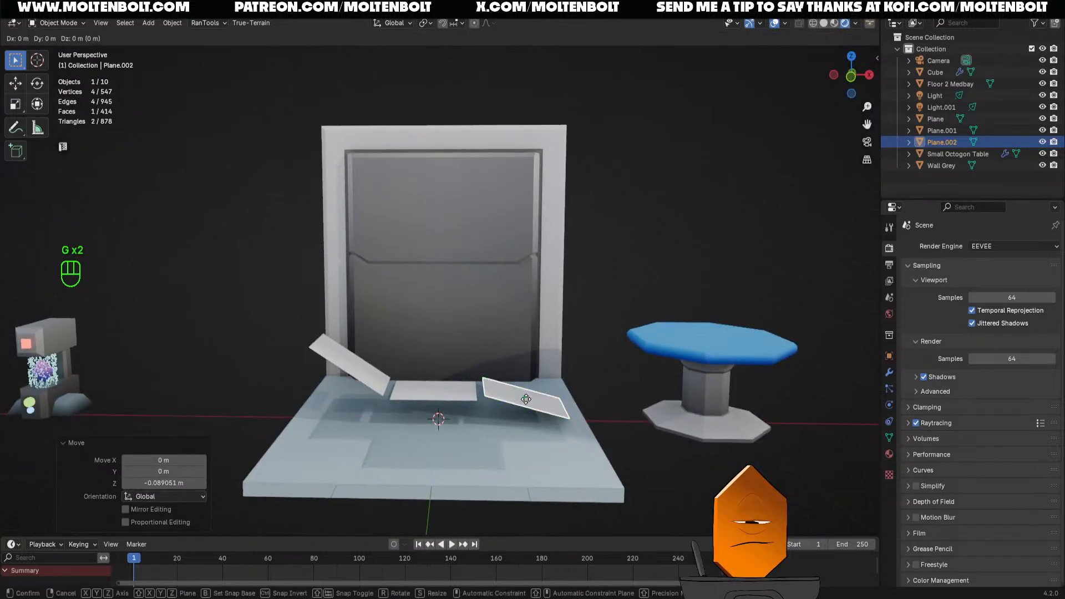
pyautogui.press('z')
pyautogui.click(524, 402)
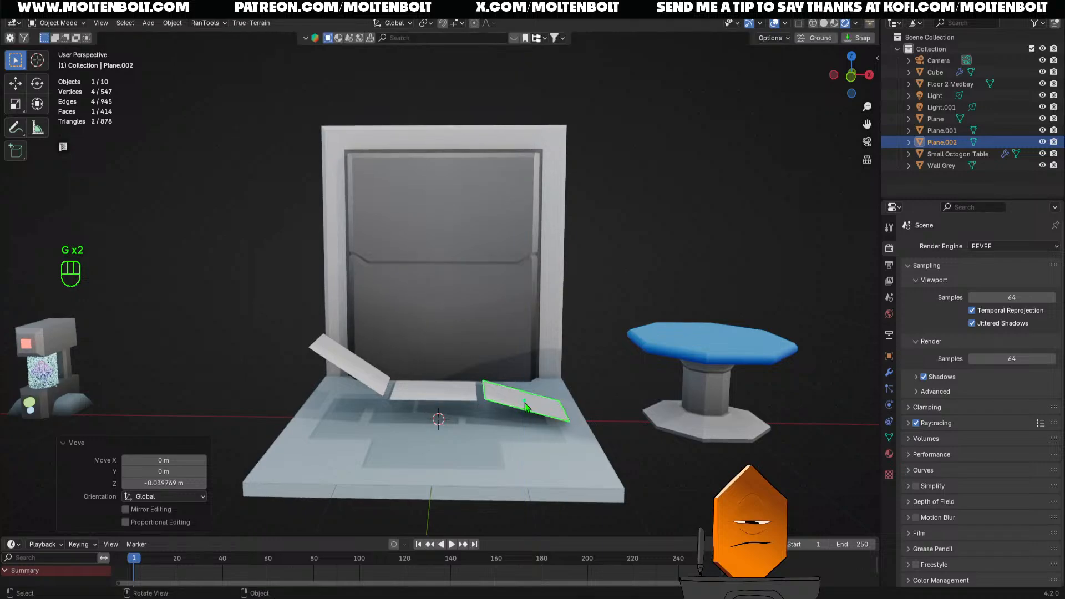
# Scale all three planes together to about 0.852
pyautogui.click(363, 377)
pyautogui.keyDown('shift'); pyautogui.click(439, 398); pyautogui.keyUp('shift')
pyautogui.keyDown('shift'); pyautogui.click(525, 404); pyautogui.keyUp('shift')
pyautogui.press('s')
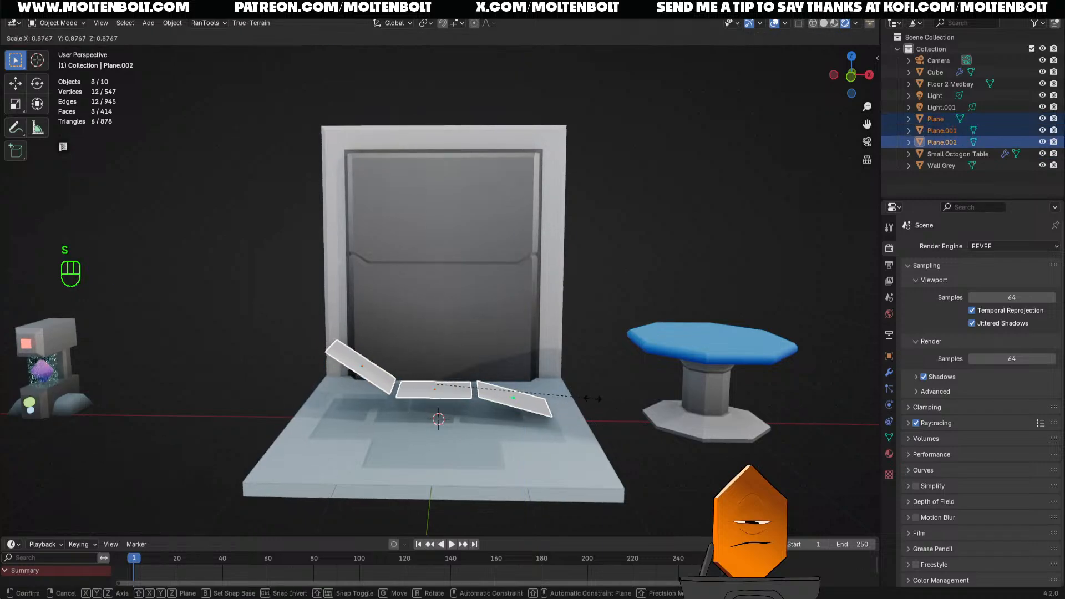
pyautogui.click(591, 404)
pyautogui.moveTo(591, 403); pyautogui.dragTo(514, 452, button='middle')
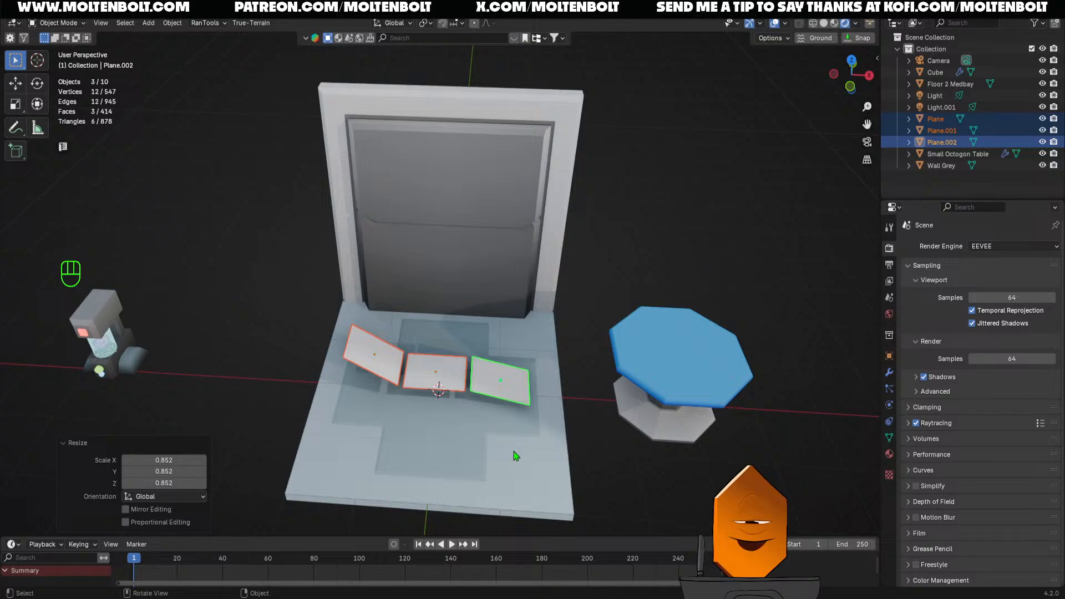
pyautogui.click(704, 350)
pyautogui.hotkey('alt', 'a')
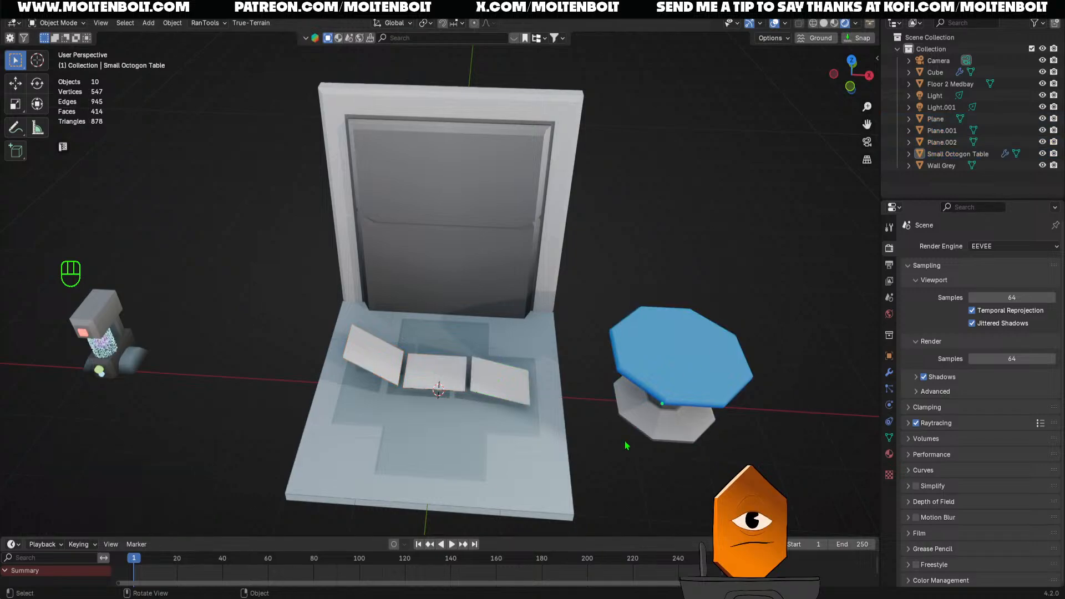
pyautogui.click(368, 374)
pyautogui.click(438, 379)
pyautogui.moveTo(550, 402); pyautogui.dragTo(706, 471, button='middle')
pyautogui.scroll(1, 706, 460)
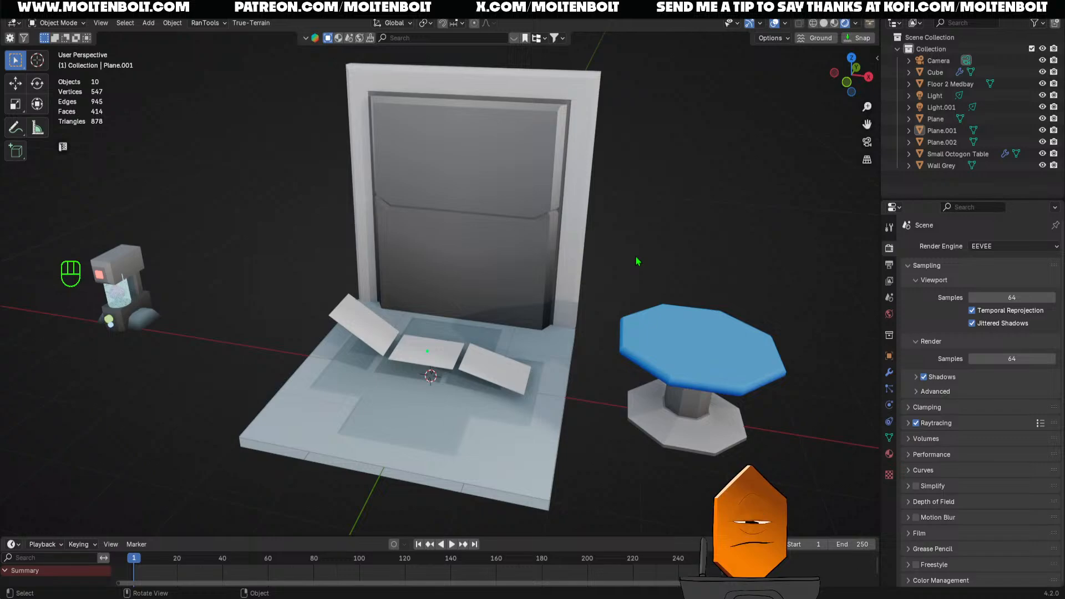
pyautogui.scroll(3, 444, 427)
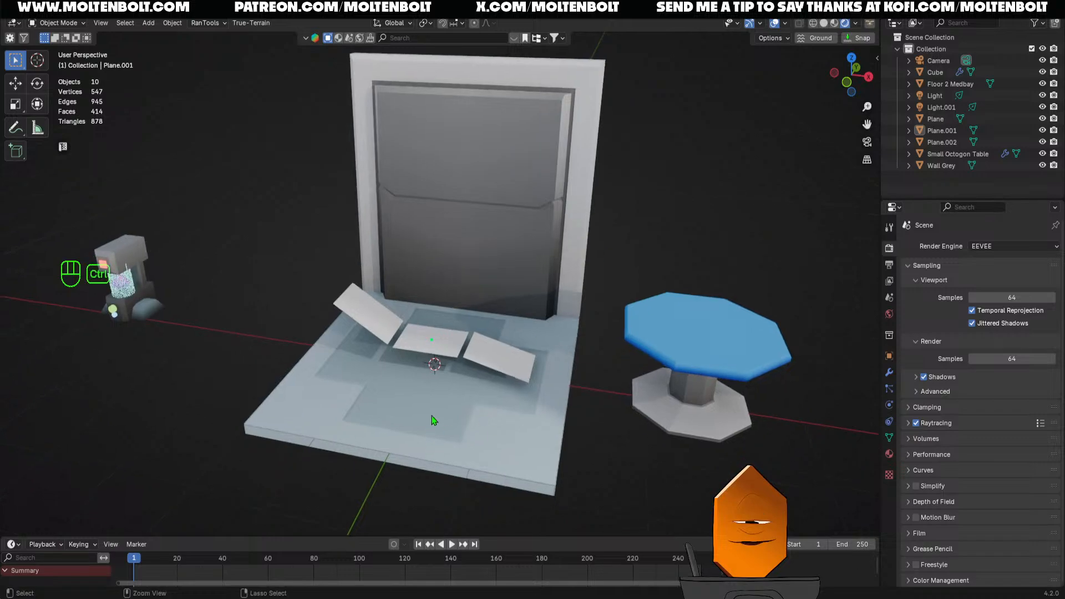
# Join the three planes into a single object
pyautogui.click(326, 360)
pyautogui.scroll(-1, 507, 425)
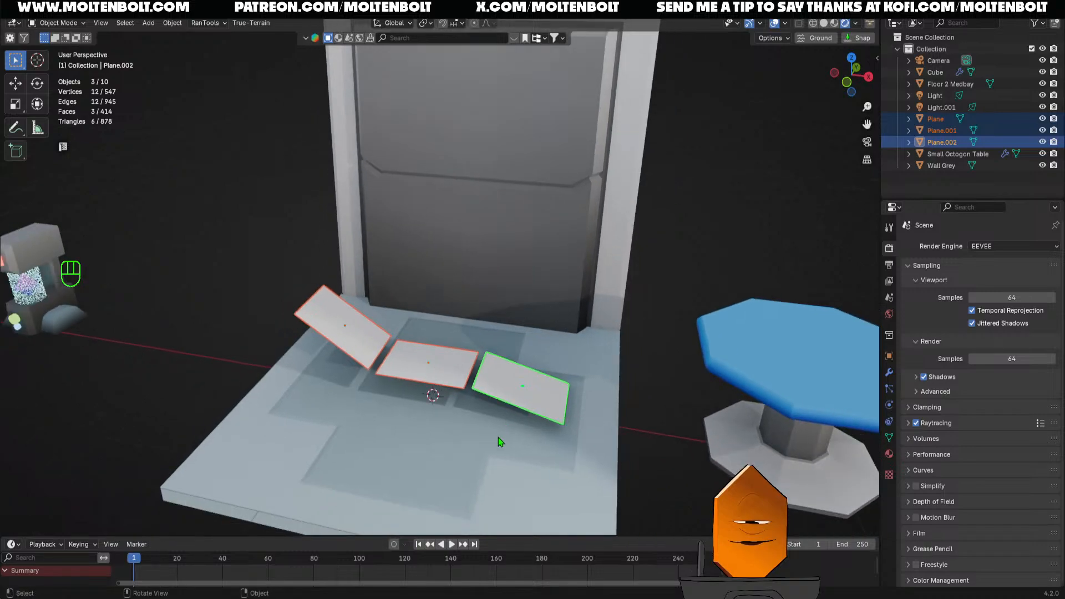
pyautogui.moveTo(498, 437); pyautogui.dragTo(521, 409, button='middle')
pyautogui.hotkey('ctrl', 'j')
pyautogui.scroll(4, 519, 411)
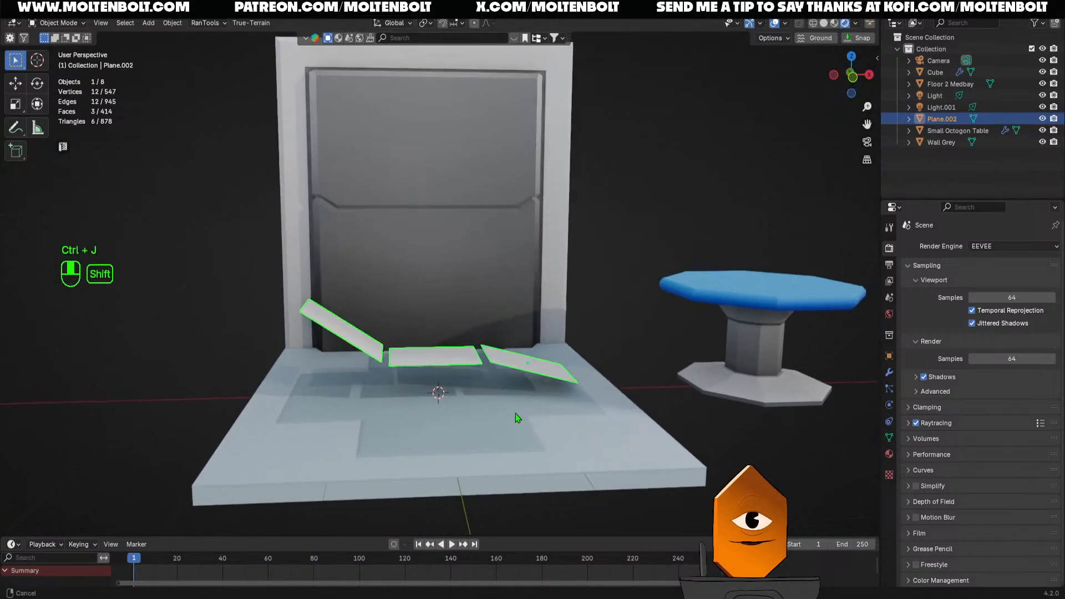
# Apply all transforms to the joined planes and set the origin to the geometry's median center
pyautogui.press('q')
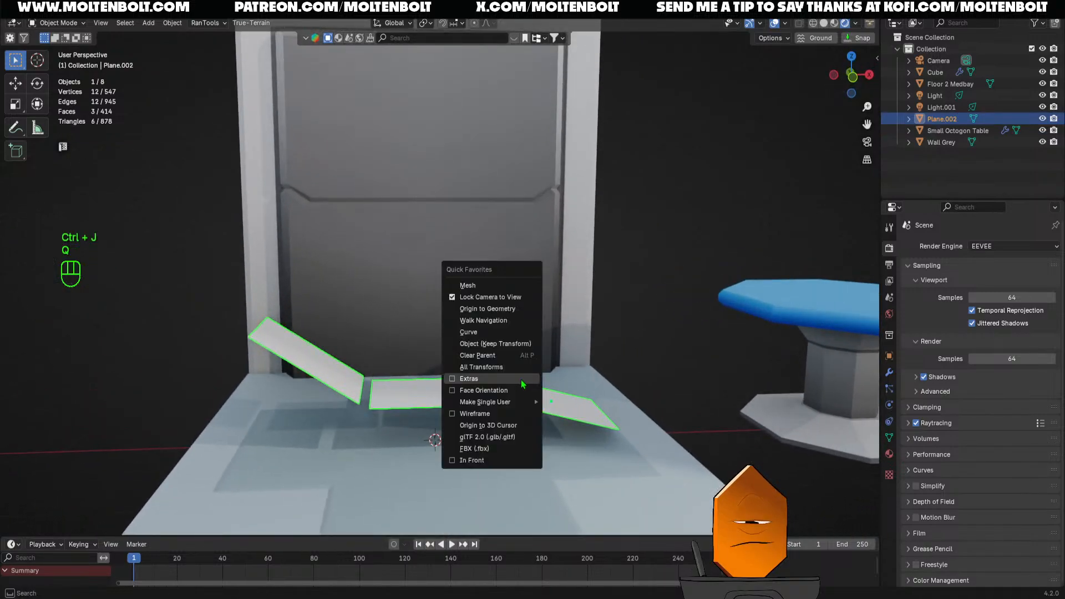
pyautogui.click(485, 367)
pyautogui.press('q')
pyautogui.click(458, 295)
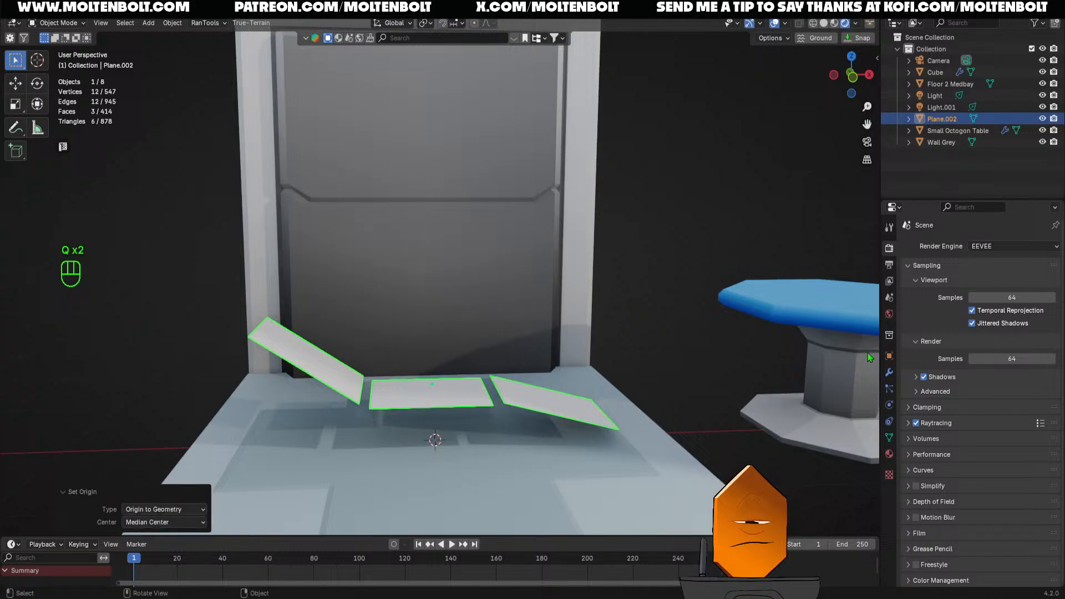
# Add a Solidify modifier to the joined planes with a thickness of about 0.043 m
pyautogui.click(888, 373)
pyautogui.click(963, 248)
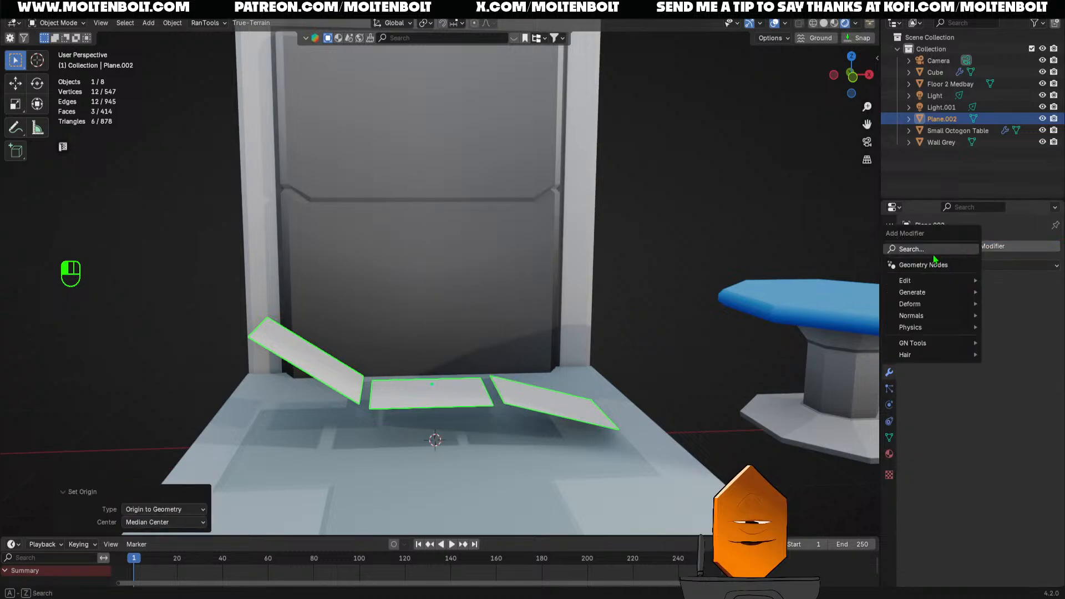
pyautogui.click(934, 250)
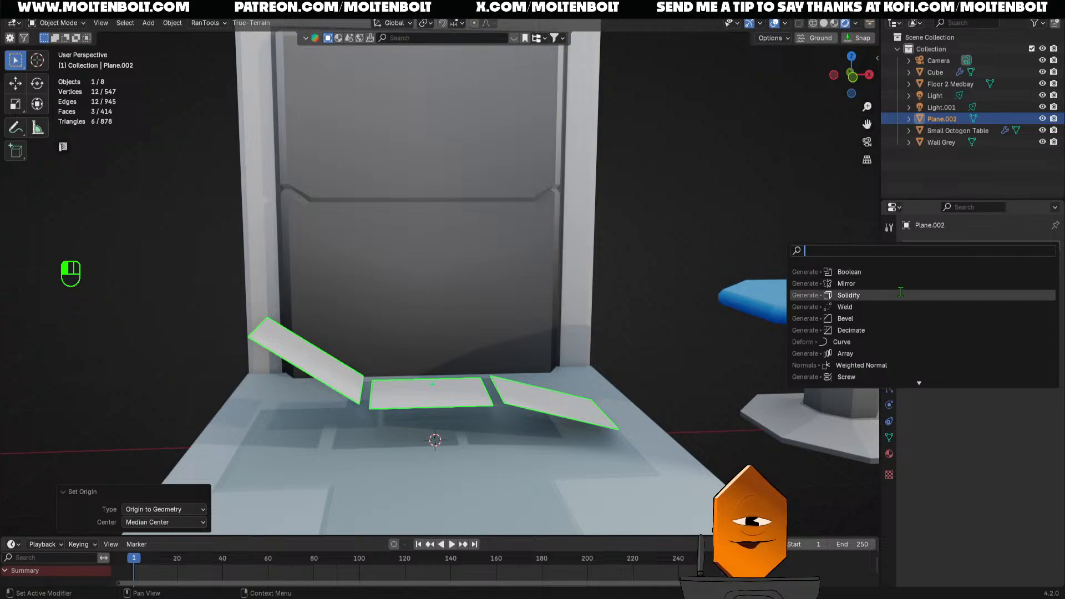
pyautogui.click(933, 295)
pyautogui.keyDown('shift'); pyautogui.moveTo(992, 334); pyautogui.dragTo(1024, 333); pyautogui.keyUp('shift')
pyautogui.moveTo(625, 387); pyautogui.dragTo(642, 369, button='middle')
# Convert the solidified planes to real mesh geometry so that their side faces can be edited
pyautogui.press('Tab')
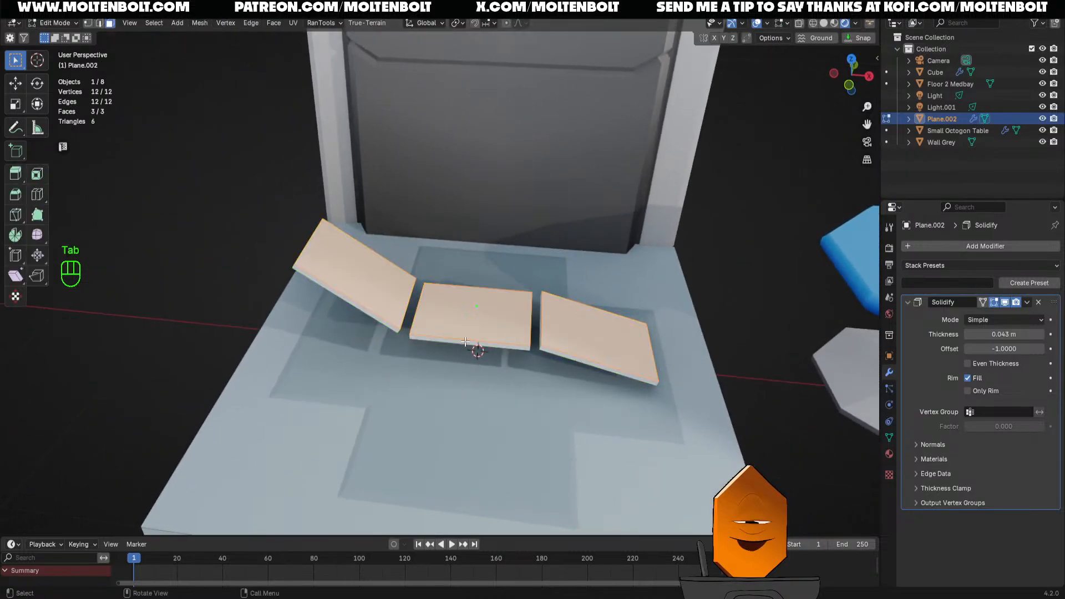
pyautogui.keyDown('ctrl'); pyautogui.moveTo(463, 332); pyautogui.dragTo(505, 294, button='middle'); pyautogui.keyUp('ctrl')
pyautogui.moveTo(527, 370); pyautogui.dragTo(552, 355, button='middle')
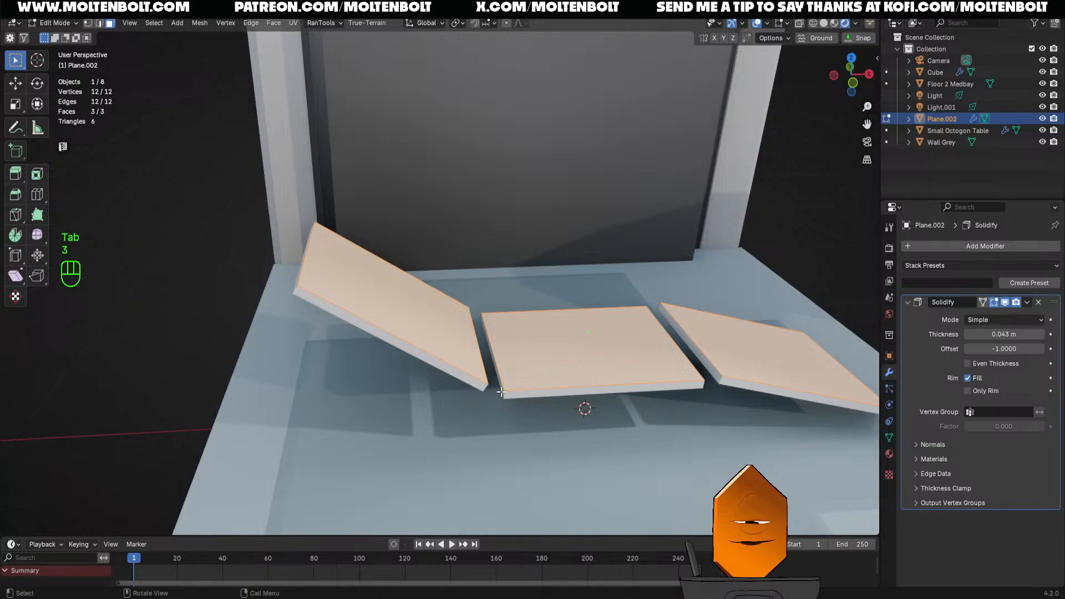
pyautogui.click(511, 389)
pyautogui.press('Tab')
pyautogui.press('q')
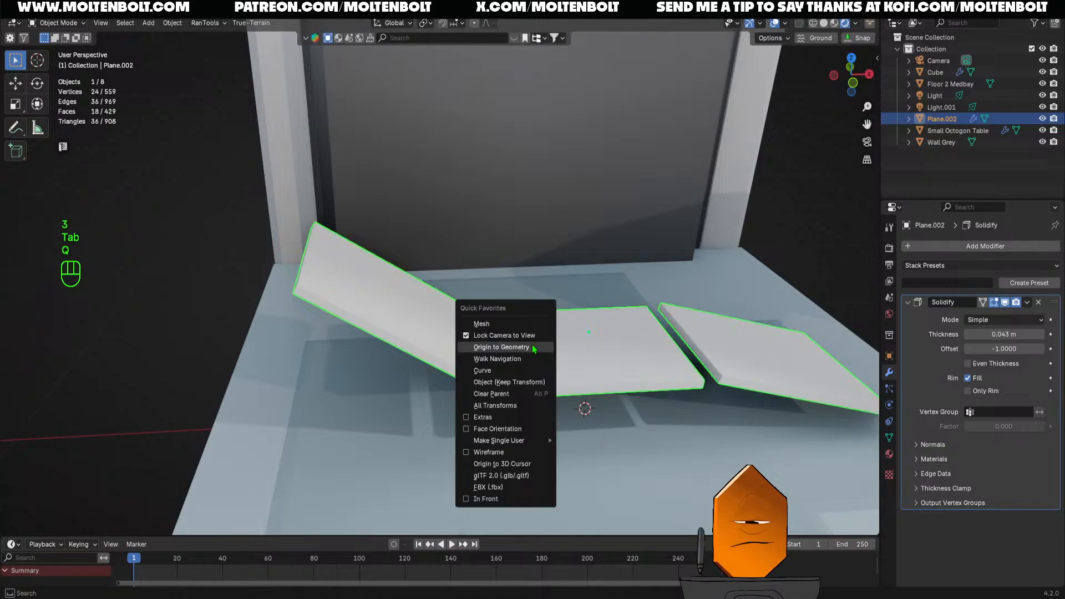
pyautogui.click(524, 347)
# Duplicate the middle slab's side face facing the raised slab about 0.012 m along negative X and extrude it about 0.126 m outward
pyautogui.press('Tab')
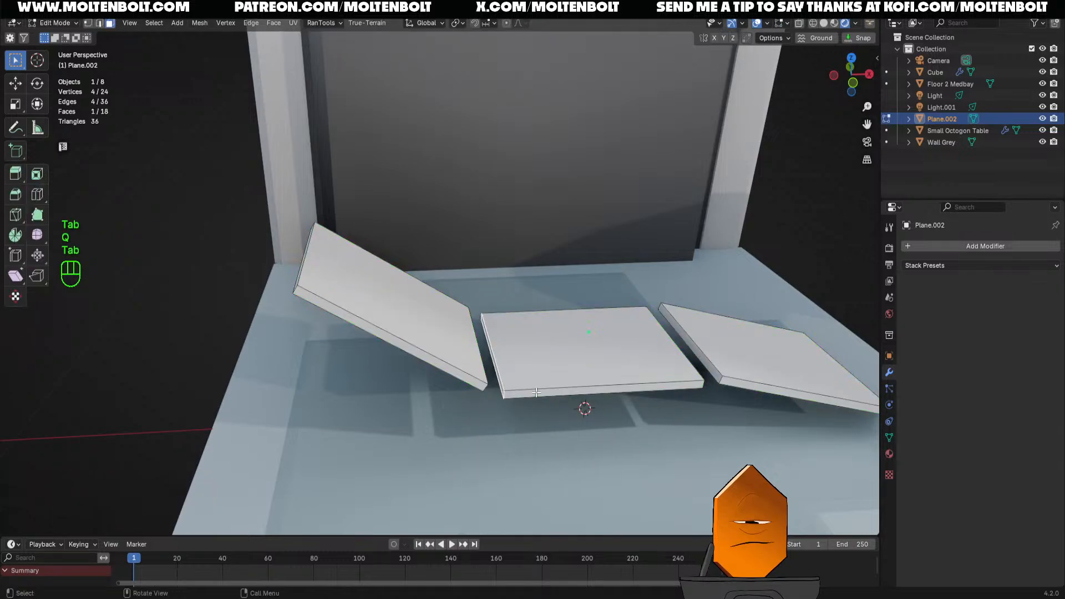
pyautogui.hotkey('shift', 'd')
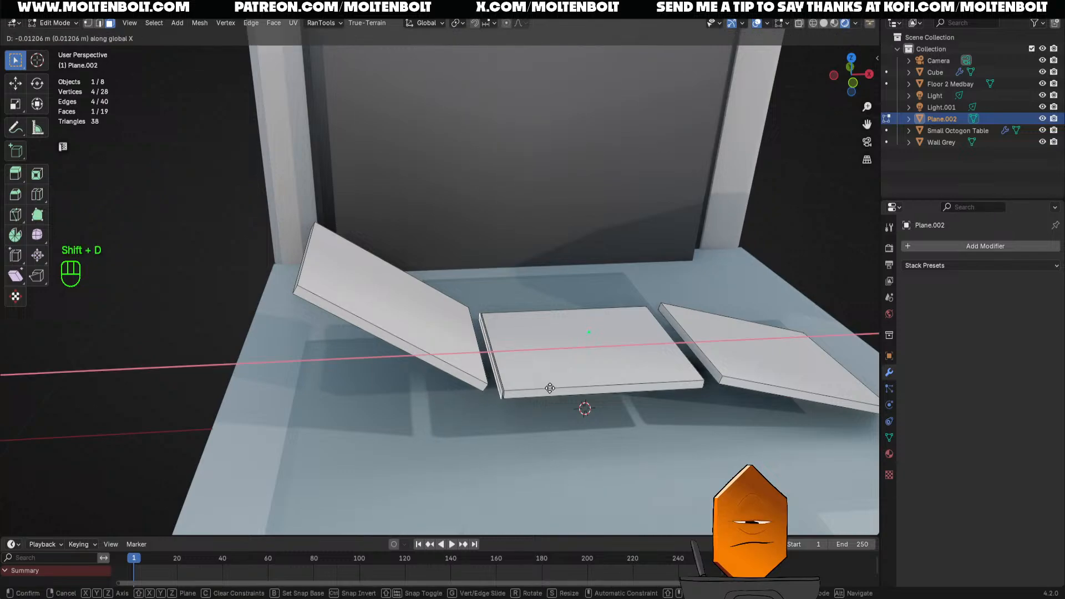
pyautogui.click(550, 388)
pyautogui.press('e')
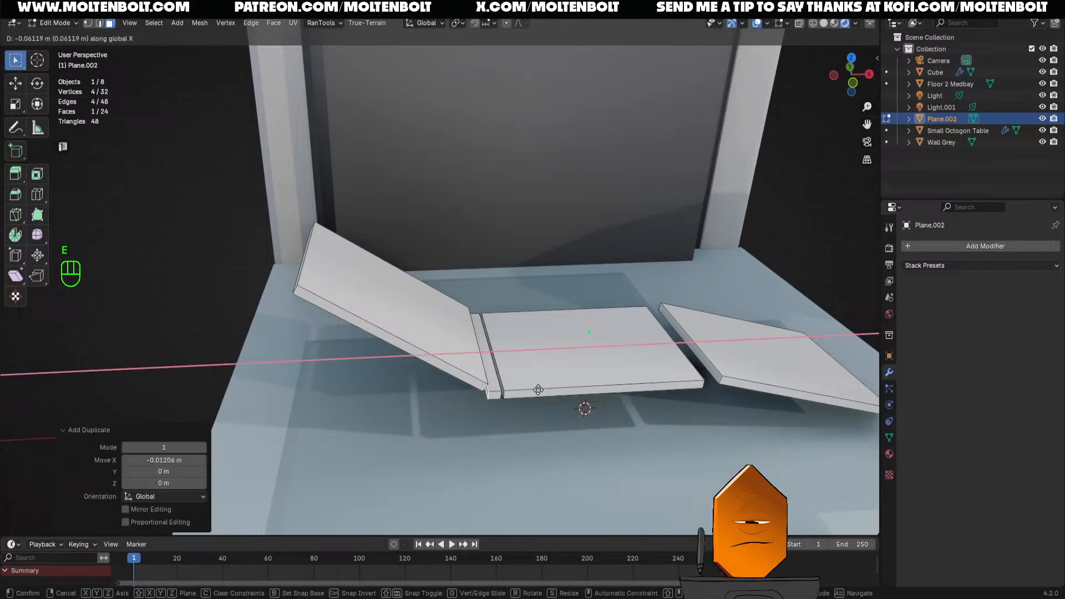
pyautogui.click(525, 394)
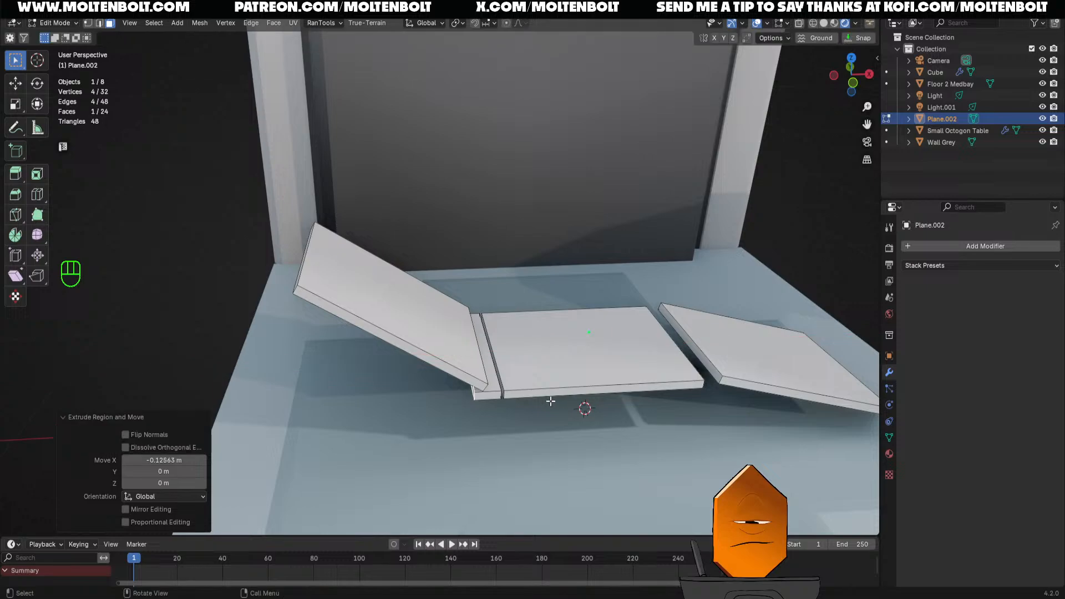
# Duplicate the whole extruded connector strip about 1.09 m along X to the other end of the middle slab
pyautogui.press('l')
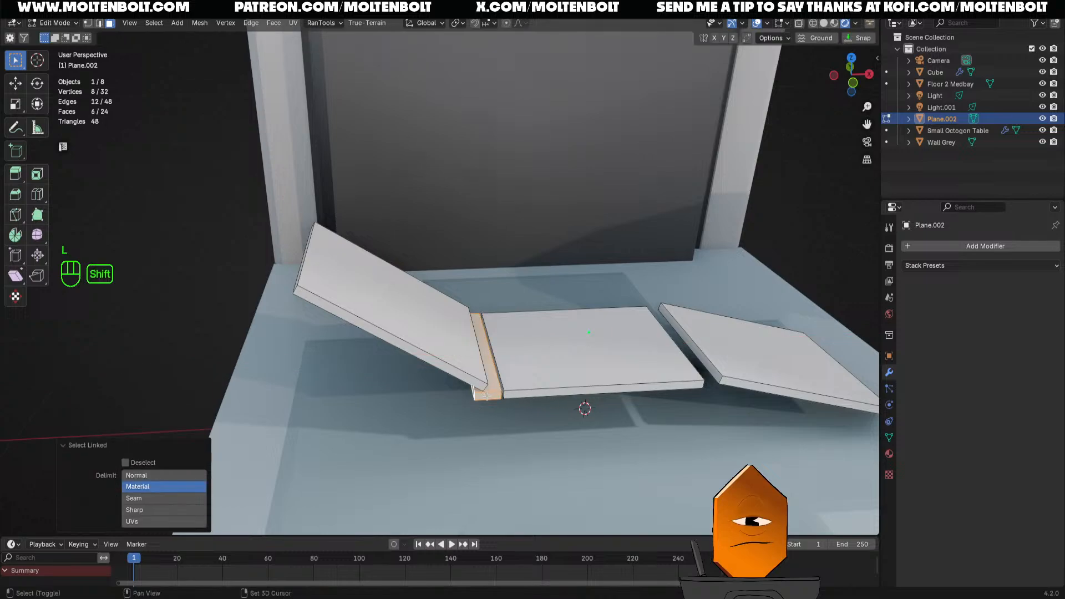
pyautogui.hotkey('shift', 'd')
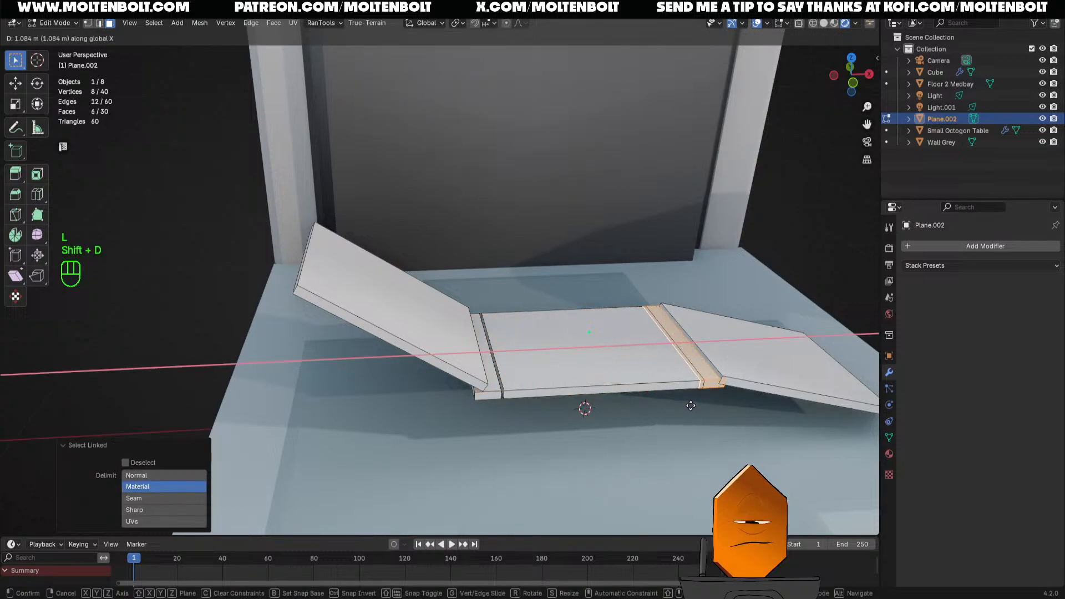
pyautogui.click(692, 406)
pyautogui.keyDown('ctrl'); pyautogui.moveTo(691, 405); pyautogui.dragTo(580, 368, button='middle'); pyautogui.keyUp('ctrl')
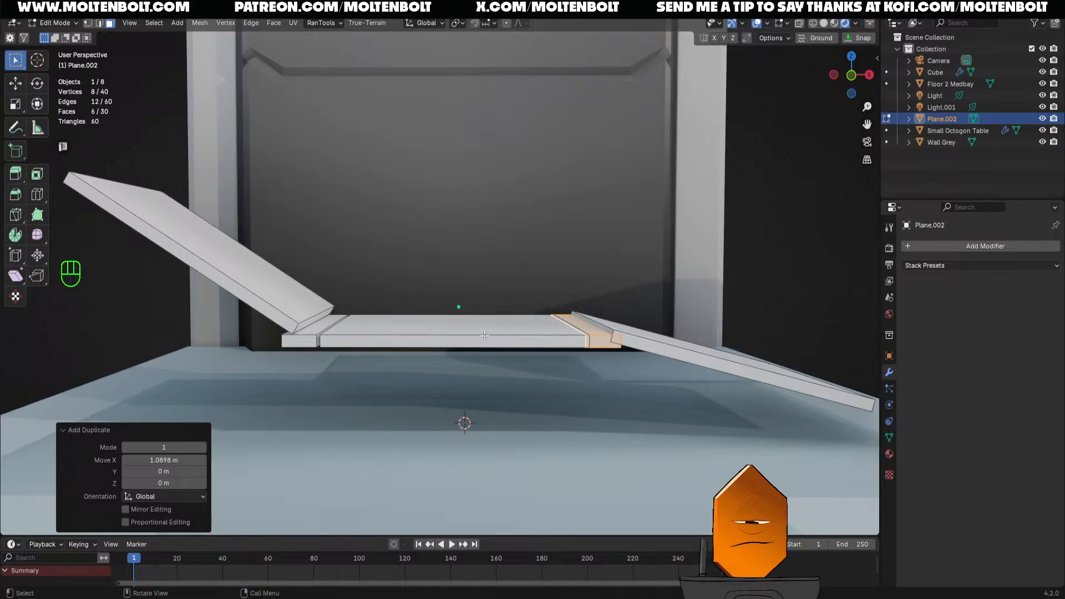
# Scale the duplicated strip to about 0.52 along X and shift it about 0.009 m along negative X
pyautogui.moveTo(368, 338); pyautogui.dragTo(681, 343, button='middle')
pyautogui.press('s')
pyautogui.press('x')
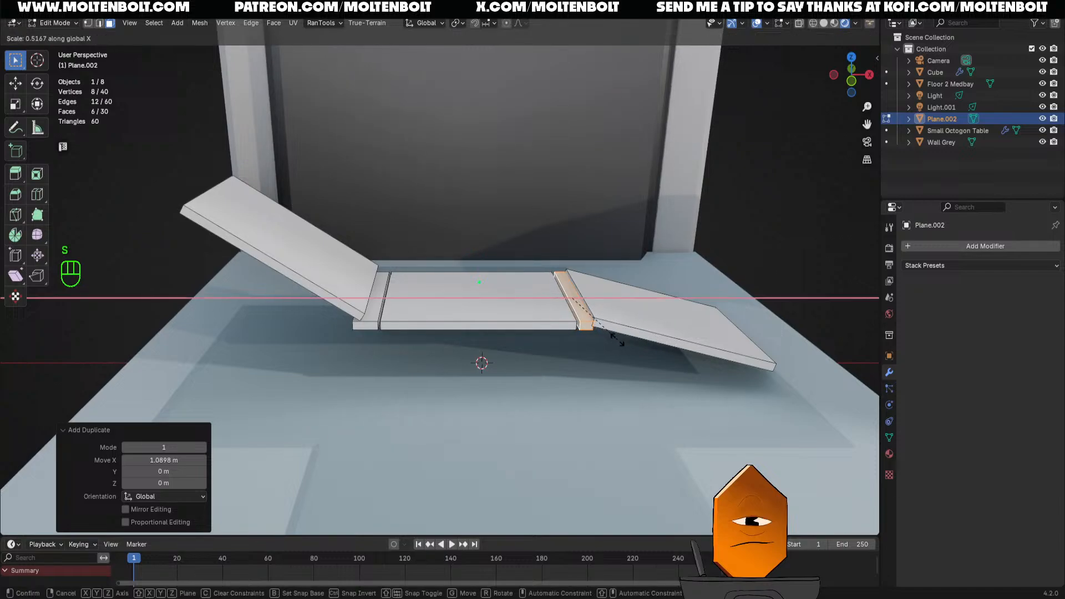
pyautogui.click(617, 340)
pyautogui.press('g')
pyautogui.press('x')
pyautogui.click(615, 341)
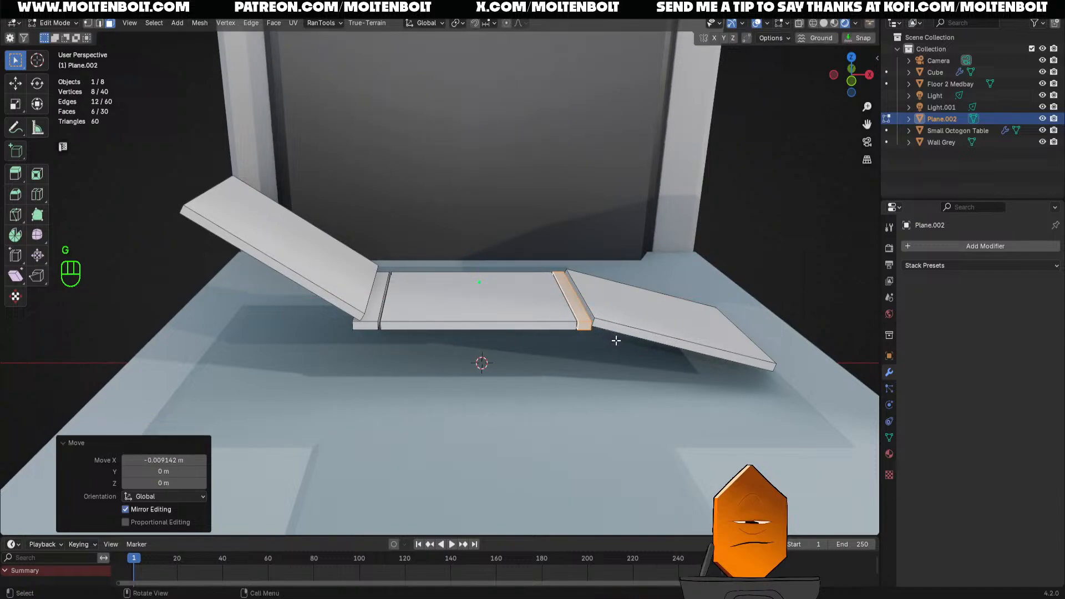
# Narrow the selected connector strip along X, starting with a scale of about 0.95, and shift it about 0.006 m along negative X
pyautogui.press('s')
pyautogui.press('x')
pyautogui.click(612, 340)
pyautogui.press('g')
pyautogui.press('x')
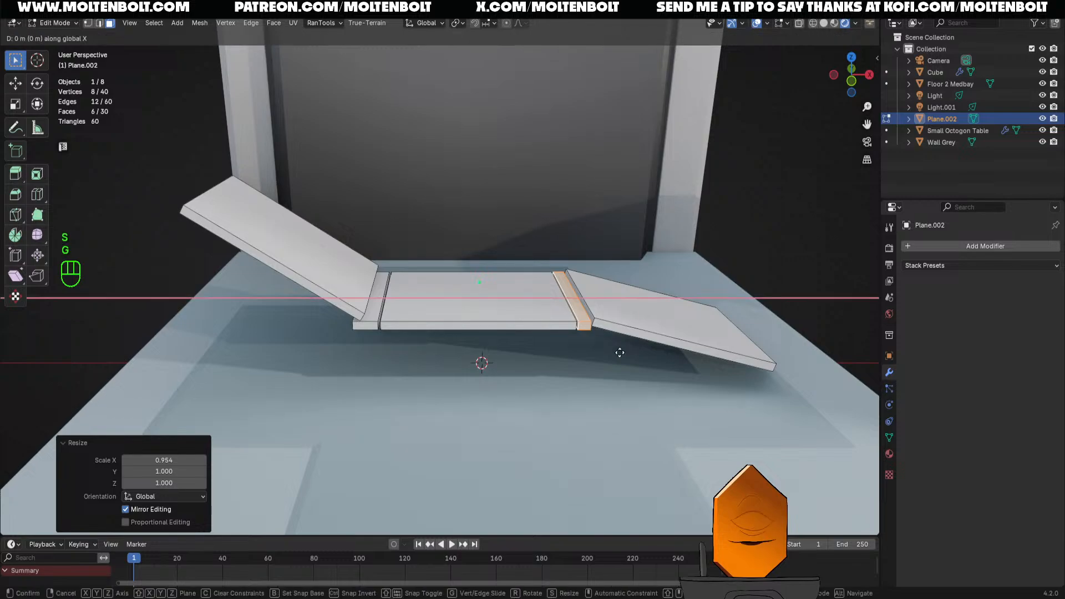
pyautogui.click(619, 354)
pyautogui.press('s')
pyautogui.press('x')
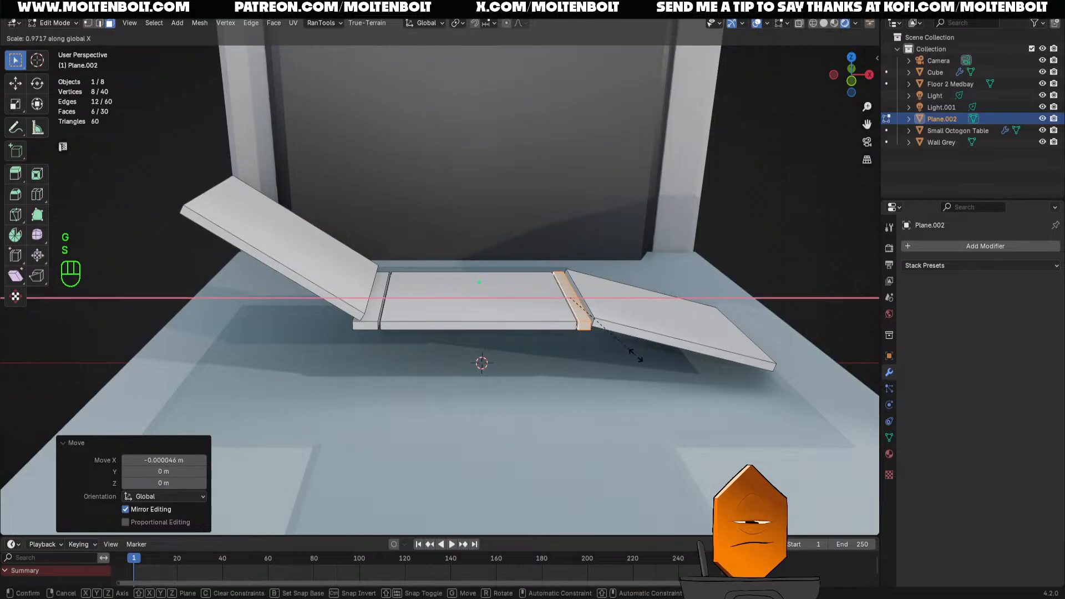
pyautogui.click(630, 355)
pyautogui.press('g')
pyautogui.press('x')
pyautogui.click(628, 355)
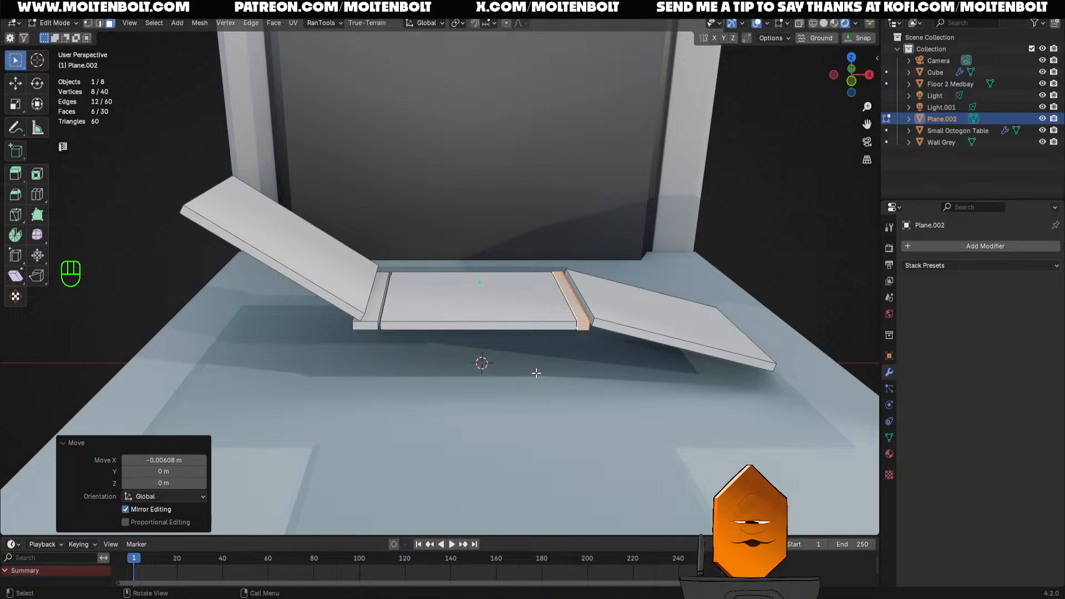
# Scale the selected connector strip to about 0.86 along Z
pyautogui.press('KP_1')
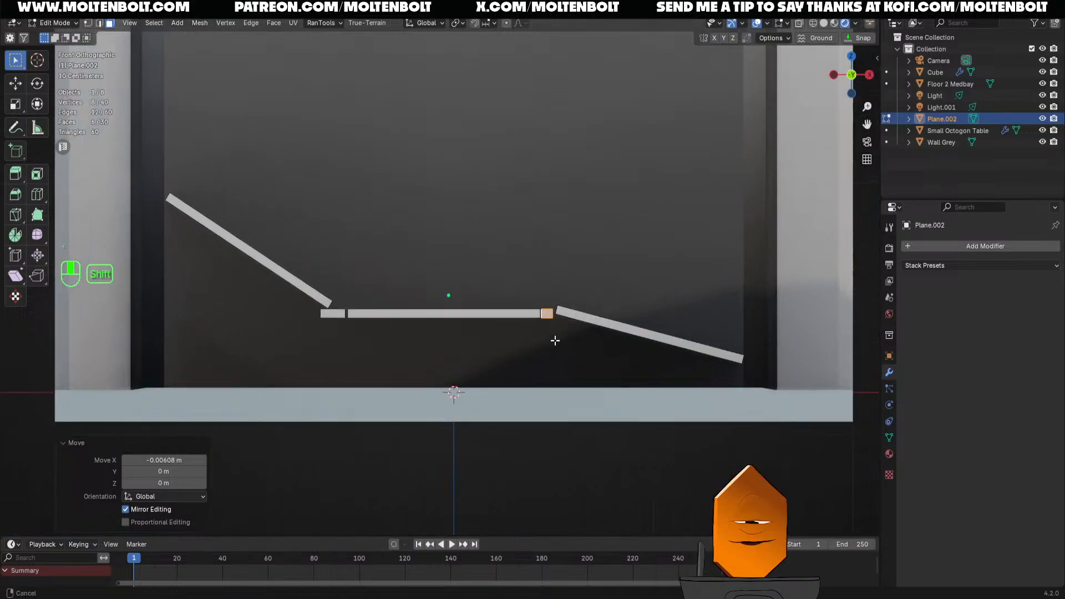
pyautogui.scroll(4, 554, 340)
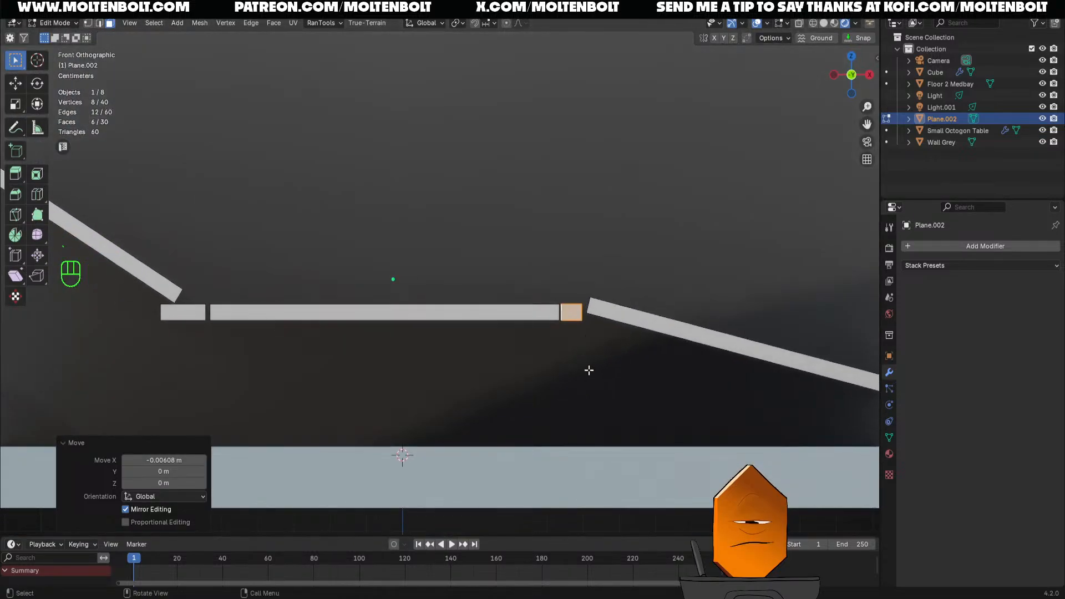
pyautogui.press('s')
pyautogui.press('z')
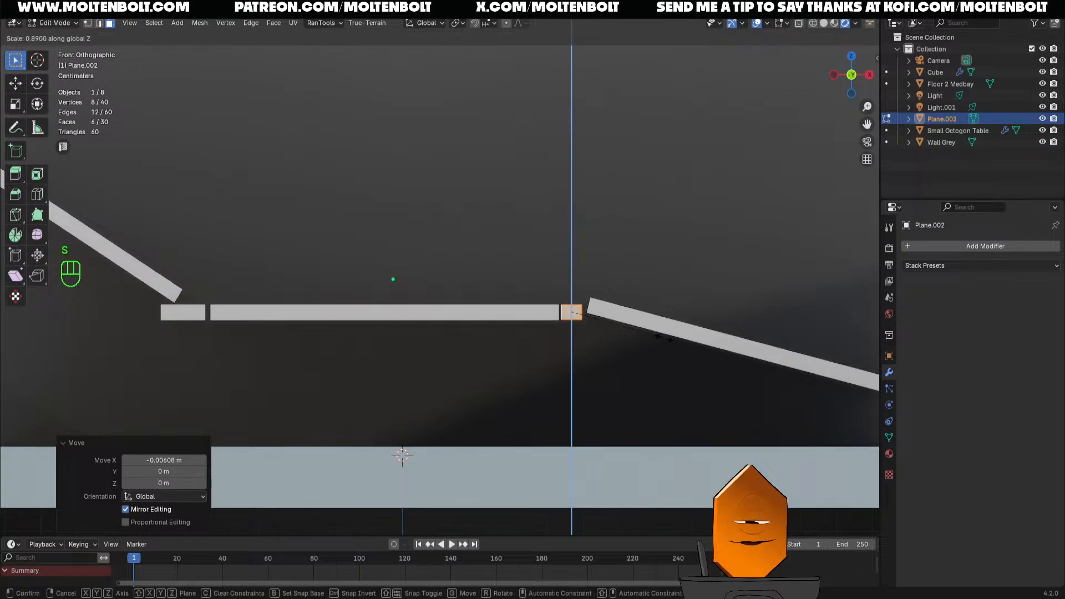
pyautogui.click(661, 338)
pyautogui.keyDown('ctrl'); pyautogui.moveTo(661, 338); pyautogui.dragTo(553, 378, button='middle'); pyautogui.keyUp('ctrl')
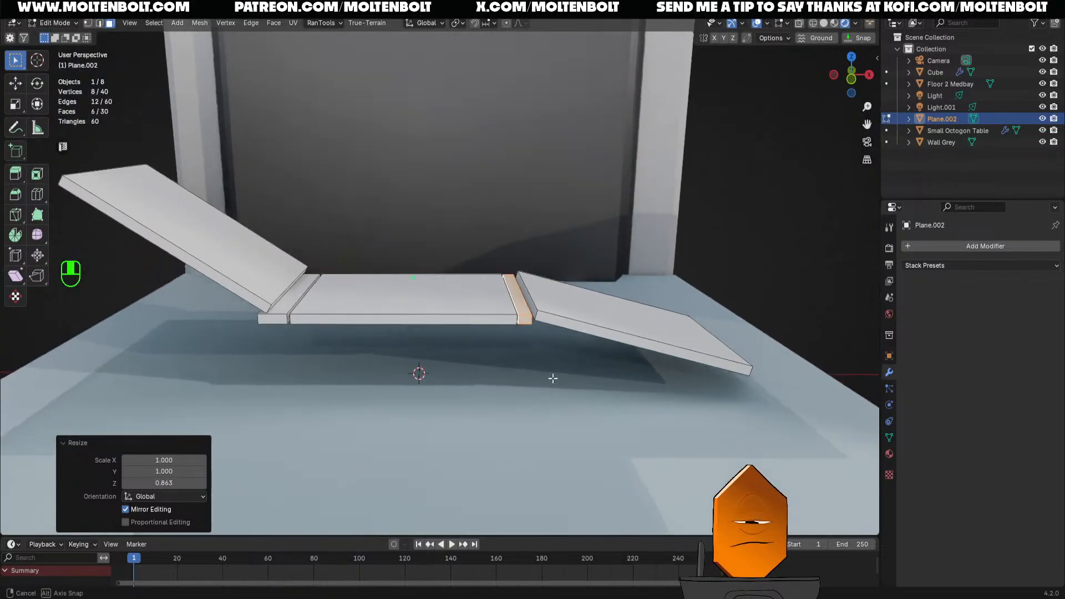
# Duplicate the connector strip about 0.047 m along X and 0.042 m down, below the start of the lowered slab
pyautogui.press('KP_1')
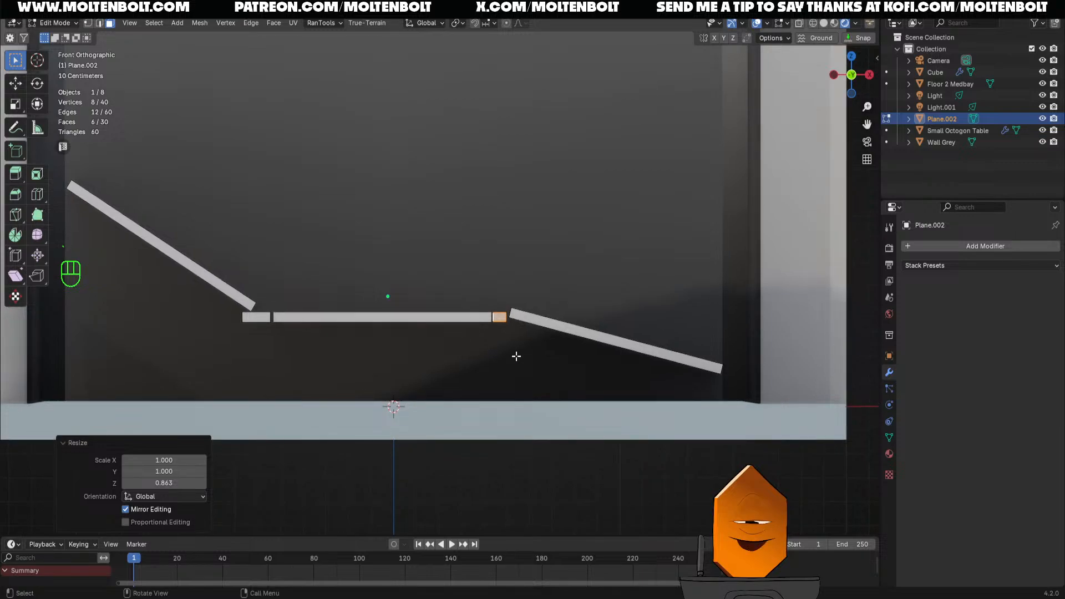
pyautogui.hotkey('shift', 'd')
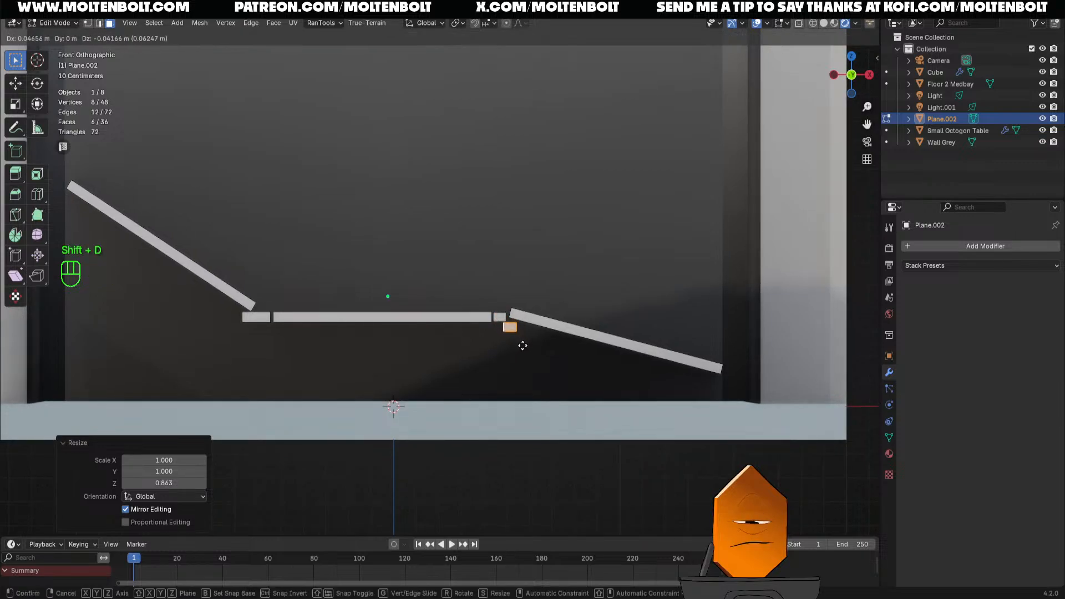
pyautogui.click(522, 346)
pyautogui.moveTo(557, 356)
pyautogui.mouseDown(button='middle')
pyautogui.moveTo(554, 388)
pyautogui.moveTo(553, 351)
pyautogui.mouseUp(button='middle')
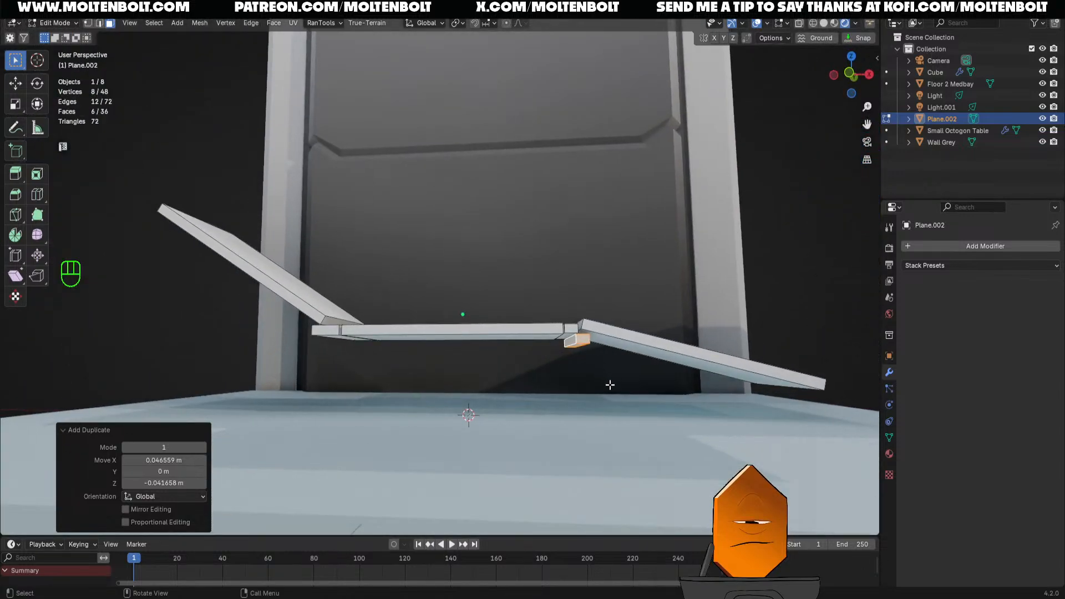
pyautogui.press('KP_1')
pyautogui.press('e')
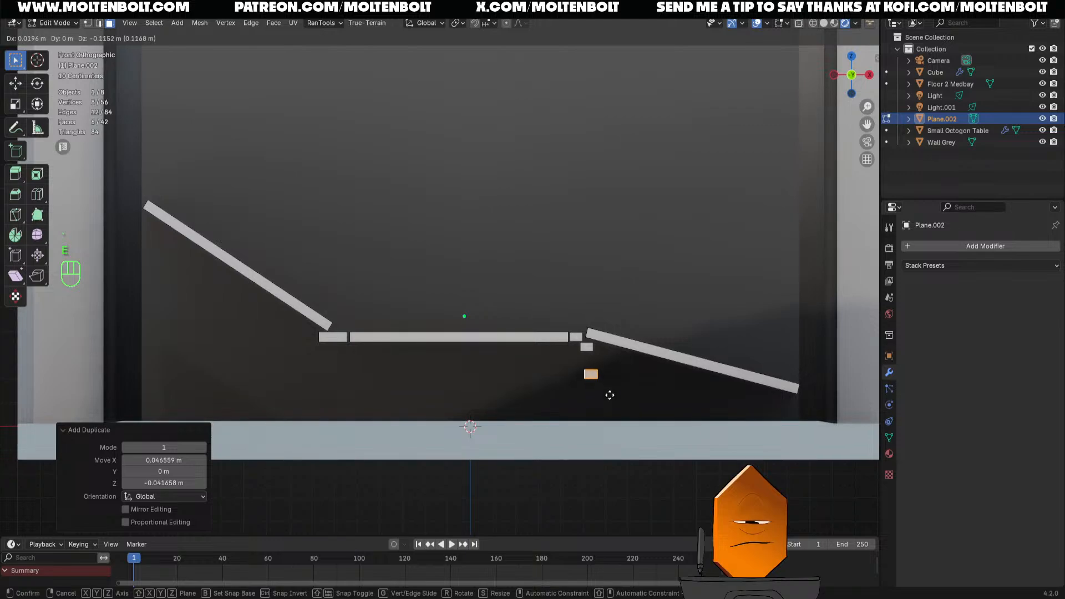
pyautogui.rightClick(610, 395)
pyautogui.hotkey('ctrl', 'z')
# Extrude the underside of the duplicated strip about 0.30 m down to the floor as a support leg
pyautogui.moveTo(610, 380); pyautogui.dragTo(606, 355, button='middle')
pyautogui.press('3')
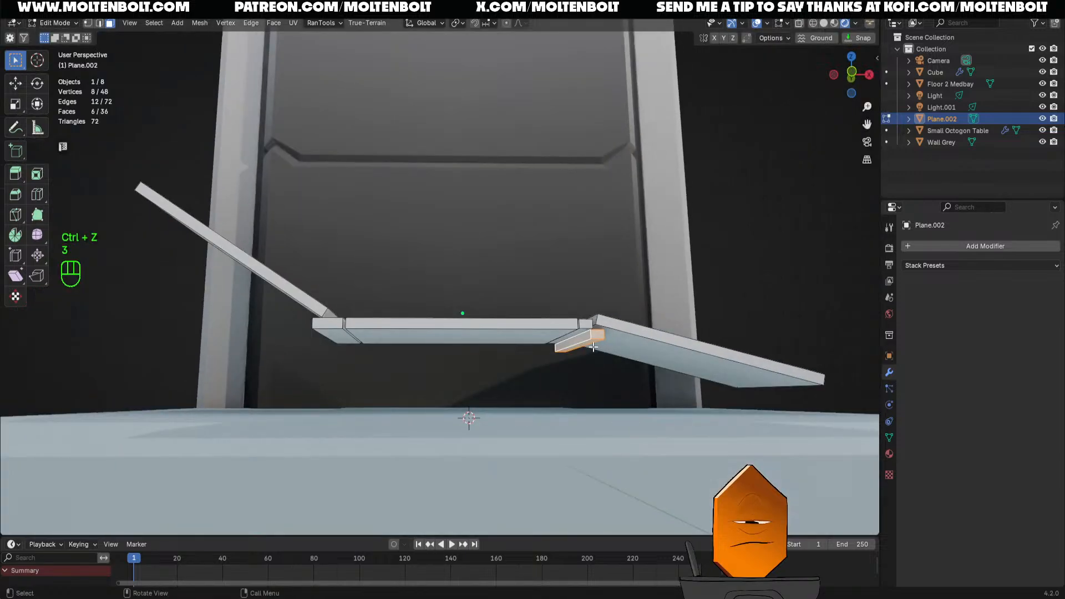
pyautogui.click(594, 347)
pyautogui.click(592, 348)
pyautogui.press('e')
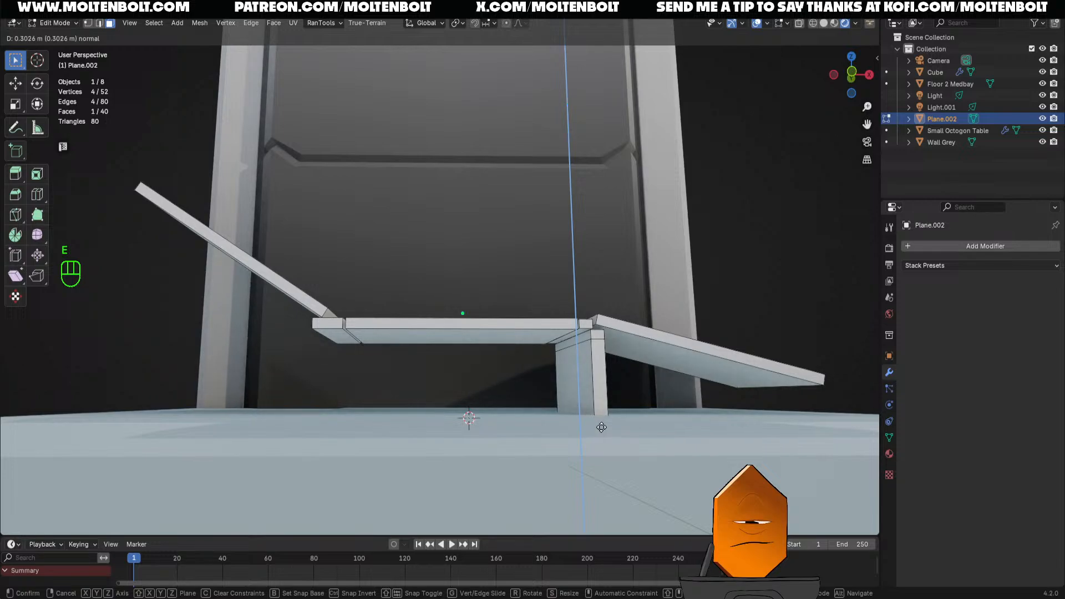
pyautogui.click(601, 427)
# Extrude the underside of the connector strip beneath the raised slab about 0.335 m down as the second support leg
pyautogui.moveTo(411, 392); pyautogui.dragTo(359, 354, button='middle')
pyautogui.press('3')
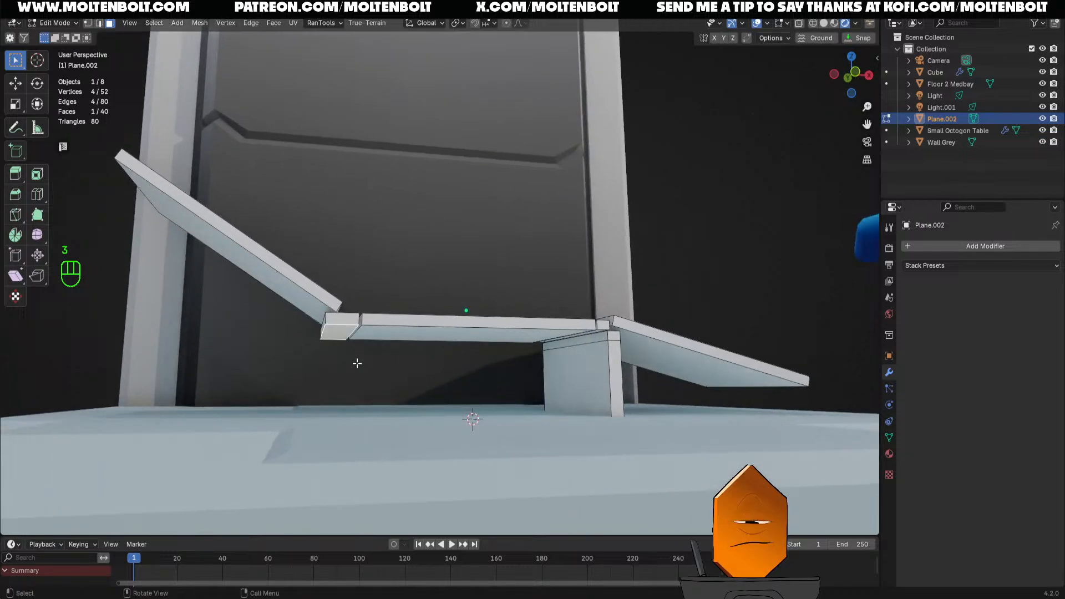
pyautogui.press('e')
pyautogui.click(354, 446)
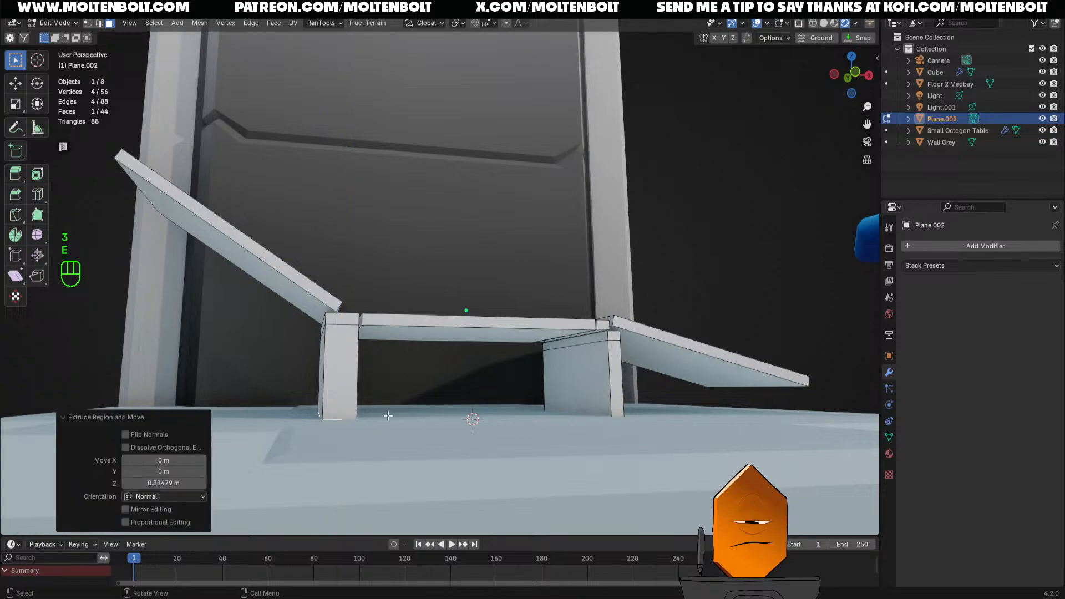
# Extrude the raised slab's lower end face about 0.08 m outward into the connector strip
pyautogui.moveTo(355, 446); pyautogui.dragTo(402, 335, button='middle')
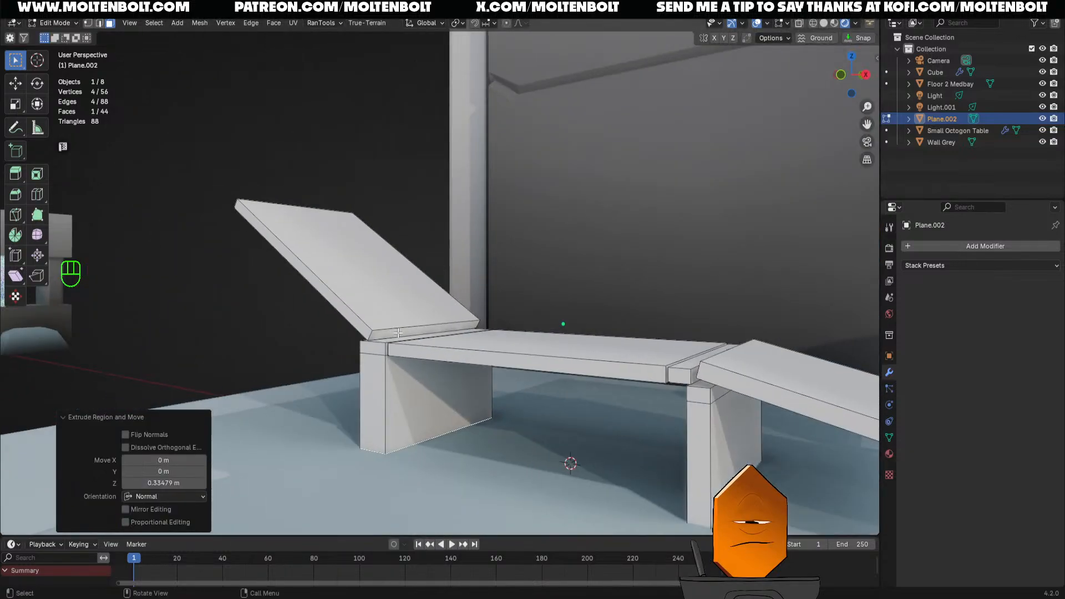
pyautogui.click(399, 330)
pyautogui.press('g')
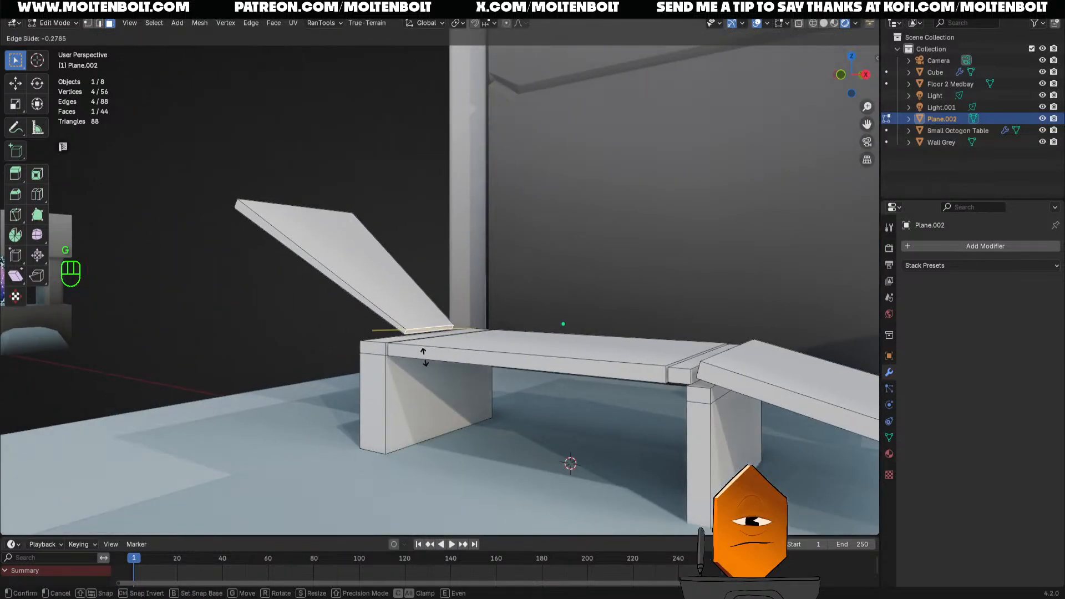
pyautogui.press('e')
pyautogui.rightClick(419, 353)
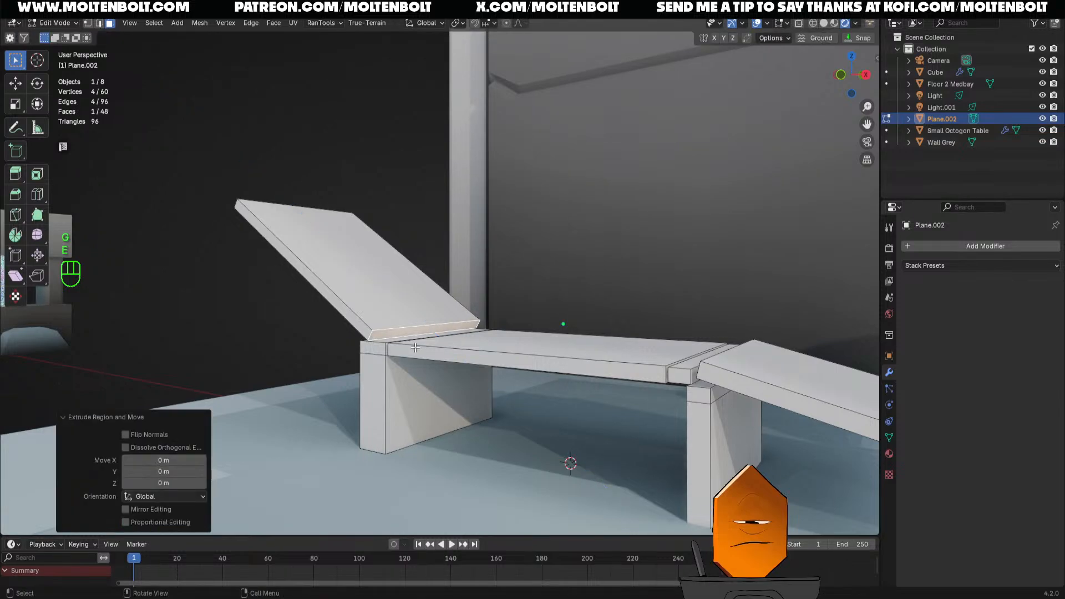
pyautogui.press('e')
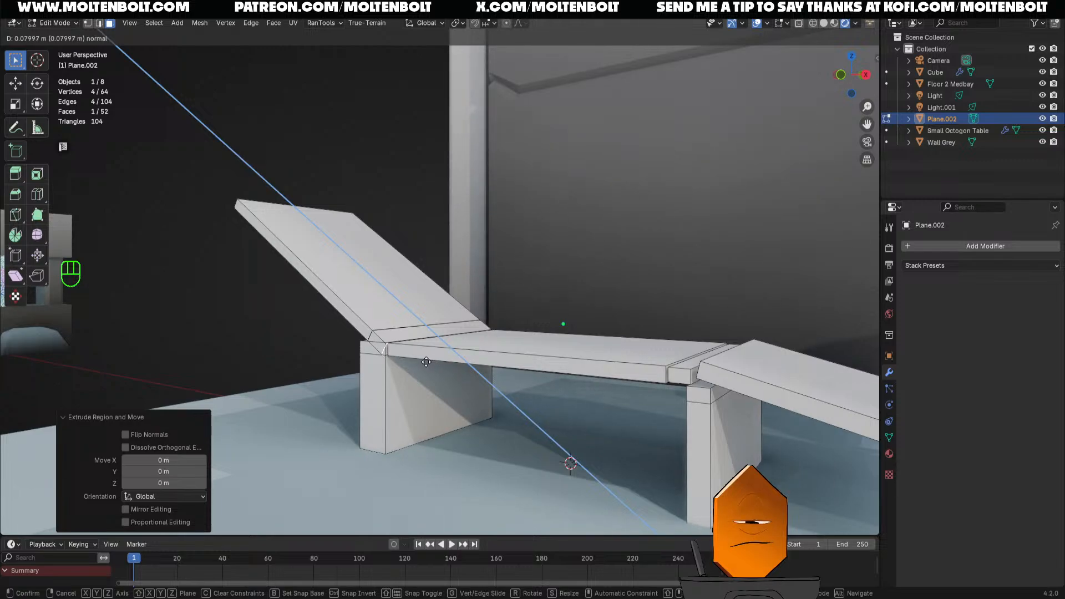
pyautogui.click(428, 362)
# Move the whole raised slab about 0.017 m along negative X in the front view
pyautogui.moveTo(428, 362); pyautogui.dragTo(497, 378, button='middle')
pyautogui.moveTo(497, 377); pyautogui.dragTo(523, 375, button='middle')
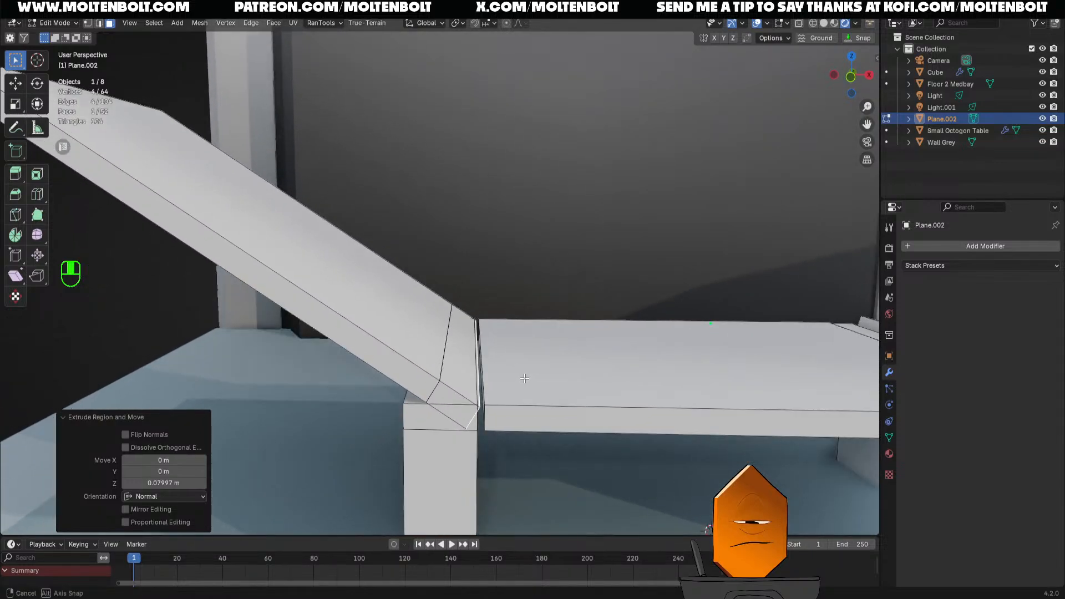
pyautogui.press('KP_7')
pyautogui.press('`')
pyautogui.press('`')
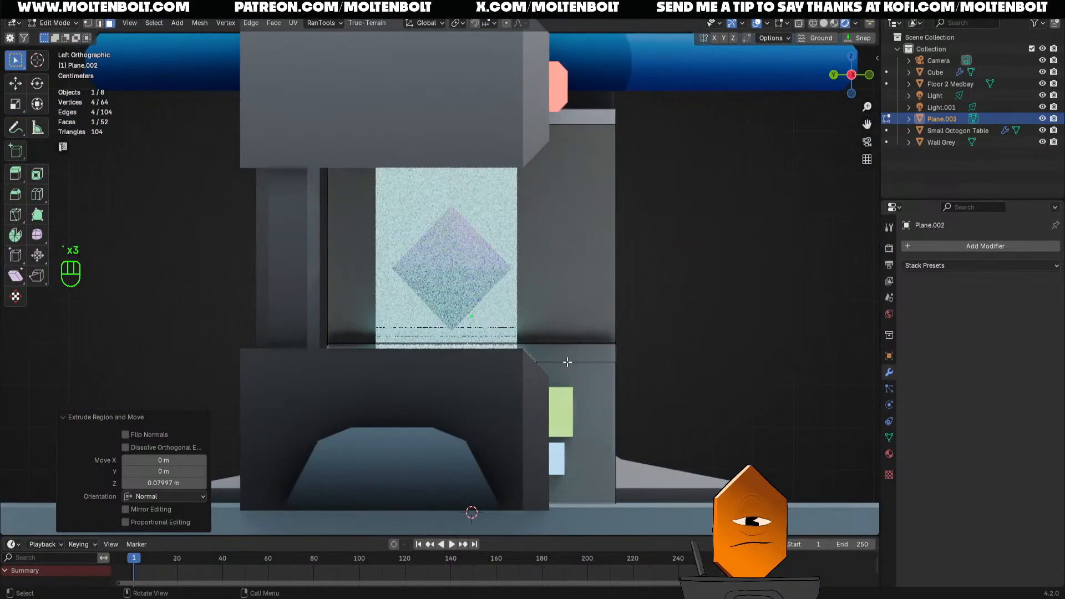
pyautogui.press('`')
pyautogui.keyDown('ctrl'); pyautogui.moveTo(516, 305); pyautogui.dragTo(538, 427, button='middle'); pyautogui.keyUp('ctrl')
pyautogui.keyDown('shift'); pyautogui.moveTo(538, 428); pyautogui.dragTo(497, 355, button='middle'); pyautogui.keyUp('shift')
pyautogui.keyDown('shift'); pyautogui.moveTo(492, 393); pyautogui.dragTo(511, 335, button='middle'); pyautogui.keyUp('shift')
pyautogui.keyDown('ctrl'); pyautogui.moveTo(509, 377); pyautogui.dragTo(508, 322, button='middle'); pyautogui.keyUp('ctrl')
pyautogui.scroll(-1, 433, 321)
pyautogui.press('l')
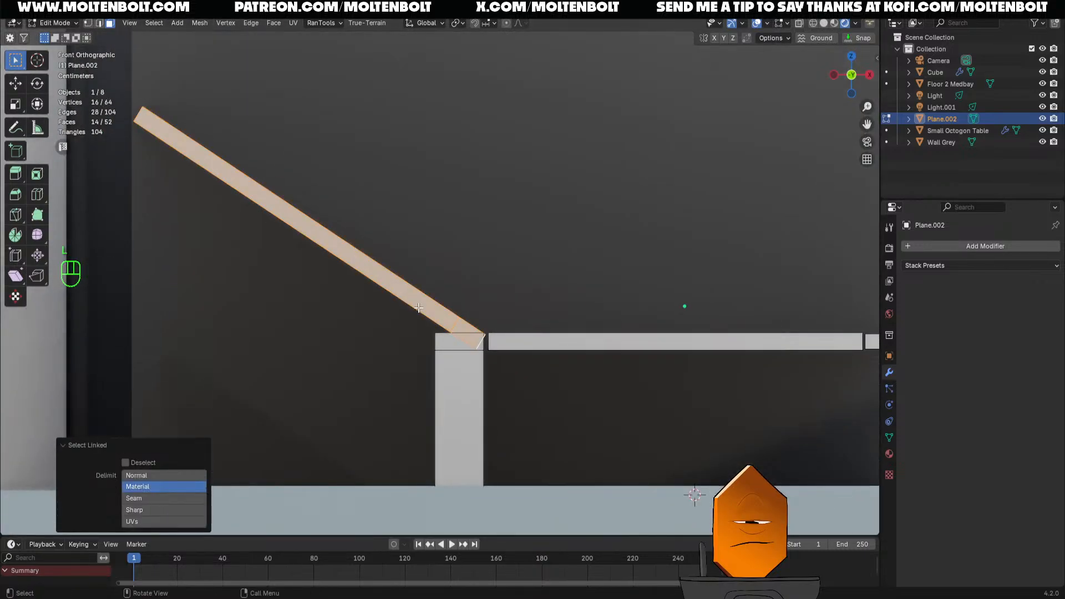
pyautogui.press('g')
pyautogui.press('x')
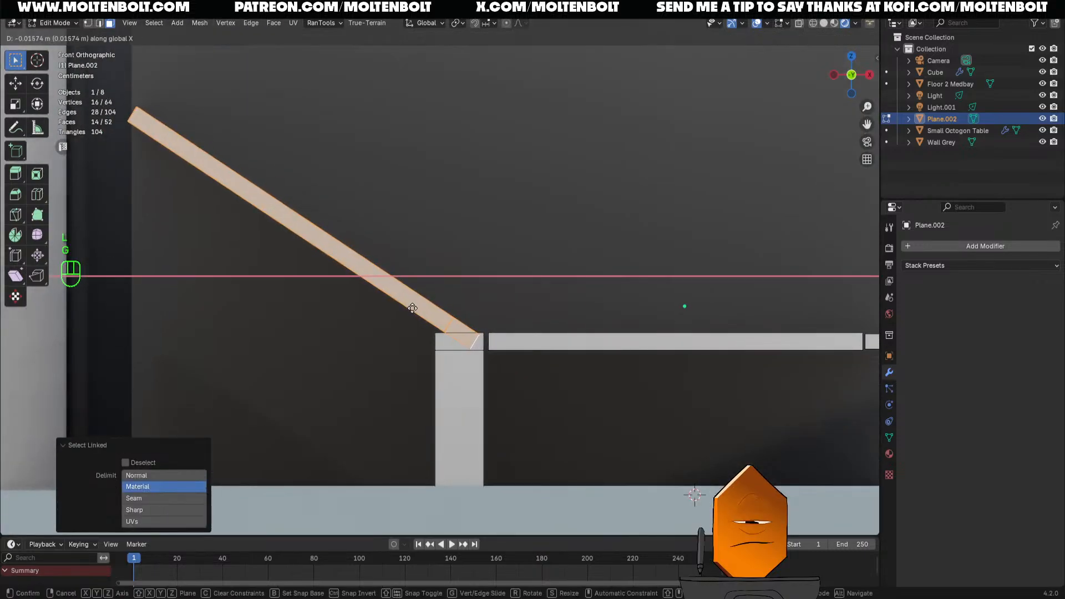
pyautogui.click(418, 314)
# Hide everything except the raised slab, delete its lower end face, and reveal the hidden geometry again
pyautogui.moveTo(418, 315); pyautogui.dragTo(454, 368, button='middle')
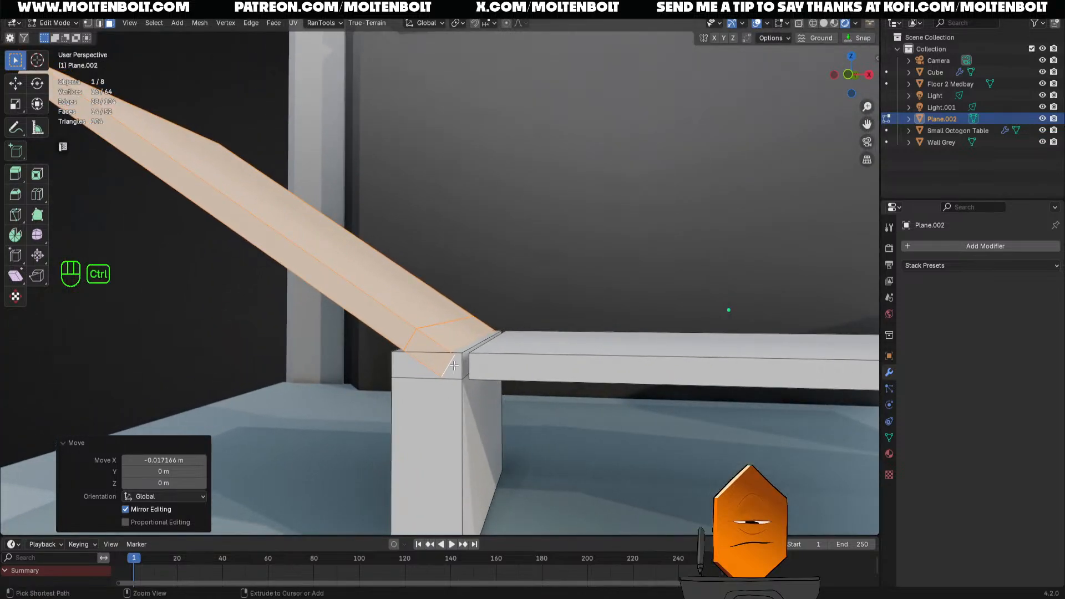
pyautogui.hotkey('ctrl', 'i')
pyautogui.press('h')
pyautogui.moveTo(454, 366); pyautogui.dragTo(458, 382, button='middle')
pyautogui.press('3')
pyautogui.click(436, 333)
pyautogui.press('x')
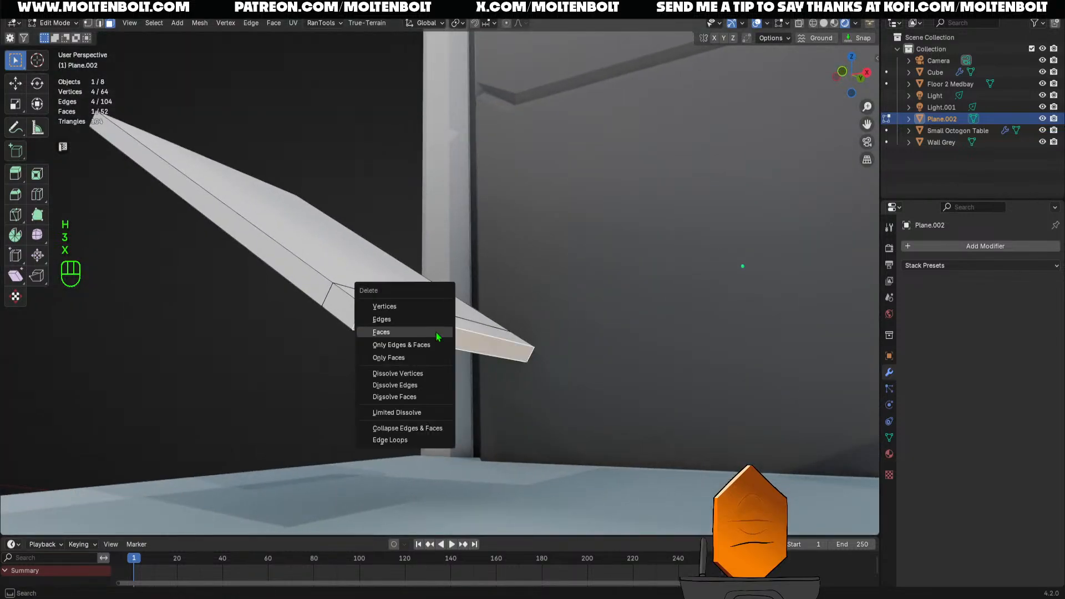
pyautogui.click(436, 332)
pyautogui.hotkey('alt', 'h')
# Isolate the bed, delete the bottom faces of both support legs, and return to the full scene in Object Mode
pyautogui.keyDown('ctrl'); pyautogui.moveTo(468, 280); pyautogui.dragTo(504, 266, button='middle'); pyautogui.keyUp('ctrl')
pyautogui.press('/')
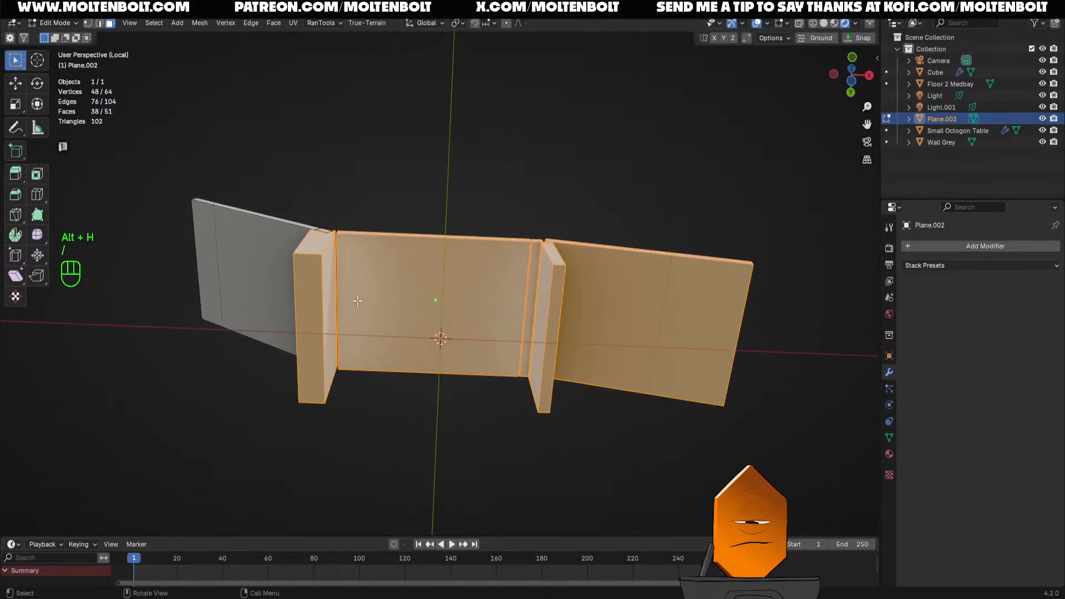
pyautogui.press('3')
pyautogui.click(312, 311)
pyautogui.keyDown('shift'); pyautogui.click(552, 345); pyautogui.keyUp('shift')
pyautogui.press('x')
pyautogui.click(558, 333)
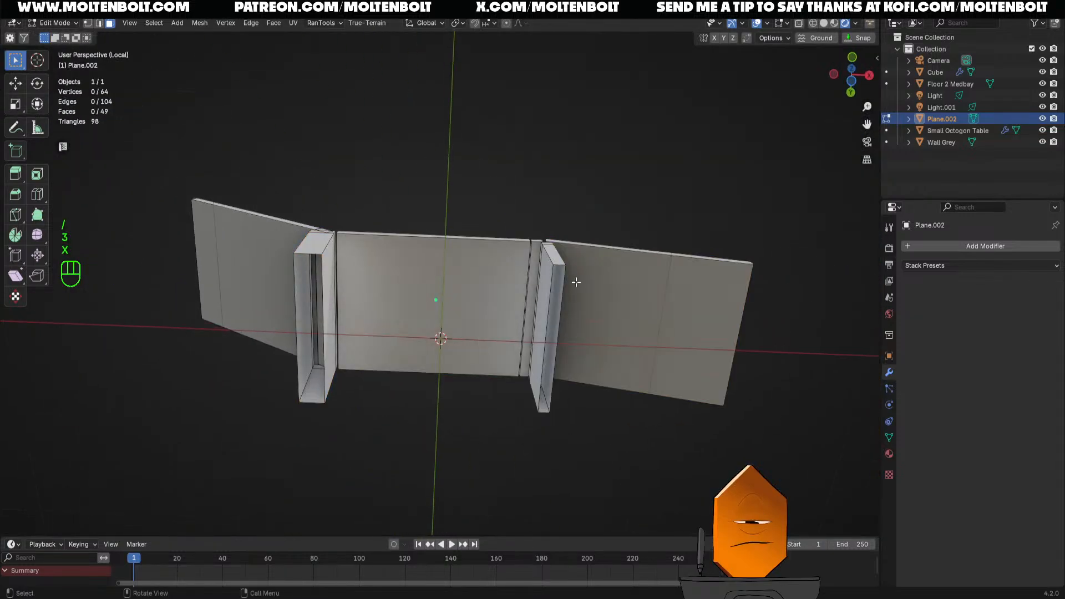
pyautogui.moveTo(557, 333); pyautogui.dragTo(524, 441, button='middle')
pyautogui.keyDown('shift'); pyautogui.moveTo(577, 420); pyautogui.dragTo(517, 397, button='middle'); pyautogui.keyUp('shift')
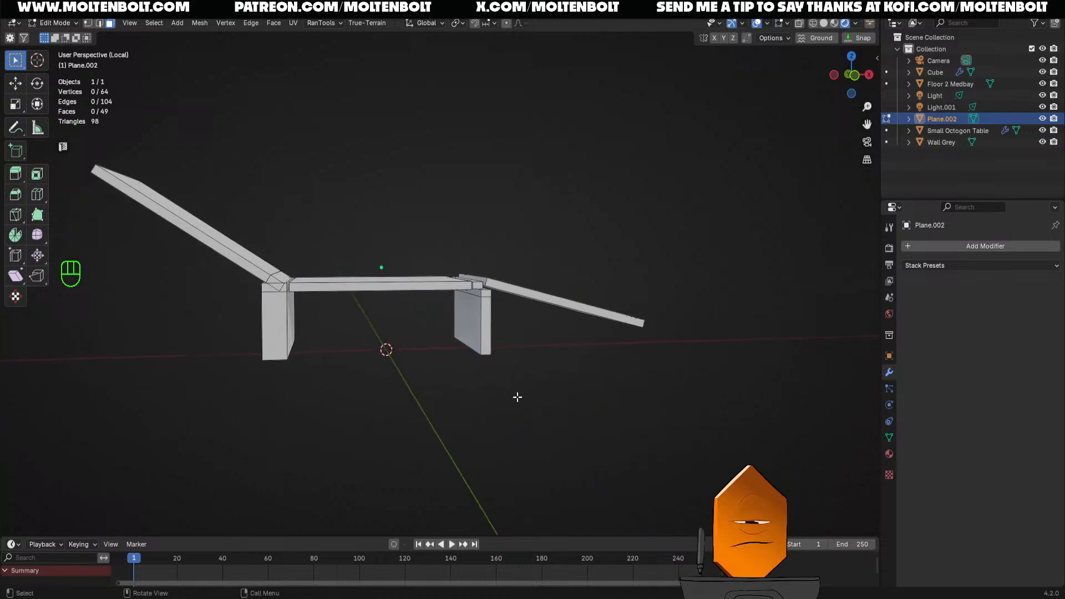
pyautogui.moveTo(435, 361); pyautogui.dragTo(516, 330, button='middle')
pyautogui.press('Tab')
pyautogui.press('/')
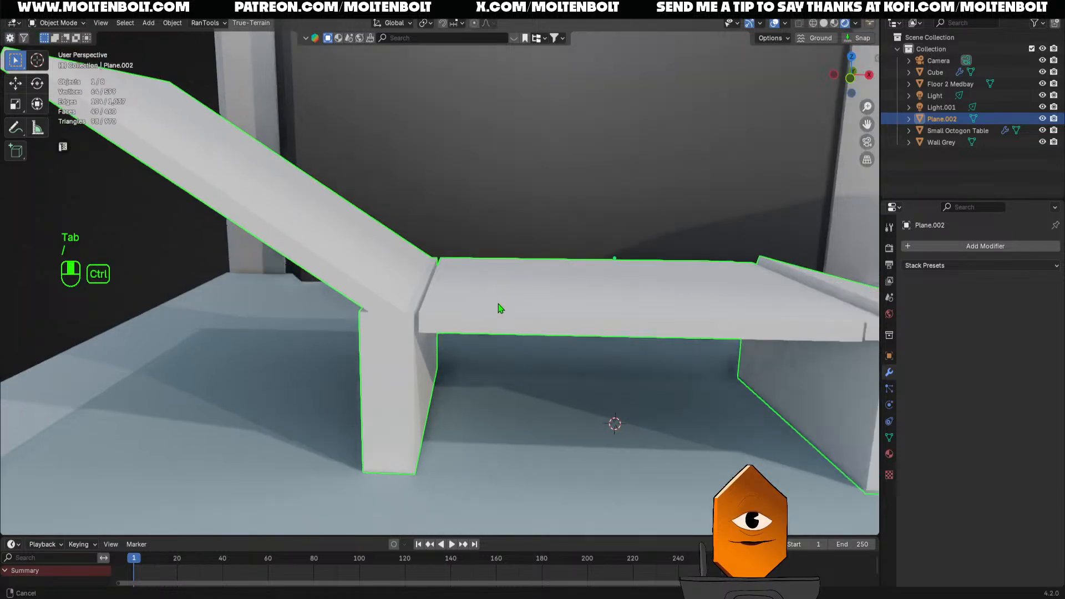
# Delete the raised, middle and lowered slabs from the bed mesh
pyautogui.press('Tab')
pyautogui.press('`')
pyautogui.click(378, 199)
pyautogui.moveTo(432, 235); pyautogui.dragTo(347, 258, button='middle')
pyautogui.press('l')
pyautogui.press('l')
pyautogui.press('l')
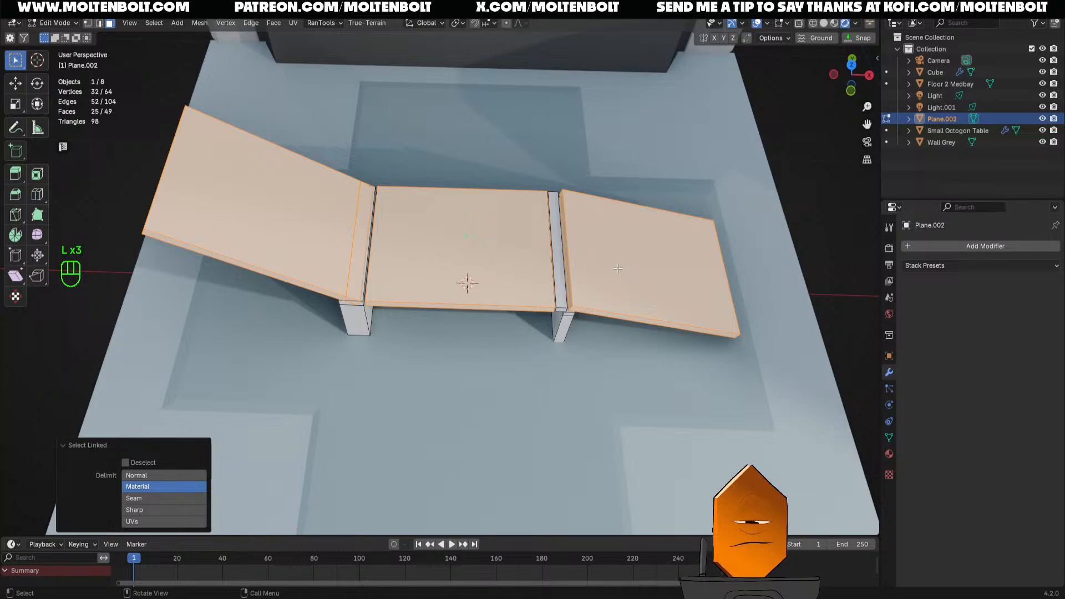
pyautogui.press('x')
pyautogui.click(620, 272)
# Delete the loose connector strip above the narrower leg and leave Edit Mode, keeping only the two support legs
pyautogui.moveTo(619, 273); pyautogui.dragTo(583, 249, button='middle')
pyautogui.press('l')
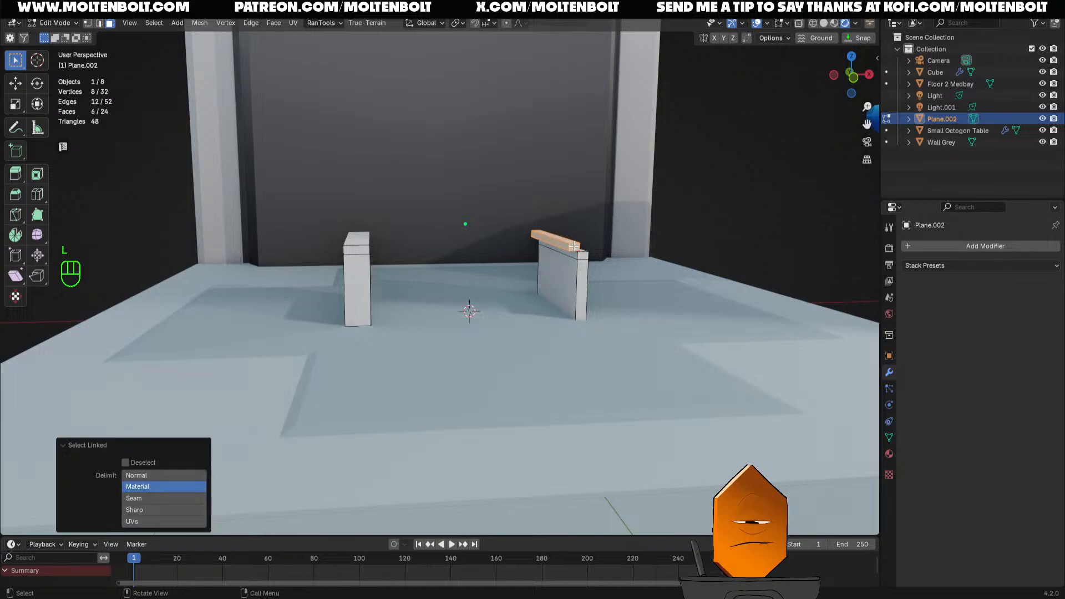
pyautogui.press('x')
pyautogui.click(574, 247)
pyautogui.moveTo(617, 265); pyautogui.dragTo(599, 332, button='middle')
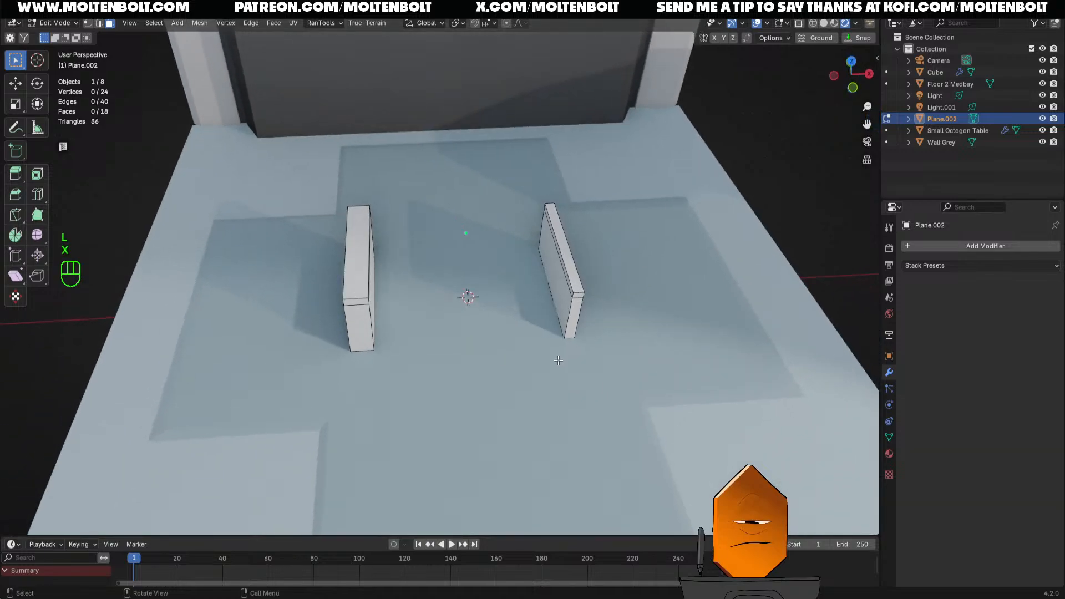
pyautogui.press('Tab')
pyautogui.hotkey('shift', 'a')
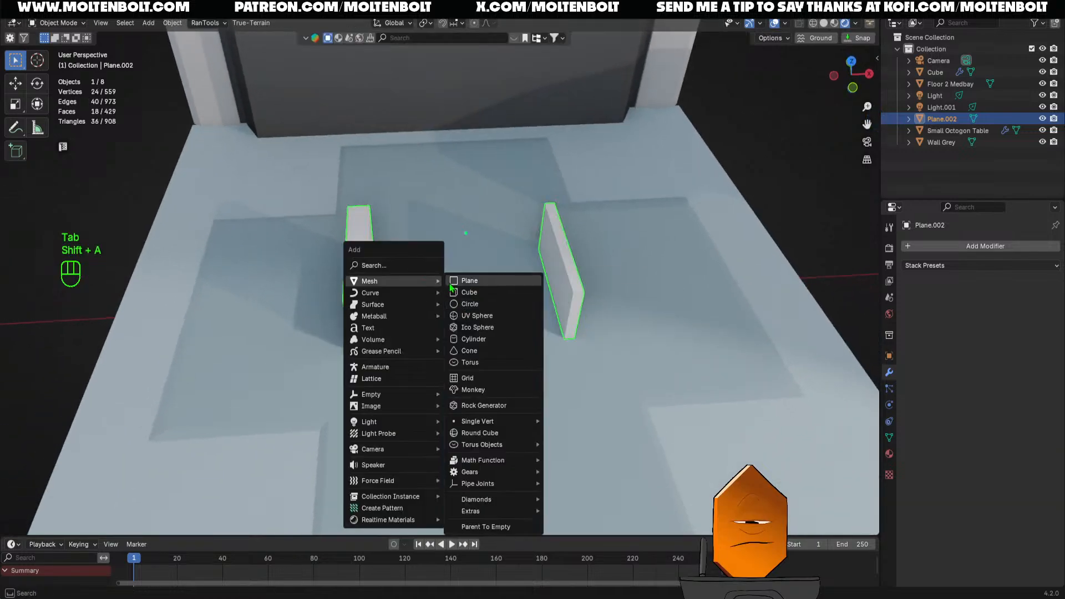
pyautogui.hotkey('shift', 's')
pyautogui.click(484, 194)
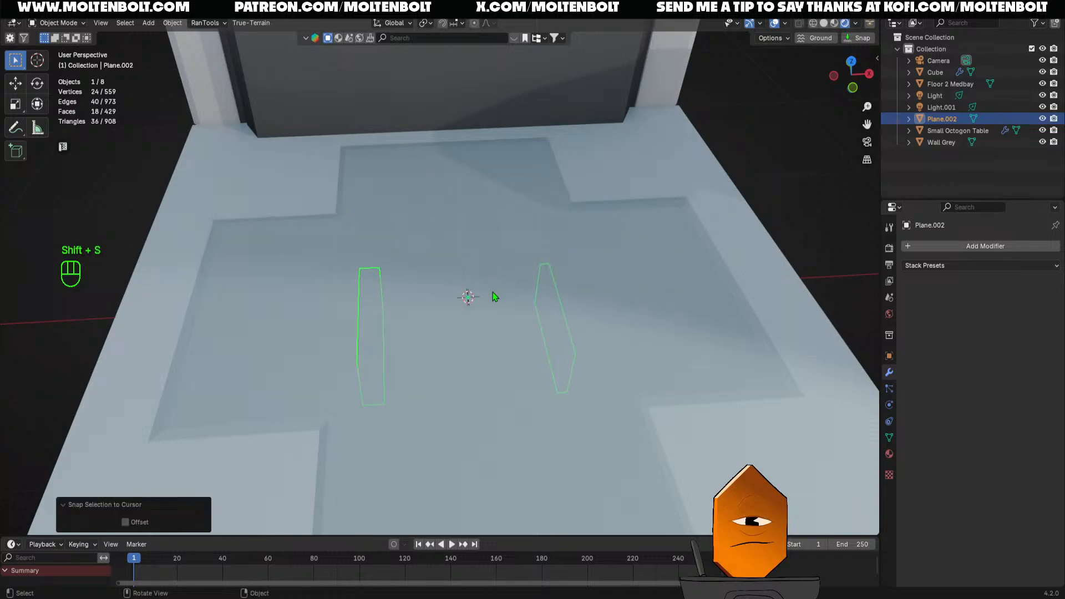
pyautogui.hotkey('ctrl', 'z')
# Snap the 3D cursor to the selected support-leg object
pyautogui.hotkey('shift', 's')
pyautogui.click(504, 414)
pyautogui.moveTo(504, 414); pyautogui.dragTo(502, 322, button='middle')
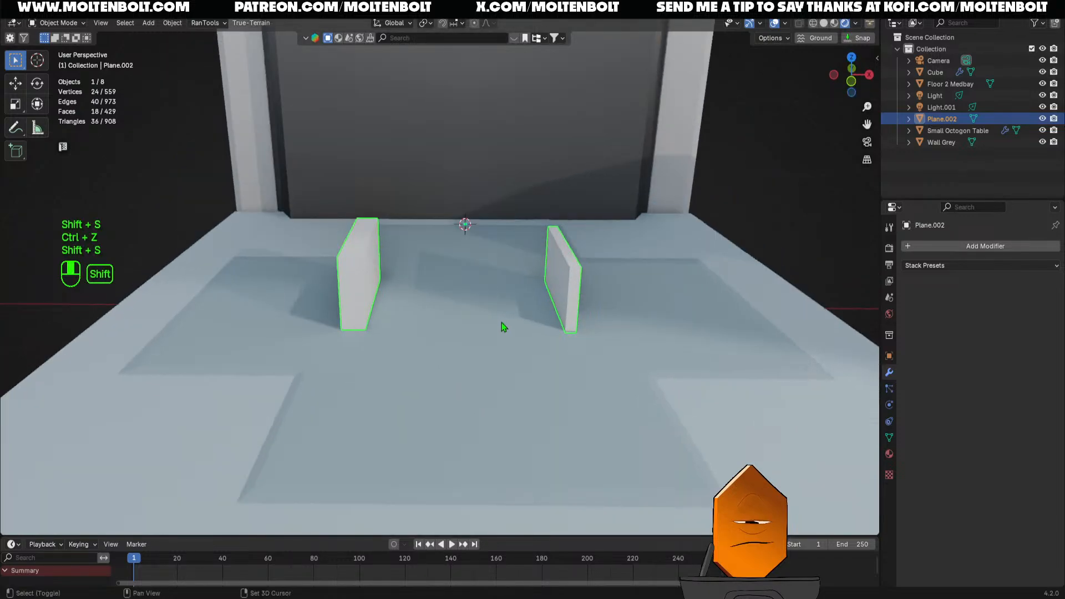
# Add a 2 m plane at the 3D cursor above the support legs and scale it to about 0.359 along Y
pyautogui.hotkey('shift', 'a')
pyautogui.click(546, 322)
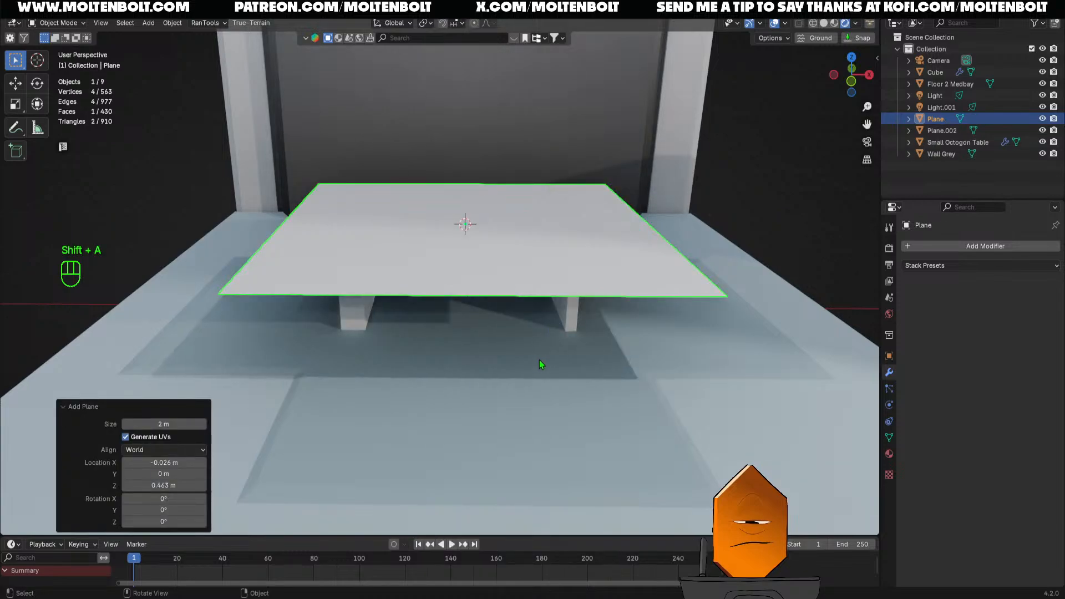
pyautogui.press('KP_7')
pyautogui.press('a')
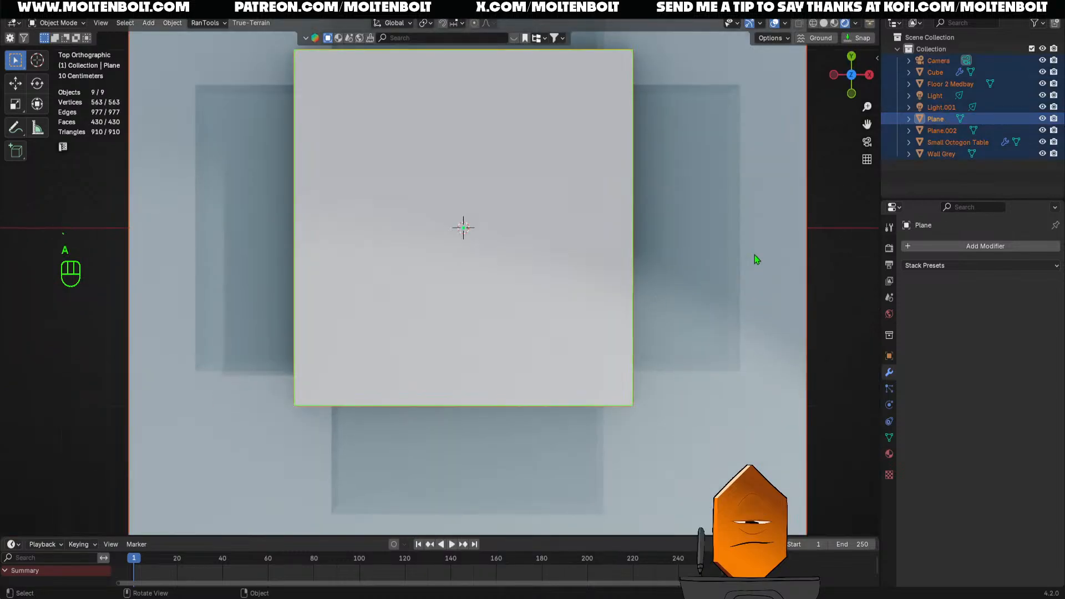
pyautogui.hotkey('ctrl', 'z')
pyautogui.press('s')
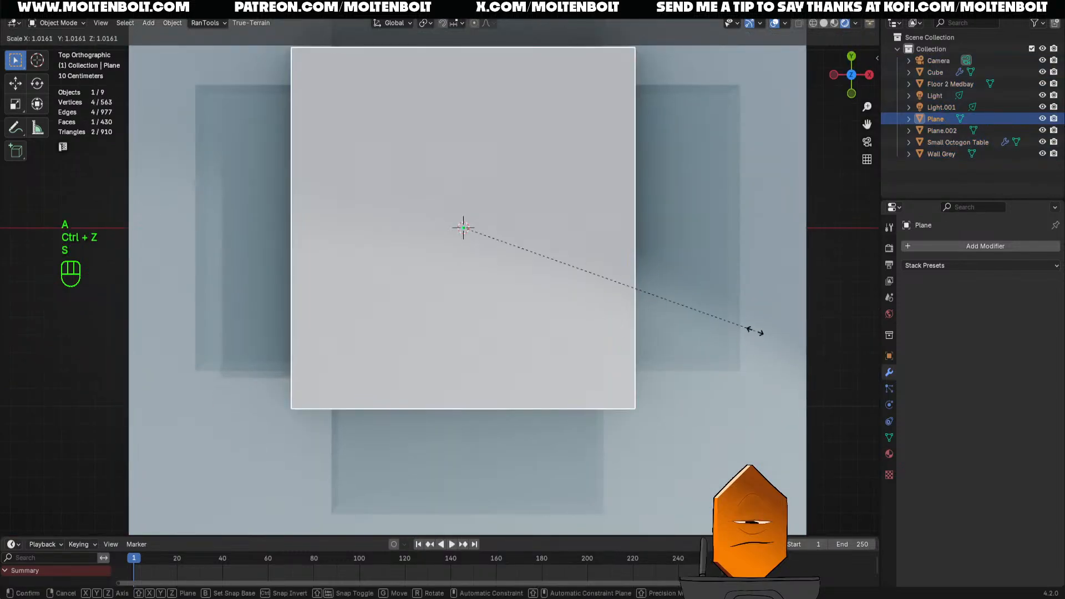
pyautogui.press('y')
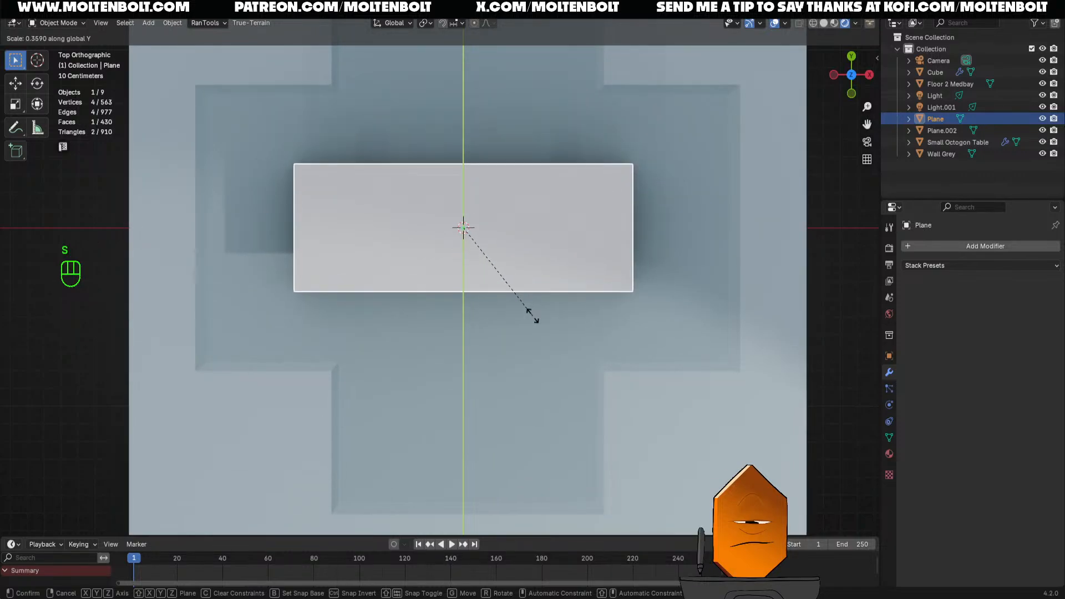
pyautogui.click(533, 316)
pyautogui.moveTo(653, 358); pyautogui.dragTo(567, 294, button='middle')
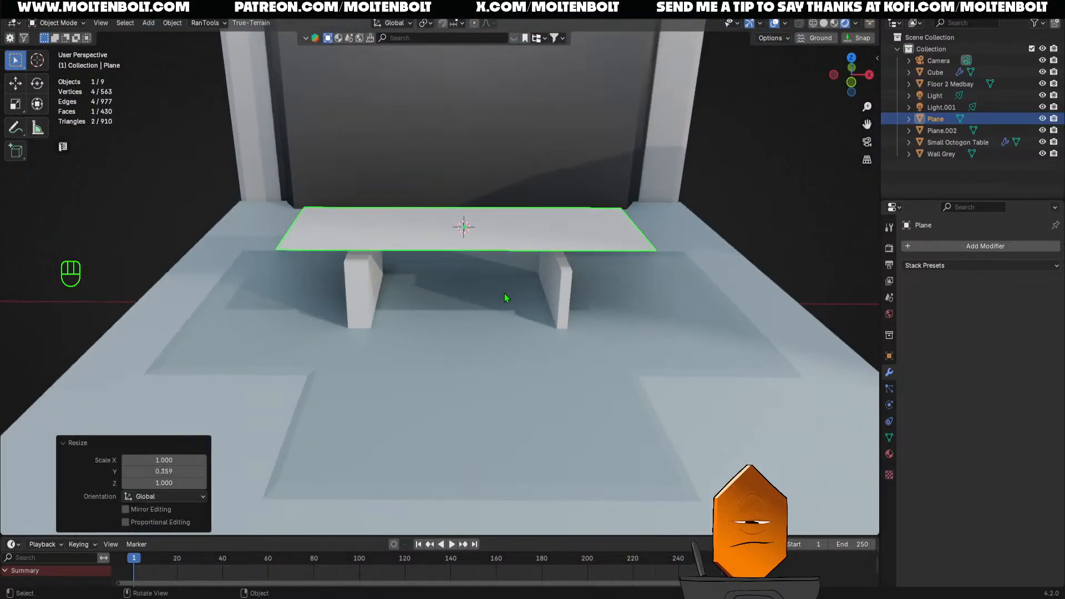
# Add two evenly spaced loop cuts across the plane in Edit Mode, dividing its length into three sections
pyautogui.press('`')
pyautogui.press('Tab')
pyautogui.hotkey('ctrl', 'r')
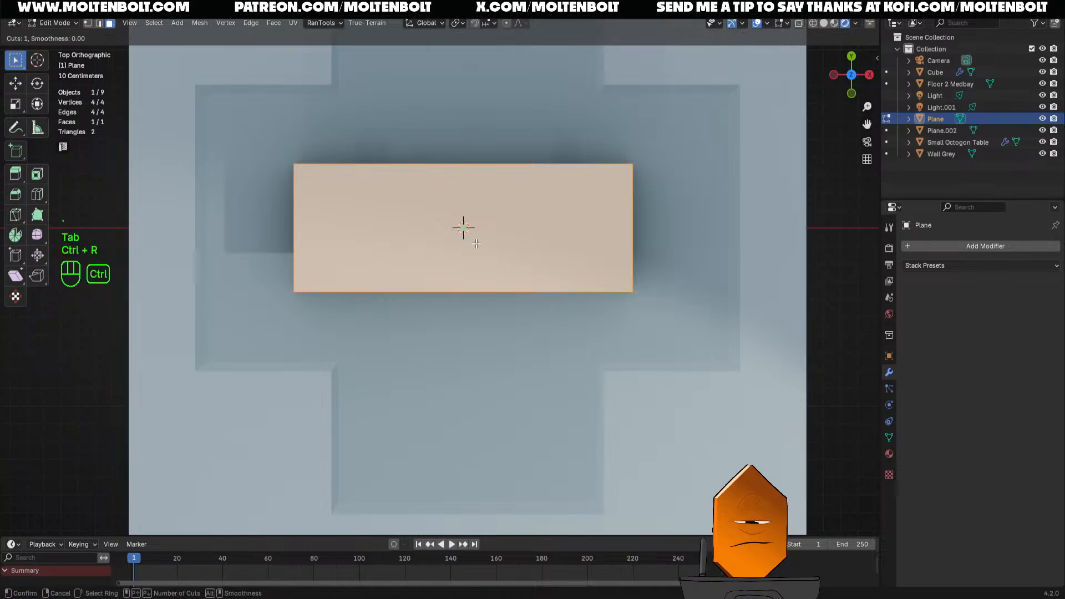
pyautogui.click(443, 161)
pyautogui.moveTo(443, 162); pyautogui.dragTo(546, 257, button='middle')
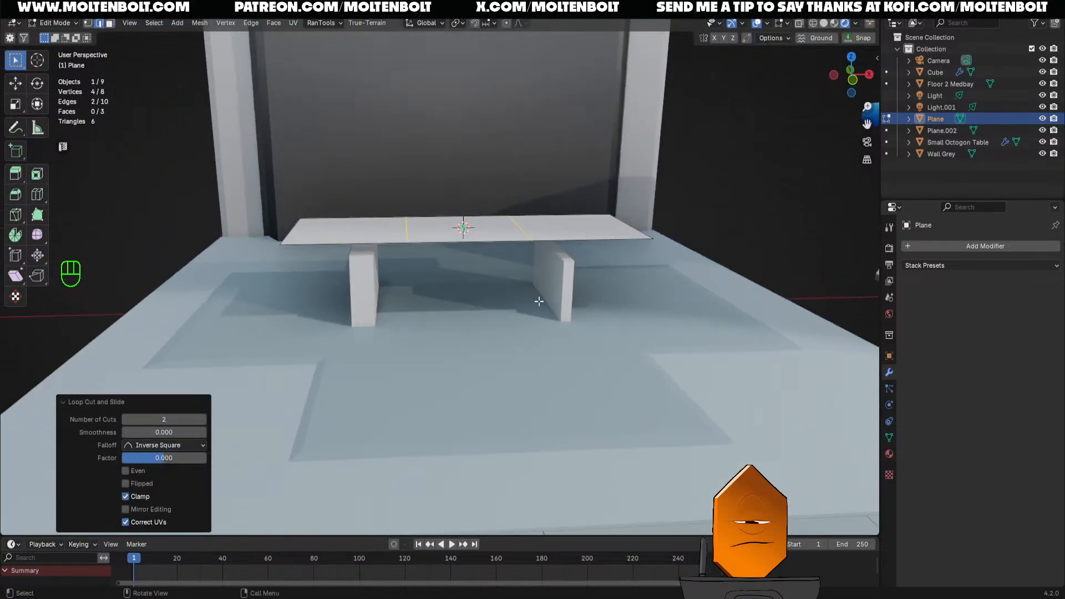
pyautogui.press('`')
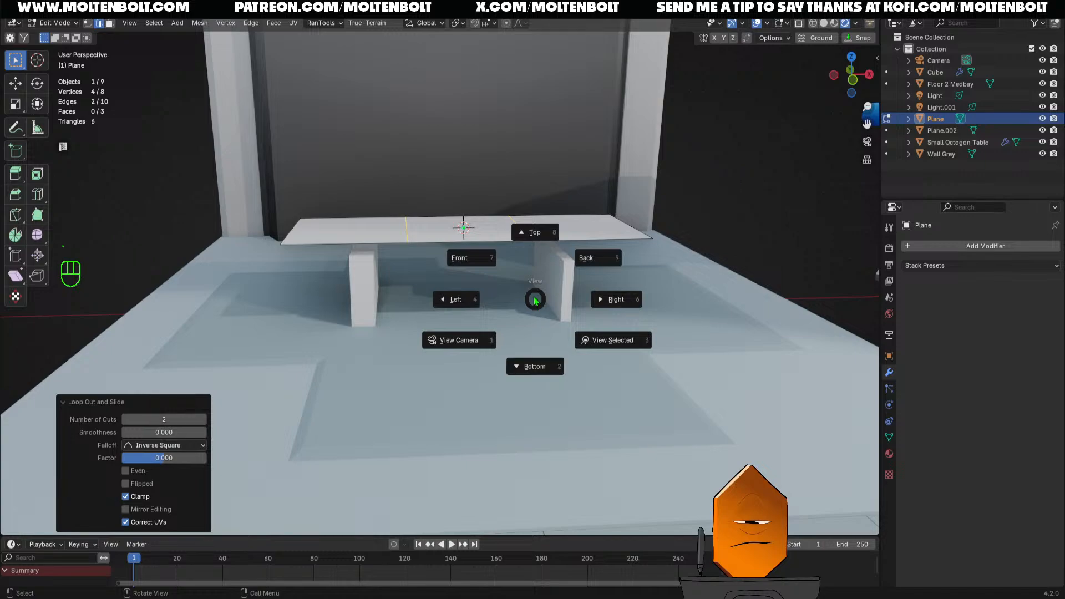
pyautogui.press('Escape')
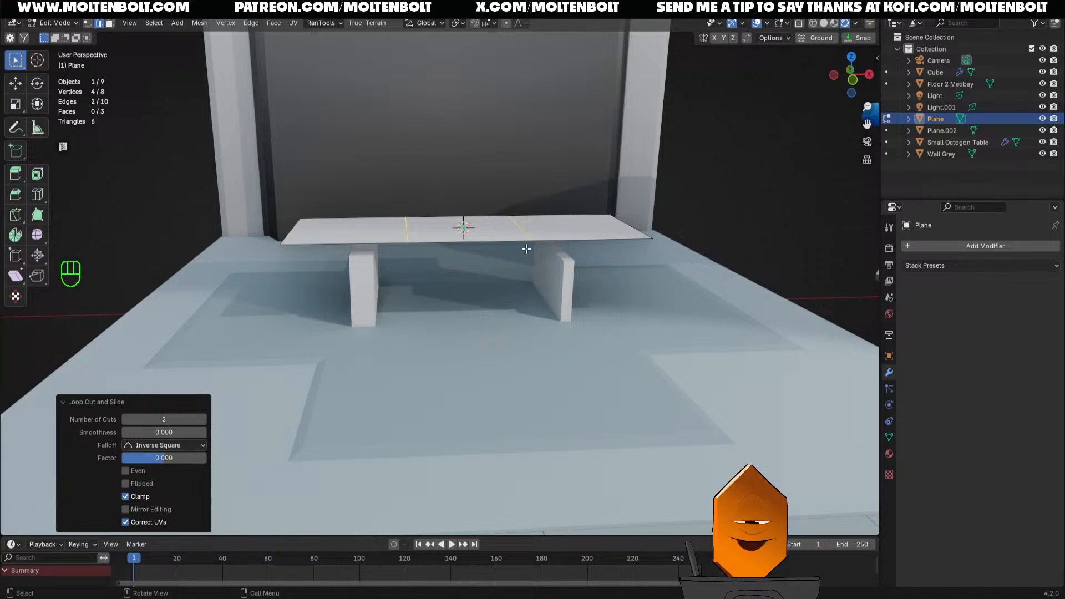
# Lower the fold edge onto the narrower leg and move the foot-end edge about 0.23 m outward along X and 0.24 m down
pyautogui.click(528, 233)
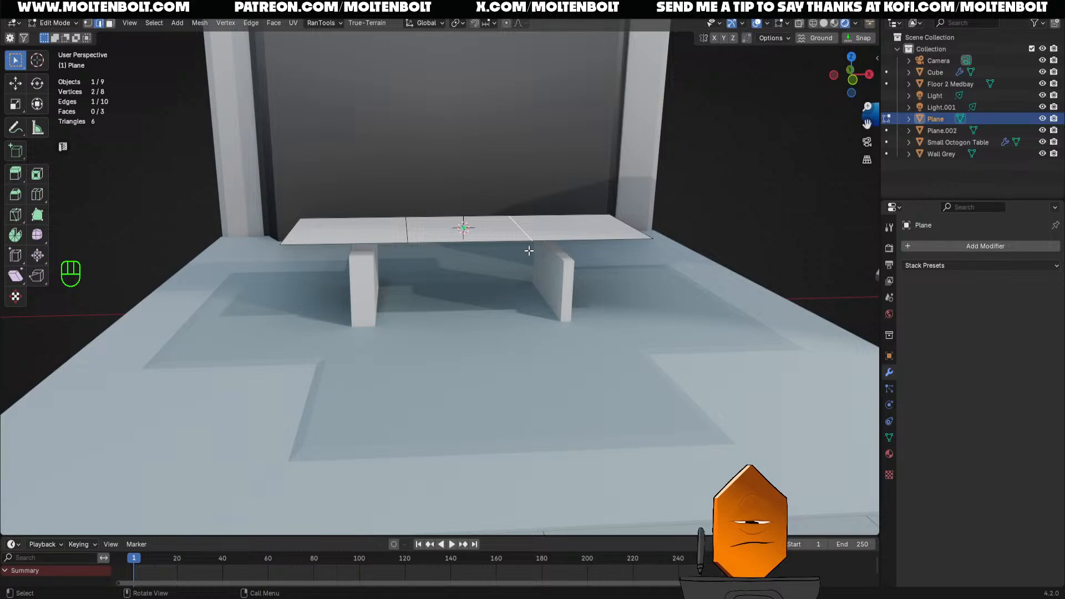
pyautogui.press('g')
pyautogui.hotkey('shift', 'y')
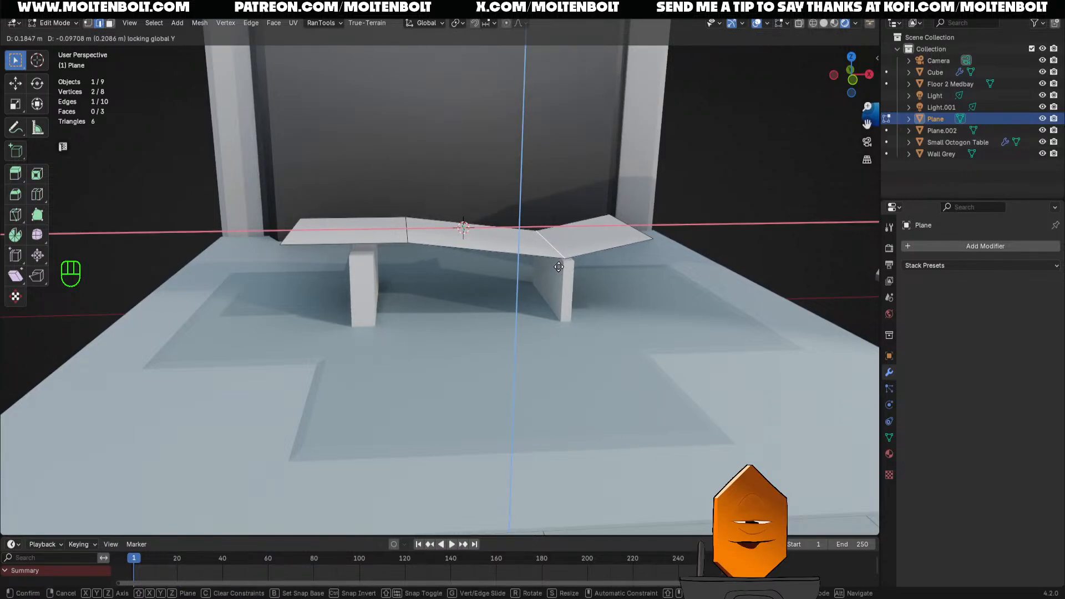
pyautogui.click(630, 242)
pyautogui.press('g')
pyautogui.hotkey('shift', 'y')
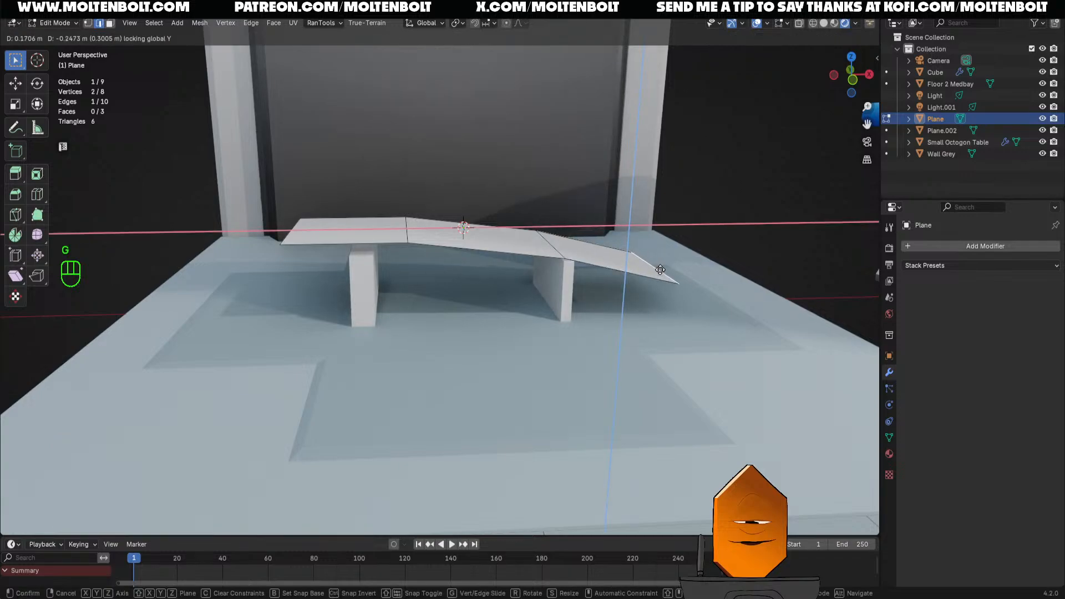
pyautogui.click(669, 269)
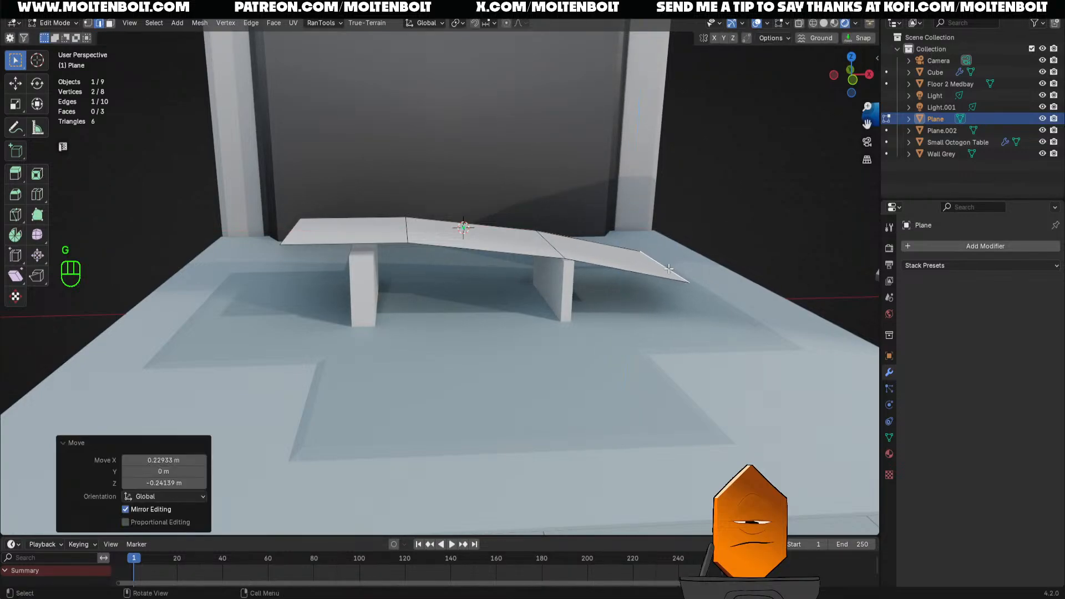
# Lower the other fold edge onto the wider leg, raise the head-end edge up and outward into a backrest, and leave Edit Mode
pyautogui.click(404, 234)
pyautogui.press('g')
pyautogui.hotkey('shift', 'y')
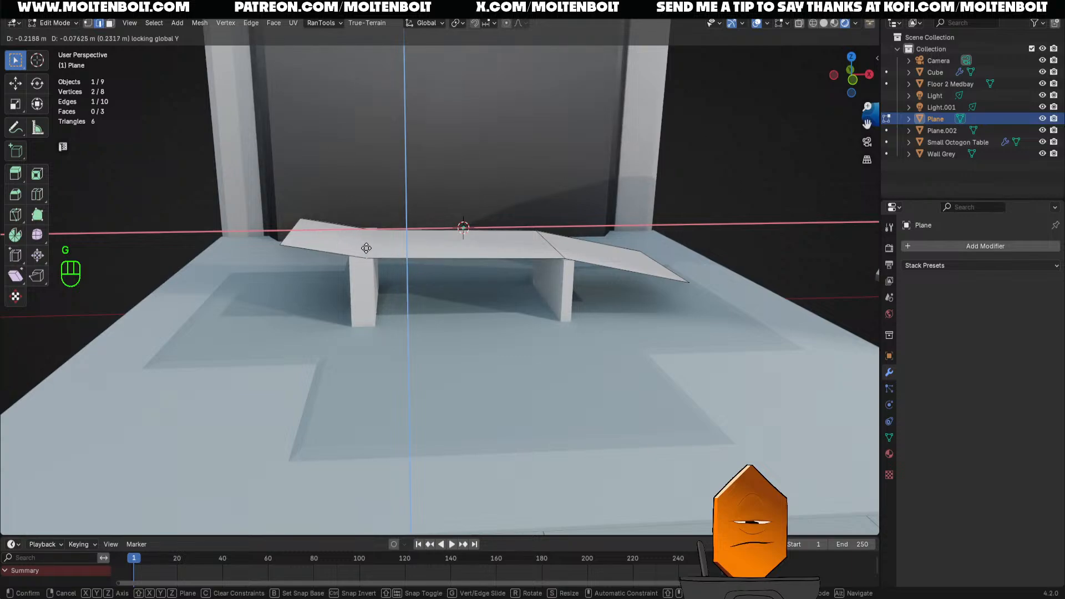
pyautogui.click(369, 246)
pyautogui.click(291, 229)
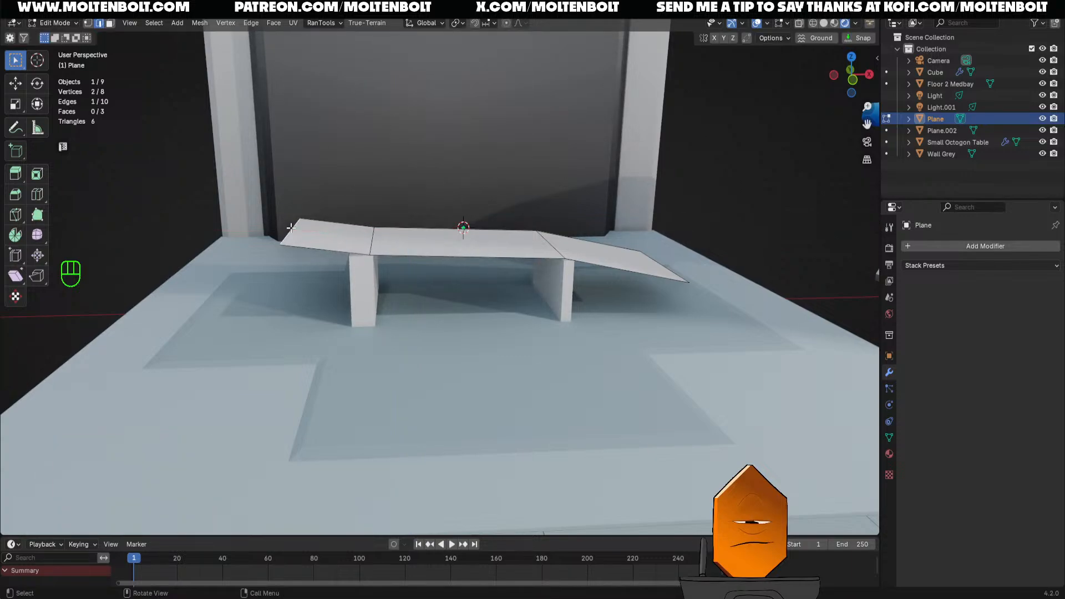
pyautogui.press('g')
pyautogui.hotkey('shift', 'y')
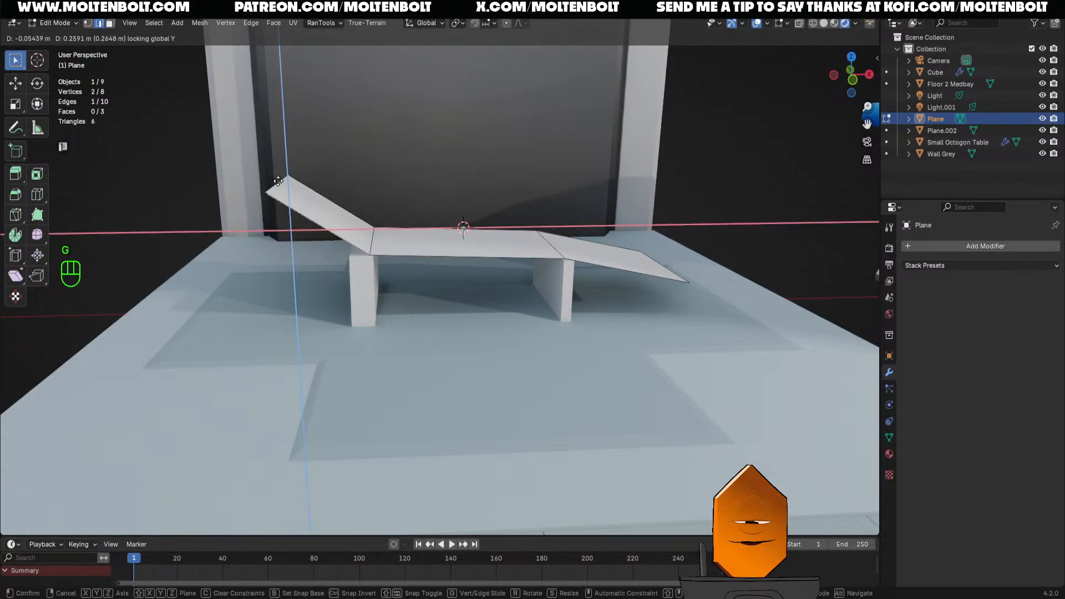
pyautogui.click(272, 202)
pyautogui.press('Tab')
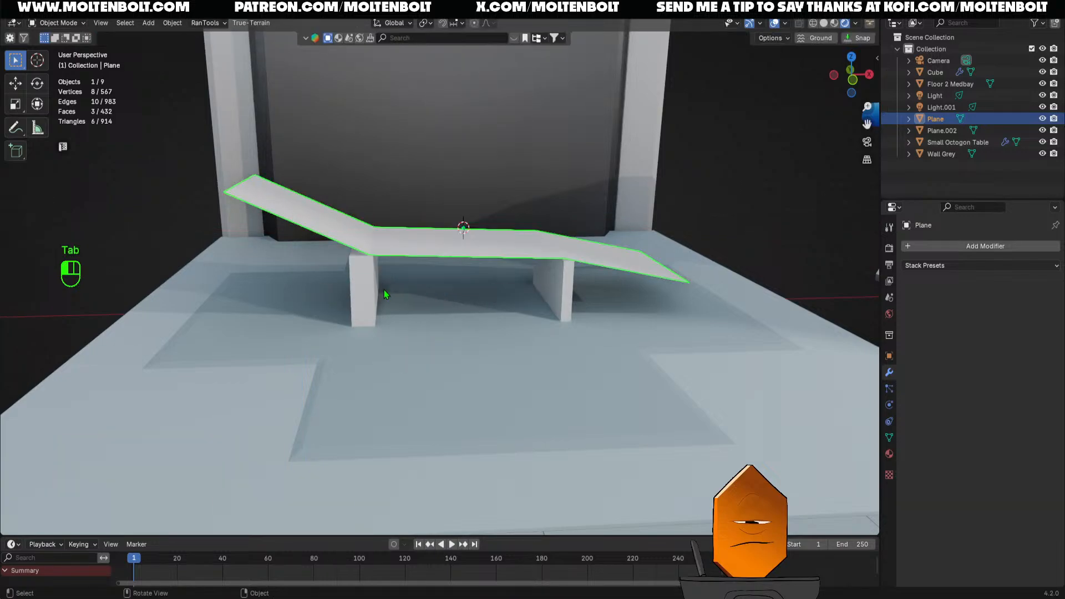
# Select the whole wider leg in Edit Mode and move it about 0.19 m along X toward the narrower leg
pyautogui.click(371, 294)
pyautogui.press('Tab')
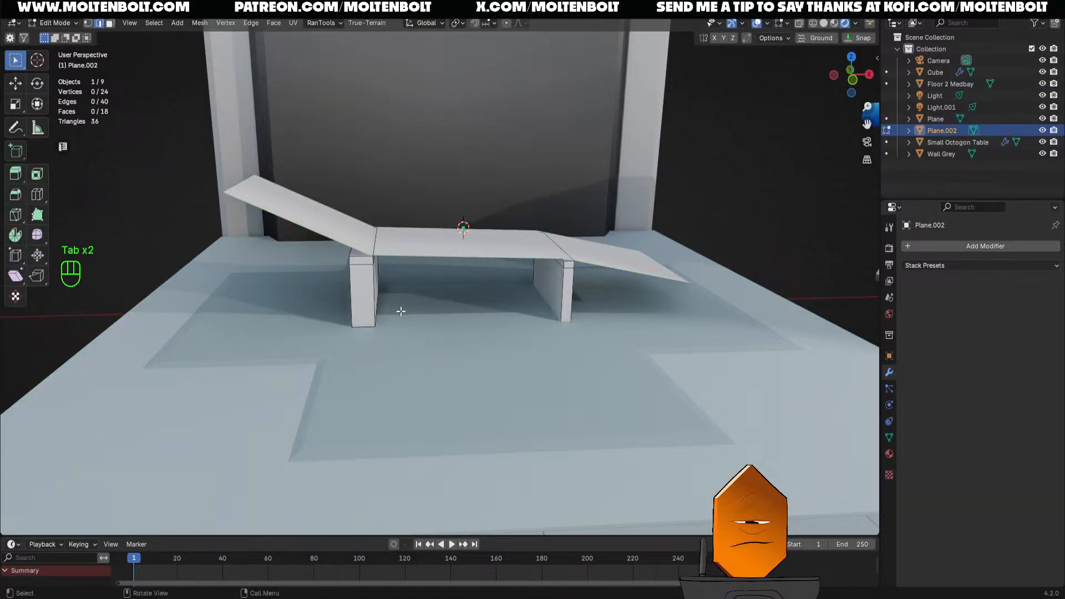
pyautogui.press('`')
pyautogui.hotkey('alt', 'z')
pyautogui.moveTo(292, 207); pyautogui.dragTo(409, 345)
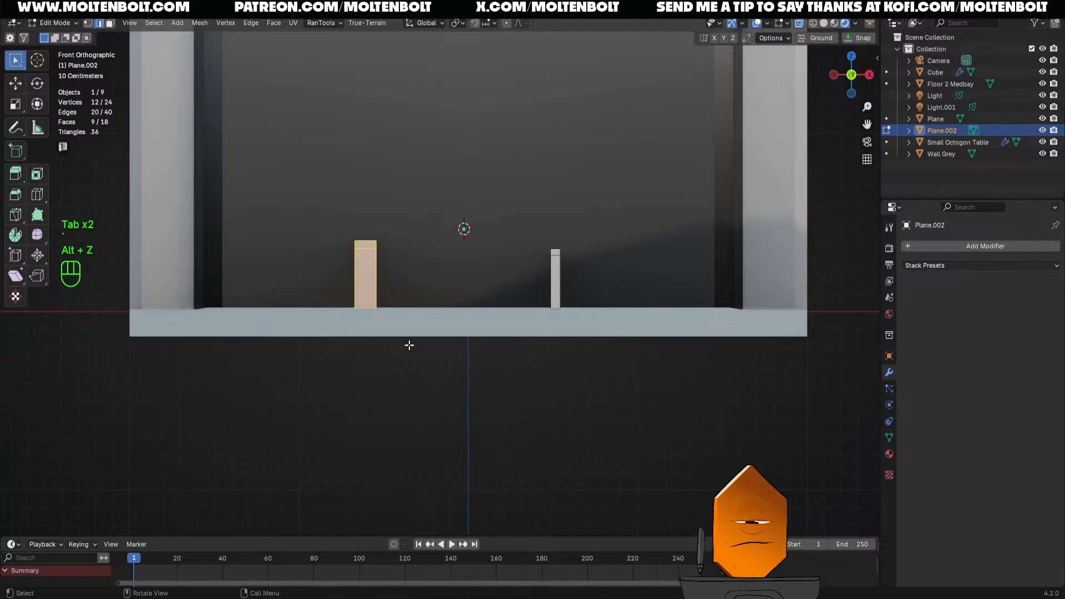
pyautogui.hotkey('alt', 'z')
pyautogui.hotkey('alt', 'z')
pyautogui.moveTo(323, 215); pyautogui.dragTo(436, 363)
pyautogui.press('3')
pyautogui.press('g')
pyautogui.press('y')
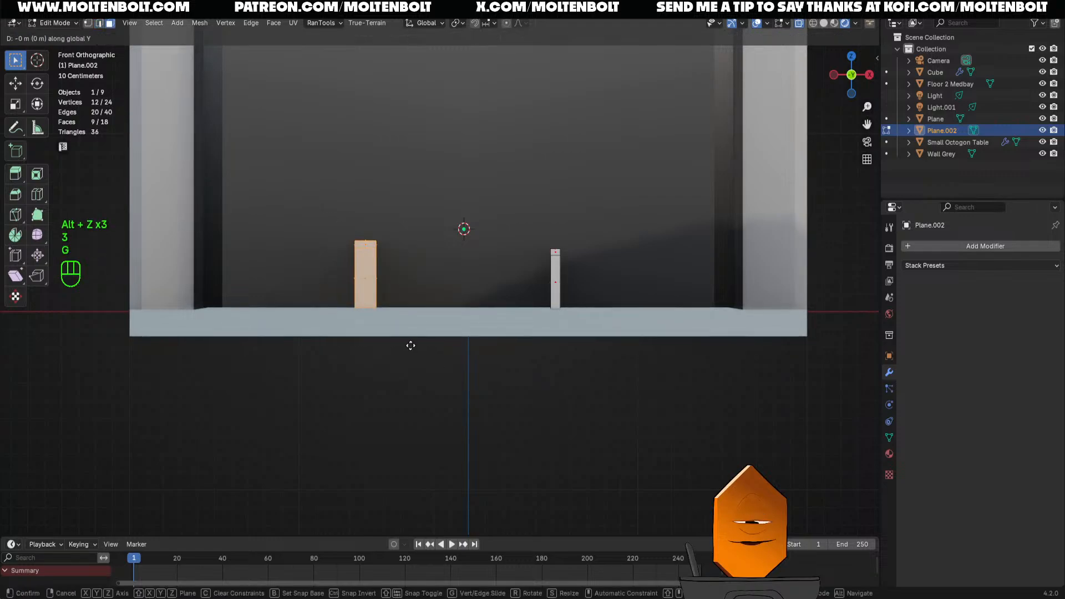
pyautogui.rightClick(411, 346)
pyautogui.press('g')
pyautogui.press('x')
pyautogui.click(442, 353)
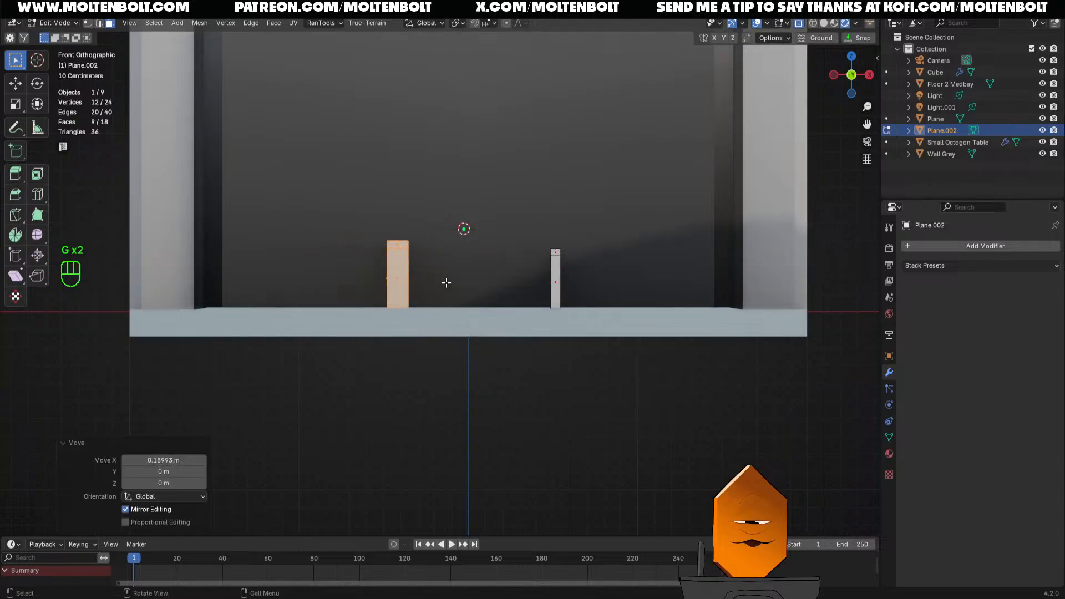
pyautogui.moveTo(453, 252); pyautogui.dragTo(457, 313, button='middle')
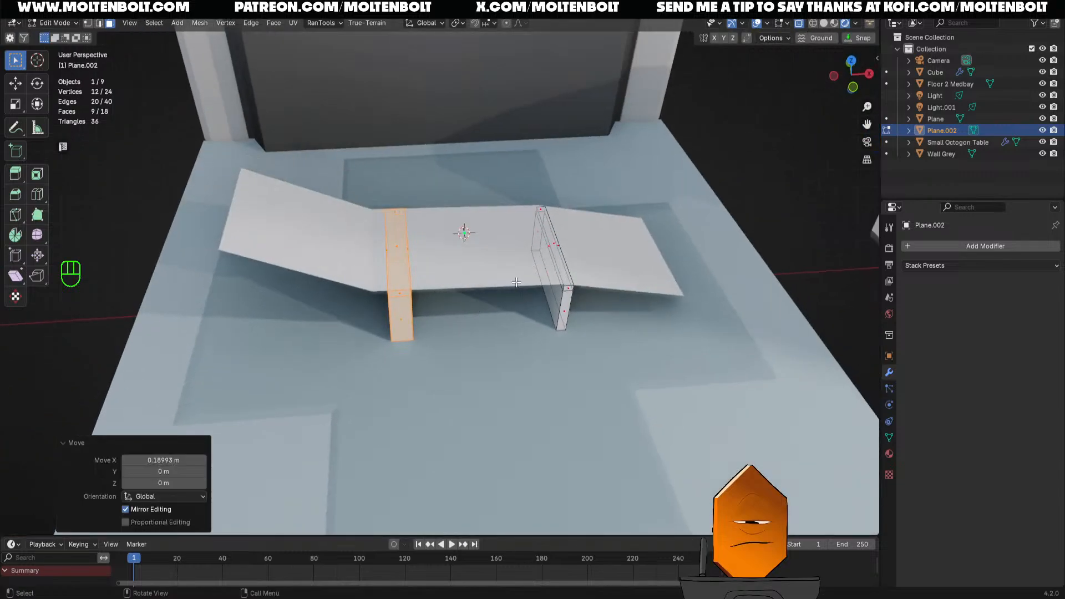
# Shift the backrest fold edge of the lying surface about 0.147 m along X over the wider leg
pyautogui.press('Tab')
pyautogui.click(363, 272)
pyautogui.press('Tab')
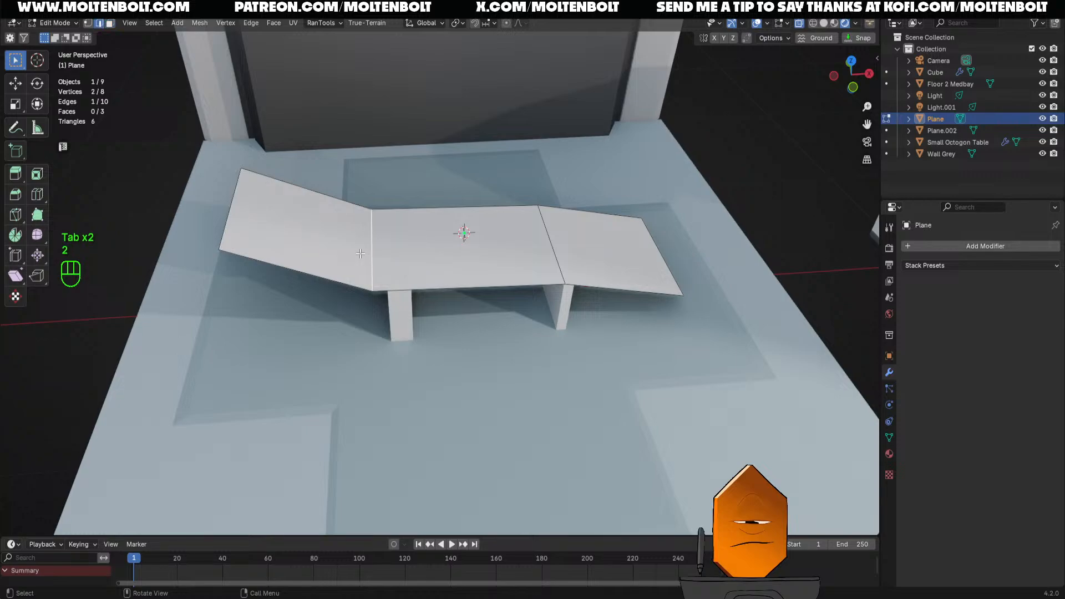
pyautogui.moveTo(361, 254); pyautogui.dragTo(372, 228, button='middle')
pyautogui.press('g')
pyautogui.keyDown('shift'); pyautogui.middleClick(372, 227); pyautogui.keyUp('shift')
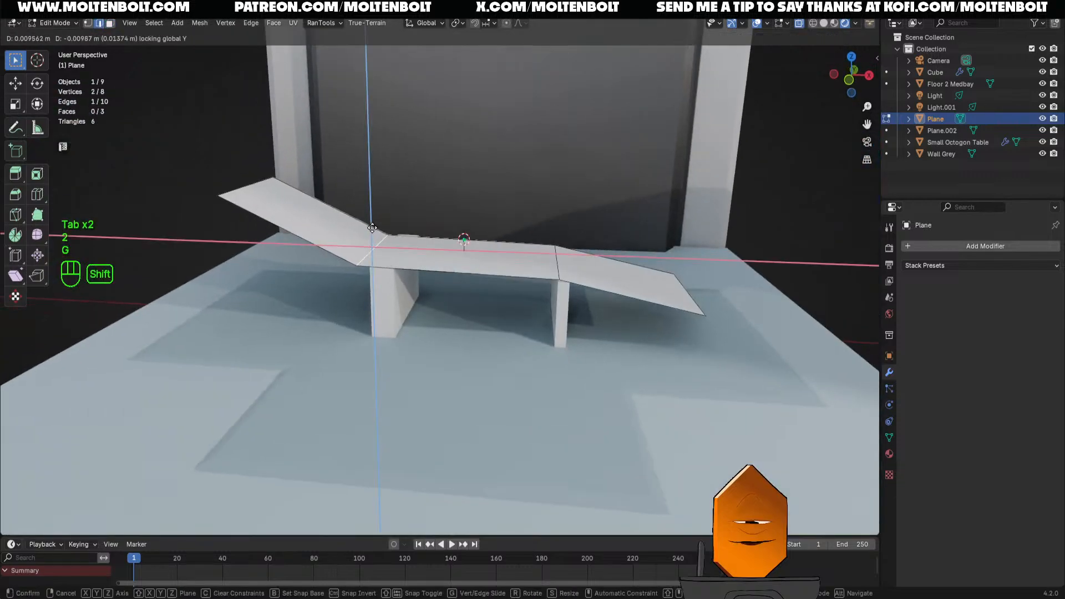
pyautogui.click(276, 198)
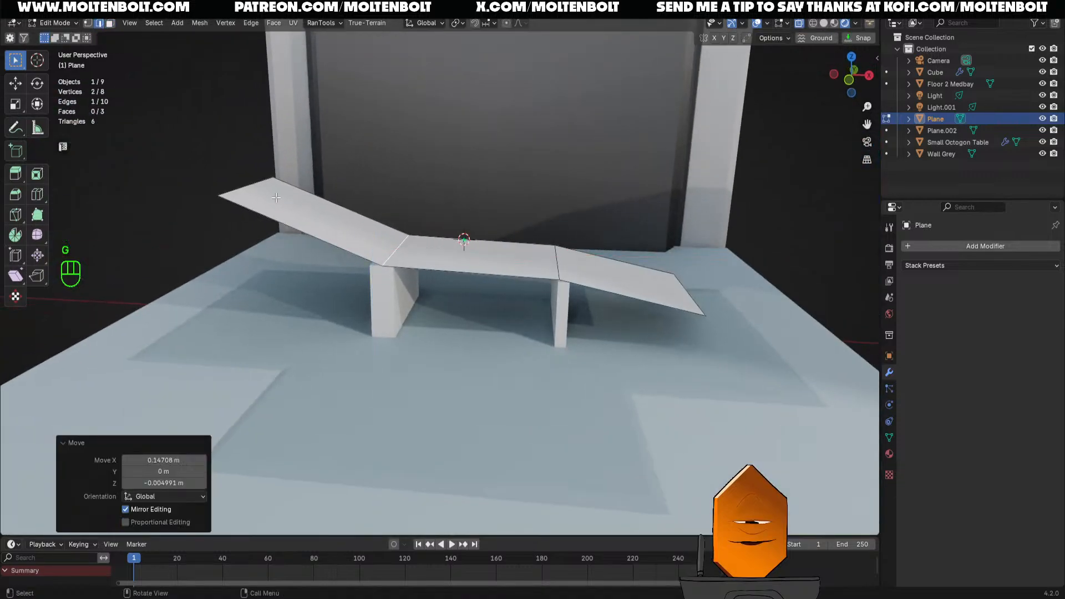
# Pull the backrest's end edge about 0.18 m inward, nudge the backrest fold edge back along X, and return to Object Mode
pyautogui.press('g')
pyautogui.keyDown('shift'); pyautogui.middleClick(238, 182); pyautogui.keyUp('shift')
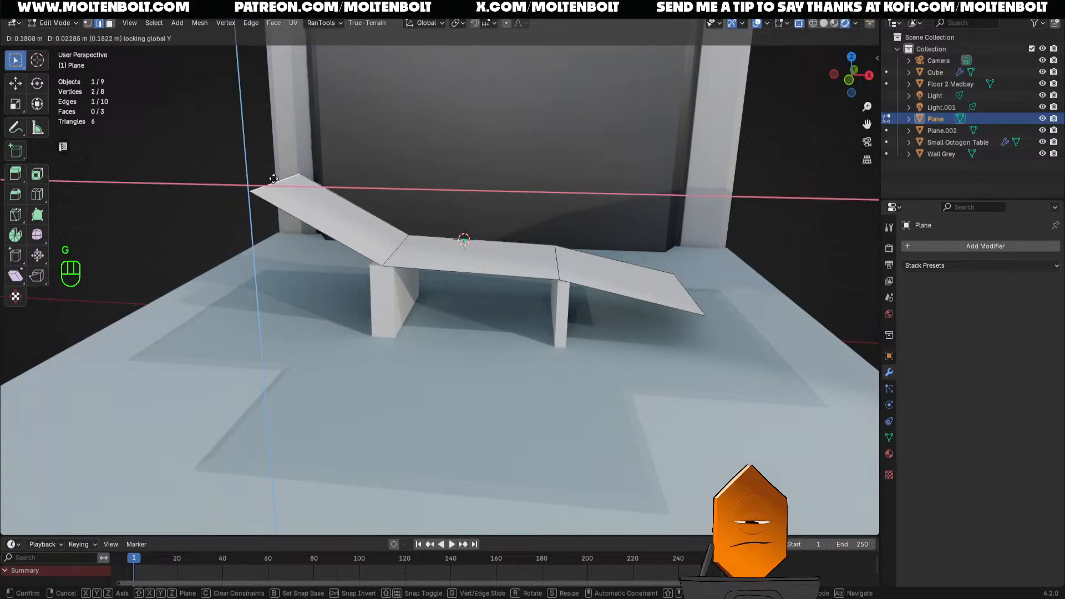
pyautogui.click(292, 199)
pyautogui.press('g')
pyautogui.middleClick(391, 253)
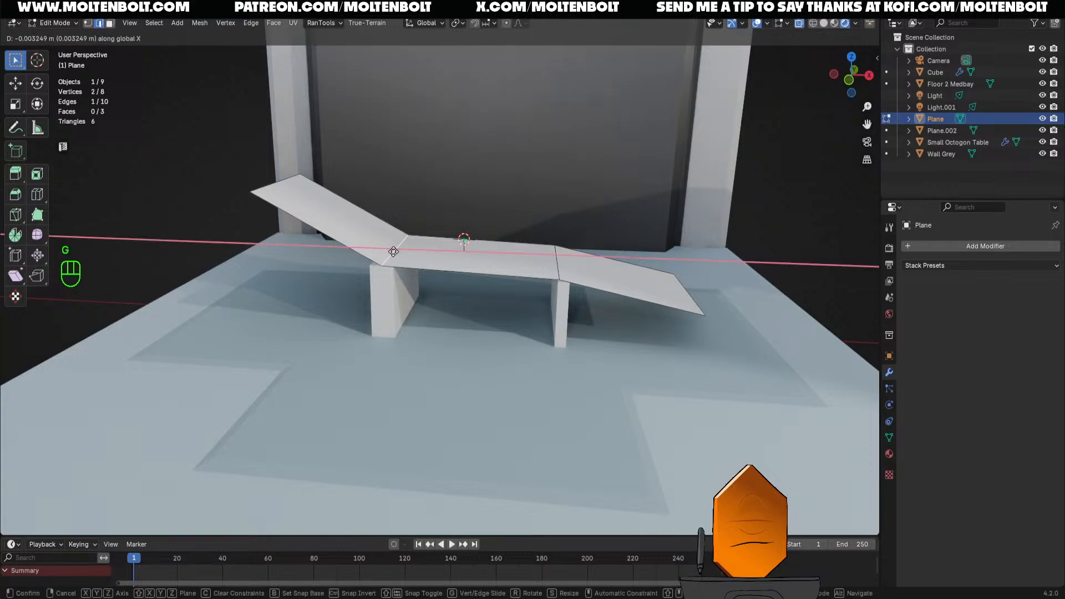
pyautogui.click(385, 254)
pyautogui.press('Tab')
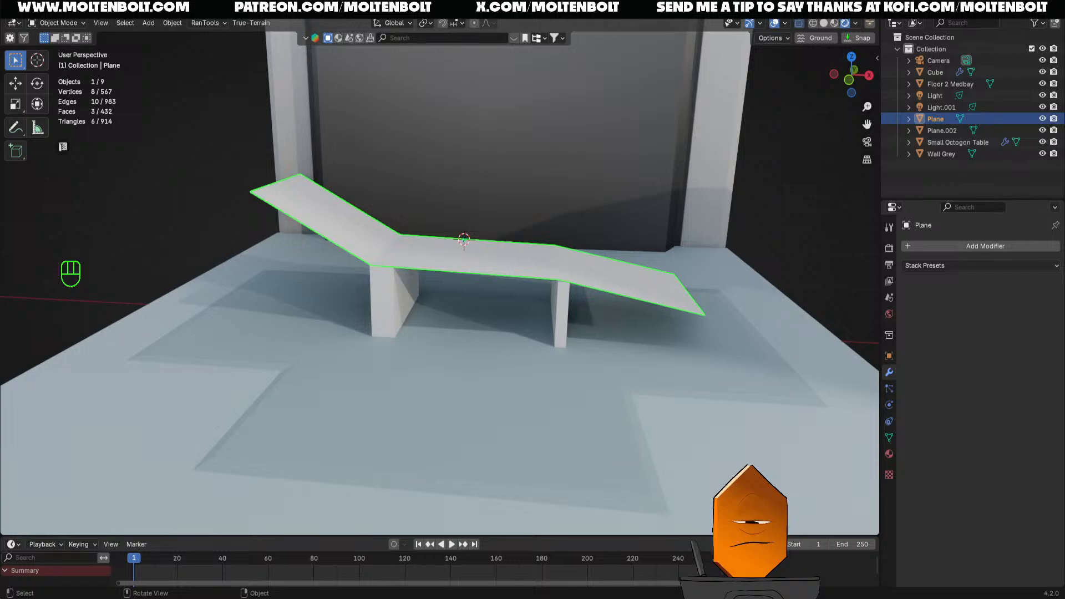
# Save the file and add a Solidify modifier to the lying surface
pyautogui.hotkey('ctrl', 's')
pyautogui.moveTo(509, 217); pyautogui.dragTo(534, 204, button='middle')
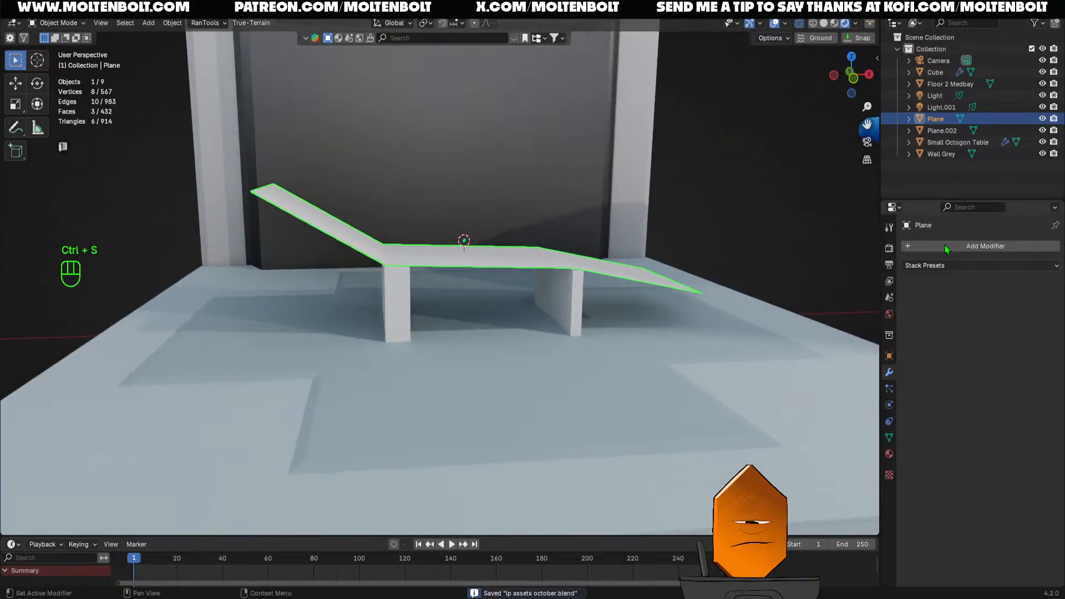
pyautogui.click(955, 247)
pyautogui.press('space')
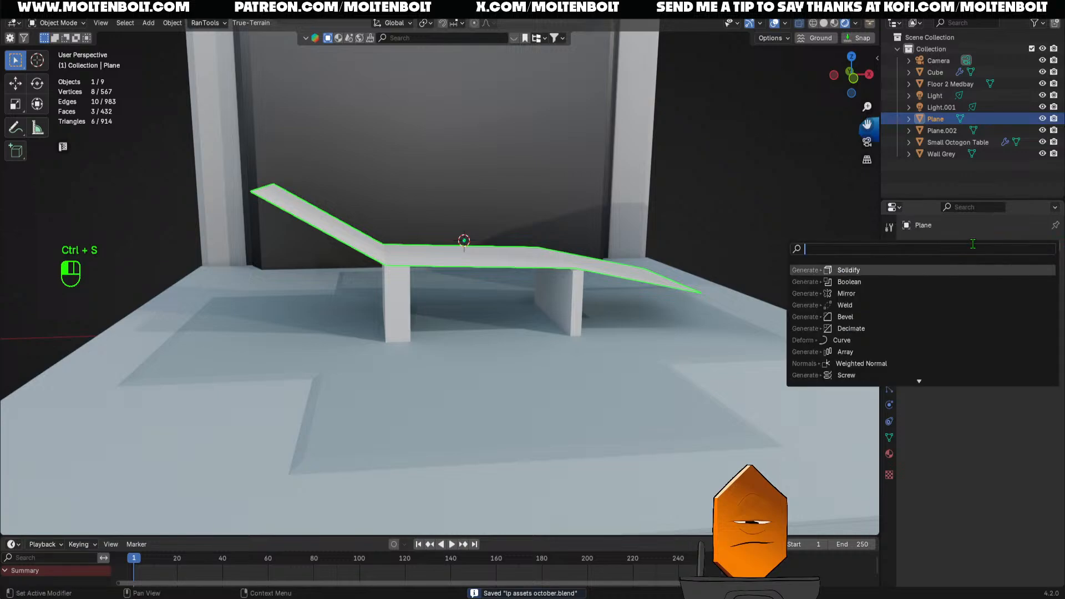
pyautogui.click(889, 270)
# Switch the viewport to Solid shading without X-ray and set the Solidify thickness to -0.06 m
pyautogui.scroll(3, 786, 306)
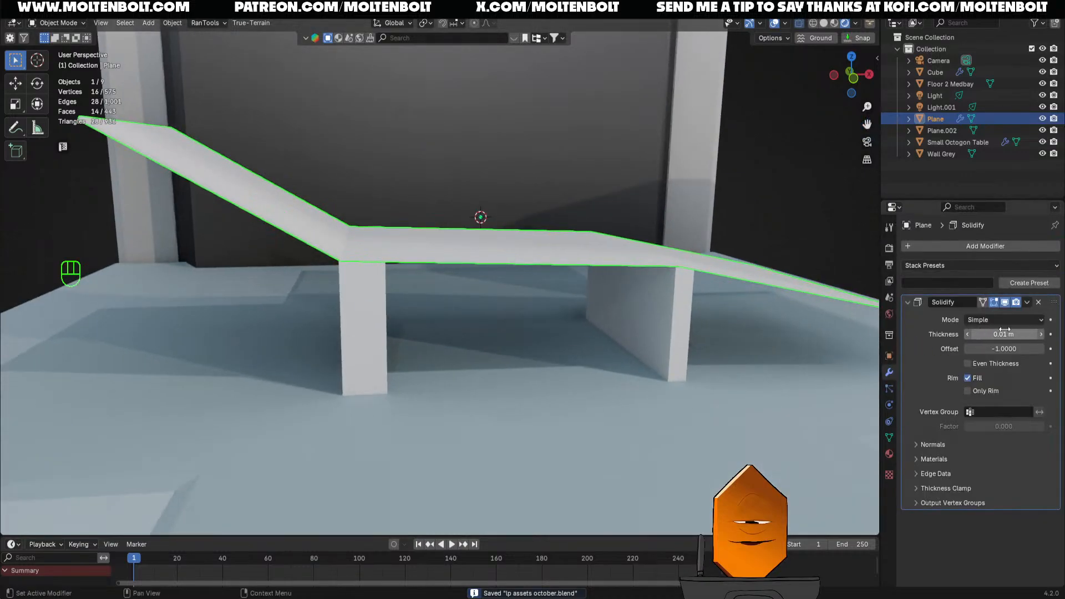
pyautogui.press('z')
pyautogui.press('z')
pyautogui.moveTo(716, 328); pyautogui.dragTo(691, 347, button='middle')
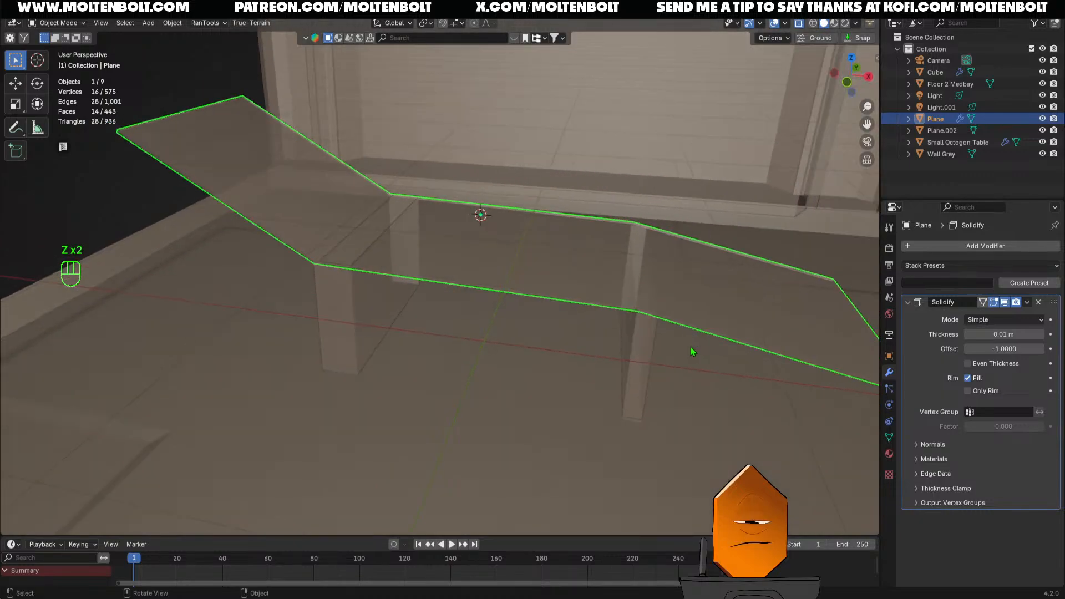
pyautogui.hotkey('alt', 'z')
pyautogui.keyDown('shift'); pyautogui.moveTo(615, 324); pyautogui.dragTo(591, 389, button='middle'); pyautogui.keyUp('shift')
pyautogui.keyDown('shift'); pyautogui.moveTo(1004, 334); pyautogui.dragTo(927, 335); pyautogui.keyUp('shift')
pyautogui.moveTo(673, 374); pyautogui.dragTo(619, 366, button='middle')
# Apply the Solidify modifier to the lying surface in Object Mode and re-enter Edit Mode
pyautogui.press('Tab')
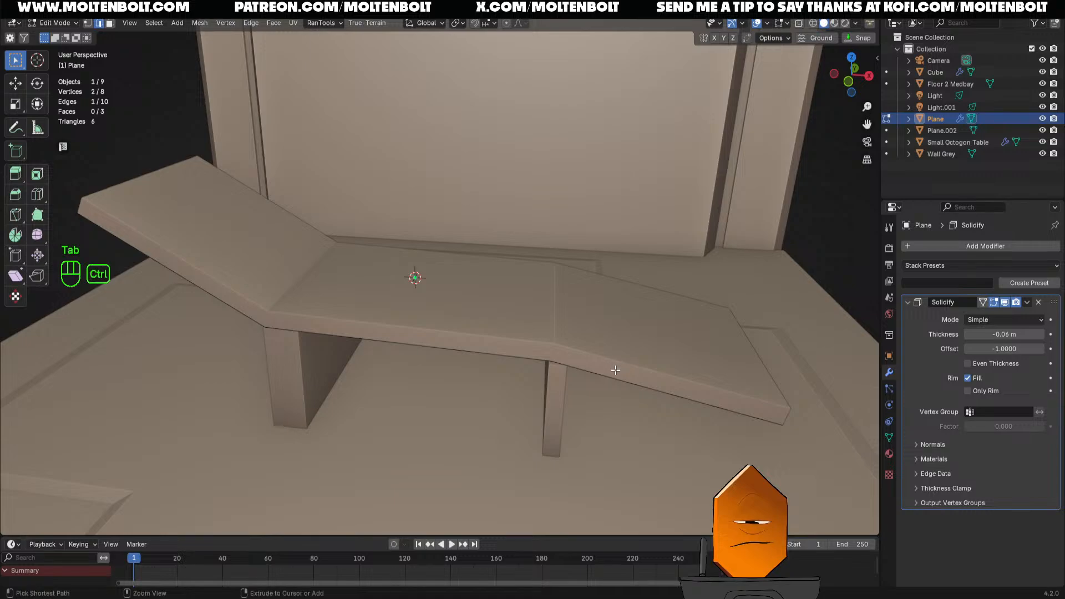
pyautogui.click(1026, 302)
pyautogui.press('Tab')
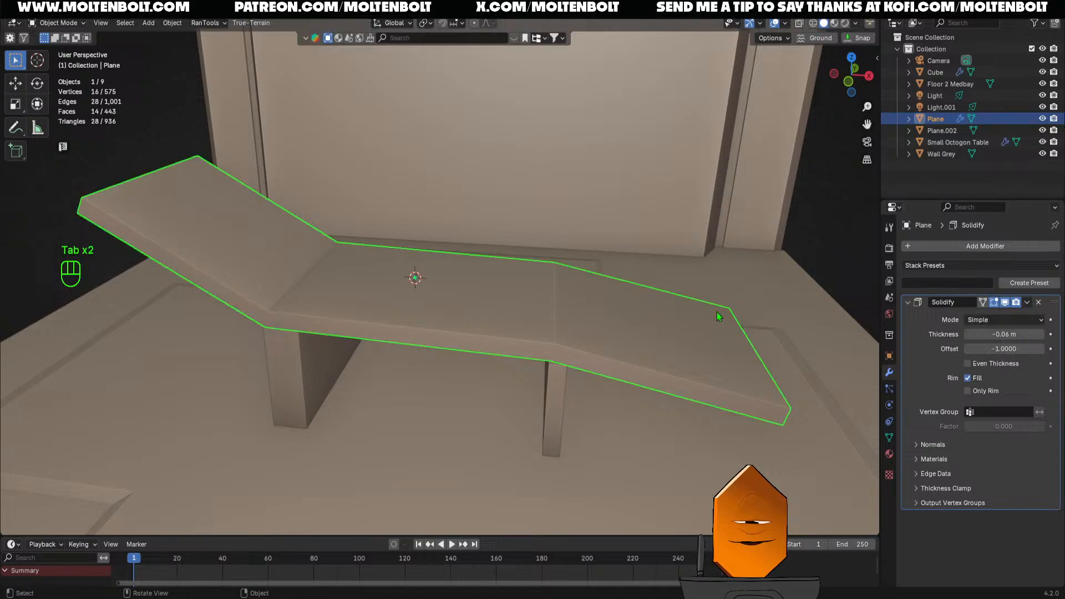
pyautogui.click(1027, 302)
pyautogui.click(1043, 314)
pyautogui.press('Tab')
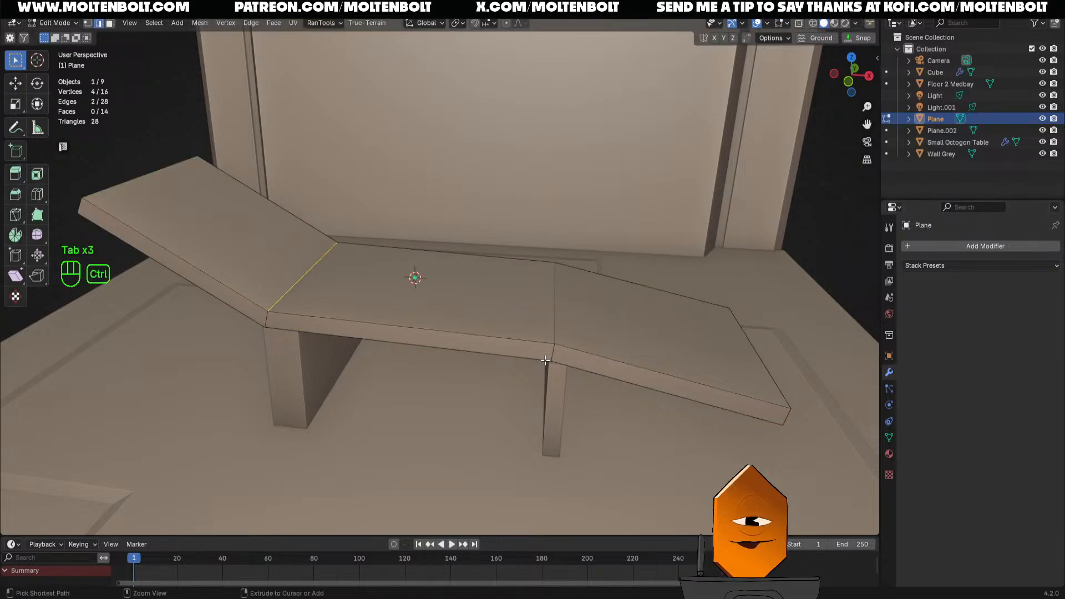
# Add a loop cut around the lying surface's side edges and scale it out by about 1.02 to form a pointed rim
pyautogui.hotkey('ctrl', 'r')
pyautogui.click(265, 316)
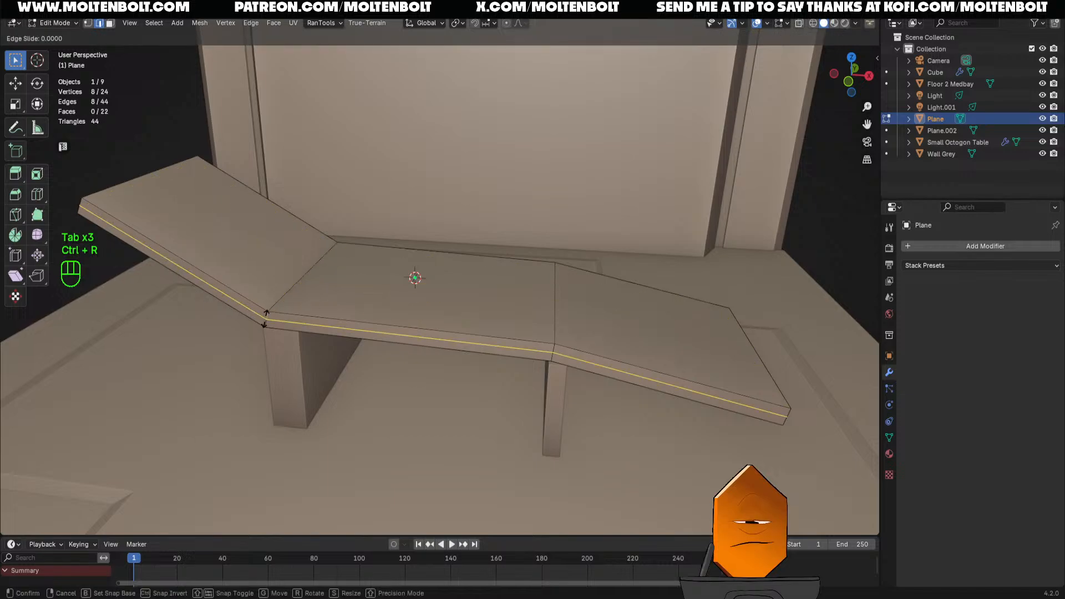
pyautogui.rightClick(265, 317)
pyautogui.press('s')
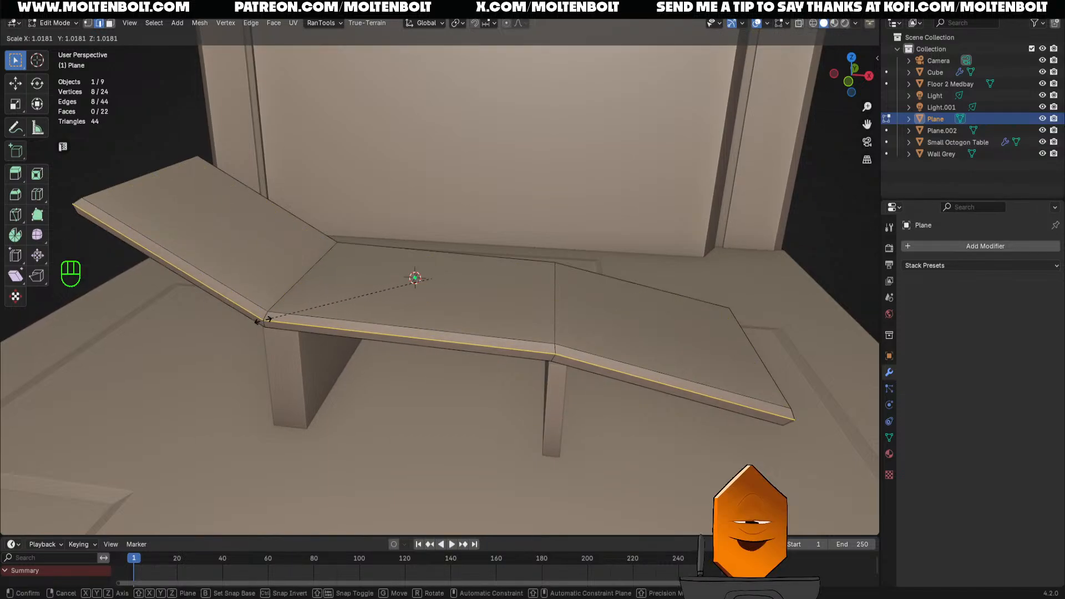
pyautogui.click(269, 318)
pyautogui.press('Tab')
# Delete the hidden top faces of both support legs, using X-ray face selection, and restore the full solid scene
pyautogui.moveTo(433, 254); pyautogui.dragTo(271, 380, button='middle')
pyautogui.keyDown('ctrl'); pyautogui.click(272, 379); pyautogui.keyUp('ctrl')
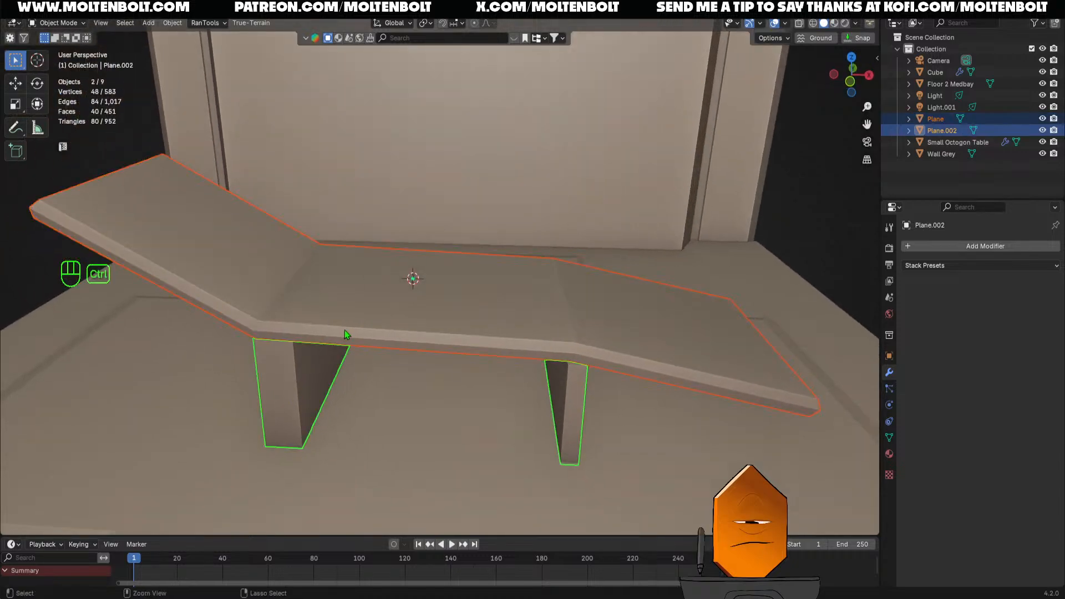
pyautogui.click(281, 369)
pyautogui.press('Tab')
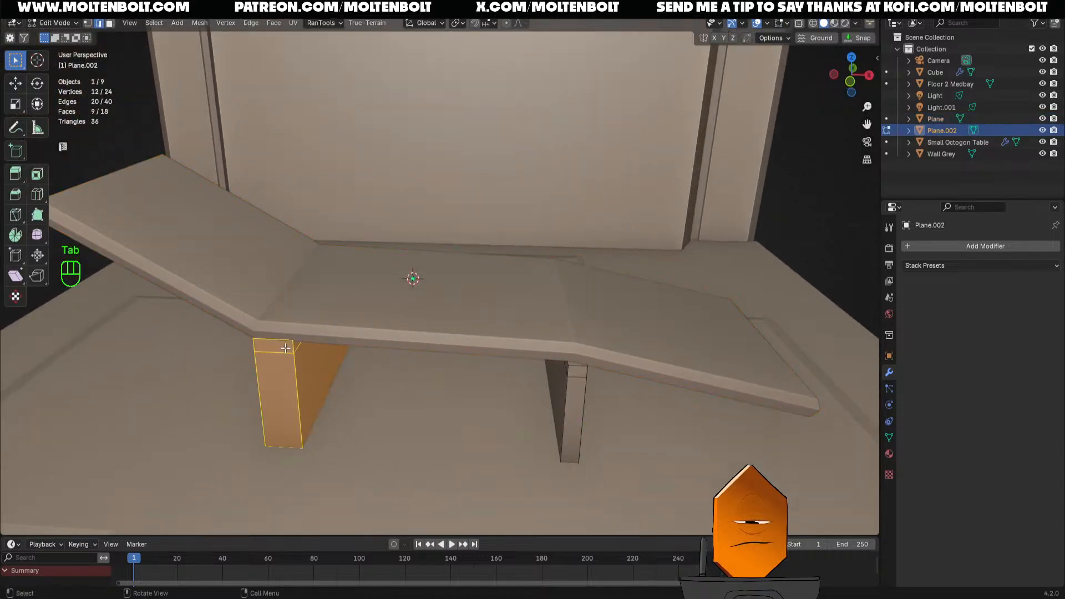
pyautogui.hotkey('alt', 'z')
pyautogui.press('3')
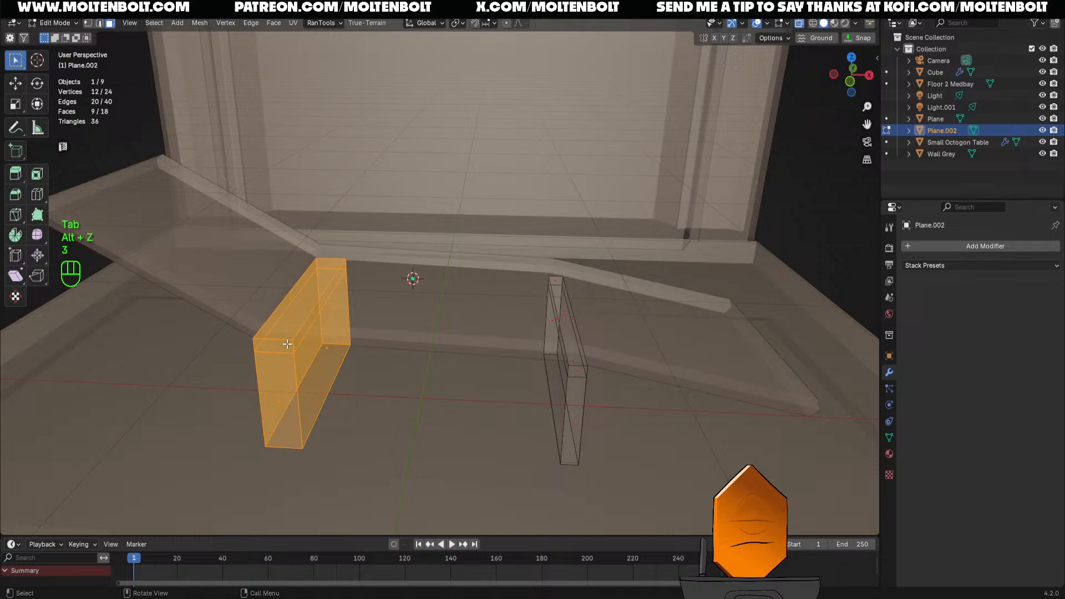
pyautogui.click(304, 300)
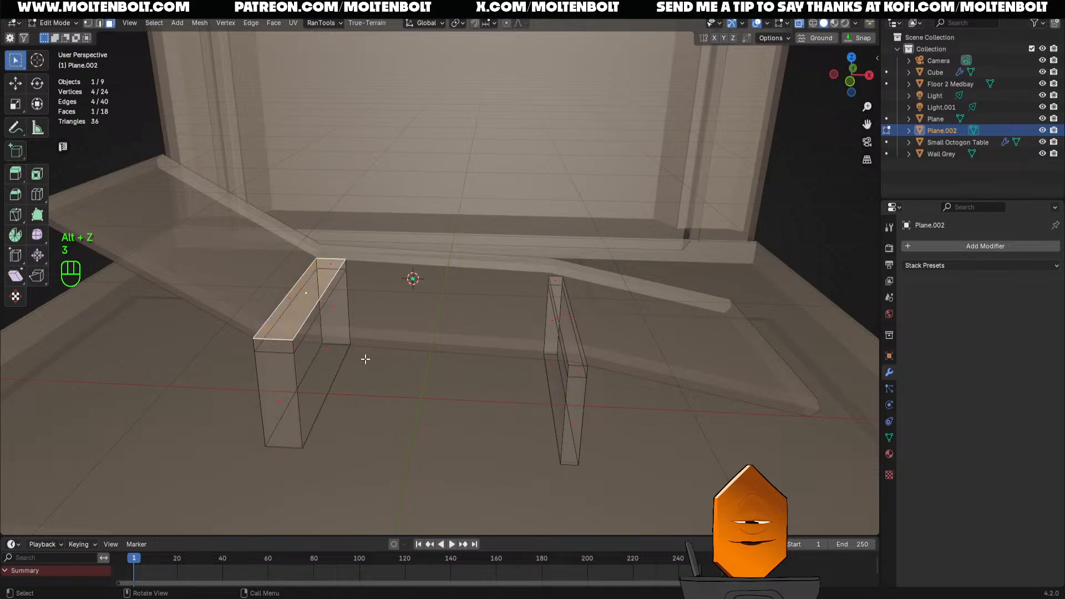
pyautogui.keyDown('shift'); pyautogui.click(560, 322); pyautogui.keyUp('shift')
pyautogui.press('x')
pyautogui.click(575, 343)
pyautogui.moveTo(486, 339); pyautogui.dragTo(469, 393, button='middle')
pyautogui.press('/')
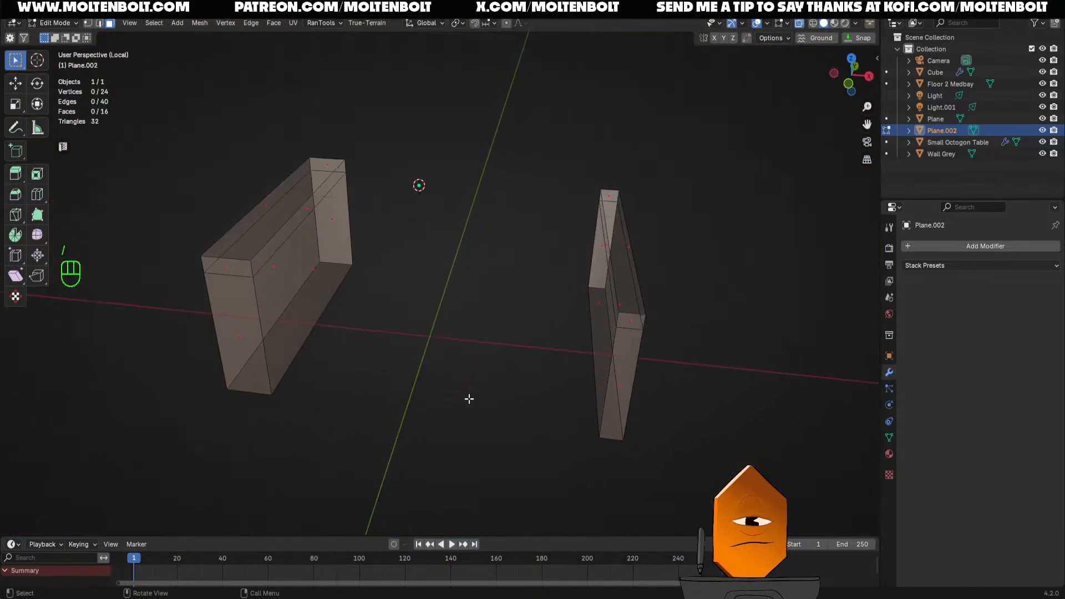
pyautogui.press('/')
pyautogui.hotkey('alt', 'z')
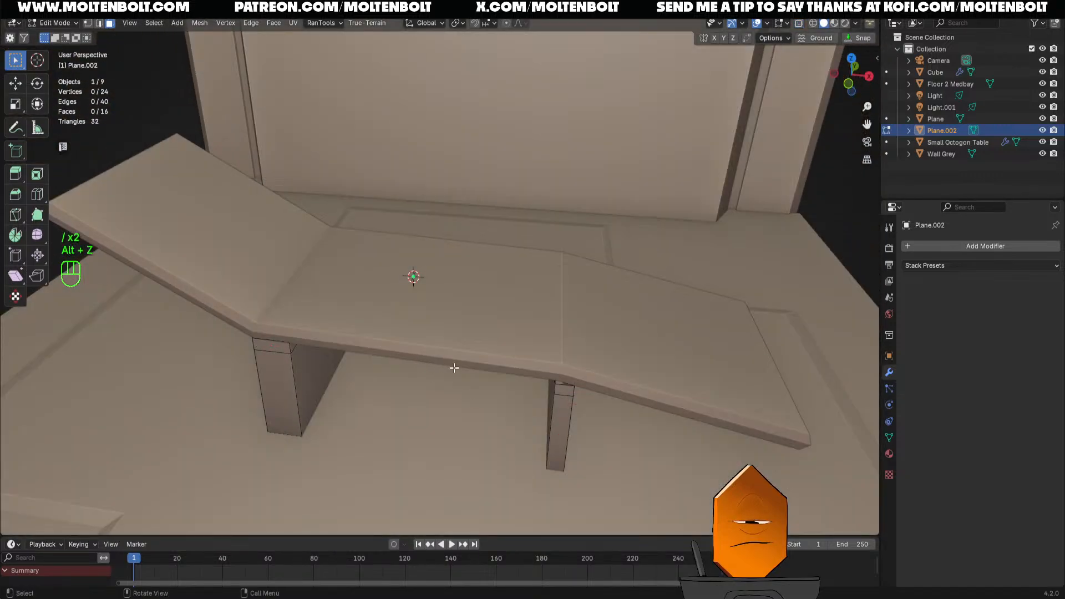
# Join the support legs and the lying surface into one object and display the viewport in Material Preview shading
pyautogui.press('Tab')
pyautogui.keyDown('shift'); pyautogui.click(289, 365); pyautogui.keyUp('shift')
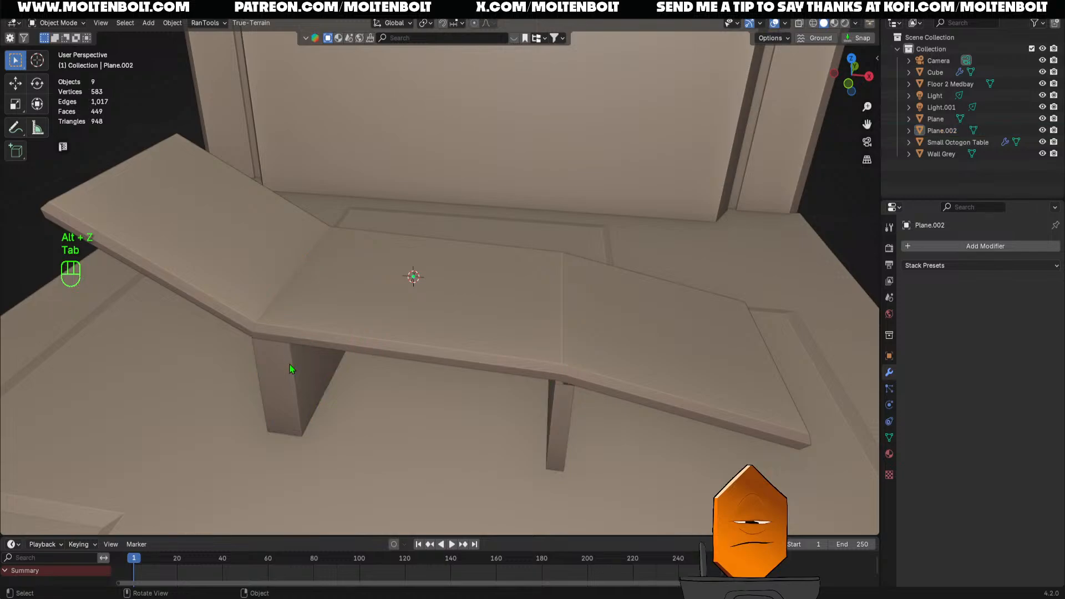
pyautogui.click(285, 366)
pyautogui.keyDown('shift'); pyautogui.click(305, 305); pyautogui.keyUp('shift')
pyautogui.hotkey('ctrl', 'j')
pyautogui.scroll(-4, 305, 305)
pyautogui.moveTo(387, 336); pyautogui.dragTo(417, 306, button='middle')
pyautogui.moveTo(417, 306)
pyautogui.mouseDown(button='middle')
pyautogui.moveTo(470, 255)
pyautogui.moveTo(445, 298)
pyautogui.moveTo(492, 332)
pyautogui.mouseUp(button='middle')
pyautogui.press('z')
pyautogui.click(445, 351)
pyautogui.click(441, 312)
# Unwrap the whole bed mesh with Zen Unwrap, using the Conformal method with seams marked and islands packed
pyautogui.press('Tab')
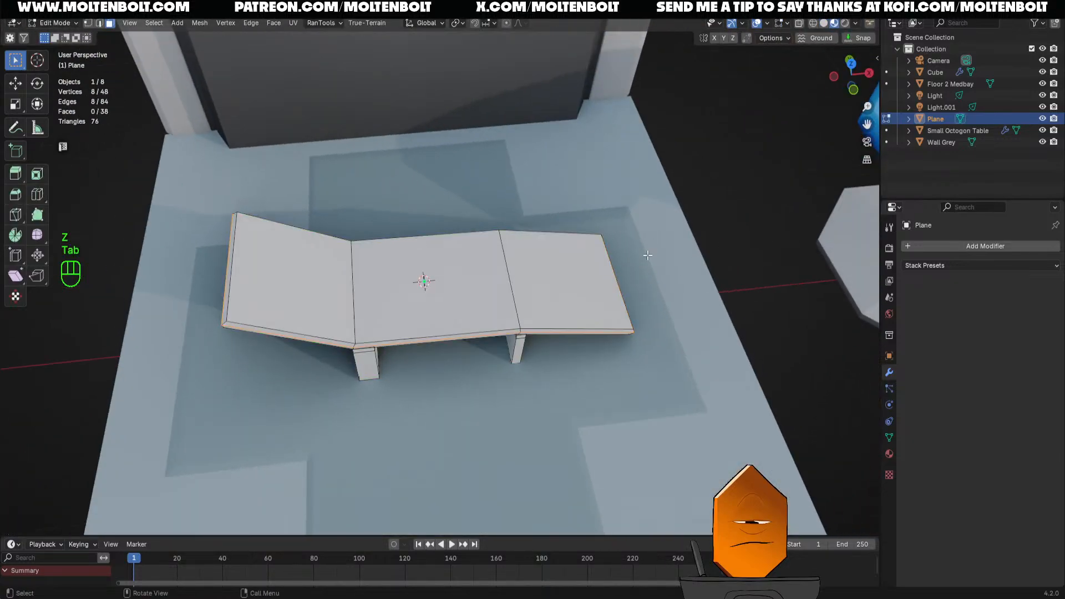
pyautogui.hotkey('alt', 'u')
pyautogui.hotkey('alt', 'u')
pyautogui.moveTo(733, 300); pyautogui.dragTo(755, 286, button='middle')
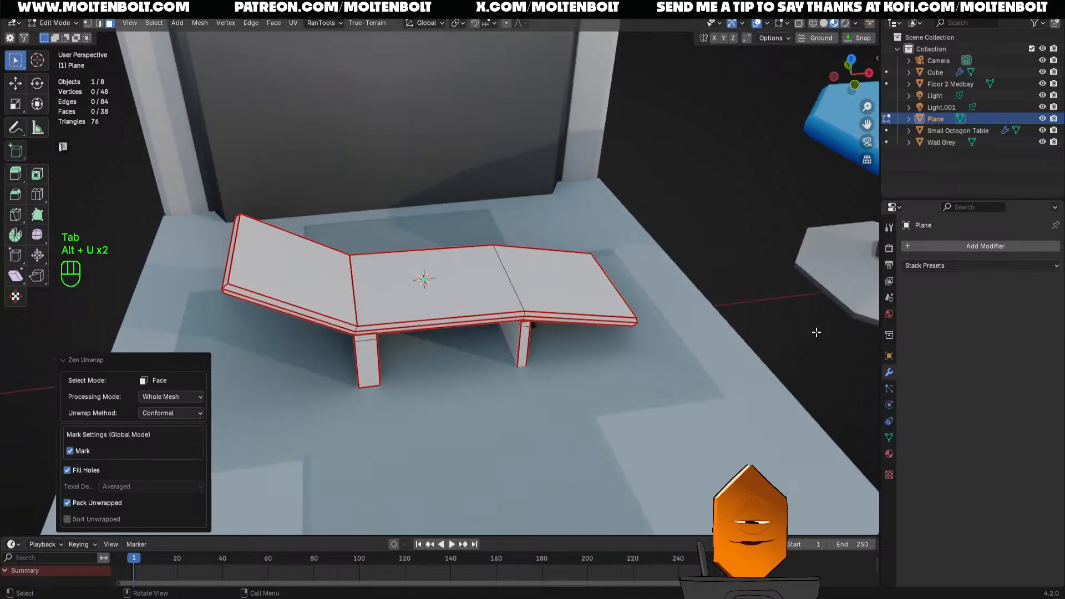
# Assign the existing Atlas material to the bed
pyautogui.click(890, 438)
pyautogui.click(889, 454)
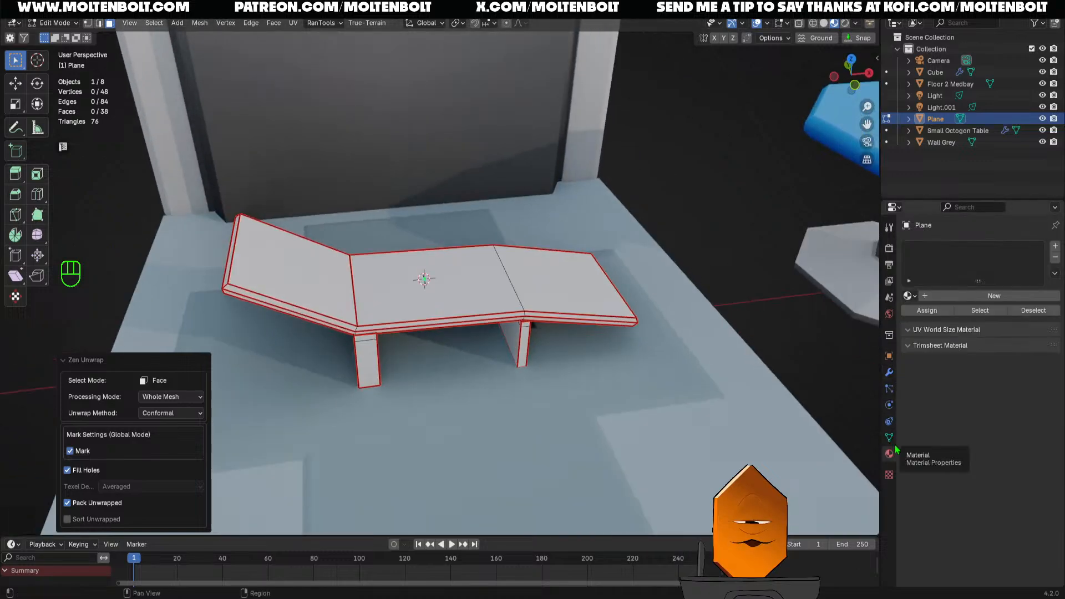
pyautogui.click(908, 295)
pyautogui.click(926, 313)
pyautogui.scroll(-3, 653, 422)
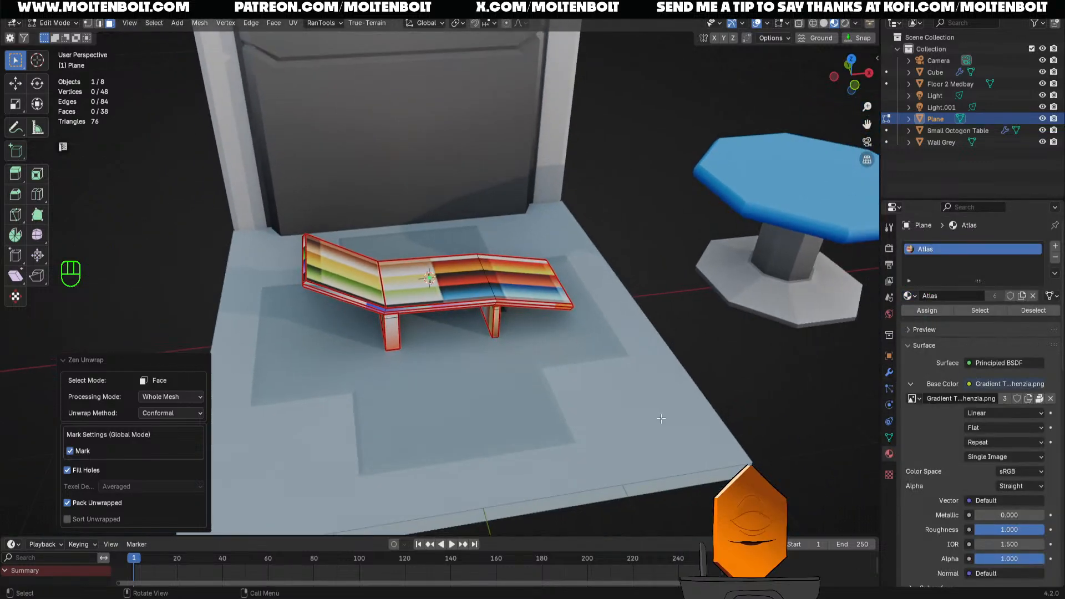
# From the front view beside the UV editor, select the linked lying surface and collapse its UVs by scaling them to 0
pyautogui.press('`')
pyautogui.click(475, 275)
pyautogui.keyDown('shift'); pyautogui.moveTo(433, 291); pyautogui.dragTo(499, 275, button='middle'); pyautogui.keyUp('shift')
pyautogui.moveTo(510, 294)
pyautogui.keyDown('ctrl'); pyautogui.mouseDown(button='middle')
pyautogui.moveTo(530, 256)
pyautogui.moveTo(531, 344)
pyautogui.moveTo(519, 310)
pyautogui.mouseUp(button='middle'); pyautogui.keyUp('ctrl')
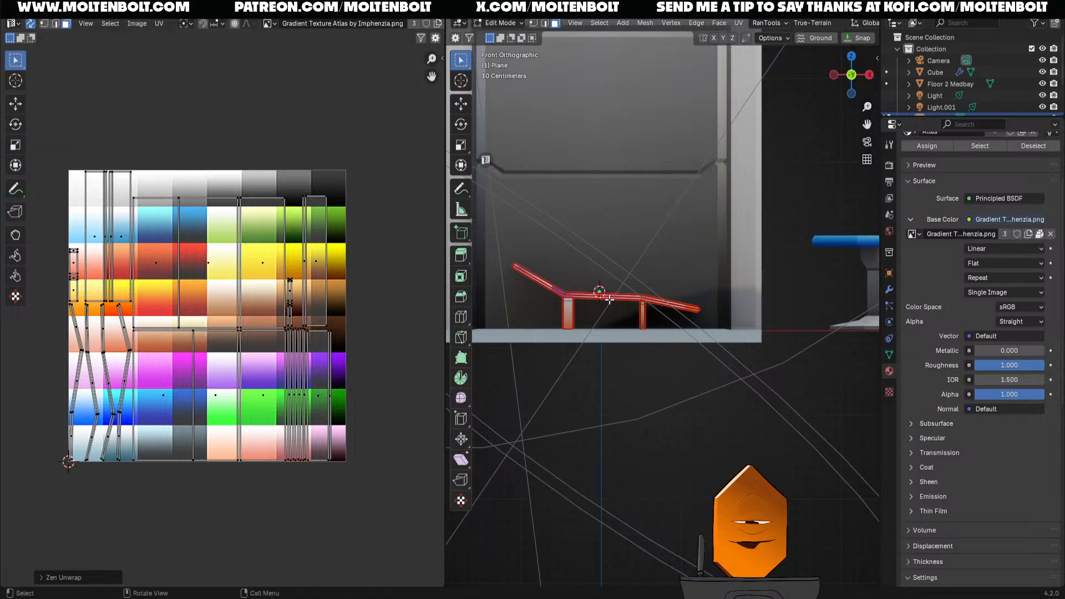
pyautogui.scroll(3, 621, 327)
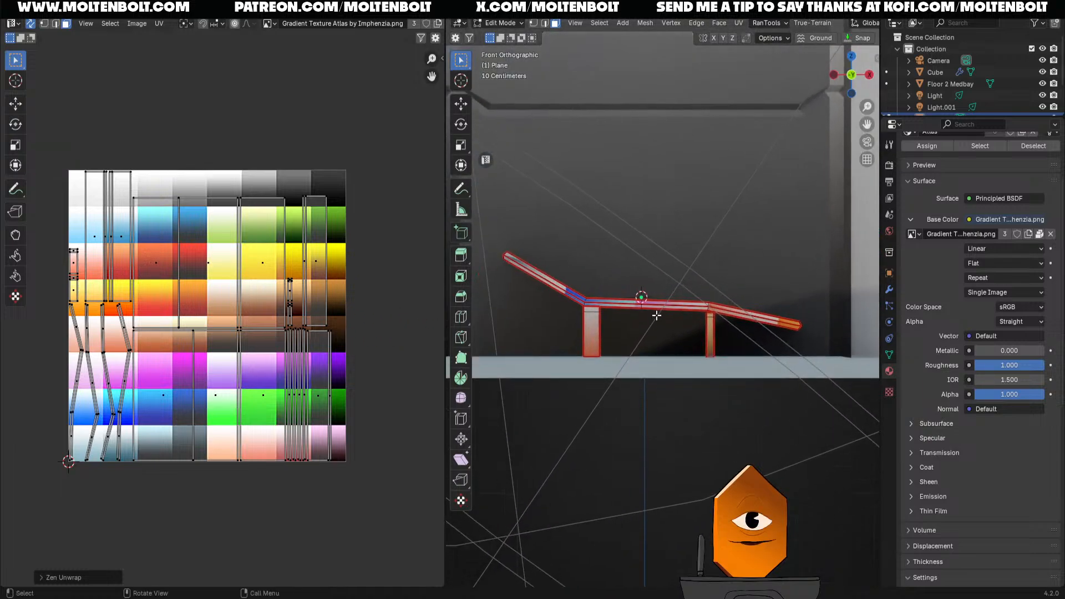
pyautogui.hotkey('ctrl', 'l')
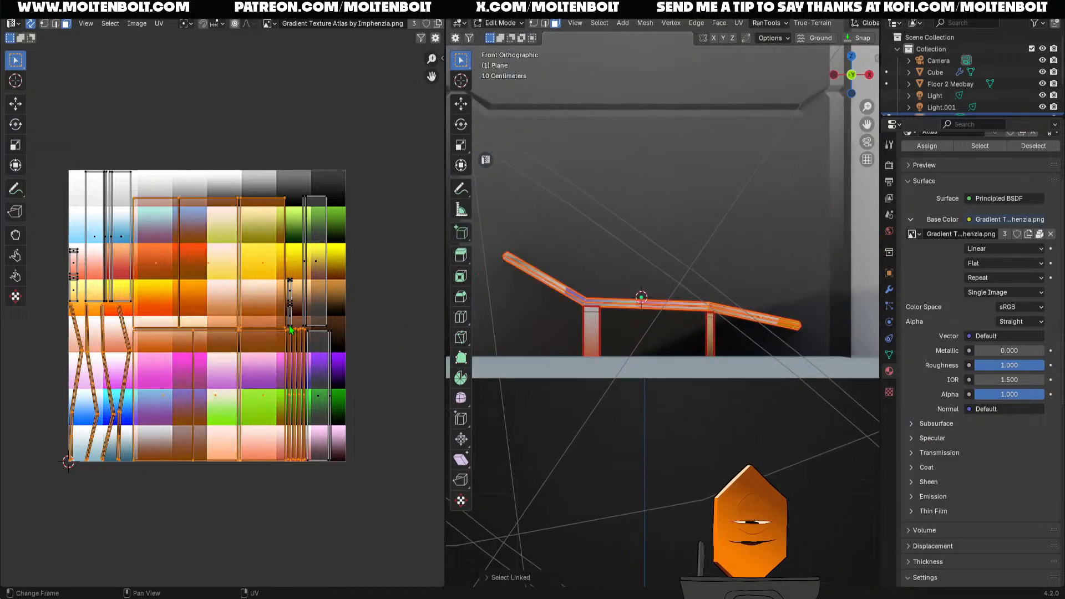
pyautogui.press('s')
pyautogui.press('0')
pyautogui.press('Return')
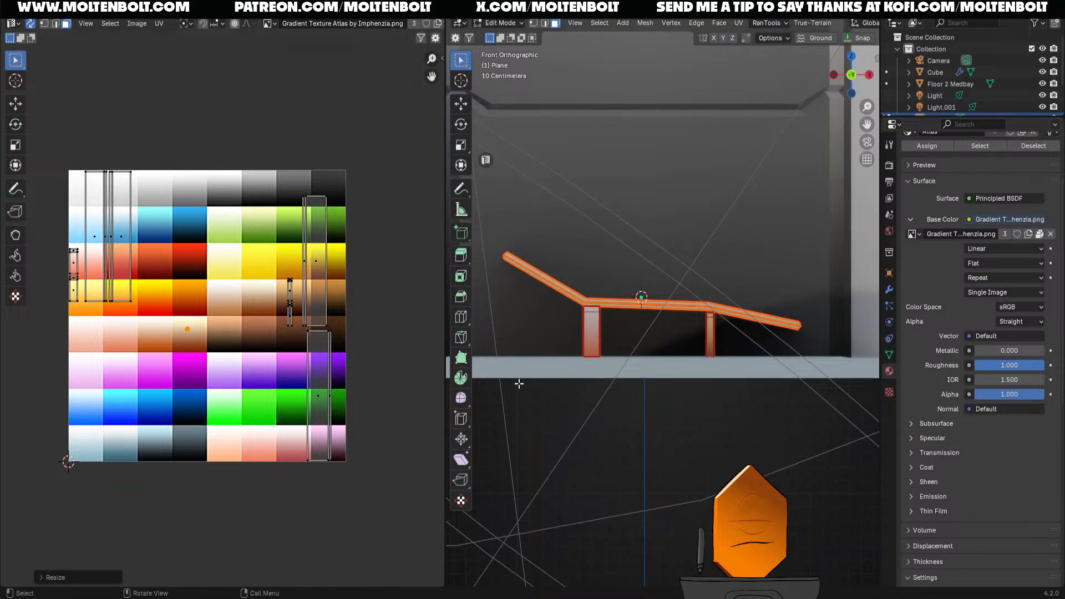
# Switch the selection to the two legs, project their UVs from the front view and shrink the islands
pyautogui.hotkey('ctrl', 'z')
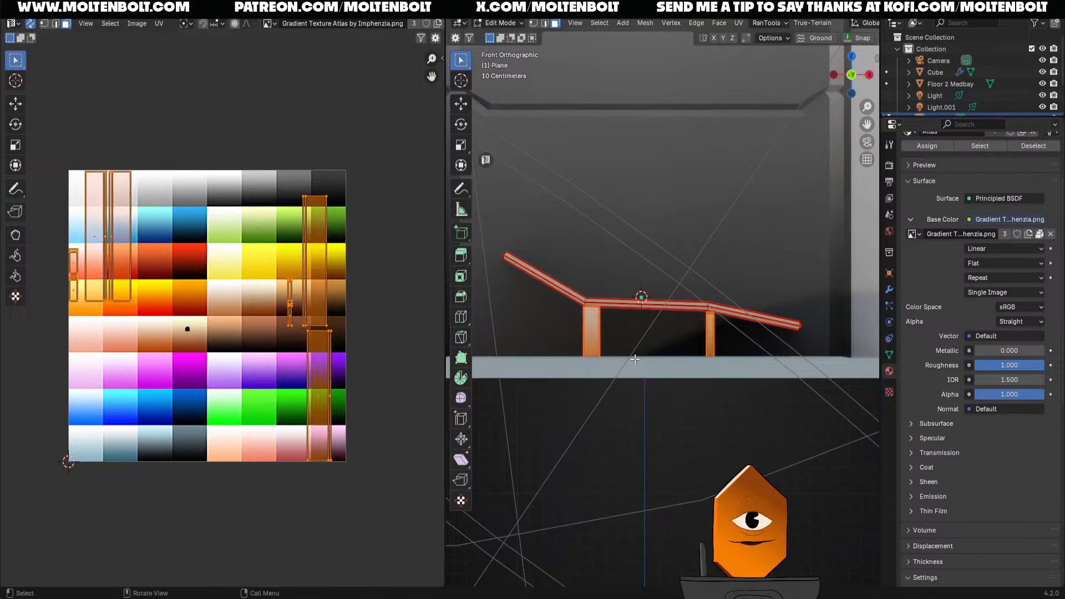
pyautogui.press('u')
pyautogui.click(610, 455)
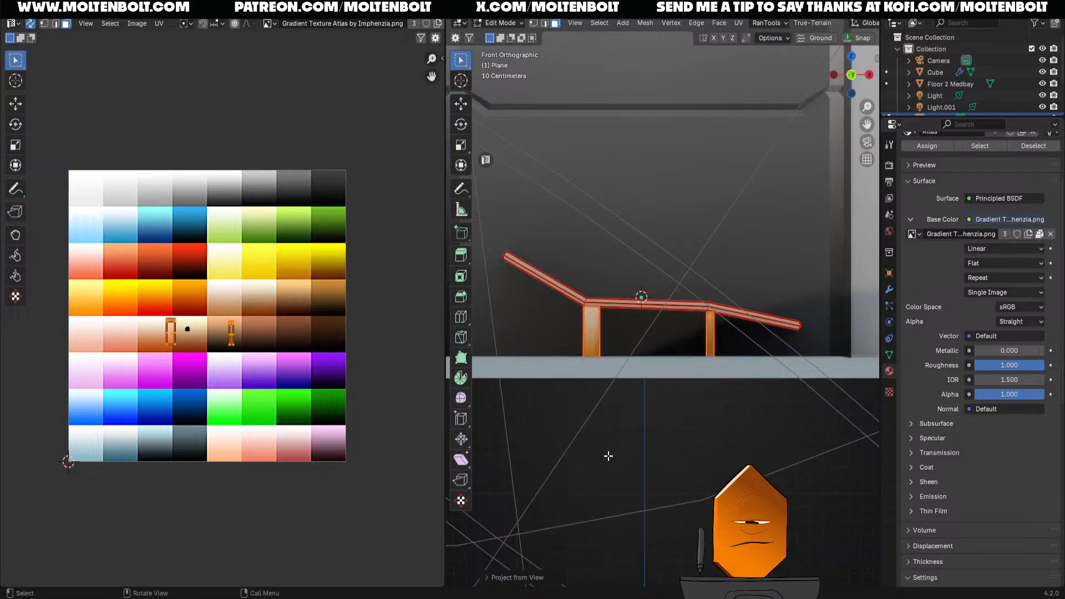
pyautogui.press('s')
pyautogui.click(345, 291)
# Move the foot-end leg's UV island beside the other leg's island and scale both islands together
pyautogui.moveTo(206, 312); pyautogui.dragTo(243, 374)
pyautogui.press('g')
pyautogui.click(262, 348)
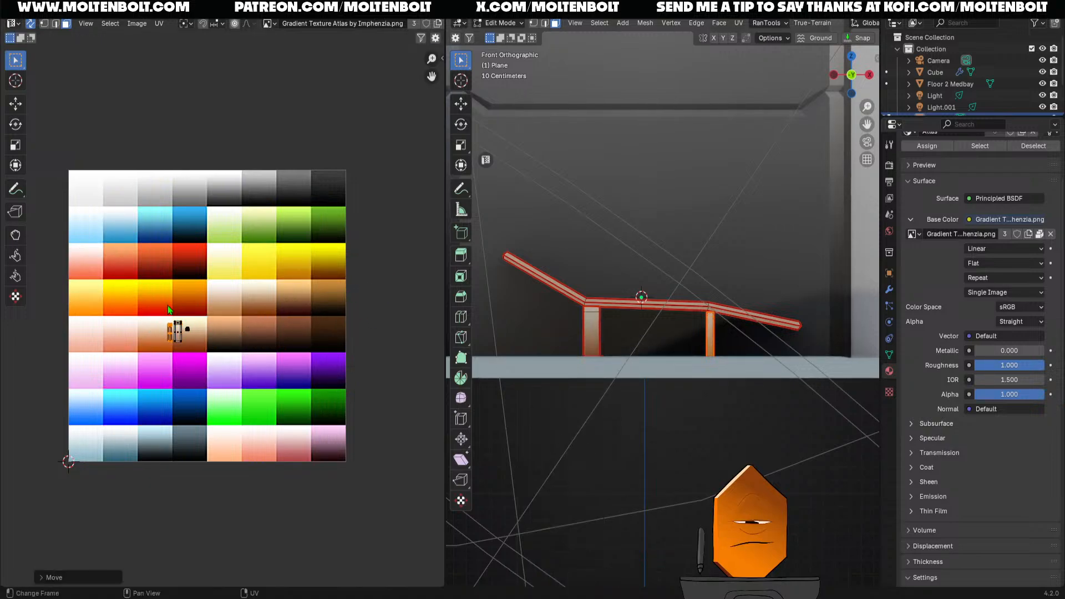
pyautogui.moveTo(152, 309); pyautogui.dragTo(183, 350)
pyautogui.press('s')
pyautogui.click(251, 319)
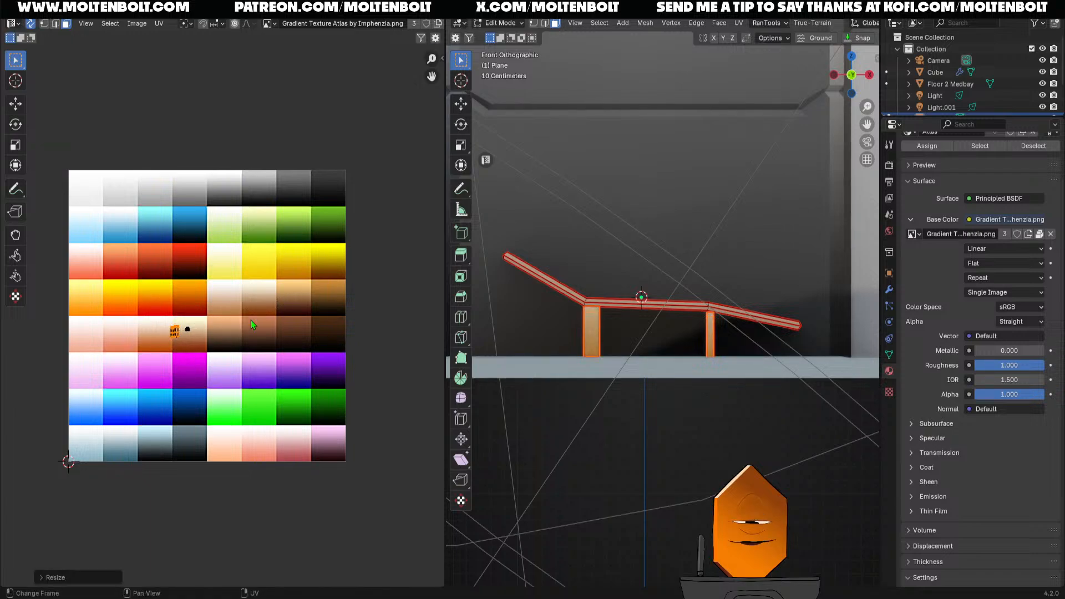
# Place both leg UV islands on the fifth grey gradient swatch in the atlas's top row
pyautogui.press('g')
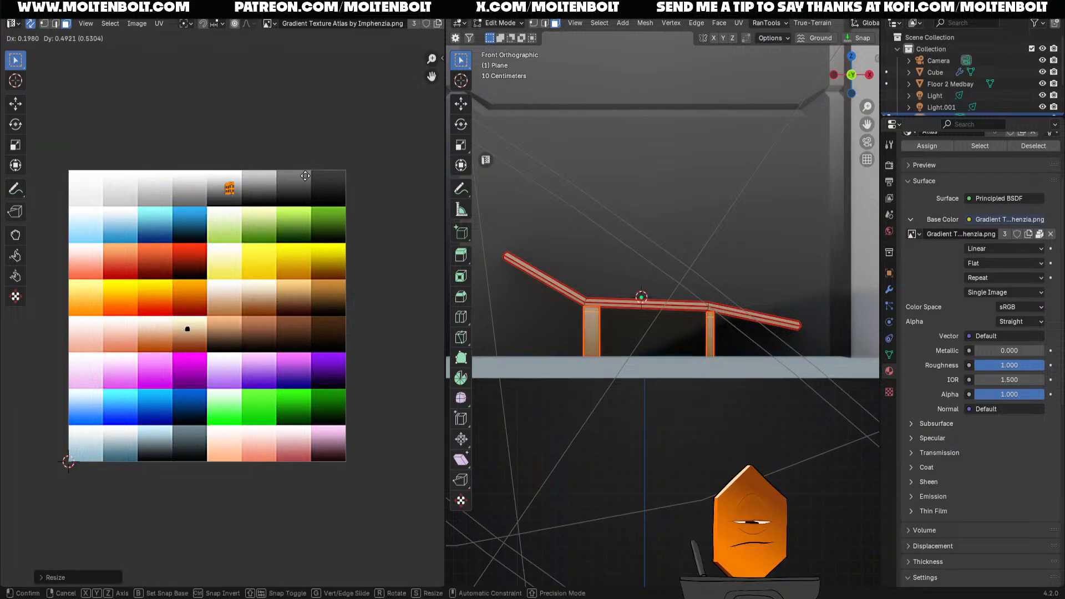
pyautogui.click(336, 177)
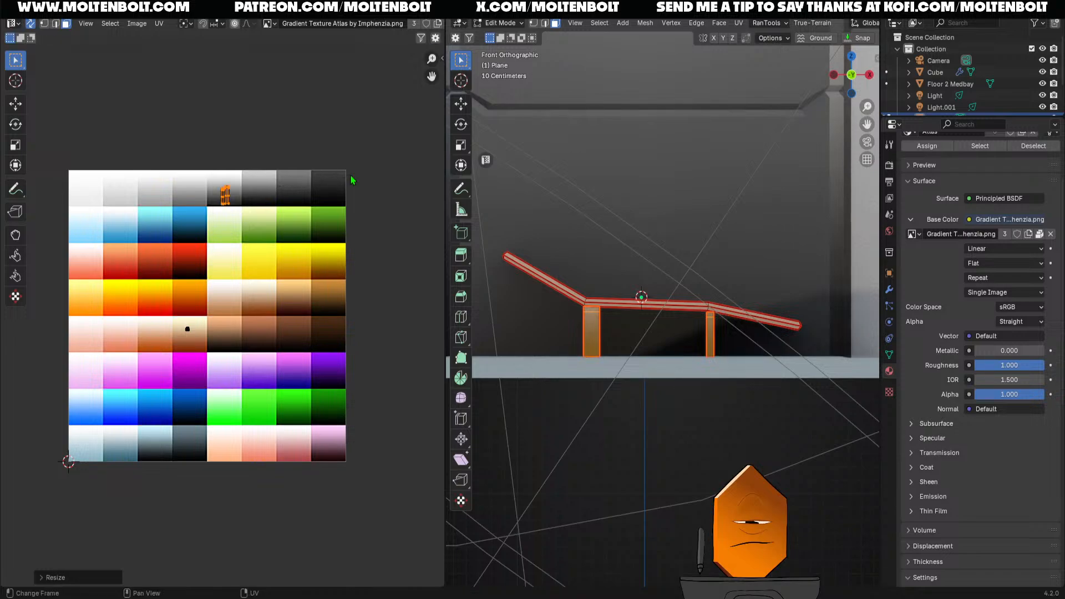
pyautogui.press('g')
pyautogui.click(351, 171)
# Hide the viewport overlays and move the lying surface's collapsed UVs onto the light-blue-to-navy gradient swatch
pyautogui.hotkey('alt', 'shift', 'z')
pyautogui.moveTo(657, 280); pyautogui.dragTo(635, 301, button='middle')
pyautogui.moveTo(153, 302); pyautogui.dragTo(232, 362)
pyautogui.press('g')
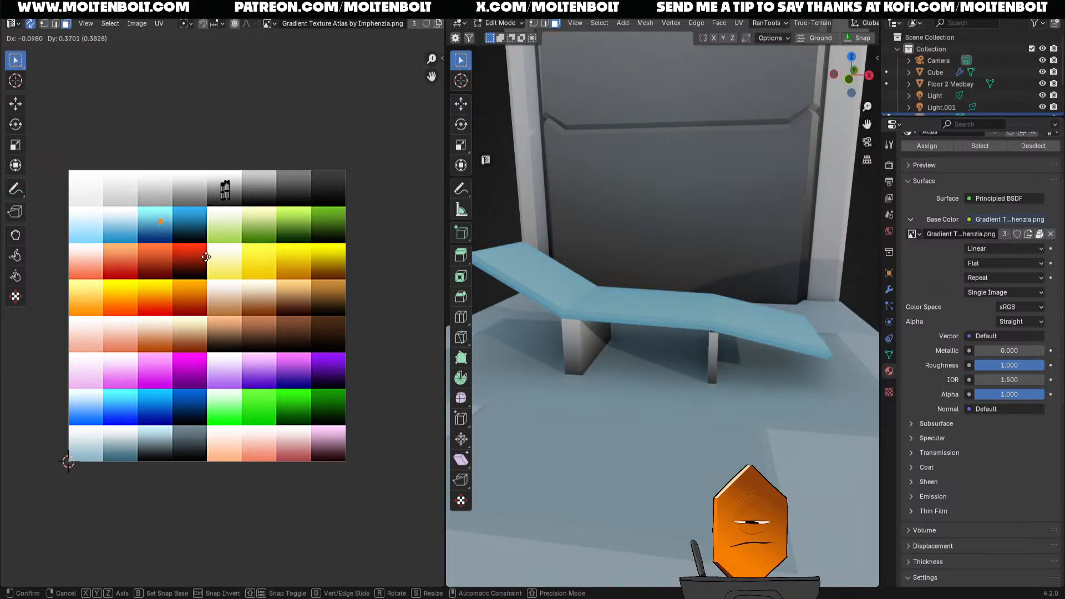
pyautogui.click(205, 256)
pyautogui.press('s')
pyautogui.press('y')
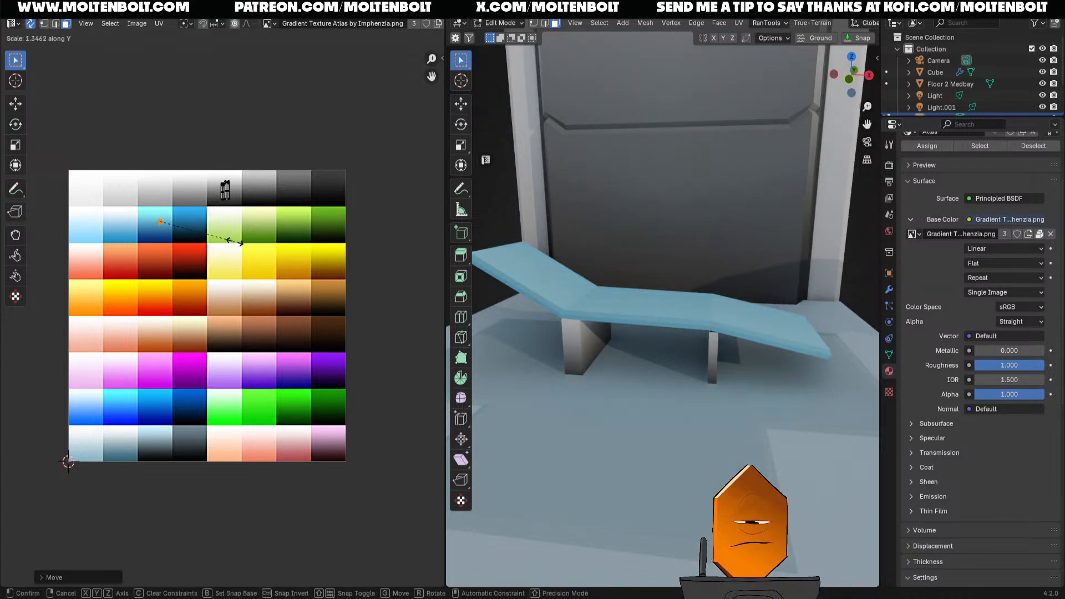
pyautogui.rightClick(241, 243)
# Show the overlays again and project the lying surface's UVs from the right orthographic view
pyautogui.moveTo(606, 368); pyautogui.dragTo(677, 383, button='middle')
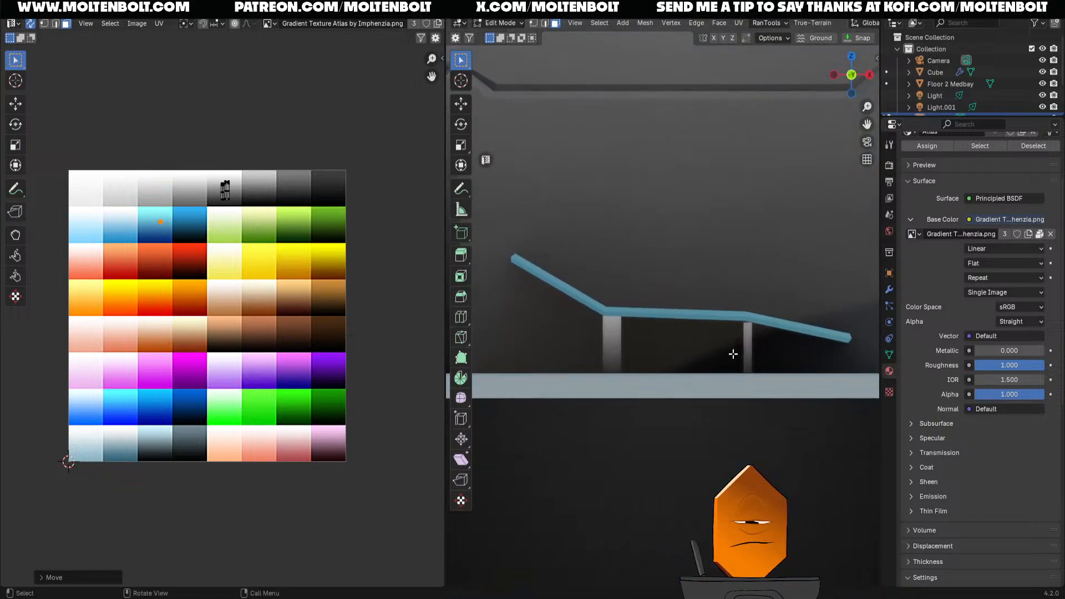
pyautogui.press('`')
pyautogui.click(775, 390)
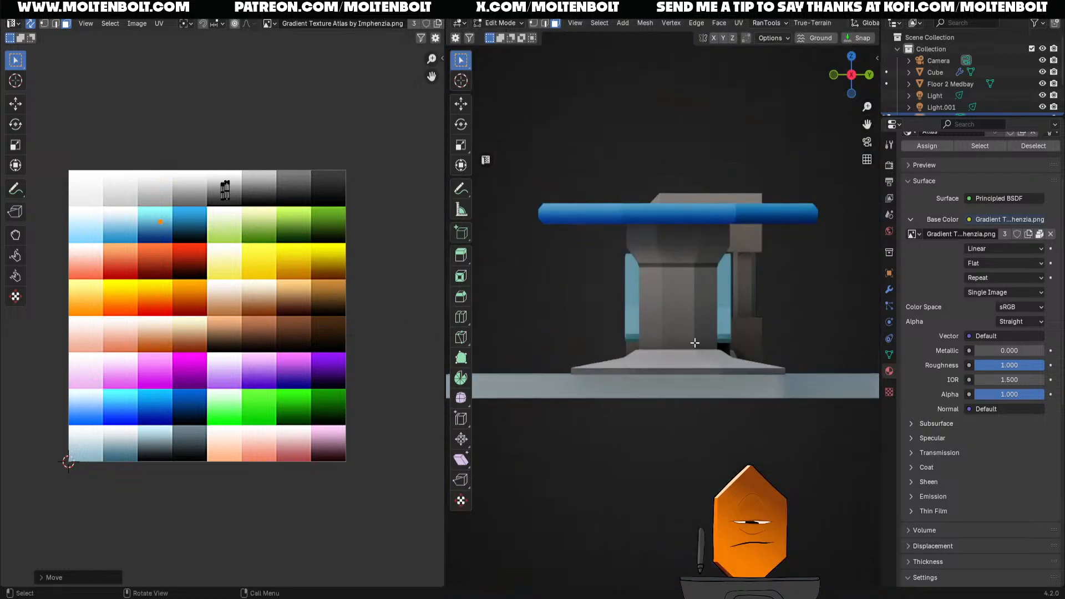
pyautogui.hotkey('shift', 'alt', 'z')
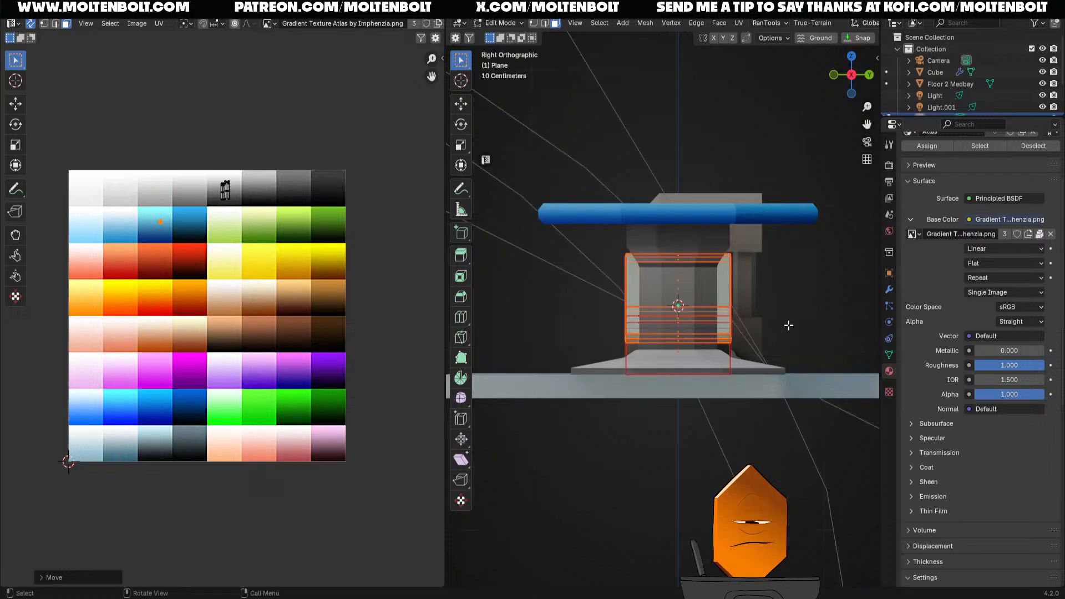
pyautogui.moveTo(789, 325); pyautogui.dragTo(793, 362, button='middle')
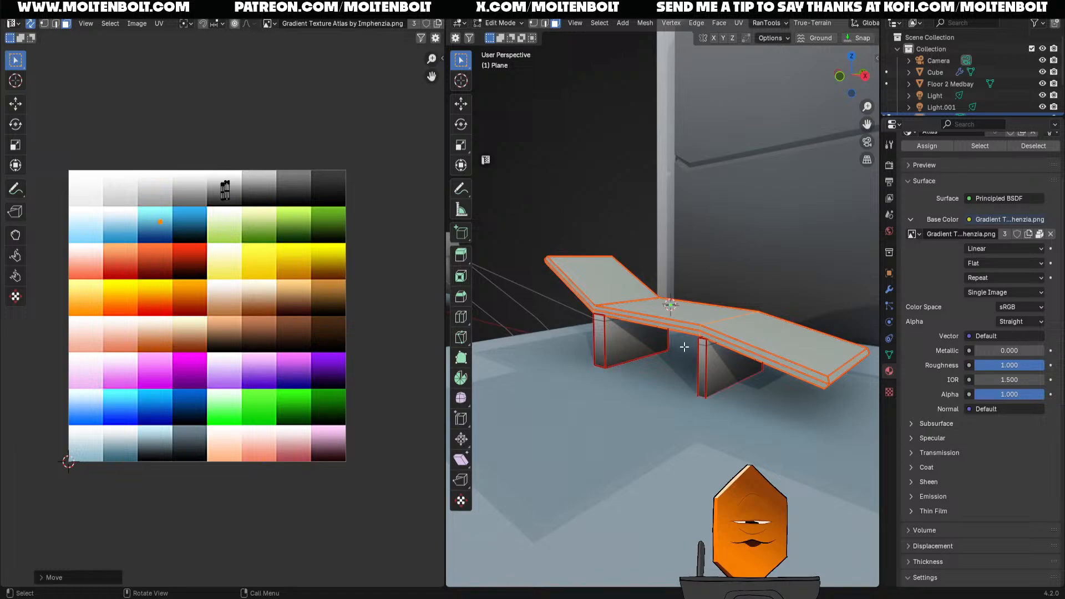
pyautogui.press('KP_3')
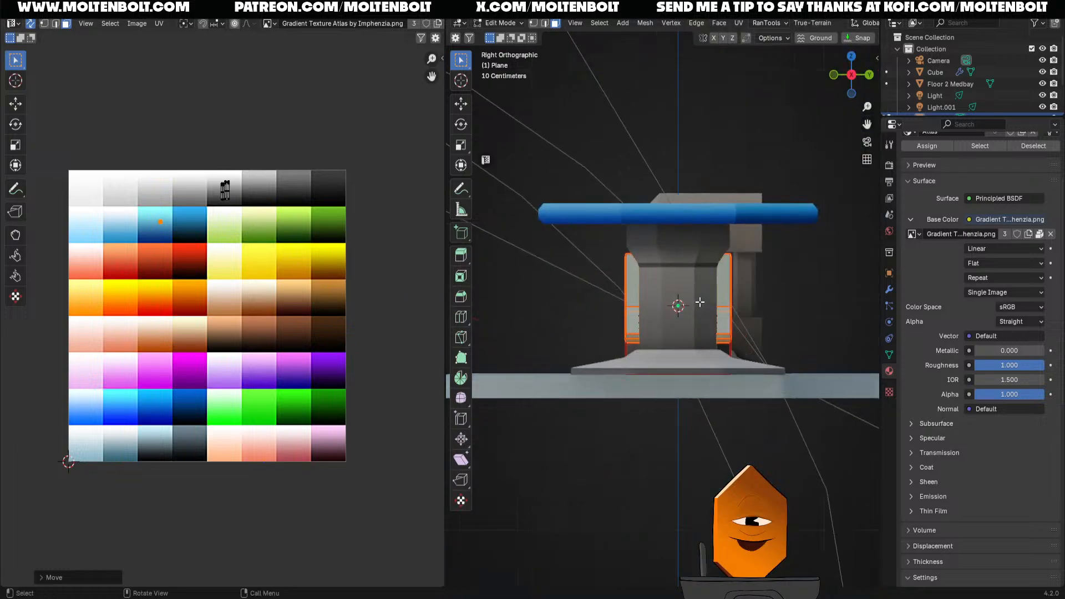
pyautogui.press('u')
pyautogui.click(700, 302)
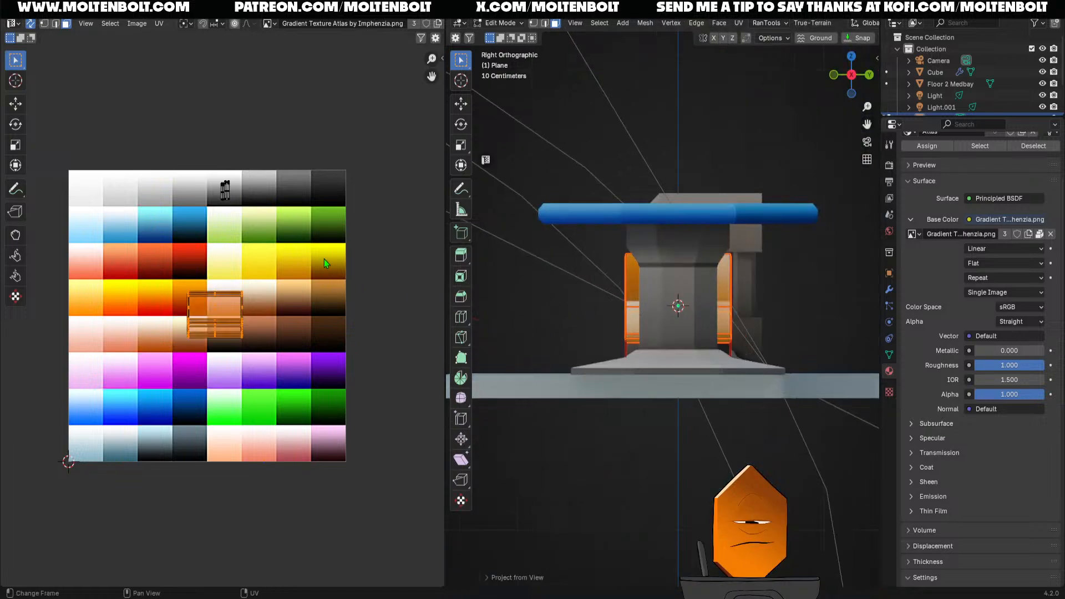
# Shrink the lying surface's projected UVs, place them on the light-blue-to-navy gradient swatch and hide the viewport overlays
pyautogui.press('s')
pyautogui.click(249, 305)
pyautogui.press('g')
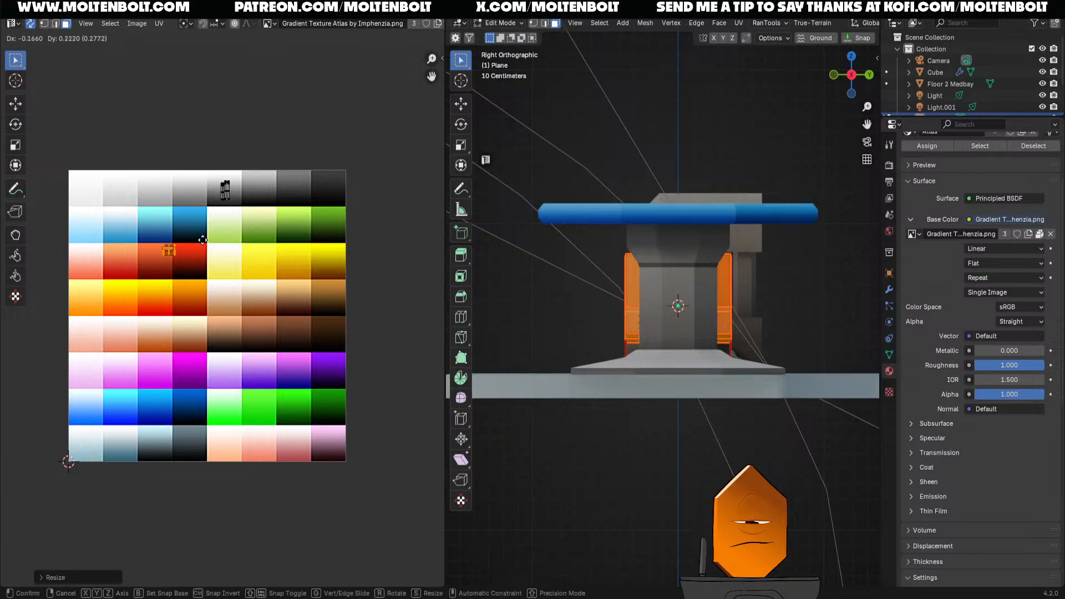
pyautogui.click(193, 216)
pyautogui.moveTo(546, 280); pyautogui.dragTo(608, 304, button='middle')
pyautogui.hotkey('alt', 'shift', 'z')
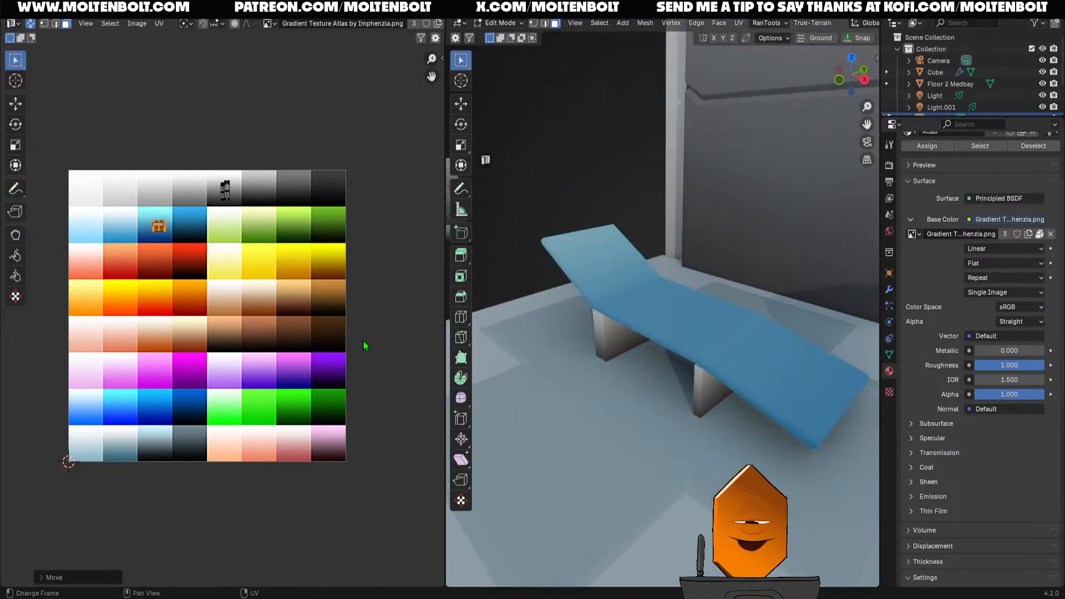
# Stretch the lying surface's UV island along Y by about 2 to strengthen its blue gradient
pyautogui.press('s')
pyautogui.press('y')
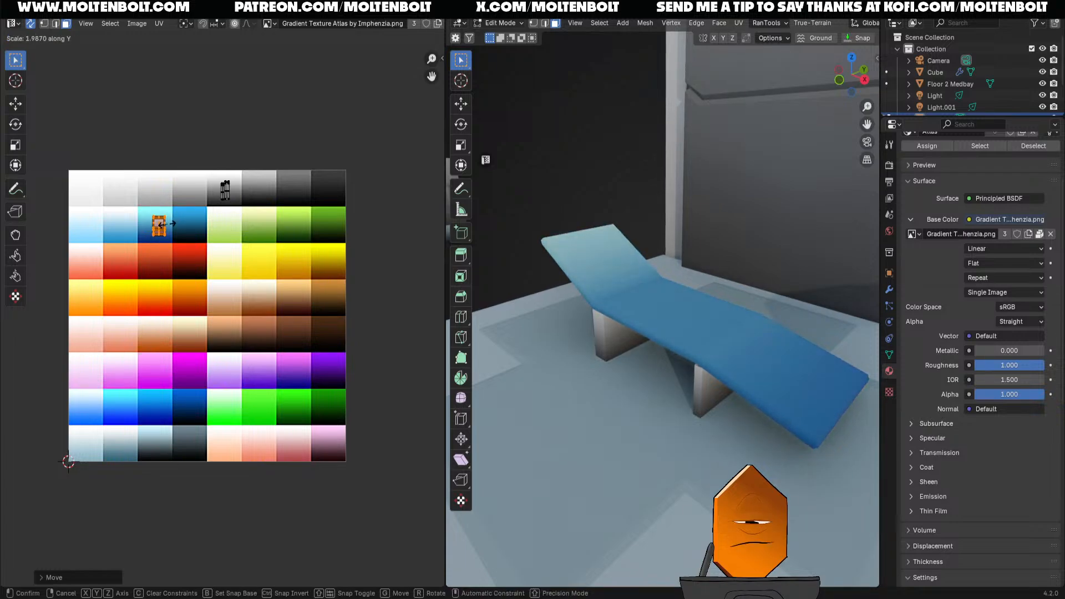
pyautogui.click(170, 230)
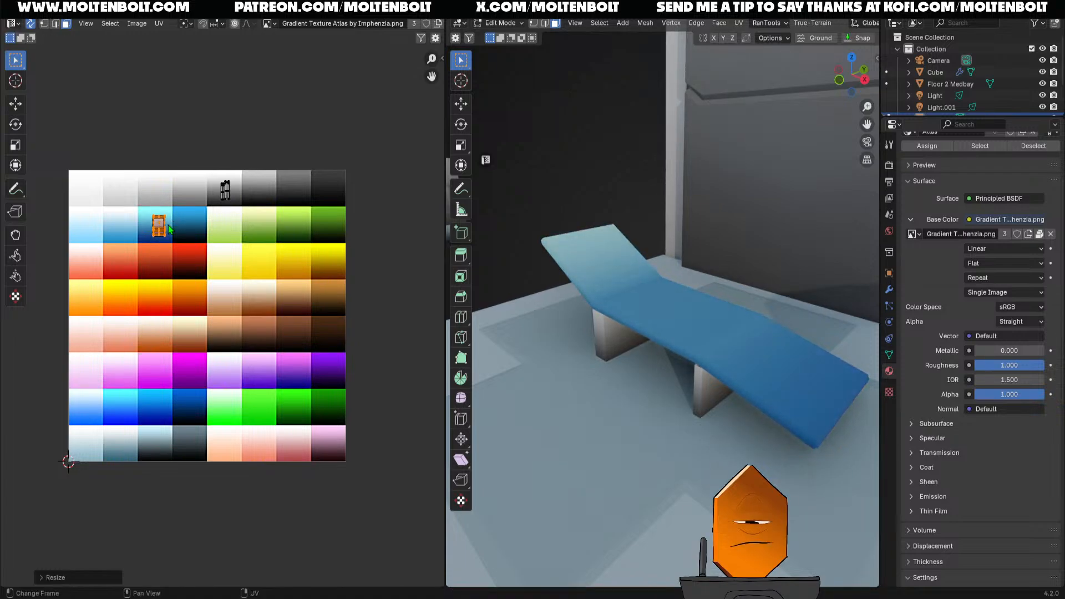
# Rotate the lying surface's UV island to flip its blue gradient and shift it slightly along negative X on the swatch
pyautogui.press('r')
pyautogui.click(250, 285)
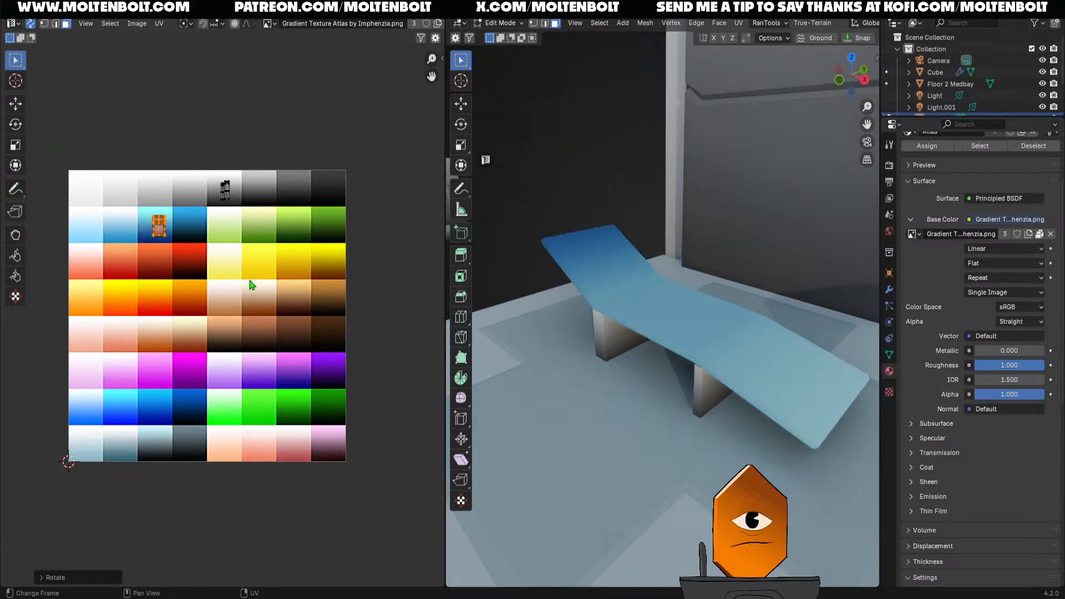
pyautogui.press('g')
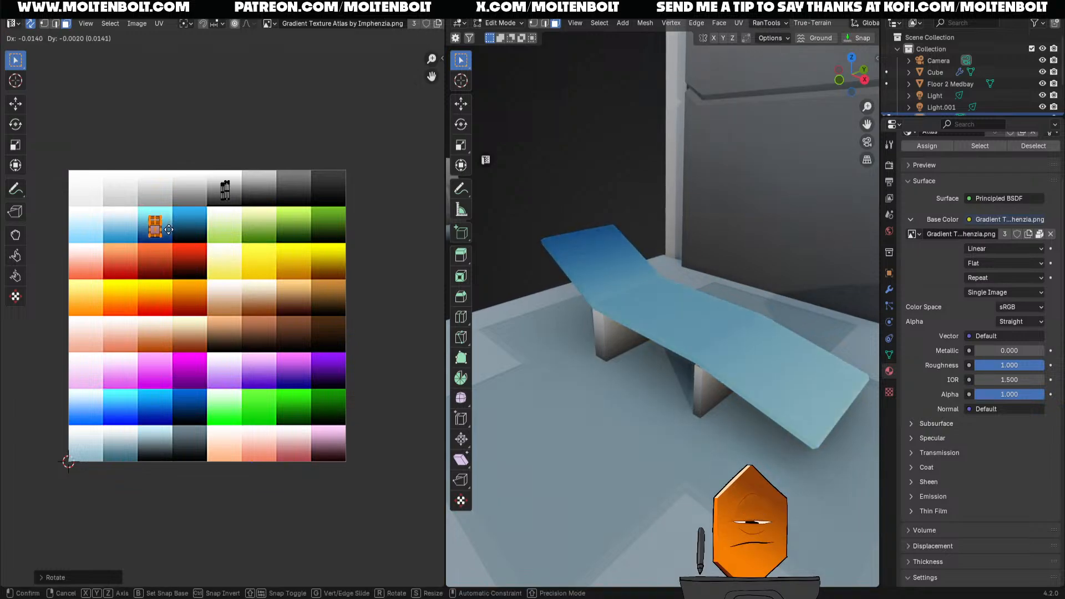
pyautogui.click(169, 229)
# Shrink the lying surface's UV island along Y to about half and lower it slightly on the blue swatch
pyautogui.press('s')
pyautogui.press('y')
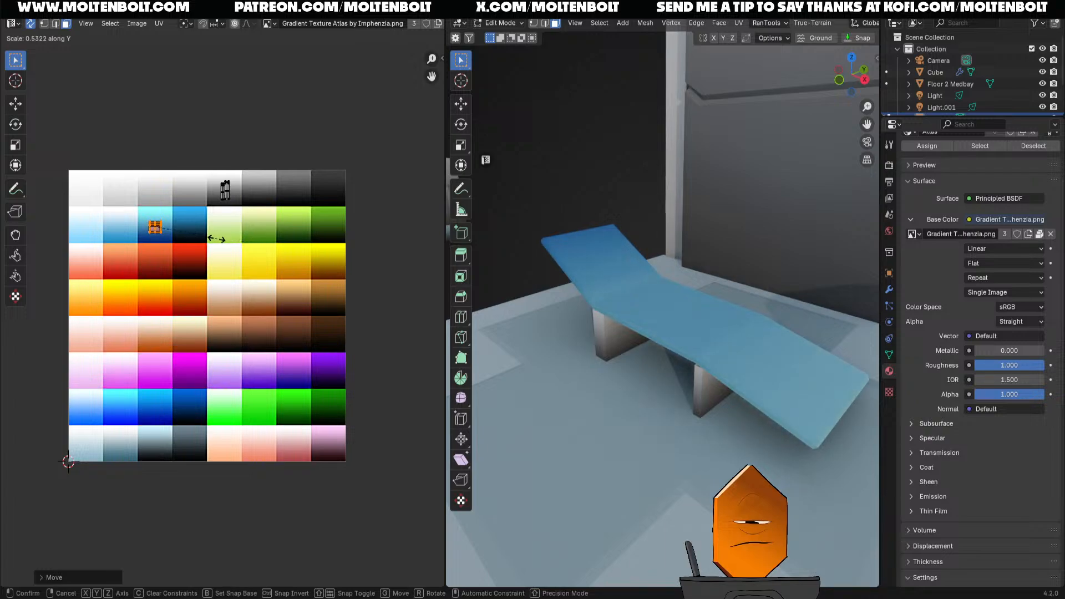
pyautogui.click(210, 239)
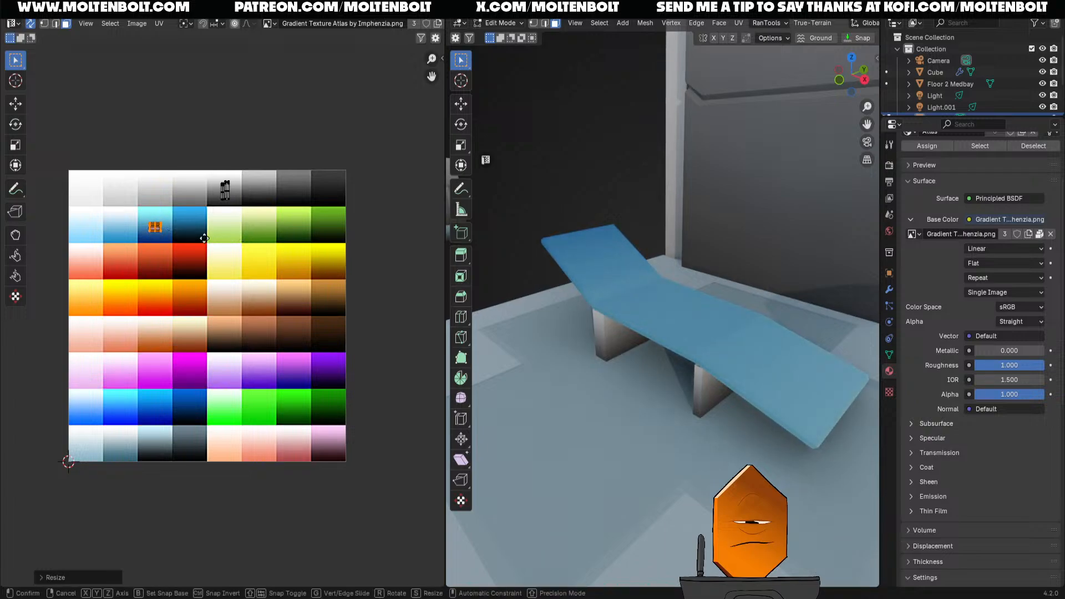
pyautogui.press('g')
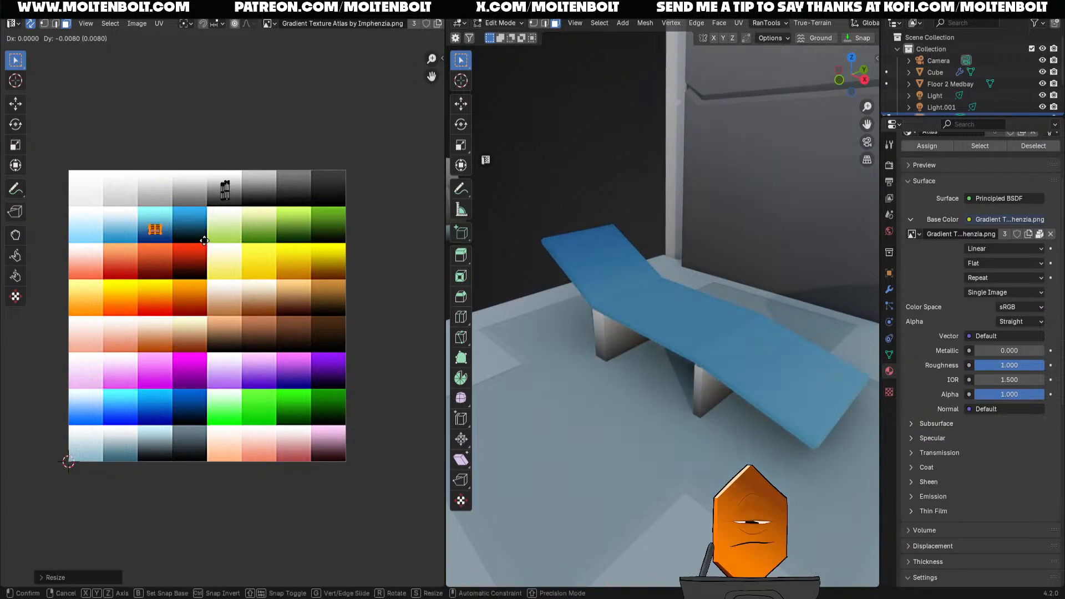
pyautogui.click(205, 243)
pyautogui.scroll(-4, 711, 368)
pyautogui.moveTo(688, 373); pyautogui.dragTo(721, 410, button='middle')
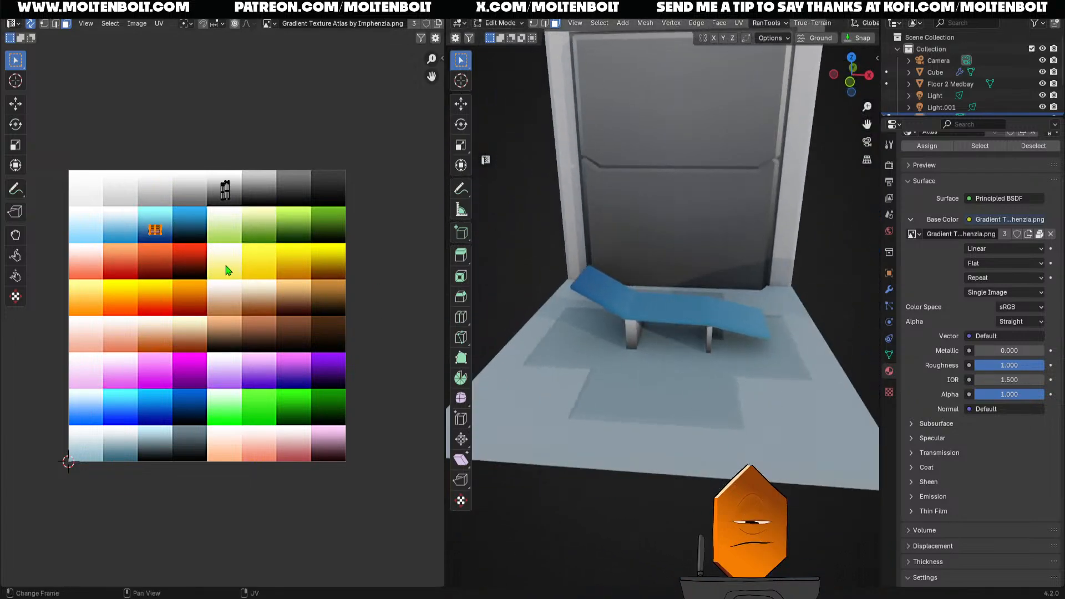
# Rotate the lying surface's UV island by 180 degrees to reverse the direction of its gradient
pyautogui.write('r180')
pyautogui.press('Return')
pyautogui.moveTo(640, 263); pyautogui.dragTo(720, 299, button='middle')
pyautogui.moveTo(654, 360); pyautogui.dragTo(690, 354, button='middle')
pyautogui.scroll(3, 698, 288)
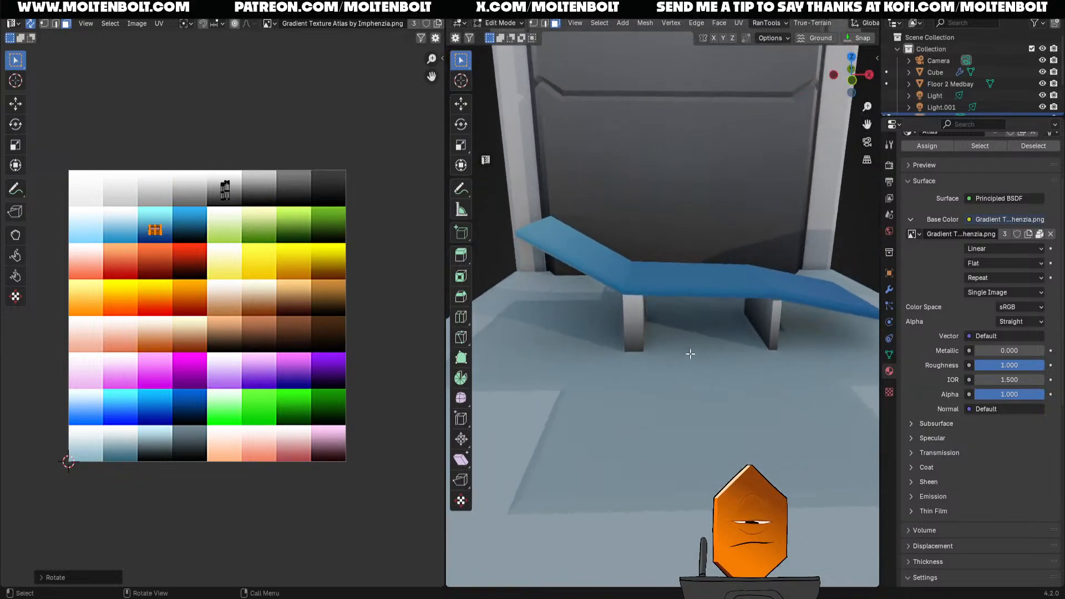
# Thin the leg under the backrest by moving its outer side faces inward along X, showing the viewport overlays on the way
pyautogui.moveTo(624, 328); pyautogui.dragTo(630, 350, button='middle')
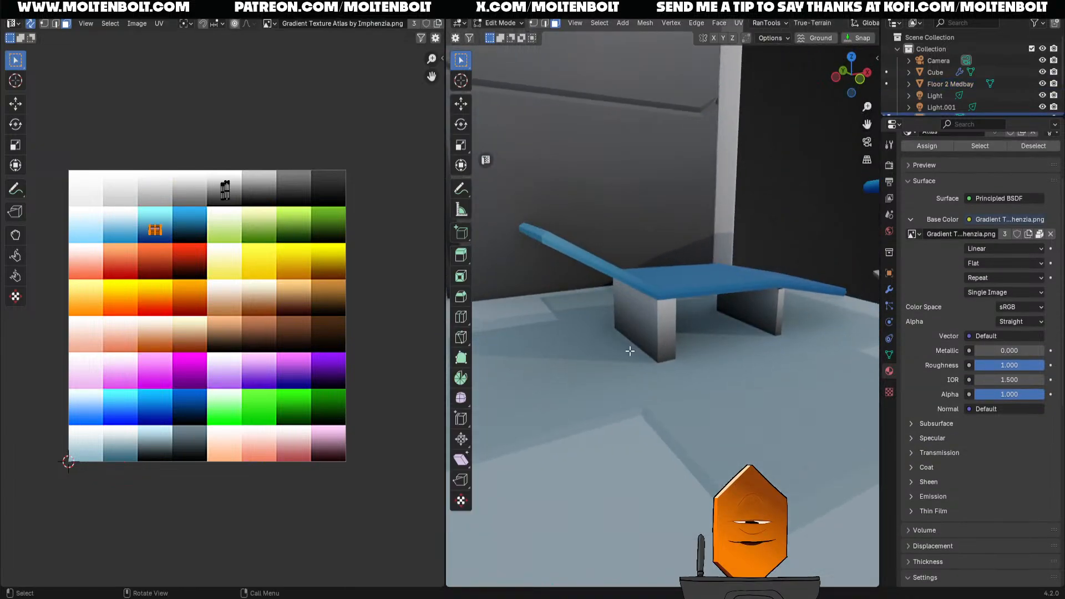
pyautogui.press('g')
pyautogui.press('x')
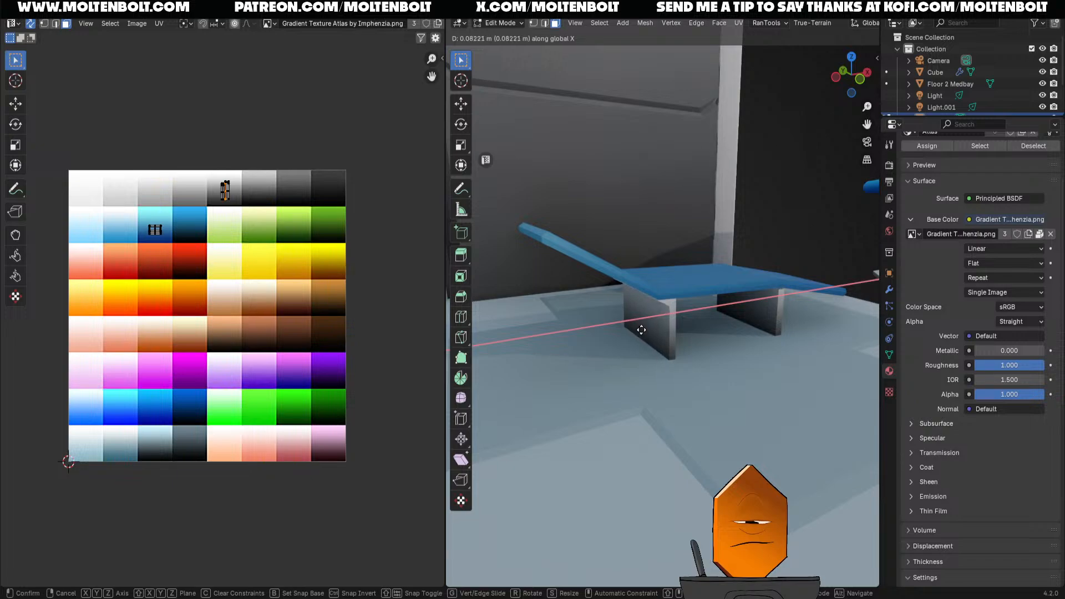
pyautogui.click(641, 329)
pyautogui.moveTo(641, 329); pyautogui.dragTo(651, 278, button='middle')
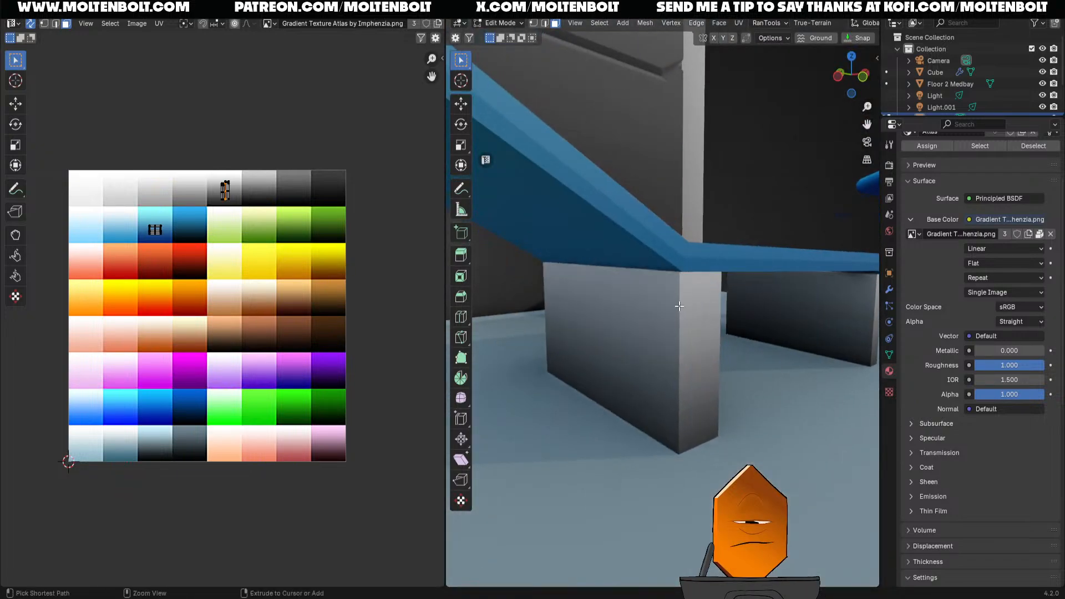
pyautogui.hotkey('alt', 'shift', 'z')
pyautogui.keyDown('shift'); pyautogui.click(658, 285); pyautogui.keyUp('shift')
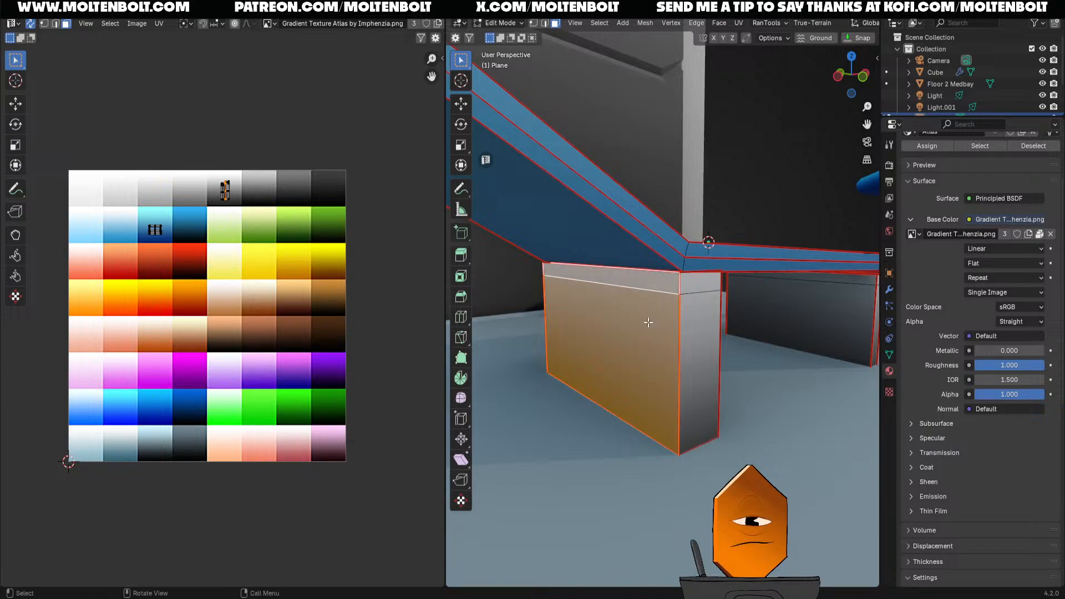
pyautogui.press('g')
pyautogui.press('x')
pyautogui.click(689, 320)
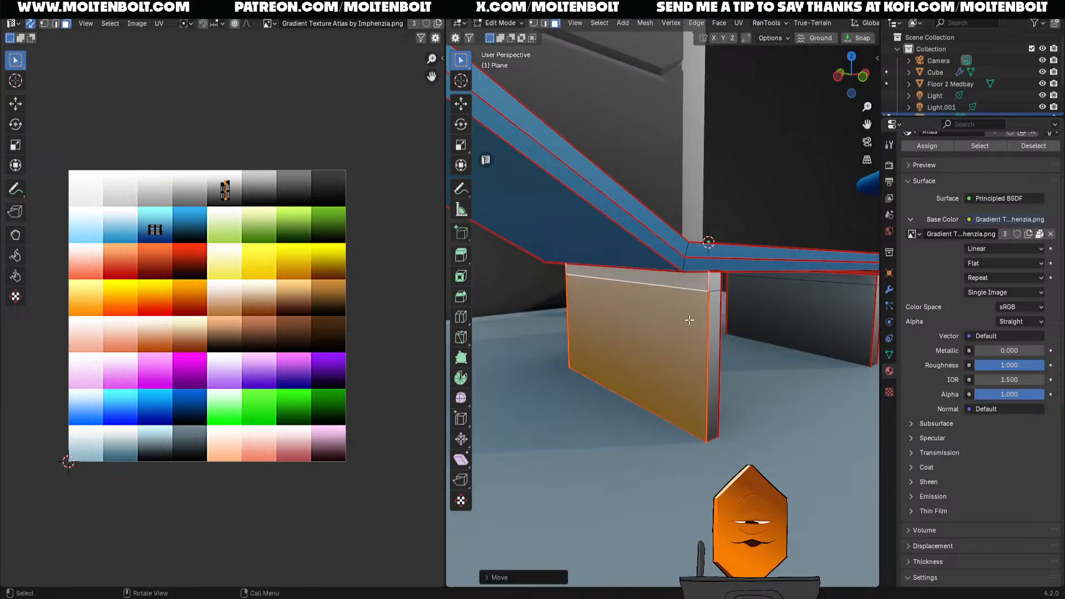
# Move the whole backrest-side leg about 0.08 m along negative X in front view, placing it under the backrest bend
pyautogui.press('Tab')
pyautogui.scroll(-4, 690, 320)
pyautogui.moveTo(689, 320); pyautogui.dragTo(664, 347, button='middle')
pyautogui.scroll(3, 672, 306)
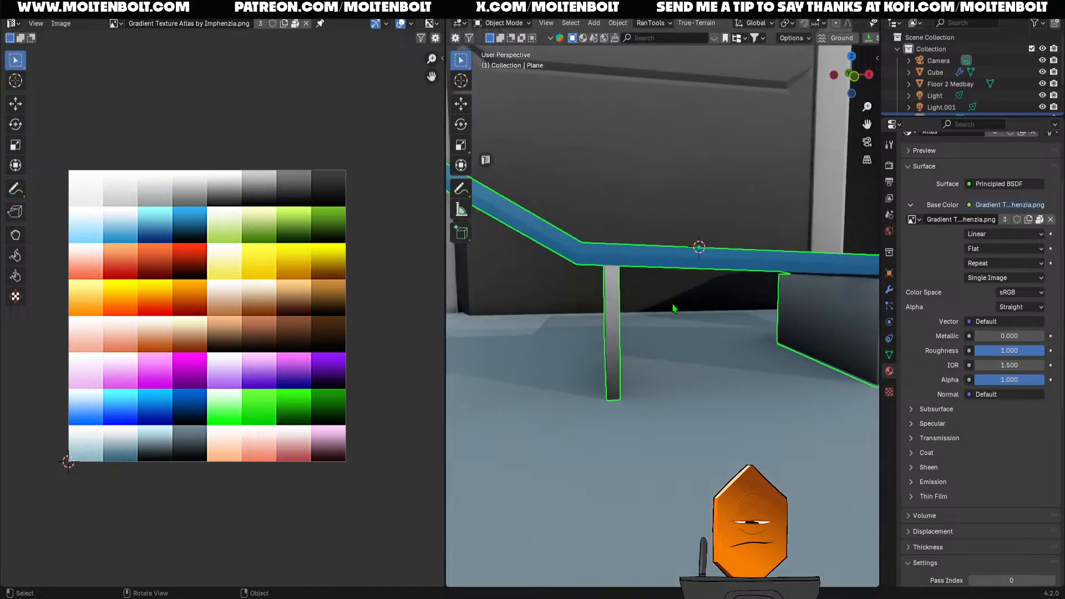
pyautogui.press('Tab')
pyautogui.press('l')
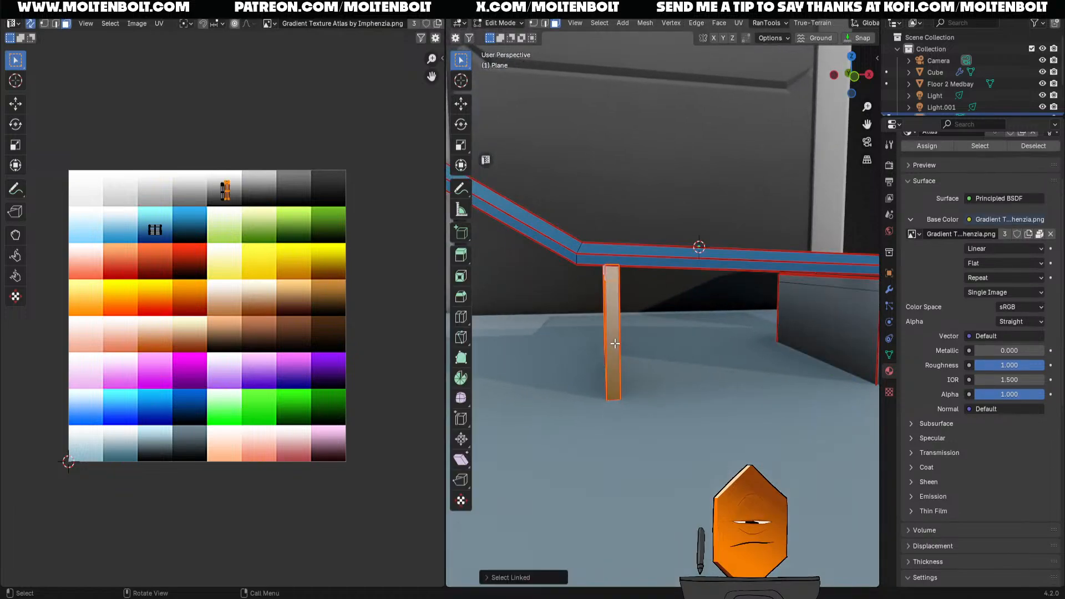
pyautogui.press('`')
pyautogui.click(630, 336)
pyautogui.press('g')
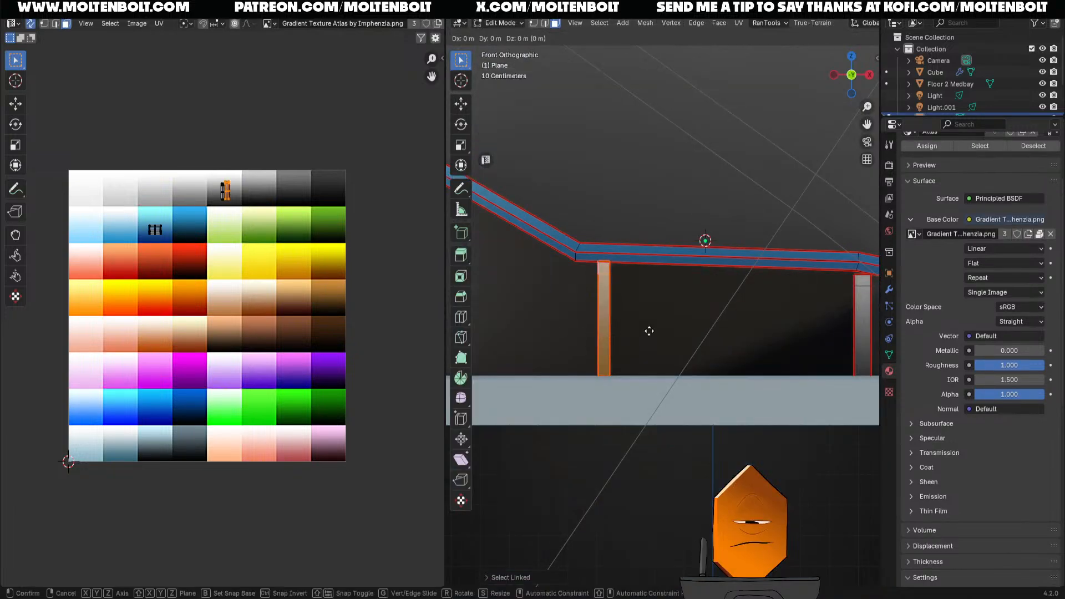
pyautogui.press('x')
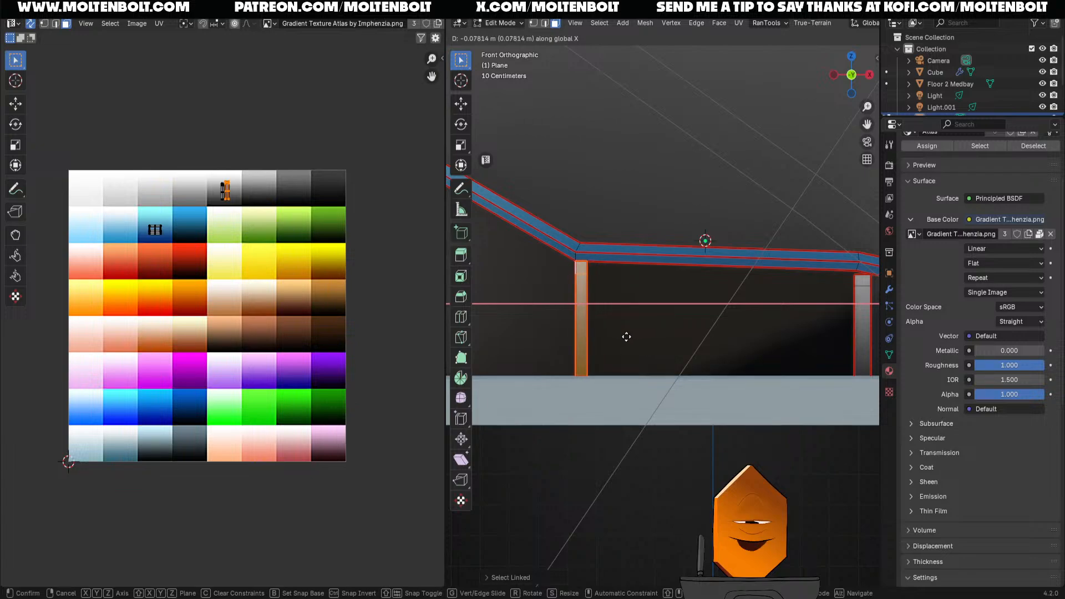
pyautogui.click(625, 335)
pyautogui.moveTo(625, 335); pyautogui.dragTo(654, 340, button='middle')
# Thicken the backrest-side leg slightly by moving its inner side face about 0.015 m along X
pyautogui.hotkey('alt', 'a')
pyautogui.click(594, 340)
pyautogui.press('`')
pyautogui.click(624, 318)
pyautogui.press('g')
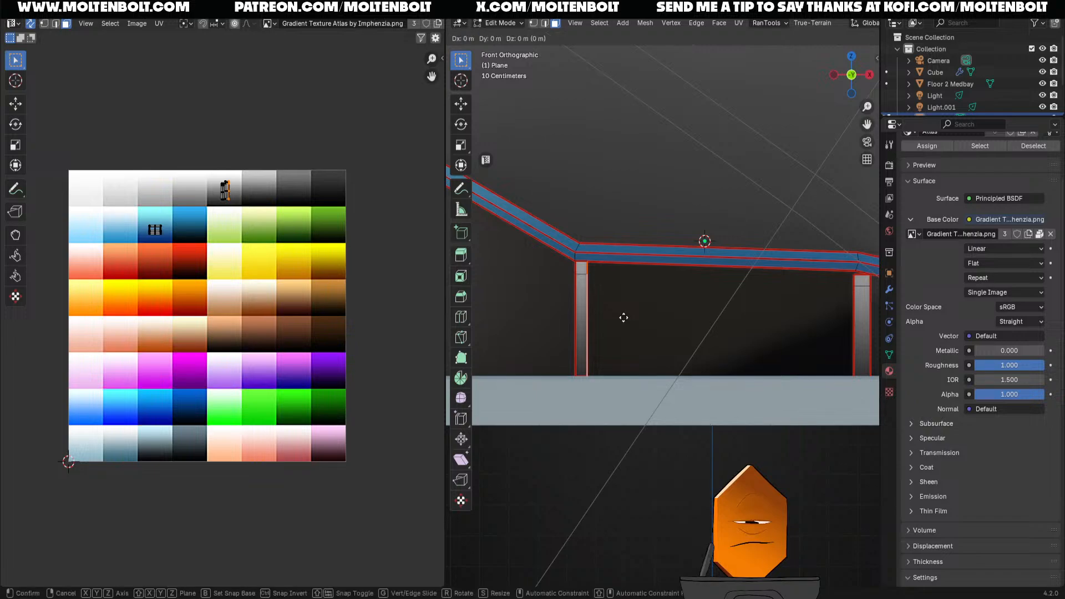
pyautogui.press('x')
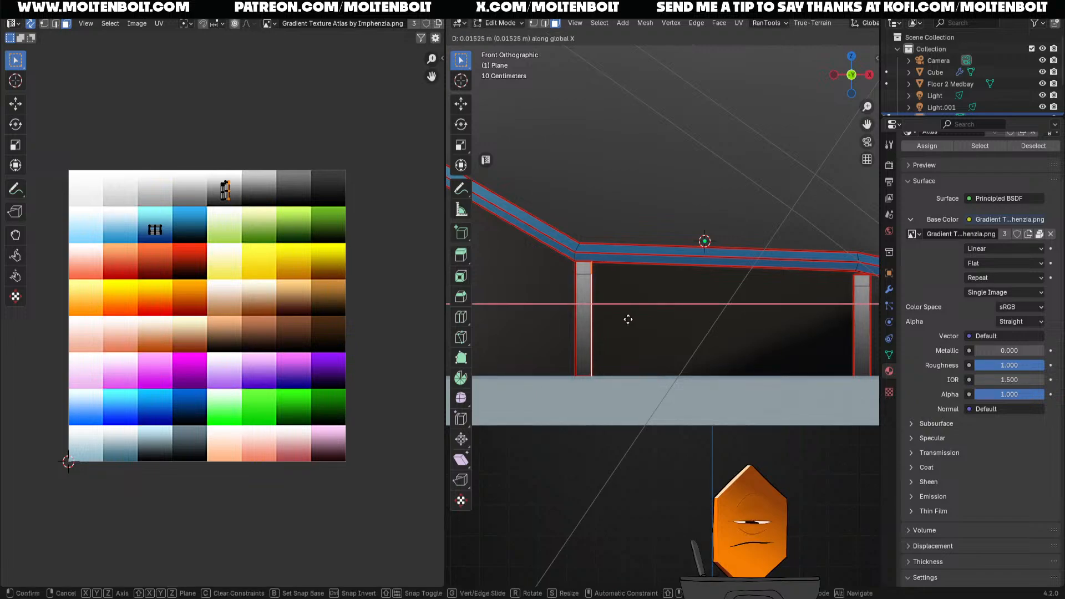
pyautogui.click(628, 317)
# Raise the inner top edge of the foot-end leg along Z in front view to meet the underside of the lying surface
pyautogui.moveTo(627, 318); pyautogui.dragTo(765, 226, button='middle')
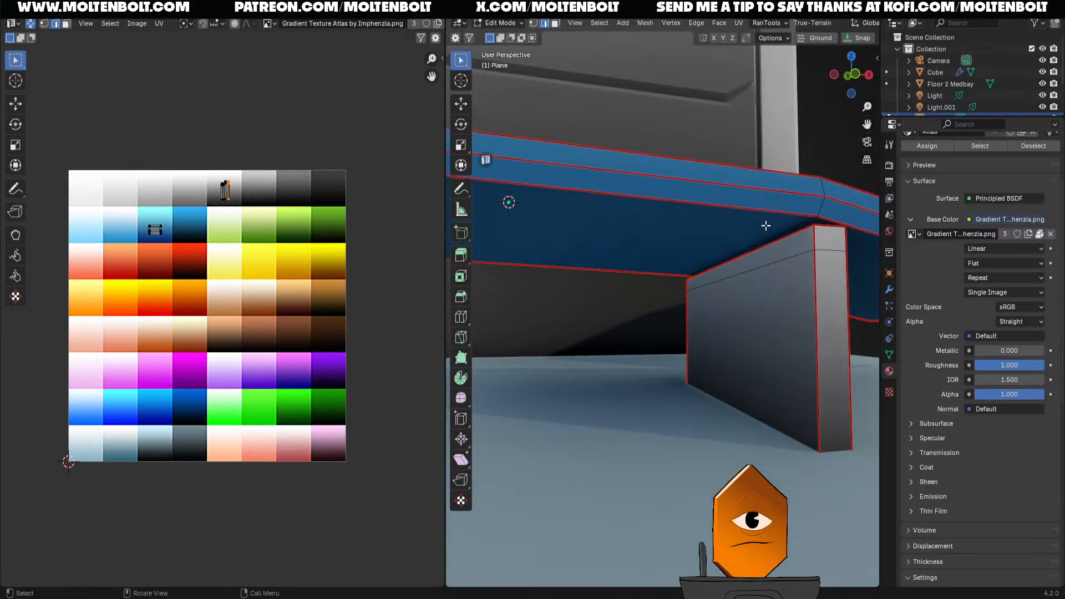
pyautogui.press('2')
pyautogui.click(774, 240)
pyautogui.moveTo(761, 283); pyautogui.dragTo(759, 287, button='middle')
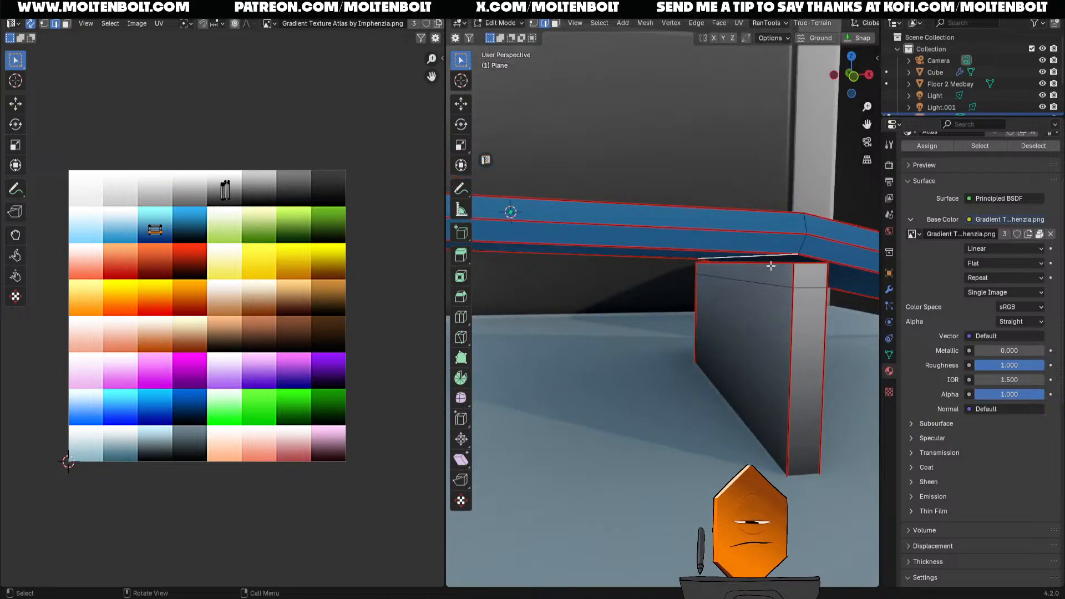
pyautogui.click(770, 266)
pyautogui.hotkey('alt', 'a')
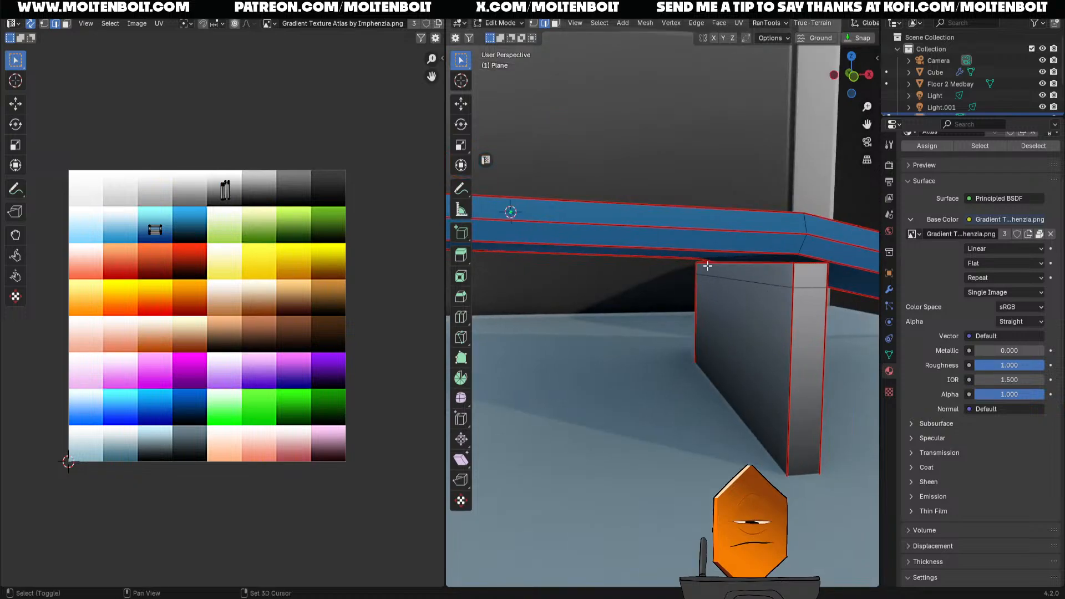
pyautogui.keyDown('shift'); pyautogui.click(725, 264); pyautogui.keyUp('shift')
pyautogui.moveTo(724, 264); pyautogui.dragTo(719, 330, button='middle')
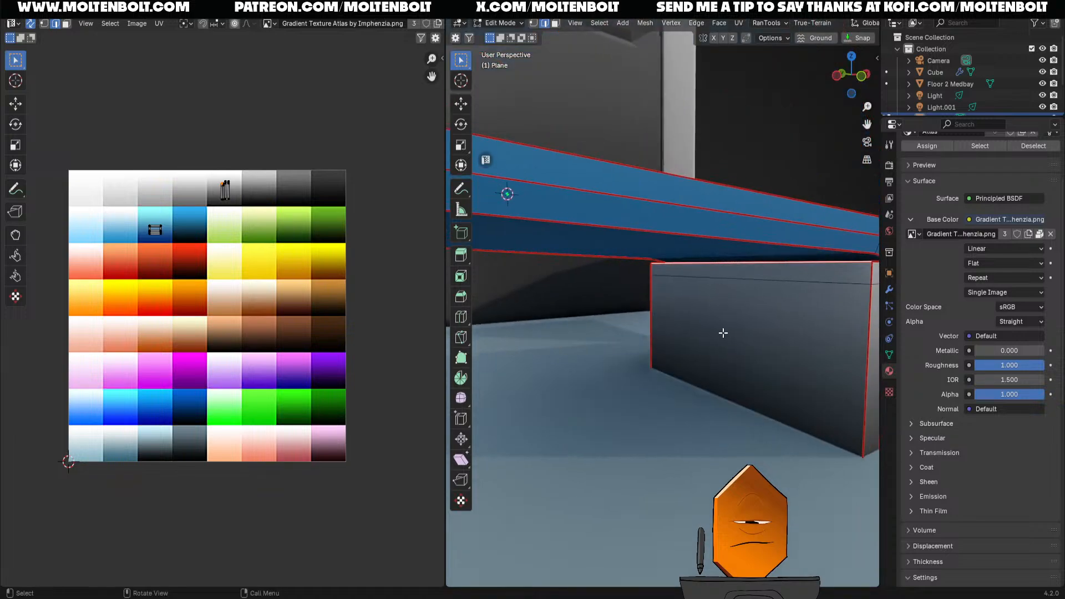
pyautogui.press('KP_1')
pyautogui.press('g')
pyautogui.press('z')
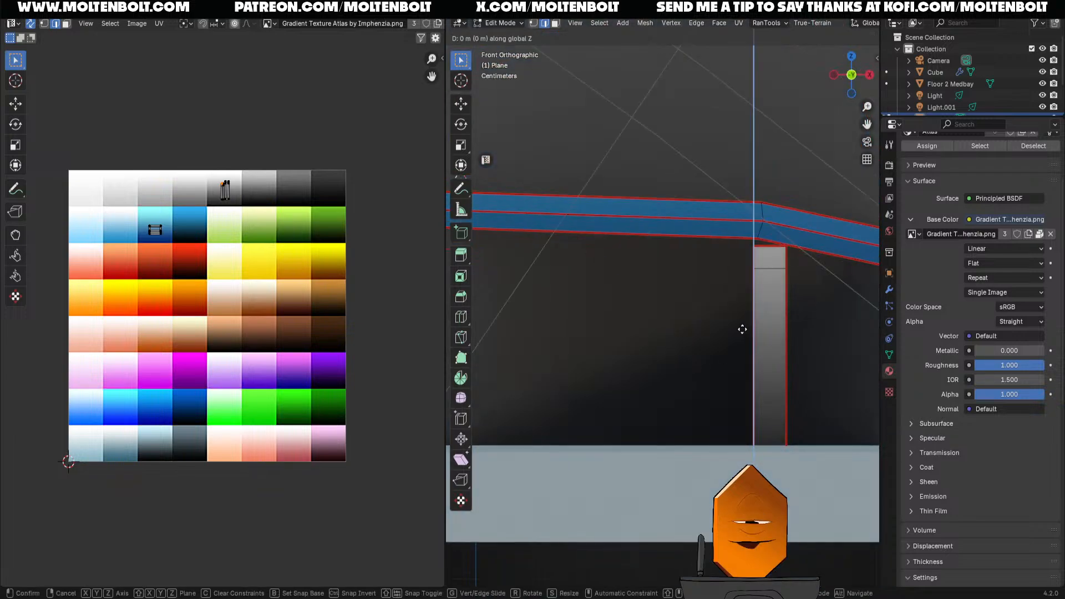
pyautogui.click(744, 321)
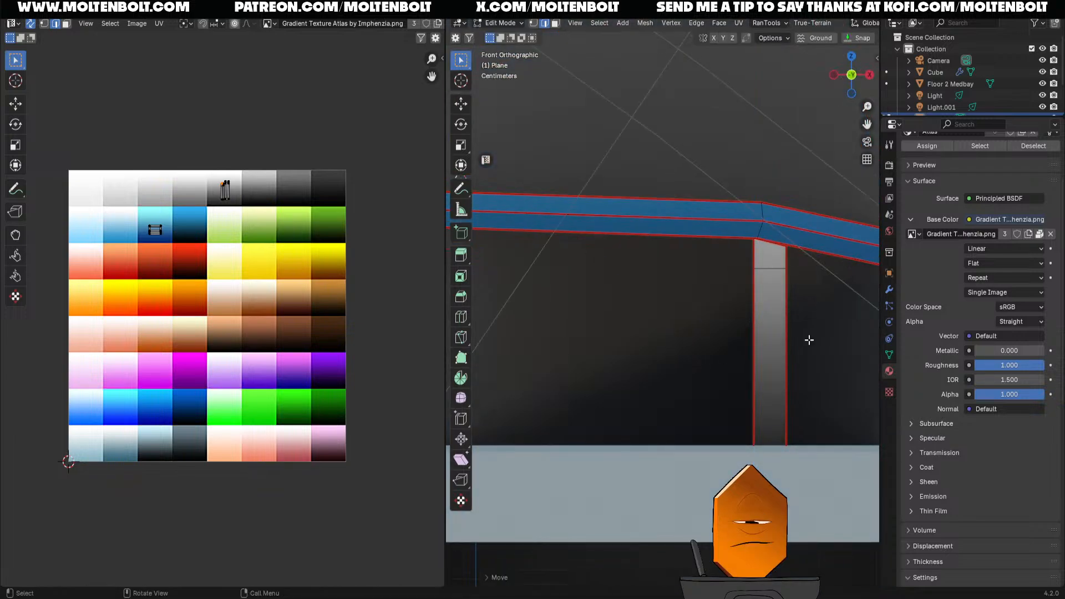
# Raise the outer top edge of the foot-end leg along Z to close the gap to the lying surface
pyautogui.moveTo(808, 340); pyautogui.dragTo(744, 239, button='middle')
pyautogui.click(741, 237)
pyautogui.press('g')
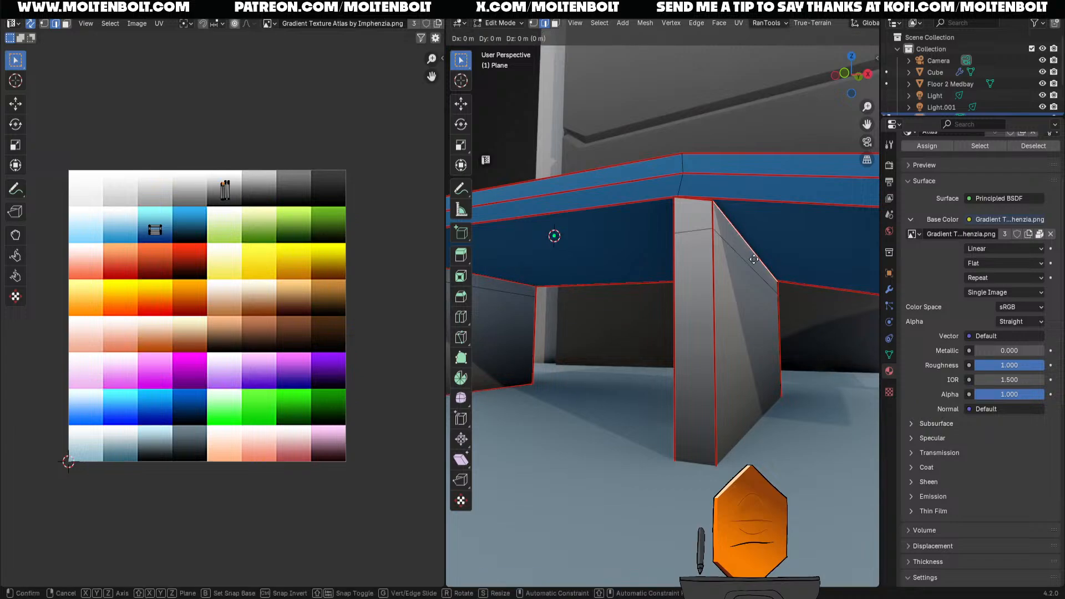
pyautogui.press('z')
pyautogui.click(759, 251)
pyautogui.scroll(-3, 660, 318)
pyautogui.moveTo(656, 316); pyautogui.dragTo(703, 381, button='middle')
pyautogui.scroll(-2, 648, 326)
# Switch to Object Mode, rename the bed object as Lounger and save the file
pyautogui.hotkey('ctrl', 'Tab')
pyautogui.click(714, 370)
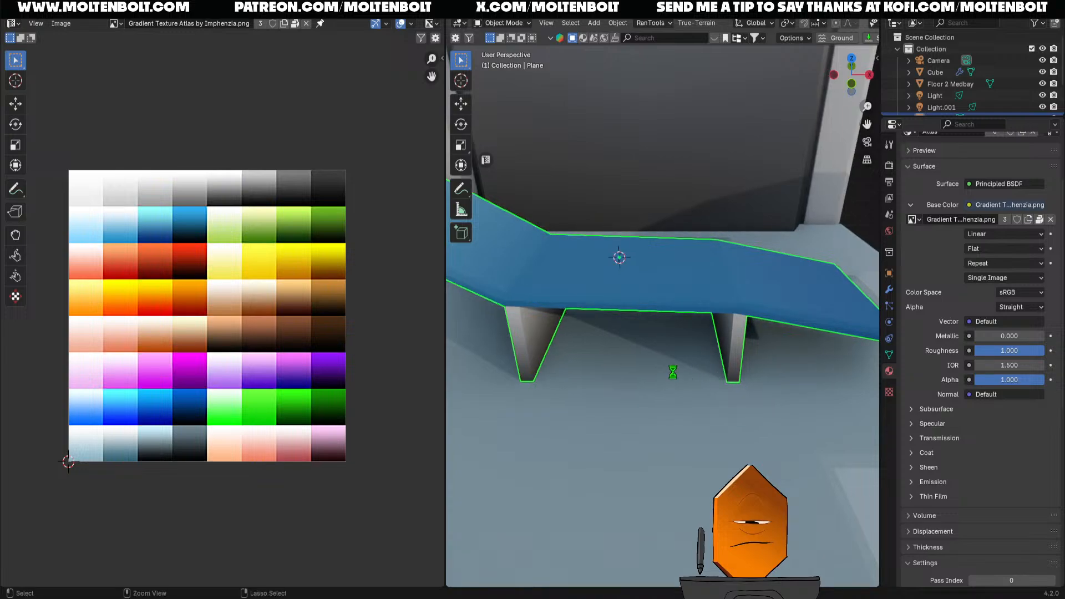
pyautogui.hotkey('ctrl', 's')
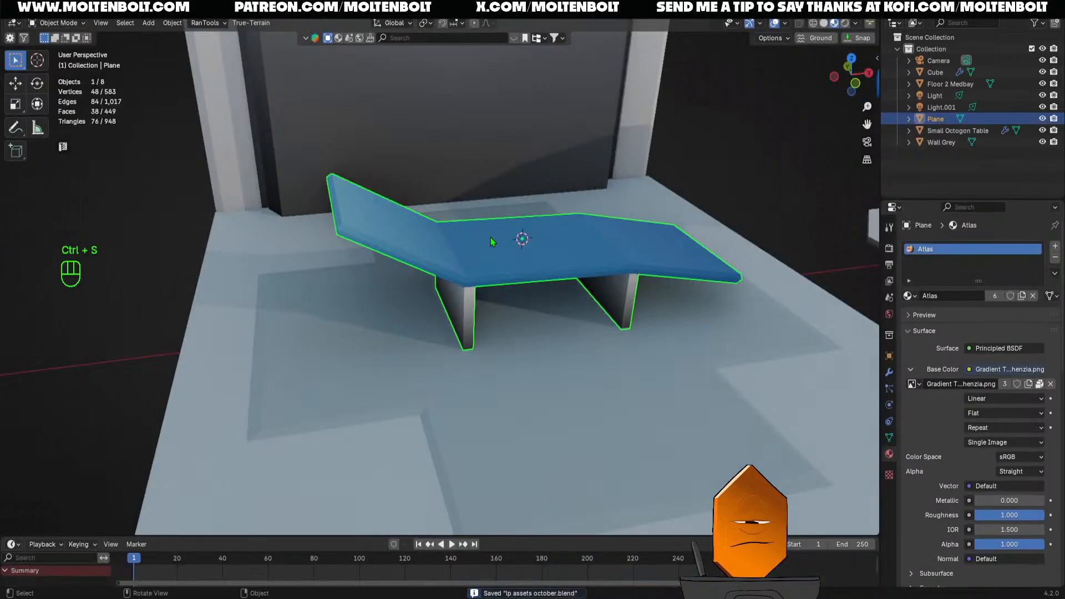
pyautogui.press('F2')
pyautogui.write('Loun')
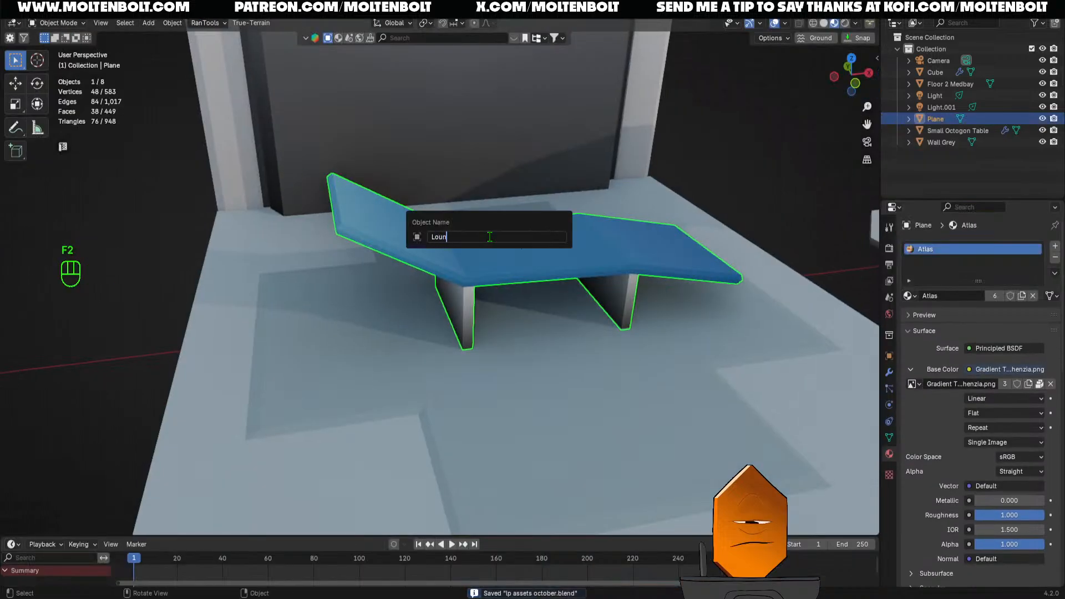
pyautogui.write('ger')
pyautogui.press('Return')
pyautogui.hotkey('ctrl', 's')
# Snap the 3D cursor to the world origin, set the lounger's origin to it and save the file
pyautogui.keyDown('ctrl'); pyautogui.moveTo(499, 230); pyautogui.dragTo(558, 368, button='middle'); pyautogui.keyUp('ctrl')
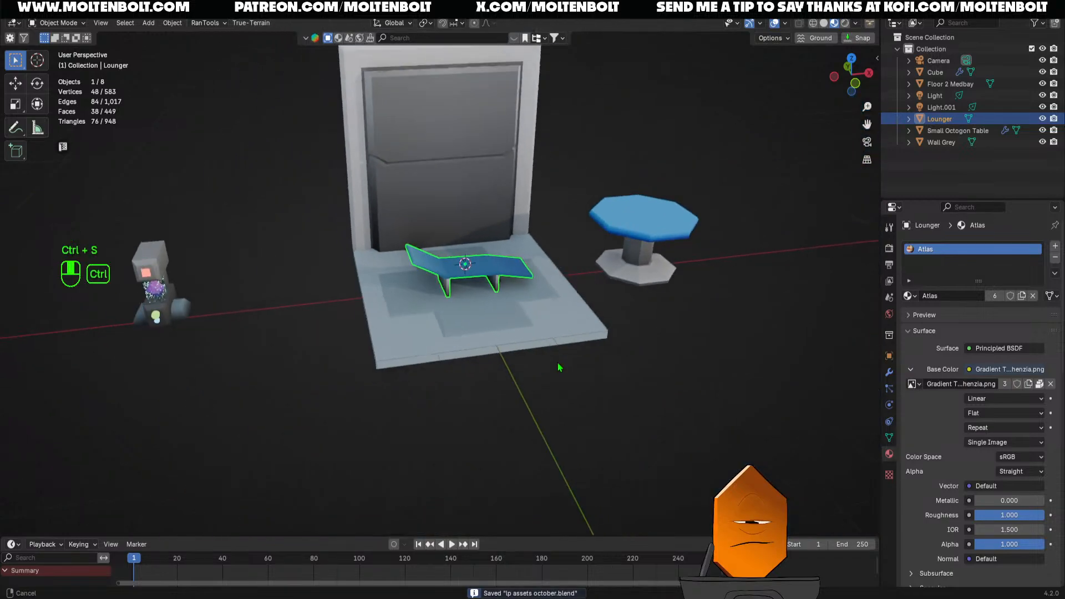
pyautogui.press('KP_1')
pyautogui.scroll(7, 514, 321)
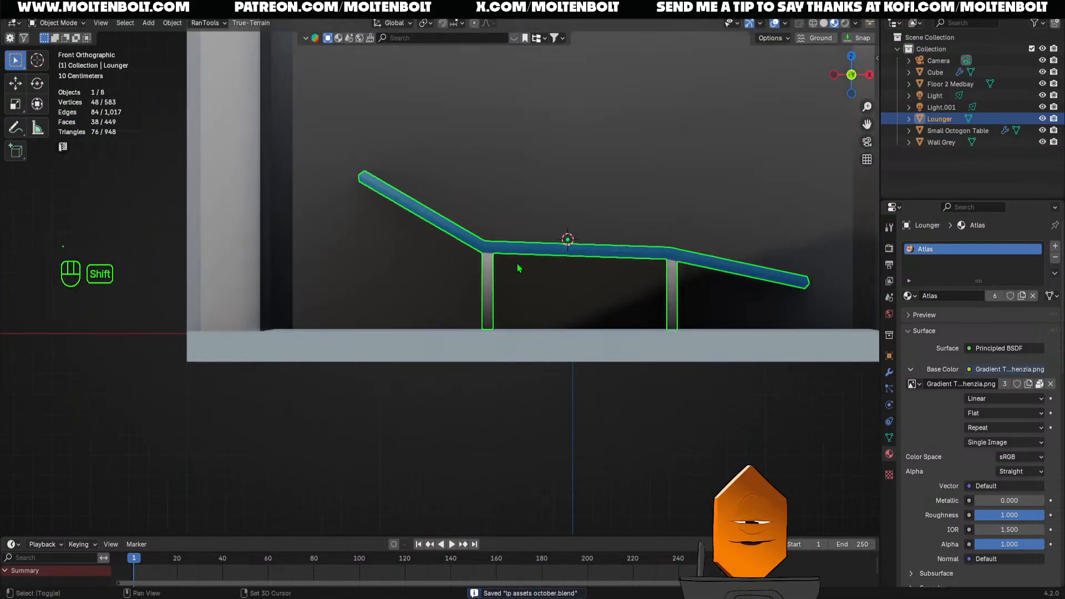
pyautogui.keyDown('shift'); pyautogui.moveTo(518, 264); pyautogui.dragTo(448, 280, button='middle'); pyautogui.keyUp('shift')
pyautogui.keyDown('ctrl'); pyautogui.moveTo(448, 279); pyautogui.dragTo(530, 294, button='middle'); pyautogui.keyUp('ctrl')
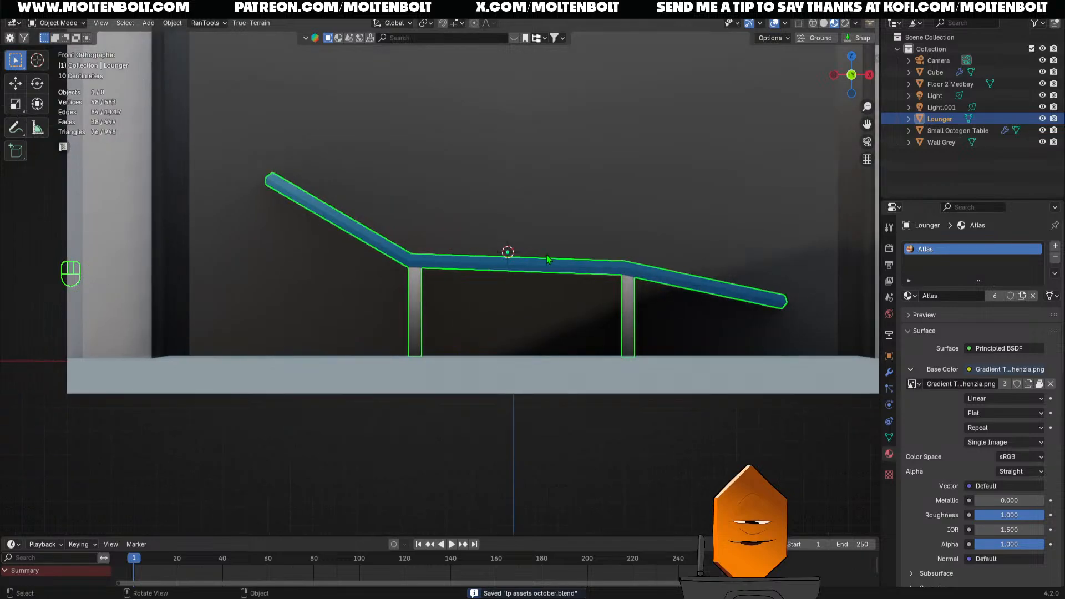
pyautogui.hotkey('shift', 's')
pyautogui.click(491, 357)
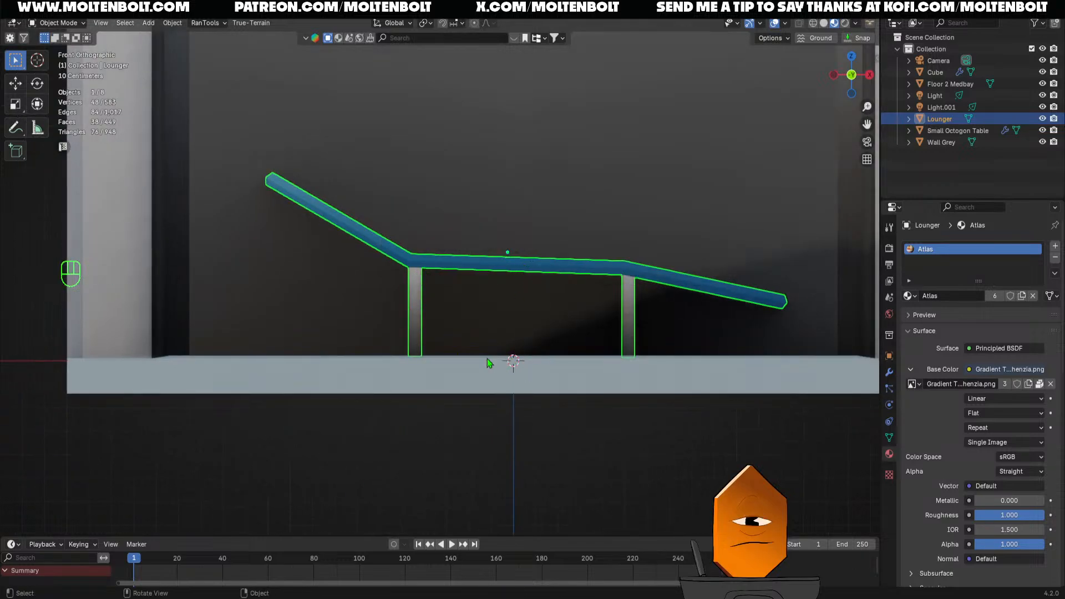
pyautogui.press('q')
pyautogui.click(548, 398)
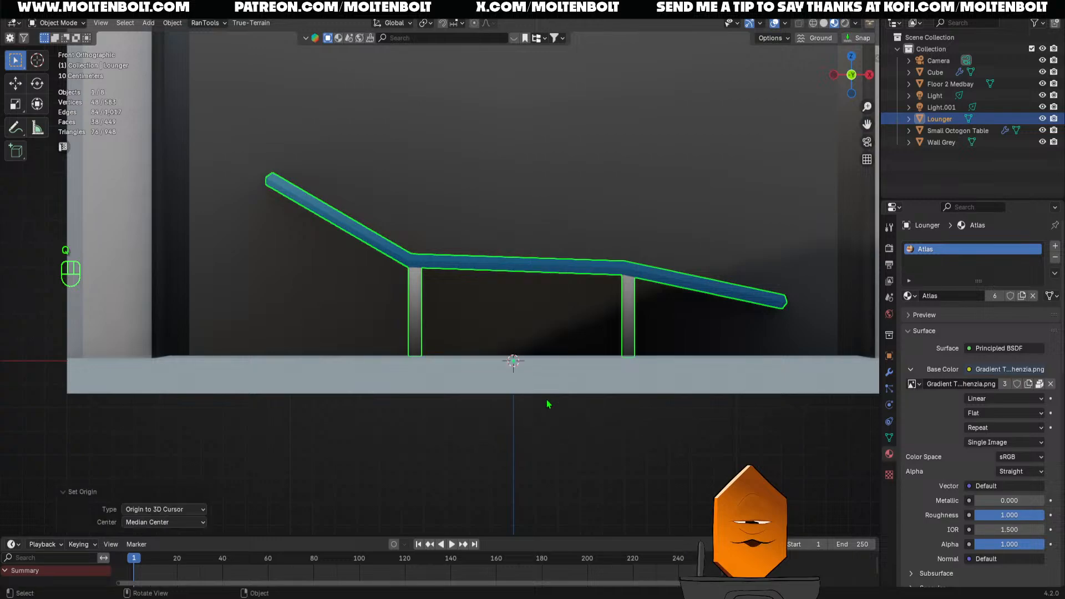
pyautogui.scroll(-7, 532, 396)
pyautogui.hotkey('ctrl', 's')
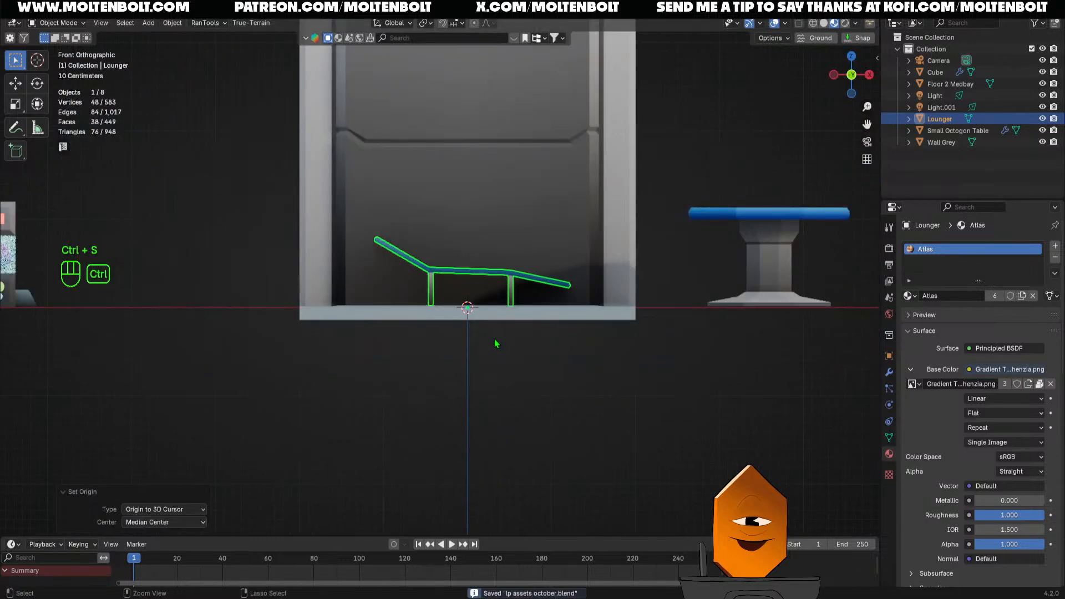
pyautogui.keyDown('ctrl'); pyautogui.moveTo(504, 405); pyautogui.dragTo(483, 357, button='middle'); pyautogui.keyUp('ctrl')
pyautogui.keyDown('shift'); pyautogui.moveTo(215, 329); pyautogui.dragTo(363, 359, button='middle'); pyautogui.keyUp('shift')
pyautogui.moveTo(321, 222); pyautogui.dragTo(208, 327)
pyautogui.click(356, 306)
pyautogui.moveTo(357, 307); pyautogui.dragTo(349, 437, button='middle')
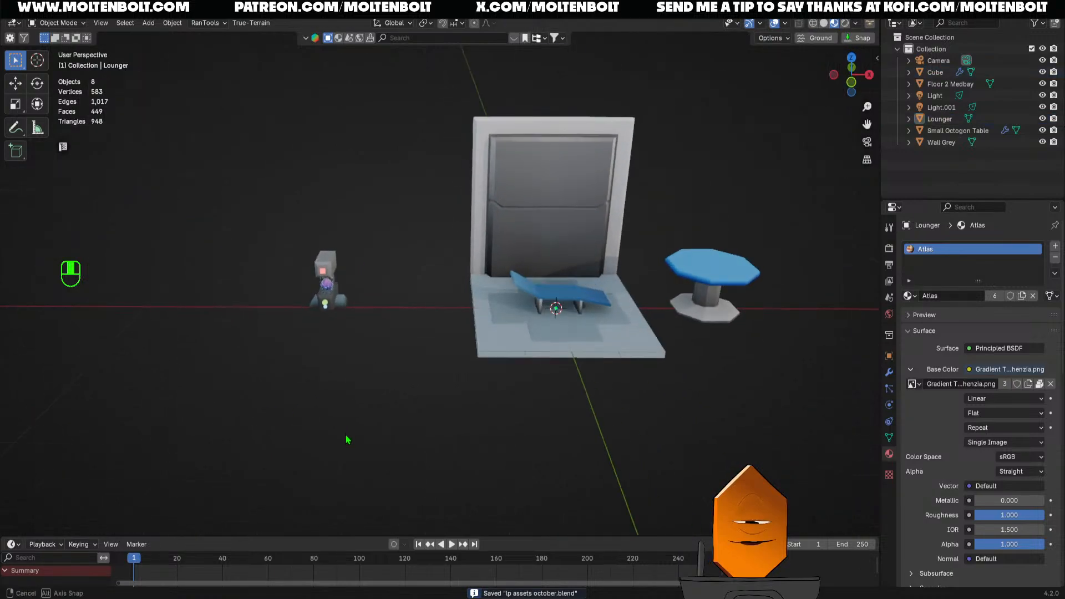
# Scale the lounger up uniformly to about 1.17 times its size
pyautogui.scroll(2, 364, 361)
pyautogui.click(583, 316)
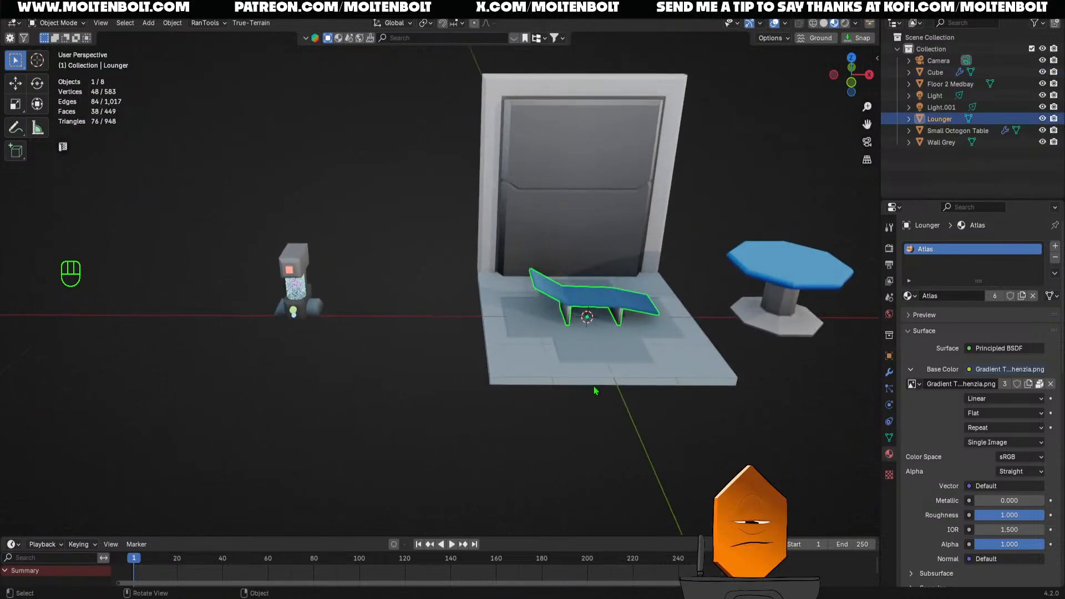
pyautogui.press('s')
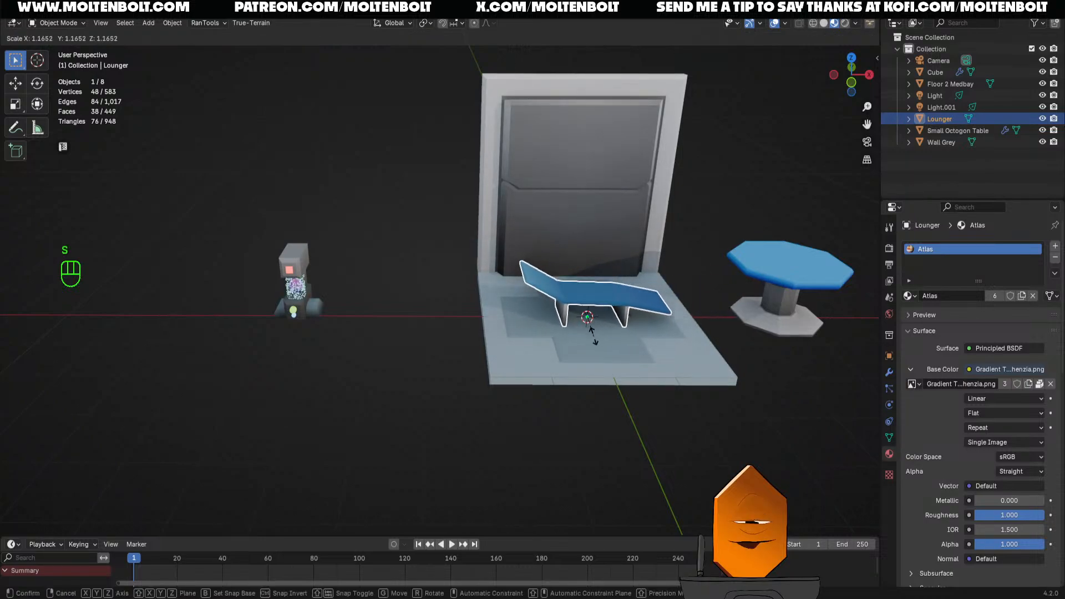
pyautogui.click(593, 333)
# Scale the small octagon table down uniformly to suit the lounger and floor tile
pyautogui.click(796, 294)
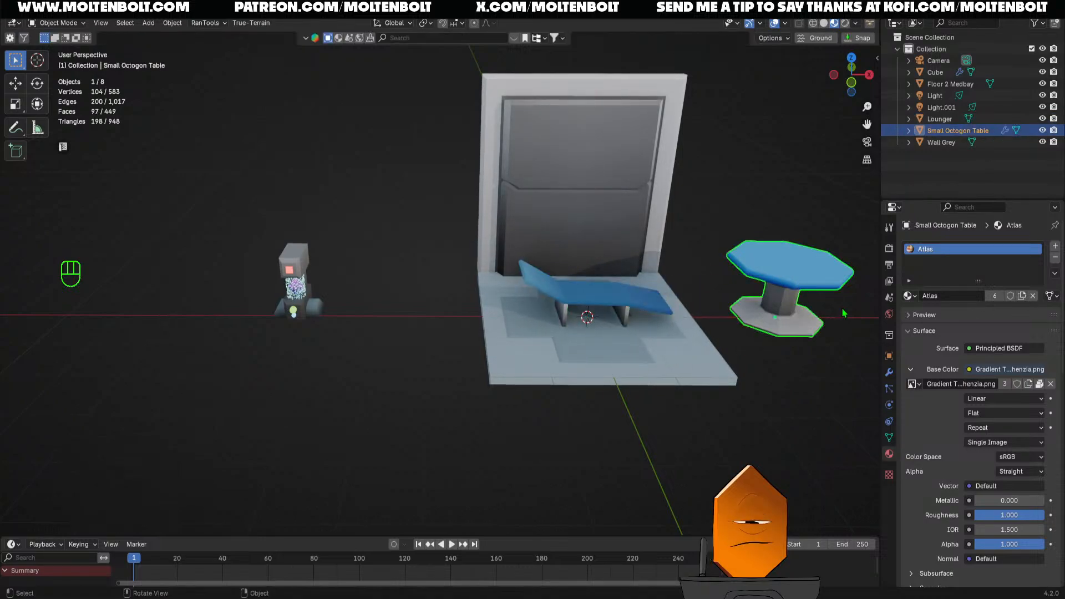
pyautogui.moveTo(828, 242); pyautogui.dragTo(791, 342, button='middle')
pyautogui.press('s')
pyautogui.click(704, 342)
# Scale the lounger down slightly so it fits within the floor tile
pyautogui.click(488, 305)
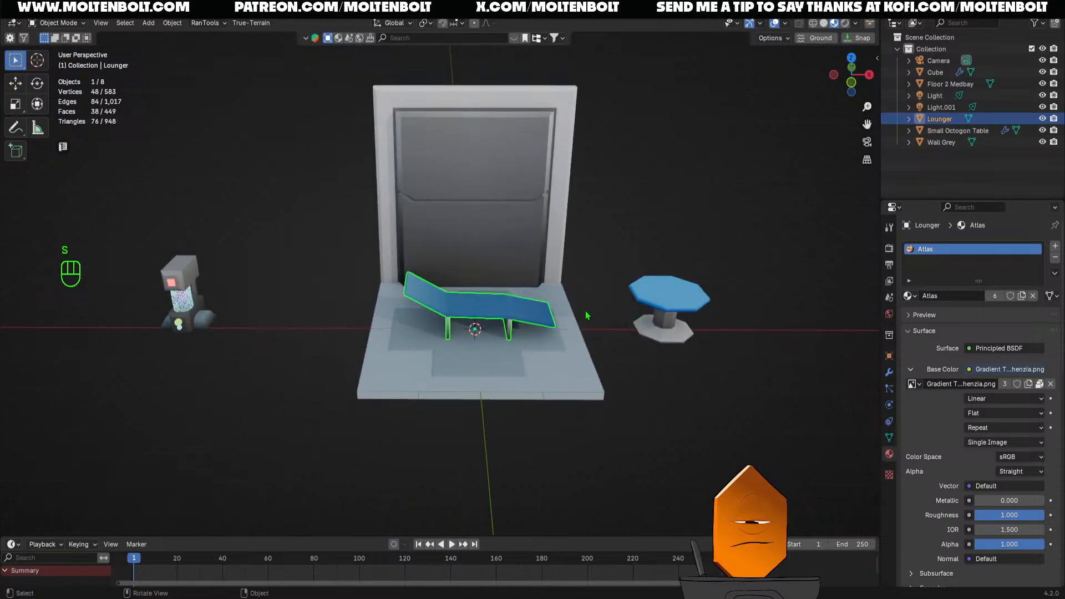
pyautogui.press('s')
pyautogui.click(572, 310)
# Scale the small robot figure down uniformly to 0.498
pyautogui.click(181, 294)
pyautogui.press('s')
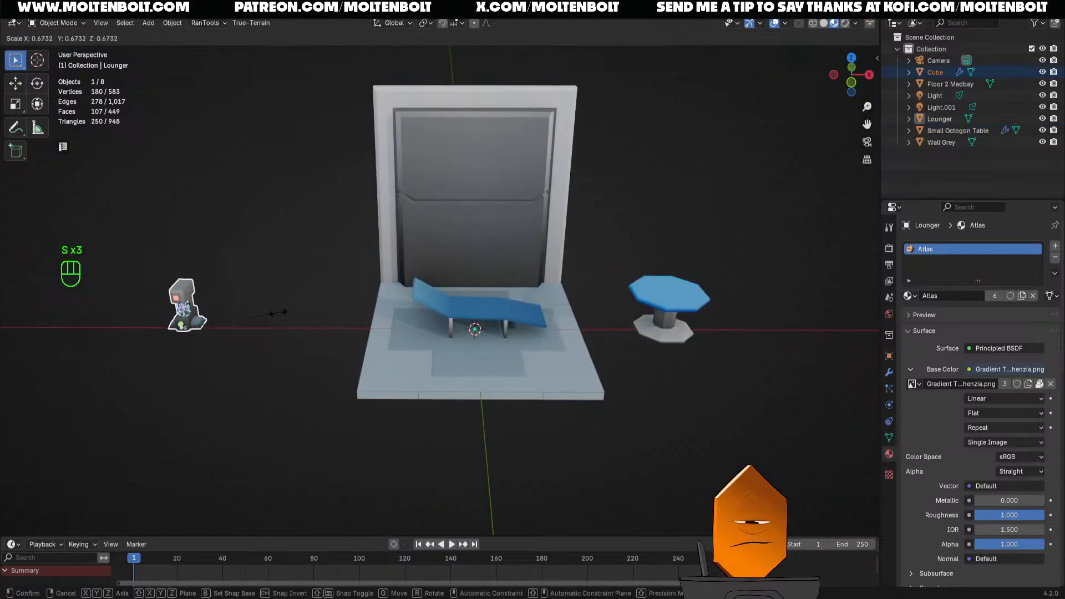
pyautogui.click(257, 320)
pyautogui.press('g')
pyautogui.hotkey('shift', 'z')
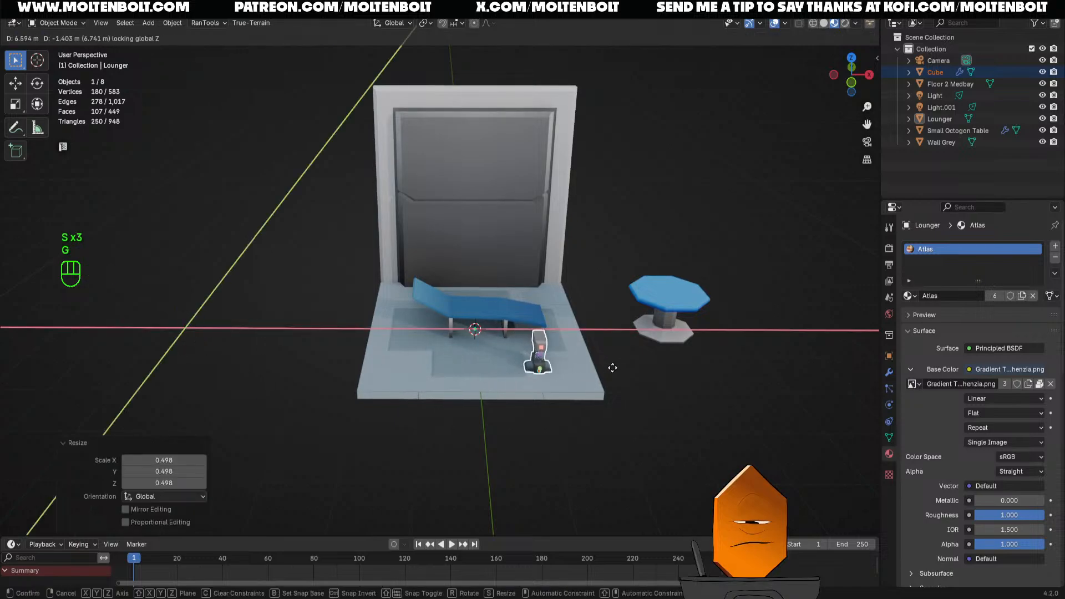
pyautogui.rightClick(632, 341)
# Move the small robot figure along the X axis to stand just outside the floor tile
pyautogui.press('g')
pyautogui.press('x')
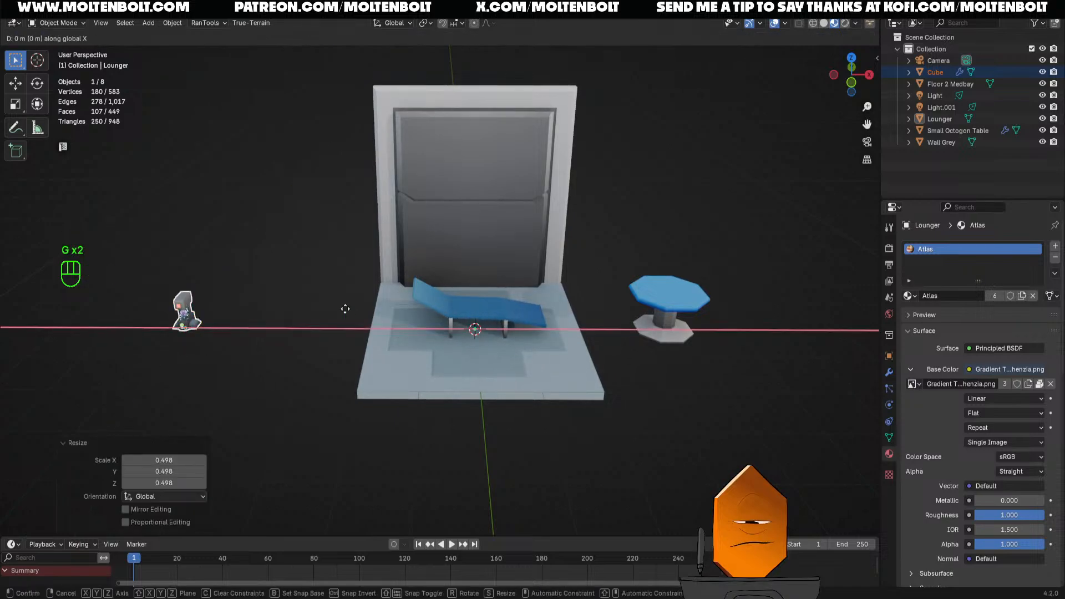
pyautogui.click(498, 327)
pyautogui.click(564, 389)
pyautogui.click(534, 316)
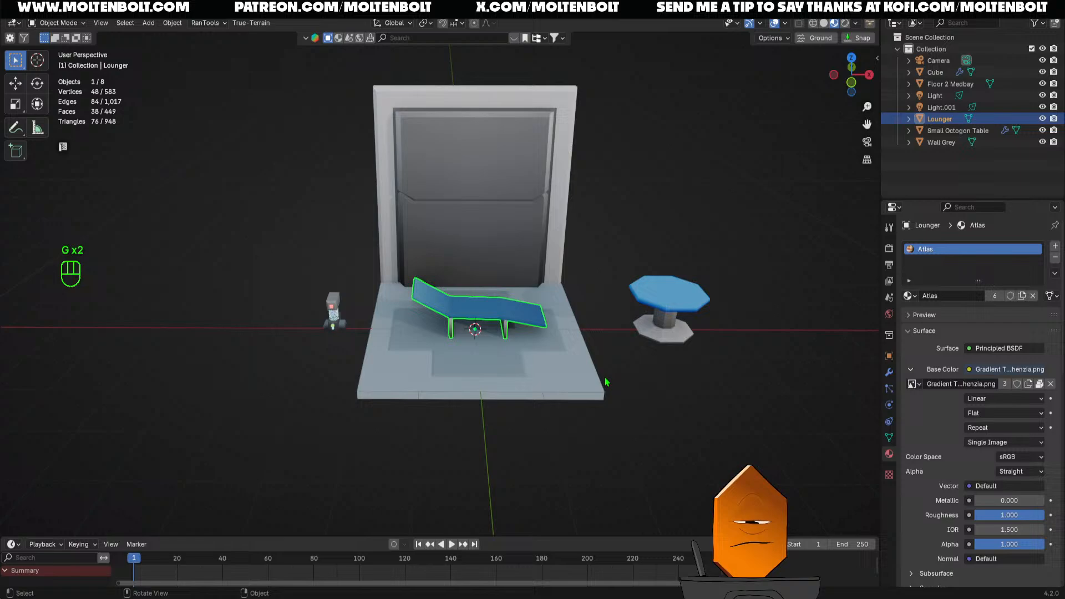
# Move the octagon table along the X axis onto the edge of the floor tile, beside the lounger's foot end
pyautogui.click(668, 331)
pyautogui.press('g')
pyautogui.press('x')
pyautogui.click(582, 312)
pyautogui.hotkey('shift', 's')
pyautogui.click(750, 309)
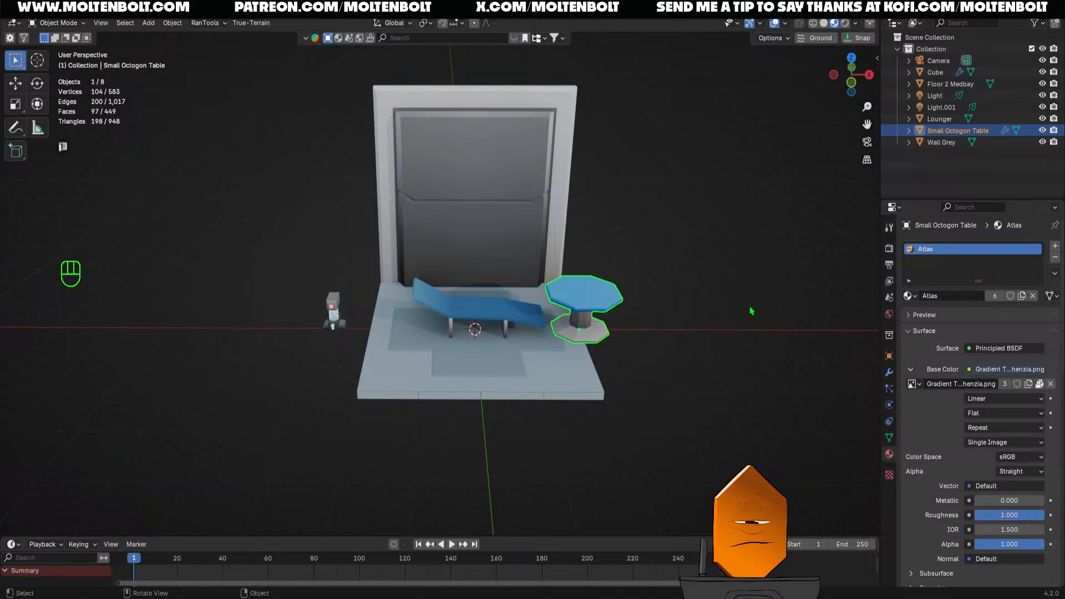
# Shift the lounger along the X axis away from the octagon table and save the file
pyautogui.click(491, 302)
pyautogui.press('g')
pyautogui.press('x')
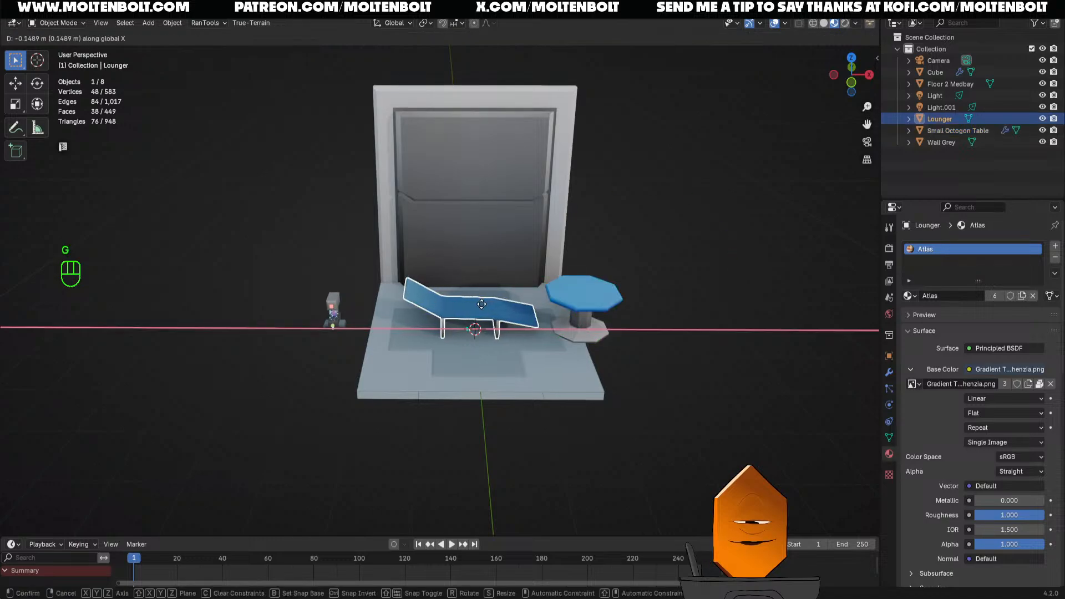
pyautogui.click(462, 303)
pyautogui.click(713, 341)
pyautogui.moveTo(712, 345); pyautogui.dragTo(663, 324, button='middle')
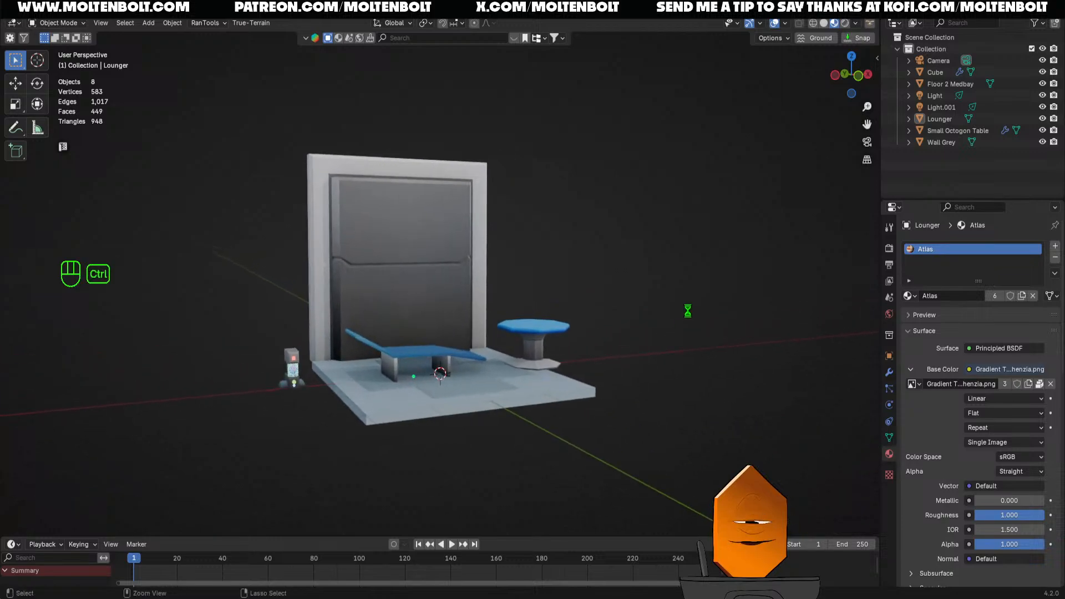
pyautogui.hotkey('ctrl', 's')
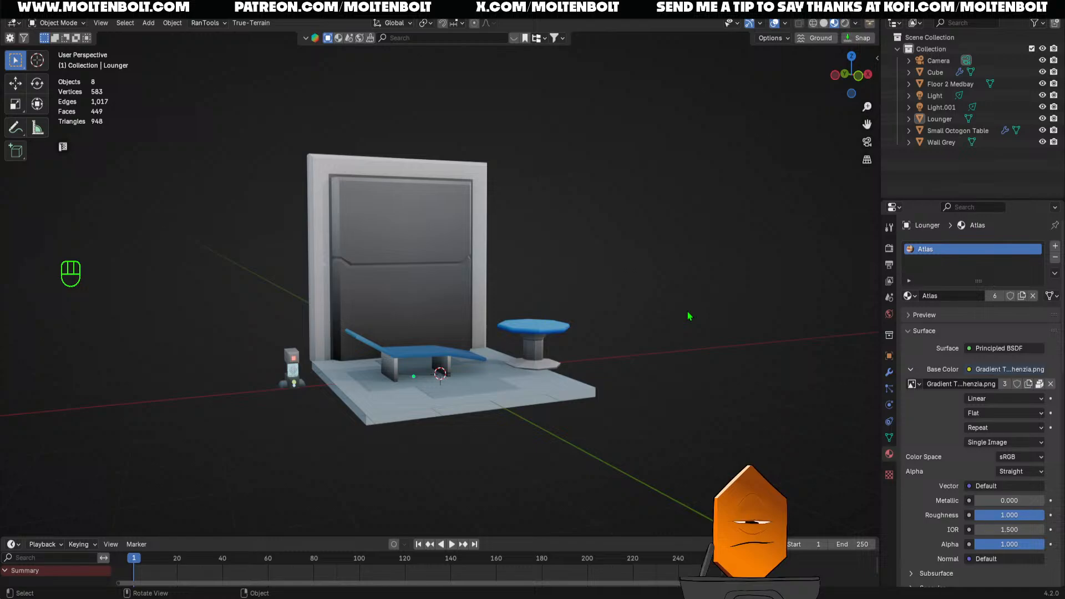
# View the furnished medbay tile from above and save the file again
pyautogui.moveTo(665, 349); pyautogui.dragTo(718, 231, button='middle')
pyautogui.keyDown('ctrl'); pyautogui.moveTo(550, 314); pyautogui.dragTo(613, 398, button='middle'); pyautogui.keyUp('ctrl')
pyautogui.hotkey('ctrl', 's')
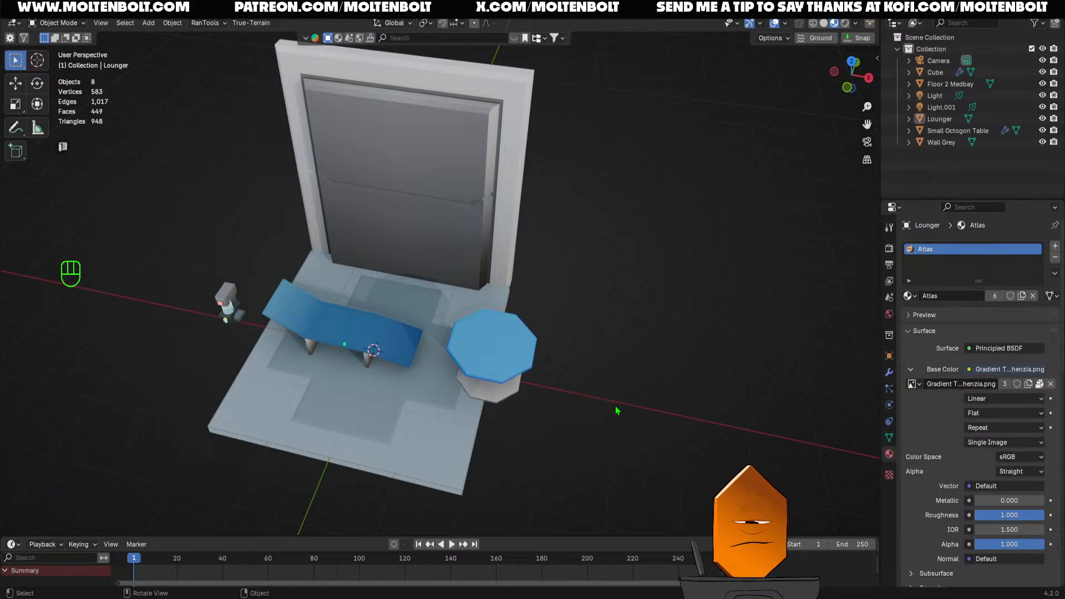
pyautogui.moveTo(554, 285); pyautogui.dragTo(646, 353, button='middle')
pyautogui.keyDown('shift'); pyautogui.moveTo(651, 352); pyautogui.dragTo(661, 366, button='middle'); pyautogui.keyUp('shift')
pyautogui.keyDown('ctrl'); pyautogui.moveTo(688, 322); pyautogui.dragTo(710, 359, button='middle'); pyautogui.keyUp('ctrl')
pyautogui.moveTo(710, 359)
pyautogui.keyDown('shift'); pyautogui.mouseDown(button='middle')
pyautogui.moveTo(721, 383)
pyautogui.moveTo(723, 369)
pyautogui.mouseUp(button='middle'); pyautogui.keyUp('shift')
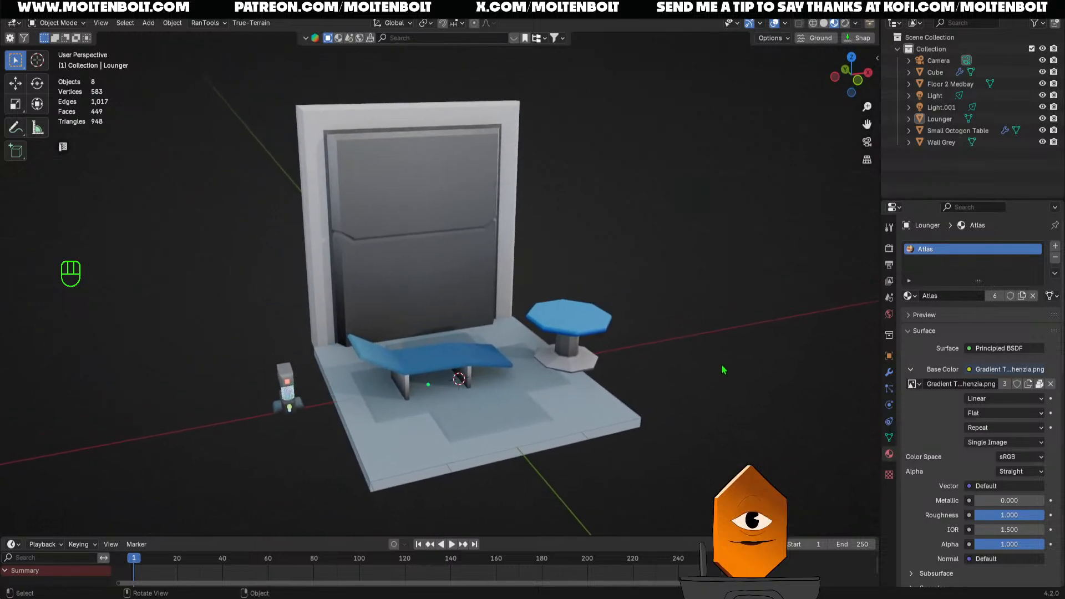